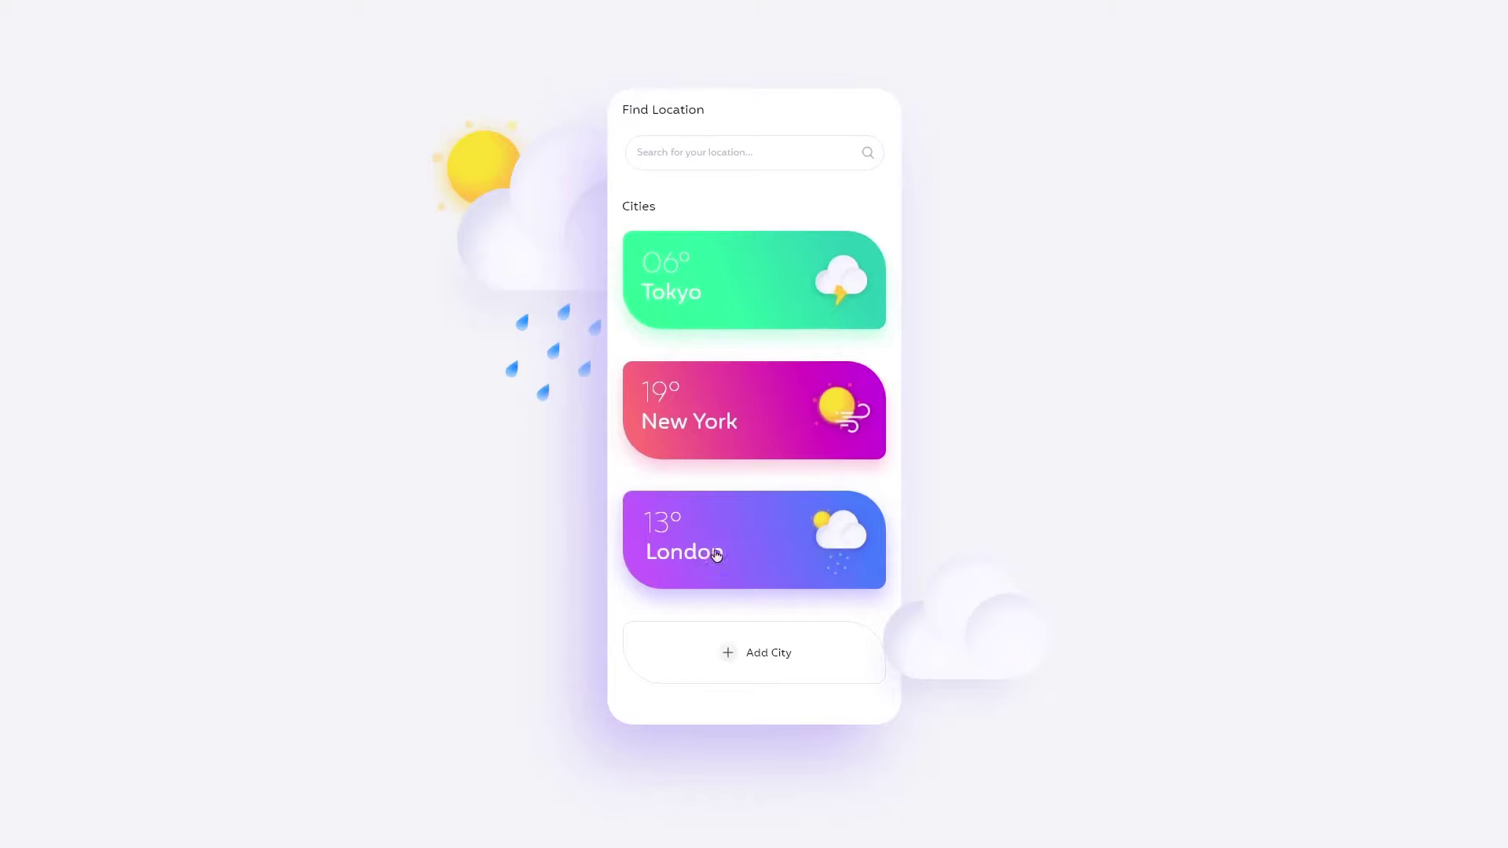
Open the London detail screen of the prototype and scroll through its sections
{"action": "left_click", "coordinate": [753, 534]}
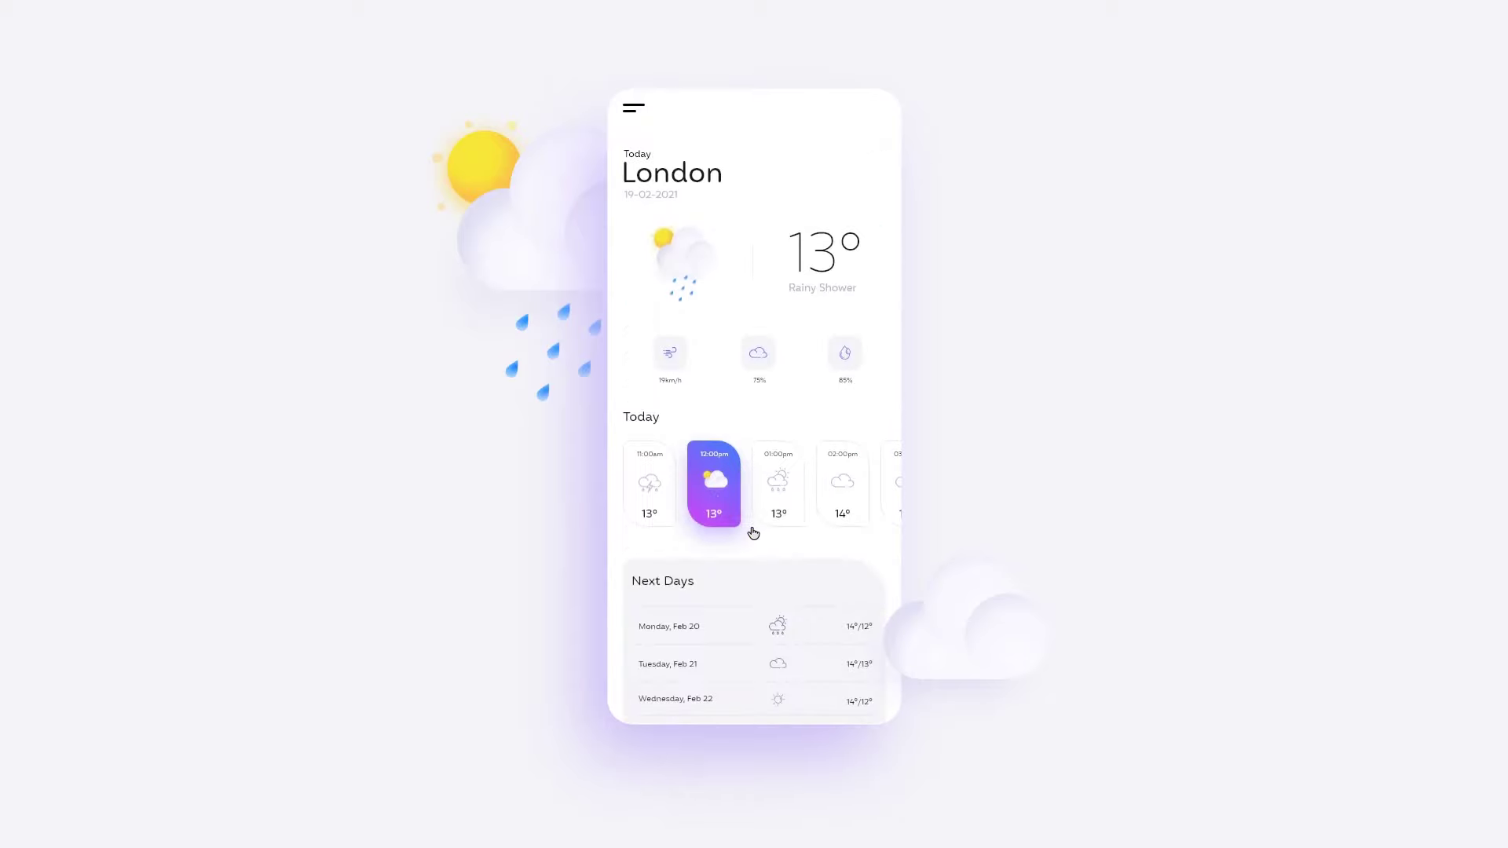
{"action": "scroll", "coordinate": [768, 377], "scroll_direction": "down", "scroll_amount": 3}
{"action": "scroll", "coordinate": [771, 369], "scroll_direction": "down", "scroll_amount": 5}
{"action": "scroll", "coordinate": [798, 495], "scroll_direction": "up", "scroll_amount": 3}
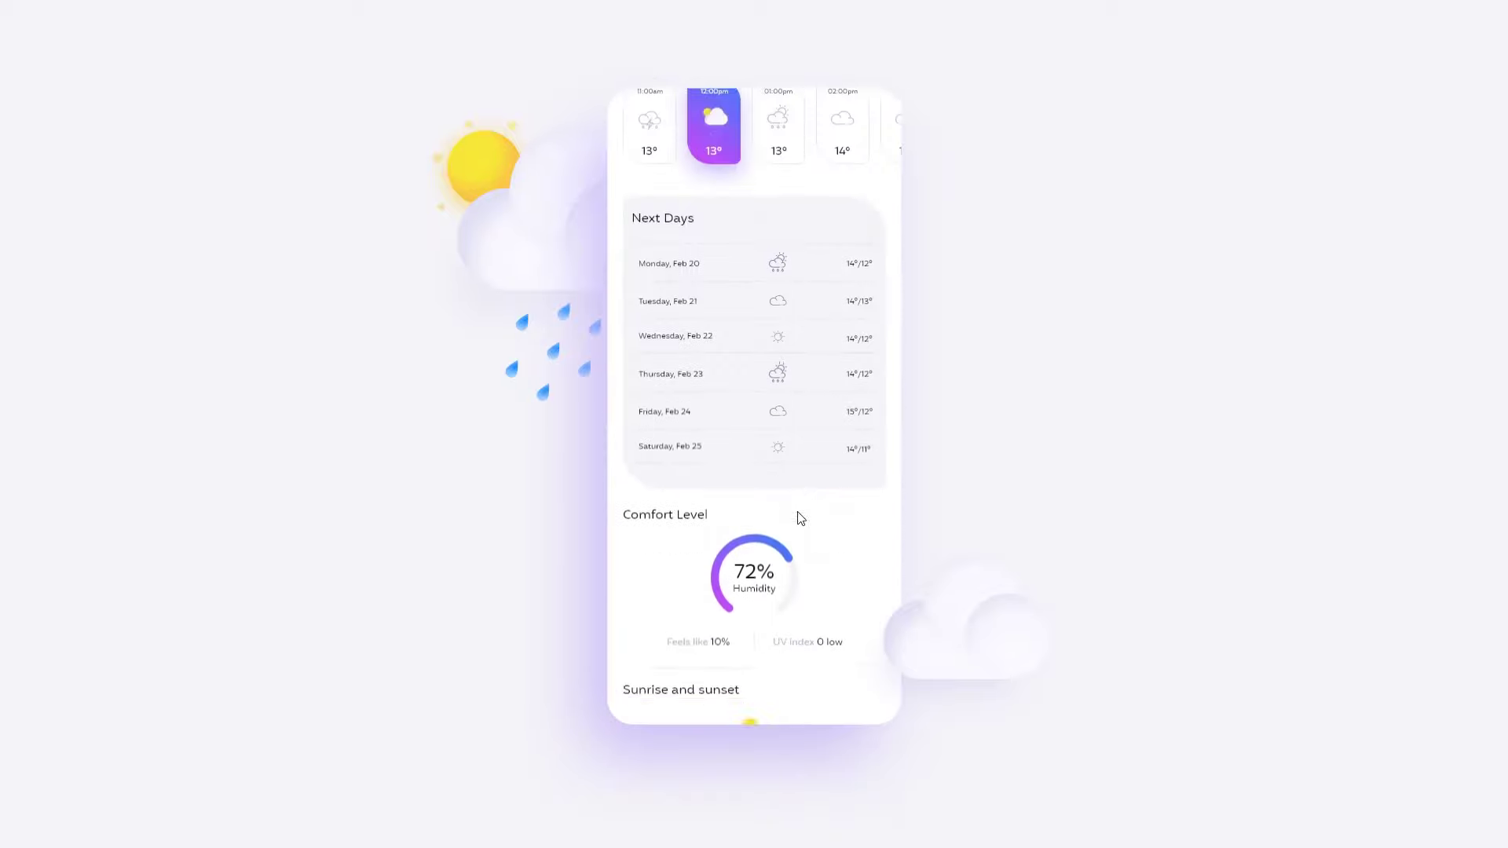
{"action": "scroll", "coordinate": [800, 515], "scroll_direction": "up", "scroll_amount": 5}
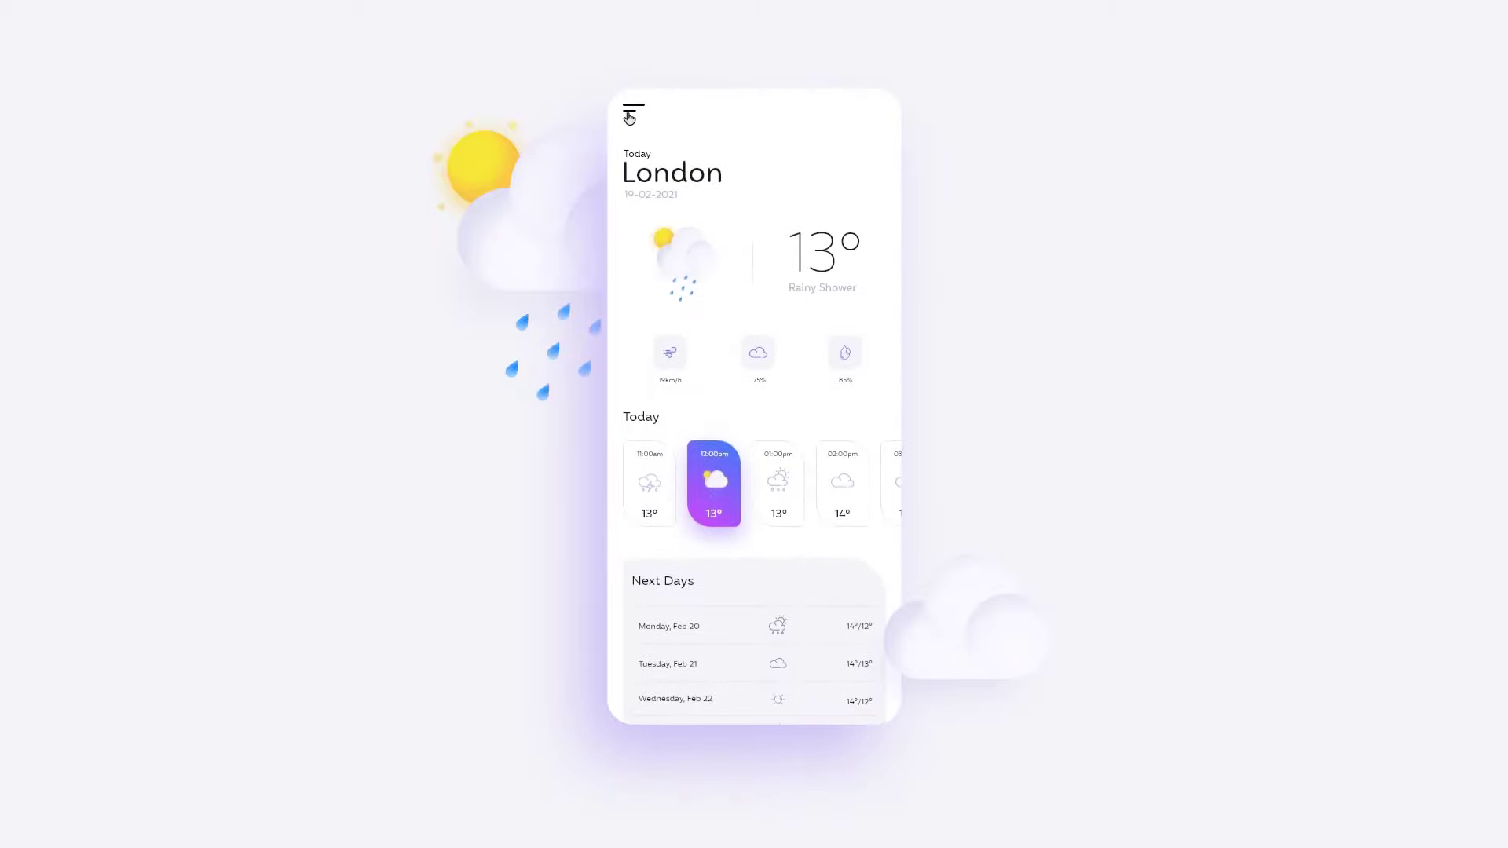
Open and close the app's side menu, then scroll the detail page again
{"action": "left_click", "coordinate": [632, 114]}
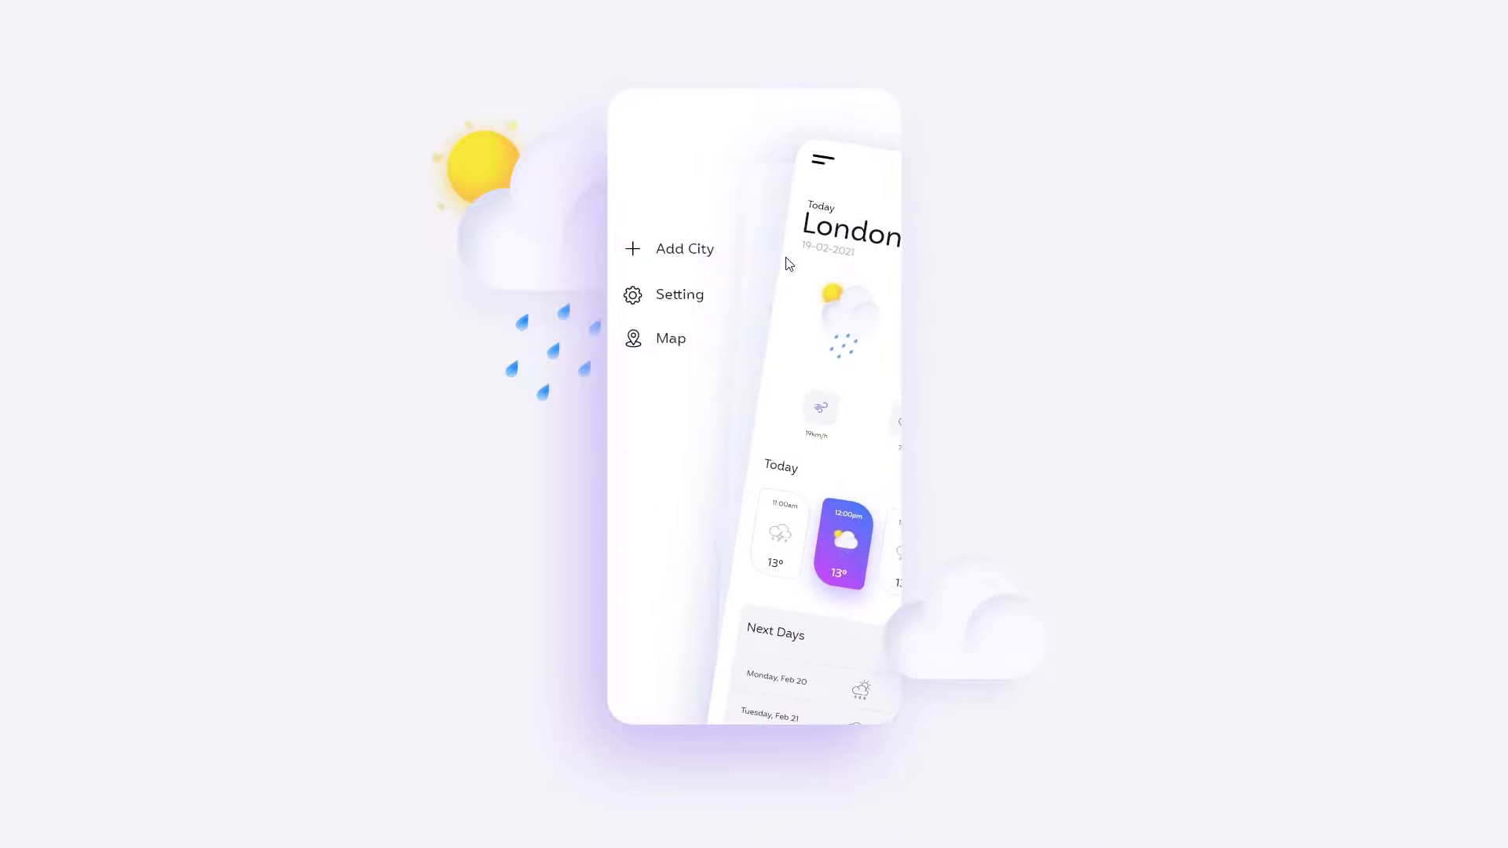
{"action": "left_click", "coordinate": [817, 167]}
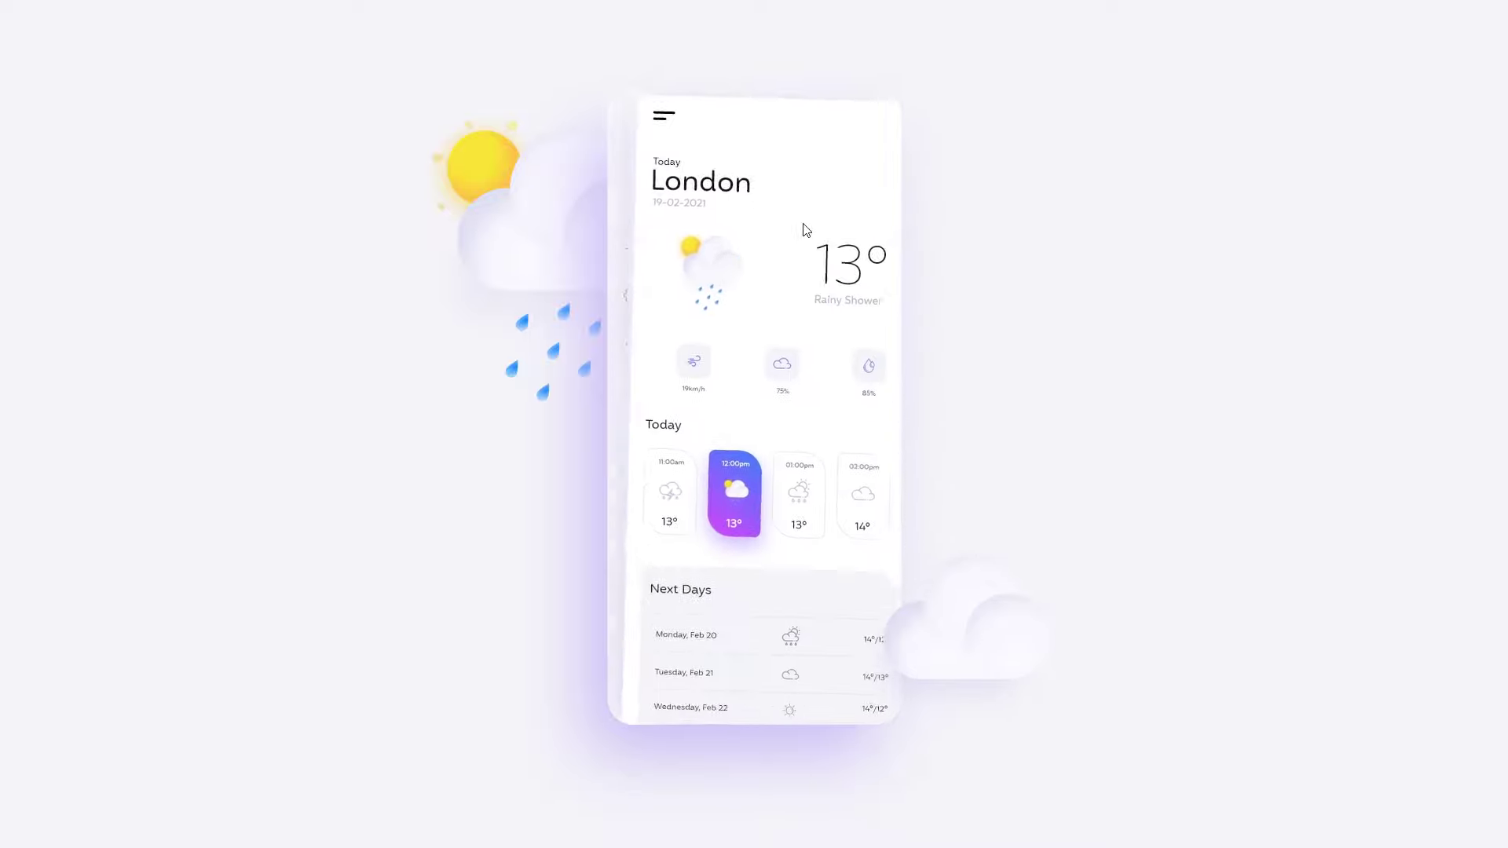
{"action": "scroll", "coordinate": [770, 424], "scroll_direction": "down", "scroll_amount": 5}
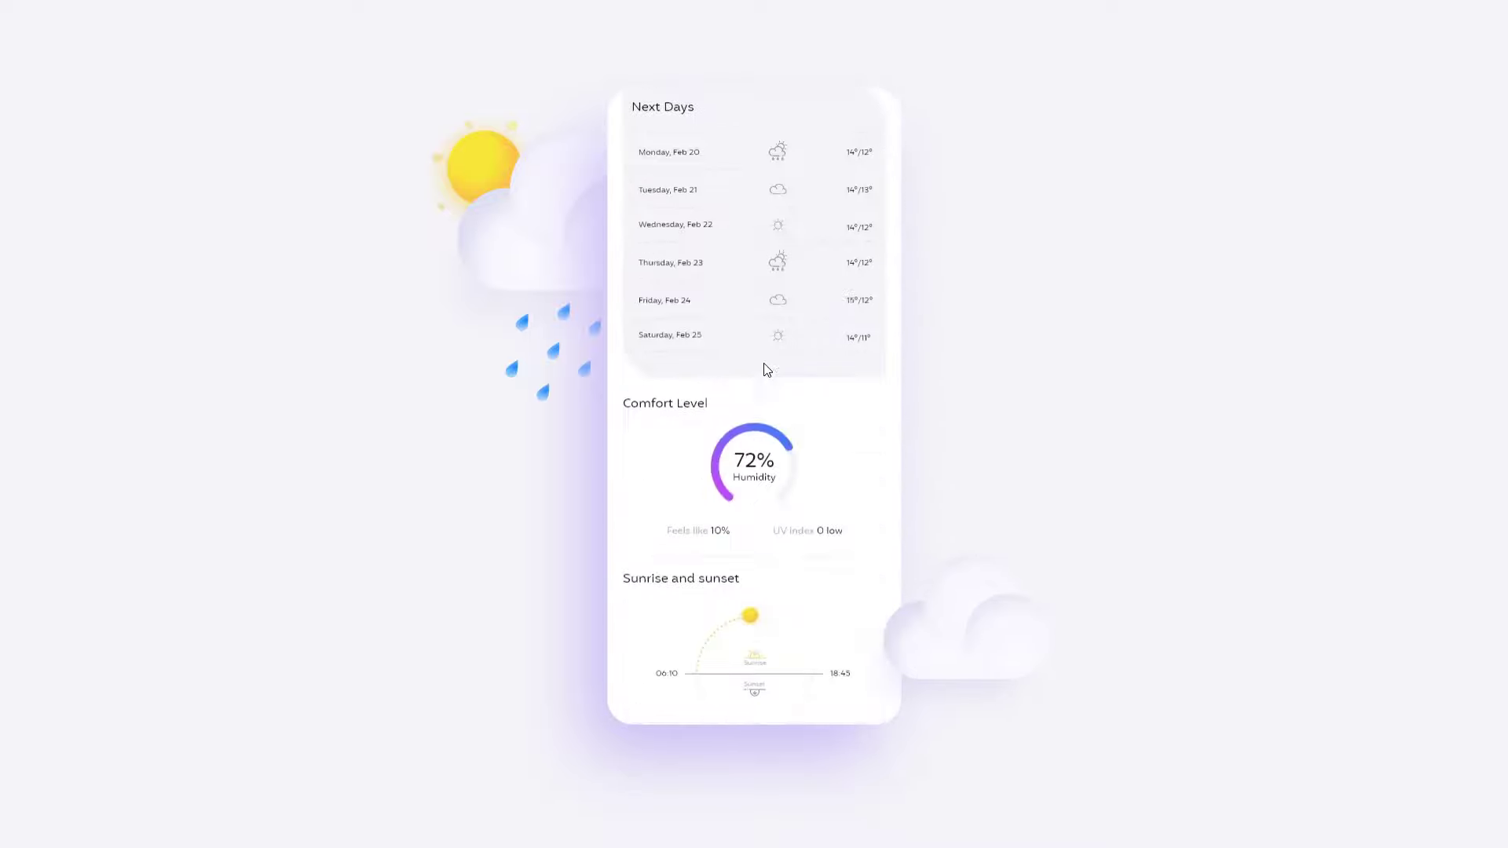
{"action": "scroll", "coordinate": [765, 365], "scroll_direction": "down", "scroll_amount": 2}
{"action": "scroll", "coordinate": [767, 424], "scroll_direction": "up", "scroll_amount": 5}
{"action": "scroll", "coordinate": [771, 526], "scroll_direction": "up", "scroll_amount": 3}
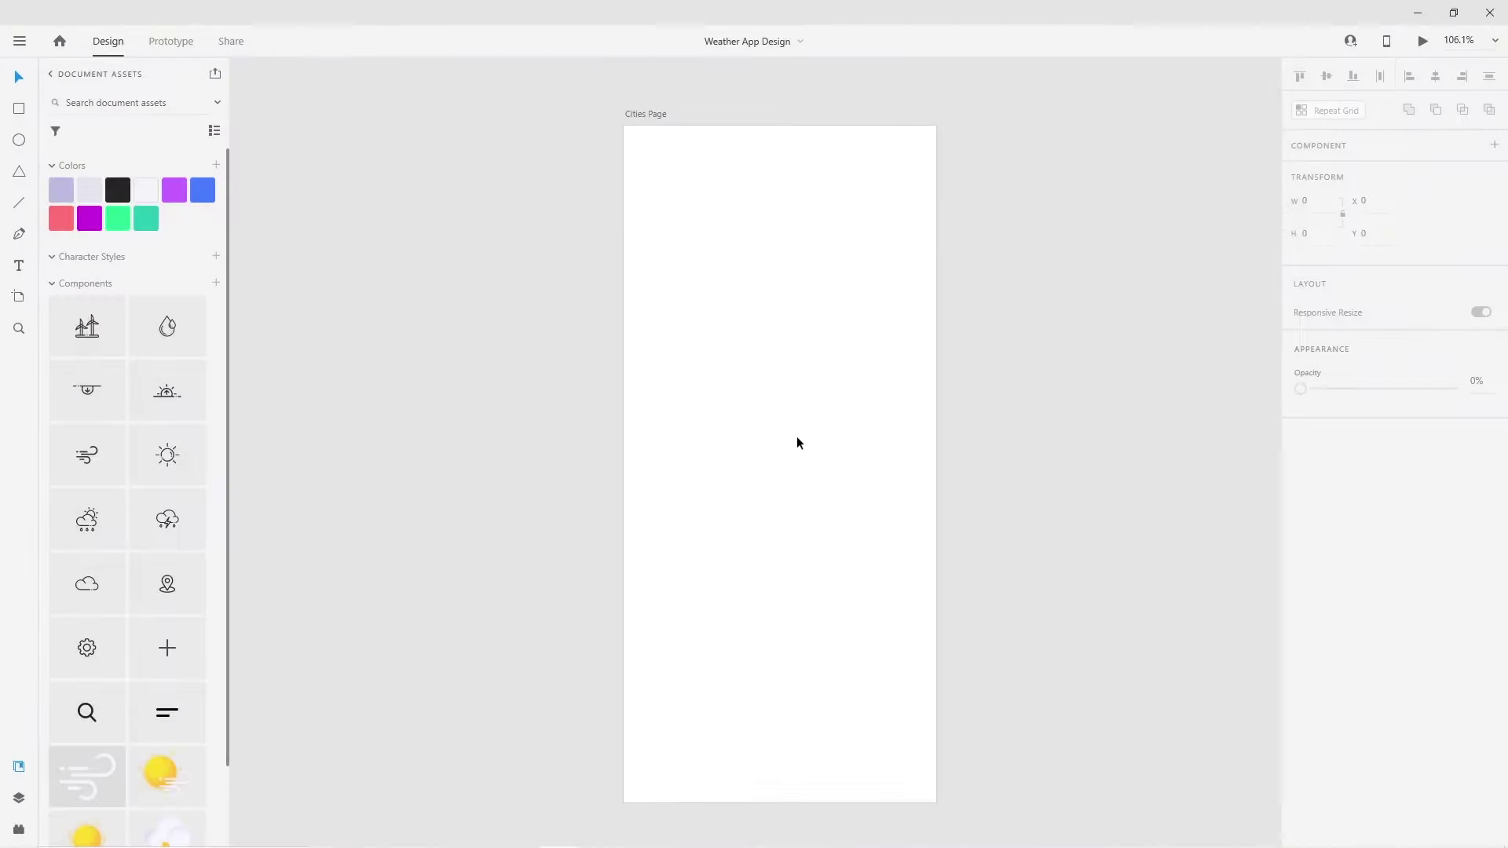
Add guides on the Cities Page artboard: top at Y 22, margins at X 20 and X 356
{"action": "scroll", "coordinate": [133, 451], "scroll_direction": "down", "scroll_amount": 2}
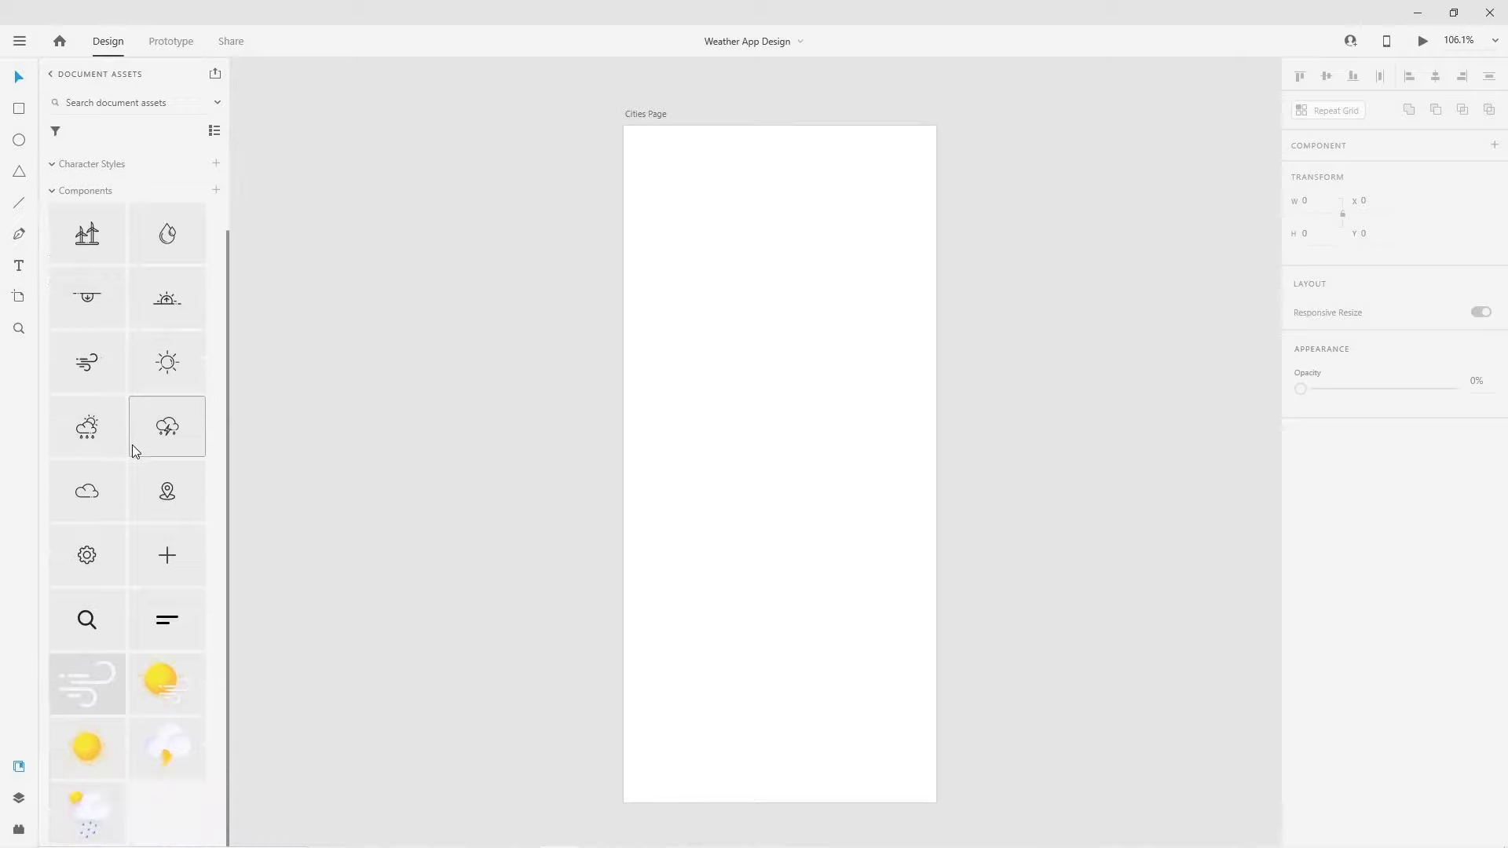
{"action": "scroll", "coordinate": [134, 459], "scroll_direction": "up", "scroll_amount": 2}
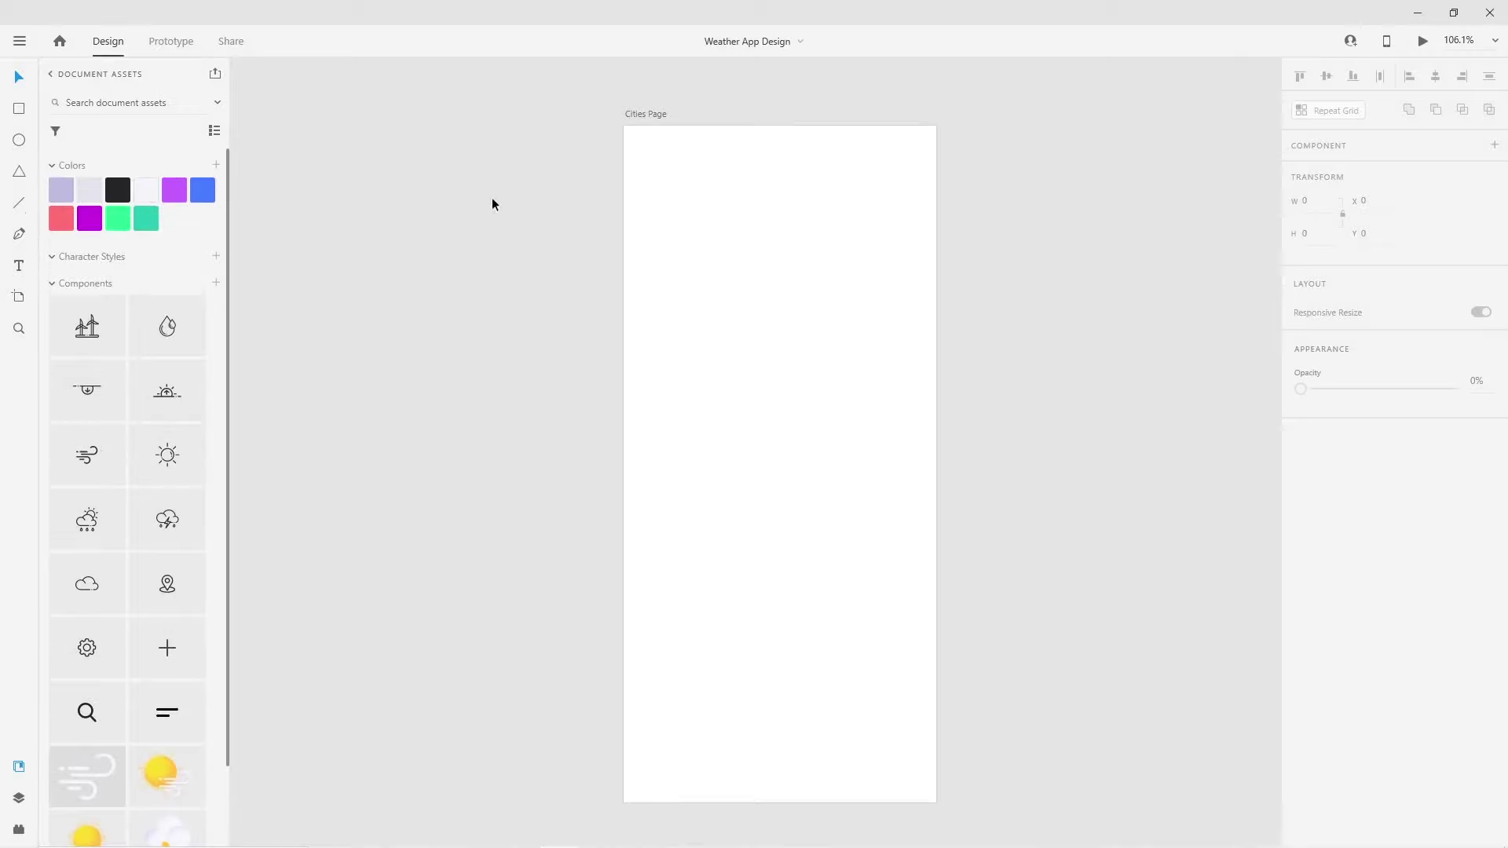
{"action": "scroll", "coordinate": [726, 121], "scroll_direction": "up", "scroll_amount": 3}
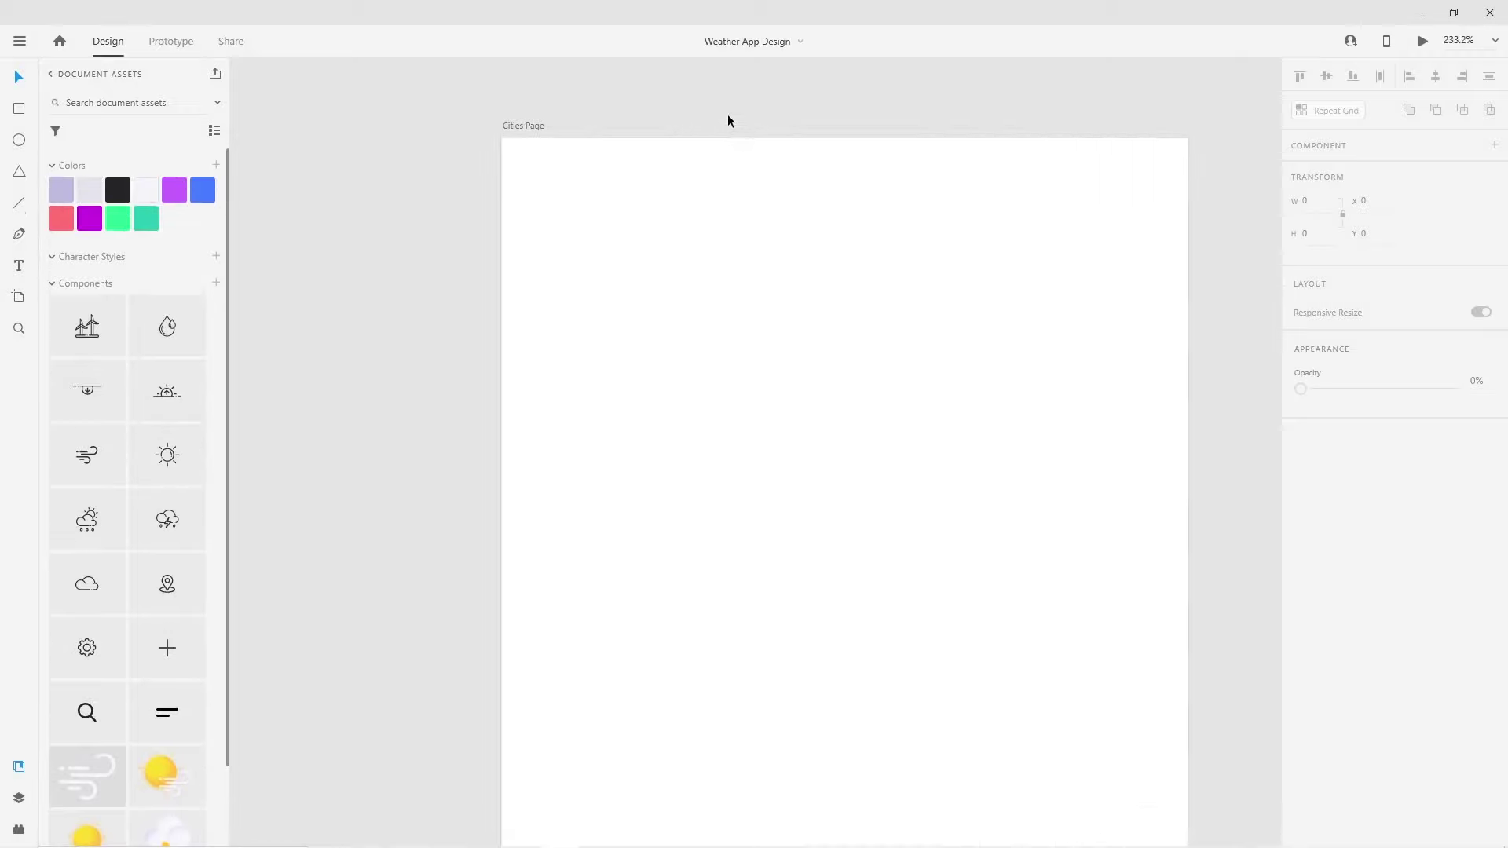
{"action": "left_click_drag", "start_coordinate": [743, 130], "coordinate": [741, 178]}
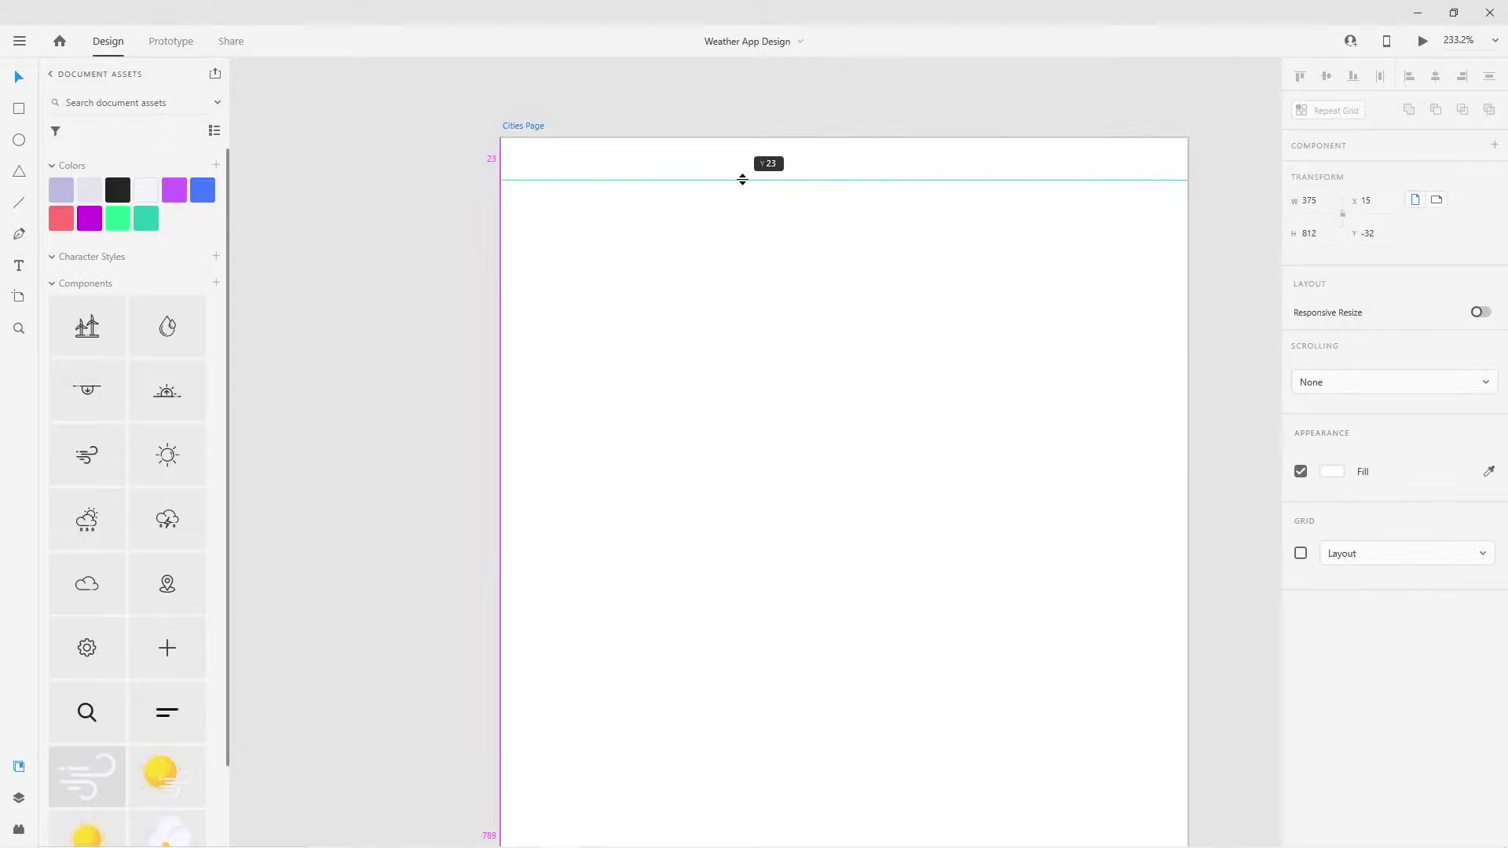
{"action": "left_click_drag", "start_coordinate": [741, 178], "coordinate": [740, 174]}
{"action": "left_click_drag", "start_coordinate": [500, 299], "coordinate": [538, 299]}
{"action": "left_click_drag", "start_coordinate": [1188, 286], "coordinate": [1147, 280]}
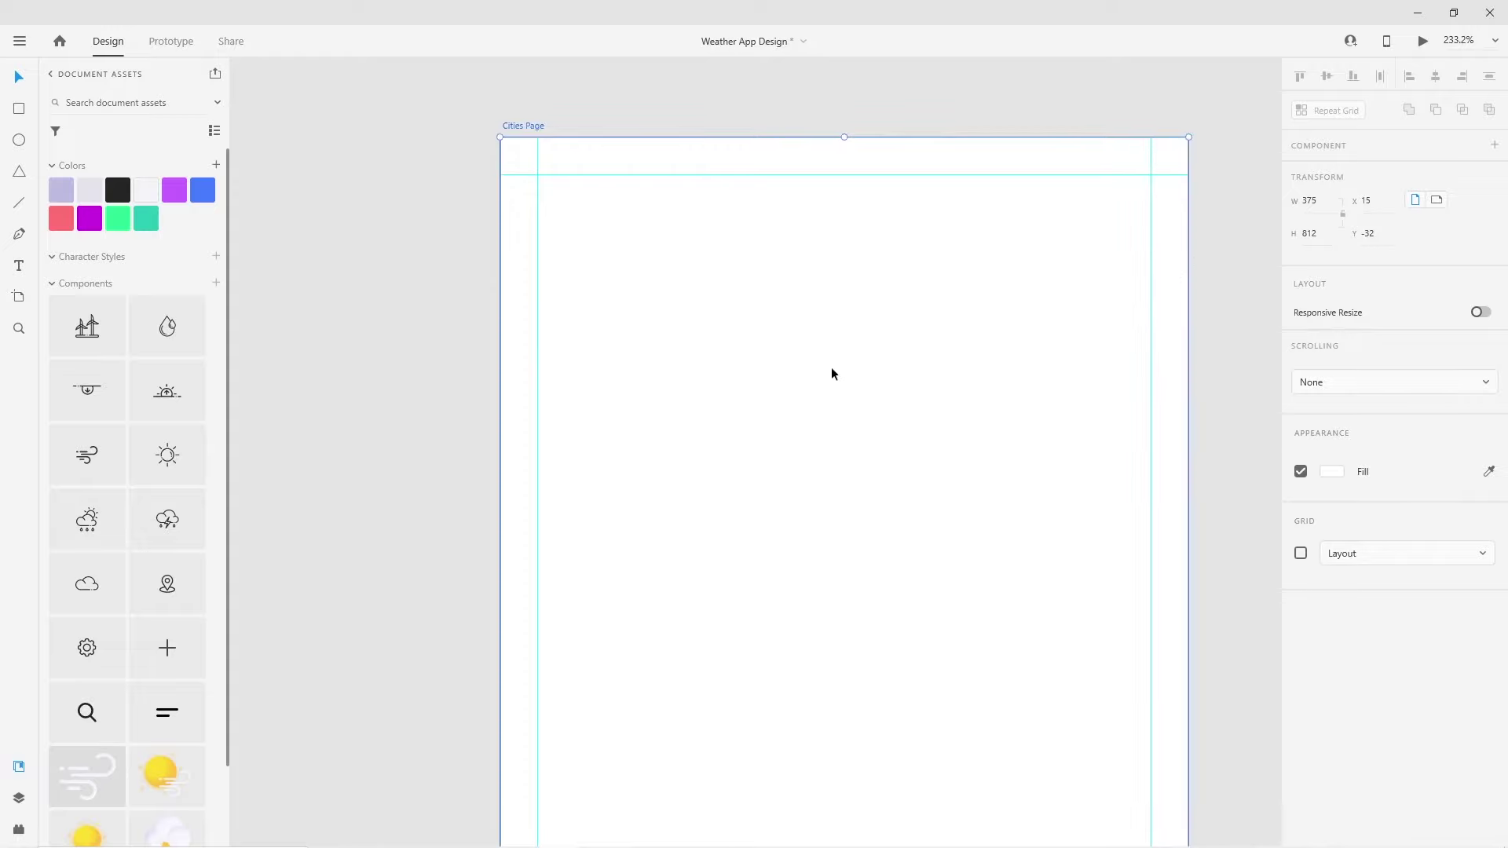
{"action": "scroll", "coordinate": [830, 373], "scroll_direction": "down", "scroll_amount": 2}
{"action": "left_click_drag", "start_coordinate": [774, 305], "coordinate": [769, 363]}
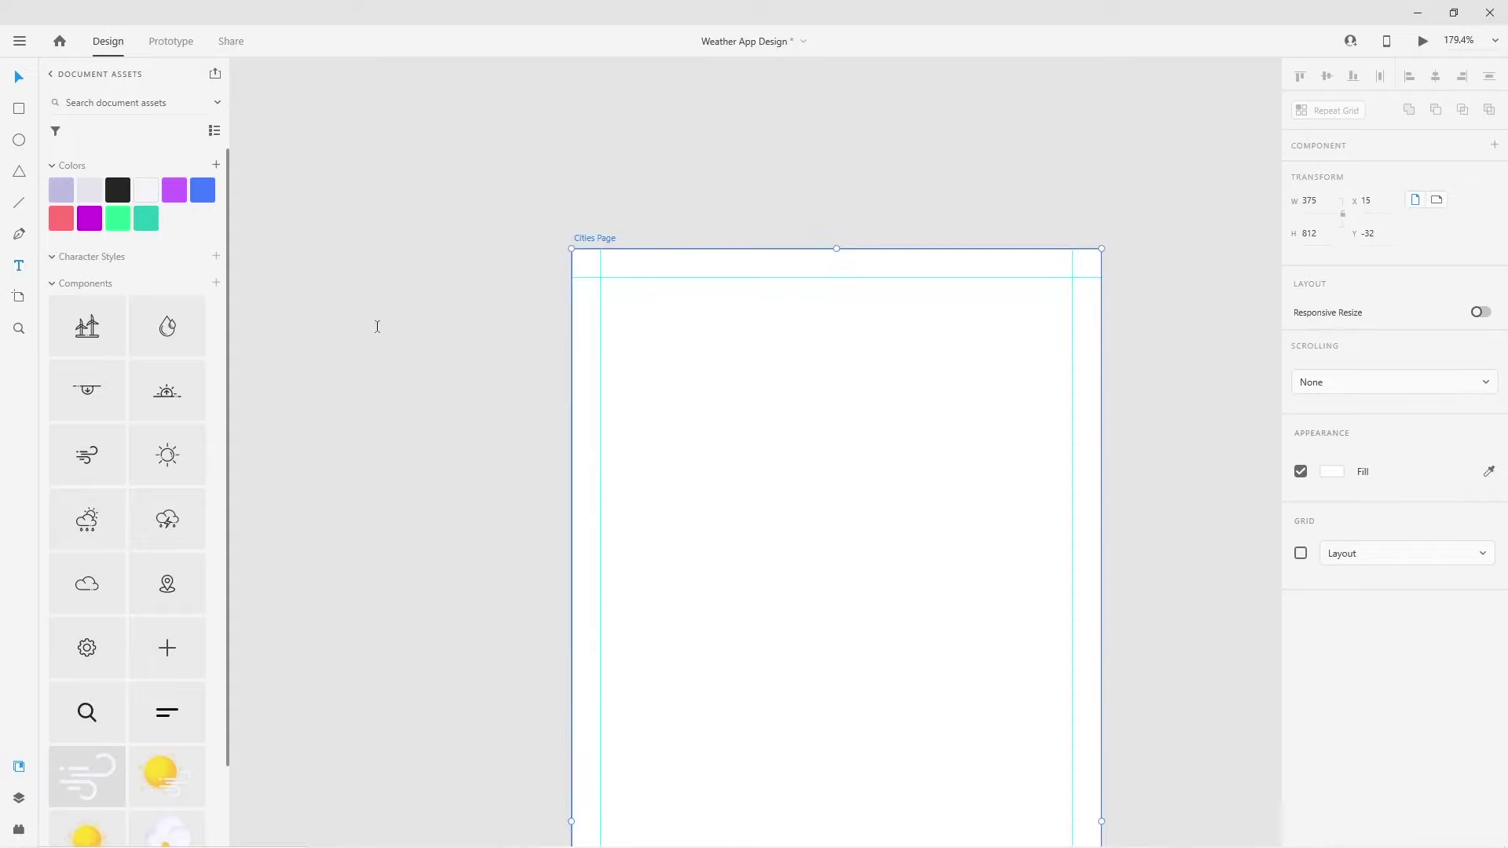
Add a 'Find Location' text heading at the artboard's top-left margin
{"action": "left_click", "coordinate": [675, 348]}
{"action": "type", "text": "Find Location"}
{"action": "key", "text": "Escape"}
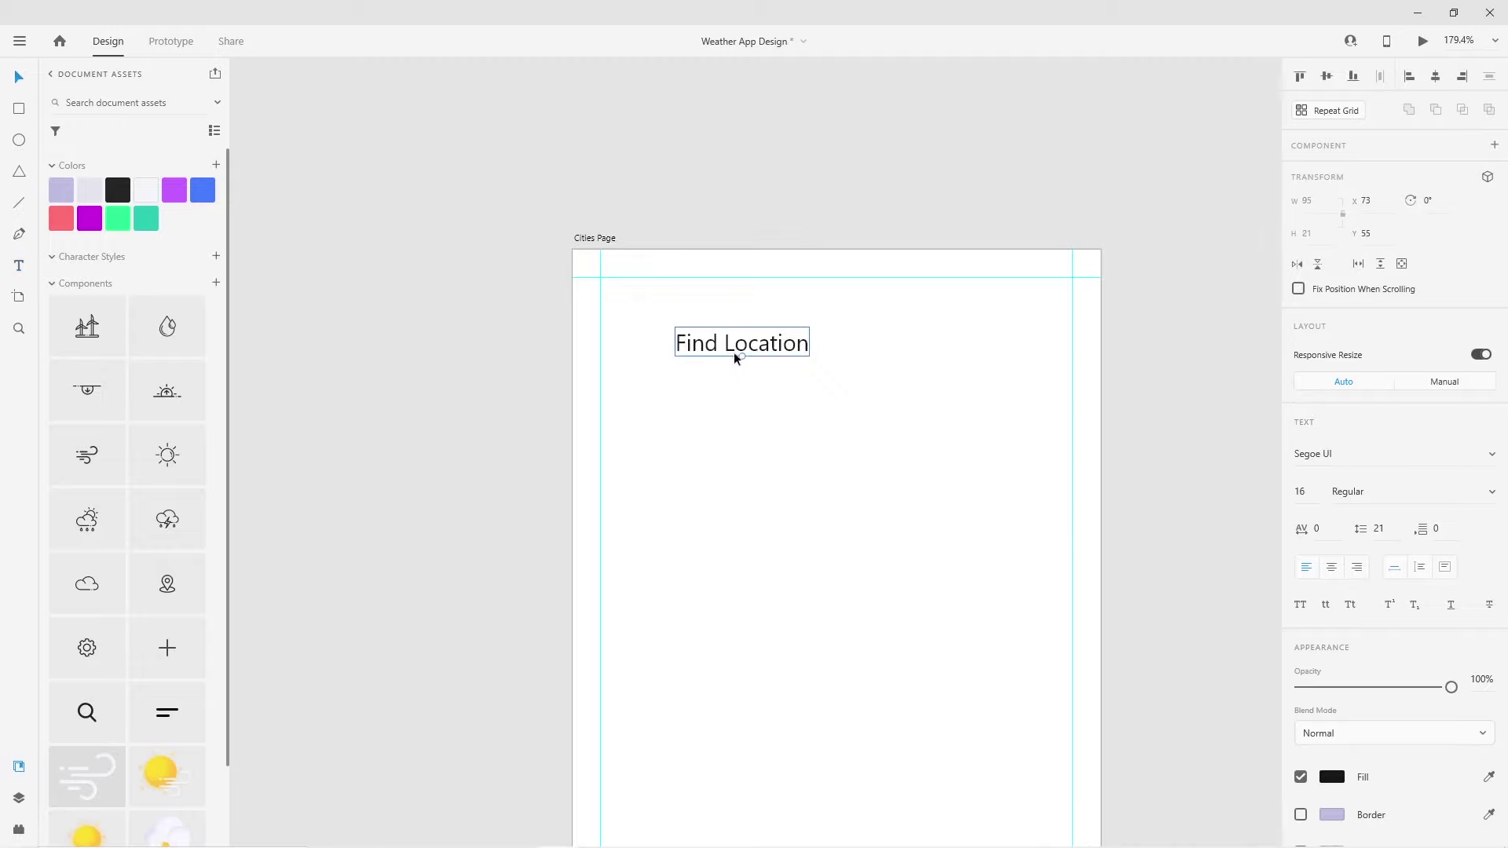
{"action": "left_click_drag", "start_coordinate": [736, 357], "coordinate": [661, 320]}
Set the heading font to MohrRounded-Regular and align it to the top guide
{"action": "left_click", "coordinate": [1364, 450]}
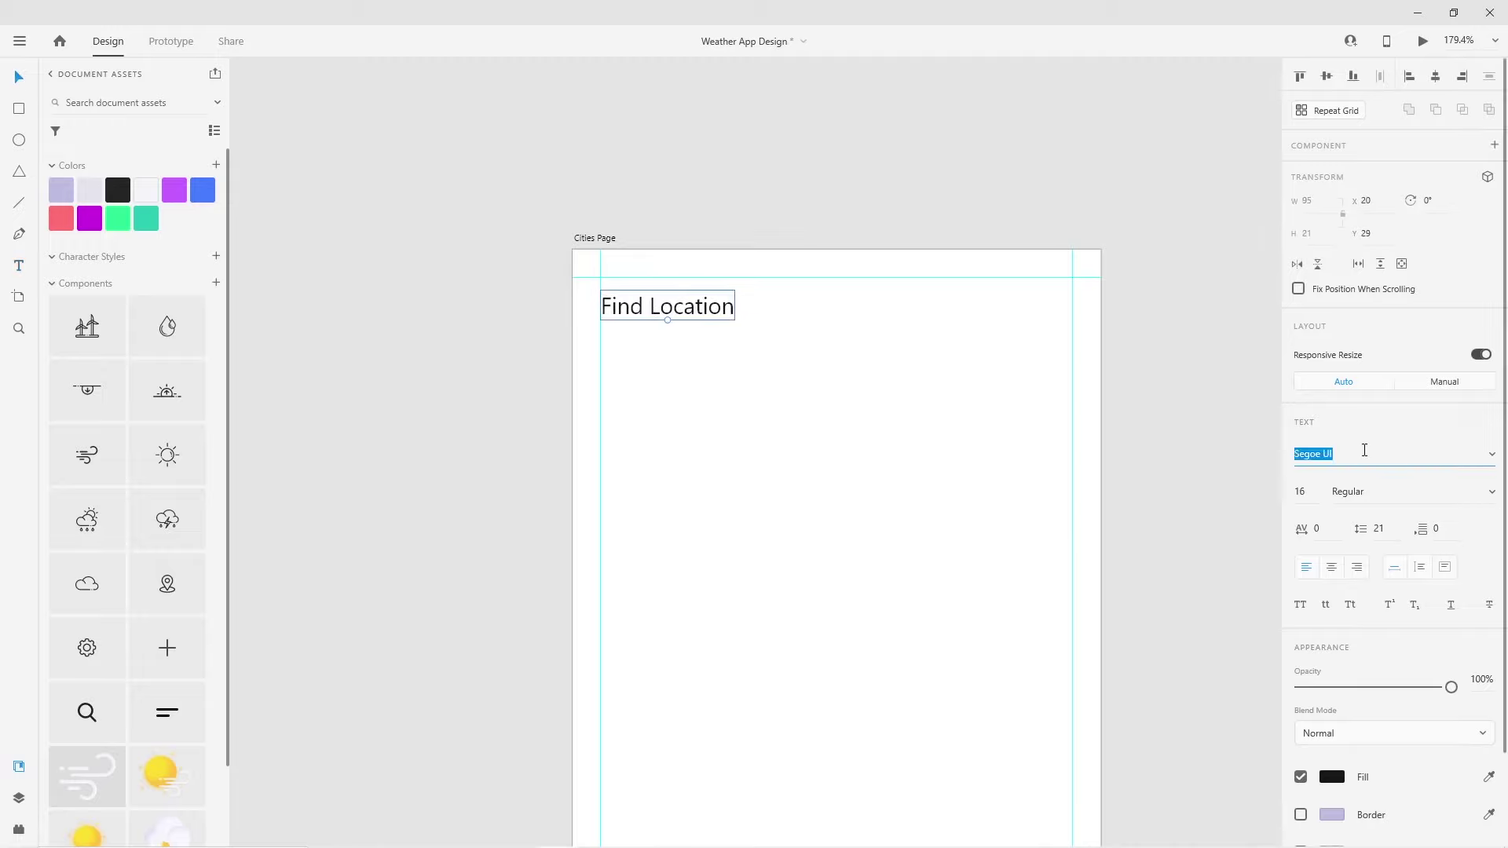
{"action": "type", "text": "MohrRounded"}
{"action": "left_click", "coordinate": [1490, 456]}
{"action": "left_click", "coordinate": [1368, 293]}
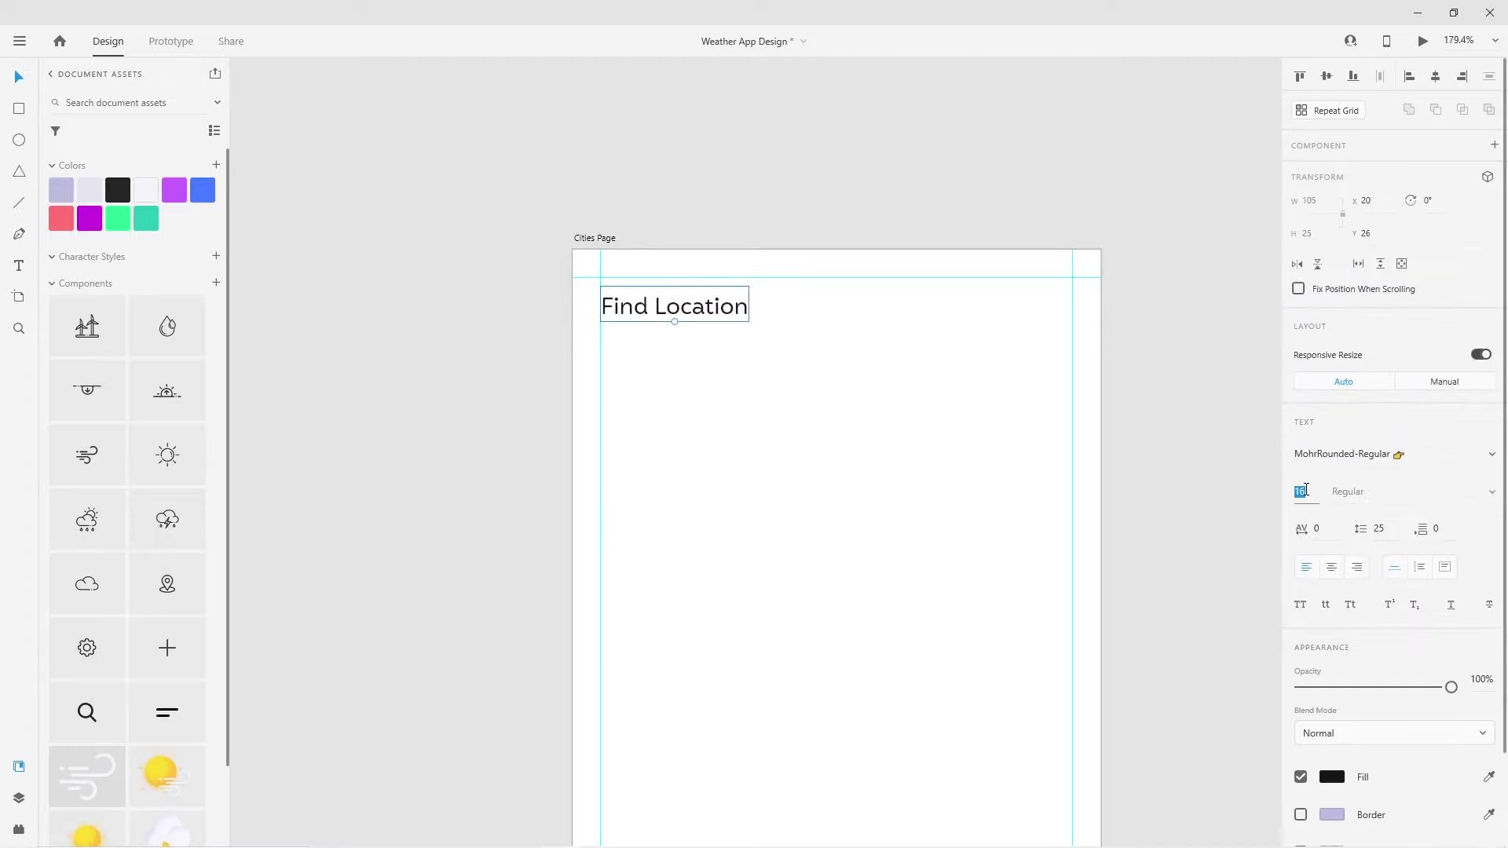
{"action": "left_click", "coordinate": [703, 360]}
{"action": "left_click_drag", "start_coordinate": [640, 305], "coordinate": [644, 294]}
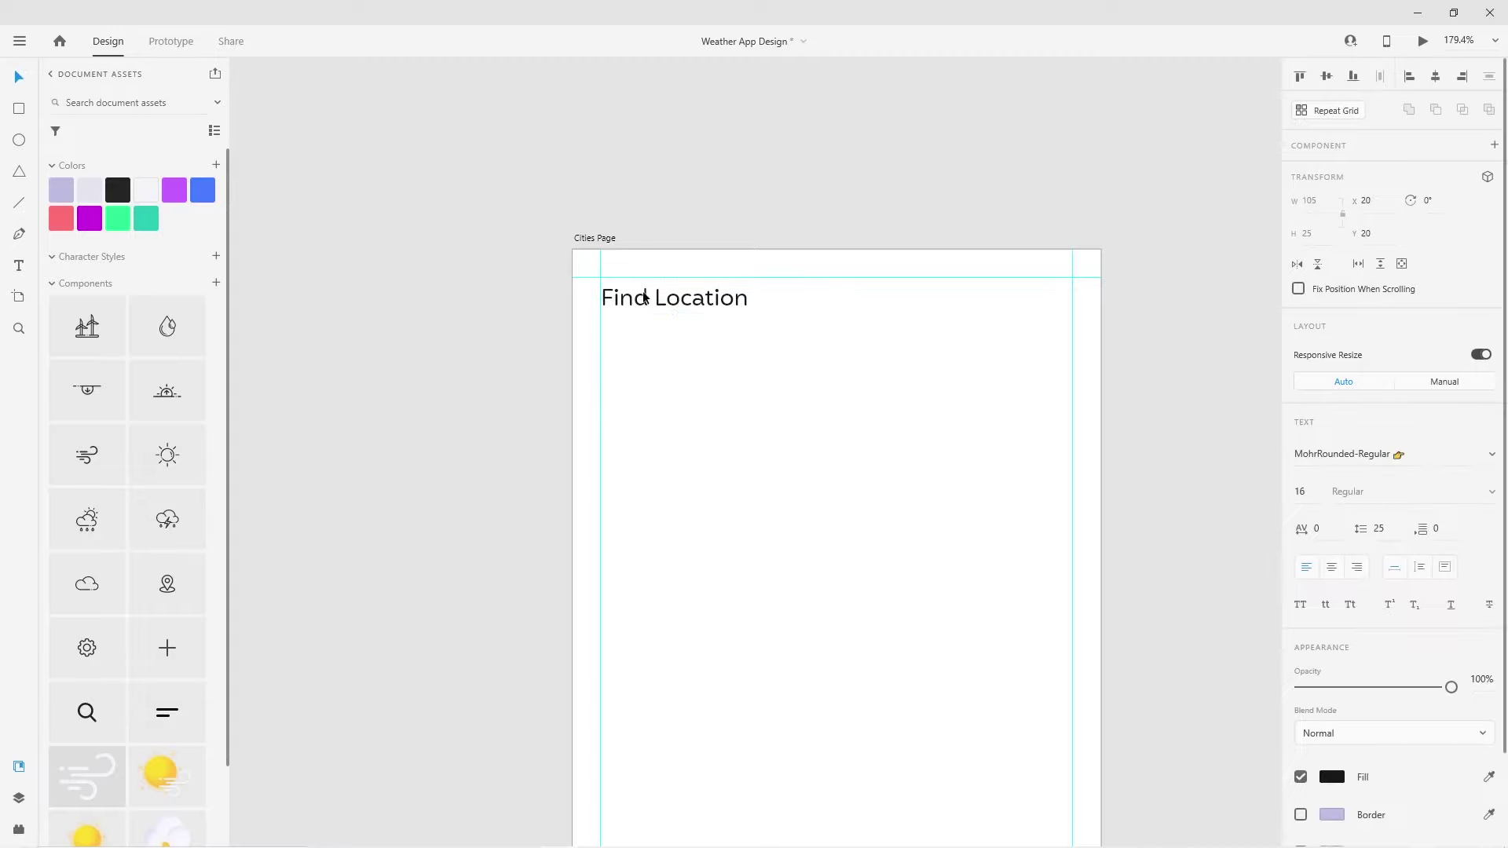
{"action": "left_click", "coordinate": [695, 374]}
{"action": "scroll", "coordinate": [691, 374], "scroll_direction": "right", "scroll_amount": 2}
{"action": "scroll", "coordinate": [691, 373], "scroll_direction": "down", "scroll_amount": 1}
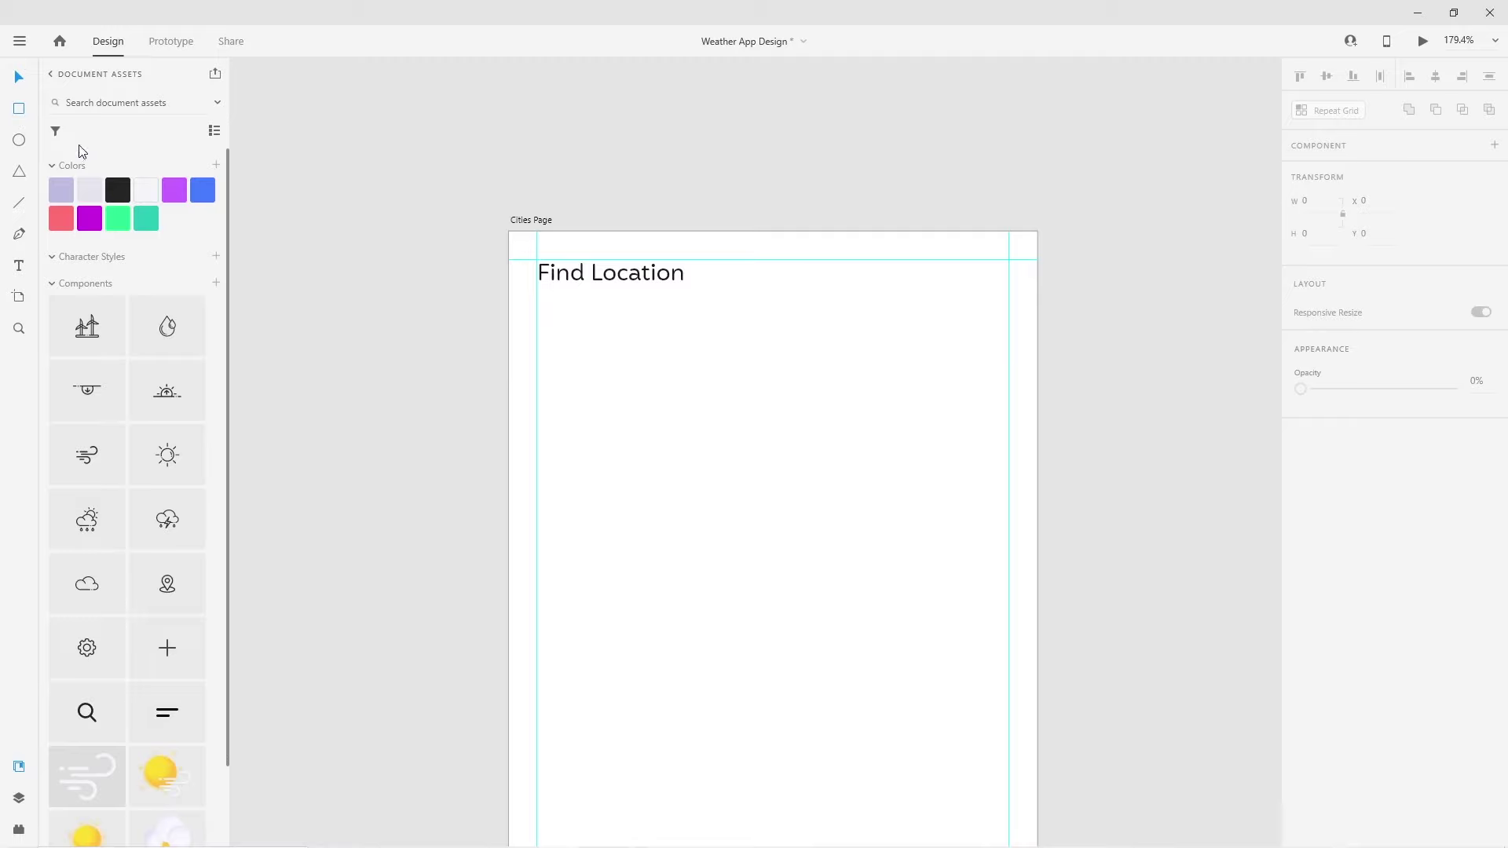
Draw a 335×45 rectangle under the heading with corners rounded into a pill
{"action": "left_click_drag", "start_coordinate": [537, 308], "coordinate": [1009, 369]}
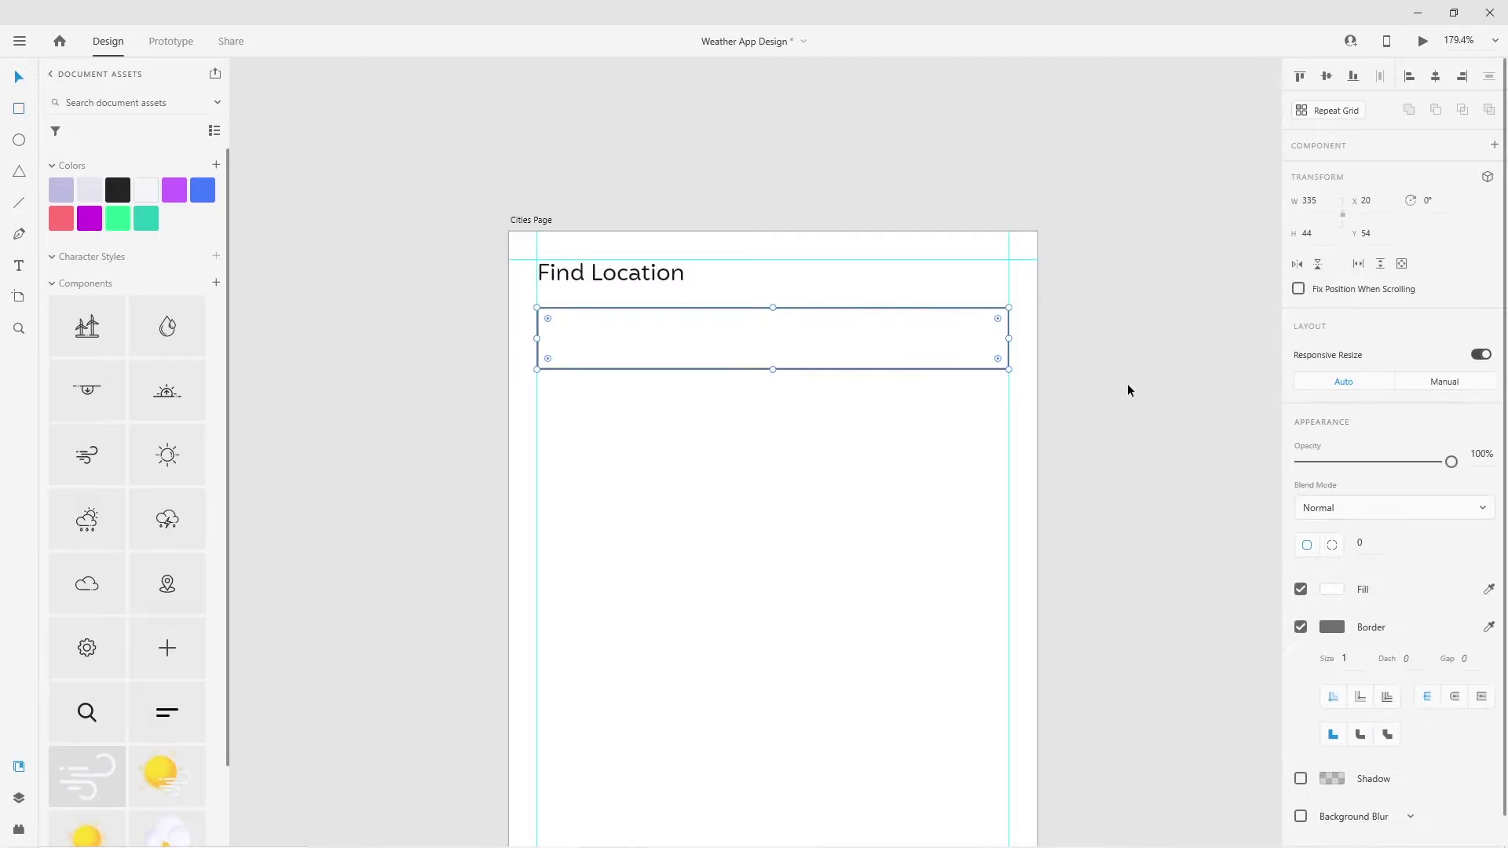
{"action": "left_click", "coordinate": [1312, 233]}
{"action": "type", "text": "5"}
{"action": "key", "text": "Return"}
{"action": "left_click_drag", "start_coordinate": [547, 318], "coordinate": [591, 343]}
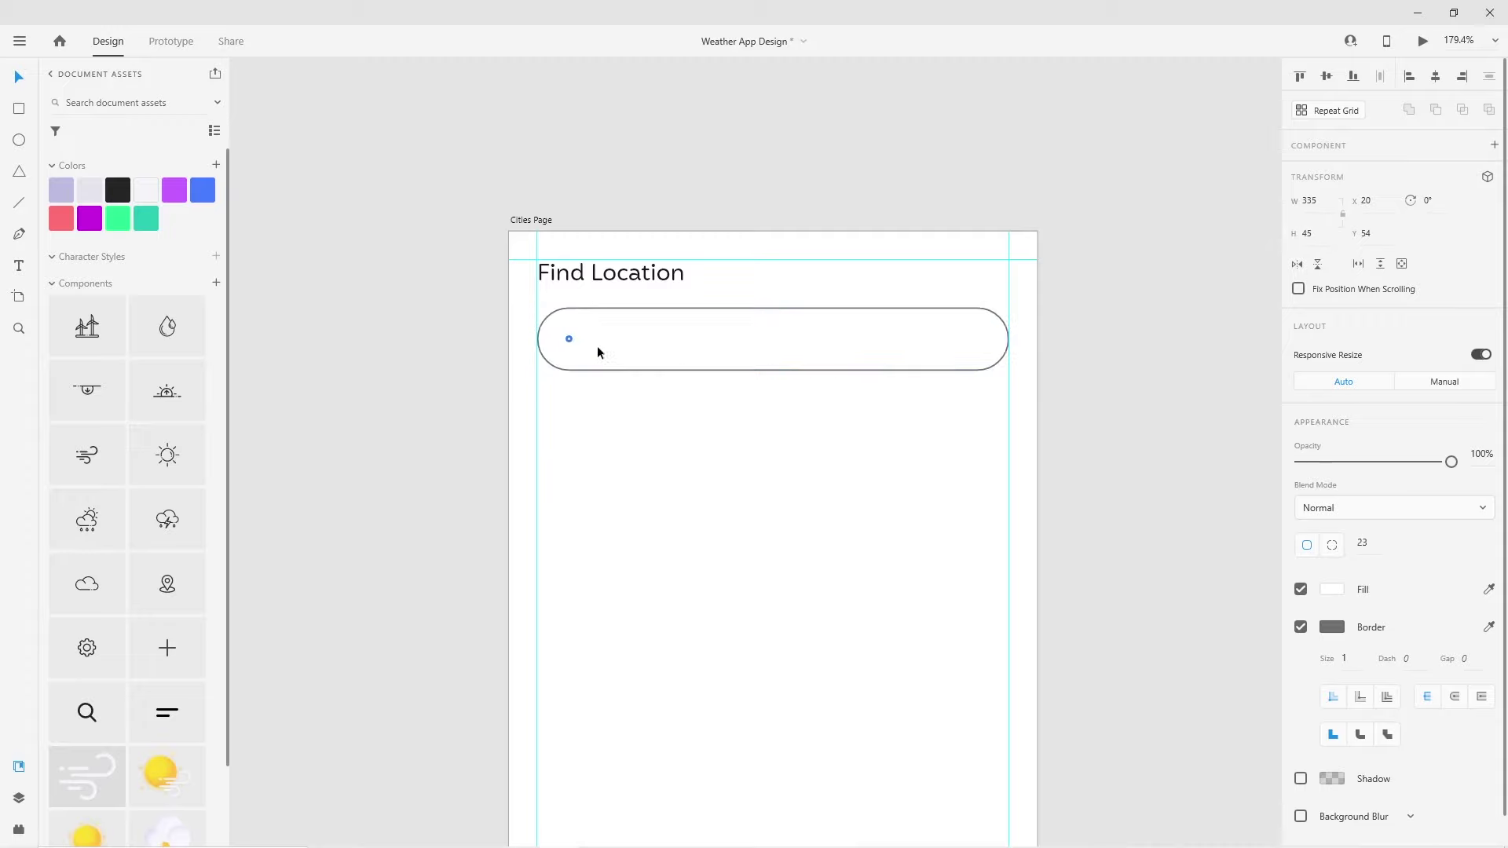
Give the search bar a light grey #E4E4EE outline
{"action": "left_click", "coordinate": [761, 367]}
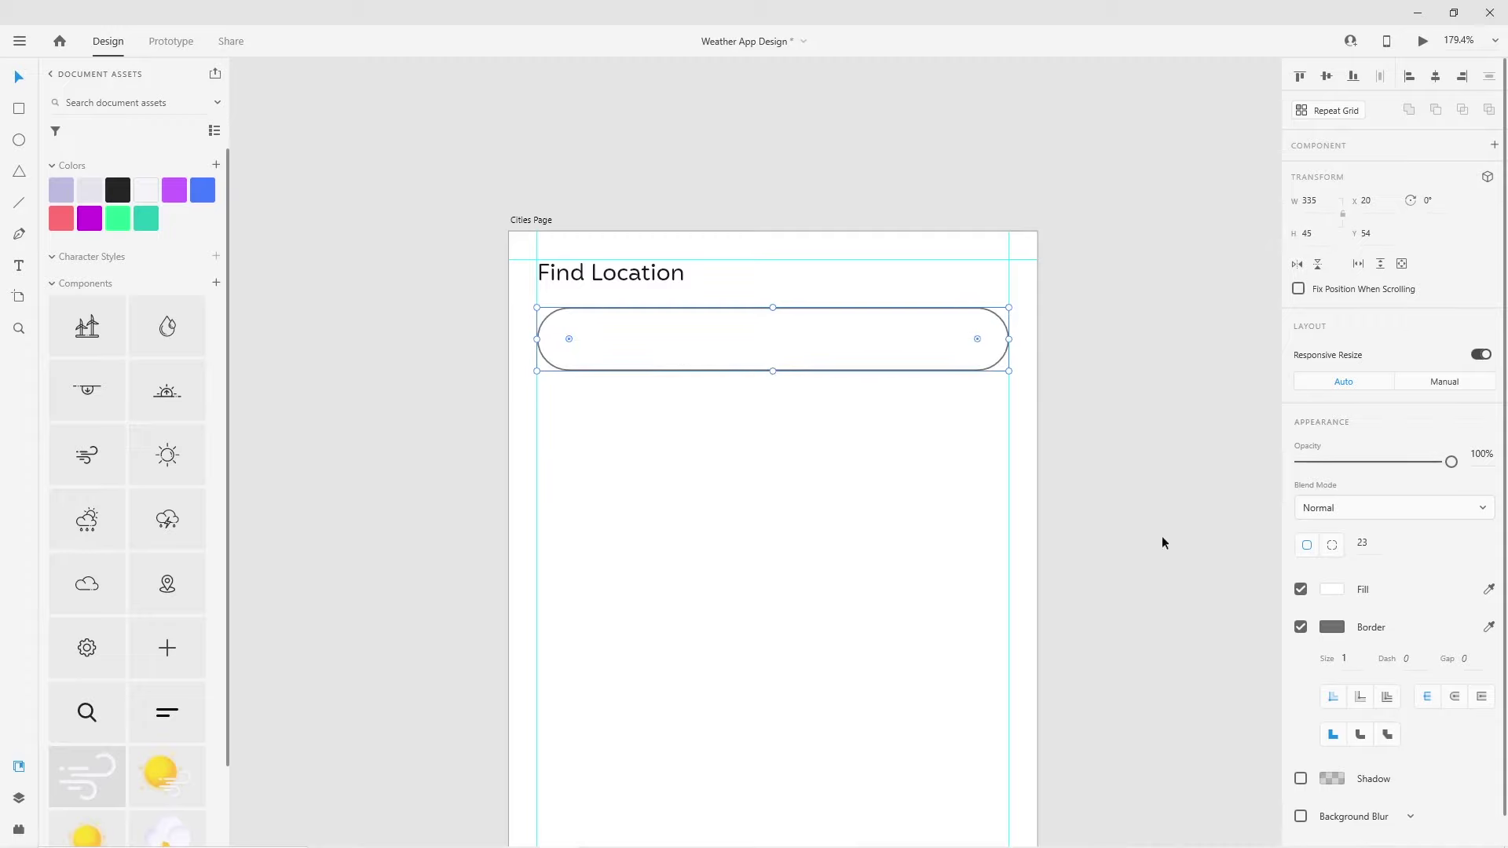
{"action": "left_click", "coordinate": [1332, 626]}
{"action": "left_click", "coordinate": [1133, 734]}
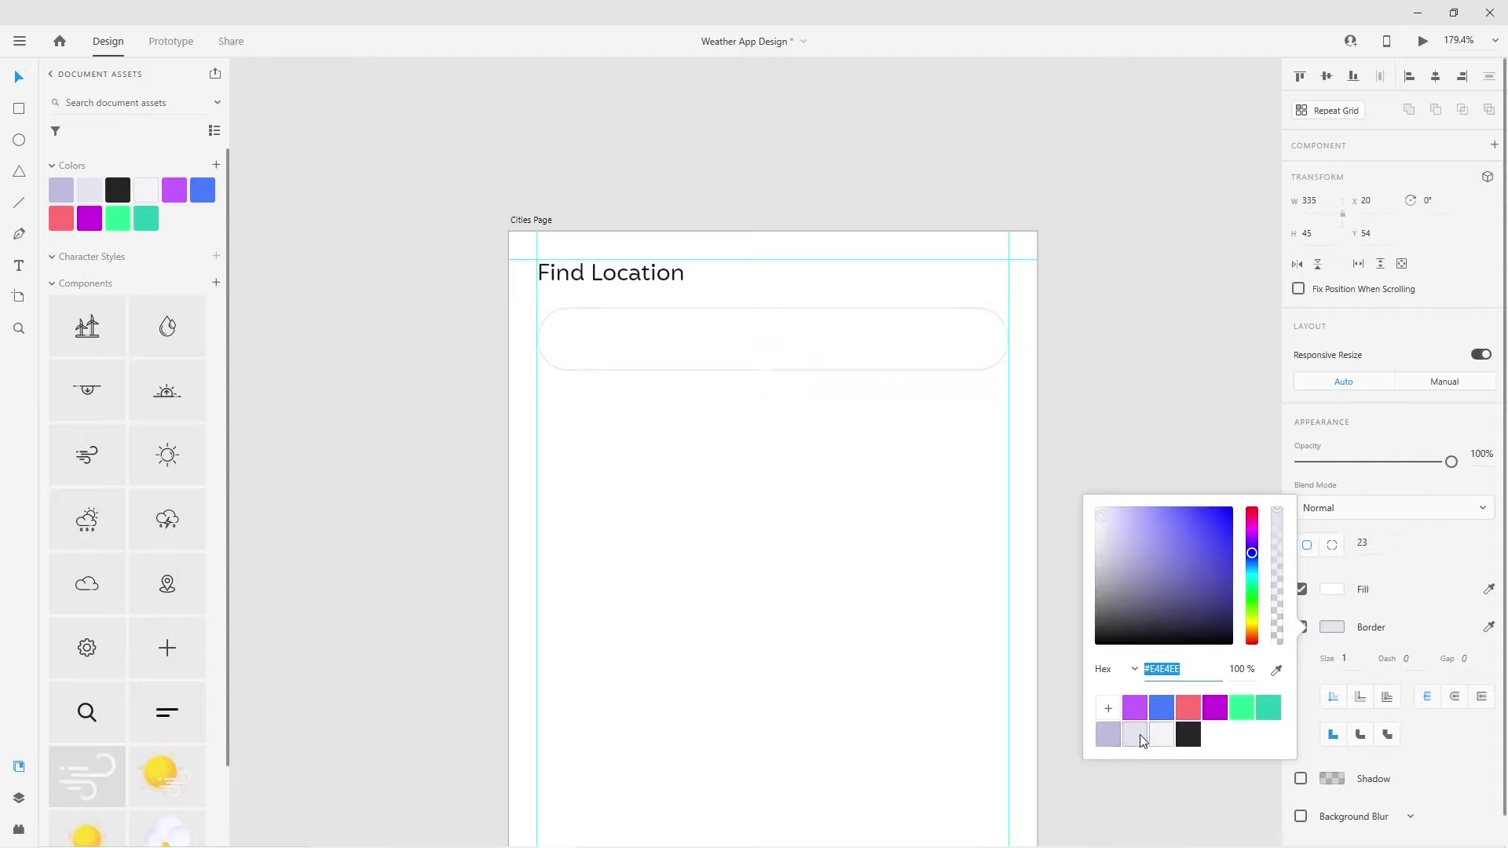
{"action": "left_click", "coordinate": [858, 397]}
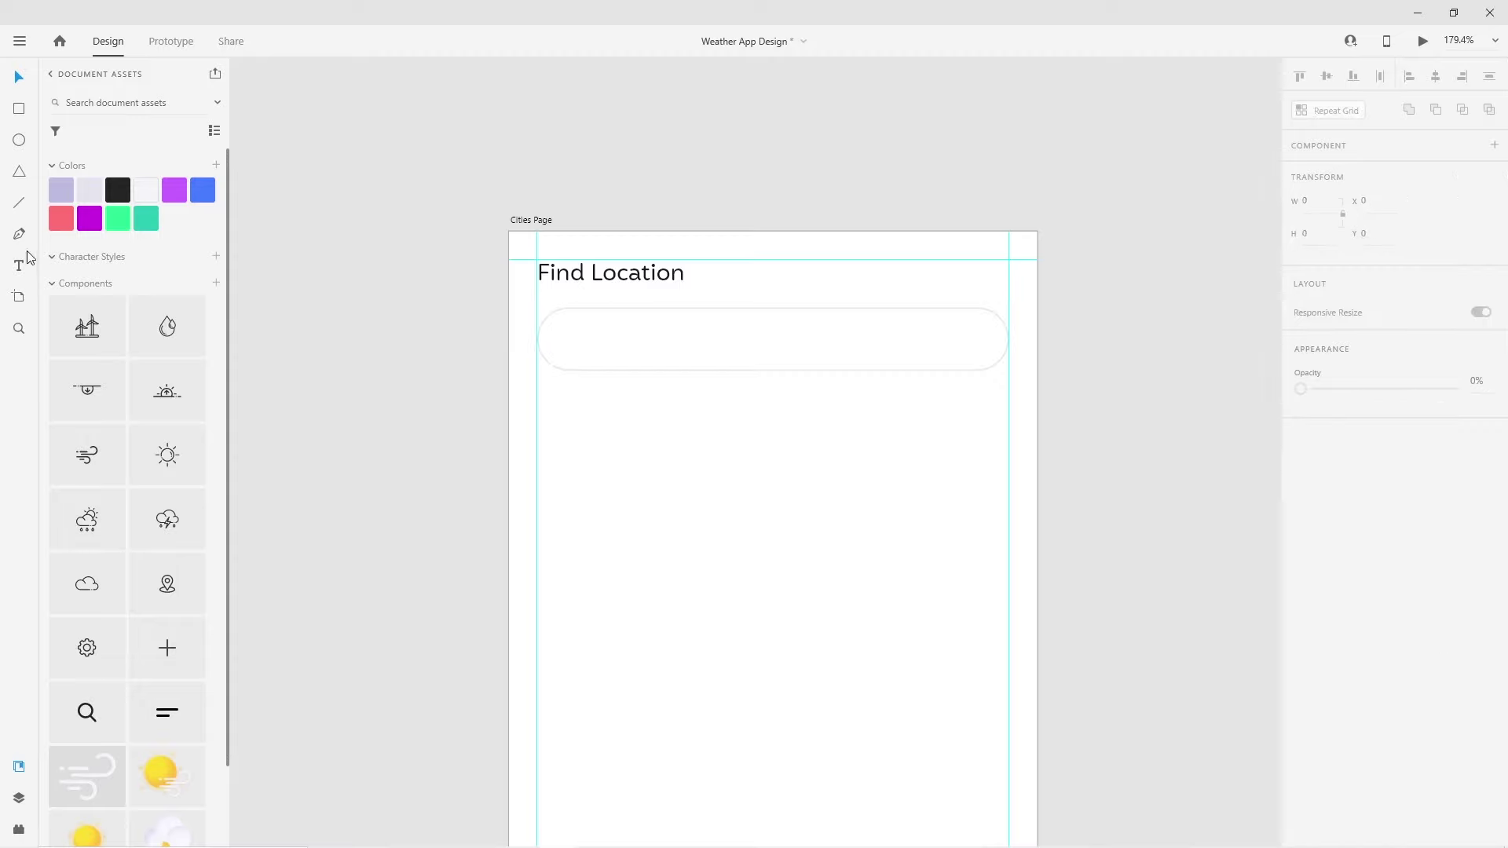
{"action": "left_click", "coordinate": [676, 461]}
Place light-purple 'Search for your location...' placeholder text inside the search bar
{"action": "type", "text": "Search for your location..."}
{"action": "key", "text": "Escape"}
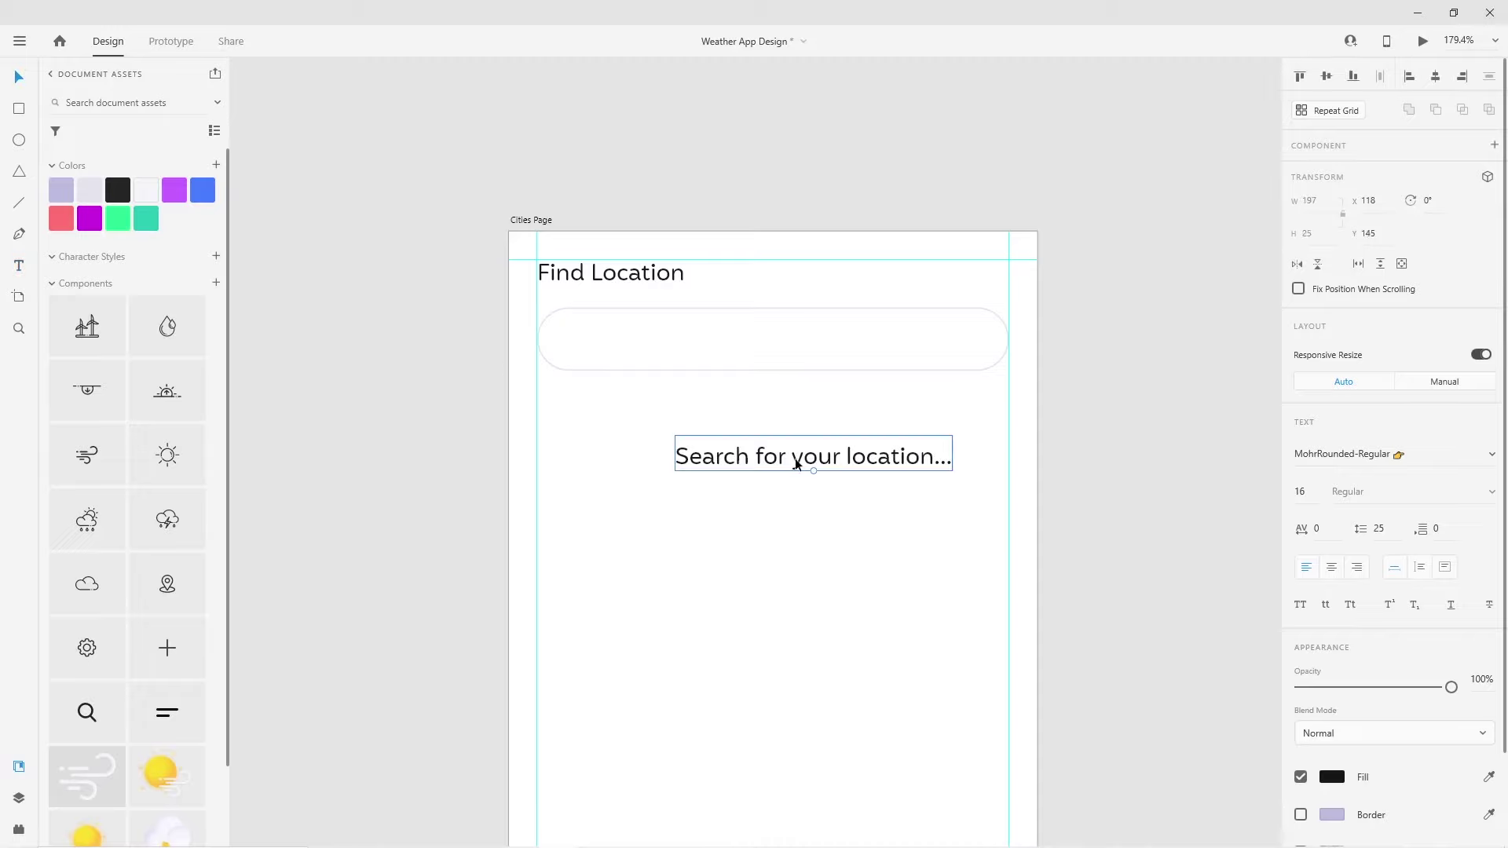
{"action": "left_click_drag", "start_coordinate": [795, 460], "coordinate": [681, 346]}
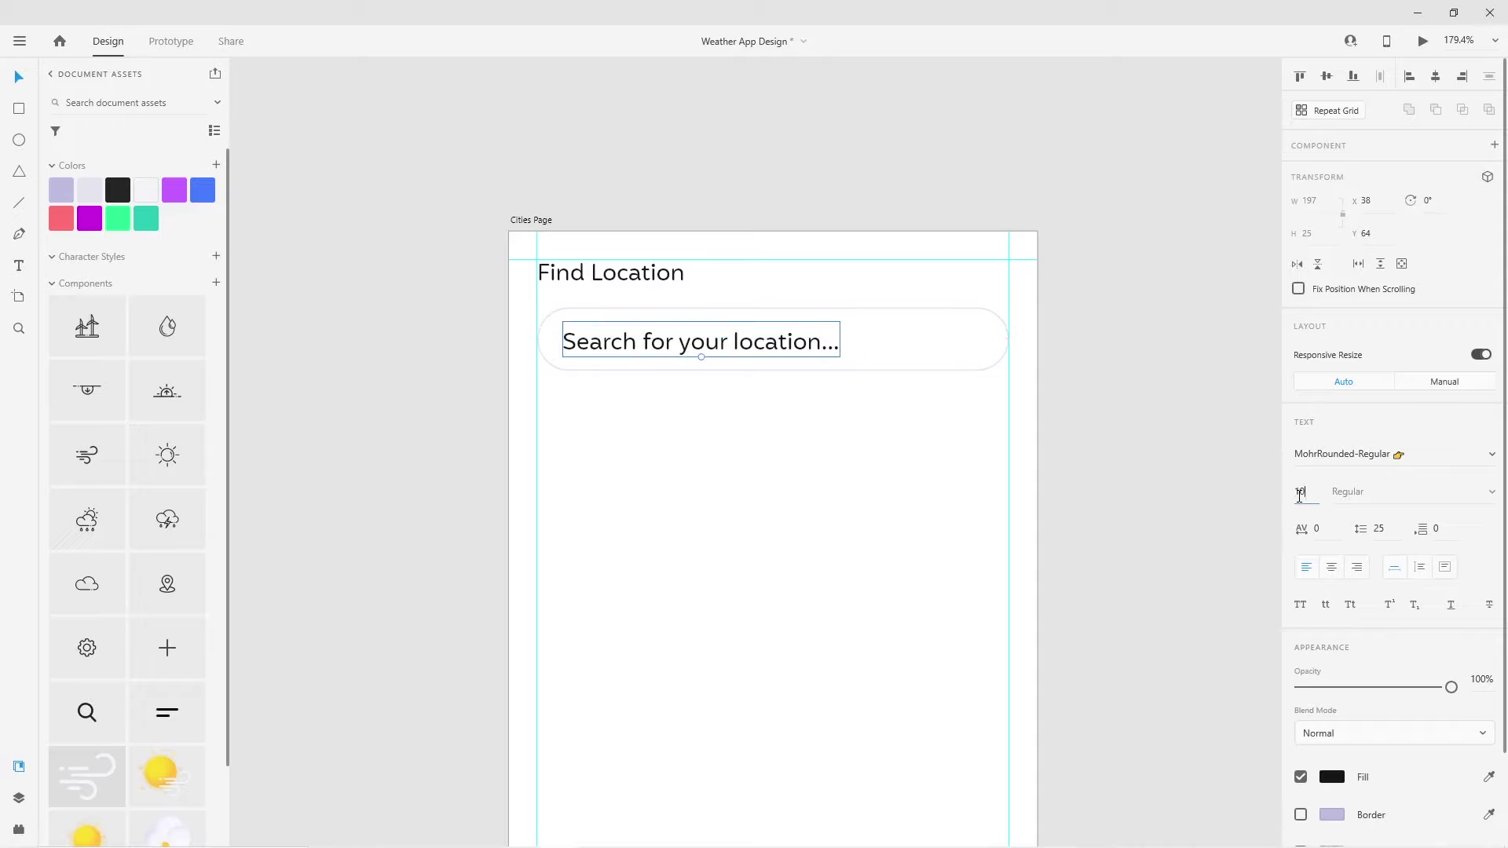
{"action": "key", "text": "Return"}
{"action": "left_click_drag", "start_coordinate": [669, 347], "coordinate": [669, 344]}
{"action": "left_click", "coordinate": [1332, 777]}
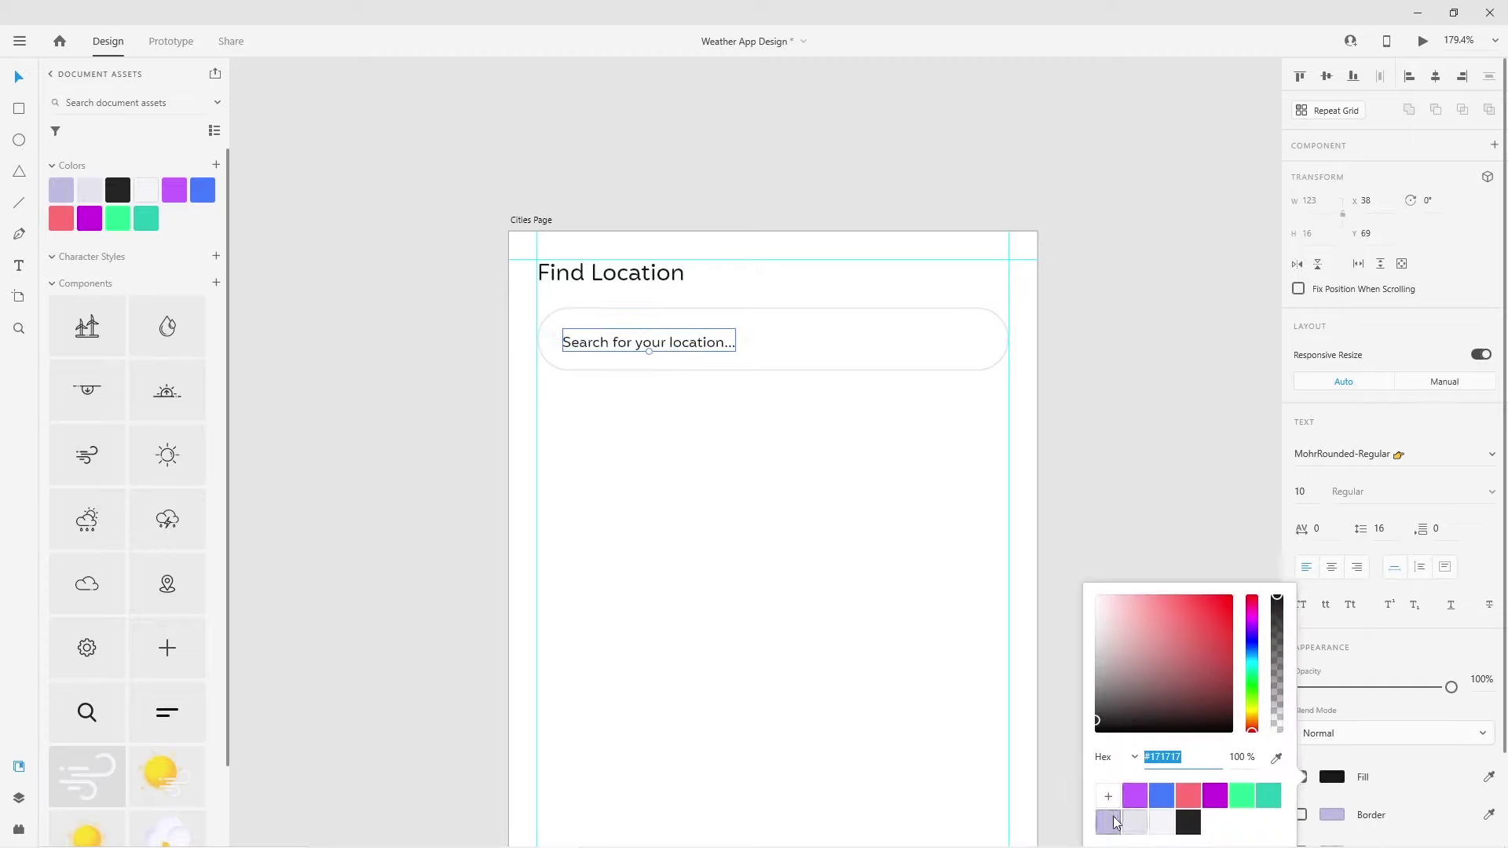
{"action": "left_click", "coordinate": [1115, 821]}
{"action": "left_click_drag", "start_coordinate": [672, 350], "coordinate": [666, 337]}
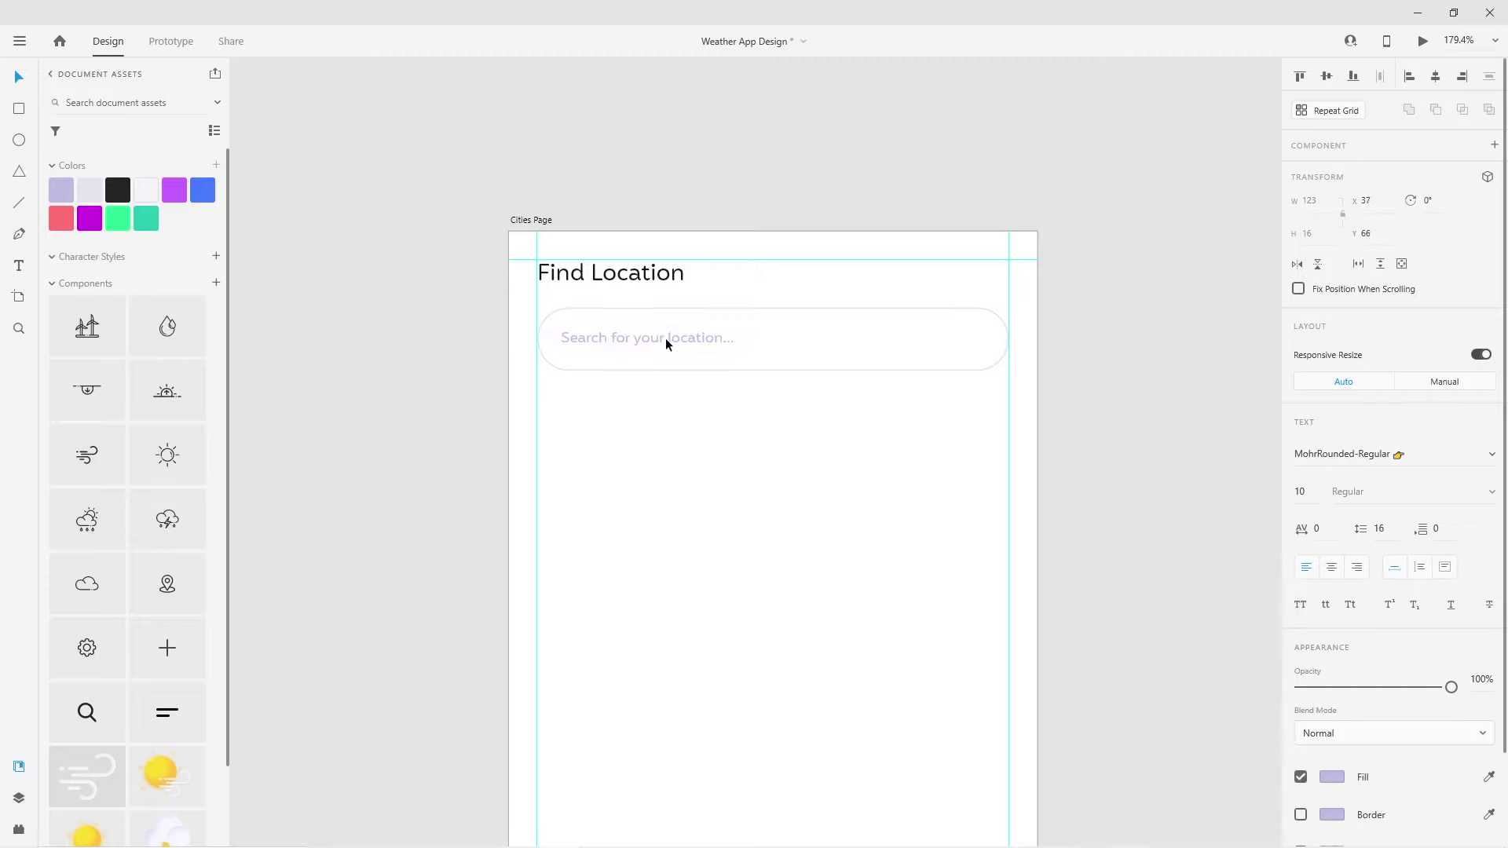
Set the placeholder to 12 pt and add the search icon from Assets to the bar
{"action": "left_click", "coordinate": [814, 315], "text": "shift"}
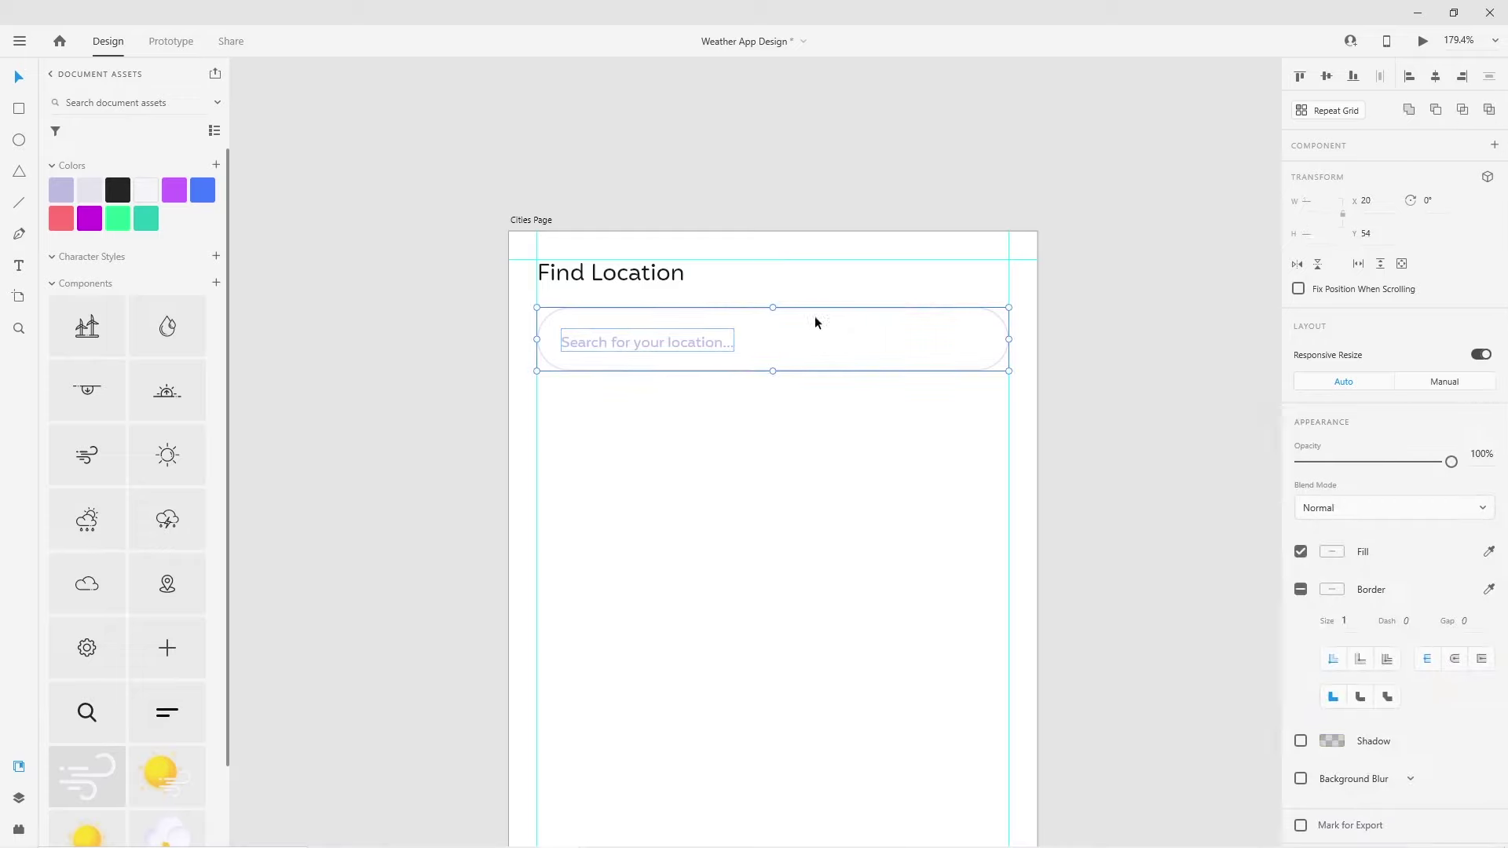
{"action": "left_click", "coordinate": [653, 345]}
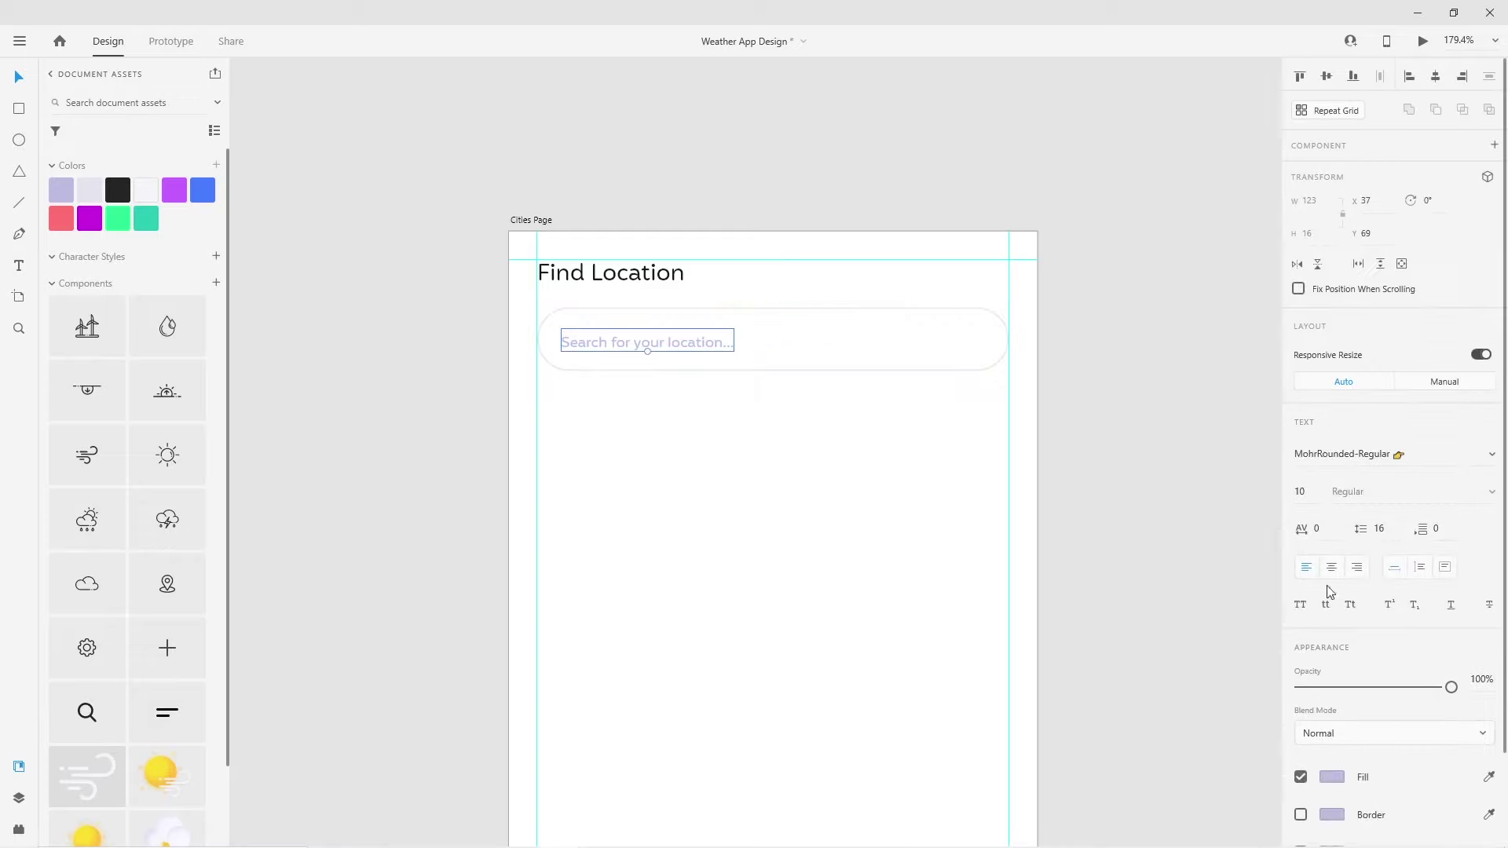
{"action": "double_click", "coordinate": [1299, 490]}
{"action": "type", "text": "12"}
{"action": "key", "text": "Return"}
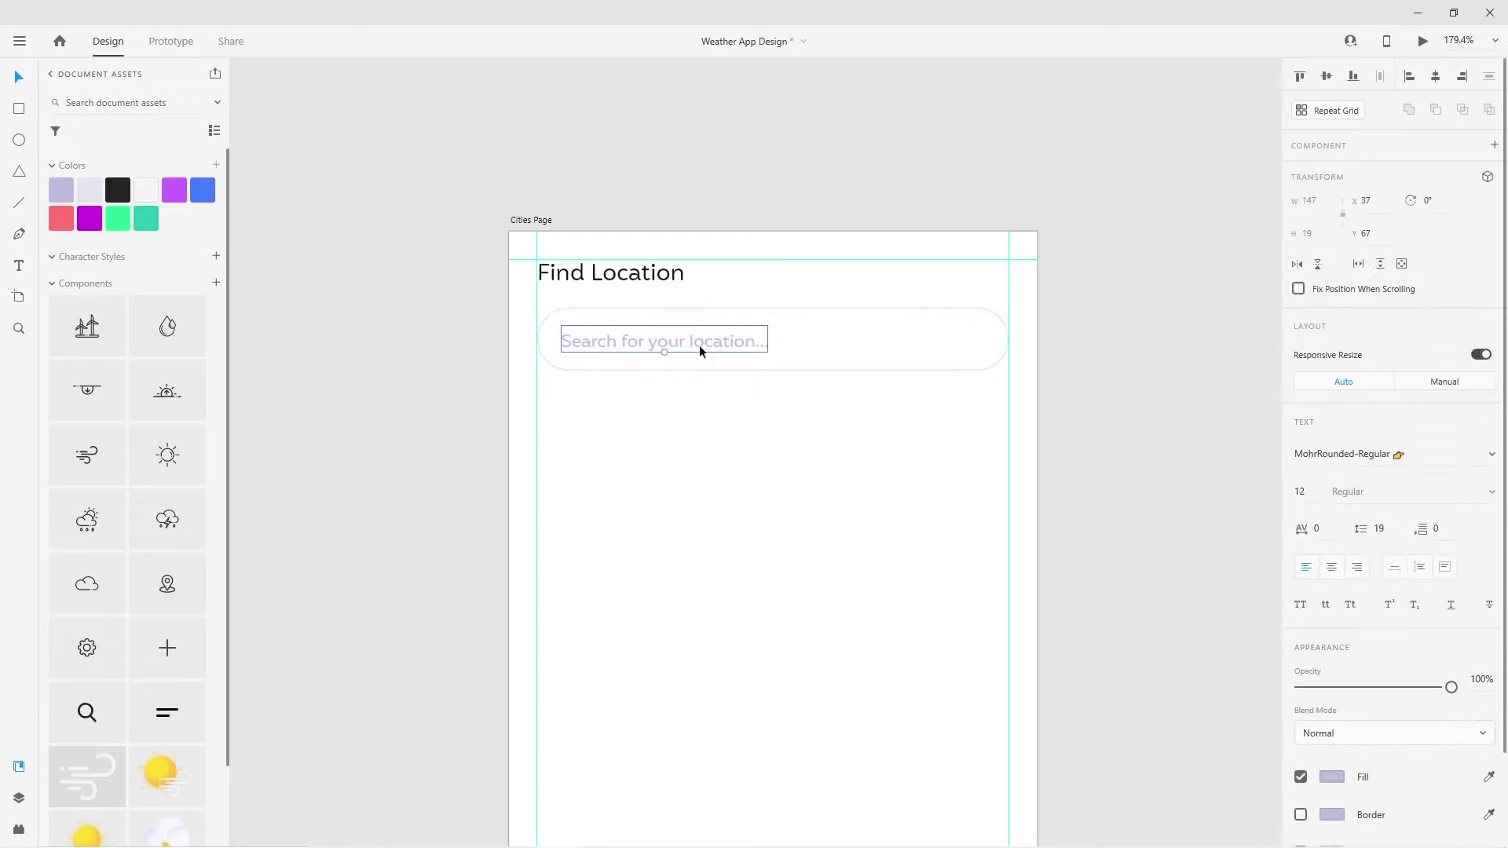
{"action": "key", "text": "Escape"}
{"action": "mouse_move", "coordinate": [100, 720]}
{"action": "left_mouse_down"}
{"action": "mouse_move", "coordinate": [815, 507]}
{"action": "mouse_move", "coordinate": [803, 480]}
{"action": "mouse_move", "coordinate": [982, 326]}
{"action": "left_mouse_up"}
Enlarge the search icon slightly and centre it vertically in the search bar
{"action": "left_click", "coordinate": [801, 514]}
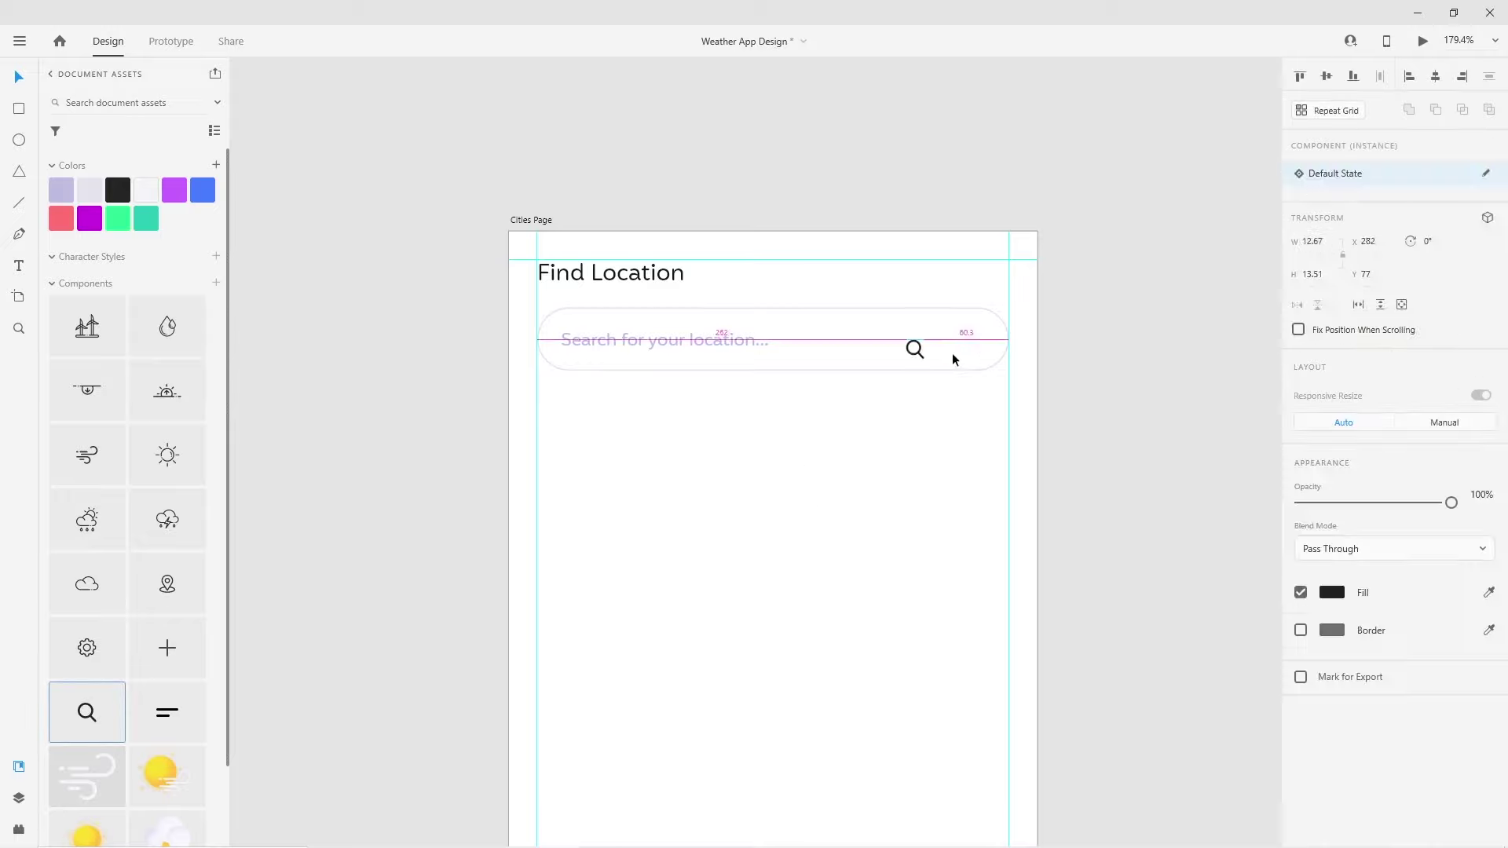
{"action": "scroll", "coordinate": [981, 325], "scroll_direction": "up", "scroll_amount": 10}
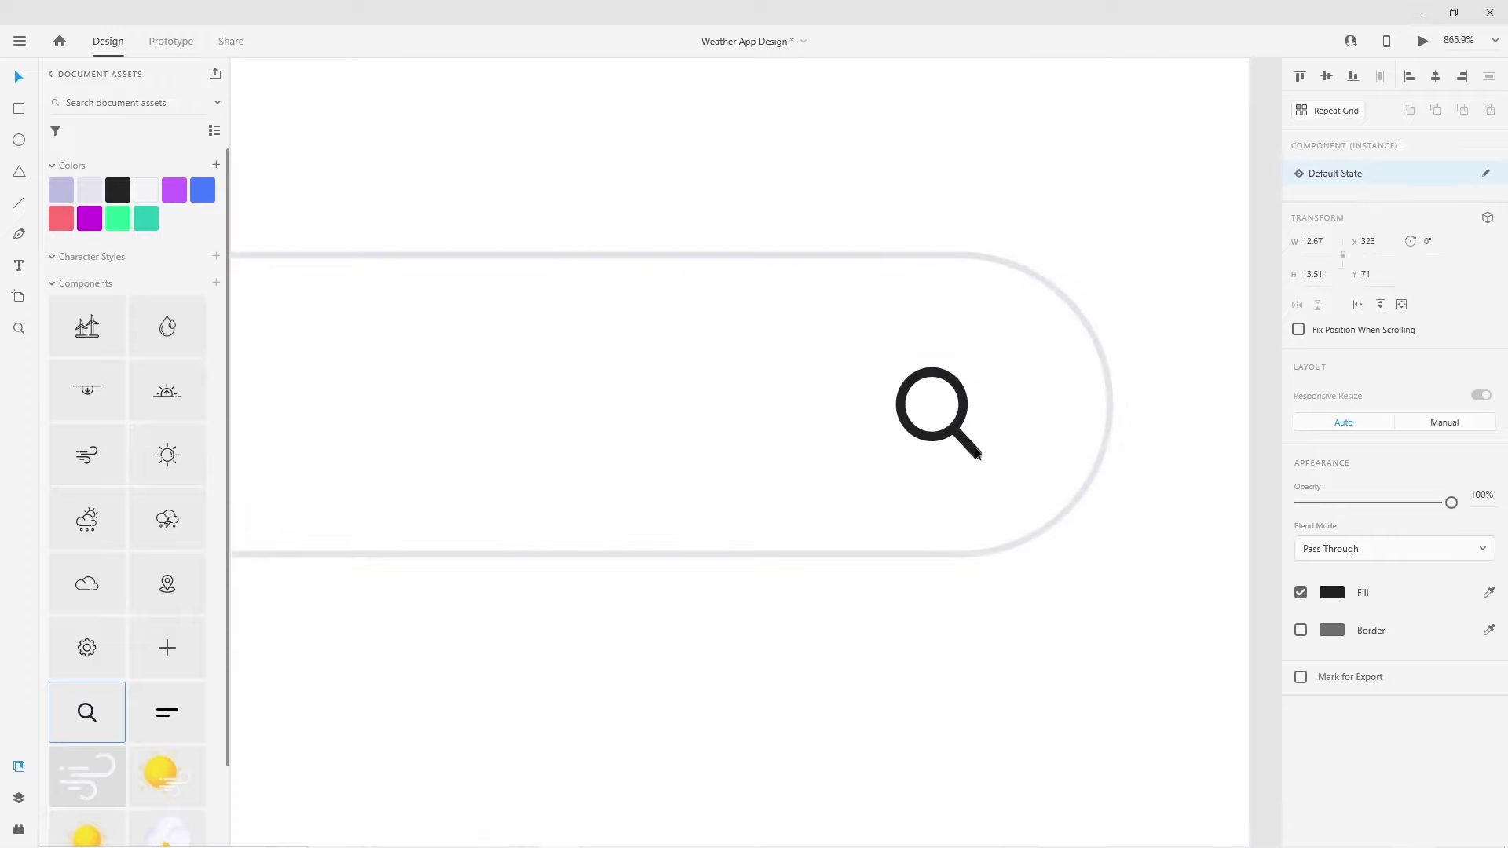
{"action": "left_click_drag", "start_coordinate": [981, 458], "coordinate": [1006, 482]}
{"action": "left_click", "coordinate": [931, 253], "text": "shift"}
{"action": "left_click", "coordinate": [1327, 76]}
Tint the search icon light purple #BDBCE1
{"action": "left_click", "coordinate": [938, 633]}
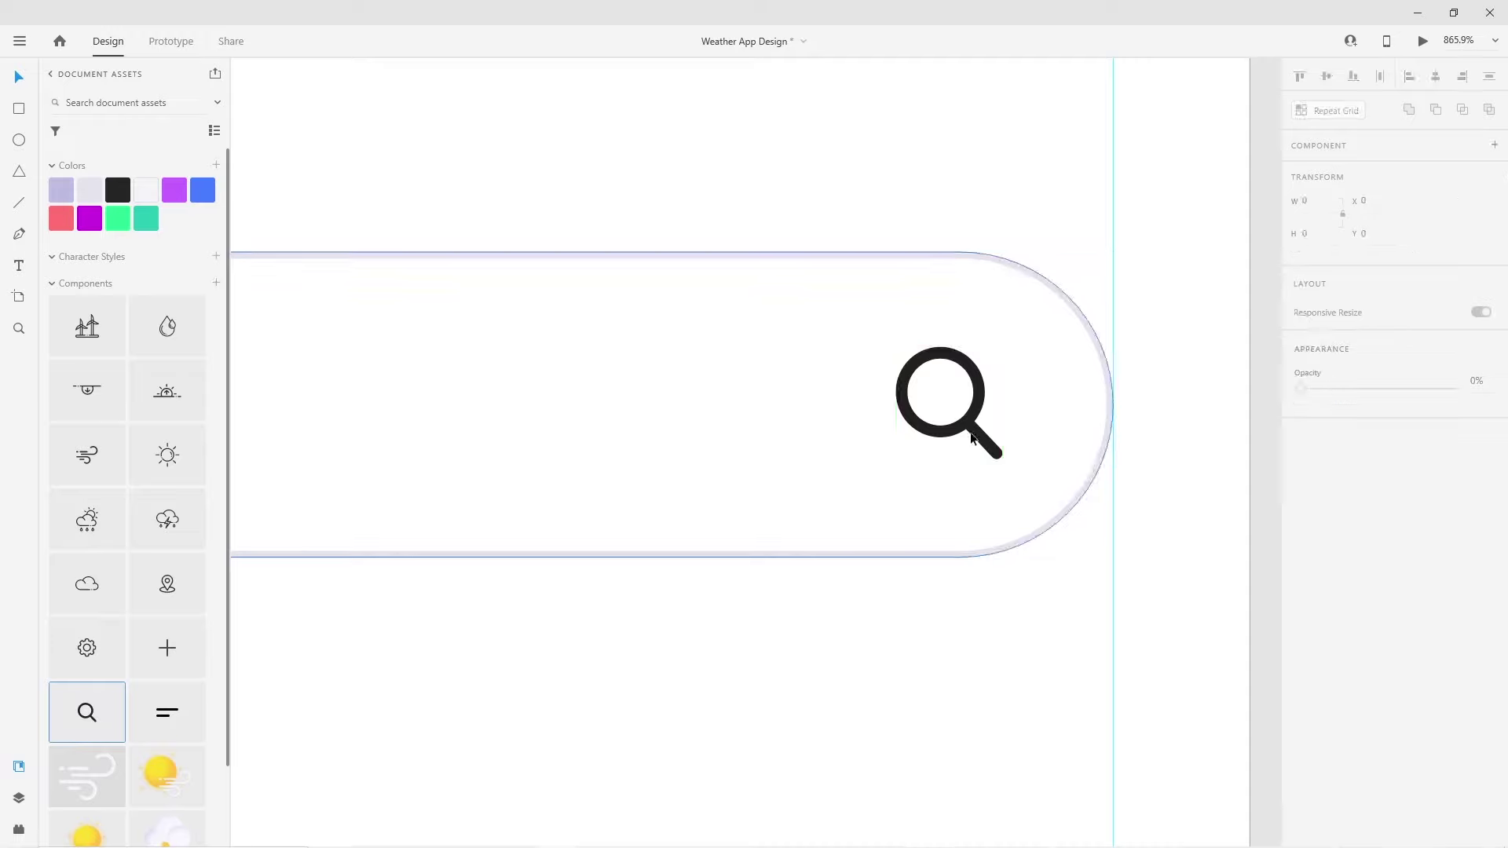
{"action": "left_click", "coordinate": [948, 402]}
{"action": "left_click", "coordinate": [1331, 592]}
{"action": "left_click", "coordinate": [1104, 710]}
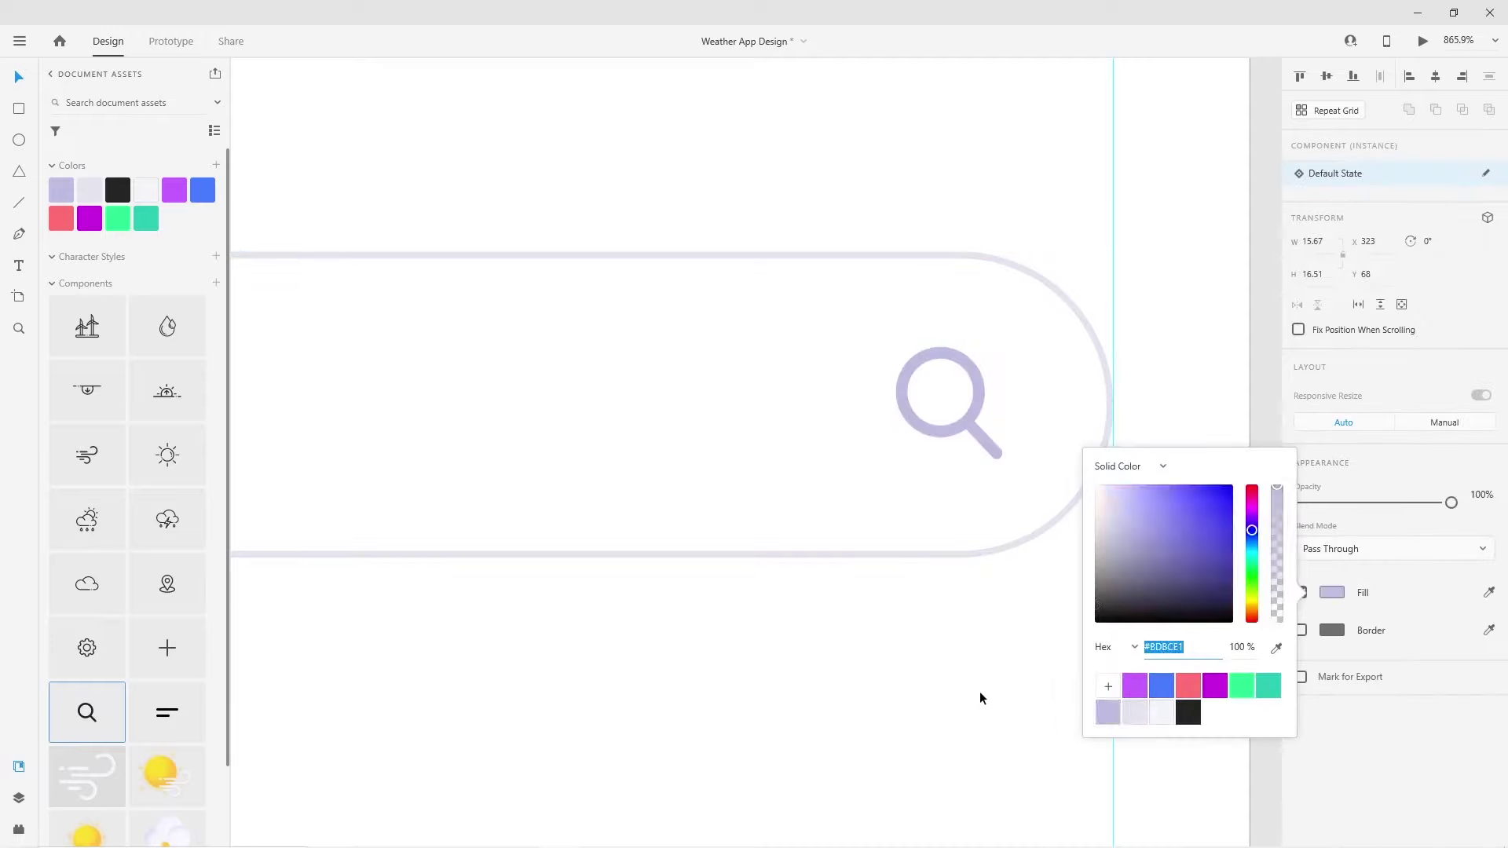
{"action": "left_click", "coordinate": [993, 695]}
Duplicate the Find Location heading below the search bar
{"action": "scroll", "coordinate": [974, 669], "scroll_direction": "down", "scroll_amount": 10}
{"action": "scroll", "coordinate": [903, 636], "scroll_direction": "down", "scroll_amount": 3}
{"action": "scroll", "coordinate": [852, 580], "scroll_direction": "down", "scroll_amount": 2}
{"action": "scroll", "coordinate": [859, 553], "scroll_direction": "down", "scroll_amount": 2}
{"action": "scroll", "coordinate": [784, 488], "scroll_direction": "down", "scroll_amount": 2}
{"action": "left_click_drag", "start_coordinate": [609, 198], "coordinate": [577, 360]}
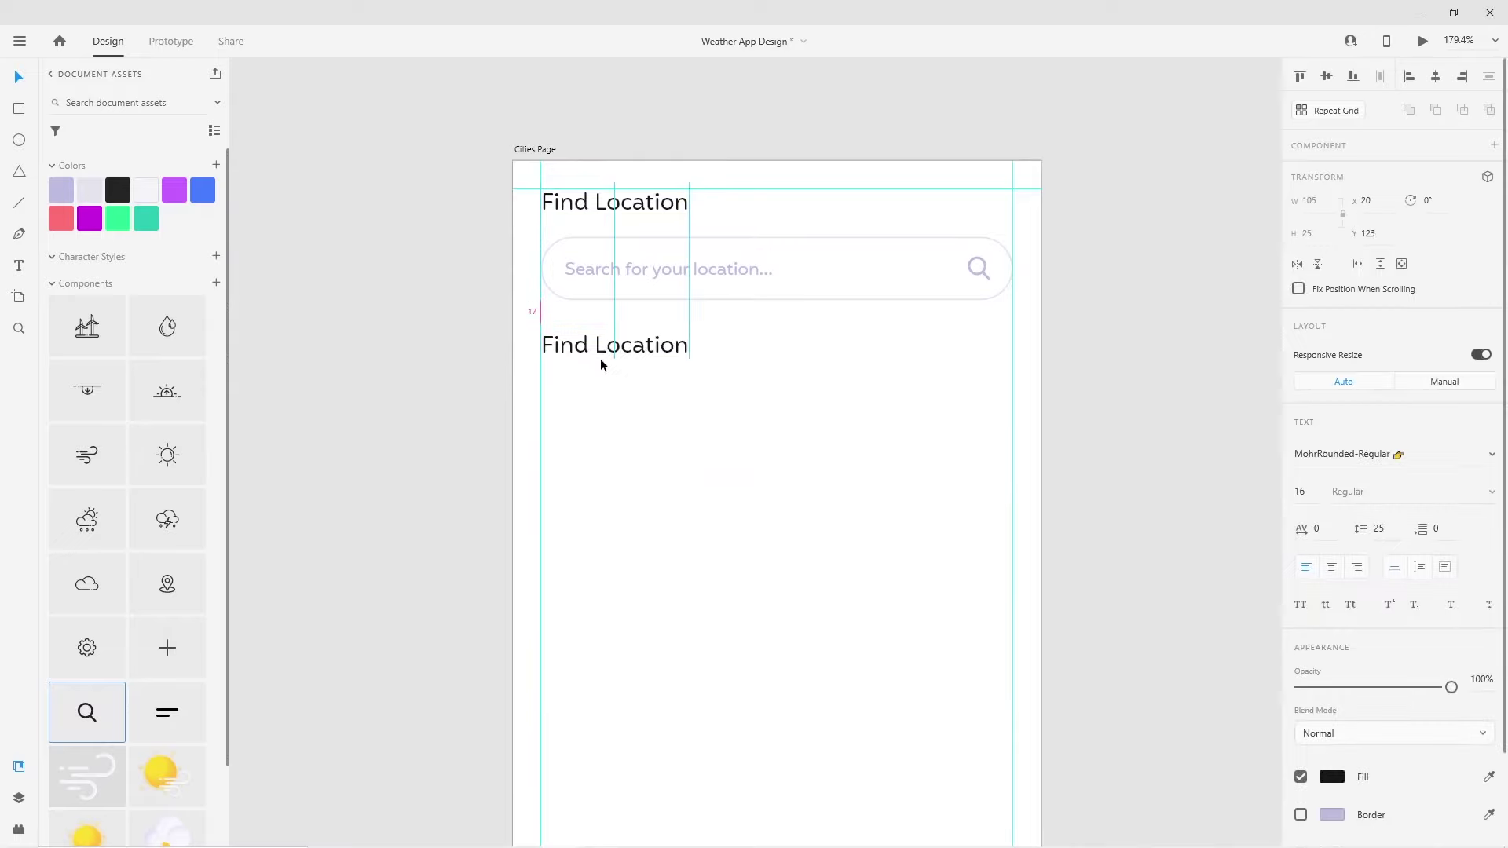
Rename the duplicated heading to 'Cities'
{"action": "double_click", "coordinate": [577, 359]}
{"action": "type", "text": "Cities"}
{"action": "key", "text": "Escape"}
{"action": "left_click", "coordinate": [583, 416]}
{"action": "scroll", "coordinate": [579, 431], "scroll_direction": "down", "scroll_amount": 1}
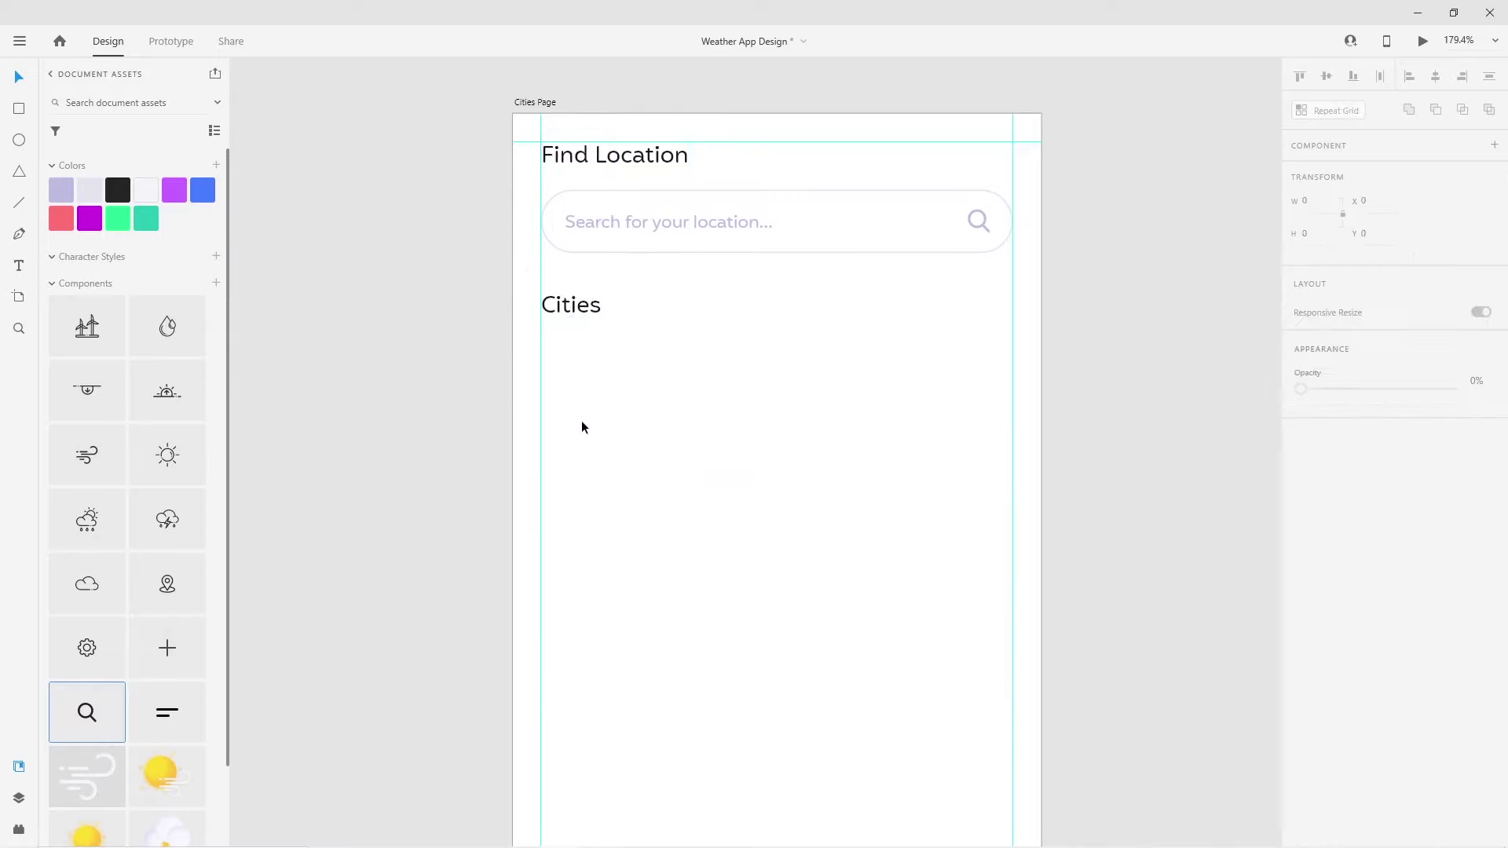
Draw a borderless card rectangle 125 high below the Cities heading
{"action": "mouse_move", "coordinate": [541, 343]}
{"action": "left_mouse_down"}
{"action": "mouse_move", "coordinate": [901, 471]}
{"action": "mouse_move", "coordinate": [1012, 484]}
{"action": "left_mouse_up"}
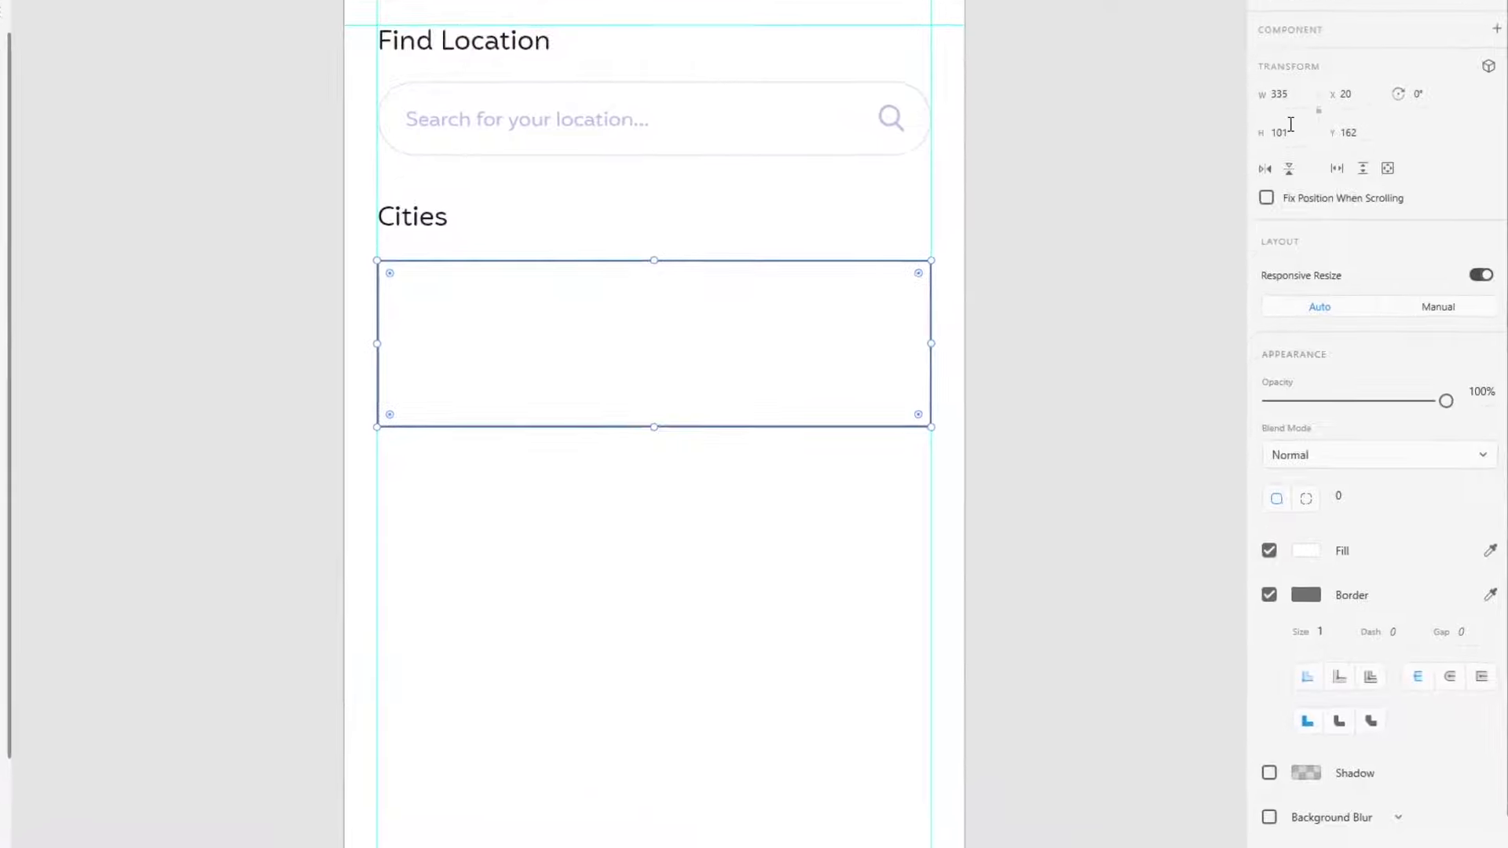
{"action": "double_click", "coordinate": [1290, 125]}
{"action": "type", "text": "125"}
{"action": "key", "text": "Return"}
{"action": "left_click", "coordinate": [401, 343]}
{"action": "scroll", "coordinate": [1290, 654], "scroll_direction": "down", "scroll_amount": 1}
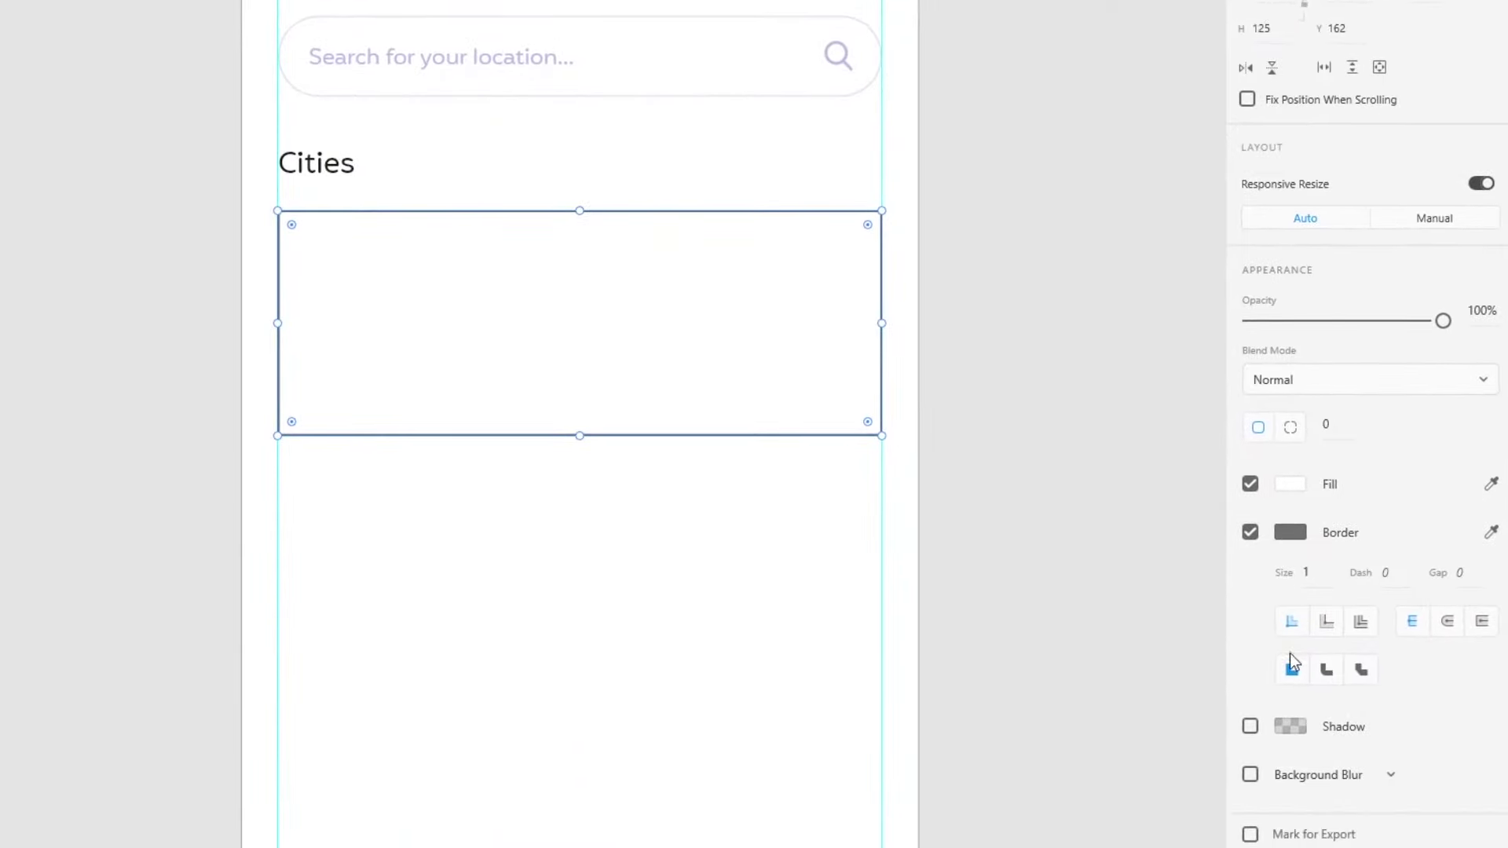
{"action": "left_click", "coordinate": [1250, 533]}
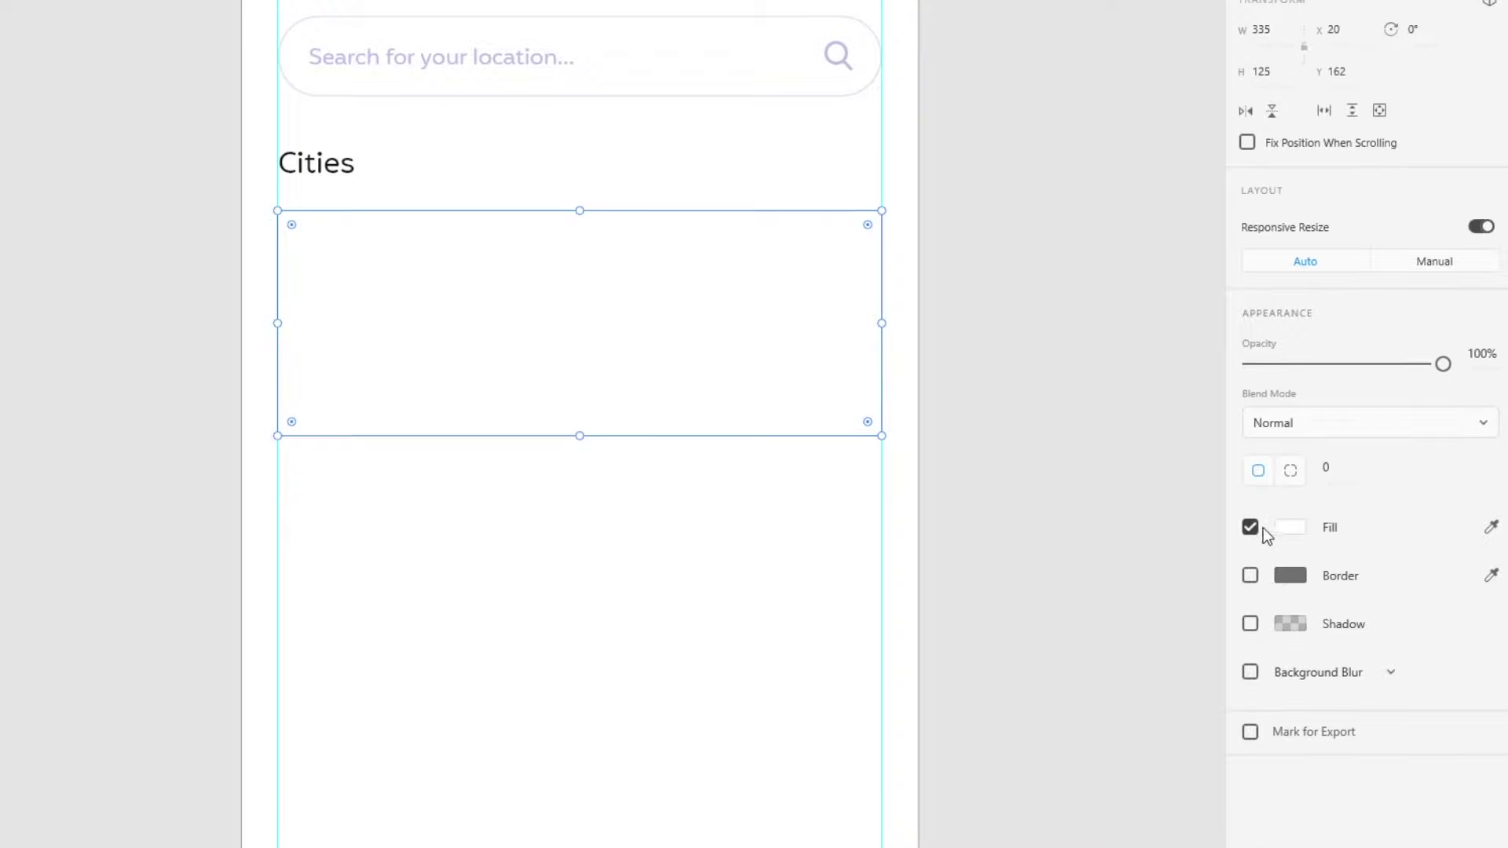
{"action": "left_click", "coordinate": [1290, 527]}
{"action": "left_click", "coordinate": [1043, 485]}
{"action": "key", "text": "ctrl+z"}
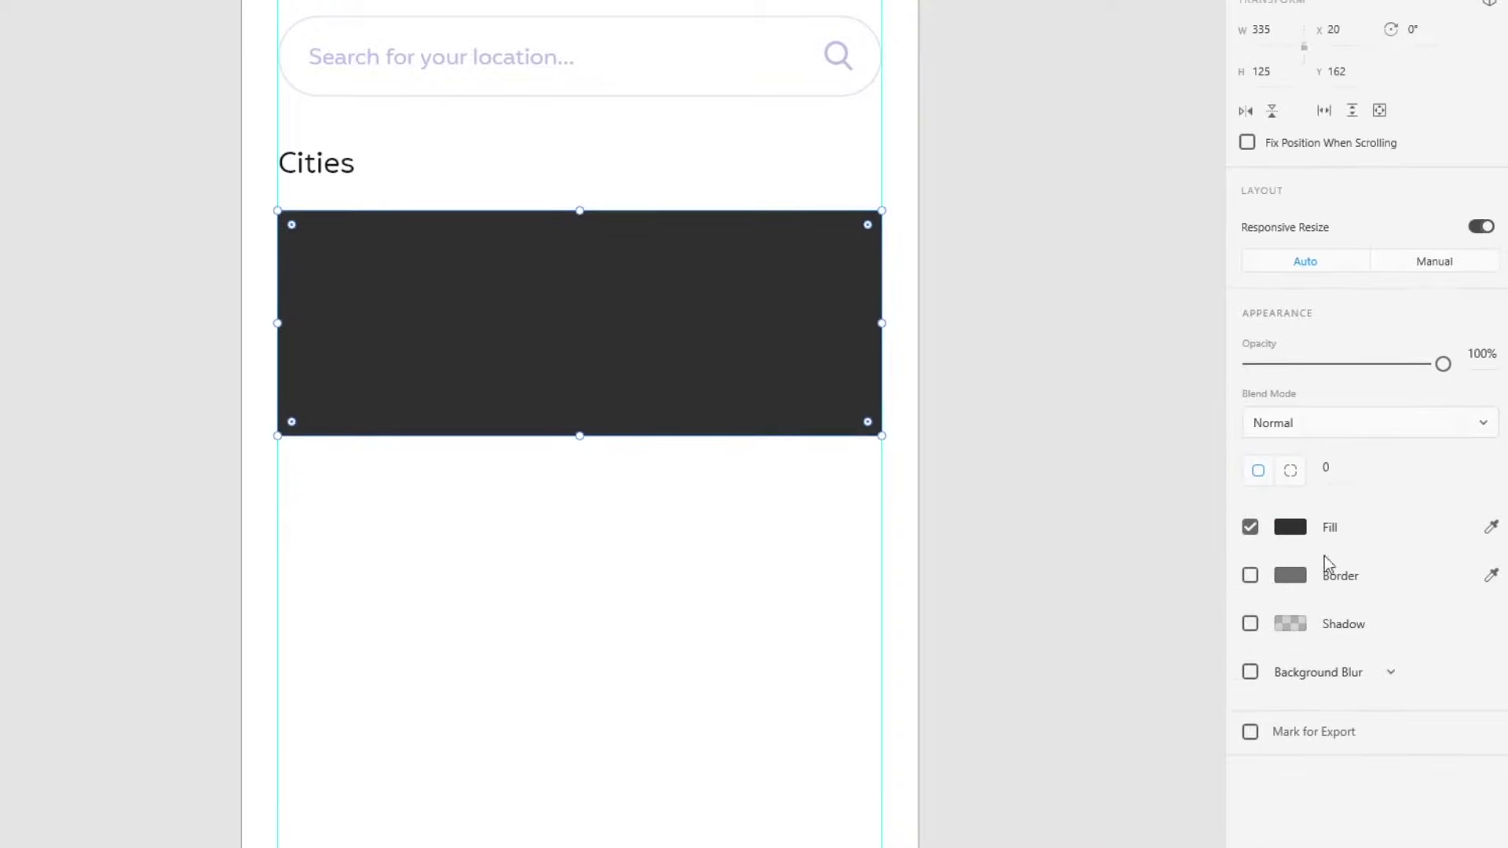
Set the card's individual corner radii to 12, 50, 12, 50
{"action": "left_click", "coordinate": [1290, 470]}
{"action": "type", "text": "12"}
{"action": "left_click", "coordinate": [1376, 469]}
{"action": "left_click", "coordinate": [1428, 468]}
{"action": "type", "text": "12"}
{"action": "left_click", "coordinate": [1468, 469]}
{"action": "type", "text": "0"}
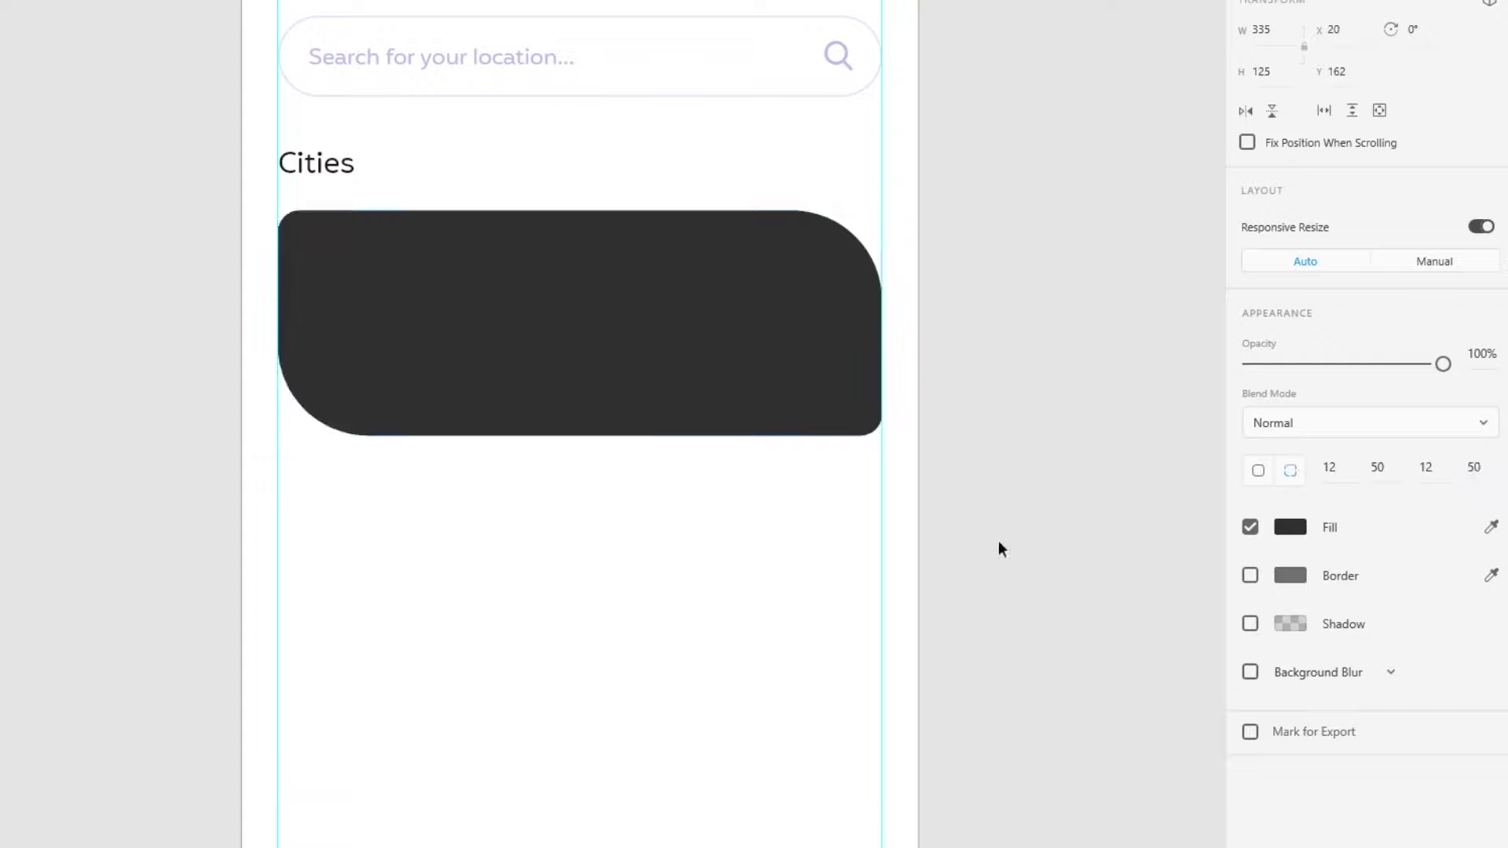
{"action": "left_click", "coordinate": [1290, 528]}
{"action": "left_click", "coordinate": [1078, 369]}
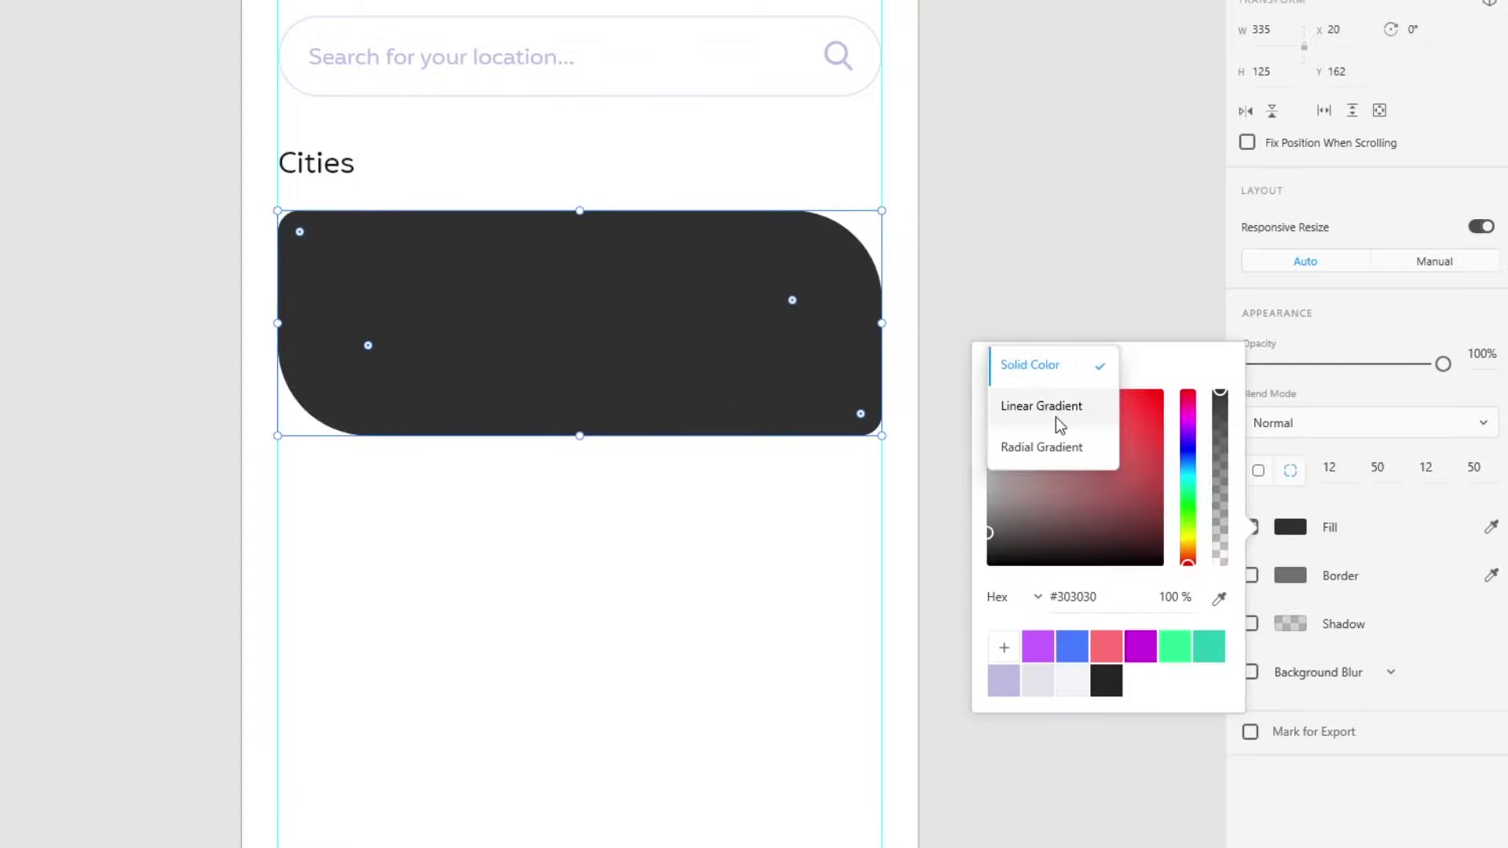
Fill the card with a diagonal linear gradient from green #29FF96 to teal #2AC9B3
{"action": "left_click", "coordinate": [1034, 408]}
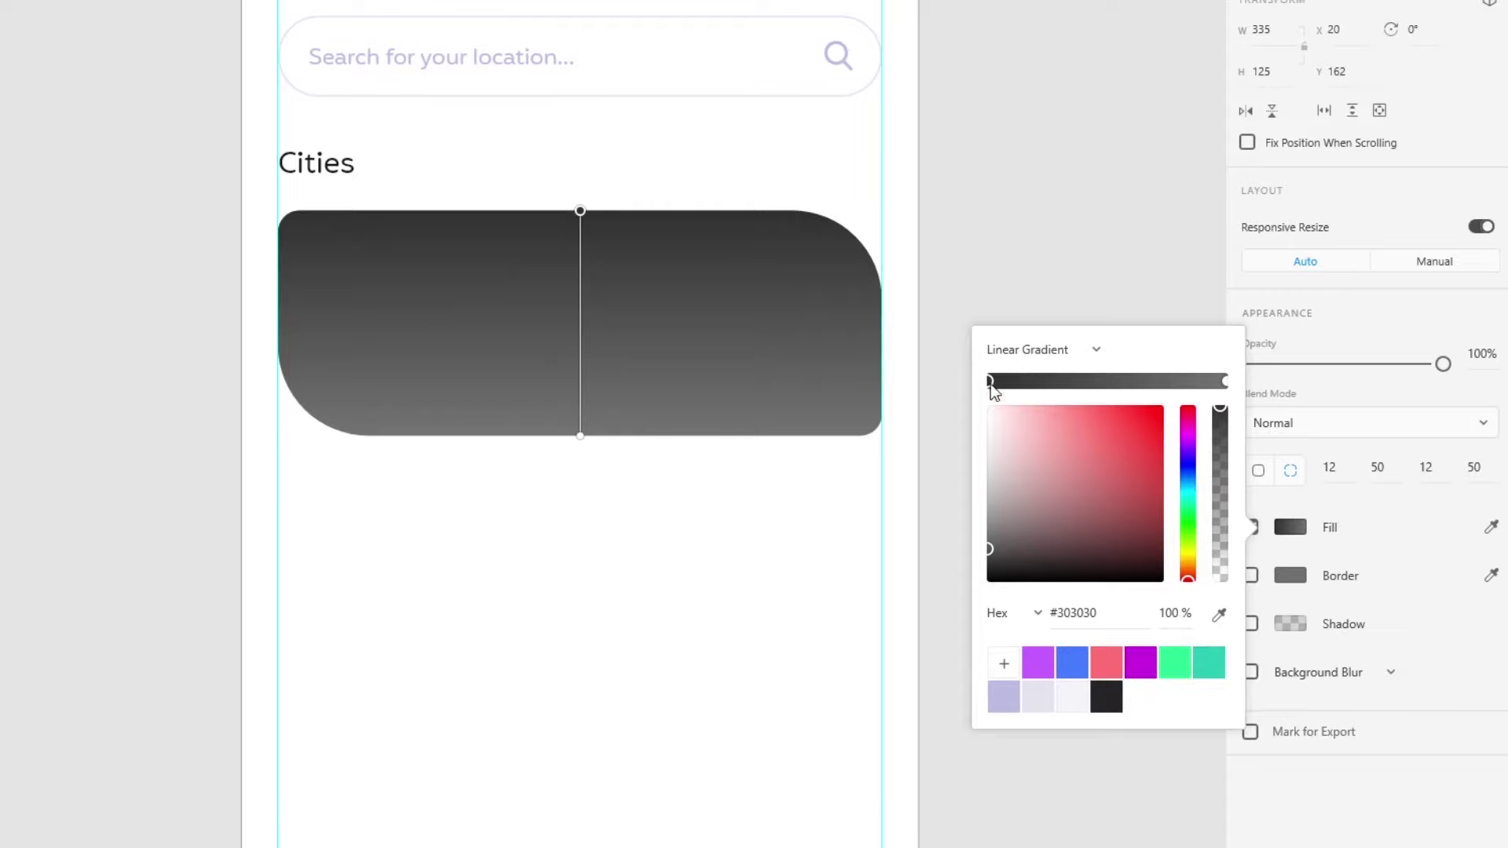
{"action": "left_click", "coordinate": [1175, 663]}
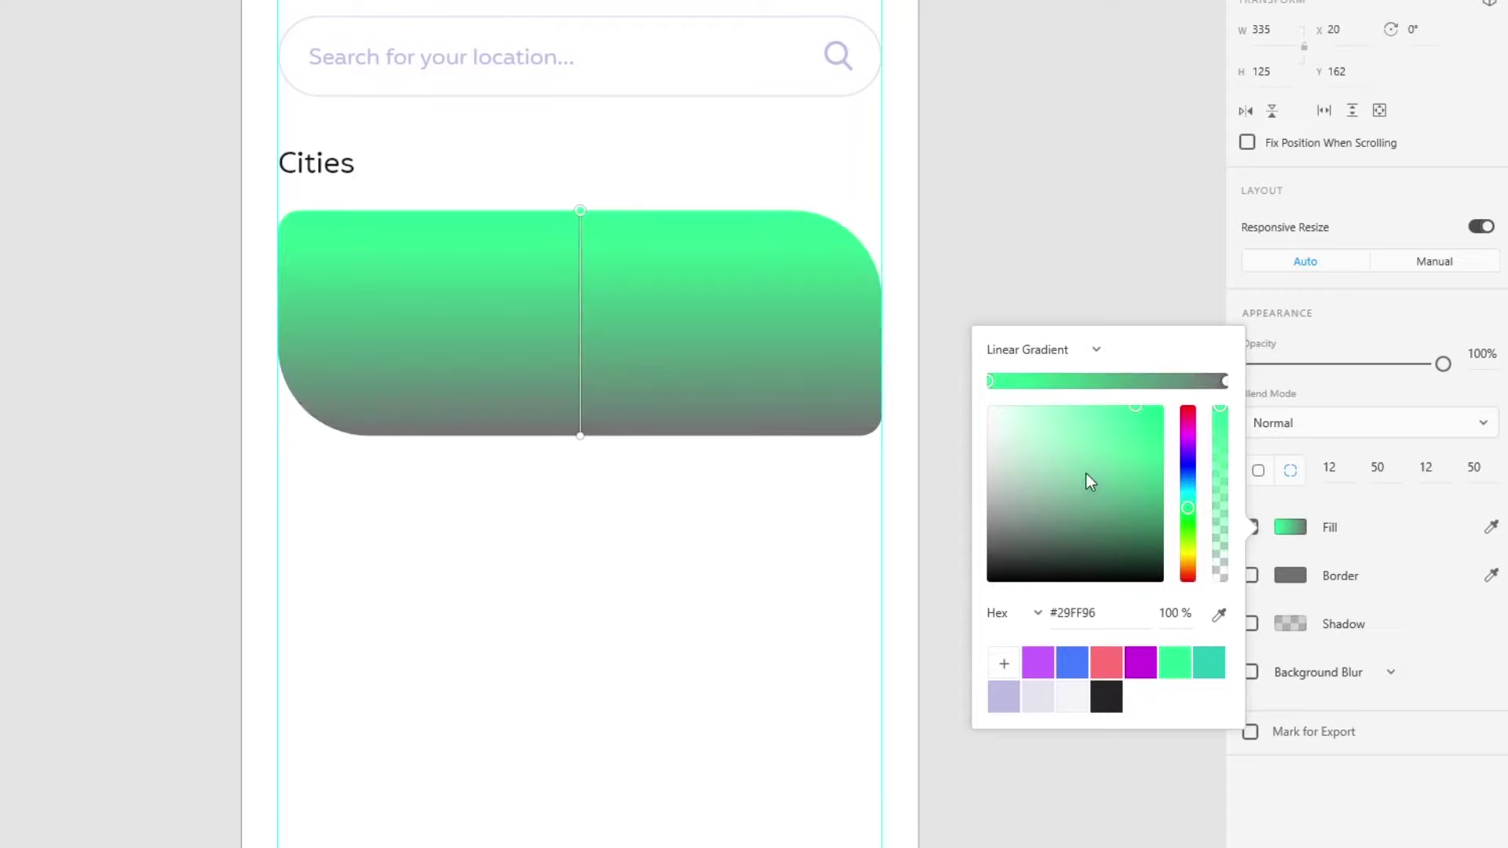
{"action": "left_click", "coordinate": [1211, 663]}
{"action": "left_click", "coordinate": [1225, 381]}
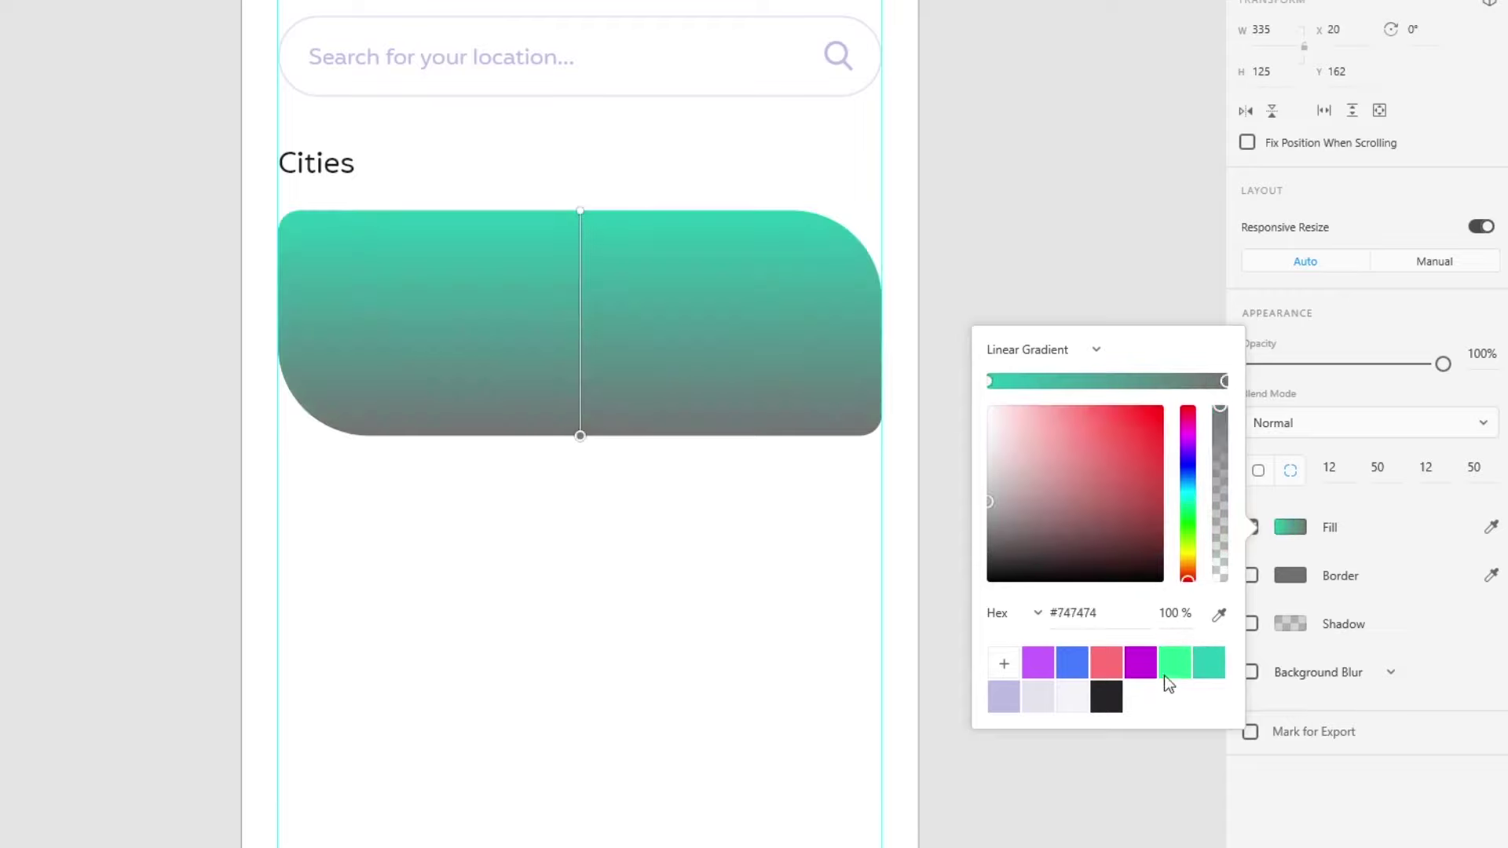
{"action": "left_click", "coordinate": [1173, 669]}
{"action": "left_click_drag", "start_coordinate": [579, 211], "coordinate": [824, 227]}
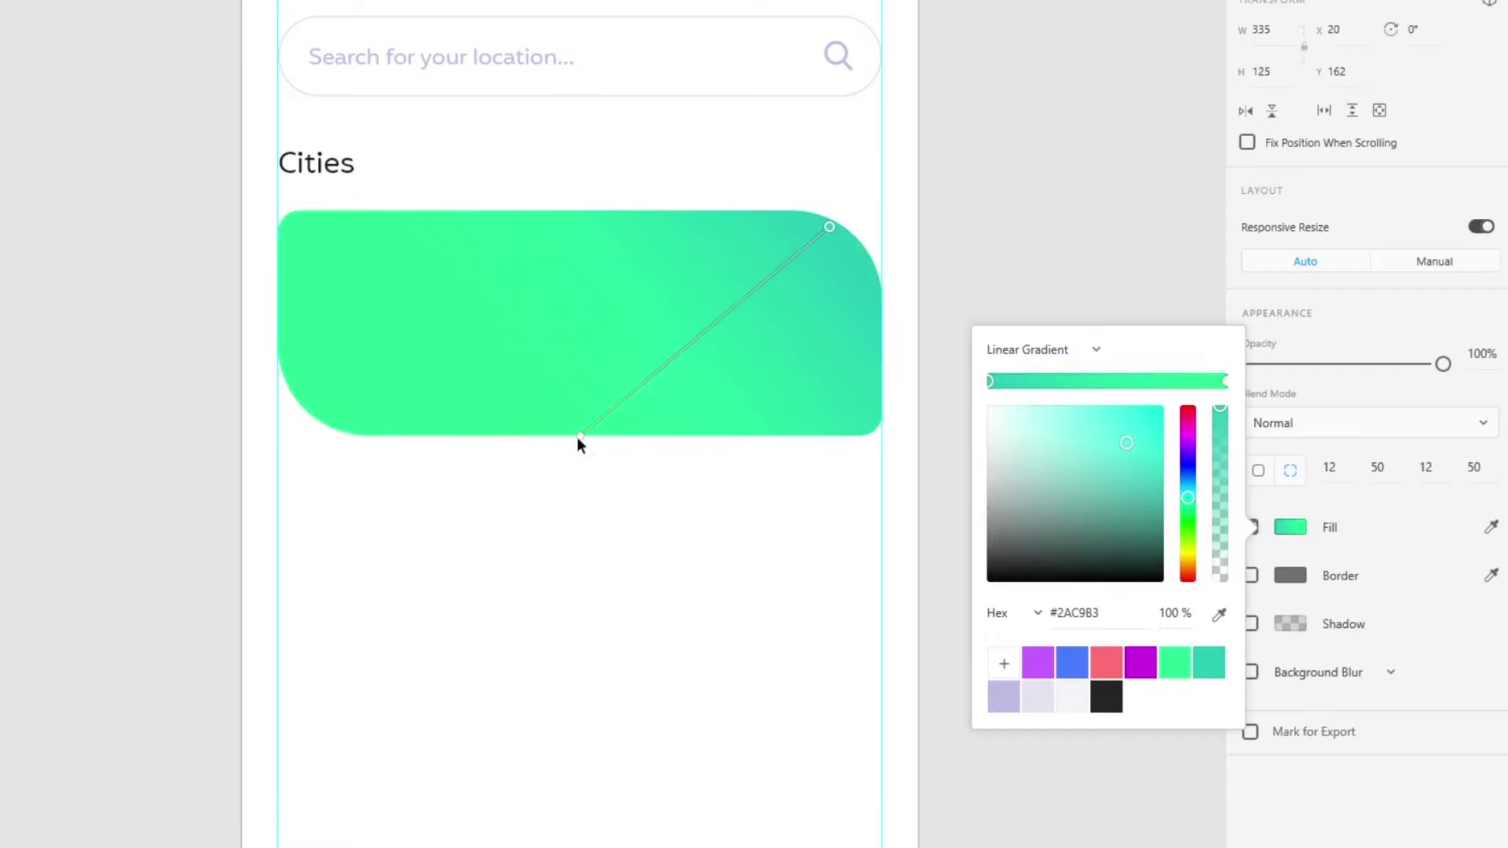
{"action": "left_click_drag", "start_coordinate": [579, 436], "coordinate": [306, 413]}
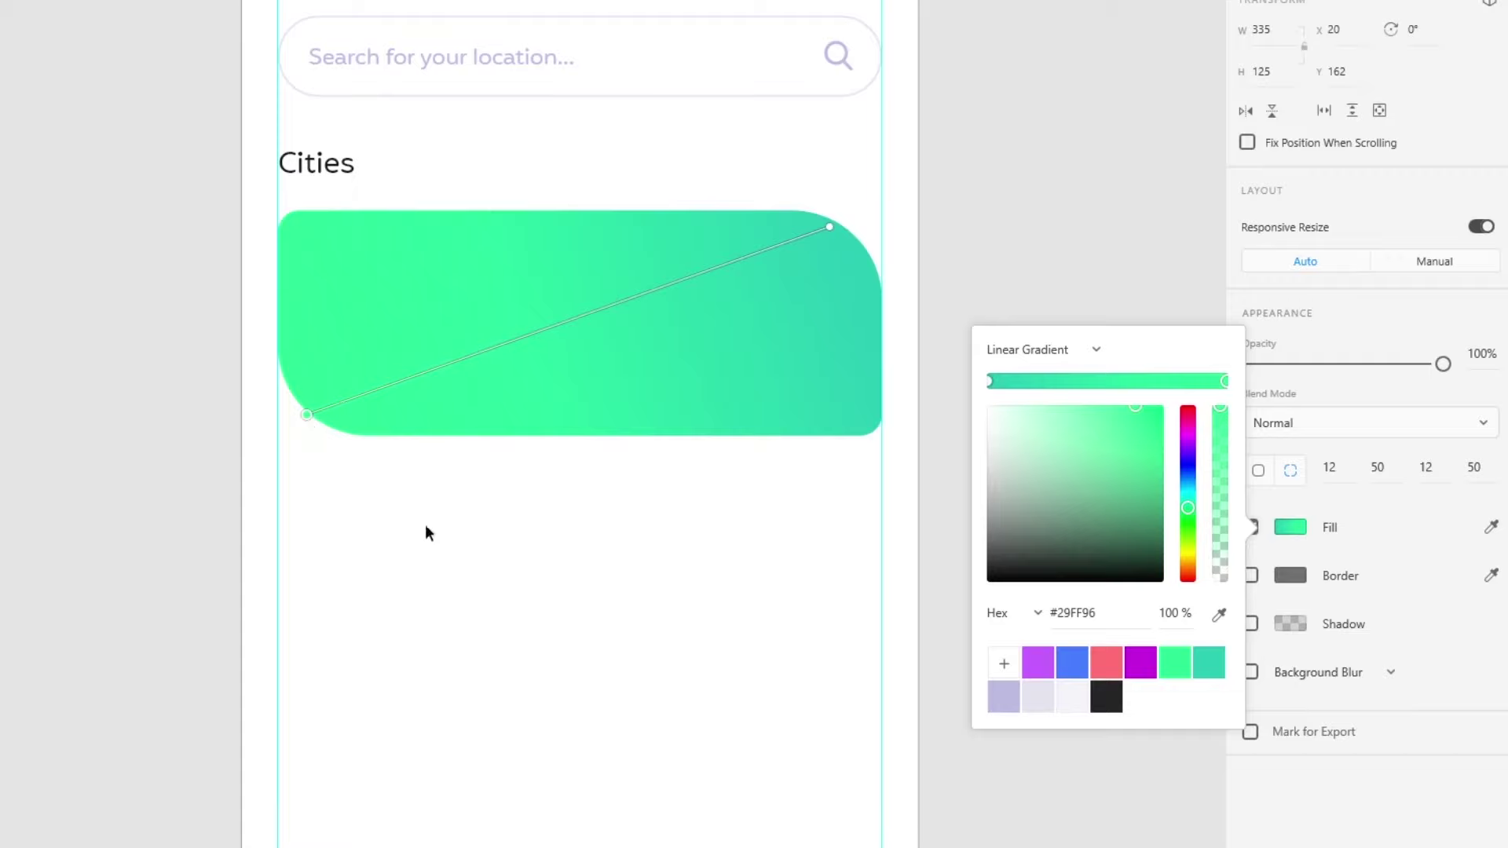
{"action": "left_click", "coordinate": [551, 532]}
{"action": "scroll", "coordinate": [551, 531], "scroll_direction": "down", "scroll_amount": 2}
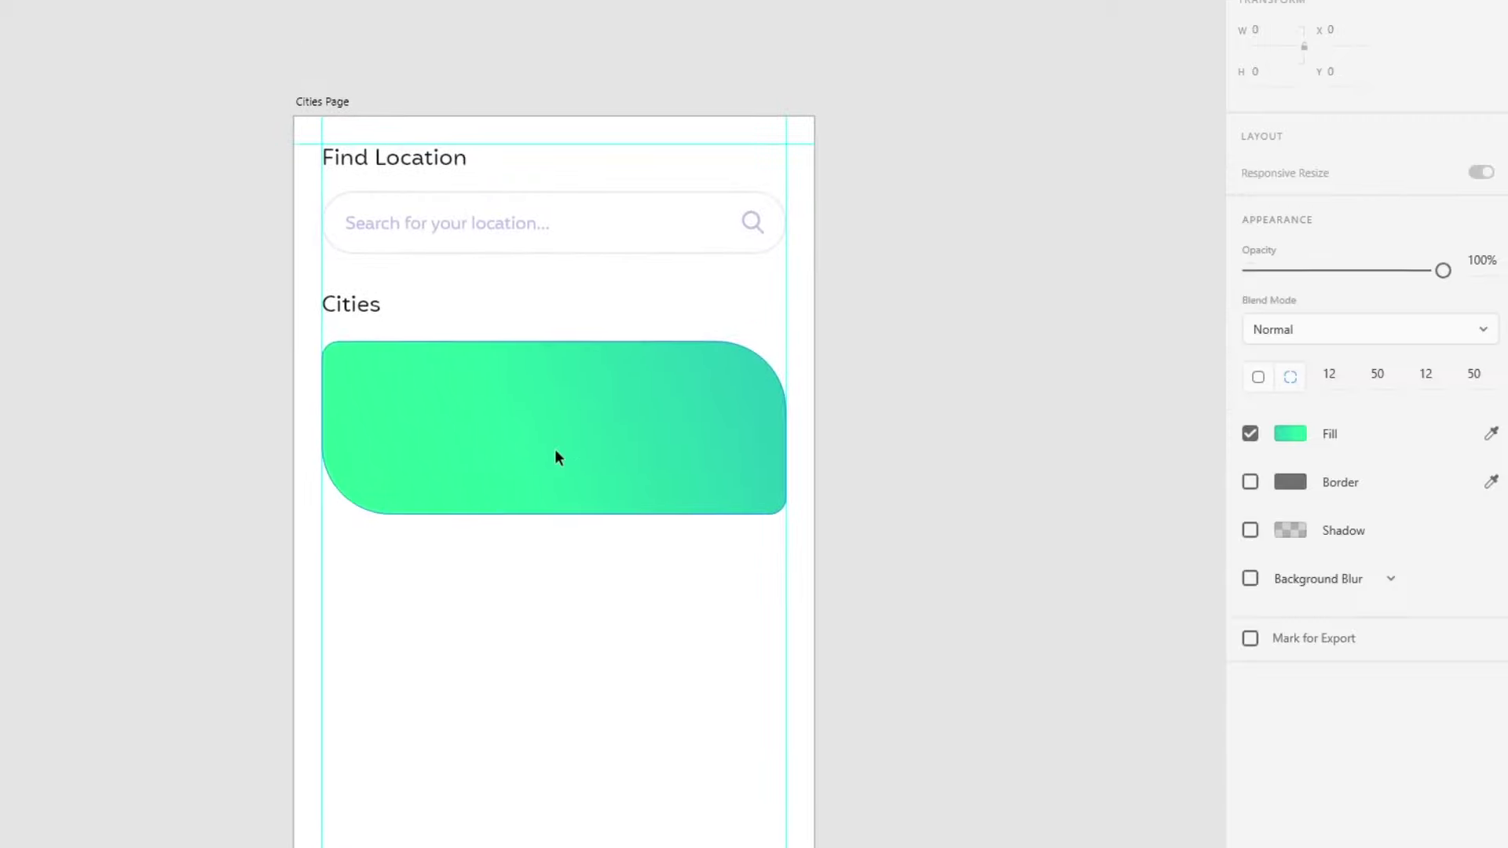
Give the card a 30% card-green drop shadow (Y 12, blur 18) and copy the Cities text onto it
{"action": "left_click", "coordinate": [555, 452]}
{"action": "left_click", "coordinate": [1251, 623]}
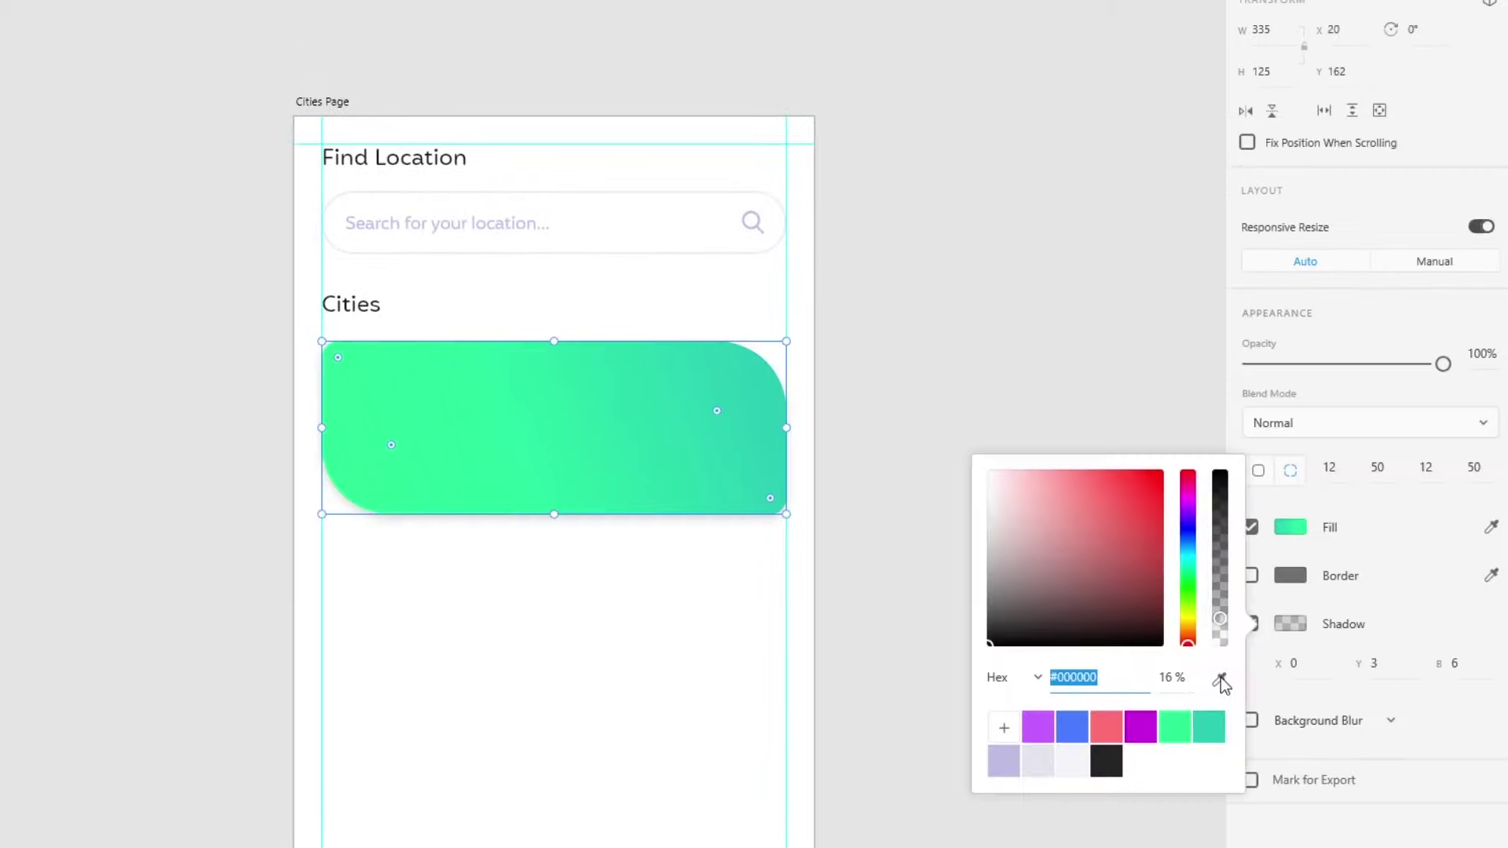
{"action": "left_click", "coordinate": [1221, 682]}
{"action": "left_click", "coordinate": [561, 487]}
{"action": "left_click", "coordinate": [1208, 634]}
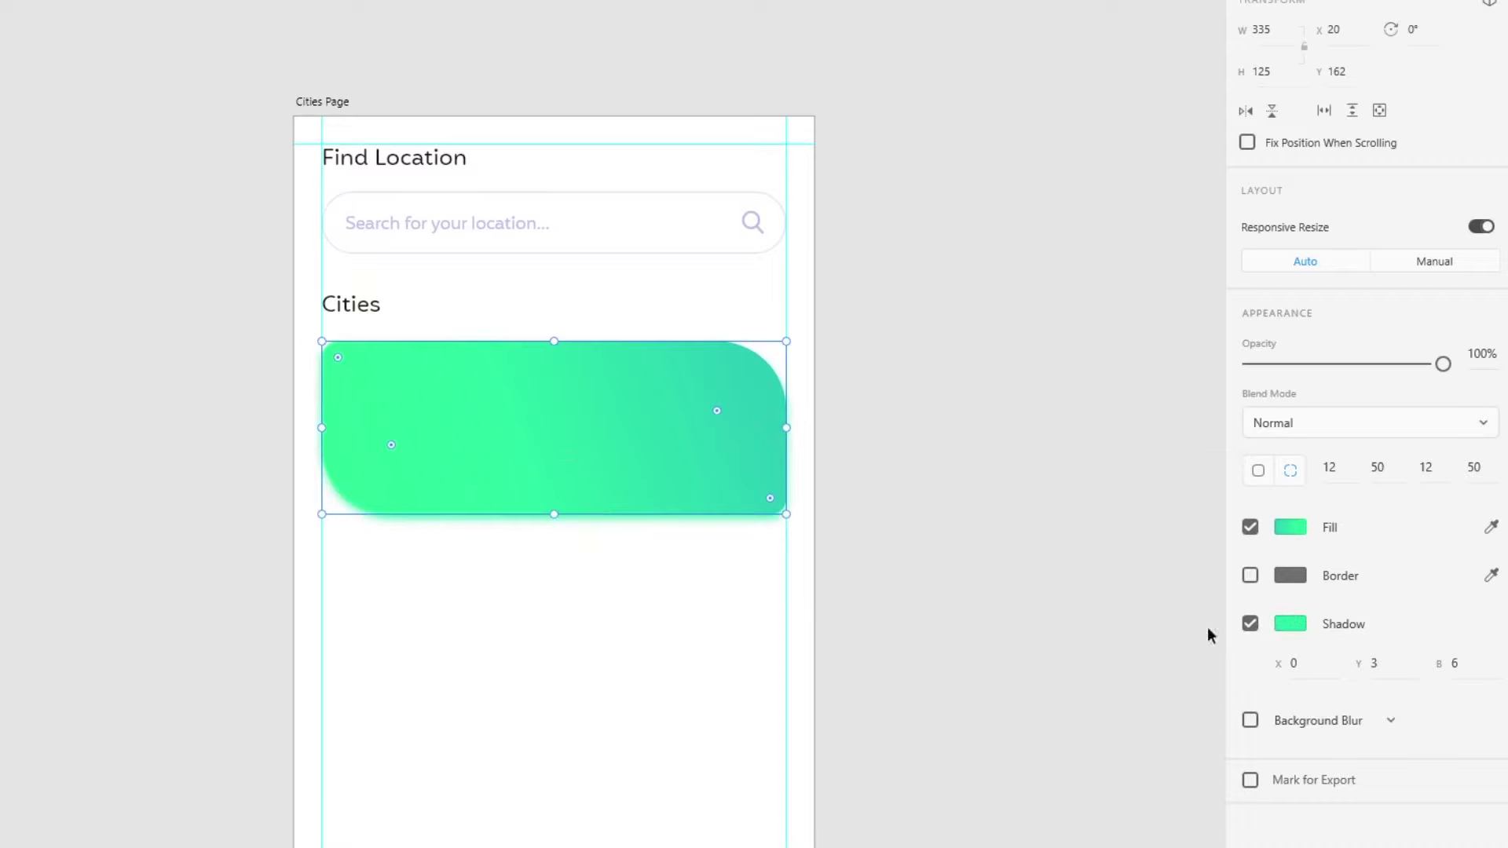
{"action": "left_click", "coordinate": [1456, 663]}
{"action": "type", "text": "18"}
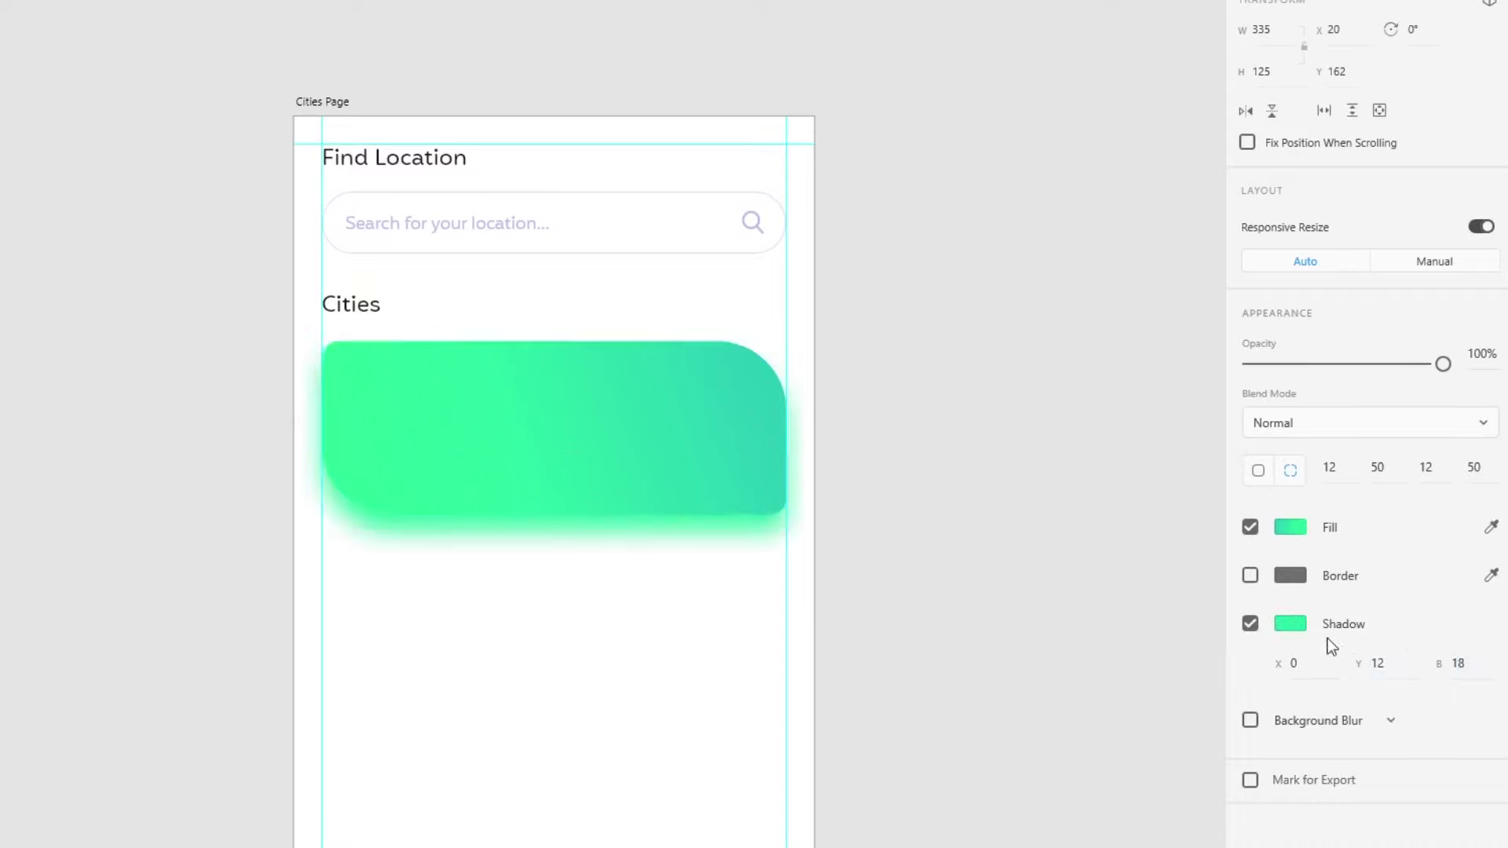
{"action": "left_click", "coordinate": [1291, 624]}
{"action": "left_click", "coordinate": [1193, 680]}
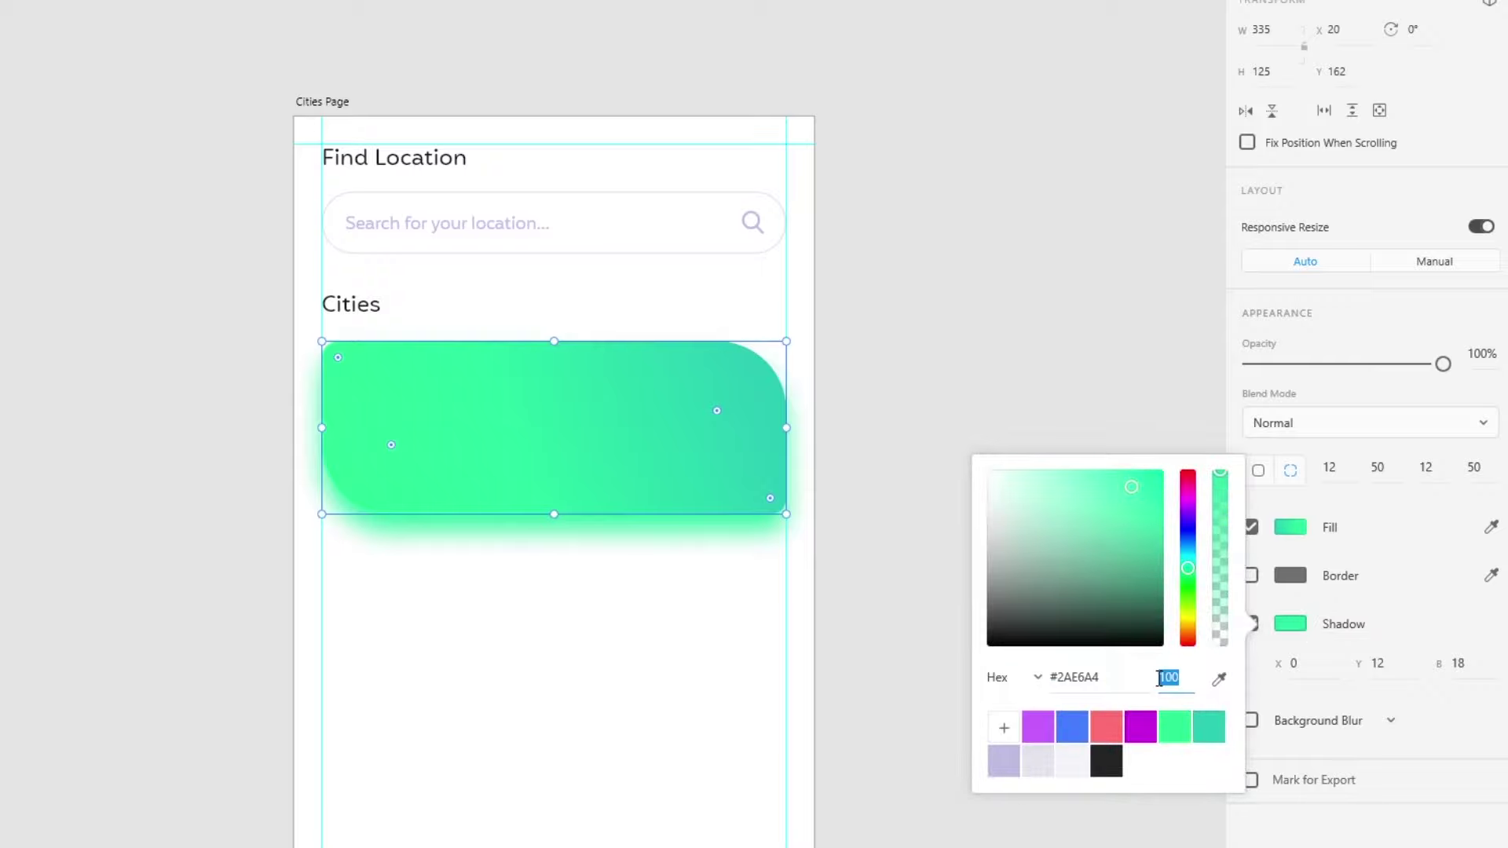
{"action": "type", "text": "20"}
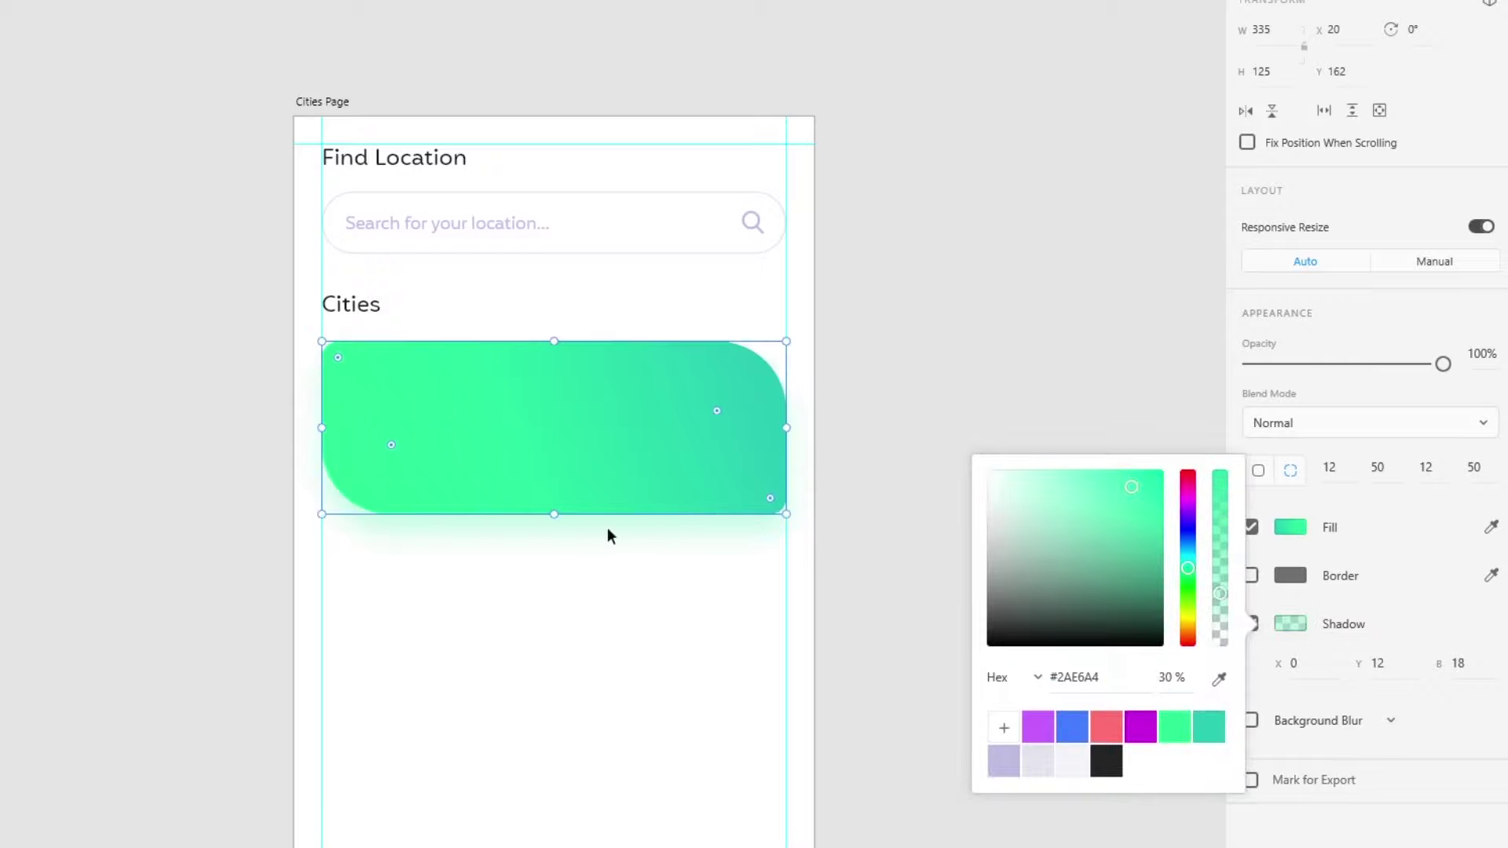
{"action": "left_click", "coordinate": [555, 601]}
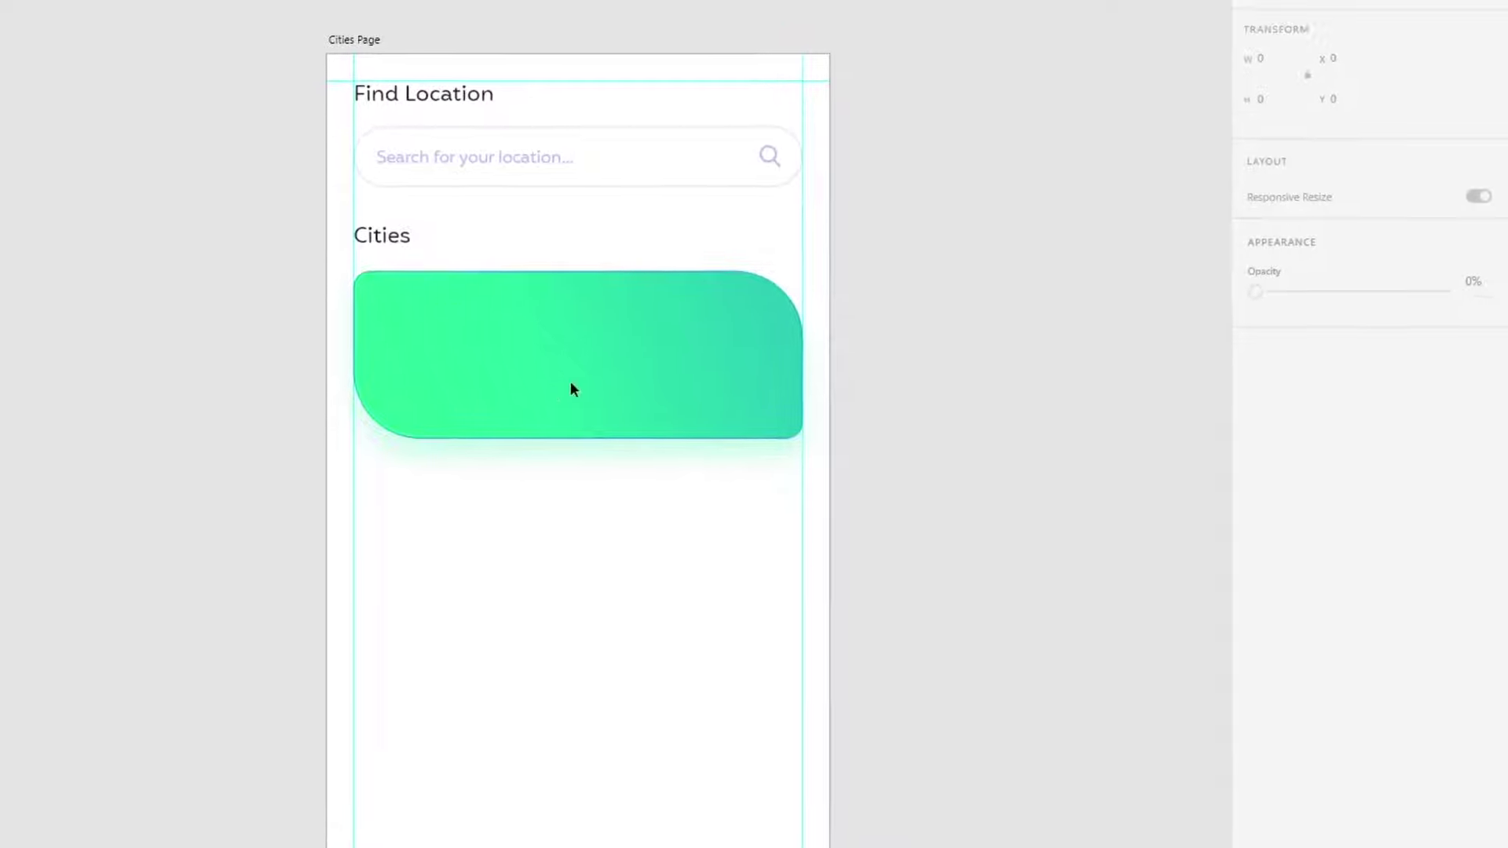
{"action": "left_click_drag", "start_coordinate": [460, 281], "coordinate": [646, 442]}
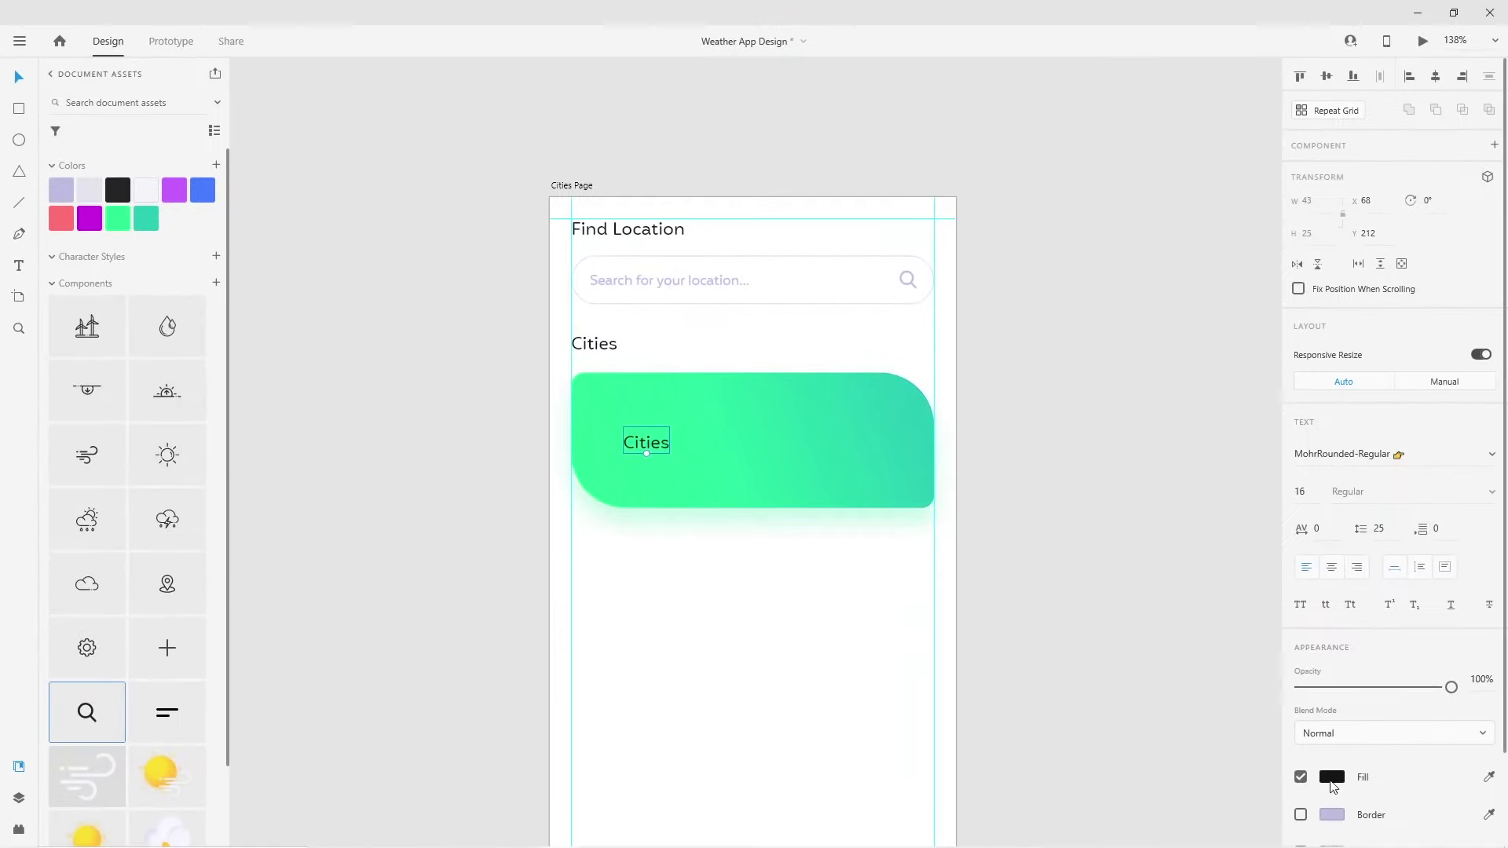
Turn the copied text on the card into white '06°'
{"action": "left_click", "coordinate": [1333, 785]}
{"action": "left_click_drag", "start_coordinate": [1137, 667], "coordinate": [1065, 545]}
{"action": "double_click", "coordinate": [651, 443]}
{"action": "type", "text": "°"}
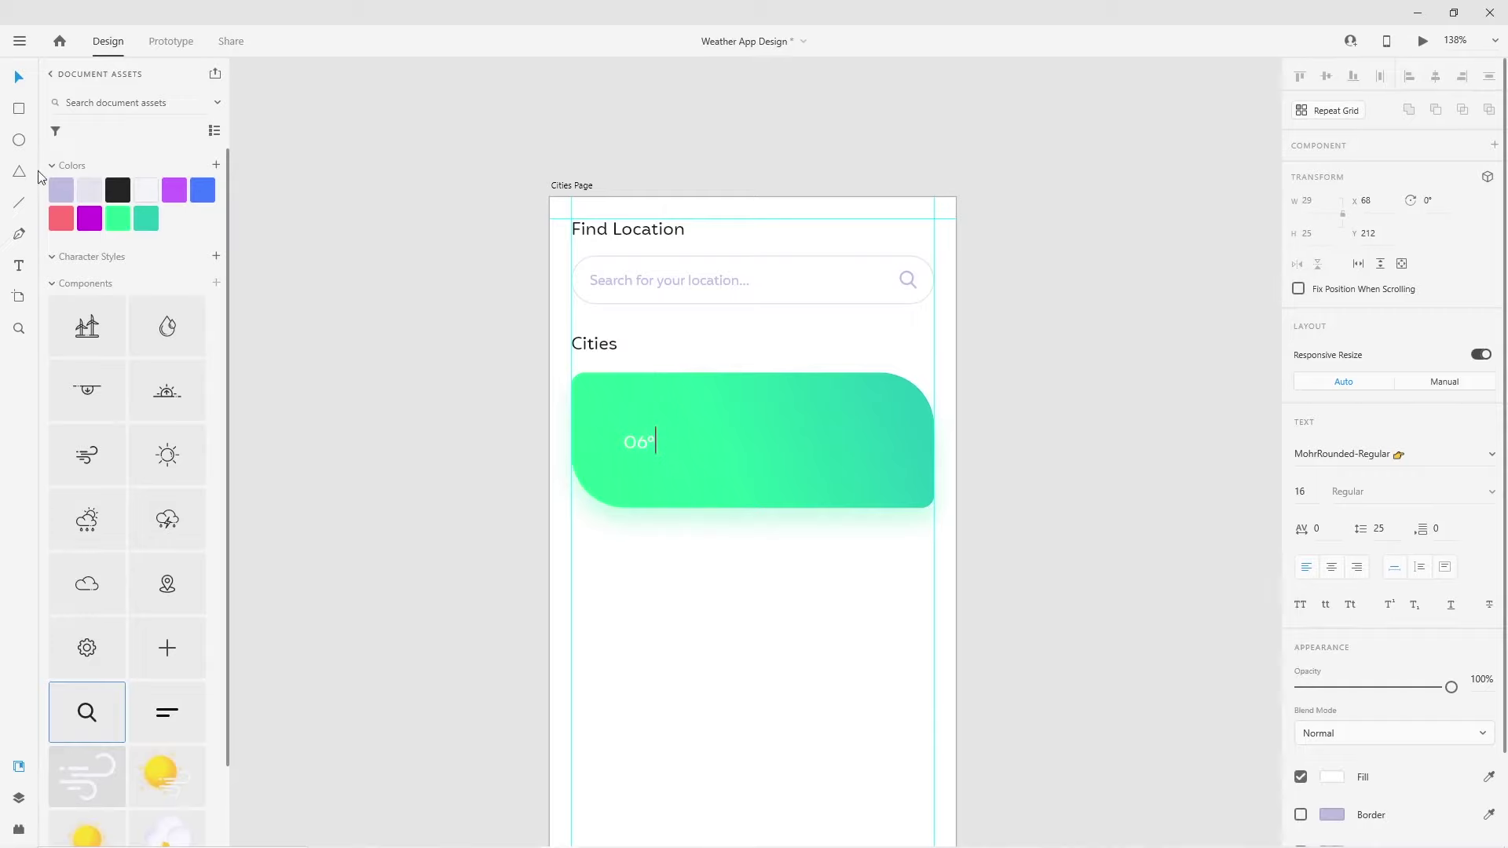
{"action": "left_click", "coordinate": [26, 80]}
Set 06° to MohrRounded at size 36 in the card's upper-left area
{"action": "key", "text": "Return"}
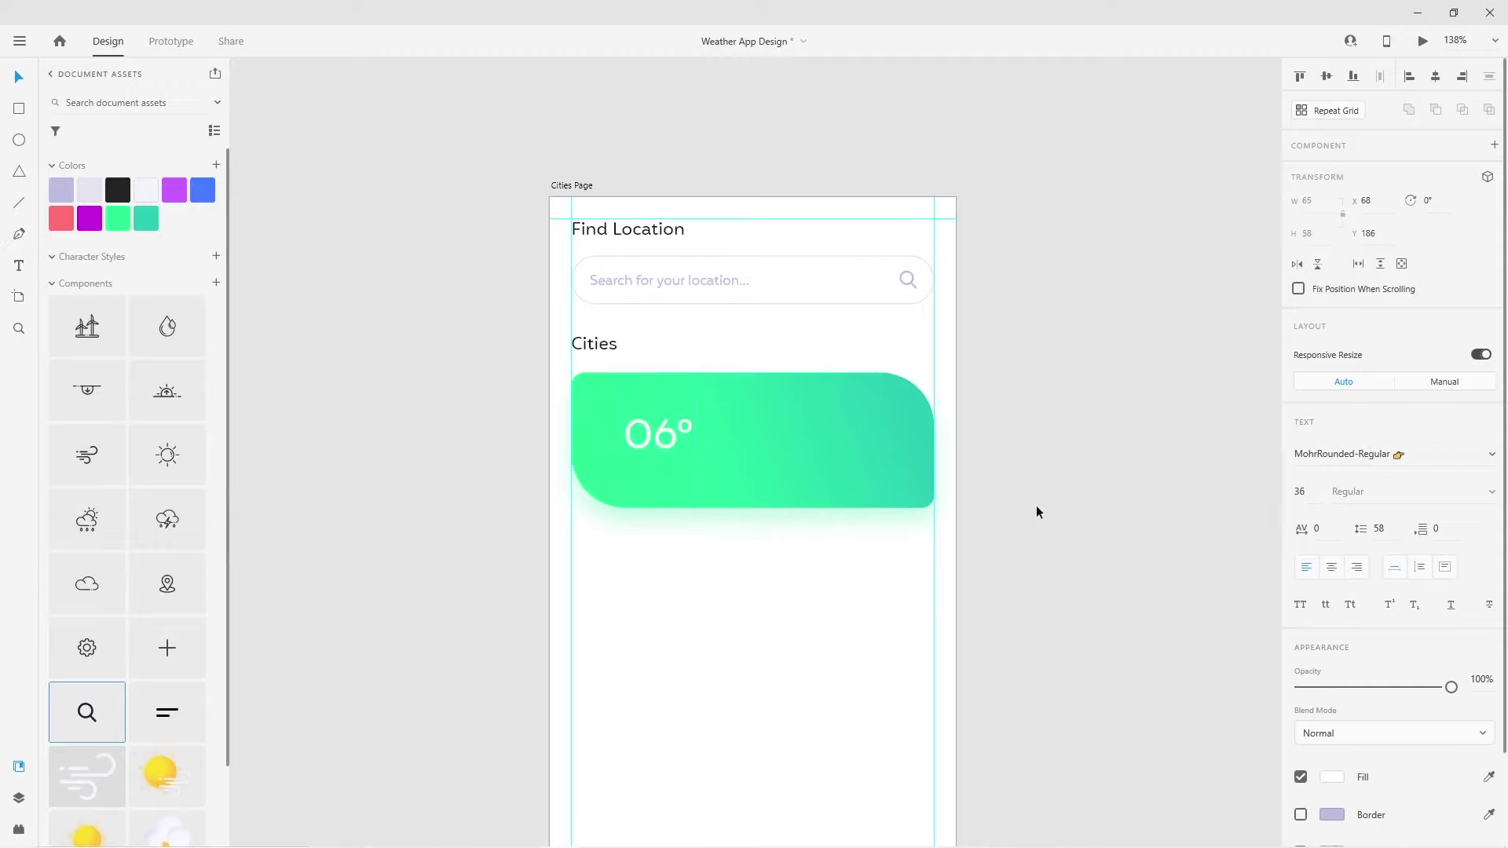
{"action": "left_click", "coordinate": [1445, 455]}
{"action": "type", "text": "Moh"}
{"action": "key", "text": "Return"}
{"action": "left_click", "coordinate": [656, 555]}
{"action": "left_click_drag", "start_coordinate": [657, 440], "coordinate": [622, 420]}
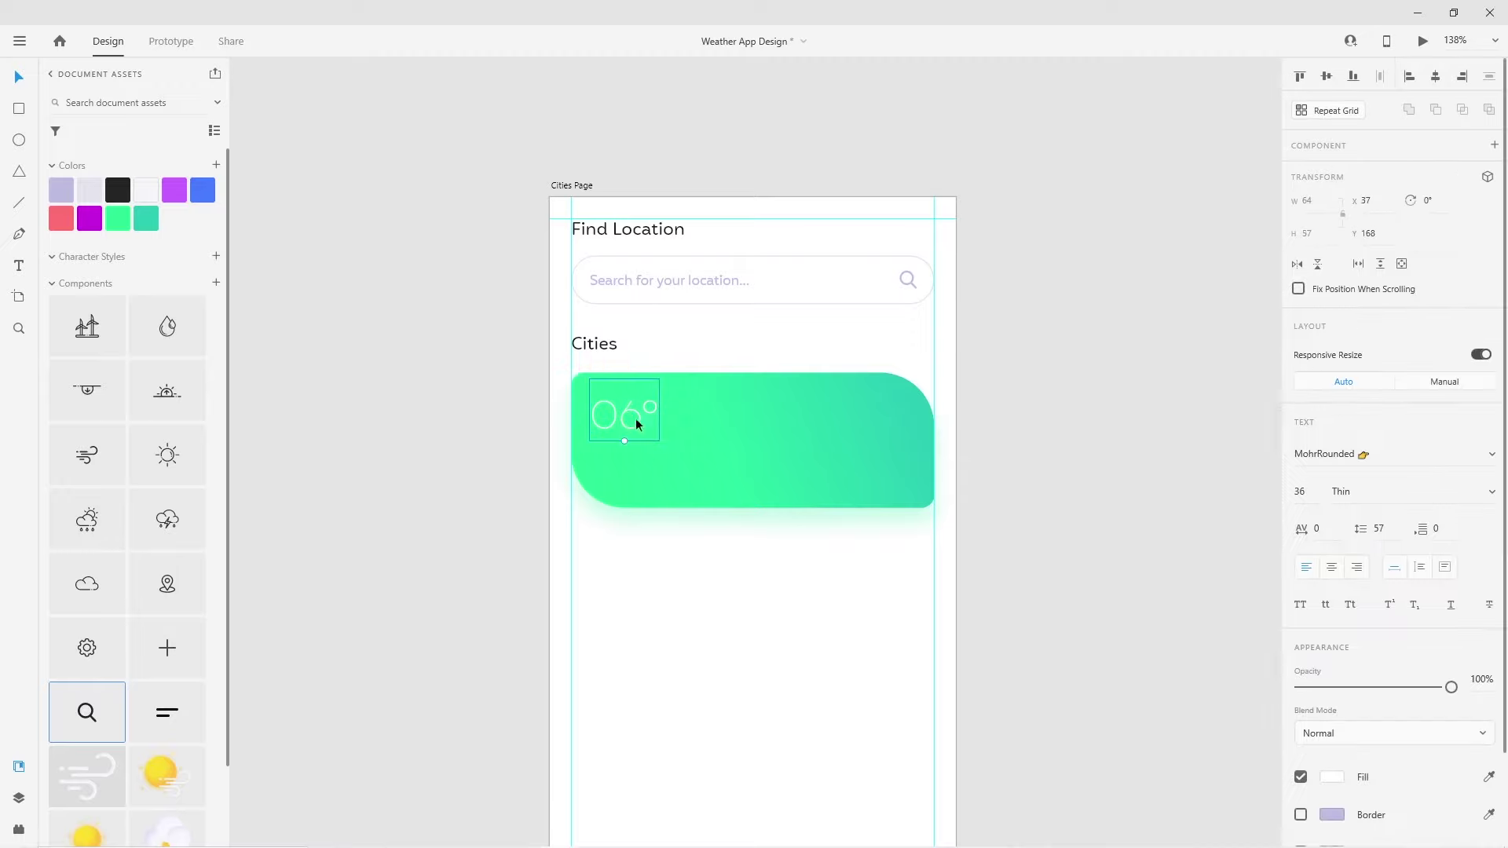
Add a 'Tokyo' label under 06° in MohrRounded-Regular 28
{"action": "left_click_drag", "start_coordinate": [638, 424], "coordinate": [683, 469]}
{"action": "type", "text": "Tokyo"}
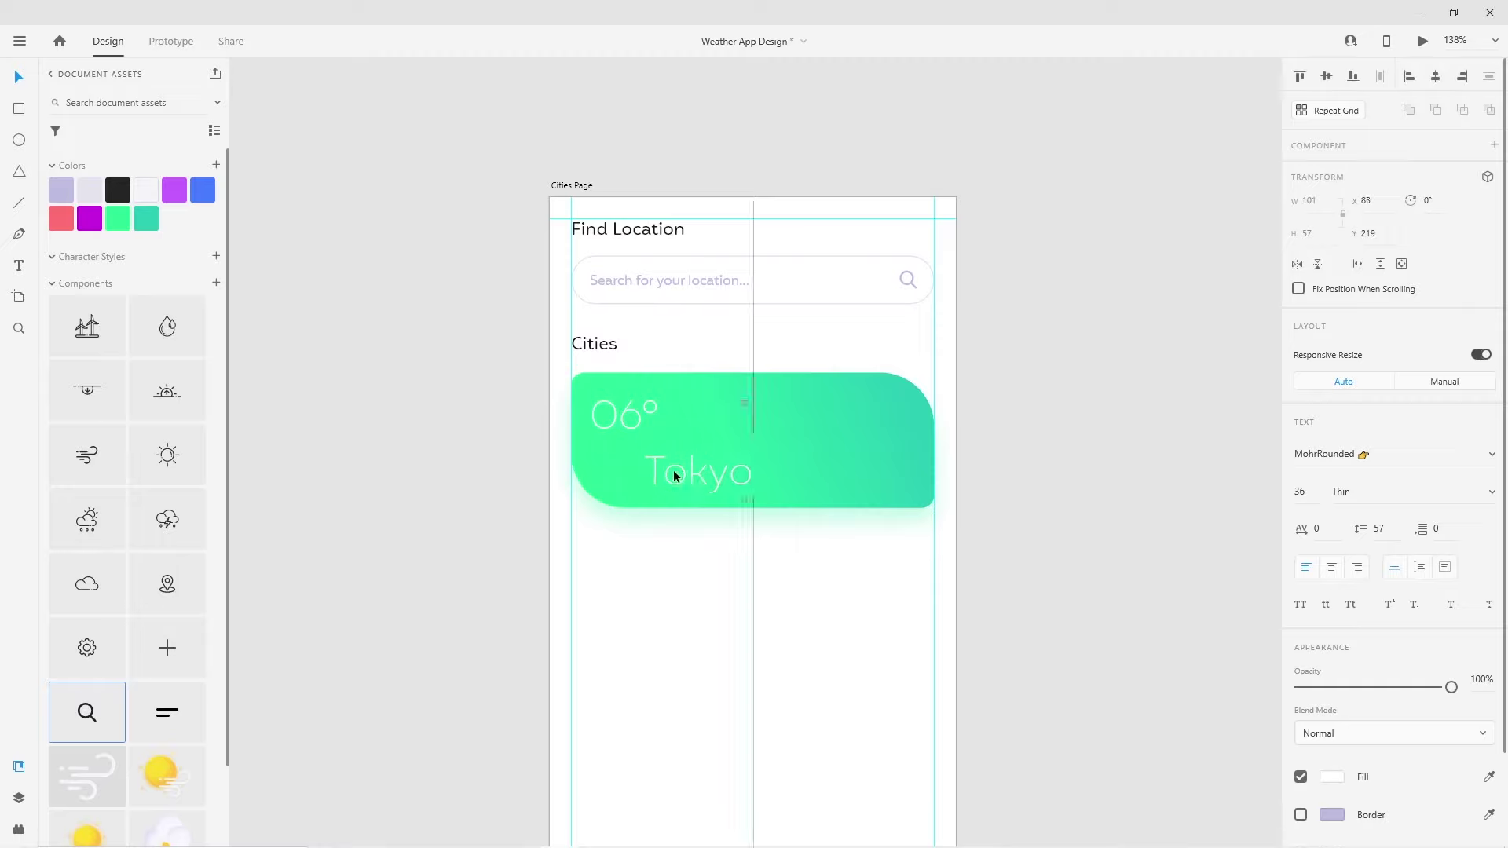
{"action": "left_click_drag", "start_coordinate": [674, 477], "coordinate": [640, 471]}
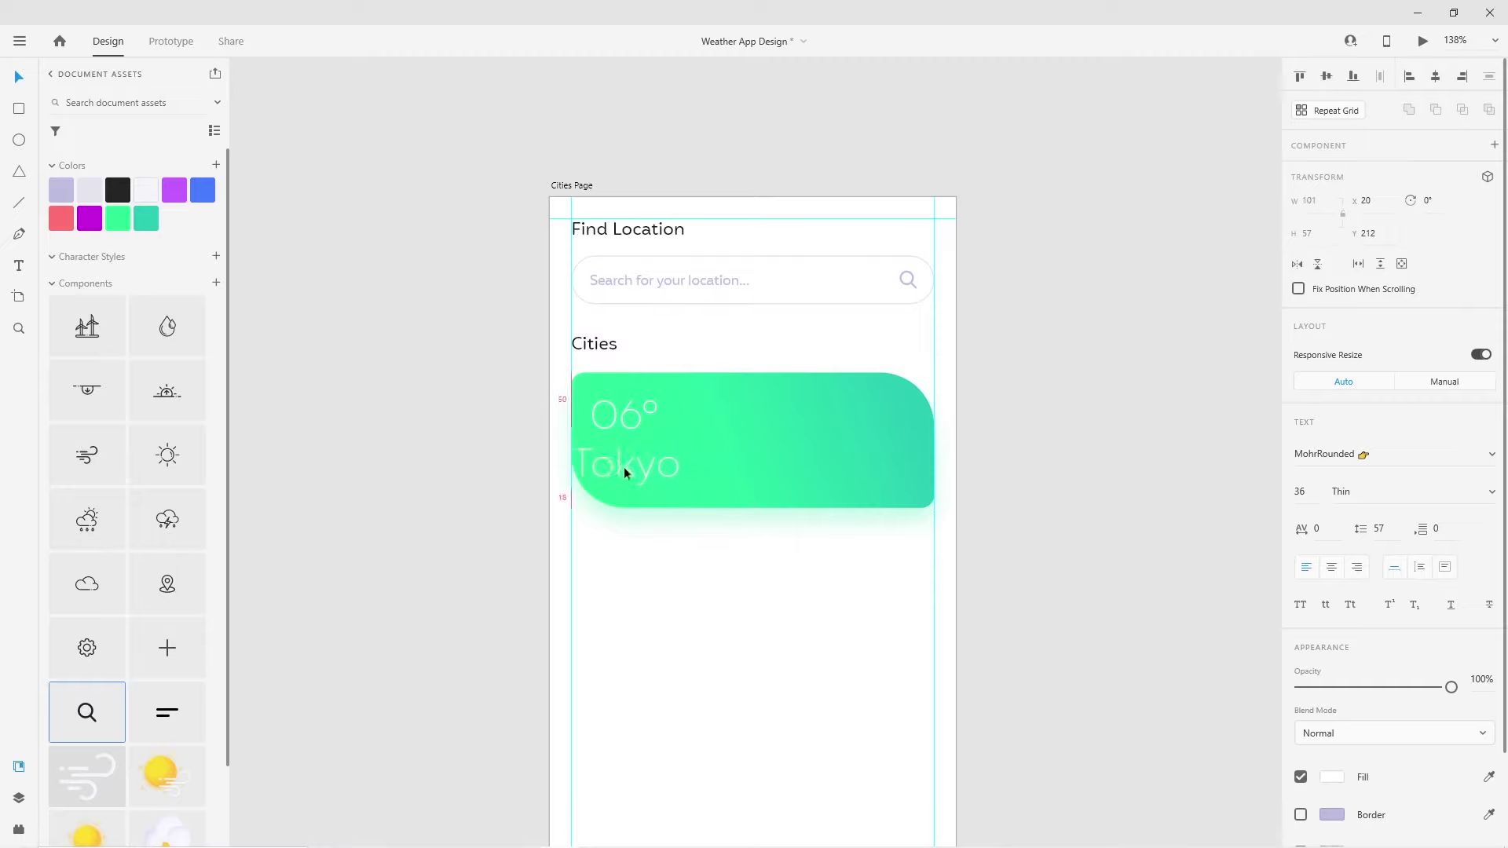
{"action": "left_click", "coordinate": [1350, 457]}
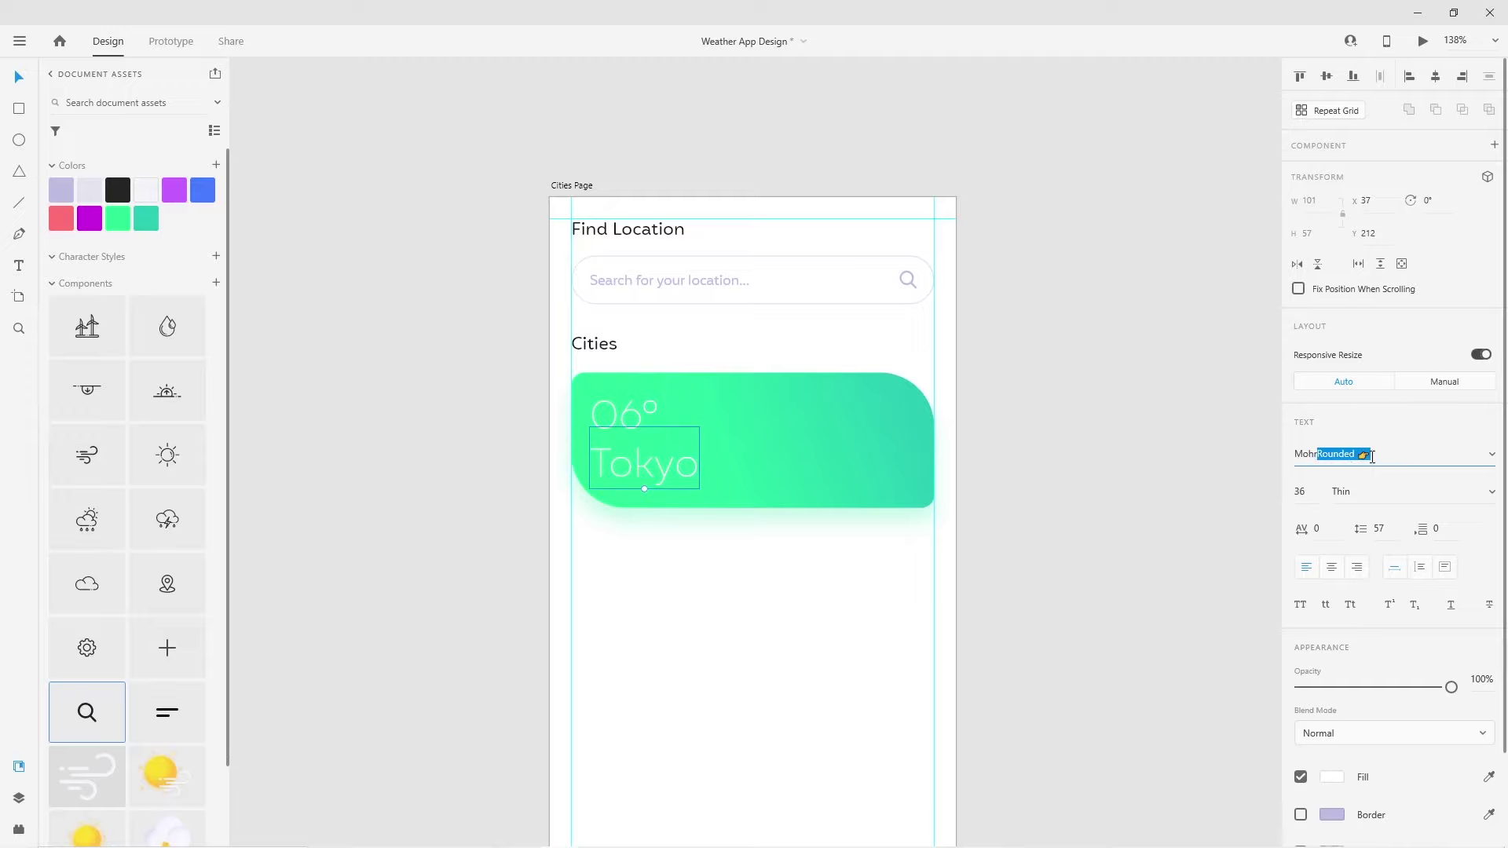
{"action": "left_click", "coordinate": [1489, 458]}
{"action": "left_click", "coordinate": [1390, 484]}
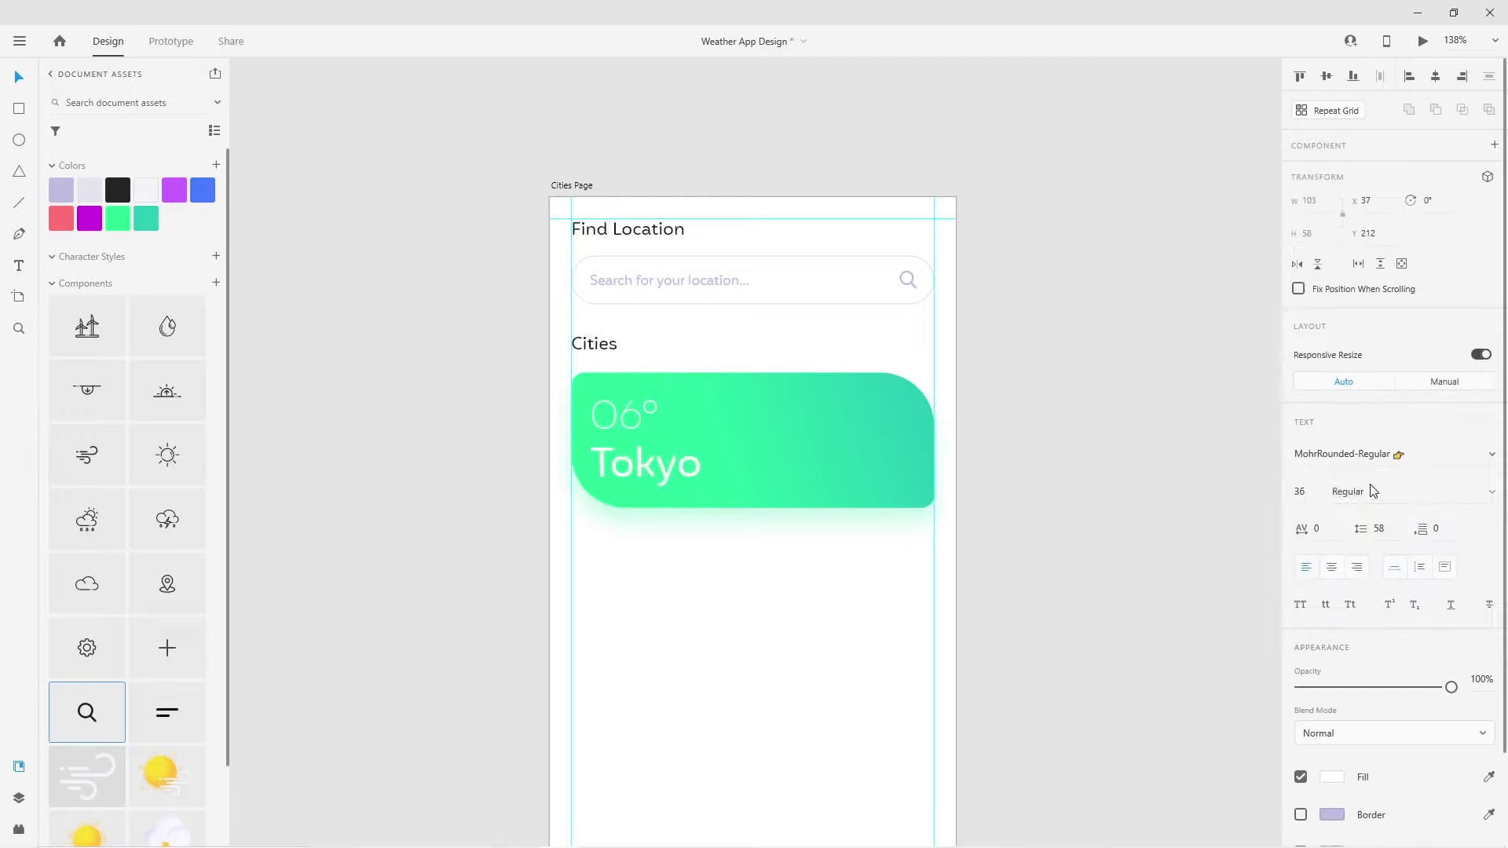
{"action": "left_click", "coordinate": [1316, 494]}
{"action": "type", "text": "28"}
{"action": "key", "text": "Return"}
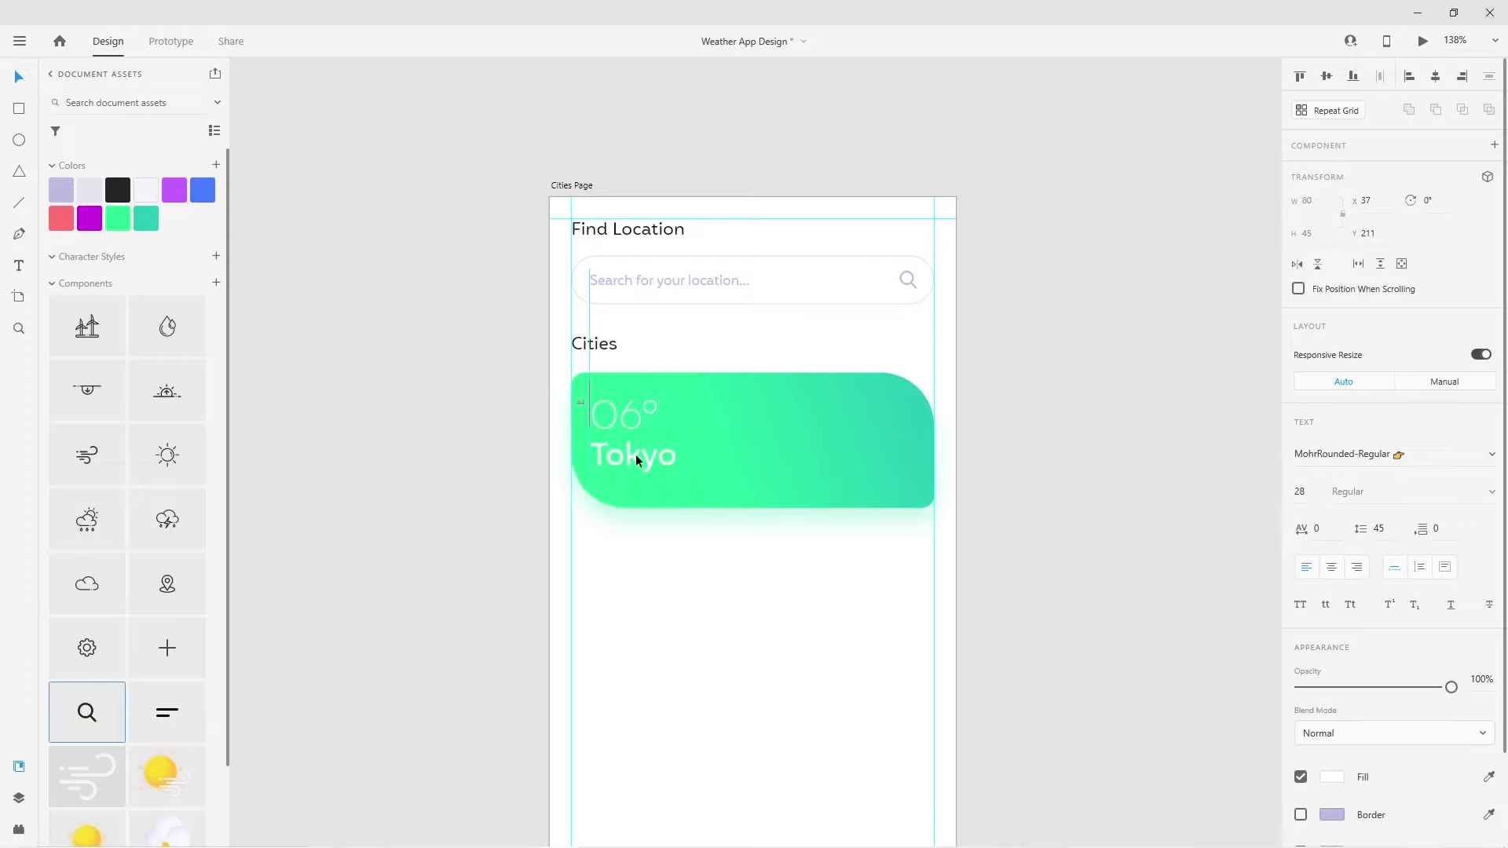
{"action": "left_click", "coordinate": [631, 416], "text": "shift"}
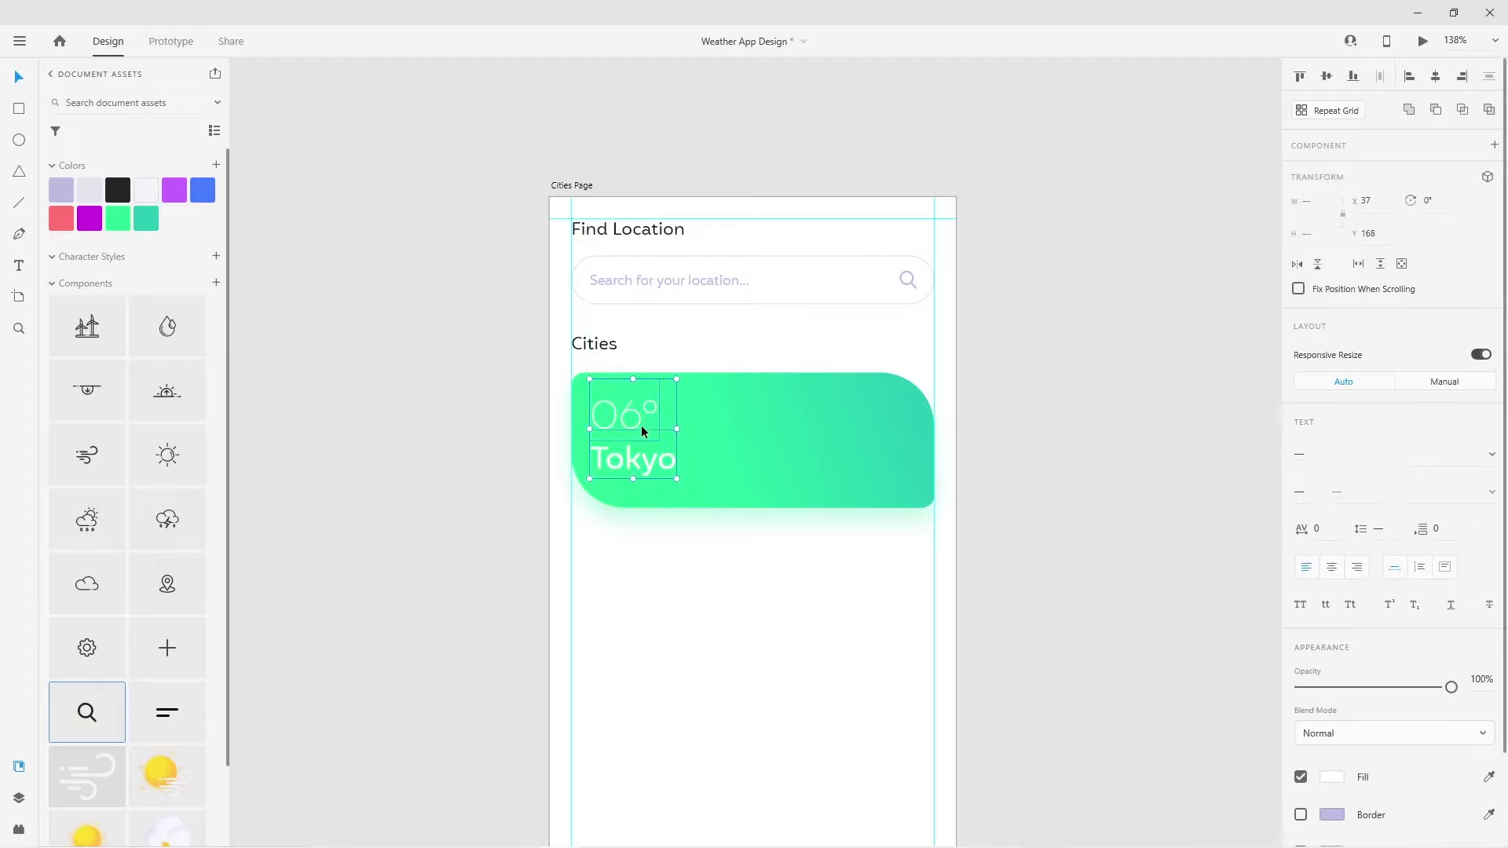
{"action": "left_click", "coordinate": [700, 584]}
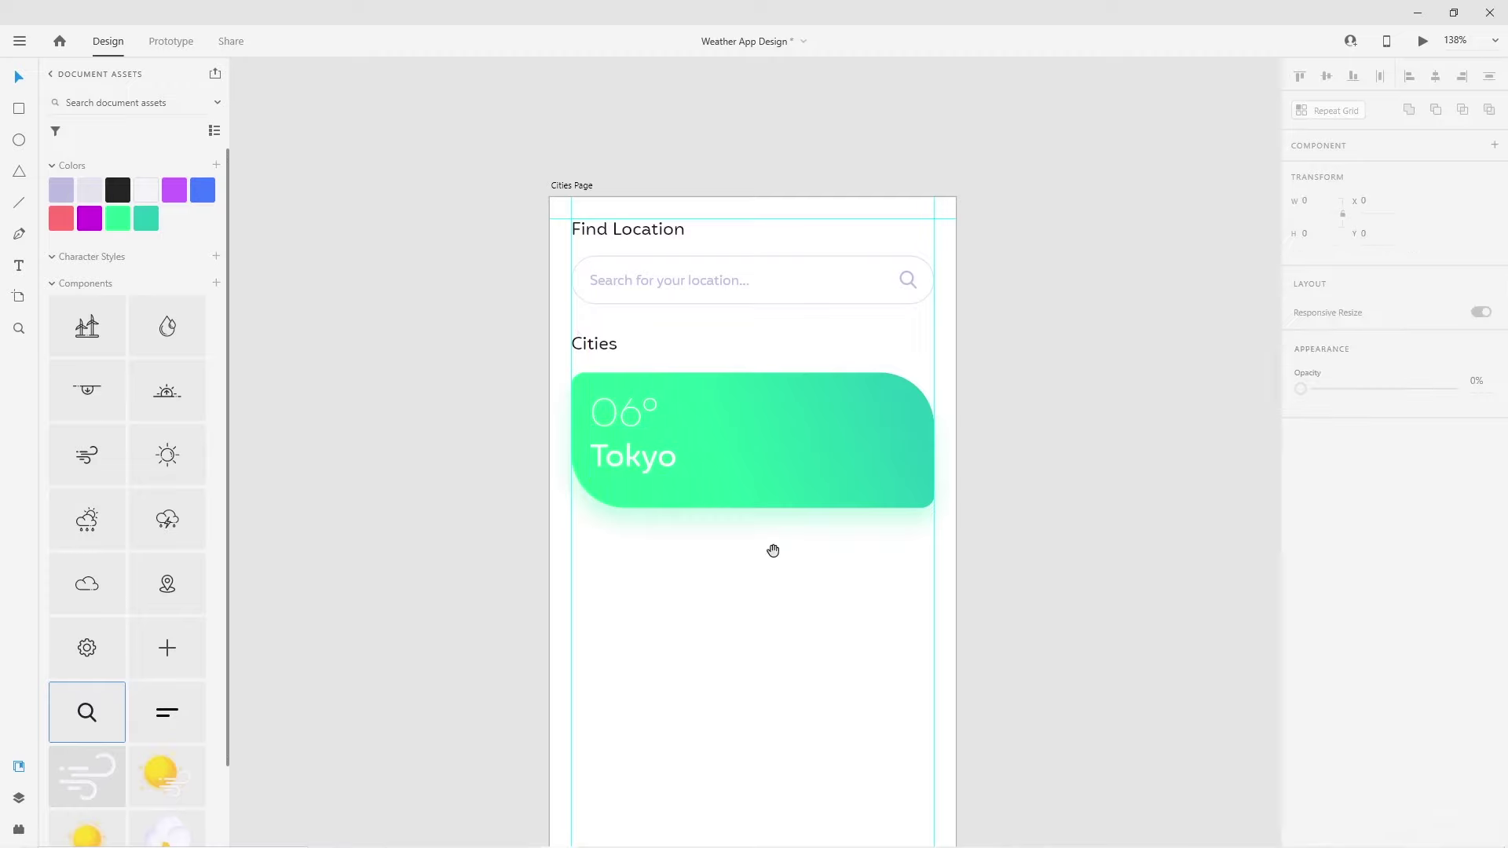
Place the lightning-cloud icon at the Tokyo card's right end, sized about 64x72
{"action": "scroll", "coordinate": [720, 550], "scroll_direction": "right", "scroll_amount": 1}
{"action": "scroll", "coordinate": [190, 719], "scroll_direction": "down", "scroll_amount": 2}
{"action": "mouse_move", "coordinate": [173, 761]}
{"action": "left_mouse_down"}
{"action": "mouse_move", "coordinate": [763, 575]}
{"action": "mouse_move", "coordinate": [718, 652]}
{"action": "left_mouse_up"}
{"action": "left_click_drag", "start_coordinate": [853, 783], "coordinate": [694, 622]}
{"action": "left_click_drag", "start_coordinate": [663, 560], "coordinate": [814, 429]}
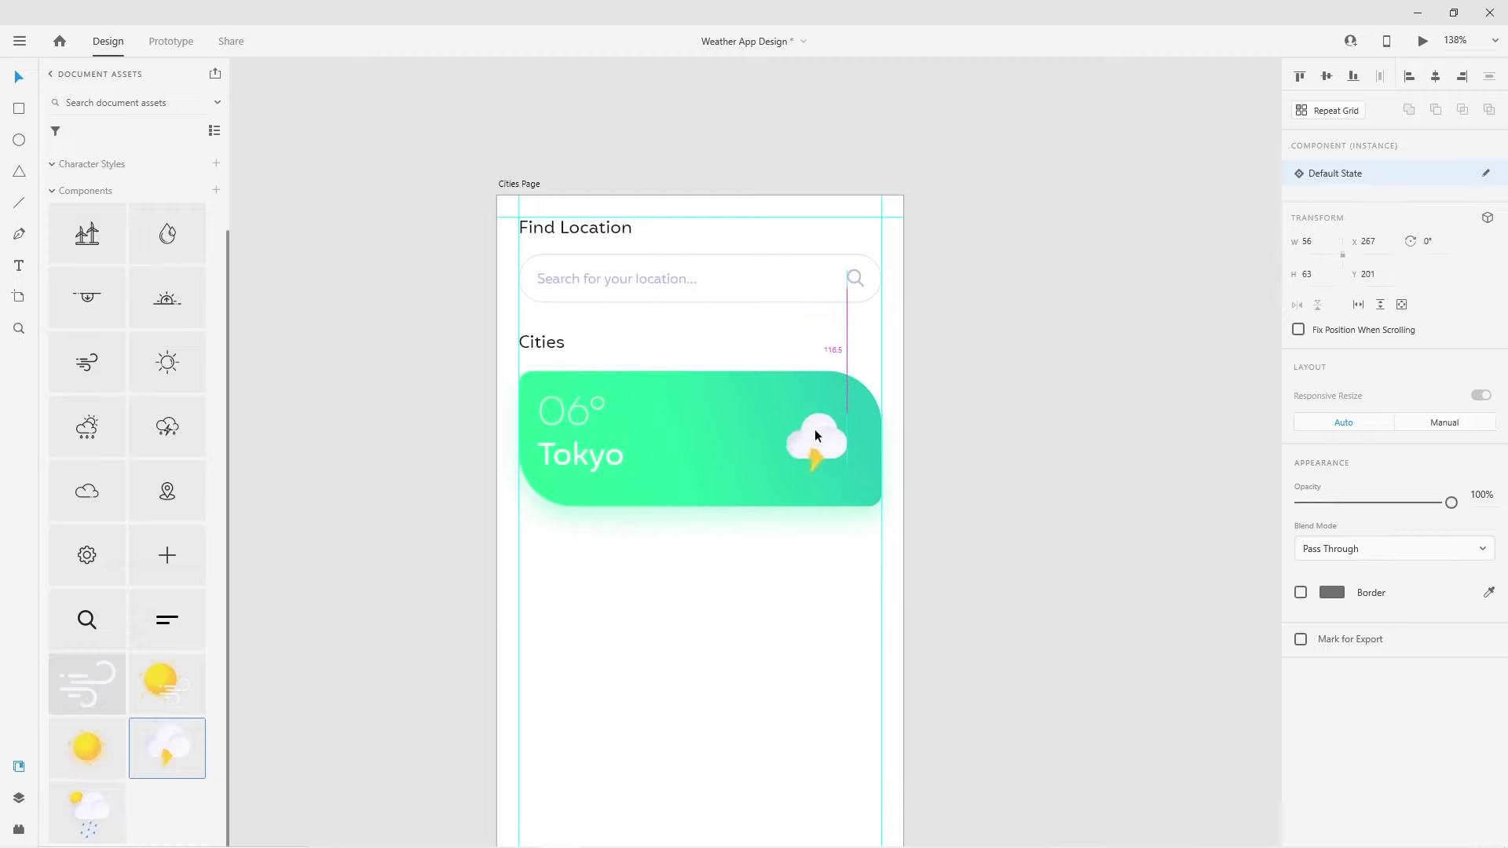
{"action": "left_click_drag", "start_coordinate": [847, 478], "coordinate": [817, 439]}
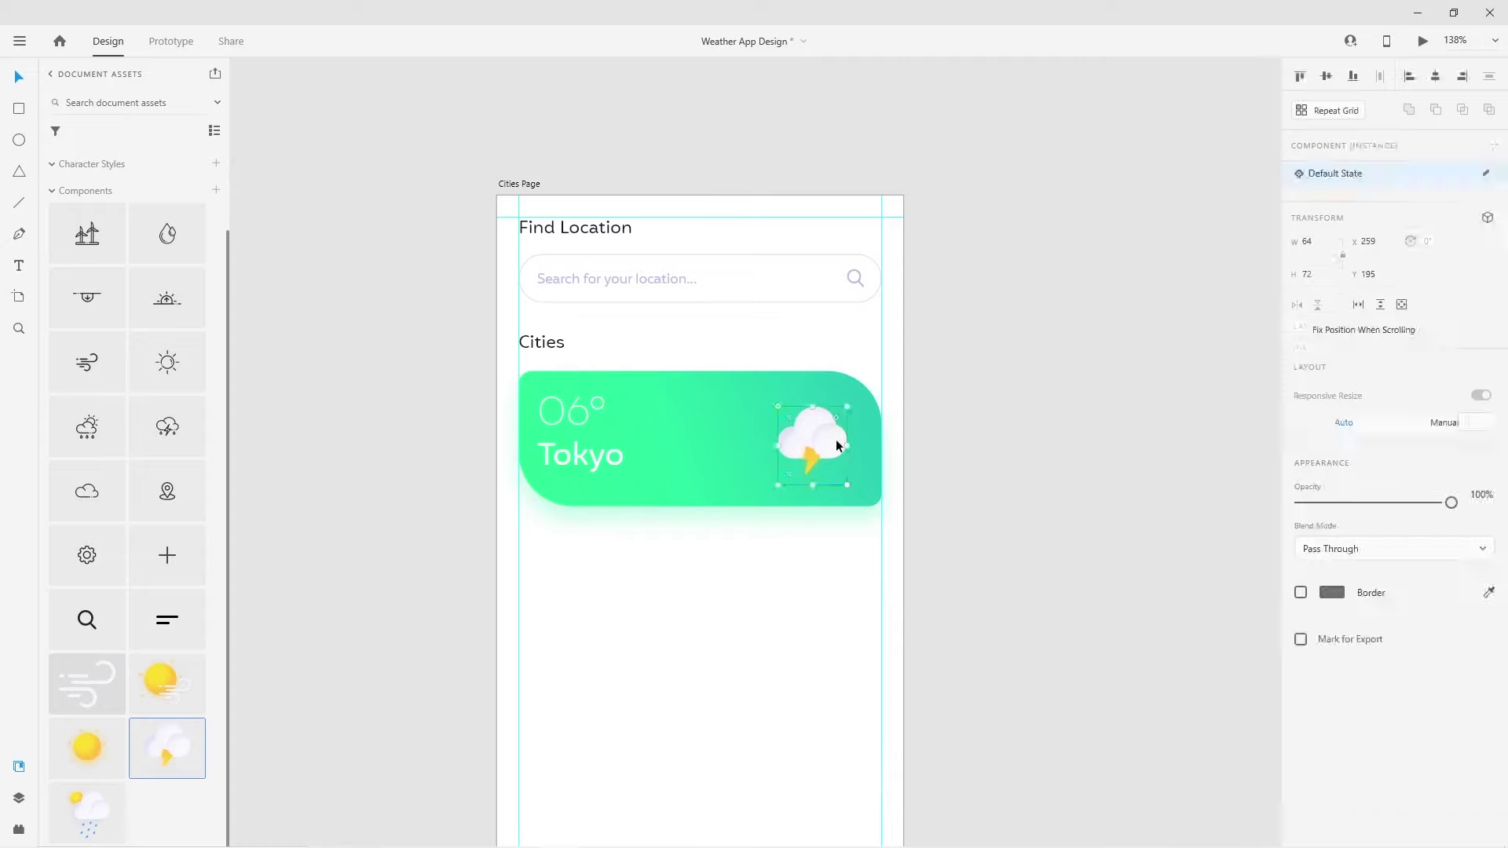
Set the cloud shape's shadow colour to teal #17AB97
{"action": "double_click", "coordinate": [835, 440]}
{"action": "left_click", "coordinate": [1301, 710]}
{"action": "left_click", "coordinate": [1340, 713]}
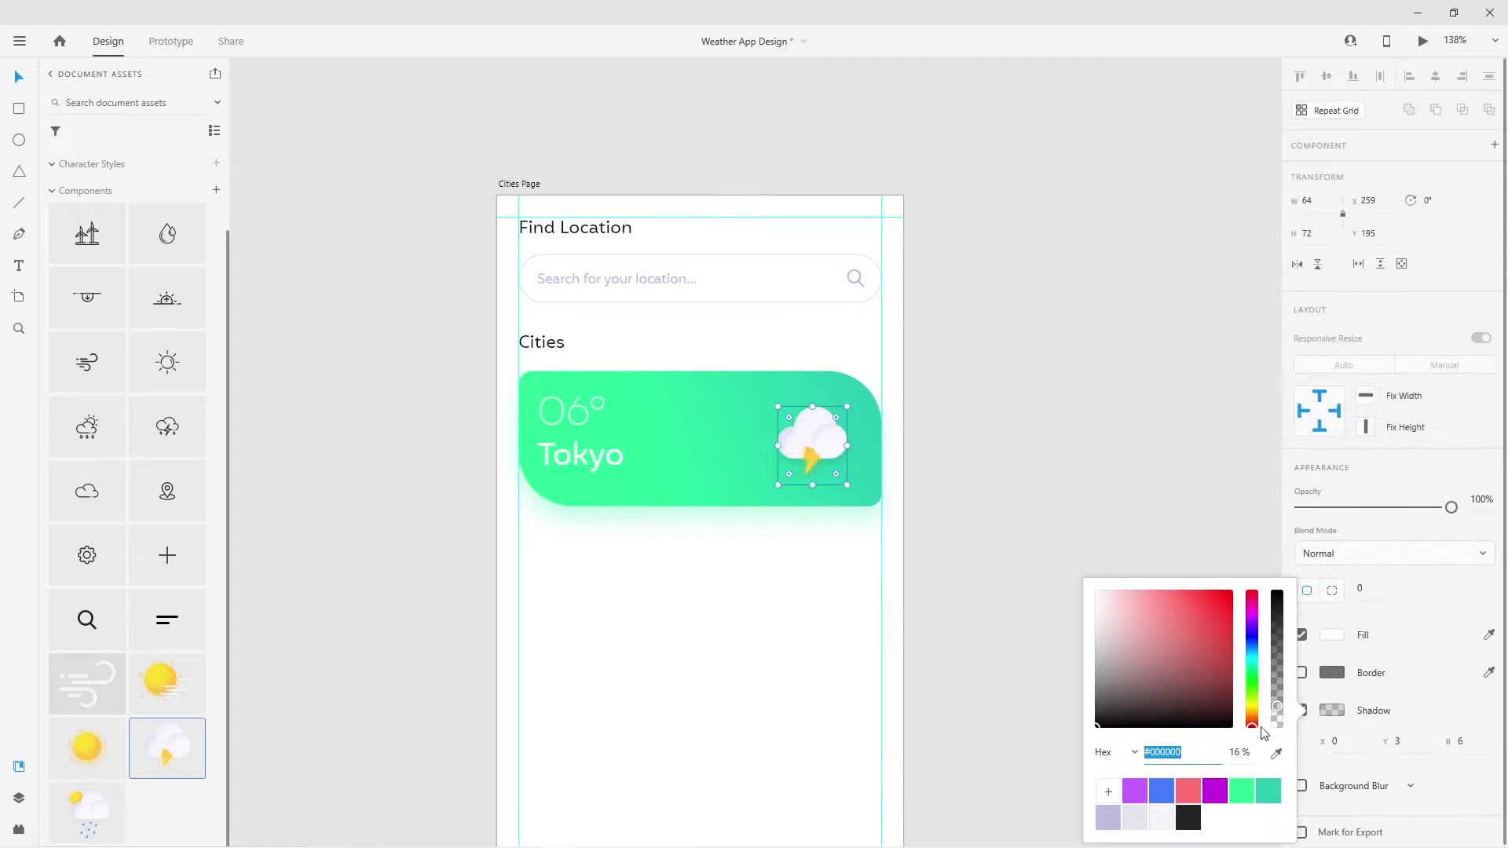
{"action": "left_click", "coordinate": [1270, 795]}
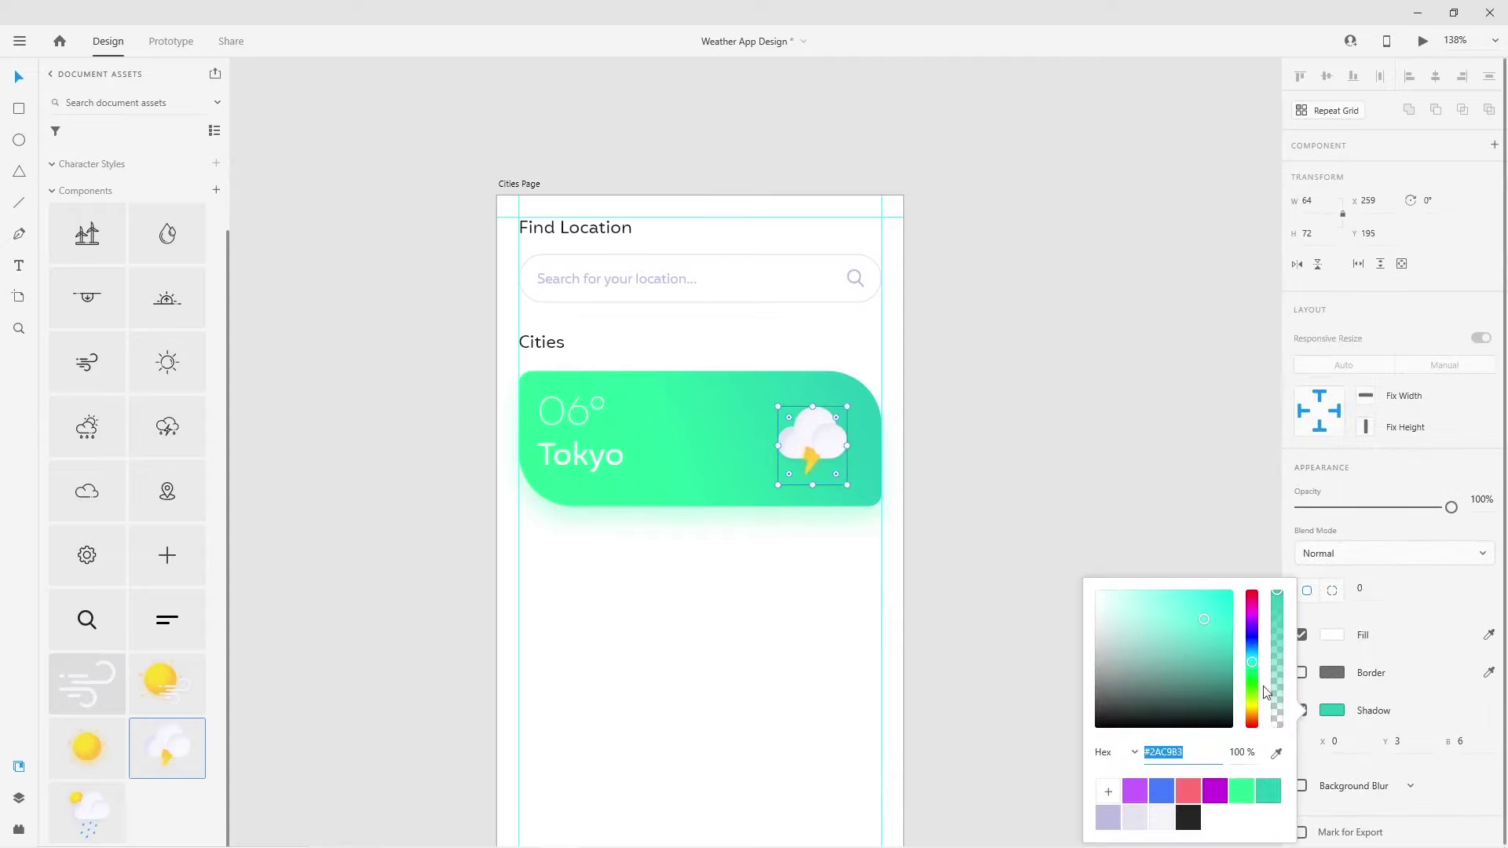
{"action": "left_click_drag", "start_coordinate": [1200, 625], "coordinate": [1214, 636]}
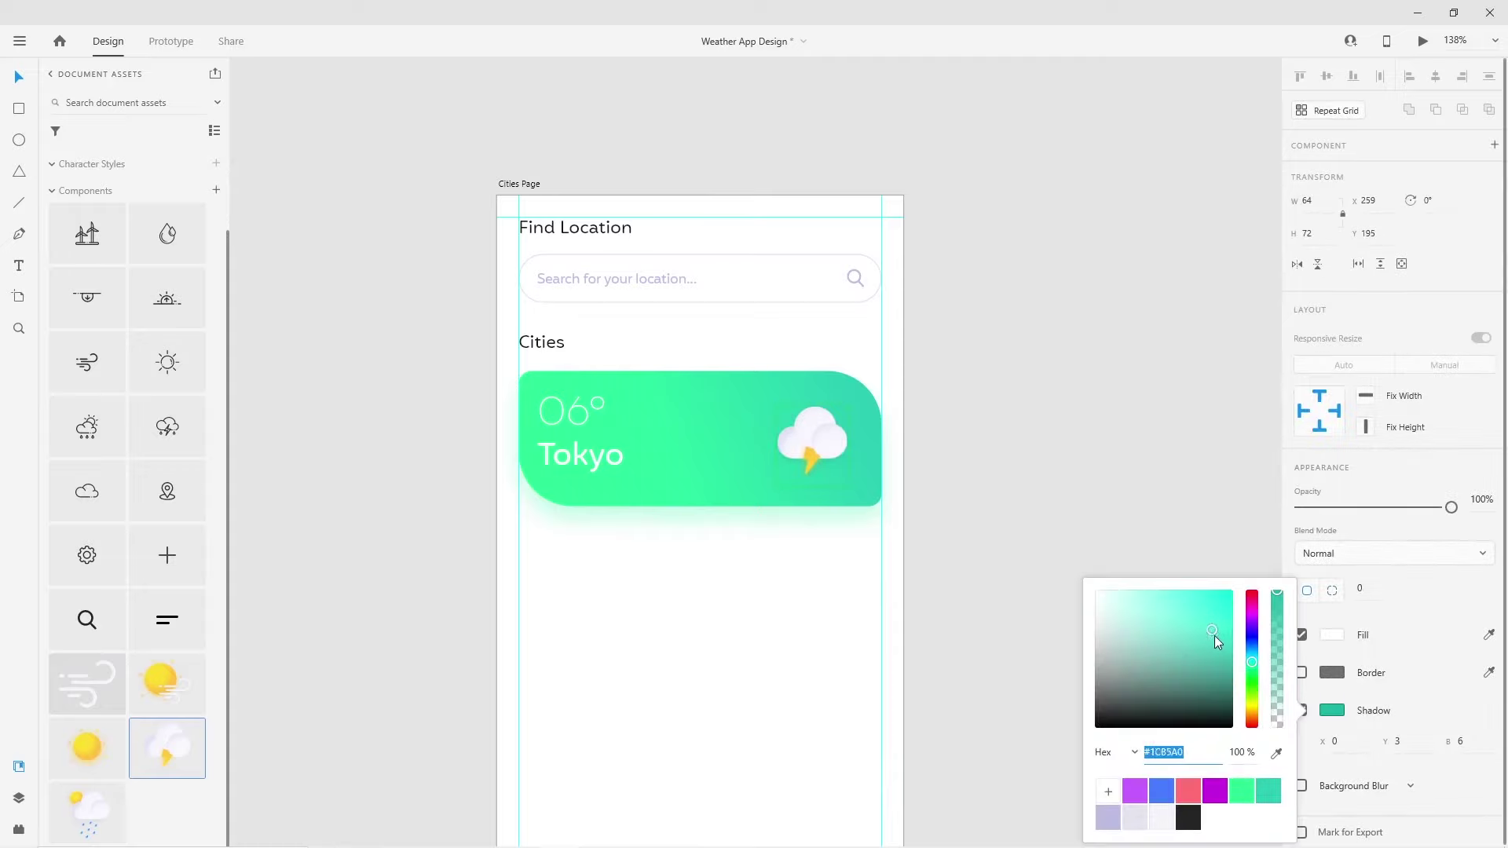
{"action": "left_click", "coordinate": [991, 601]}
Nudge the 06° and Tokyo texts slightly to the right
{"action": "scroll", "coordinate": [800, 568], "scroll_direction": "down", "scroll_amount": 2}
{"action": "double_click", "coordinate": [632, 450]}
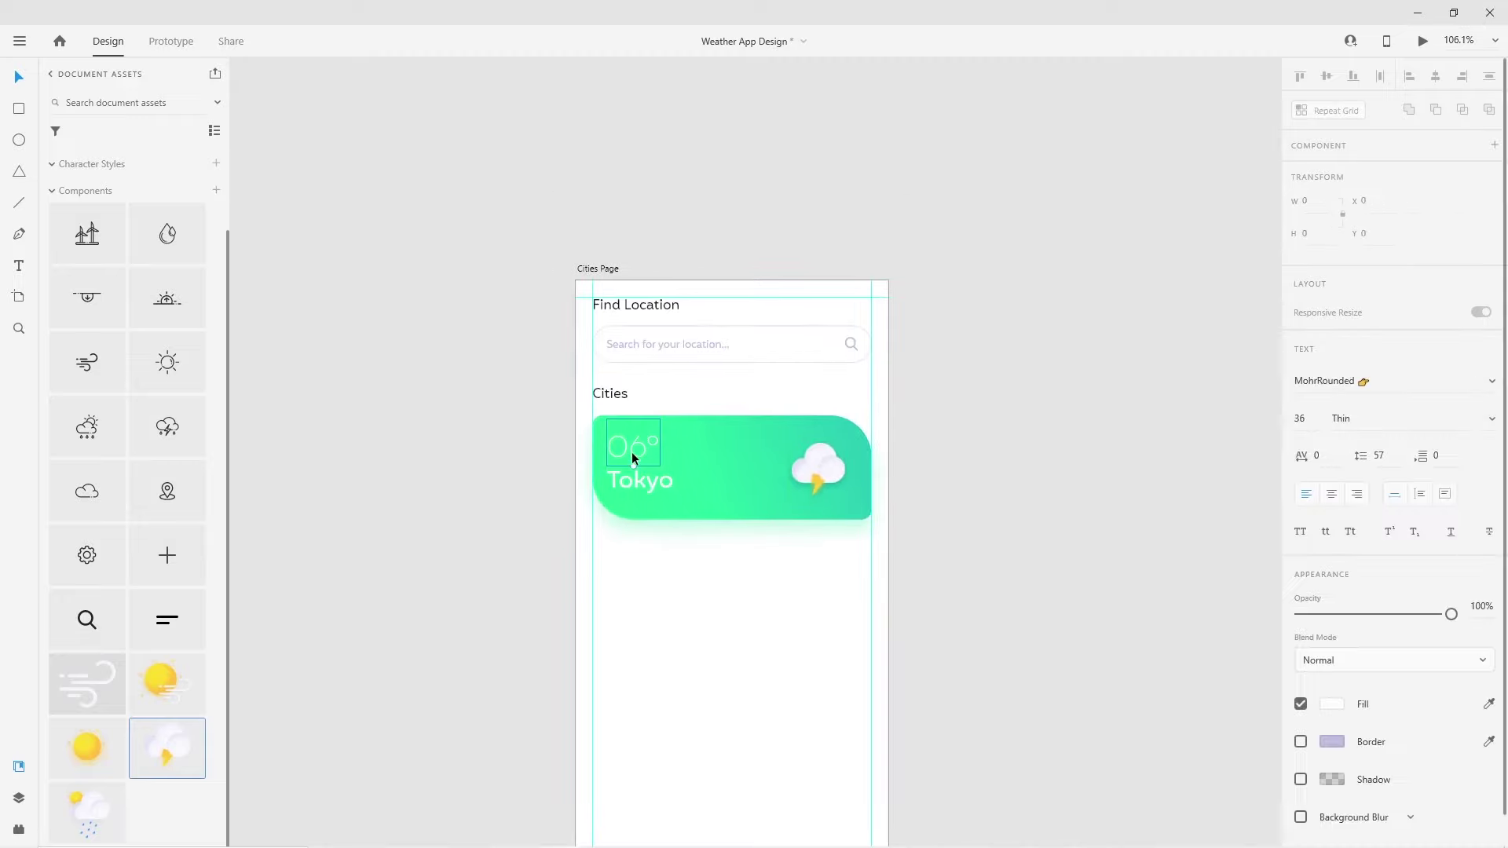
{"action": "left_click", "coordinate": [630, 477], "text": "shift"}
{"action": "key", "text": "Right"}
{"action": "key", "text": "Right"}
{"action": "key", "text": "Right"}
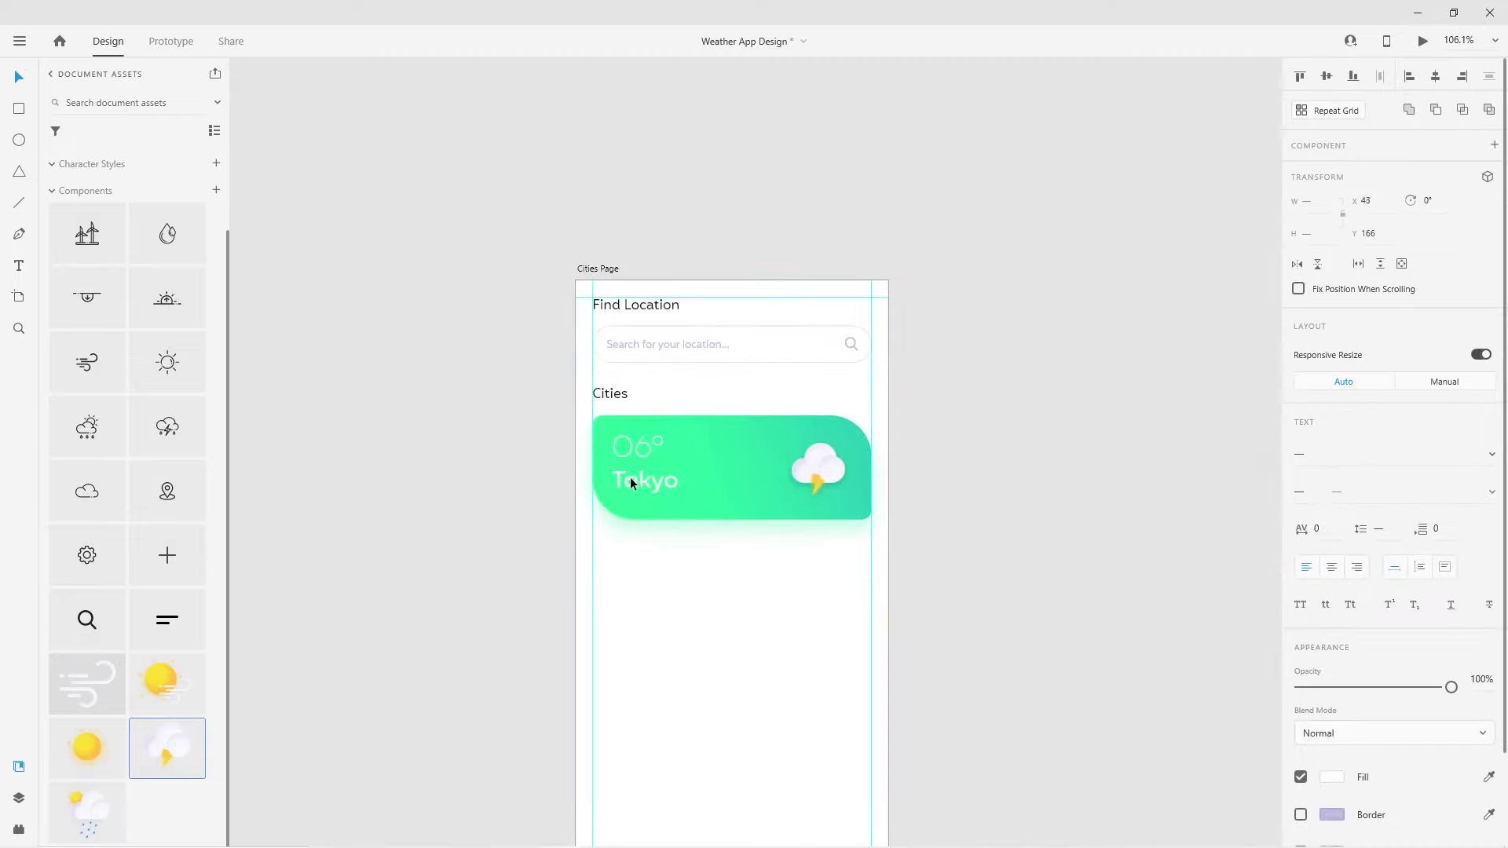
{"action": "left_click", "coordinate": [726, 577]}
{"action": "scroll", "coordinate": [783, 549], "scroll_direction": "down", "scroll_amount": 1}
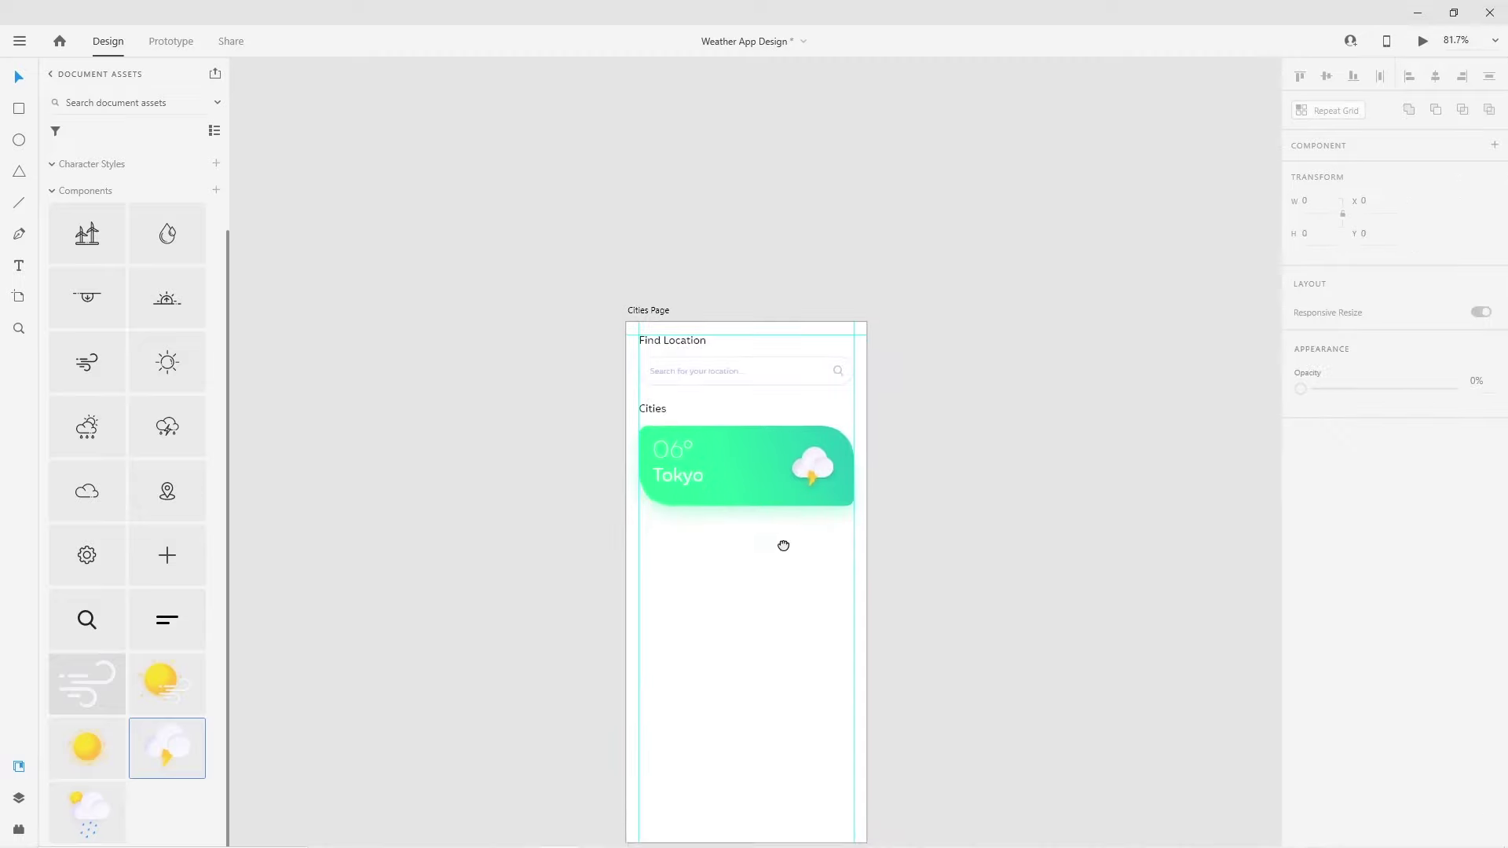
{"action": "scroll", "coordinate": [783, 549], "scroll_direction": "down", "scroll_amount": 1}
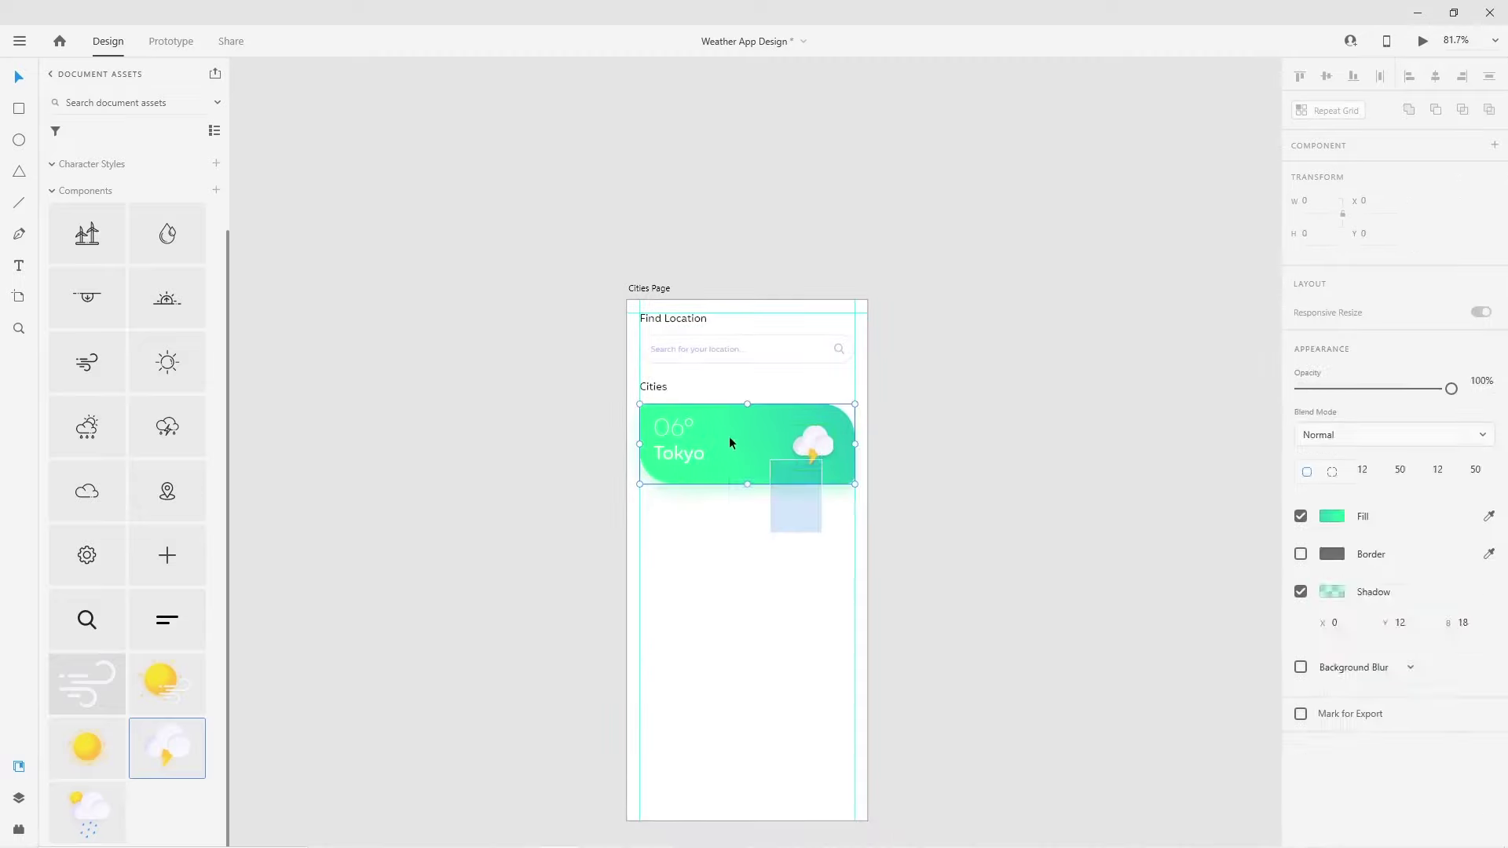
Shift the Cities label and Tokyo card down and stack two card copies below
{"action": "left_click_drag", "start_coordinate": [812, 542], "coordinate": [646, 387]}
{"action": "key", "text": "shift+Down"}
{"action": "left_click", "coordinate": [807, 503]}
{"action": "left_click_drag", "start_coordinate": [808, 506], "coordinate": [685, 416]}
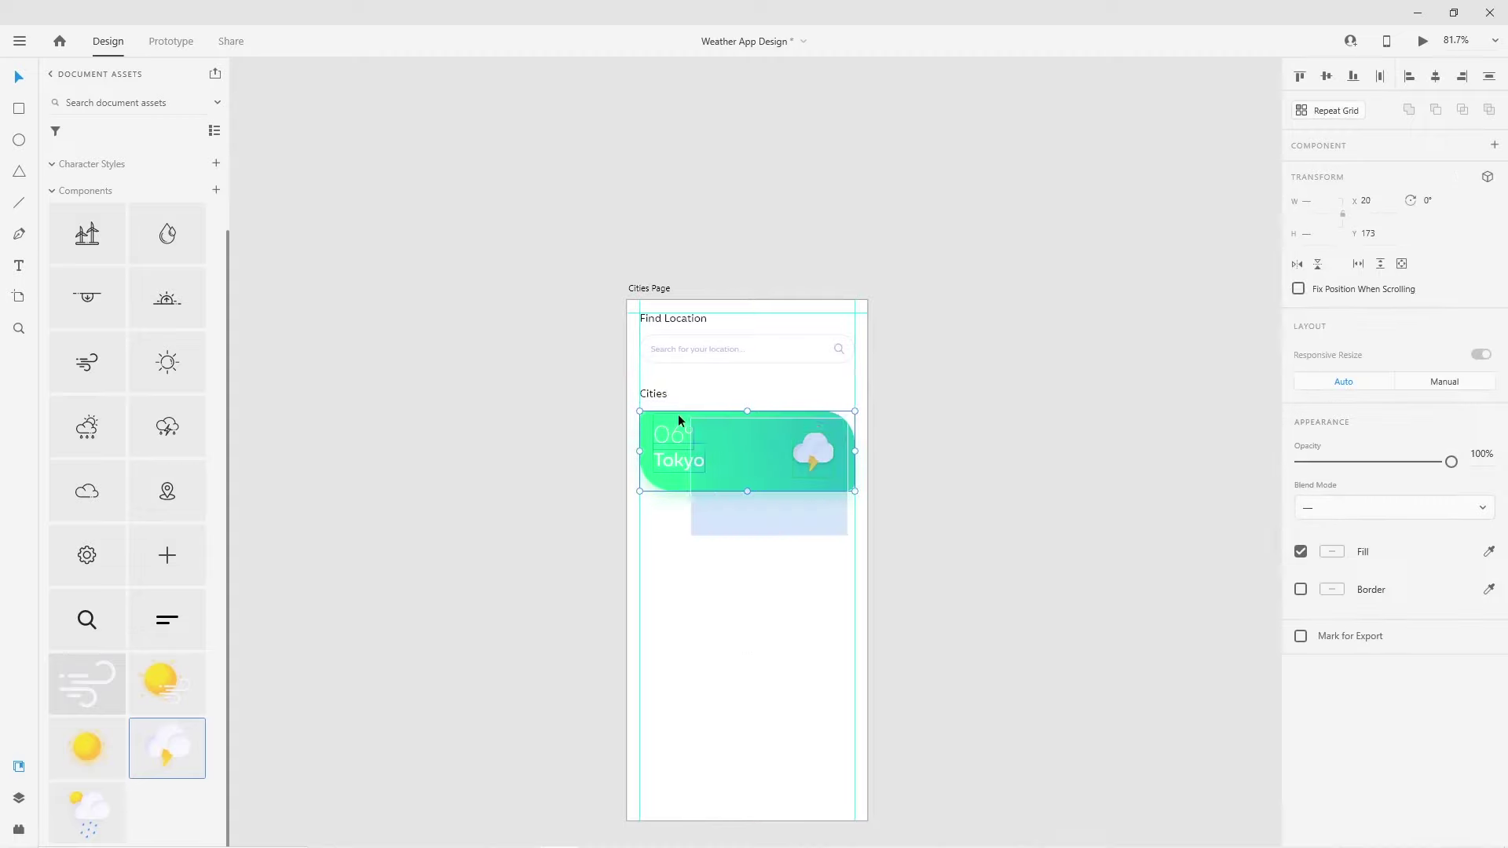
{"action": "left_click_drag", "start_coordinate": [765, 460], "coordinate": [784, 658]}
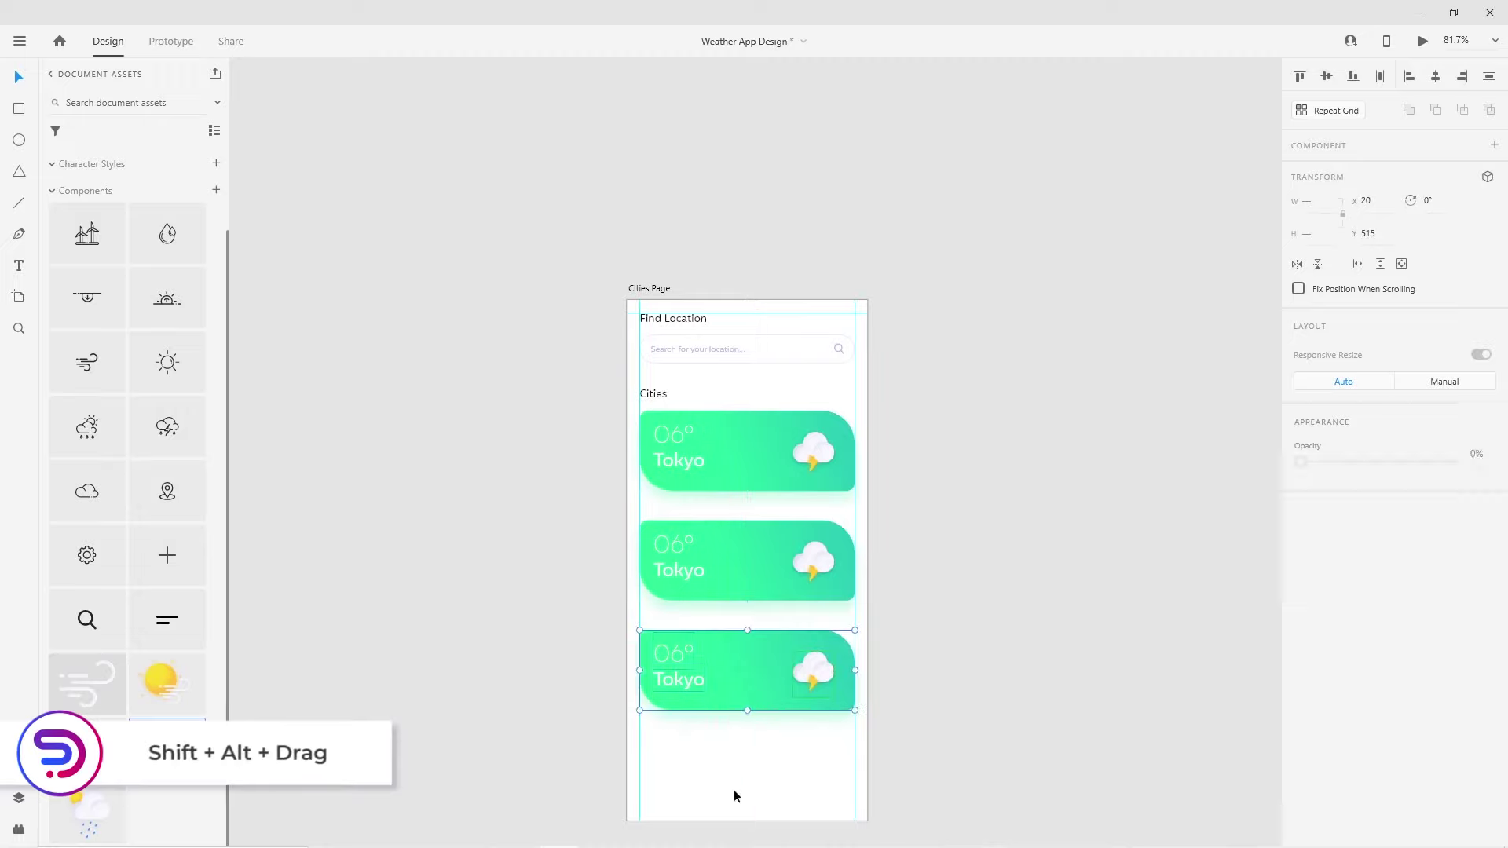
Delete the weather icons from both copied cards
{"action": "left_click", "coordinate": [840, 592]}
{"action": "double_click", "coordinate": [840, 592]}
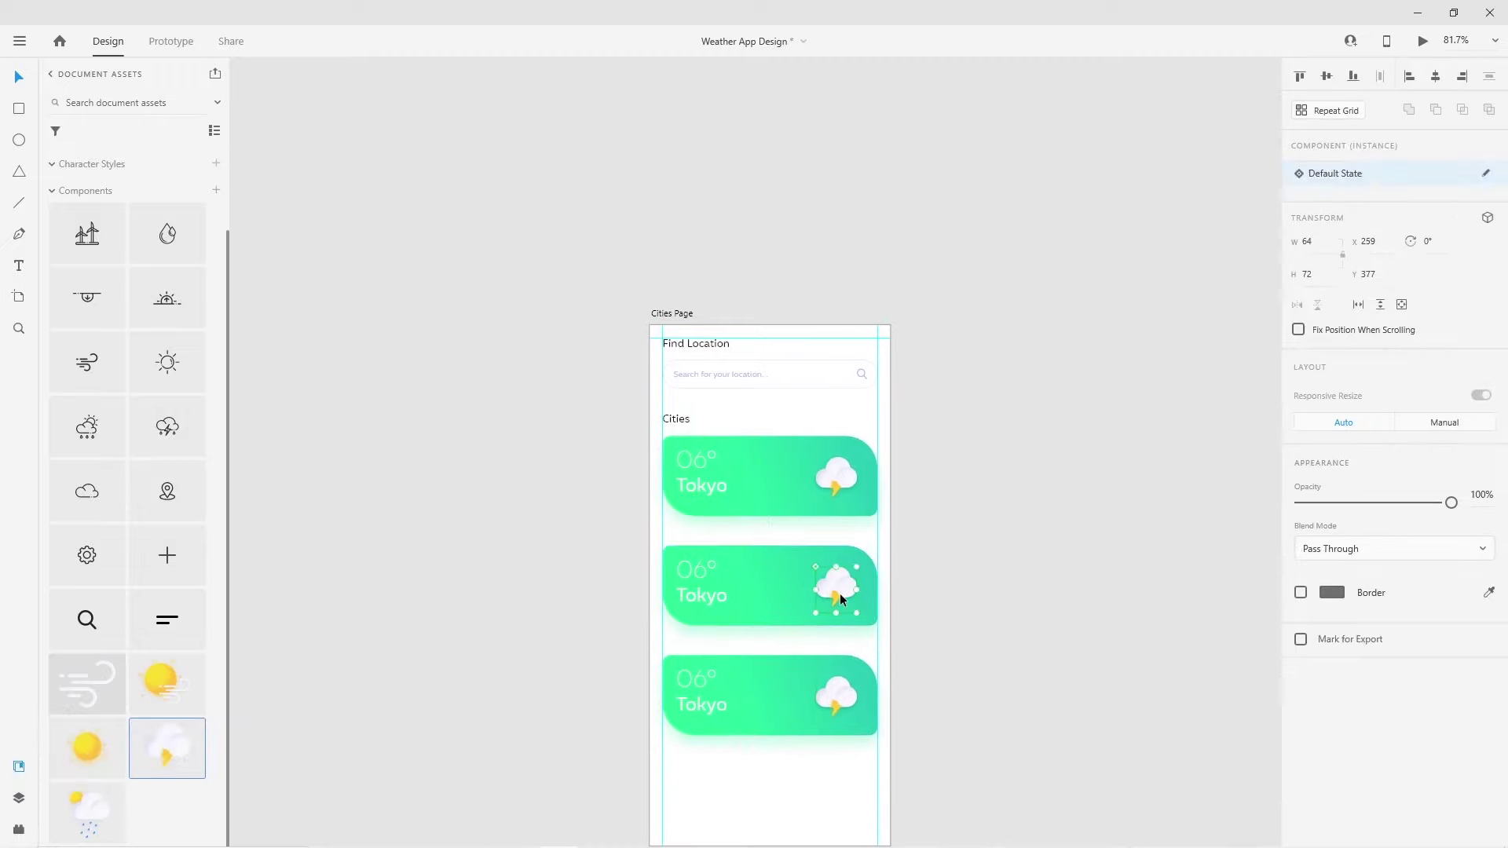
{"action": "key", "text": "Delete"}
{"action": "double_click", "coordinate": [839, 689]}
{"action": "key", "text": "Delete"}
{"action": "left_click", "coordinate": [786, 581]}
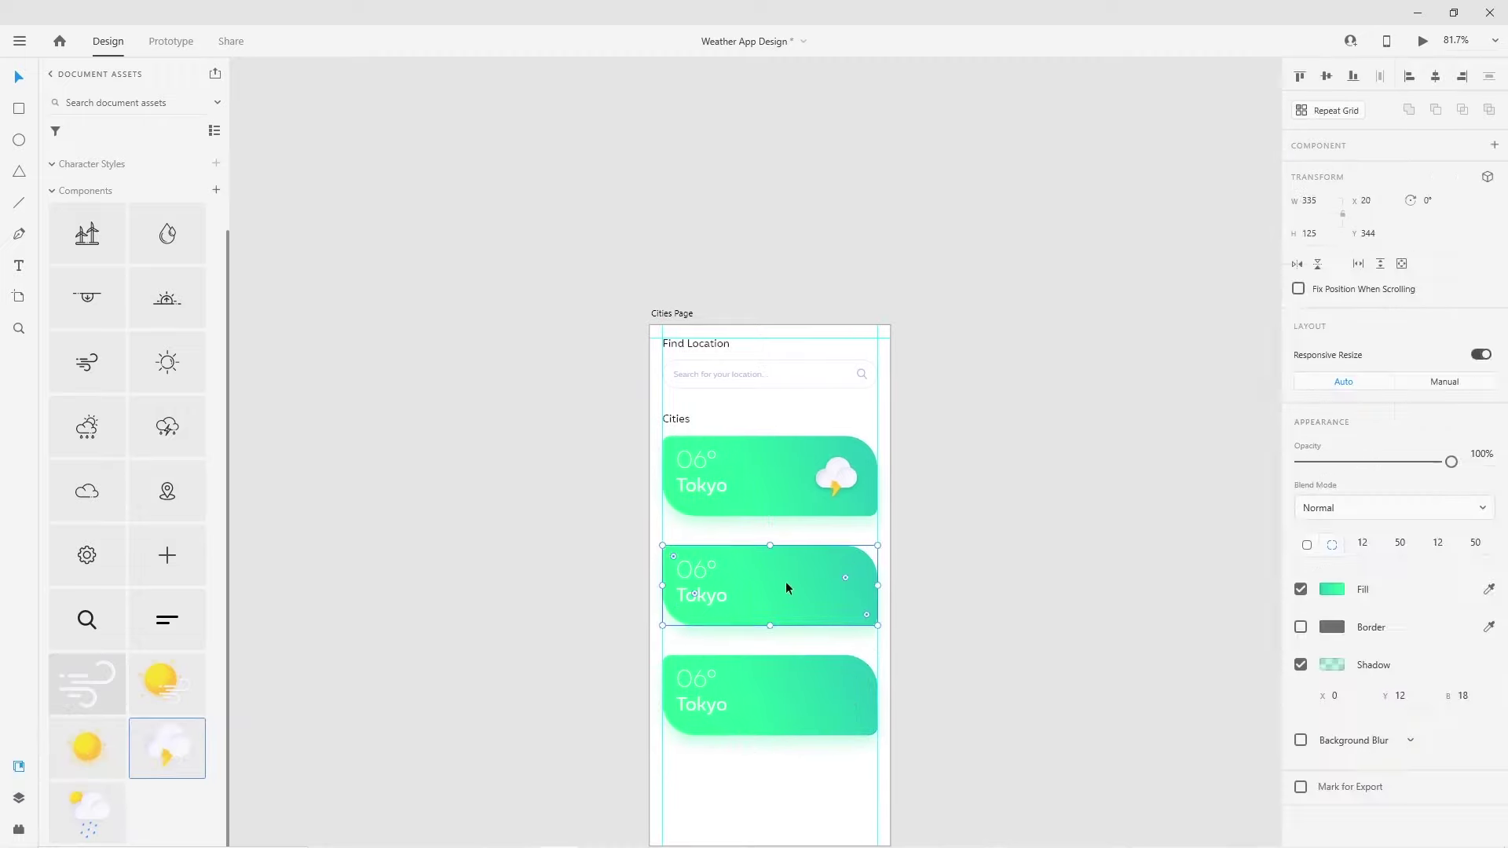
Relabel the copies as 19° New York and 13° London
{"action": "double_click", "coordinate": [695, 568]}
{"action": "type", "text": "19"}
{"action": "double_click", "coordinate": [681, 676]}
{"action": "type", "text": "13"}
{"action": "double_click", "coordinate": [706, 592]}
{"action": "type", "text": "New York"}
{"action": "double_click", "coordinate": [701, 712]}
{"action": "type", "text": "London"}
{"action": "key", "text": "Escape"}
{"action": "left_click", "coordinate": [853, 617]}
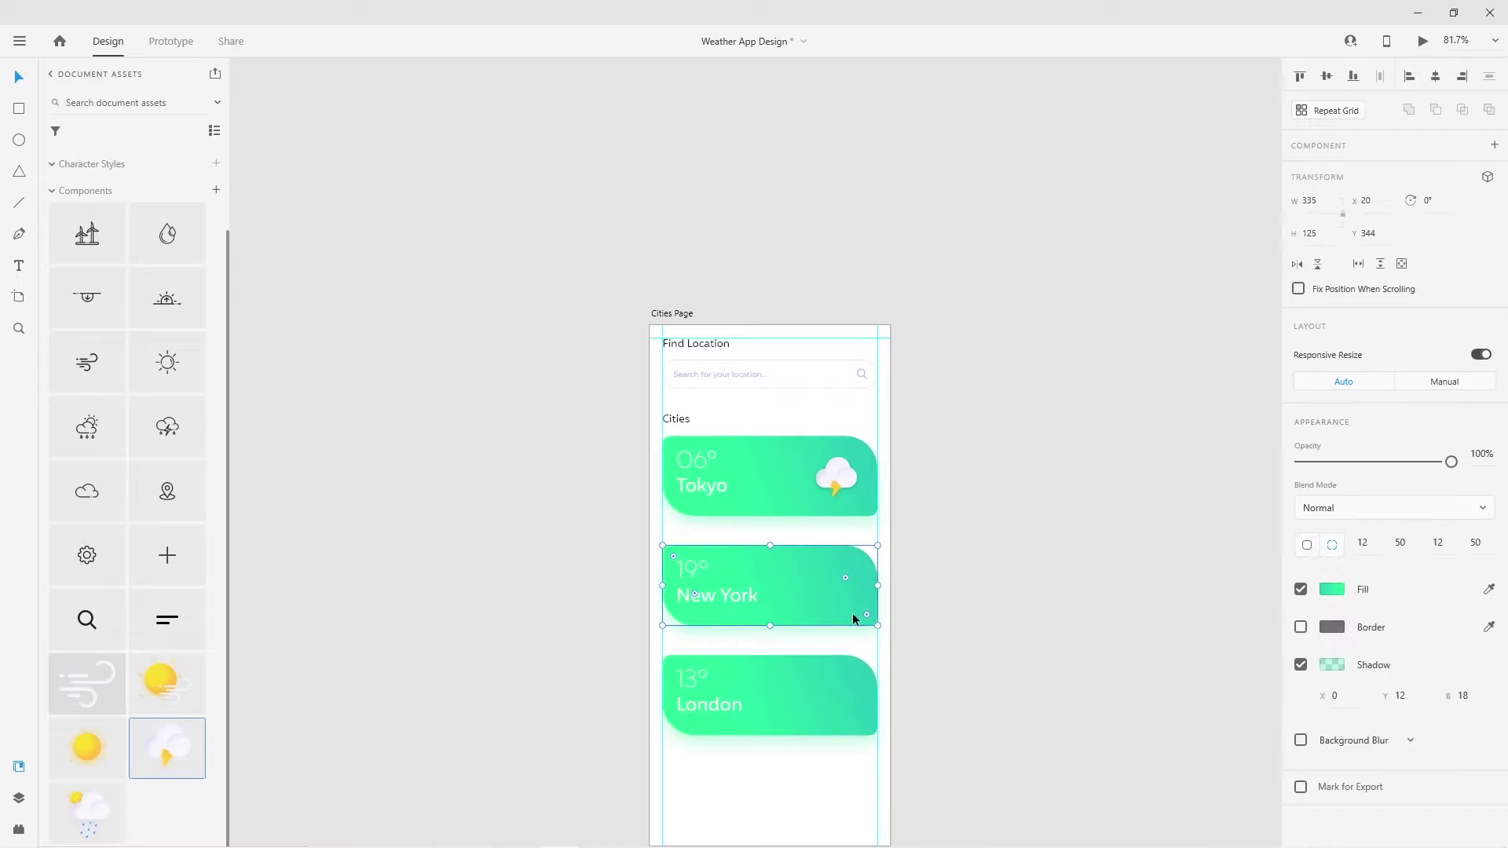
{"action": "left_click", "coordinate": [1326, 590]}
Give the New York card a pink-to-magenta gradient fill
{"action": "left_click", "coordinate": [1098, 477]}
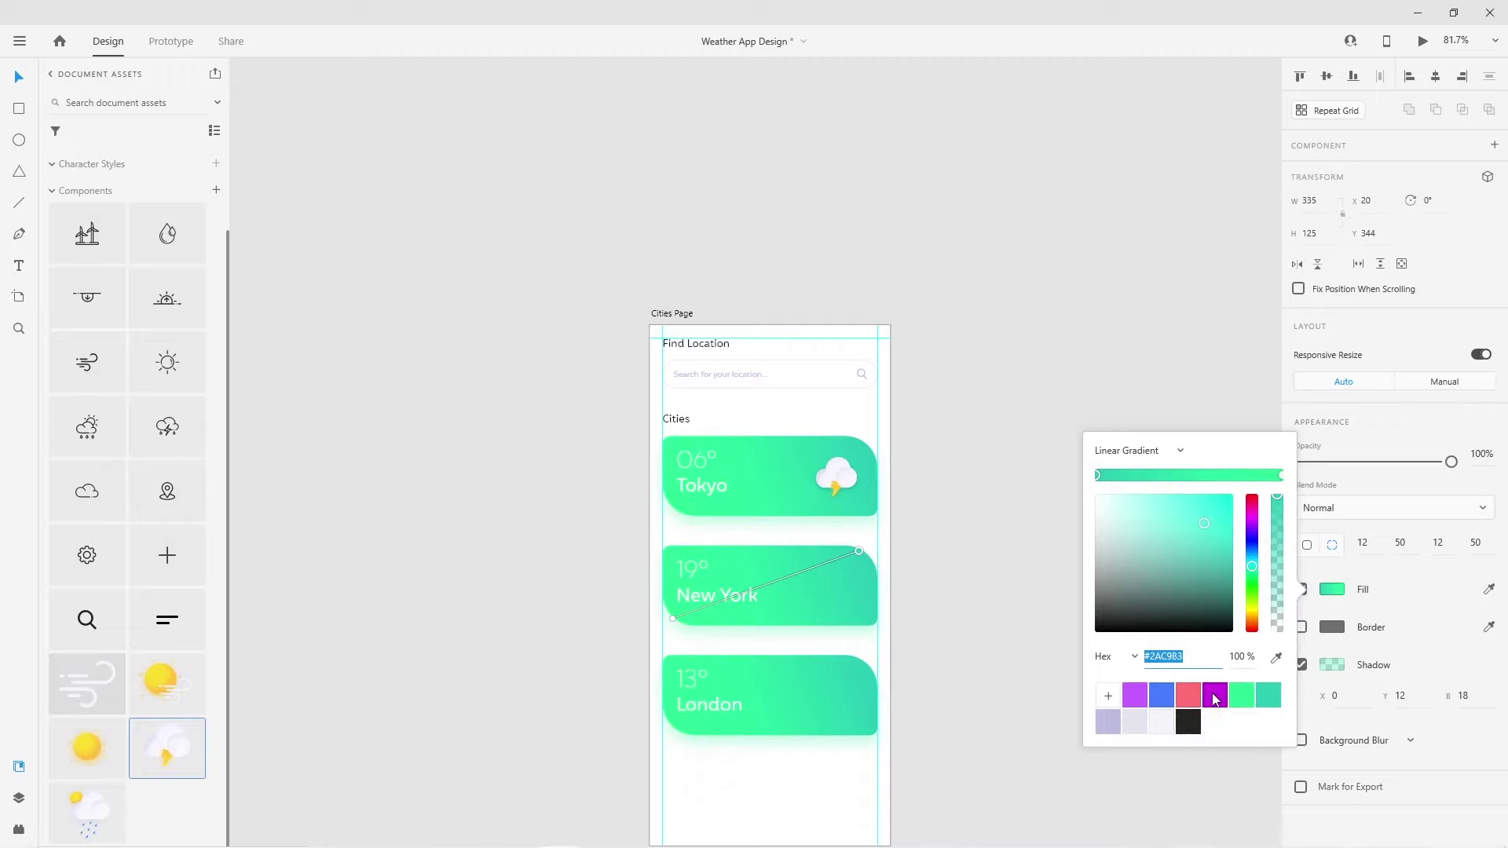
{"action": "left_click", "coordinate": [1215, 698]}
{"action": "left_click", "coordinate": [1282, 476]}
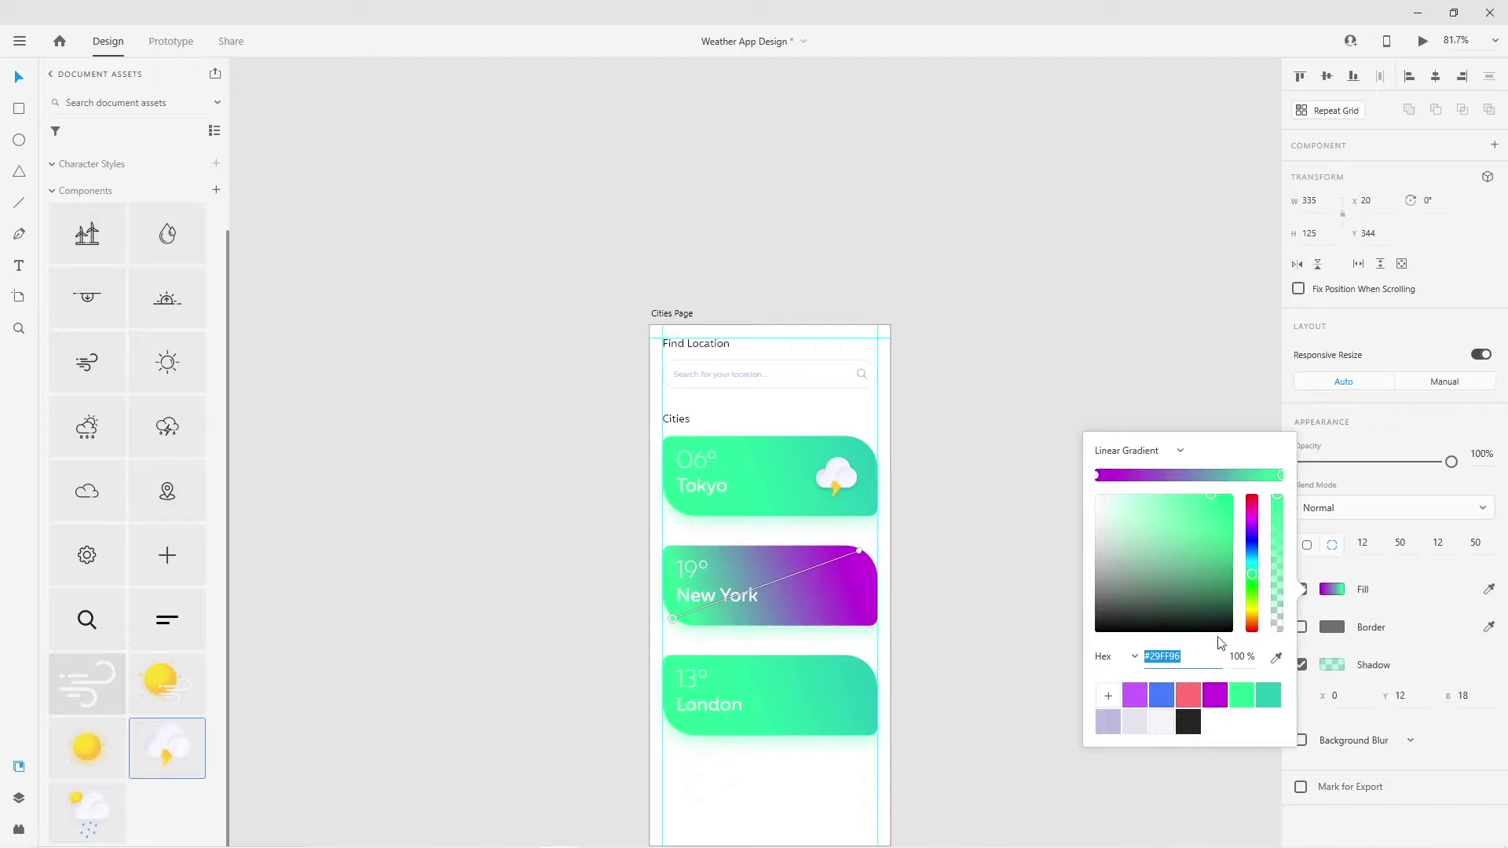
{"action": "left_click", "coordinate": [1189, 699]}
{"action": "left_click_drag", "start_coordinate": [678, 619], "coordinate": [672, 617]}
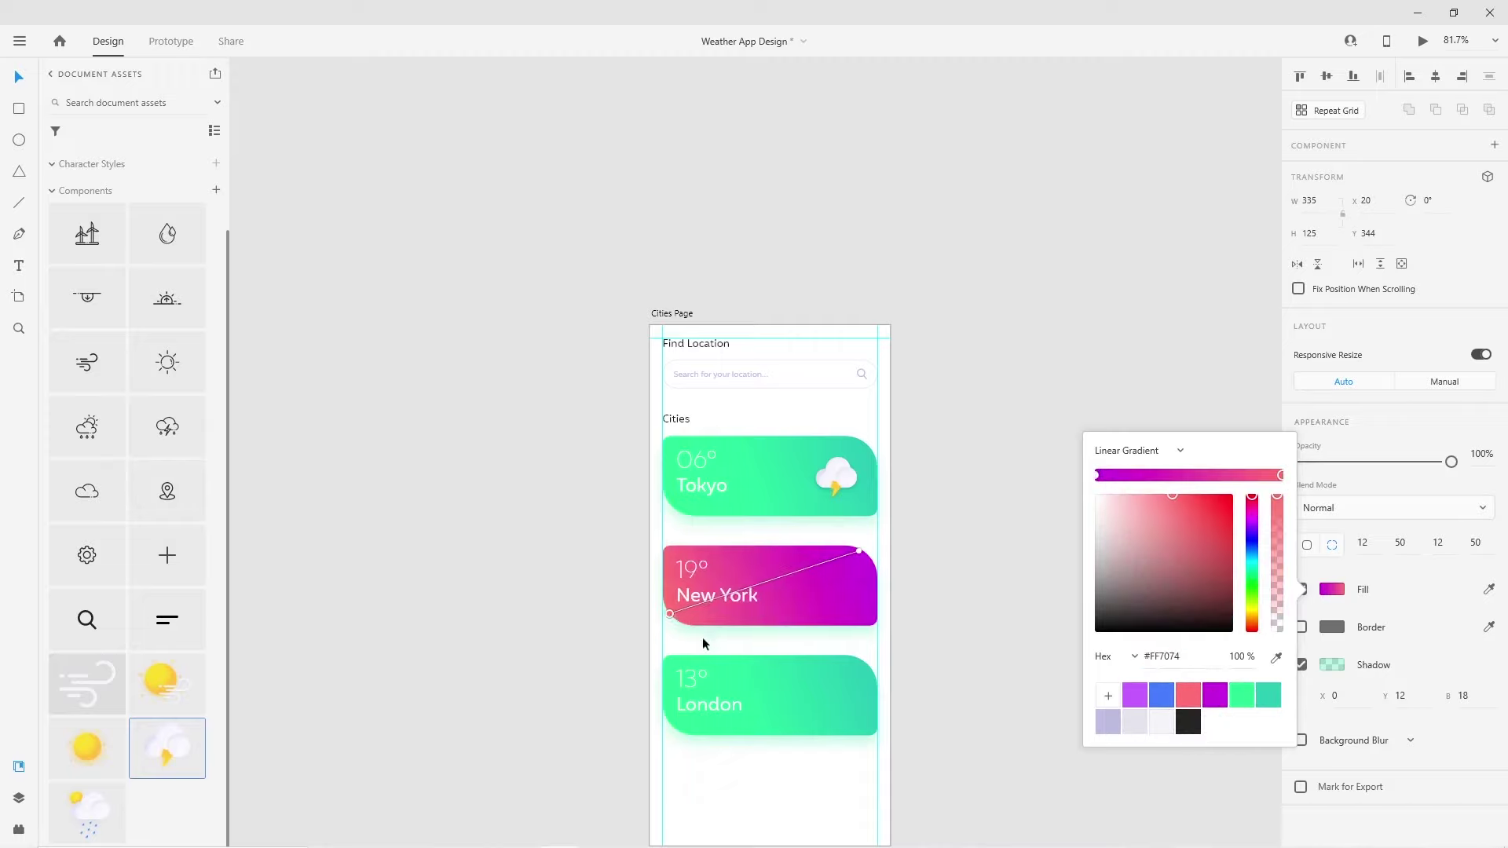
Give the London card a purple-to-blue gradient fill
{"action": "left_click", "coordinate": [774, 715]}
{"action": "left_click", "coordinate": [1335, 589]}
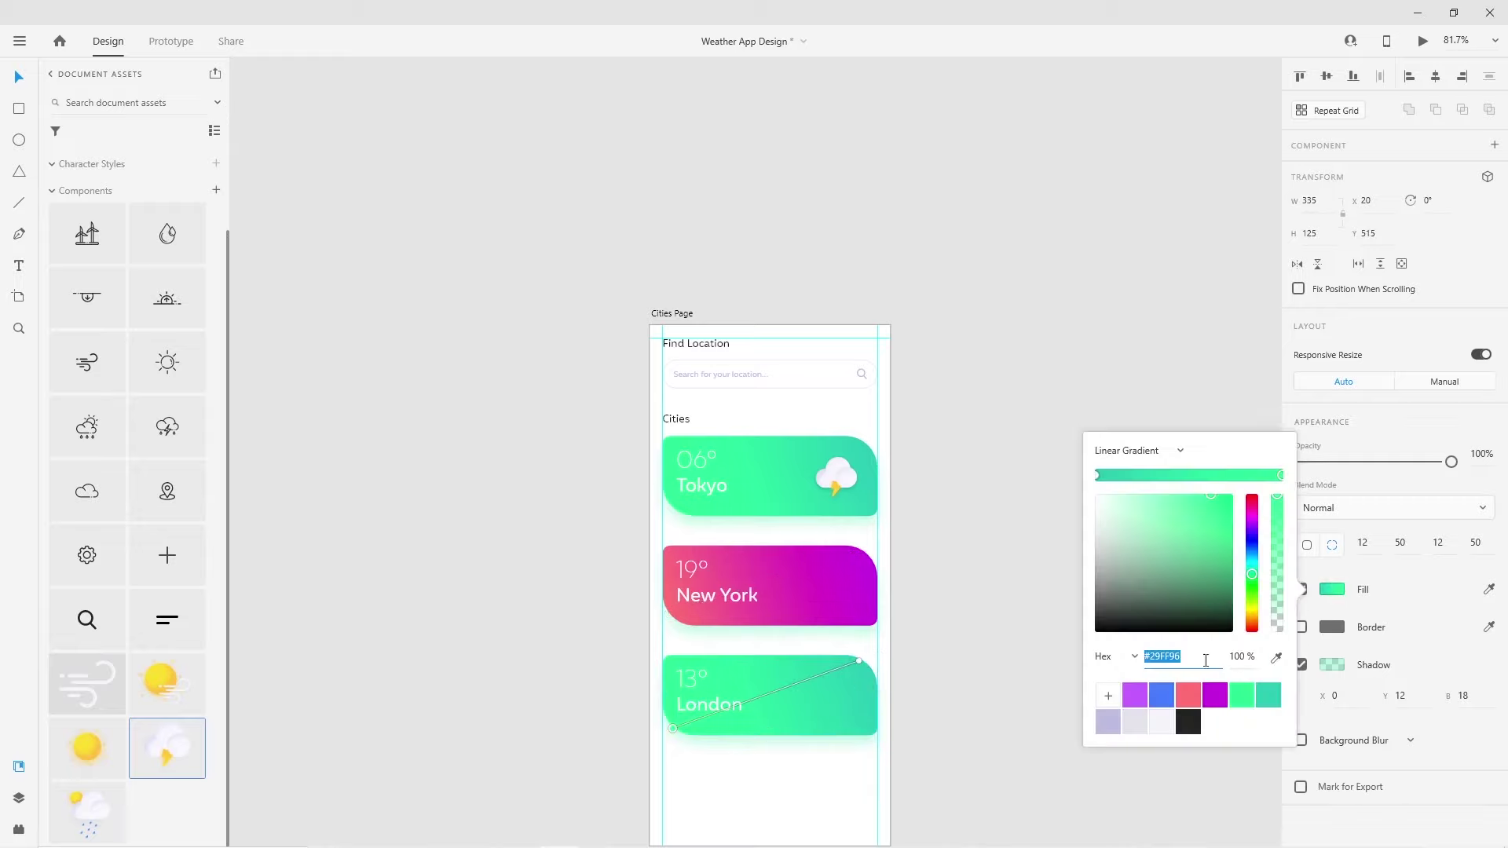
{"action": "left_click", "coordinate": [1097, 475]}
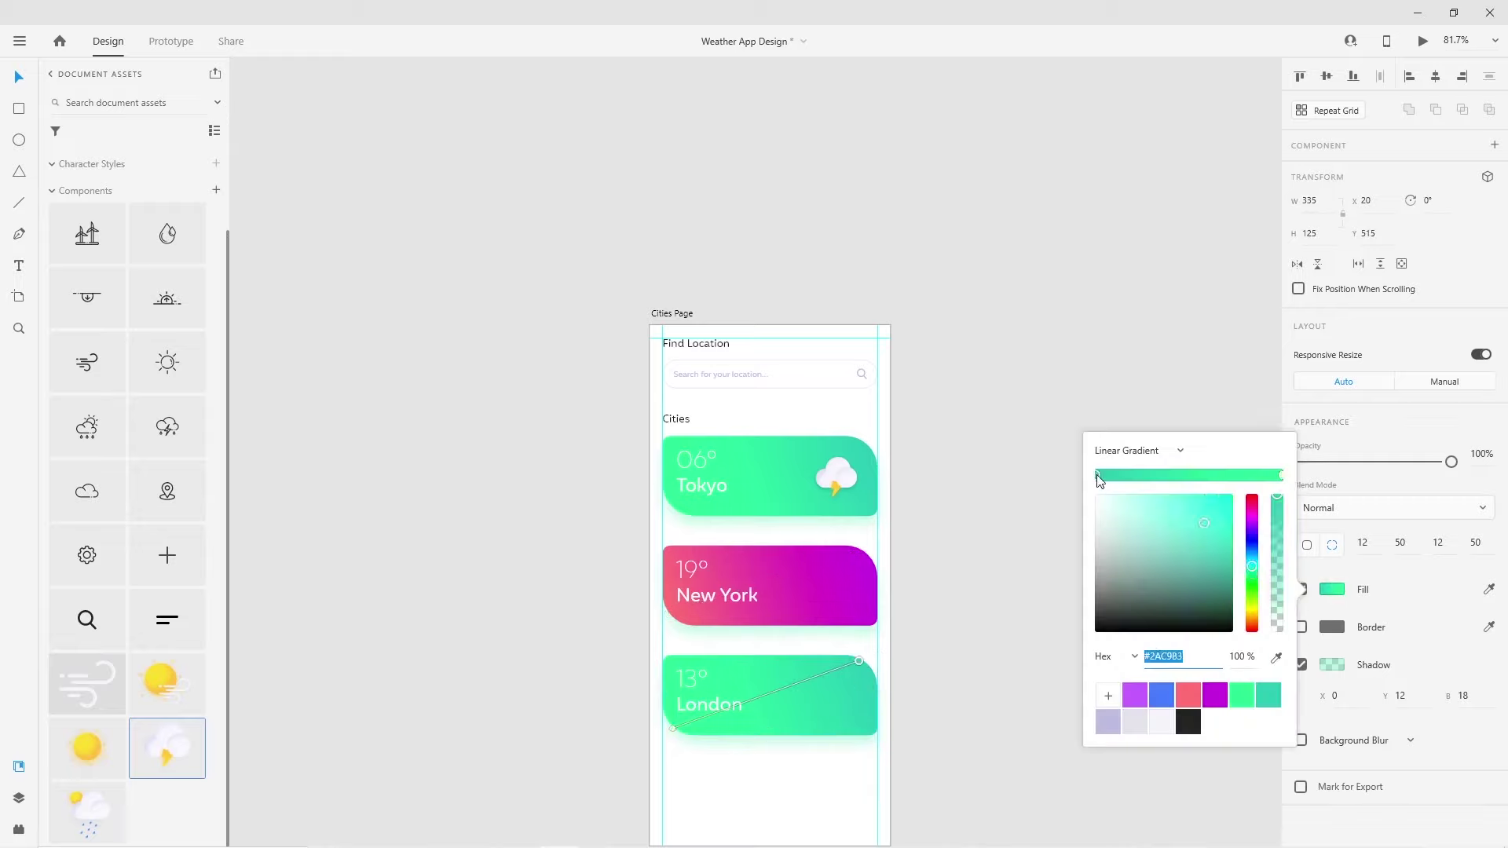
{"action": "left_click", "coordinate": [1159, 696]}
{"action": "left_click", "coordinate": [1282, 475]}
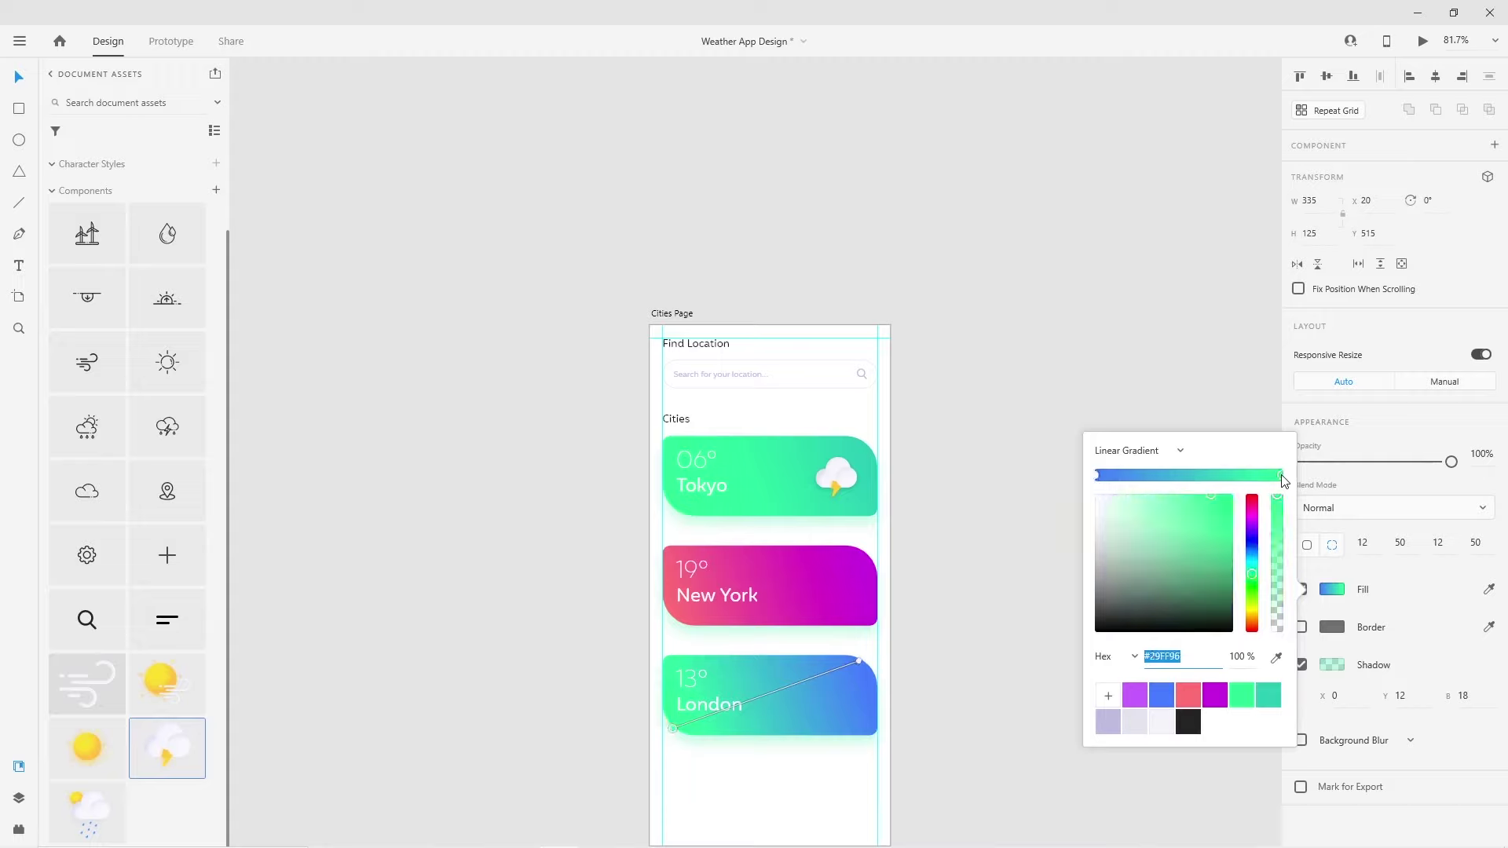
{"action": "left_click", "coordinate": [1134, 696]}
{"action": "left_click", "coordinate": [699, 761]}
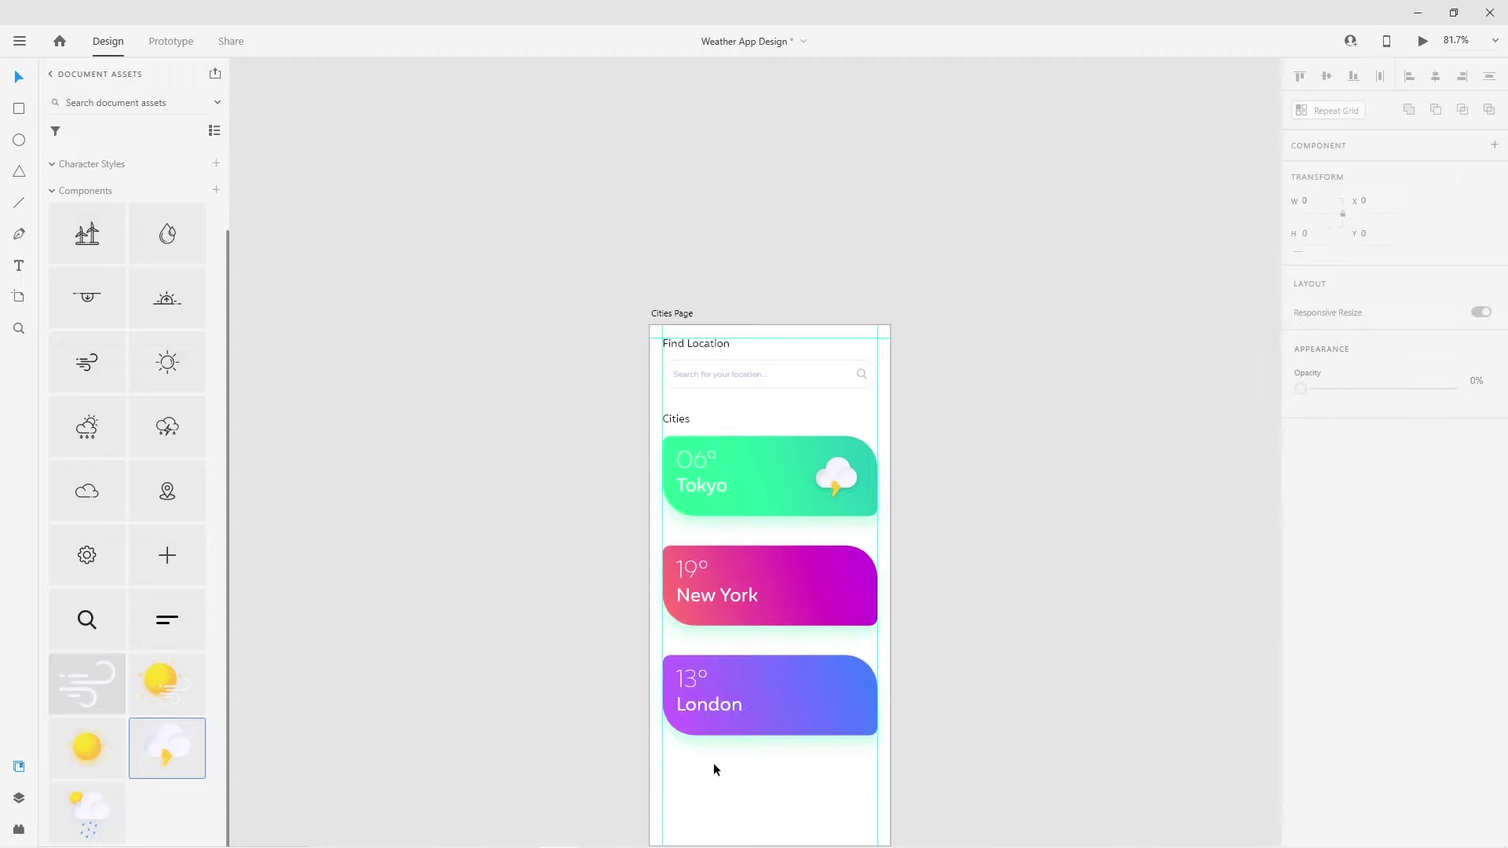
{"action": "mouse_move", "coordinate": [162, 686]}
{"action": "left_mouse_down"}
{"action": "mouse_move", "coordinate": [972, 598]}
{"action": "mouse_move", "coordinate": [1062, 685]}
{"action": "left_mouse_up"}
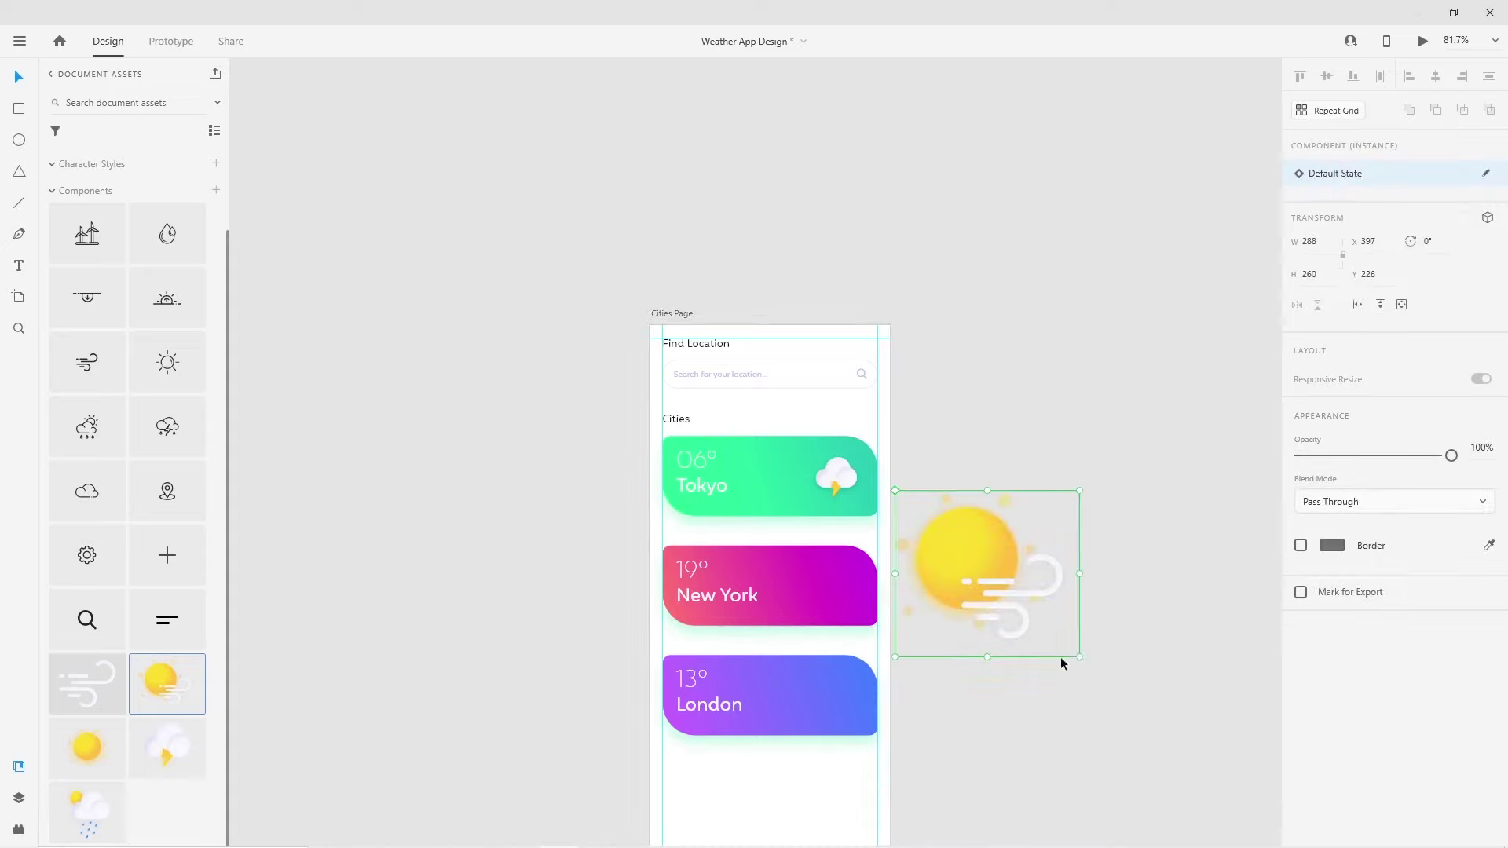
Place a sun-and-wind icon on New York and a cloud-sun-rain icon on London
{"action": "left_click_drag", "start_coordinate": [1055, 633], "coordinate": [962, 560]}
{"action": "mouse_move", "coordinate": [938, 506]}
{"action": "left_mouse_down"}
{"action": "mouse_move", "coordinate": [857, 500]}
{"action": "mouse_move", "coordinate": [881, 516]}
{"action": "mouse_move", "coordinate": [839, 593]}
{"action": "left_mouse_up"}
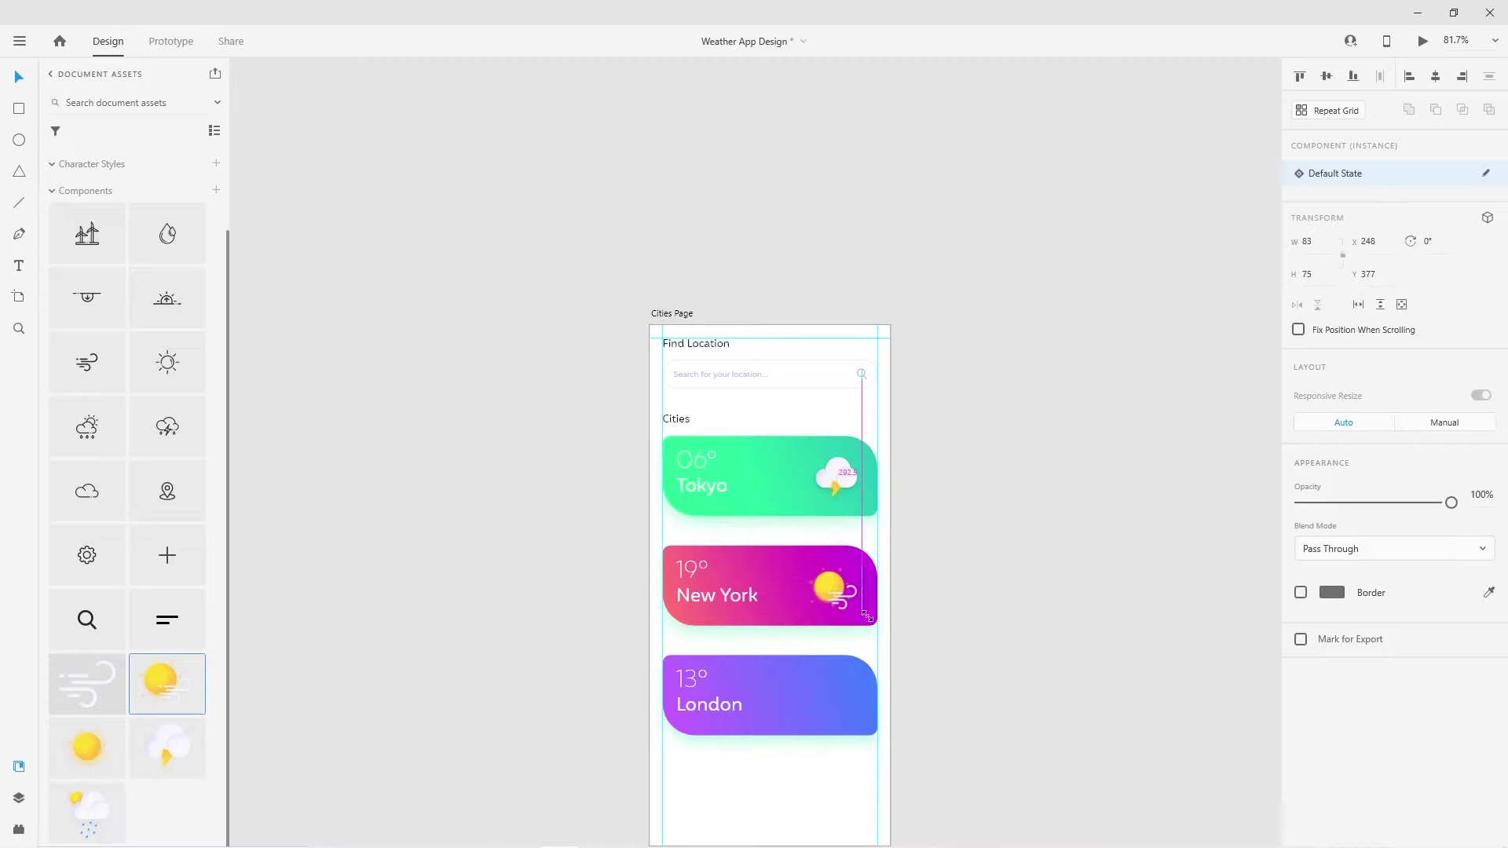
{"action": "mouse_move", "coordinate": [107, 812]}
{"action": "left_mouse_down"}
{"action": "mouse_move", "coordinate": [1162, 782]}
{"action": "mouse_move", "coordinate": [1068, 626]}
{"action": "mouse_move", "coordinate": [880, 442]}
{"action": "left_mouse_up"}
{"action": "scroll", "coordinate": [864, 468], "scroll_direction": "up", "scroll_amount": 5, "text": "ctrl"}
{"action": "mouse_move", "coordinate": [848, 381]}
{"action": "left_mouse_down"}
{"action": "mouse_move", "coordinate": [875, 478]}
{"action": "mouse_move", "coordinate": [839, 757]}
{"action": "mouse_move", "coordinate": [835, 695]}
{"action": "left_mouse_up"}
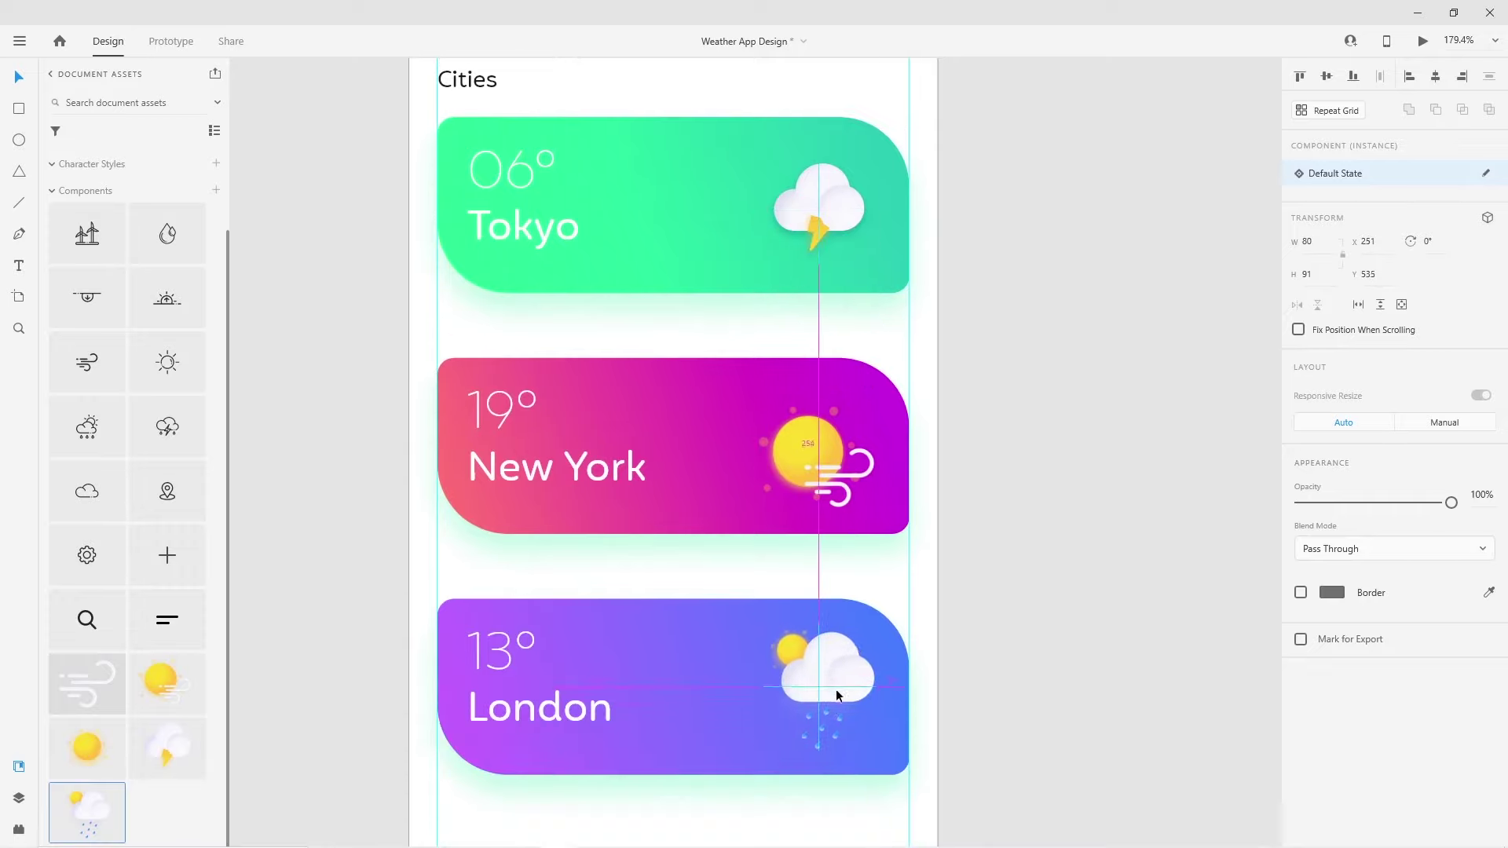
Turn on a shadow for the London rain cloud and duplicate the London card below
{"action": "double_click", "coordinate": [845, 690]}
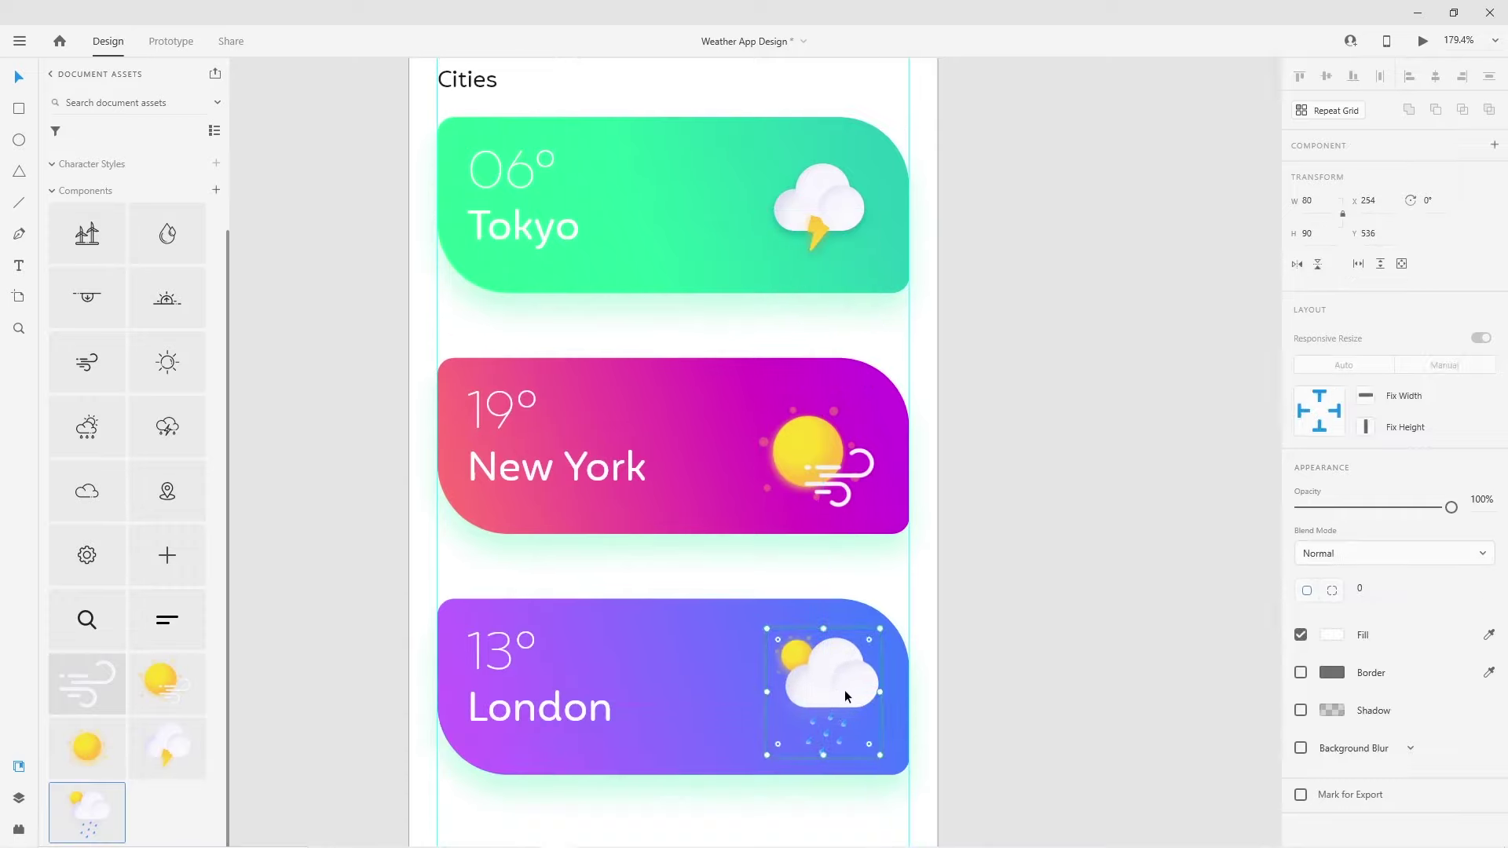
{"action": "left_click", "coordinate": [1301, 710]}
{"action": "left_click", "coordinate": [790, 462]}
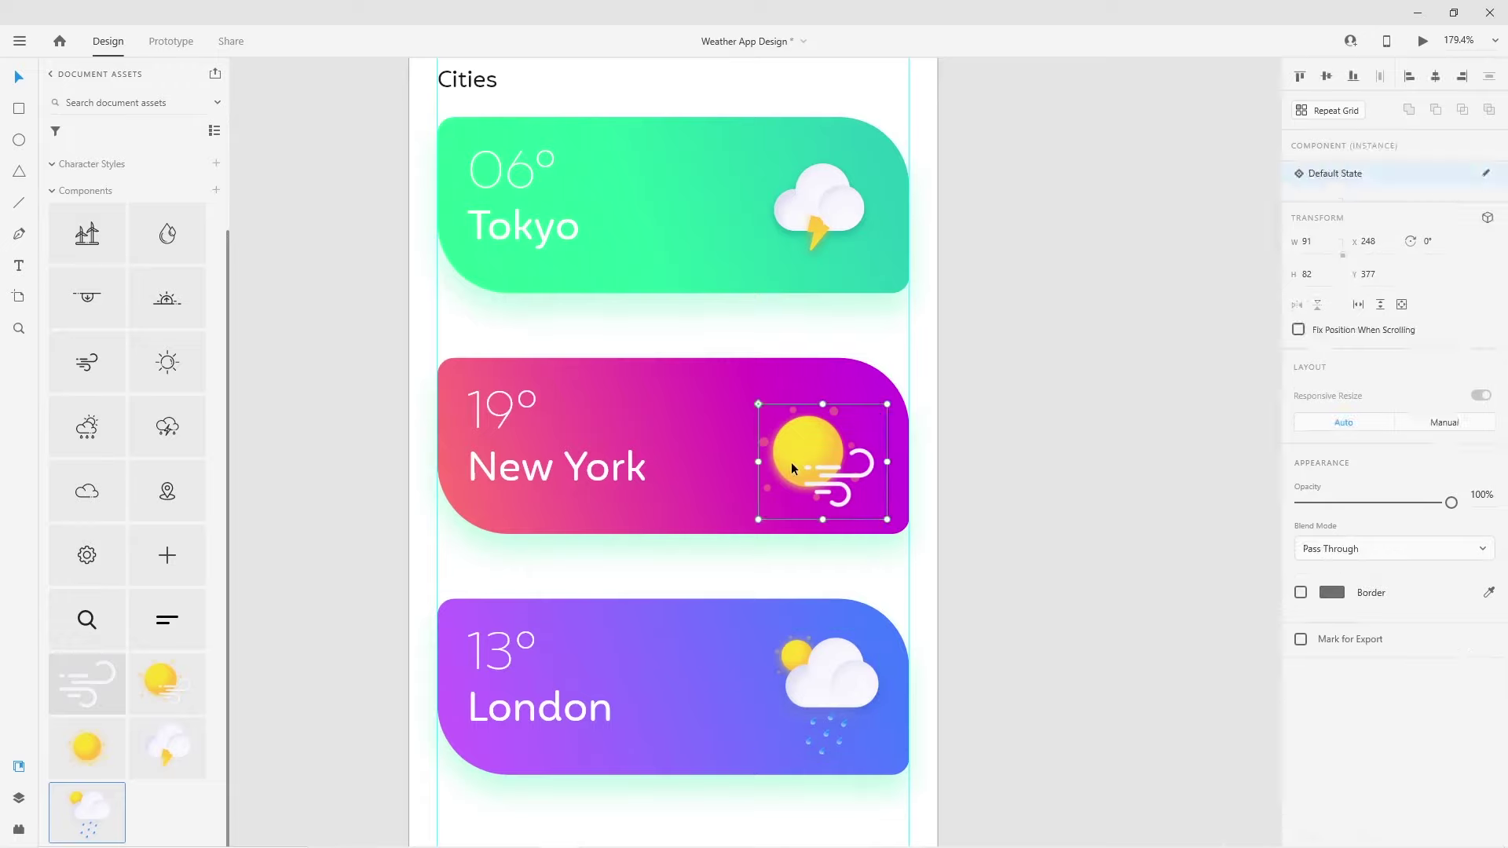
{"action": "left_click", "coordinate": [982, 633]}
{"action": "scroll", "coordinate": [738, 630], "scroll_direction": "down", "scroll_amount": 5}
{"action": "scroll", "coordinate": [738, 629], "scroll_direction": "down", "scroll_amount": 2}
{"action": "mouse_move", "coordinate": [724, 627]}
{"action": "left_mouse_down"}
{"action": "mouse_move", "coordinate": [728, 742]}
{"action": "mouse_move", "coordinate": [708, 753]}
{"action": "left_mouse_up"}
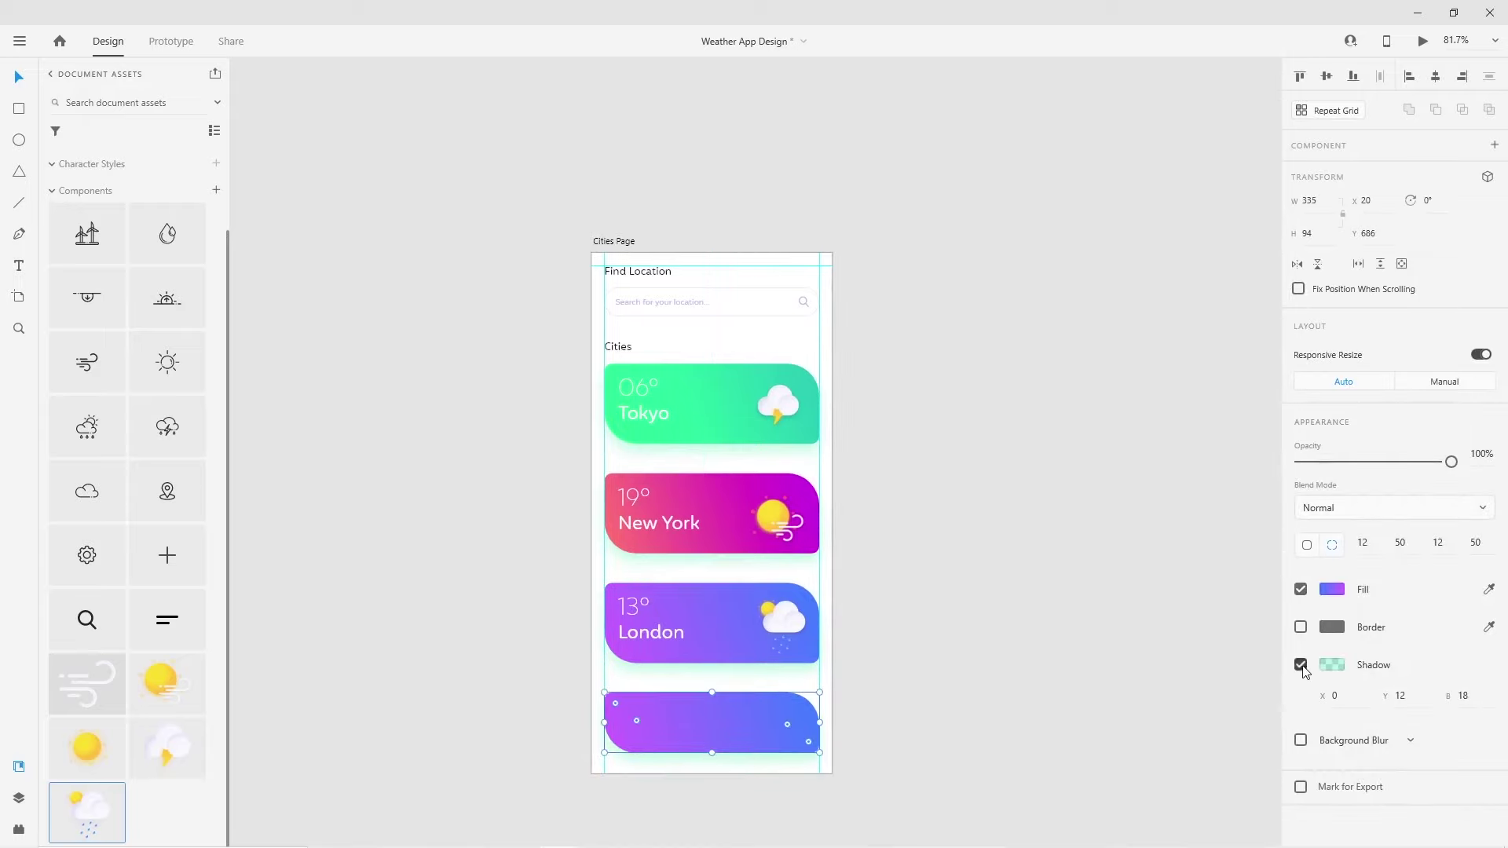
Strip the bottom card's fill and shadow, leaving a light lavender #E4E4EE border
{"action": "left_click", "coordinate": [1300, 665]}
{"action": "left_click", "coordinate": [1300, 589]}
{"action": "left_click", "coordinate": [1301, 626]}
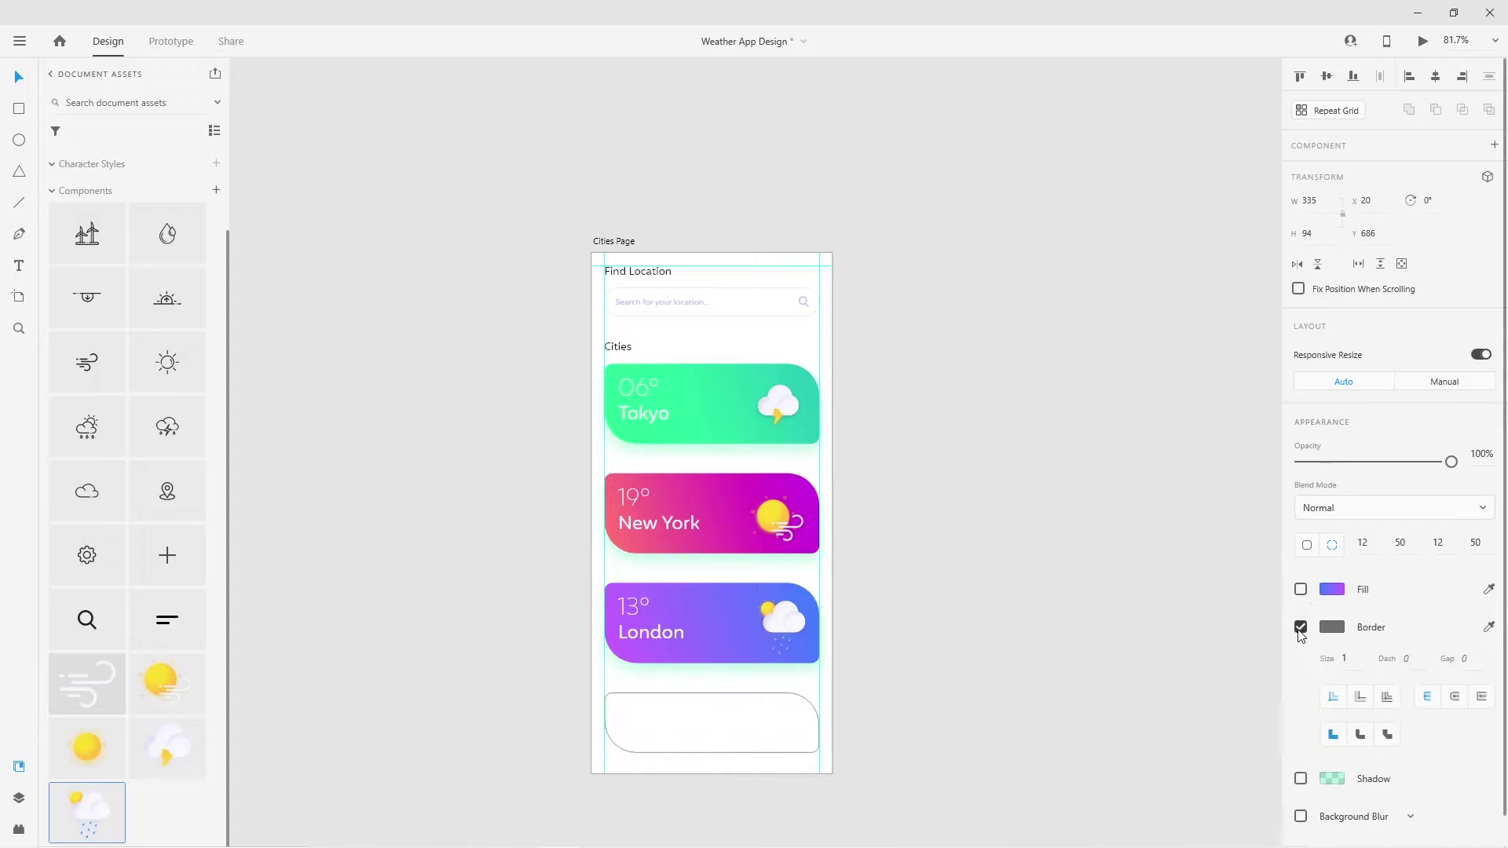
{"action": "left_click", "coordinate": [1332, 626]}
{"action": "left_click", "coordinate": [1128, 734]}
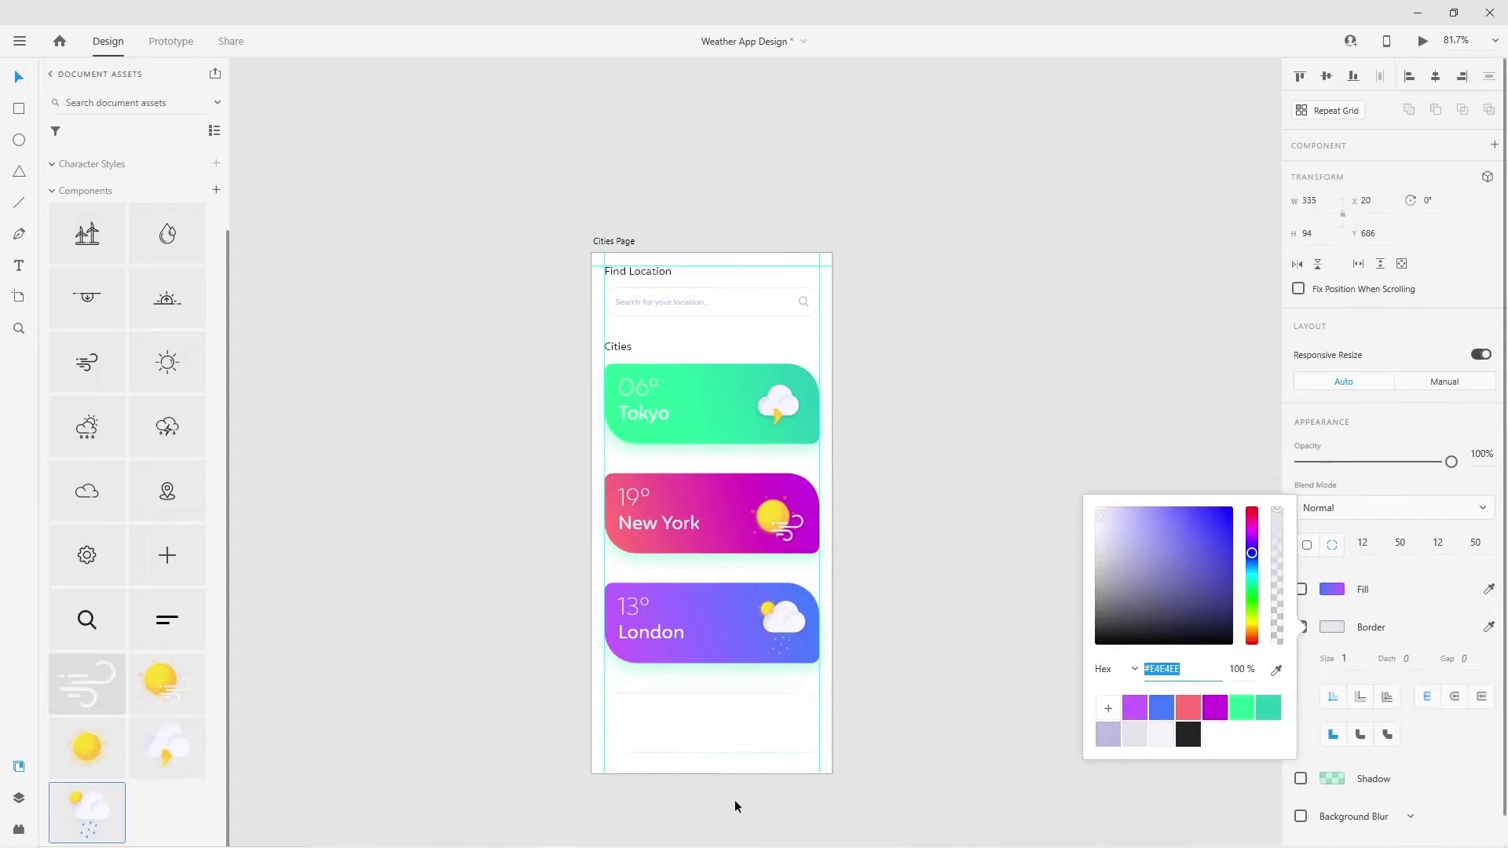
{"action": "left_click", "coordinate": [741, 807]}
{"action": "scroll", "coordinate": [724, 777], "scroll_direction": "up", "scroll_amount": 3}
{"action": "scroll", "coordinate": [733, 762], "scroll_direction": "up", "scroll_amount": 3}
{"action": "left_click", "coordinate": [741, 725]}
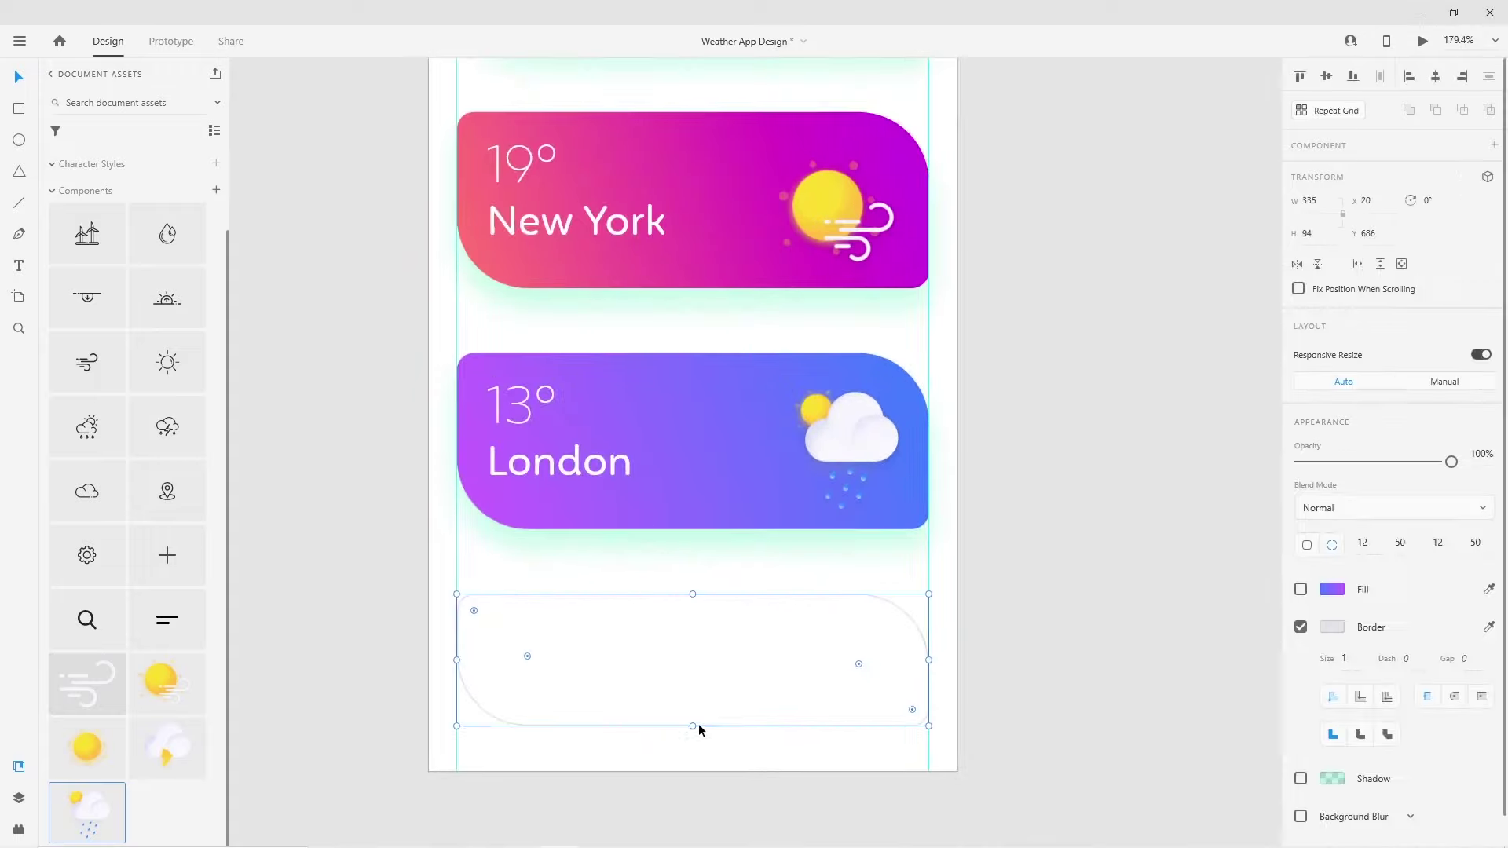
{"action": "left_click", "coordinate": [699, 762]}
{"action": "scroll", "coordinate": [699, 762], "scroll_direction": "down", "scroll_amount": 2}
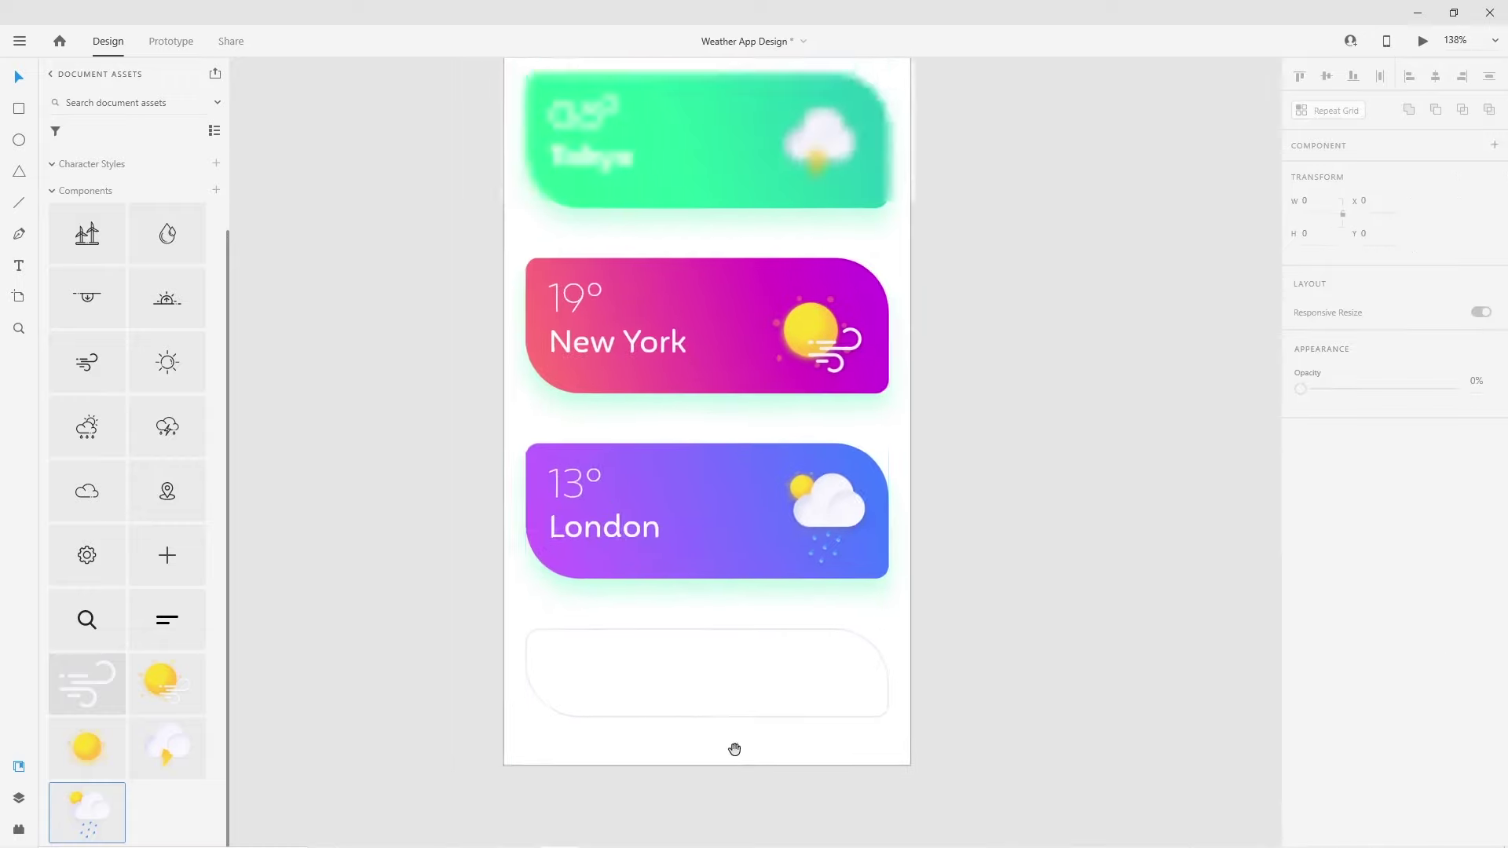
{"action": "left_click", "coordinate": [18, 140]}
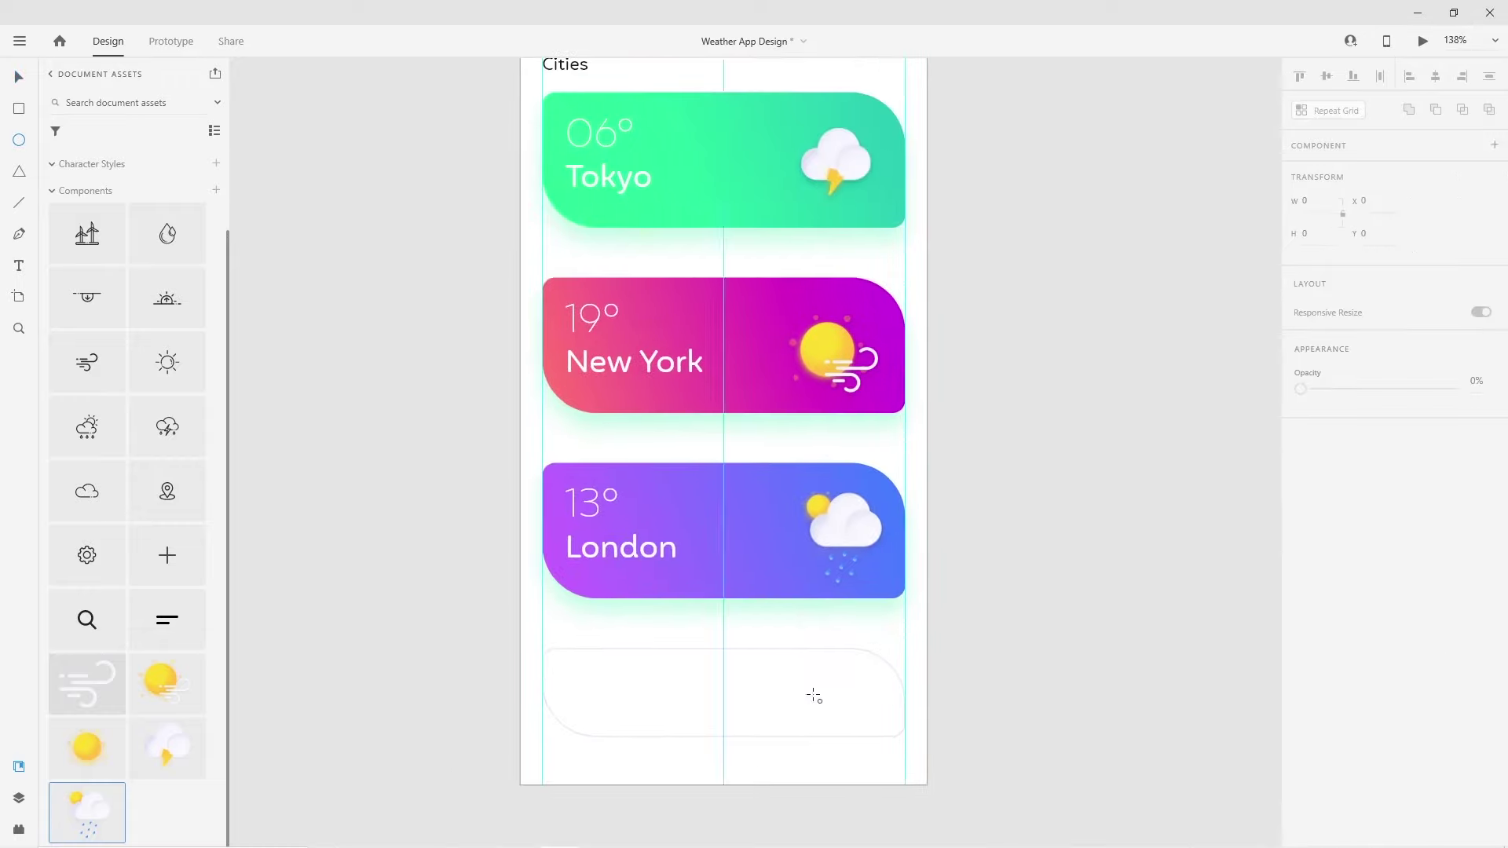
Draw a small borderless circle with a light lavender fill inside the bottom card
{"action": "left_click_drag", "start_coordinate": [652, 670], "coordinate": [691, 711]}
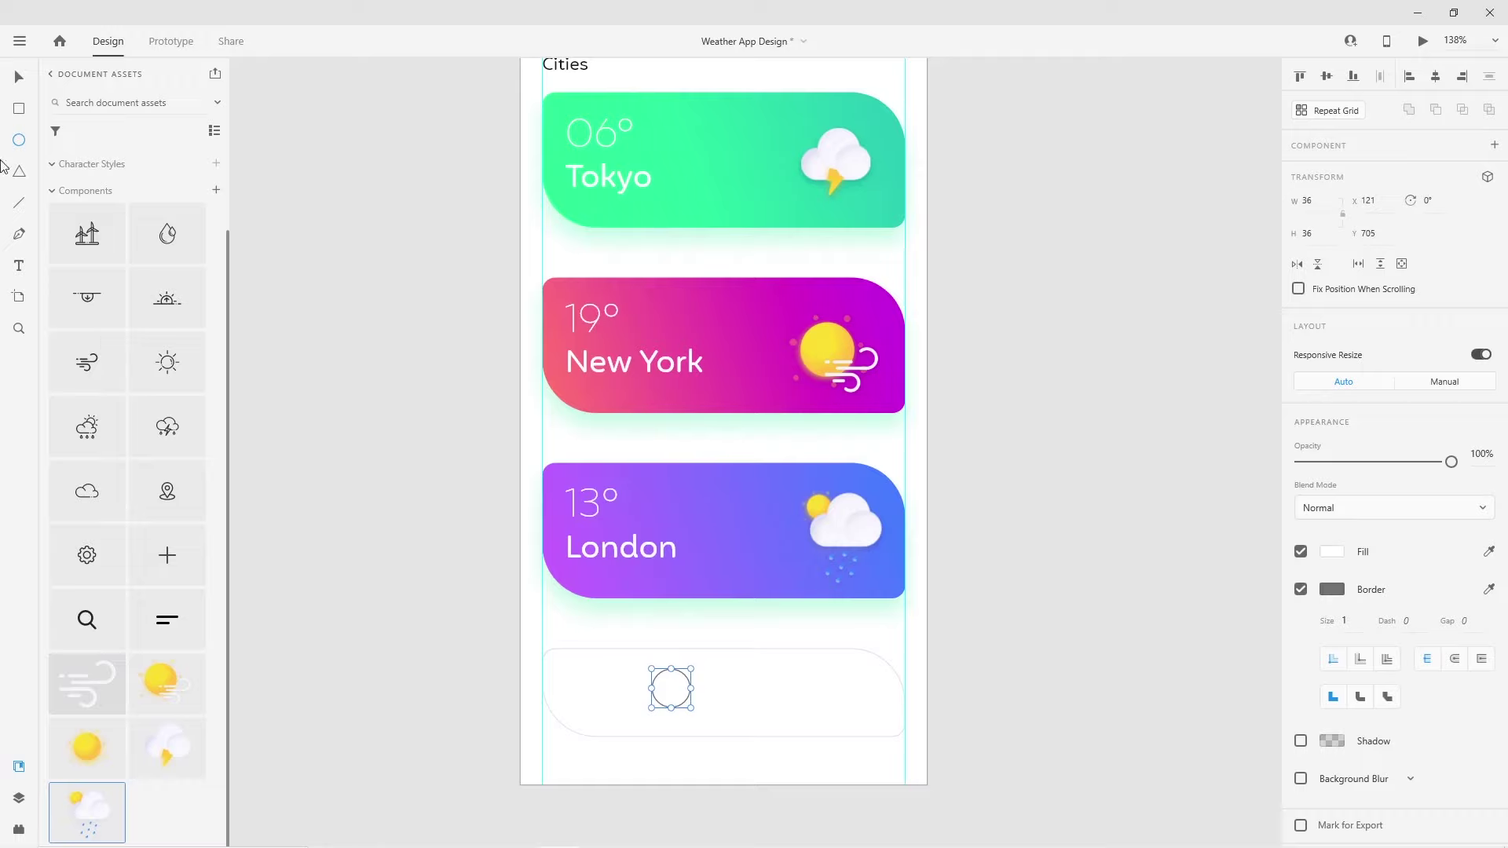
{"action": "left_click", "coordinate": [1301, 589]}
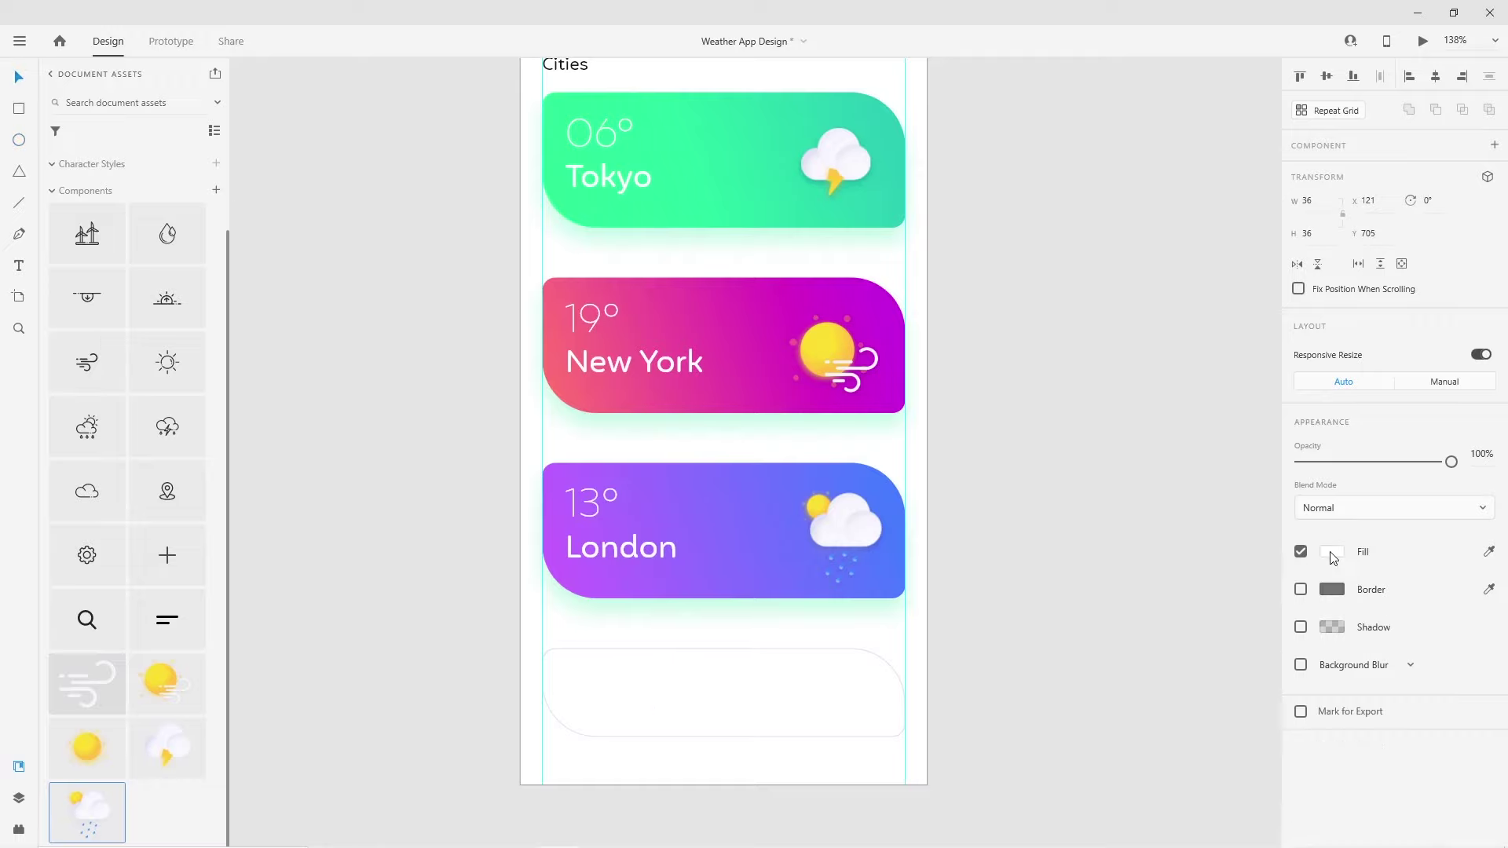
{"action": "left_click", "coordinate": [1332, 552]}
{"action": "left_click", "coordinate": [1161, 672]}
{"action": "left_click", "coordinate": [710, 798]}
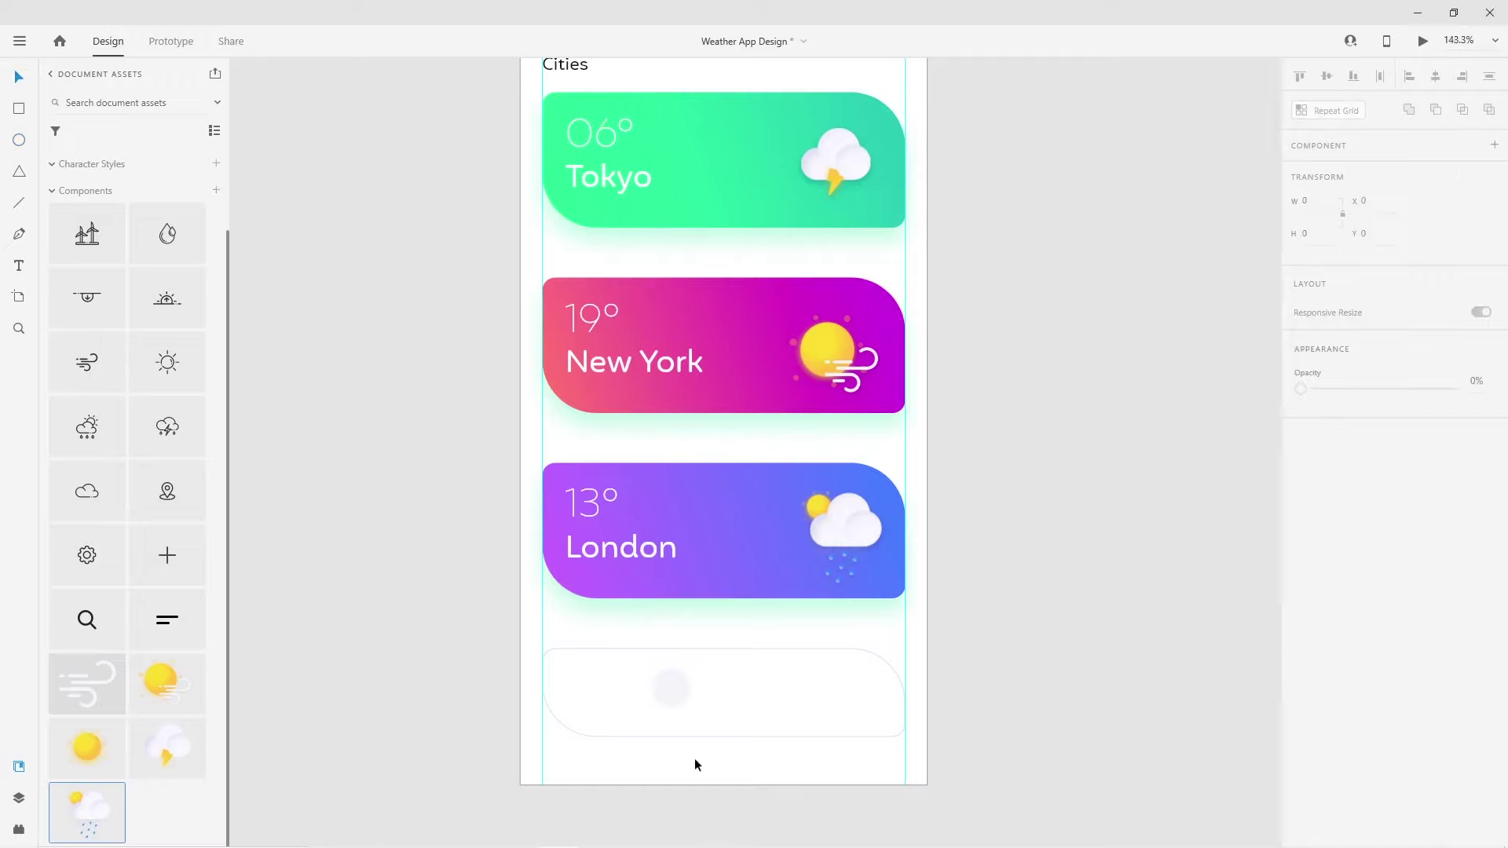
Place the plus icon on the lavender circle and select them with the card
{"action": "scroll", "coordinate": [694, 757], "scroll_direction": "up", "scroll_amount": 3}
{"action": "left_click", "coordinate": [659, 632]}
{"action": "double_click", "coordinate": [661, 635]}
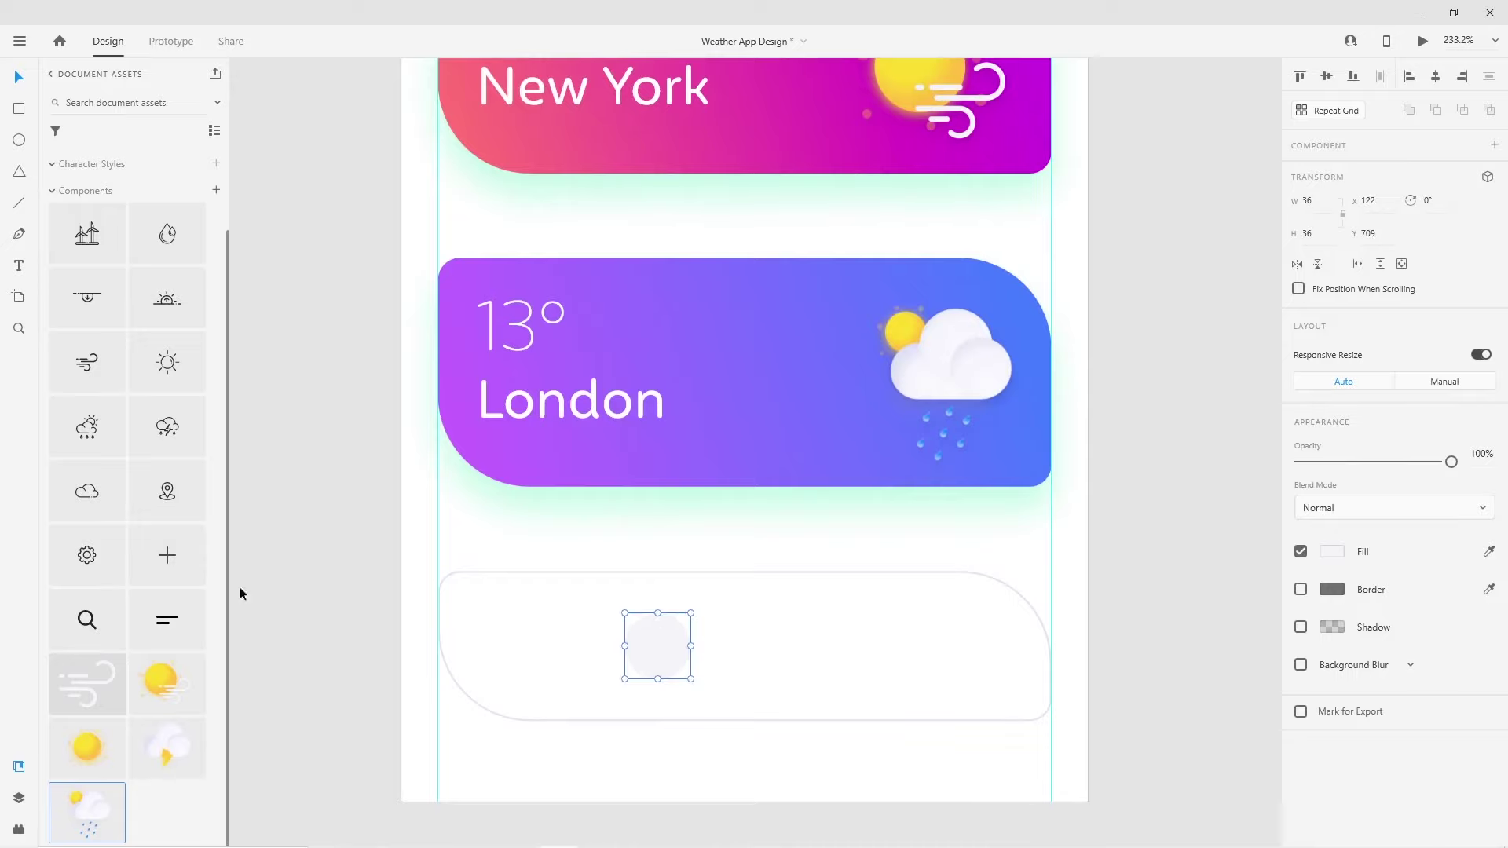
{"action": "mouse_move", "coordinate": [226, 569]}
{"action": "left_mouse_down"}
{"action": "mouse_move", "coordinate": [592, 790]}
{"action": "mouse_move", "coordinate": [579, 794]}
{"action": "mouse_move", "coordinate": [610, 698]}
{"action": "mouse_move", "coordinate": [657, 647]}
{"action": "left_mouse_up"}
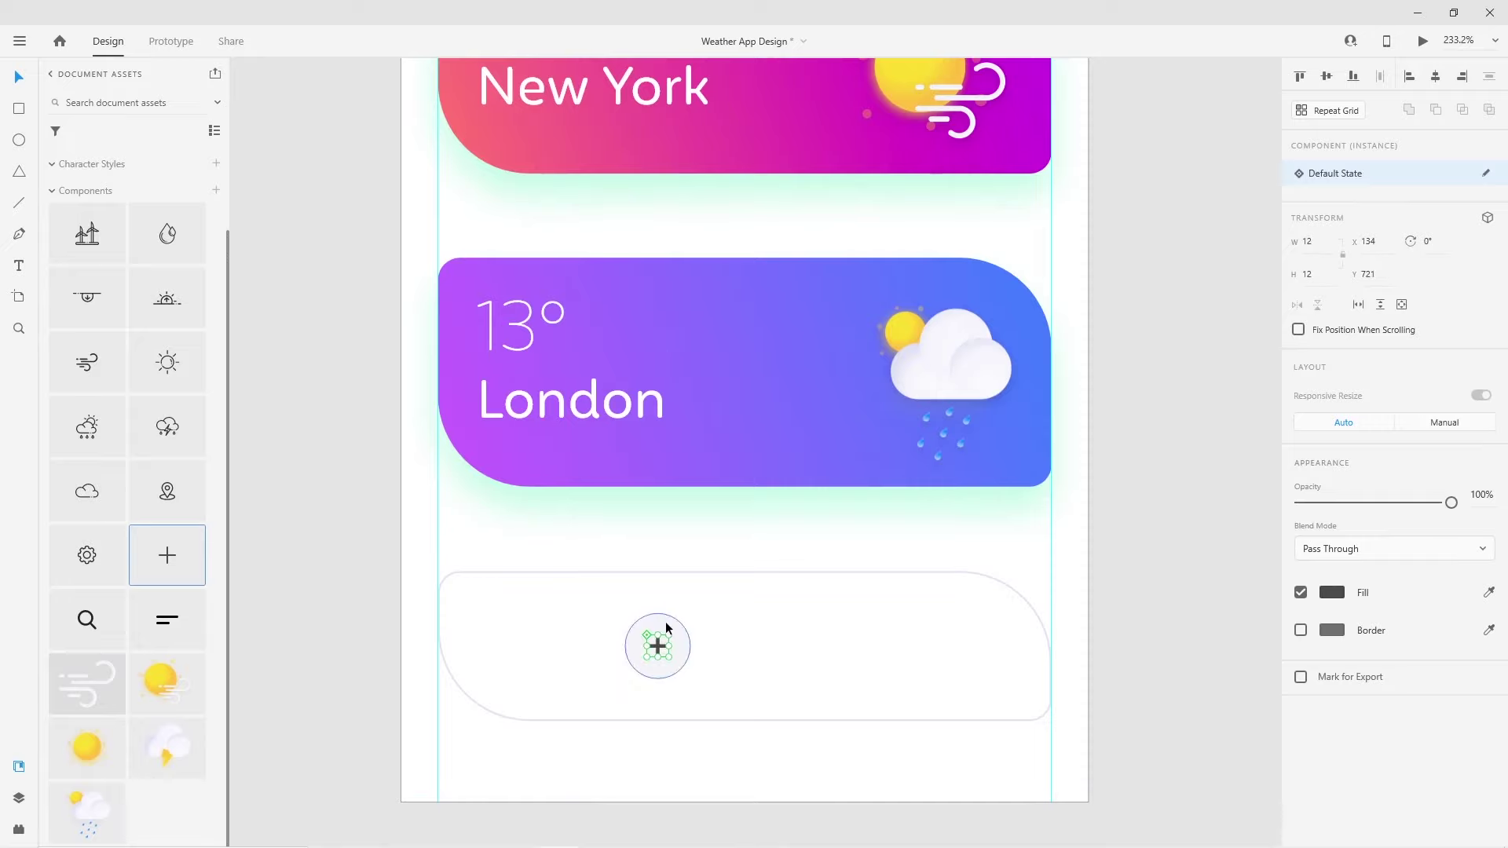
{"action": "left_click", "coordinate": [666, 626], "text": "shift"}
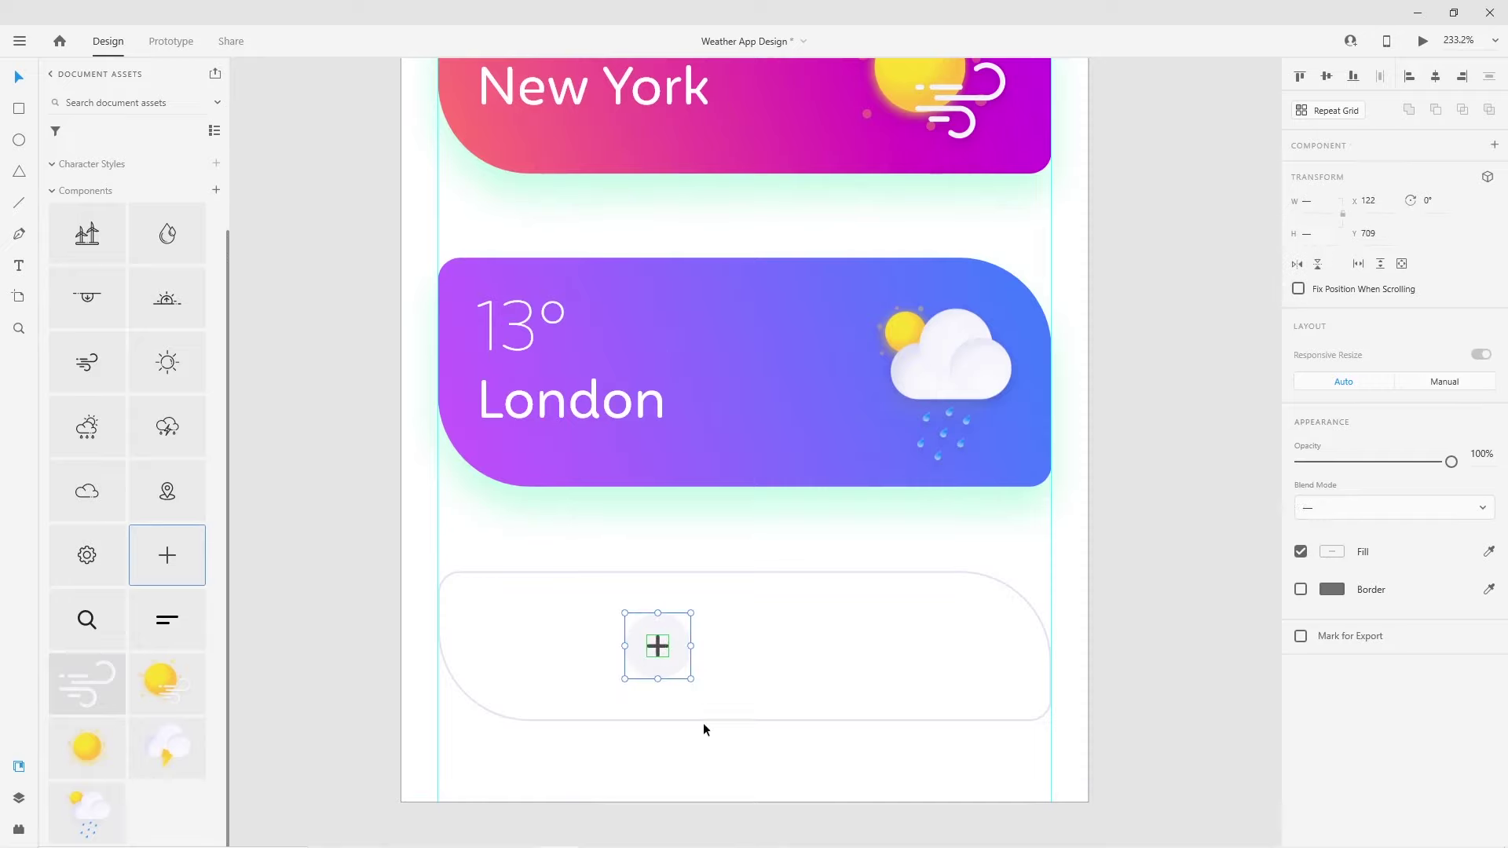
{"action": "key", "text": "Escape"}
{"action": "left_click", "coordinate": [660, 643]}
{"action": "left_click", "coordinate": [690, 574], "text": "shift"}
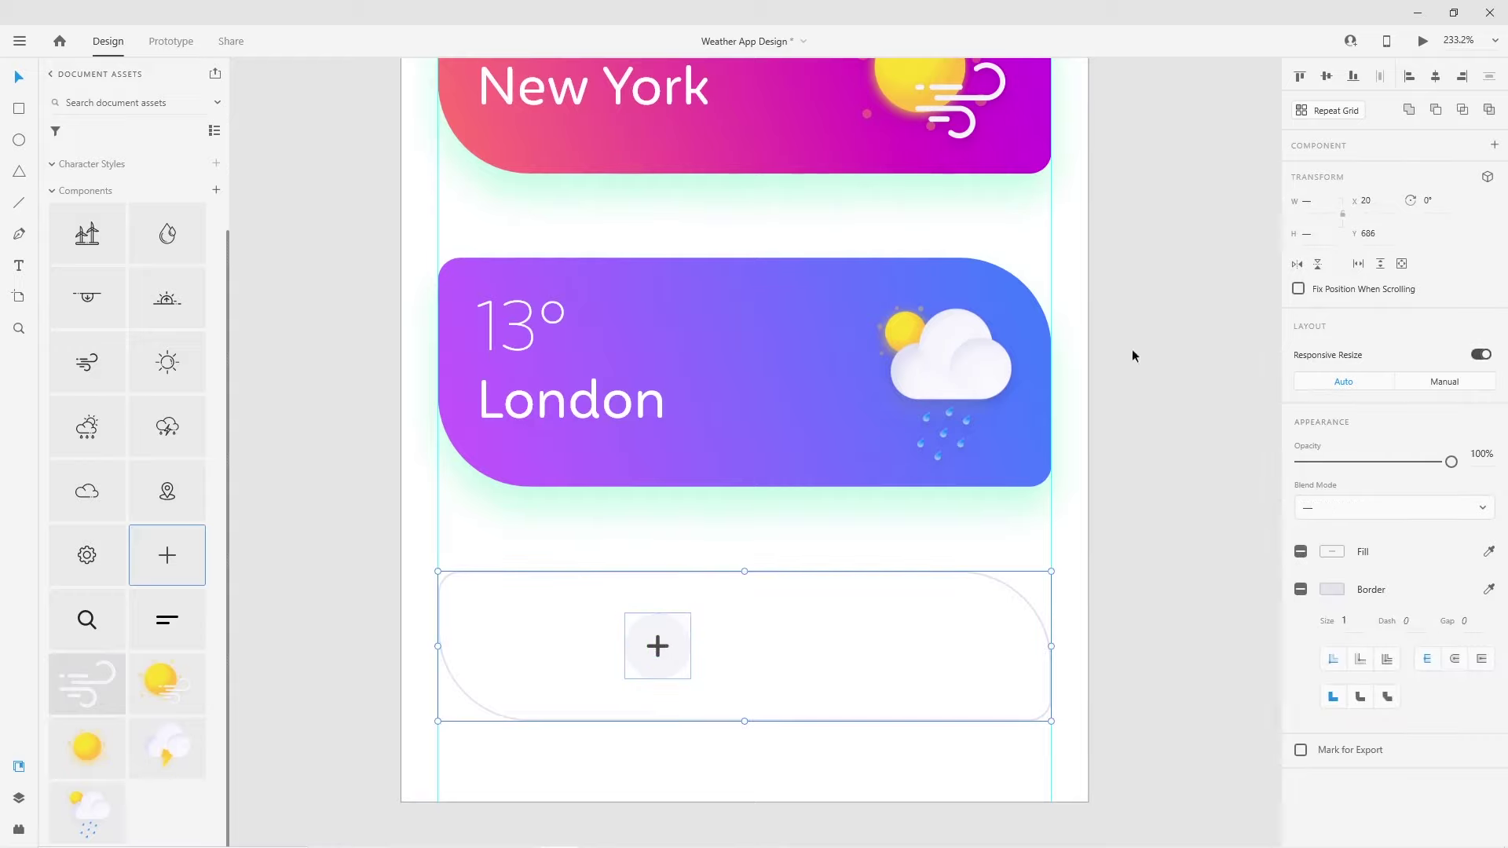
{"action": "scroll", "coordinate": [741, 667], "scroll_direction": "down", "scroll_amount": 5}
{"action": "left_click_drag", "start_coordinate": [649, 335], "coordinate": [755, 716]}
Change the copied heading to 'Add City' at size 12 beside the plus circle
{"action": "scroll", "coordinate": [755, 717], "scroll_direction": "up", "scroll_amount": 5}
{"action": "double_click", "coordinate": [730, 711]}
{"action": "type", "text": "Add"}
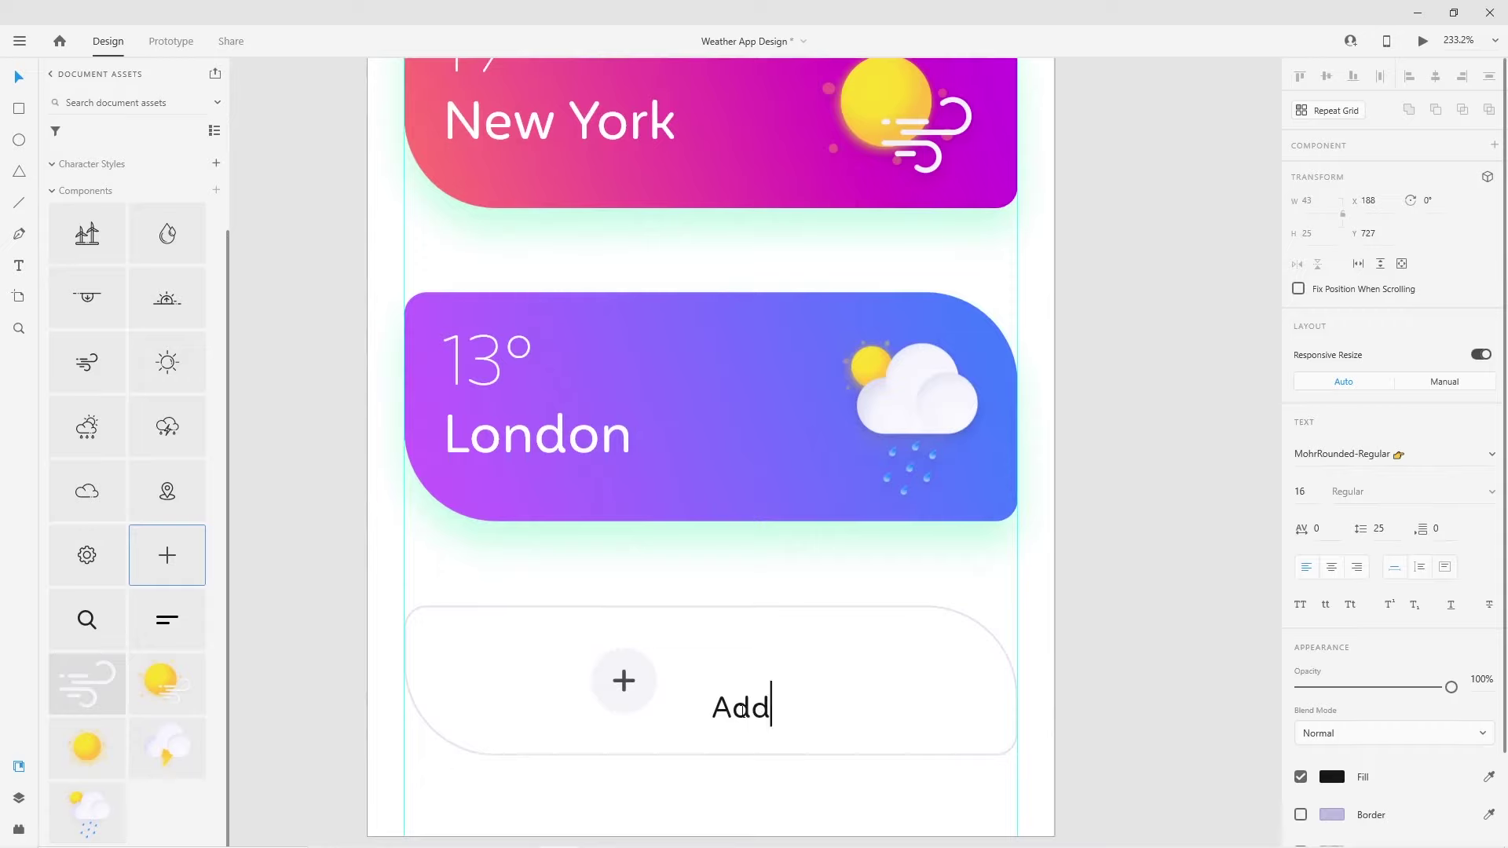
{"action": "type", "text": " City"}
{"action": "key", "text": "Escape"}
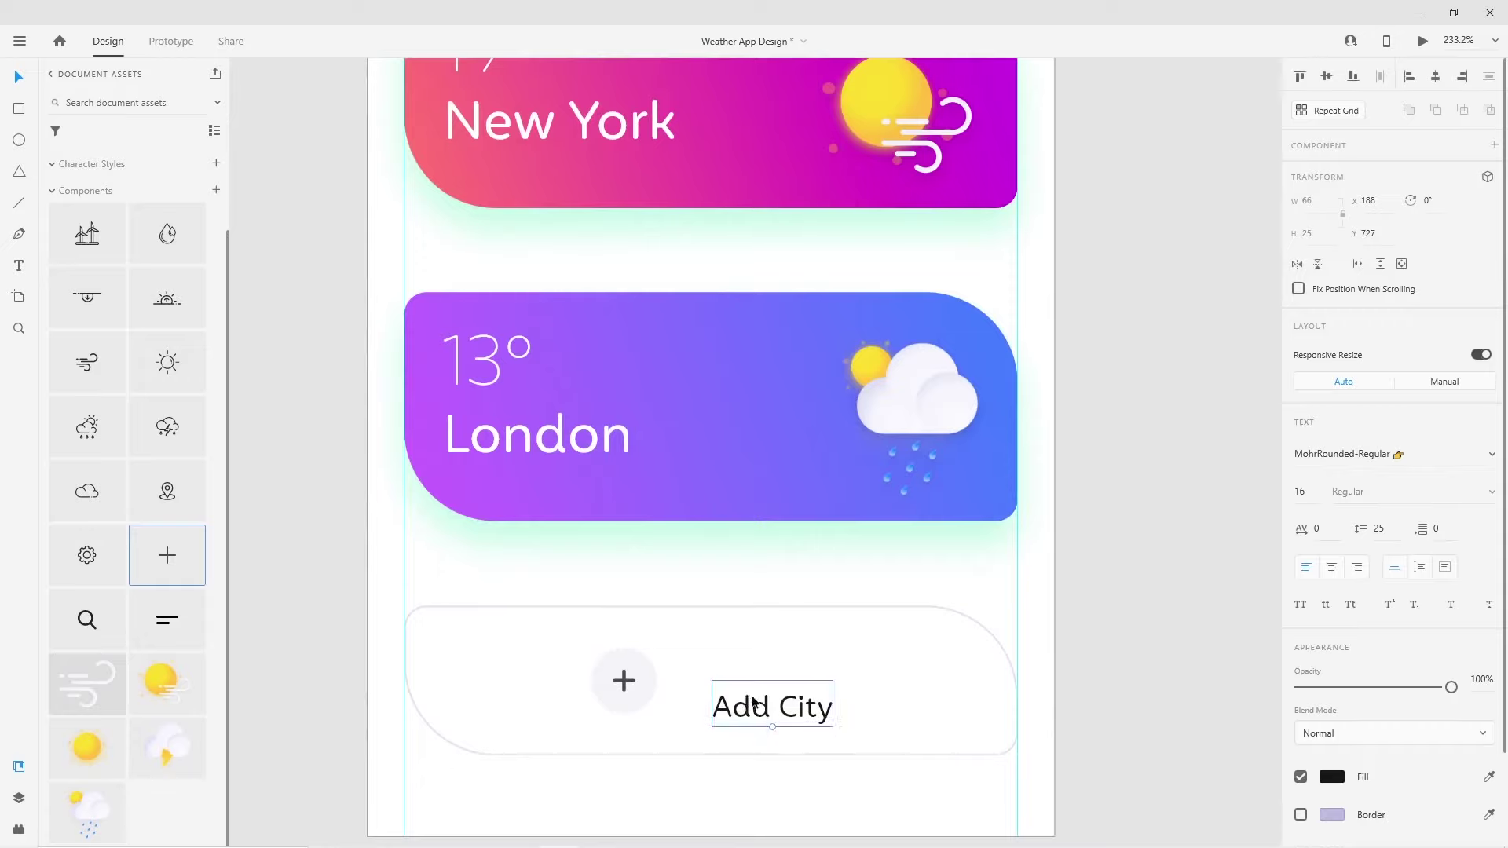
{"action": "left_click_drag", "start_coordinate": [771, 714], "coordinate": [746, 693]}
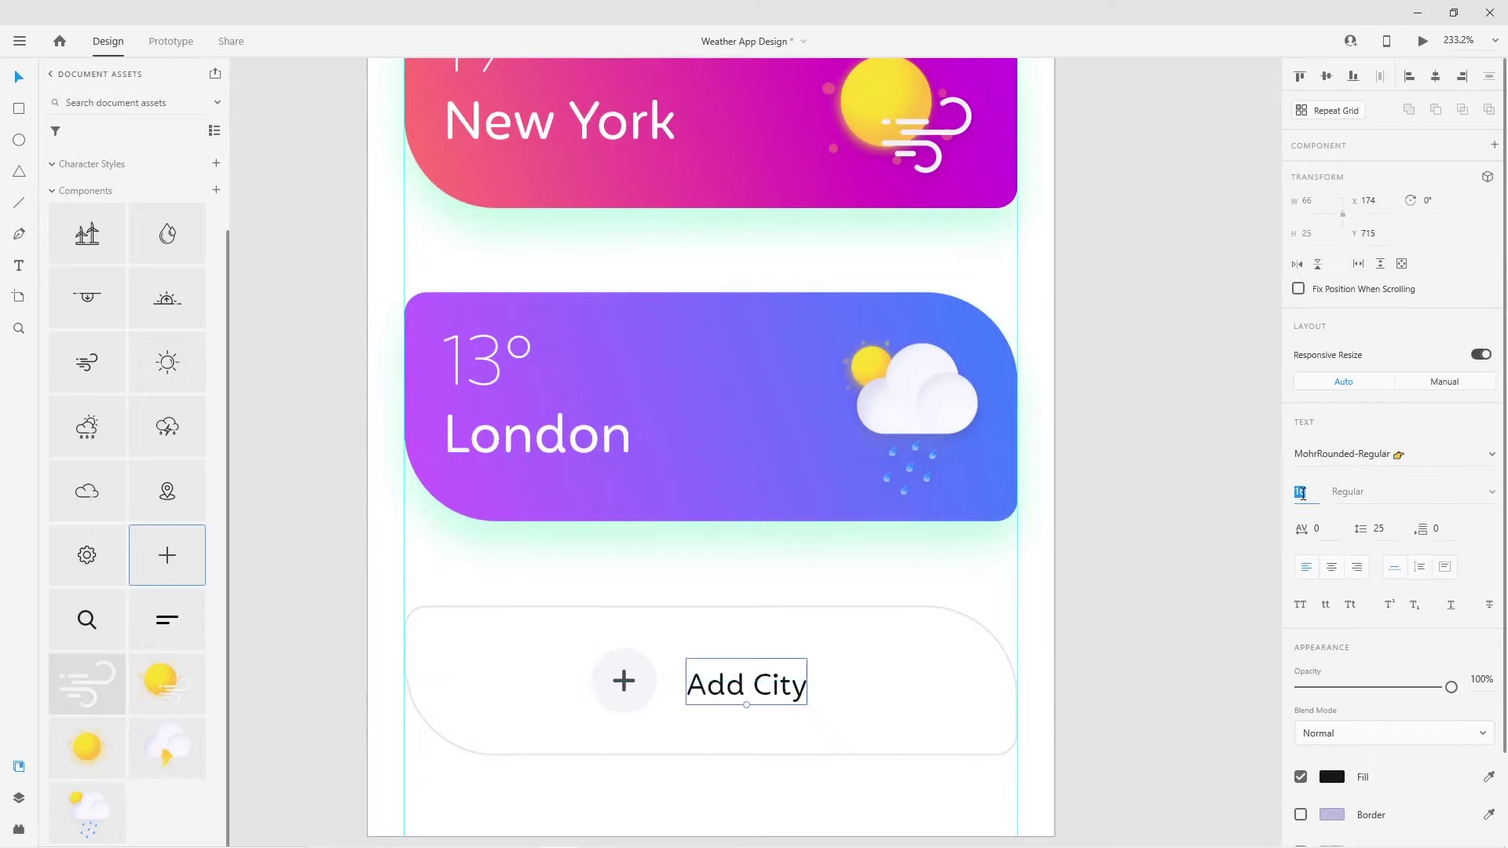
{"action": "key", "text": "Return"}
{"action": "left_click_drag", "start_coordinate": [761, 703], "coordinate": [757, 683]}
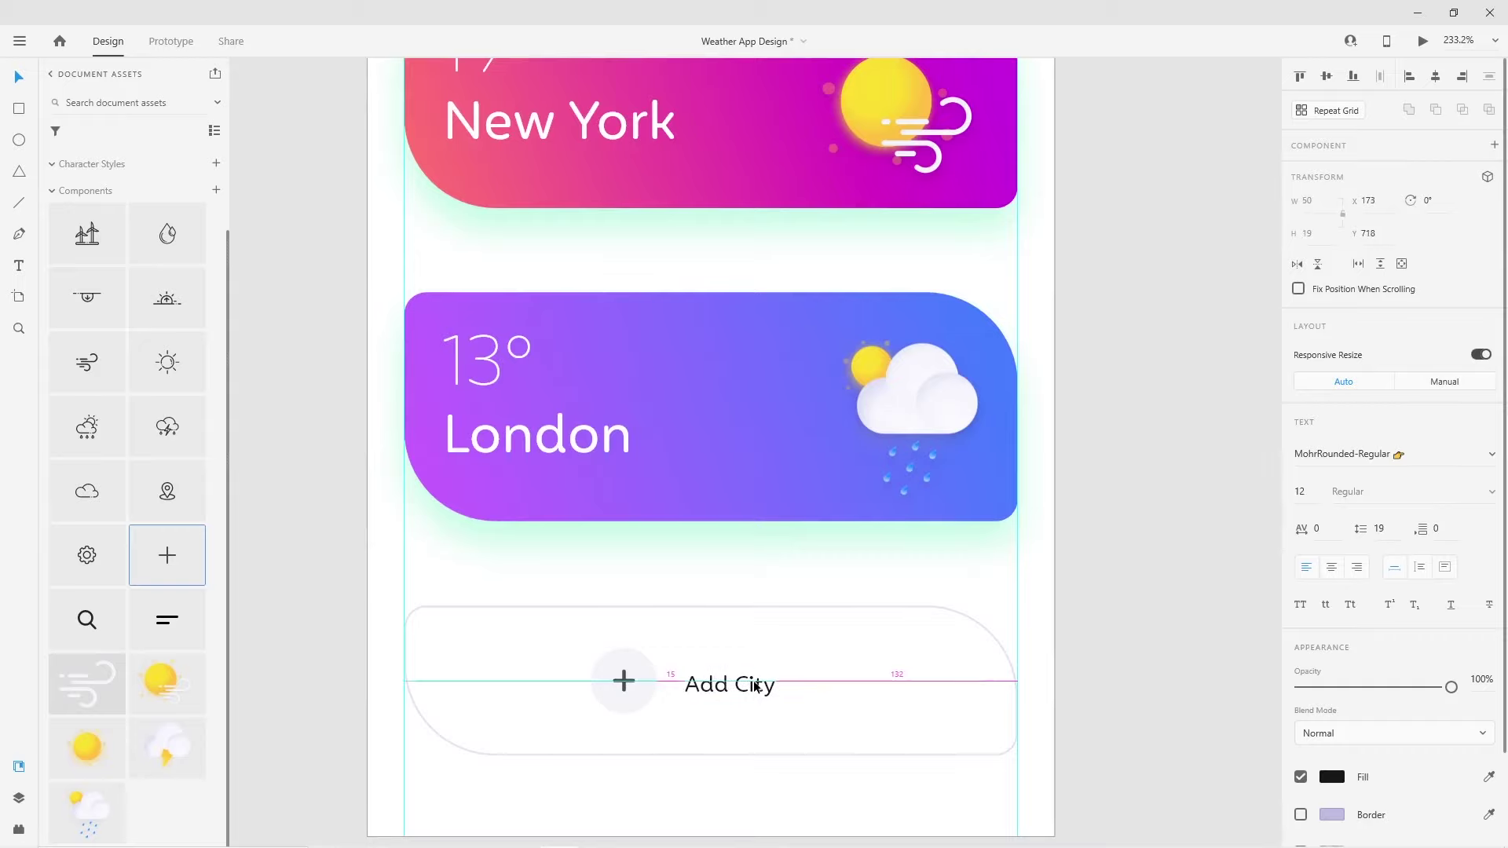
Resize the plus circle from 36 to 30
{"action": "left_click", "coordinate": [652, 710]}
{"action": "left_click_drag", "start_coordinate": [657, 712], "coordinate": [657, 710]}
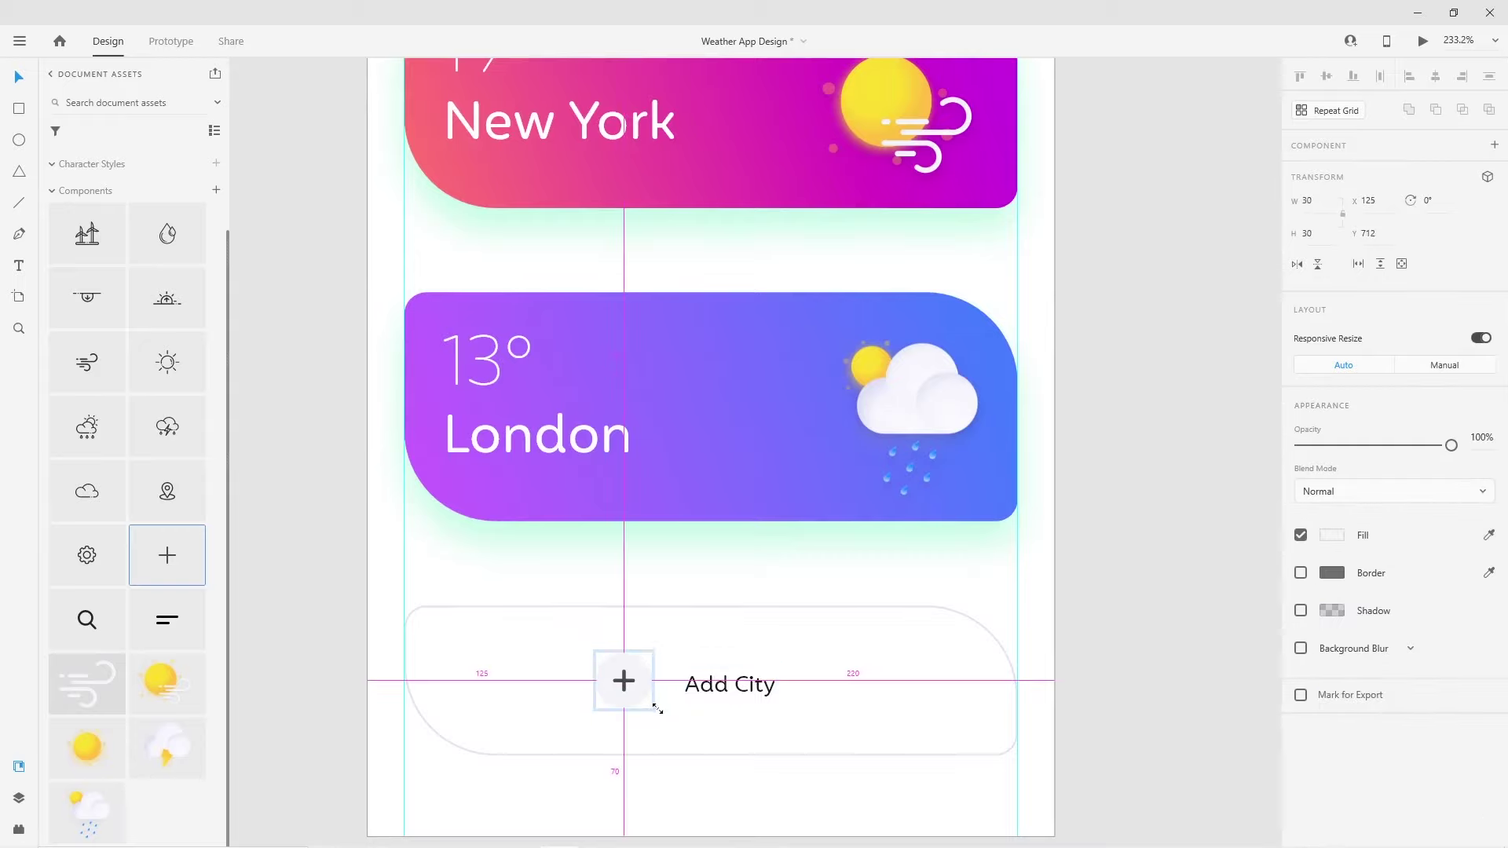
{"action": "scroll", "coordinate": [691, 750], "scroll_direction": "down", "scroll_amount": 2, "text": "ctrl"}
{"action": "scroll", "coordinate": [702, 723], "scroll_direction": "down", "scroll_amount": 2, "text": "ctrl"}
Group the plus circle with the Add City label and centre it horizontally in the card
{"action": "left_click", "coordinate": [702, 717]}
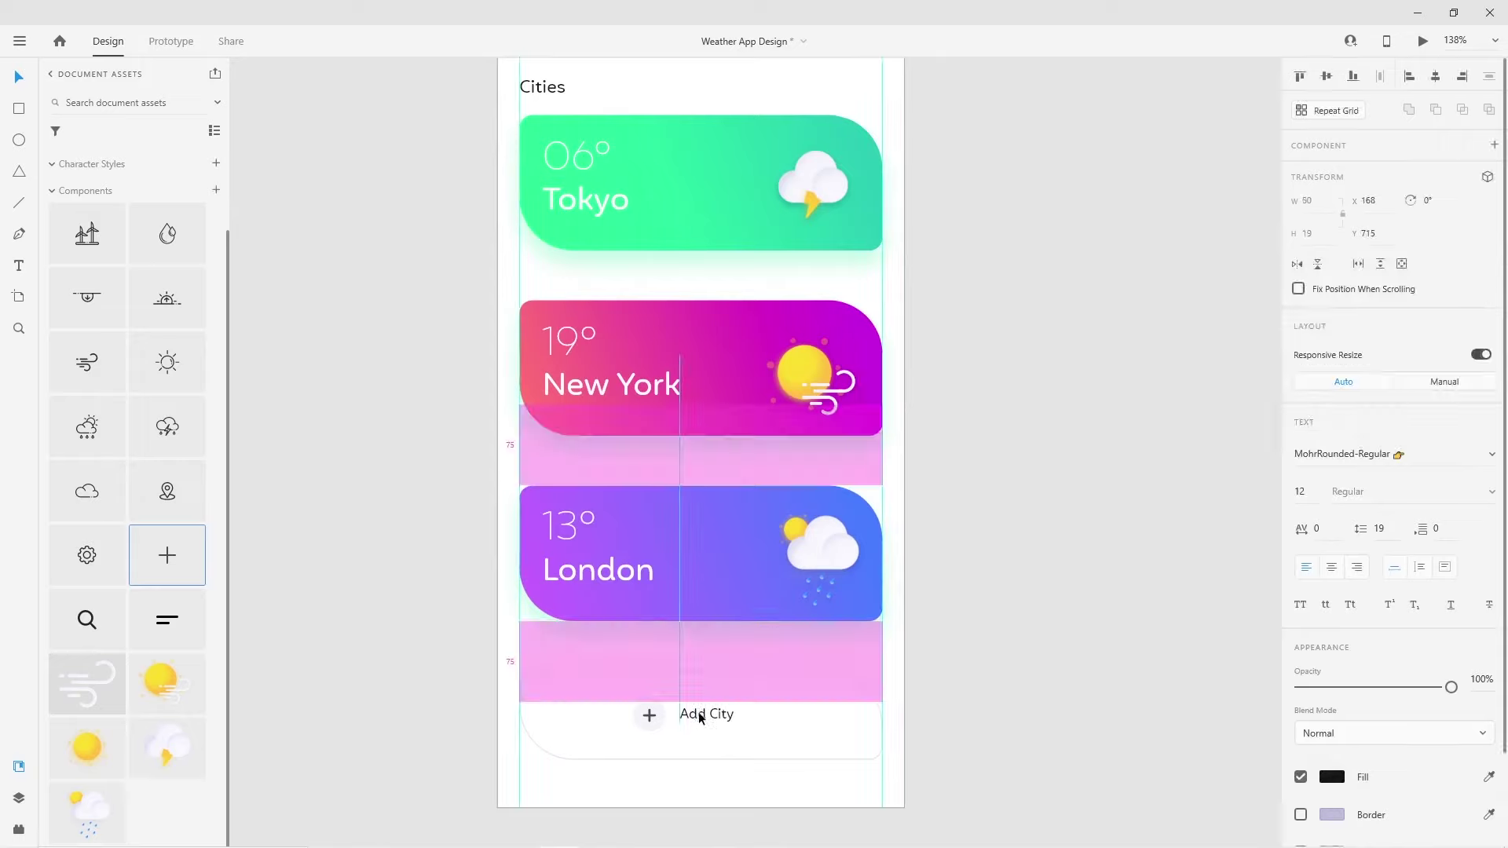
{"action": "left_click", "coordinate": [661, 719], "text": "shift"}
{"action": "key", "text": "ctrl+g"}
{"action": "left_click", "coordinate": [705, 677], "text": "shift"}
{"action": "left_click", "coordinate": [1434, 79]}
{"action": "left_click", "coordinate": [1050, 561]}
{"action": "scroll", "coordinate": [785, 676], "scroll_direction": "down", "scroll_amount": 2, "text": "ctrl"}
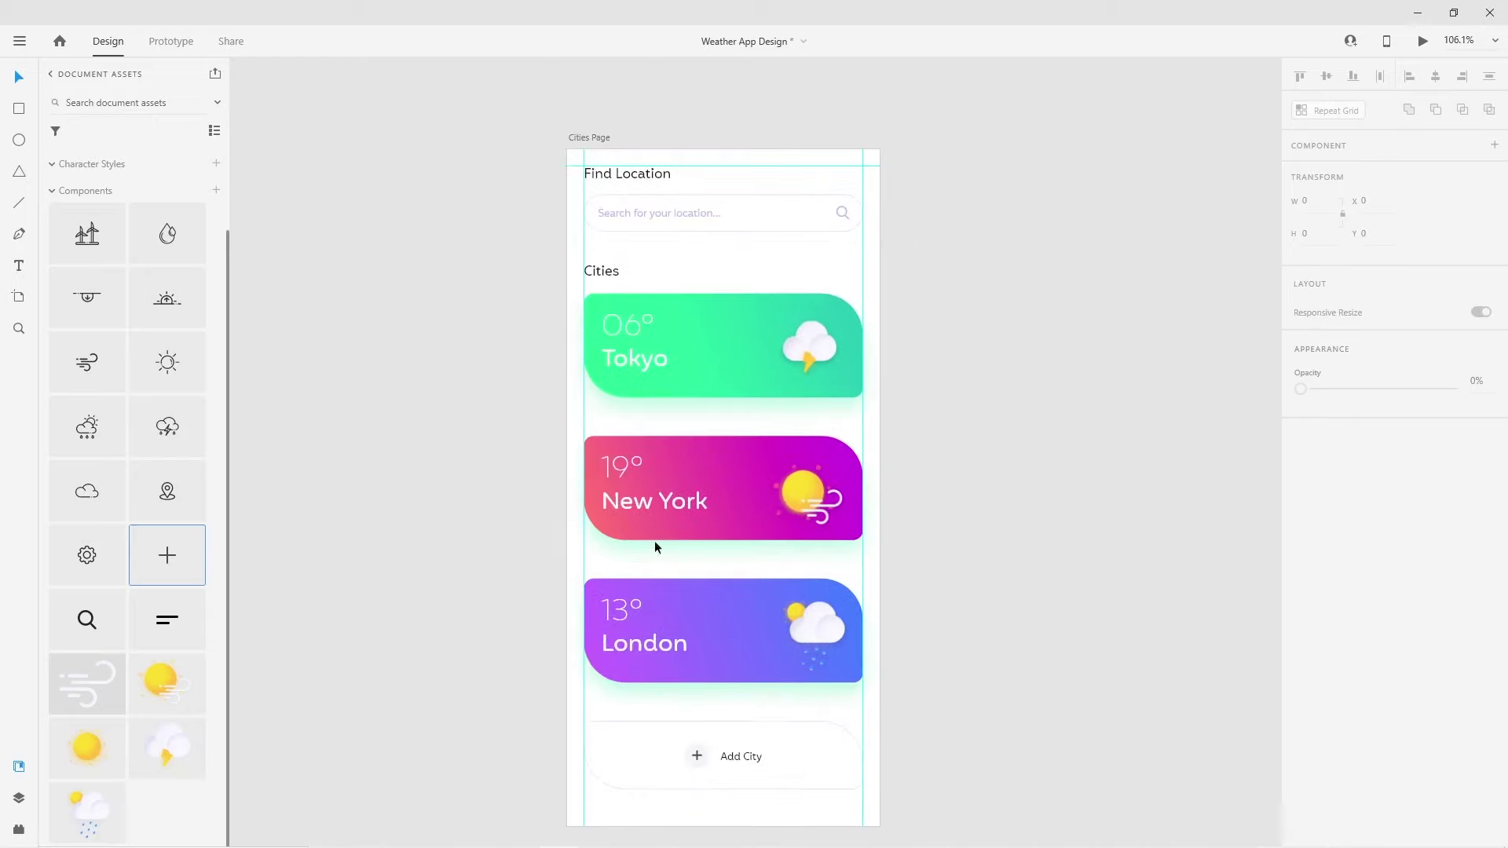
Nudge the New York and London cards up to even the gaps
{"action": "left_click", "coordinate": [727, 489]}
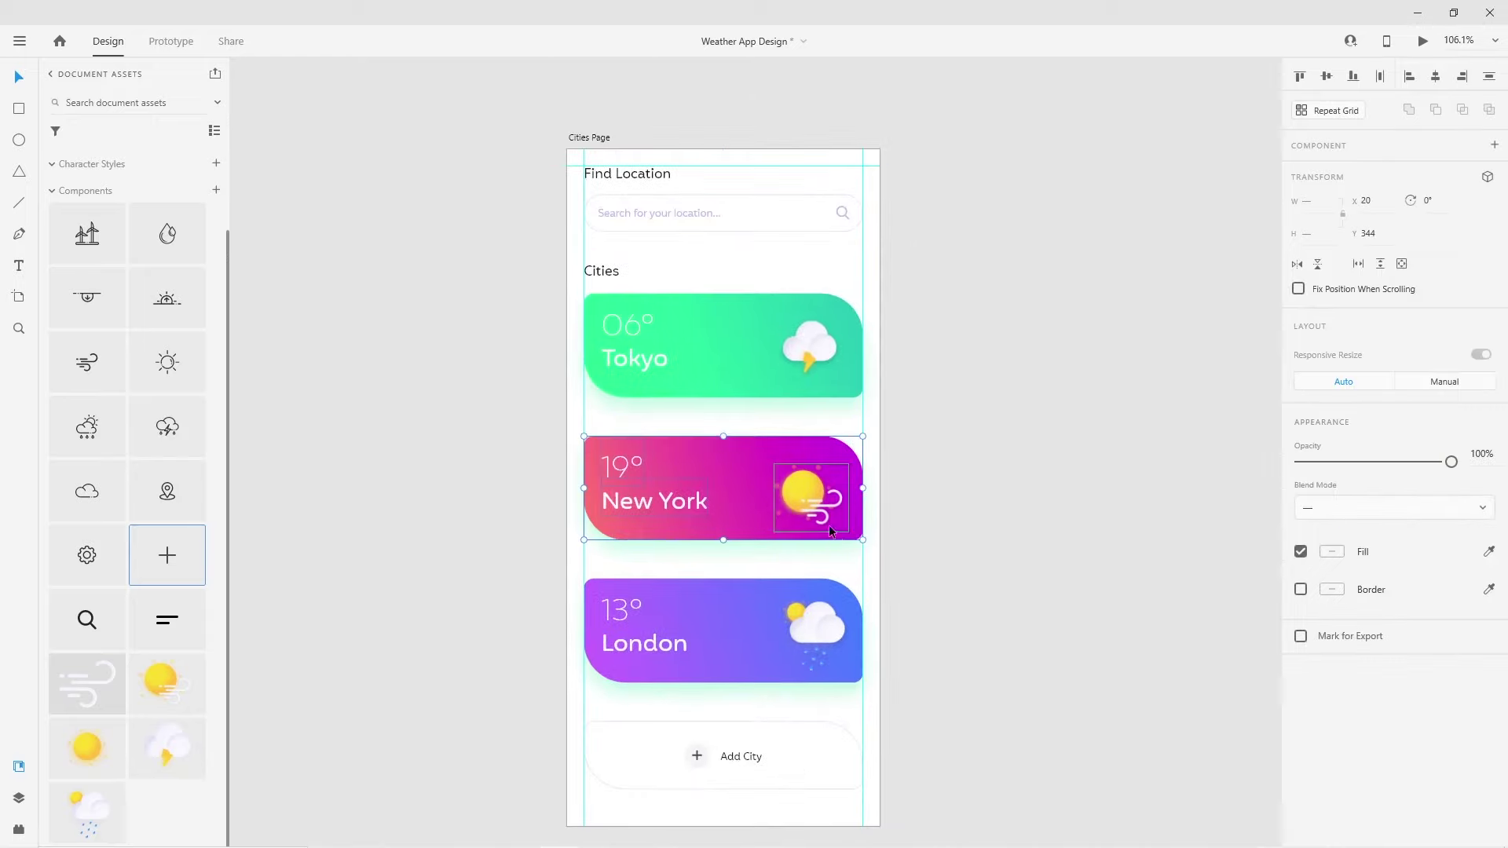
{"action": "key", "text": "shift+Up"}
{"action": "left_click", "coordinate": [718, 624]}
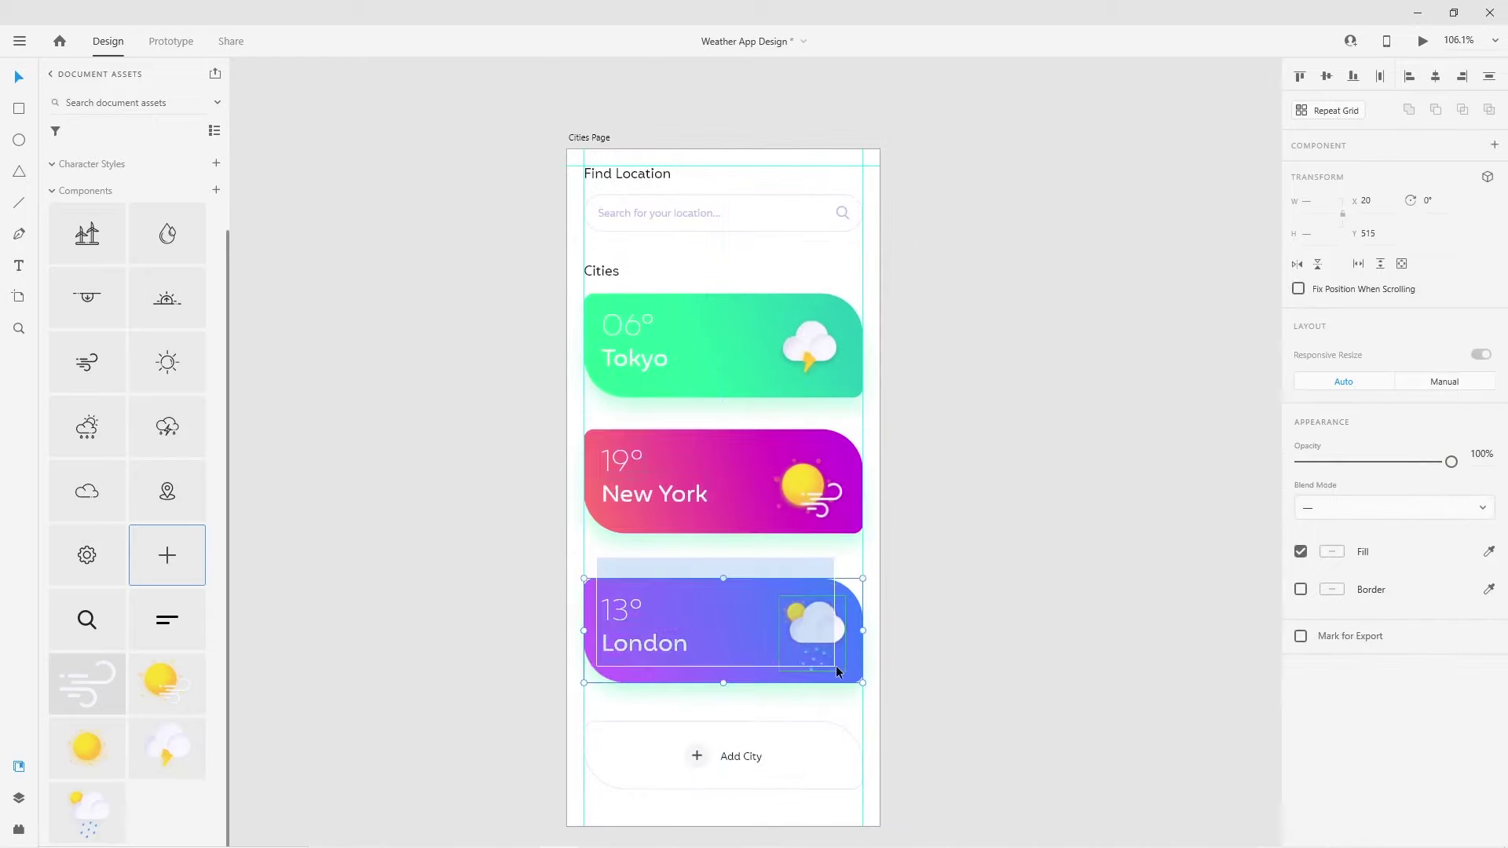
{"action": "key", "text": "shift+Up"}
{"action": "key", "text": "Up"}
{"action": "key", "text": "Up"}
{"action": "key", "text": "Up"}
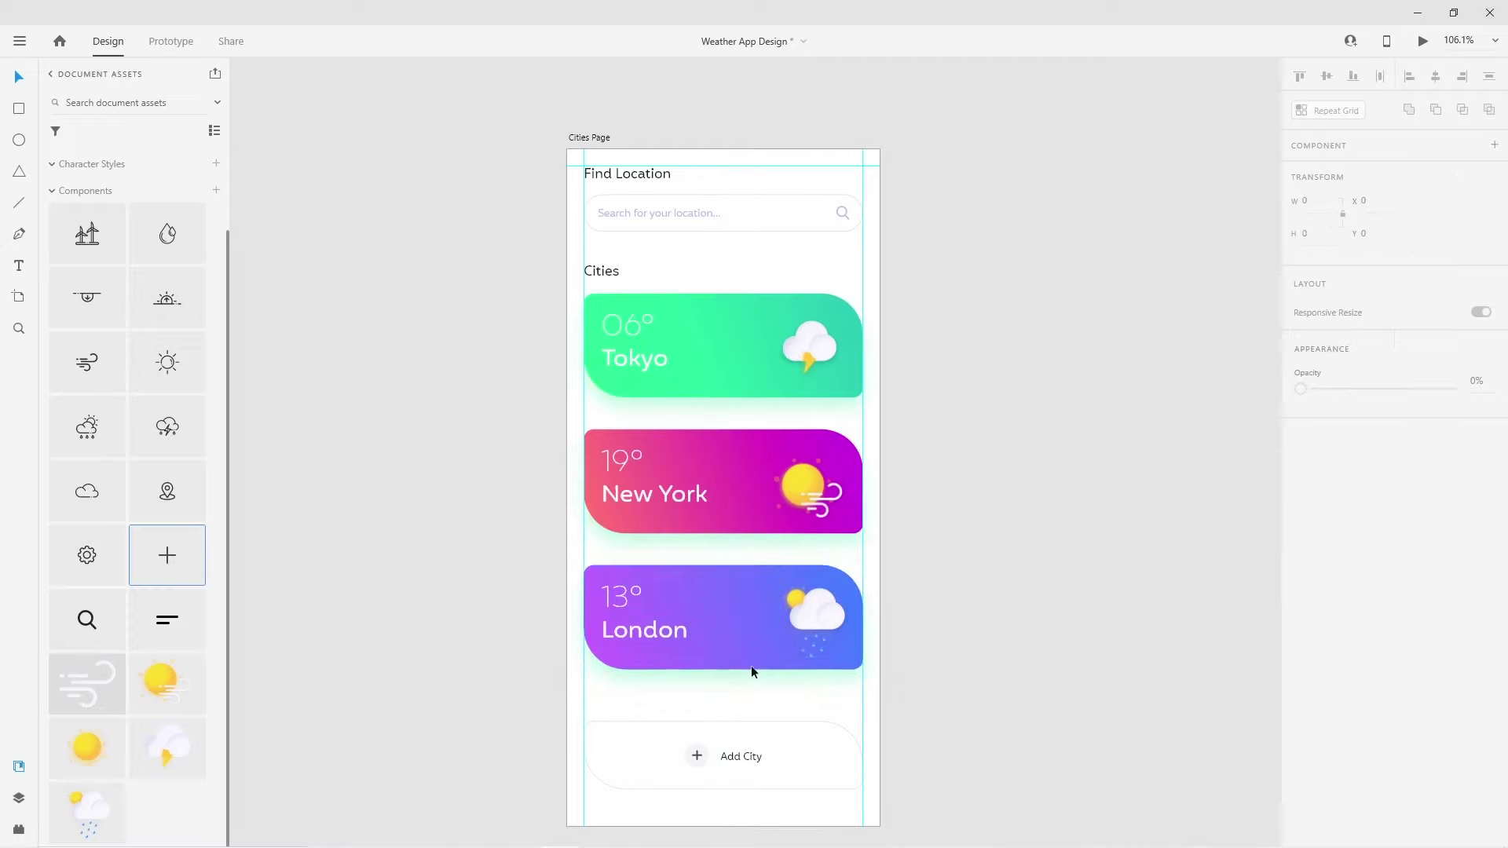
Give the New York card a 30% shadow in its own pink #E53AAA
{"action": "left_click", "coordinate": [714, 531]}
{"action": "left_click", "coordinate": [1327, 670]}
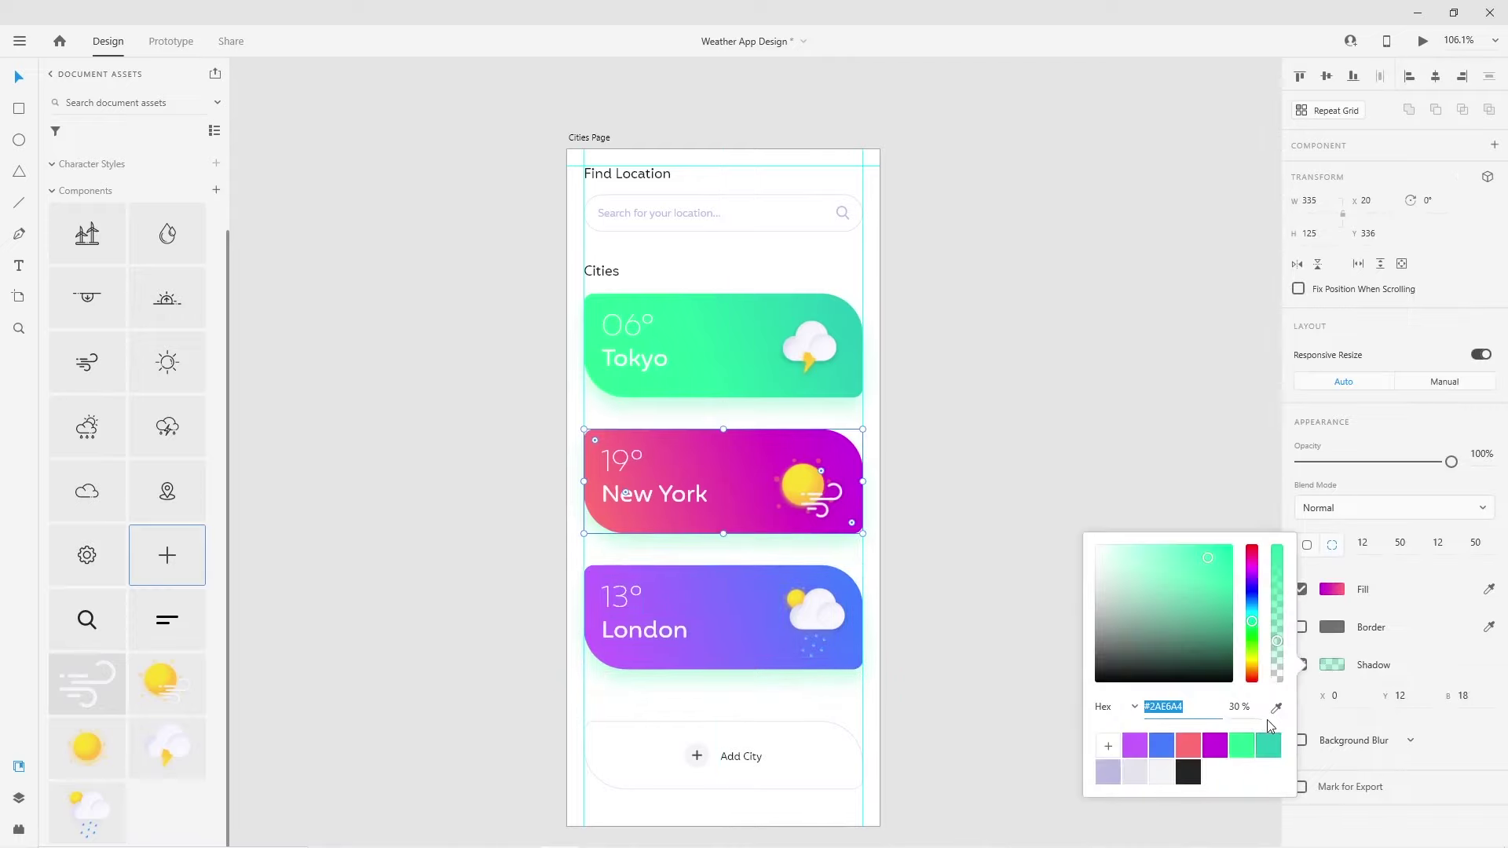
{"action": "left_click", "coordinate": [1277, 708]}
{"action": "left_click", "coordinate": [728, 511]}
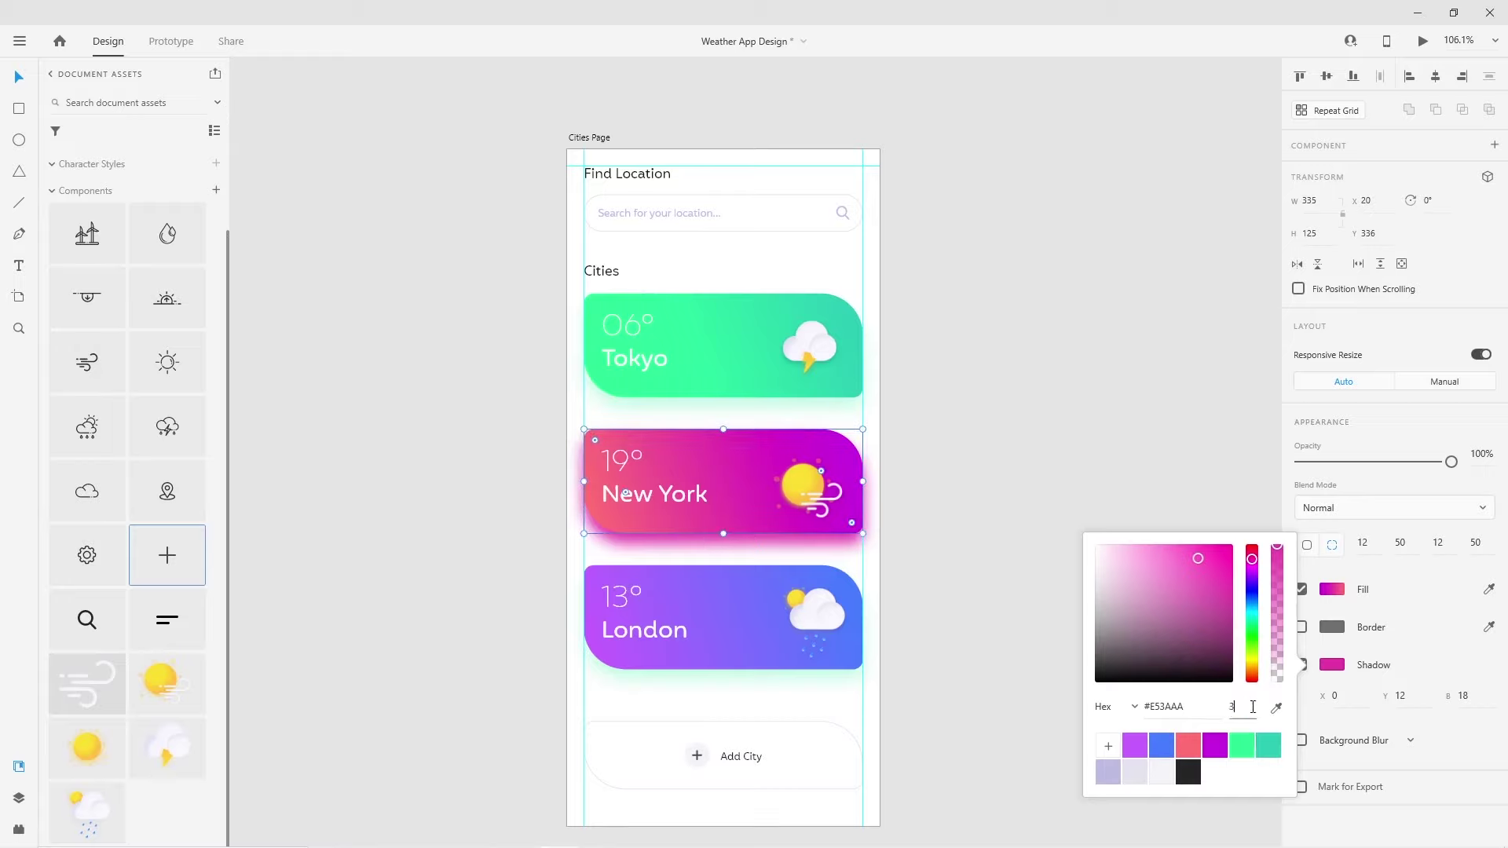
{"action": "type", "text": "0"}
{"action": "key", "text": "Return"}
Give the London card a 30% shadow in its own purple #836FFF
{"action": "left_click", "coordinate": [716, 628]}
{"action": "left_click", "coordinate": [1333, 589]}
{"action": "left_click", "coordinate": [1336, 648]}
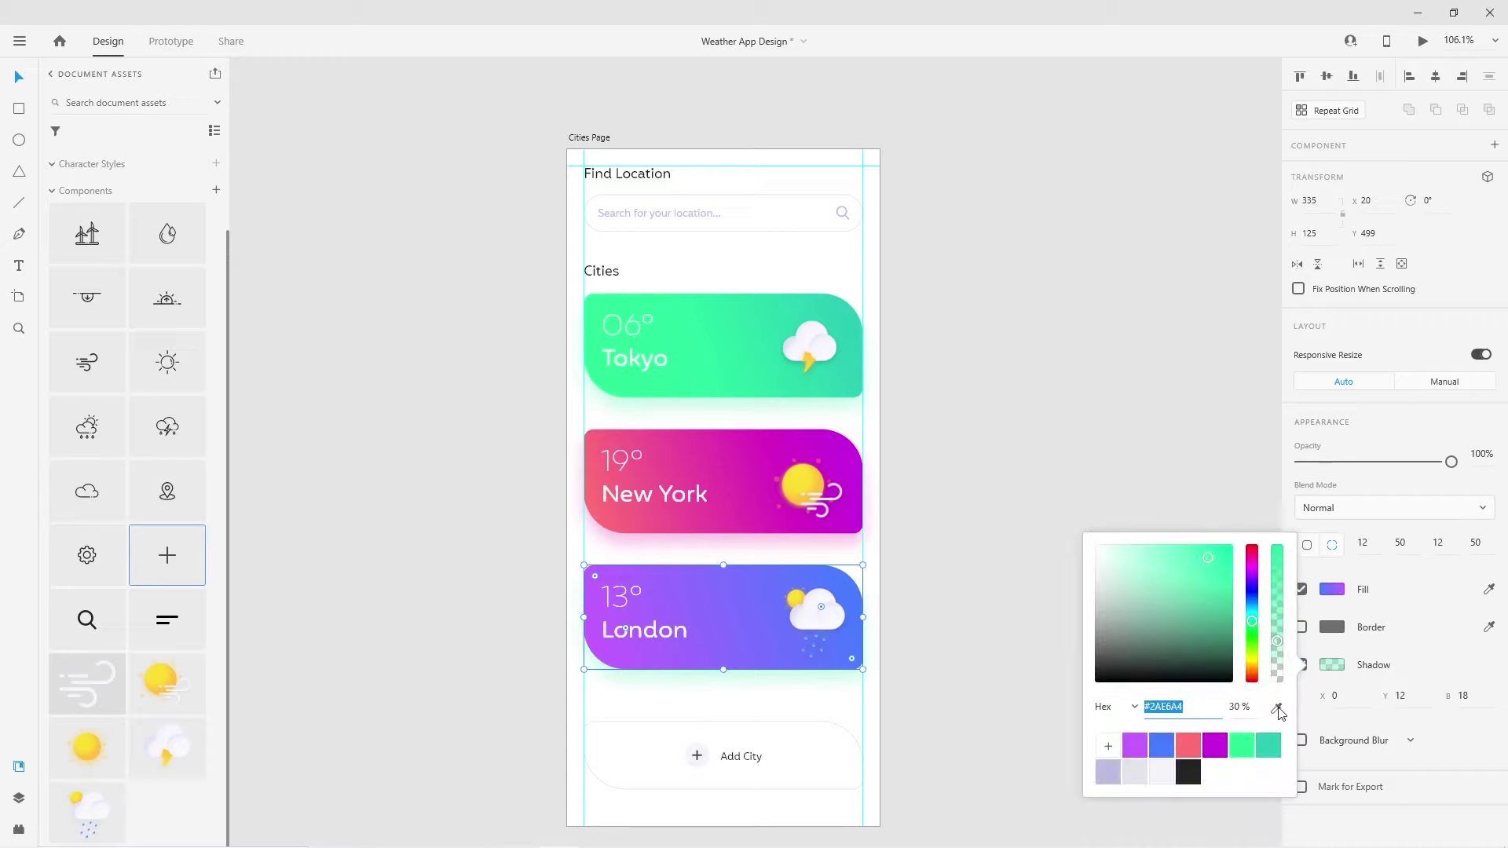
{"action": "left_click", "coordinate": [1278, 708]}
{"action": "left_click", "coordinate": [735, 640]}
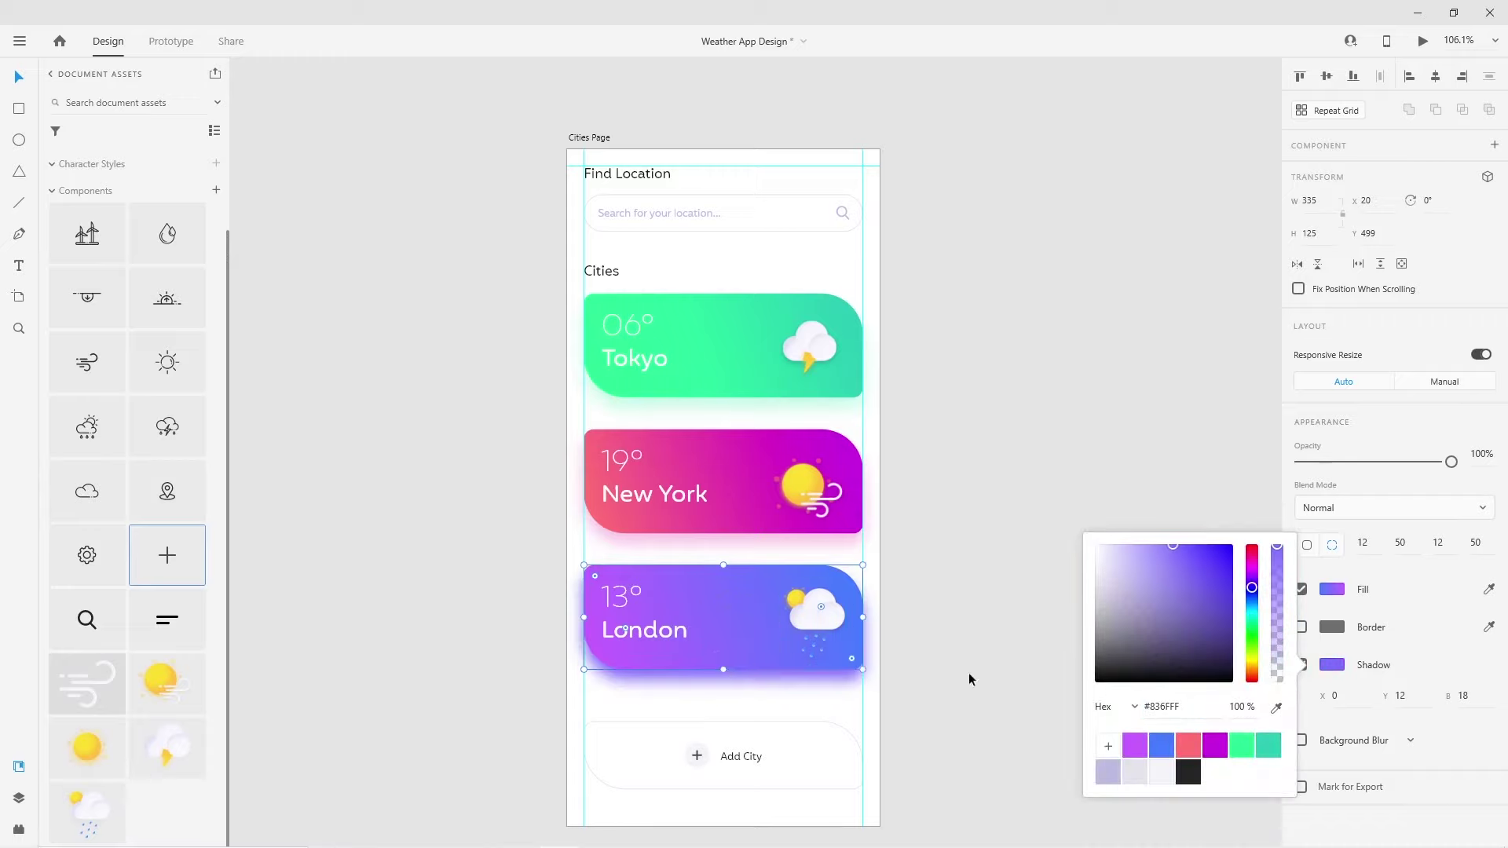
{"action": "type", "text": "0"}
{"action": "key", "text": "Return"}
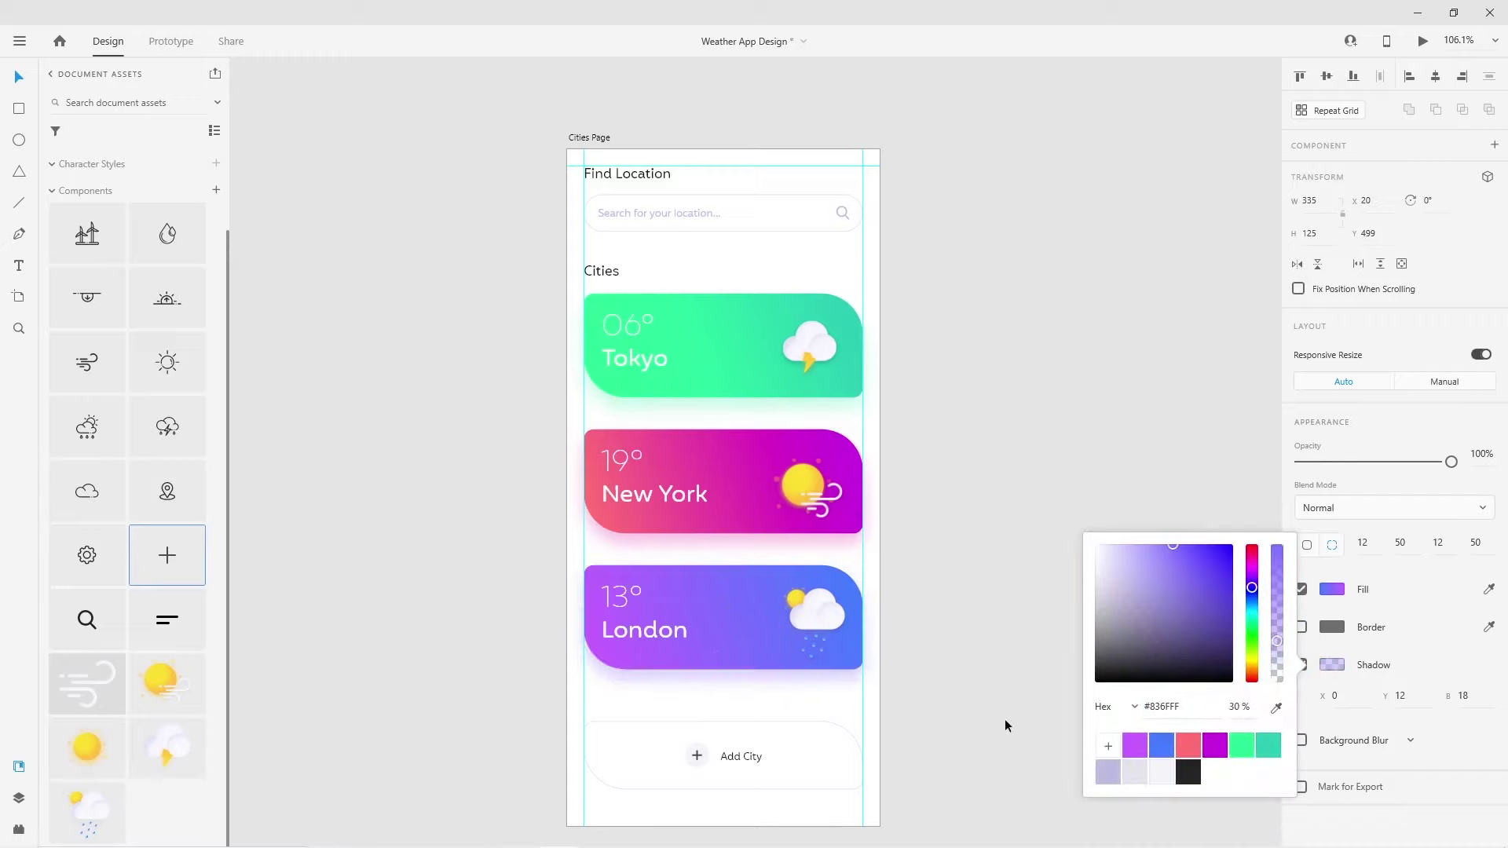
{"action": "left_click", "coordinate": [914, 708]}
{"action": "scroll", "coordinate": [686, 746], "scroll_direction": "down", "scroll_amount": 1}
Nudge the Add City button and the city cards group into their final position
{"action": "left_click_drag", "start_coordinate": [598, 698], "coordinate": [579, 692]}
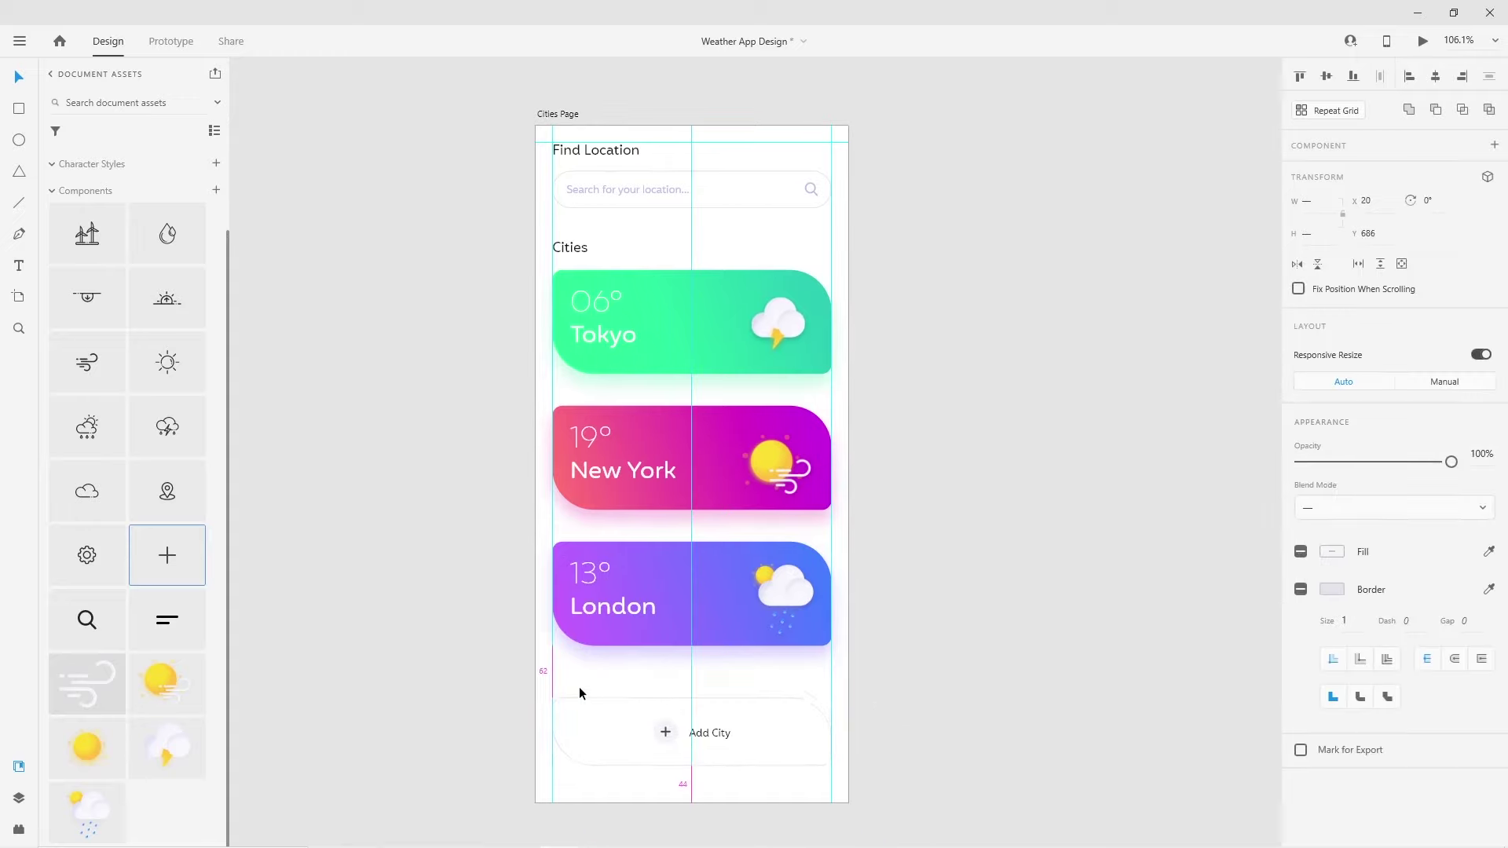
{"action": "left_click_drag", "start_coordinate": [673, 722], "coordinate": [672, 717]}
{"action": "scroll", "coordinate": [691, 785], "scroll_direction": "up", "scroll_amount": 1}
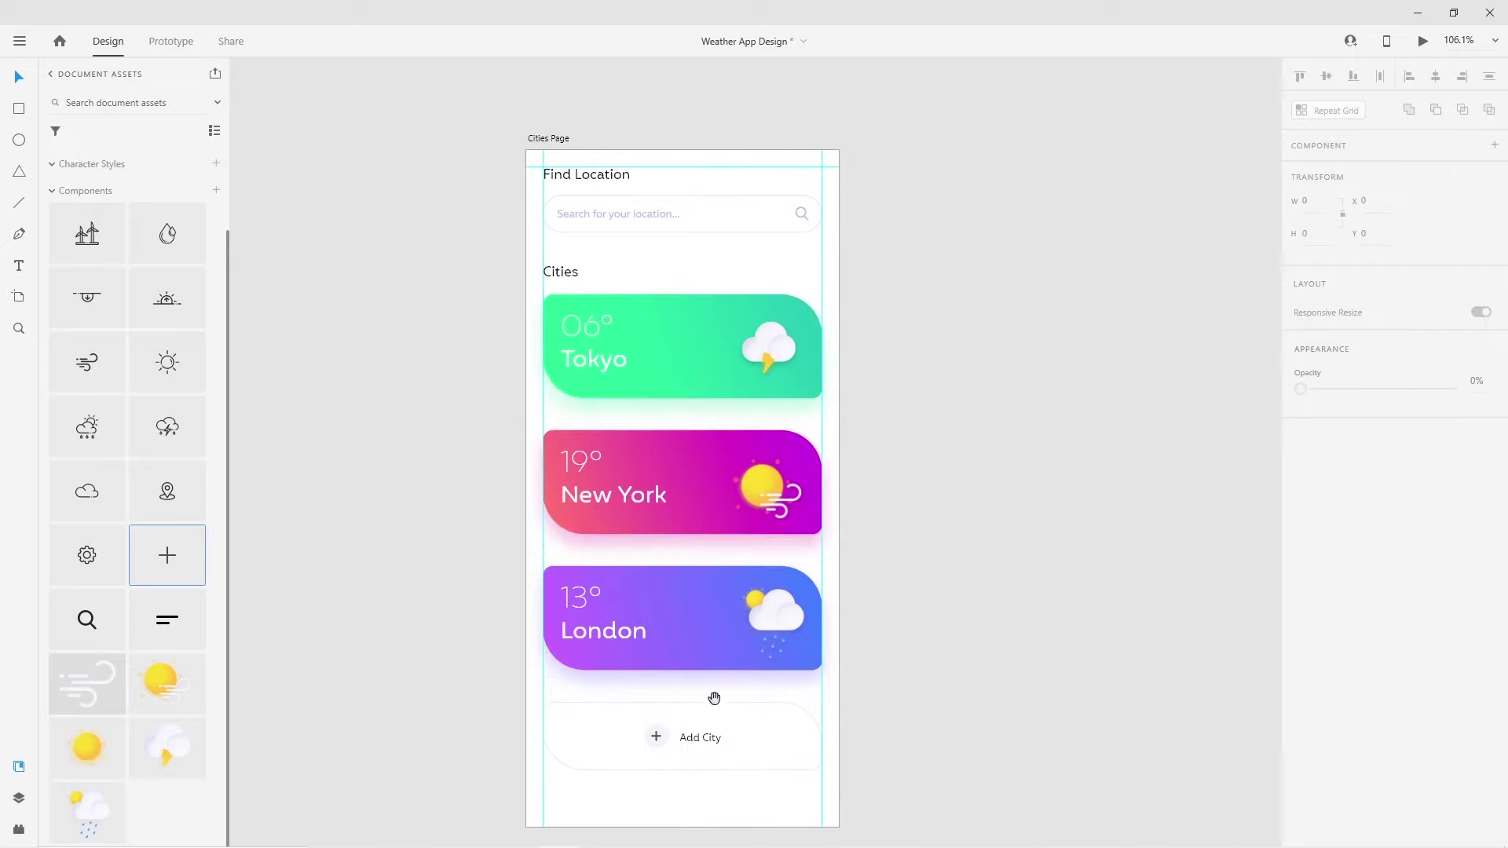
{"action": "left_click_drag", "start_coordinate": [560, 248], "coordinate": [784, 785]}
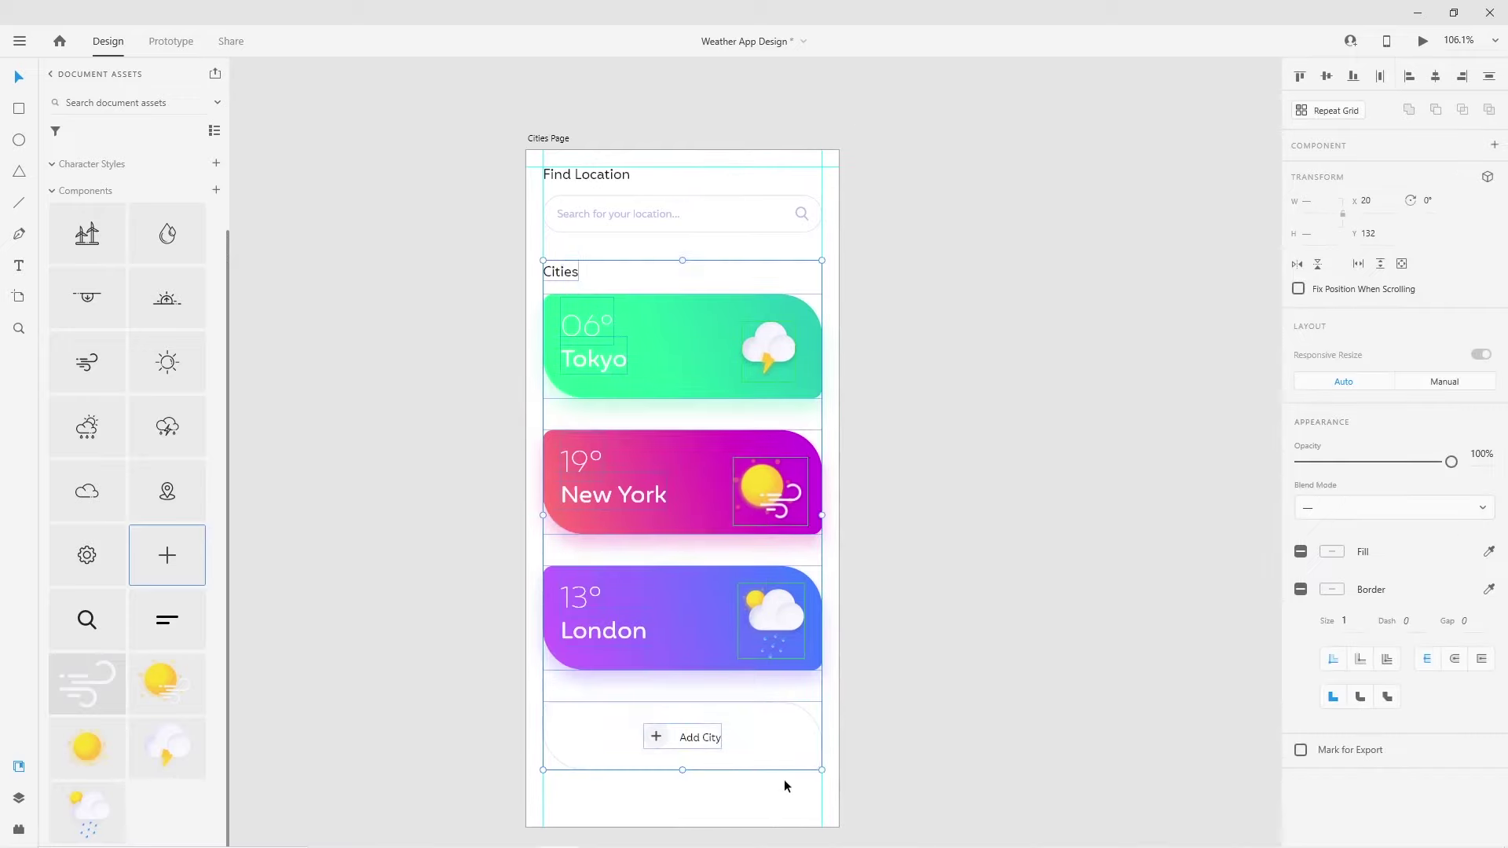
{"action": "left_click", "coordinate": [686, 769]}
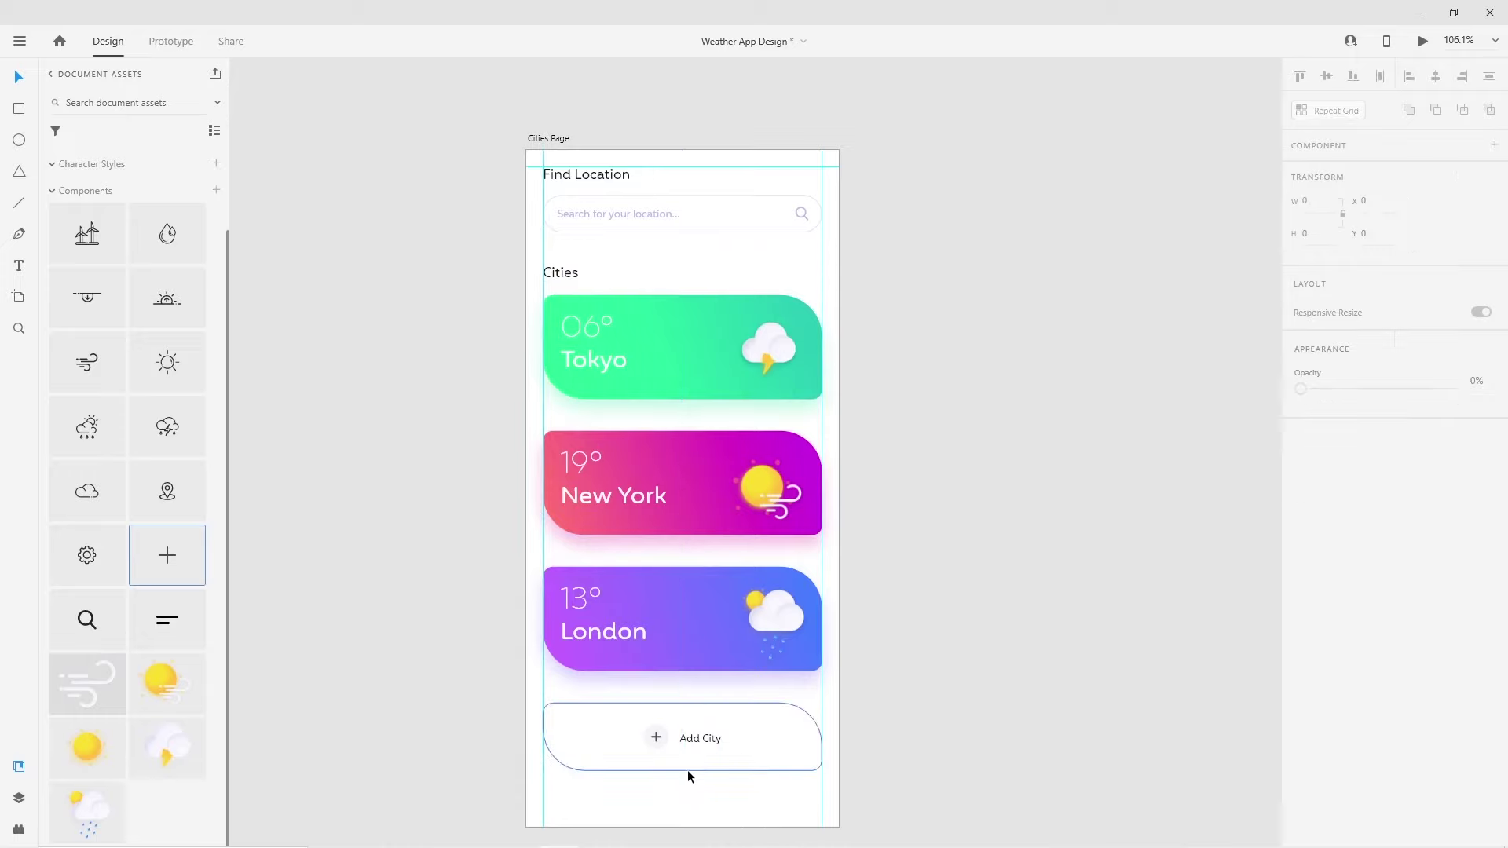
{"action": "scroll", "coordinate": [686, 769], "scroll_direction": "down", "scroll_amount": 2}
{"action": "left_click_drag", "start_coordinate": [743, 765], "coordinate": [573, 394]}
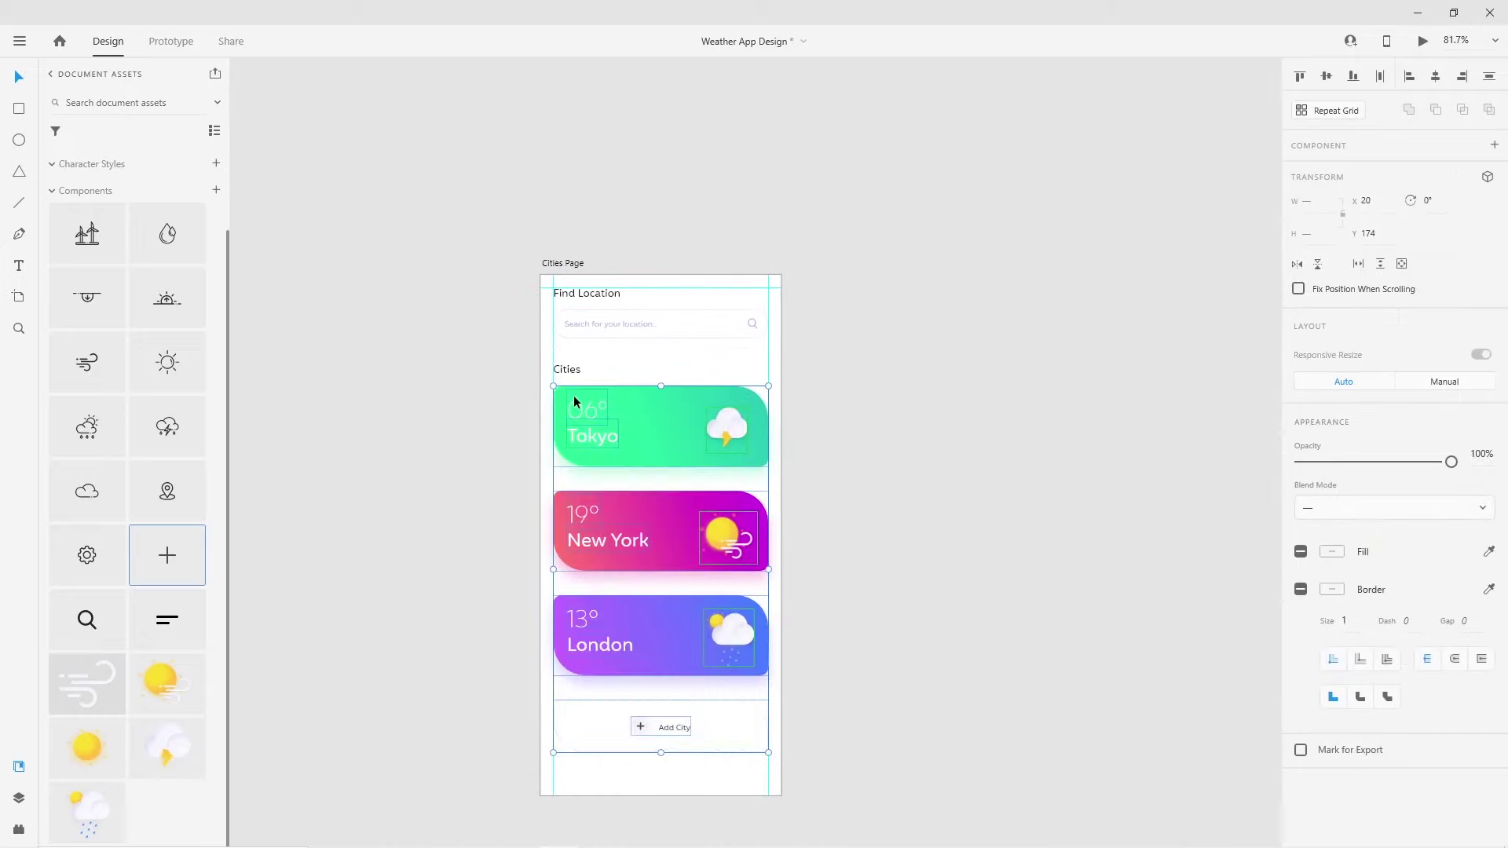
{"action": "key", "text": "shift+Down"}
Duplicate the Cities Page artboard as Cities Page – 1 beside the original
{"action": "left_click_drag", "start_coordinate": [562, 263], "coordinate": [489, 243]}
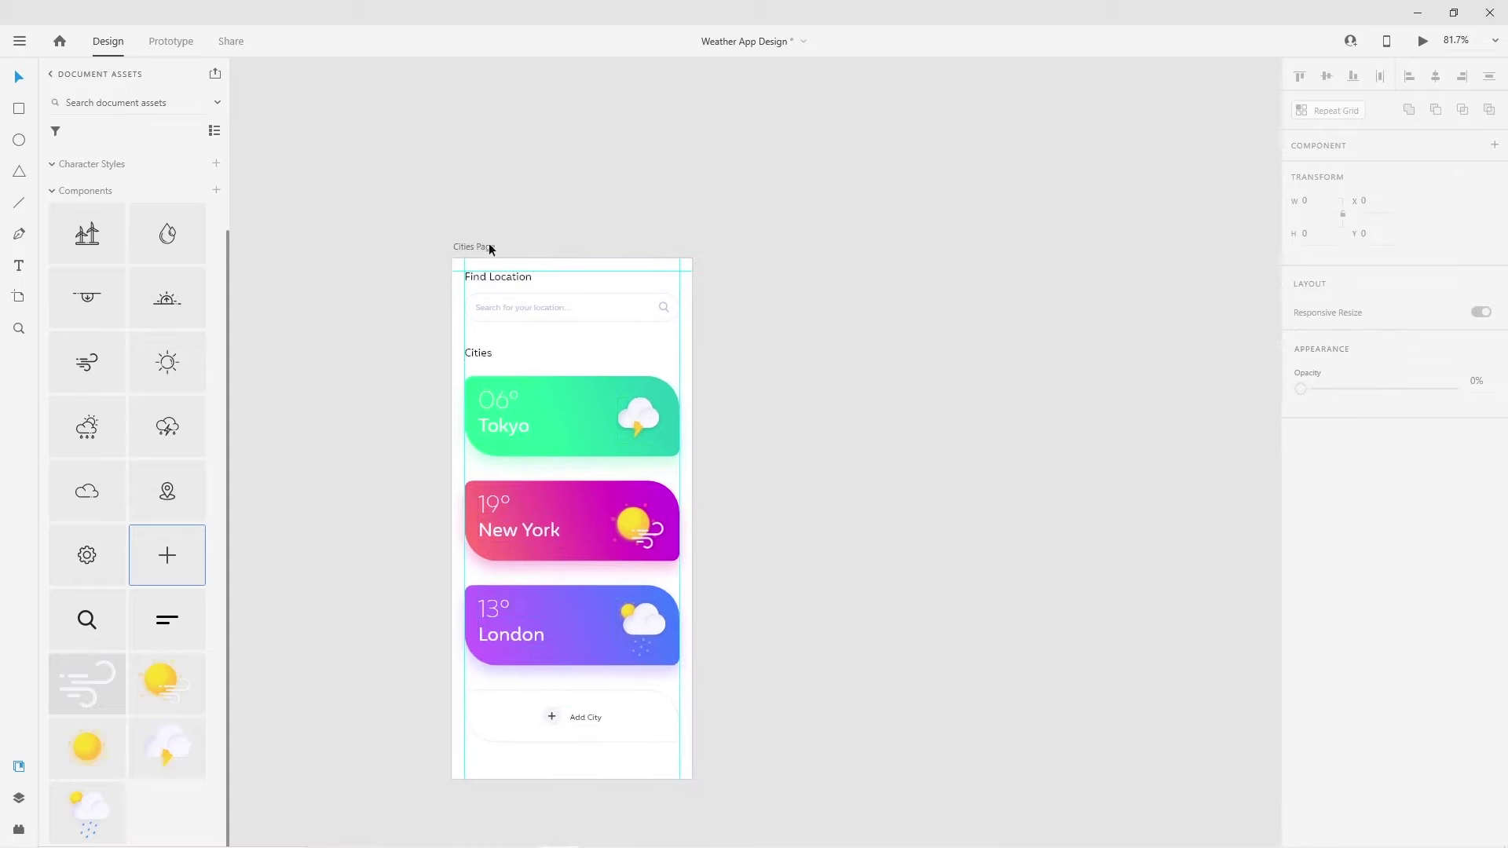
{"action": "key", "text": "ctrl+d"}
{"action": "left_click_drag", "start_coordinate": [771, 249], "coordinate": [809, 248]}
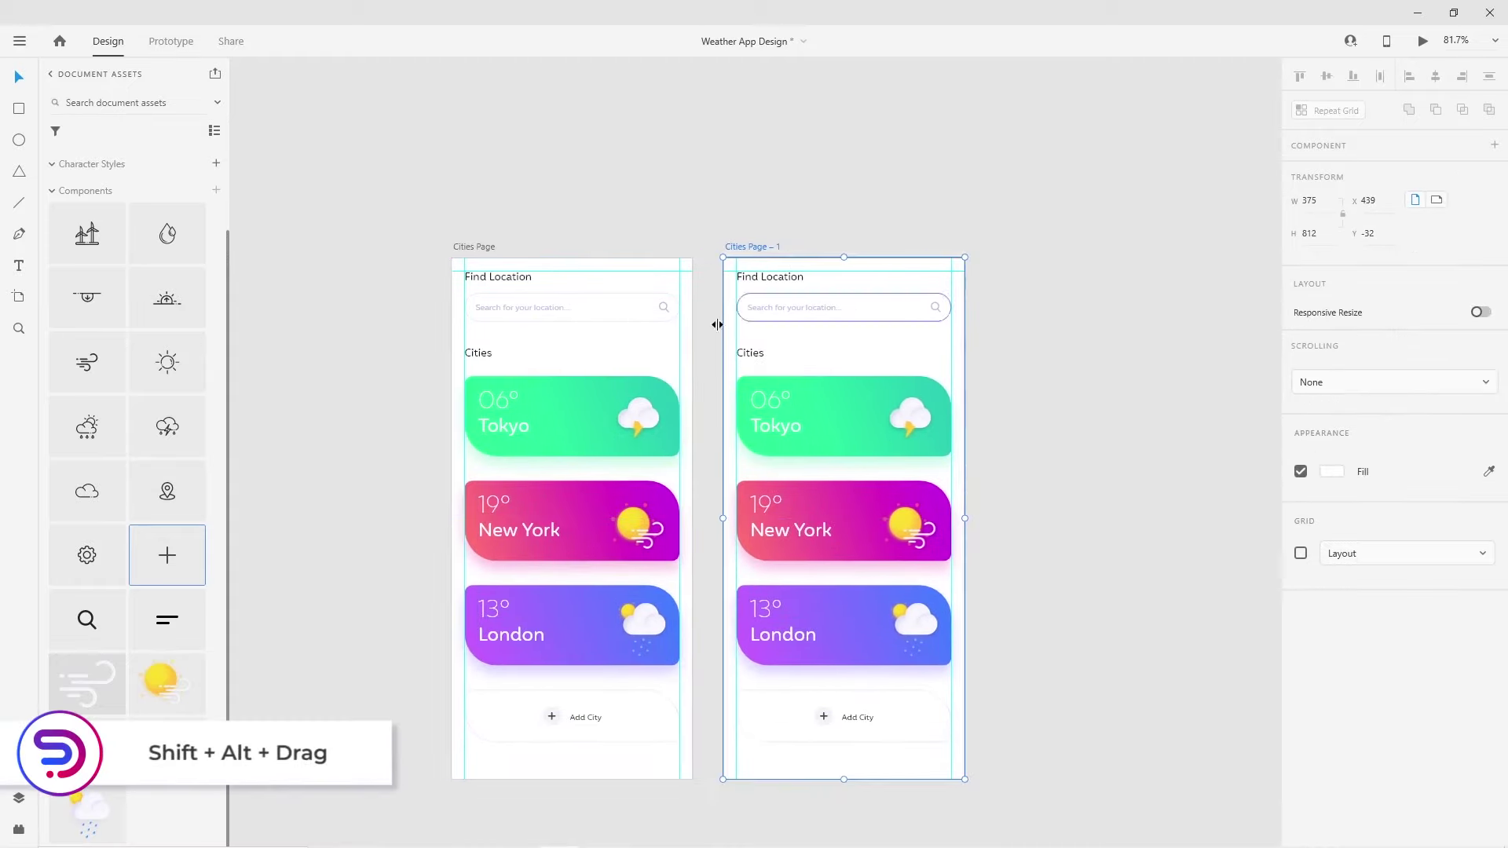
Delete the search field, city cards and Add City button from Cities Page – 1
{"action": "left_click_drag", "start_coordinate": [763, 378], "coordinate": [727, 365]}
{"action": "left_click_drag", "start_coordinate": [756, 402], "coordinate": [705, 280]}
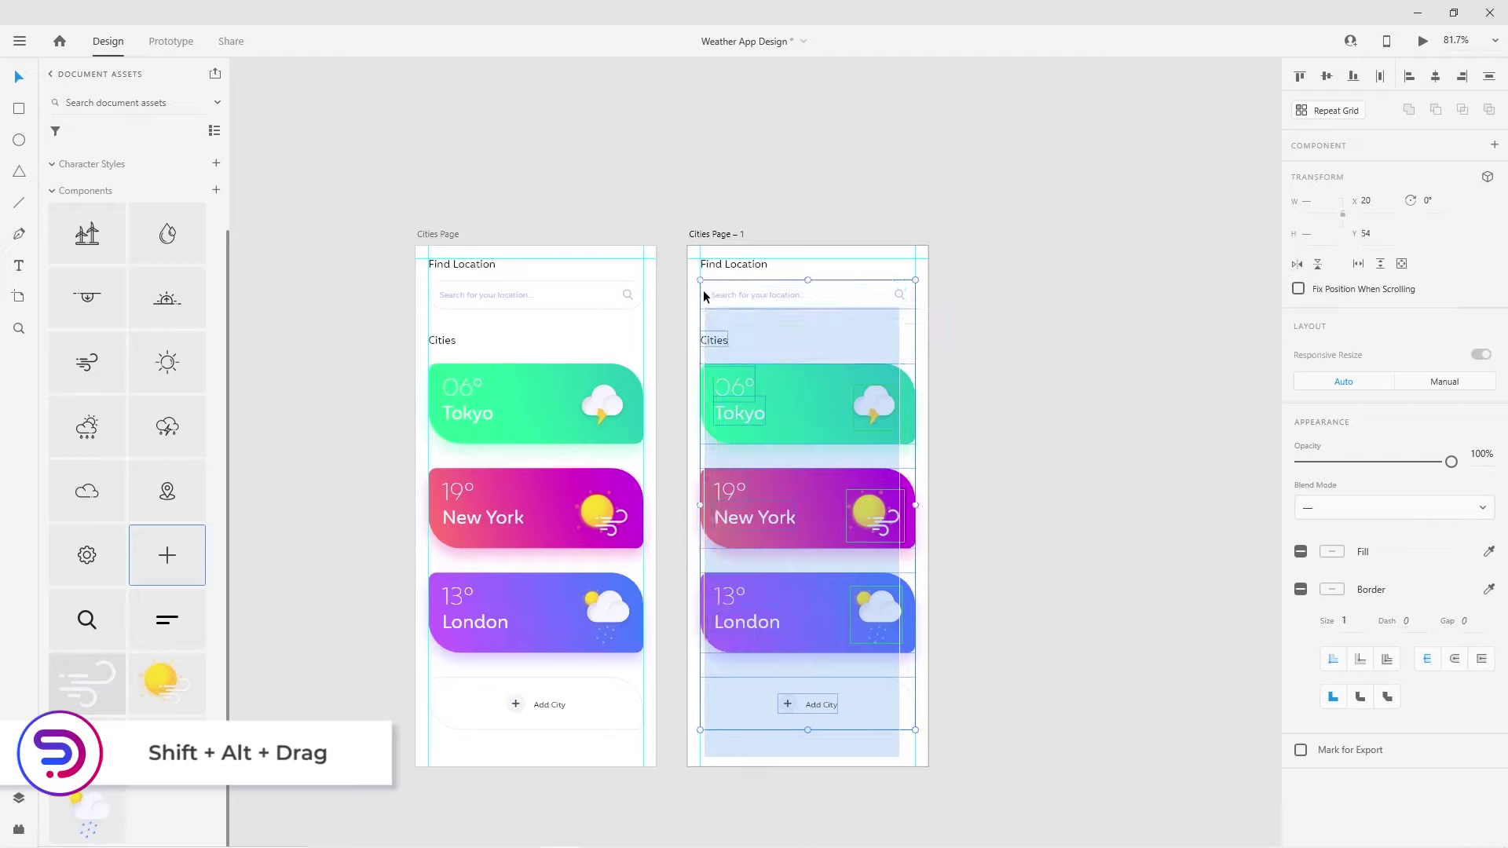
{"action": "key", "text": "Delete"}
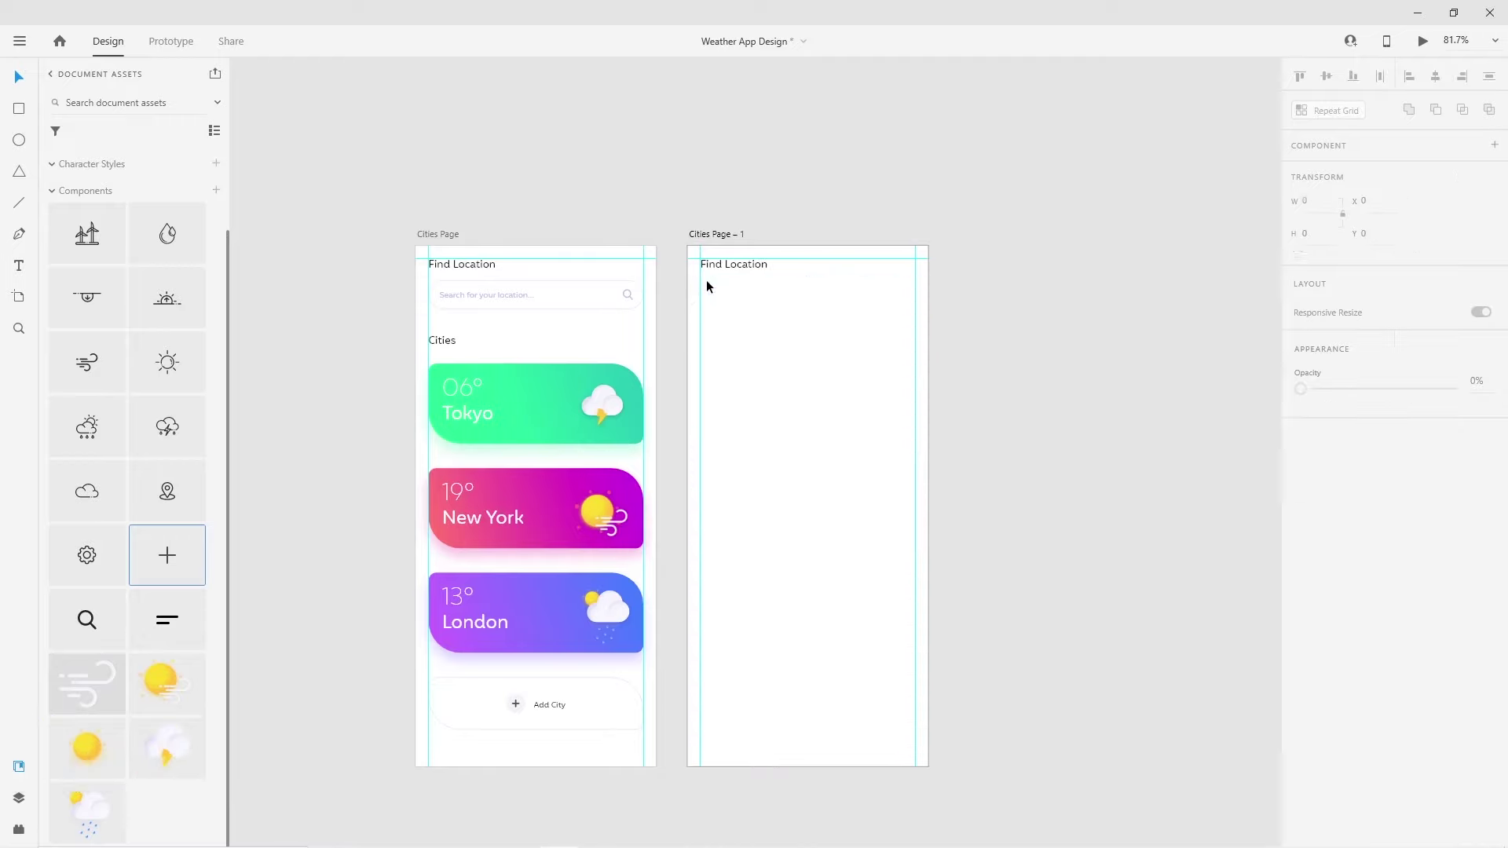
{"action": "left_click", "coordinate": [722, 264]}
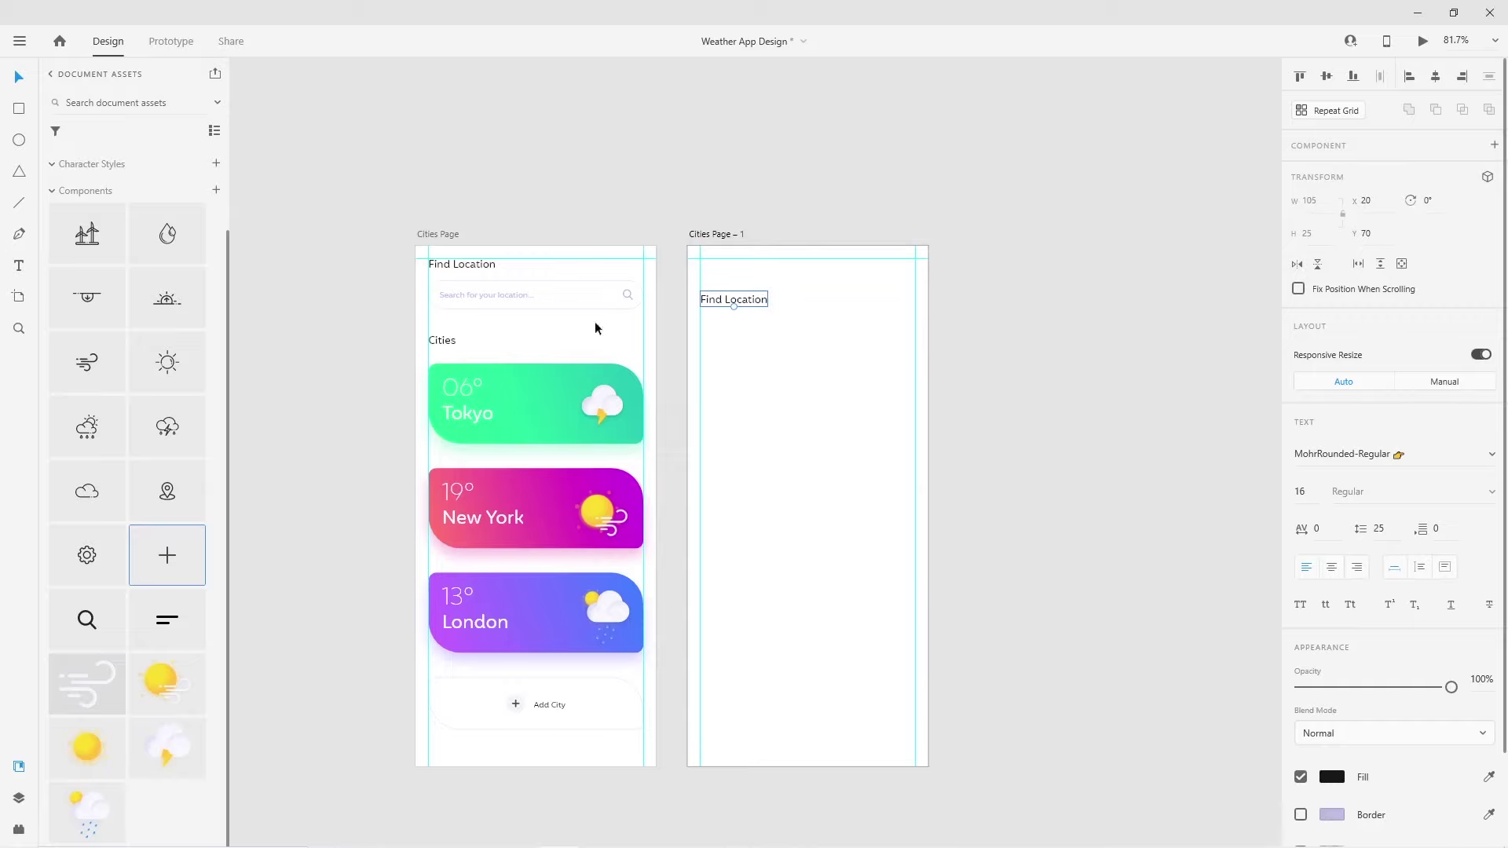
Place the hamburger menu icon at the copy's top-left corner
{"action": "left_click_drag", "start_coordinate": [149, 640], "coordinate": [817, 395]}
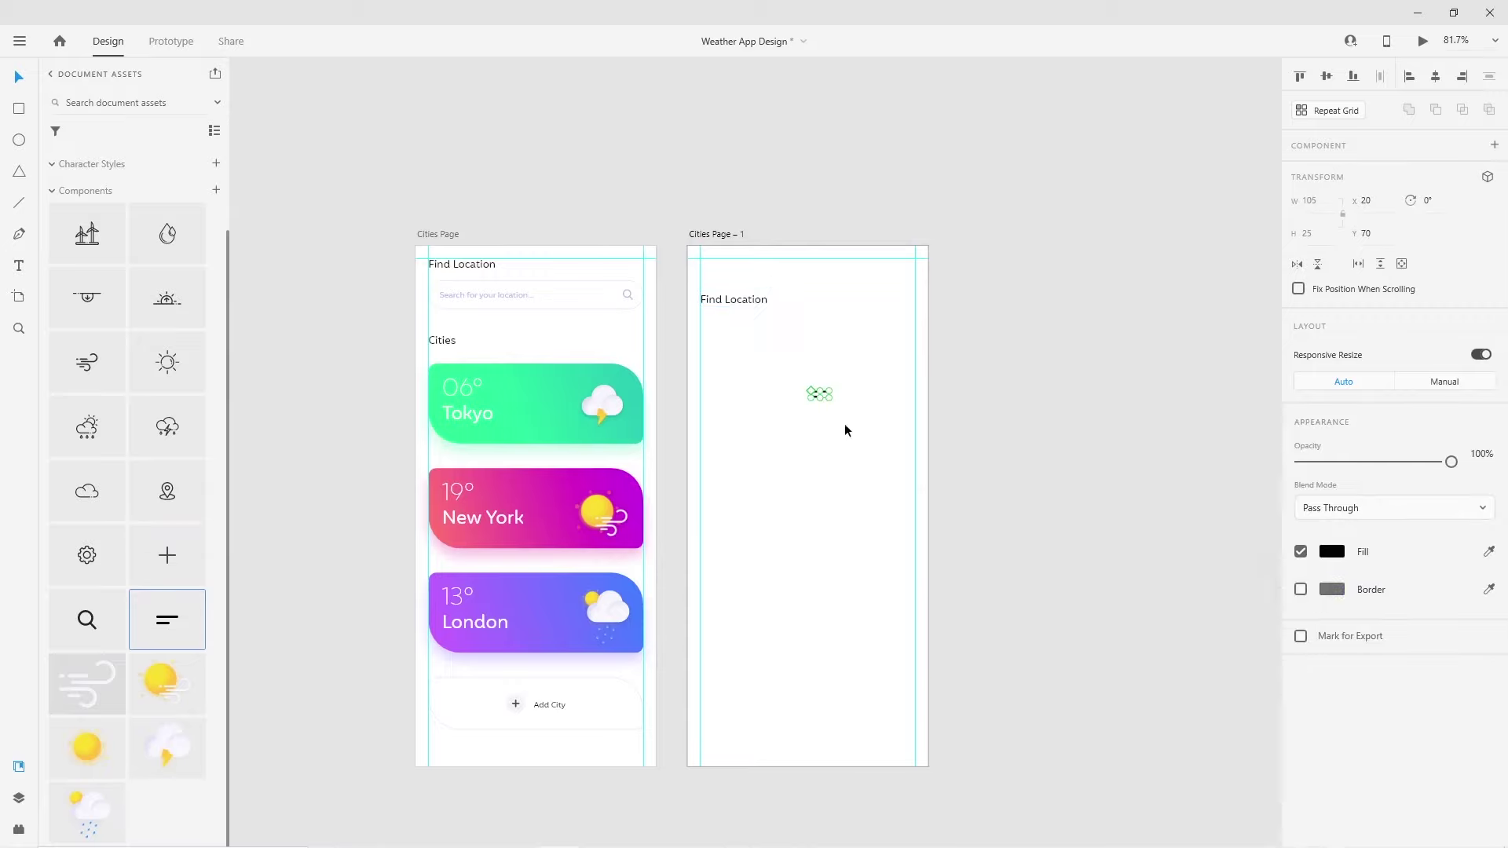
{"action": "scroll", "coordinate": [831, 241], "scroll_direction": "up", "scroll_amount": 5}
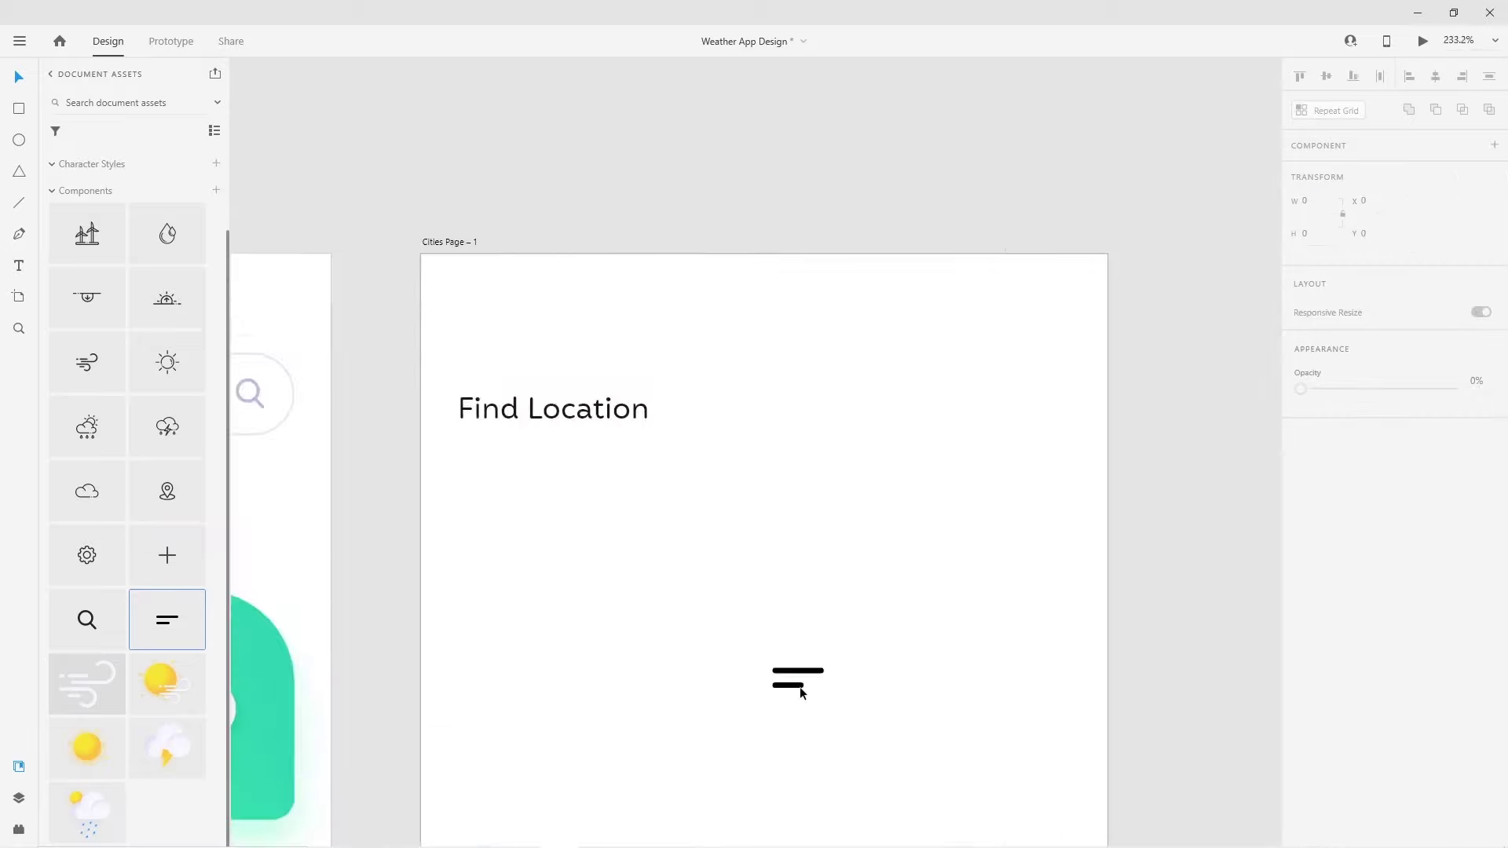
{"action": "left_click_drag", "start_coordinate": [794, 669], "coordinate": [481, 294]}
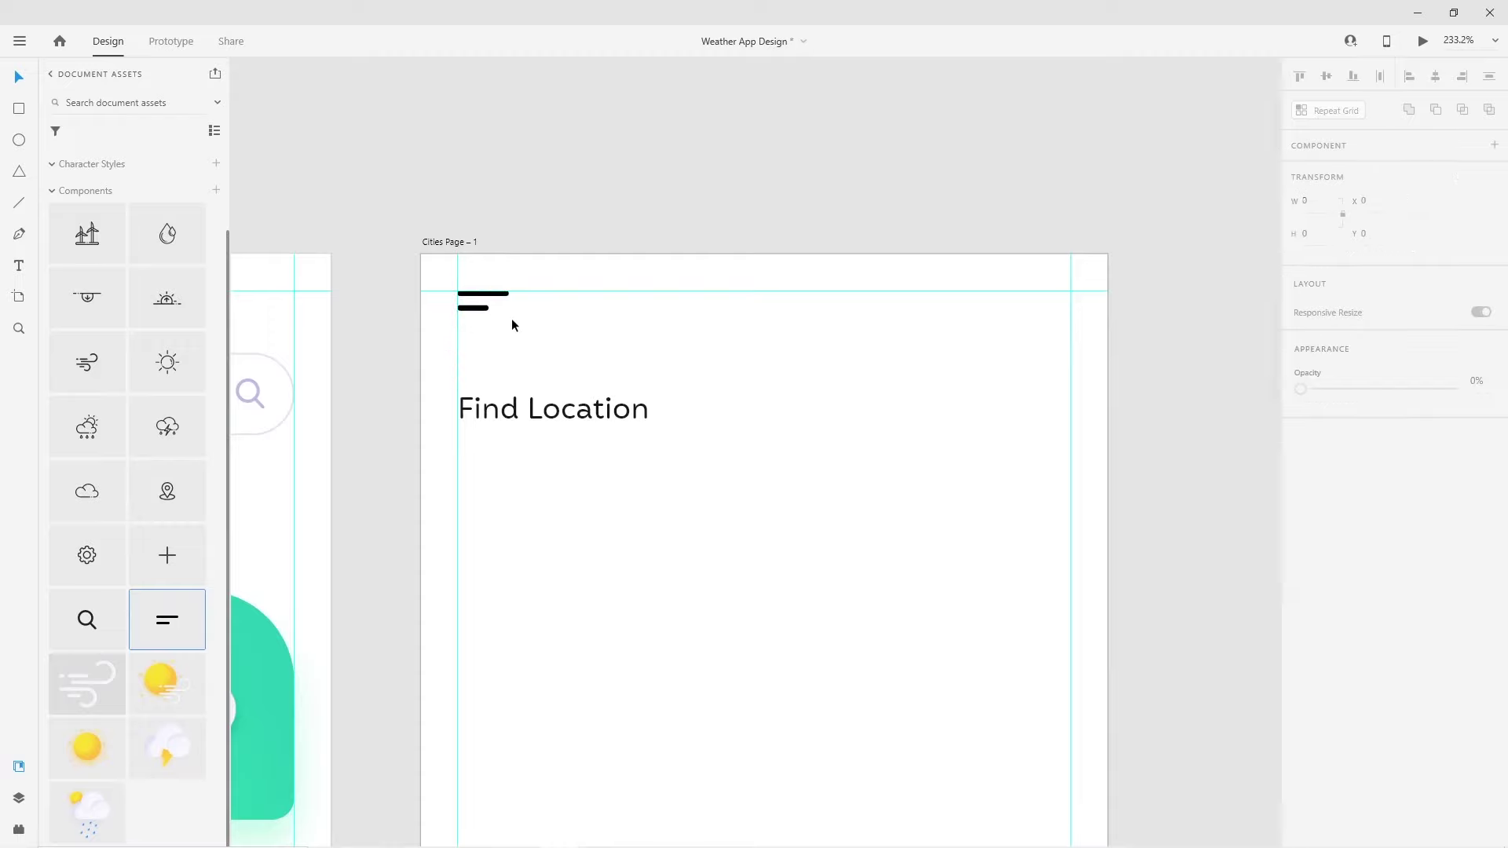
{"action": "double_click", "coordinate": [554, 417]}
Retitle the heading London, move it higher, and add a 12-point Today label above
{"action": "type", "text": "London"}
{"action": "key", "text": "Escape"}
{"action": "left_click_drag", "start_coordinate": [498, 411], "coordinate": [491, 346]}
{"action": "double_click", "coordinate": [536, 342]}
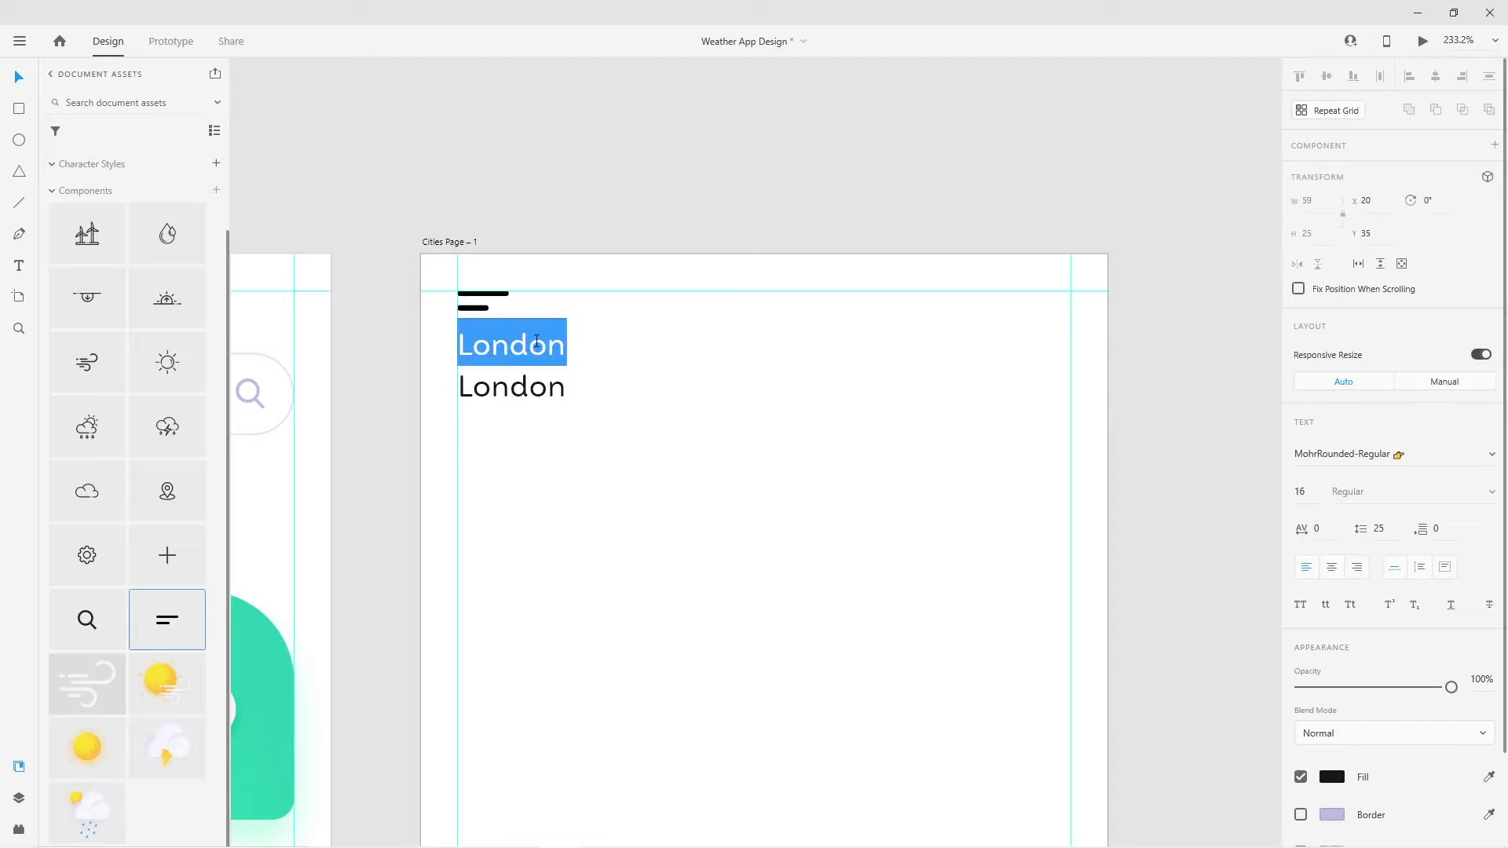
{"action": "type", "text": "today"}
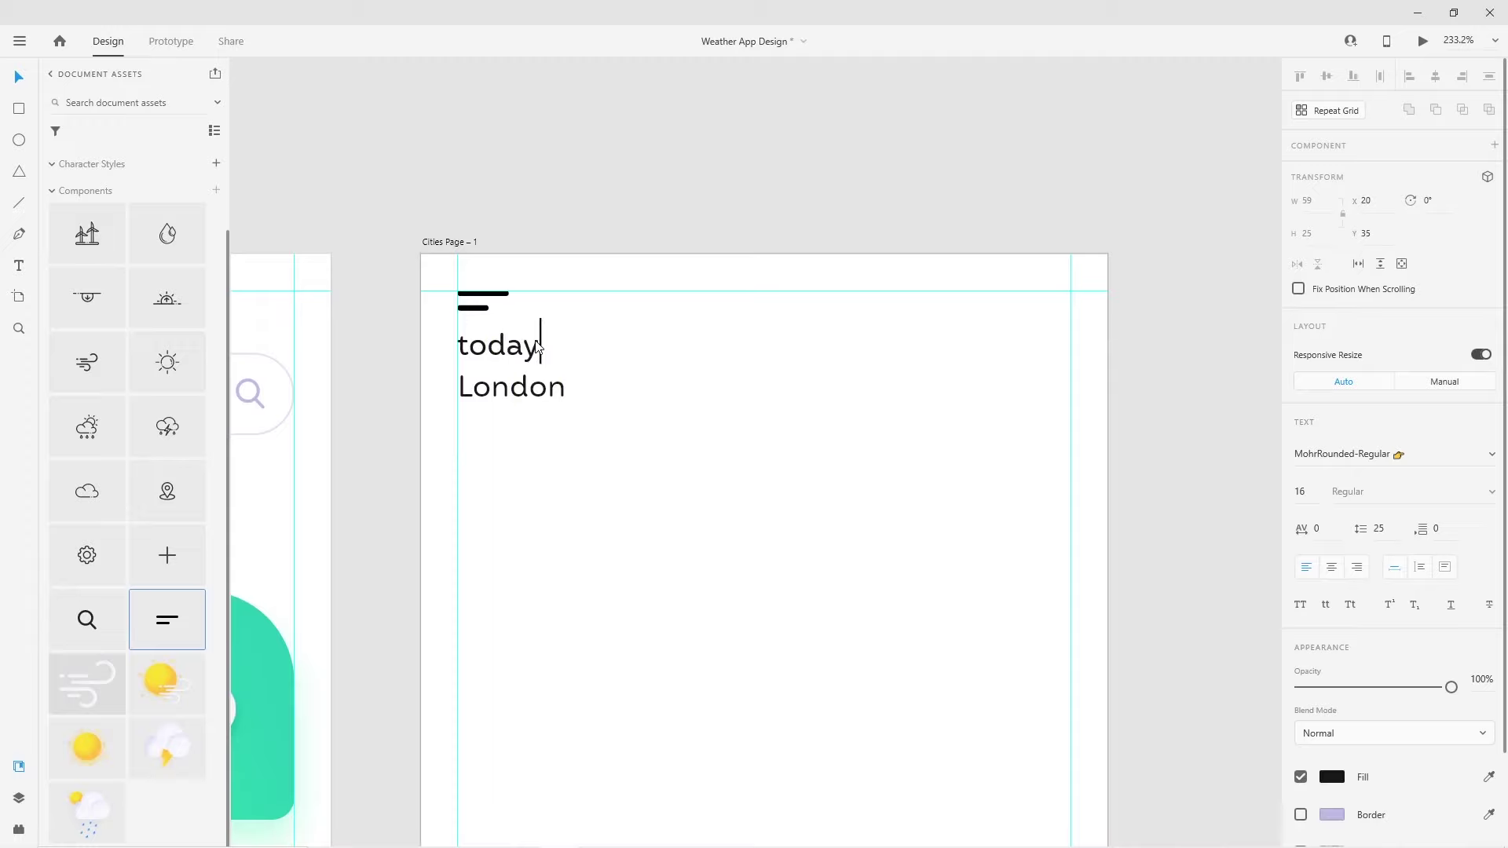
{"action": "type", "text": "T"}
{"action": "key", "text": "Escape"}
{"action": "left_click", "coordinate": [1311, 494]}
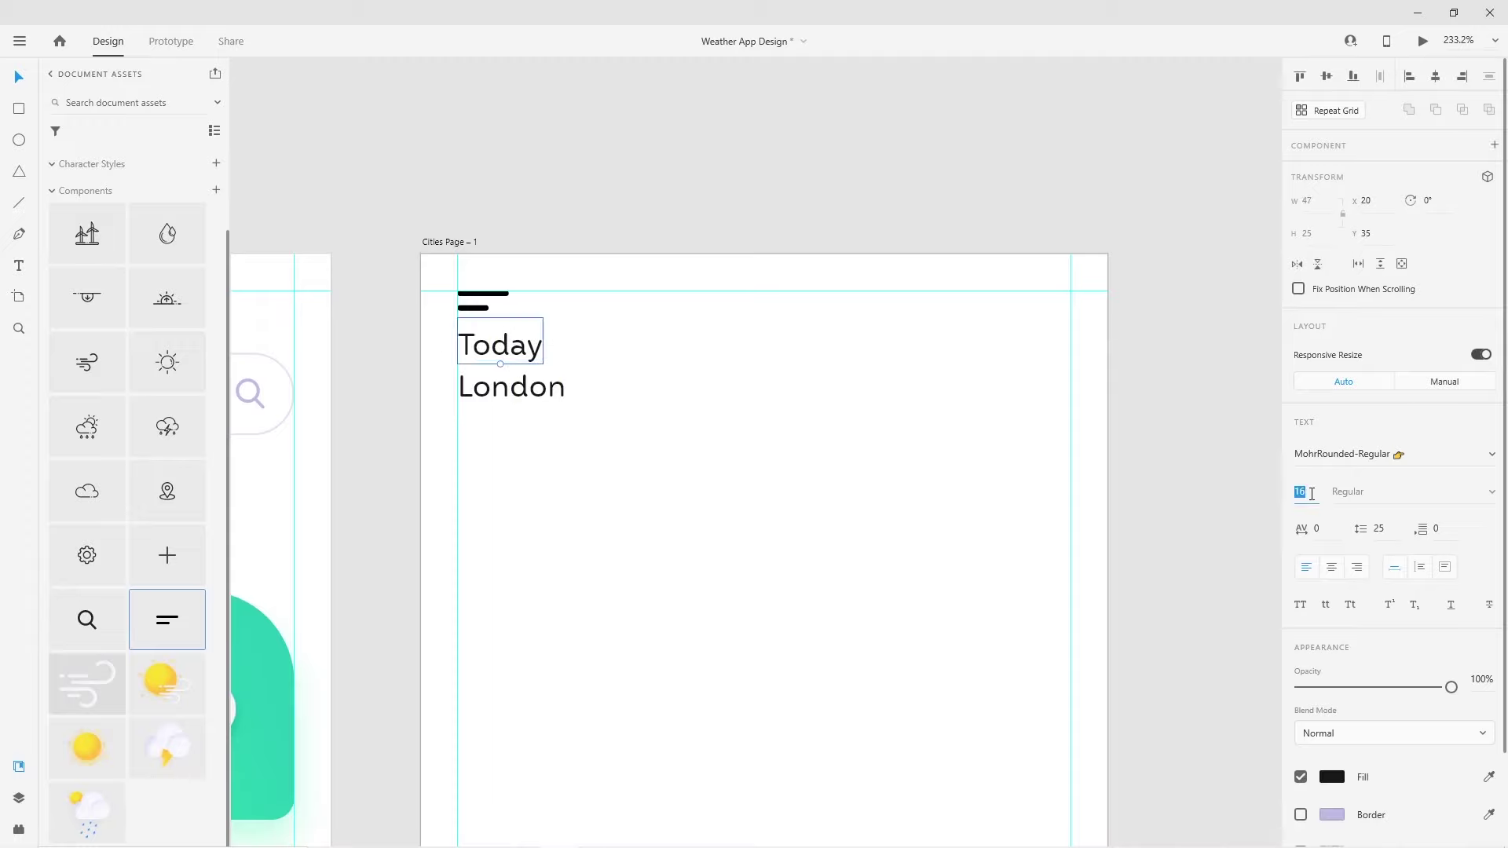
{"action": "type", "text": "12"}
{"action": "key", "text": "Return"}
Add a 19-02-2021 date line beneath London, copied from the Today label
{"action": "left_click", "coordinate": [483, 389]}
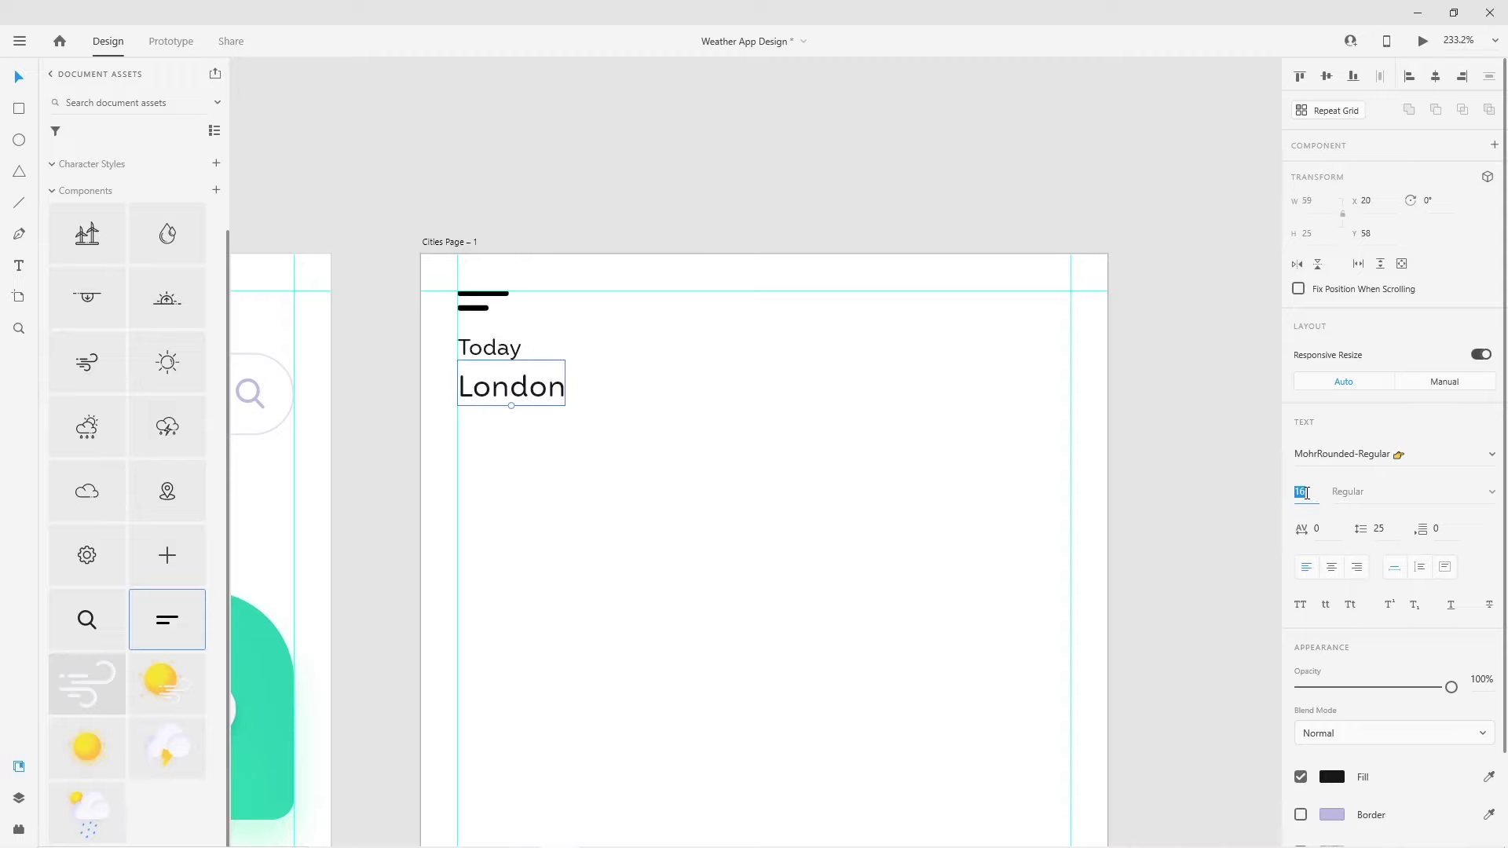
{"action": "left_click", "coordinate": [788, 535]}
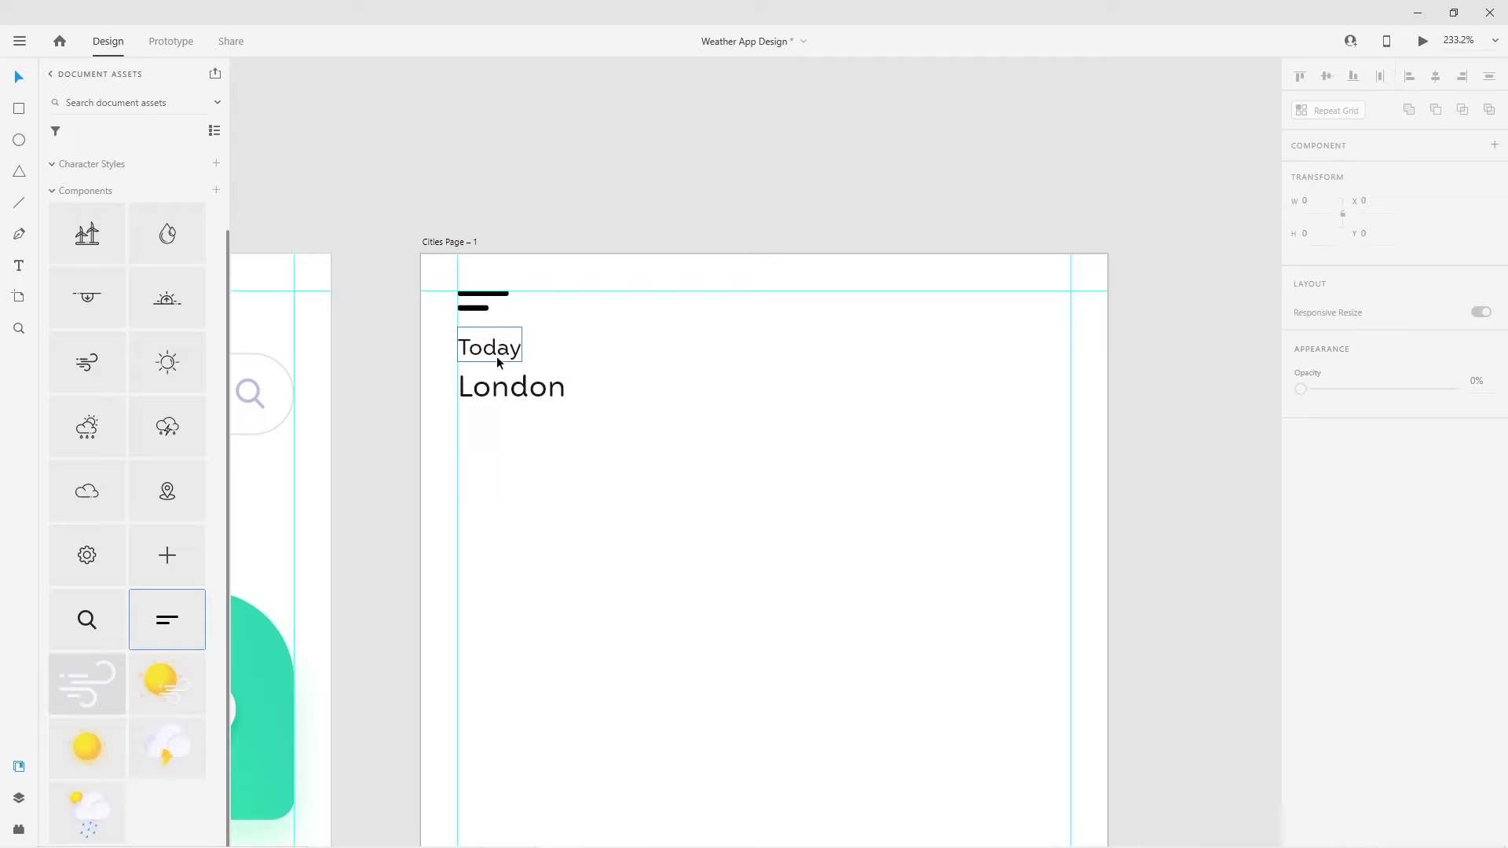
{"action": "left_click_drag", "start_coordinate": [493, 350], "coordinate": [497, 430]}
{"action": "double_click", "coordinate": [498, 429]}
{"action": "type", "text": "19"}
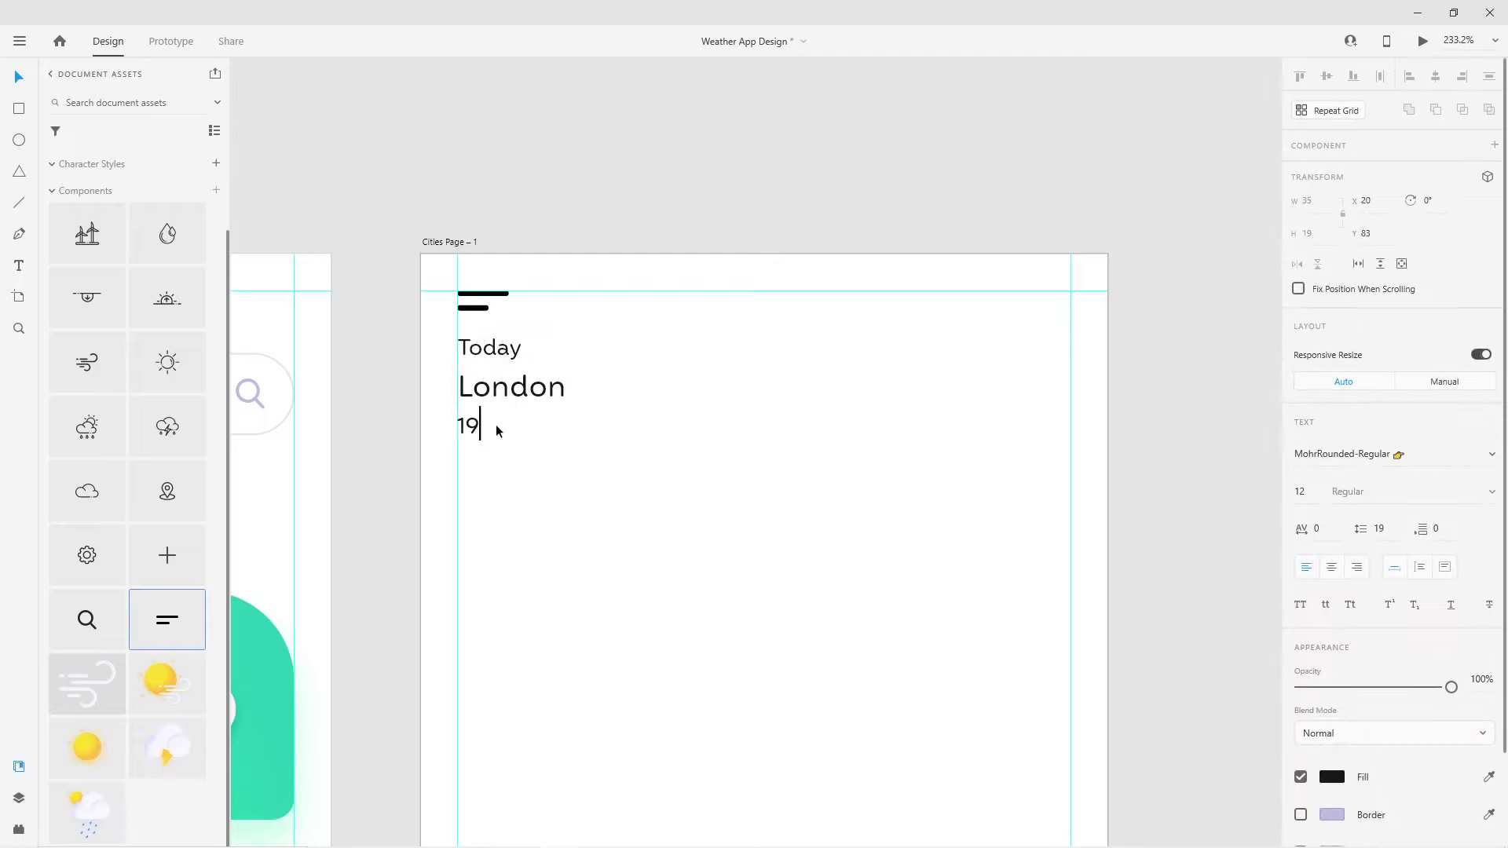
{"action": "type", "text": "-0202021"}
{"action": "key", "text": "Escape"}
{"action": "double_click", "coordinate": [531, 432]}
{"action": "left_click", "coordinate": [531, 430]}
{"action": "key", "text": "Right"}
{"action": "key", "text": "shift+Left"}
{"action": "type", "text": "-"}
{"action": "key", "text": "Escape"}
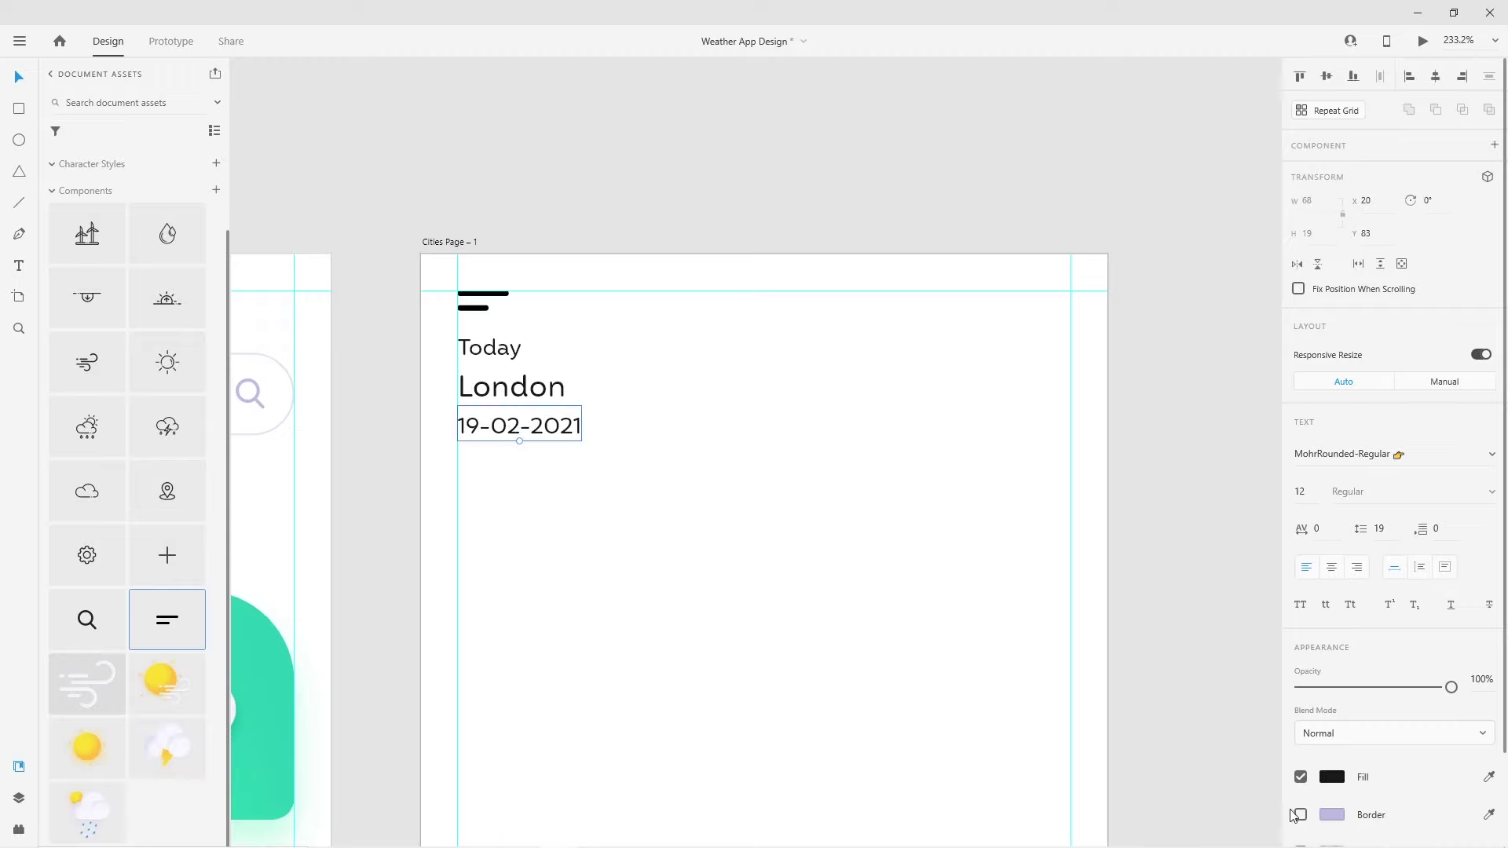
Make the date lavender with font size 8
{"action": "left_click", "coordinate": [1332, 777]}
{"action": "left_click", "coordinate": [1116, 822]}
{"action": "left_click", "coordinate": [987, 734]}
{"action": "left_click", "coordinate": [533, 432]}
{"action": "type", "text": "8"}
{"action": "key", "text": "Return"}
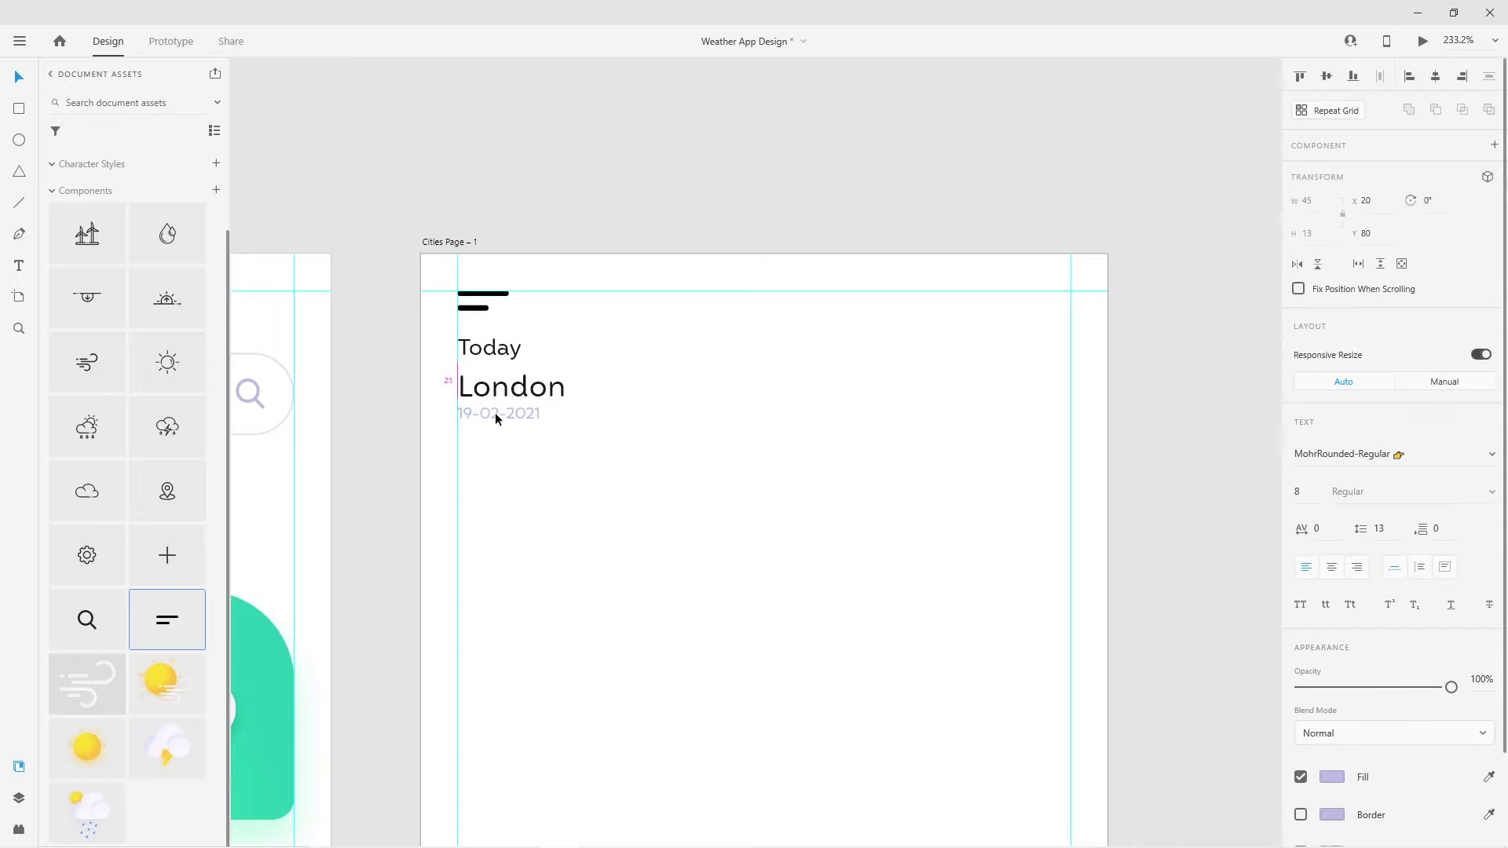
Move Today closer to London, shrink its font, and shift the text block down
{"action": "left_click_drag", "start_coordinate": [501, 347], "coordinate": [501, 358]}
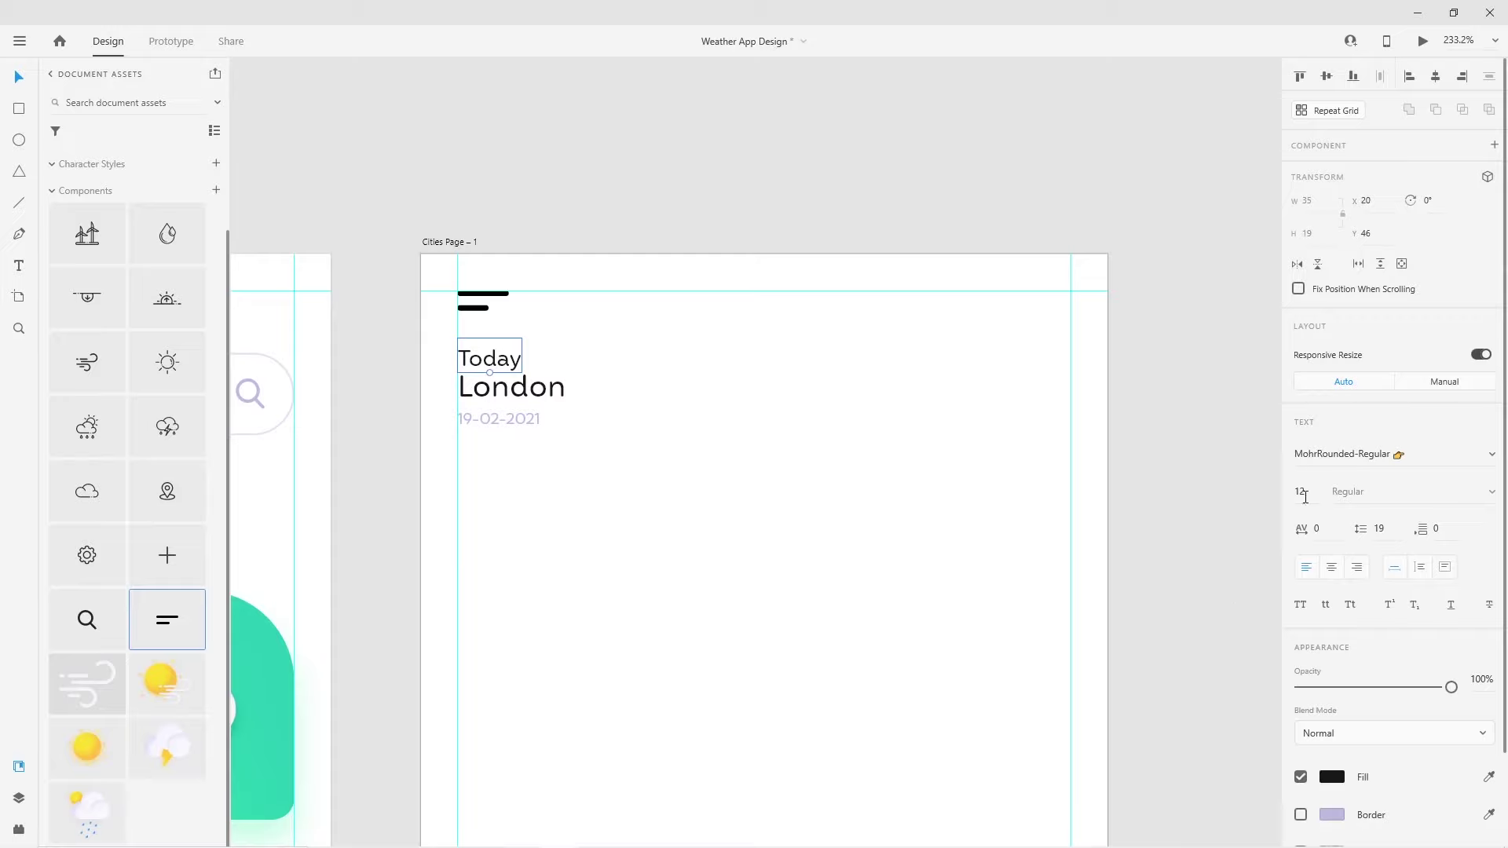
{"action": "key", "text": "Return"}
{"action": "left_click", "coordinate": [482, 478]}
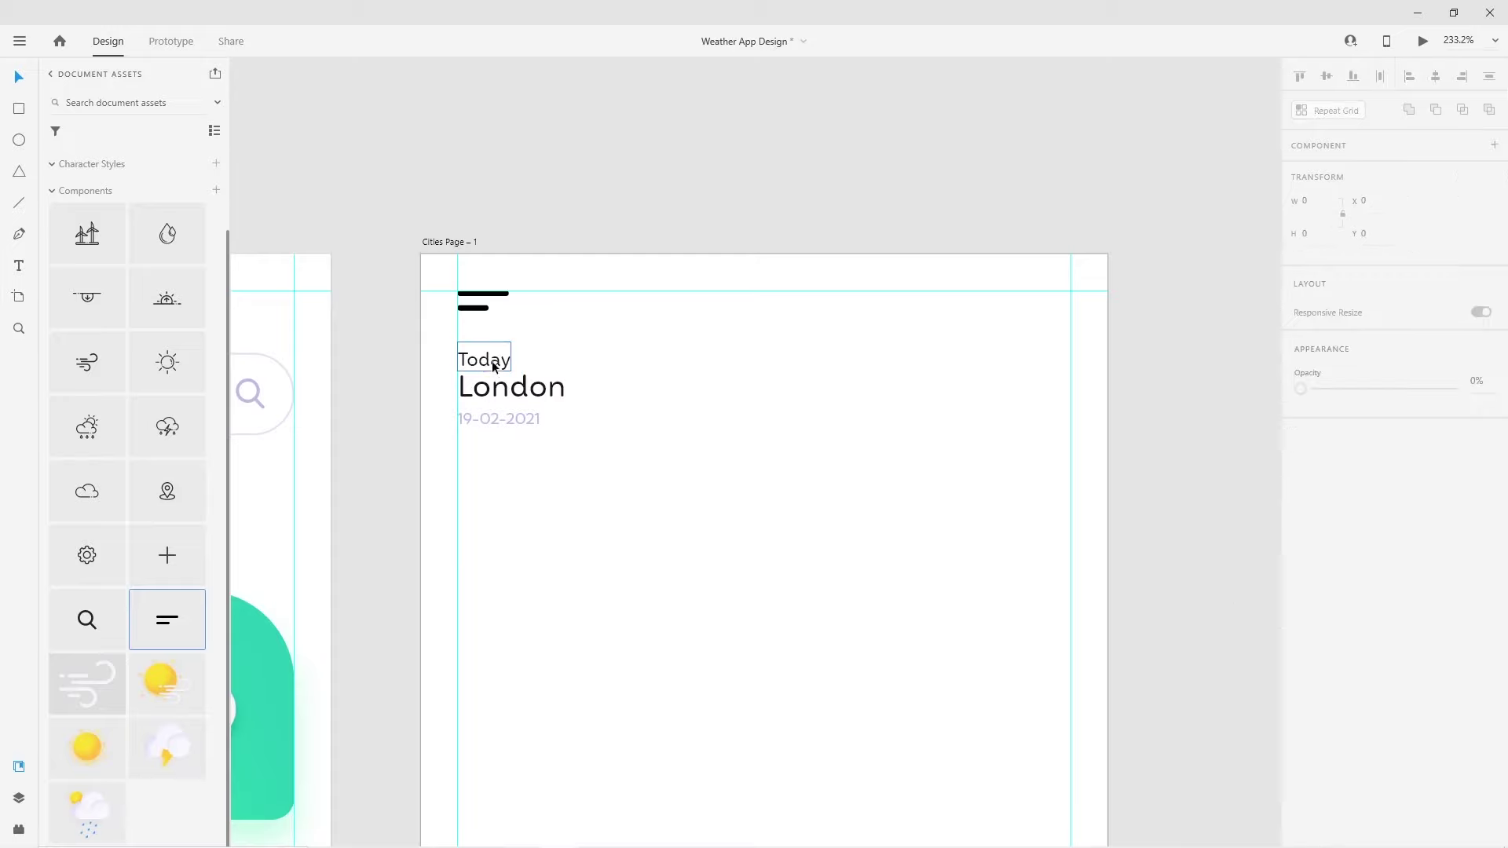
{"action": "left_click_drag", "start_coordinate": [448, 380], "coordinate": [448, 402]}
{"action": "left_click", "coordinate": [591, 572]}
{"action": "scroll", "coordinate": [639, 562], "scroll_direction": "down", "scroll_amount": 3}
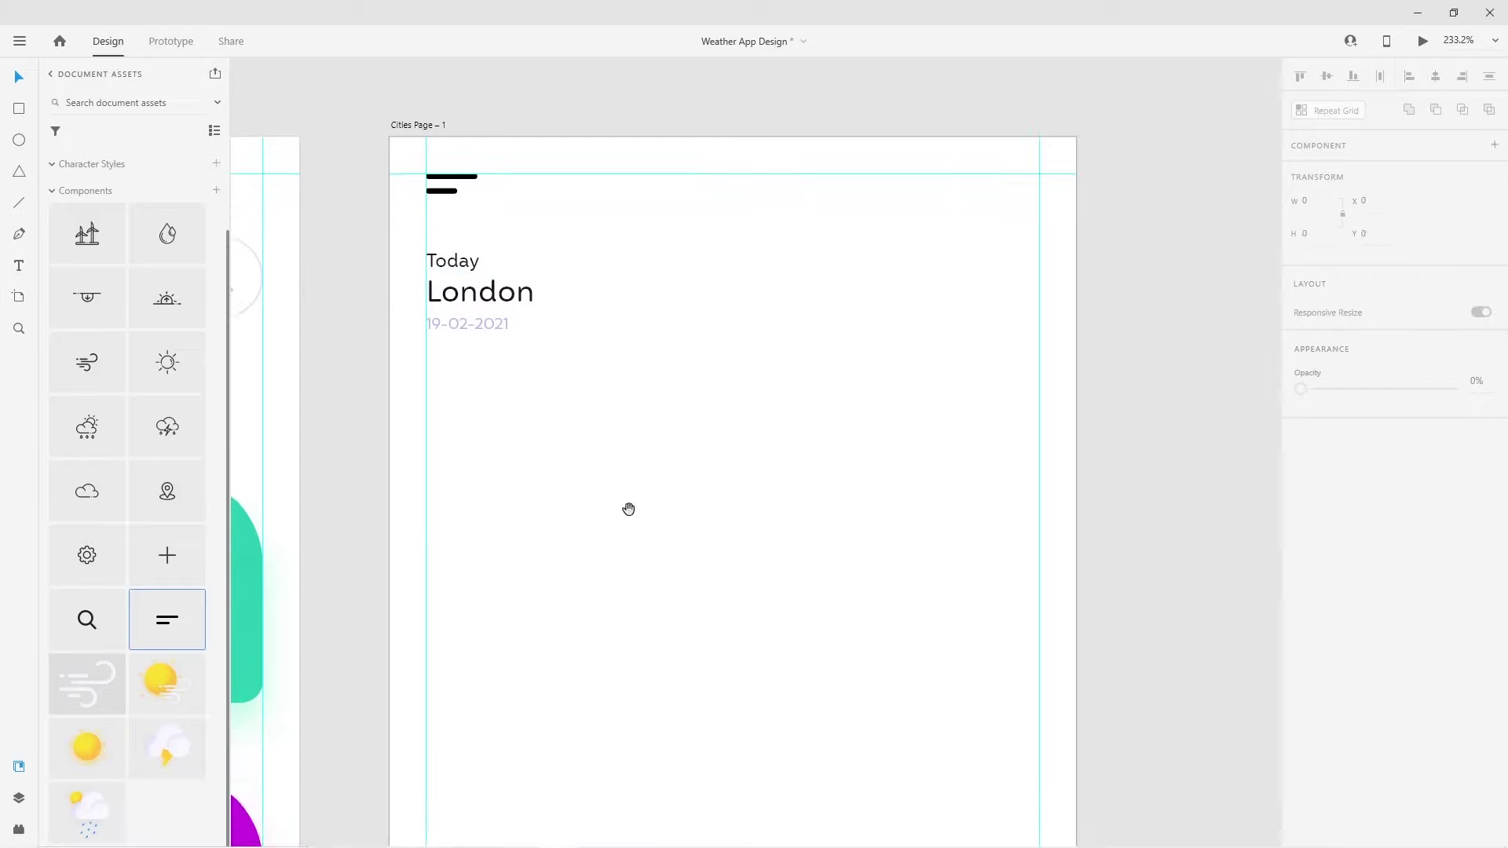
Add the sun-and-rain-cloud icon, resized to about 154 by 173
{"action": "left_click_drag", "start_coordinate": [86, 811], "coordinate": [695, 540]}
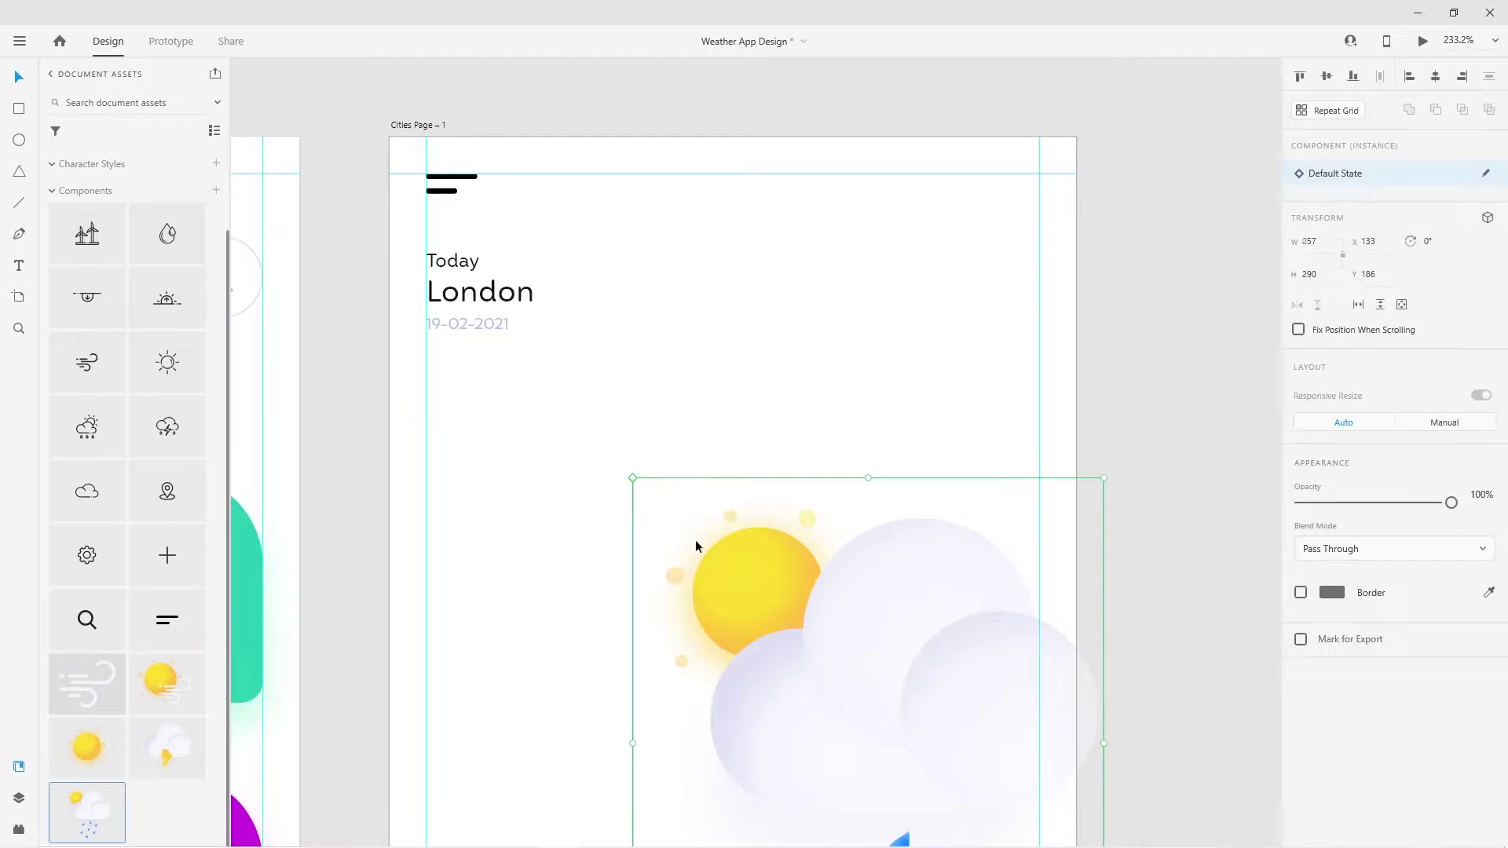
{"action": "scroll", "coordinate": [766, 592], "scroll_direction": "down", "scroll_amount": 2}
{"action": "mouse_move", "coordinate": [886, 748]}
{"action": "left_mouse_down"}
{"action": "mouse_move", "coordinate": [629, 513]}
{"action": "mouse_move", "coordinate": [644, 533]}
{"action": "left_mouse_up"}
{"action": "left_click", "coordinate": [652, 606]}
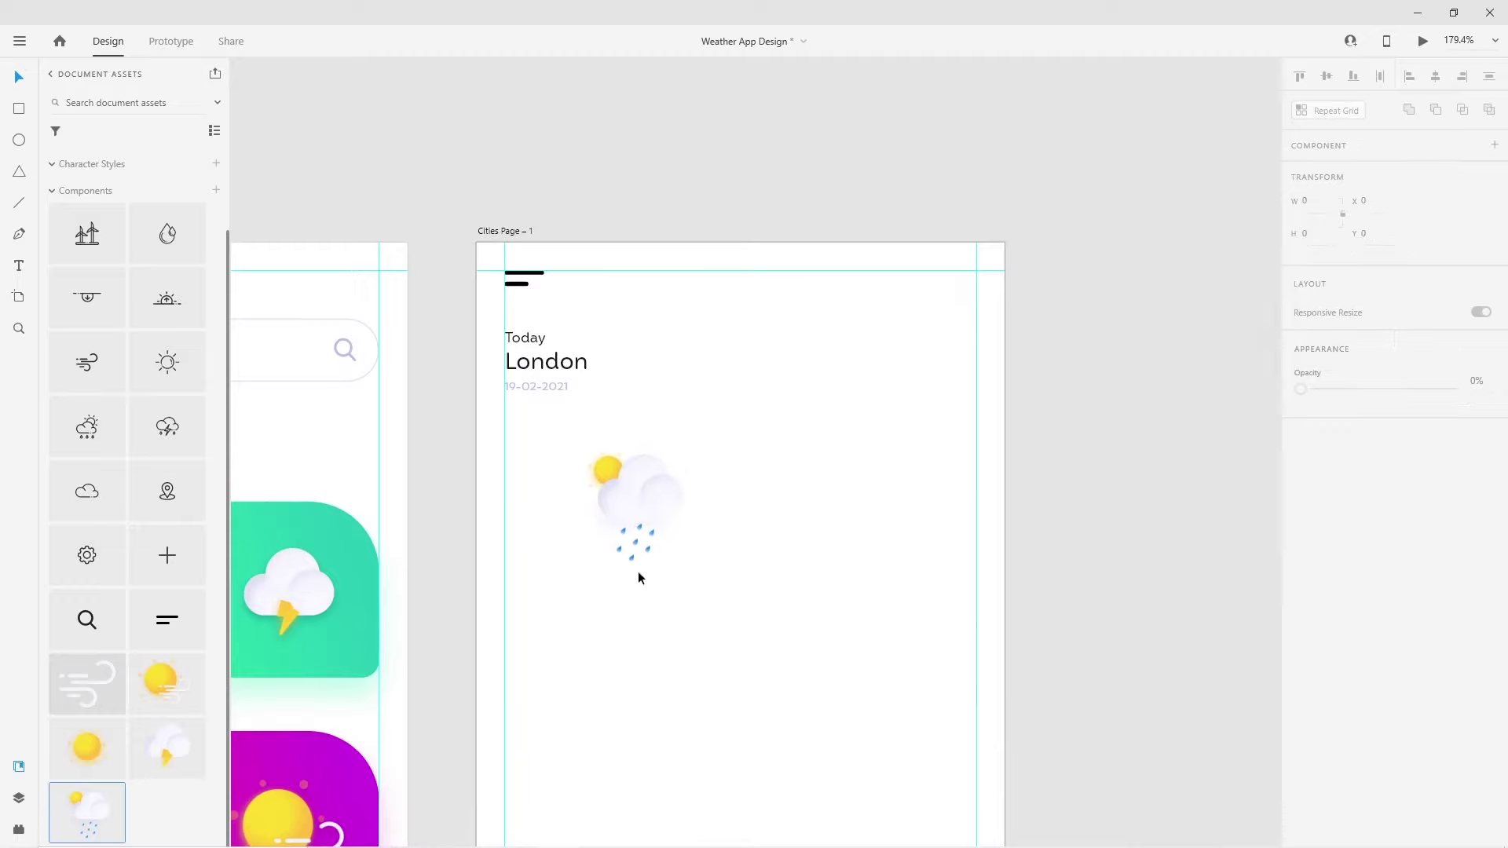
Add a 13° temperature text at size 68 in MohrRounded Thin
{"action": "left_click_drag", "start_coordinate": [552, 372], "coordinate": [842, 511], "text": "alt"}
{"action": "double_click", "coordinate": [842, 512]}
{"action": "type", "text": "13"}
{"action": "key", "text": "Escape"}
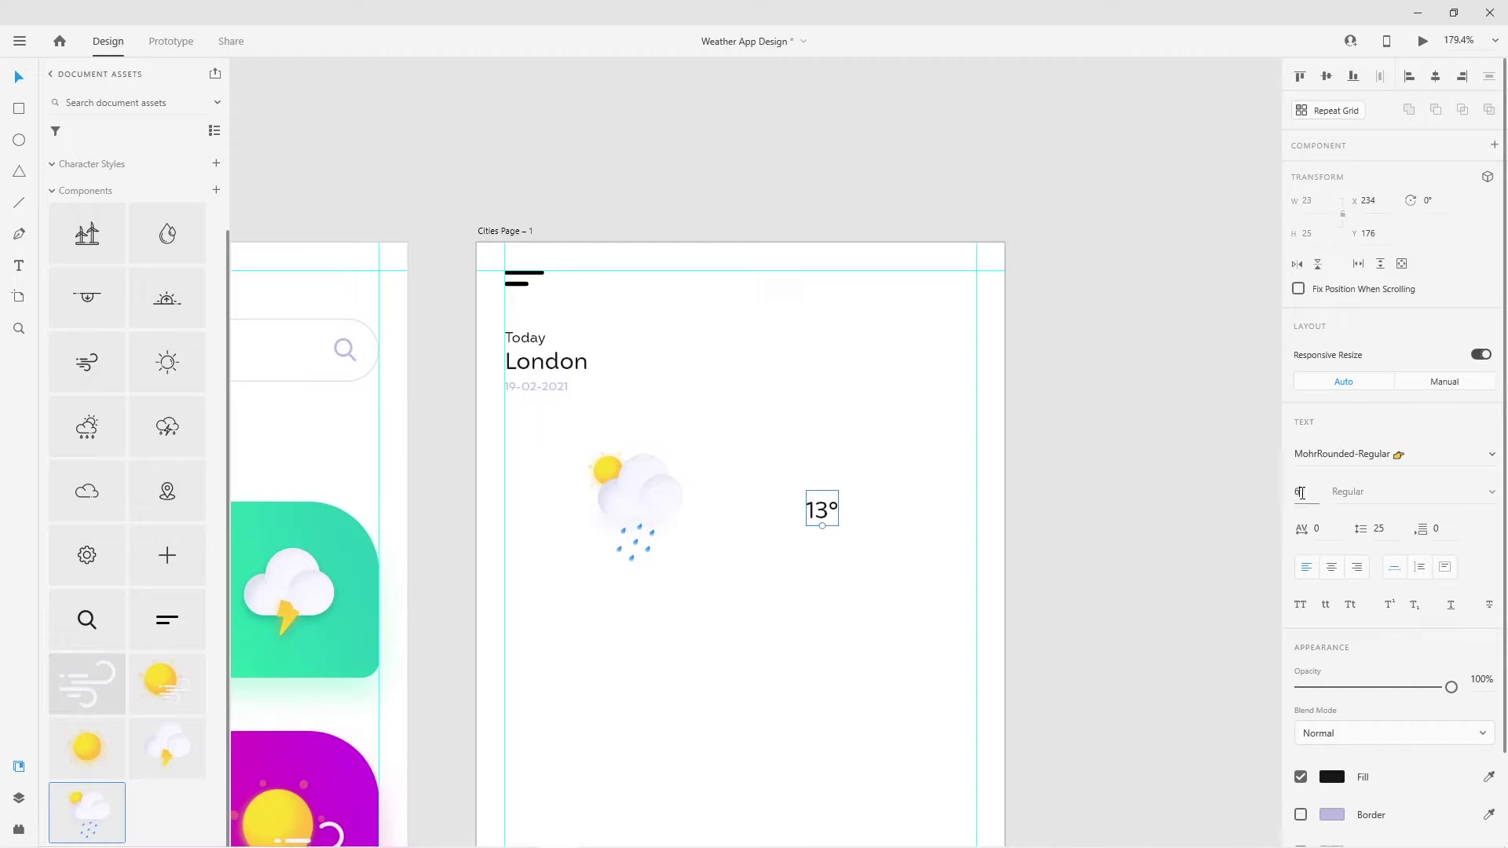
{"action": "key", "text": "Return"}
{"action": "left_click", "coordinate": [1393, 453]}
{"action": "type", "text": "Mo"}
{"action": "key", "text": "Return"}
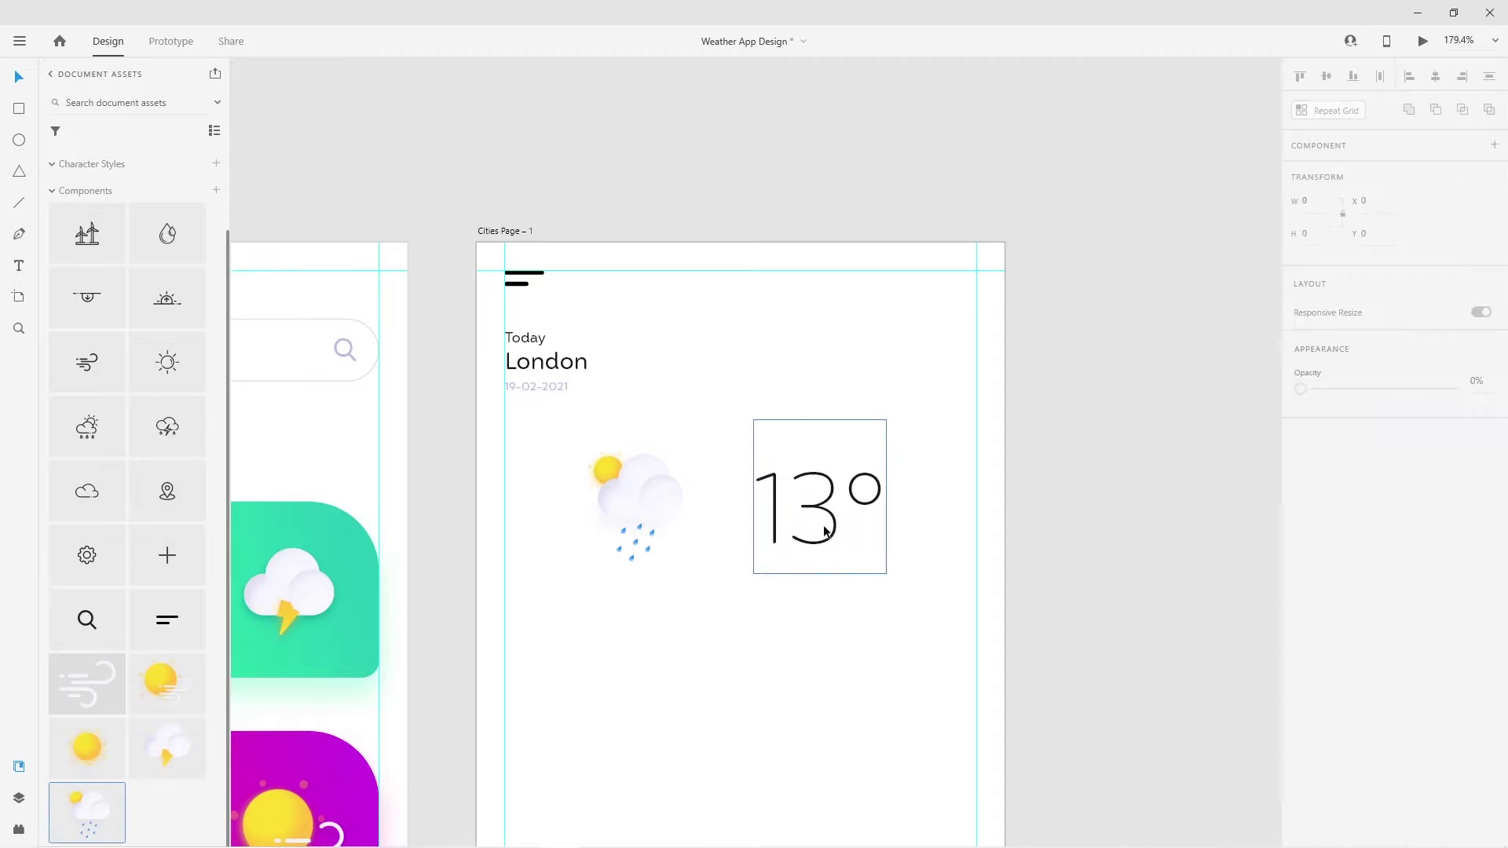
Add a Rainy Shower label aligned under 13°
{"action": "mouse_move", "coordinate": [536, 341]}
{"action": "left_mouse_down"}
{"action": "mouse_move", "coordinate": [864, 576]}
{"action": "mouse_move", "coordinate": [853, 583]}
{"action": "left_mouse_up"}
{"action": "double_click", "coordinate": [853, 579]}
{"action": "type", "text": "rainy Shower"}
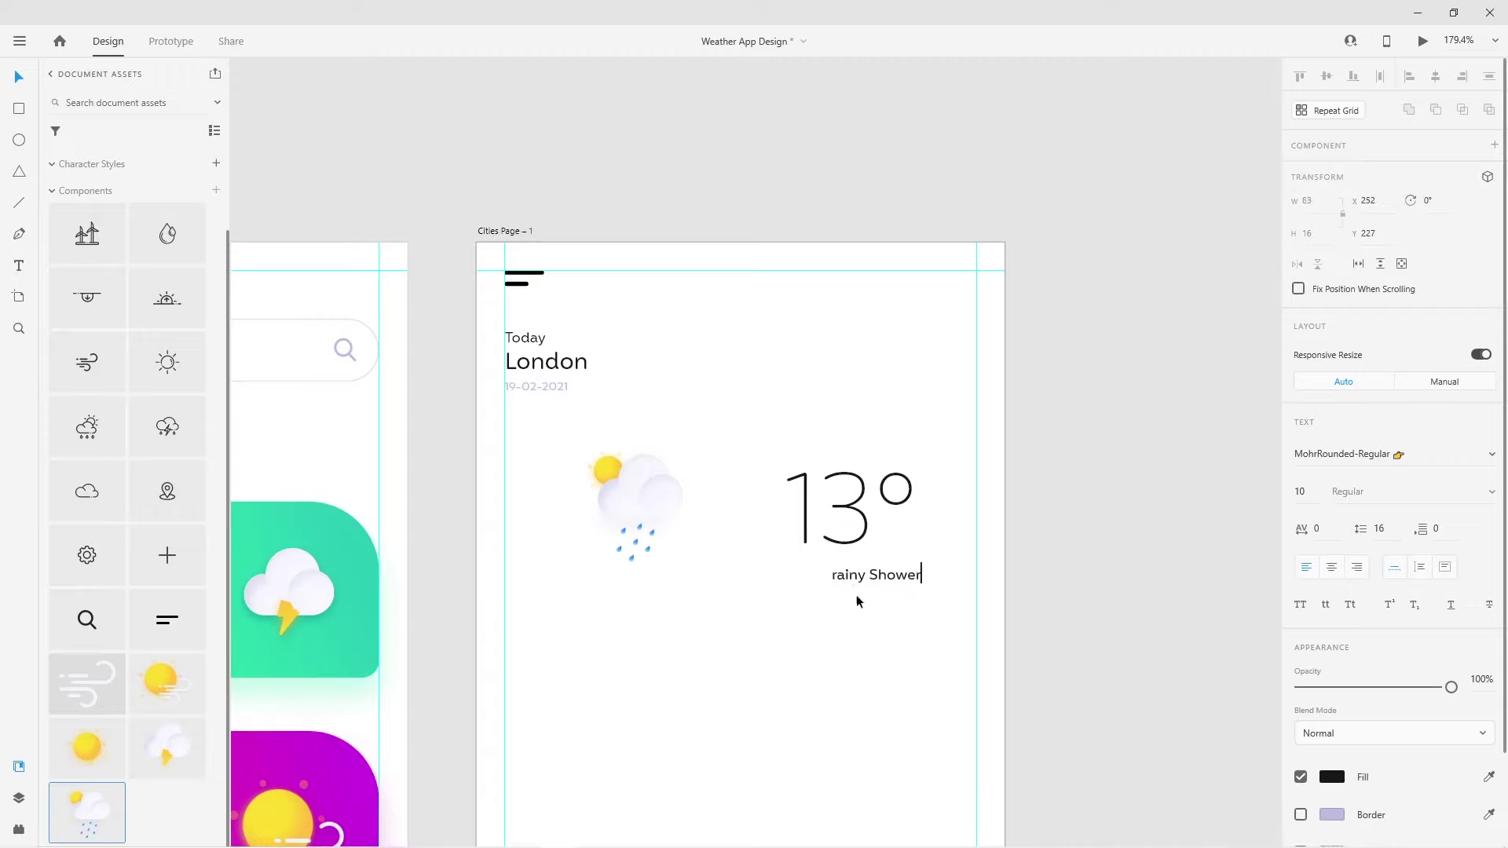
{"action": "type", "text": "R"}
{"action": "key", "text": "Escape"}
{"action": "left_click_drag", "start_coordinate": [876, 572], "coordinate": [837, 564]}
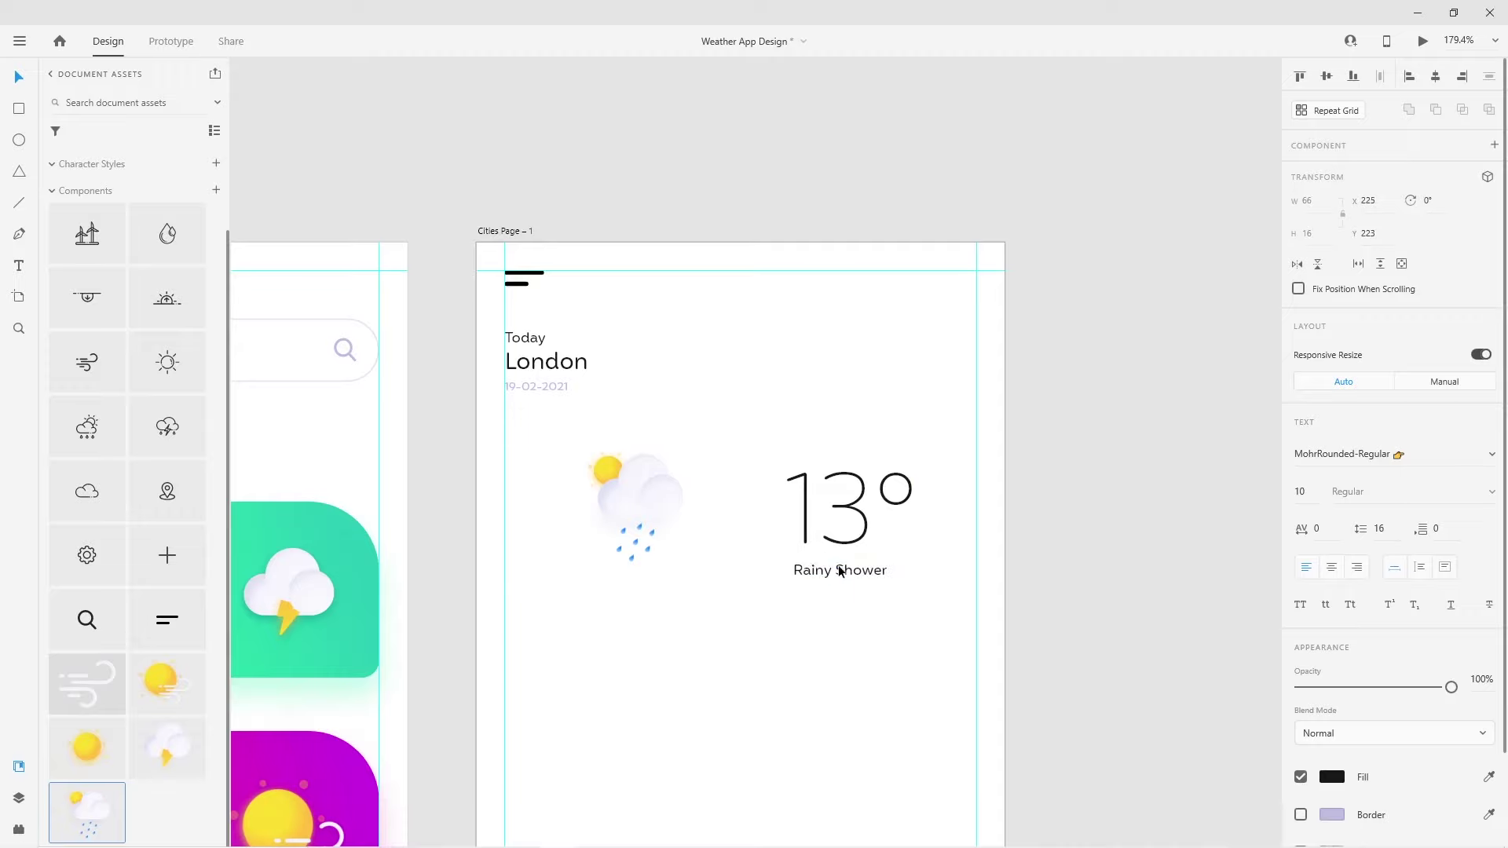
Give the Rainy Shower label a light purple colour and a small font size
{"action": "left_click", "coordinate": [1332, 777]}
{"action": "left_click", "coordinate": [1110, 821]}
{"action": "left_click", "coordinate": [1311, 490]}
{"action": "left_click", "coordinate": [842, 625]}
{"action": "left_click", "coordinate": [821, 569]}
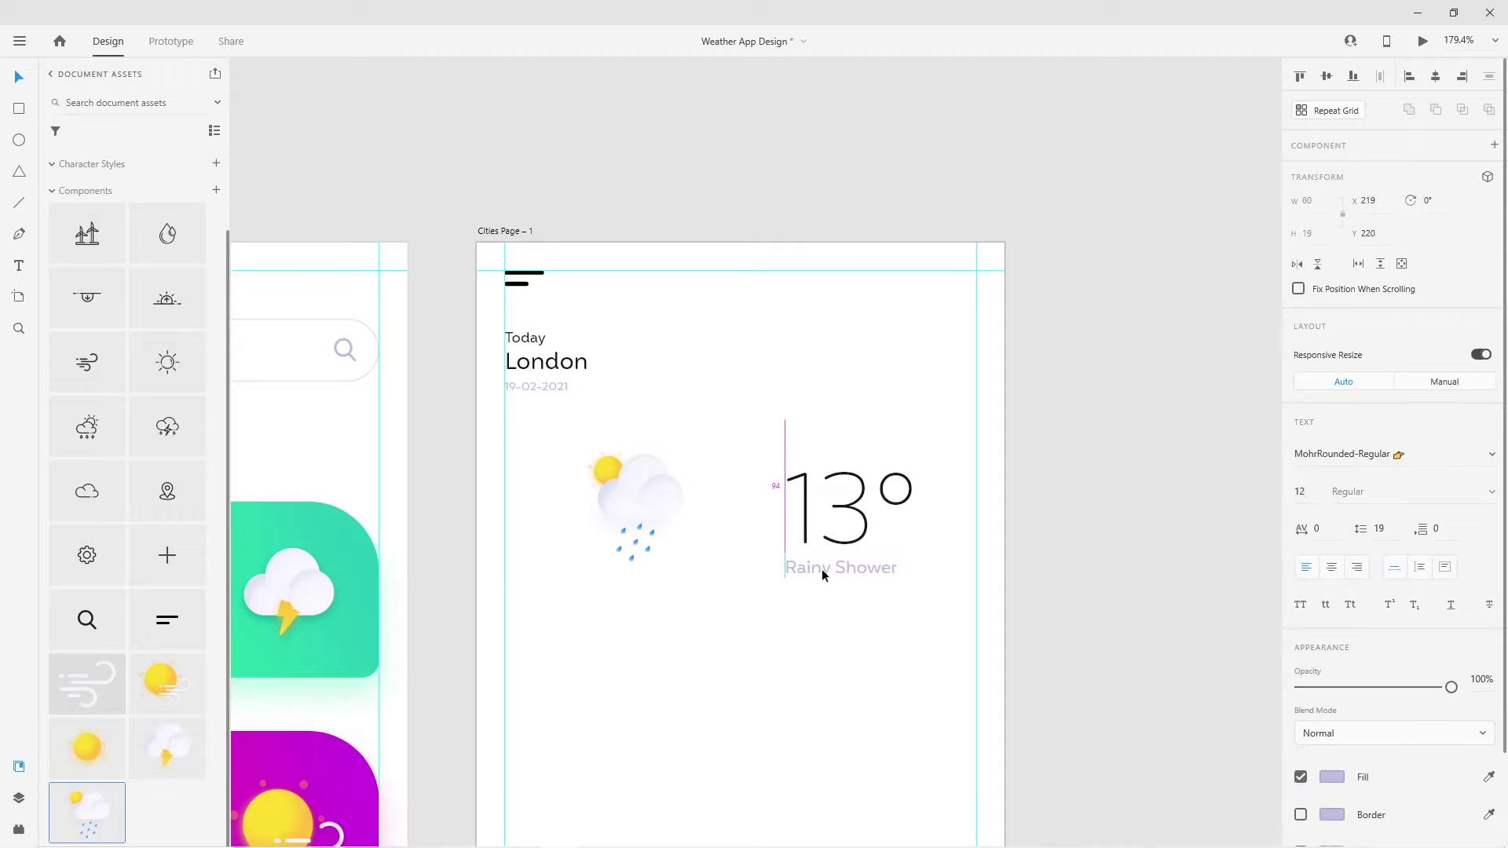
{"action": "left_click", "coordinate": [1307, 489]}
{"action": "type", "text": "4"}
{"action": "left_click", "coordinate": [803, 667]}
{"action": "left_click_drag", "start_coordinate": [837, 569], "coordinate": [841, 576]}
{"action": "left_click", "coordinate": [787, 585]}
Lower the weather icon about 24 px and draw a vertical divider before 13°
{"action": "left_click_drag", "start_coordinate": [611, 509], "coordinate": [613, 528]}
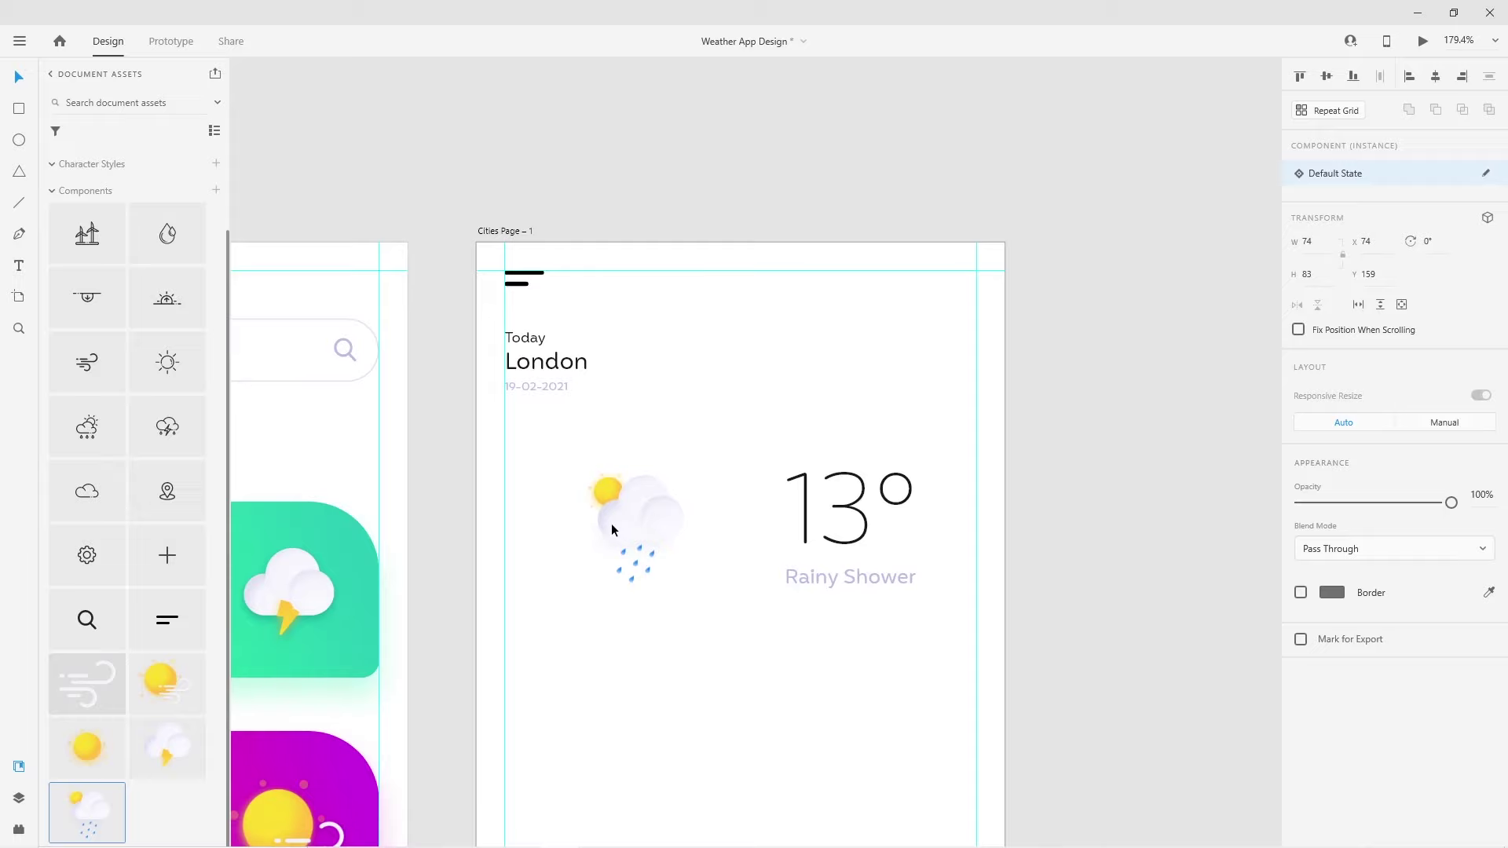
{"action": "left_click", "coordinate": [879, 573]}
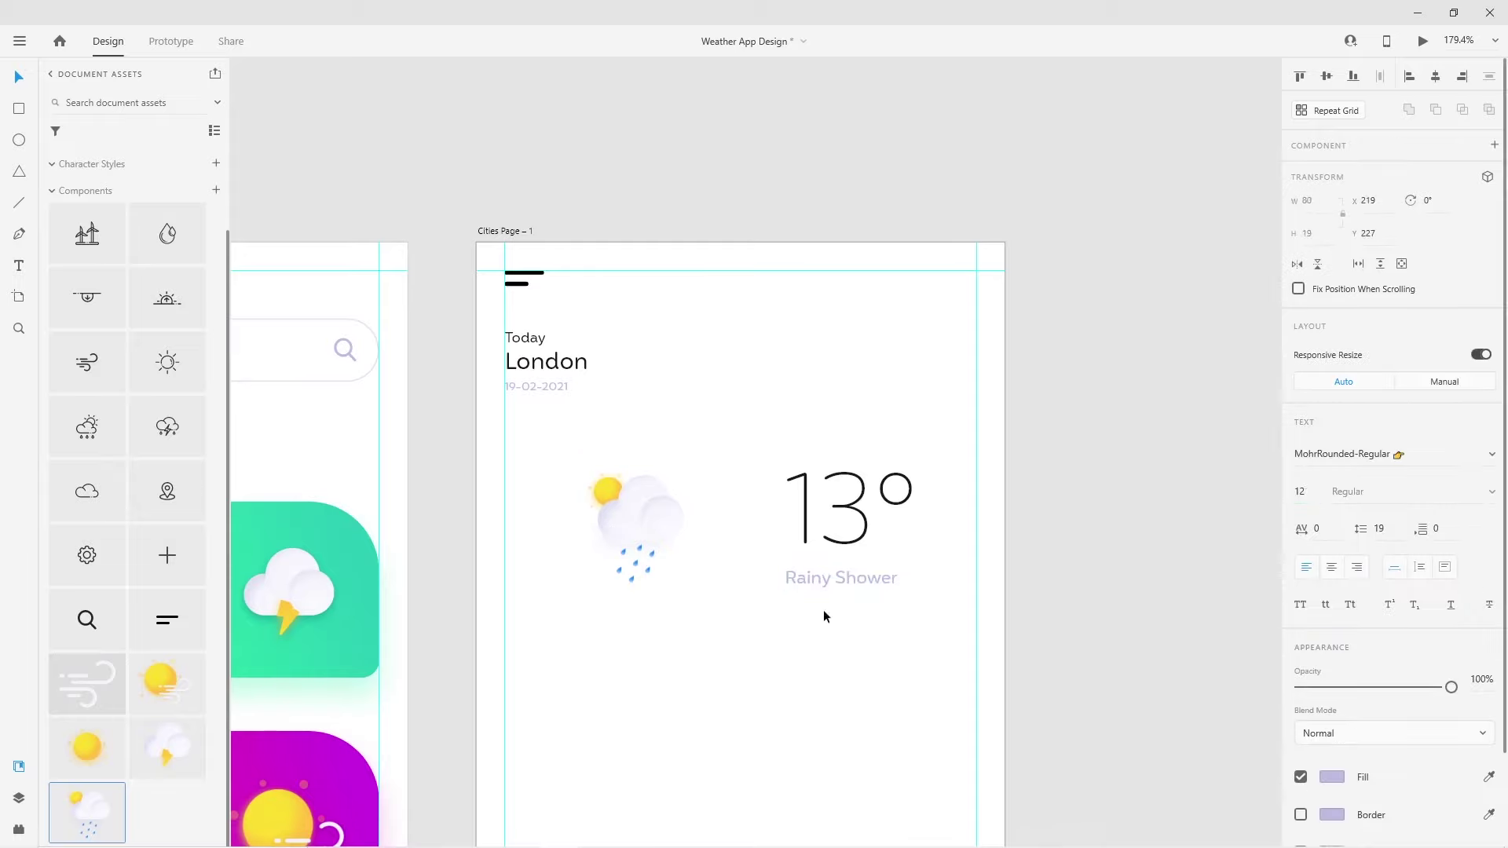
{"action": "left_click", "coordinate": [840, 503]}
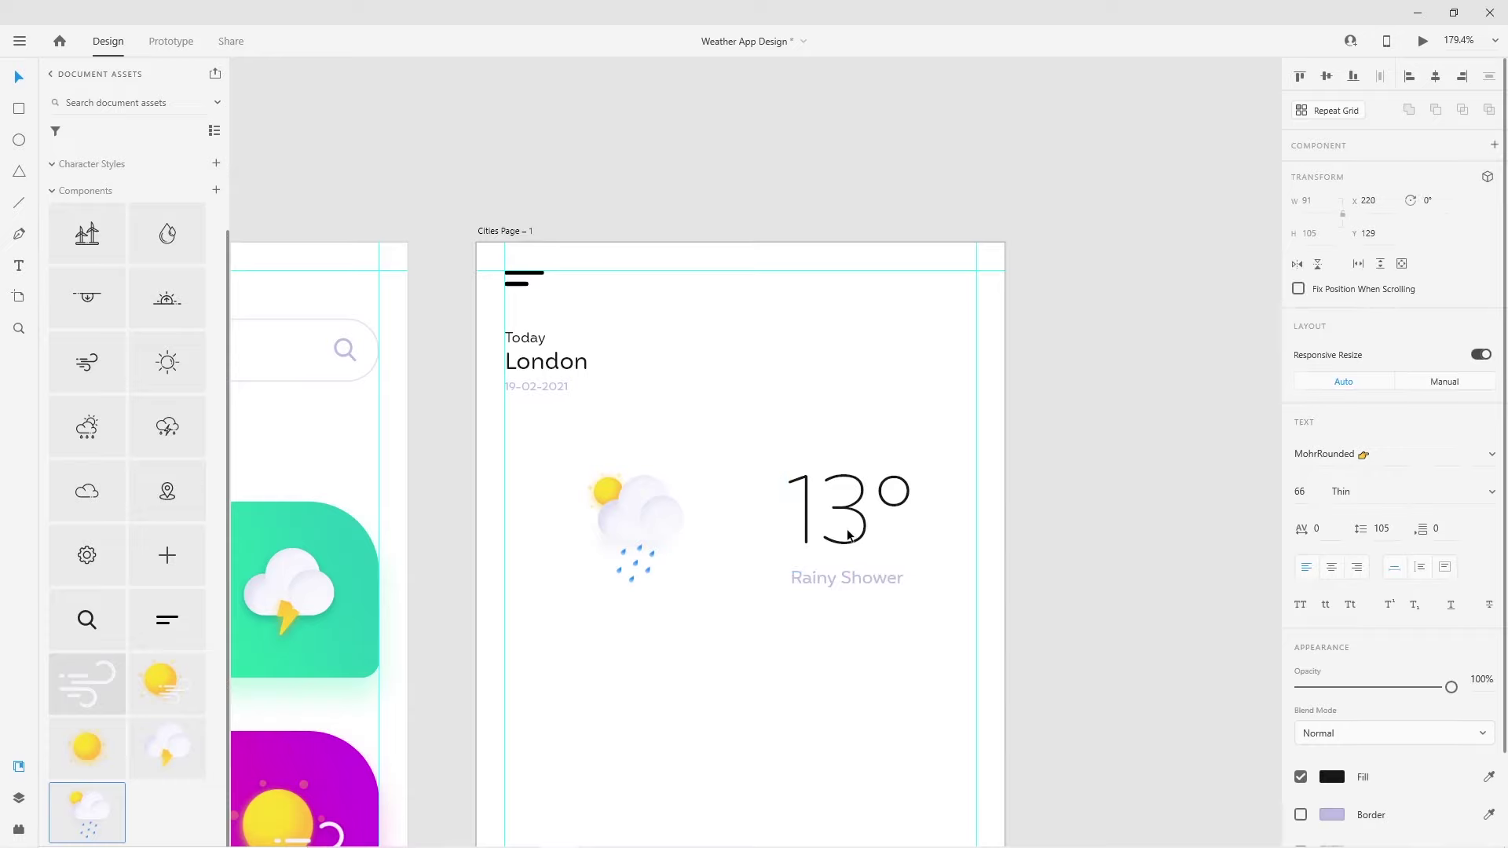
{"action": "key", "text": "Escape"}
{"action": "left_click_drag", "start_coordinate": [726, 498], "coordinate": [726, 576]}
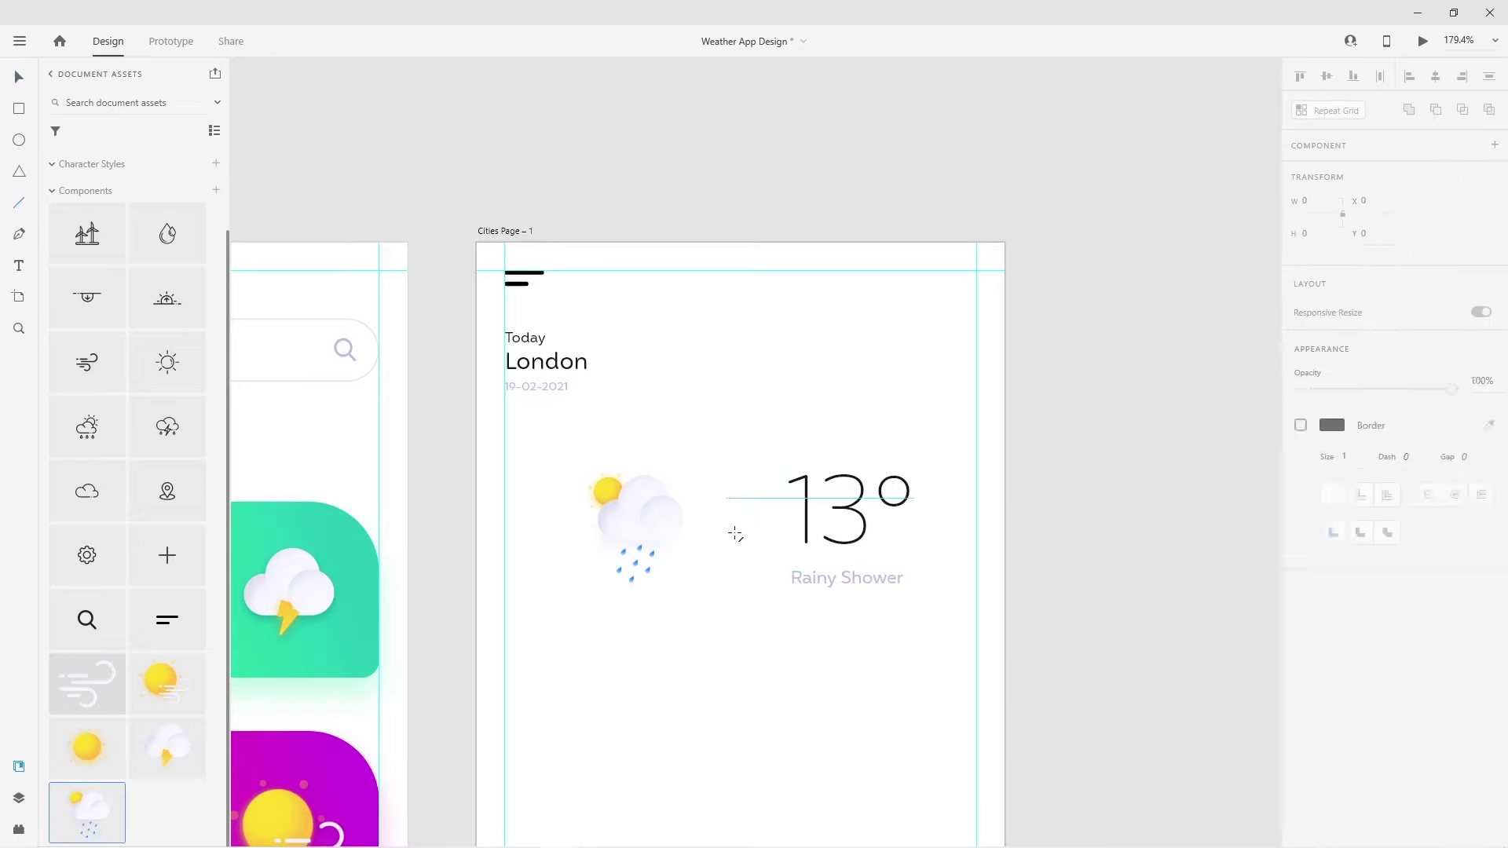
Give the divider line a lighter lavender border colour
{"action": "left_click", "coordinate": [1332, 551]}
{"action": "left_click", "coordinate": [1112, 658]}
{"action": "left_click", "coordinate": [728, 652]}
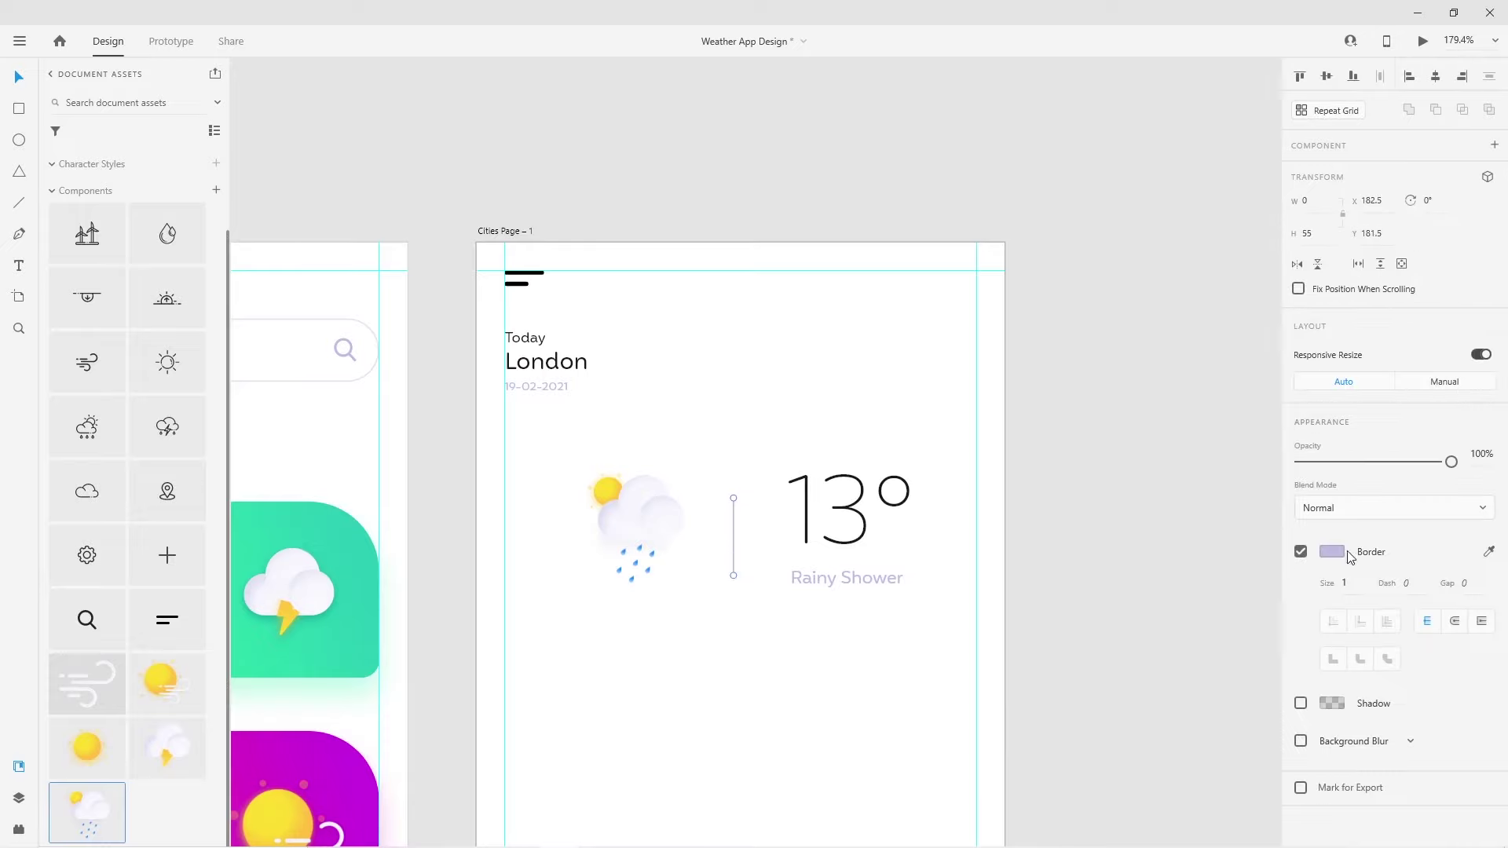
{"action": "left_click", "coordinate": [1332, 551]}
{"action": "left_click", "coordinate": [1131, 656]}
{"action": "left_click", "coordinate": [721, 632]}
{"action": "left_click", "coordinate": [733, 549]}
{"action": "left_click", "coordinate": [771, 619]}
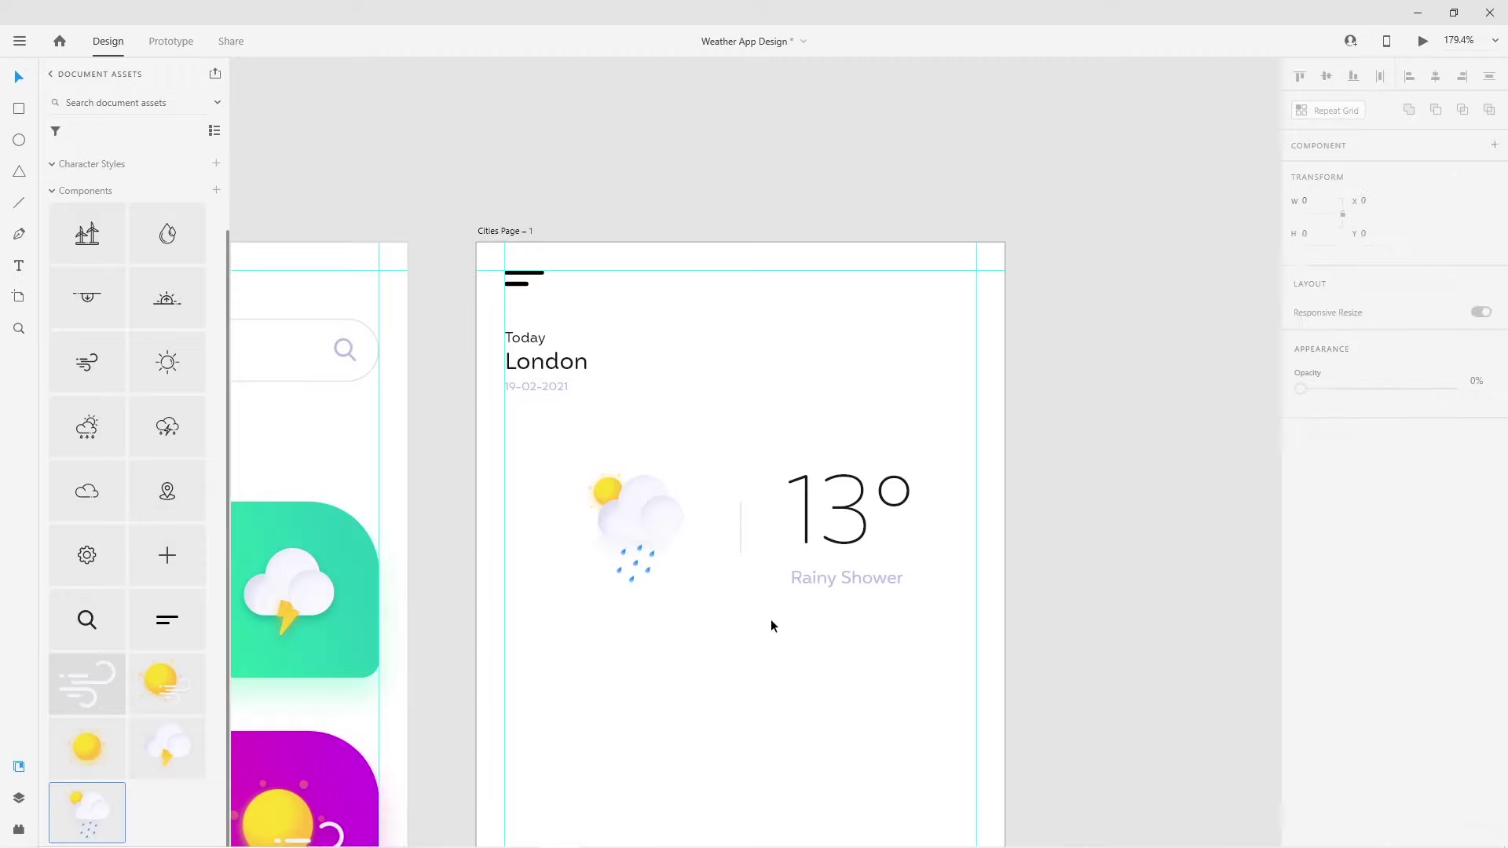
Nudge the 13° and Rainy Shower texts into alignment
{"action": "left_click", "coordinate": [818, 493]}
{"action": "key", "text": "Down"}
{"action": "key", "text": "Down"}
{"action": "key", "text": "Down"}
{"action": "key", "text": "Down"}
{"action": "key", "text": "Down"}
{"action": "key", "text": "Down"}
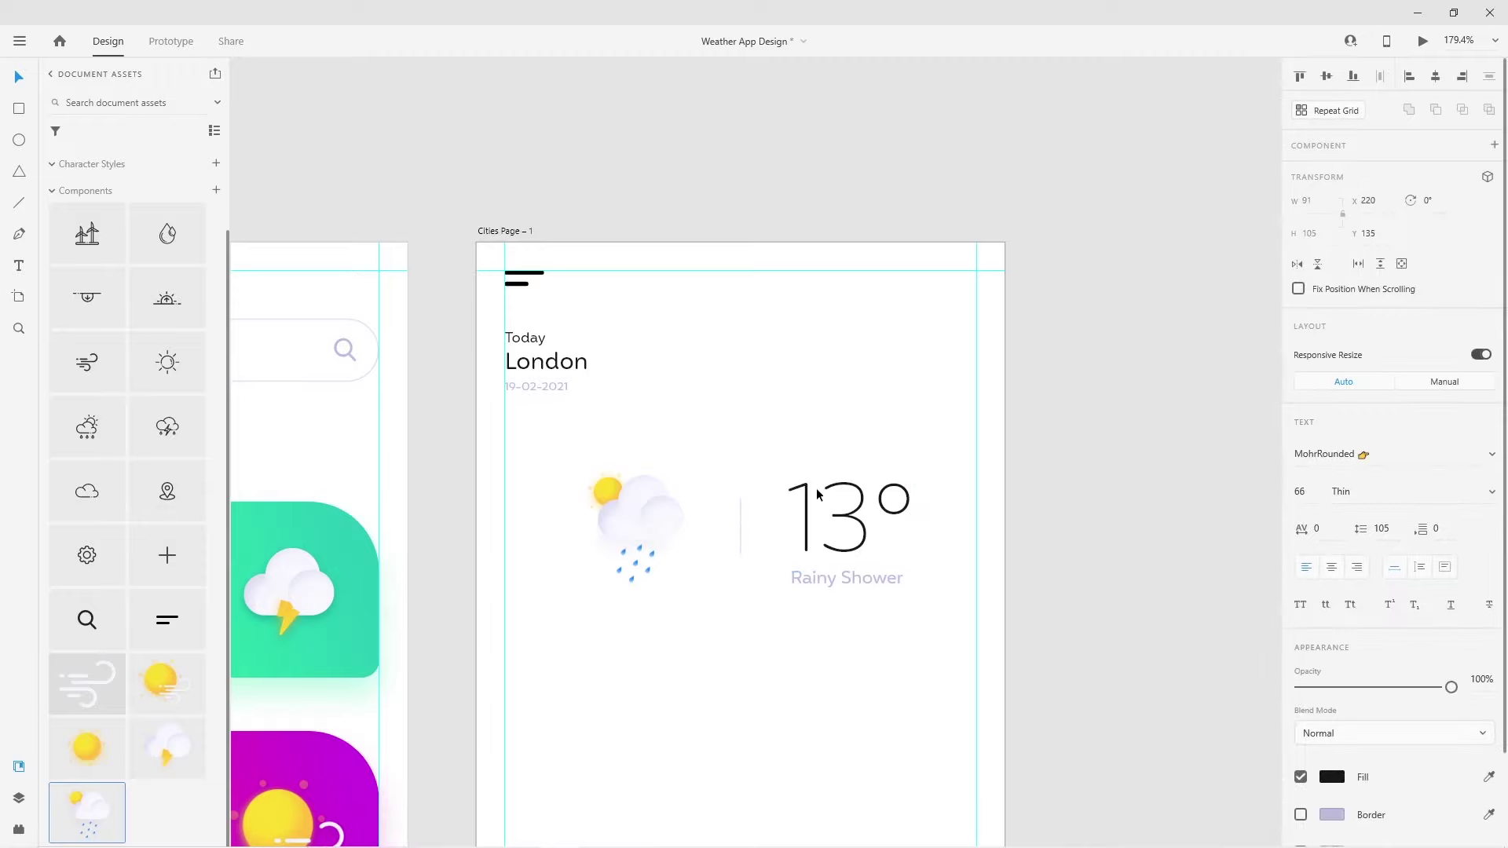
{"action": "left_click_drag", "start_coordinate": [880, 631], "coordinate": [778, 471]}
{"action": "key", "text": "Up"}
{"action": "key", "text": "Up"}
{"action": "key", "text": "Up"}
Enlarge the weather icon slightly to 80×89 beside the divider
{"action": "left_click", "coordinate": [667, 540]}
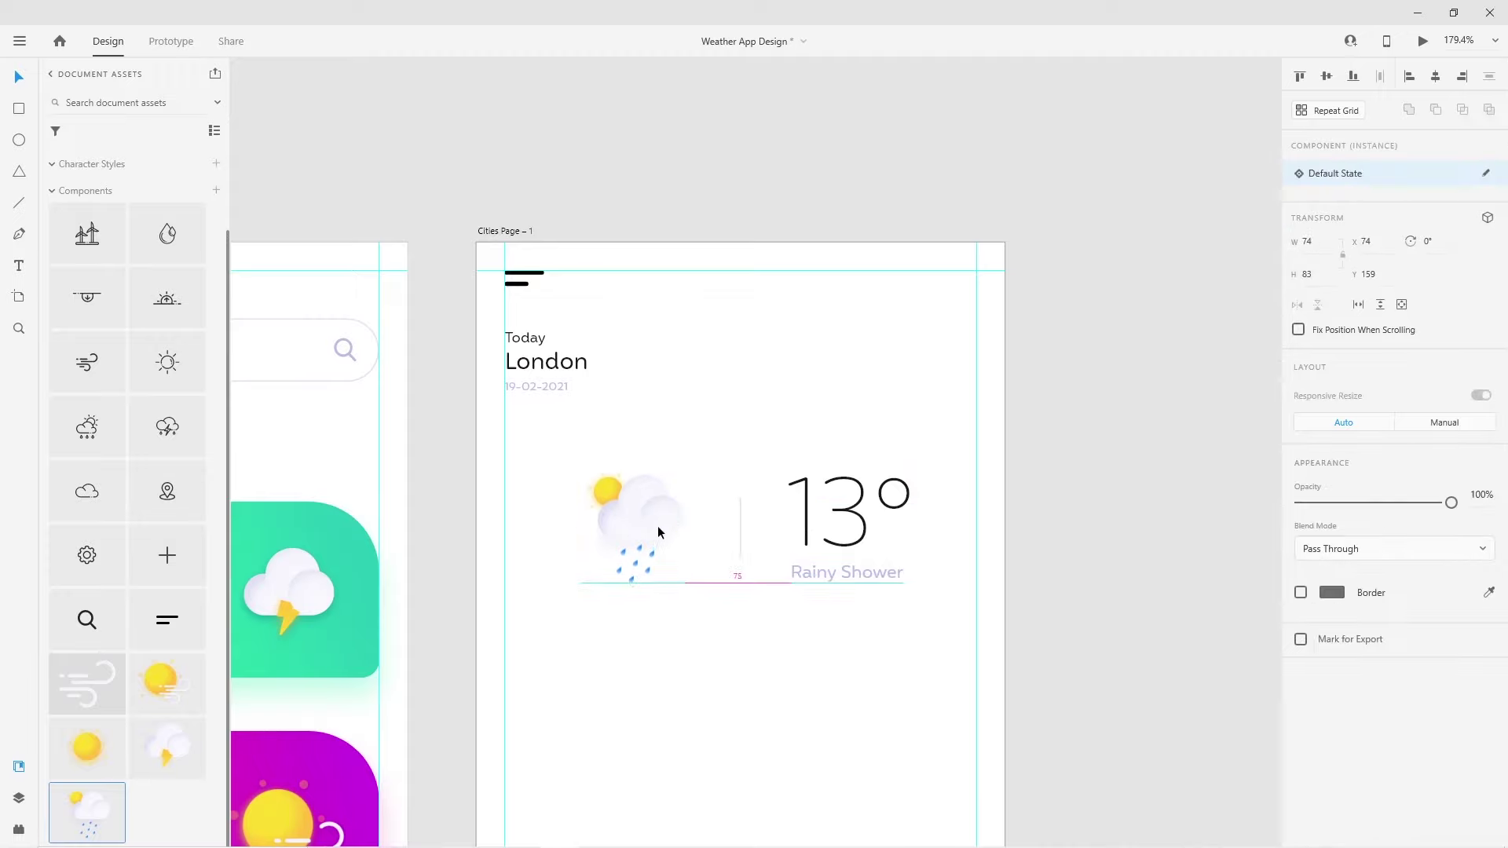
{"action": "left_click_drag", "start_coordinate": [573, 587], "coordinate": [567, 592]}
{"action": "left_click", "coordinate": [657, 606]}
{"action": "left_click_drag", "start_coordinate": [634, 543], "coordinate": [634, 542]}
{"action": "left_click", "coordinate": [703, 530]}
Move the icon, divider and temperature block up under the date
{"action": "left_click_drag", "start_coordinate": [537, 424], "coordinate": [946, 650]}
{"action": "key", "text": "shift+Up"}
{"action": "key", "text": "shift+Up"}
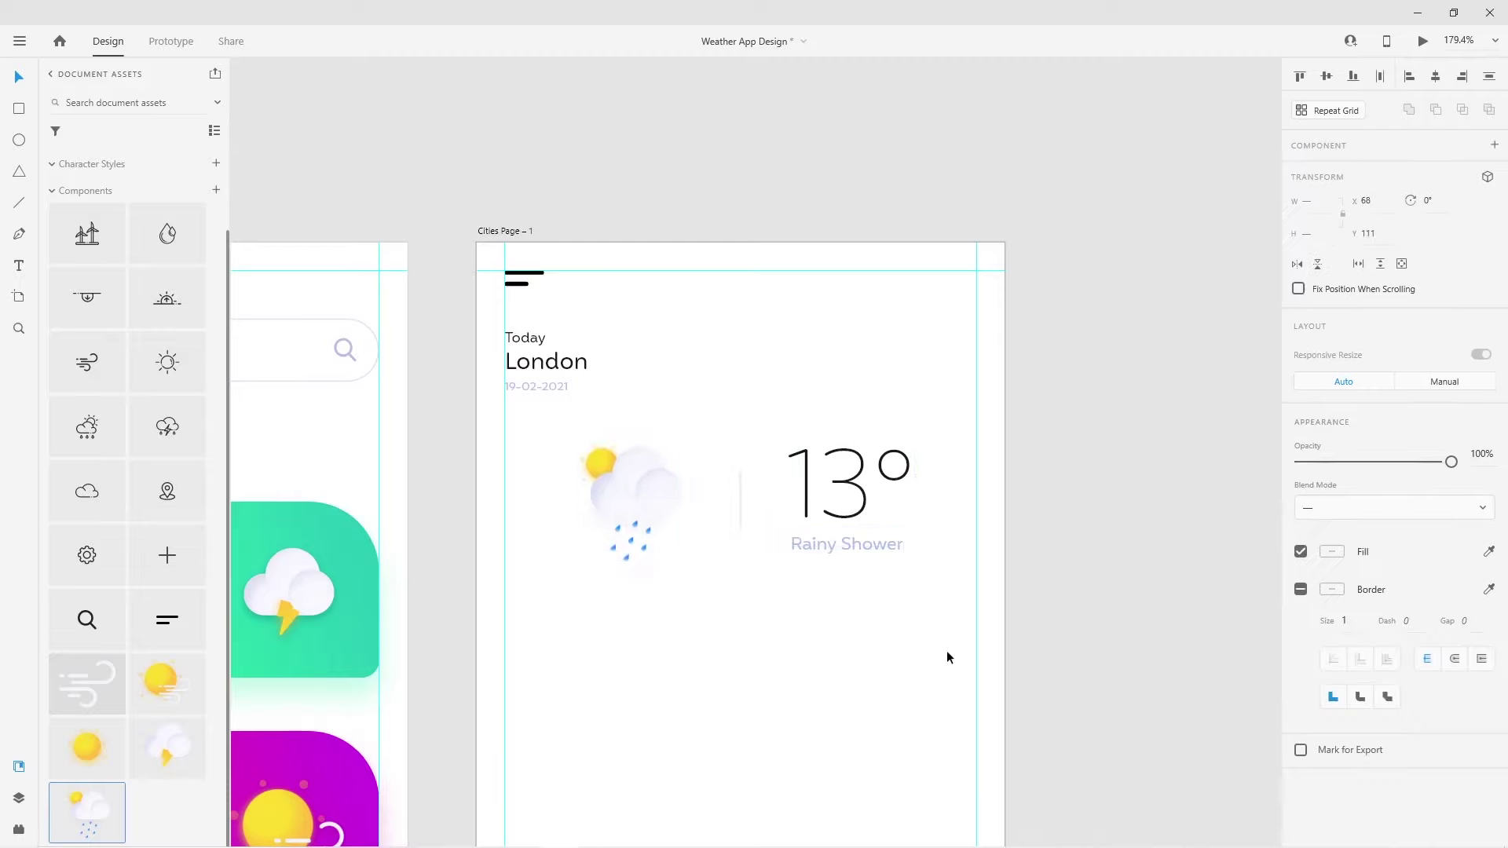
{"action": "left_click", "coordinate": [778, 666]}
{"action": "scroll", "coordinate": [777, 673], "scroll_direction": "down", "scroll_amount": 2}
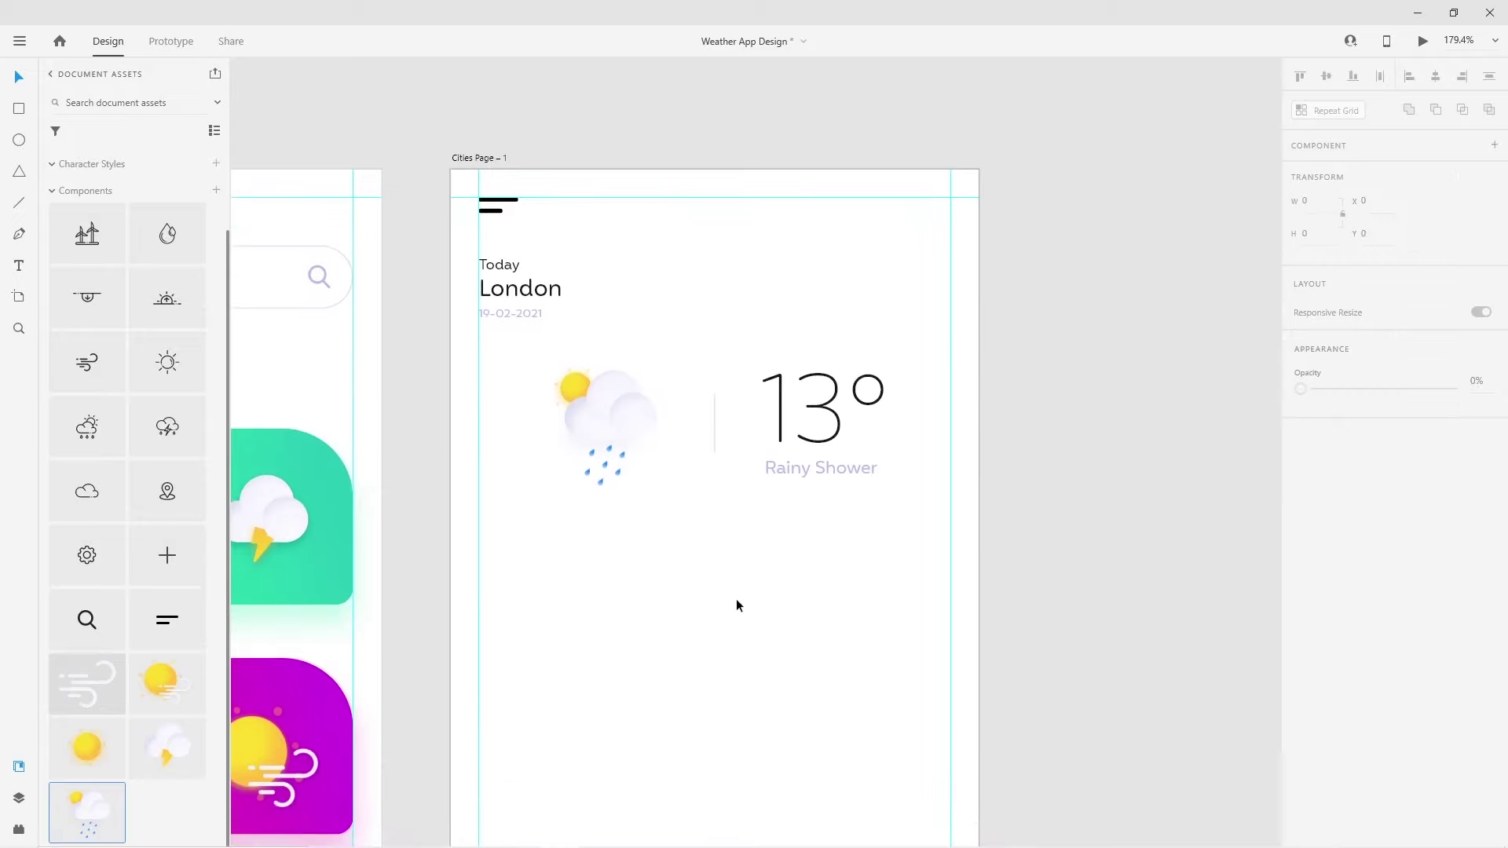
Draw a 44×44 rectangle with corner radius 12 below the weather reading
{"action": "key", "text": "r"}
{"action": "left_click_drag", "start_coordinate": [572, 555], "coordinate": [603, 585]}
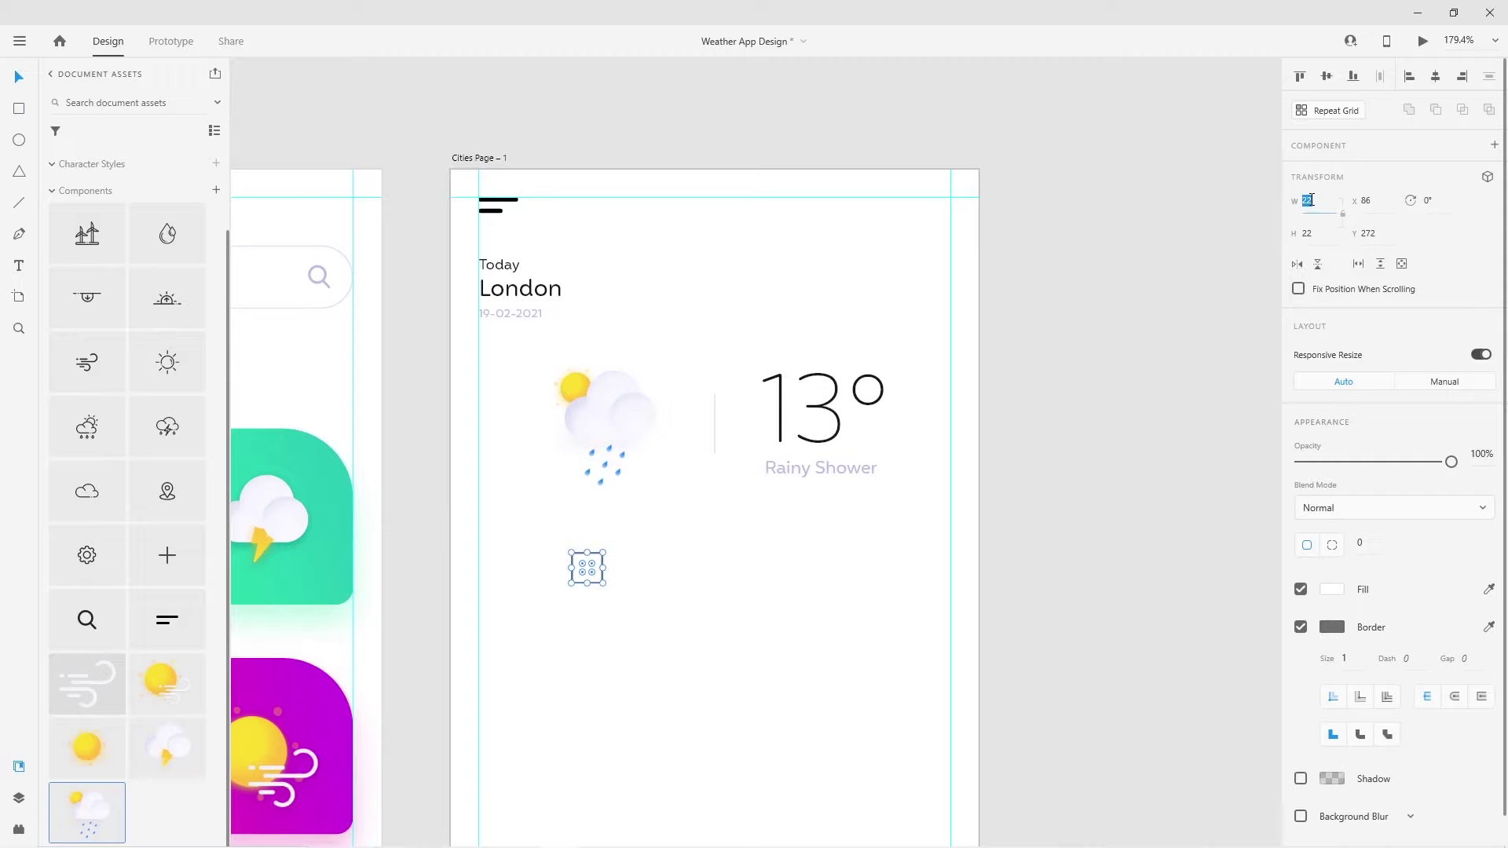
{"action": "left_click", "coordinate": [1311, 235]}
{"action": "type", "text": "44"}
{"action": "key", "text": "Return"}
{"action": "type", "text": "12"}
{"action": "key", "text": "Return"}
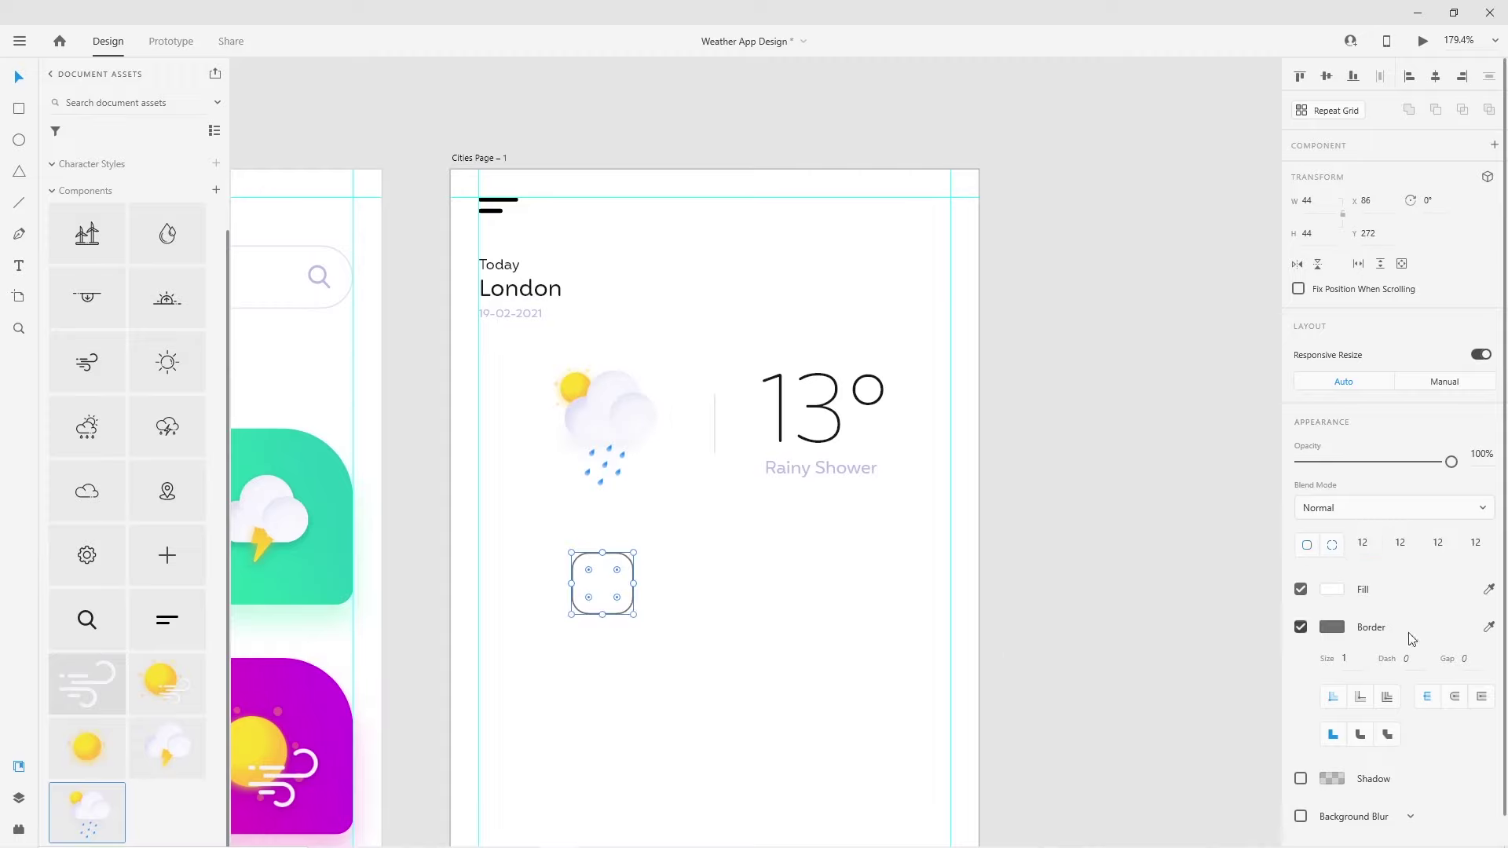
Remove the tile's border and give it a light-grey fill
{"action": "left_click", "coordinate": [1331, 628]}
{"action": "left_click", "coordinate": [1321, 658]}
{"action": "left_click", "coordinate": [1300, 626]}
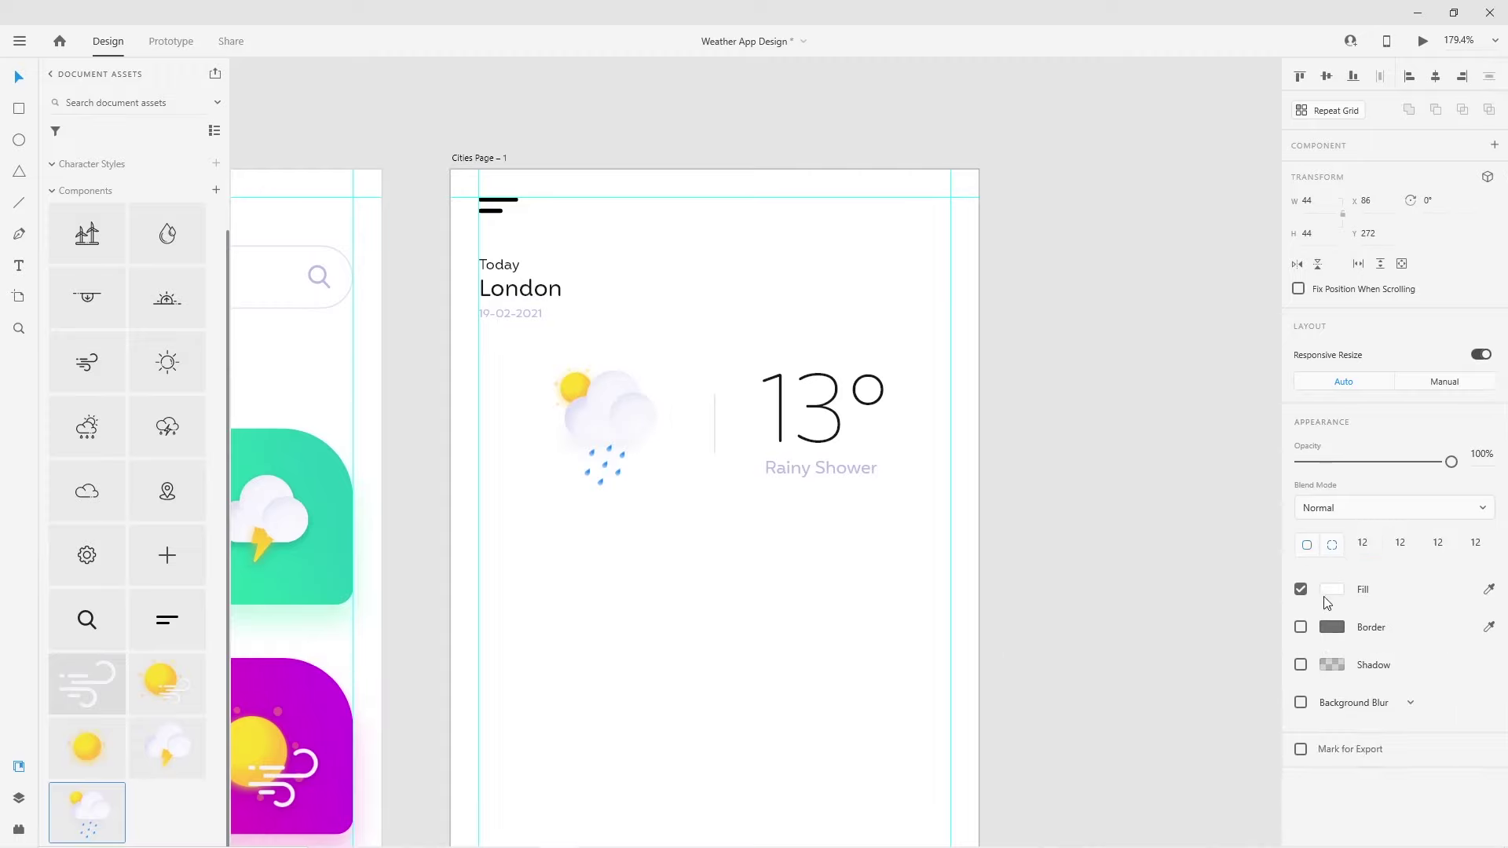
{"action": "left_click", "coordinate": [1332, 589]}
{"action": "left_click", "coordinate": [1158, 710]}
Space the three tiles evenly and place the wind icon below them
{"action": "left_click", "coordinate": [623, 708]}
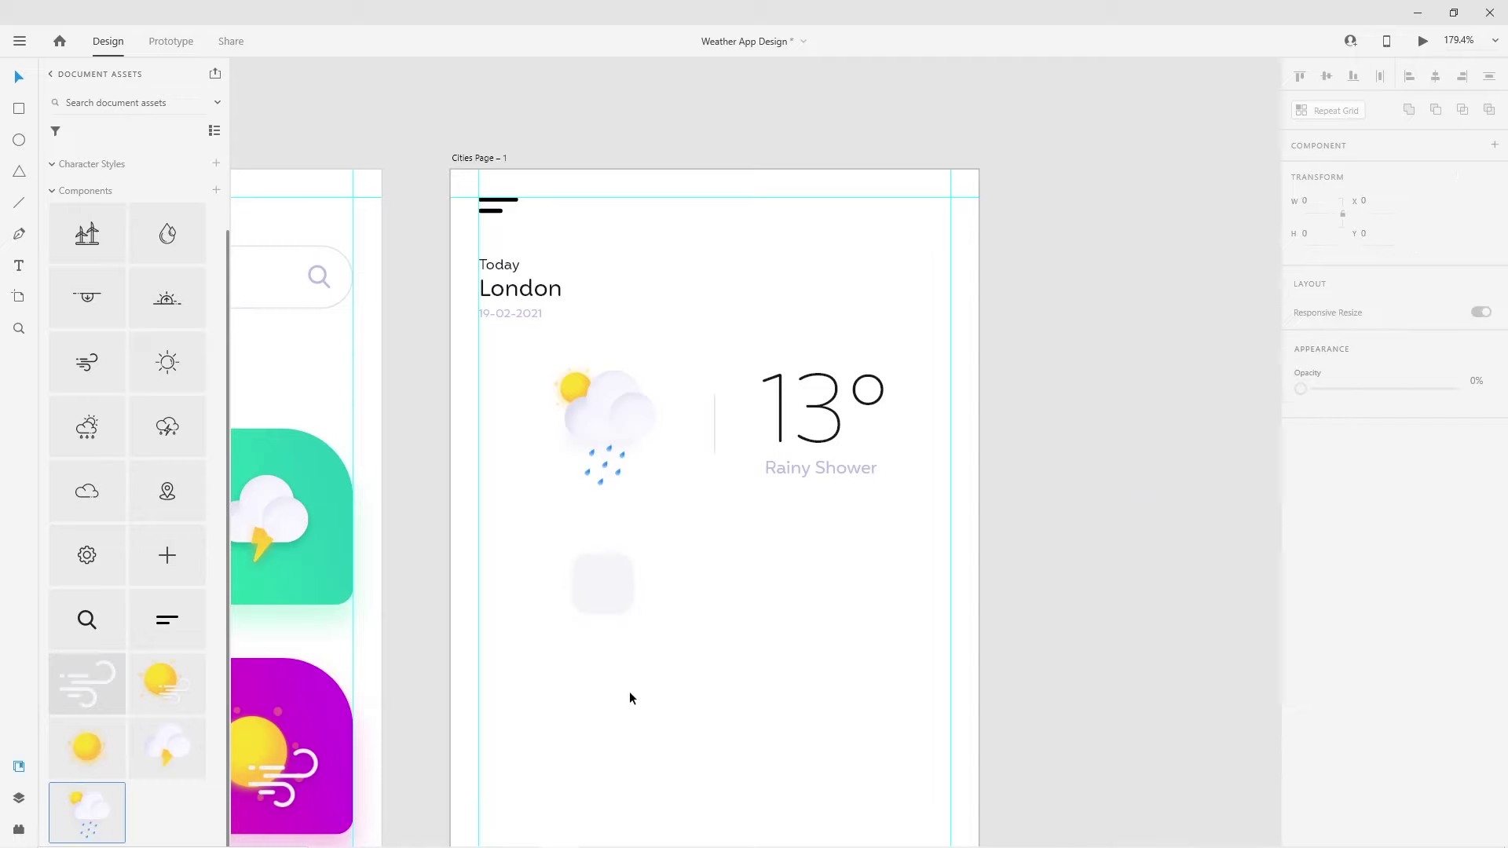
{"action": "mouse_move", "coordinate": [586, 593]}
{"action": "left_mouse_down"}
{"action": "mouse_move", "coordinate": [568, 583]}
{"action": "mouse_move", "coordinate": [862, 595]}
{"action": "left_mouse_up"}
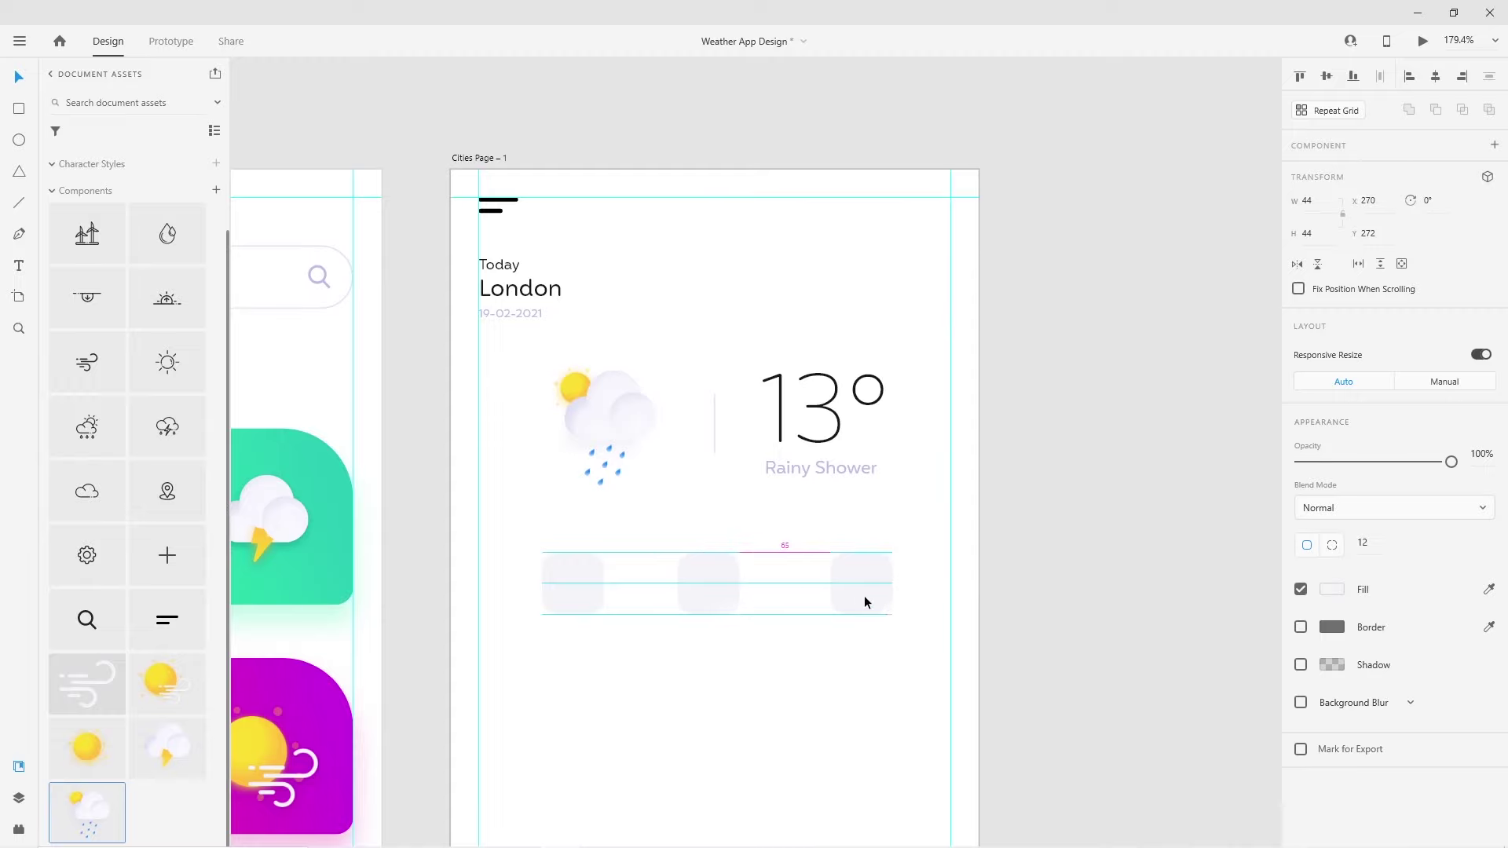
{"action": "left_click", "coordinate": [574, 593], "text": "shift"}
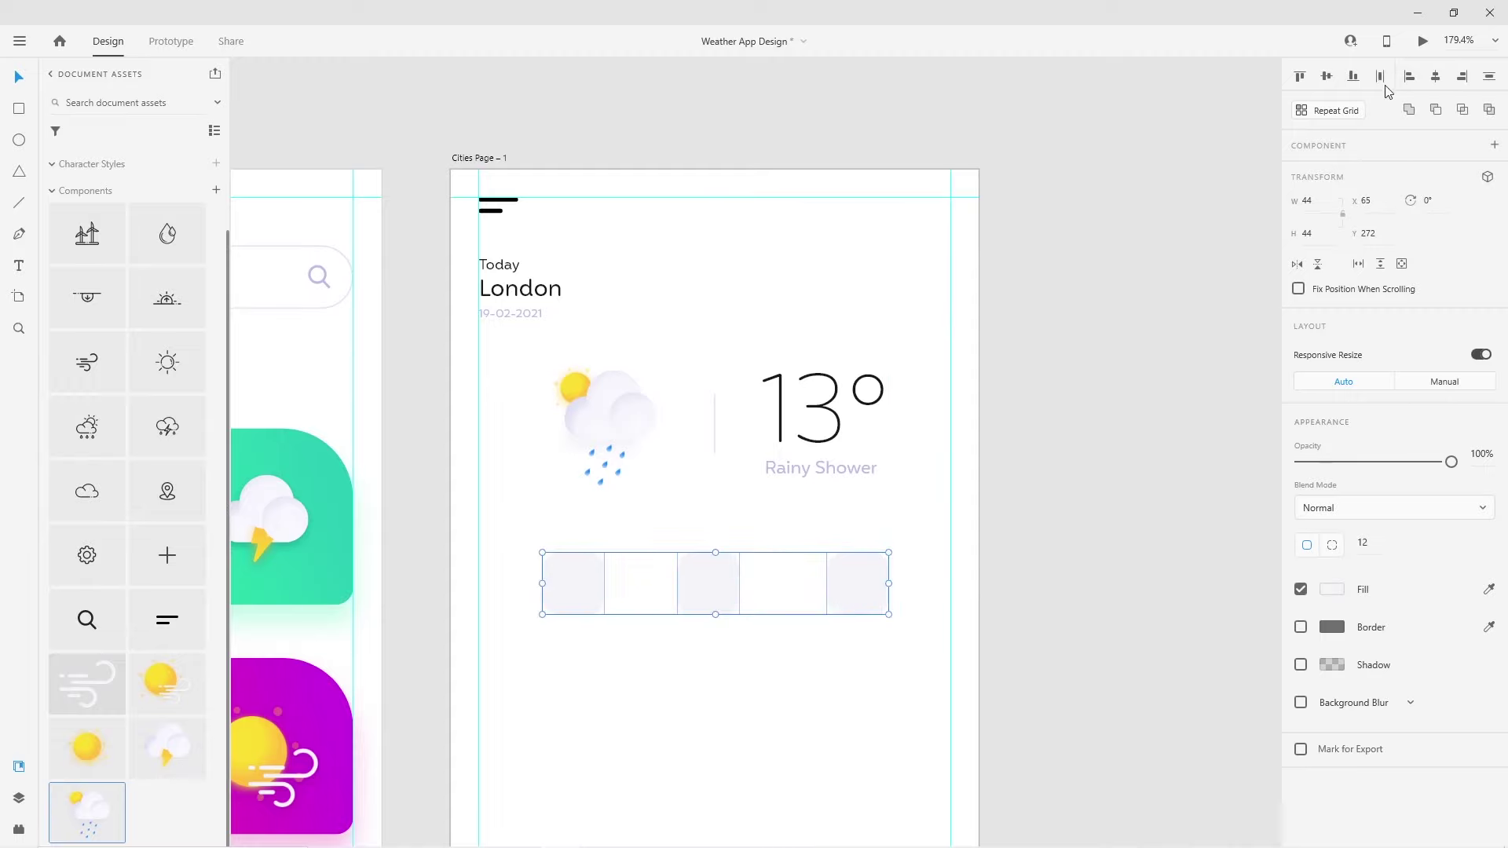
{"action": "left_click", "coordinate": [1380, 76]}
{"action": "left_click", "coordinate": [636, 640]}
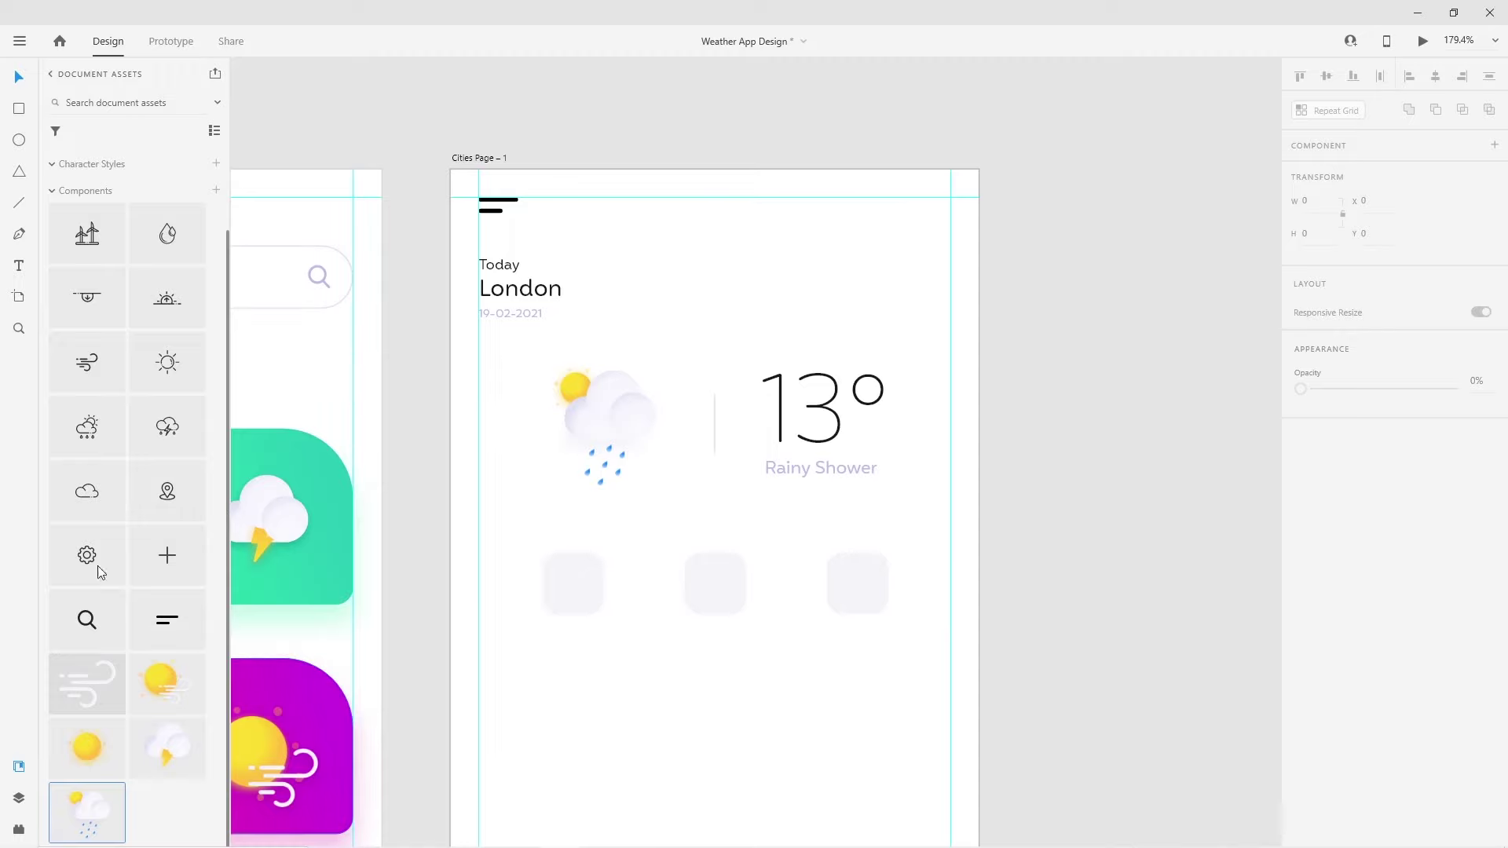
{"action": "left_click_drag", "start_coordinate": [87, 362], "coordinate": [581, 704]}
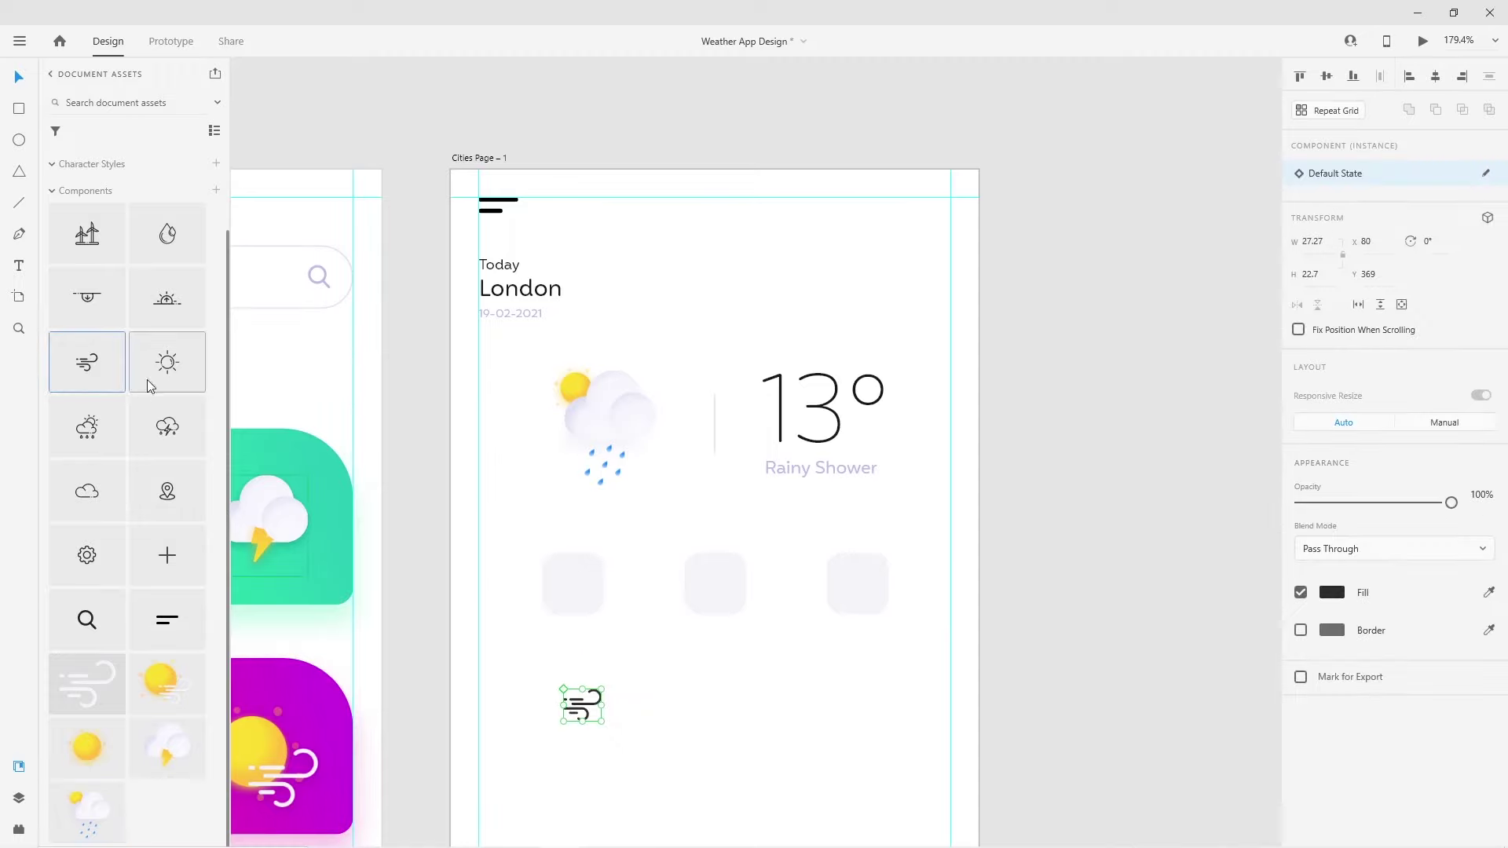
Add the cloud and droplet icons beside the wind icon, grouping and resizing the three
{"action": "left_click_drag", "start_coordinate": [86, 491], "coordinate": [710, 706]}
{"action": "left_click_drag", "start_coordinate": [169, 235], "coordinate": [843, 724]}
{"action": "left_click_drag", "start_coordinate": [538, 688], "coordinate": [869, 778]}
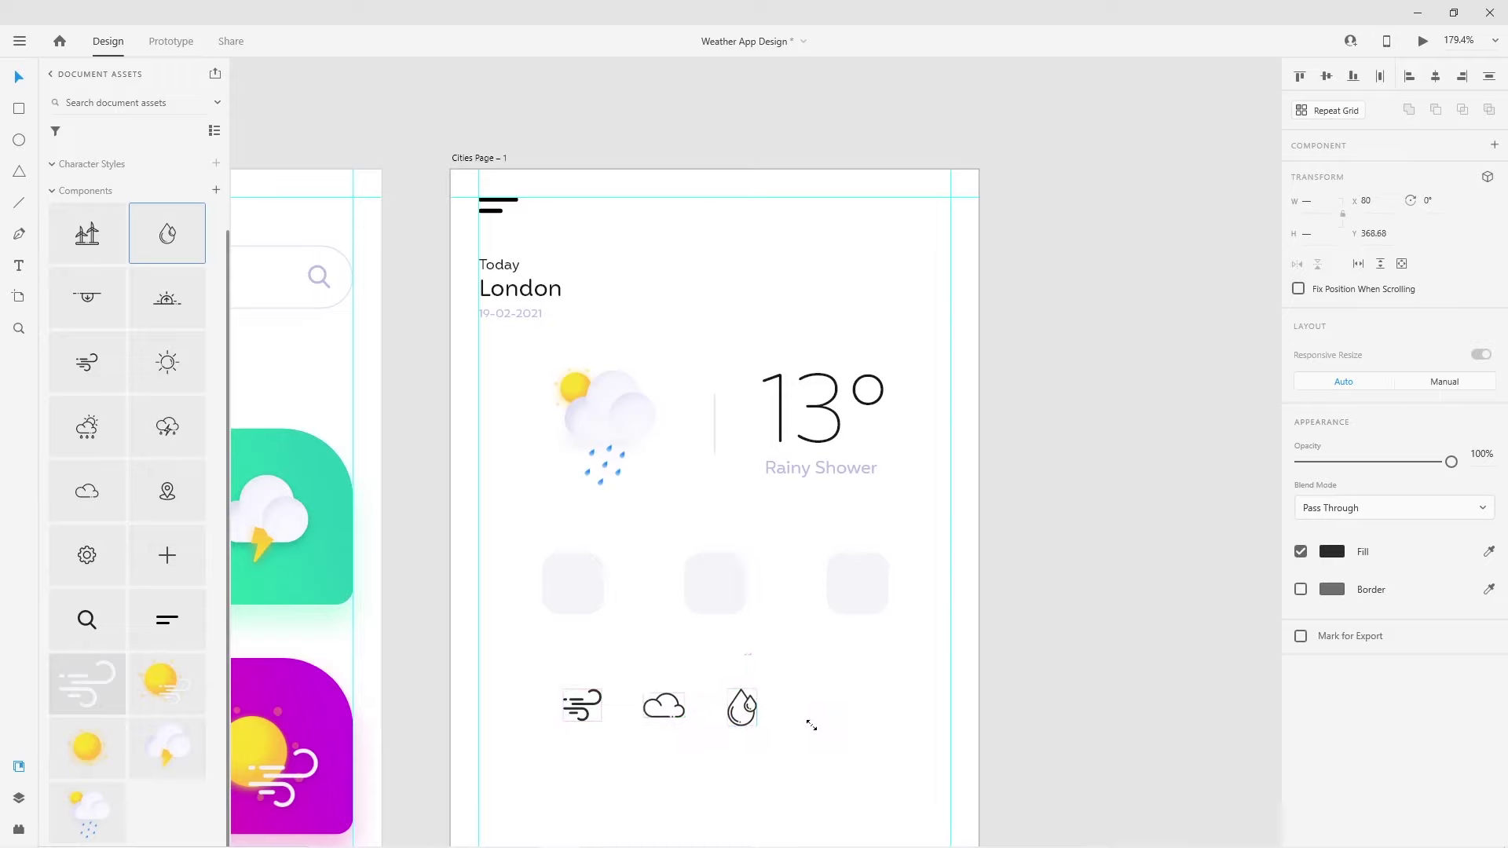
{"action": "left_click_drag", "start_coordinate": [847, 735], "coordinate": [691, 717]}
{"action": "key", "text": "ctrl+g"}
{"action": "mouse_move", "coordinate": [567, 691]}
{"action": "left_mouse_down"}
{"action": "mouse_move", "coordinate": [563, 622]}
{"action": "mouse_move", "coordinate": [581, 626]}
{"action": "left_mouse_up"}
{"action": "right_click", "coordinate": [590, 657]}
{"action": "left_click", "coordinate": [640, 393]}
{"action": "left_click", "coordinate": [617, 666]}
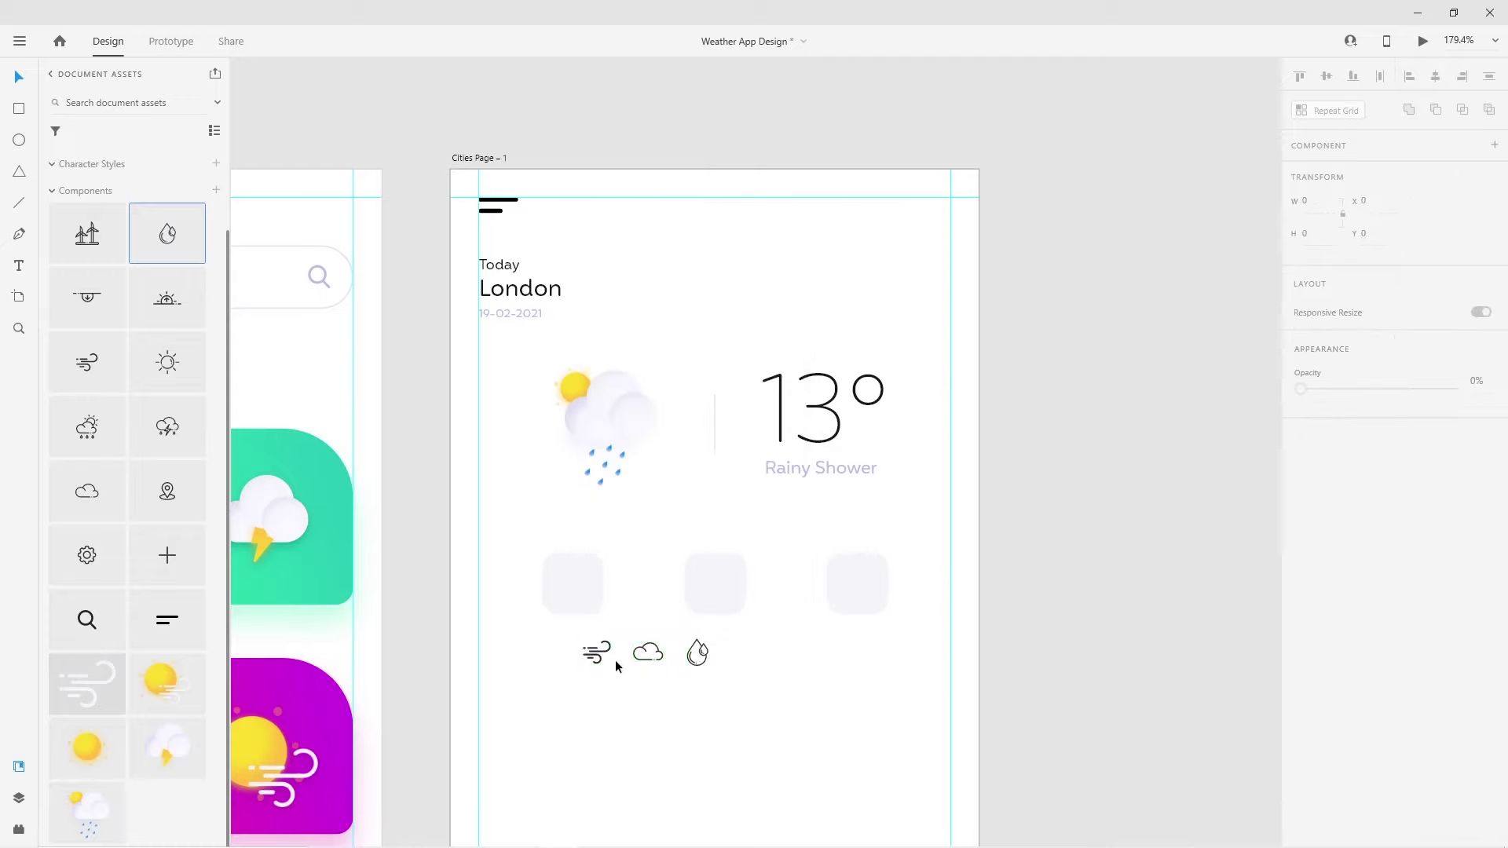
Move the wind, cloud and droplet icons into the first, second and third tiles
{"action": "left_click", "coordinate": [596, 655]}
{"action": "key", "text": "Escape"}
{"action": "left_click_drag", "start_coordinate": [598, 658], "coordinate": [575, 588]}
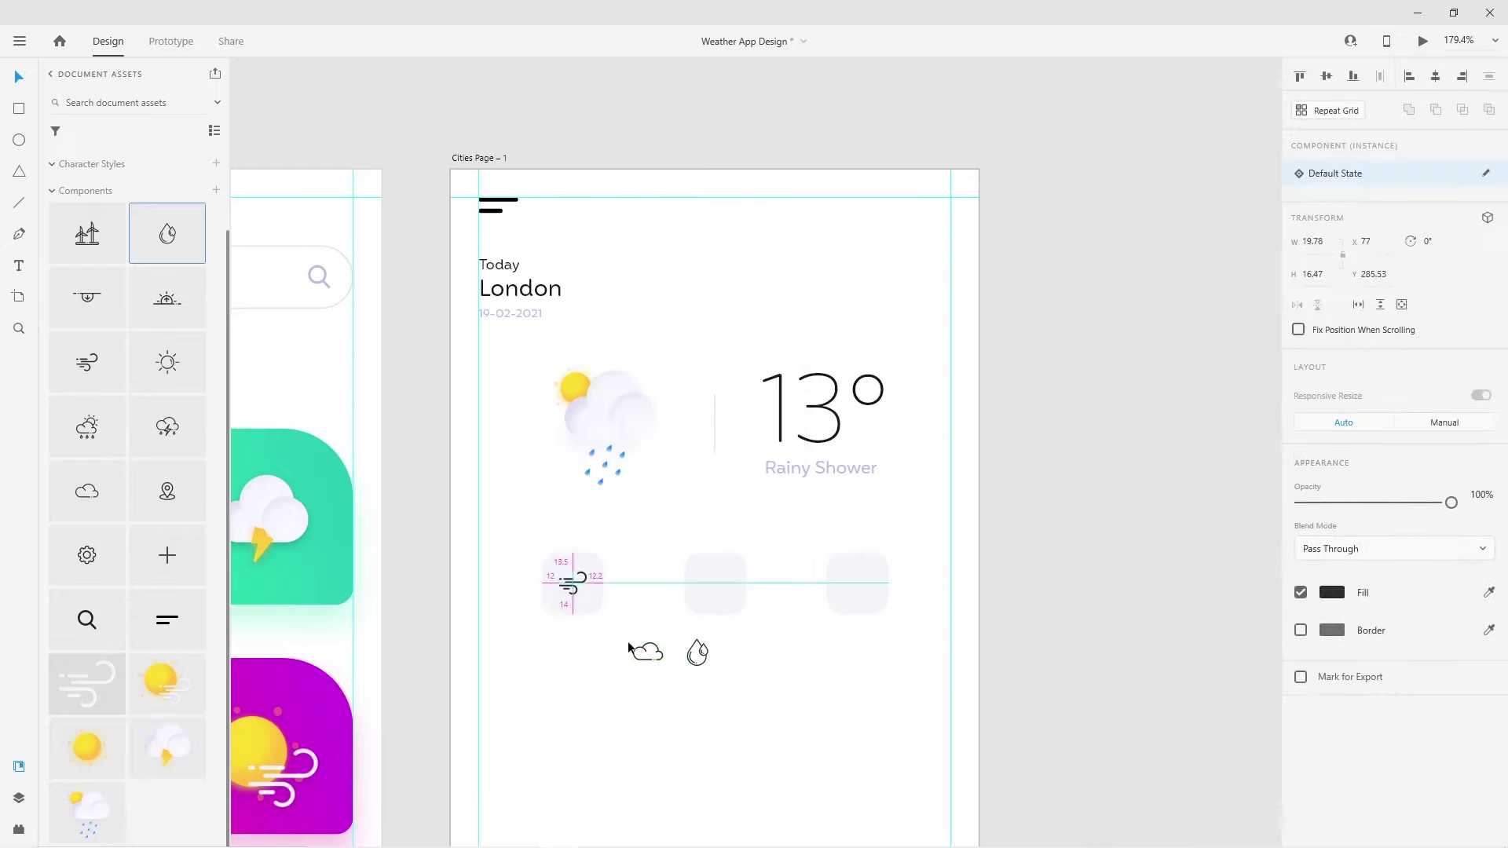
{"action": "left_click_drag", "start_coordinate": [648, 662], "coordinate": [714, 590]}
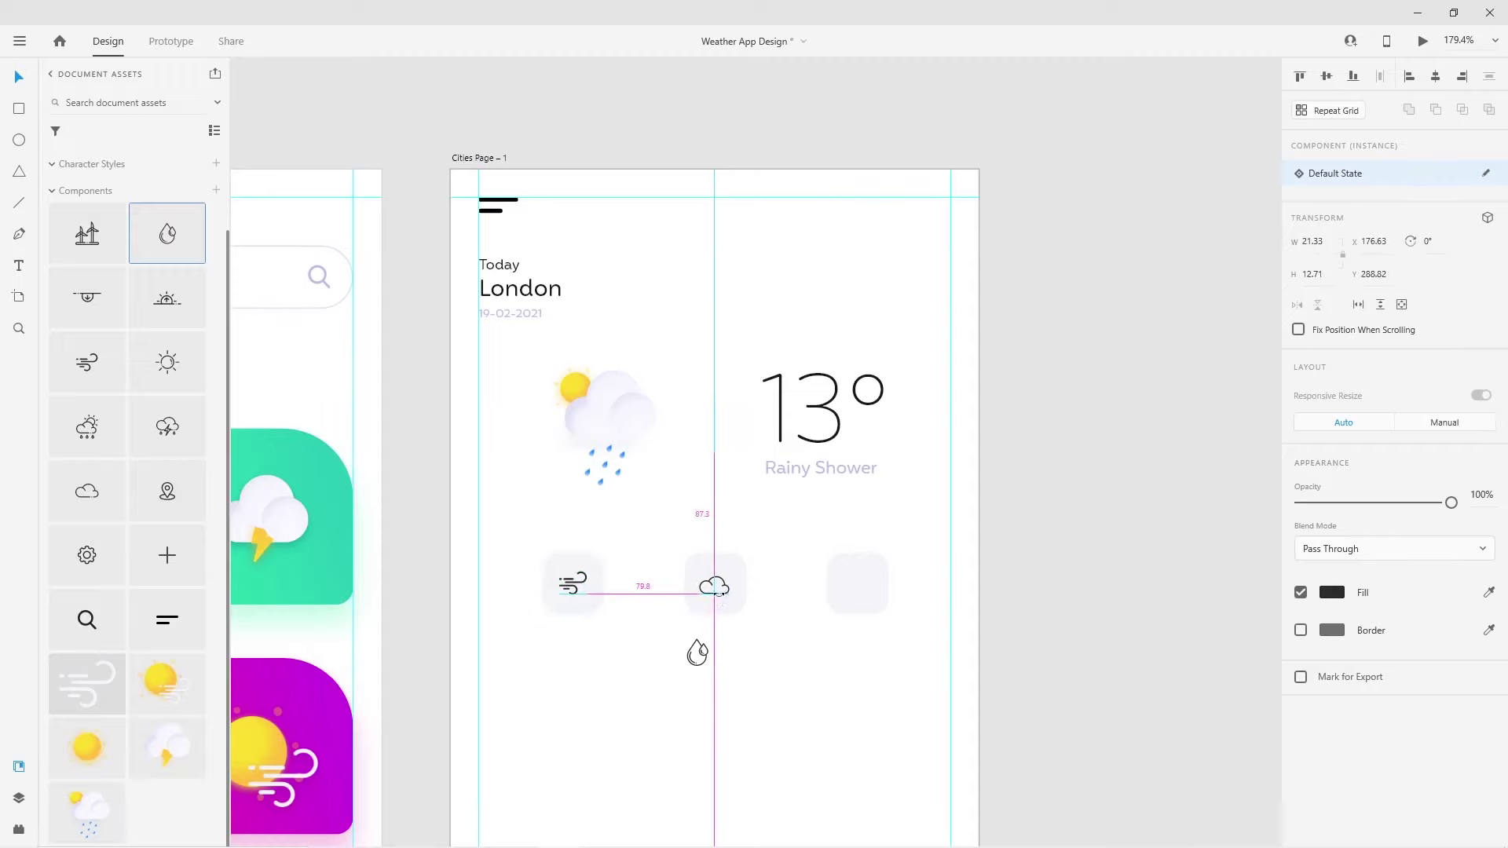
{"action": "left_click_drag", "start_coordinate": [701, 658], "coordinate": [860, 585]}
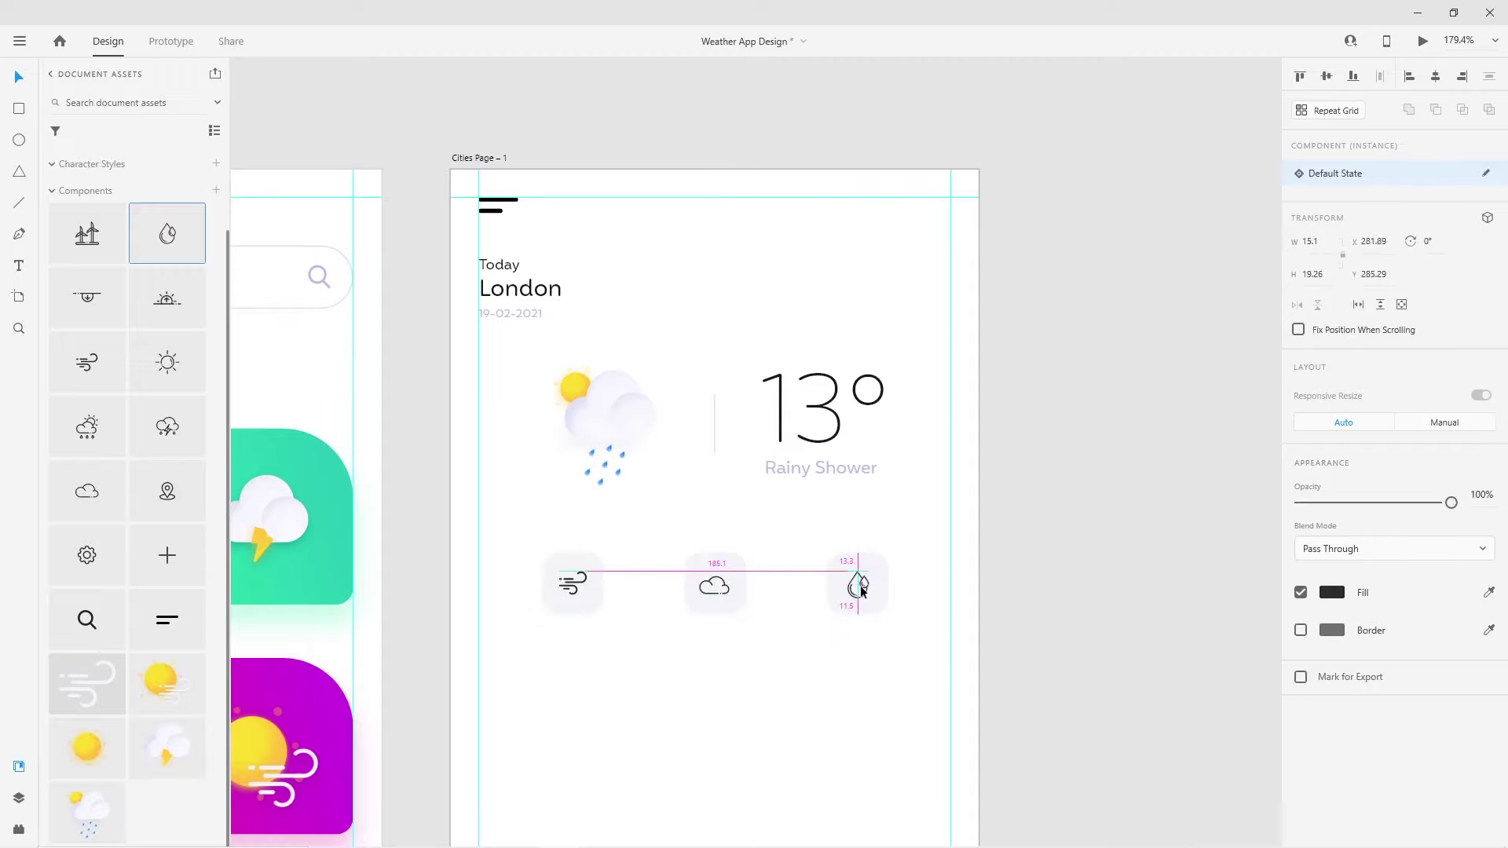
Centre each icon horizontally and vertically within its tile
{"action": "left_click_drag", "start_coordinate": [787, 545], "coordinate": [902, 629]}
{"action": "left_click", "coordinate": [1435, 76]}
{"action": "left_click", "coordinate": [1326, 76]}
{"action": "left_click", "coordinate": [790, 553]}
{"action": "left_click_drag", "start_coordinate": [790, 553], "coordinate": [682, 619]}
{"action": "left_click", "coordinate": [1326, 76]}
{"action": "left_click", "coordinate": [1435, 77]}
{"action": "left_click_drag", "start_coordinate": [622, 619], "coordinate": [539, 550]}
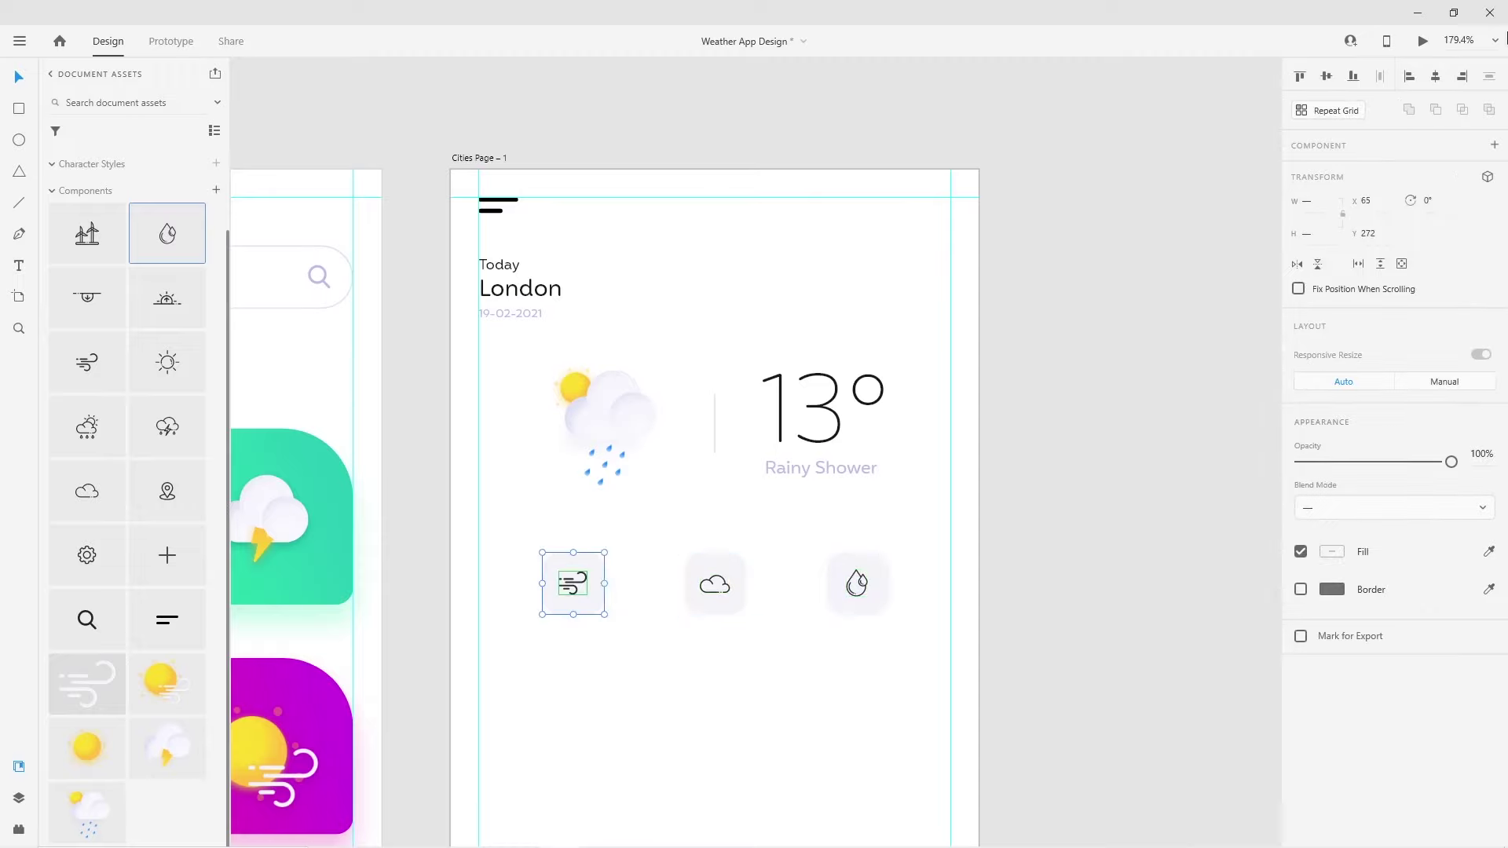
{"action": "left_click", "coordinate": [1326, 76]}
Group the three weather tiles together with Ctrl+G
{"action": "left_click", "coordinate": [732, 663]}
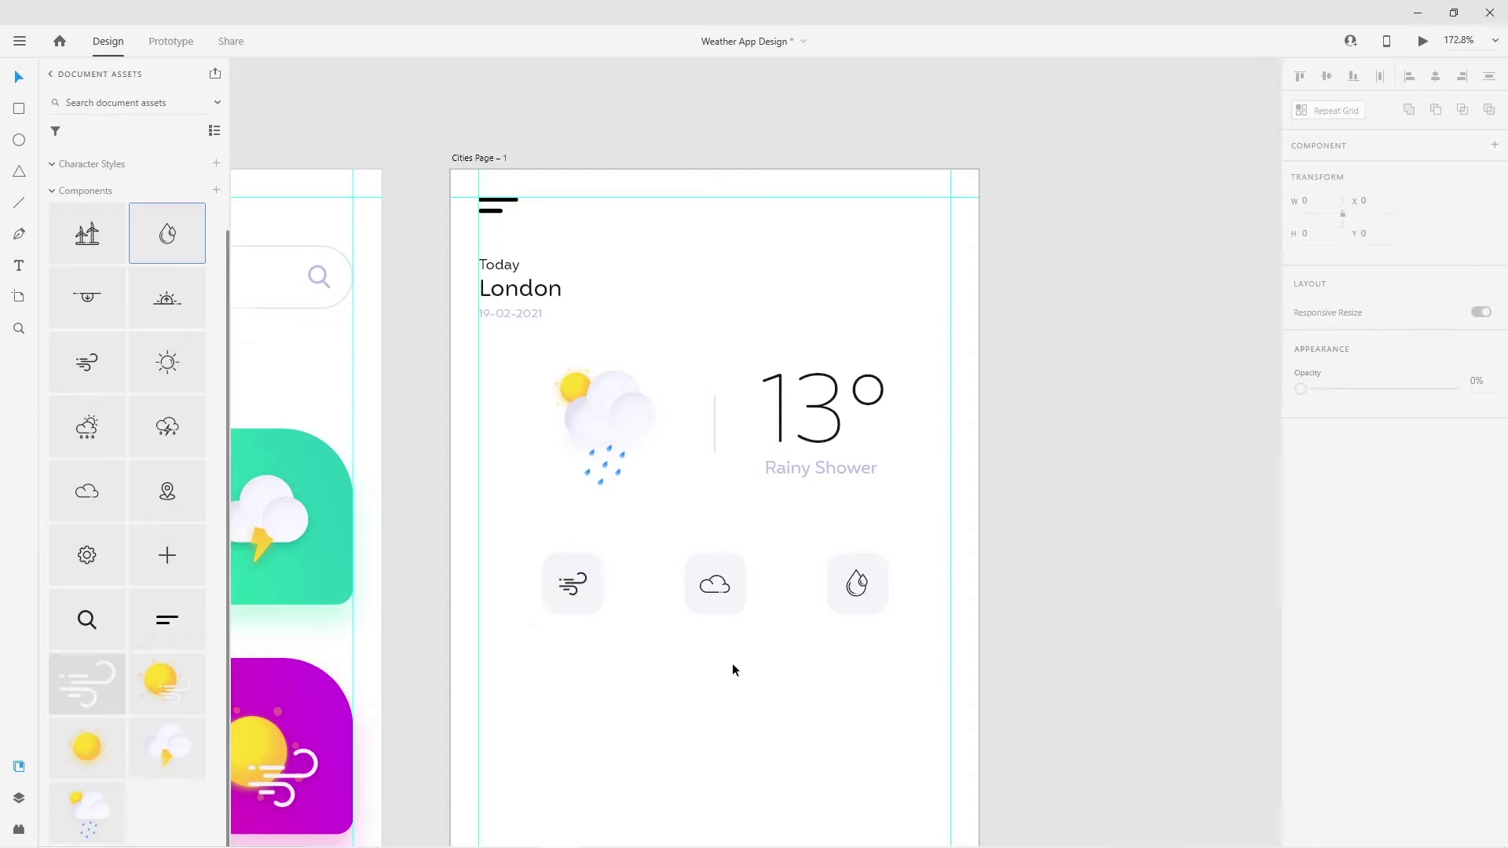
{"action": "scroll", "coordinate": [732, 663], "scroll_direction": "down", "scroll_amount": 2}
{"action": "scroll", "coordinate": [805, 623], "scroll_direction": "left", "scroll_amount": 3}
{"action": "left_click", "coordinate": [757, 542]}
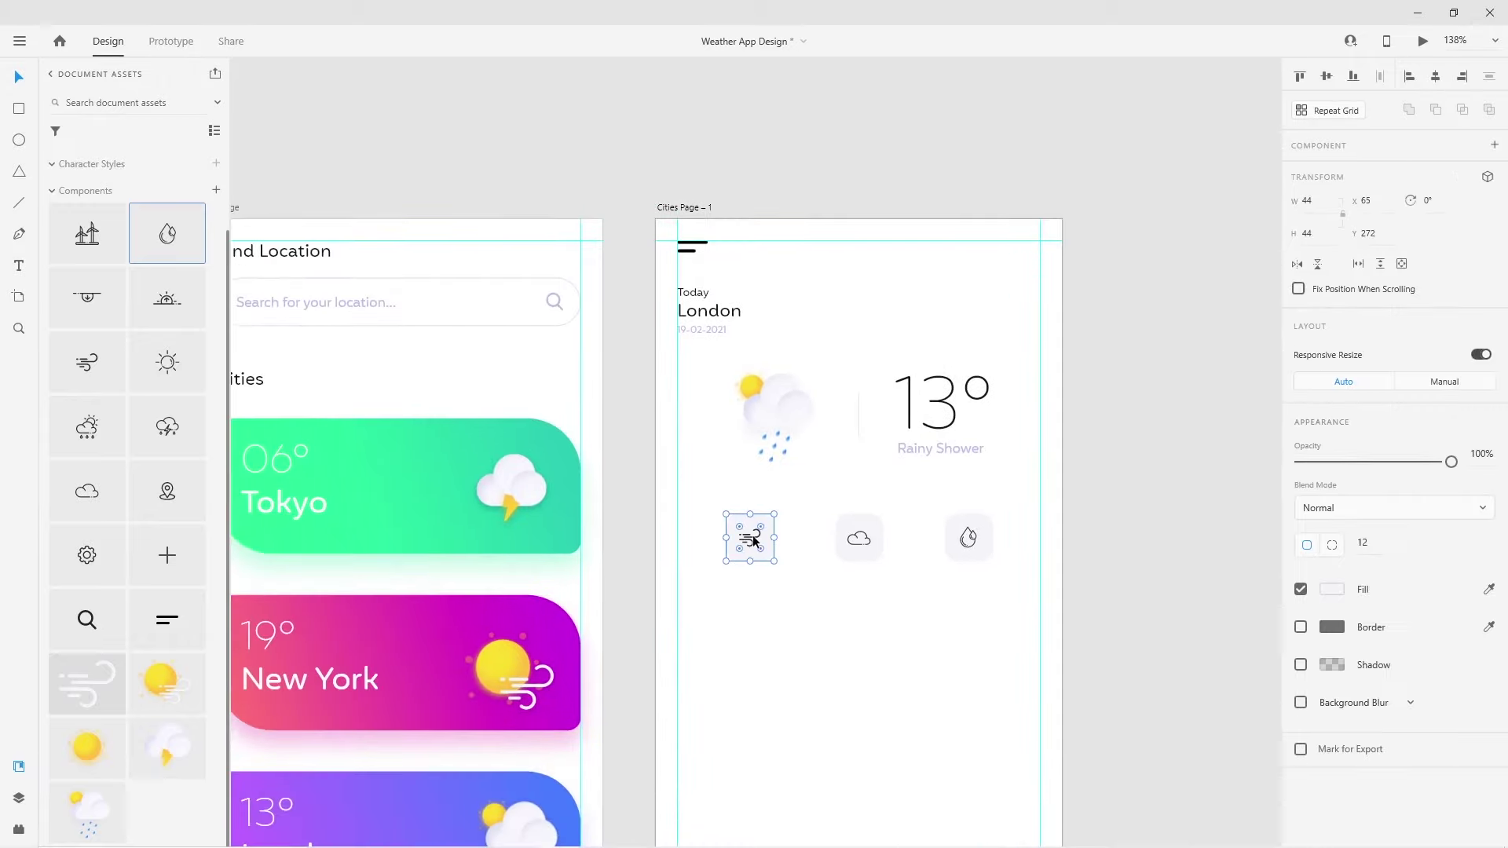
{"action": "left_click_drag", "start_coordinate": [714, 512], "coordinate": [972, 562]}
{"action": "key", "text": "ctrl+g"}
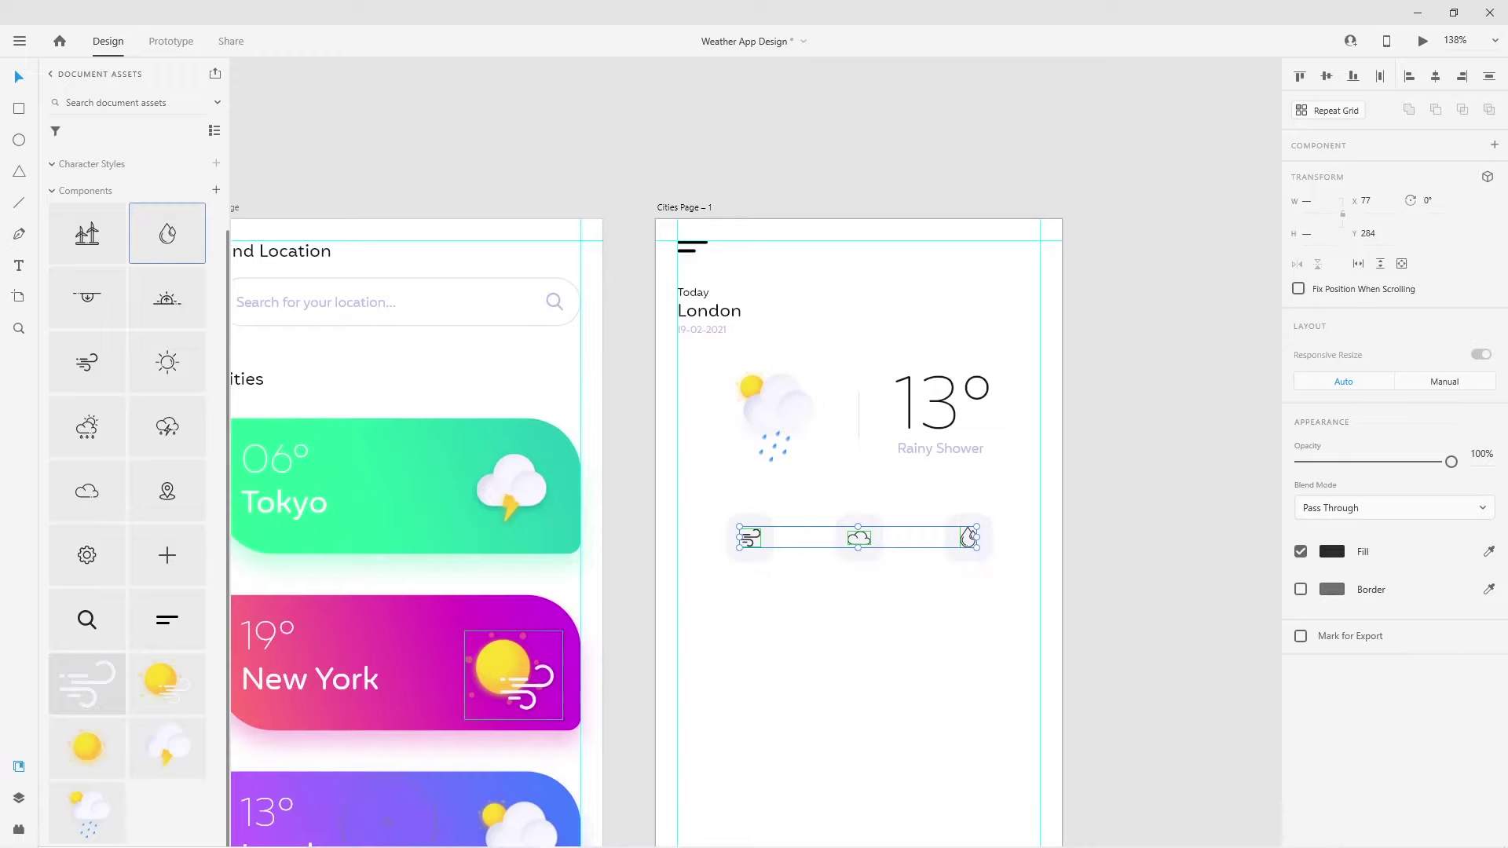
{"action": "key", "text": "Escape"}
{"action": "left_click_drag", "start_coordinate": [873, 665], "coordinate": [849, 634]}
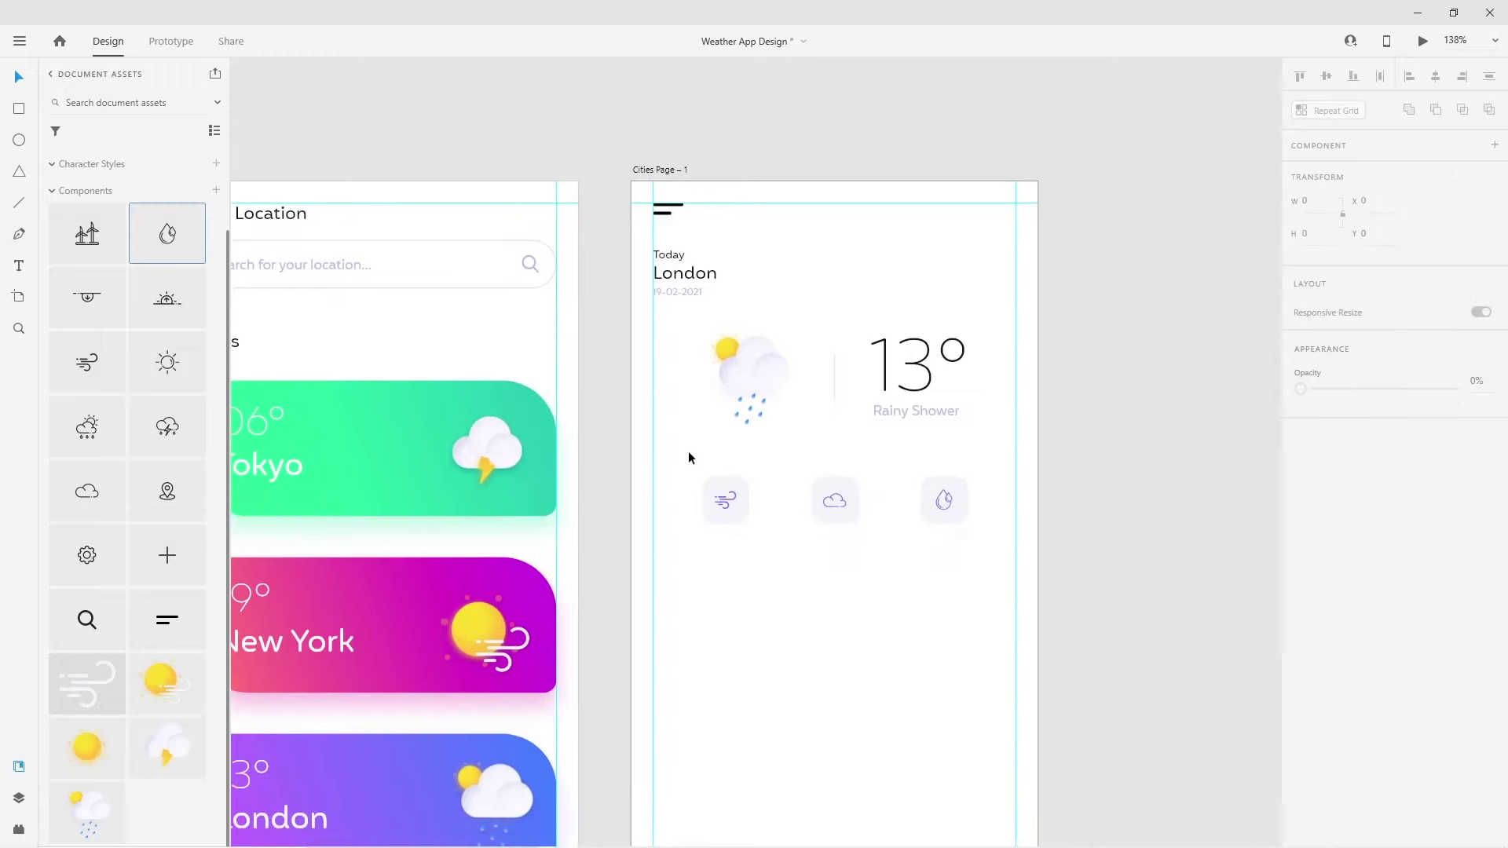
{"action": "left_click_drag", "start_coordinate": [688, 450], "coordinate": [966, 549]}
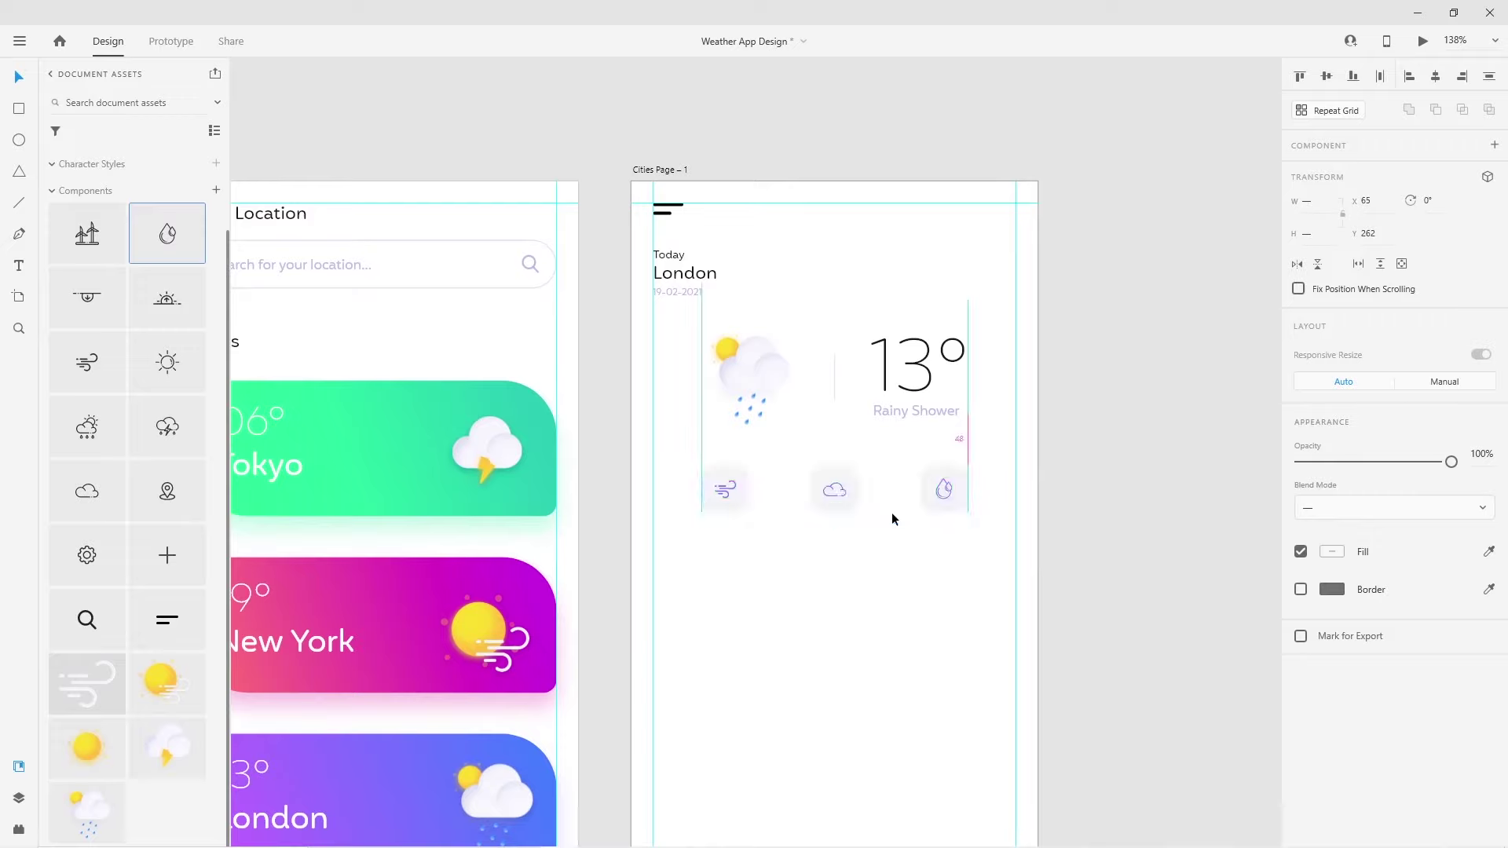
Copy the date text as a 19 wind-speed label under the wind tile
{"action": "left_click", "coordinate": [763, 639]}
{"action": "left_click_drag", "start_coordinate": [676, 296], "coordinate": [733, 538]}
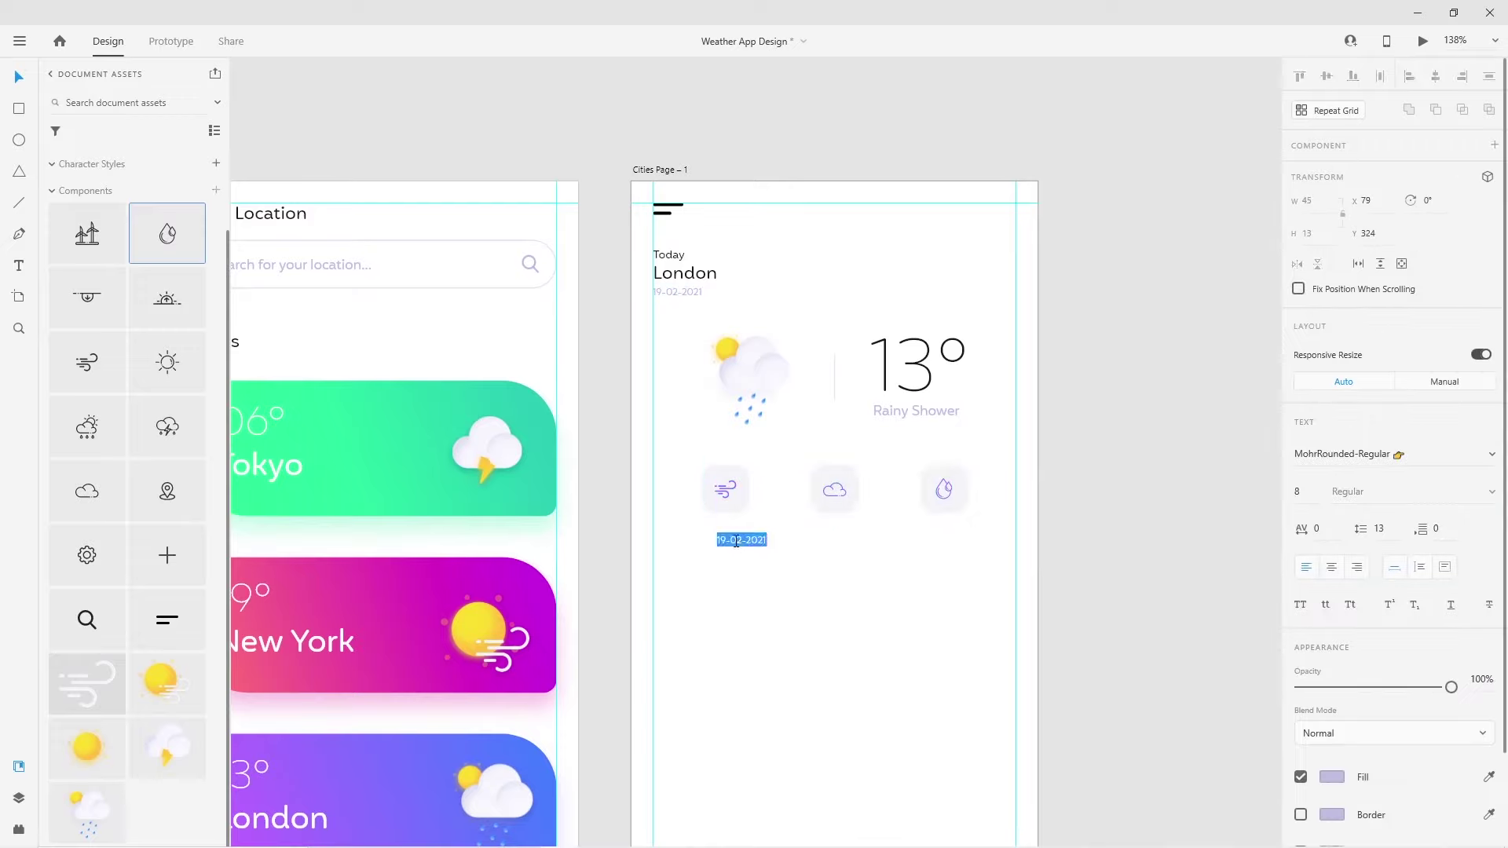
{"action": "type", "text": "19k/h"}
{"action": "key", "text": "Escape"}
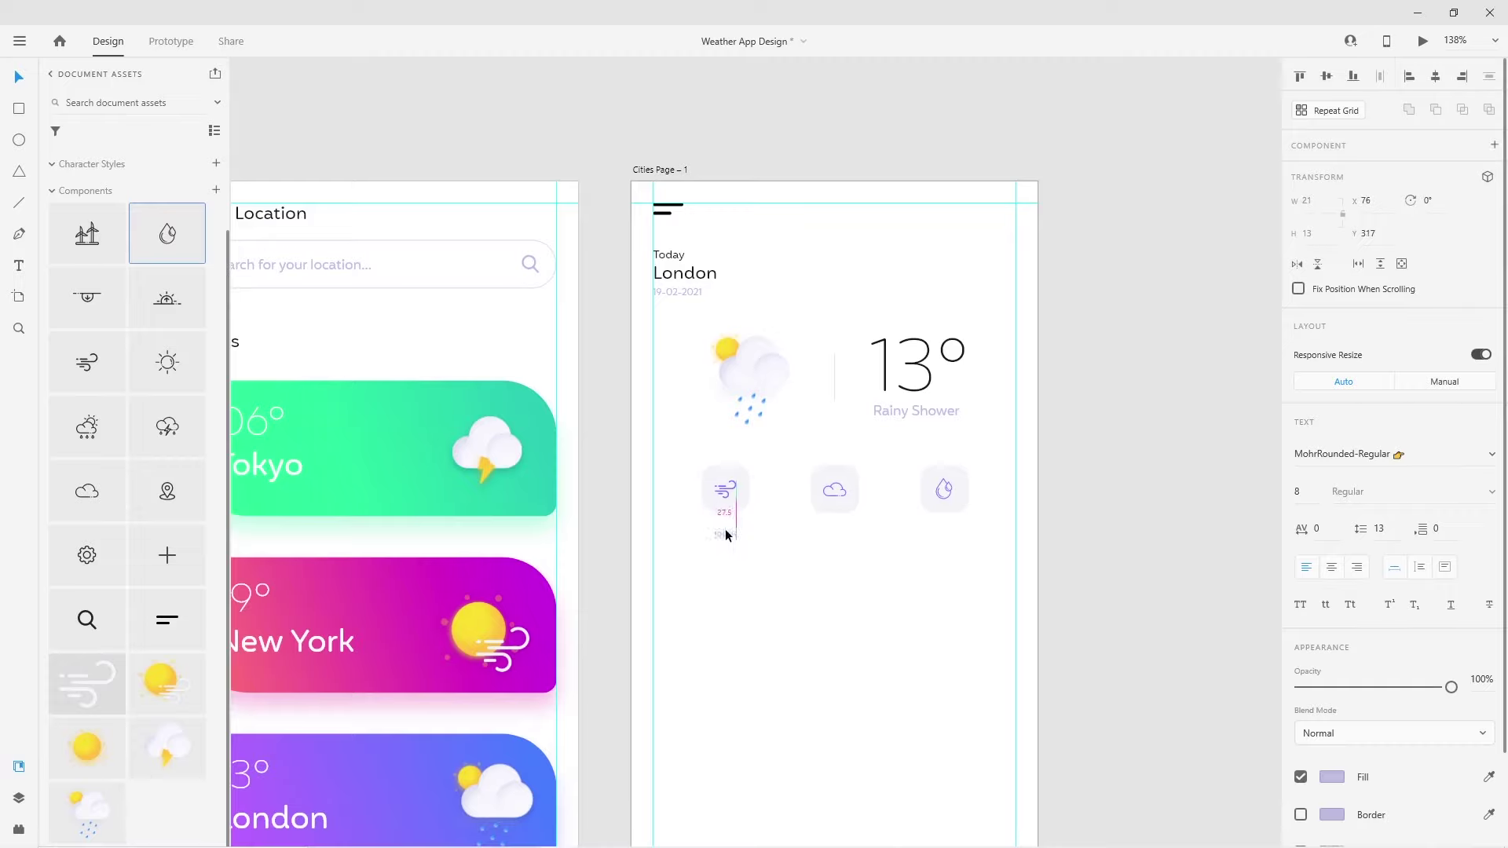
{"action": "left_click", "coordinate": [714, 564]}
{"action": "left_click_drag", "start_coordinate": [717, 541], "coordinate": [837, 531]}
Duplicate the label as 75% under the cloud tile and 85% under the droplet tile
{"action": "double_click", "coordinate": [835, 528]}
{"action": "key", "text": "Escape"}
{"action": "left_click_drag", "start_coordinate": [834, 528], "coordinate": [945, 528]}
{"action": "double_click", "coordinate": [945, 527]}
{"action": "key", "text": "Escape"}
{"action": "left_click", "coordinate": [951, 510], "text": "shift"}
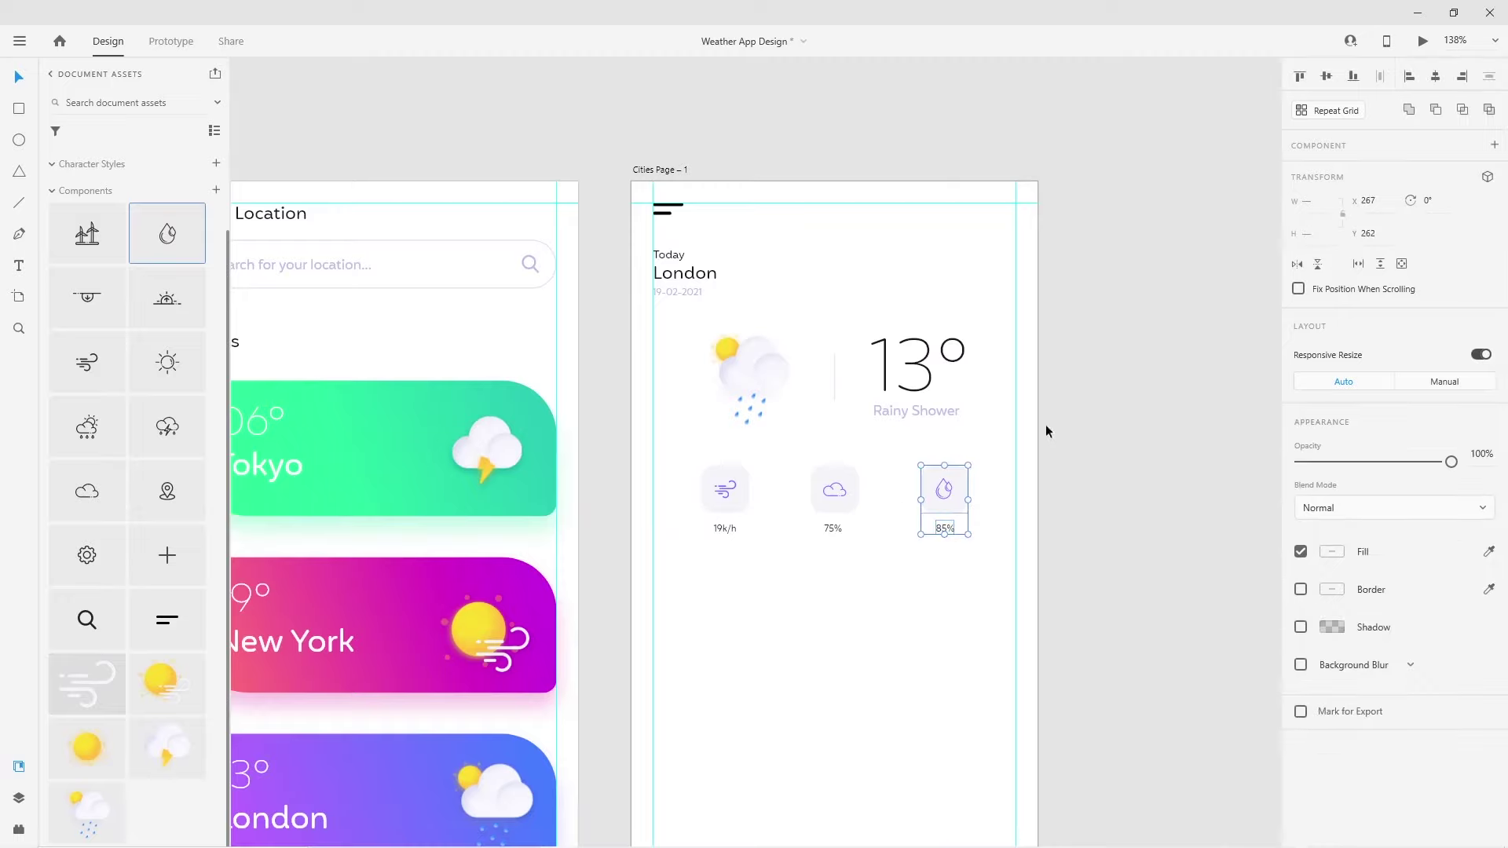
{"action": "left_click", "coordinate": [834, 529]}
{"action": "left_click", "coordinate": [845, 506], "text": "shift"}
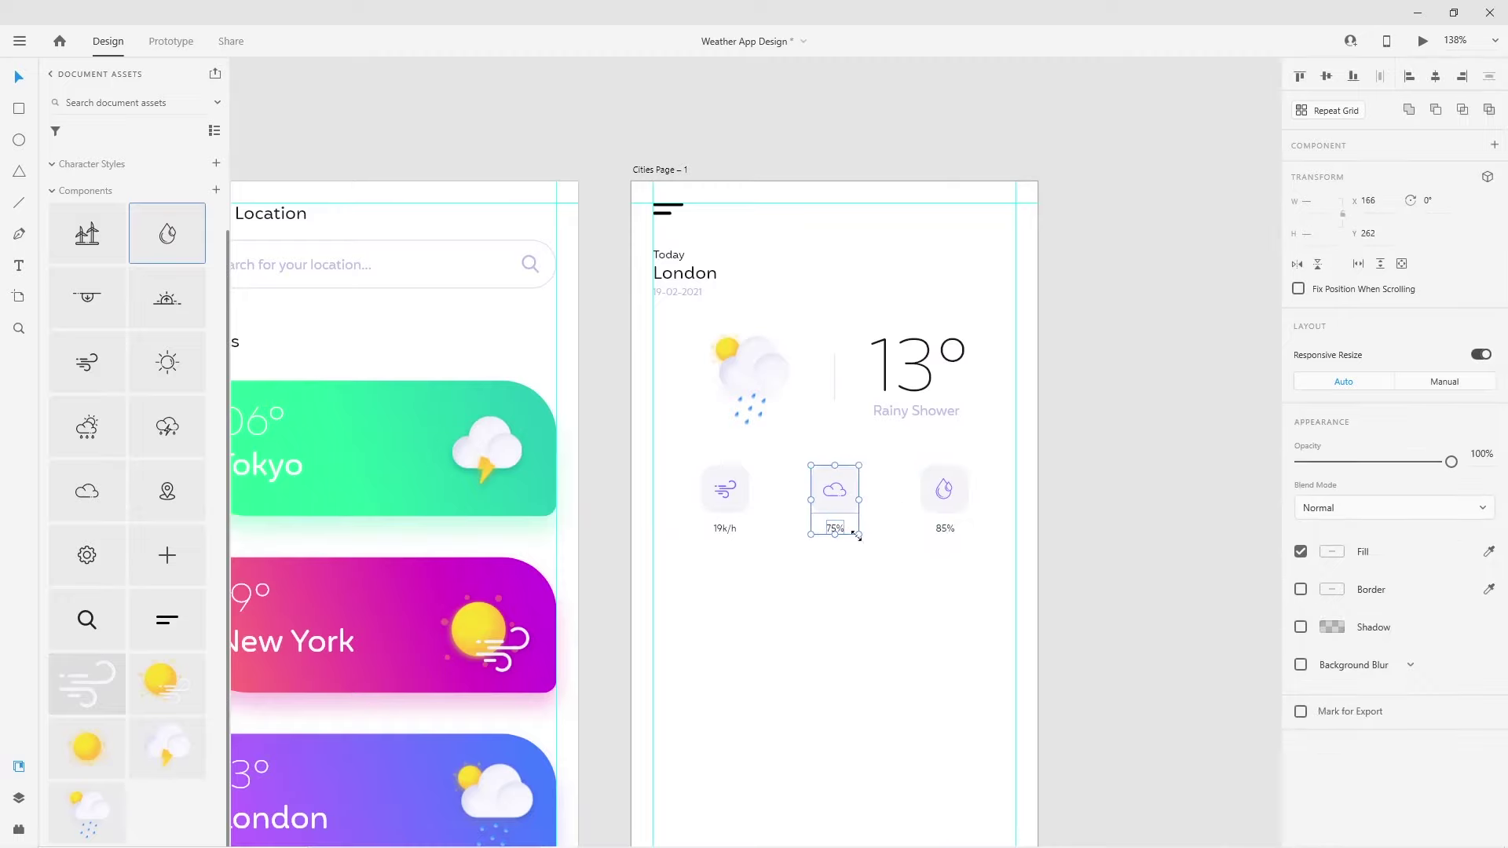
{"action": "left_click", "coordinate": [812, 597]}
Correct the wind label to 19km/h and bring the Cities Page artboard into view
{"action": "scroll", "coordinate": [804, 551], "scroll_direction": "up", "scroll_amount": 3}
{"action": "scroll", "coordinate": [804, 551], "scroll_direction": "up", "scroll_amount": 2}
{"action": "left_click", "coordinate": [628, 505]}
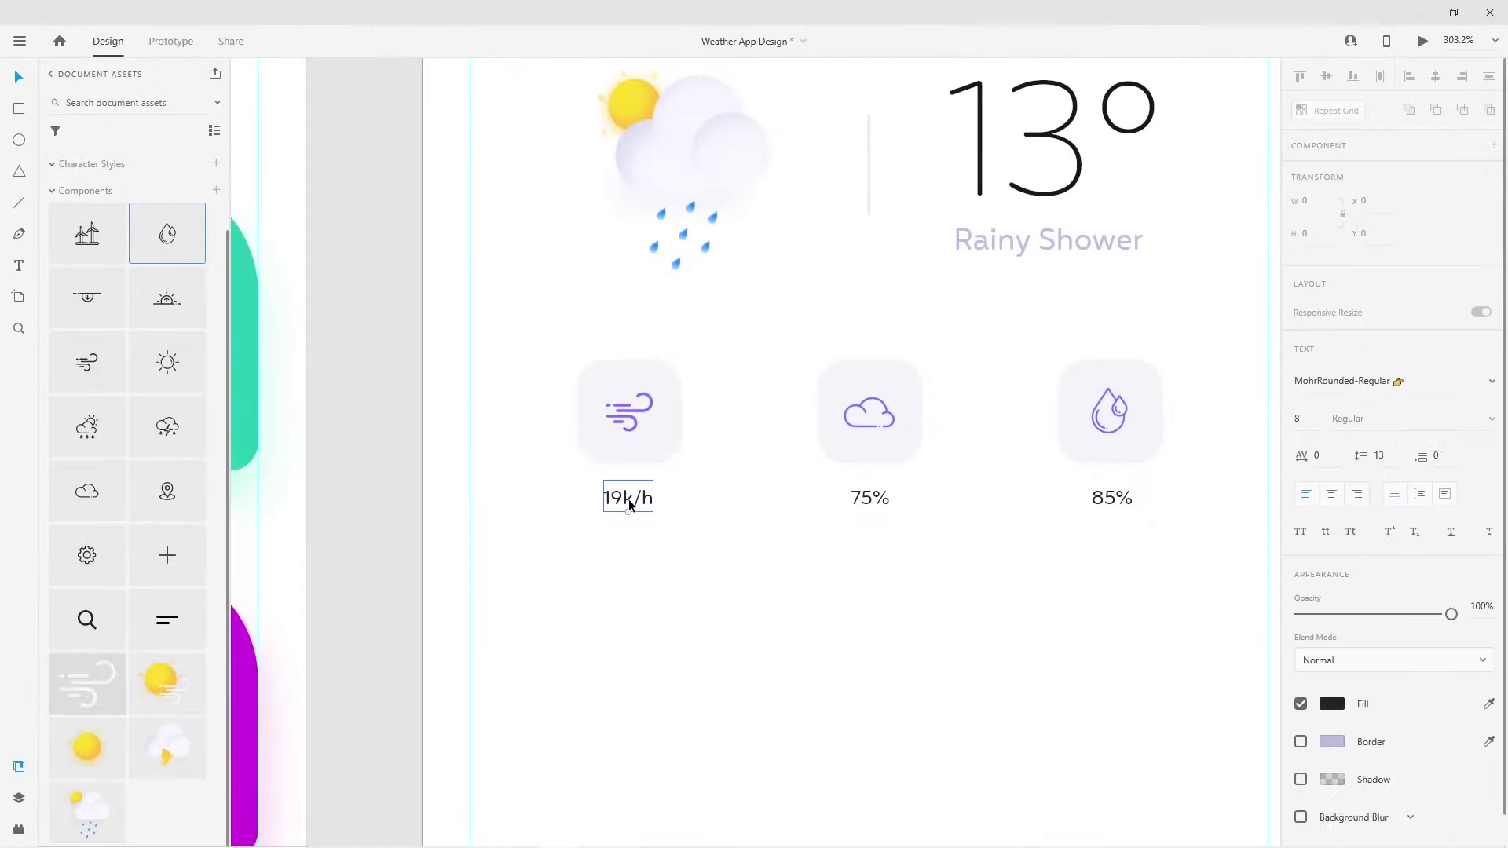
{"action": "double_click", "coordinate": [631, 505]}
{"action": "type", "text": "m"}
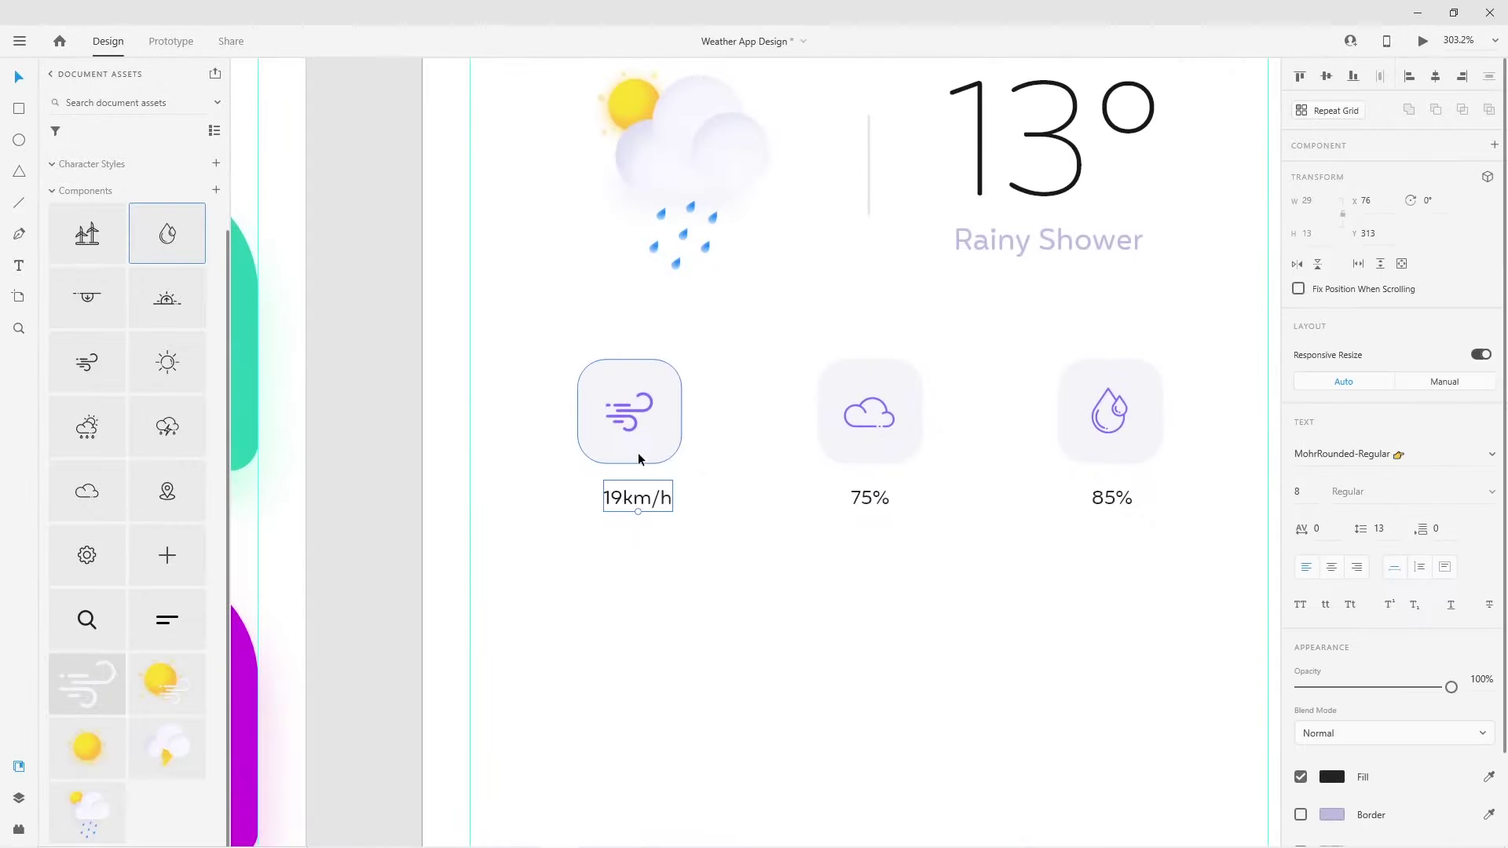
{"action": "left_click", "coordinate": [637, 452]}
{"action": "left_click", "coordinate": [784, 557]}
{"action": "scroll", "coordinate": [769, 567], "scroll_direction": "down", "scroll_amount": 3}
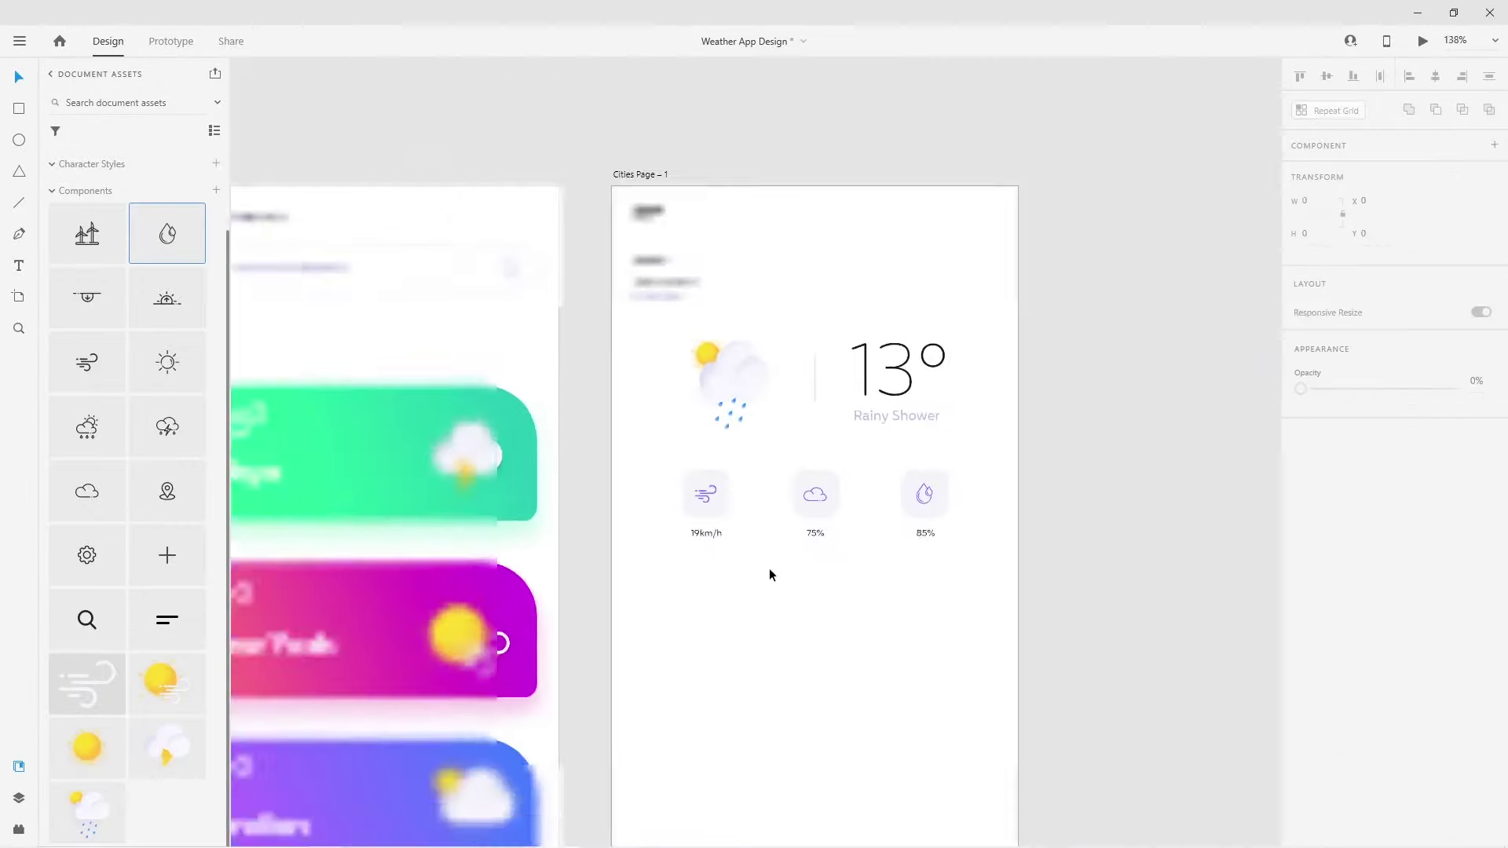
{"action": "left_click_drag", "start_coordinate": [775, 580], "coordinate": [773, 532]}
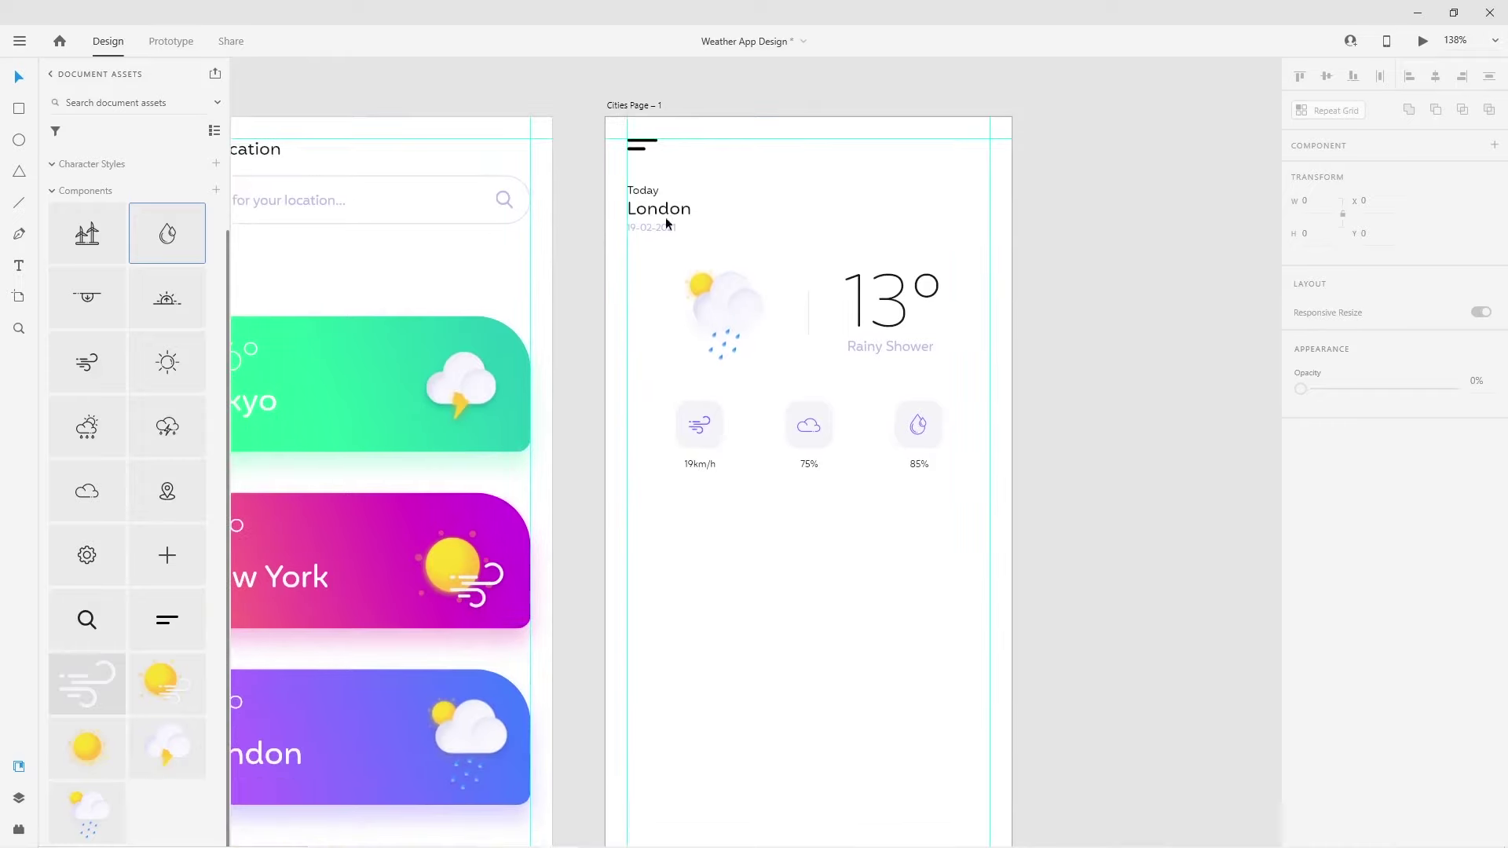
Copy the London label below the stats and rename it to a Today heading
{"action": "scroll", "coordinate": [680, 343], "scroll_direction": "down", "scroll_amount": 1}
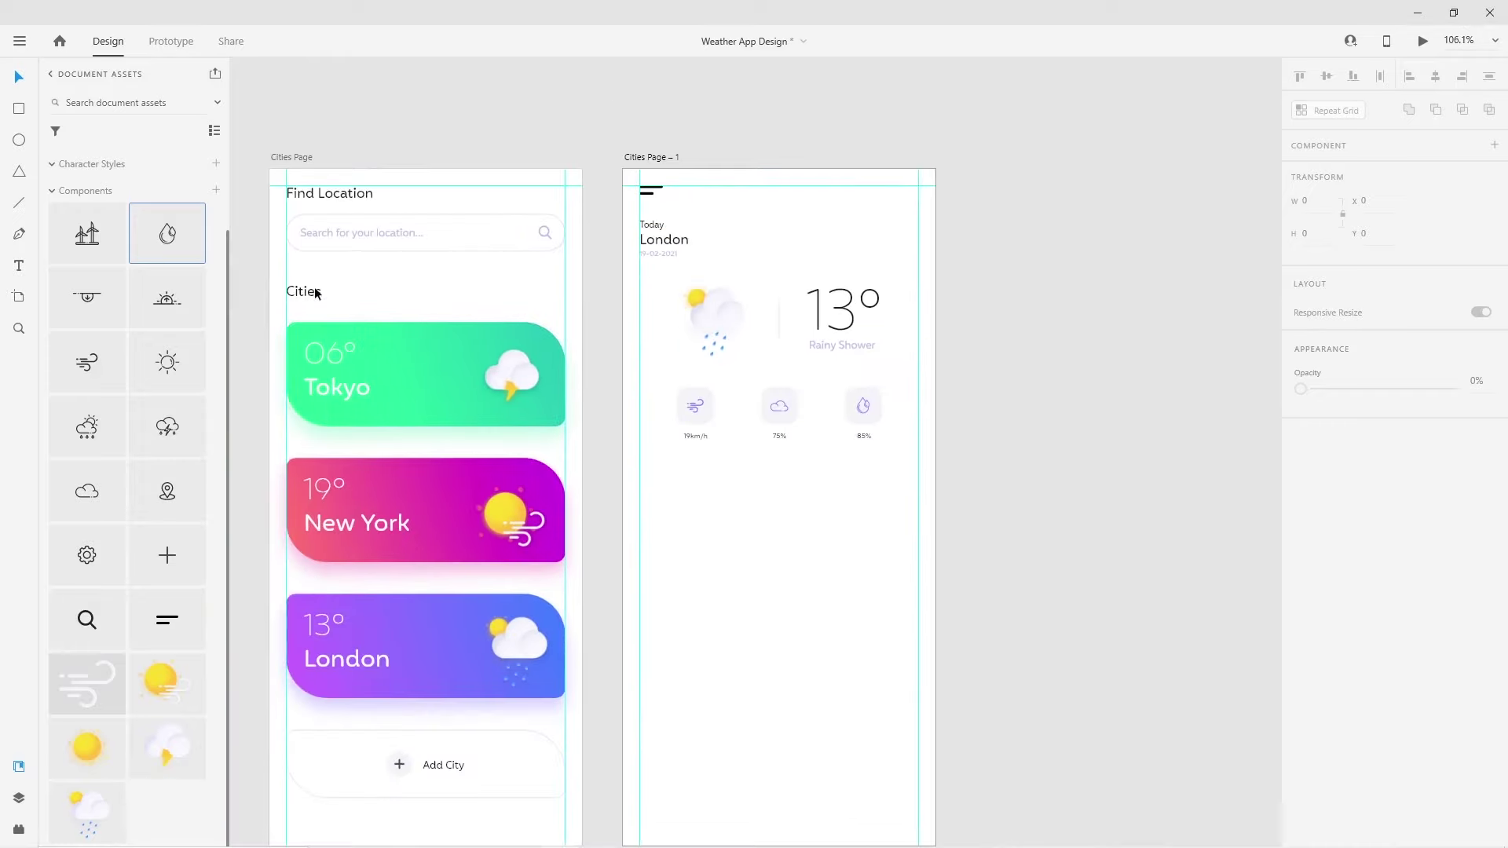
{"action": "left_click_drag", "start_coordinate": [664, 240], "coordinate": [667, 477]}
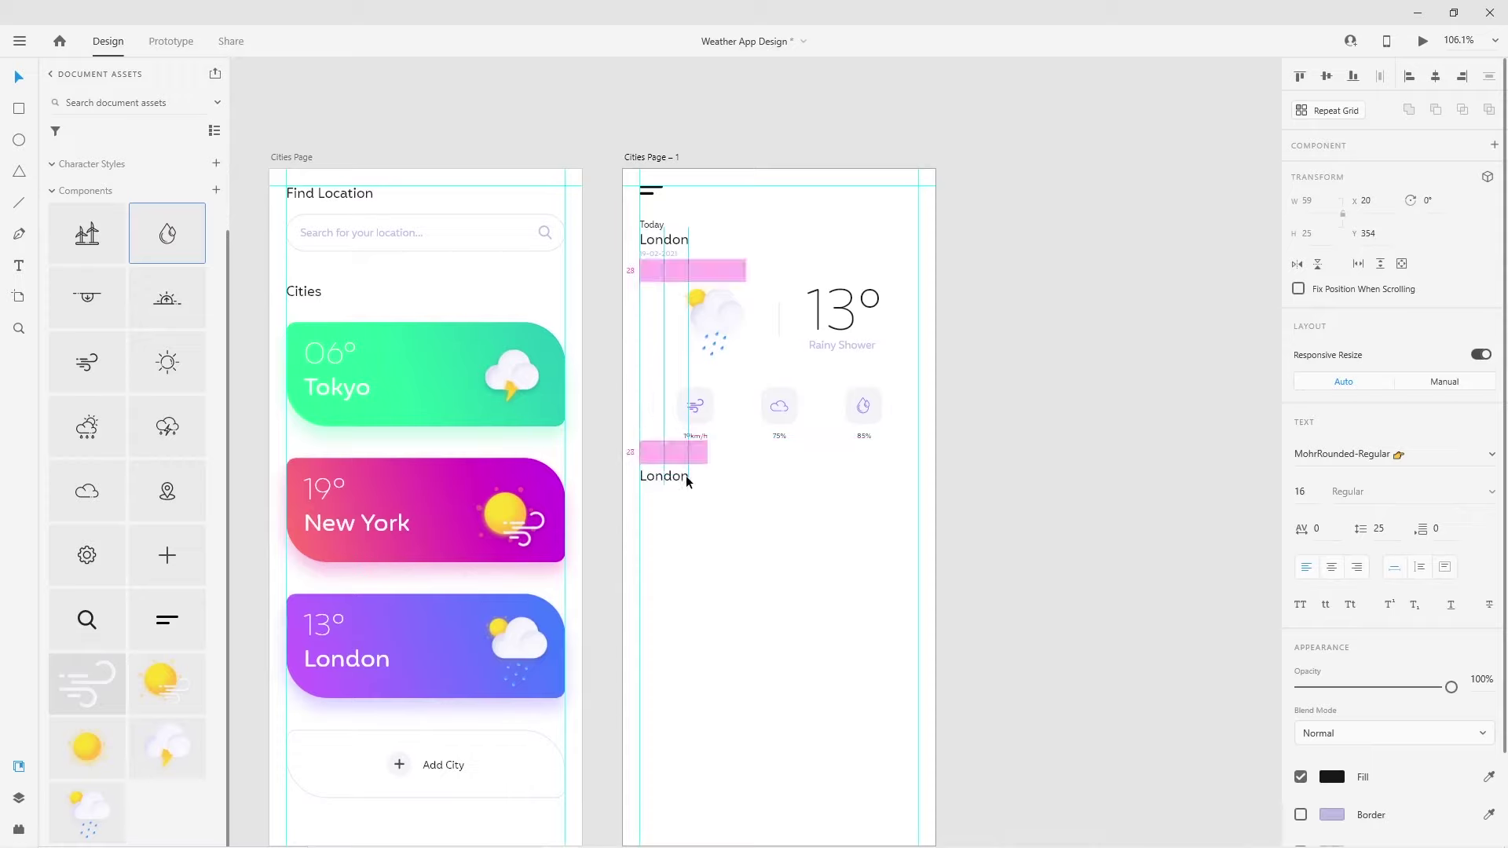
{"action": "double_click", "coordinate": [667, 478]}
{"action": "type", "text": "Today"}
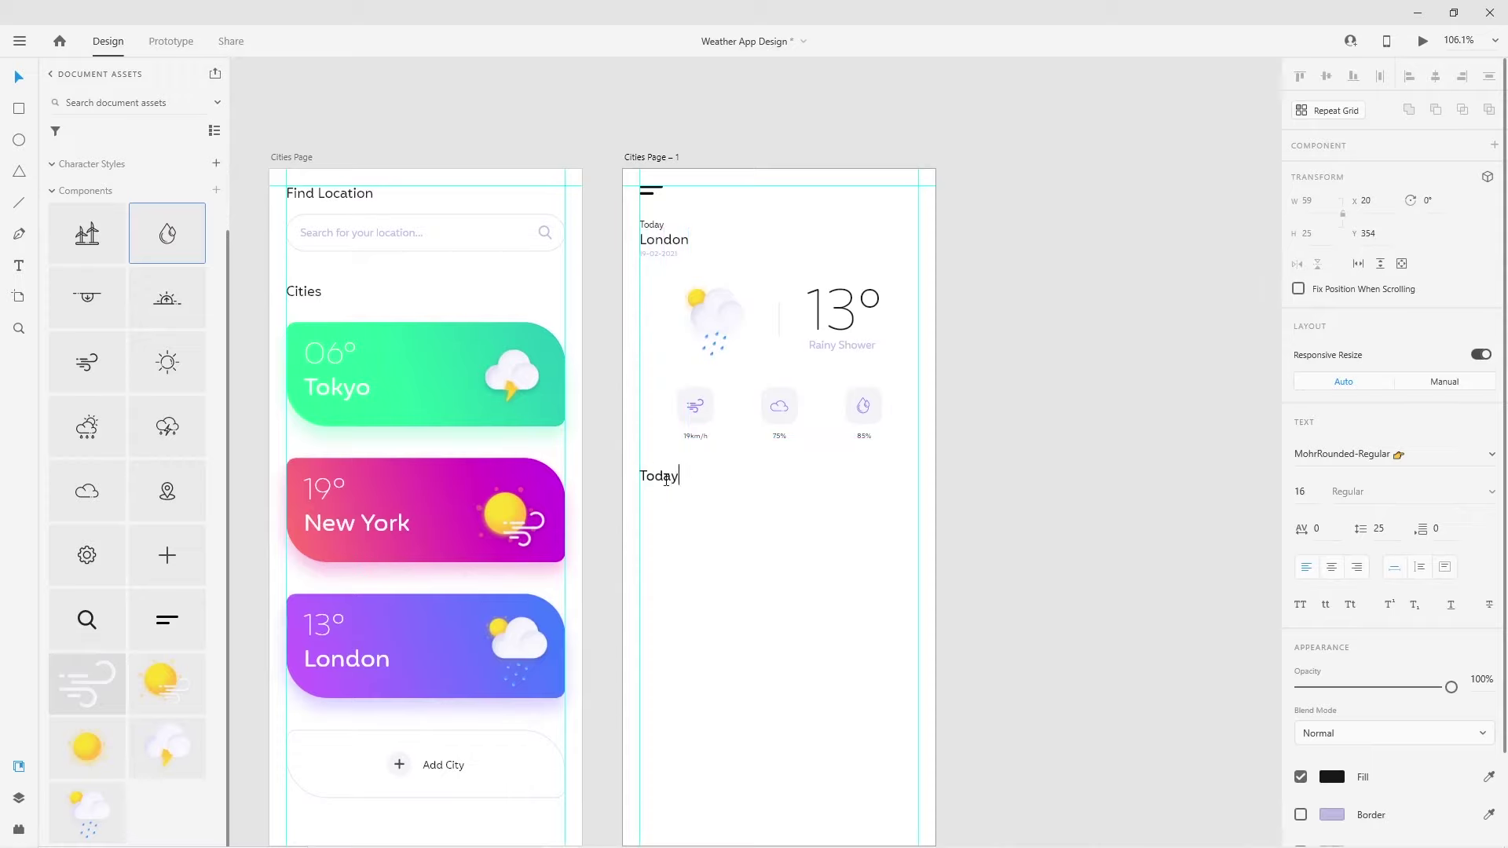
{"action": "key", "text": "Escape"}
{"action": "scroll", "coordinate": [761, 501], "scroll_direction": "up", "scroll_amount": 2}
{"action": "scroll", "coordinate": [699, 512], "scroll_direction": "up", "scroll_amount": 2}
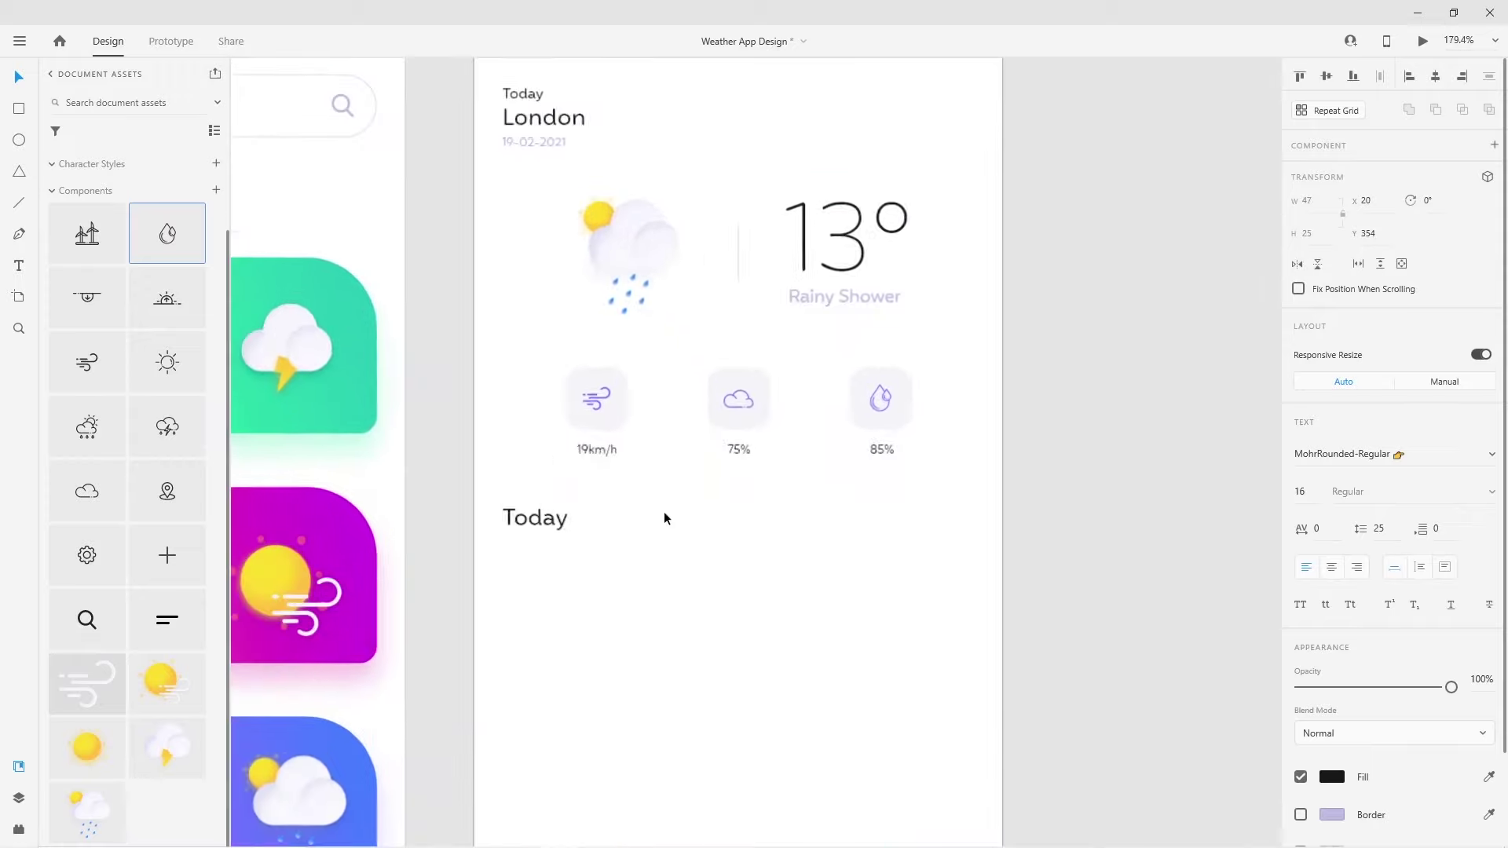
{"action": "left_click_drag", "start_coordinate": [550, 523], "coordinate": [550, 527]}
{"action": "left_click", "coordinate": [648, 573]}
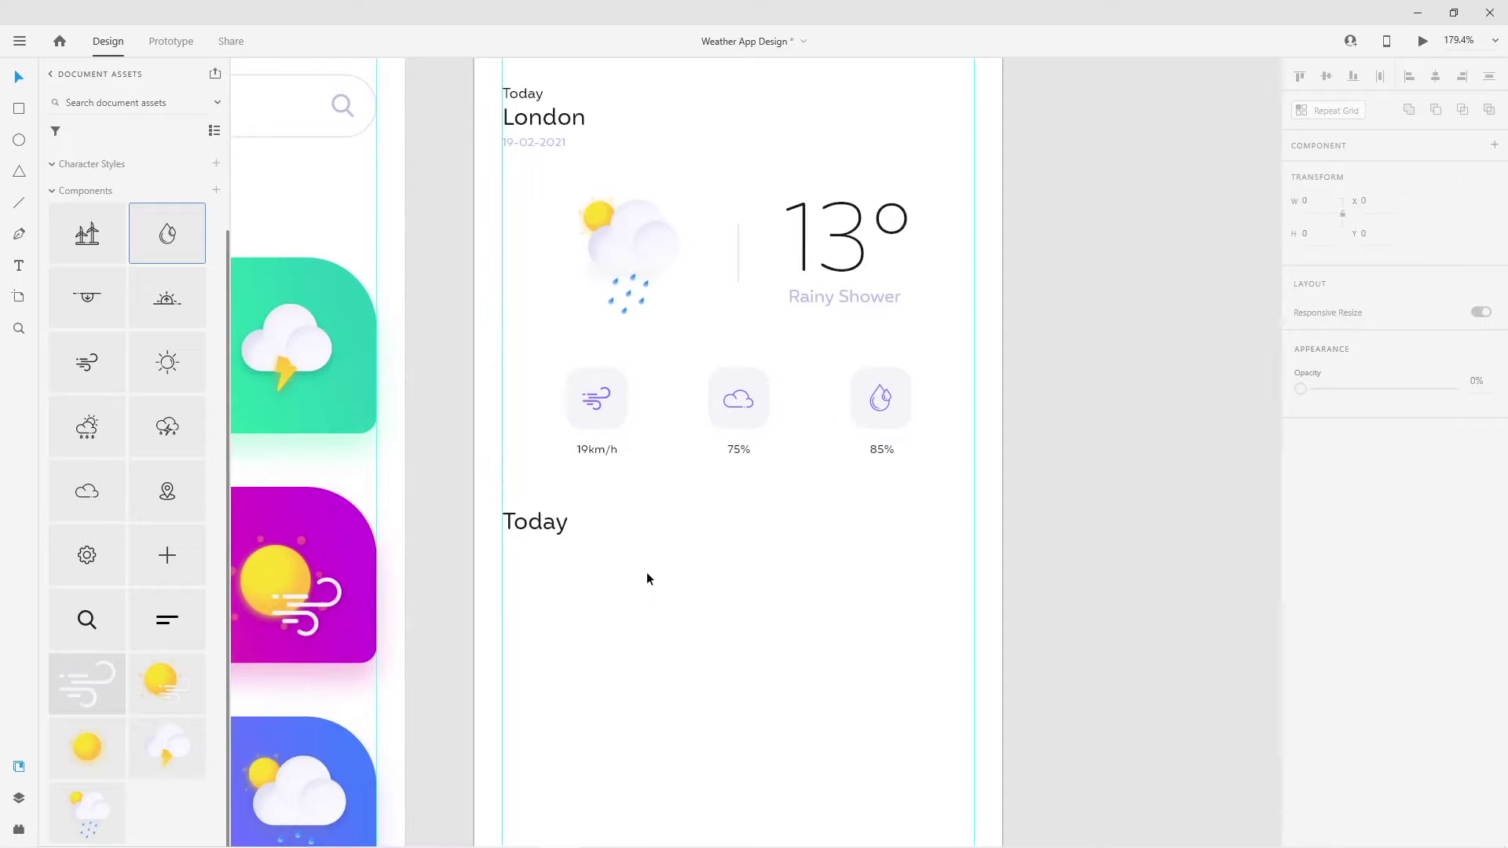
Draw a card rectangle below Today with corner radii 8/30/8/30
{"action": "left_click", "coordinate": [19, 108]}
{"action": "mouse_move", "coordinate": [503, 571]}
{"action": "left_mouse_down"}
{"action": "mouse_move", "coordinate": [585, 656]}
{"action": "mouse_move", "coordinate": [582, 687]}
{"action": "left_mouse_up"}
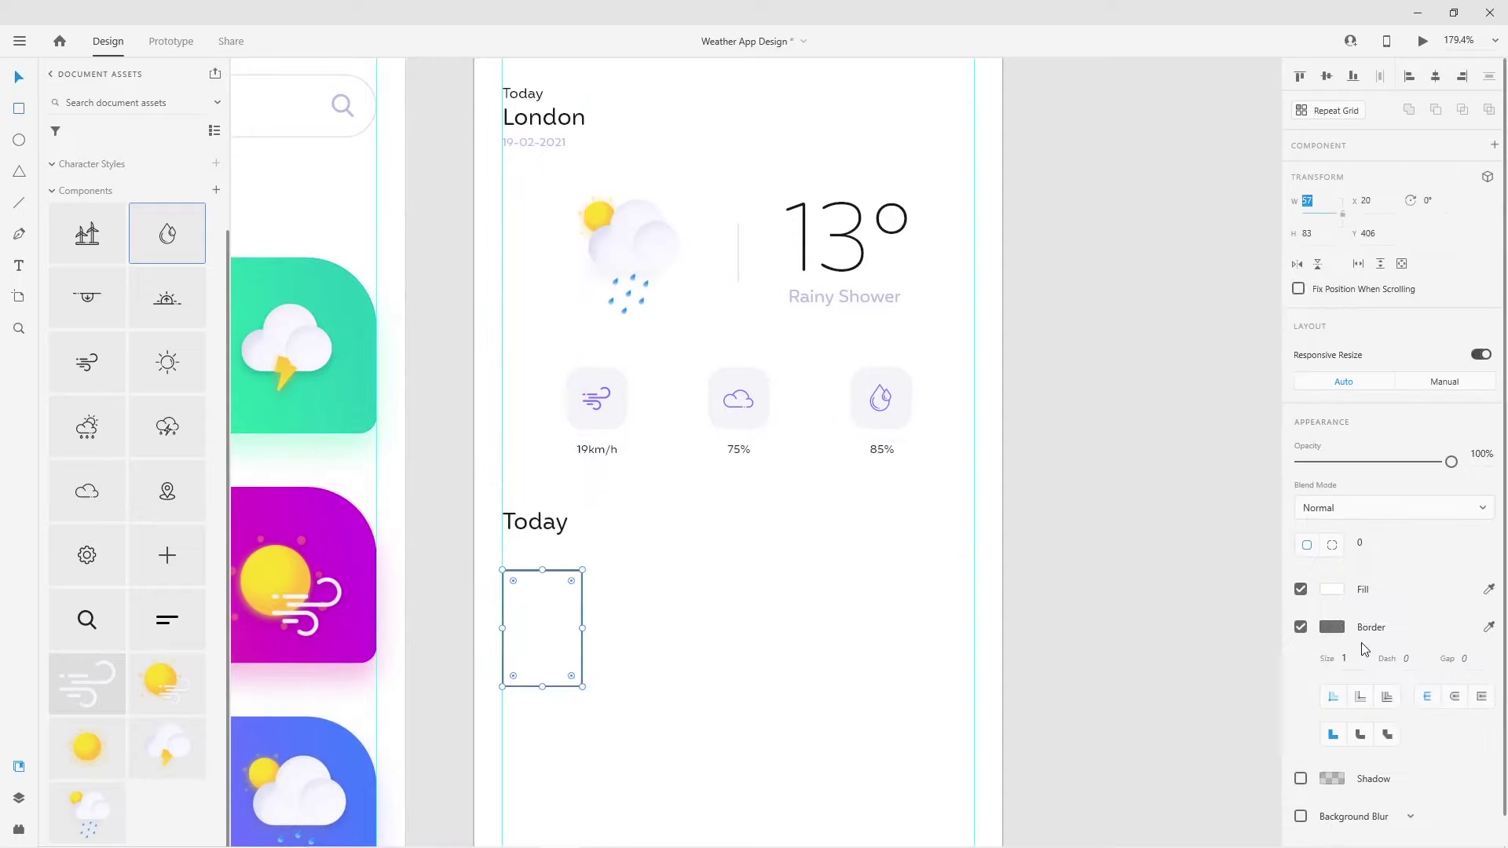
{"action": "left_click", "coordinate": [1367, 543]}
{"action": "type", "text": "8"}
{"action": "left_click", "coordinate": [1395, 544]}
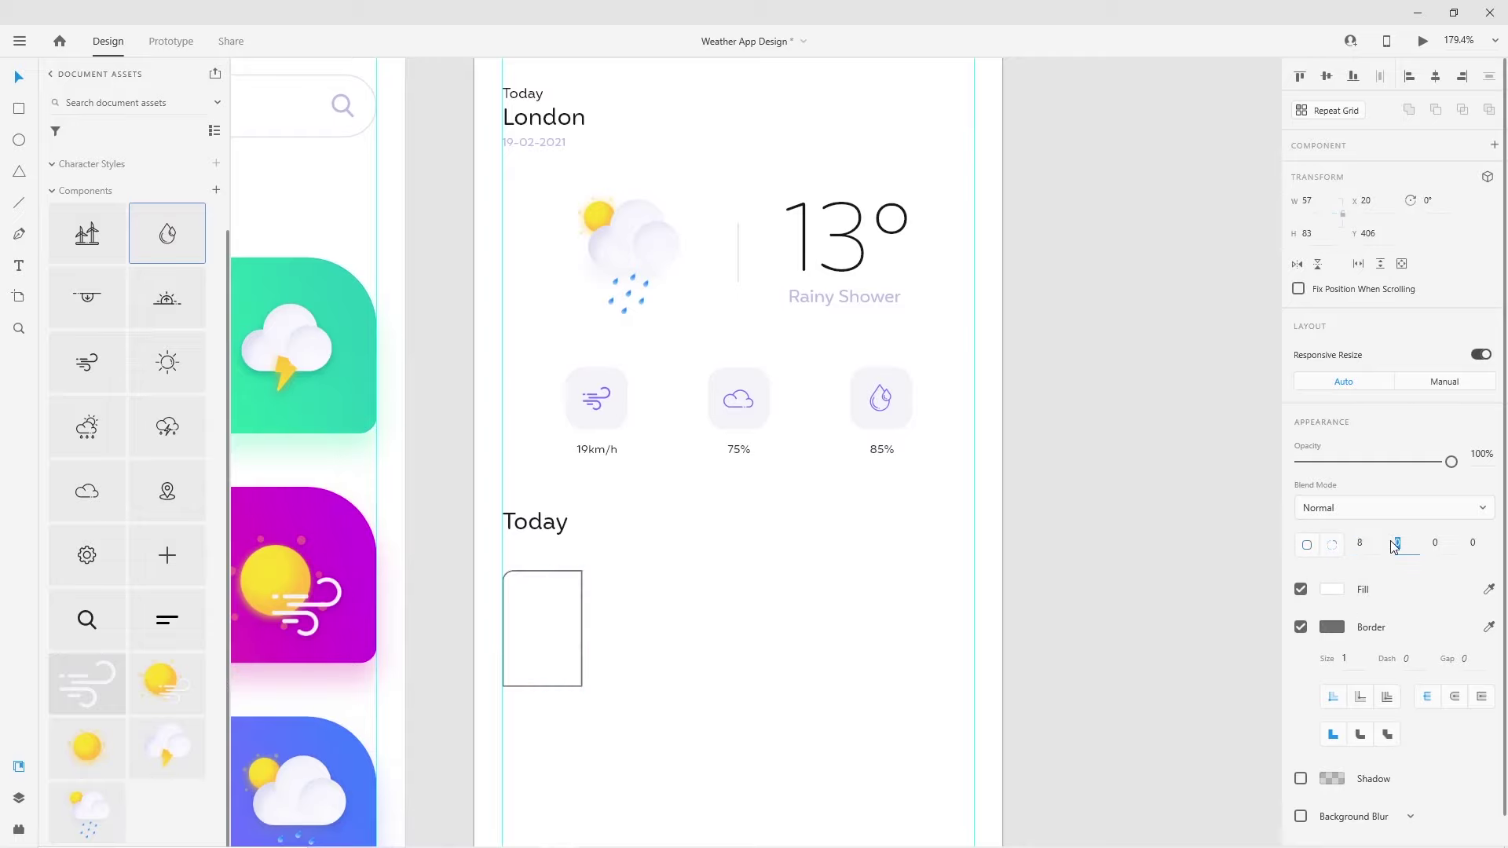
{"action": "type", "text": "30"}
{"action": "left_click", "coordinate": [1438, 543]}
{"action": "type", "text": "8"}
{"action": "left_click", "coordinate": [1464, 546]}
{"action": "type", "text": "3"}
{"action": "key", "text": "Return"}
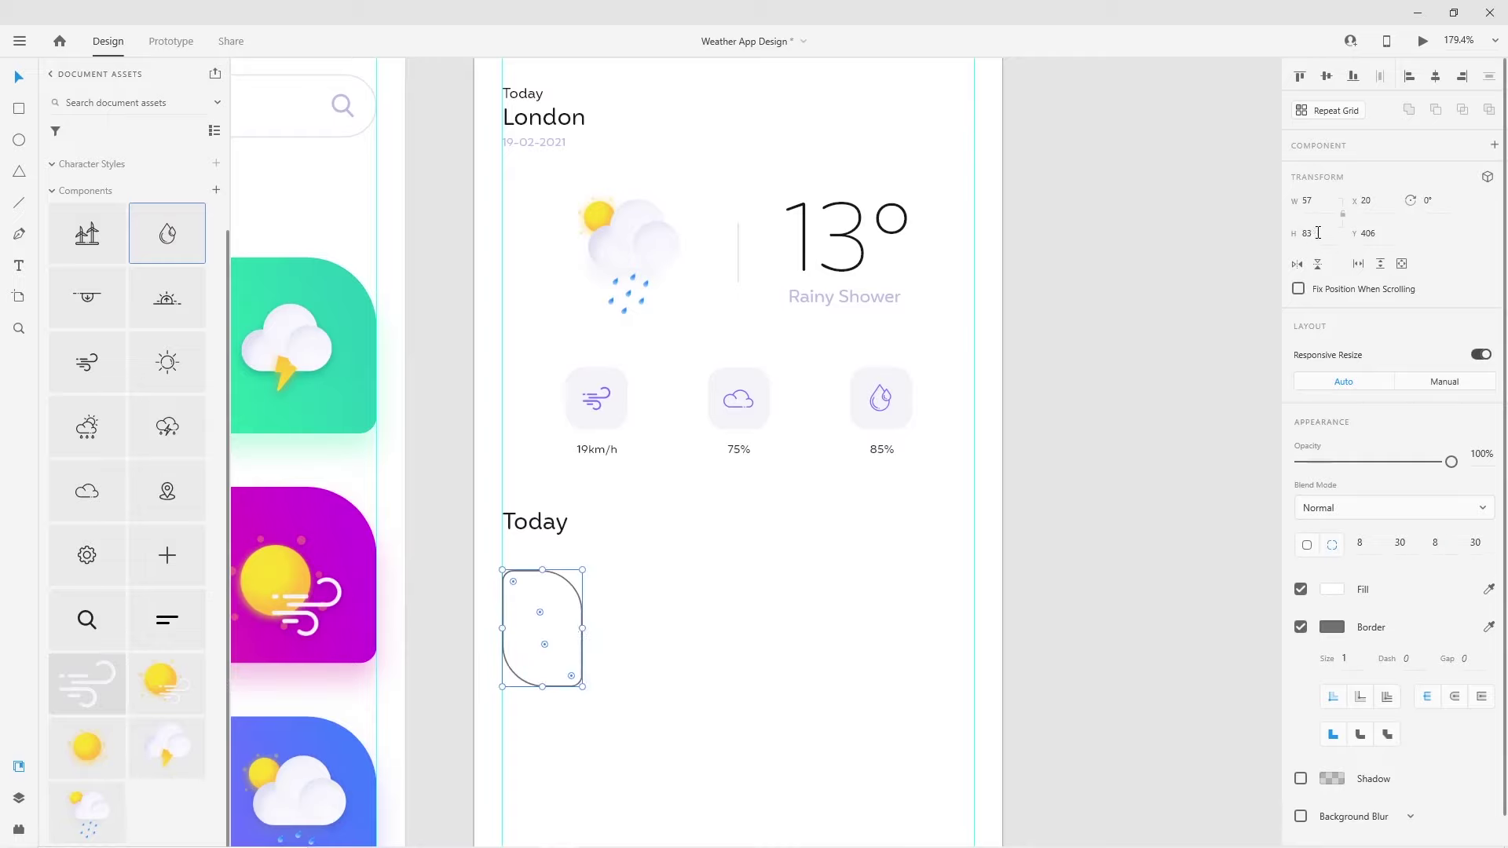
Size the card to 68×110 and duplicate it to the right
{"action": "type", "text": "110"}
{"action": "key", "text": "Return"}
{"action": "left_click", "coordinate": [1303, 200]}
{"action": "type", "text": "8"}
{"action": "key", "text": "Return"}
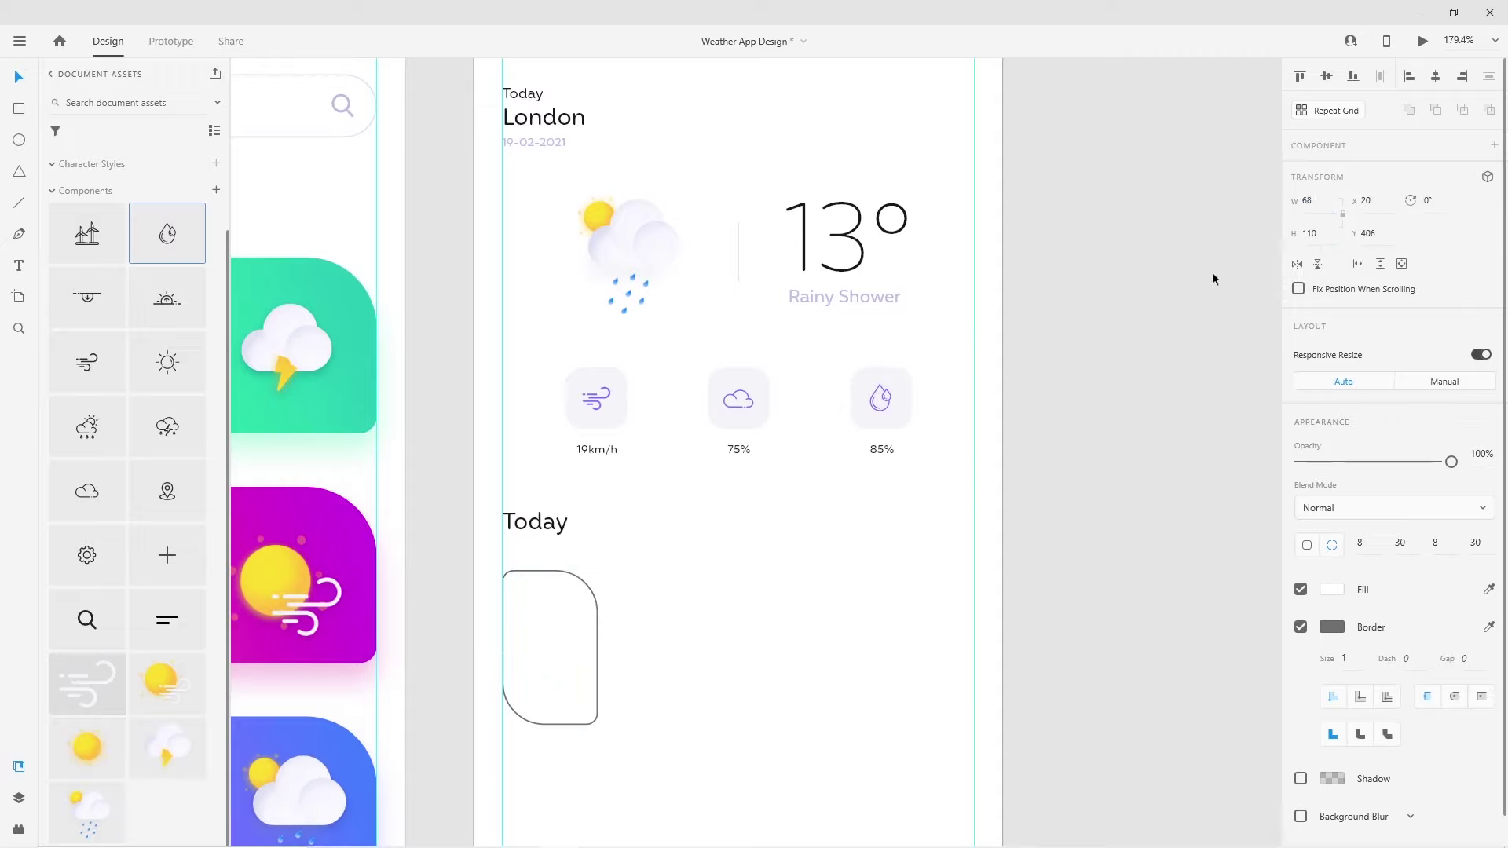
{"action": "left_click", "coordinate": [625, 663]}
{"action": "left_click_drag", "start_coordinate": [596, 662], "coordinate": [1060, 680]}
Repeat the cards into a row of five with light grey #E4E4EE borders
{"action": "left_click", "coordinate": [760, 733]}
{"action": "left_click", "coordinate": [622, 617]}
{"action": "left_click_drag", "start_coordinate": [576, 563], "coordinate": [968, 711]}
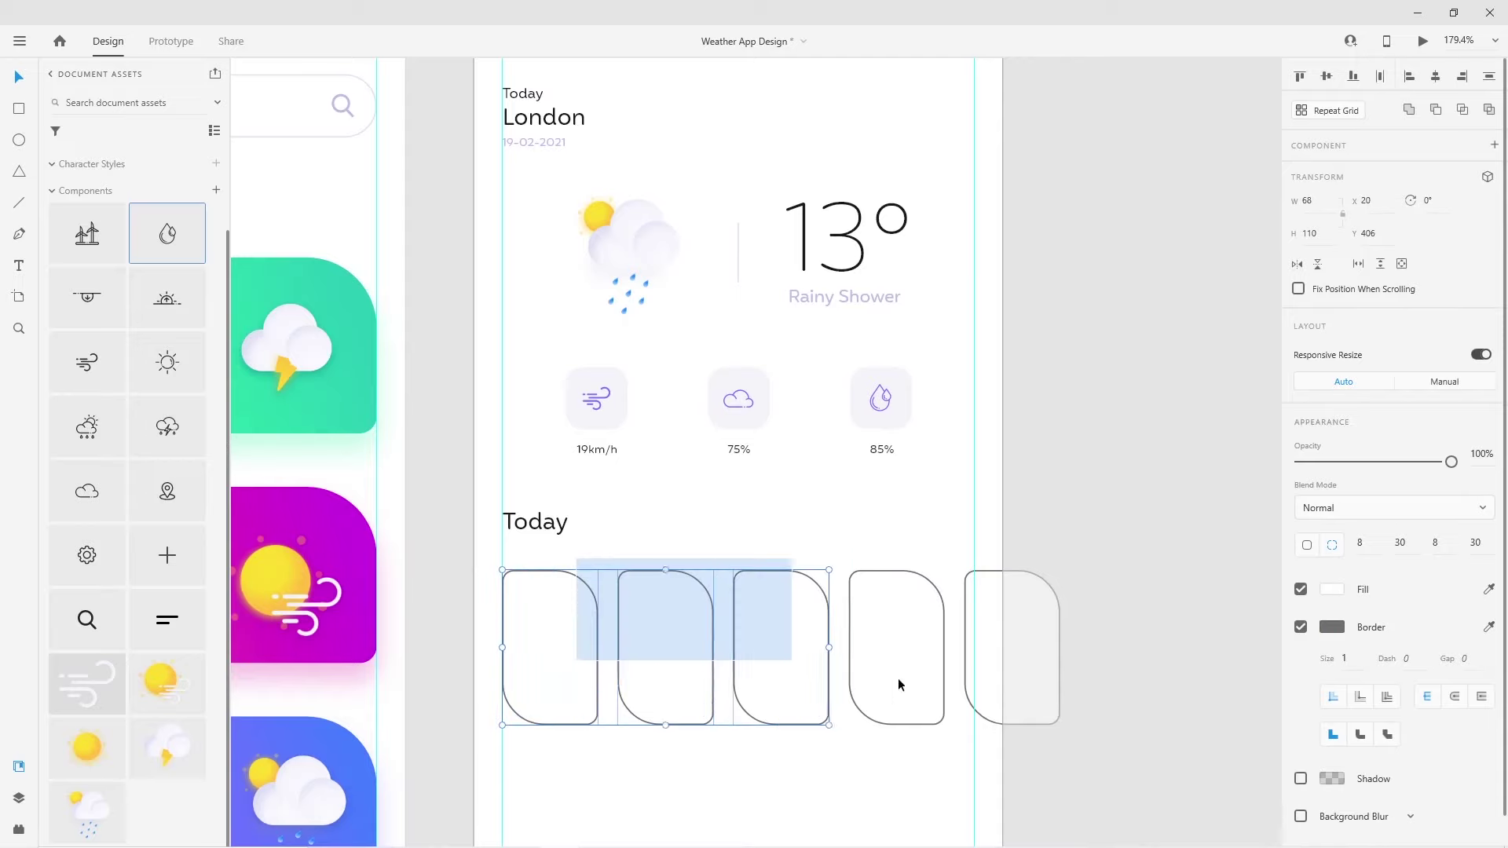
{"action": "left_click", "coordinate": [1331, 627]}
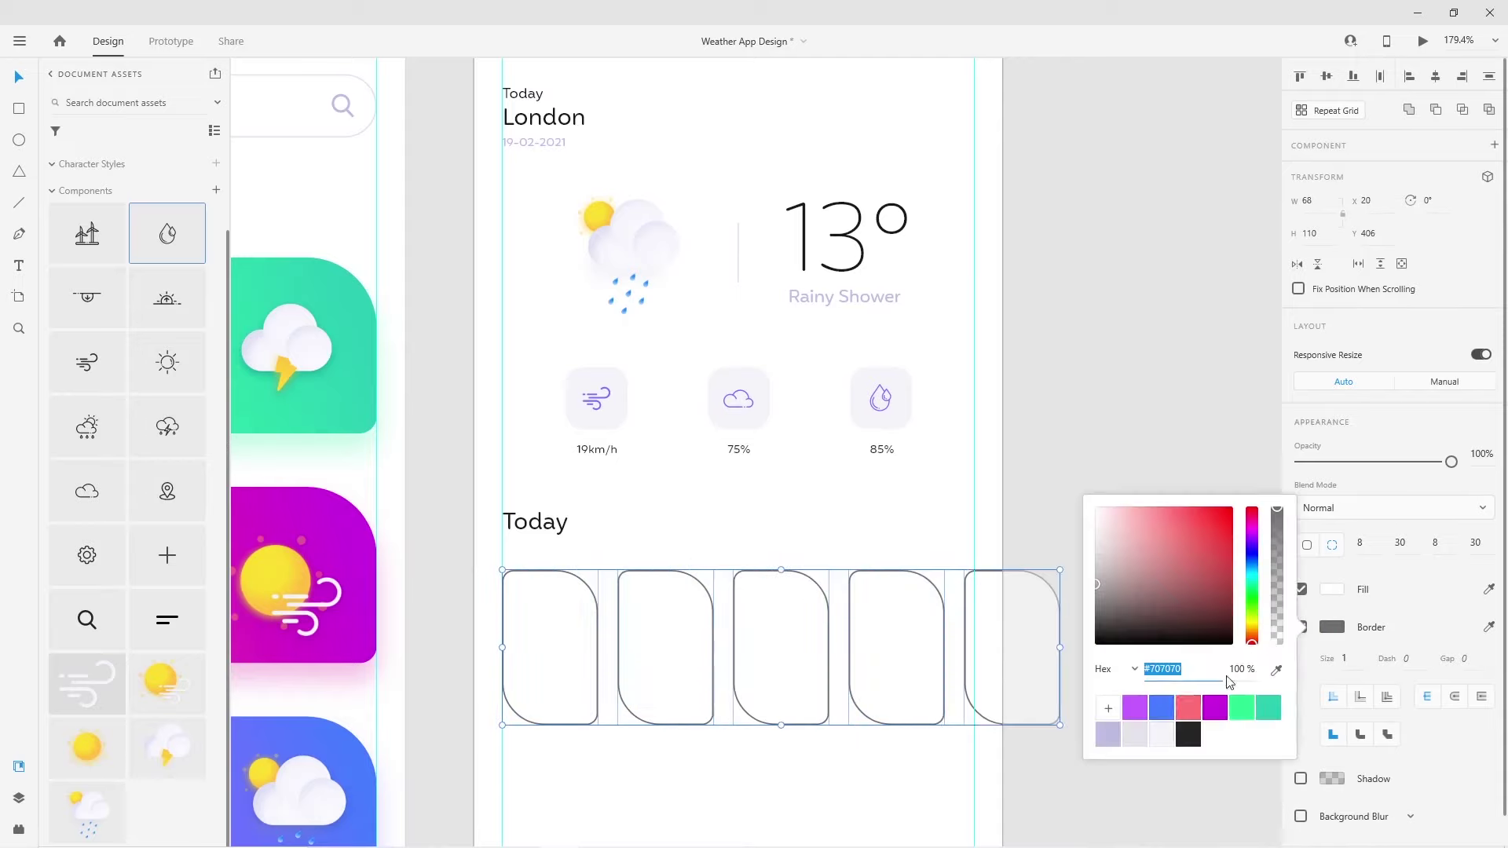
{"action": "left_click", "coordinate": [1134, 734]}
{"action": "left_click", "coordinate": [790, 738]}
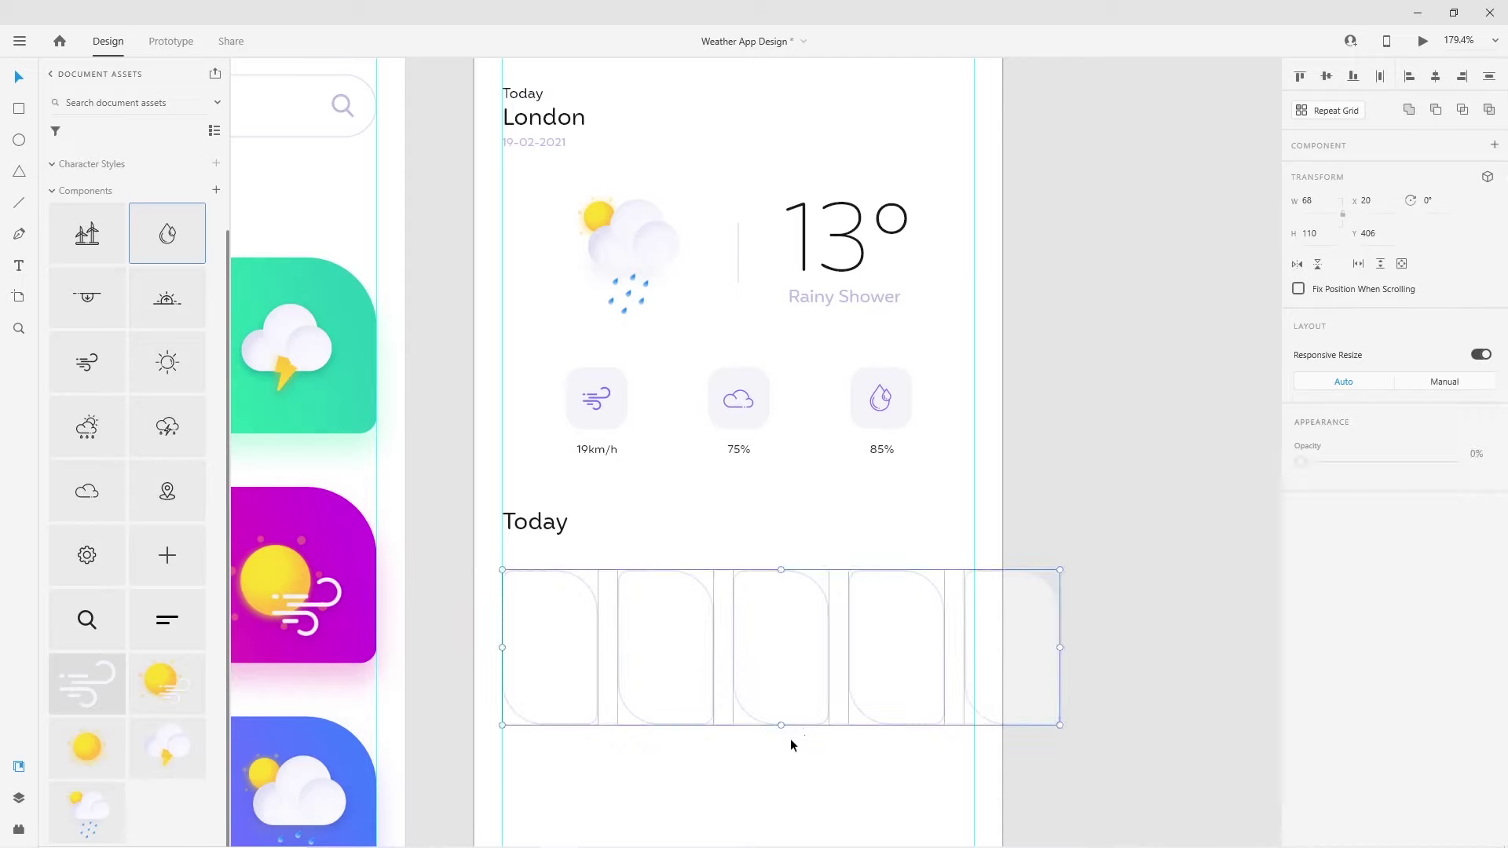
Fill the second card with a blue-to-purple angled linear gradient
{"action": "left_click", "coordinate": [669, 691]}
{"action": "left_click_drag", "start_coordinate": [699, 753], "coordinate": [940, 710]}
{"action": "scroll", "coordinate": [939, 711], "scroll_direction": "down", "scroll_amount": 1}
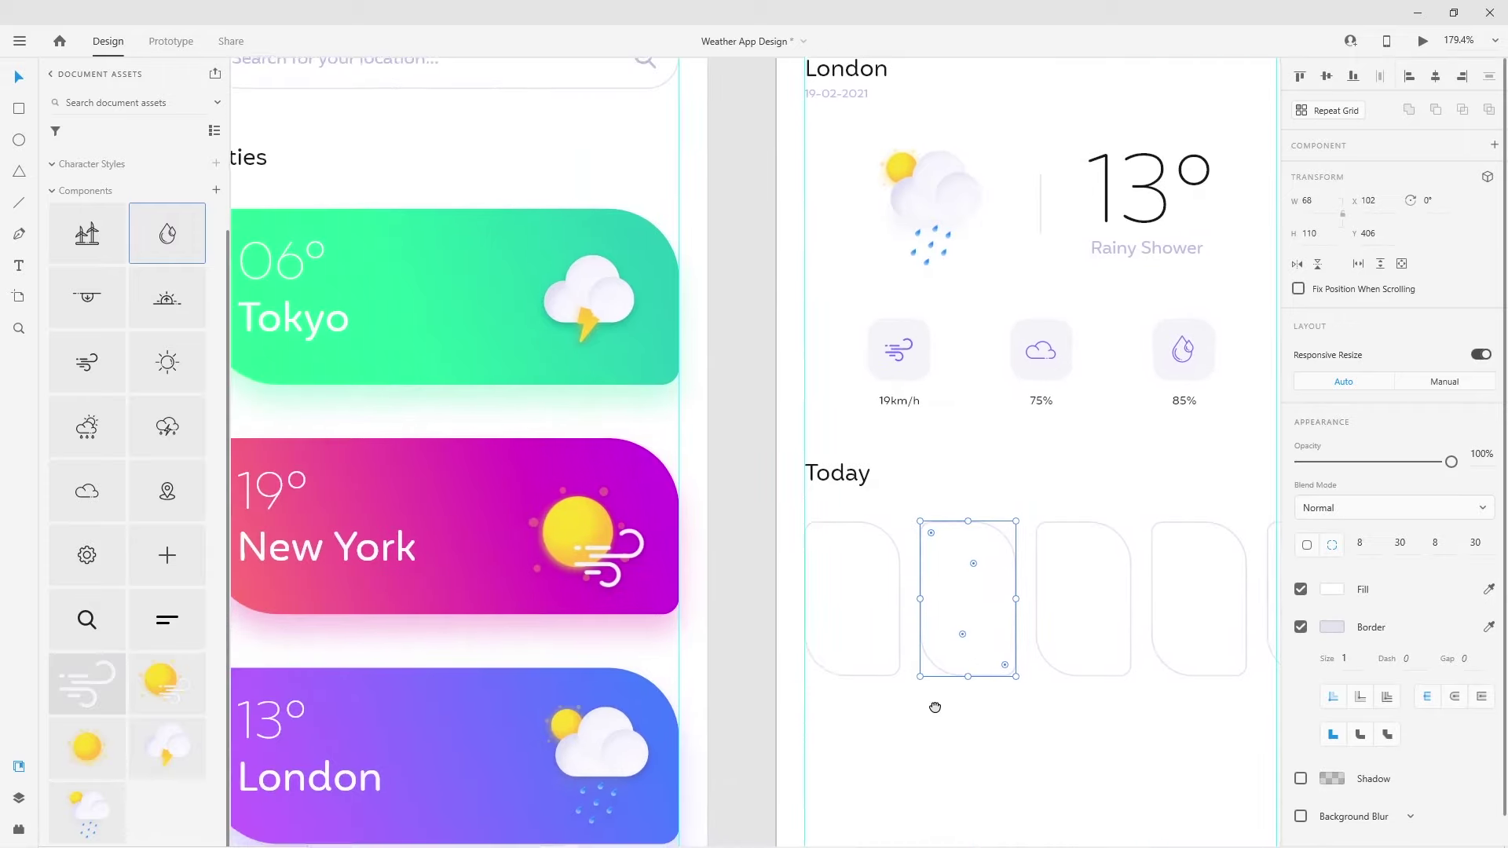
{"action": "scroll", "coordinate": [921, 669], "scroll_direction": "down", "scroll_amount": 2}
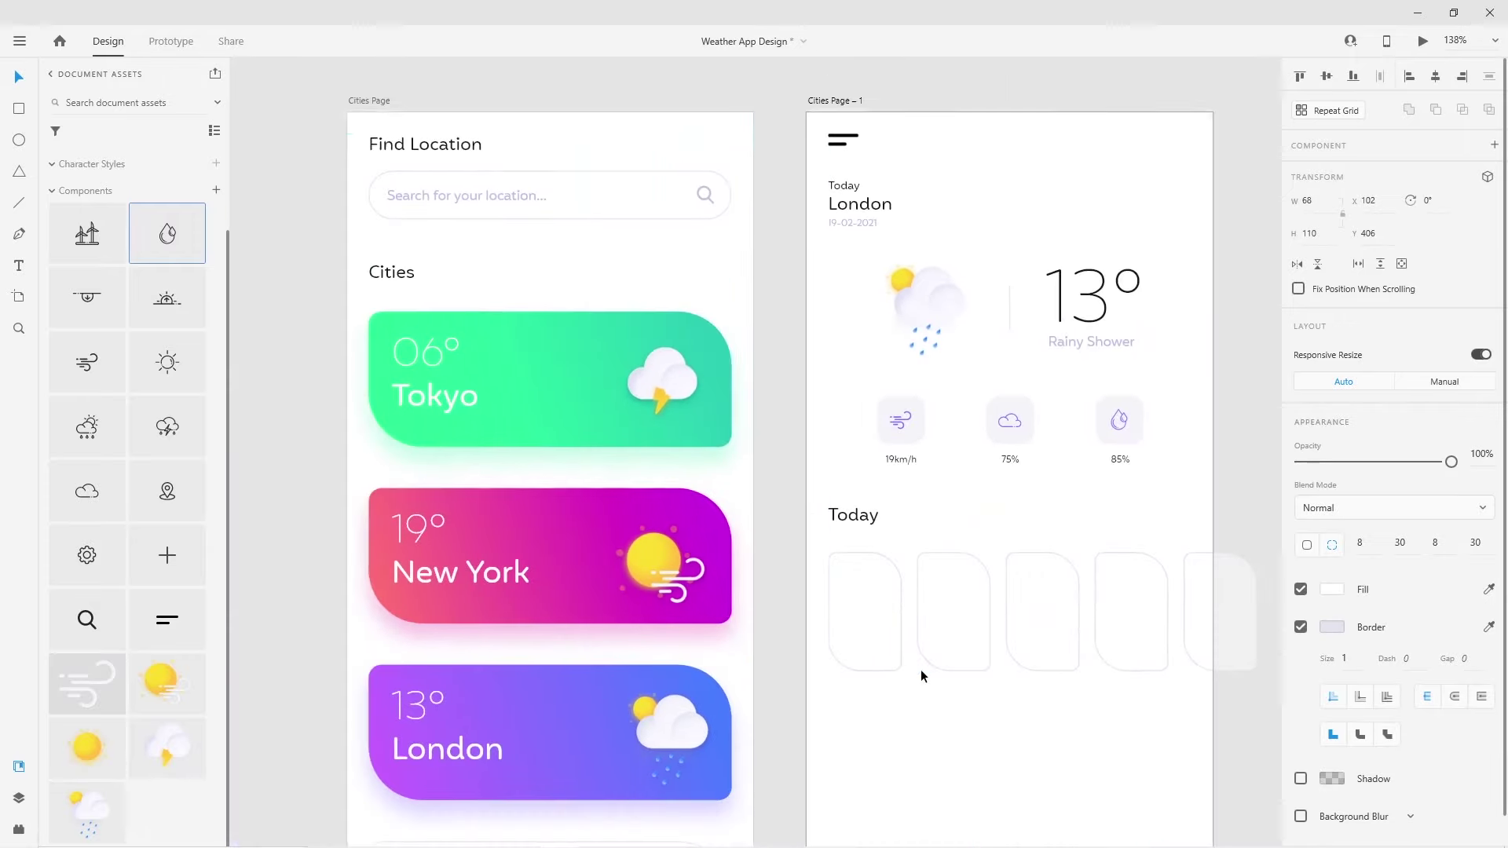
{"action": "left_click", "coordinate": [1331, 589]}
{"action": "left_click", "coordinate": [1144, 465]}
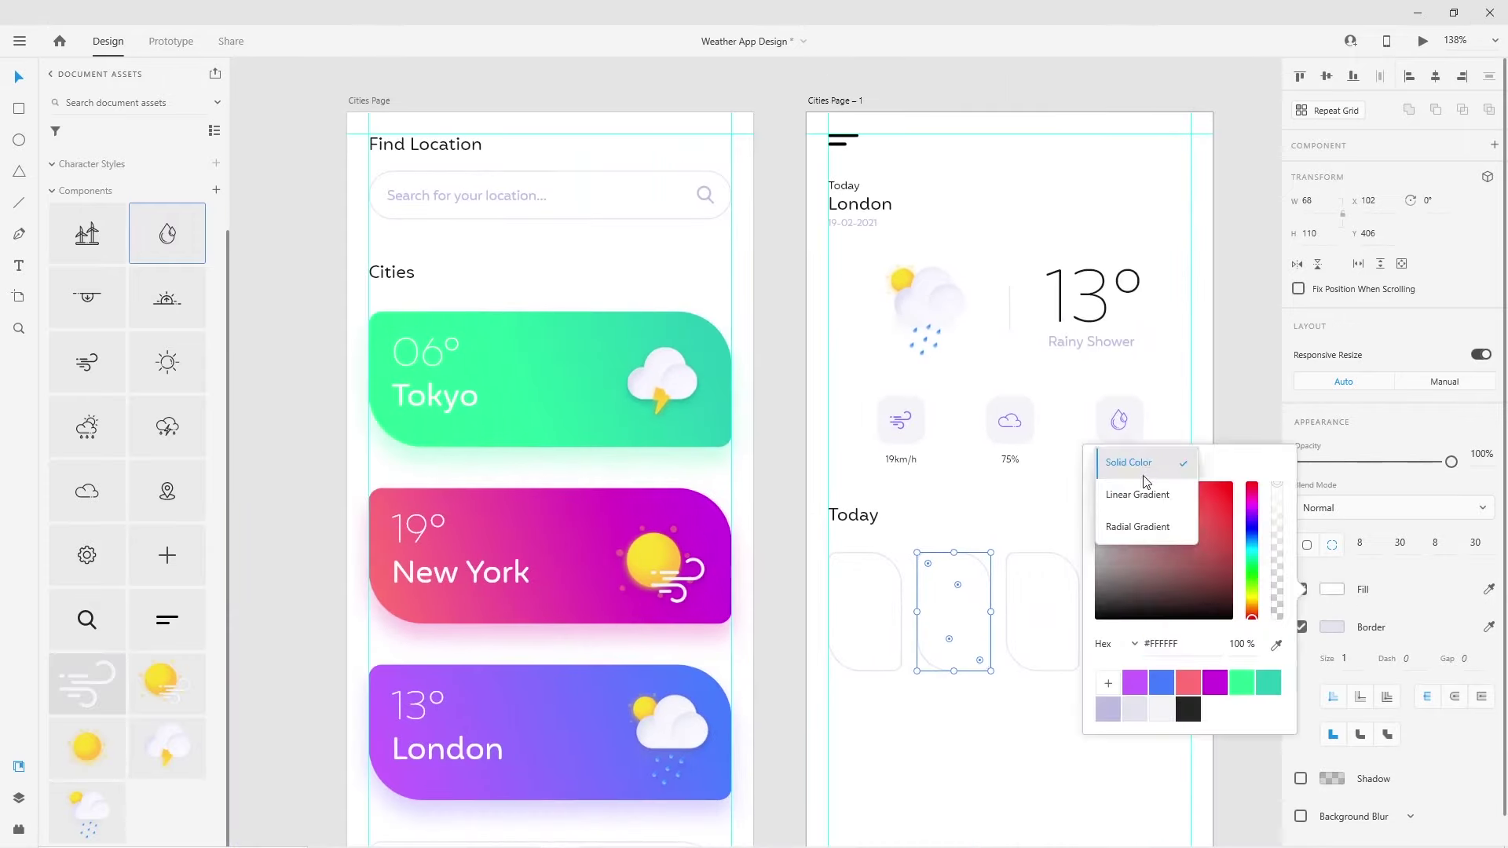
{"action": "left_click", "coordinate": [1124, 495]}
{"action": "left_click_drag", "start_coordinate": [956, 554], "coordinate": [975, 563]}
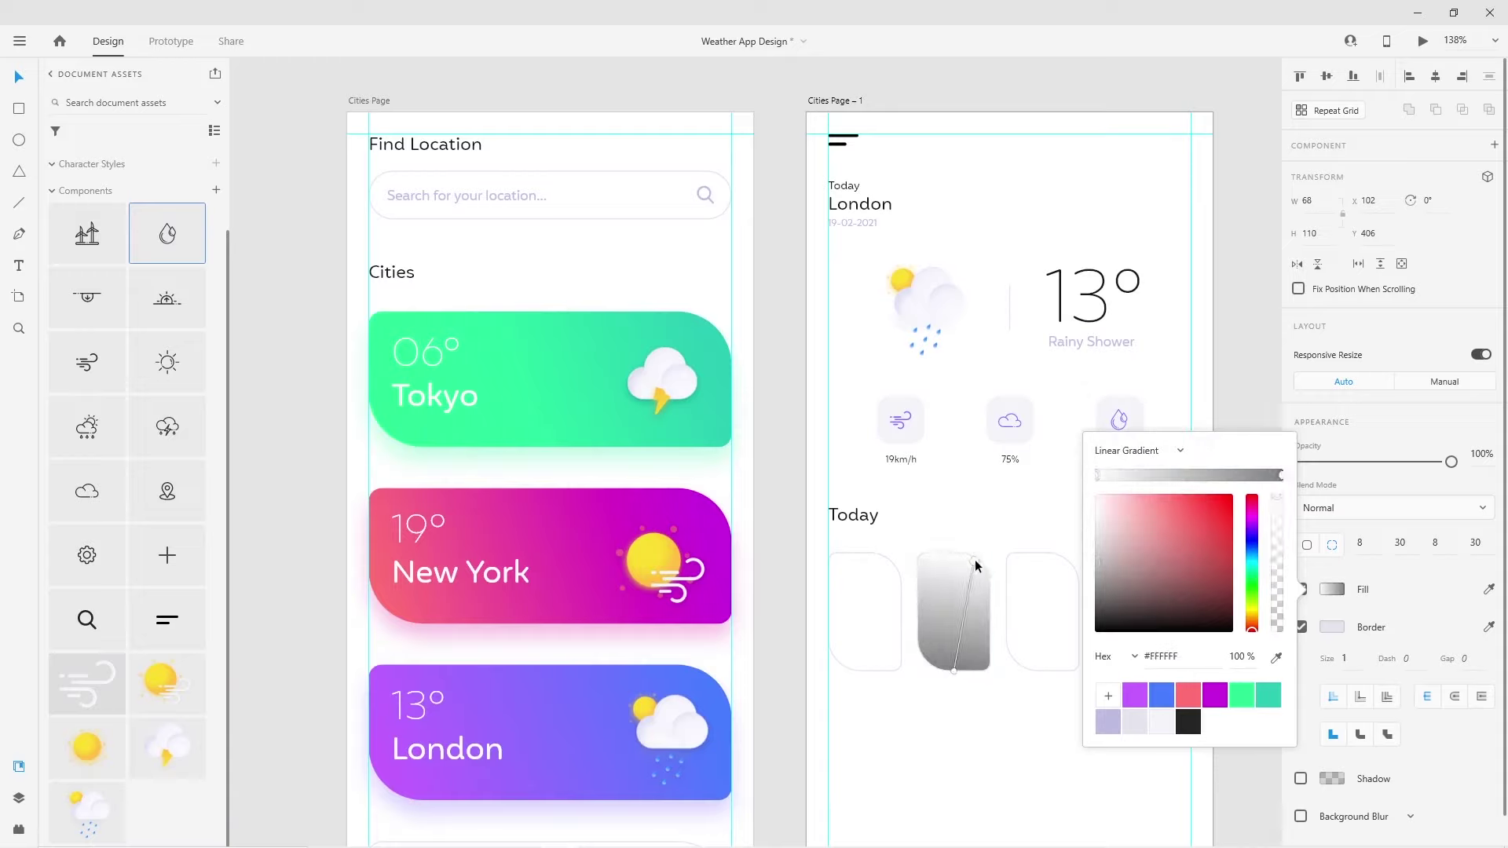
{"action": "left_click", "coordinate": [1160, 696]}
{"action": "left_click", "coordinate": [953, 670]}
{"action": "left_click", "coordinate": [1134, 694]}
{"action": "left_click_drag", "start_coordinate": [953, 672], "coordinate": [925, 653]}
{"action": "left_click", "coordinate": [959, 647]}
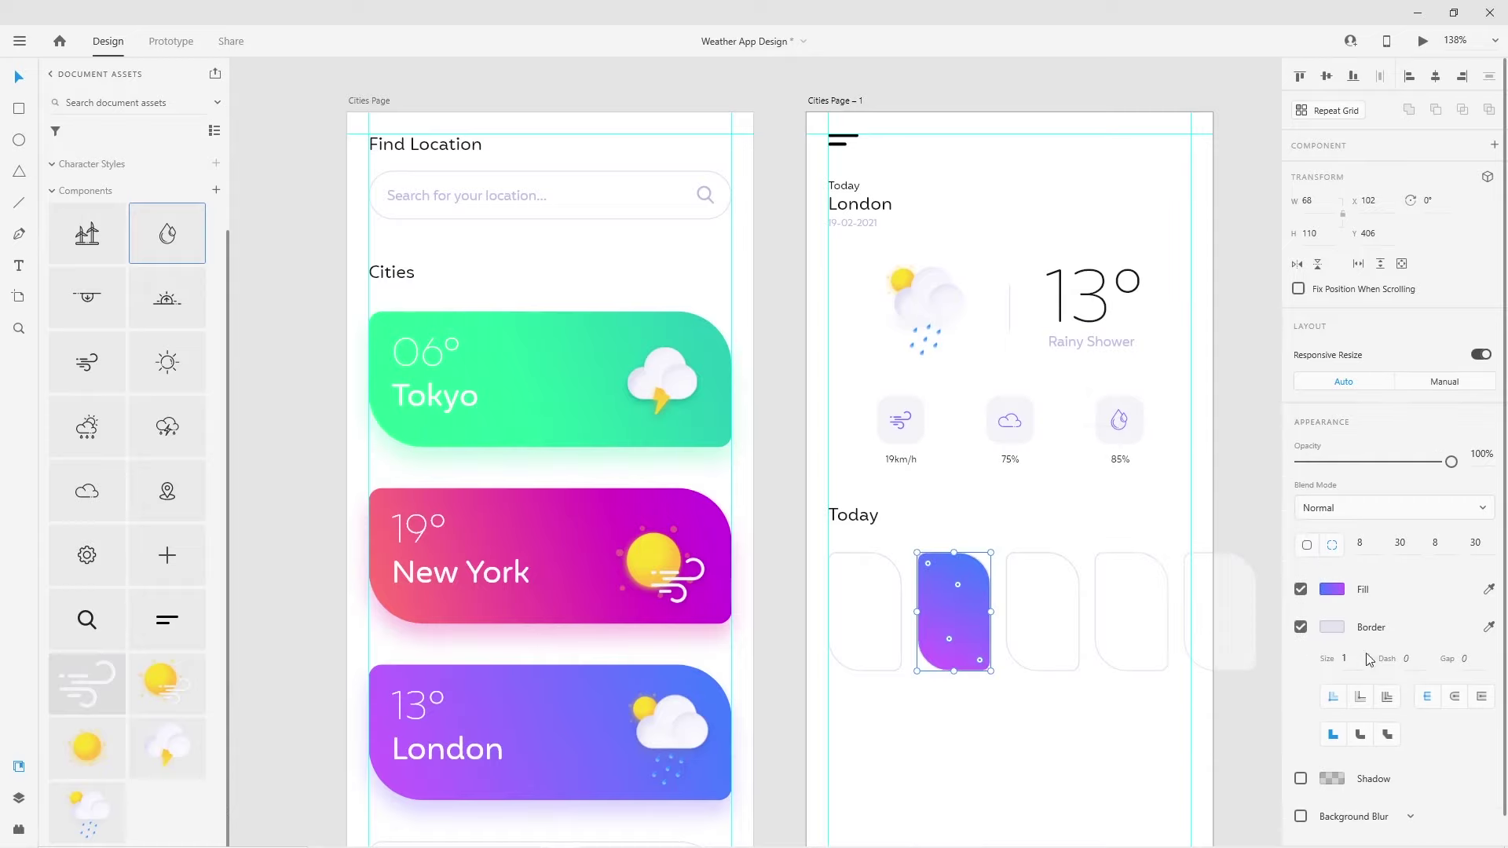
Give the second card a purple drop shadow: offset 0/12, blur 18, 30% opacity
{"action": "left_click", "coordinate": [1301, 778]}
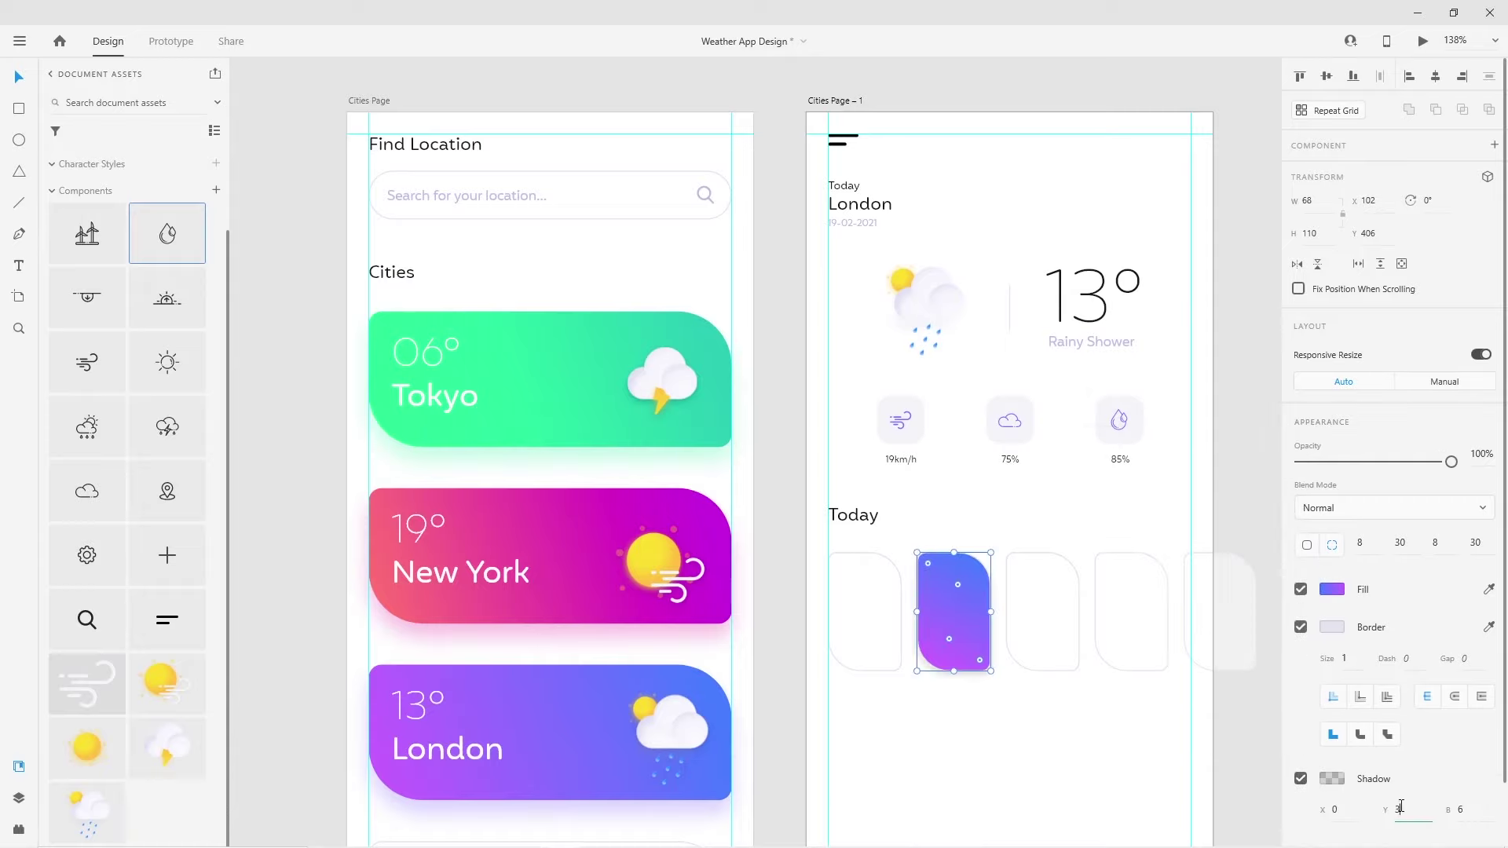
{"action": "left_click", "coordinate": [1458, 809]}
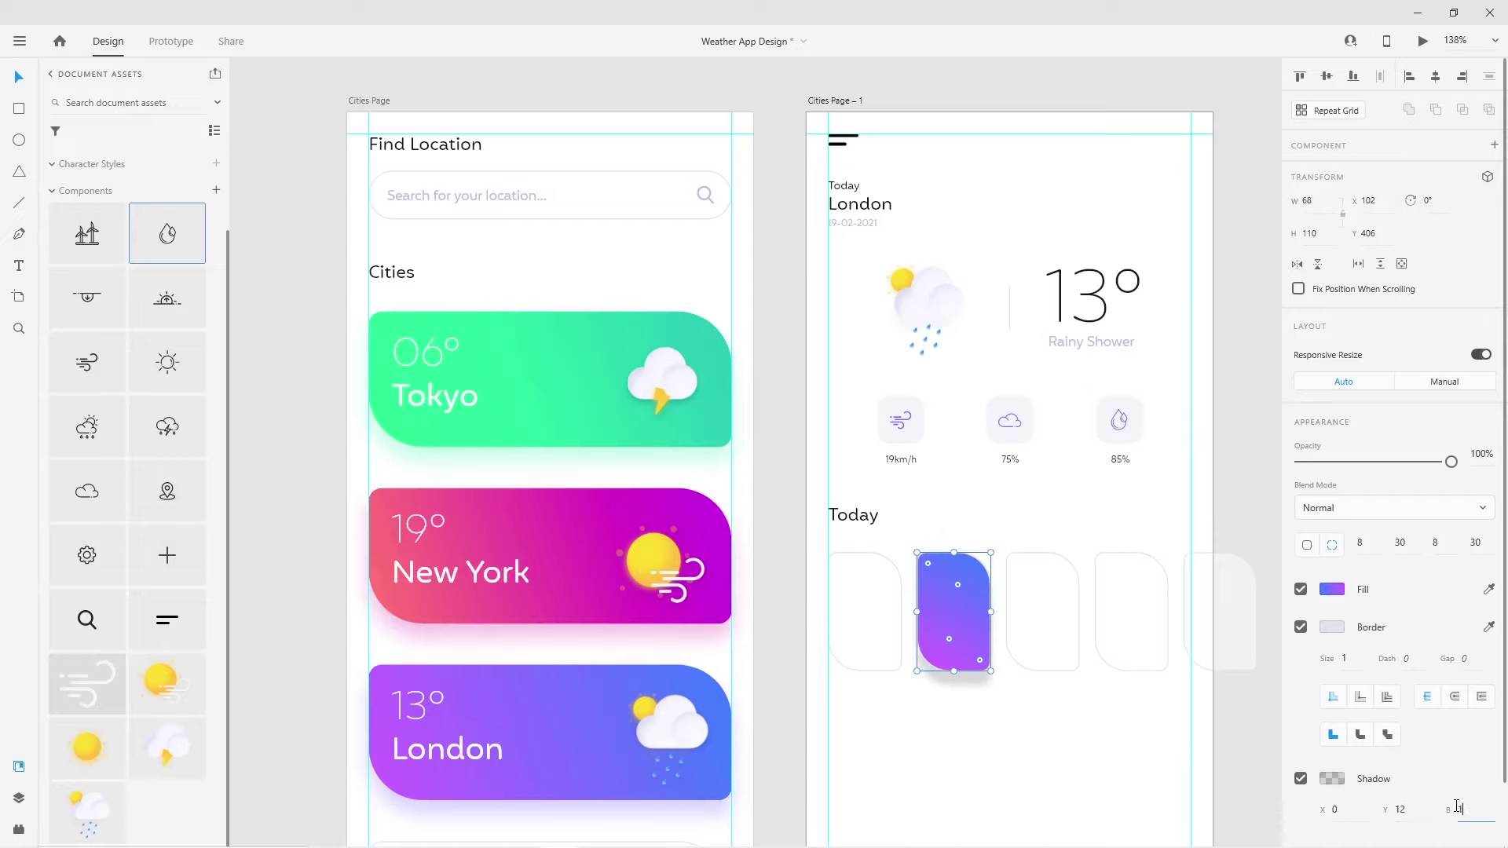
{"action": "type", "text": "18"}
{"action": "key", "text": "Return"}
{"action": "left_click", "coordinate": [1341, 779]}
{"action": "left_click", "coordinate": [1276, 757]}
{"action": "left_click", "coordinate": [955, 613]}
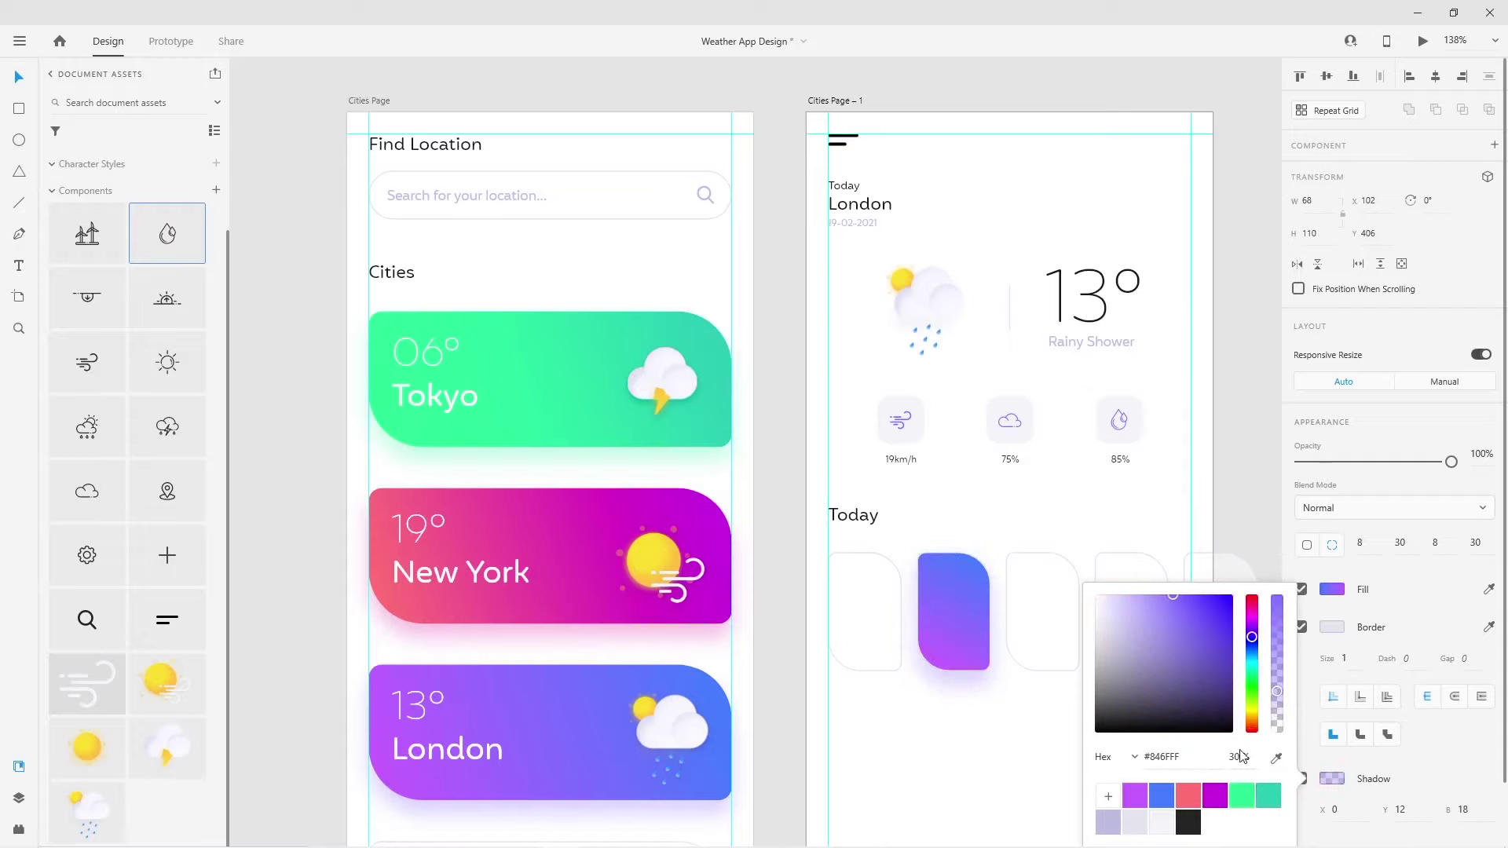
{"action": "type", "text": "0"}
{"action": "left_click", "coordinate": [948, 633]}
Select all the Today cards and nudge them up slightly
{"action": "left_click", "coordinate": [1034, 729]}
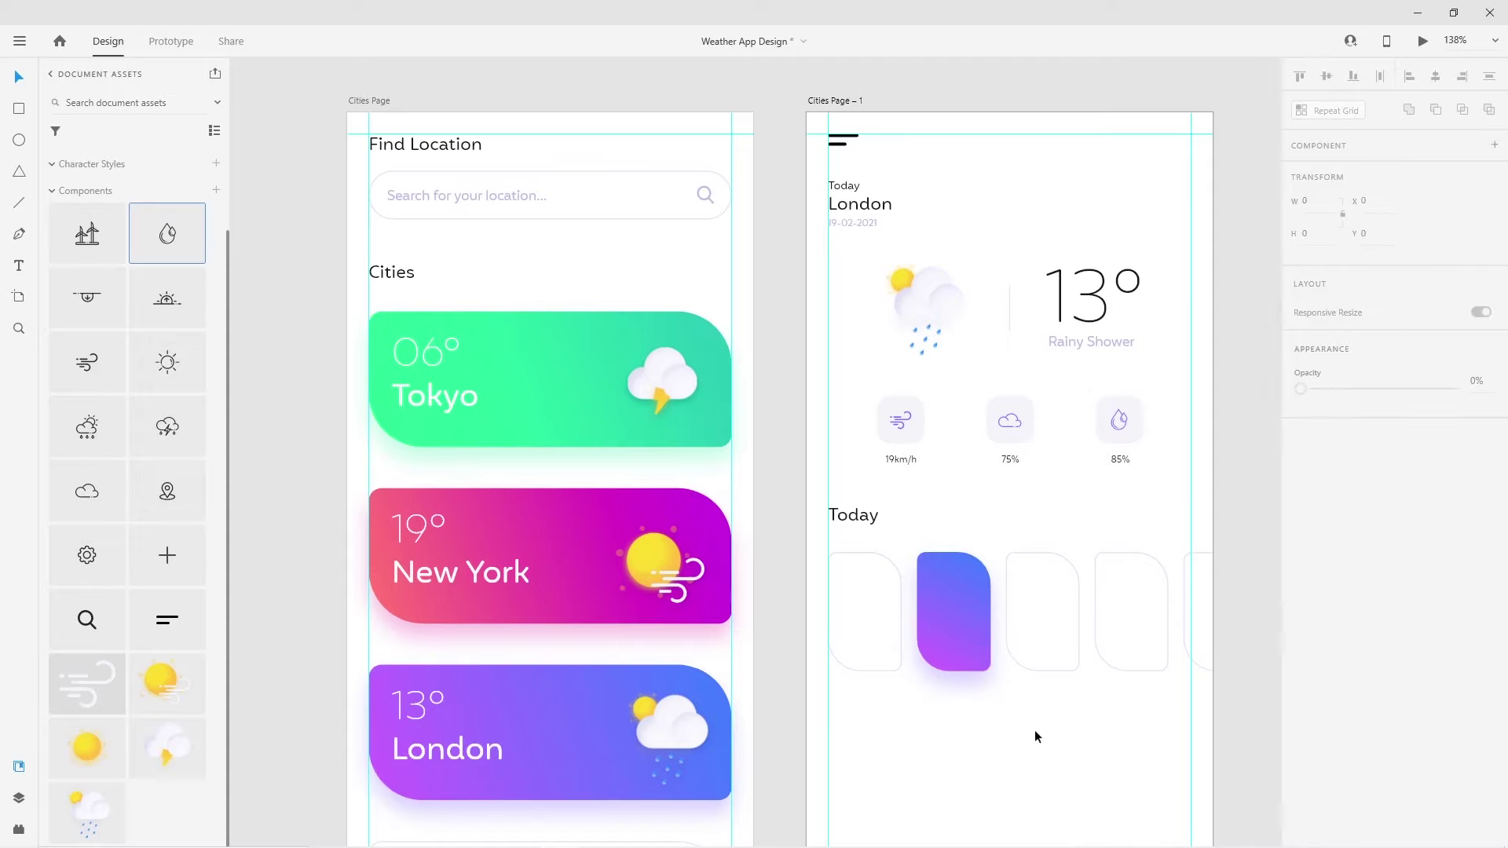
{"action": "left_click_drag", "start_coordinate": [1034, 729], "coordinate": [883, 714]}
{"action": "scroll", "coordinate": [809, 718], "scroll_direction": "up", "scroll_amount": 3, "text": "ctrl"}
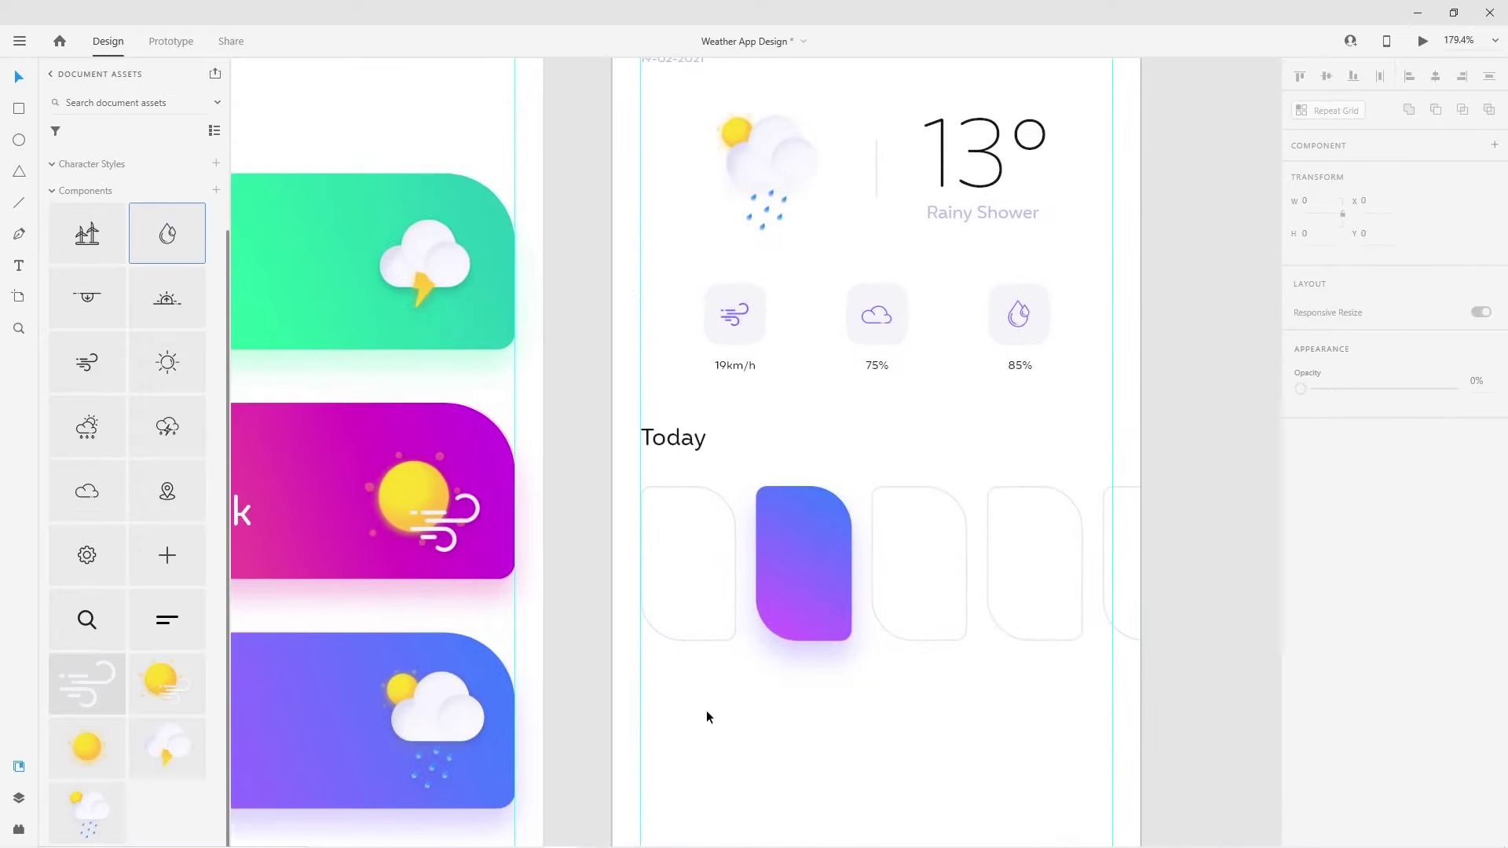
{"action": "left_click_drag", "start_coordinate": [683, 694], "coordinate": [1142, 549]}
{"action": "key", "text": "Up"}
{"action": "key", "text": "Up"}
{"action": "key", "text": "Up"}
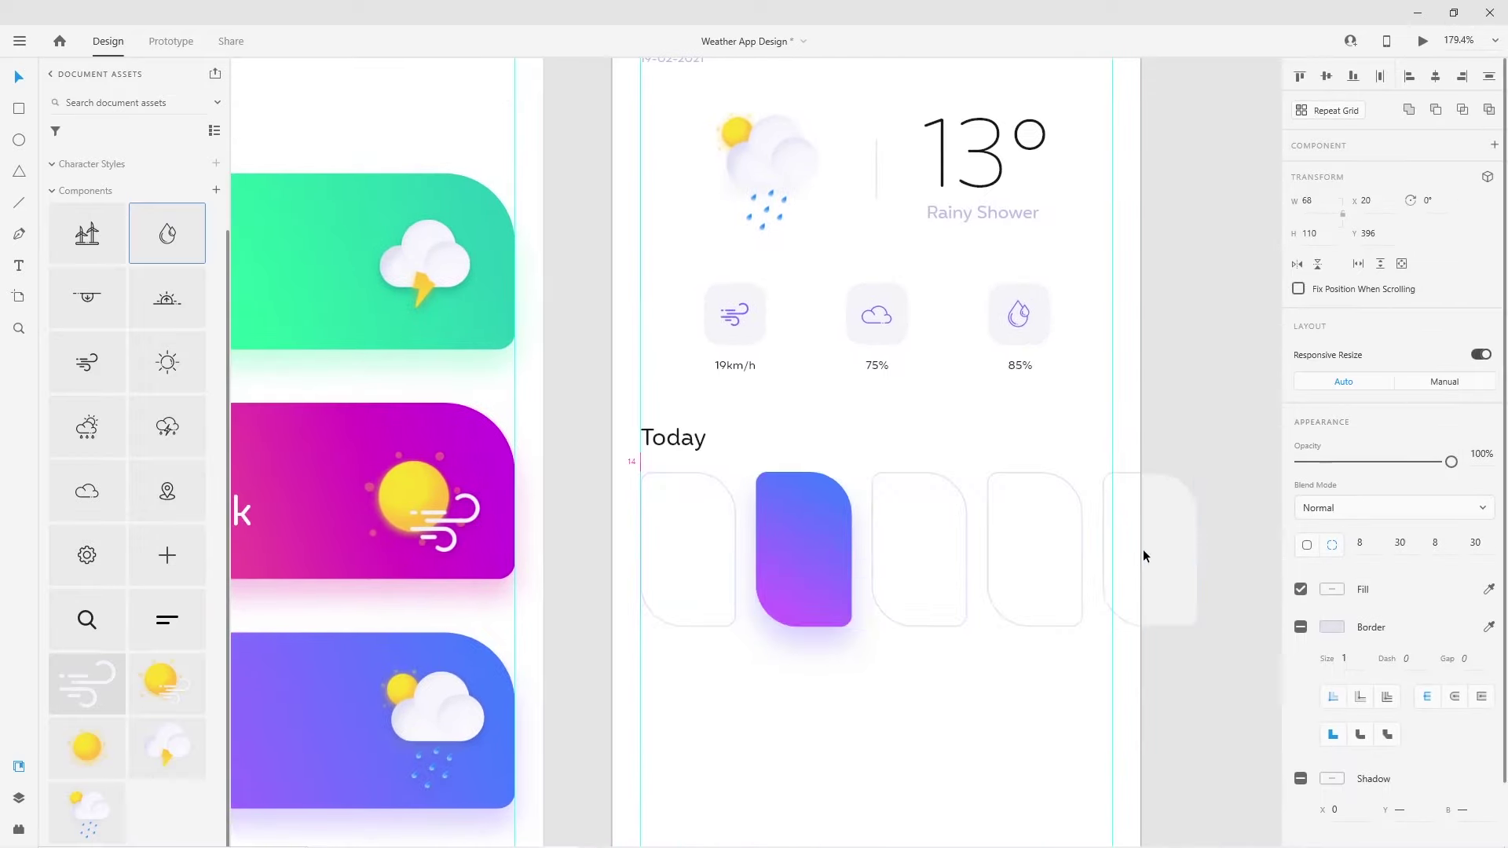
Add a placeholder 'Today' text label inside the first card
{"action": "left_click", "coordinate": [883, 660]}
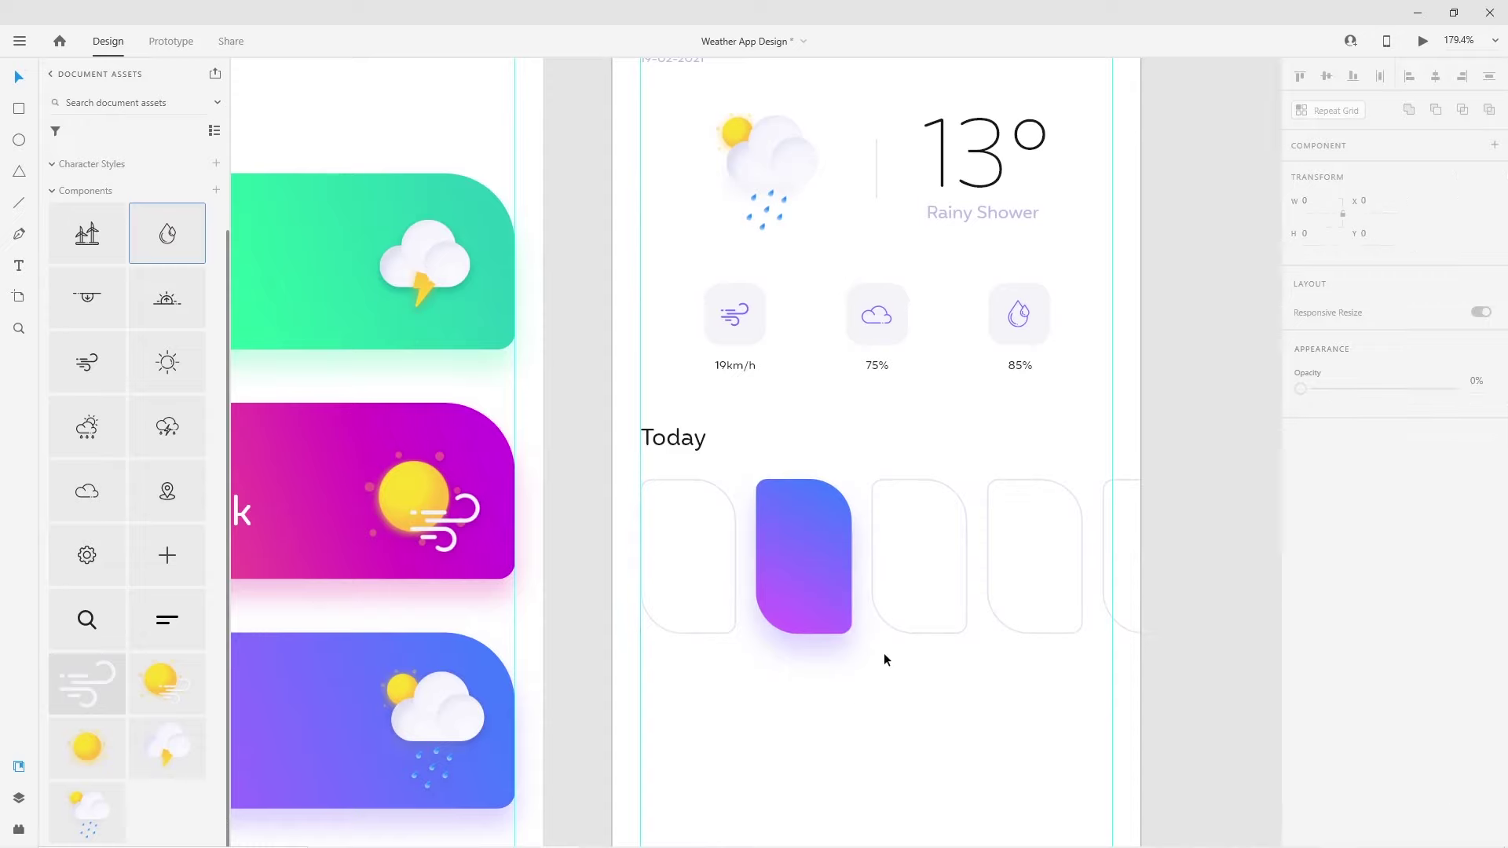
{"action": "double_click", "coordinate": [694, 539]}
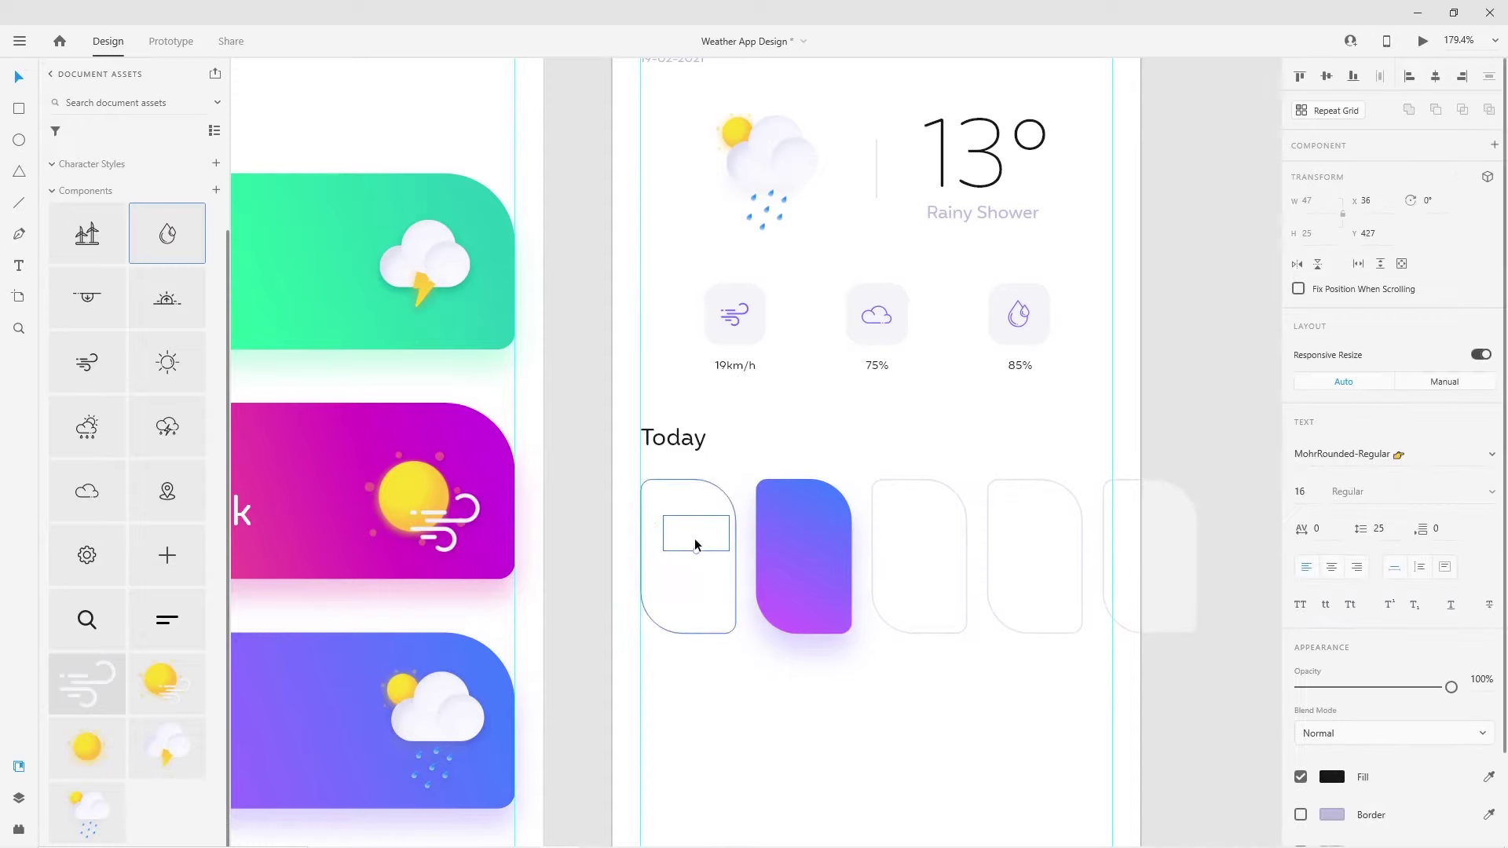
{"action": "type", "text": "Today"}
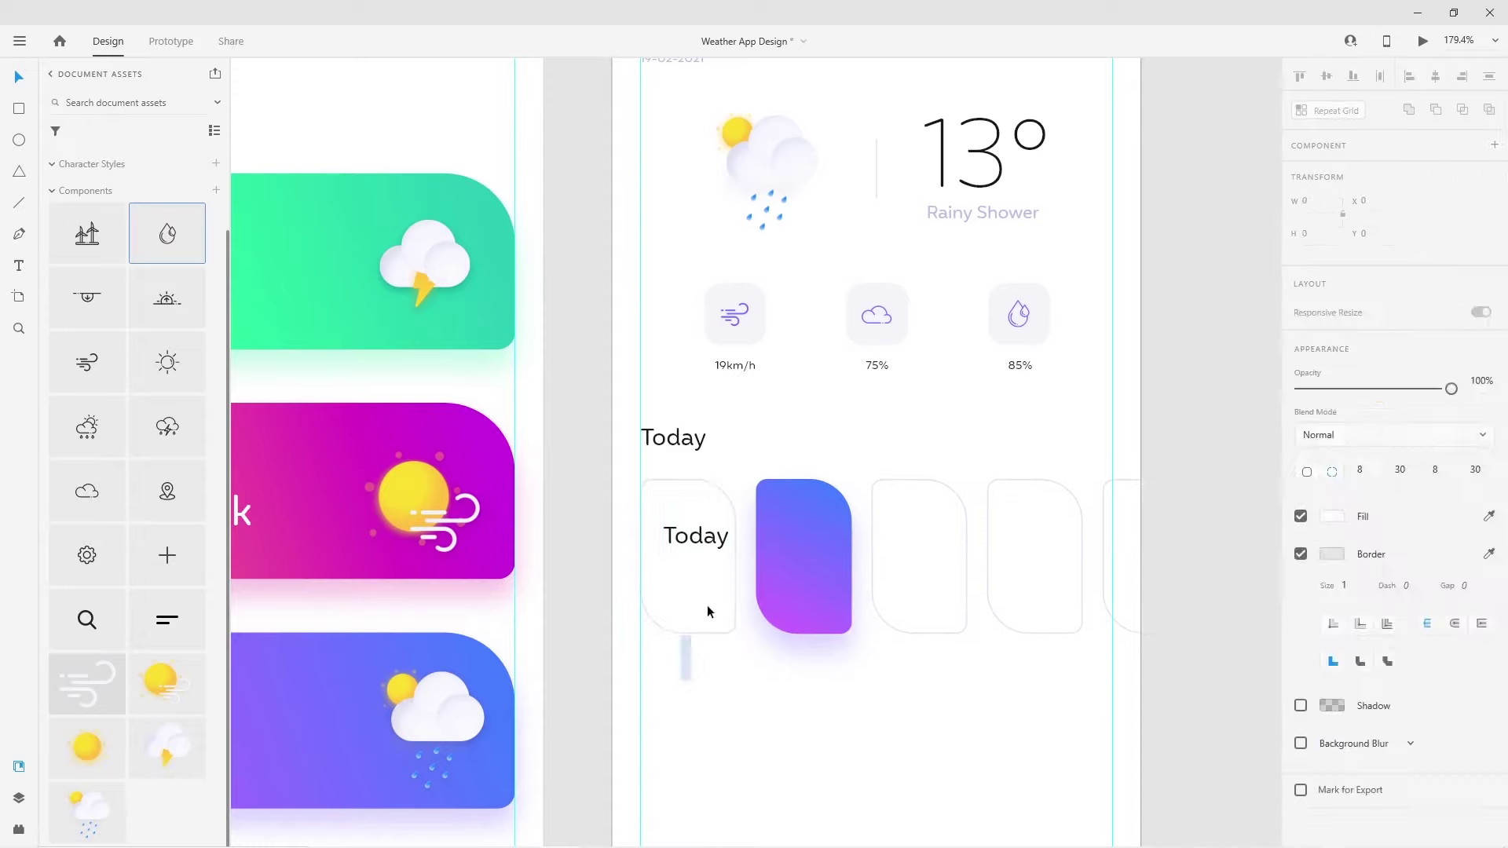
{"action": "left_click", "coordinate": [704, 609]}
{"action": "left_click_drag", "start_coordinate": [897, 658], "coordinate": [1198, 578]}
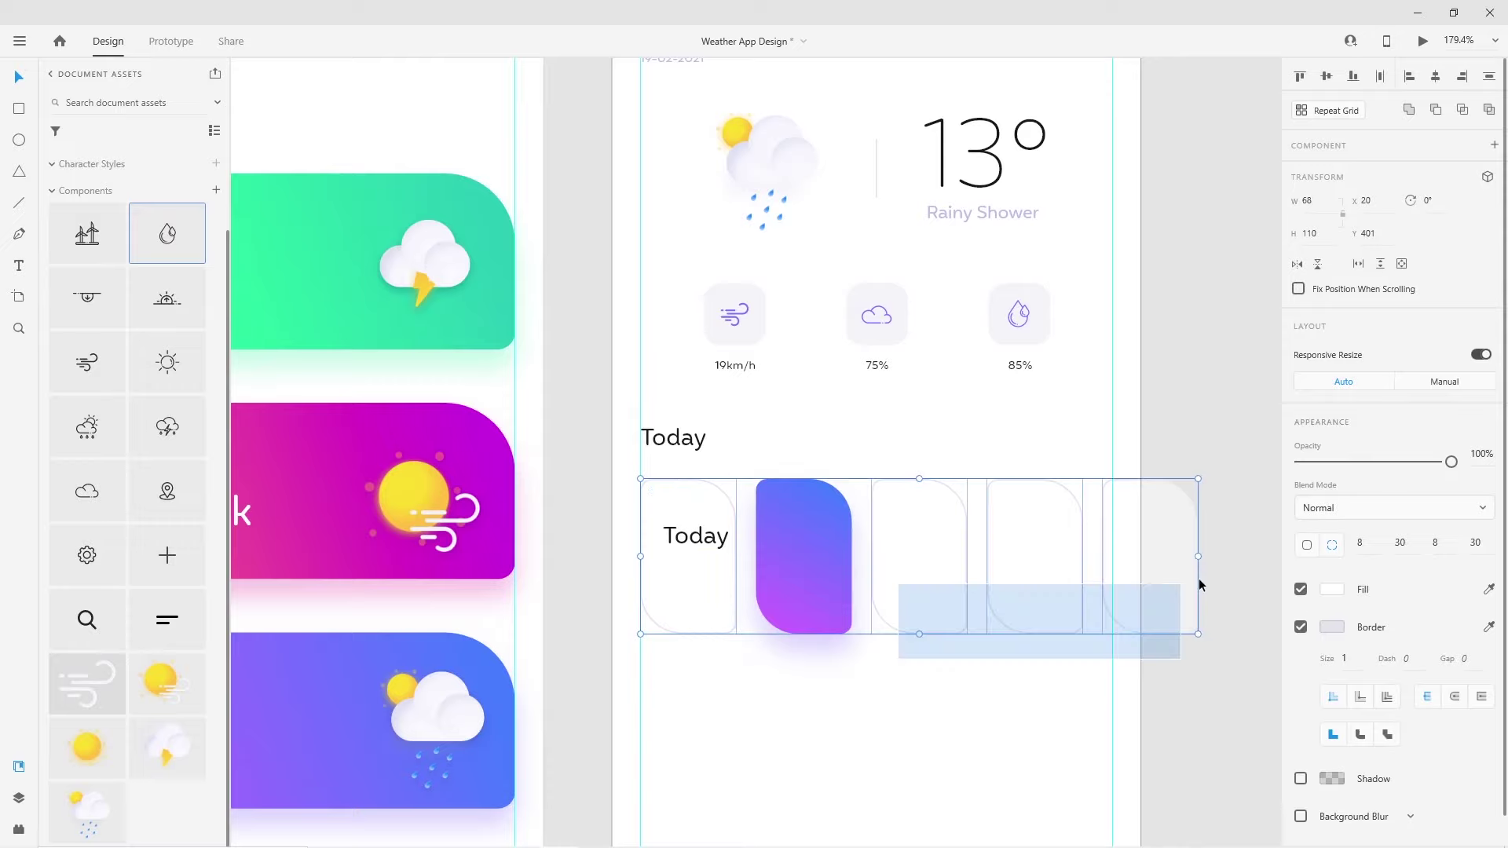
{"action": "left_click", "coordinate": [897, 638]}
Change the label to 11:00am at size 8 and place it near the card's top
{"action": "double_click", "coordinate": [691, 540]}
{"action": "type", "text": "11"}
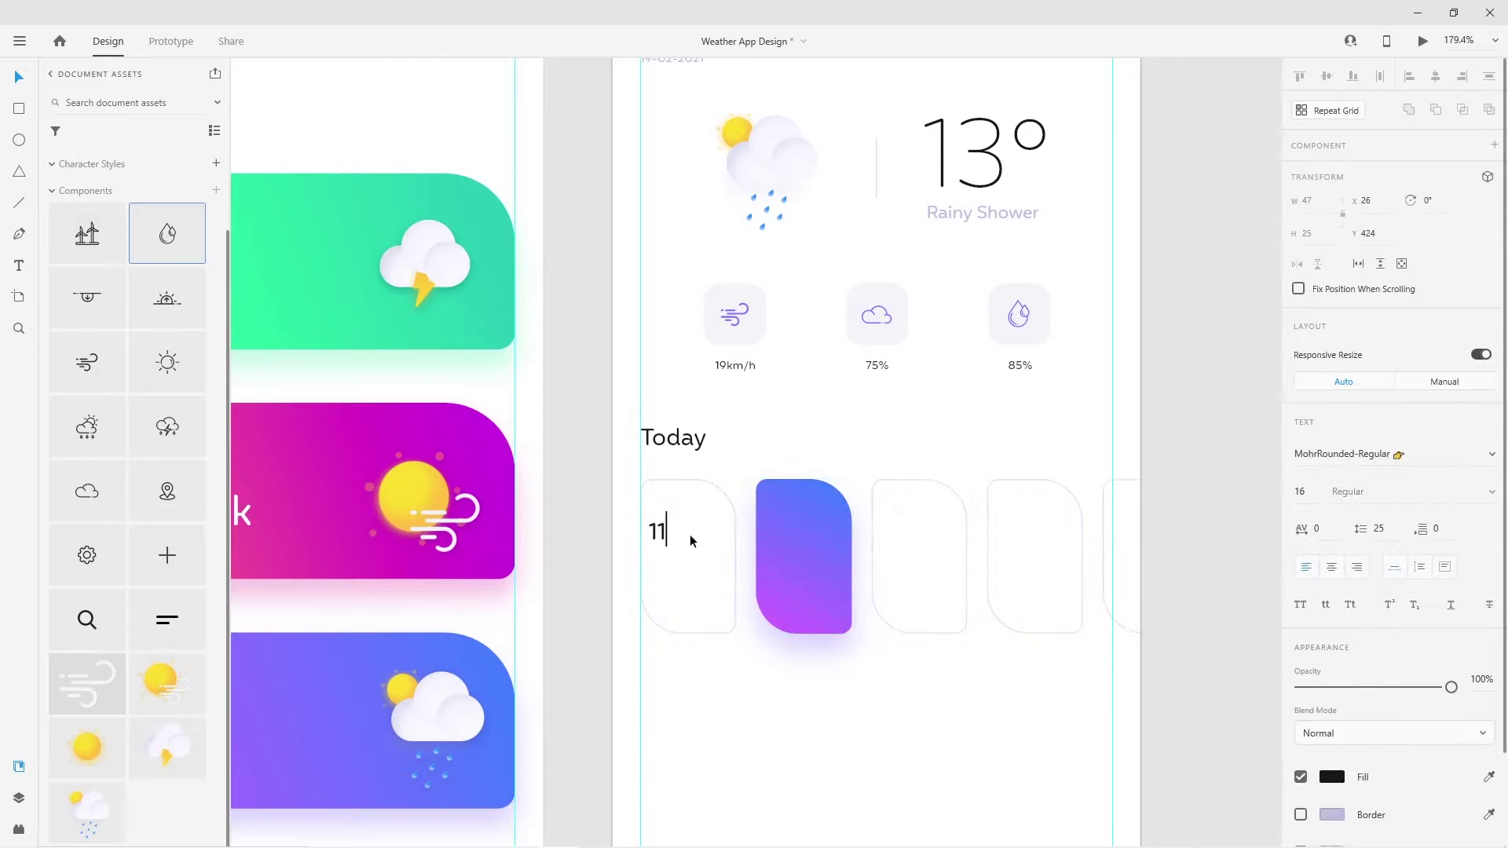
{"action": "type", "text": ":00am"}
{"action": "key", "text": "Escape"}
{"action": "left_click_drag", "start_coordinate": [699, 532], "coordinate": [699, 521]}
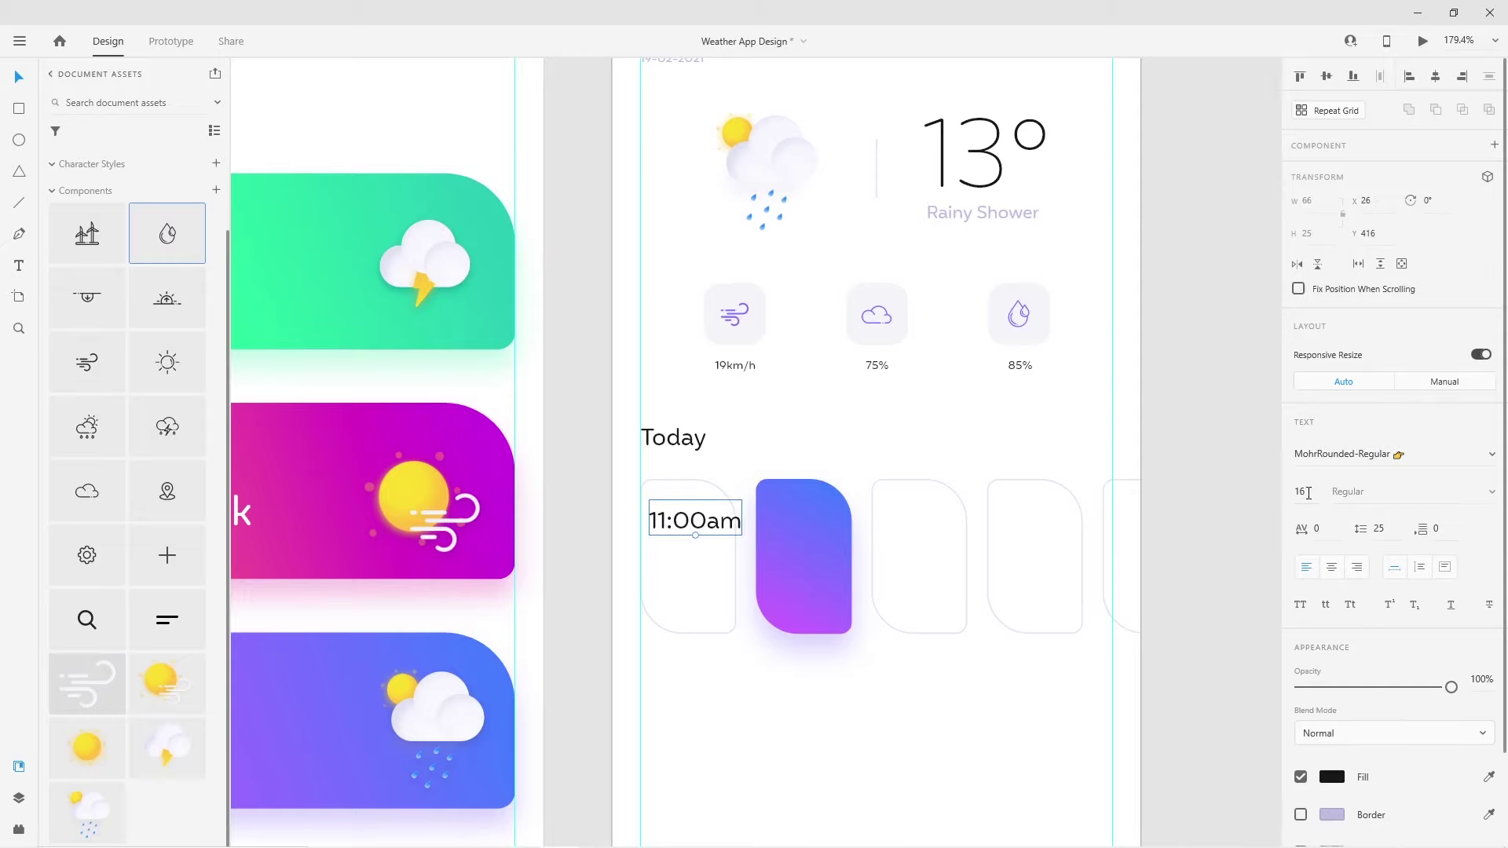
{"action": "key", "text": "Tab"}
{"action": "type", "text": "8"}
{"action": "key", "text": "Return"}
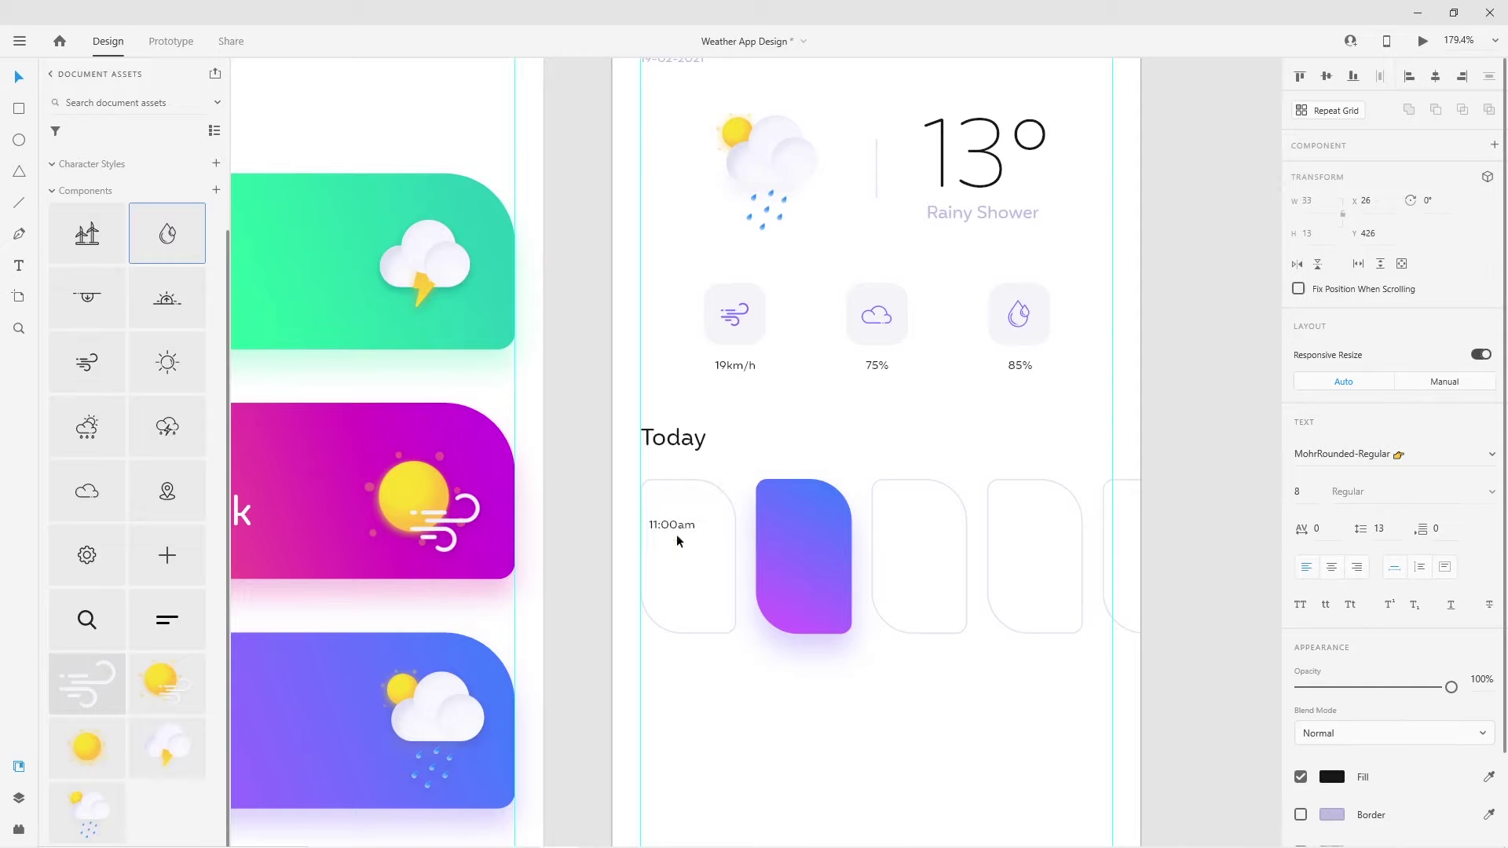
{"action": "left_click_drag", "start_coordinate": [690, 526], "coordinate": [693, 512]}
{"action": "left_click", "coordinate": [591, 695]}
Place the thunderstorm cloud icon in the 11:00am card and colour it light lavender
{"action": "scroll", "coordinate": [847, 700], "scroll_direction": "down", "scroll_amount": 2, "text": "ctrl"}
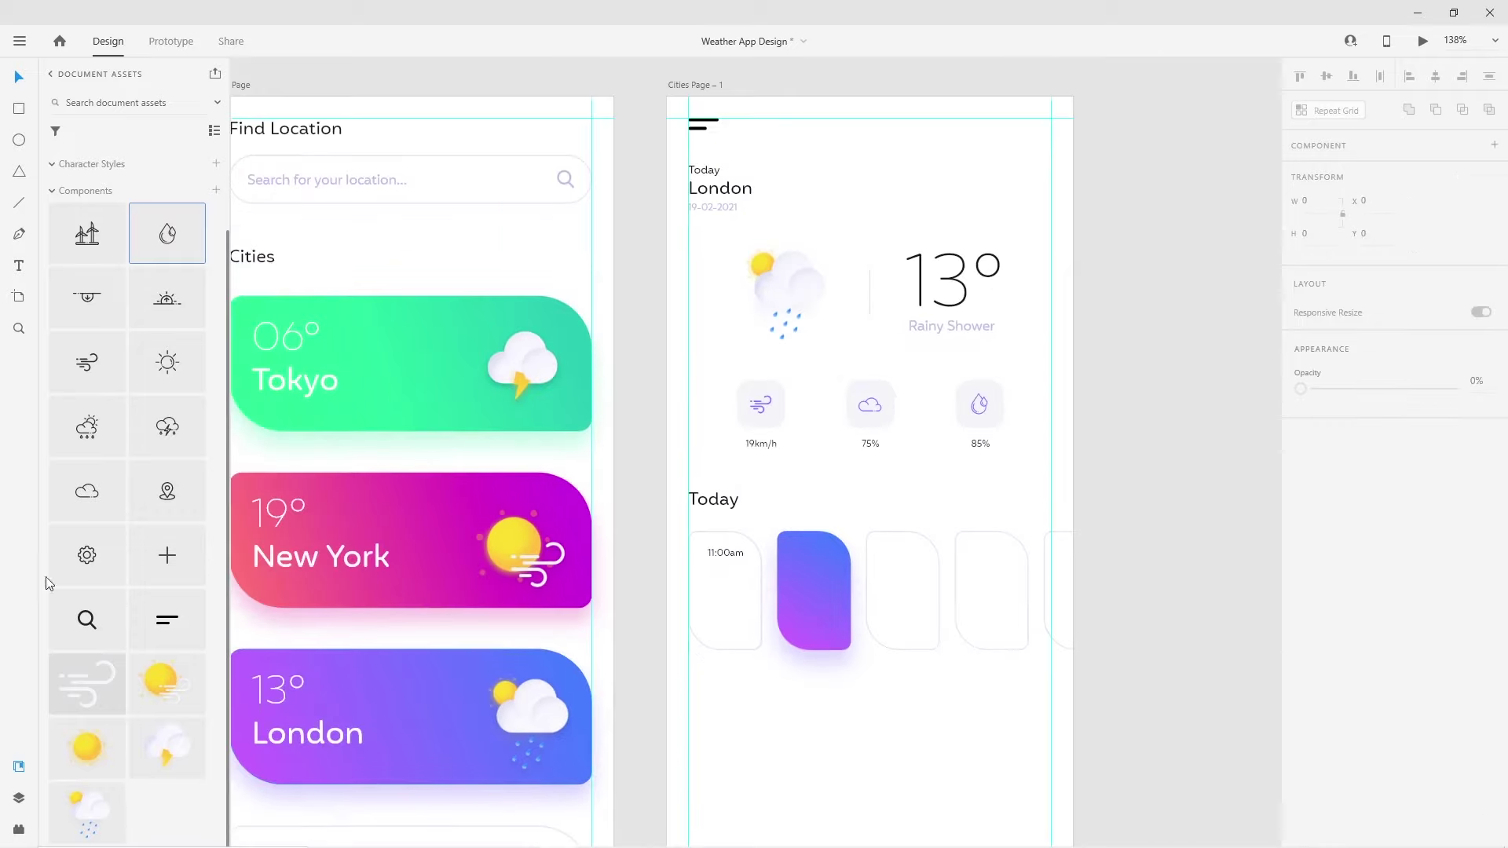
{"action": "left_click_drag", "start_coordinate": [167, 427], "coordinate": [797, 749]}
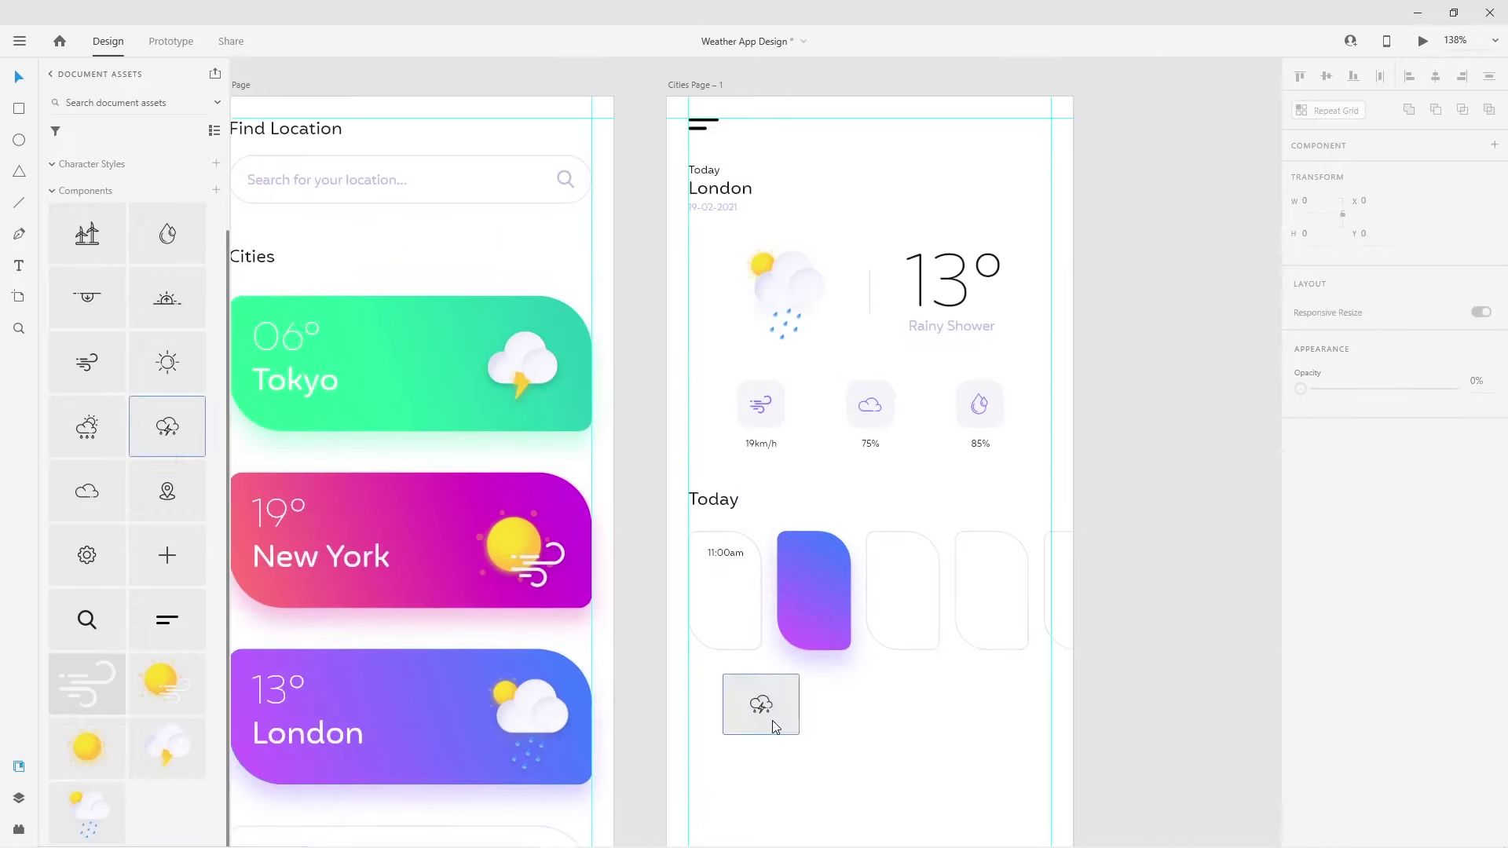
{"action": "left_click", "coordinate": [793, 745]}
{"action": "double_click", "coordinate": [789, 742]}
{"action": "left_click_drag", "start_coordinate": [791, 742], "coordinate": [730, 601]}
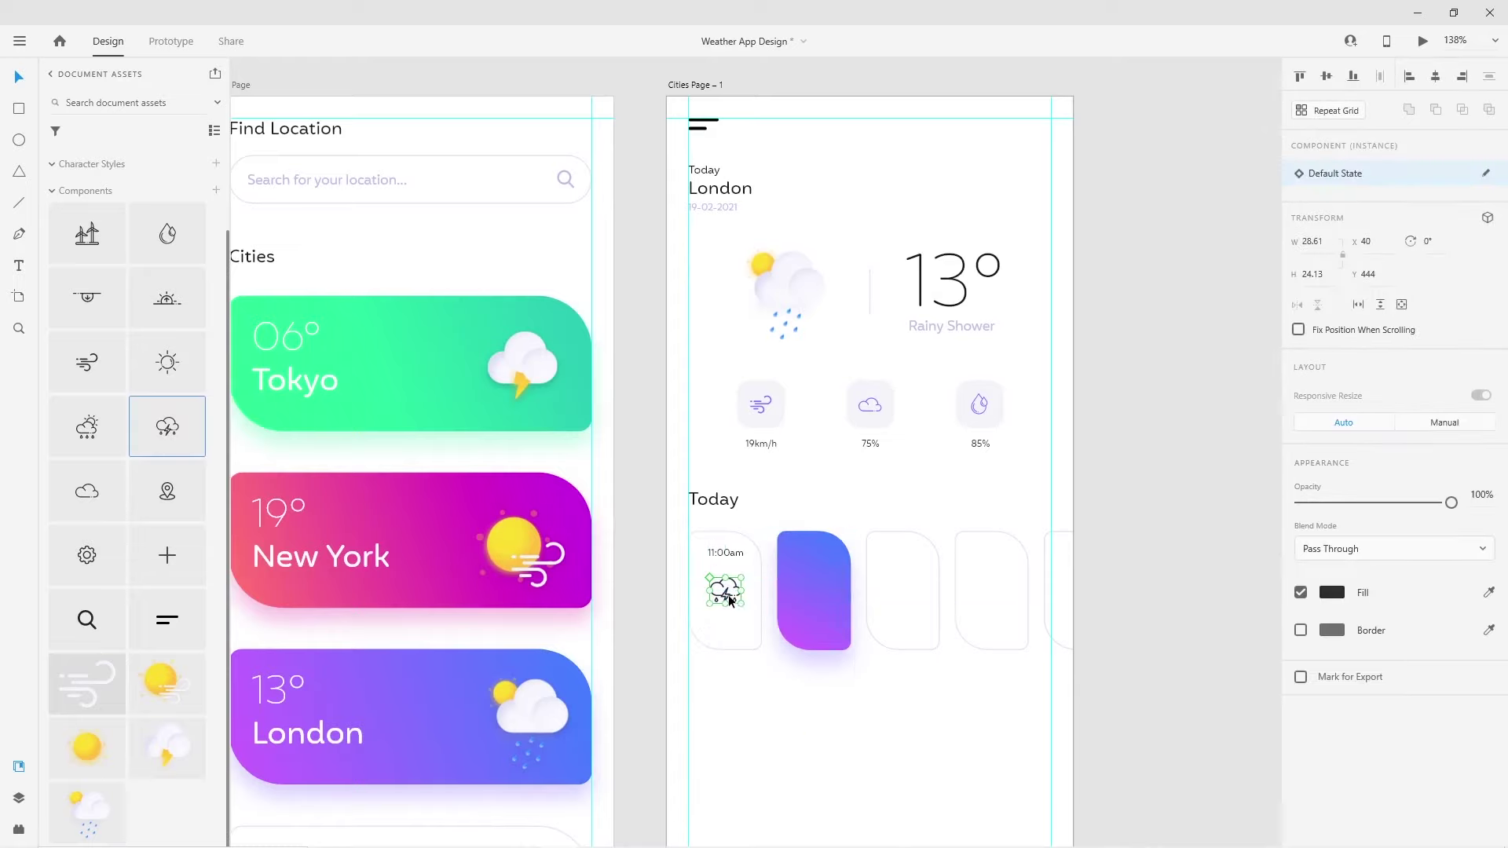
{"action": "left_click", "coordinate": [1348, 595]}
{"action": "left_click", "coordinate": [1109, 711]}
{"action": "left_click", "coordinate": [825, 723]}
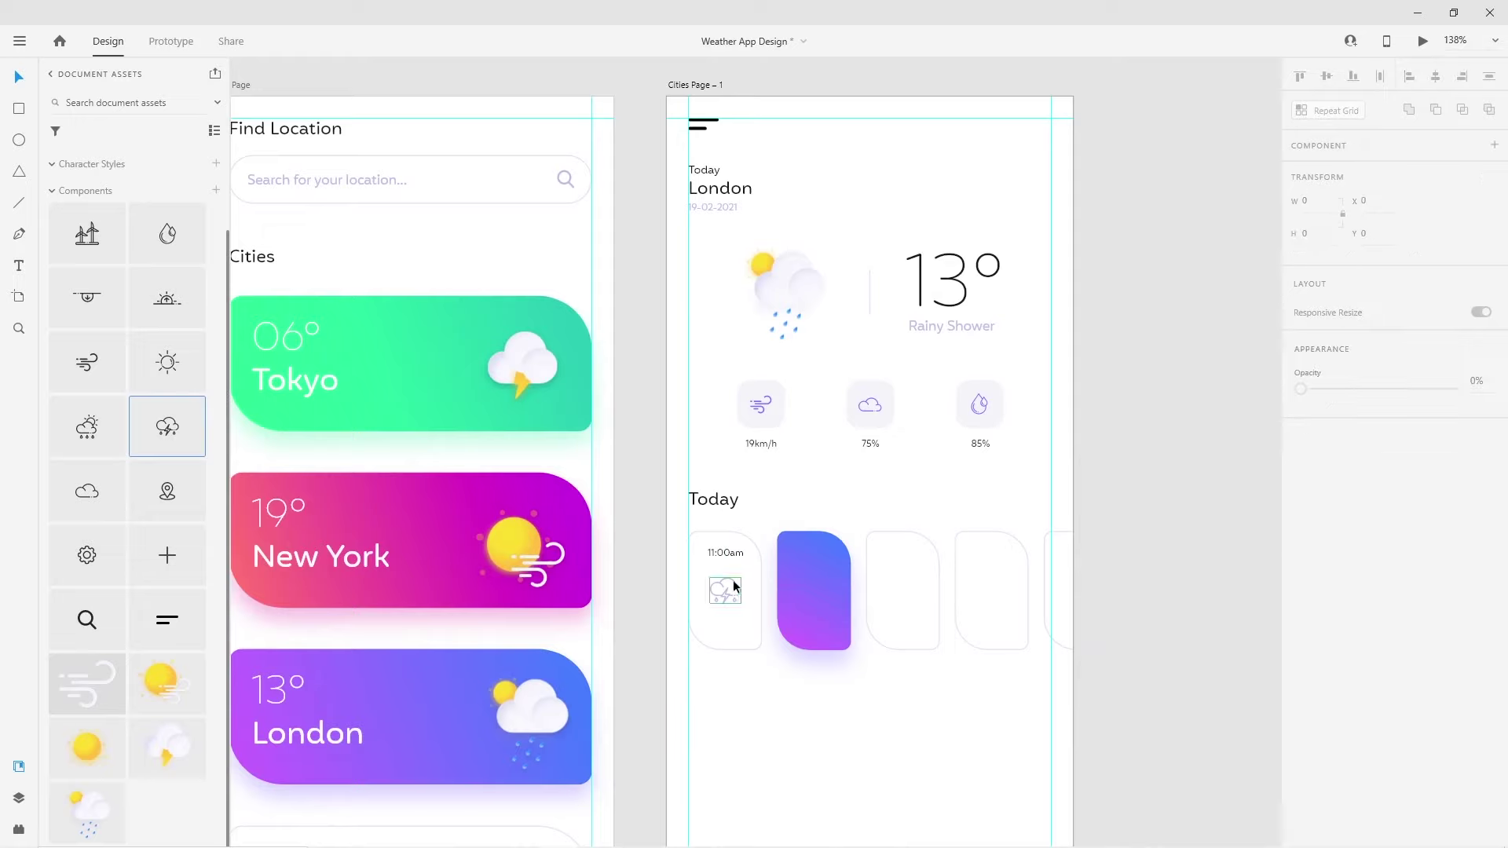
Duplicate the time text below the icon as a 13° reading and nudge it into place
{"action": "key", "text": "ctrl+v"}
{"action": "left_click_drag", "start_coordinate": [729, 611], "coordinate": [730, 623]}
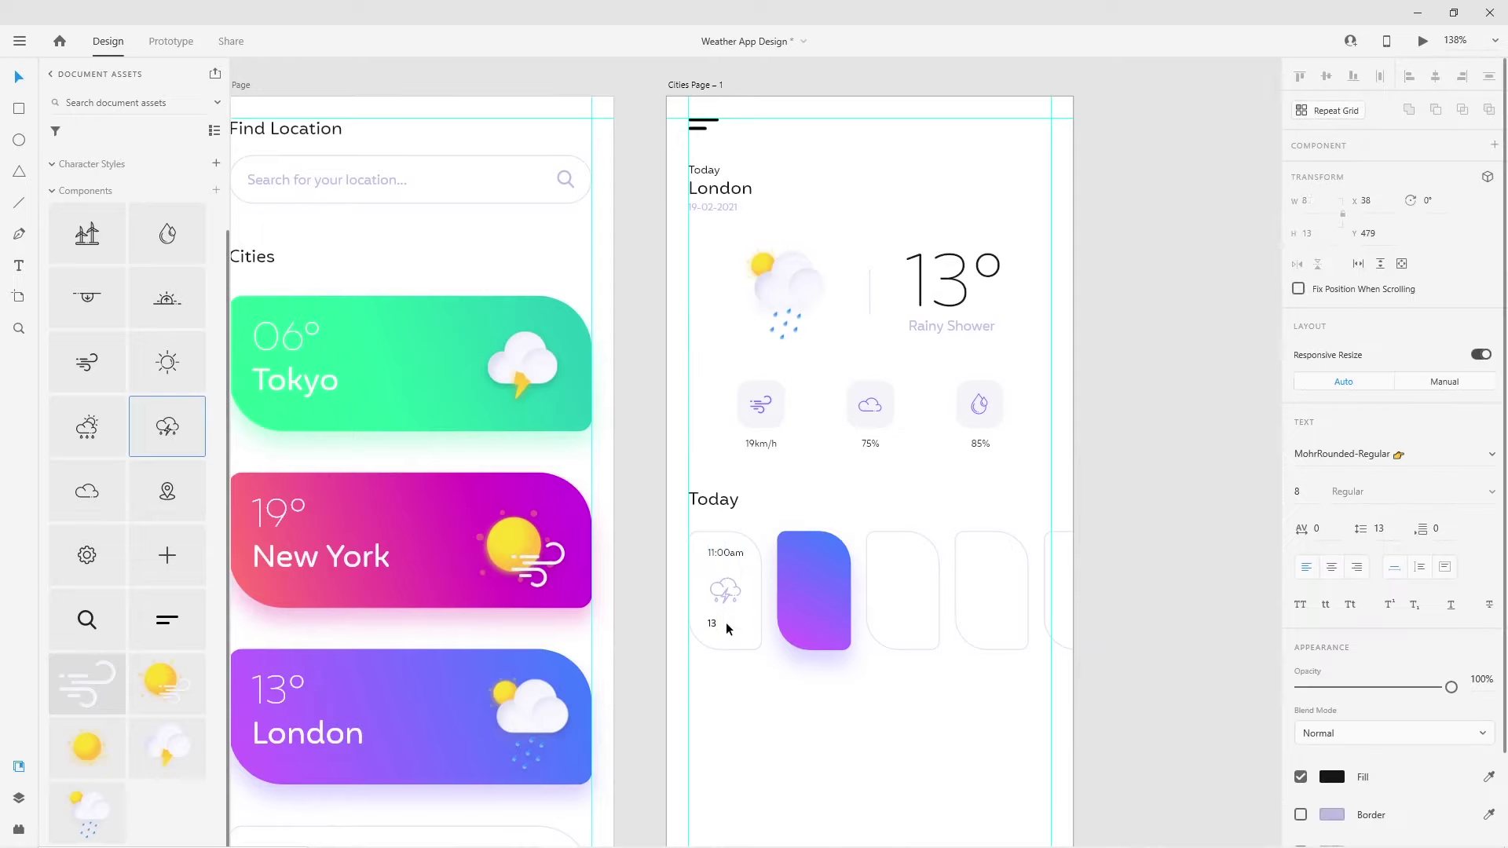
{"action": "type", "text": "°"}
{"action": "left_click", "coordinate": [762, 616], "text": "shift"}
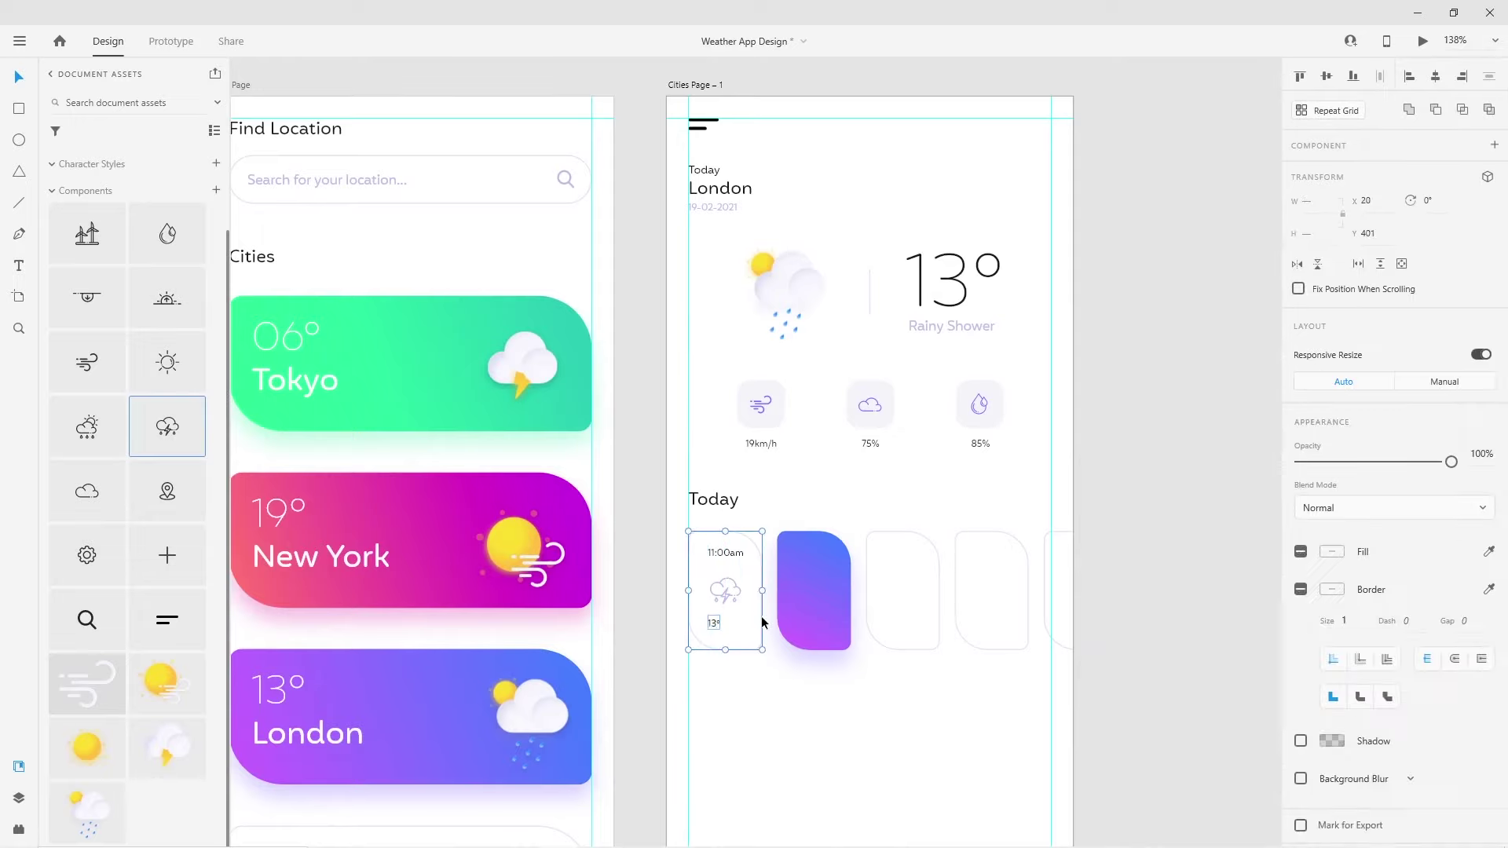
{"action": "left_click", "coordinate": [1108, 360]}
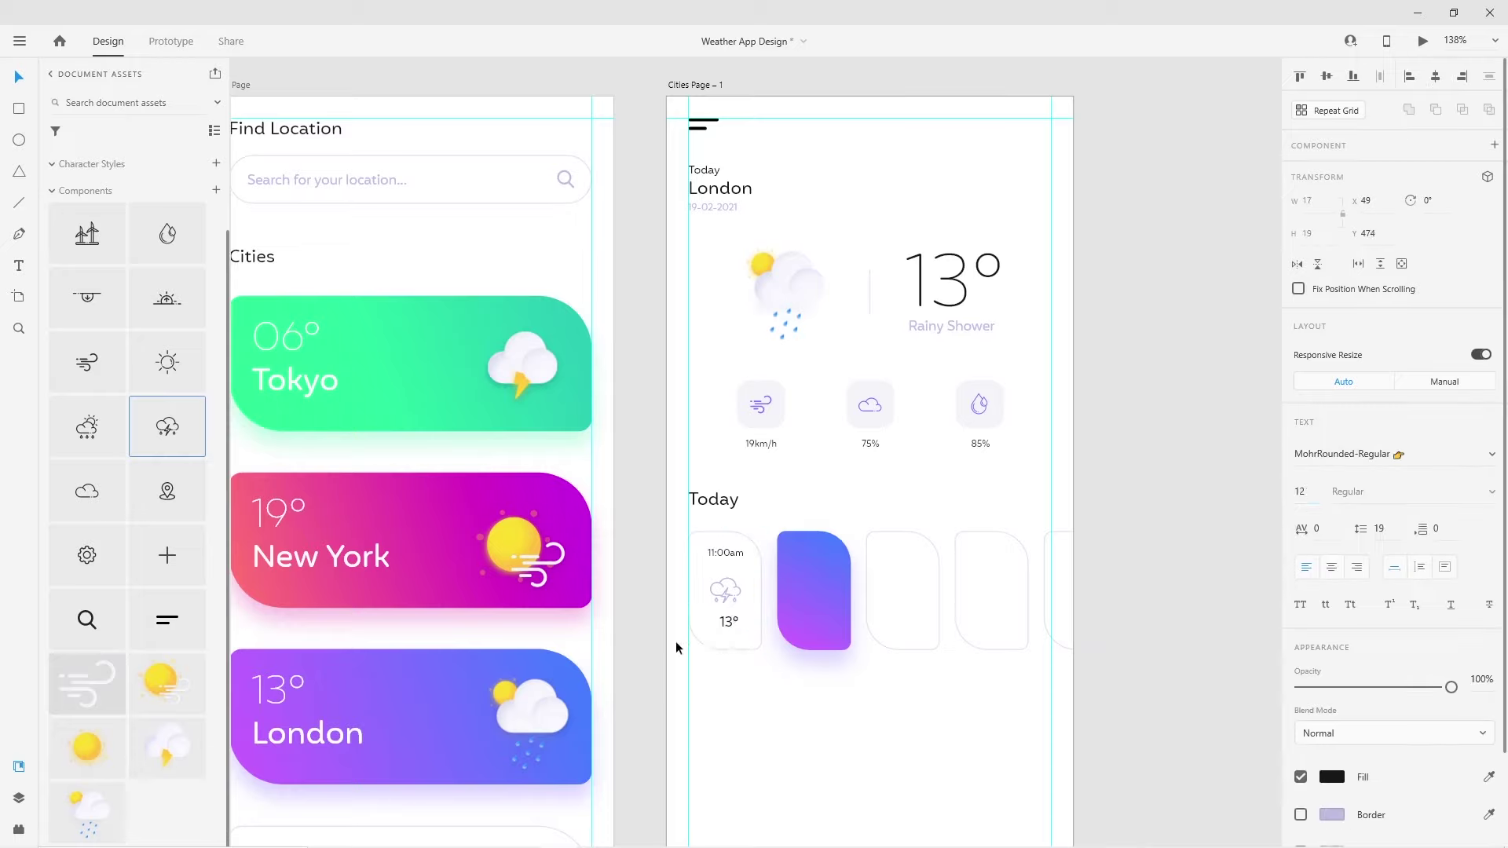
{"action": "left_click", "coordinate": [736, 648], "text": "shift"}
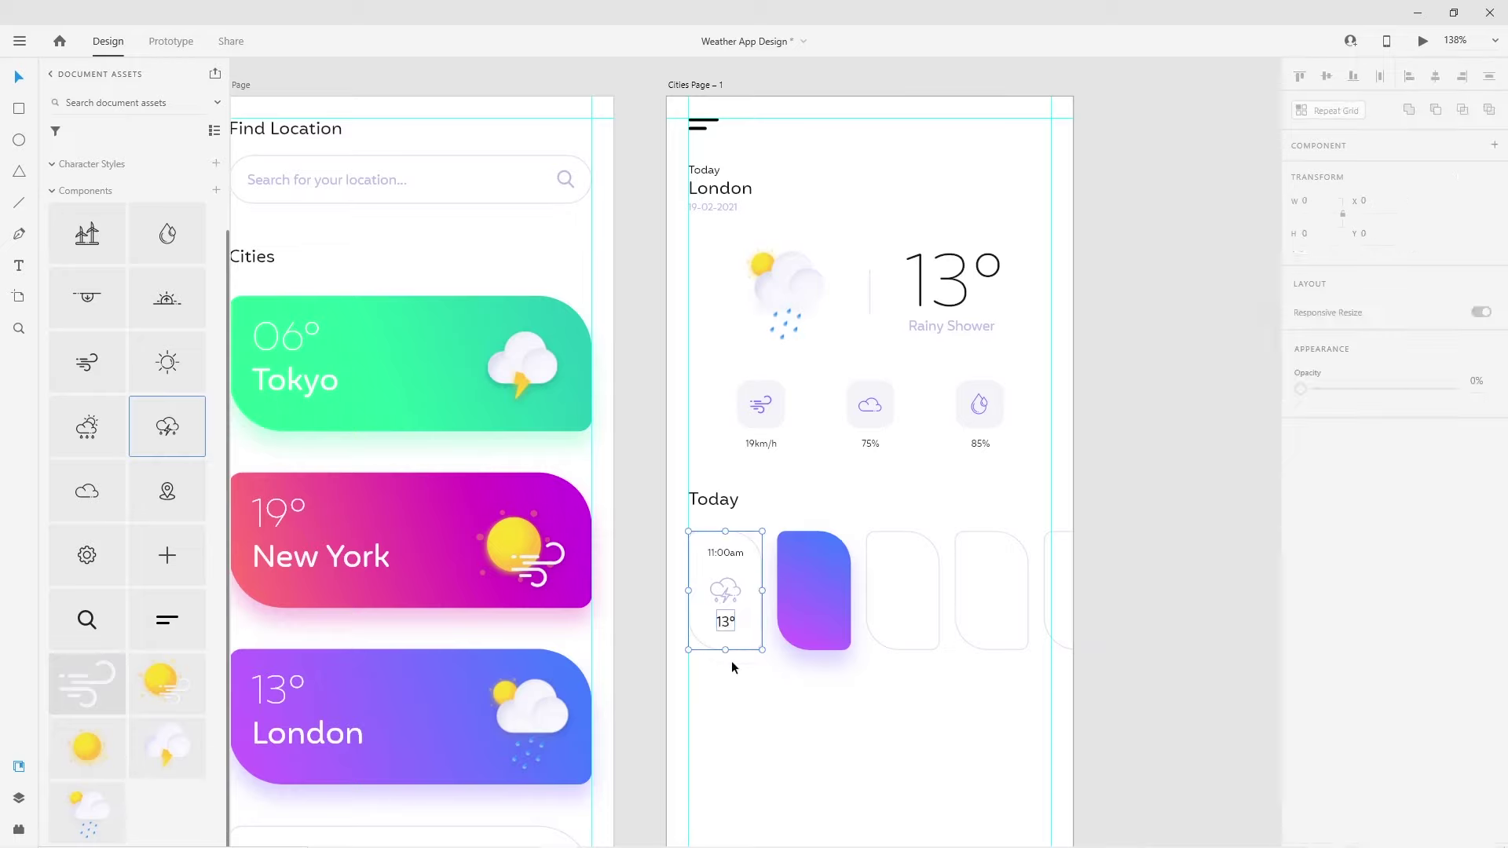
{"action": "left_click", "coordinate": [728, 624]}
{"action": "key", "text": "shift+Down"}
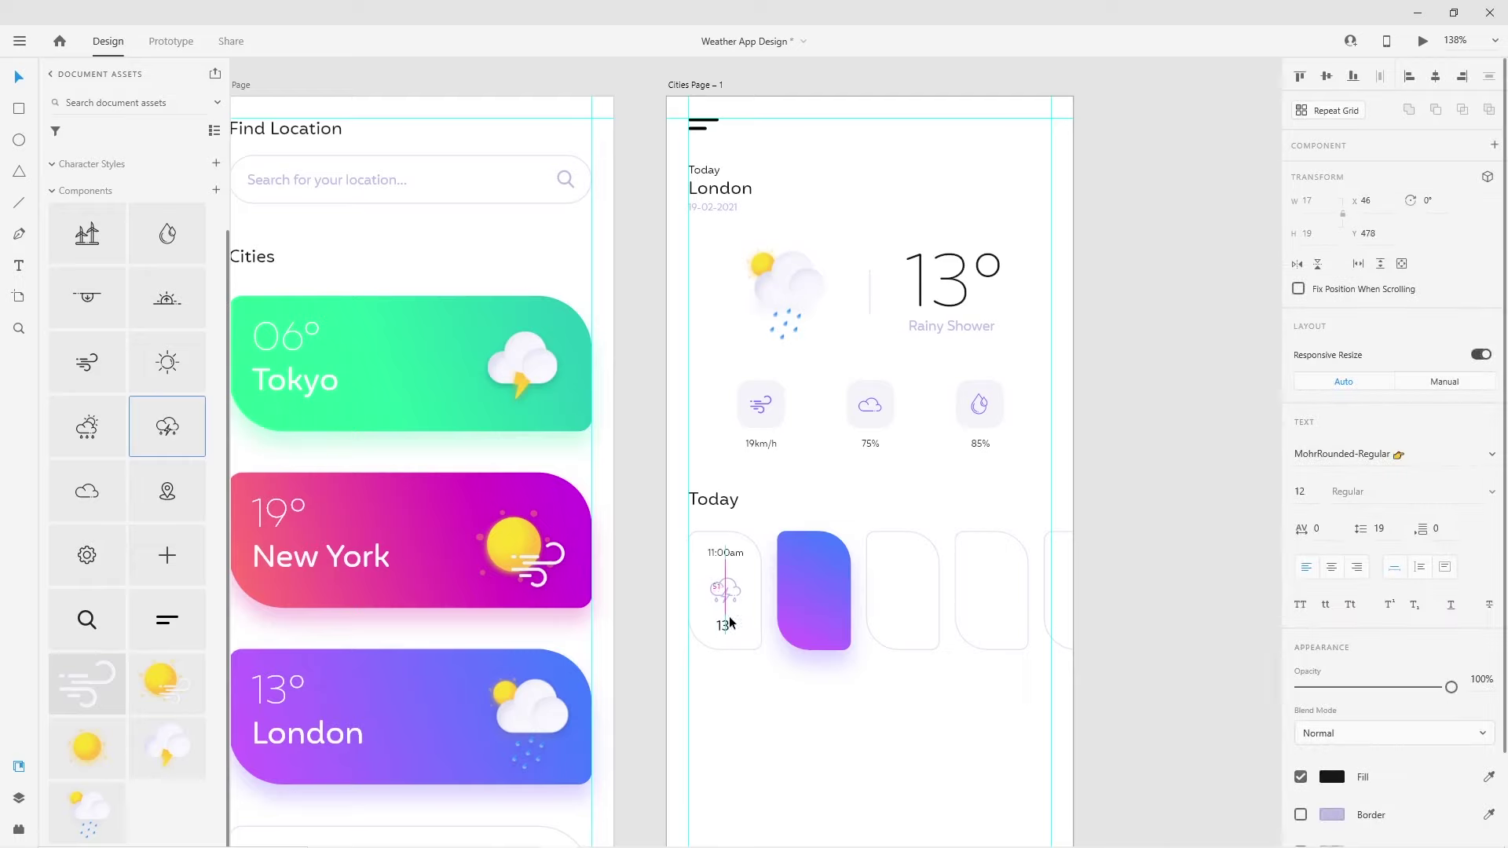
{"action": "left_click", "coordinate": [728, 554]}
Copy the first card's time, icon and 13° into the purple card, removing the duplicate icon
{"action": "left_click", "coordinate": [731, 601], "text": "shift"}
{"action": "left_click_drag", "start_coordinate": [726, 625], "coordinate": [823, 628]}
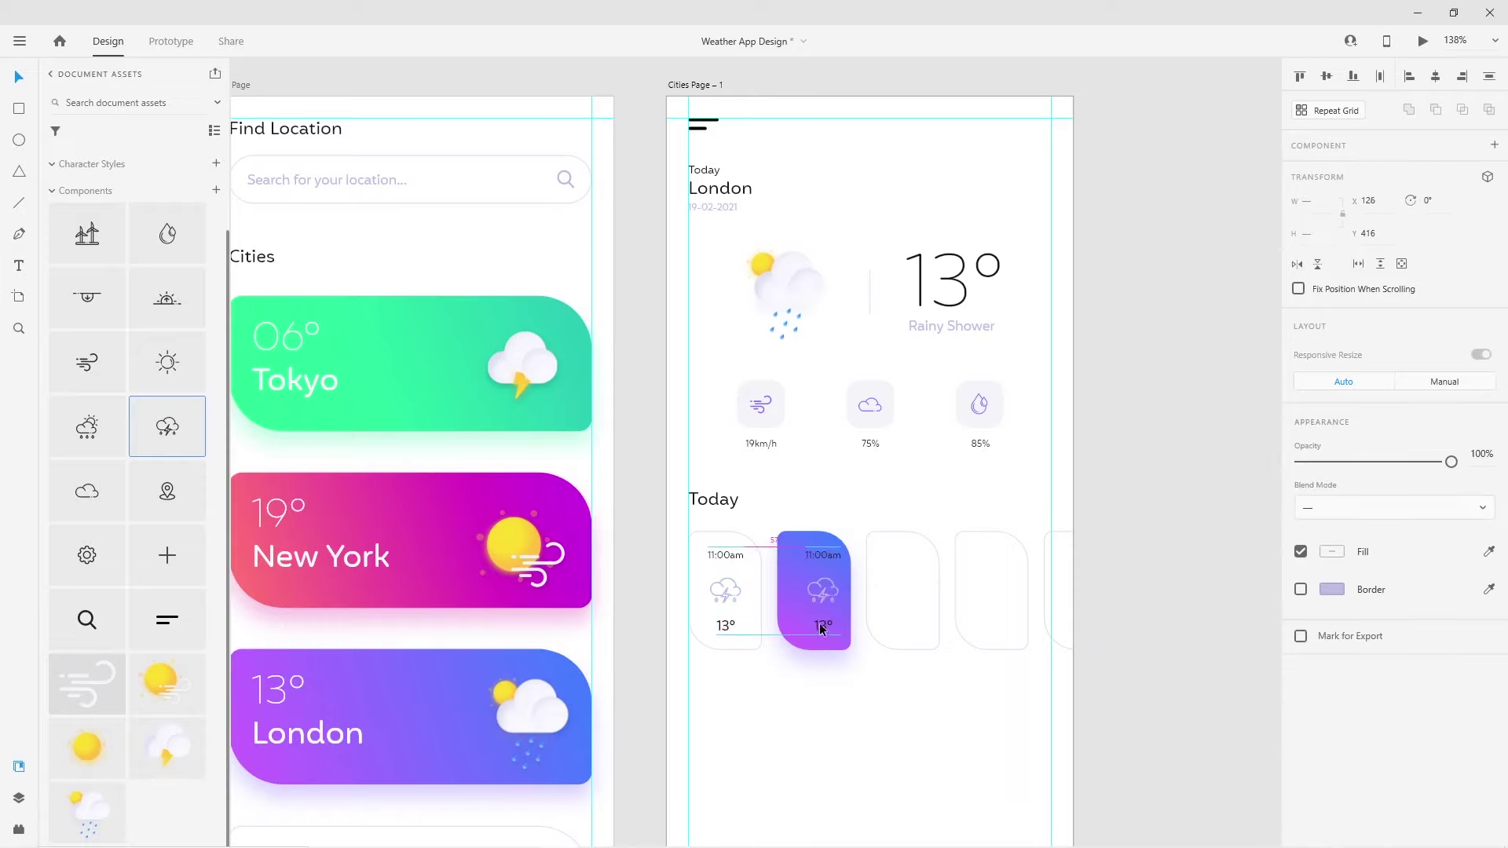
{"action": "left_click", "coordinate": [834, 689]}
{"action": "left_click", "coordinate": [817, 601]}
{"action": "key", "text": "Delete"}
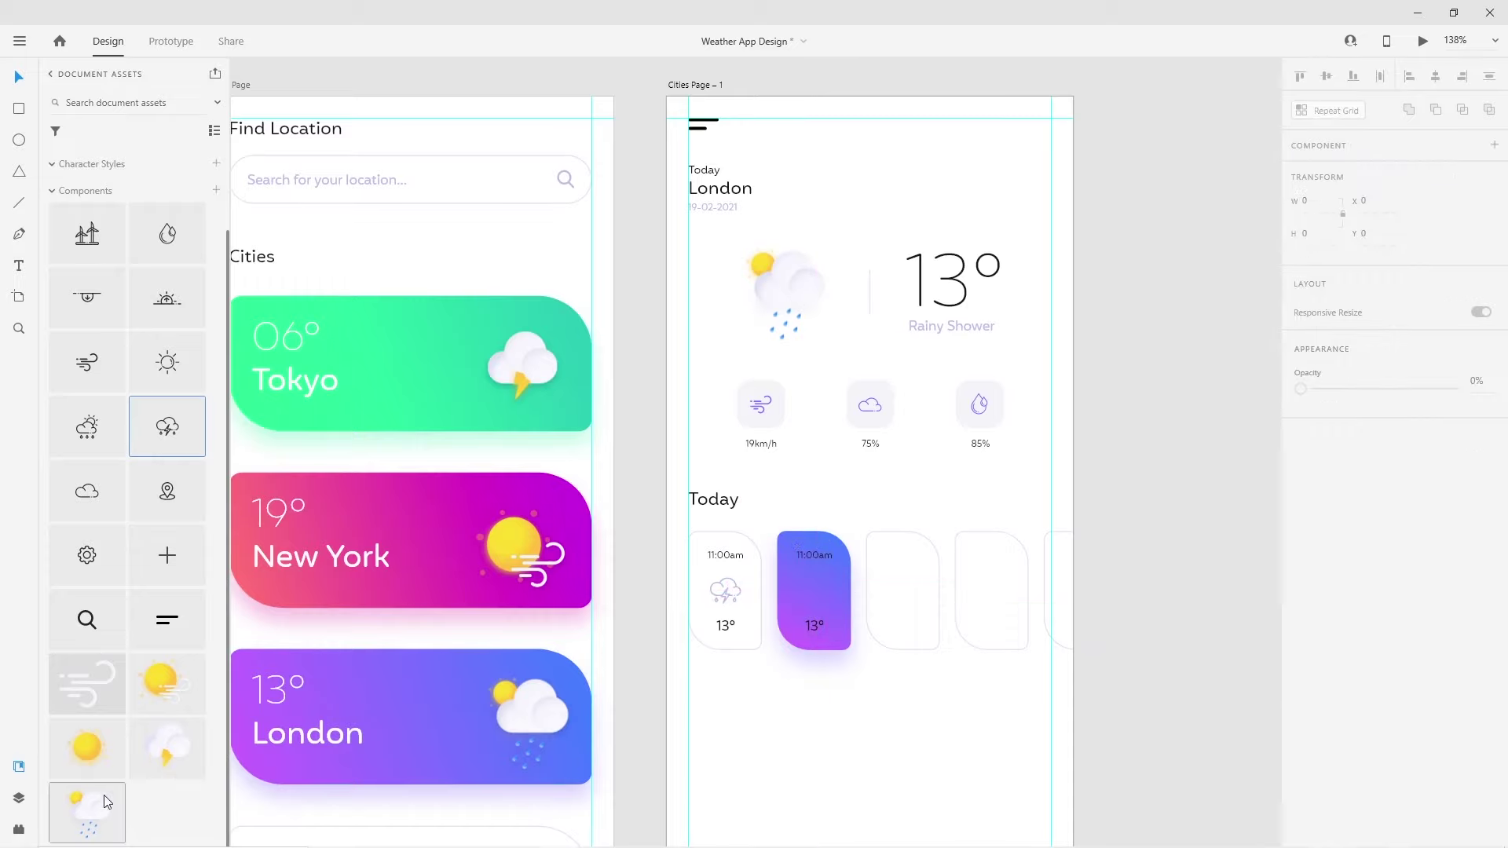
Place the colourful rain cloud icon in the purple card
{"action": "left_click_drag", "start_coordinate": [88, 813], "coordinate": [903, 701]}
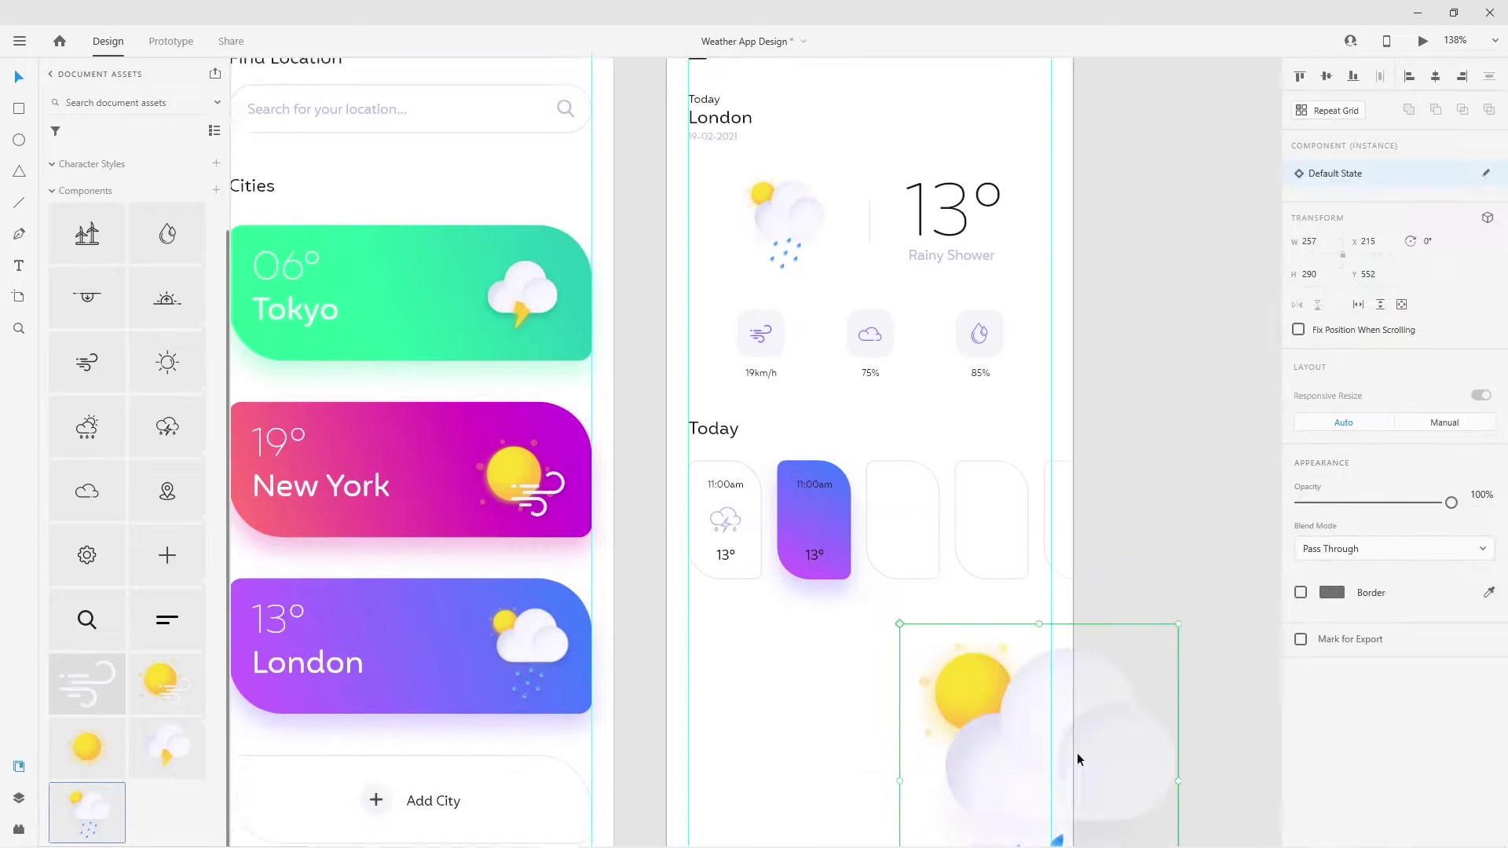
{"action": "scroll", "coordinate": [904, 701], "scroll_direction": "down", "scroll_amount": 3}
{"action": "left_click_drag", "start_coordinate": [1175, 818], "coordinate": [940, 500]}
{"action": "left_click_drag", "start_coordinate": [906, 452], "coordinate": [809, 338]}
{"action": "scroll", "coordinate": [836, 322], "scroll_direction": "up", "scroll_amount": 2}
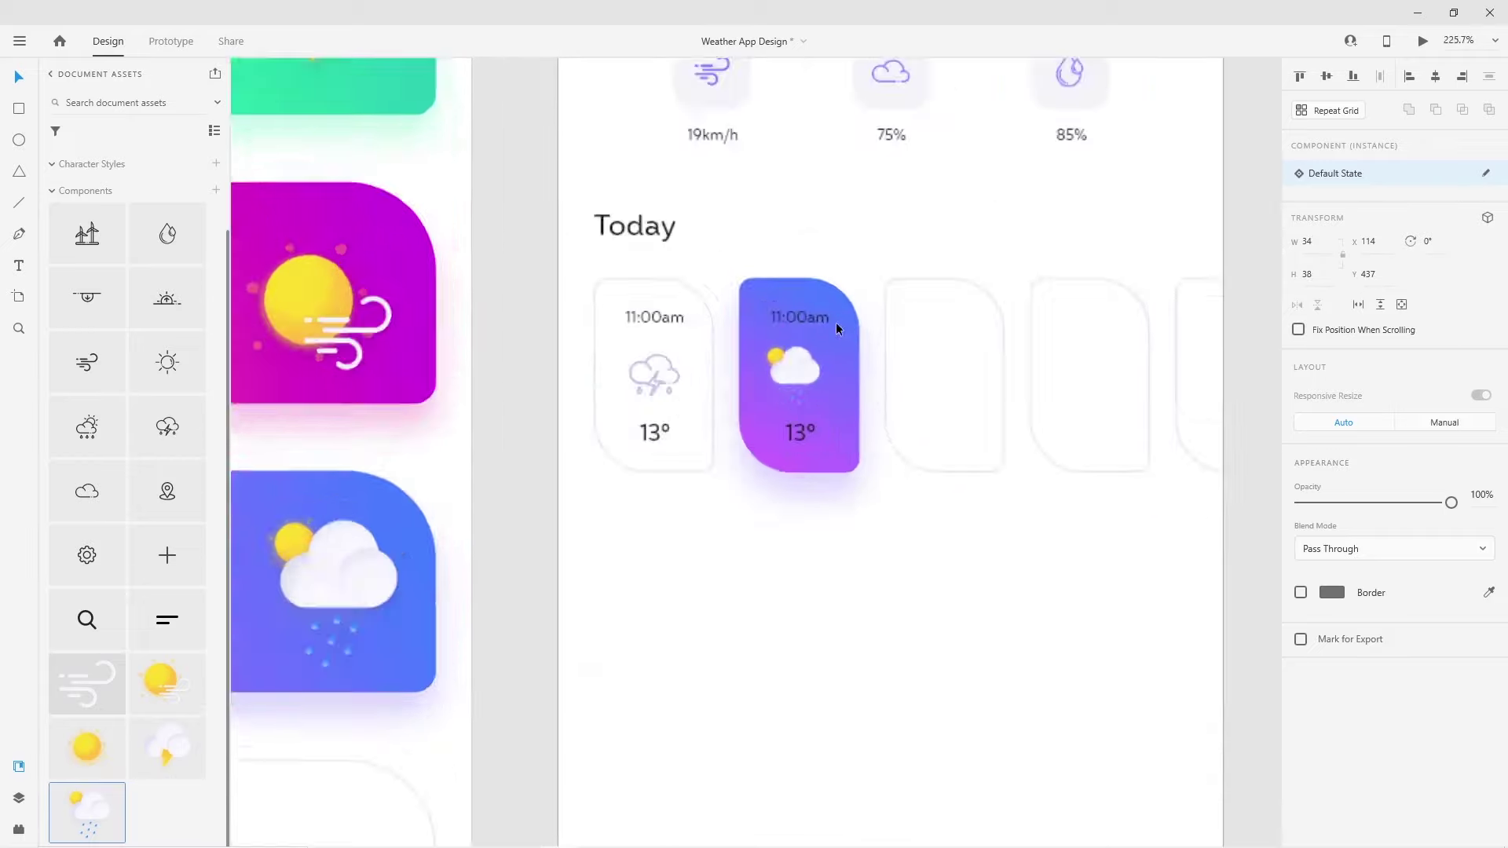
{"action": "scroll", "coordinate": [836, 322], "scroll_direction": "up", "scroll_amount": 3}
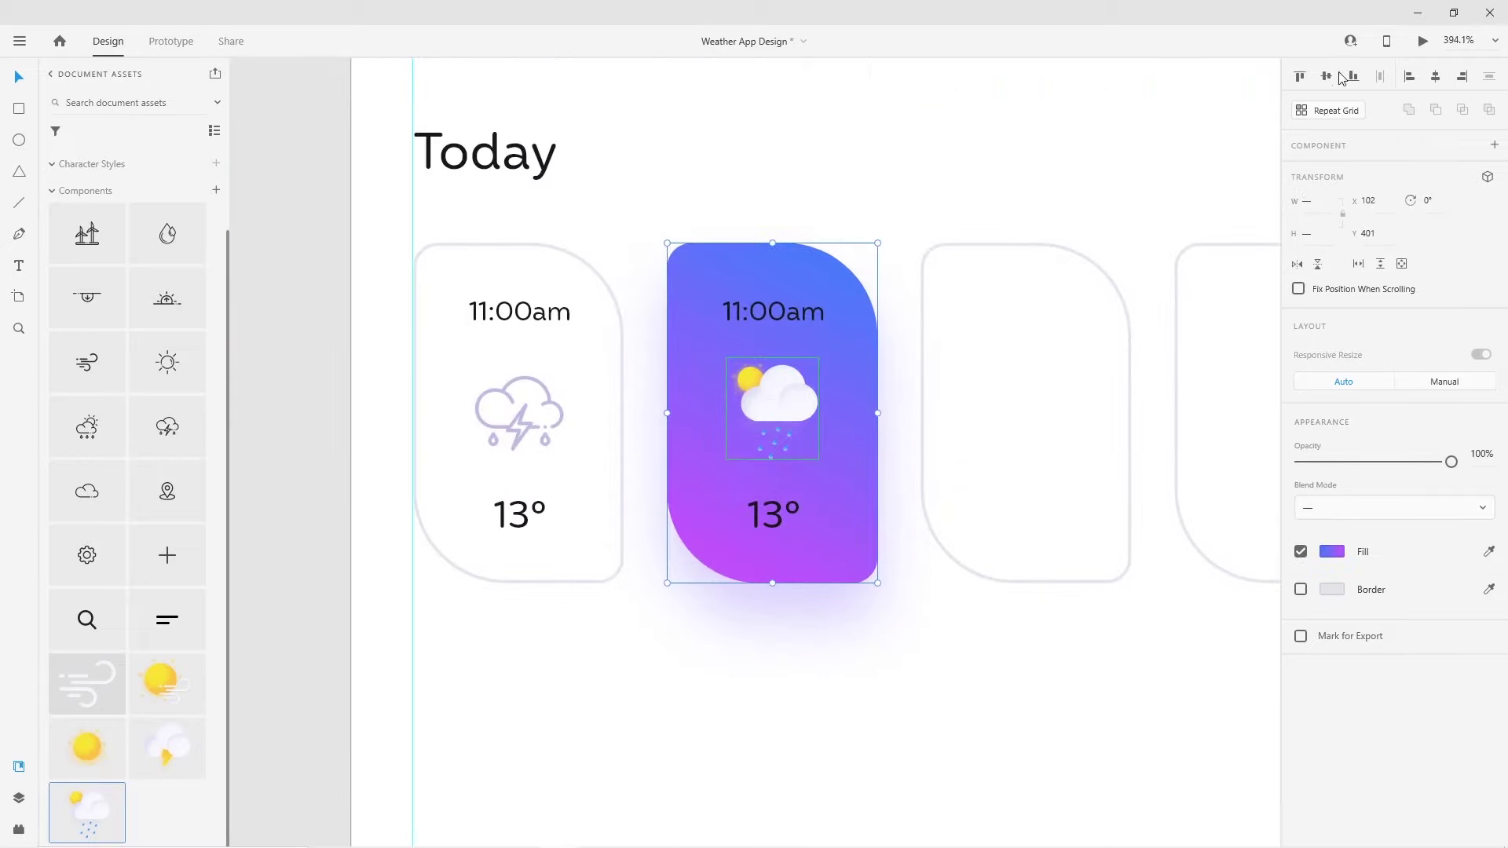
{"action": "scroll", "coordinate": [870, 655], "scroll_direction": "down", "scroll_amount": 2}
Swap the other cards' lightning clouds for sun-and-rain, plain cloud and sun icons; type hour 12
{"action": "double_click", "coordinate": [418, 538]}
{"action": "left_click_drag", "start_coordinate": [418, 537], "coordinate": [1184, 556]}
{"action": "left_click", "coordinate": [784, 523]}
{"action": "key", "text": "Delete"}
{"action": "left_click_drag", "start_coordinate": [166, 377], "coordinate": [687, 343]}
{"action": "mouse_move", "coordinate": [86, 427]}
{"action": "left_mouse_down"}
{"action": "mouse_move", "coordinate": [320, 478]}
{"action": "mouse_move", "coordinate": [875, 362]}
{"action": "mouse_move", "coordinate": [848, 400]}
{"action": "mouse_move", "coordinate": [799, 575]}
{"action": "left_mouse_up"}
{"action": "left_click_drag", "start_coordinate": [686, 343], "coordinate": [1022, 323]}
{"action": "left_click", "coordinate": [992, 523]}
{"action": "key", "text": "Delete"}
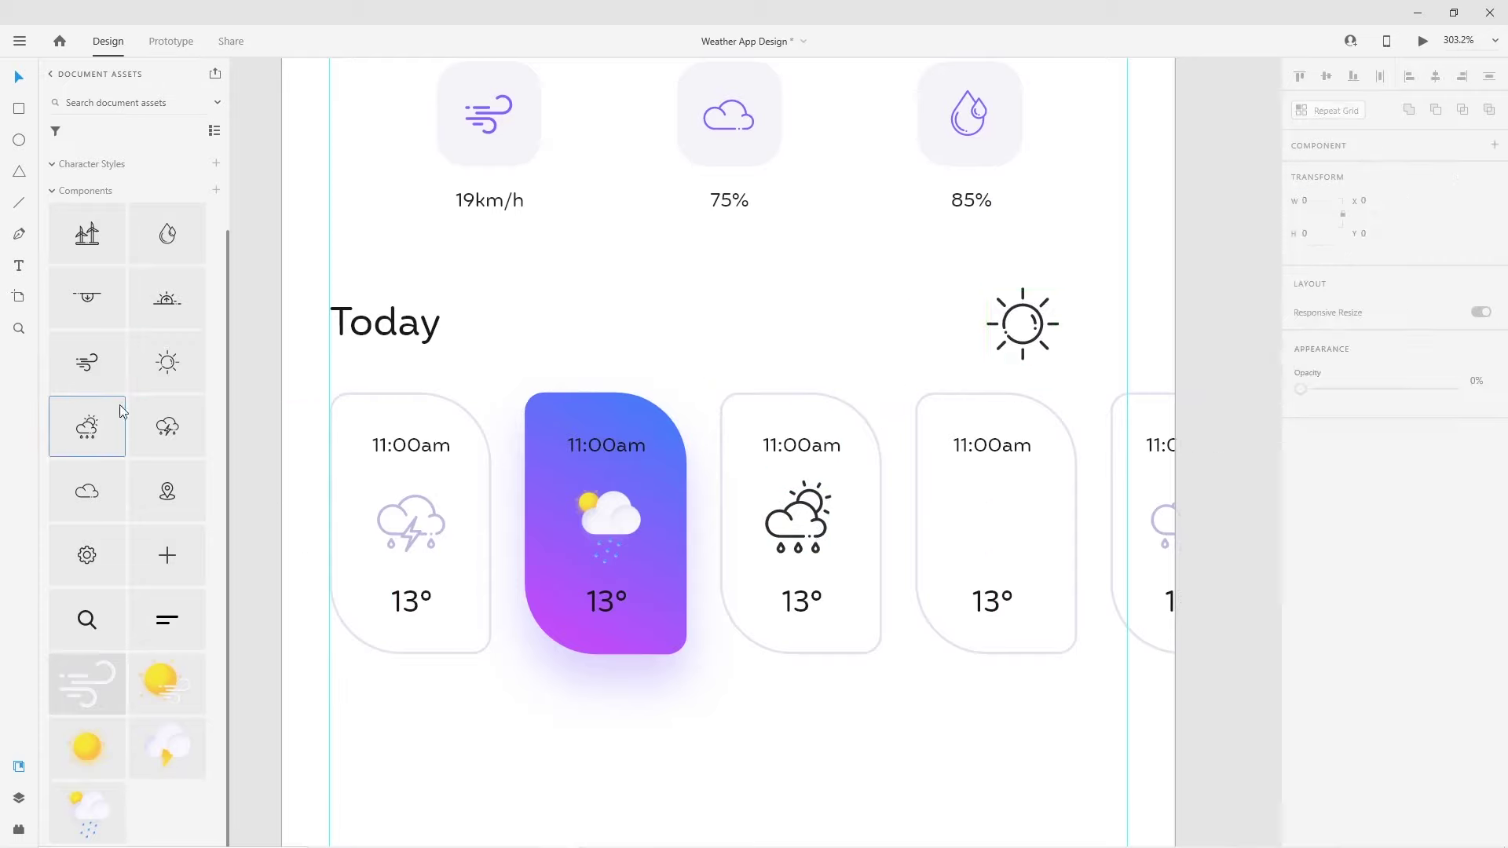
{"action": "mouse_move", "coordinate": [87, 491]}
{"action": "left_mouse_down"}
{"action": "mouse_move", "coordinate": [1045, 548]}
{"action": "mouse_move", "coordinate": [995, 529]}
{"action": "left_mouse_up"}
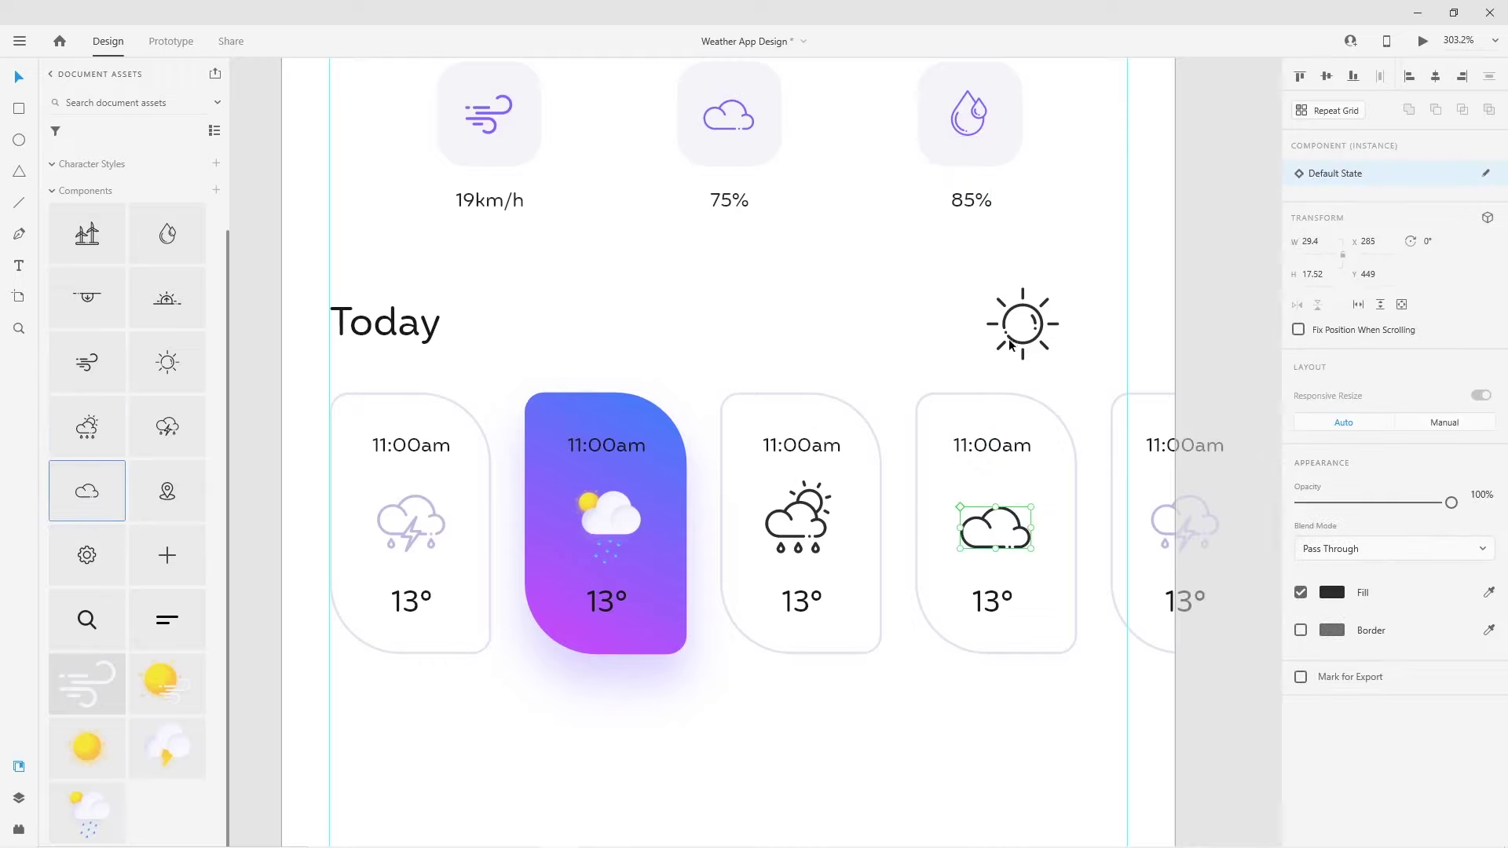
{"action": "left_click_drag", "start_coordinate": [1006, 338], "coordinate": [1167, 531]}
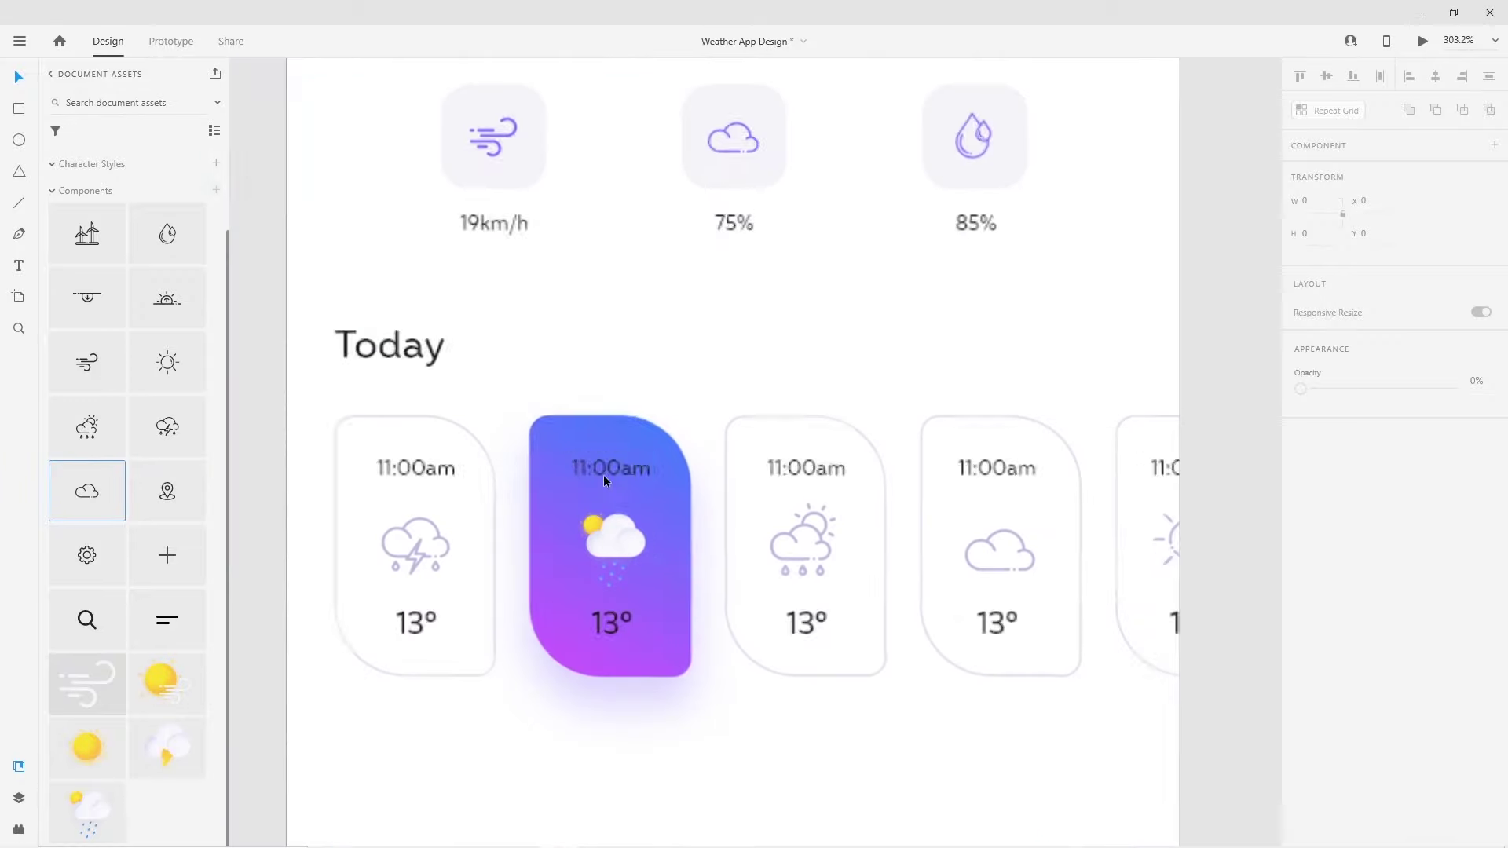
{"action": "type", "text": "12"}
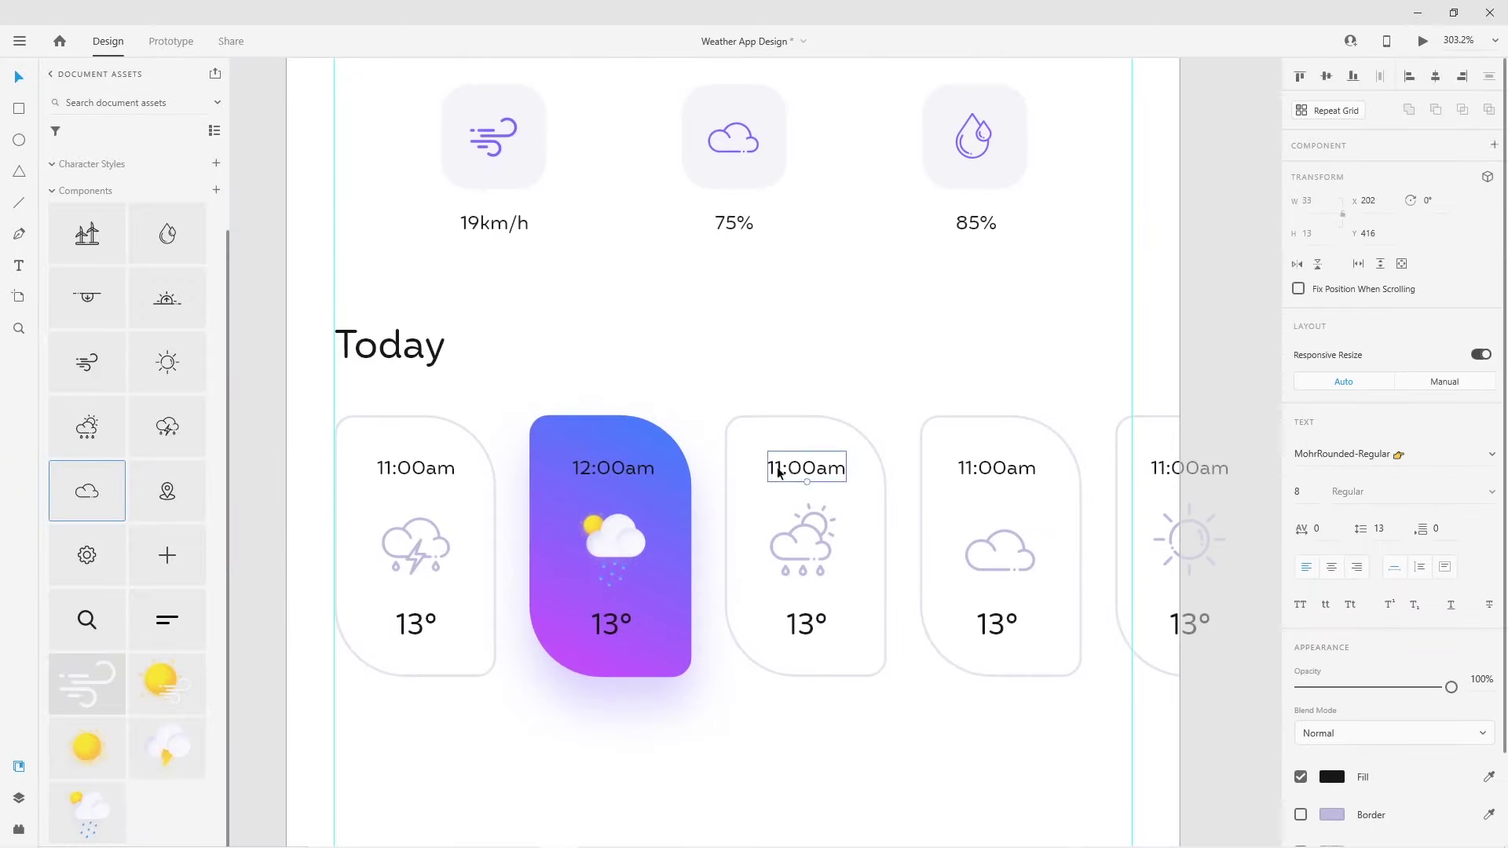
Set the purple card's time to 12:00am
{"action": "left_click_drag", "start_coordinate": [658, 468], "coordinate": [637, 468]}
{"action": "type", "text": "pm"}
{"action": "double_click", "coordinate": [633, 469]}
{"action": "type", "text": "00am"}
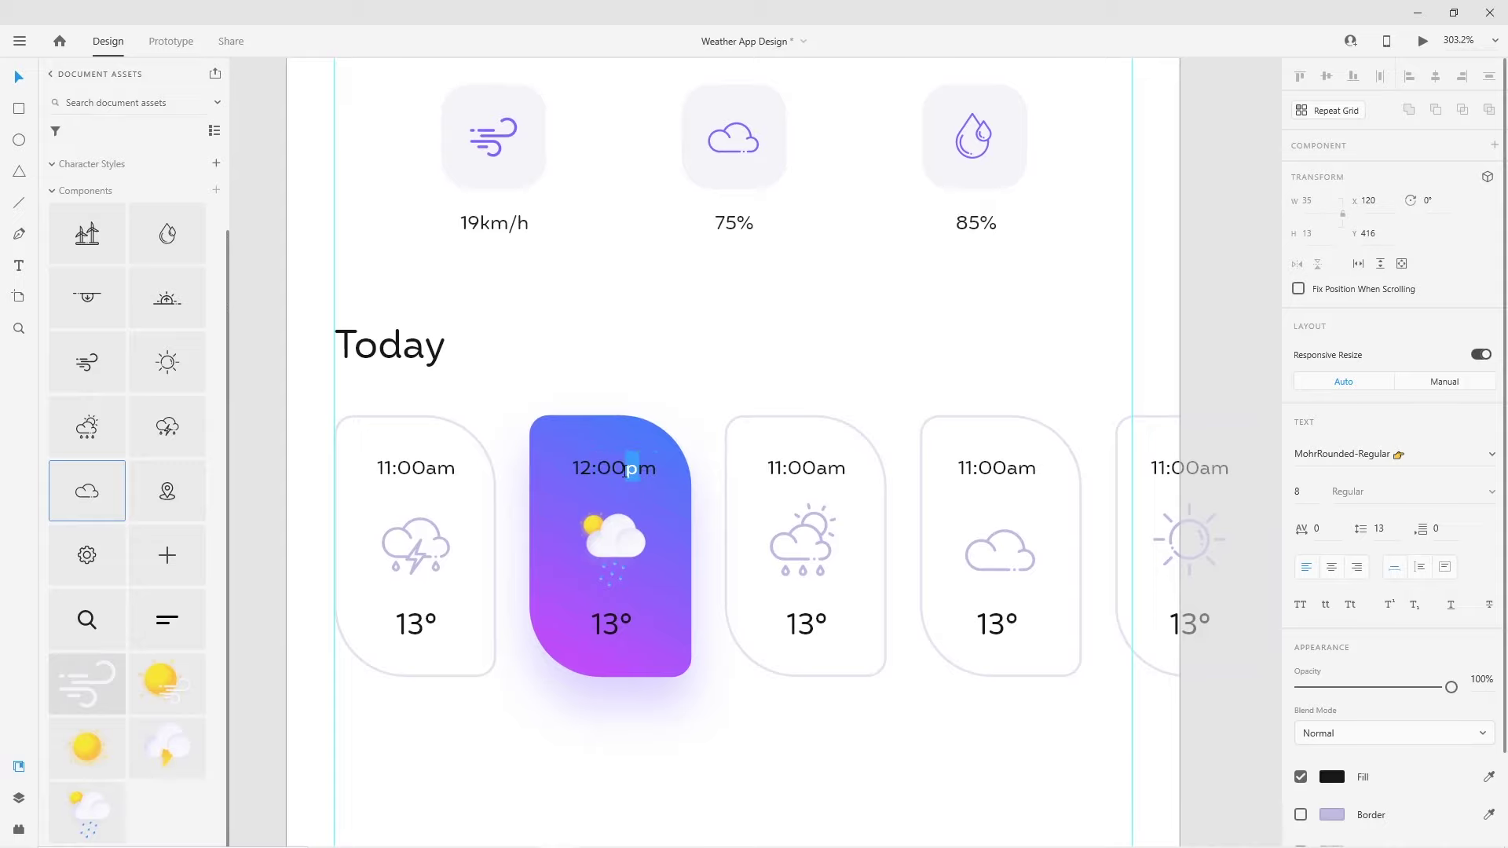
Change the third, fourth and fifth cards' hours to 13, 14 and 15
{"action": "double_click", "coordinate": [821, 469]}
{"action": "left_click_drag", "start_coordinate": [784, 470], "coordinate": [769, 469]}
{"action": "type", "text": "13"}
{"action": "double_click", "coordinate": [968, 471]}
{"action": "left_click_drag", "start_coordinate": [974, 470], "coordinate": [958, 470]}
{"action": "type", "text": "14"}
{"action": "double_click", "coordinate": [1188, 470]}
{"action": "left_click_drag", "start_coordinate": [1167, 470], "coordinate": [1151, 469]}
{"action": "type", "text": "15"}
{"action": "scroll", "coordinate": [904, 596], "scroll_direction": "down", "scroll_amount": 5}
{"action": "scroll", "coordinate": [939, 545], "scroll_direction": "down", "scroll_amount": 1}
{"action": "key", "text": "Escape"}
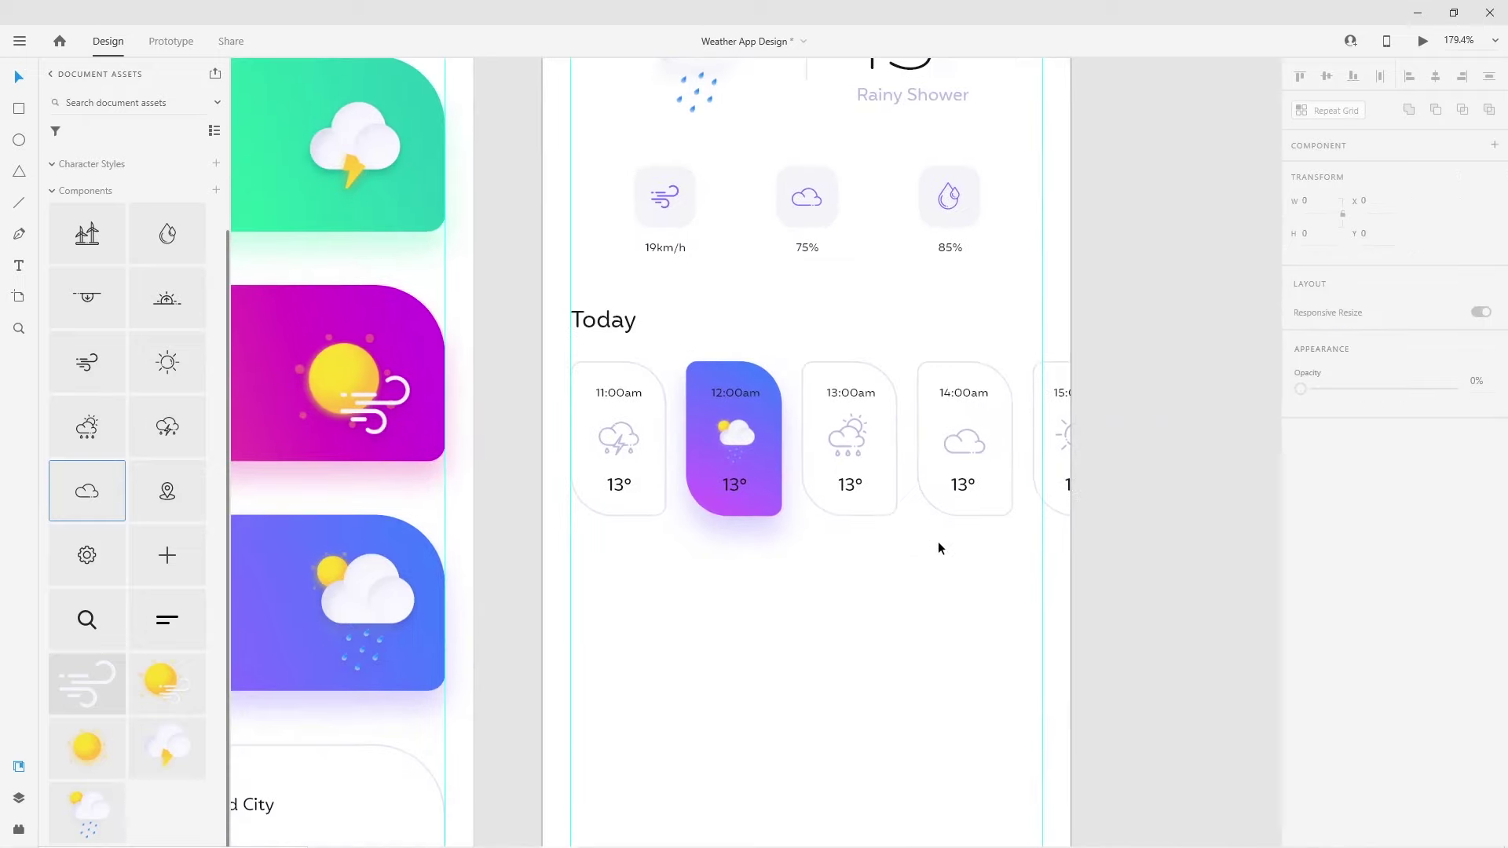
Correct those three cards' hours to 01, 02 and 03
{"action": "double_click", "coordinate": [837, 393]}
{"action": "type", "text": "01"}
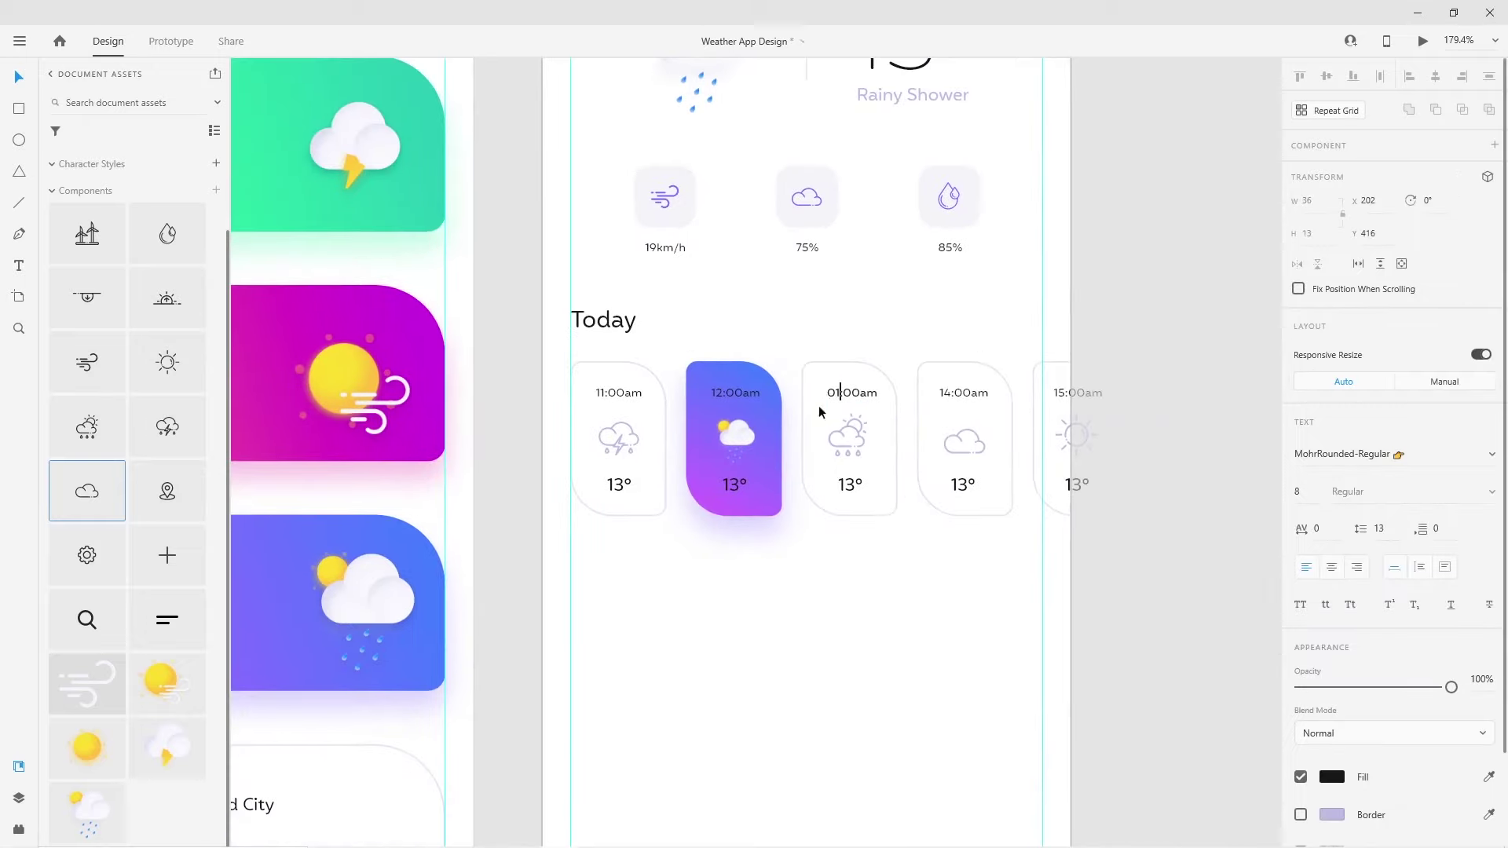
{"action": "double_click", "coordinate": [945, 392]}
{"action": "type", "text": "02"}
{"action": "double_click", "coordinate": [1065, 395]}
{"action": "type", "text": "03"}
{"action": "key", "text": "Escape"}
Draw a wide rectangle panel below the hourly cards
{"action": "key", "text": "r"}
{"action": "scroll", "coordinate": [848, 563], "scroll_direction": "down", "scroll_amount": 2}
{"action": "scroll", "coordinate": [848, 562], "scroll_direction": "down", "scroll_amount": 1}
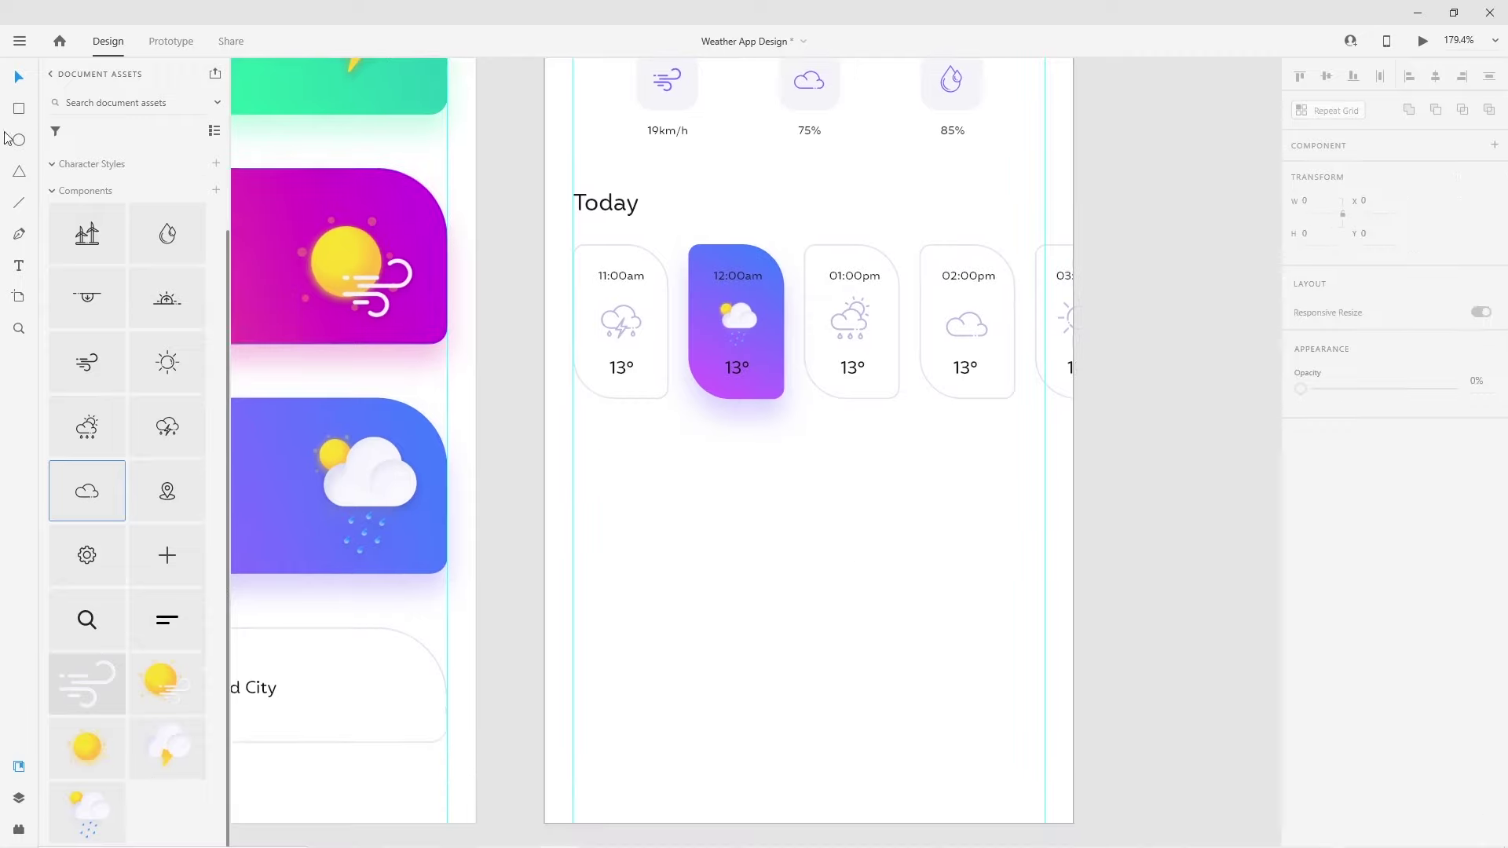
{"action": "left_click_drag", "start_coordinate": [573, 475], "coordinate": [1045, 687]}
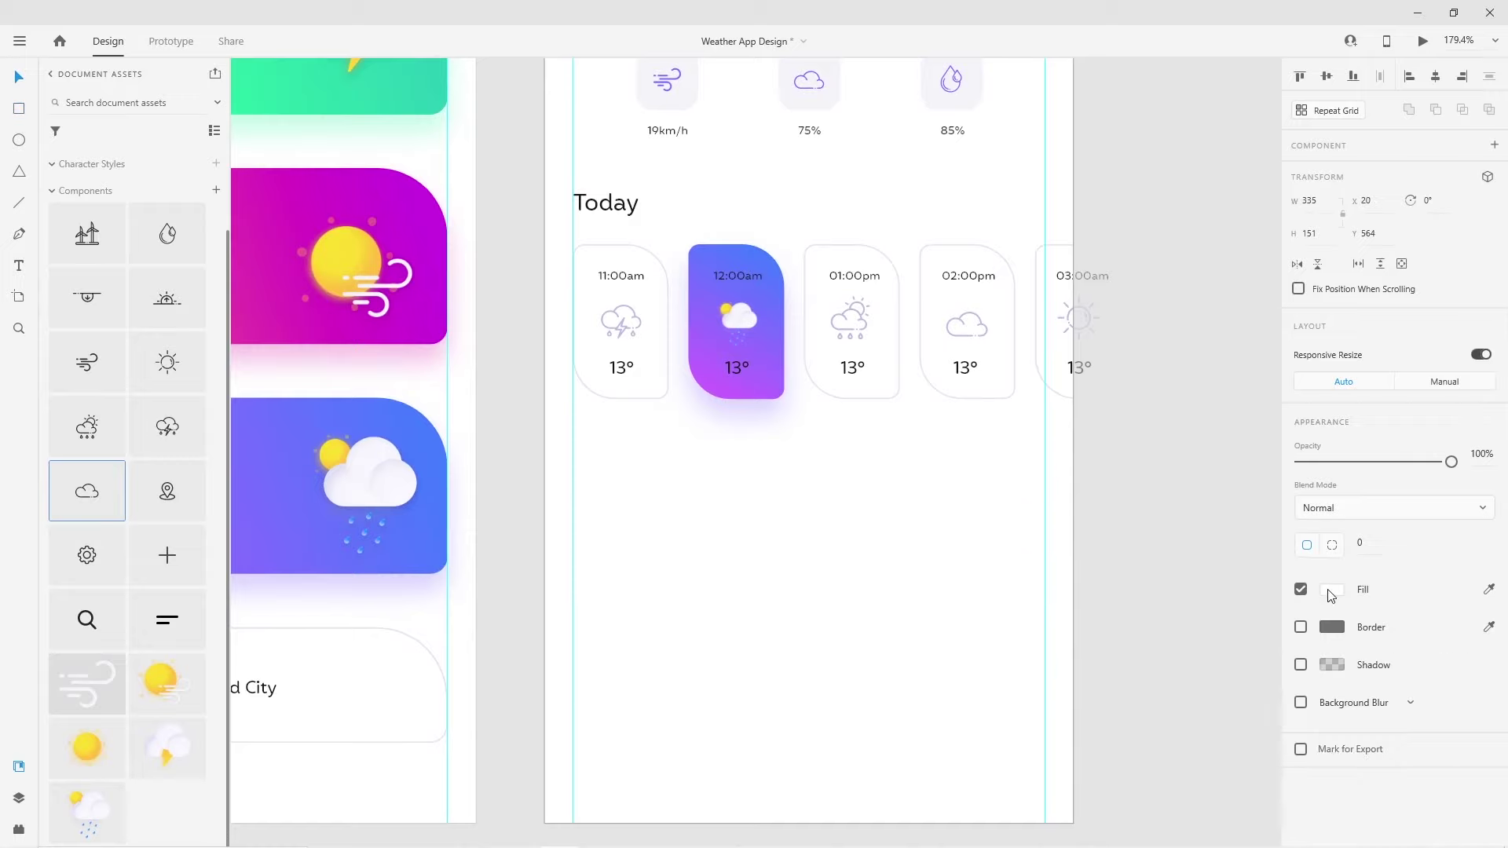
Fill the panel with a light lavender-grey colour
{"action": "left_click", "coordinate": [1332, 589]}
{"action": "left_click", "coordinate": [1134, 709]}
{"action": "key", "text": "Escape"}
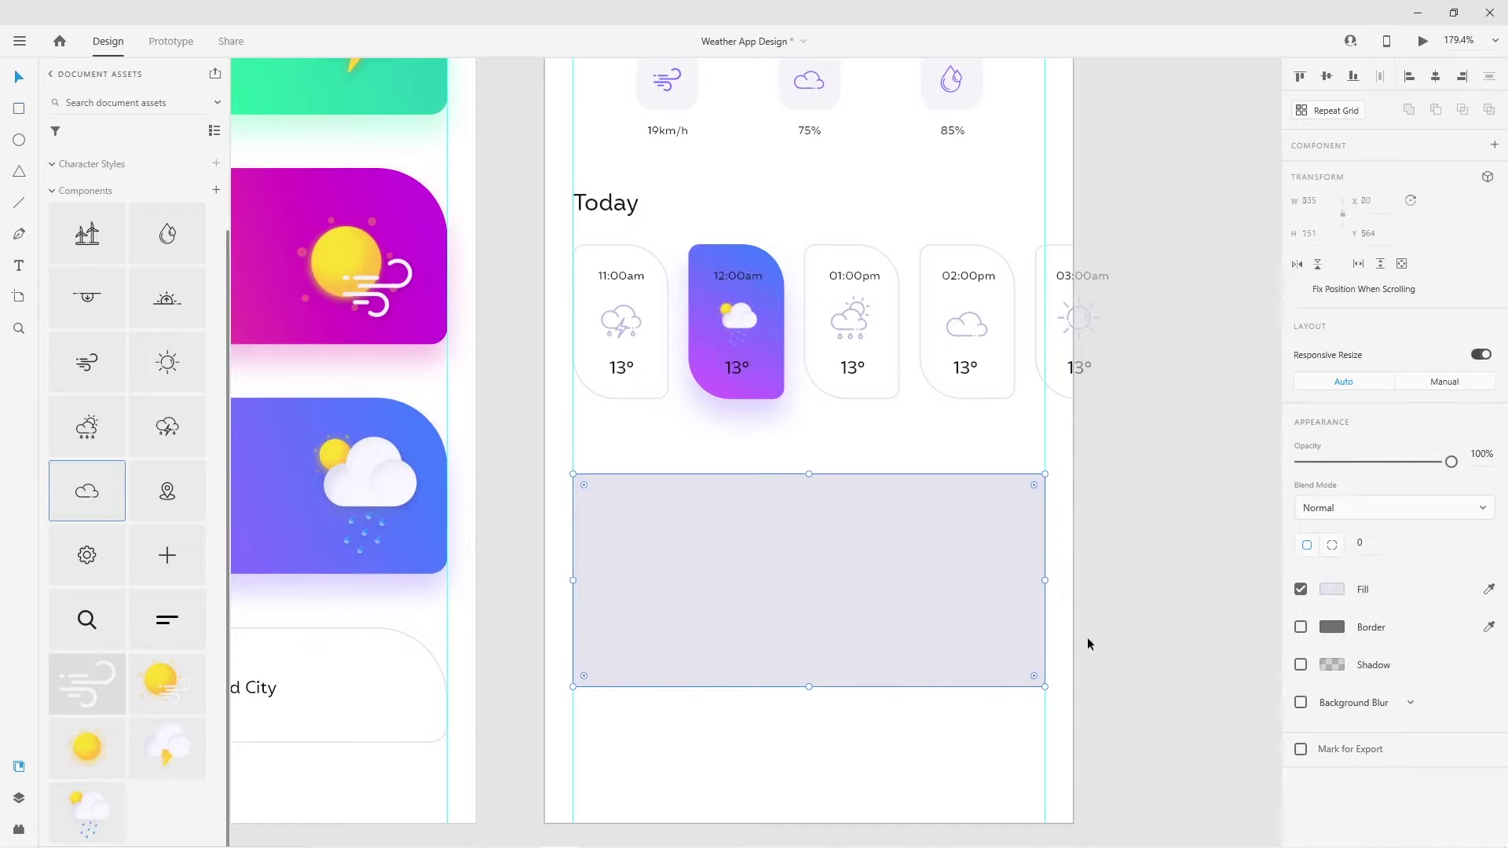
{"action": "left_click", "coordinate": [1338, 589]}
{"action": "left_click", "coordinate": [1031, 721]}
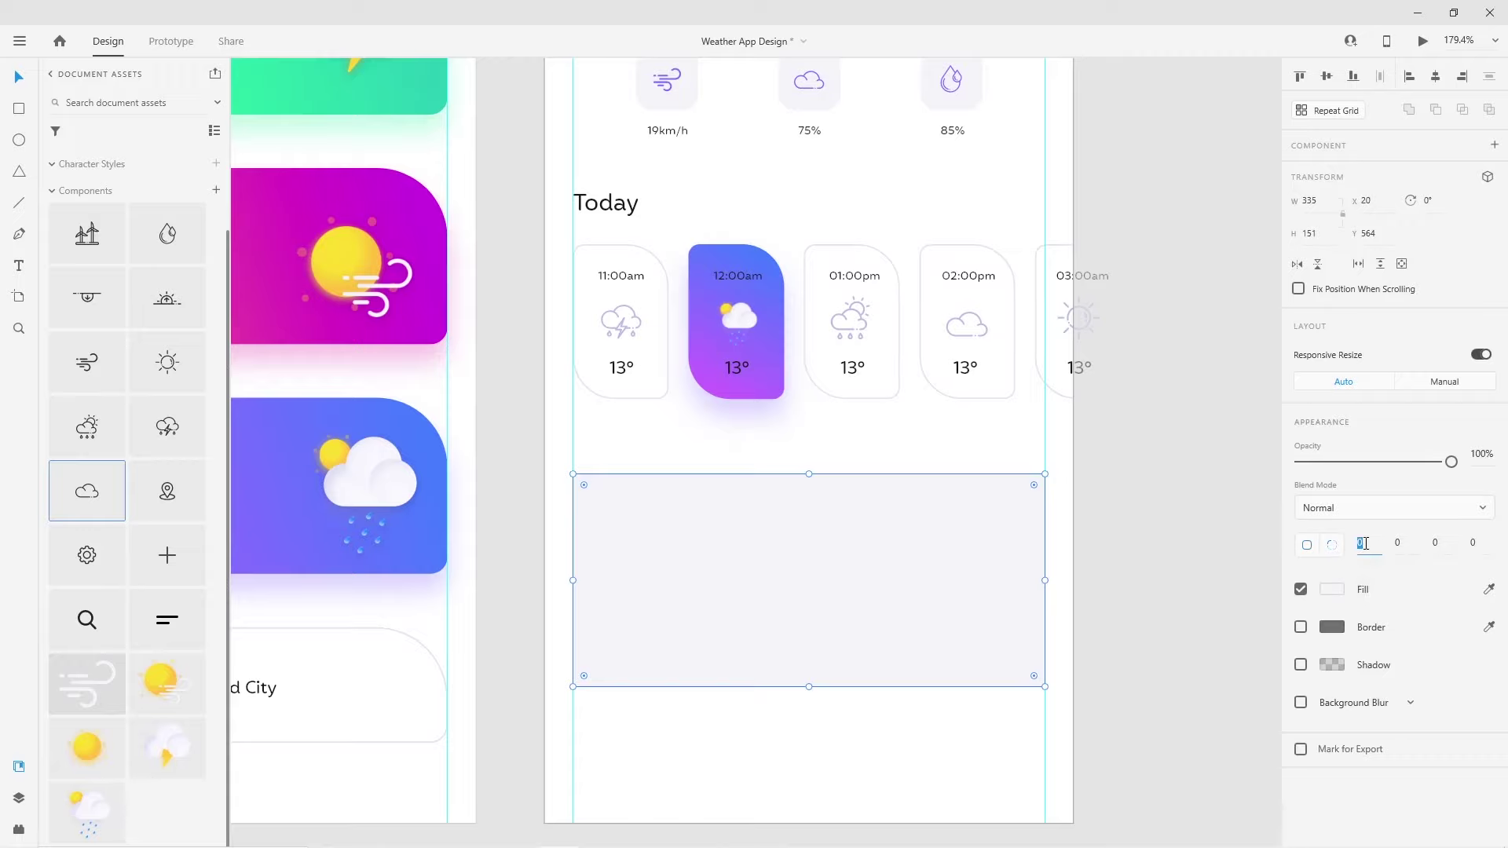
{"action": "type", "text": "12"}
Give the panel per-corner radii of 12, 50, 12 and 50
{"action": "left_click", "coordinate": [1394, 547]}
{"action": "left_click", "coordinate": [1446, 549]}
{"action": "type", "text": "12"}
{"action": "left_click", "coordinate": [1484, 541]}
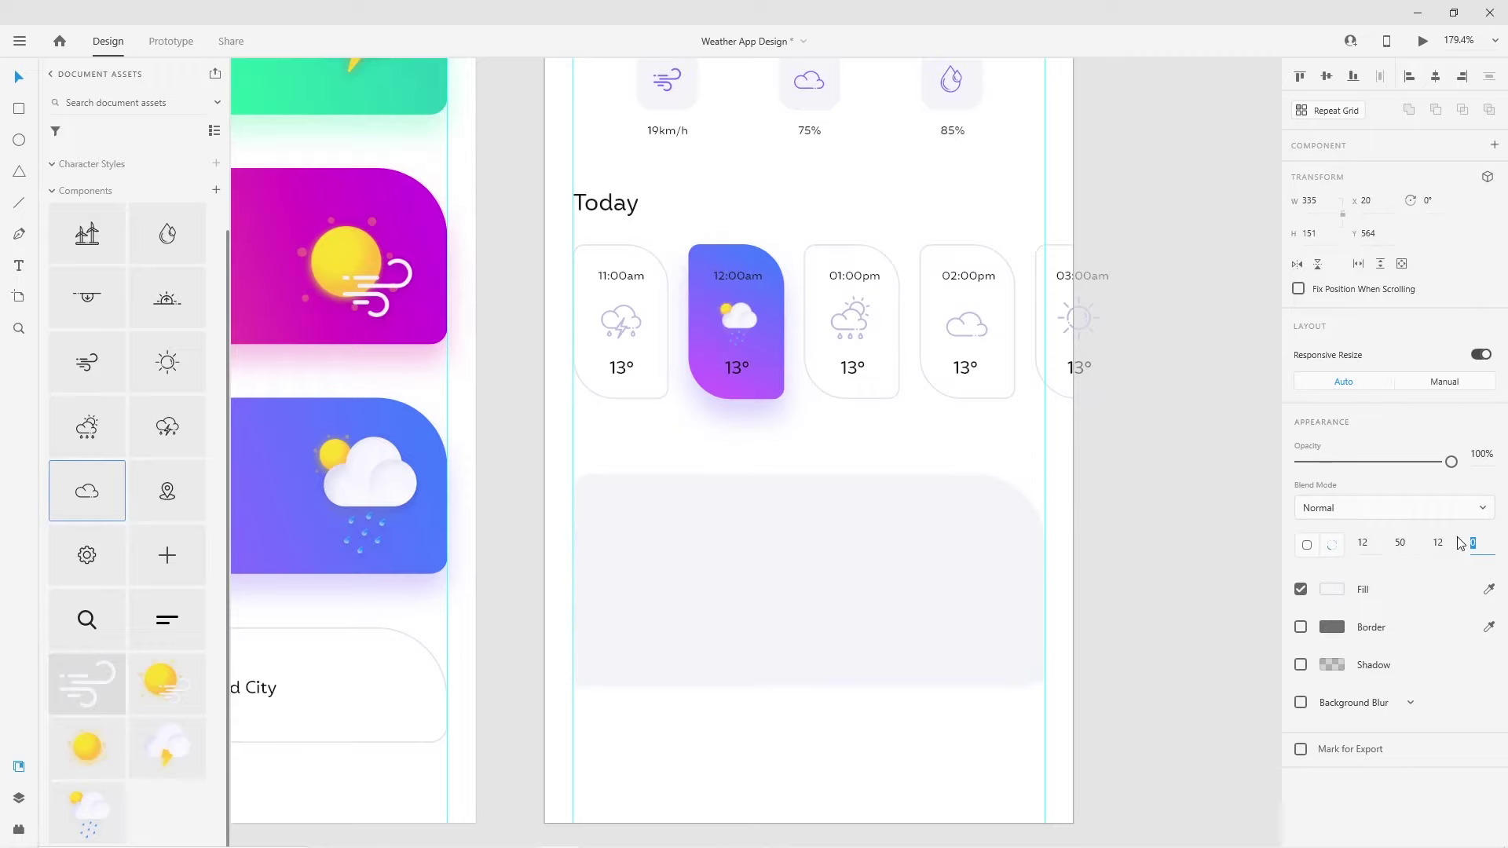
{"action": "type", "text": "50"}
{"action": "key", "text": "Return"}
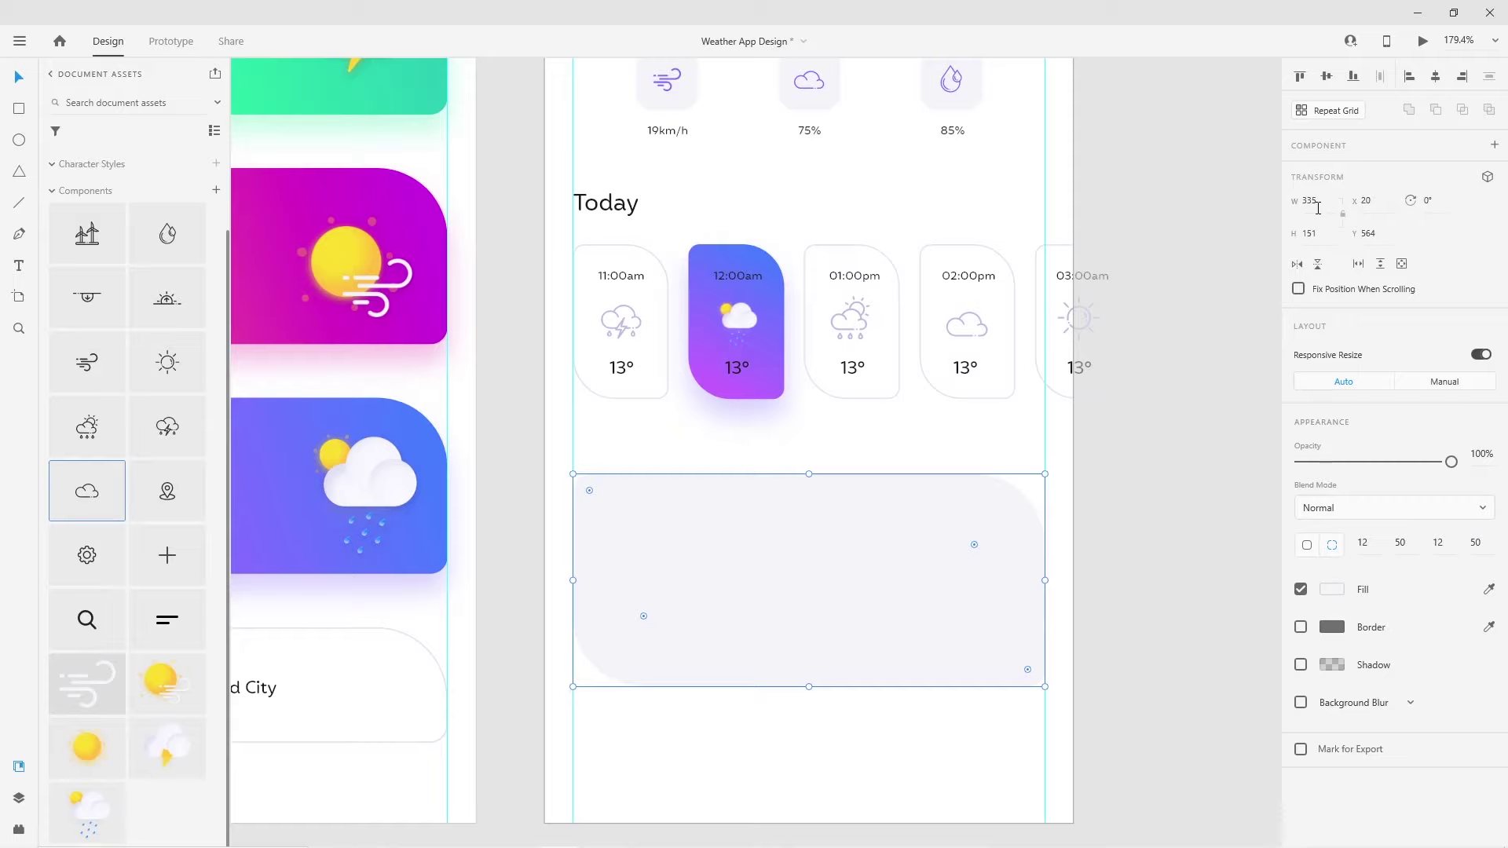
{"action": "type", "text": "33"}
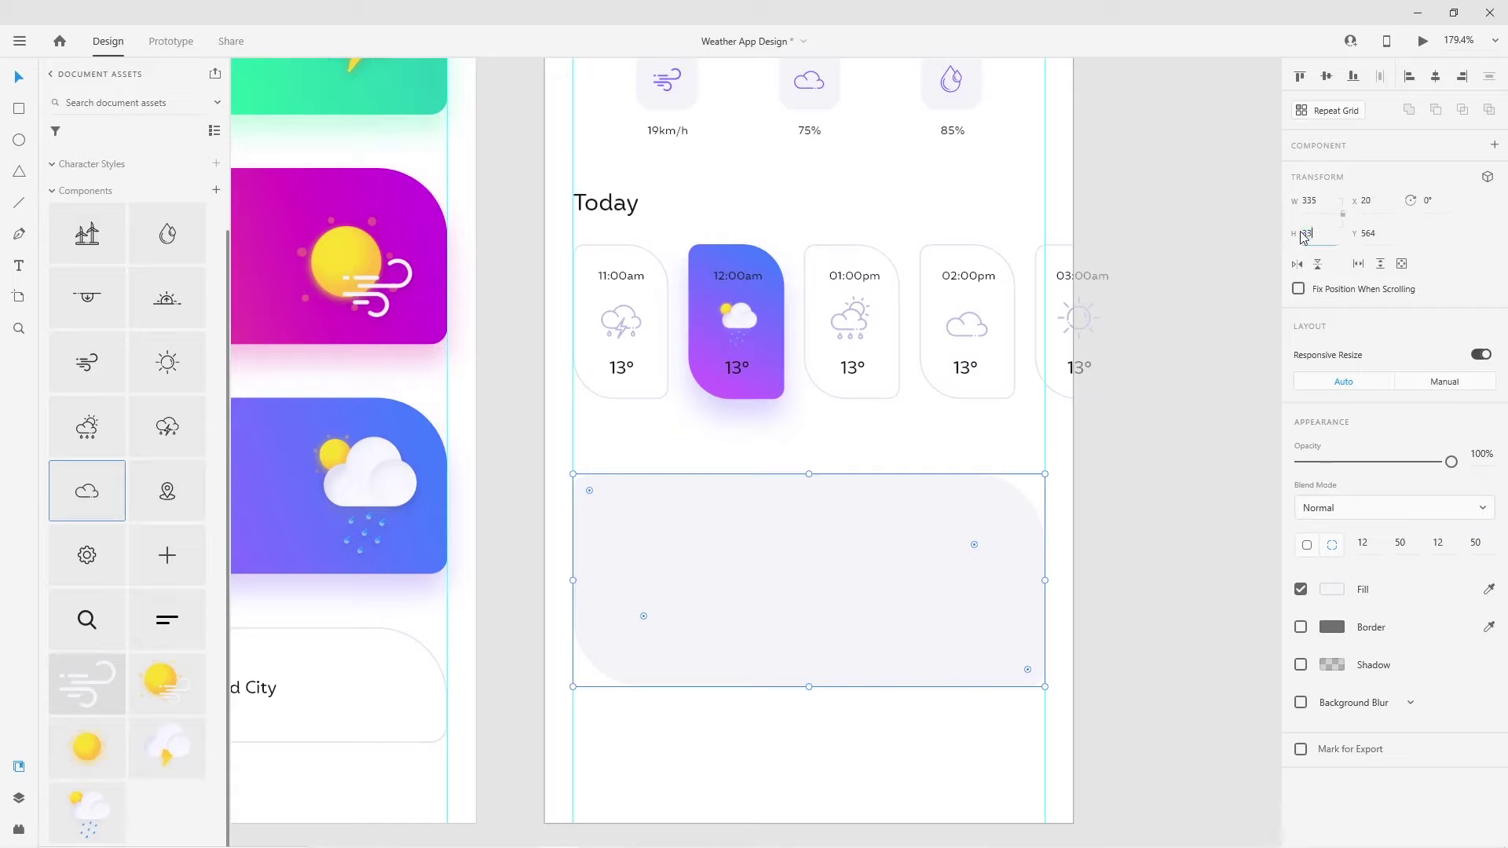
{"action": "type", "text": "372"}
Set the grey bottom panel's height to 372
{"action": "key", "text": "Return"}
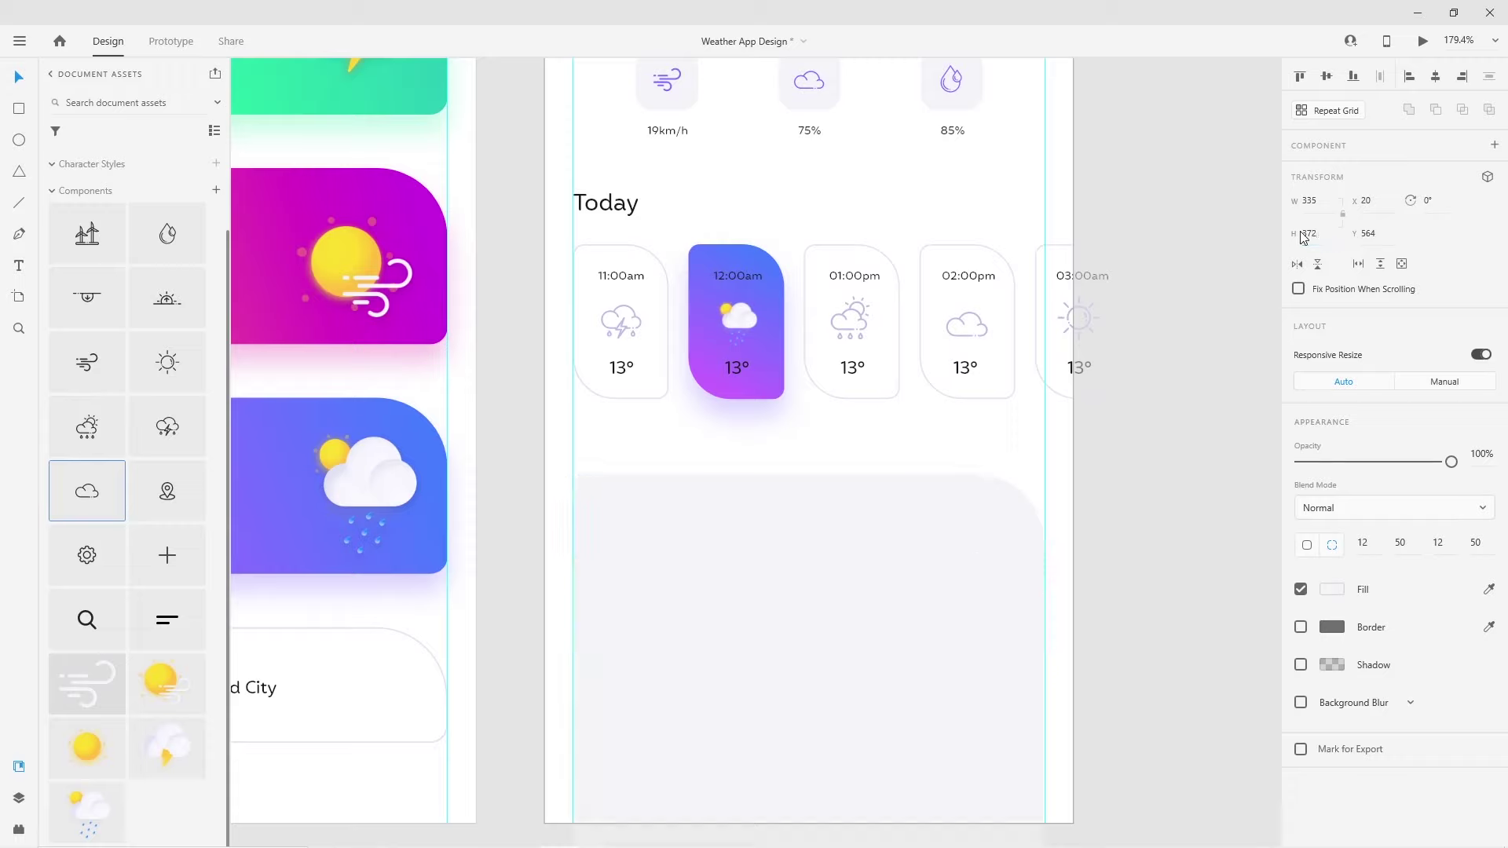
{"action": "left_click", "coordinate": [1152, 490]}
{"action": "scroll", "coordinate": [755, 709], "scroll_direction": "down", "scroll_amount": 5}
{"action": "scroll", "coordinate": [755, 709], "scroll_direction": "down", "scroll_amount": 3}
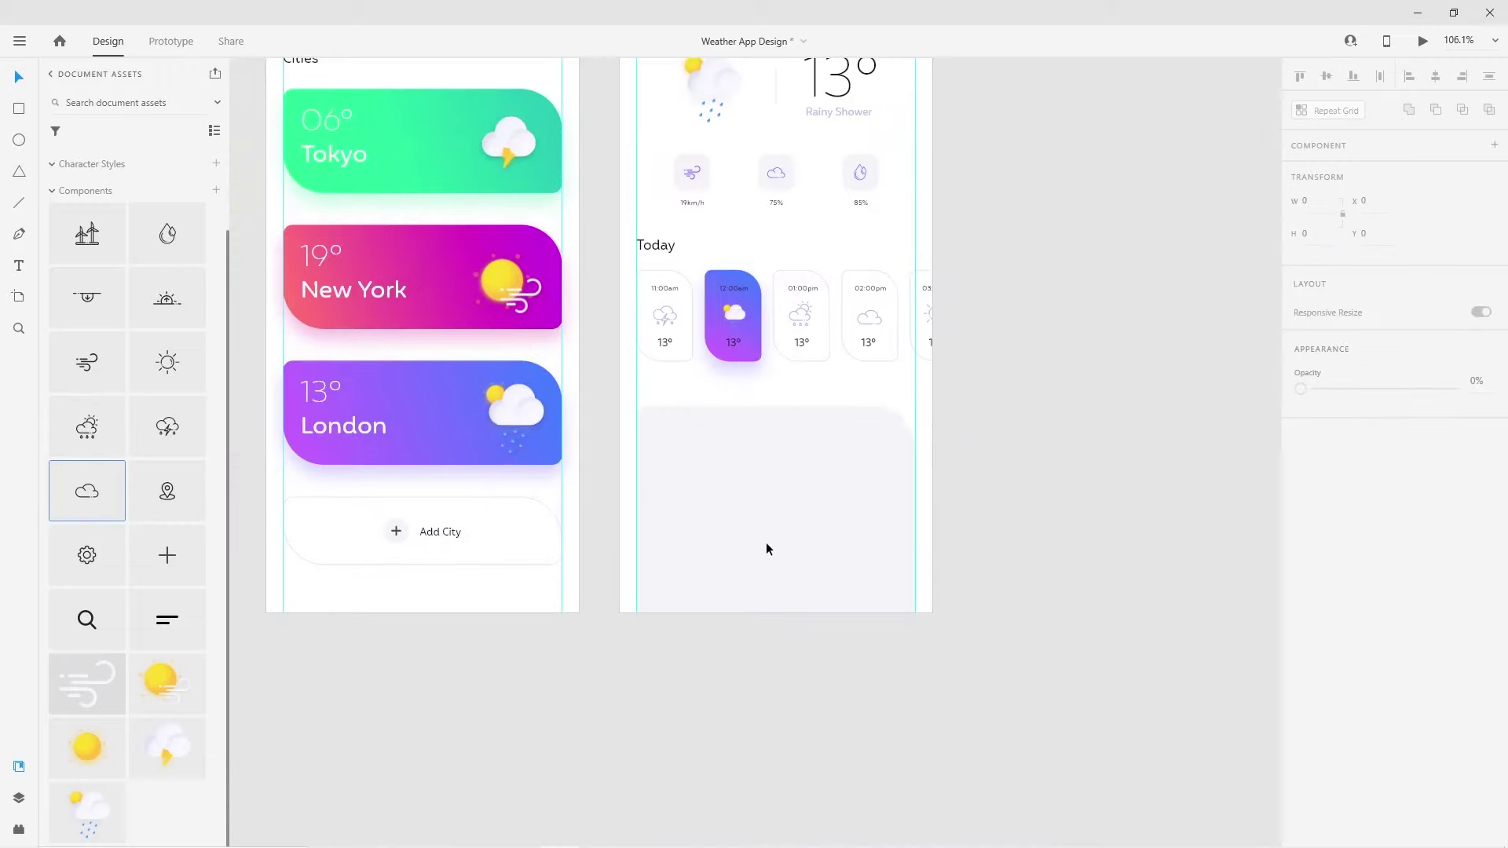
{"action": "left_click", "coordinate": [762, 501]}
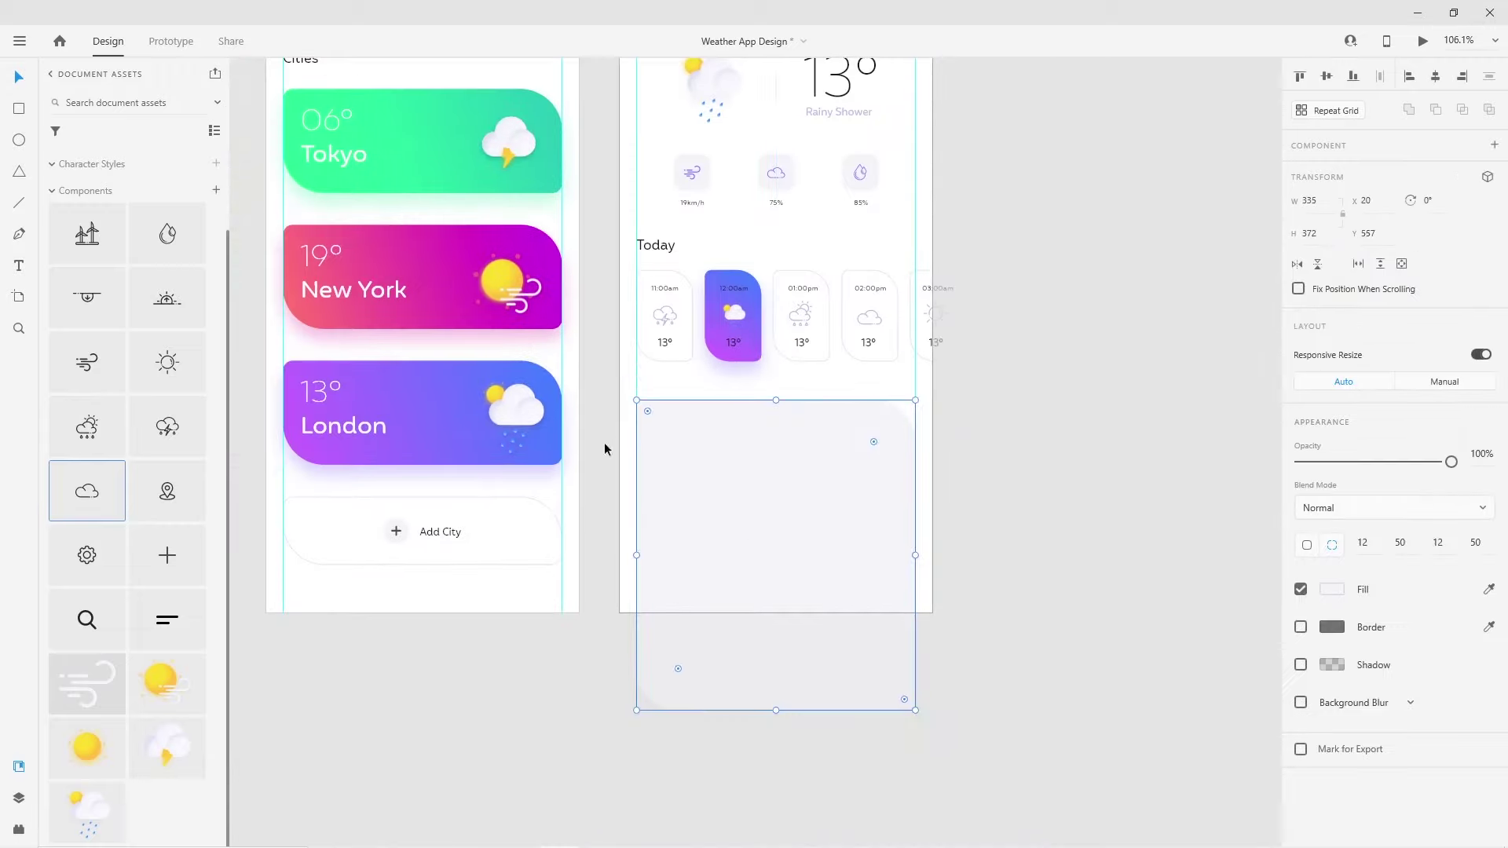
{"action": "left_click", "coordinate": [605, 441]}
{"action": "scroll", "coordinate": [657, 435], "scroll_direction": "up", "scroll_amount": 5}
Place a copy of the Today heading inside the bottom panel
{"action": "left_click_drag", "start_coordinate": [647, 407], "coordinate": [649, 704]}
{"action": "scroll", "coordinate": [648, 705], "scroll_direction": "down", "scroll_amount": 1}
{"action": "scroll", "coordinate": [649, 704], "scroll_direction": "down", "scroll_amount": 2}
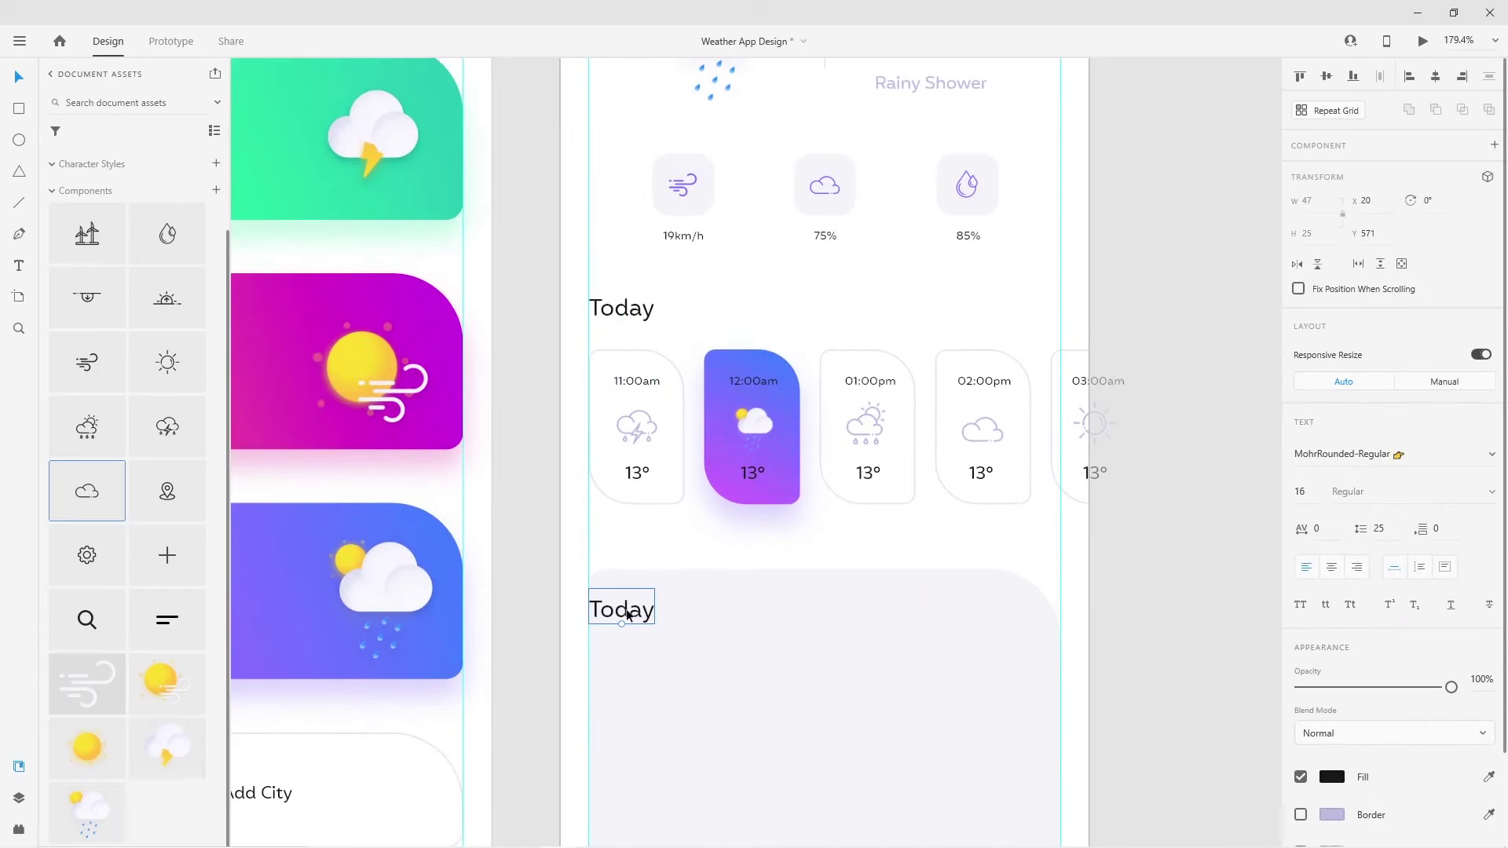
Nudge the copied heading slightly right and retype it as 'Next Days'
{"action": "left_click_drag", "start_coordinate": [632, 613], "coordinate": [648, 617]}
{"action": "double_click", "coordinate": [649, 616]}
{"action": "key", "text": "ctrl+a"}
{"action": "type", "text": "Next "}
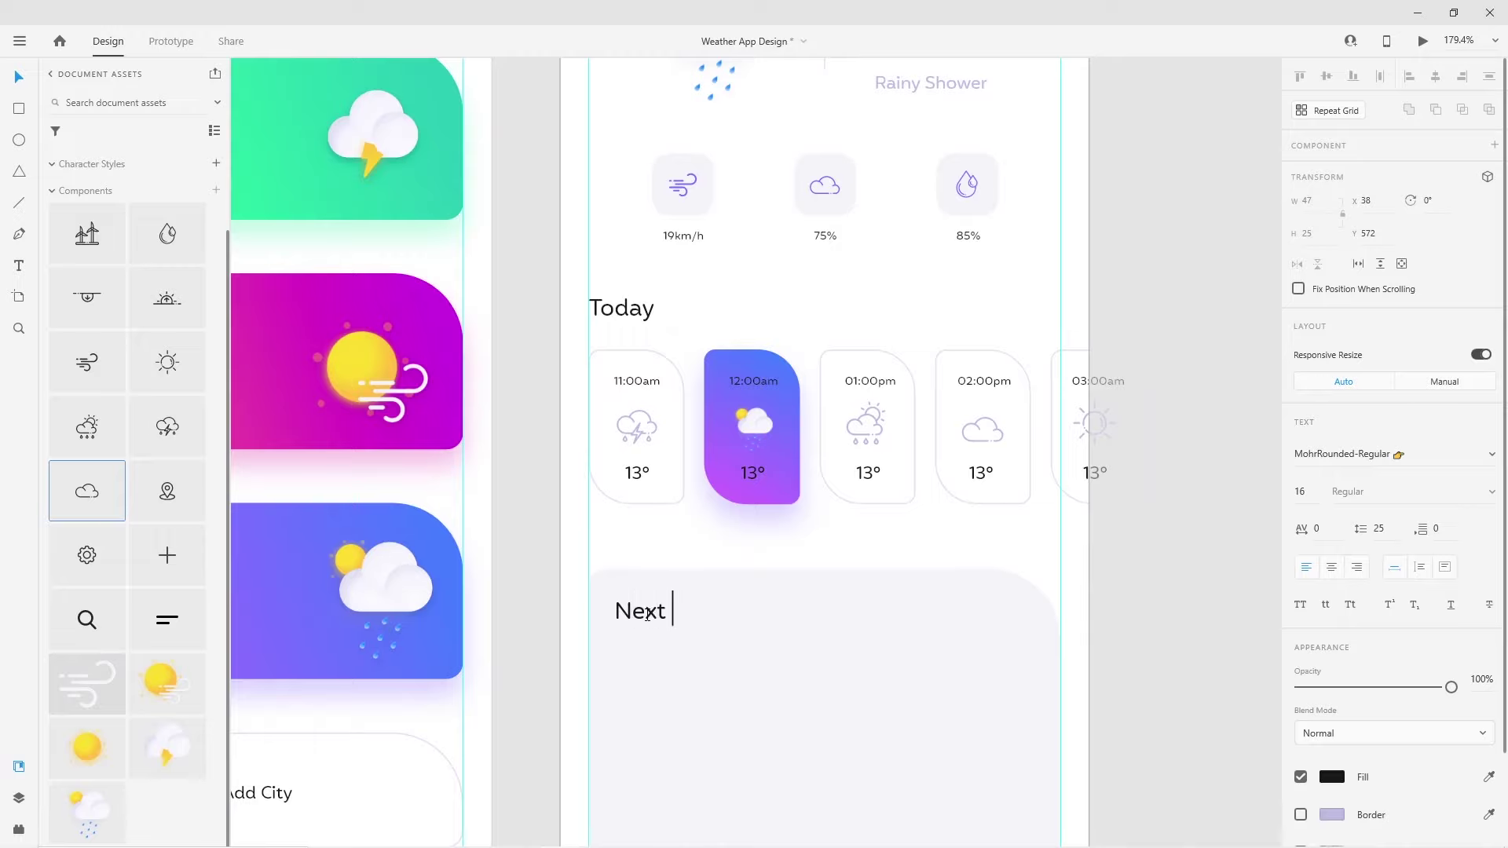
{"action": "type", "text": "Days"}
{"action": "key", "text": "Escape"}
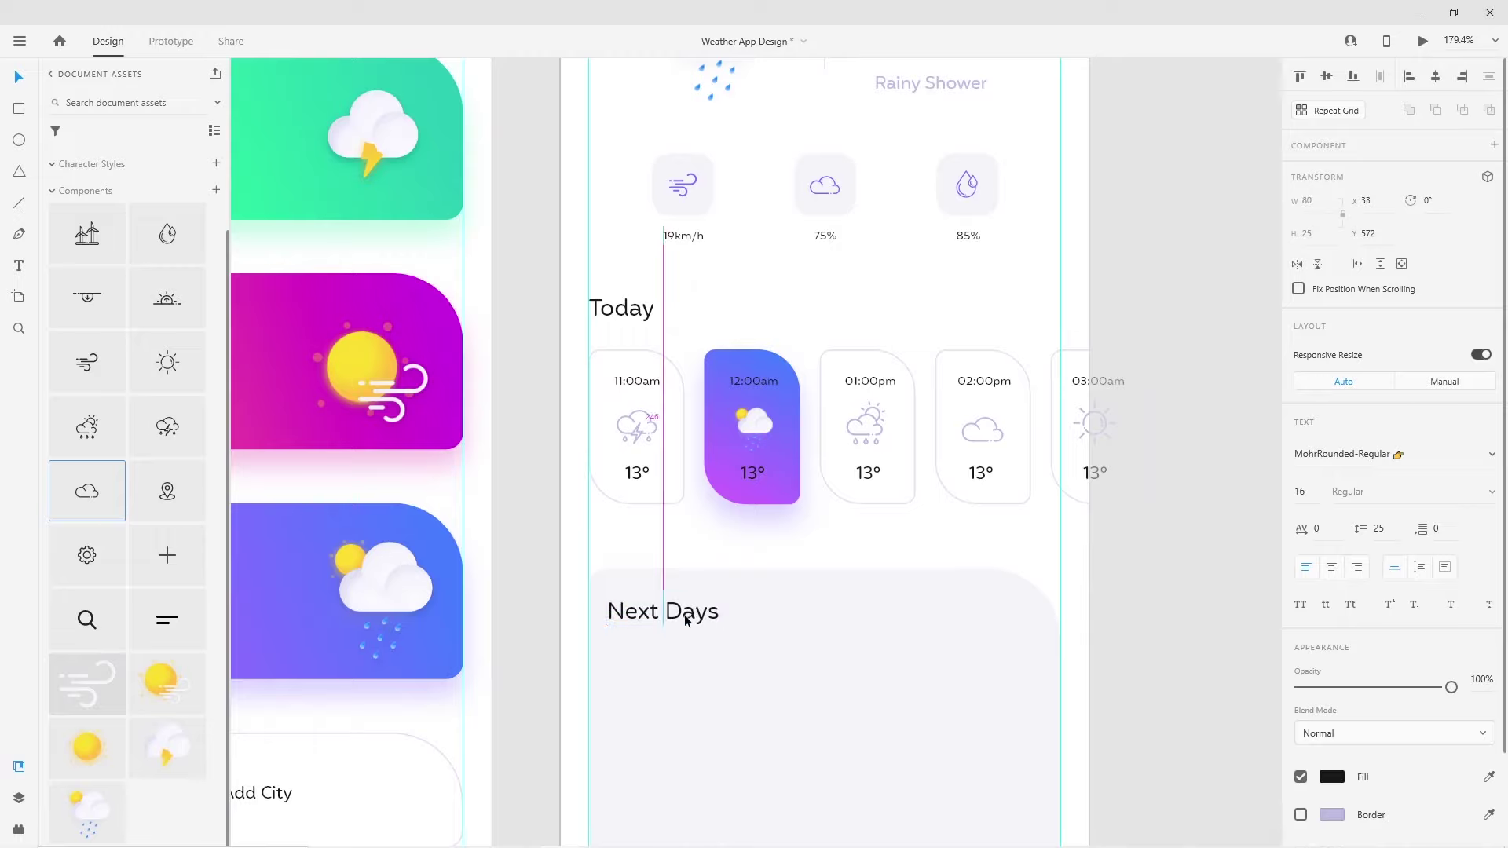
{"action": "key", "text": "Escape"}
{"action": "scroll", "coordinate": [809, 676], "scroll_direction": "down", "scroll_amount": 3}
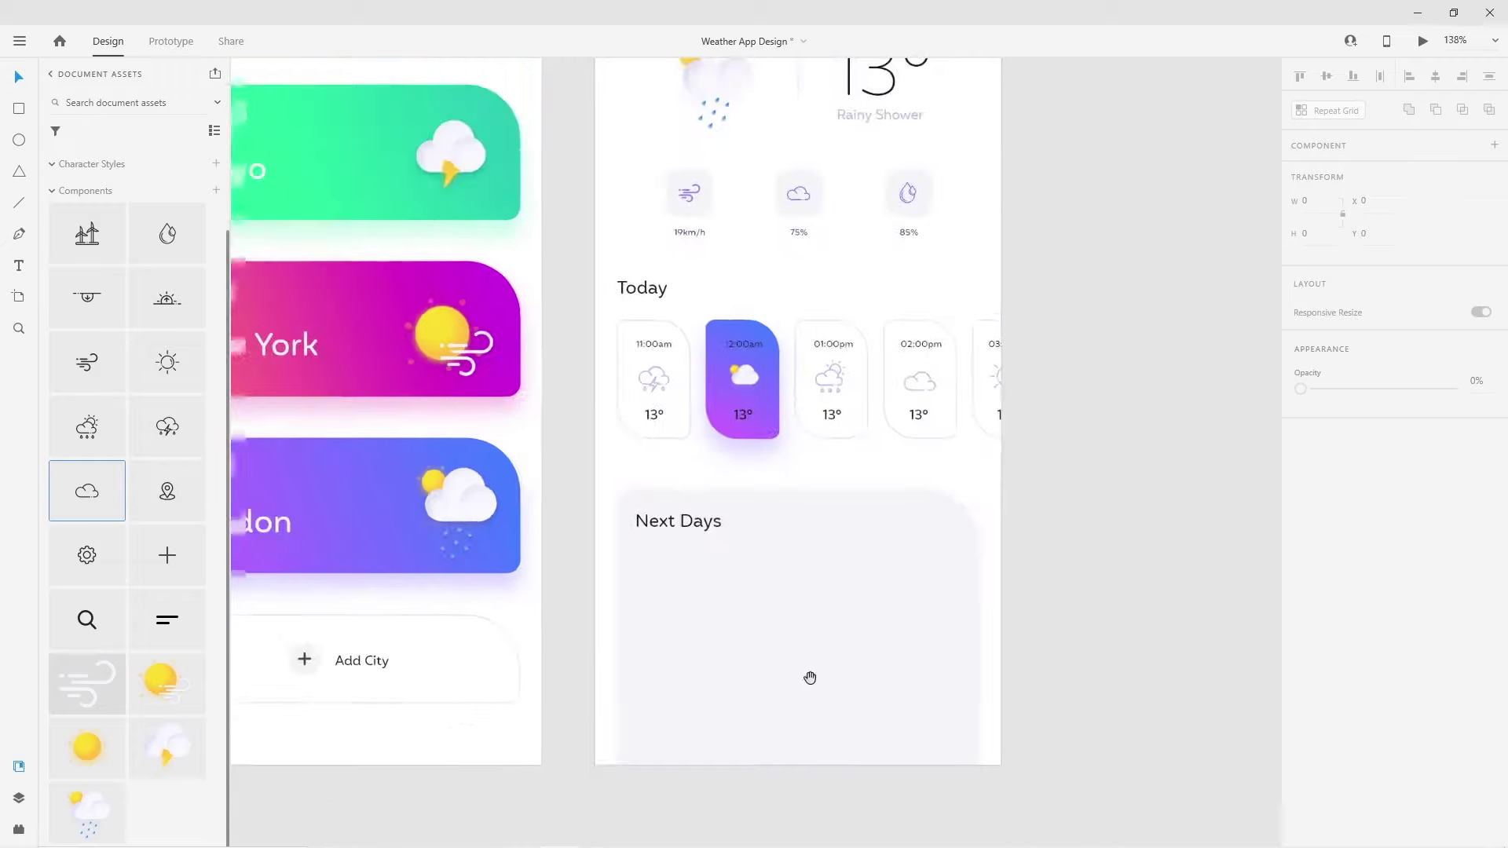
{"action": "left_click", "coordinate": [19, 202]}
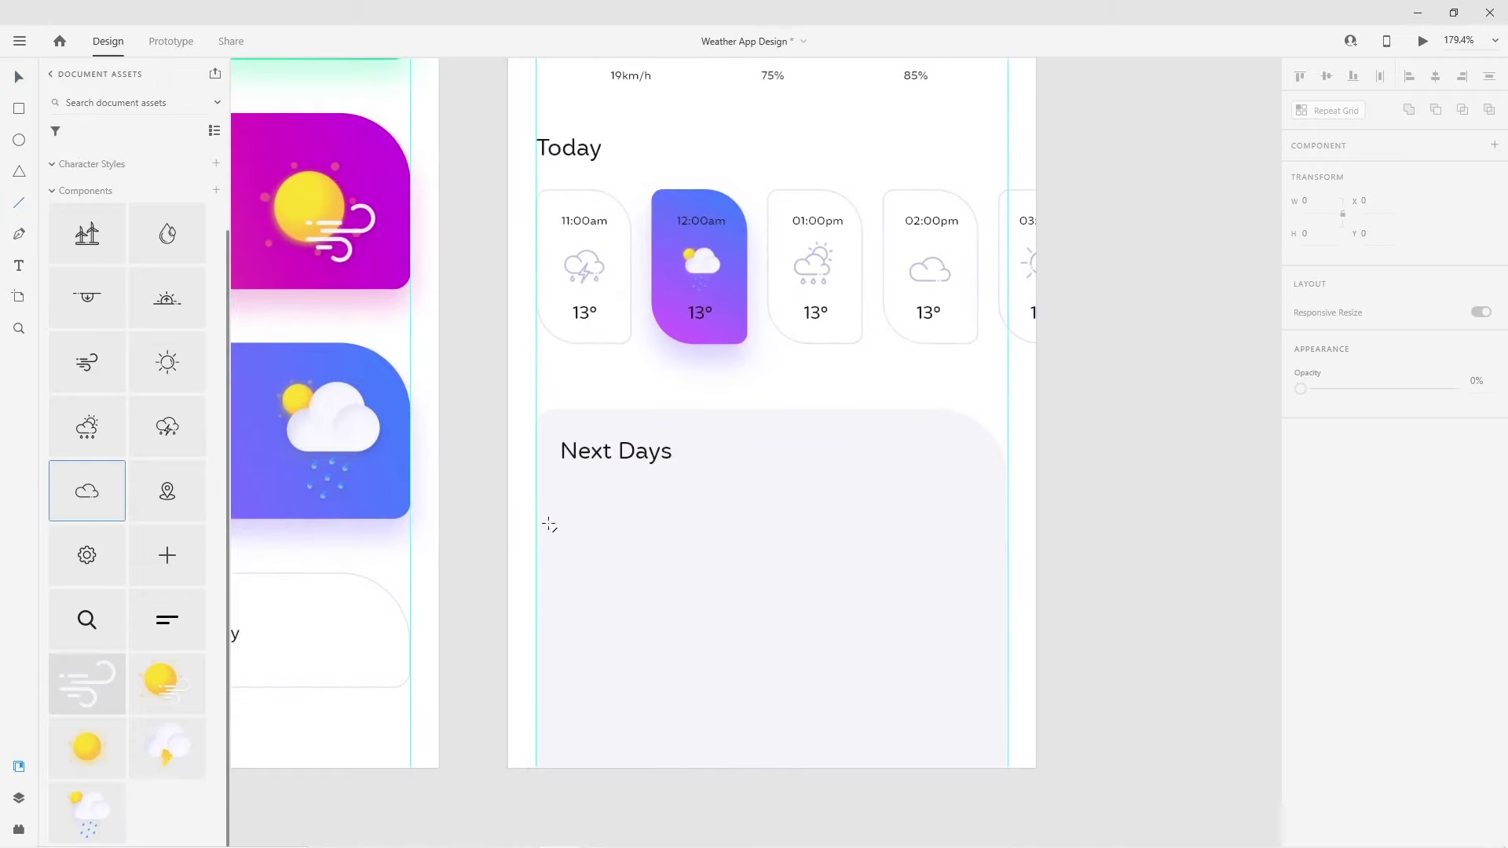
Draw a light #E4E4EE divider under Next Days and place a heading copy below it
{"action": "left_click_drag", "start_coordinate": [537, 494], "coordinate": [1008, 494]}
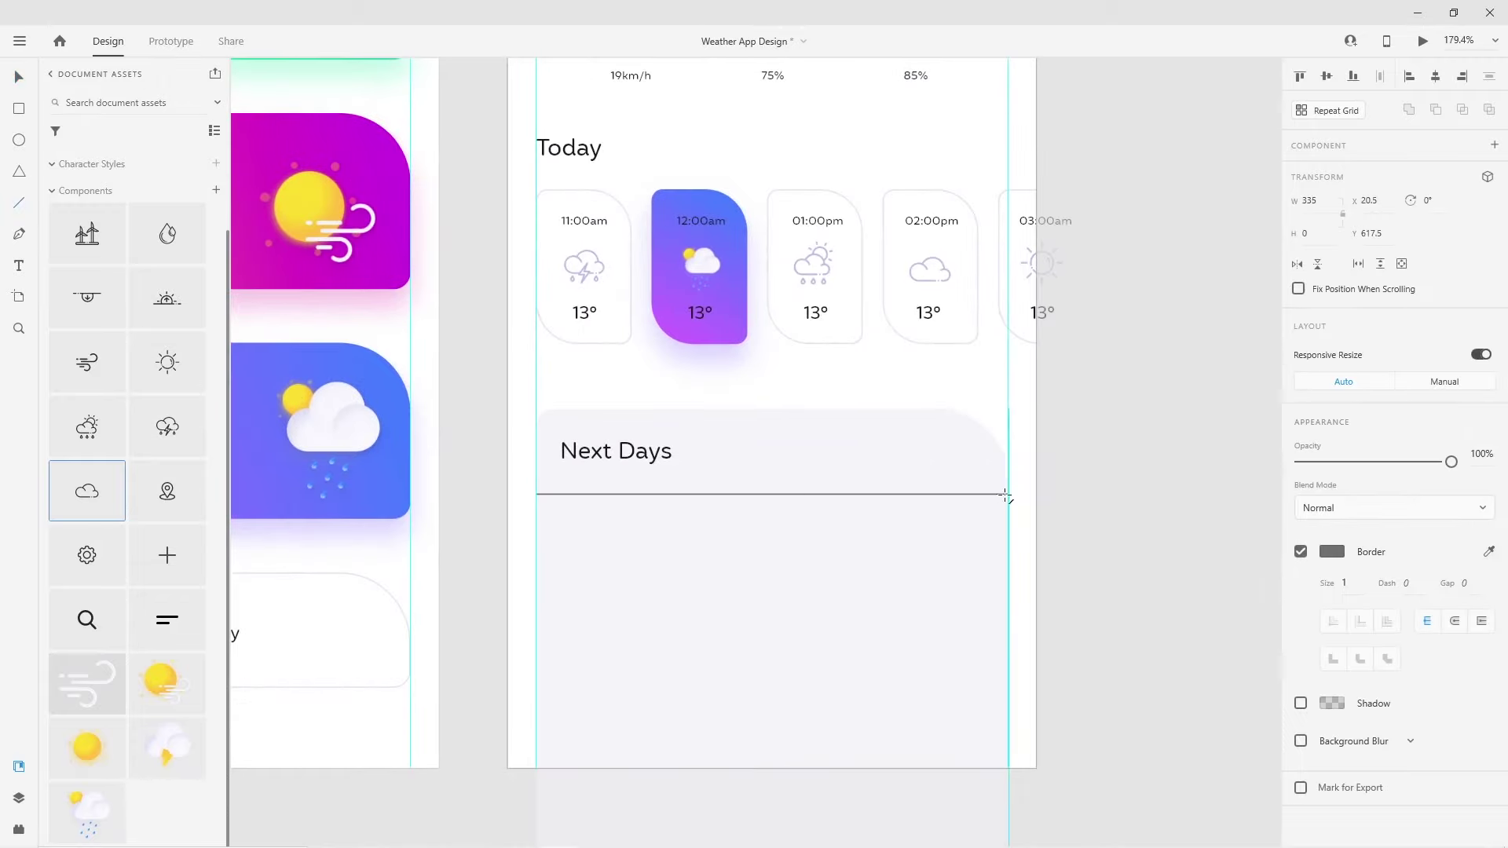
{"action": "left_click", "coordinate": [1340, 555]}
{"action": "left_click", "coordinate": [1107, 658]}
{"action": "left_click_drag", "start_coordinate": [897, 493], "coordinate": [903, 566]}
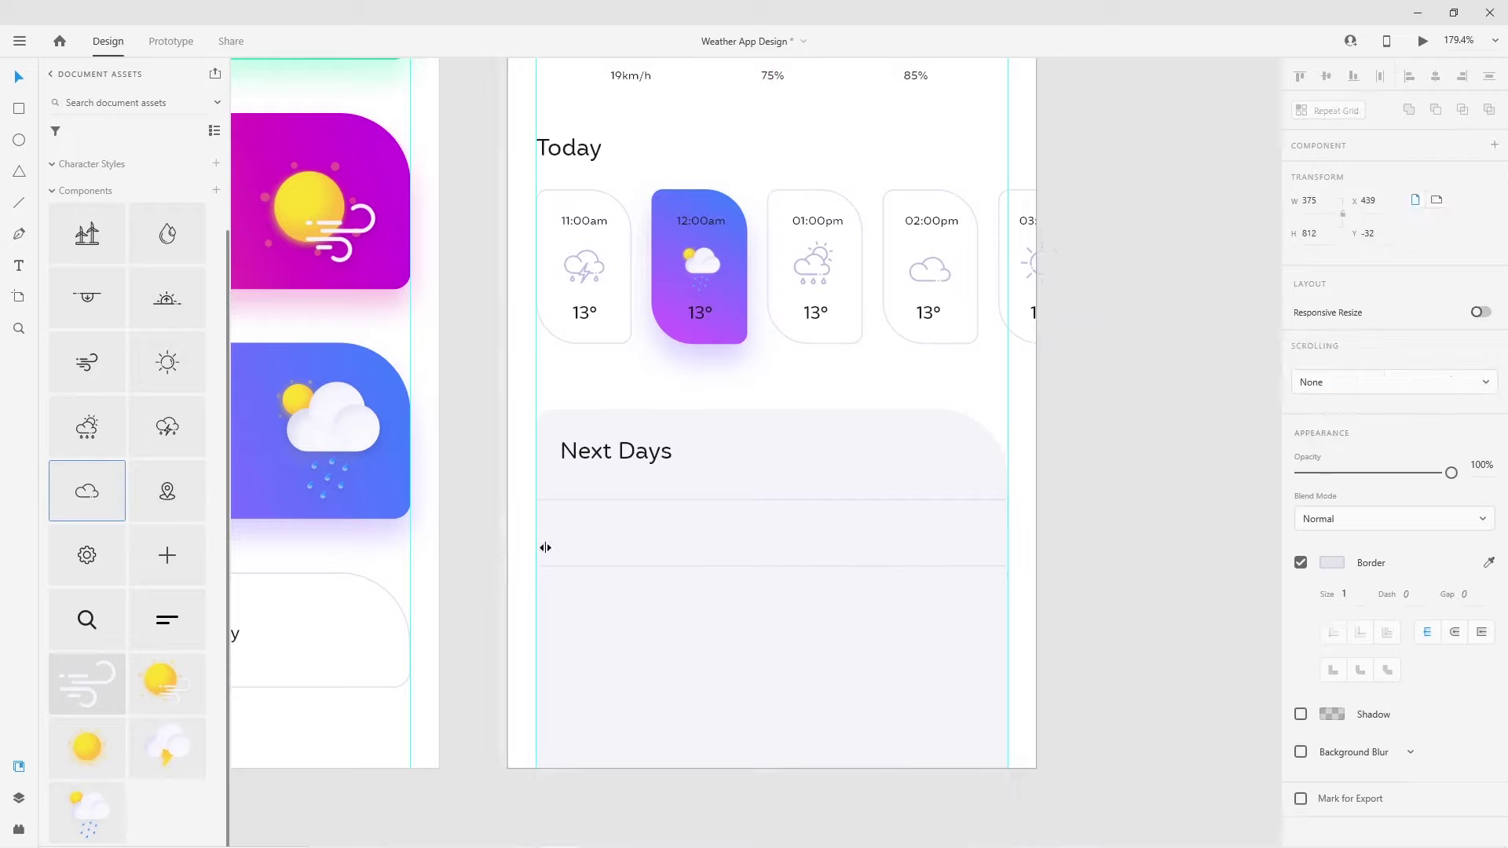
{"action": "scroll", "coordinate": [686, 522], "scroll_direction": "up", "scroll_amount": 2}
{"action": "left_click_drag", "start_coordinate": [626, 430], "coordinate": [616, 538]}
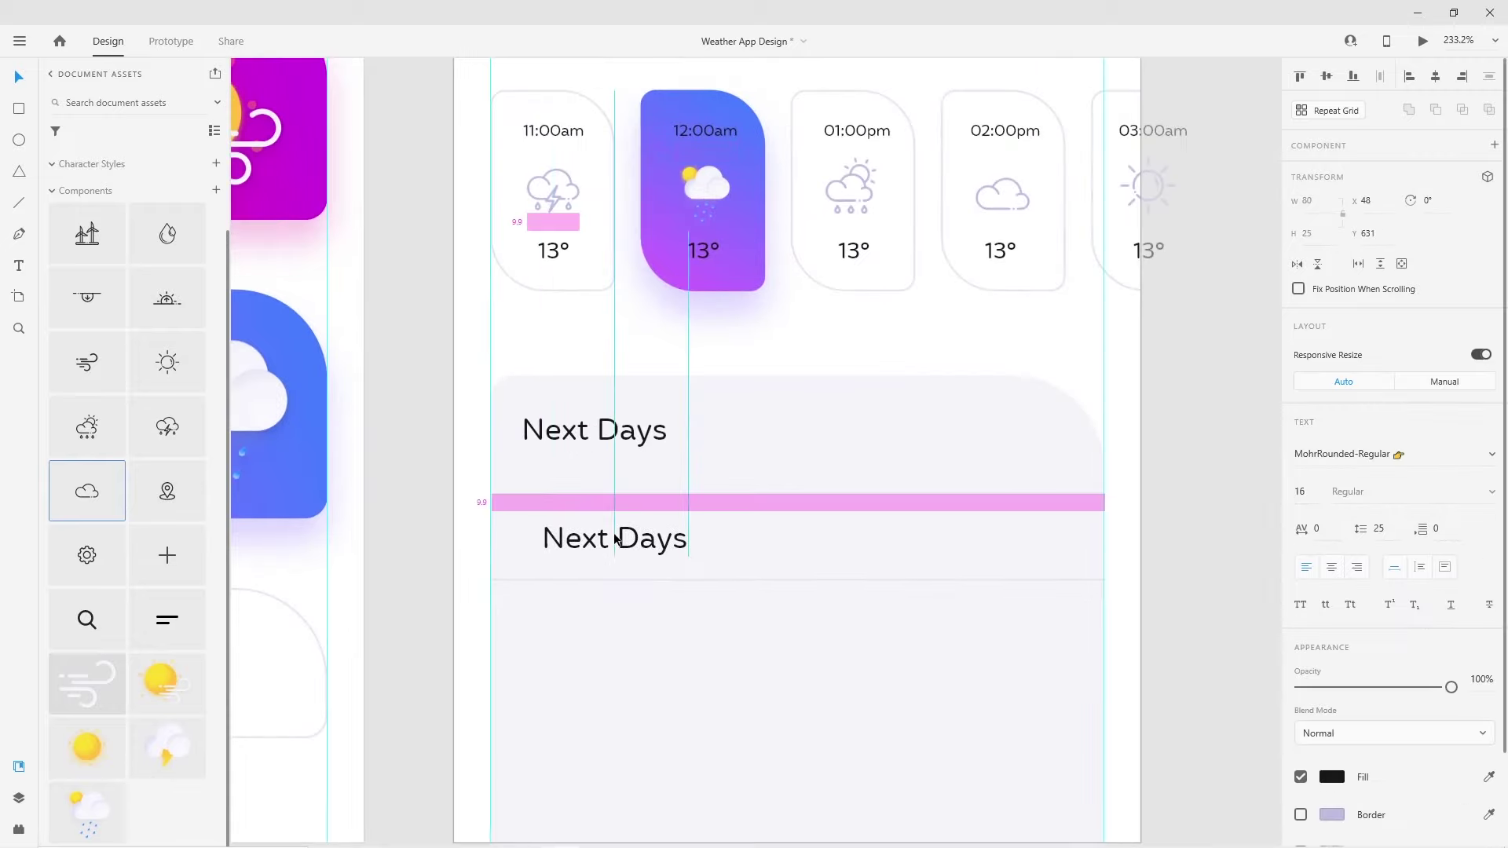
Retype the copied heading as 'Monday, Feb 20' at font size 10, aligned with Next Days
{"action": "double_click", "coordinate": [606, 539]}
{"action": "type", "text": "Monday"}
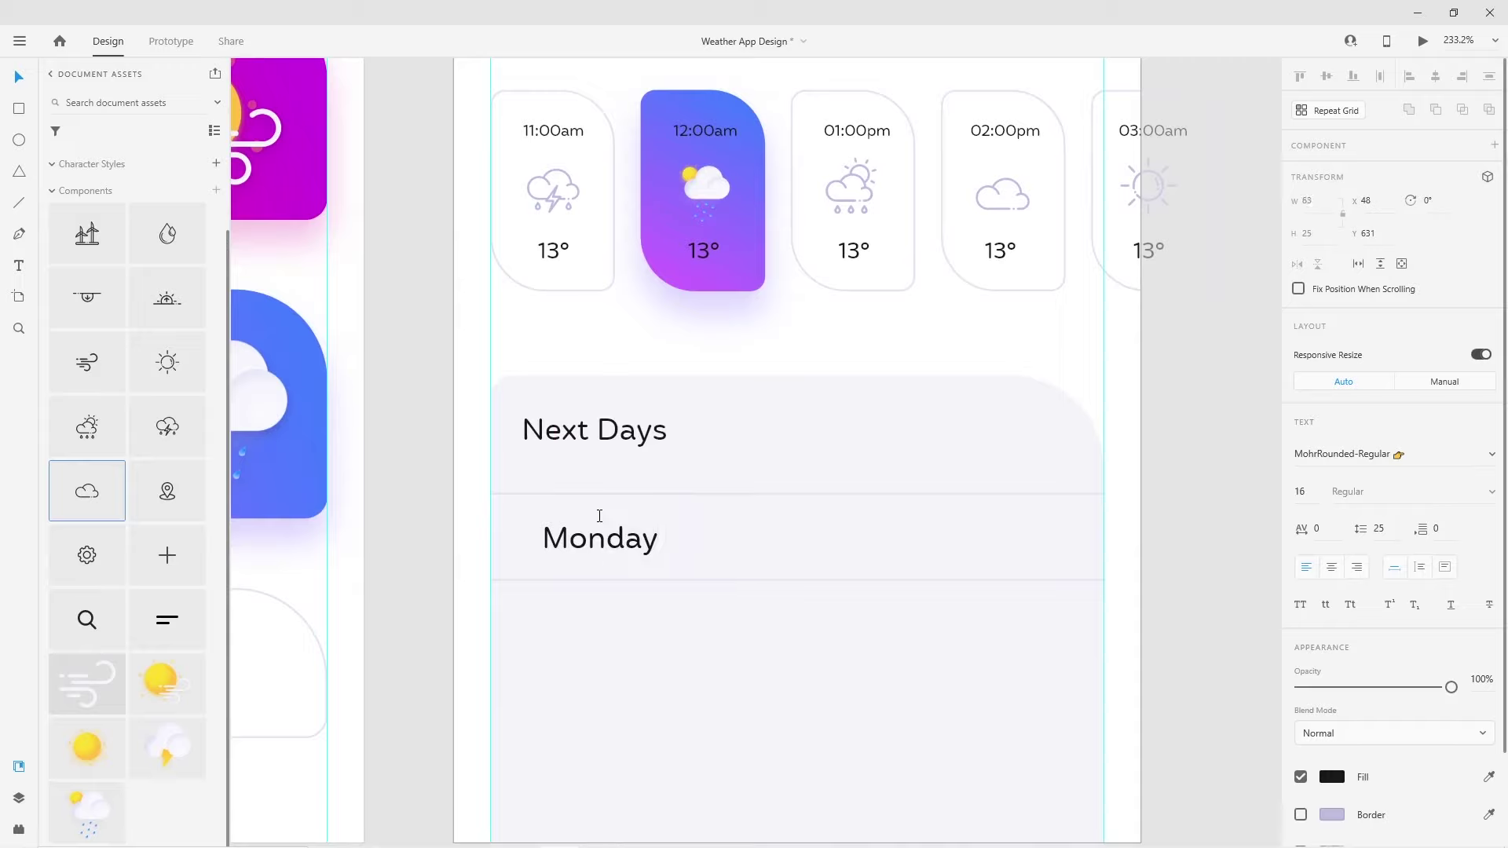
{"action": "type", "text": ", Feb "}
{"action": "type", "text": "20"}
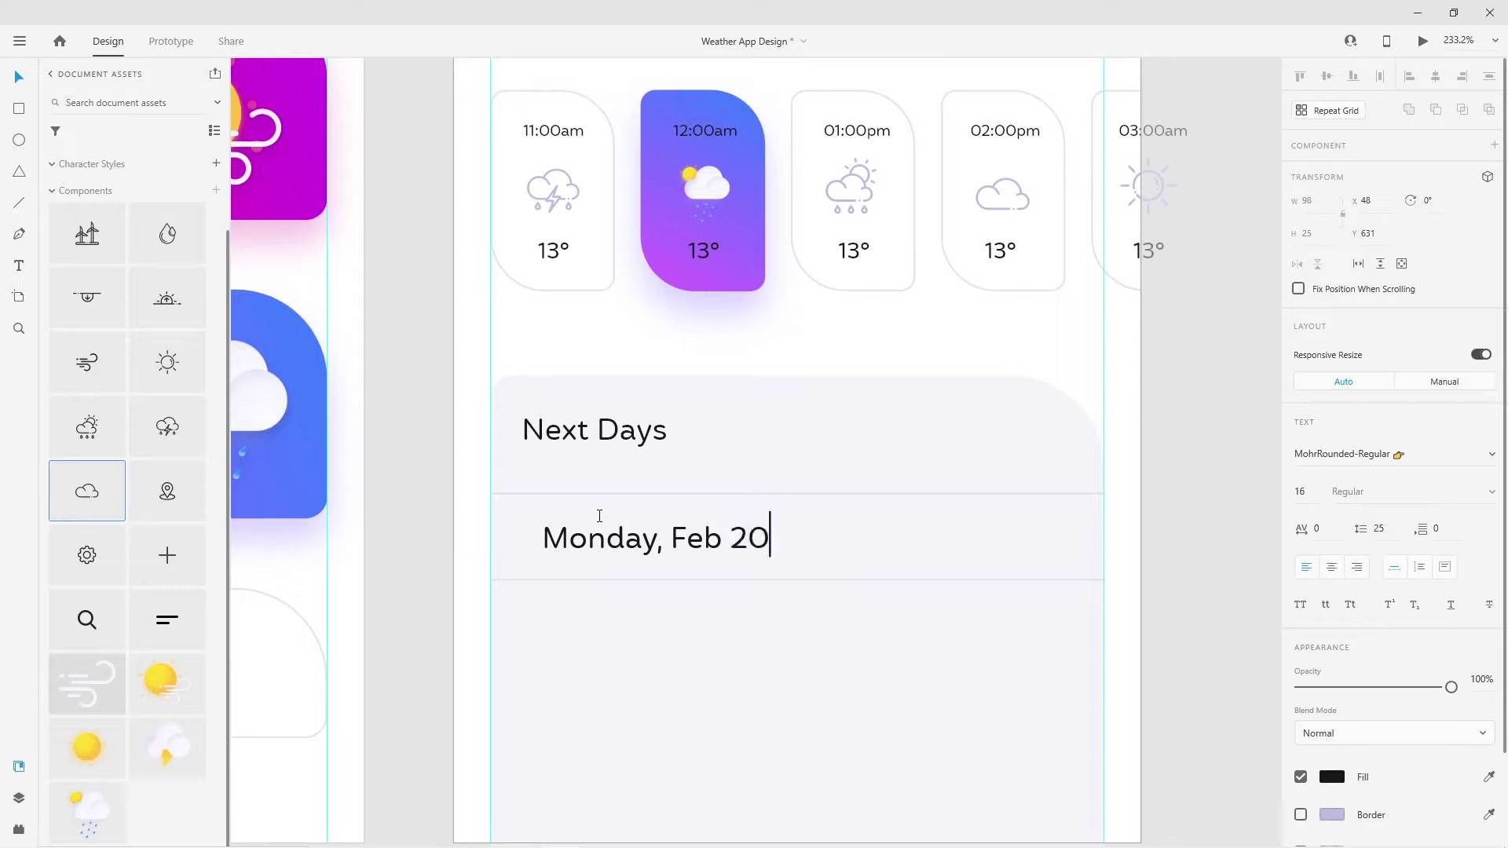
{"action": "key", "text": "Escape"}
{"action": "left_click_drag", "start_coordinate": [633, 532], "coordinate": [613, 531]}
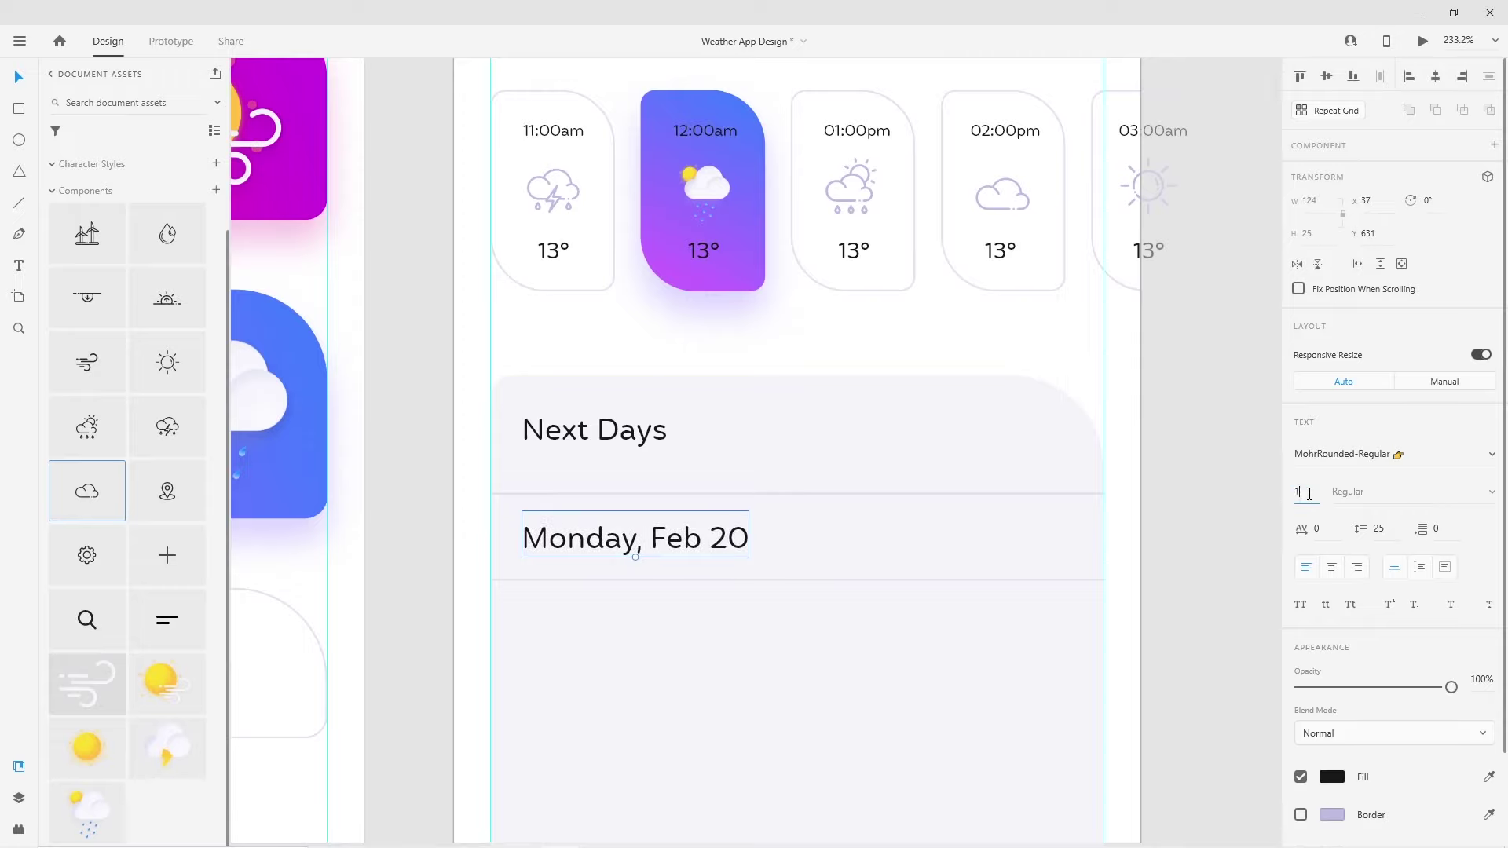
{"action": "left_click", "coordinate": [1309, 490]}
{"action": "type", "text": "8"}
{"action": "key", "text": "Return"}
Duplicate the date to the row's right edge and retype it as '14°/12°'
{"action": "left_click_drag", "start_coordinate": [572, 539], "coordinate": [1021, 554]}
{"action": "double_click", "coordinate": [1023, 543]}
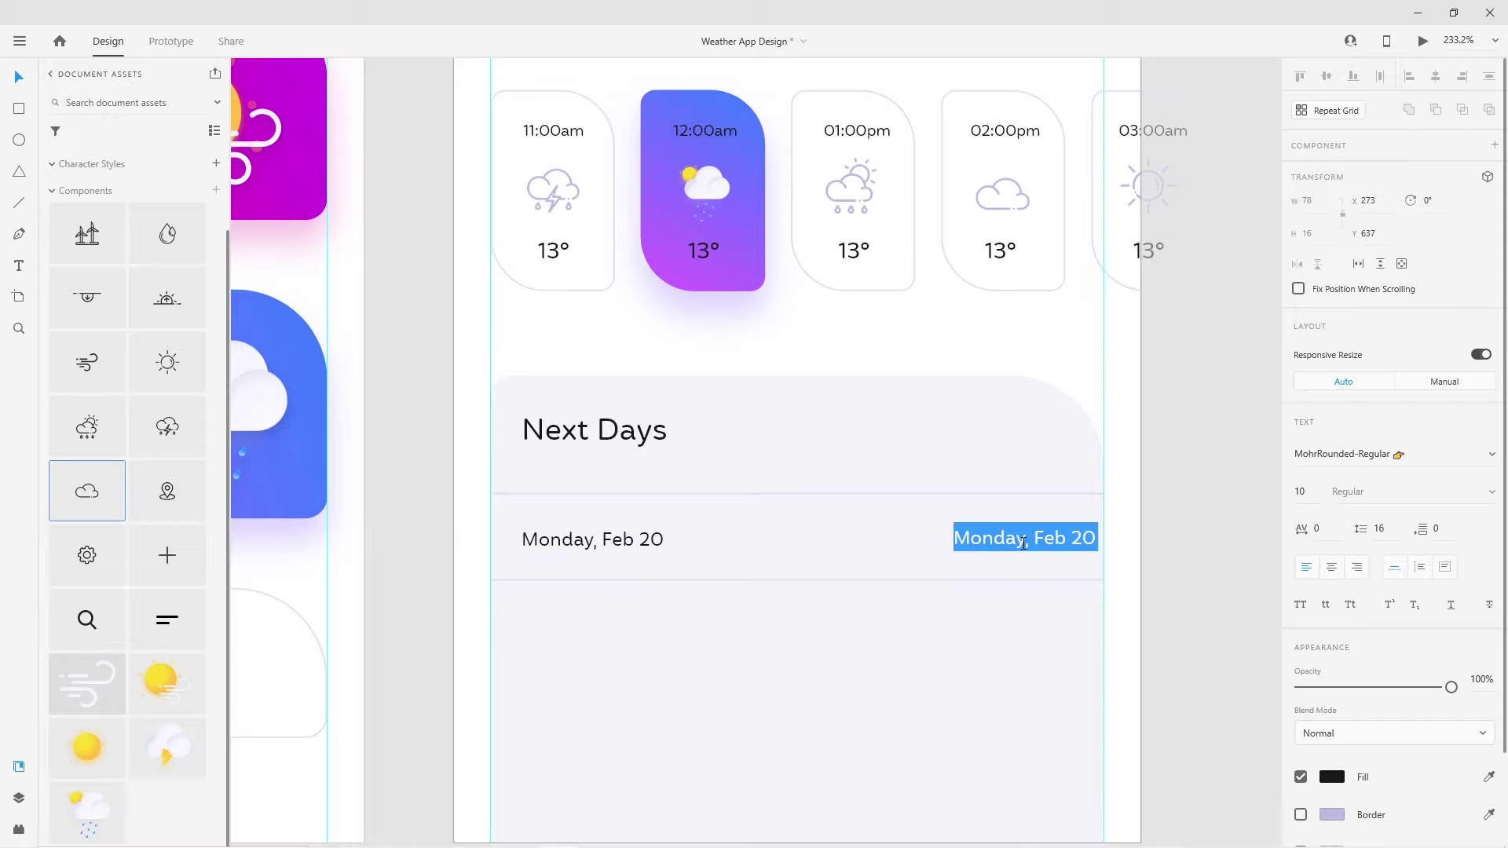
{"action": "type", "text": "14/12"}
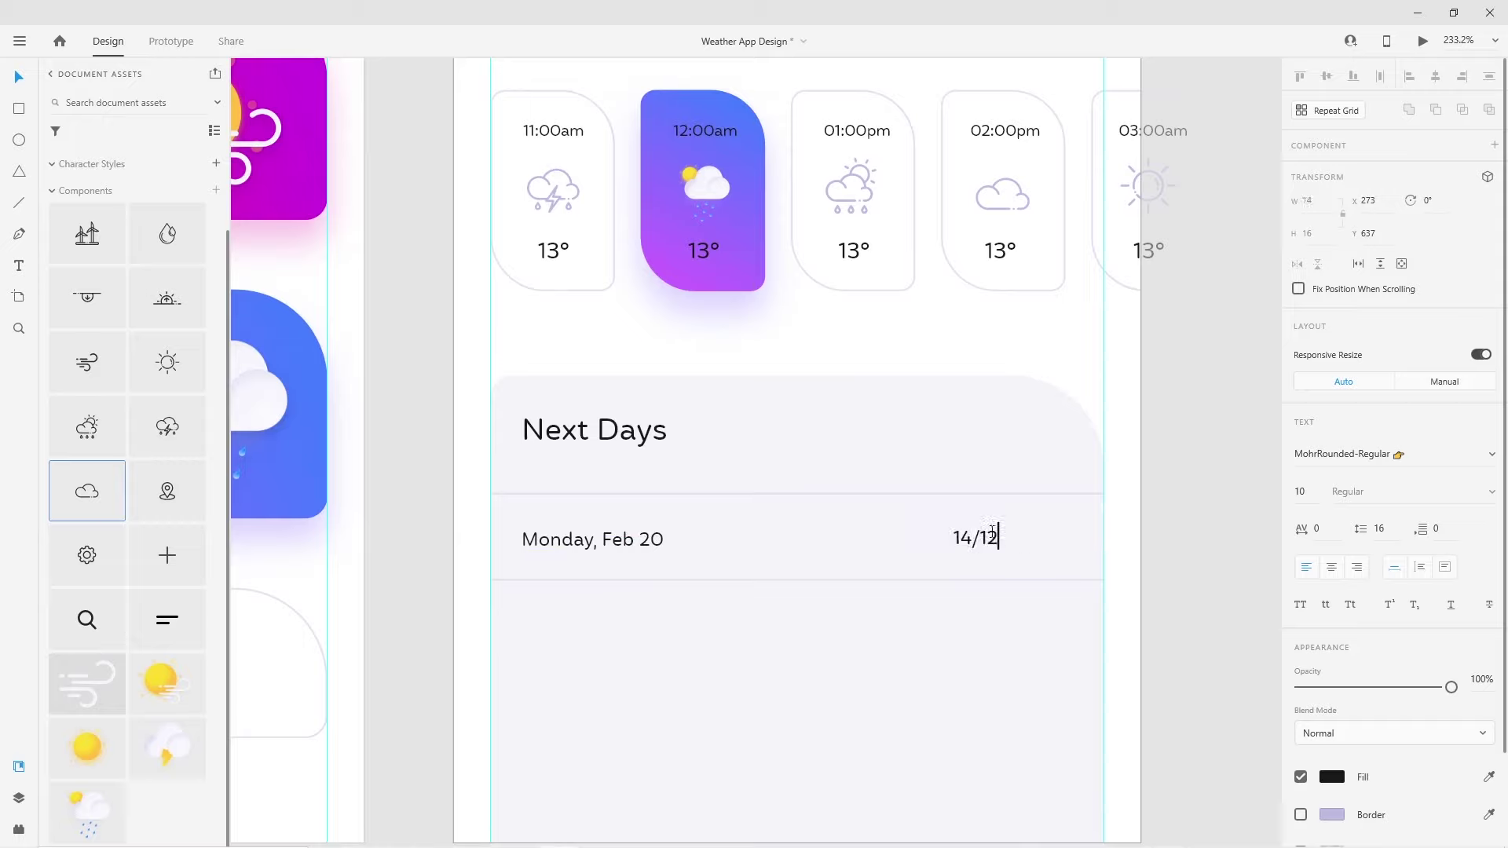
{"action": "type", "text": "°/12"}
{"action": "type", "text": "°"}
{"action": "key", "text": "Escape"}
{"action": "left_click_drag", "start_coordinate": [1001, 535], "coordinate": [1056, 545]}
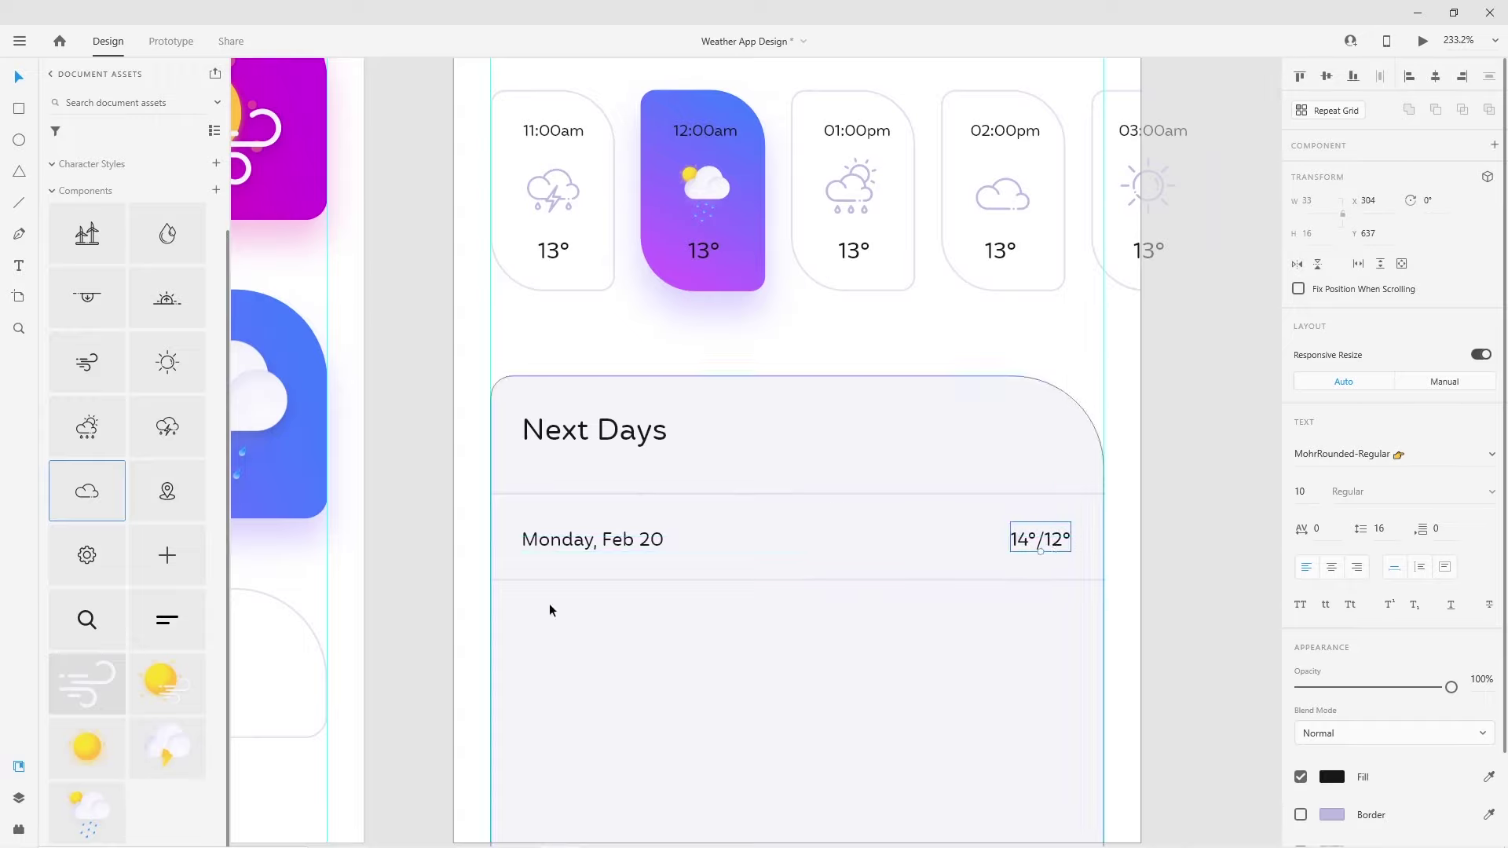
{"action": "left_click", "coordinate": [409, 597]}
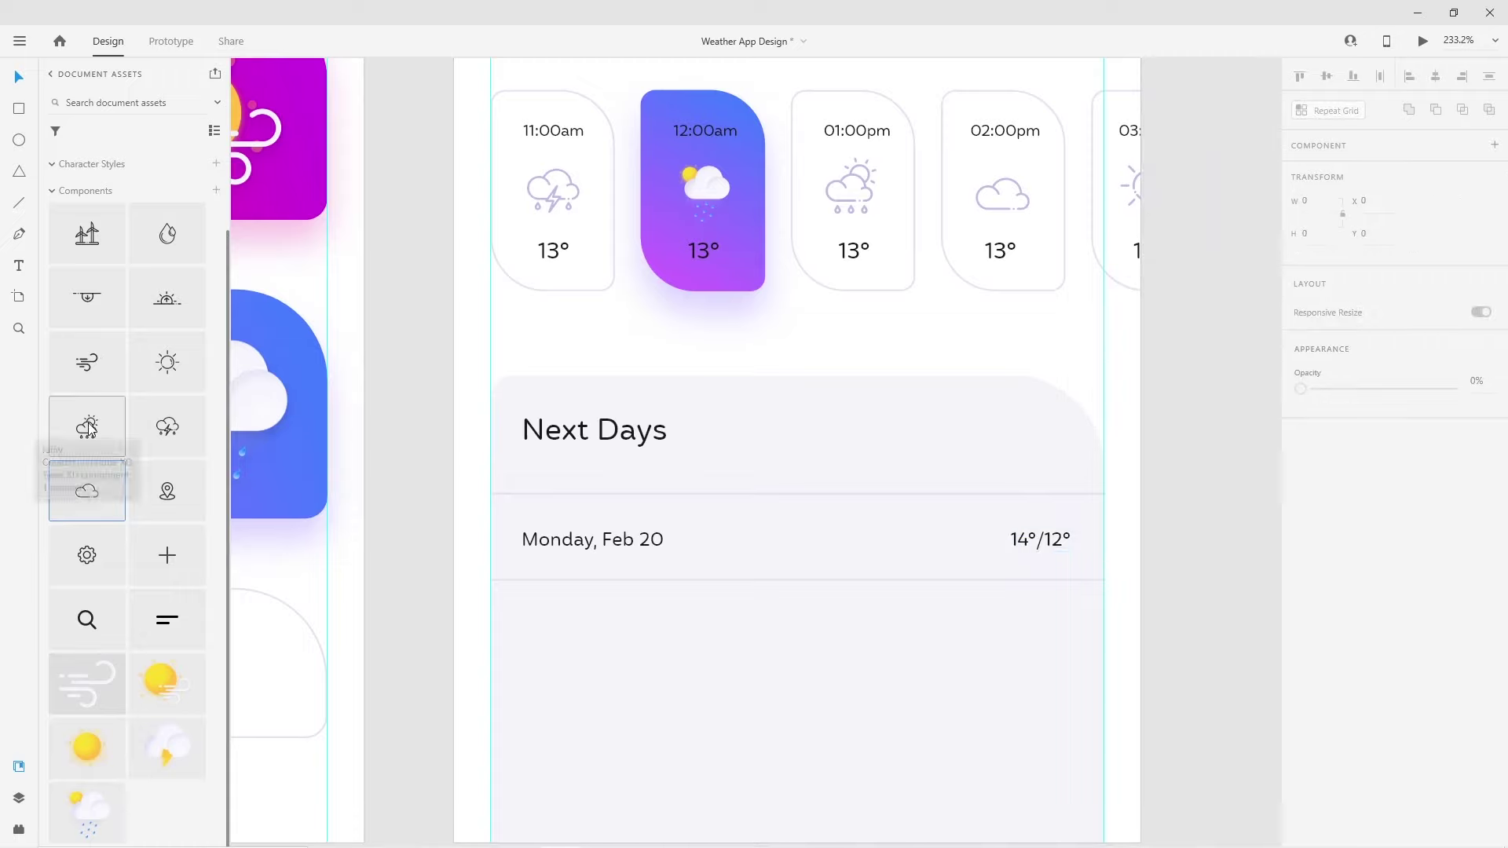
Place the sun-cloud-rain icon, filled #828298, between the Monday date and temperature
{"action": "mouse_move", "coordinate": [88, 416]}
{"action": "left_mouse_down"}
{"action": "mouse_move", "coordinate": [374, 448]}
{"action": "mouse_move", "coordinate": [986, 656]}
{"action": "left_mouse_up"}
{"action": "left_click", "coordinate": [1332, 592]}
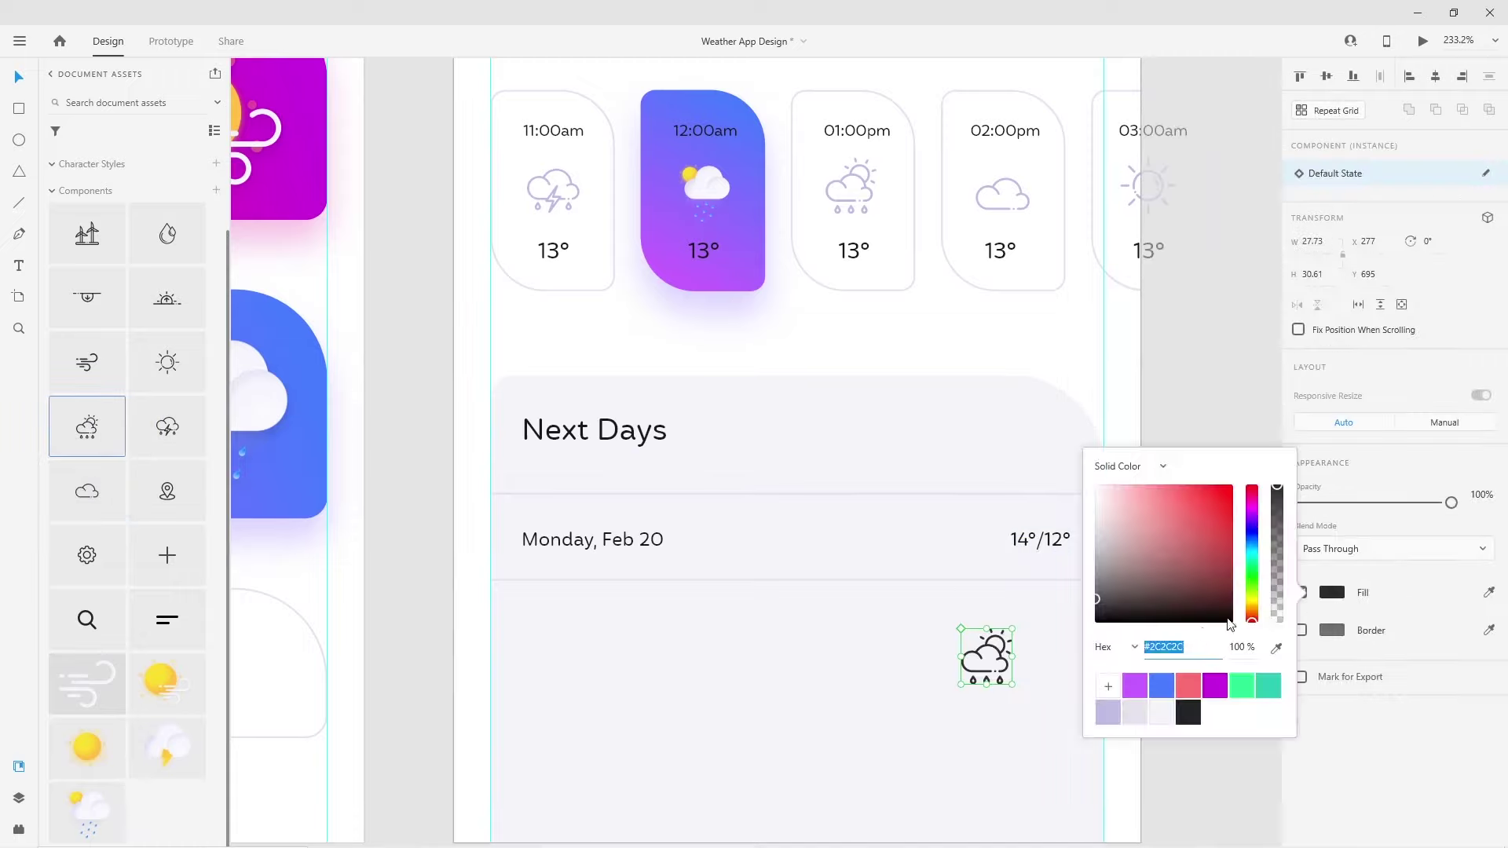
{"action": "left_click", "coordinate": [1107, 712]}
{"action": "left_click_drag", "start_coordinate": [1134, 515], "coordinate": [1121, 545]}
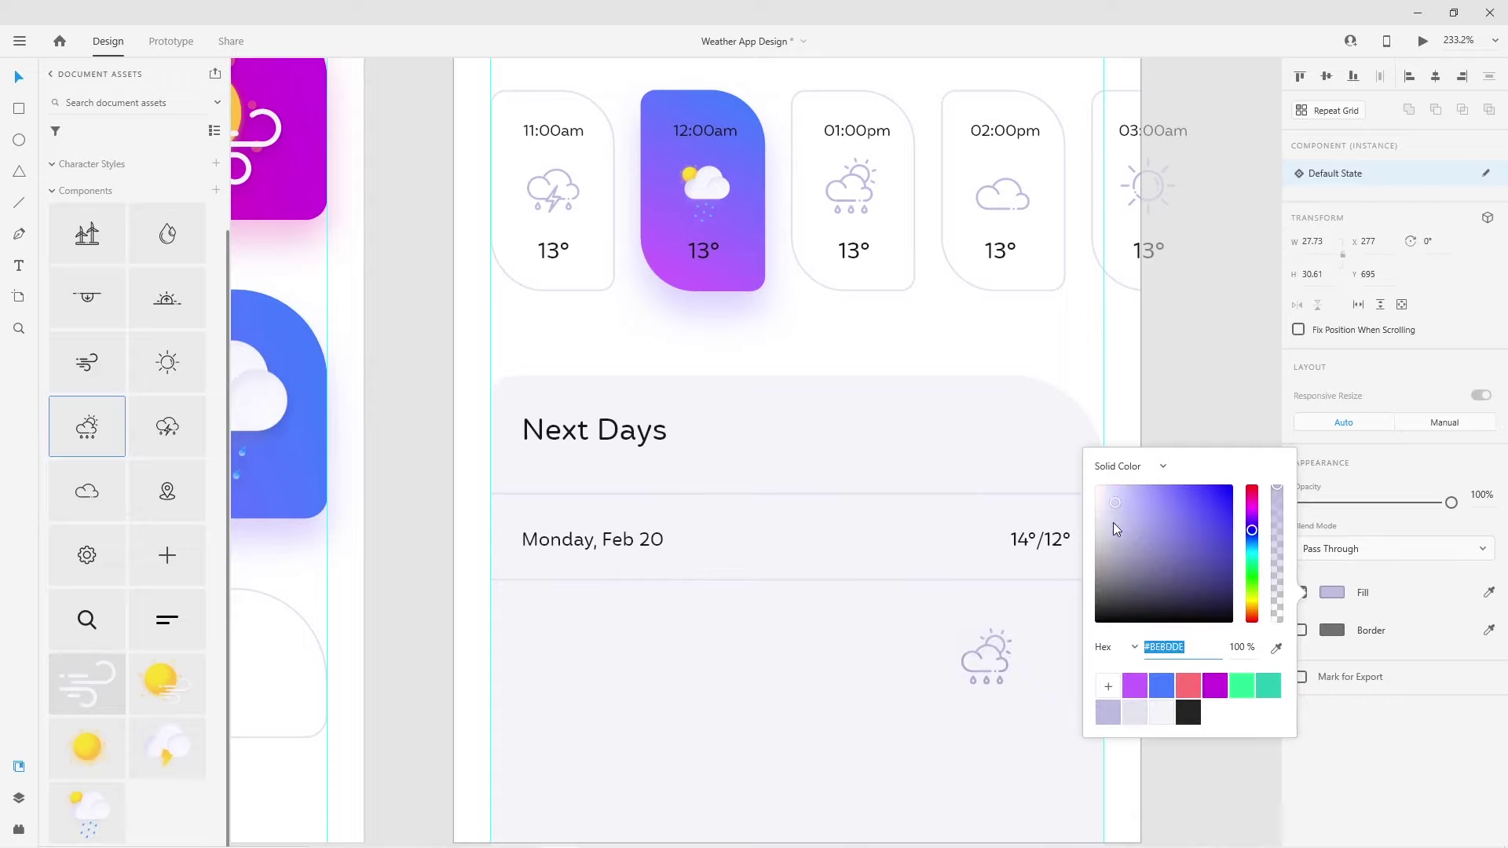
{"action": "left_click", "coordinate": [1119, 756]}
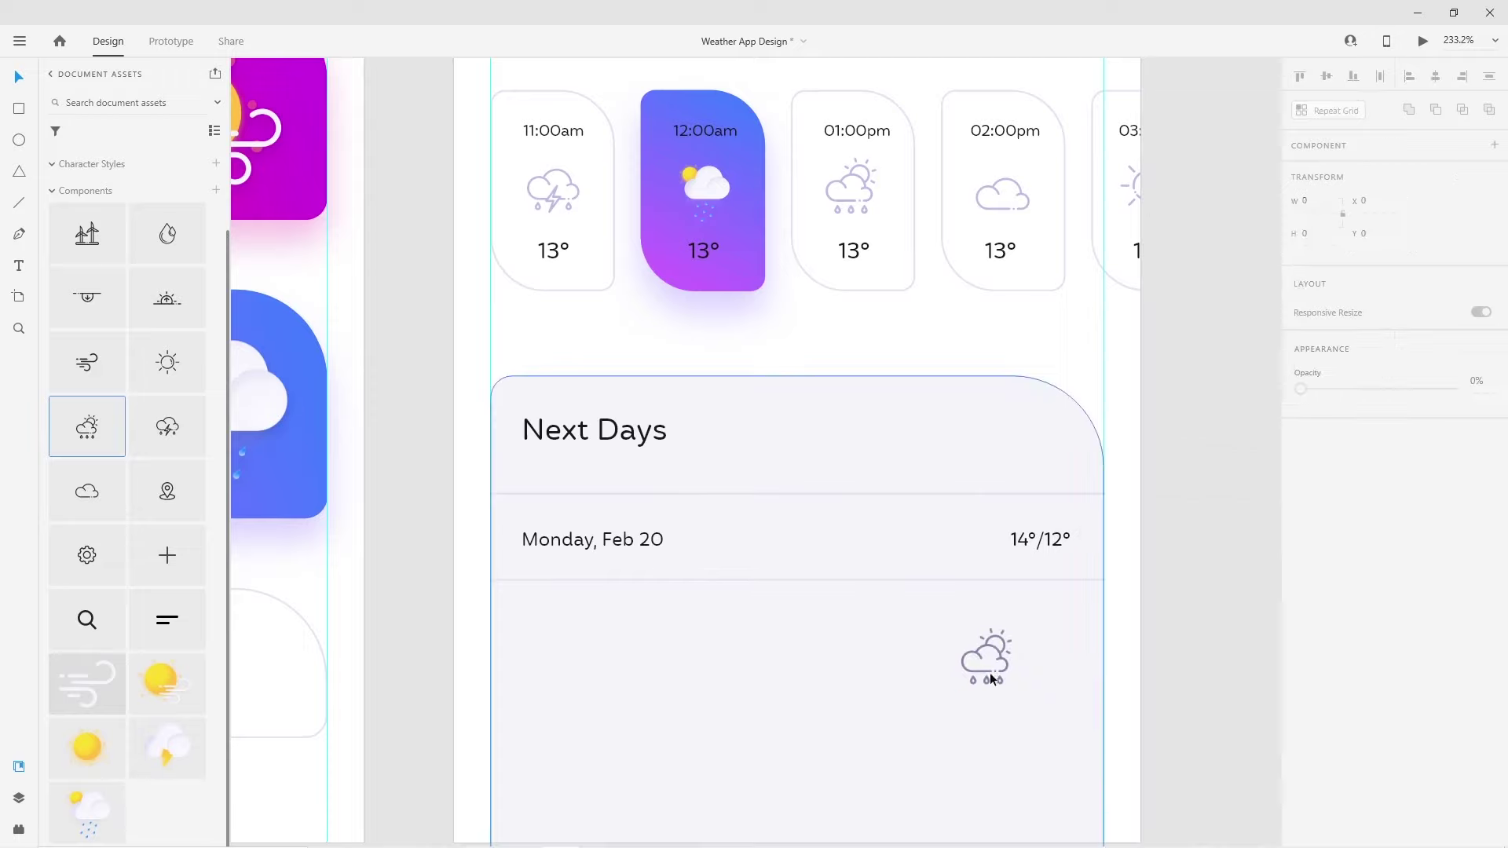
{"action": "mouse_move", "coordinate": [1000, 678]}
{"action": "left_mouse_down"}
{"action": "mouse_move", "coordinate": [864, 550]}
{"action": "mouse_move", "coordinate": [875, 559]}
{"action": "left_mouse_up"}
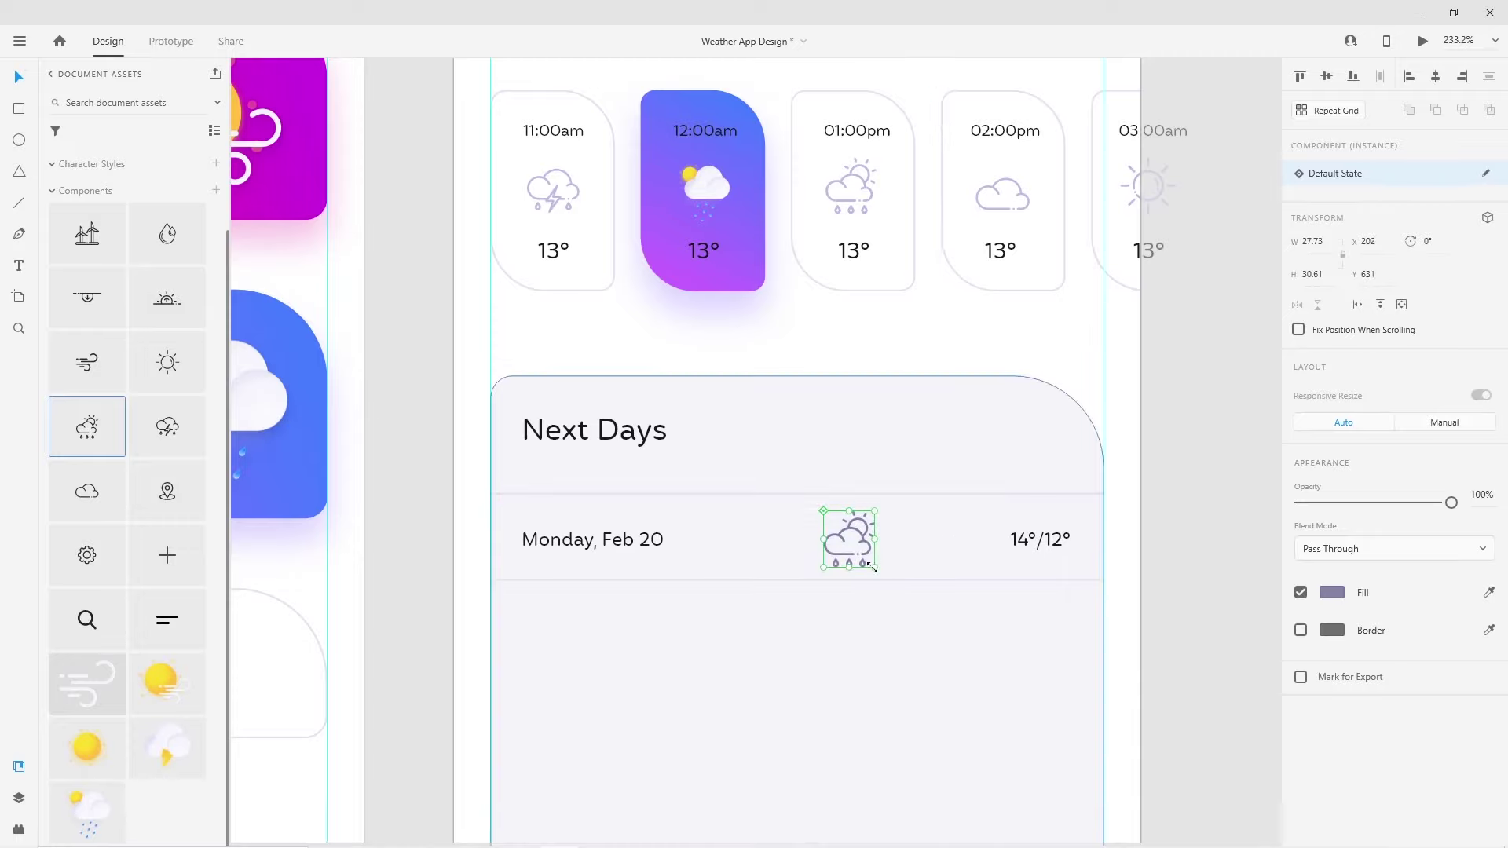
{"action": "left_click", "coordinate": [889, 555]}
{"action": "left_click", "coordinate": [869, 548]}
{"action": "key", "text": "Left"}
{"action": "key", "text": "Left"}
{"action": "key", "text": "Left"}
{"action": "key", "text": "Left"}
{"action": "key", "text": "Left"}
{"action": "key", "text": "Left"}
{"action": "key", "text": "Left"}
{"action": "key", "text": "Up"}
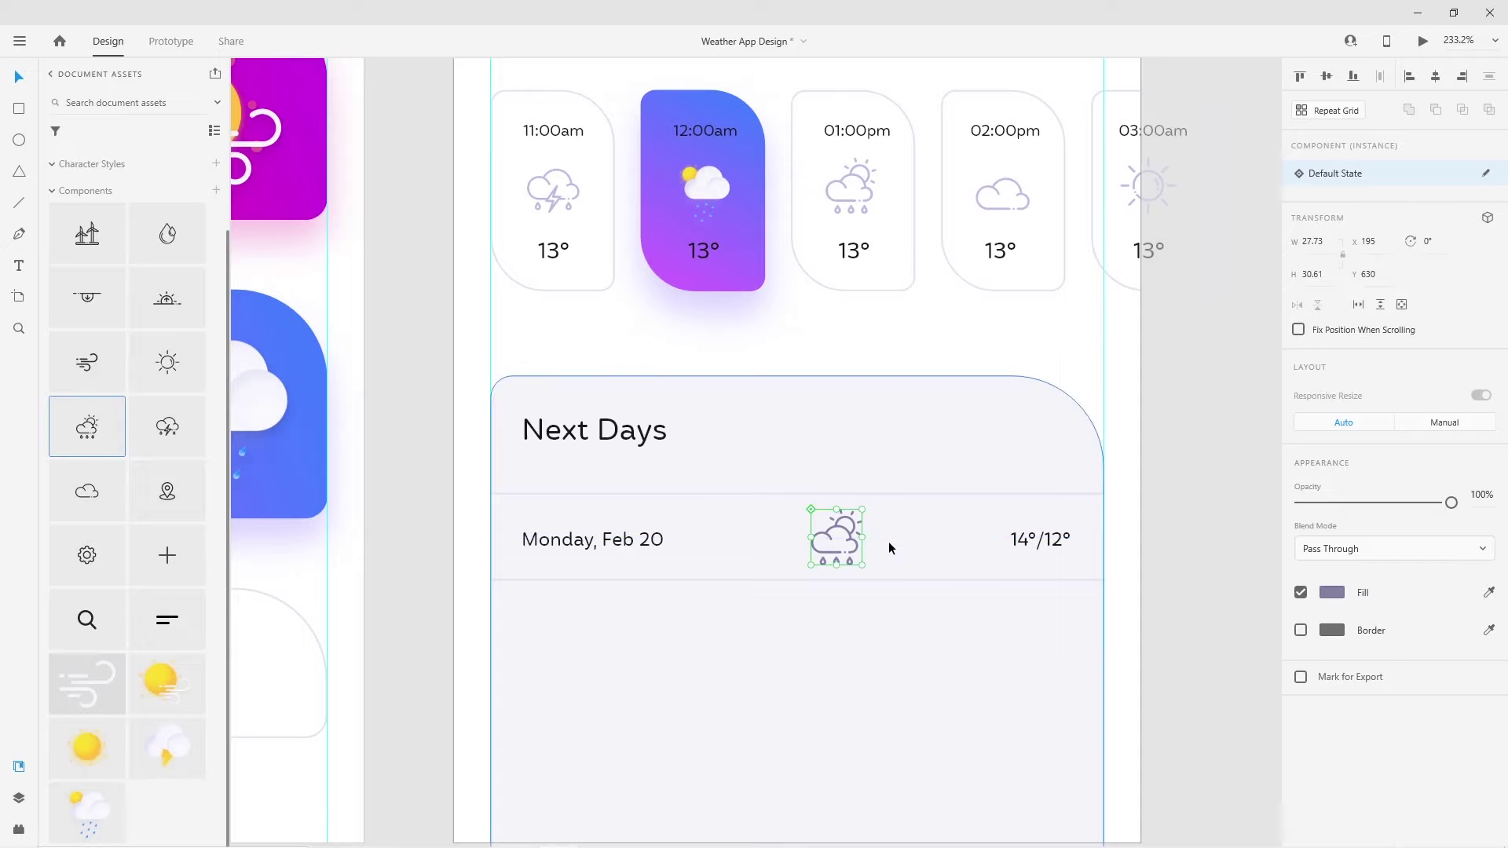
{"action": "scroll", "coordinate": [888, 547], "scroll_direction": "down", "scroll_amount": 5}
Turn the Monday row into a repeat grid and extend it to five rows
{"action": "left_click_drag", "start_coordinate": [1068, 639], "coordinate": [646, 514]}
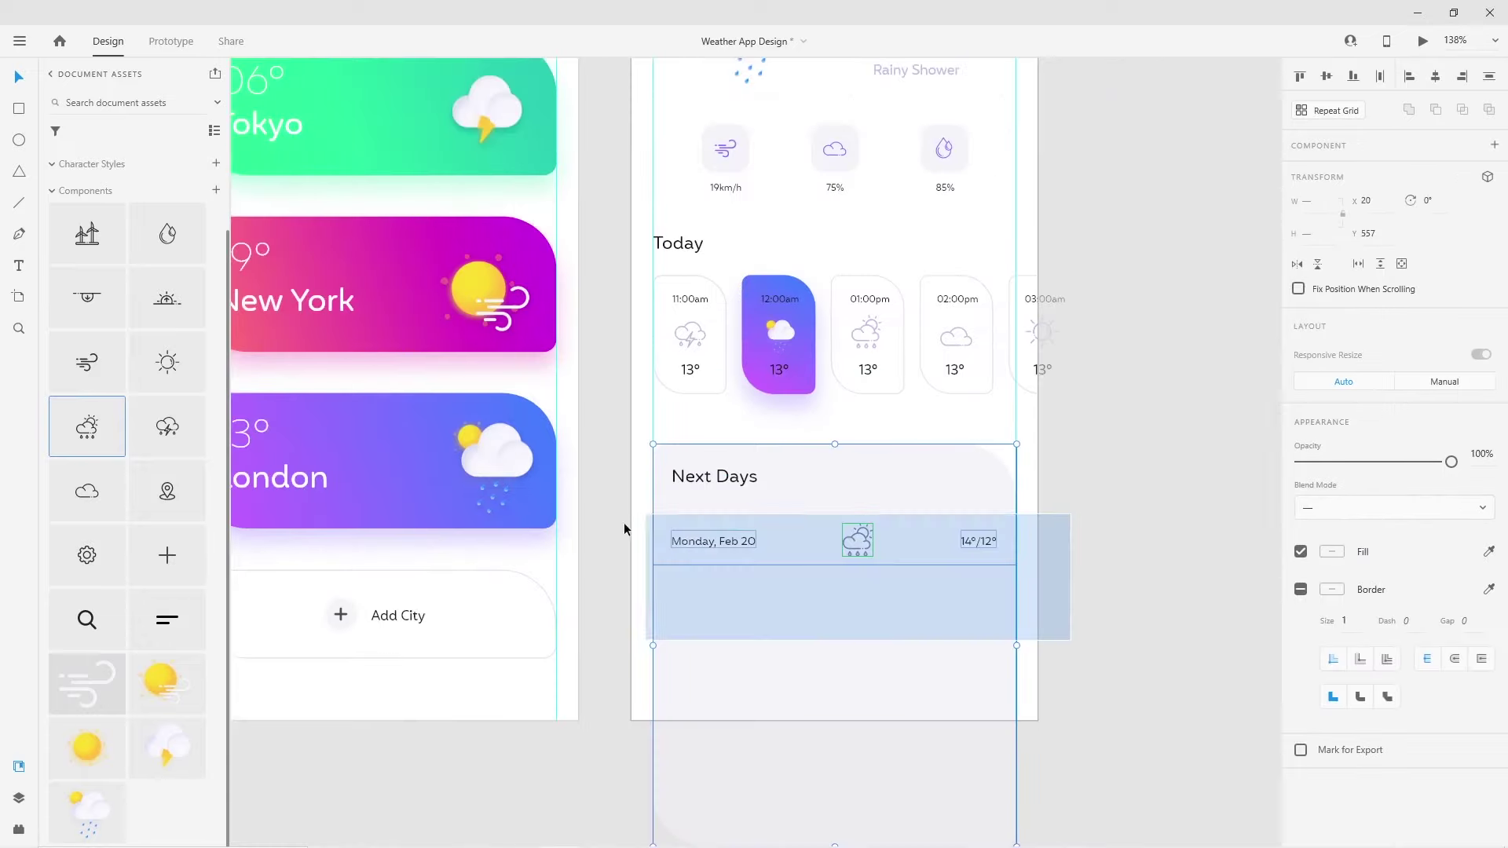
{"action": "key", "text": "ctrl+r"}
{"action": "left_click_drag", "start_coordinate": [695, 512], "coordinate": [701, 568]}
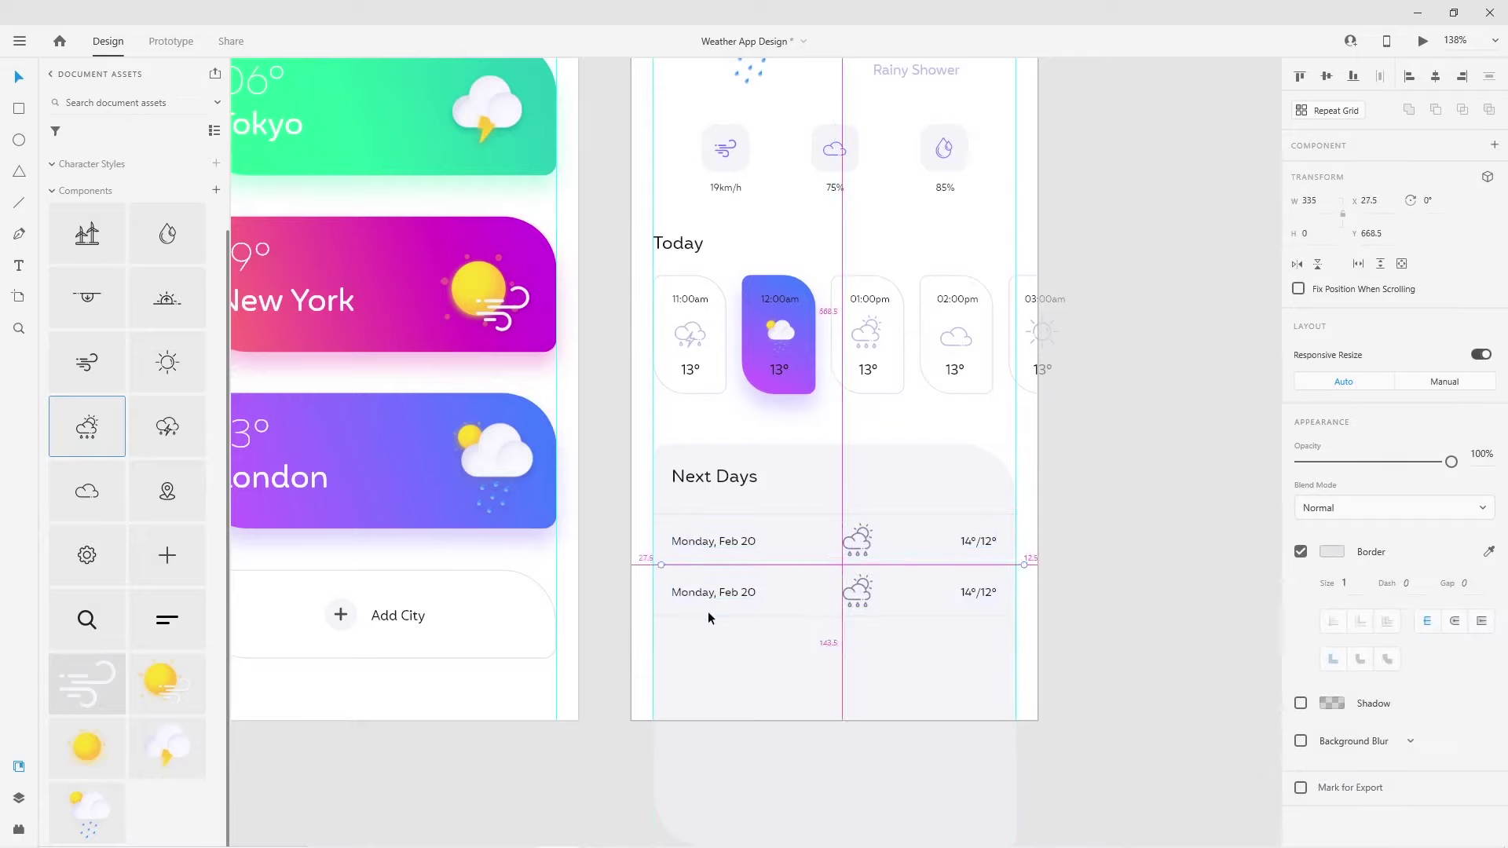
{"action": "left_click", "coordinate": [868, 669]}
{"action": "left_click_drag", "start_coordinate": [888, 618], "coordinate": [883, 667]}
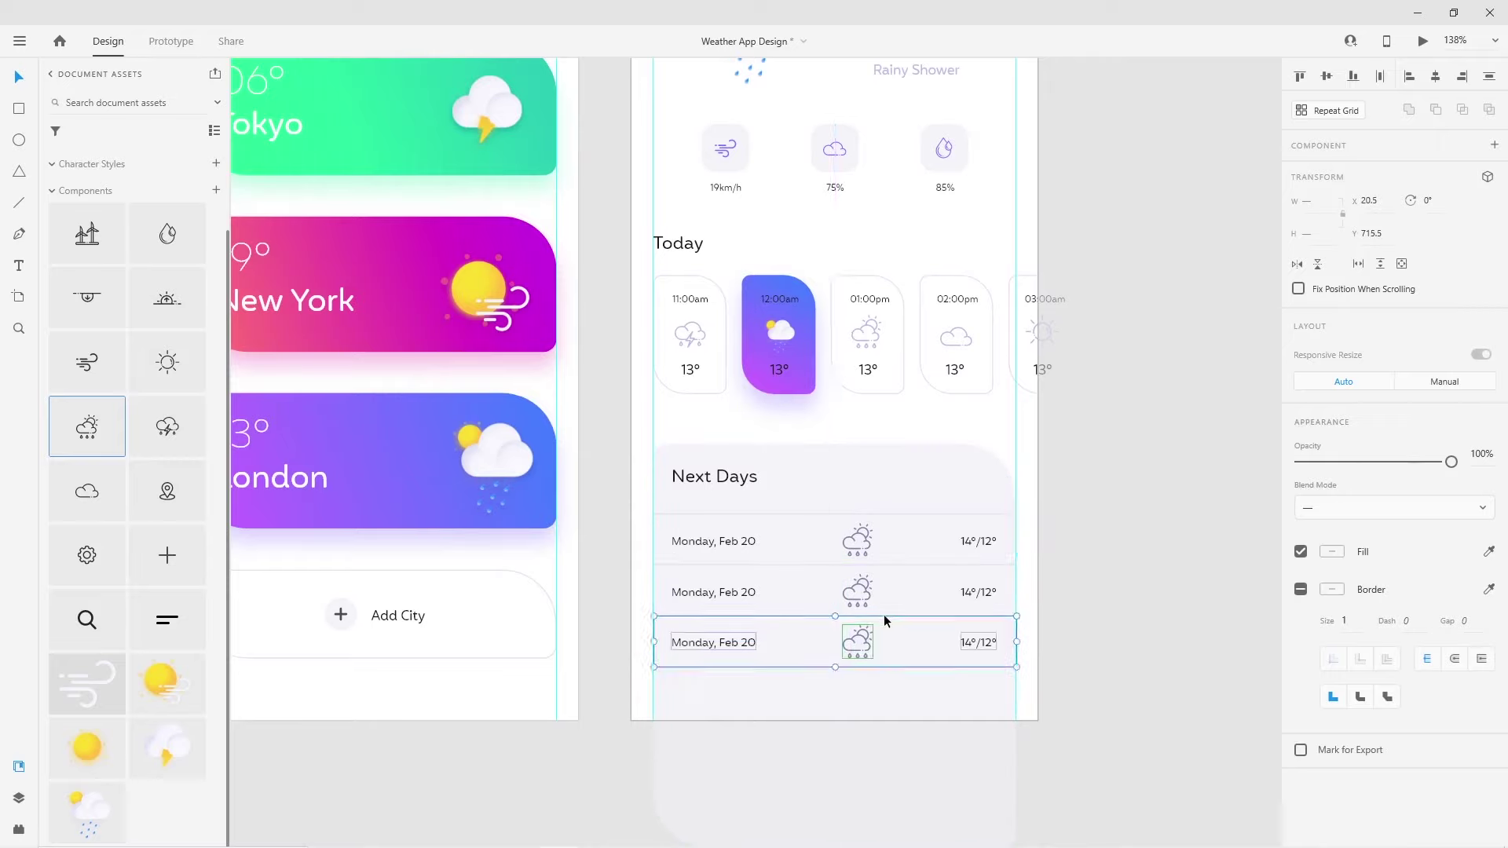
{"action": "left_click_drag", "start_coordinate": [773, 614], "coordinate": [774, 724]}
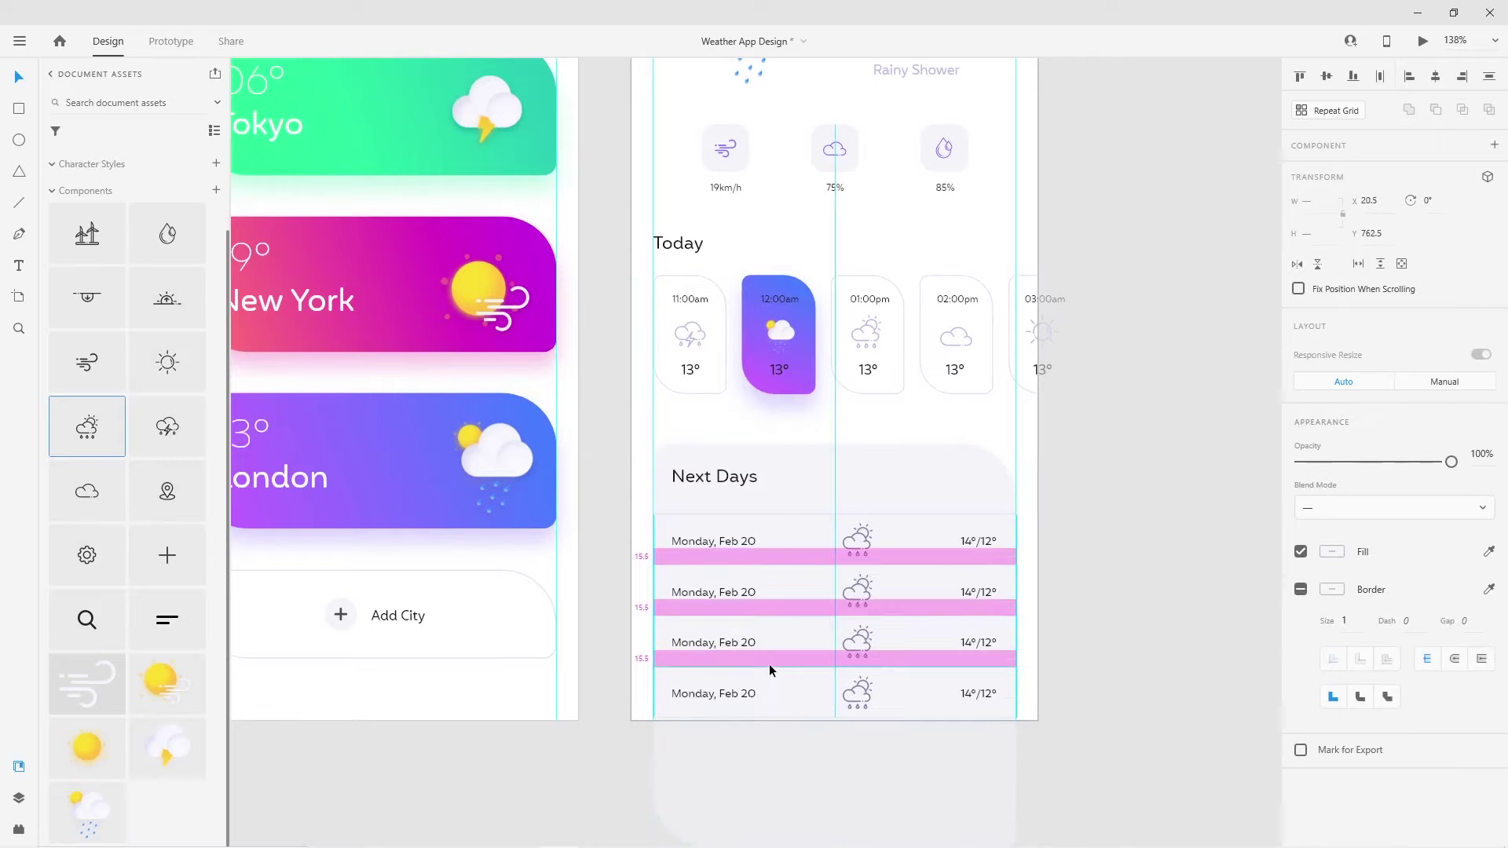
{"action": "left_click_drag", "start_coordinate": [775, 731], "coordinate": [884, 733]}
{"action": "scroll", "coordinate": [738, 524], "scroll_direction": "down", "scroll_amount": 2}
Rename the rows to Tuesday, Feb 21, Wednesday, Feb 22 and Thursday
{"action": "left_click", "coordinate": [715, 545]}
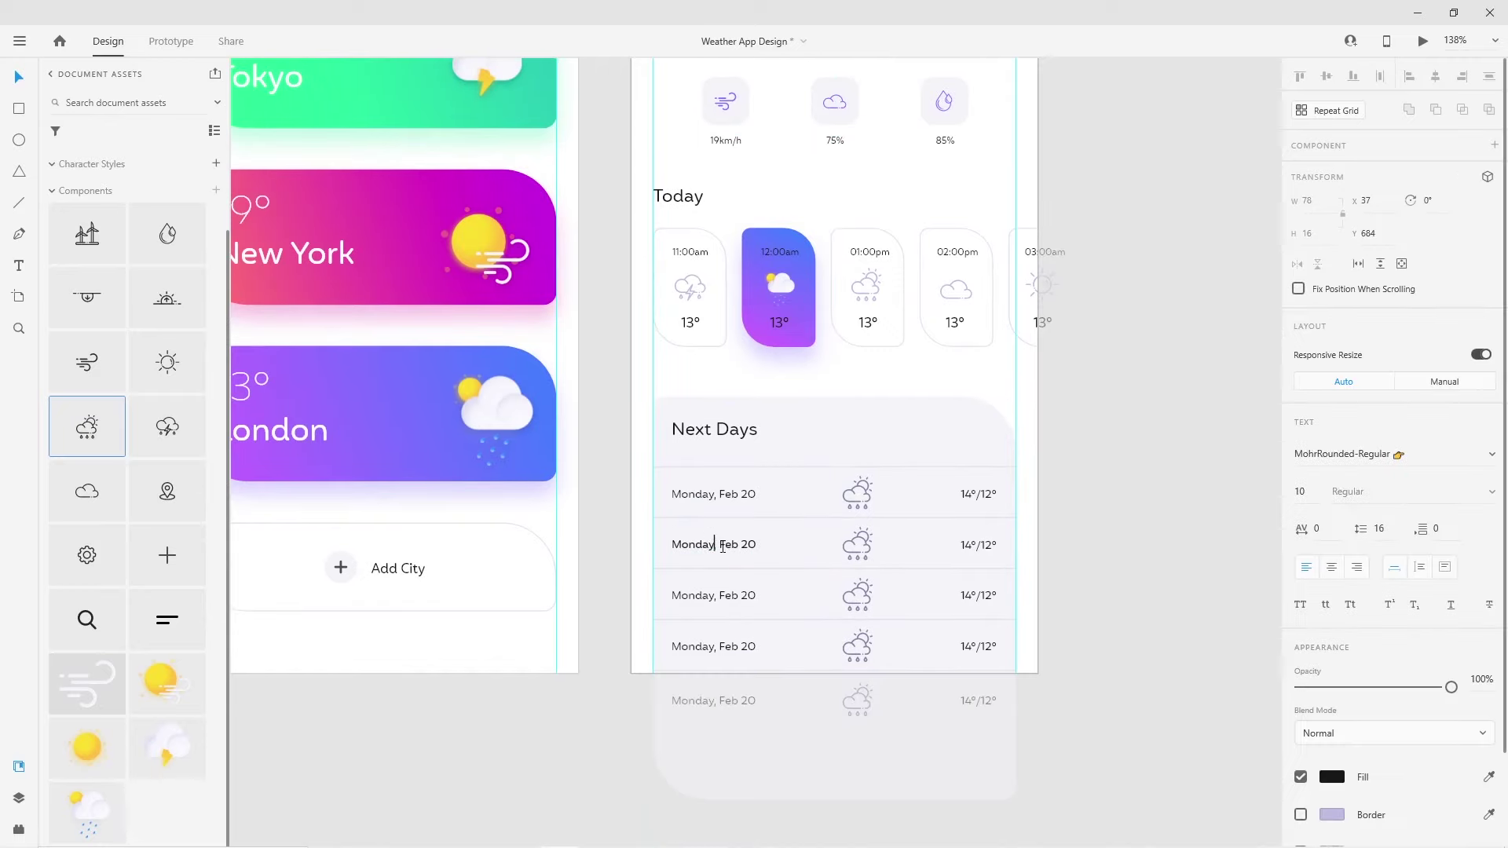
{"action": "type", "text": "Tuesday,"}
{"action": "double_click", "coordinate": [750, 545]}
{"action": "type", "text": "21"}
{"action": "double_click", "coordinate": [699, 595]}
{"action": "type", "text": "dnesday,"}
{"action": "left_click", "coordinate": [770, 594]}
{"action": "double_click", "coordinate": [746, 649]}
{"action": "double_click", "coordinate": [669, 644]}
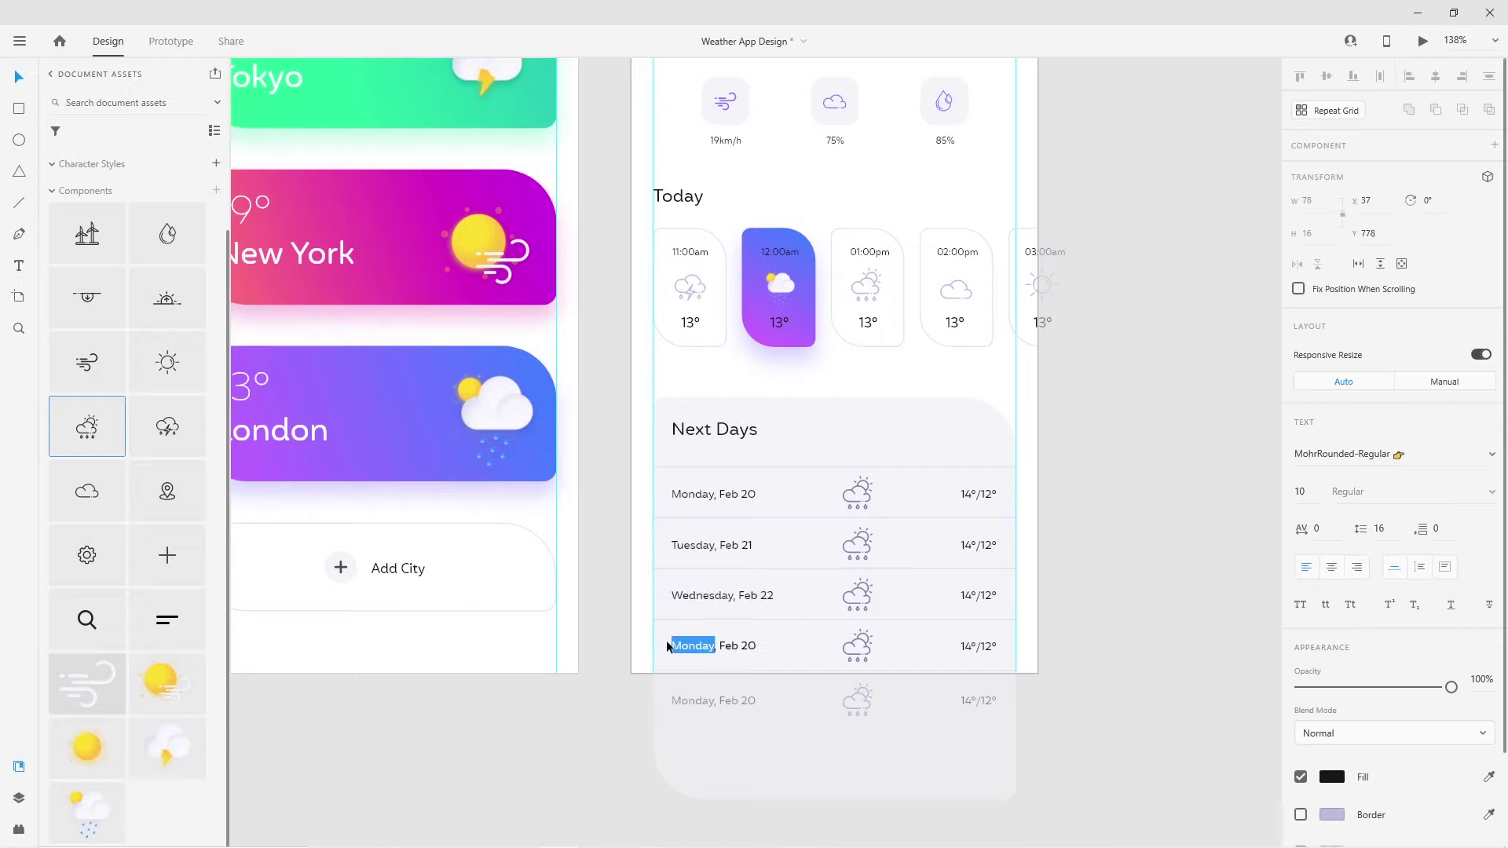
{"action": "type", "text": "Thursday"}
{"action": "left_click_drag", "start_coordinate": [747, 645], "coordinate": [762, 649]}
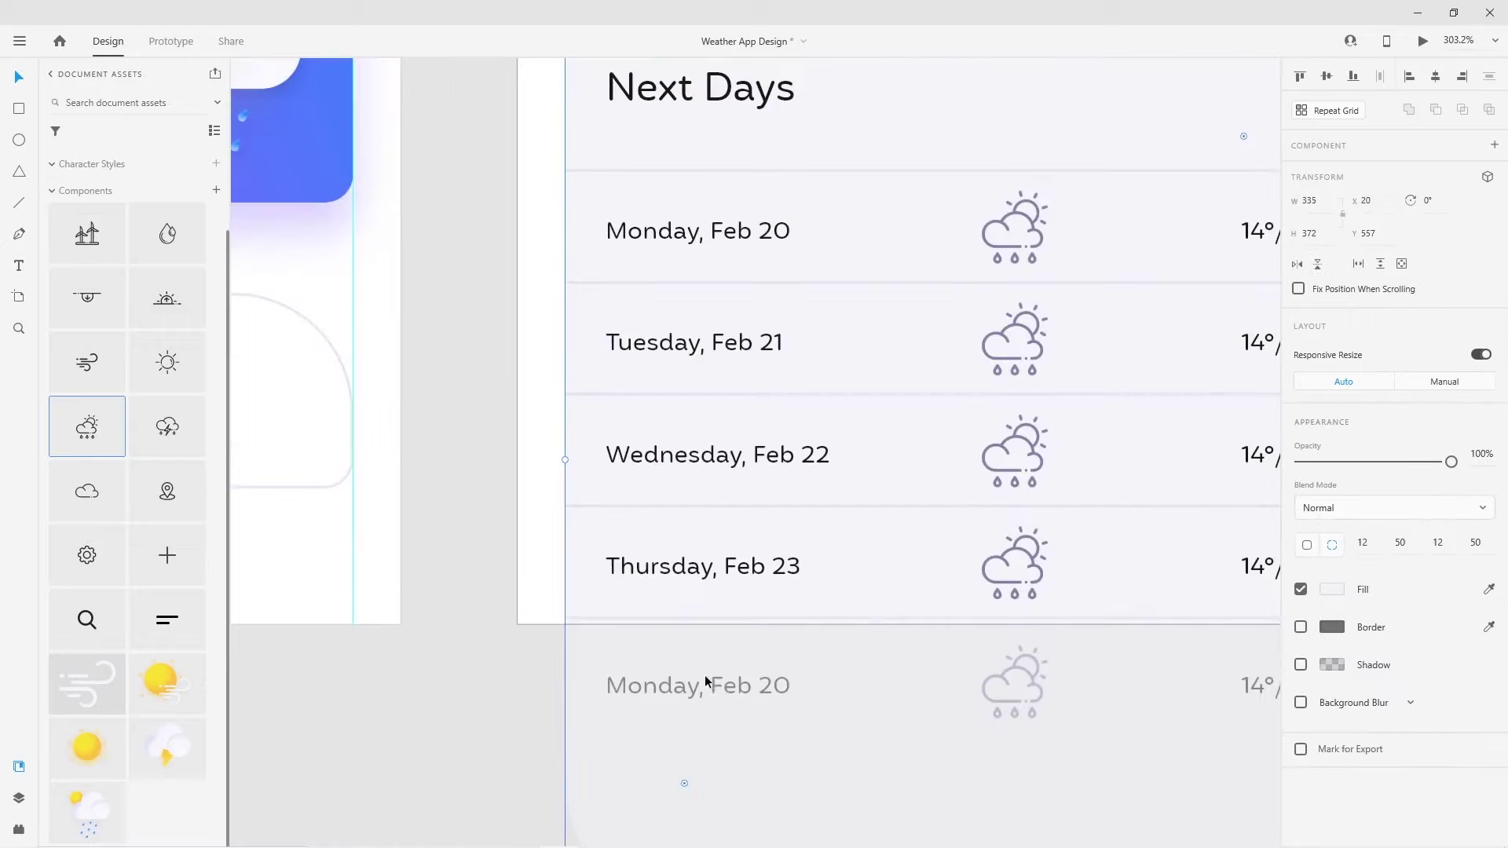
{"action": "scroll", "coordinate": [691, 697], "scroll_direction": "up", "scroll_amount": 5}
Change the fifth row to Friday, Feb 24
{"action": "double_click", "coordinate": [676, 683]}
{"action": "type", "text": "Friday"}
{"action": "key", "text": "End"}
{"action": "key", "text": "BackSpace"}
{"action": "type", "text": "4"}
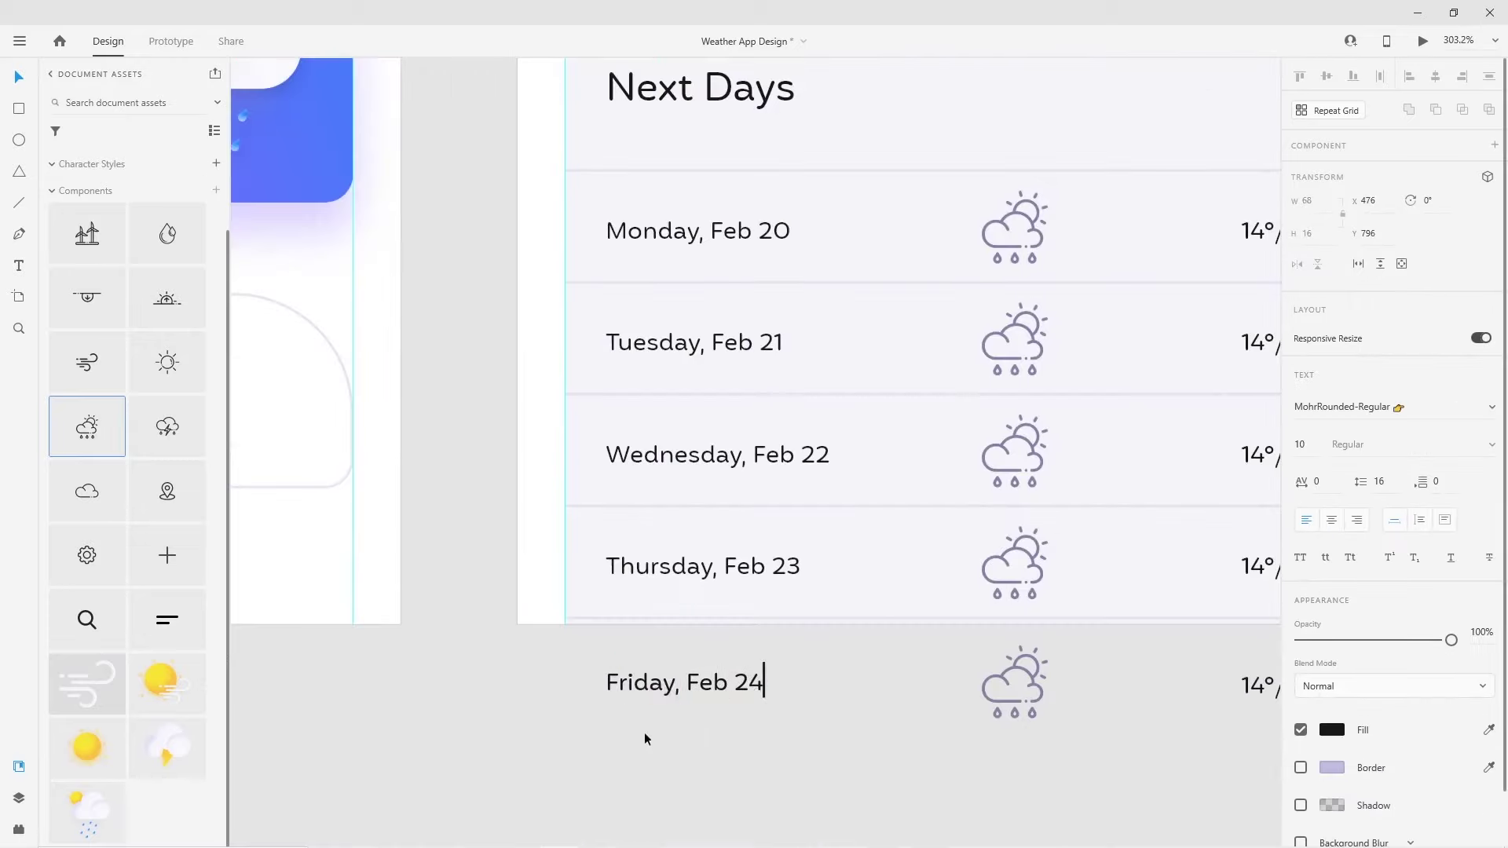
{"action": "key", "text": "Escape"}
{"action": "scroll", "coordinate": [712, 644], "scroll_direction": "down", "scroll_amount": 2}
{"action": "scroll", "coordinate": [712, 644], "scroll_direction": "down", "scroll_amount": 2}
Extend the grid with a sixth row reading Saturday, Feb 25
{"action": "mouse_move", "coordinate": [535, 537]}
{"action": "left_mouse_down"}
{"action": "mouse_move", "coordinate": [942, 551]}
{"action": "mouse_move", "coordinate": [953, 652]}
{"action": "left_mouse_up"}
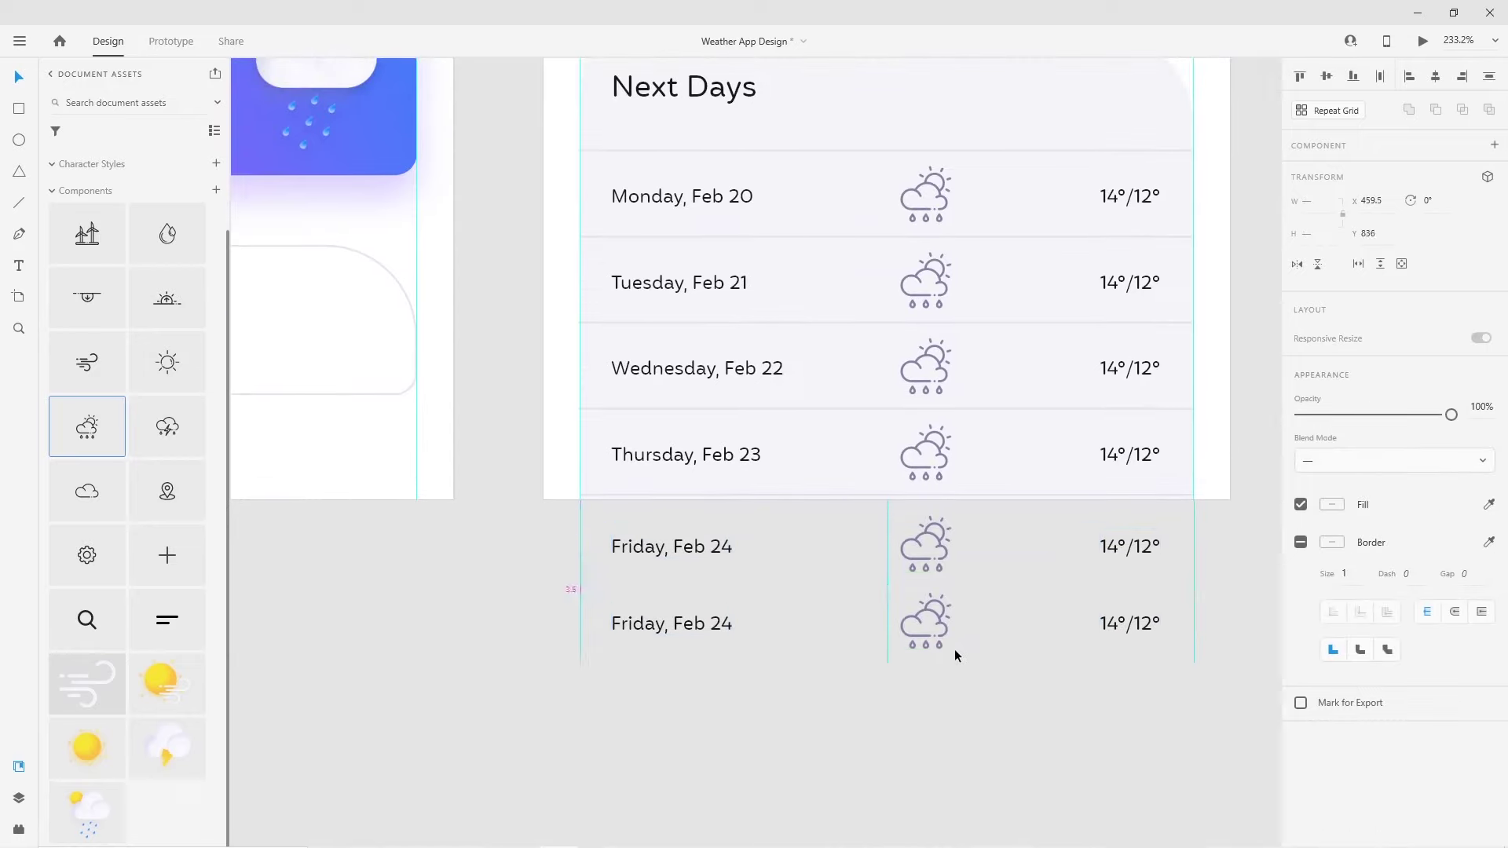
{"action": "double_click", "coordinate": [464, 673]}
{"action": "left_click_drag", "start_coordinate": [520, 673], "coordinate": [421, 660]}
{"action": "key", "text": "BackSpace"}
{"action": "type", "text": "Saturday,"}
{"action": "key", "text": "End"}
{"action": "key", "text": "shift+Left"}
{"action": "type", "text": "5"}
{"action": "left_click", "coordinate": [990, 577]}
Vary the Saturday, Thursday and Tuesday low temperatures between 11° and 13°
{"action": "double_click", "coordinate": [971, 673]}
{"action": "key", "text": "Right"}
{"action": "key", "text": "shift+Right"}
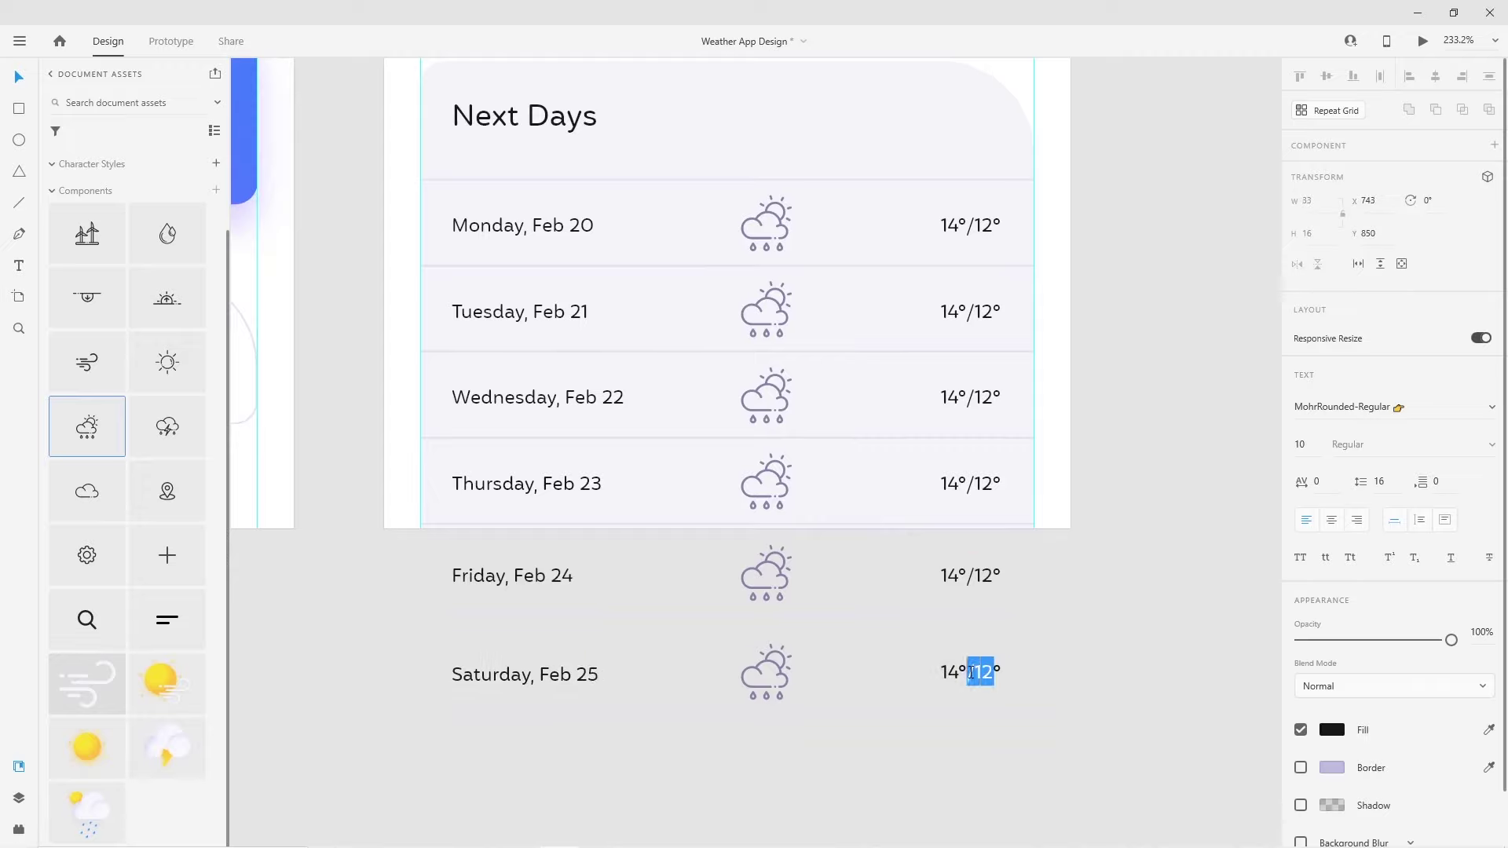
{"action": "type", "text": "1"}
{"action": "double_click", "coordinate": [986, 485]}
{"action": "key", "text": "Right"}
{"action": "key", "text": "shift+Right"}
{"action": "double_click", "coordinate": [986, 312]}
{"action": "key", "text": "Right"}
{"action": "key", "text": "shift+Right"}
{"action": "type", "text": "1"}
{"action": "key", "text": "Escape"}
{"action": "scroll", "coordinate": [582, 653], "scroll_direction": "down", "scroll_amount": 1}
{"action": "key", "text": "Escape"}
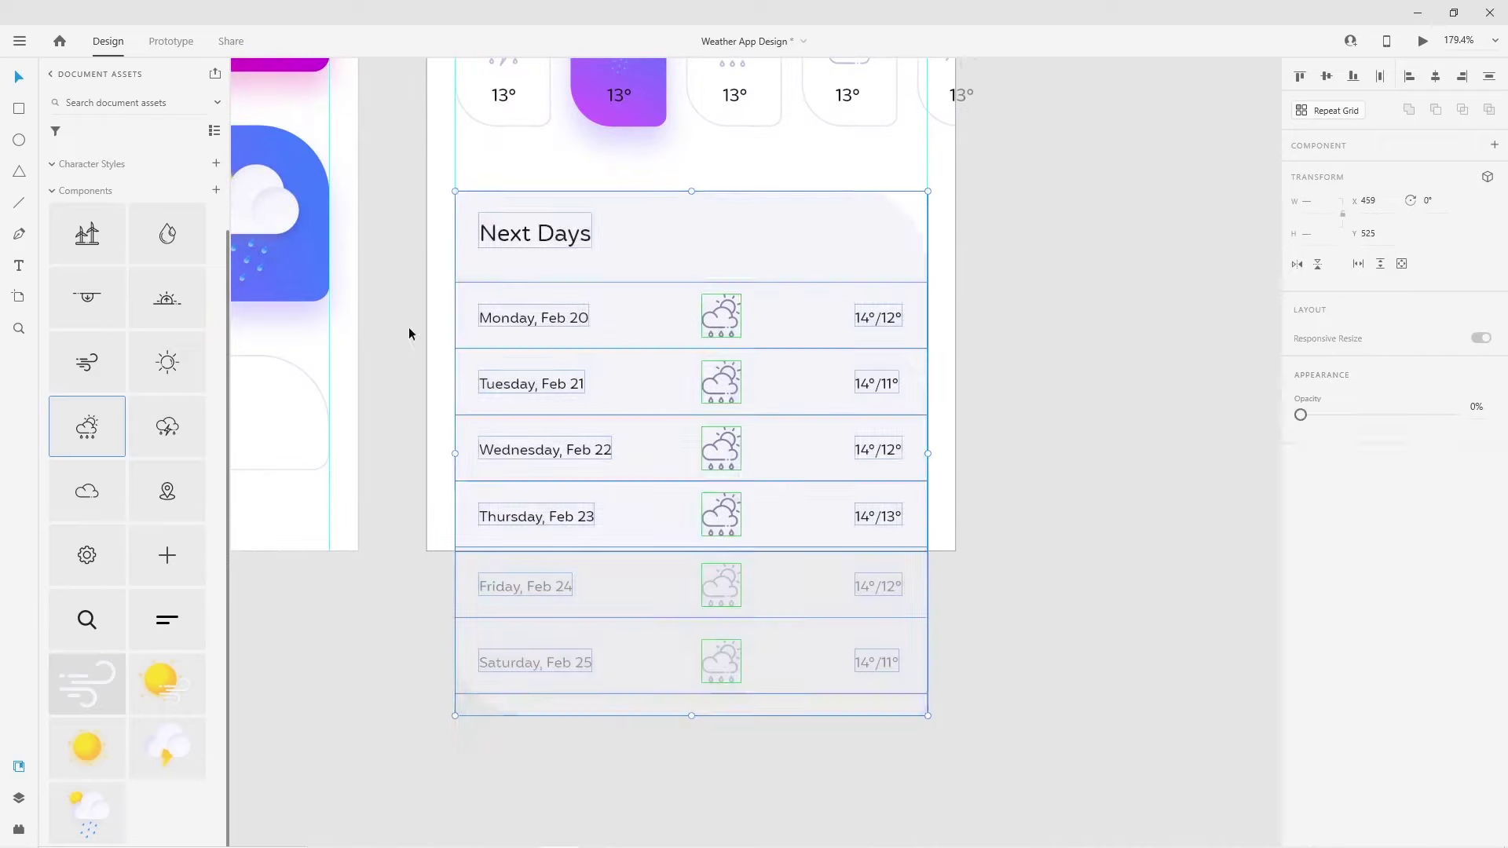
{"action": "key", "text": "Escape"}
Delete the weather icons from the two middle forecast rows
{"action": "left_click", "coordinate": [734, 581]}
{"action": "key", "text": "Delete"}
{"action": "left_click", "coordinate": [734, 652]}
{"action": "key", "text": "Delete"}
Add cloud and sun icons to Tuesday and Wednesday, then repeat all three icons down the list
{"action": "mouse_move", "coordinate": [86, 491]}
{"action": "left_mouse_down"}
{"action": "mouse_move", "coordinate": [966, 369]}
{"action": "mouse_move", "coordinate": [720, 388]}
{"action": "left_mouse_up"}
{"action": "mouse_move", "coordinate": [168, 362]}
{"action": "left_mouse_down"}
{"action": "mouse_move", "coordinate": [1063, 469]}
{"action": "mouse_move", "coordinate": [734, 469]}
{"action": "left_mouse_up"}
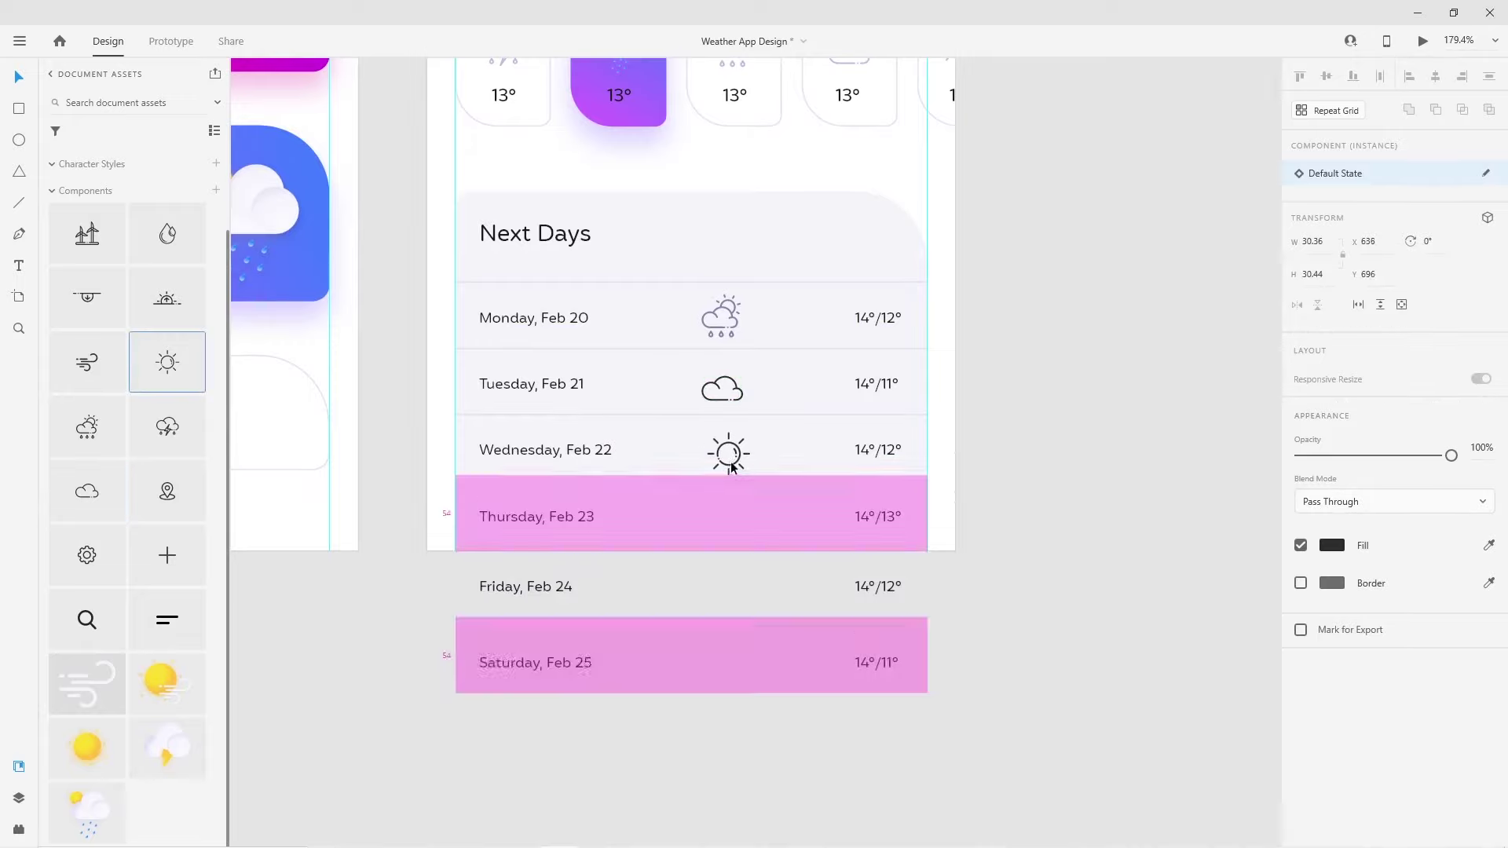
{"action": "scroll", "coordinate": [773, 414], "scroll_direction": "up", "scroll_amount": 5}
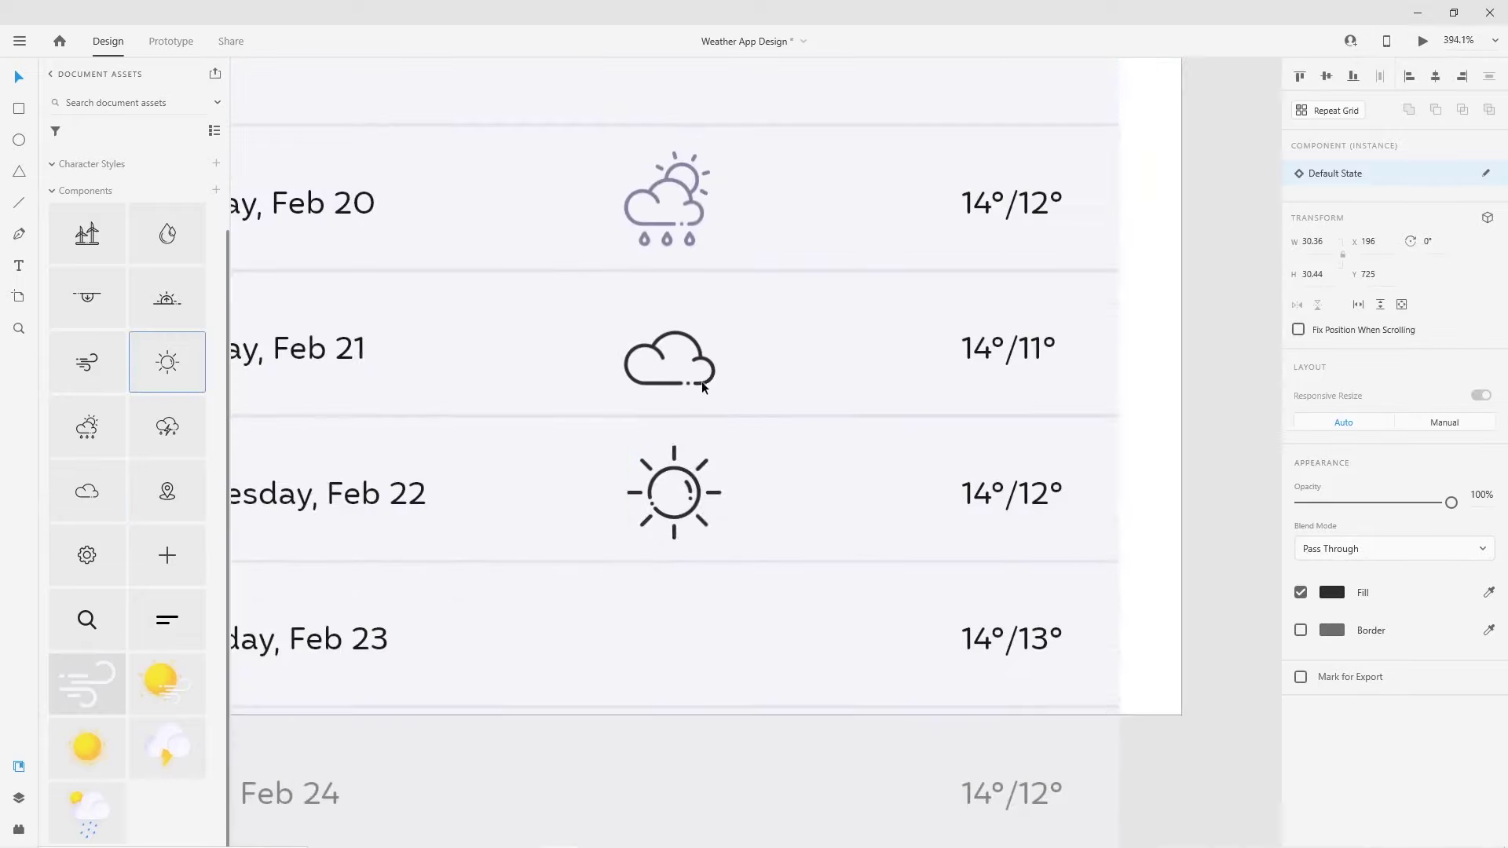
{"action": "left_click", "coordinate": [704, 385], "text": "shift"}
{"action": "scroll", "coordinate": [693, 237], "scroll_direction": "down", "scroll_amount": 3}
{"action": "left_click", "coordinate": [695, 318], "text": "shift"}
{"action": "key", "text": "ctrl+r"}
{"action": "left_click_drag", "start_coordinate": [684, 496], "coordinate": [712, 775]}
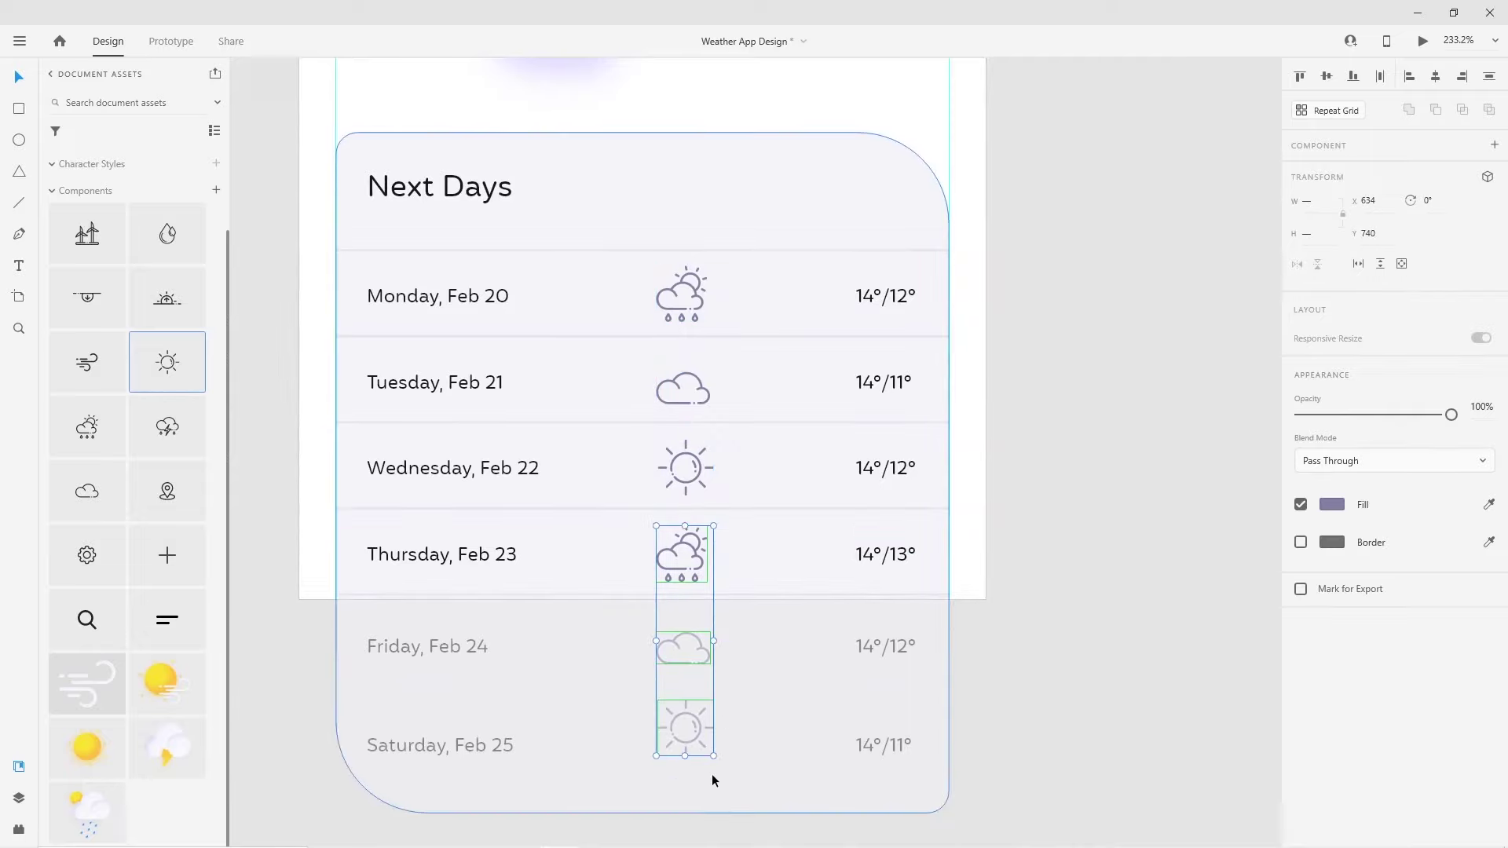
{"action": "left_click", "coordinate": [1033, 719]}
{"action": "key", "text": "ctrl+0"}
Make the 12:00am and 13° text on the purple card white
{"action": "left_click", "coordinate": [836, 583]}
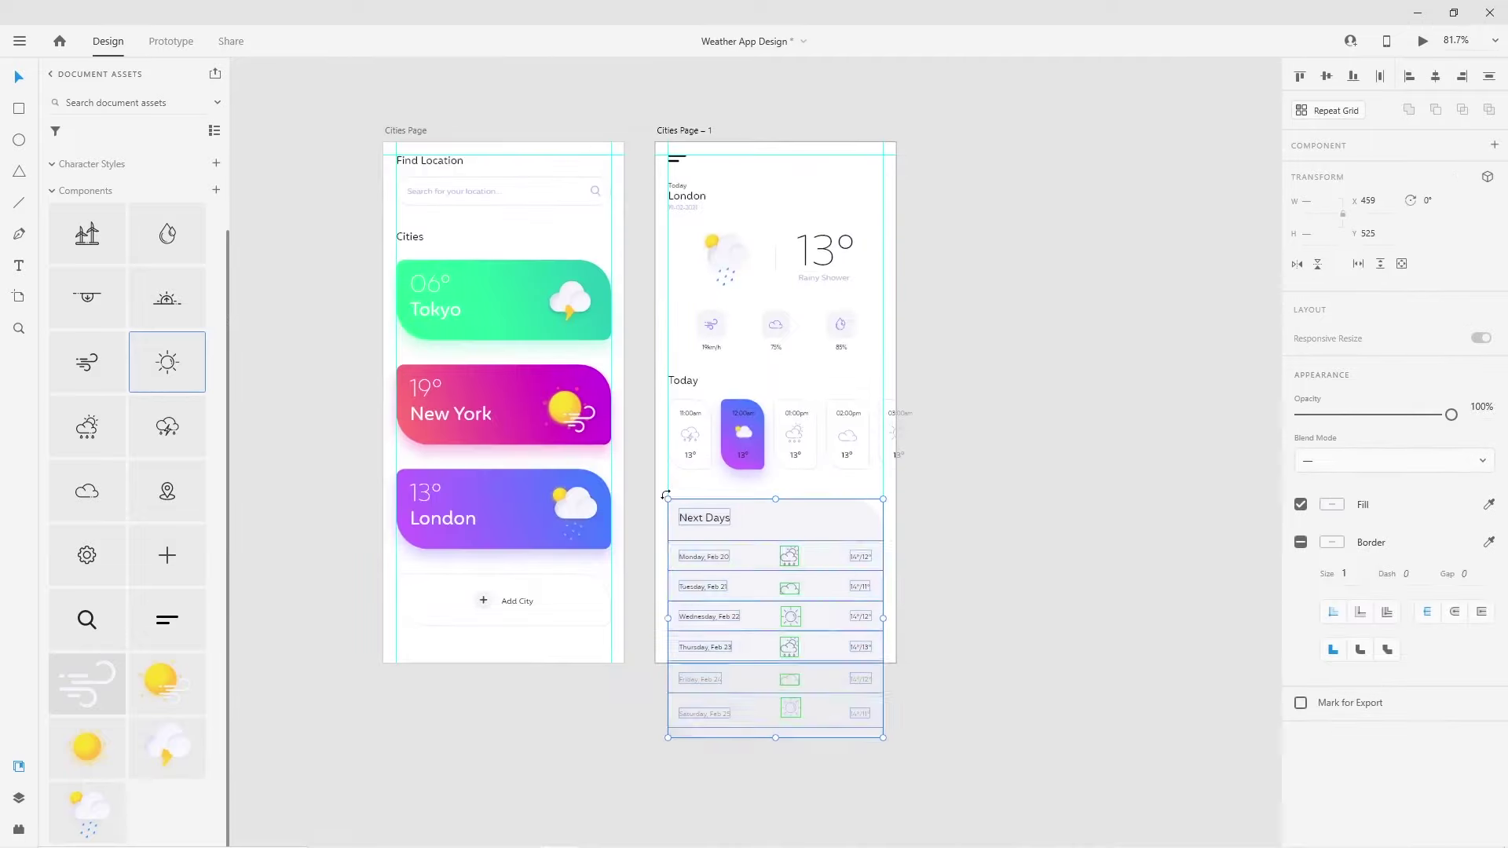
{"action": "scroll", "coordinate": [774, 450], "scroll_direction": "up", "scroll_amount": 2}
{"action": "scroll", "coordinate": [650, 348], "scroll_direction": "up", "scroll_amount": 4}
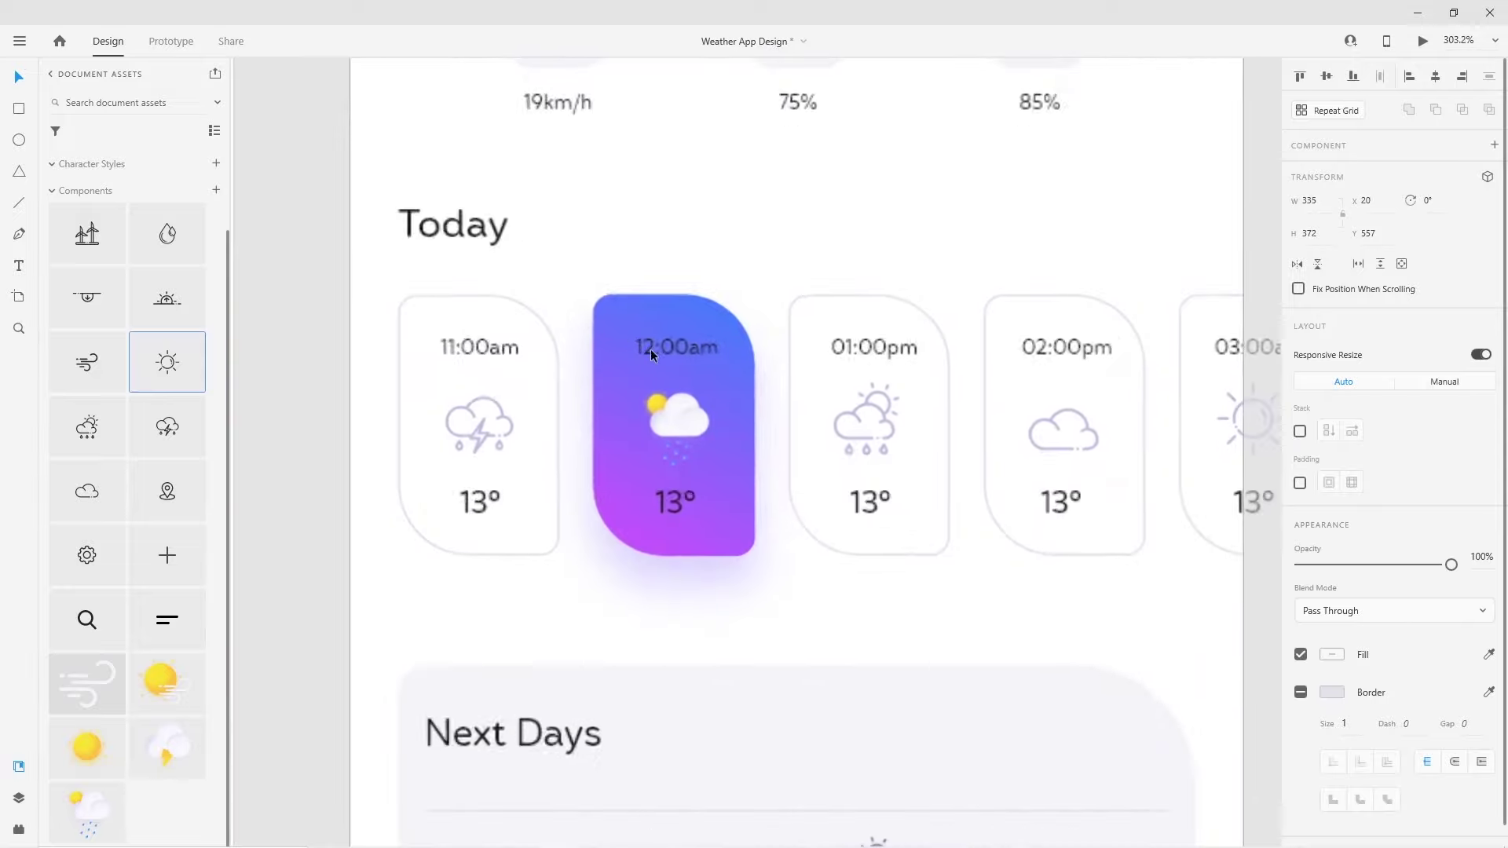
{"action": "double_click", "coordinate": [661, 350]}
{"action": "left_click", "coordinate": [677, 510], "text": "shift"}
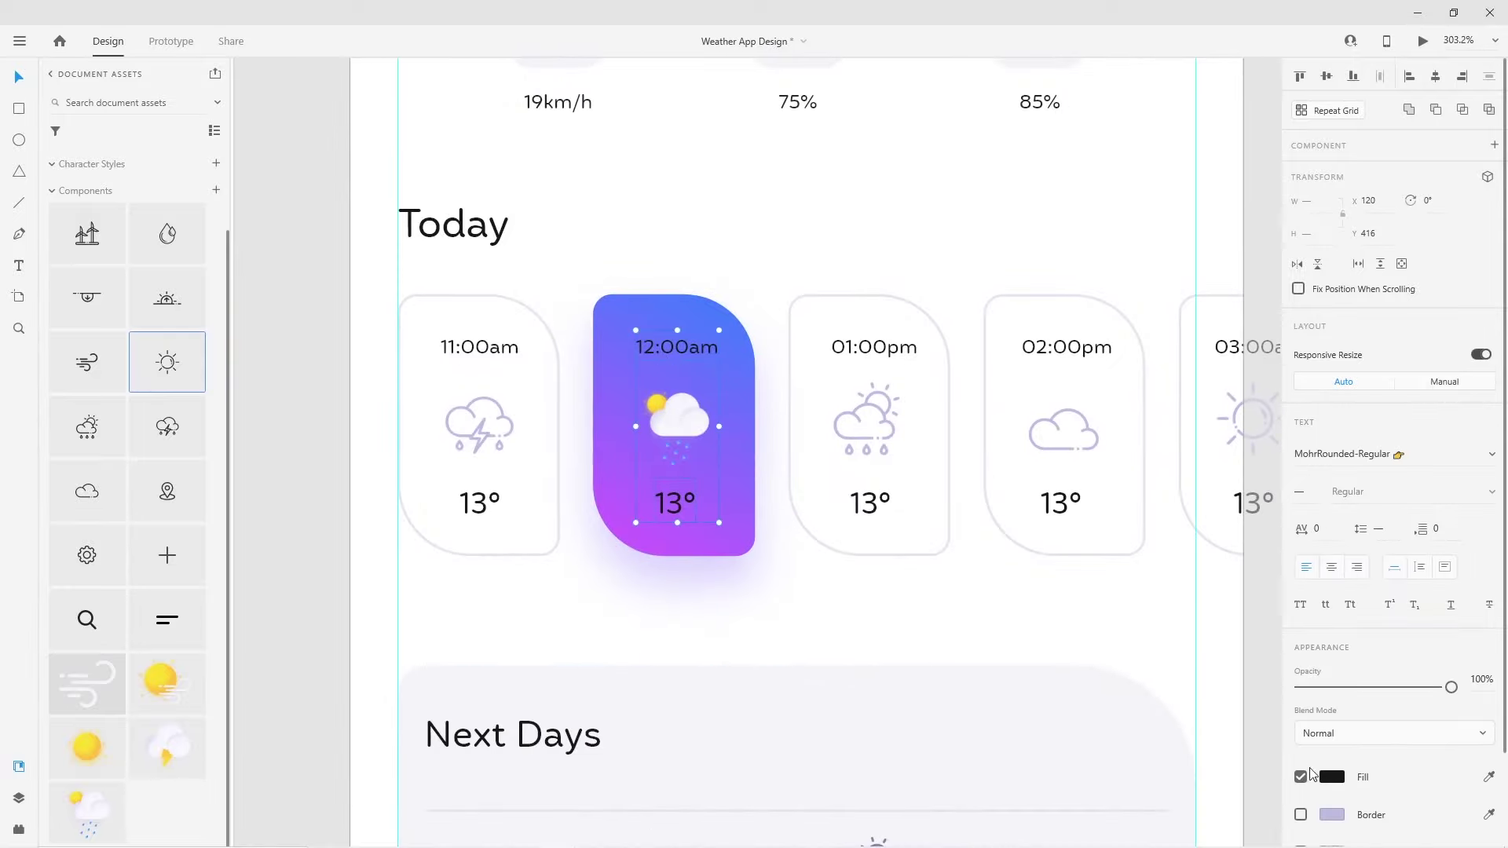
{"action": "left_click", "coordinate": [1331, 777]}
{"action": "left_click", "coordinate": [1098, 596]}
{"action": "key", "text": "Escape"}
{"action": "key", "text": "ctrl+0"}
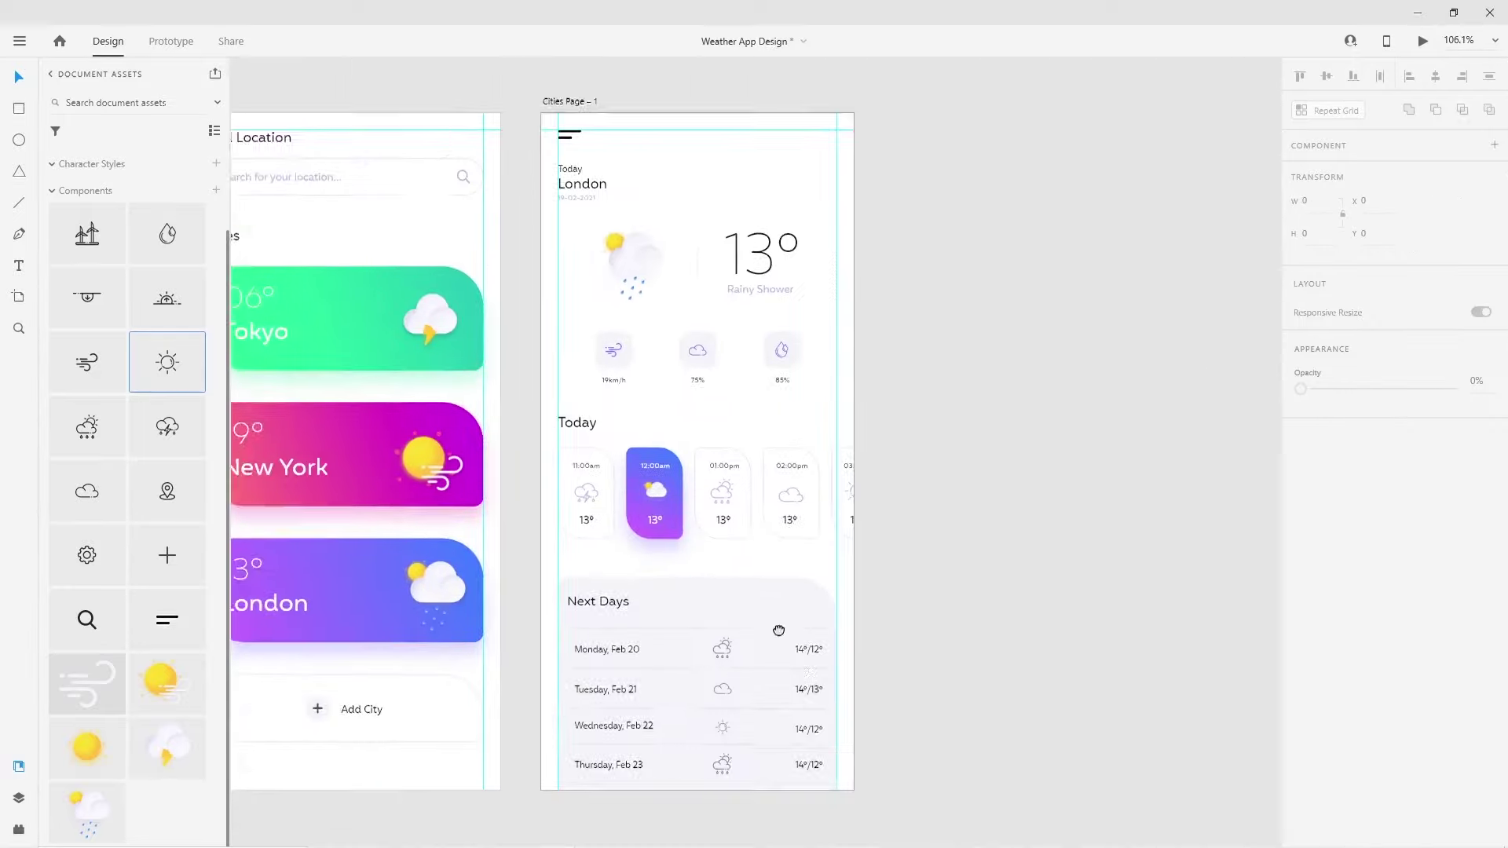
Duplicate the screen and name the artboards City Weather and City Weather 2
{"action": "left_click_drag", "start_coordinate": [540, 191], "coordinate": [817, 185]}
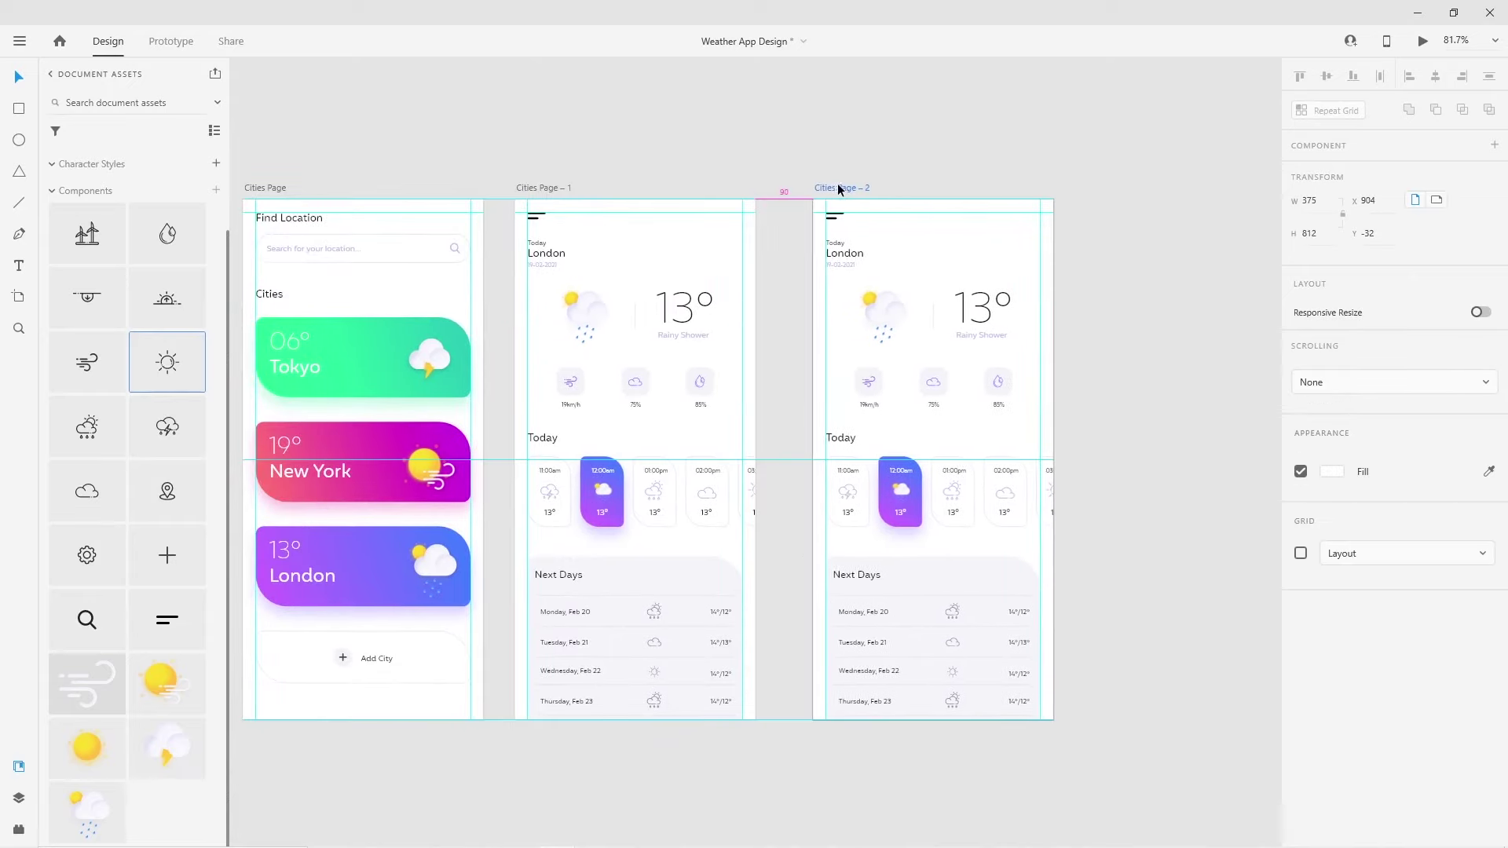
{"action": "double_click", "coordinate": [535, 187]}
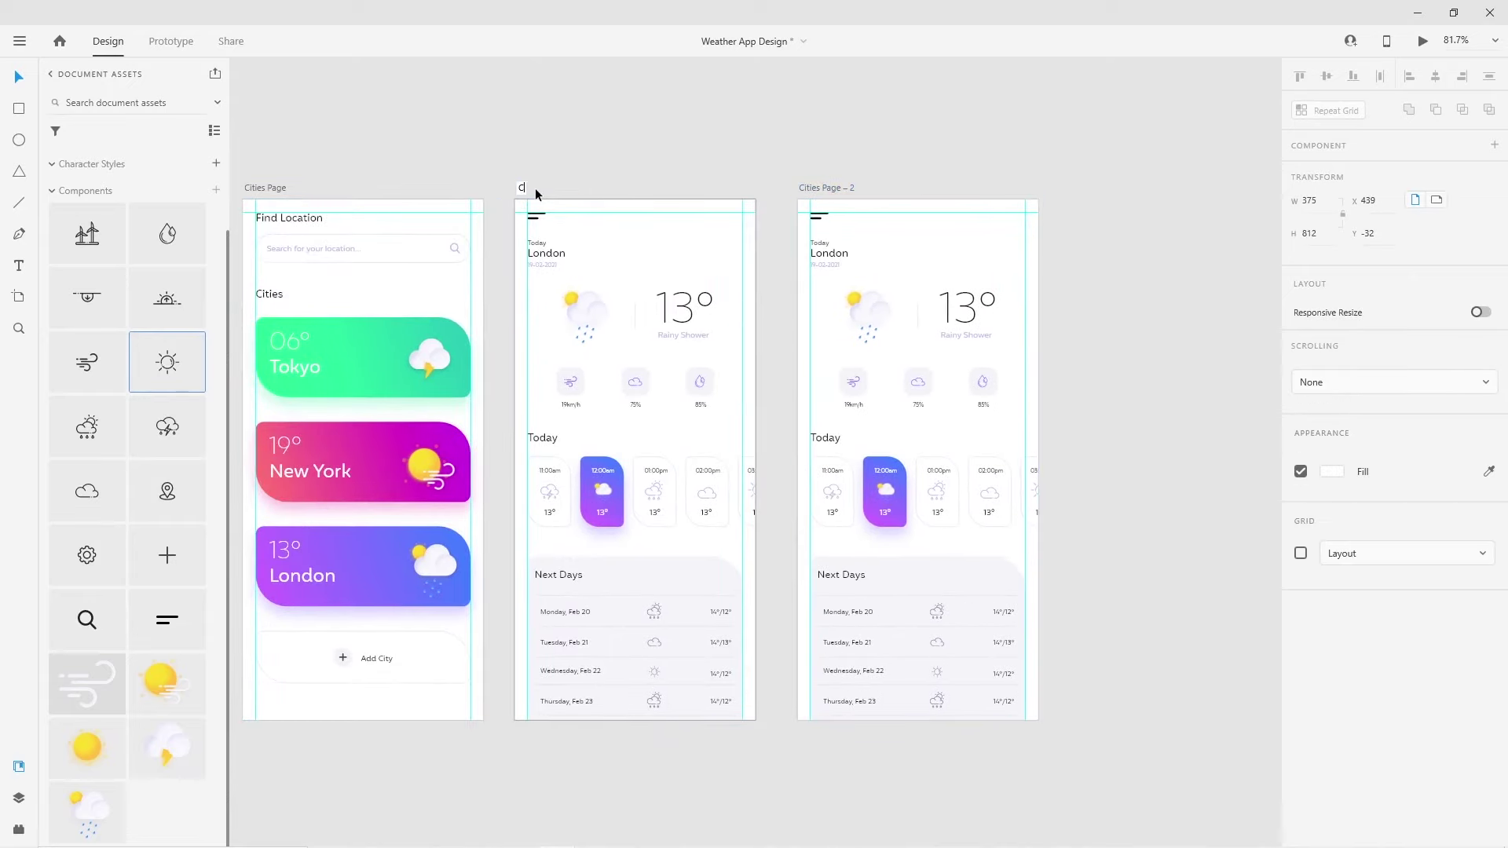
{"action": "type", "text": "ity Weather"}
{"action": "double_click", "coordinate": [818, 188]}
{"action": "type", "text": "City"}
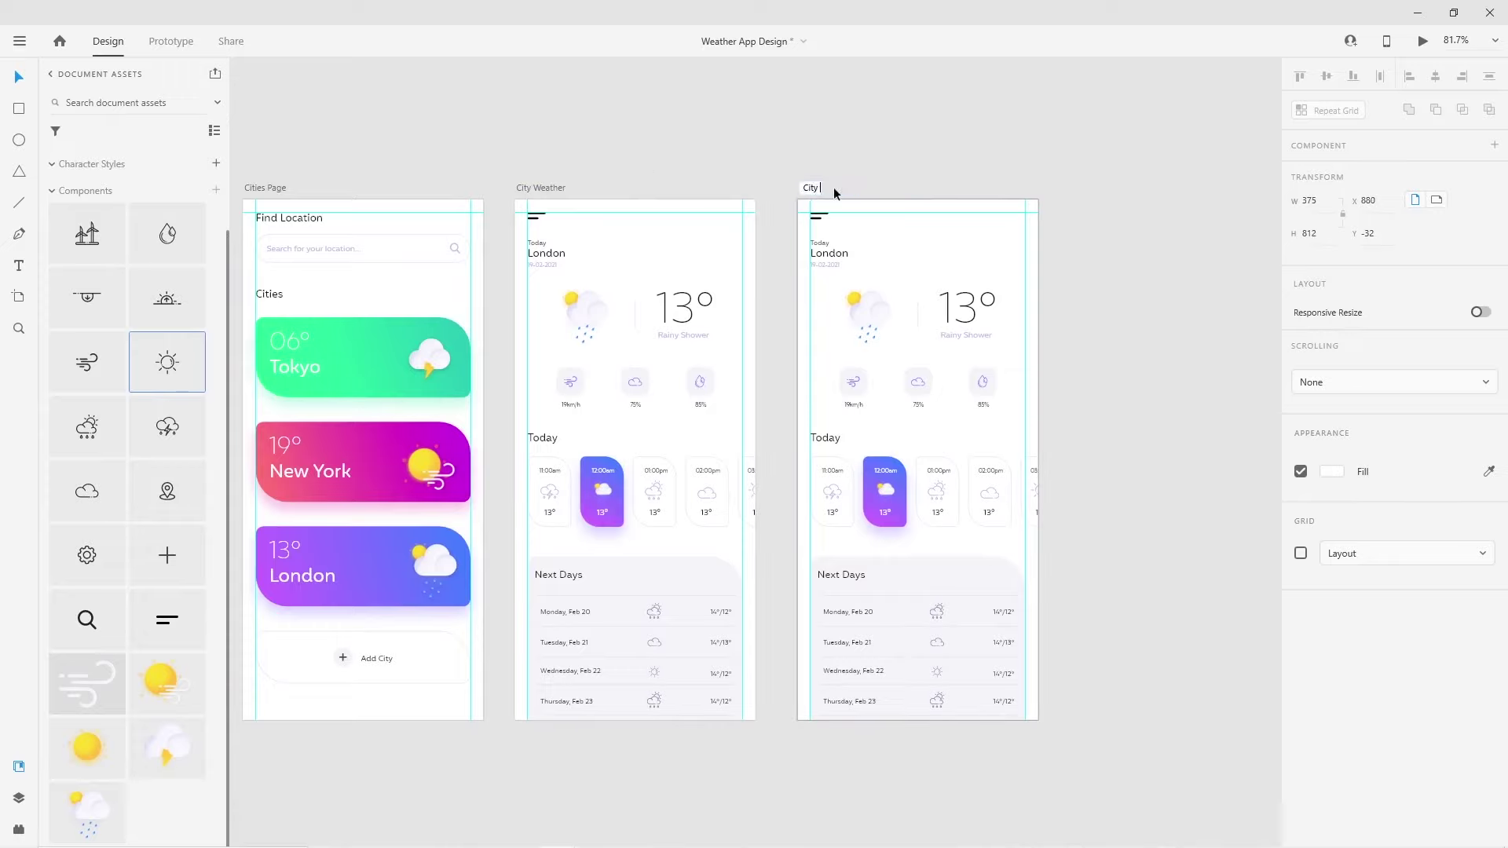
{"action": "type", "text": " Weather"}
{"action": "key", "text": "Return"}
Empty City Weather 2 and place a copy of the Next Days card near its top
{"action": "left_click_drag", "start_coordinate": [1064, 798], "coordinate": [801, 238]}
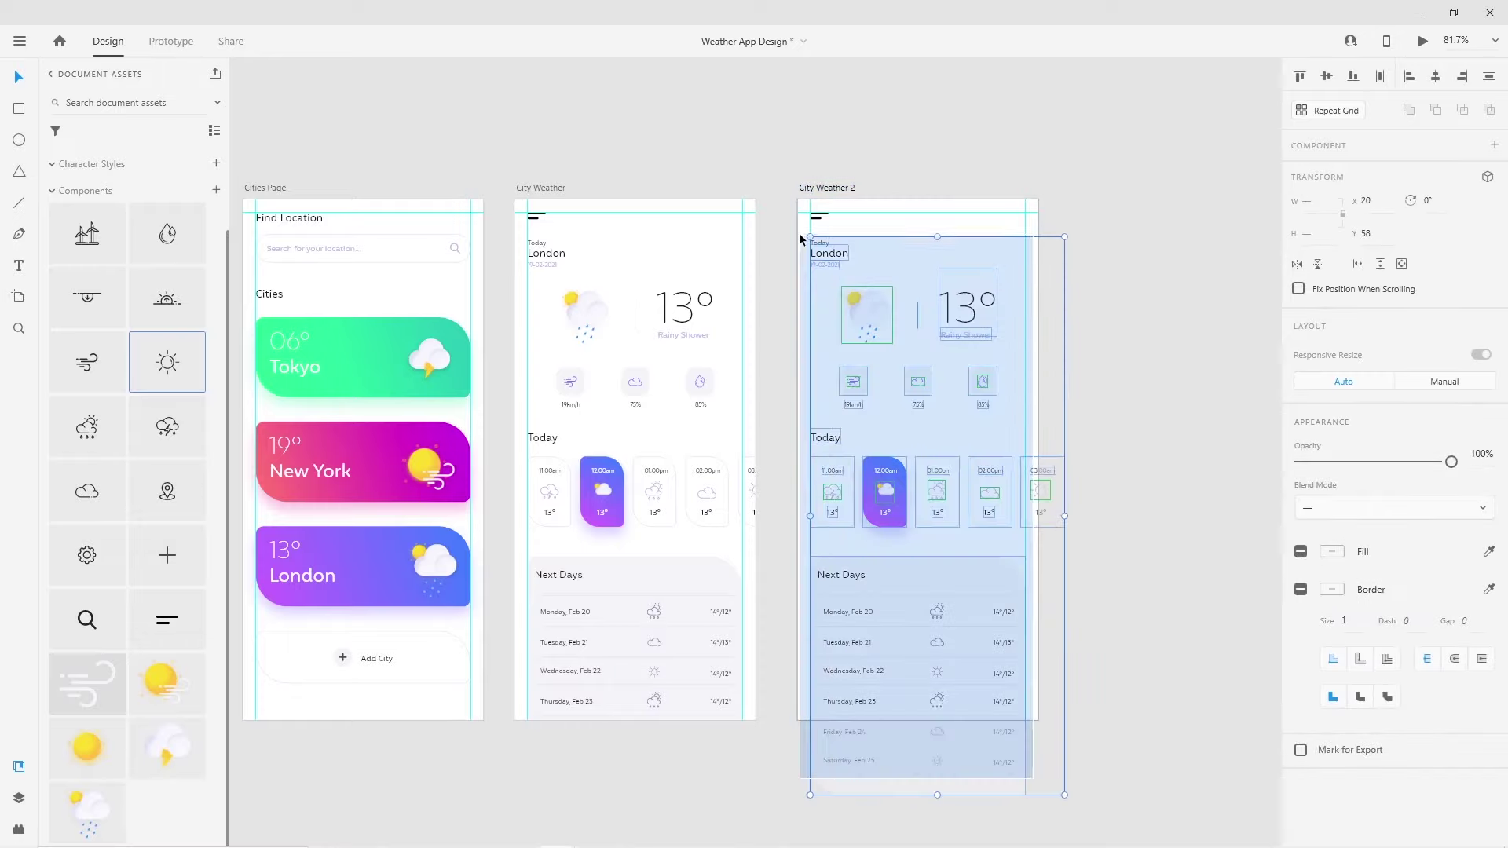
{"action": "key", "text": "Delete"}
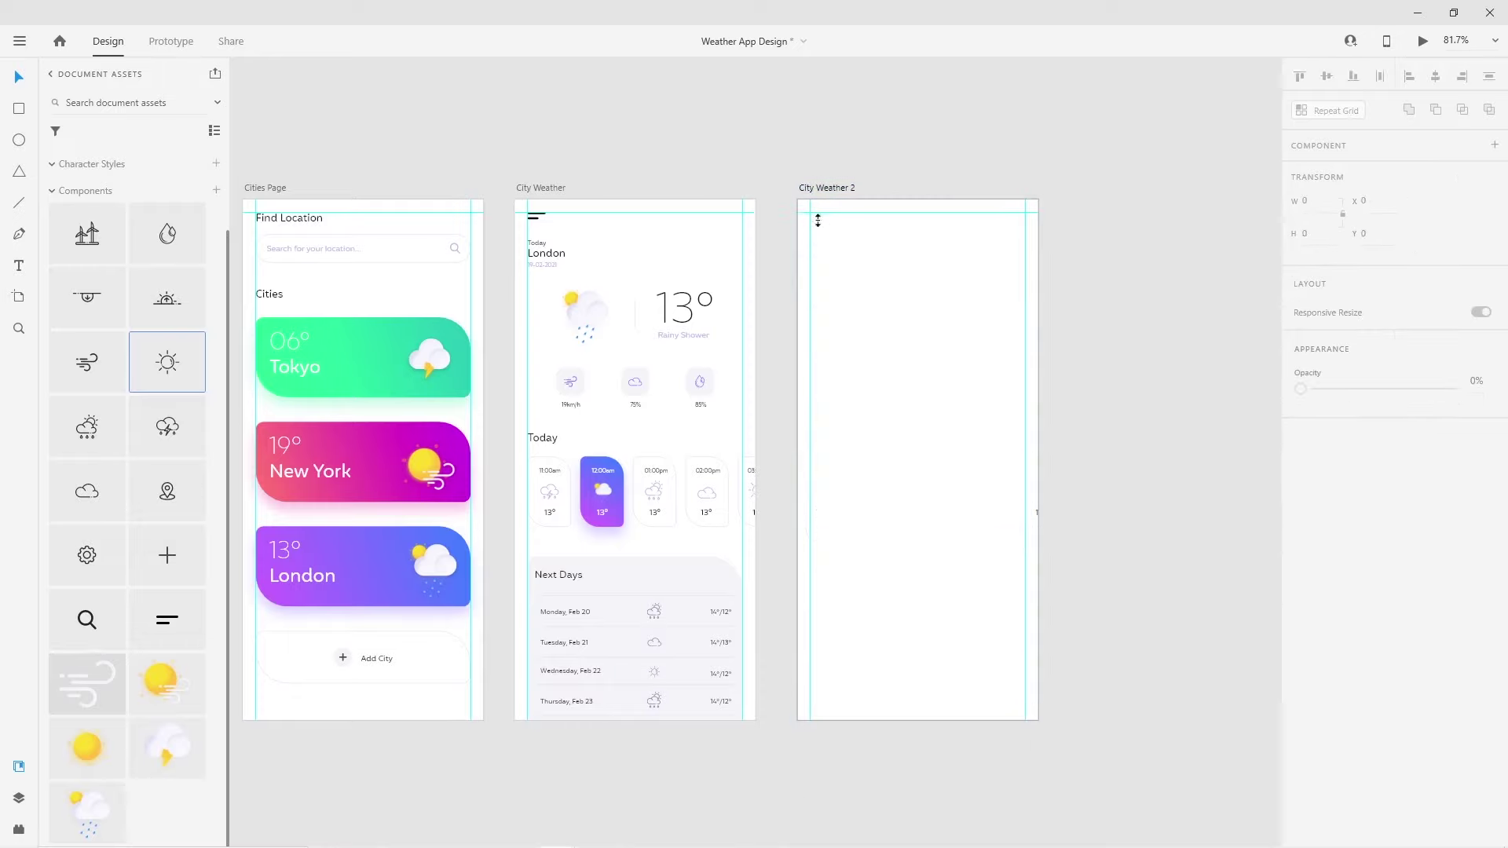
{"action": "left_click_drag", "start_coordinate": [619, 575], "coordinate": [901, 157]}
{"action": "scroll", "coordinate": [959, 283], "scroll_direction": "up", "scroll_amount": 5}
{"action": "left_click_drag", "start_coordinate": [873, 310], "coordinate": [856, 200]}
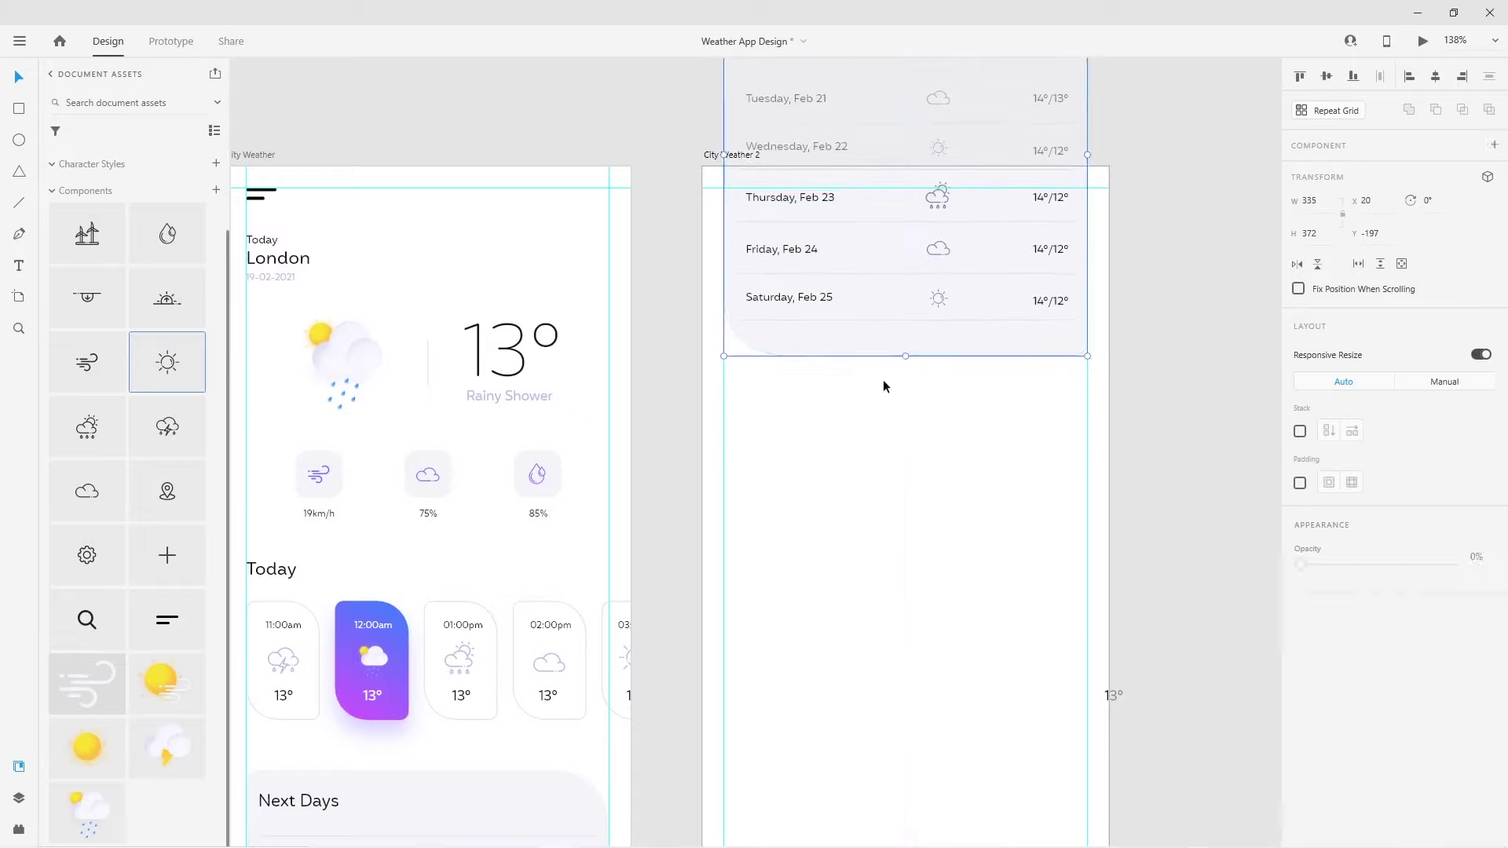
Nudge the Today section and hourly cards down slightly
{"action": "scroll", "coordinate": [883, 379], "scroll_direction": "down", "scroll_amount": 5, "text": "ctrl"}
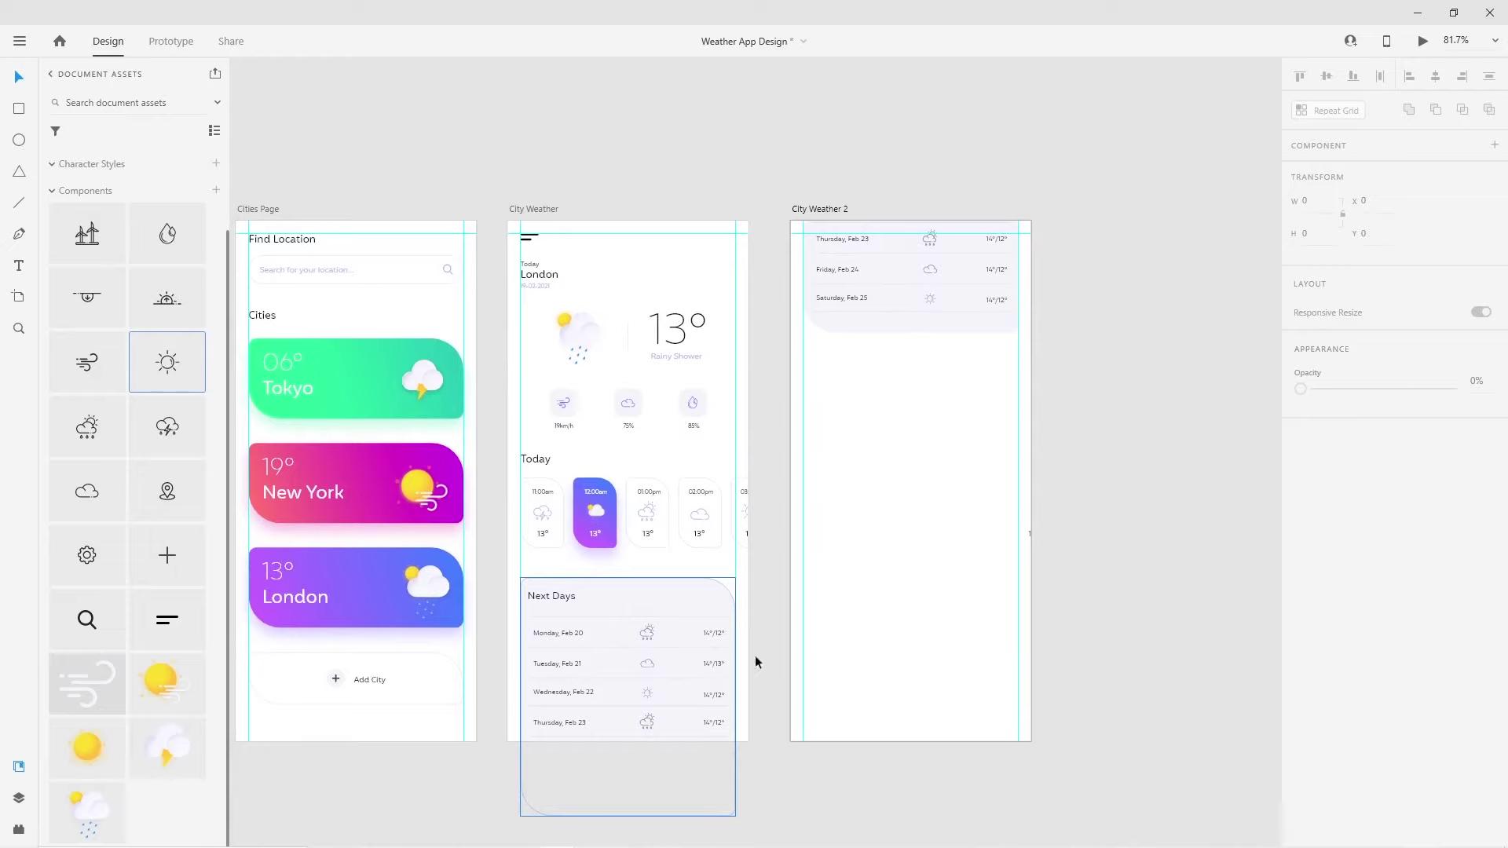
{"action": "left_click_drag", "start_coordinate": [871, 622], "coordinate": [738, 687]}
{"action": "left_click_drag", "start_coordinate": [393, 516], "coordinate": [640, 809]}
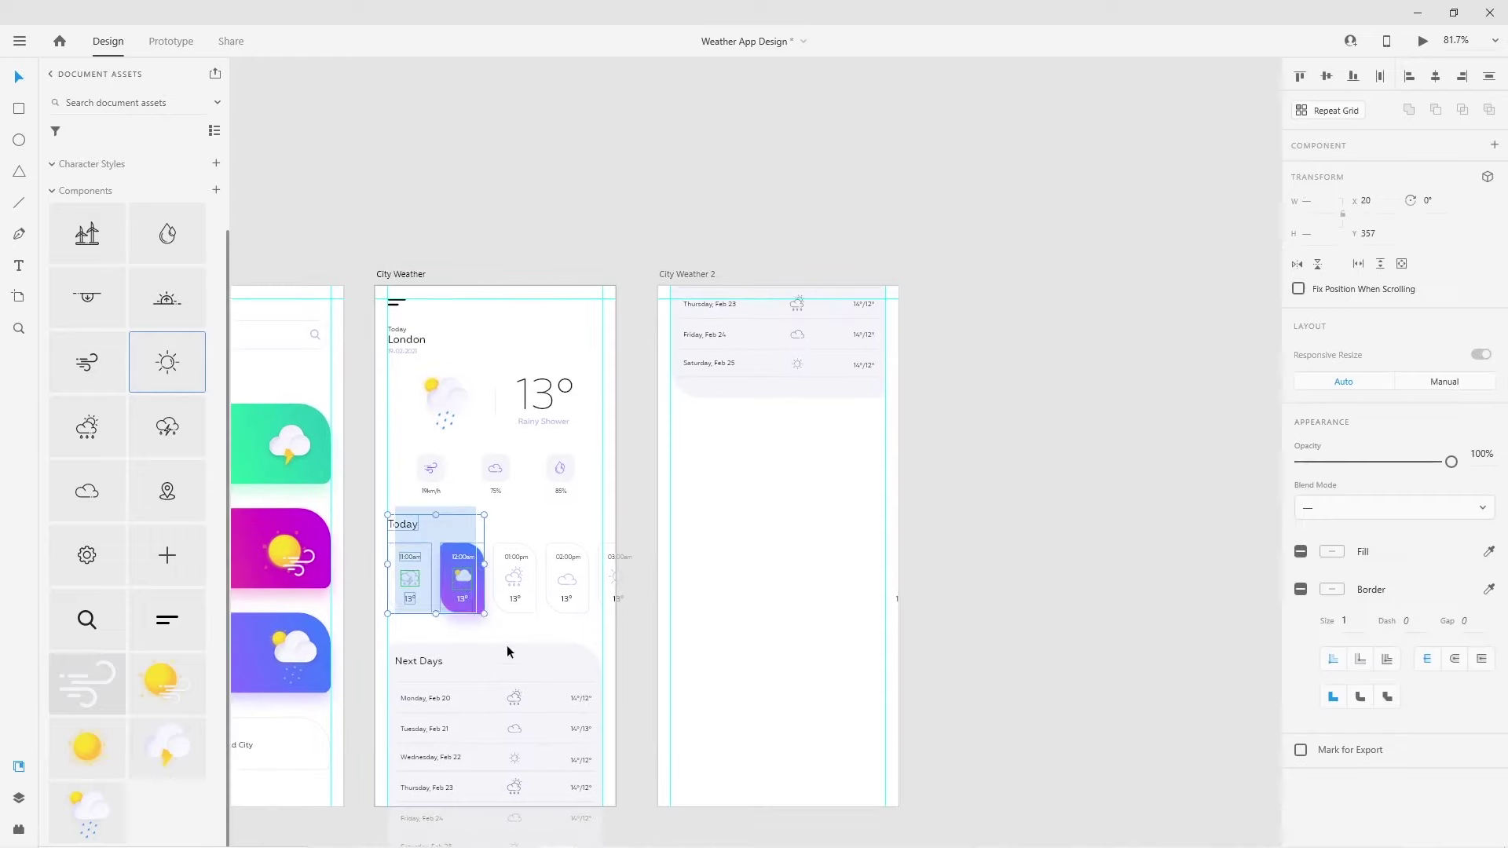
{"action": "key", "text": "shift+Down"}
Copy the London heading into City Weather 2 and reword it 'Comfort Level'
{"action": "scroll", "coordinate": [724, 499], "scroll_direction": "right", "scroll_amount": 2}
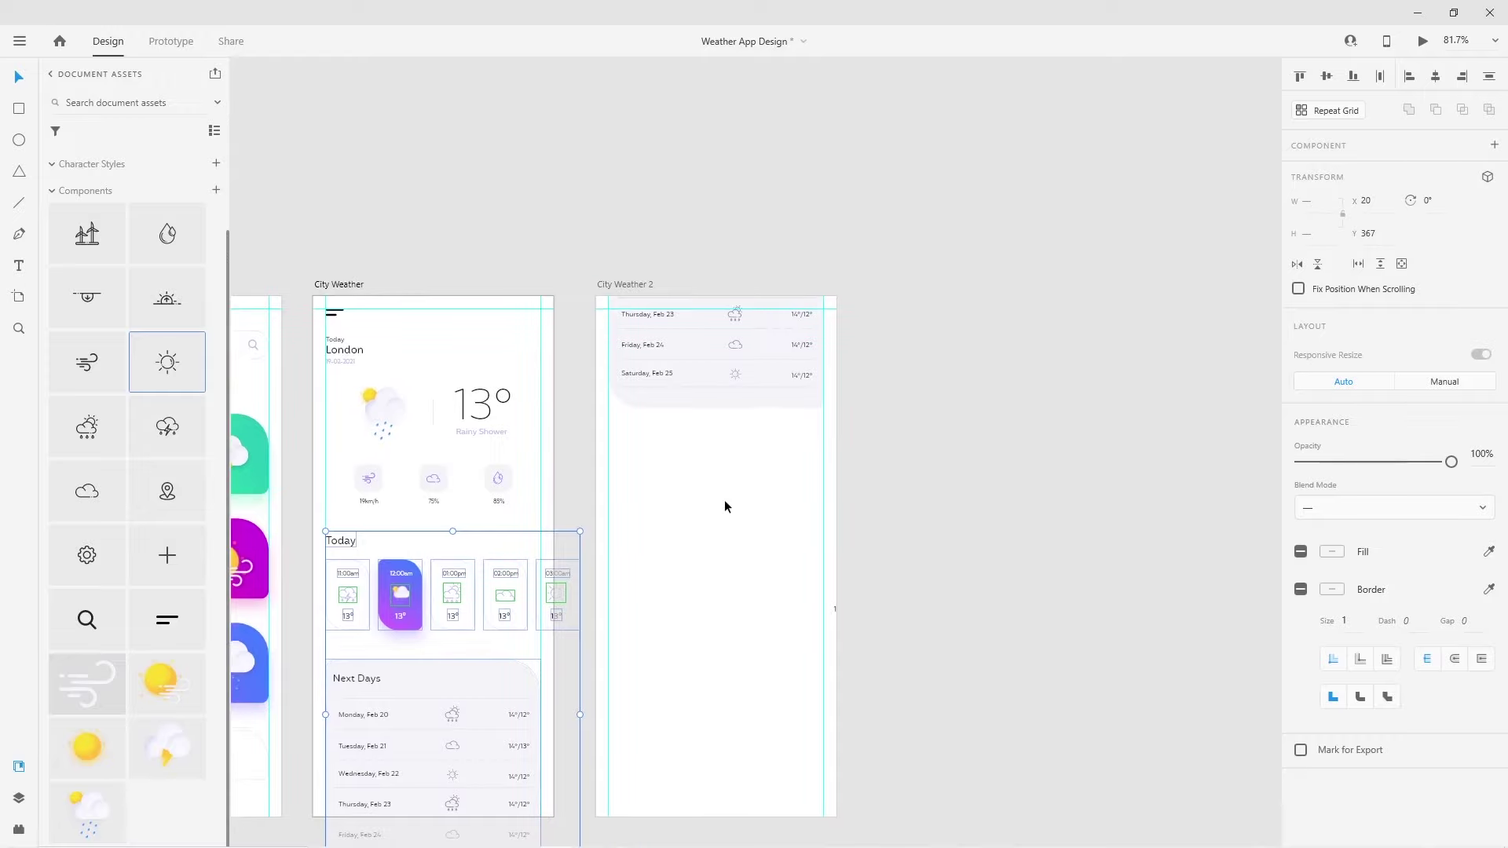
{"action": "scroll", "coordinate": [715, 426], "scroll_direction": "up", "scroll_amount": 5}
{"action": "scroll", "coordinate": [697, 471], "scroll_direction": "down", "scroll_amount": 1}
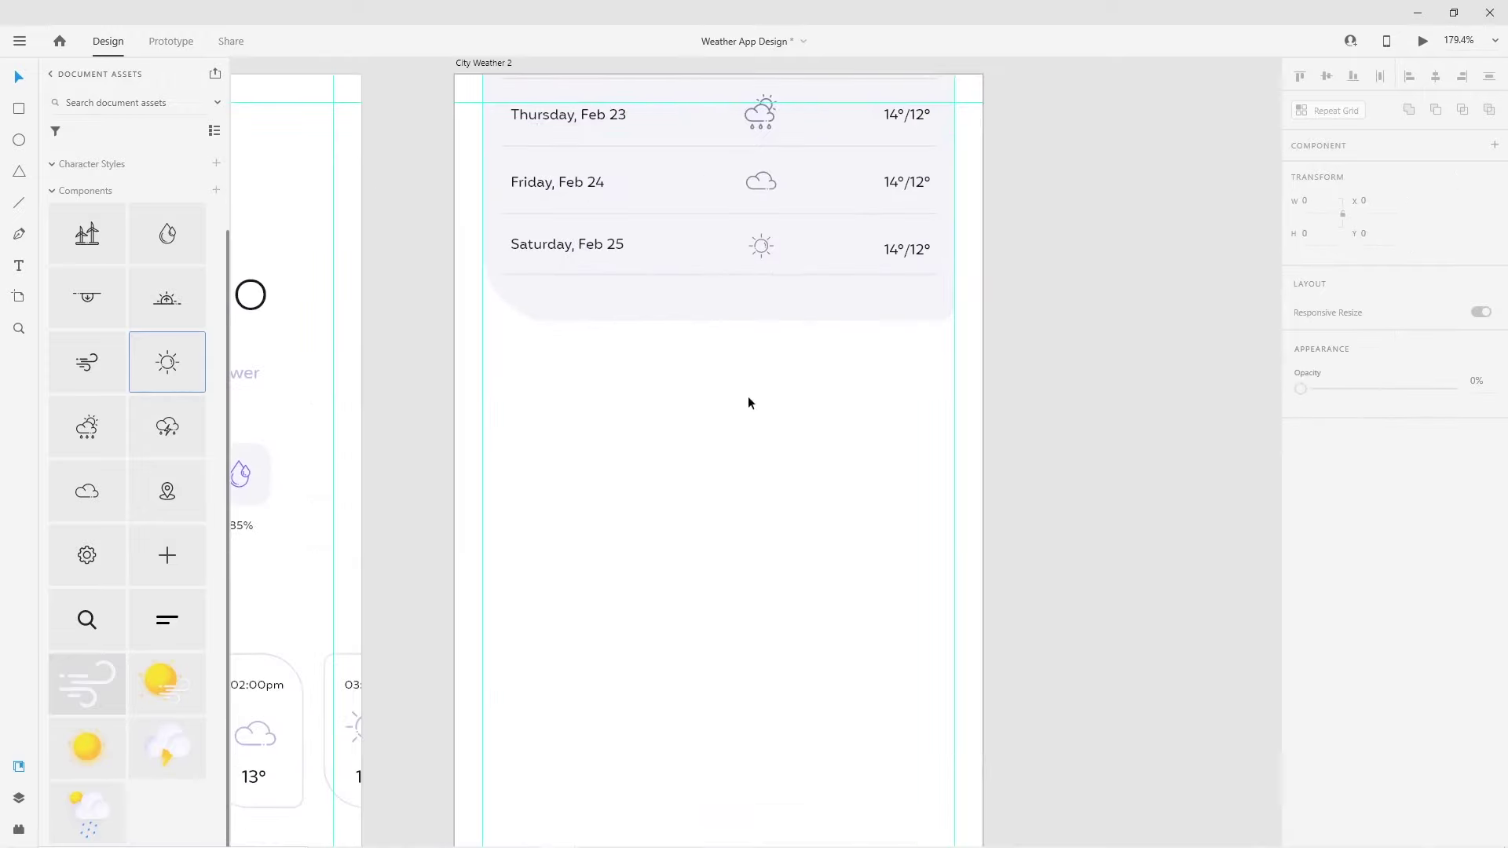
{"action": "scroll", "coordinate": [746, 402], "scroll_direction": "down", "scroll_amount": 3}
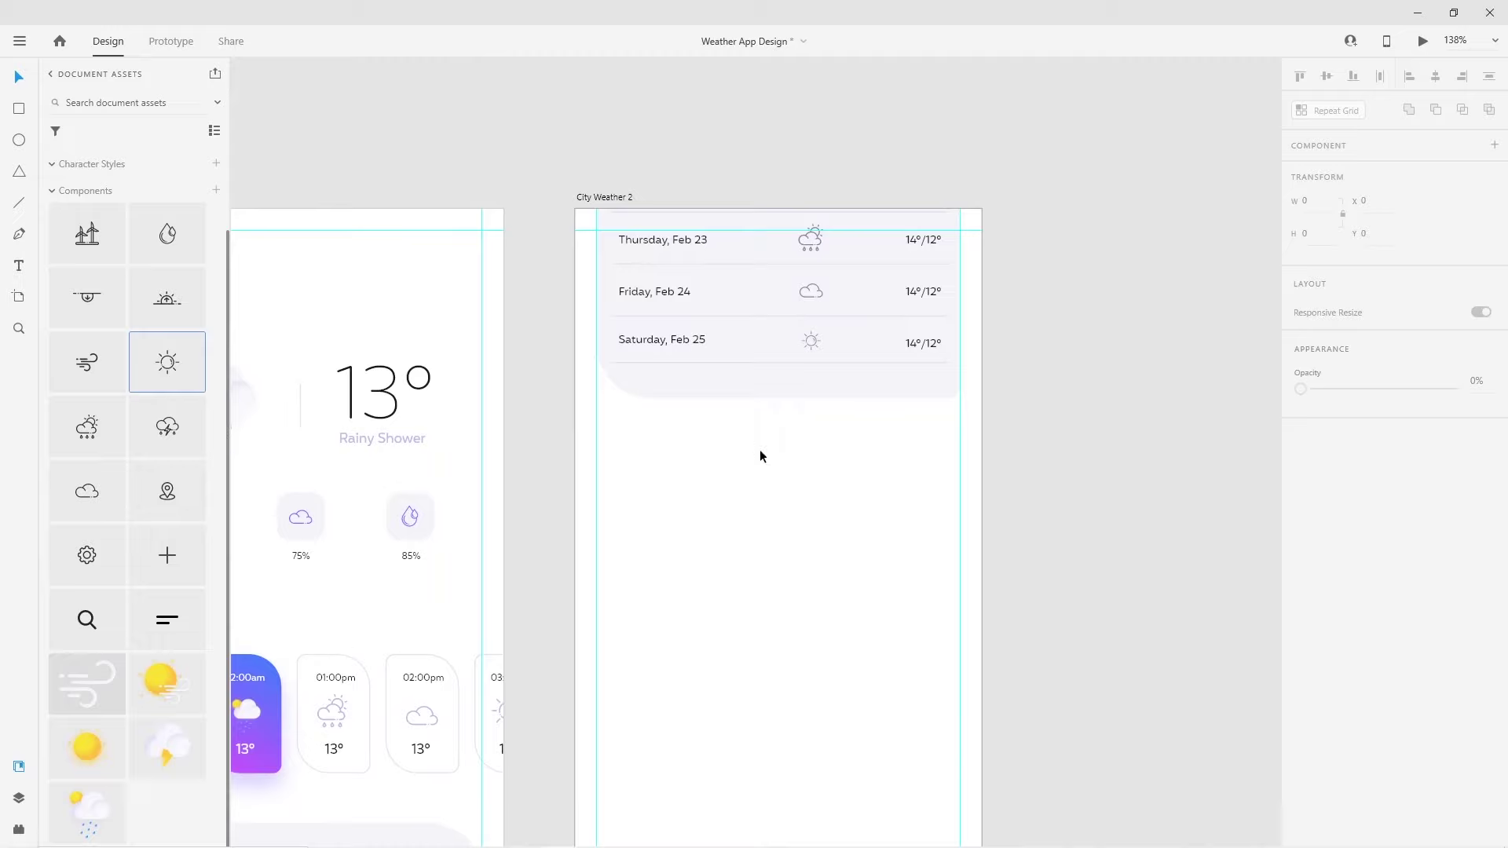
{"action": "scroll", "coordinate": [760, 456], "scroll_direction": "down", "scroll_amount": 5}
{"action": "left_click_drag", "start_coordinate": [400, 363], "coordinate": [683, 444]}
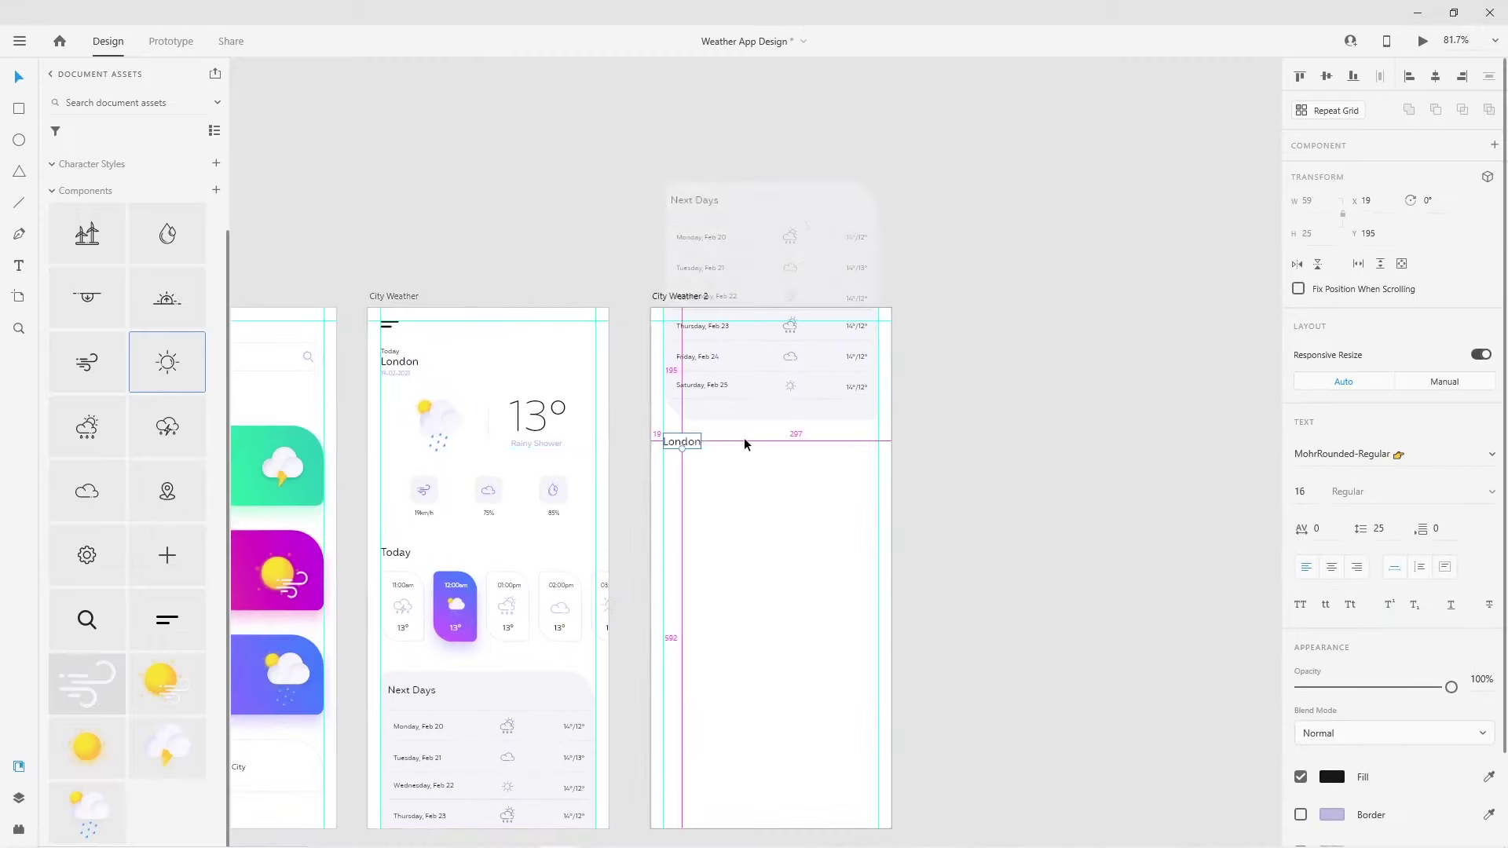
{"action": "scroll", "coordinate": [743, 437], "scroll_direction": "up", "scroll_amount": 5}
{"action": "double_click", "coordinate": [579, 447]}
{"action": "type", "text": "Comfort Level"}
{"action": "key", "text": "Escape"}
{"action": "scroll", "coordinate": [579, 436], "scroll_direction": "right", "scroll_amount": 2}
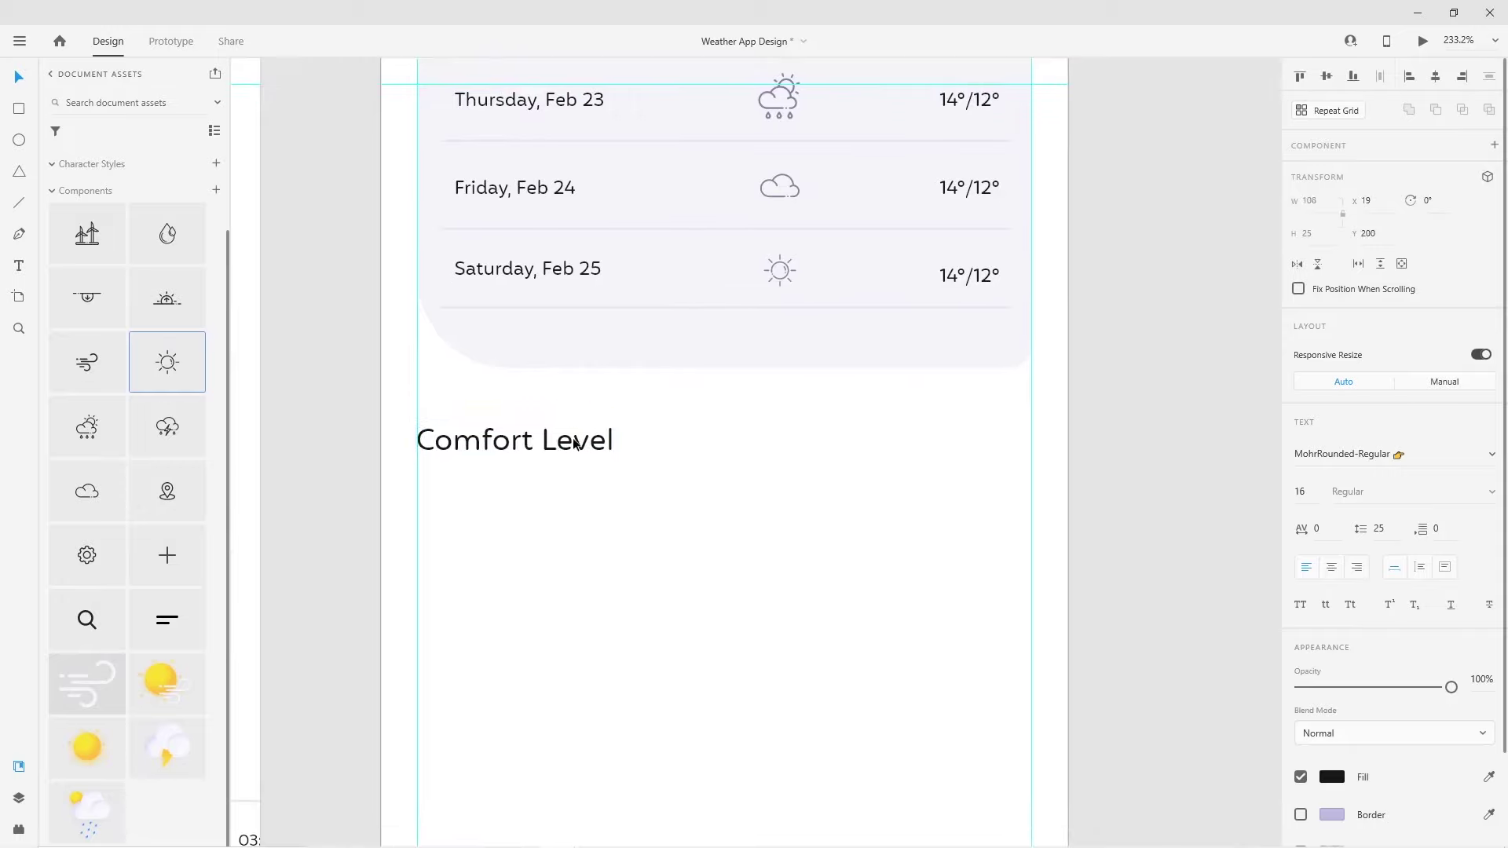
{"action": "left_click", "coordinate": [572, 514]}
{"action": "scroll", "coordinate": [592, 503], "scroll_direction": "down", "scroll_amount": 2}
{"action": "left_click_drag", "start_coordinate": [649, 576], "coordinate": [633, 494]}
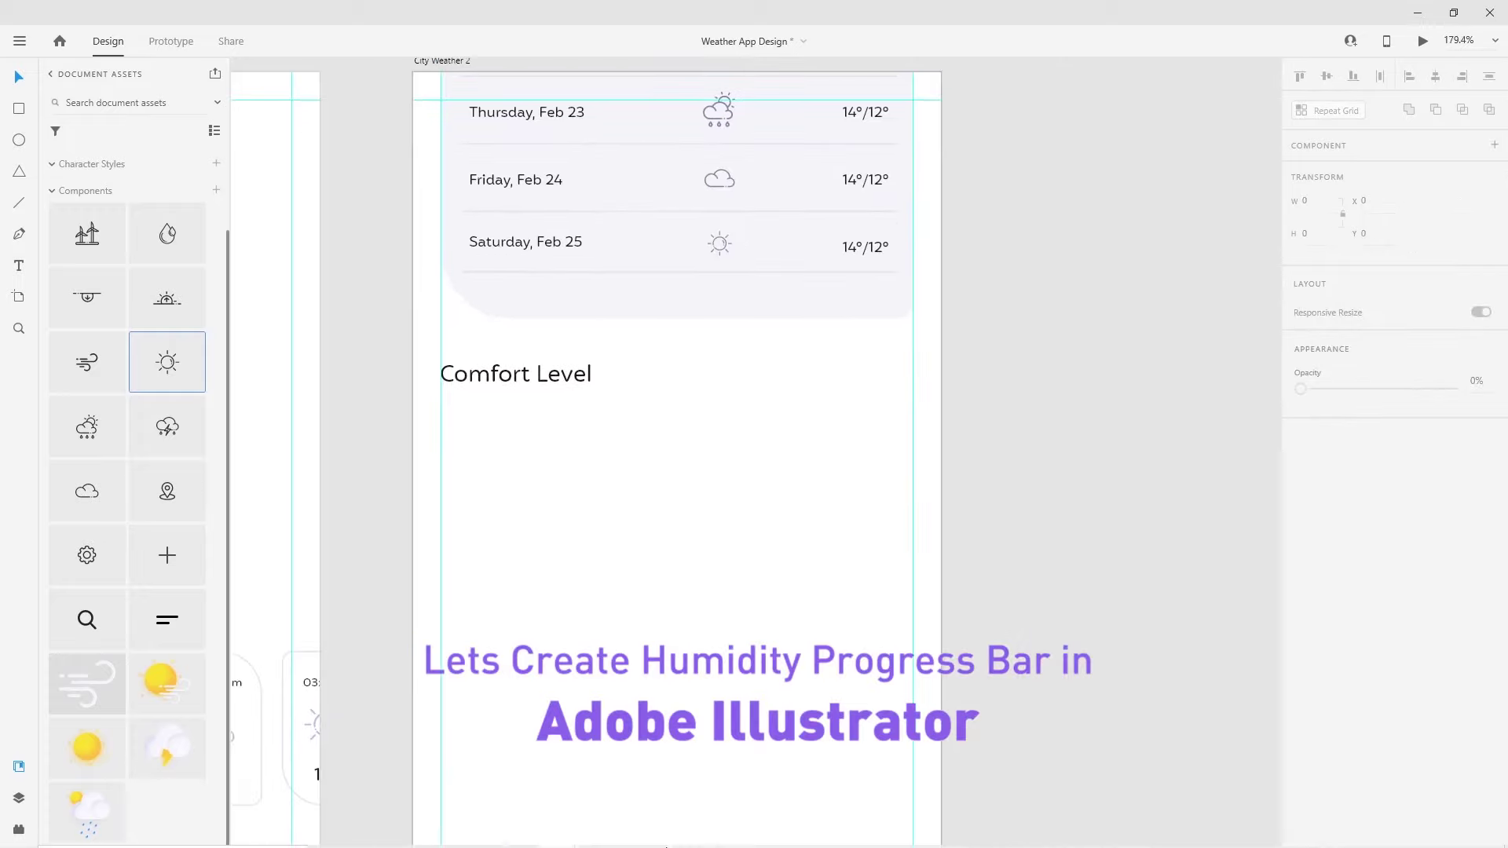
Draw a circle on the Illustrator artboard and set its width to 100 px
{"action": "left_click", "coordinate": [677, 839]}
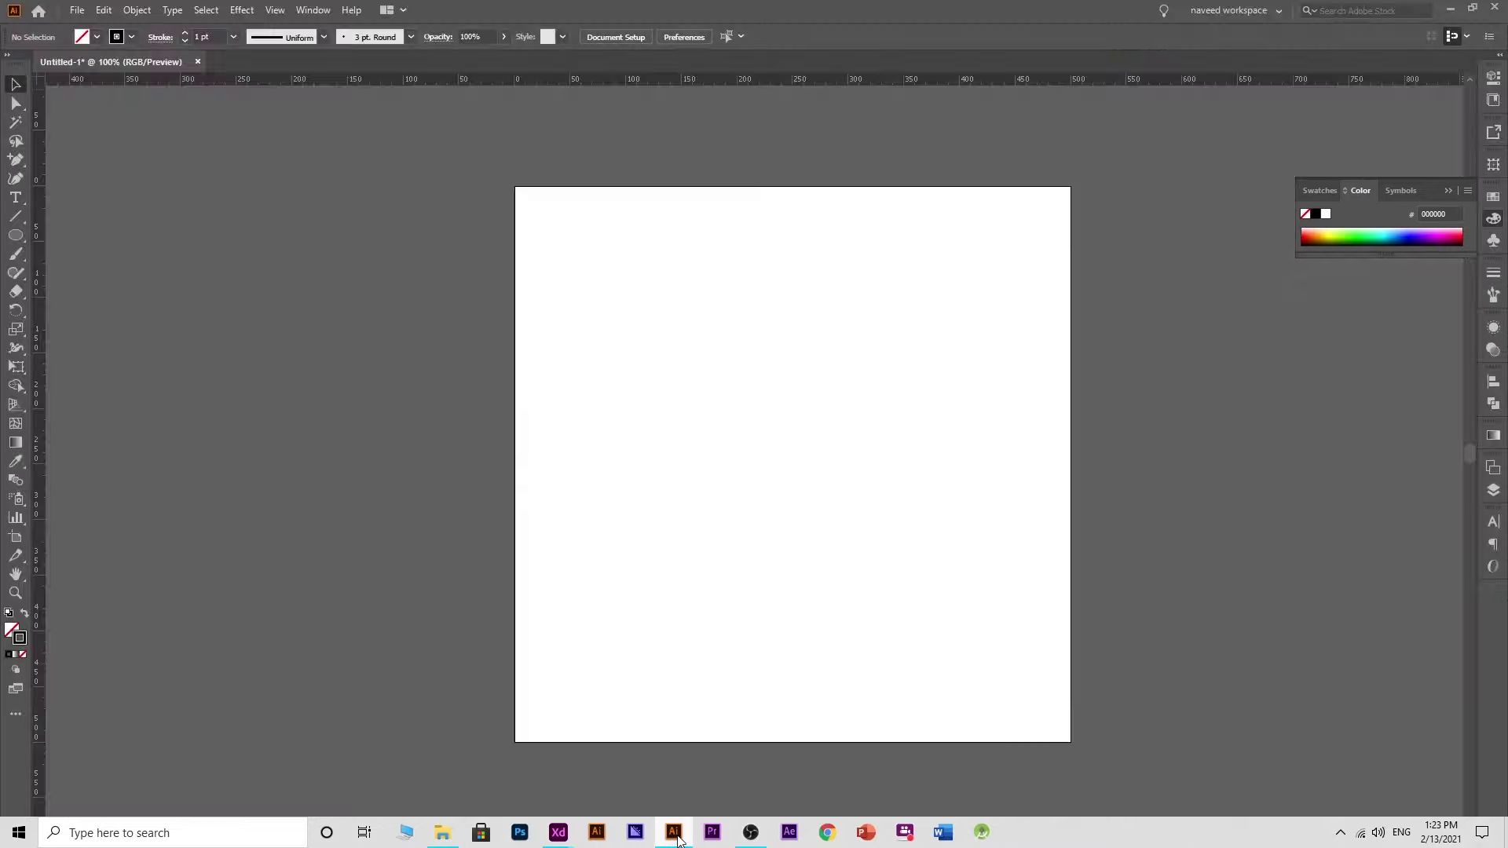
{"action": "left_click_drag", "start_coordinate": [636, 575], "coordinate": [582, 495]}
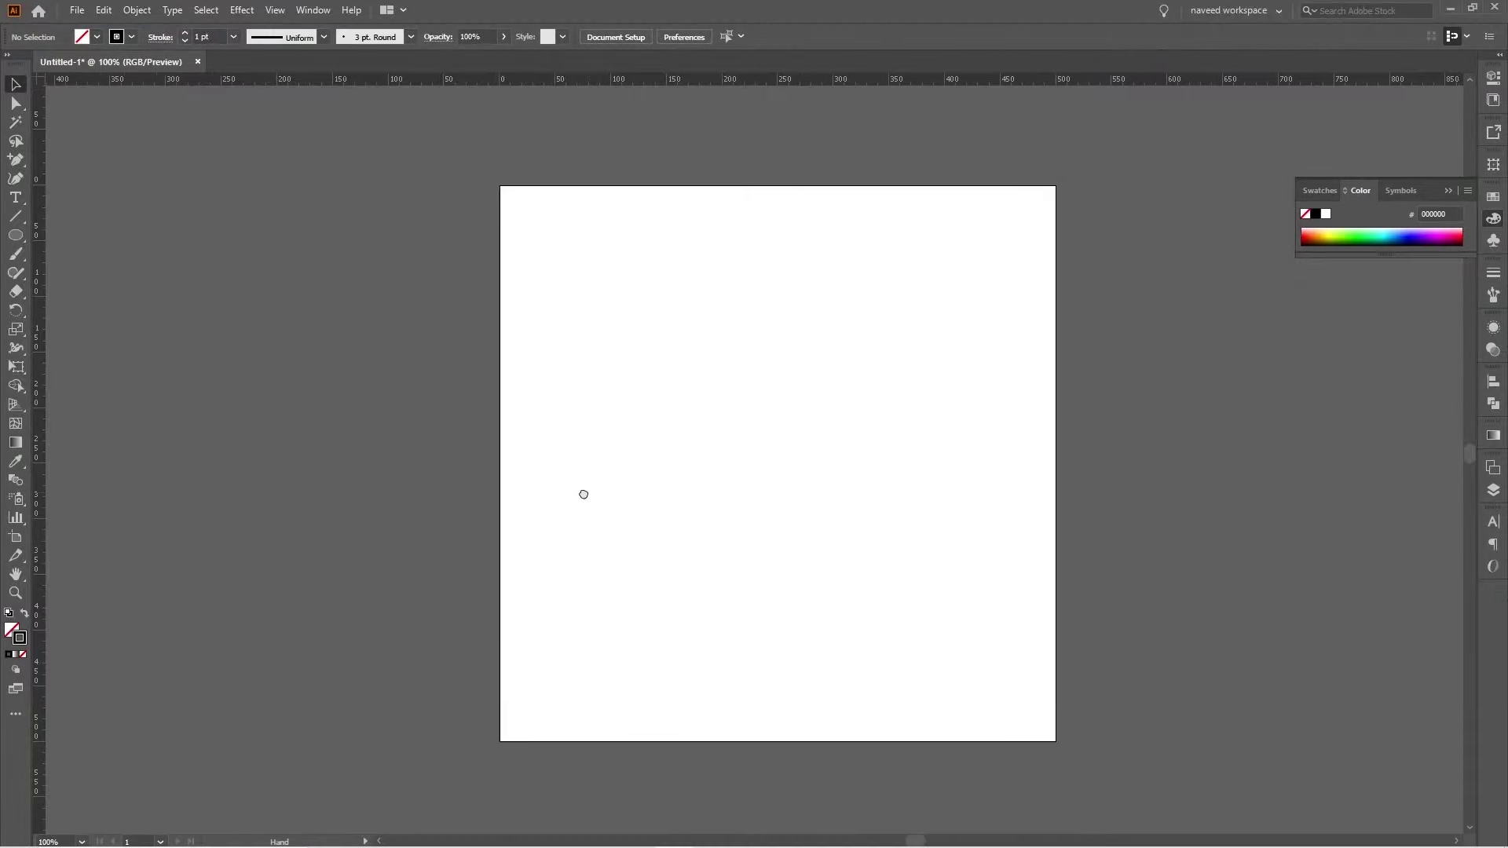
{"action": "left_click", "coordinate": [15, 235]}
{"action": "left_click_drag", "start_coordinate": [752, 464], "coordinate": [819, 530]}
{"action": "left_click", "coordinate": [15, 84]}
{"action": "left_click", "coordinate": [867, 37]}
{"action": "double_click", "coordinate": [863, 31]}
{"action": "type", "text": "100"}
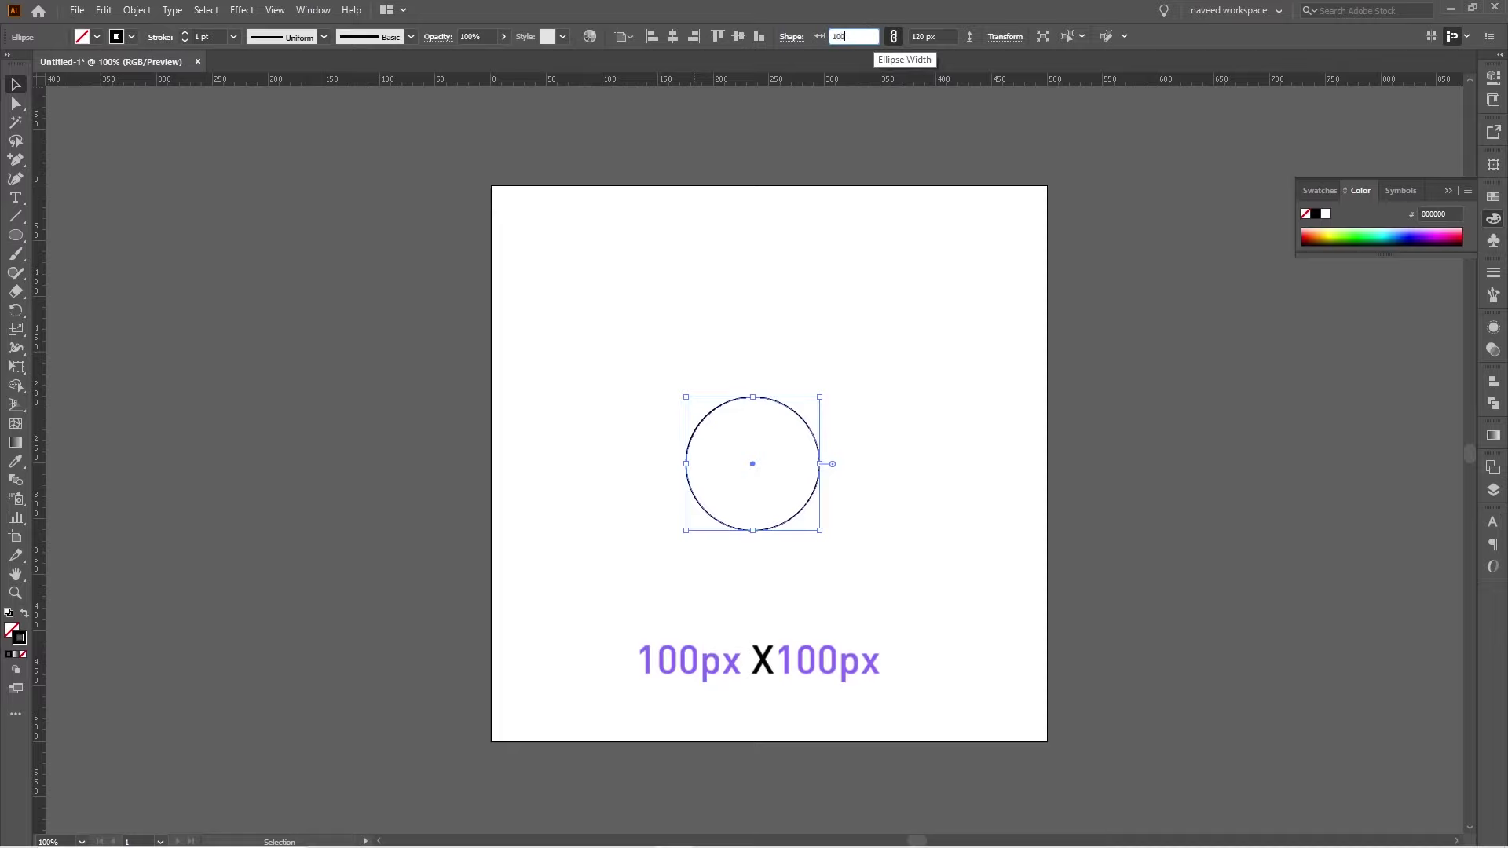
{"action": "key", "text": "Return"}
{"action": "left_click", "coordinate": [789, 539]}
Give the circle a 10 pt stroke with round caps
{"action": "scroll", "coordinate": [841, 511], "scroll_direction": "up", "scroll_amount": 2}
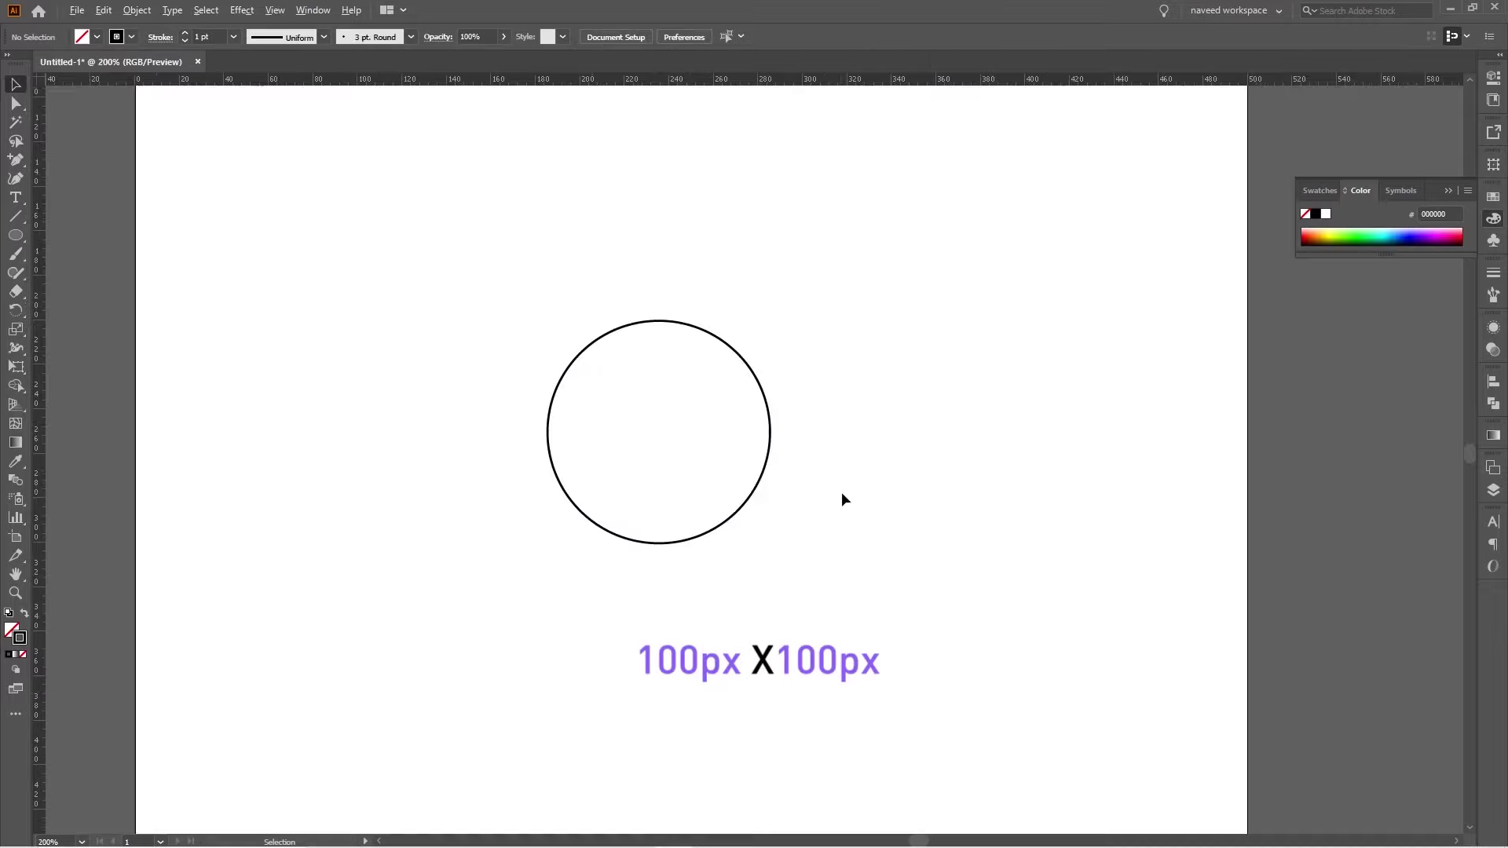
{"action": "left_click", "coordinate": [640, 434]}
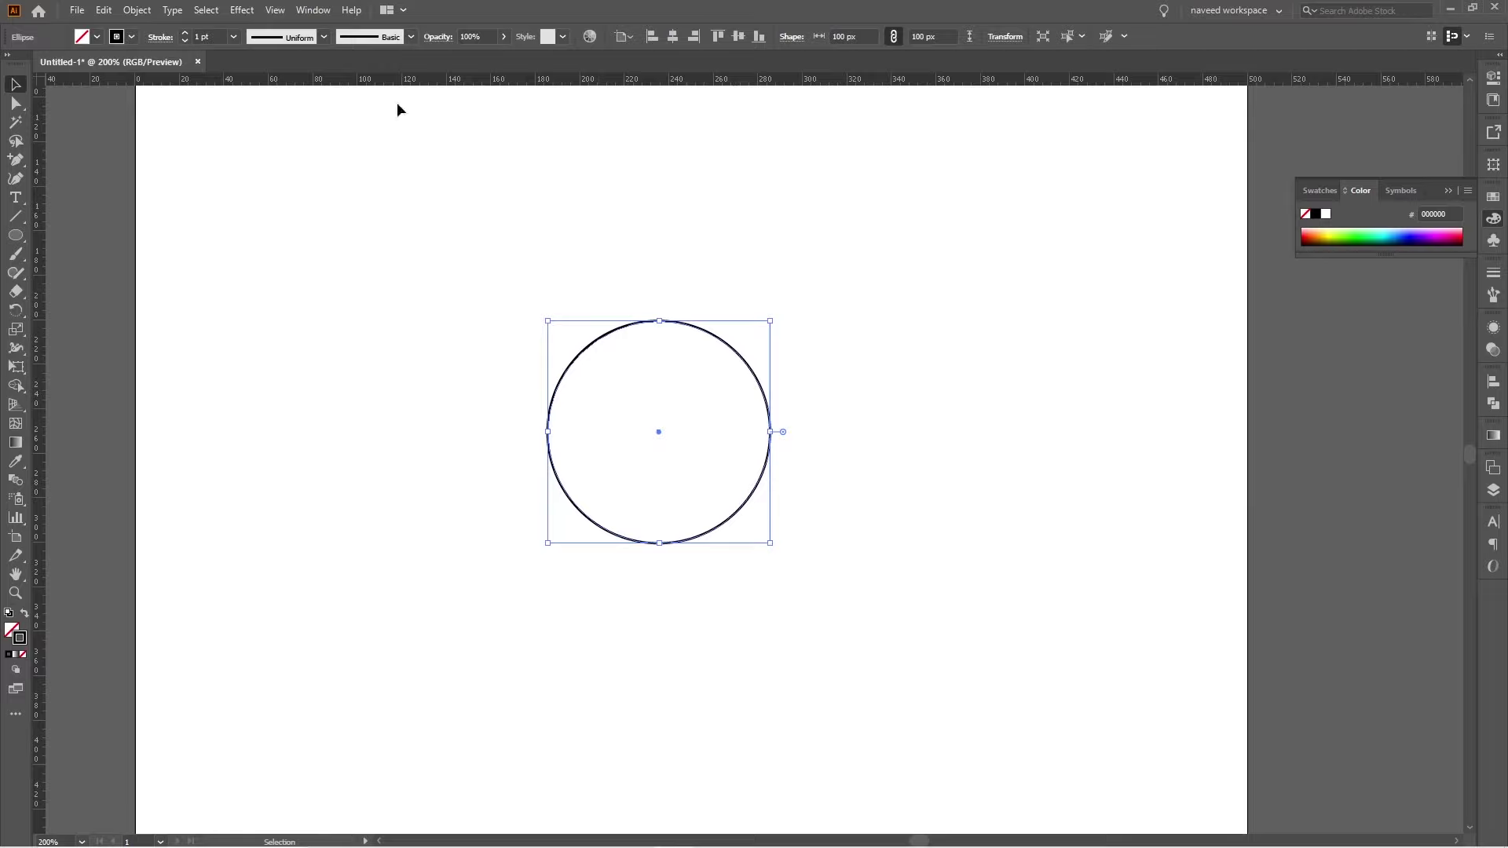
{"action": "left_click", "coordinate": [1485, 277]}
{"action": "left_click", "coordinate": [1370, 290]}
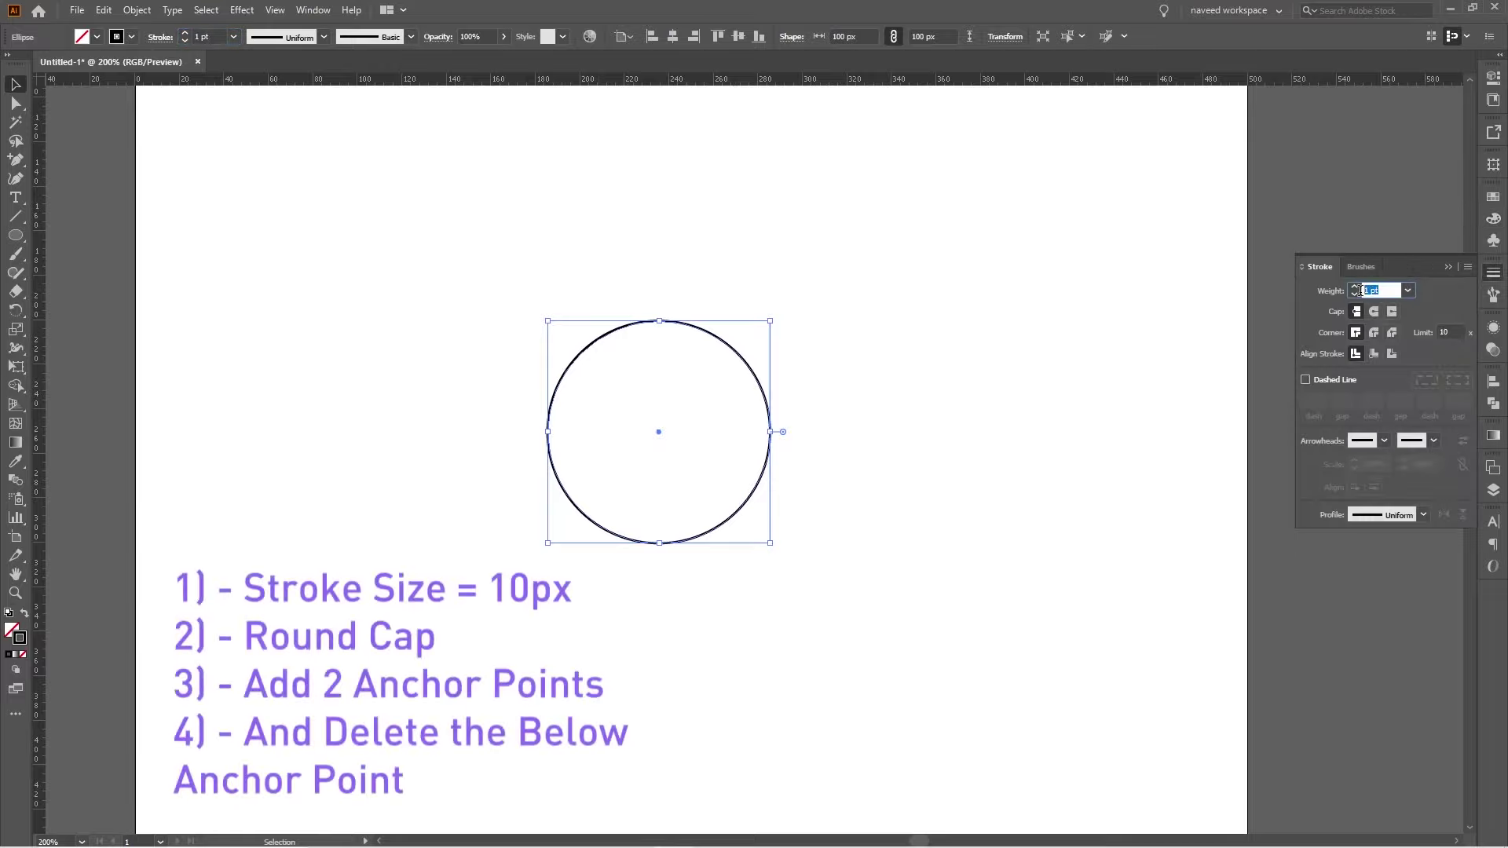
{"action": "type", "text": "10"}
{"action": "key", "text": "Return"}
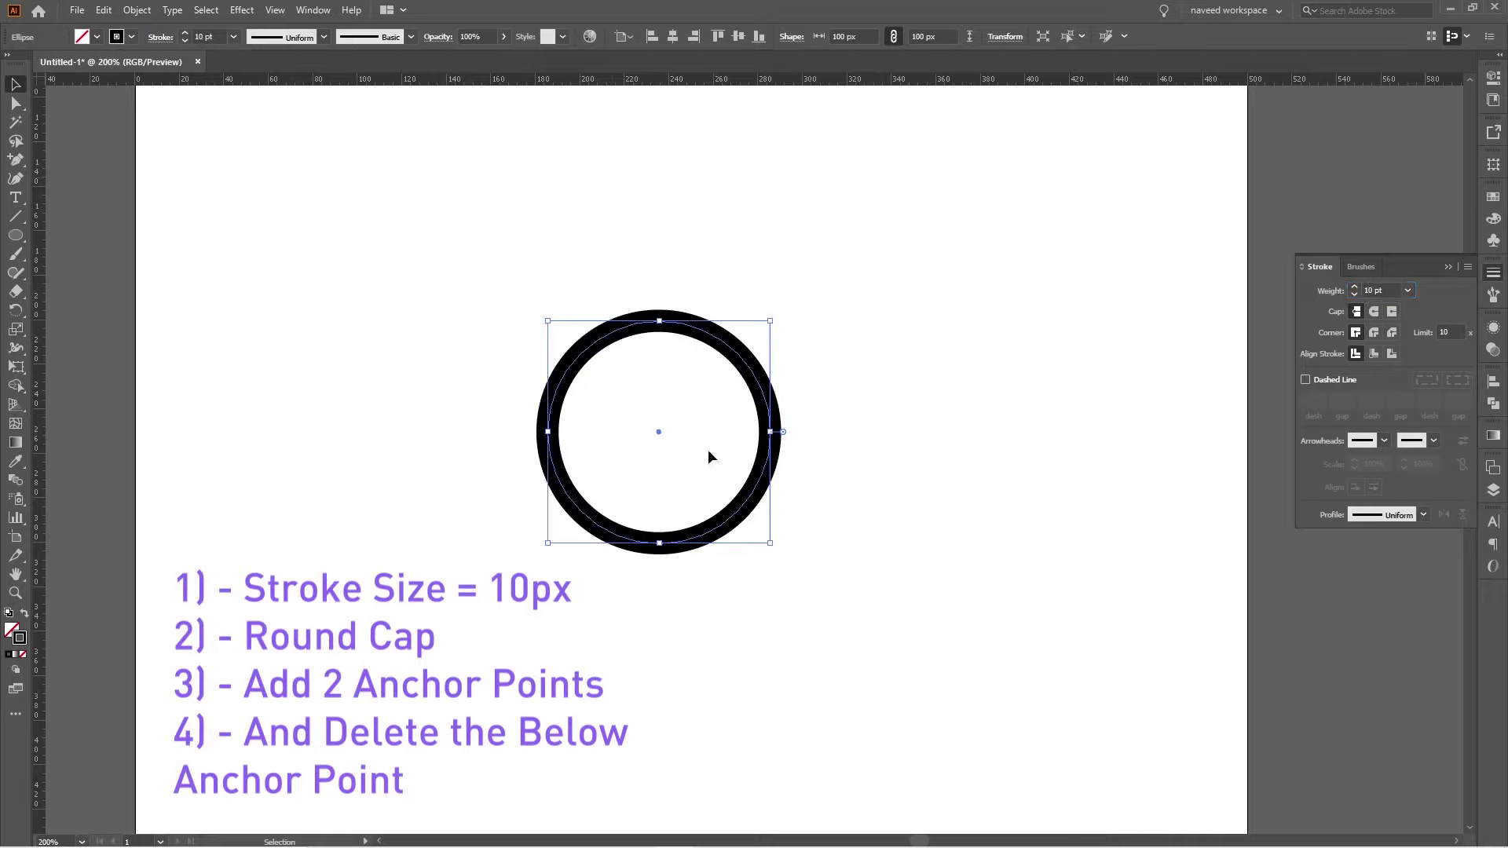
{"action": "left_click", "coordinate": [1373, 312]}
{"action": "left_click", "coordinate": [793, 515]}
Move the circle and centre it horizontally and vertically on the artboard
{"action": "scroll", "coordinate": [746, 546], "scroll_direction": "right", "scroll_amount": 1}
{"action": "left_click_drag", "start_coordinate": [701, 526], "coordinate": [755, 576]}
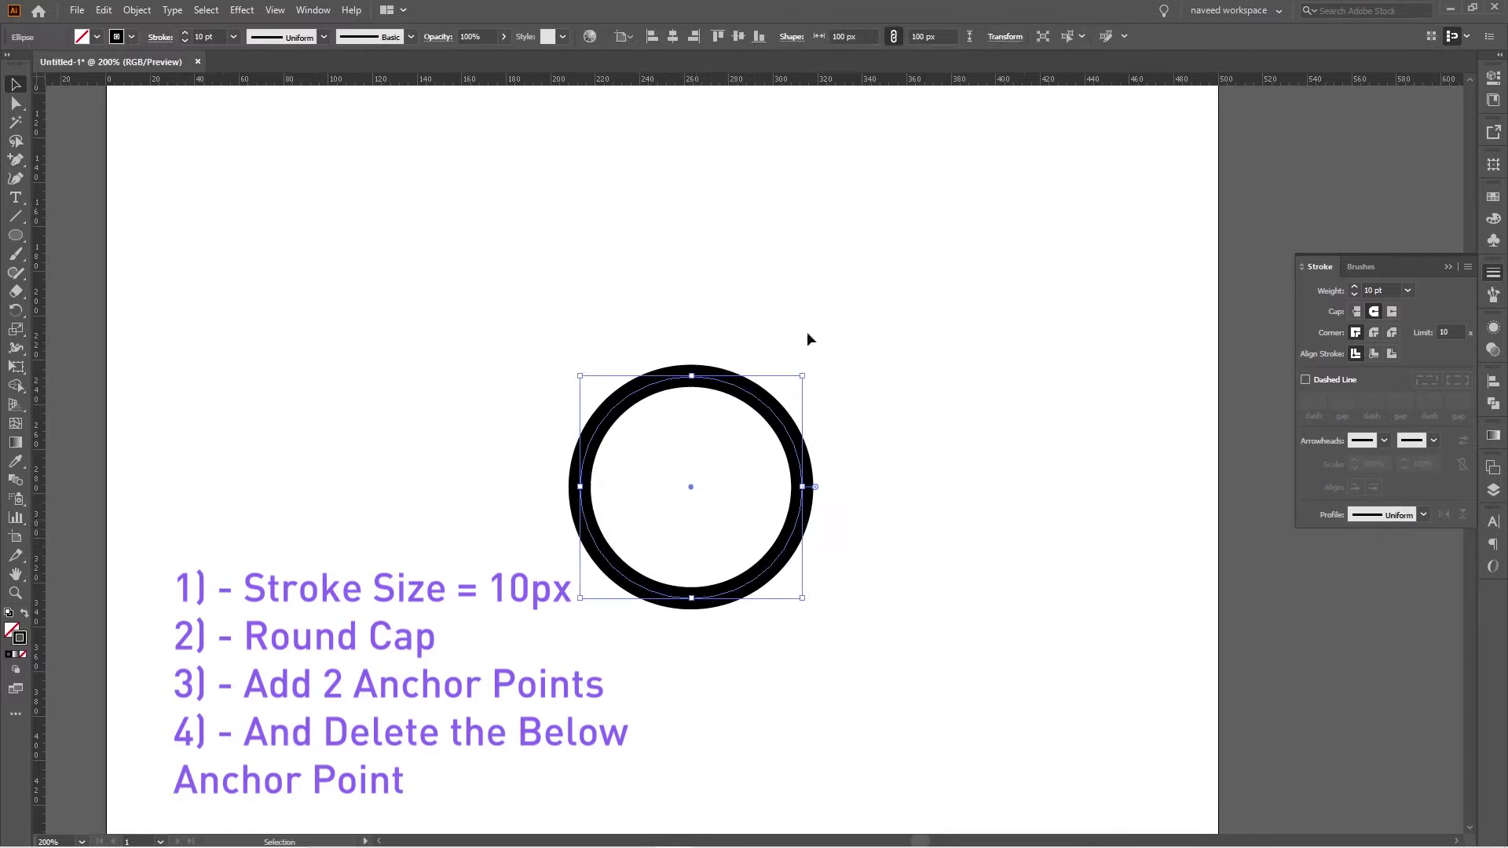
{"action": "left_click", "coordinate": [673, 36]}
{"action": "left_click", "coordinate": [738, 36]}
Add a horizontal guide across the lower part of the circle
{"action": "left_click", "coordinate": [794, 393]}
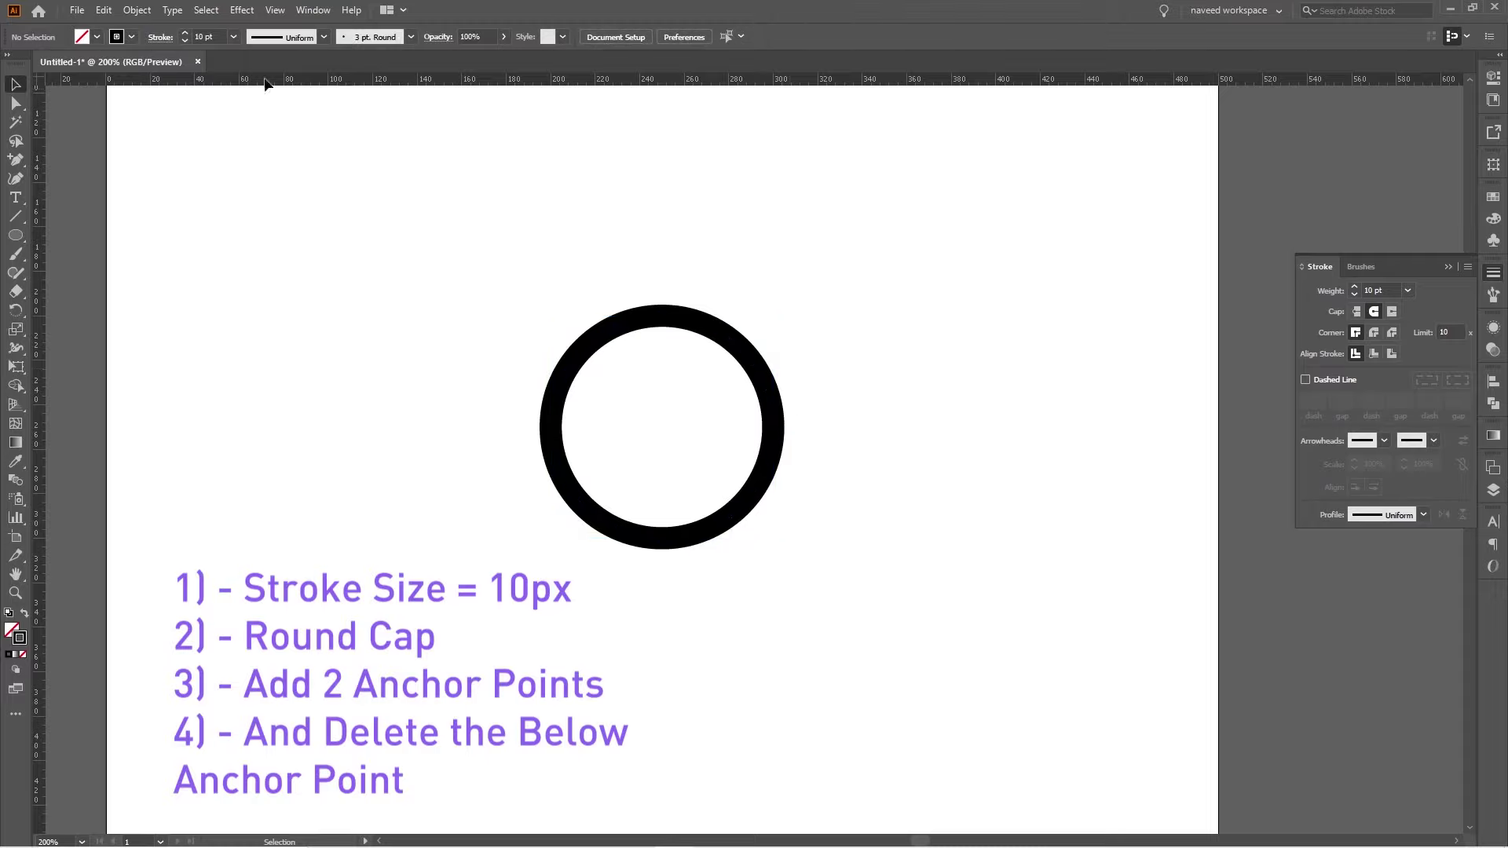
{"action": "left_click_drag", "start_coordinate": [638, 80], "coordinate": [649, 507]}
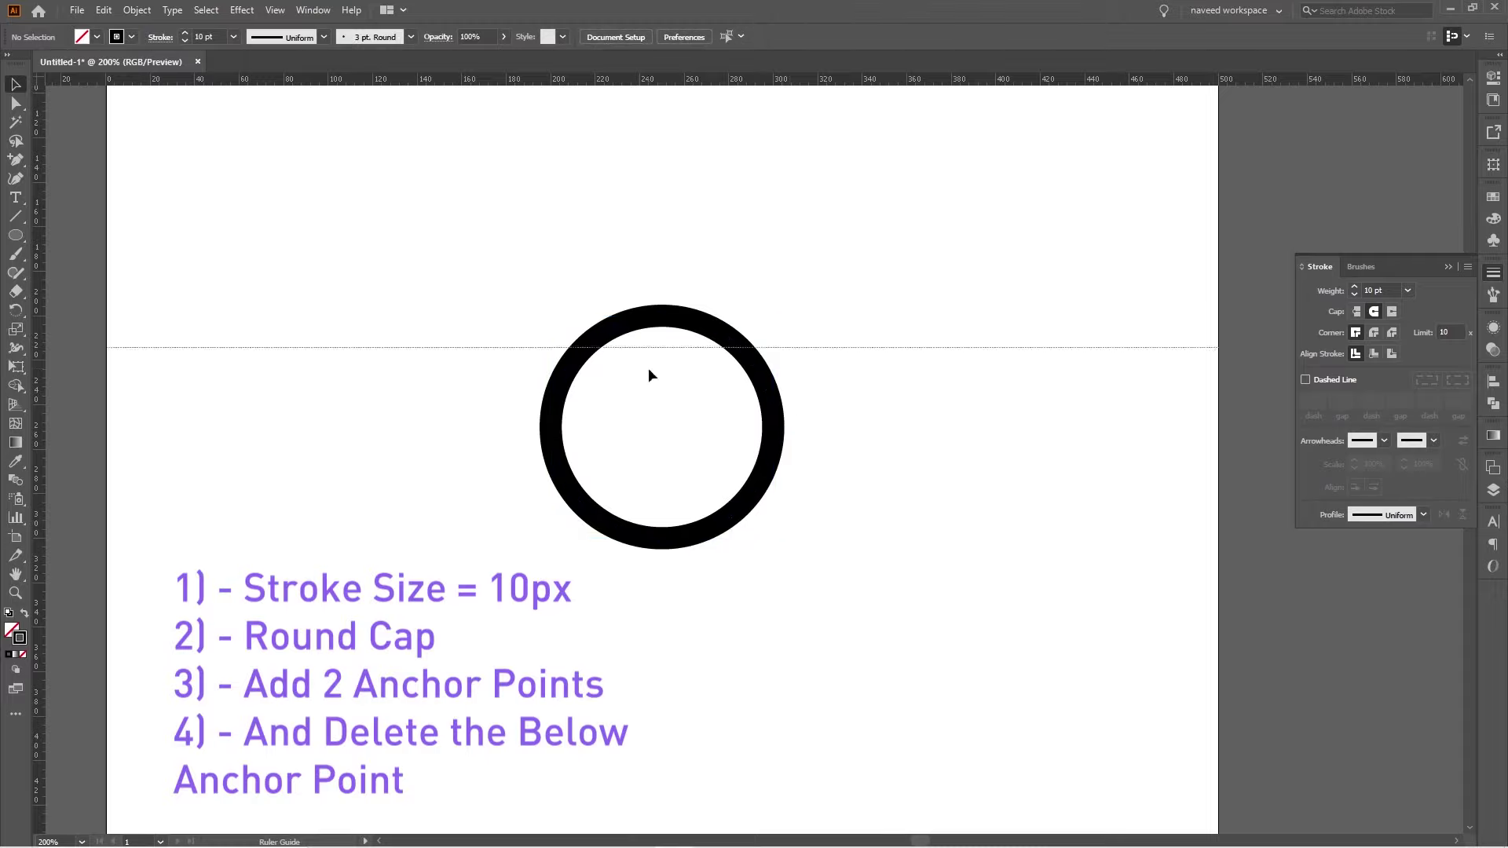
{"action": "left_click", "coordinate": [650, 505]}
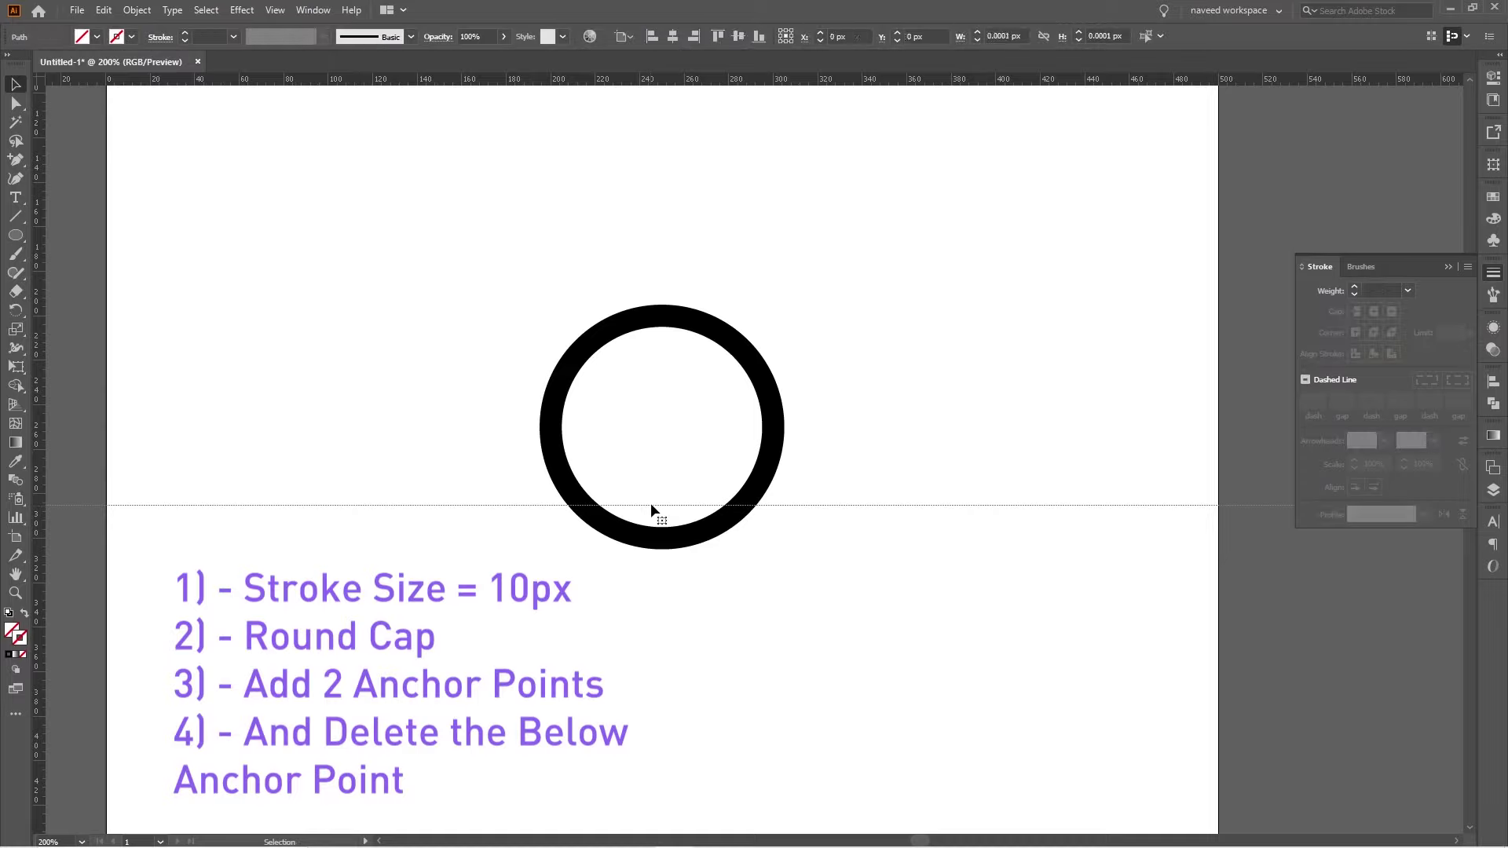
{"action": "left_click", "coordinate": [765, 477]}
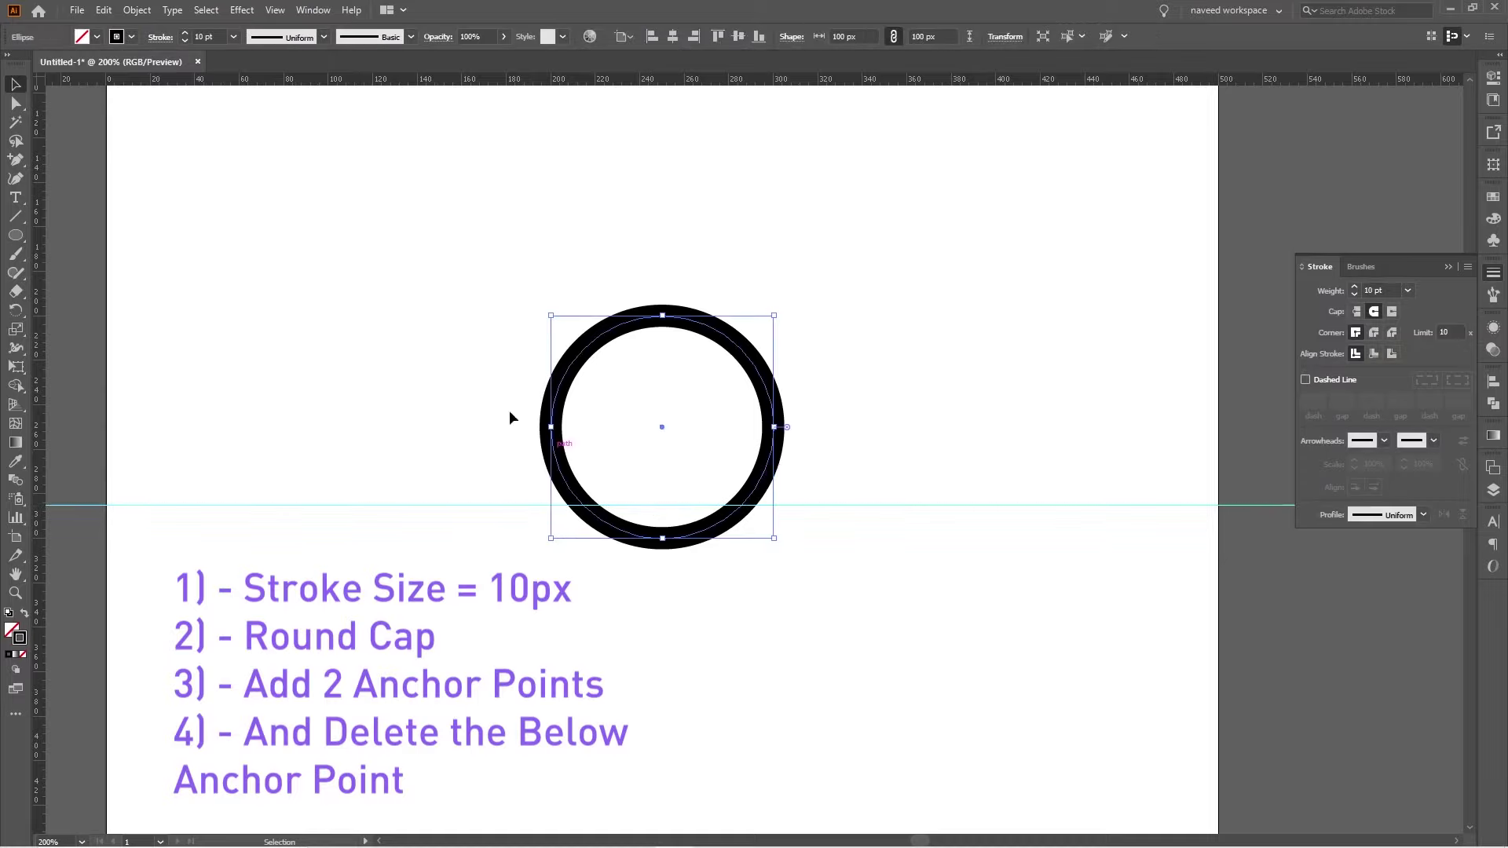
Add anchors where the guide meets the circle and delete the bottom anchor
{"action": "left_click_drag", "start_coordinate": [15, 163], "coordinate": [75, 179]}
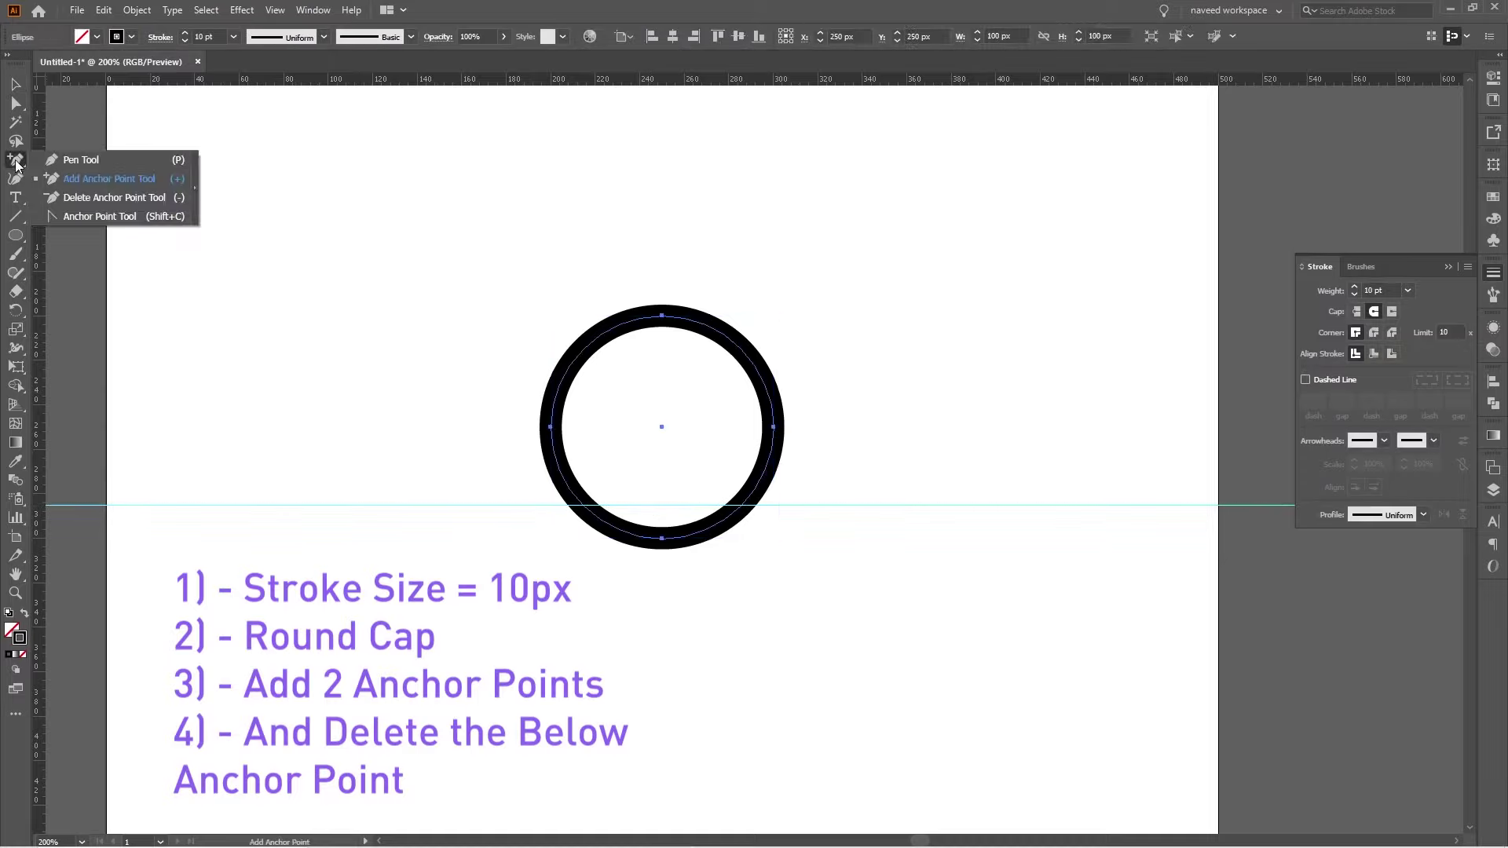
{"action": "left_click", "coordinate": [132, 180]}
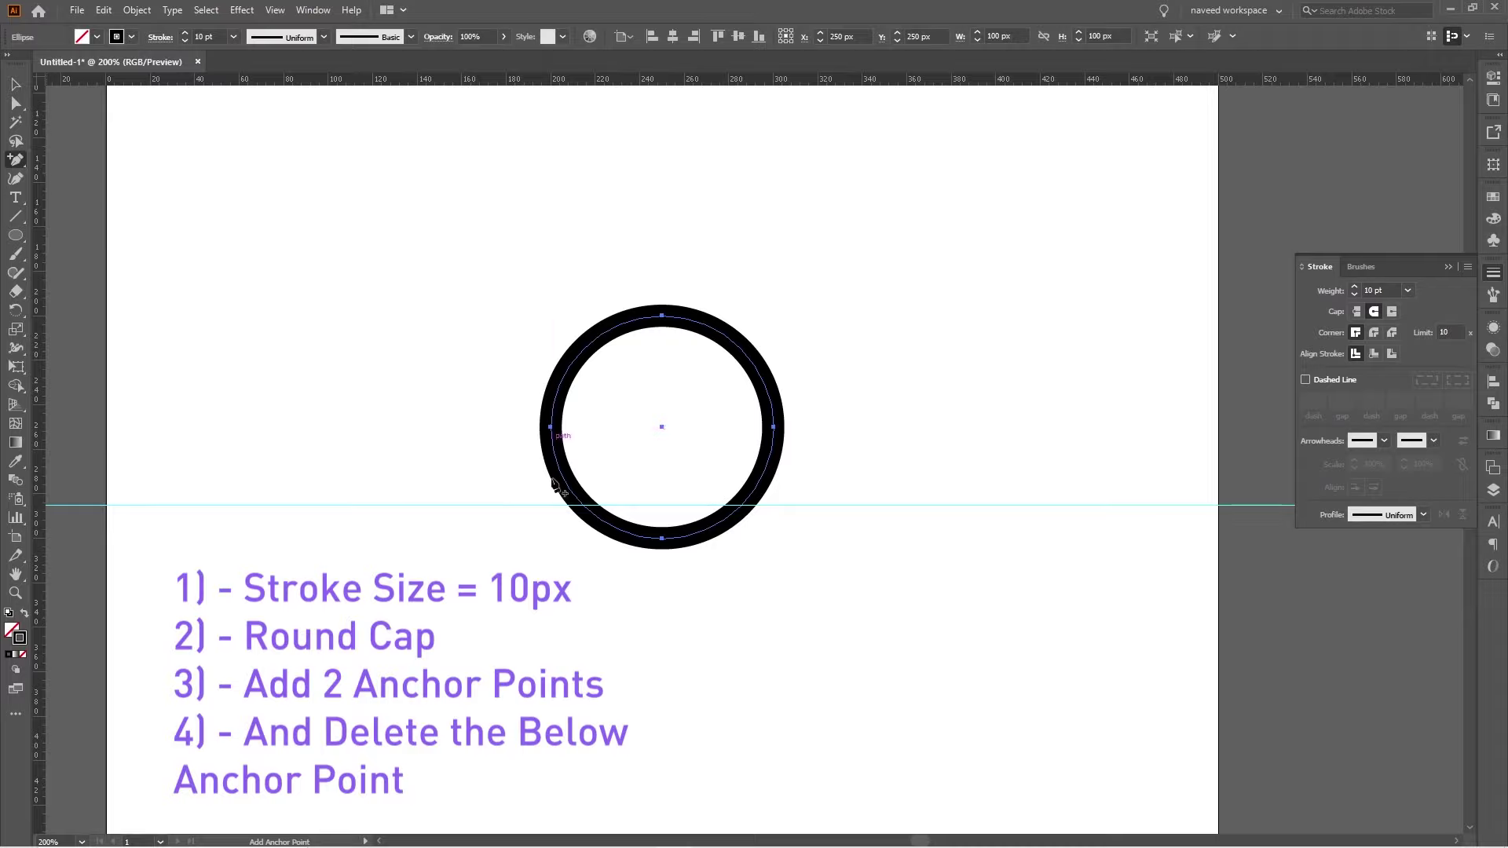
{"action": "left_click", "coordinate": [584, 505]}
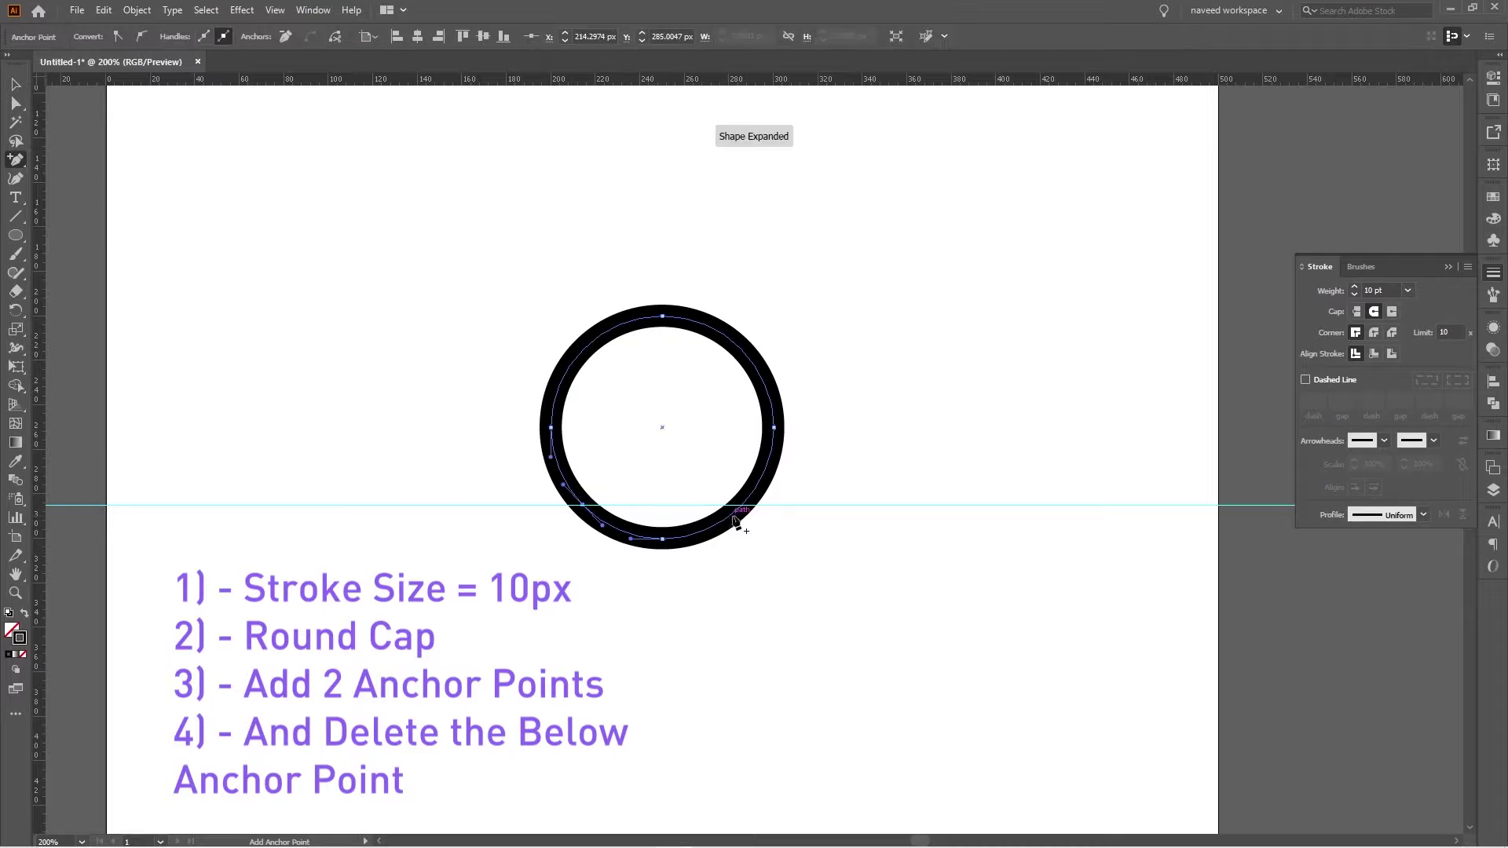
{"action": "left_click", "coordinate": [742, 505]}
{"action": "left_click", "coordinate": [16, 103]}
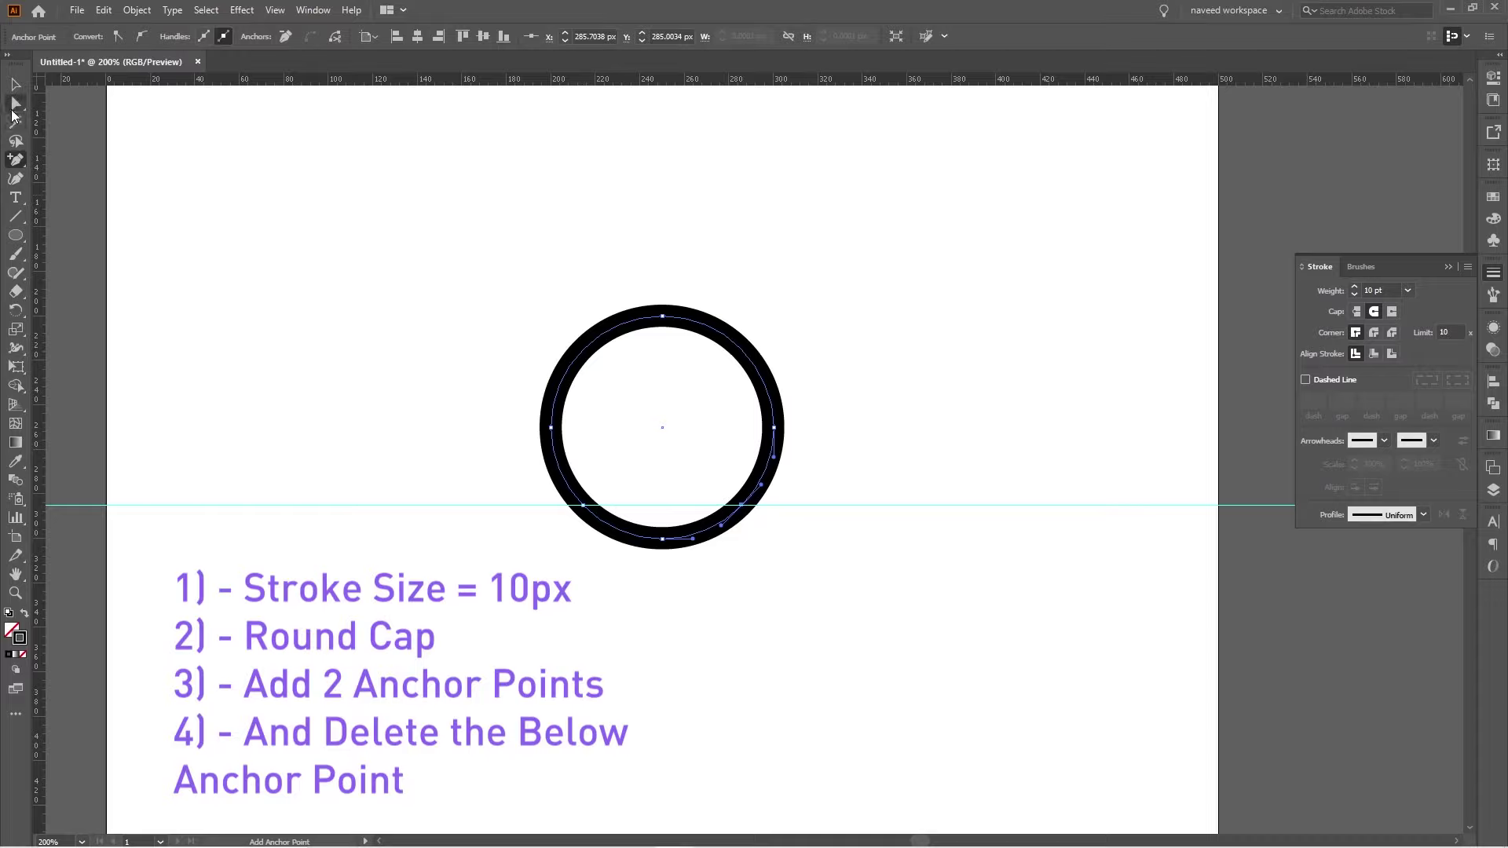
{"action": "left_click", "coordinate": [661, 540]}
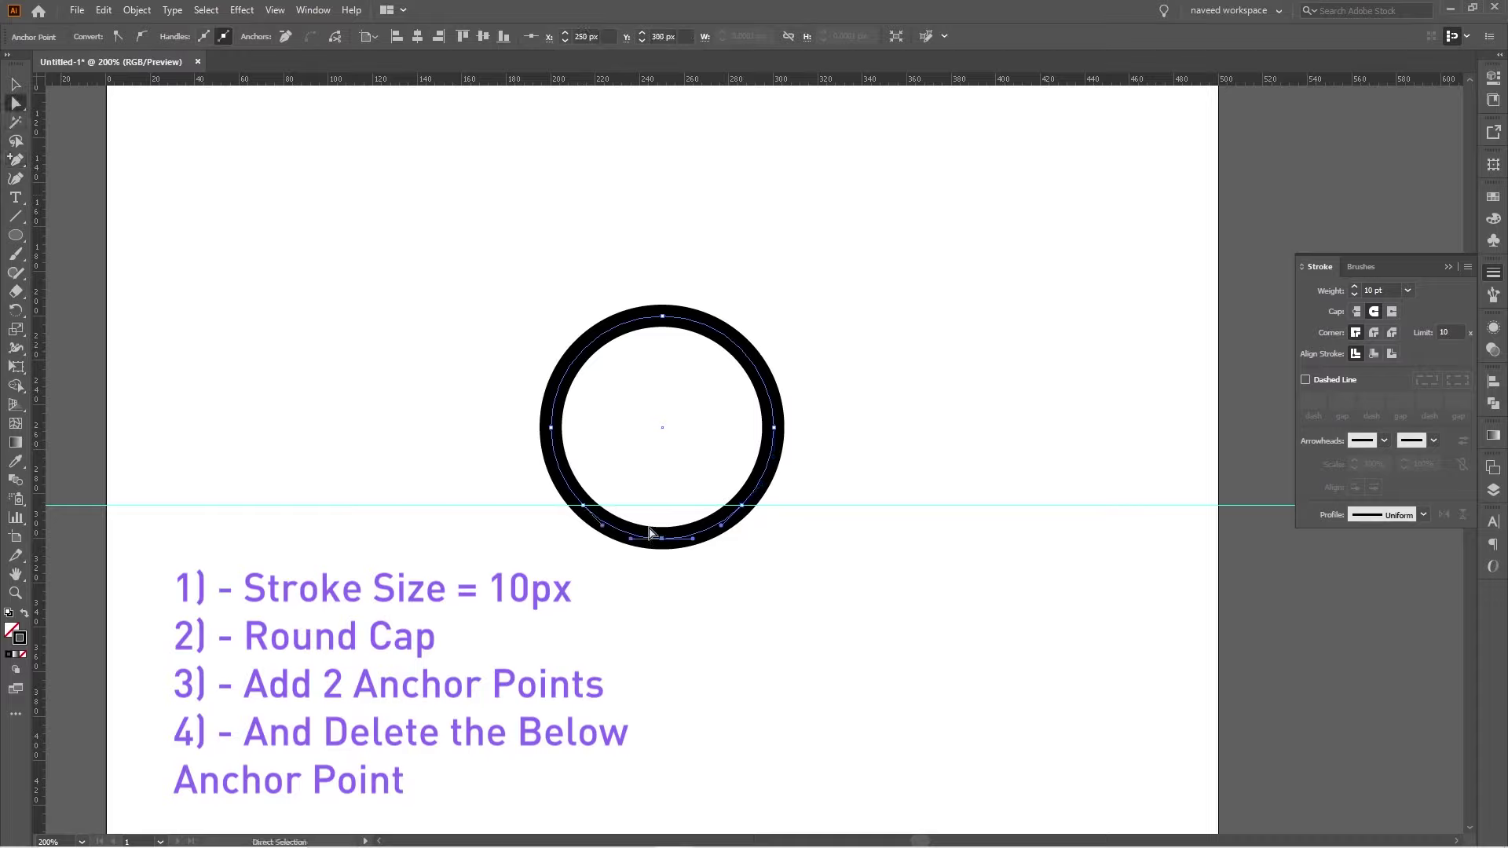
{"action": "key", "text": "Delete"}
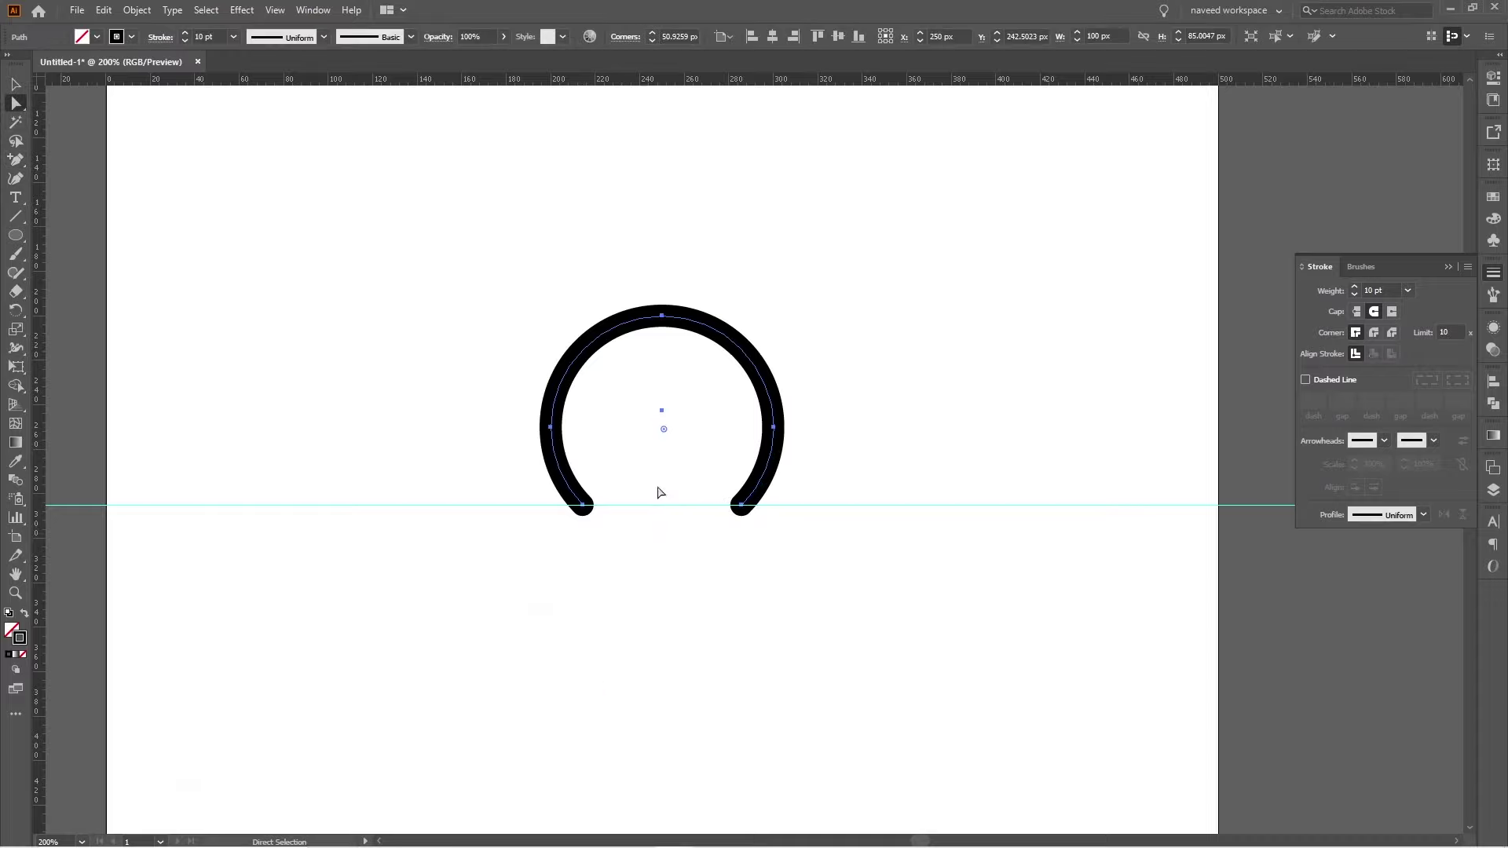
{"action": "left_click", "coordinate": [16, 84]}
{"action": "left_click_drag", "start_coordinate": [346, 429], "coordinate": [504, 606]}
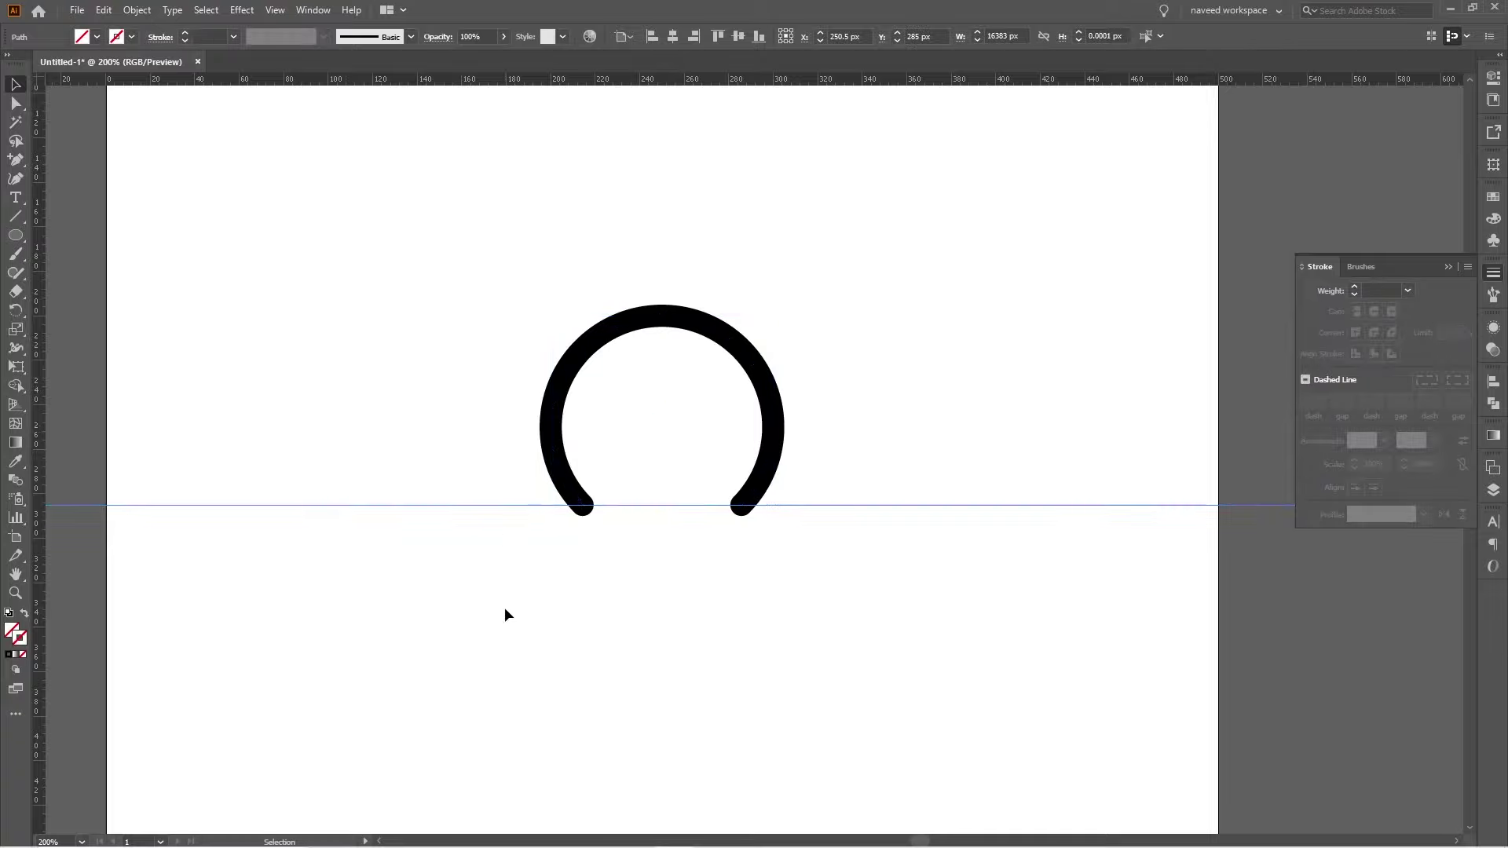
Duplicate the arc to the left and make the copy light grey
{"action": "left_click_drag", "start_coordinate": [564, 491], "coordinate": [277, 477]}
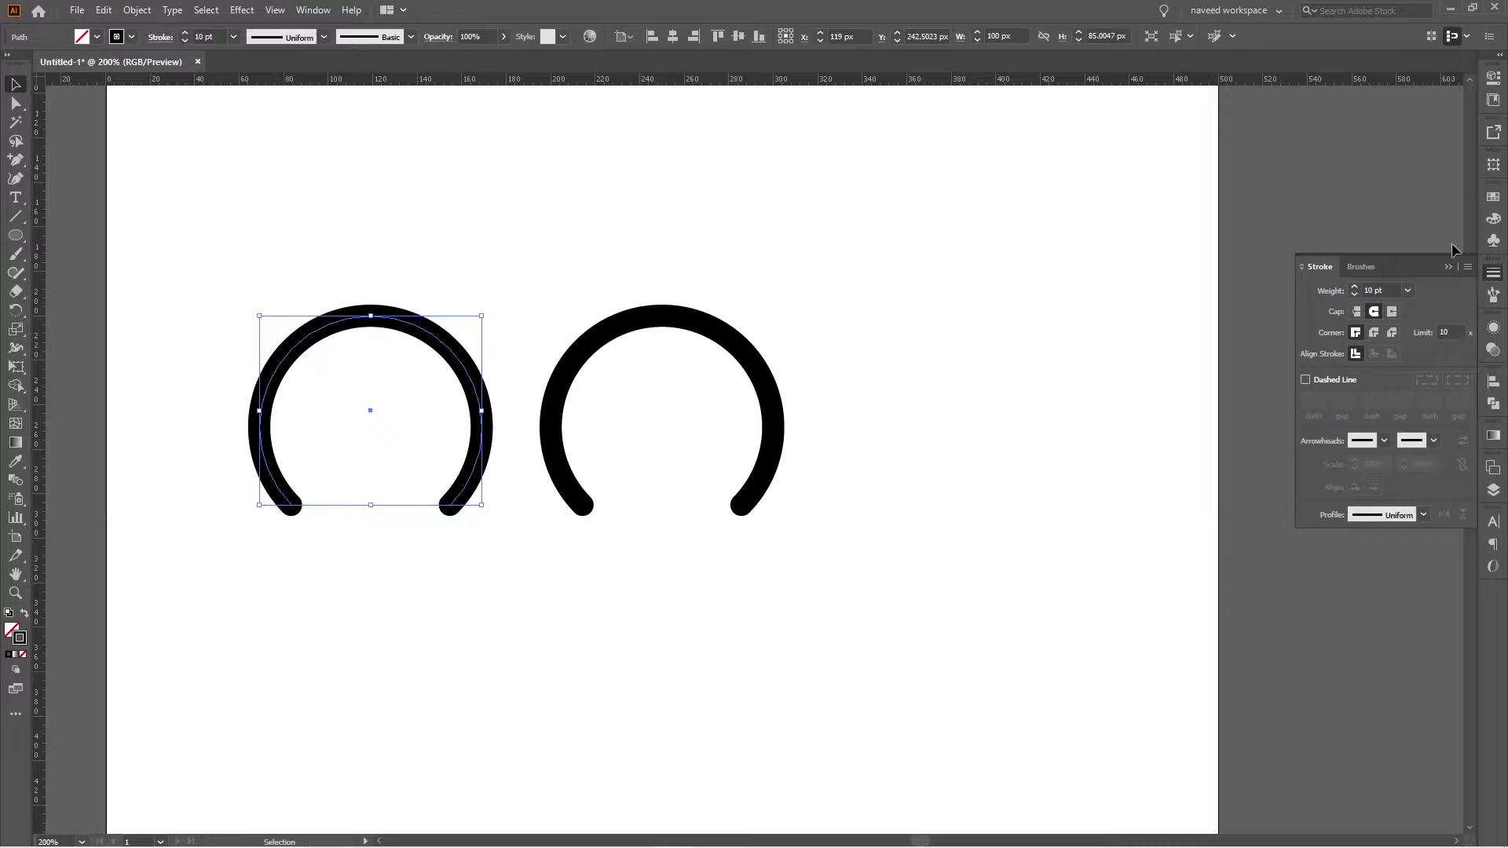
{"action": "left_click", "coordinate": [1488, 201]}
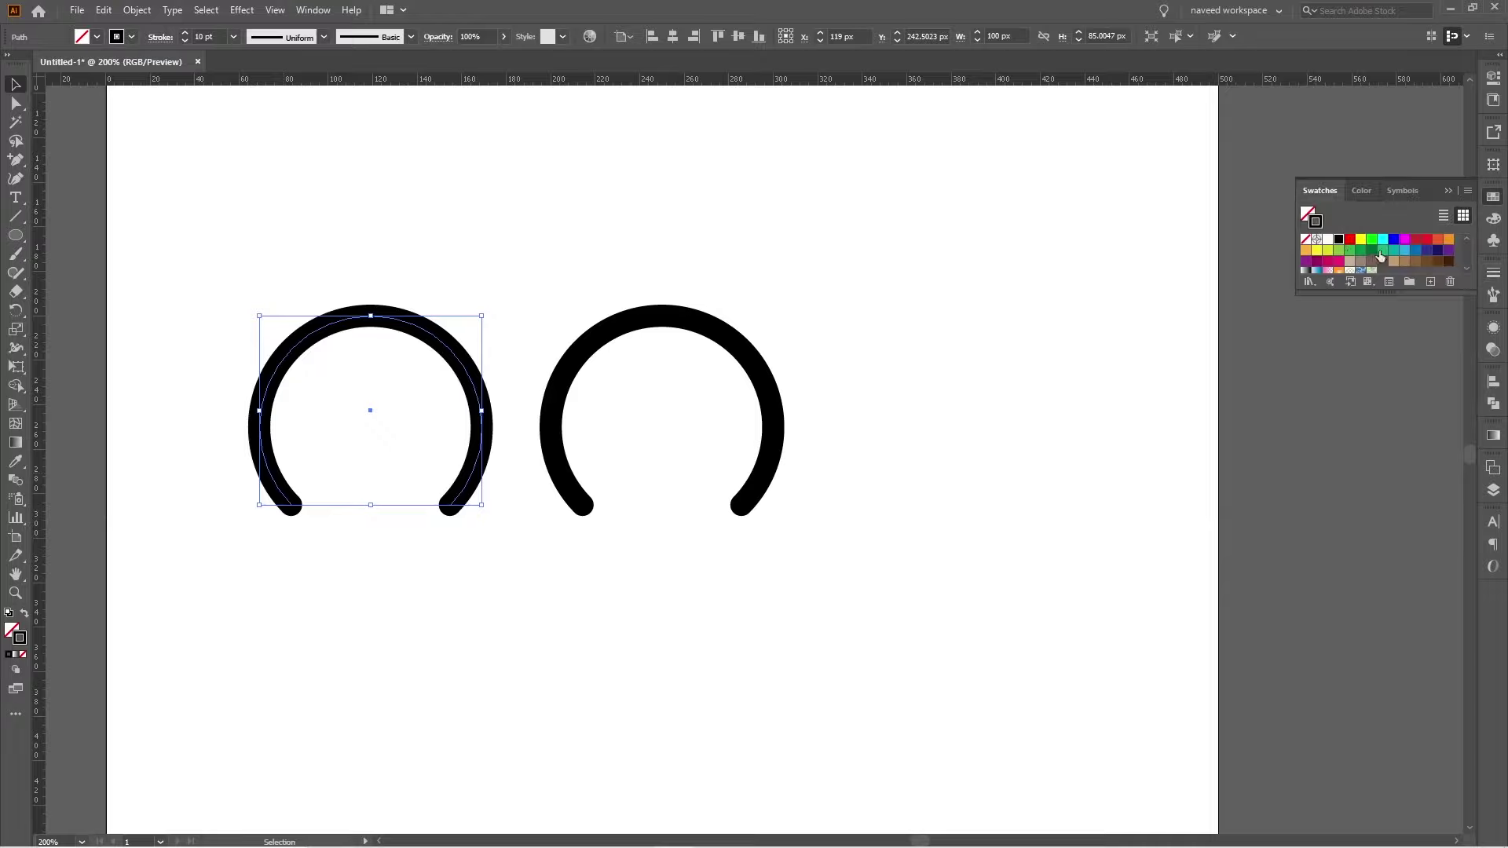
{"action": "scroll", "coordinate": [1380, 256], "scroll_direction": "down", "scroll_amount": 2}
{"action": "left_click", "coordinate": [1393, 253]}
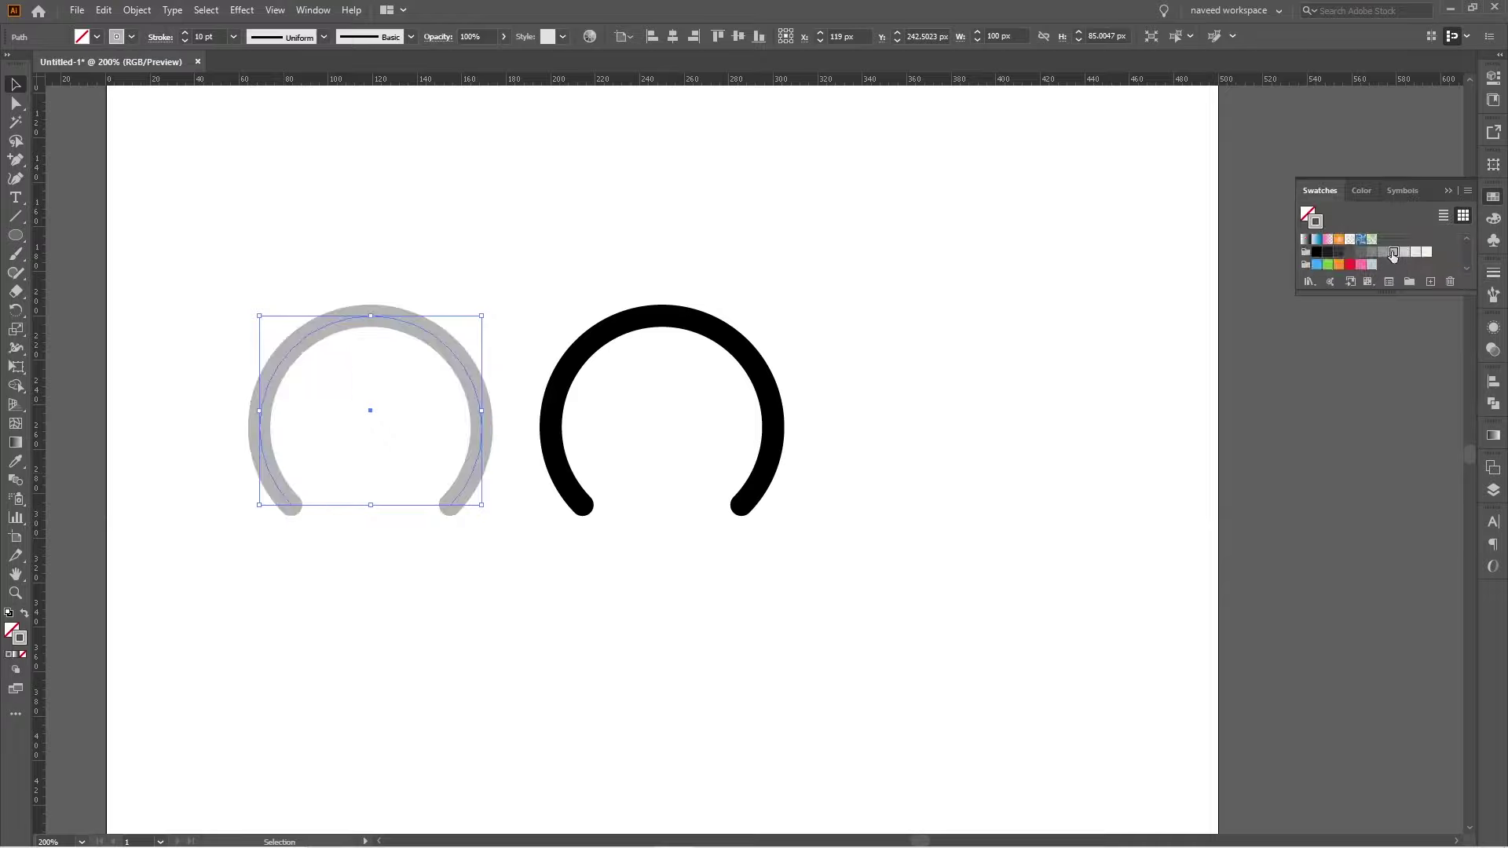
{"action": "left_click", "coordinate": [483, 563]}
{"action": "left_click", "coordinate": [460, 497]}
Shorten the grey arc by deleting its lower-right end
{"action": "key", "text": "p"}
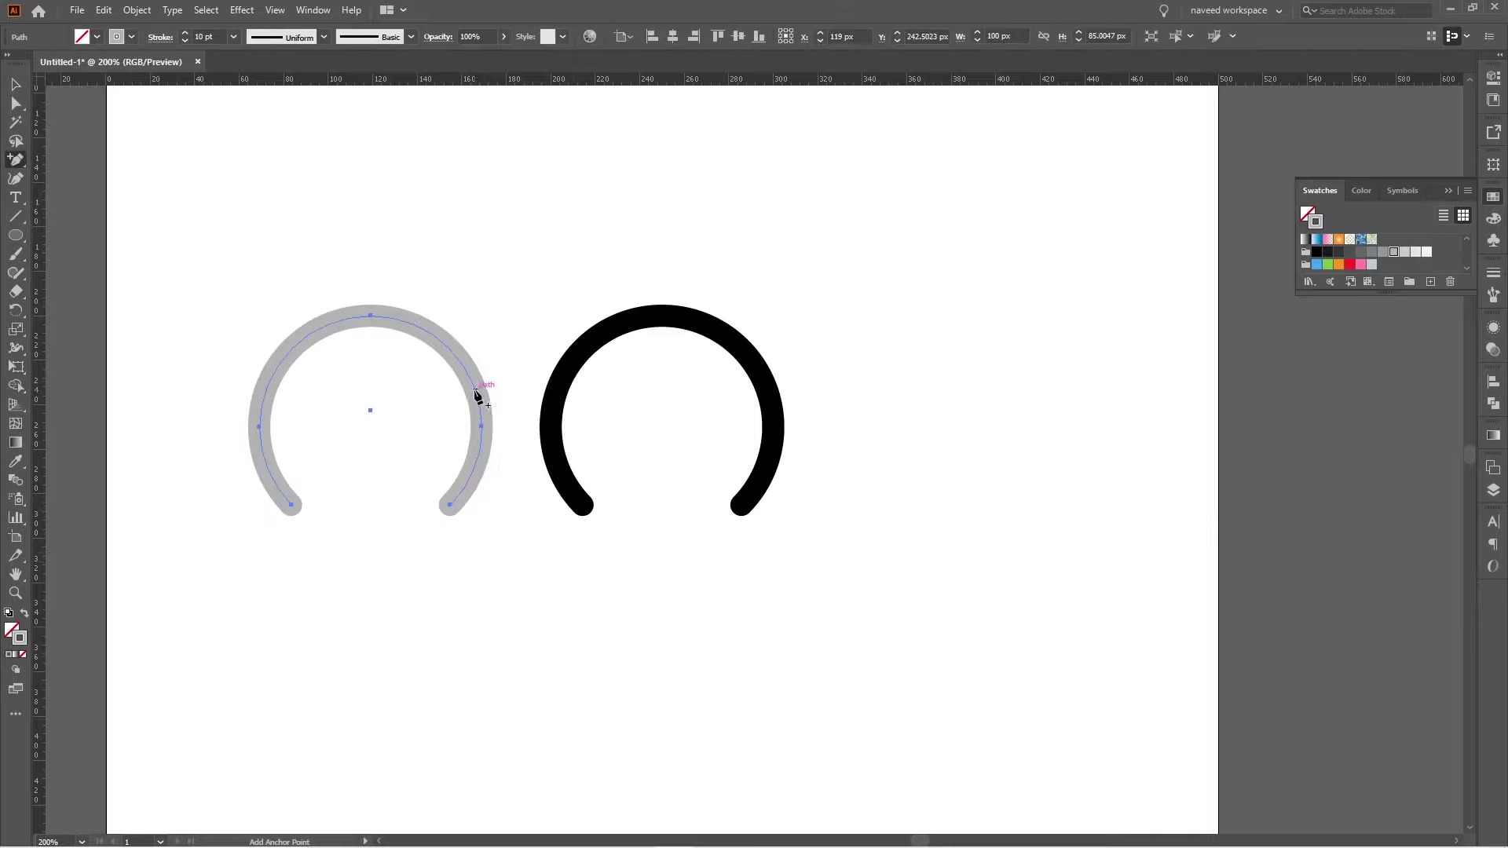
{"action": "left_click", "coordinate": [477, 397]}
{"action": "key", "text": "a"}
{"action": "left_click_drag", "start_coordinate": [511, 514], "coordinate": [416, 498]}
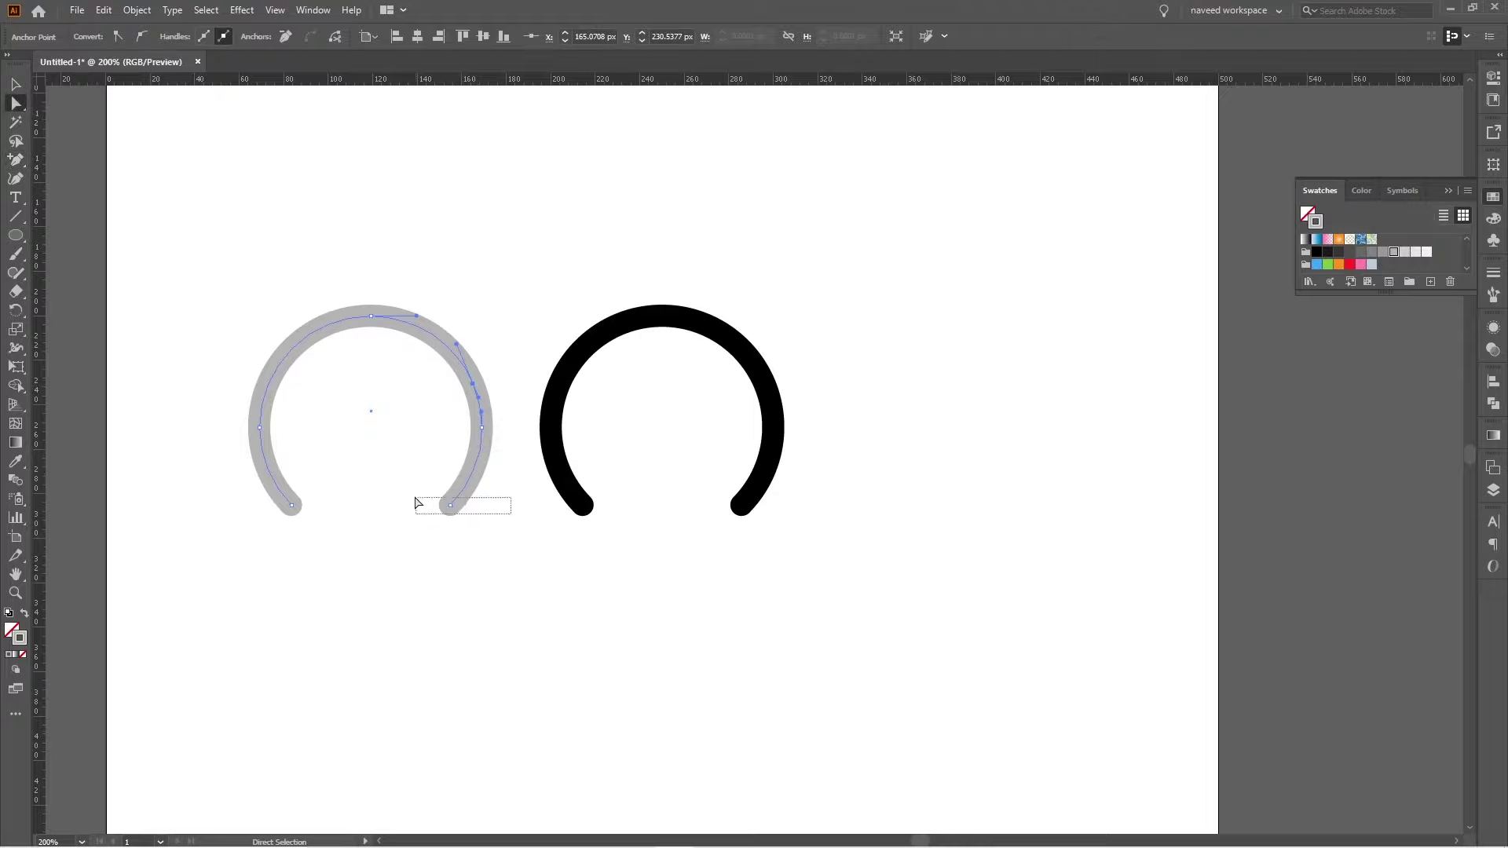
{"action": "key", "text": "Delete"}
{"action": "left_click_drag", "start_coordinate": [501, 455], "coordinate": [461, 407]}
{"action": "key", "text": "Delete"}
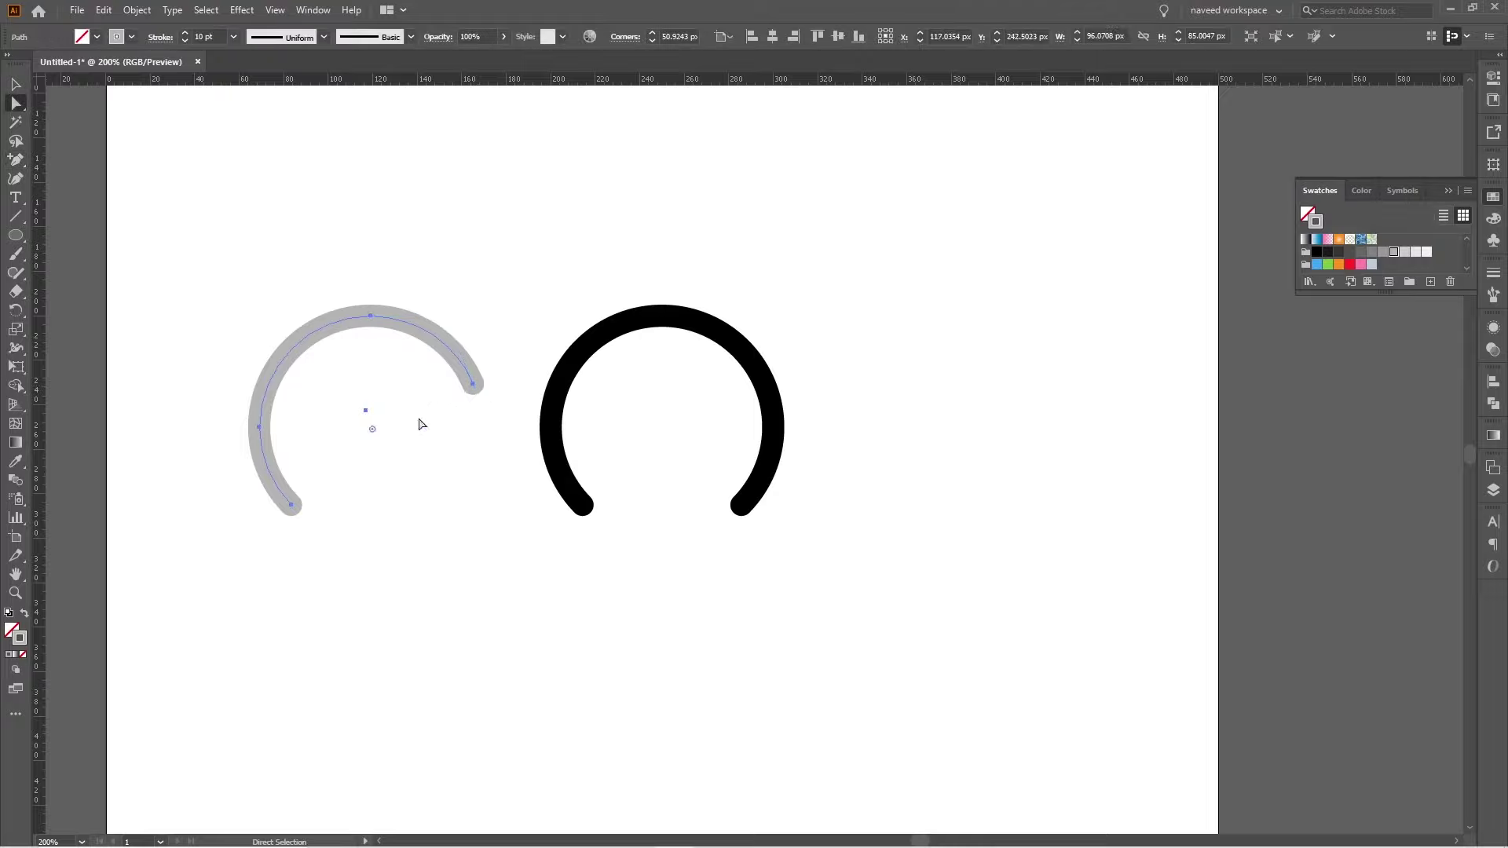
Place the grey arc over the black arc and group the two
{"action": "key", "text": "v"}
{"action": "mouse_move", "coordinate": [237, 264]}
{"action": "left_mouse_down"}
{"action": "mouse_move", "coordinate": [375, 355]}
{"action": "mouse_move", "coordinate": [631, 330]}
{"action": "left_mouse_up"}
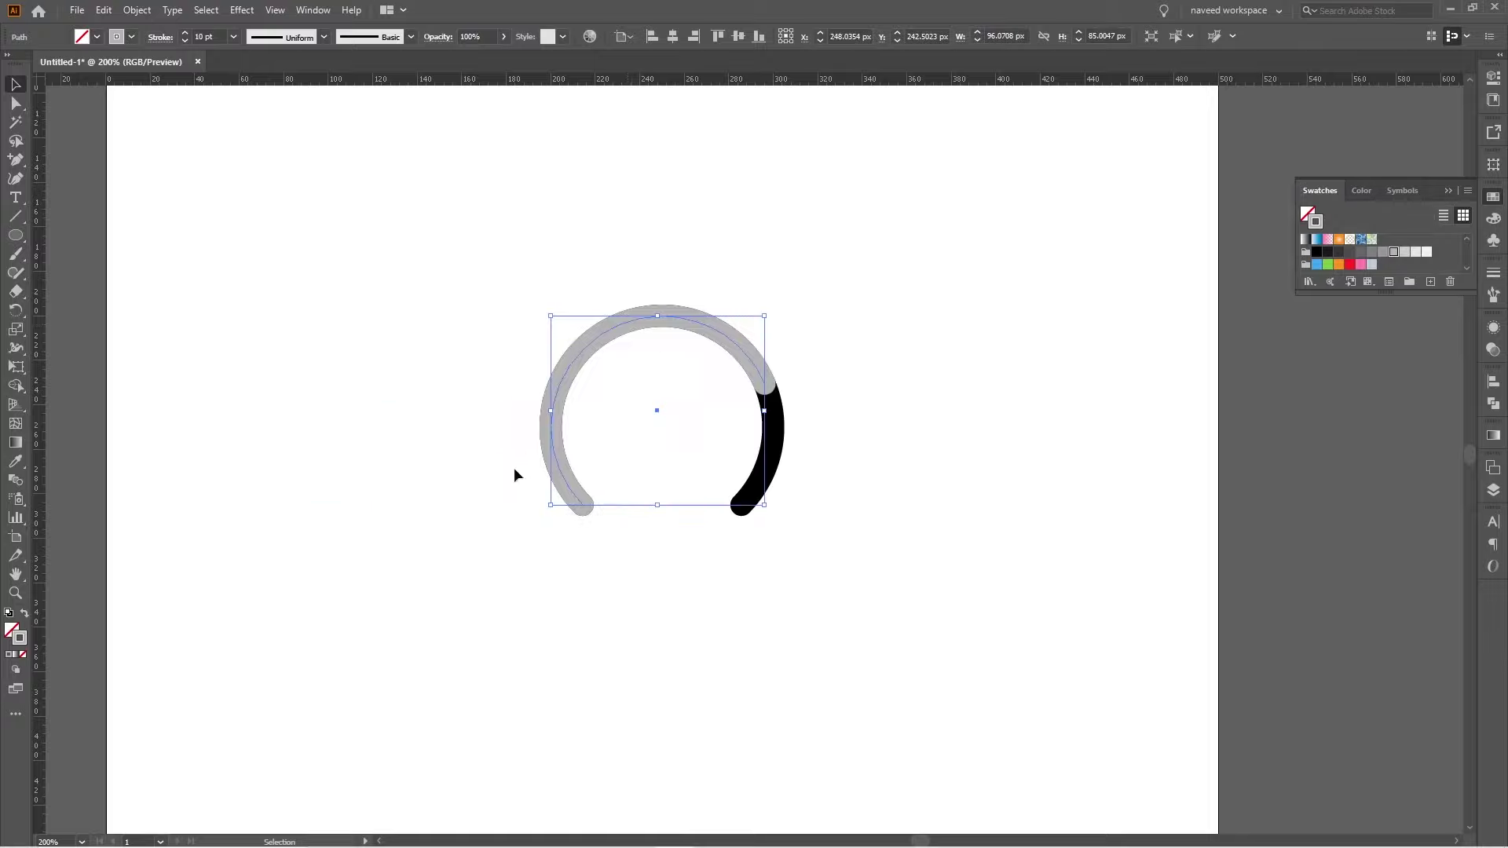
{"action": "left_click", "coordinate": [485, 439]}
{"action": "left_click_drag", "start_coordinate": [461, 290], "coordinate": [817, 533]}
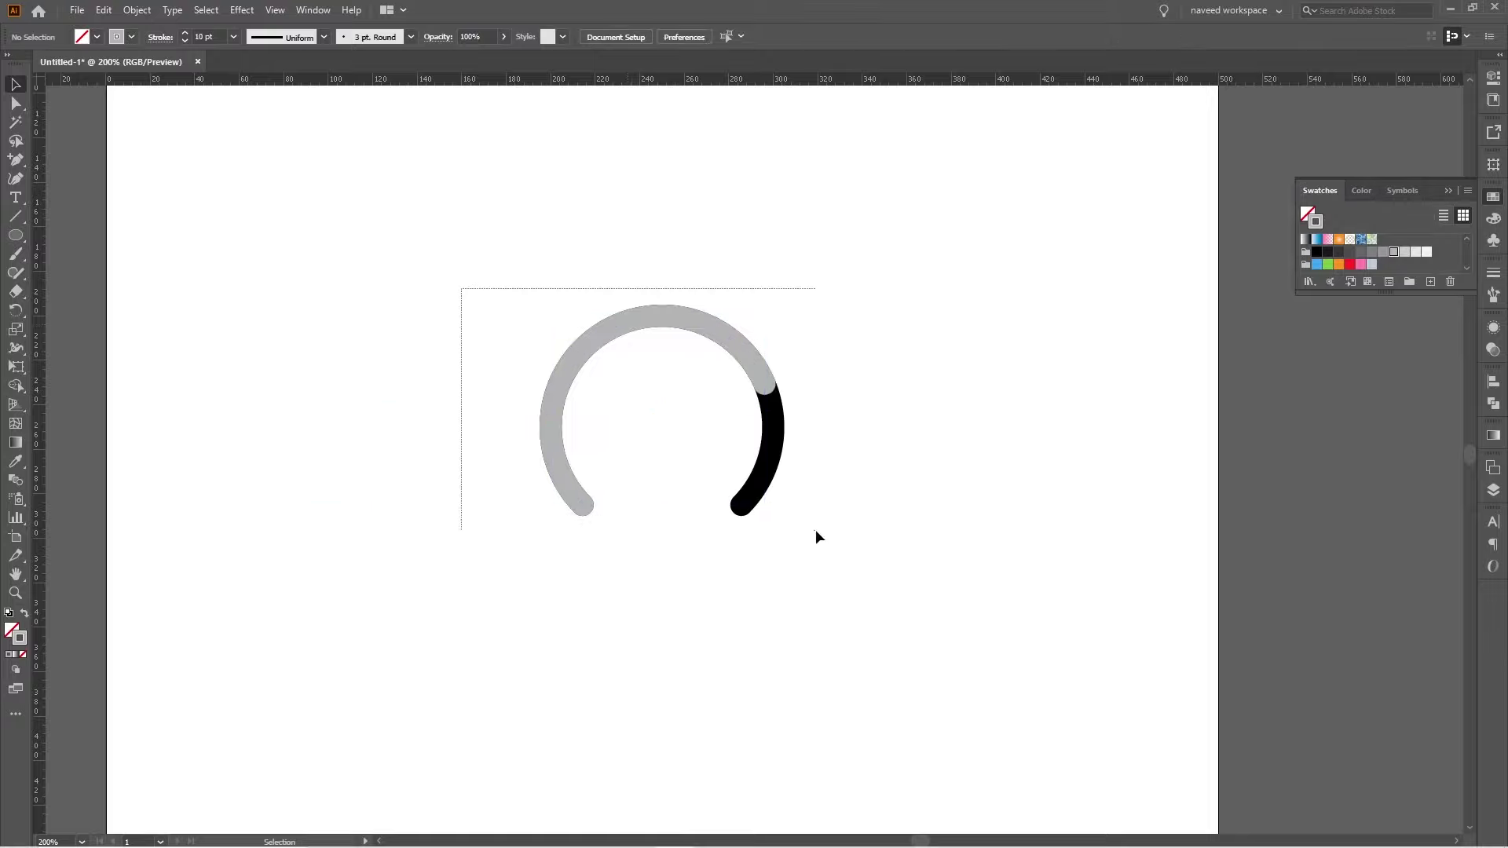
{"action": "key", "text": "ctrl+g"}
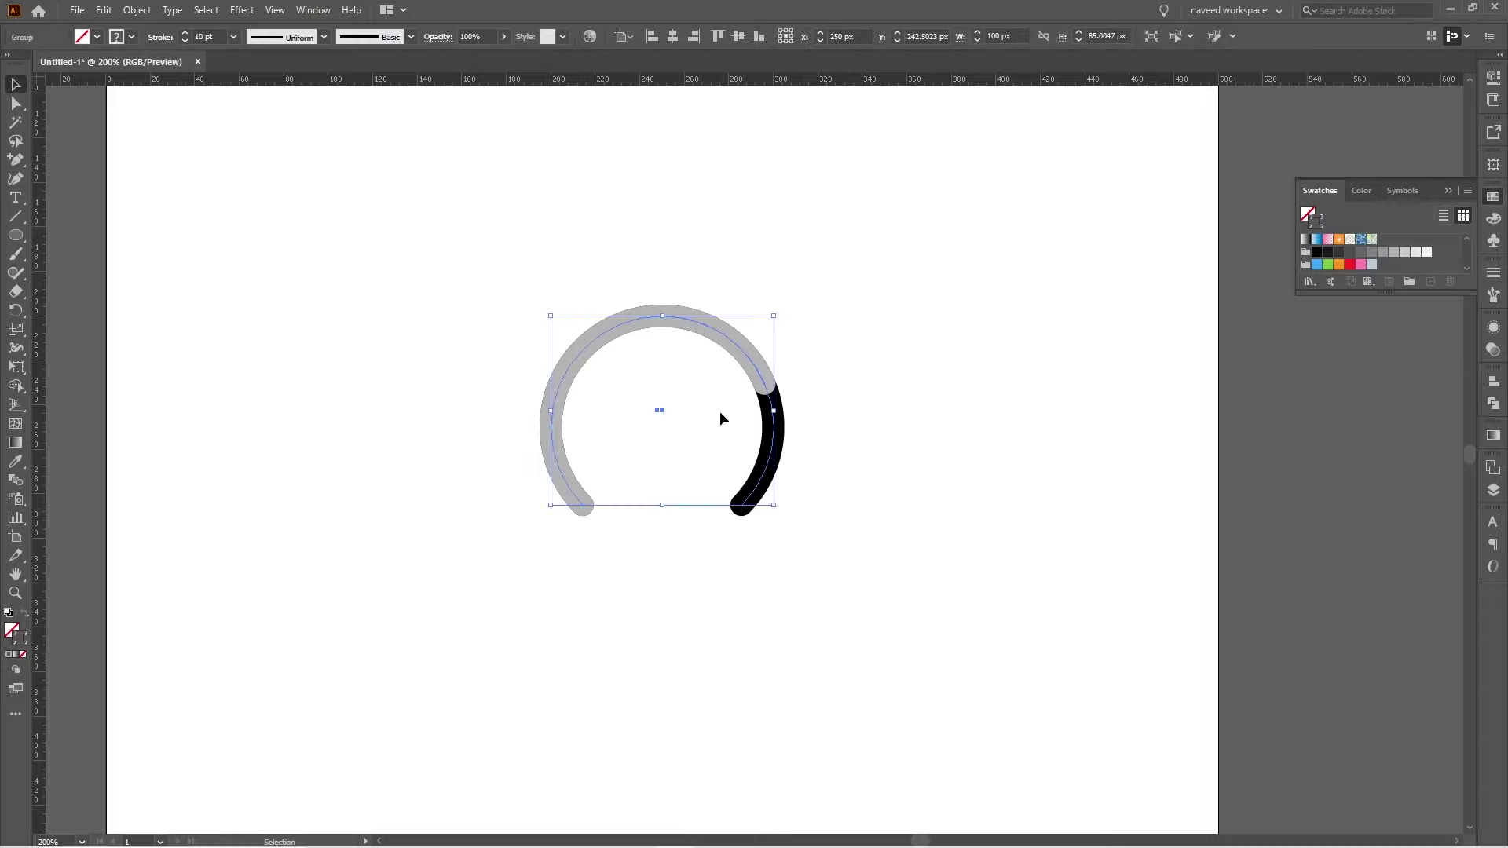
Fit a new artboard to the arc group and delete the original large artboard
{"action": "left_click", "coordinate": [15, 541]}
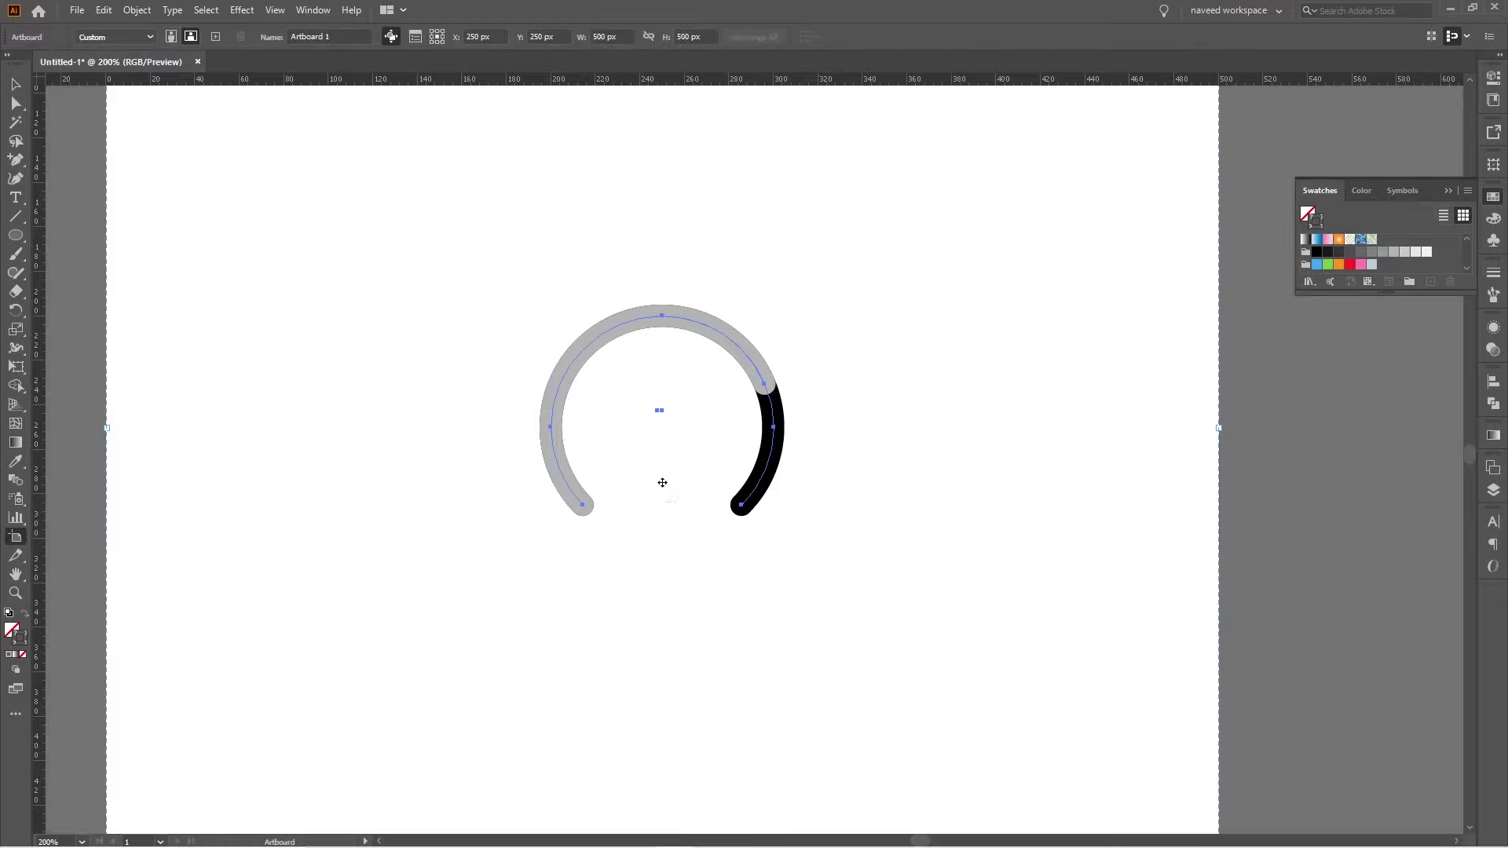
{"action": "left_click", "coordinate": [572, 492]}
{"action": "left_click", "coordinate": [393, 627]}
{"action": "key", "text": "Delete"}
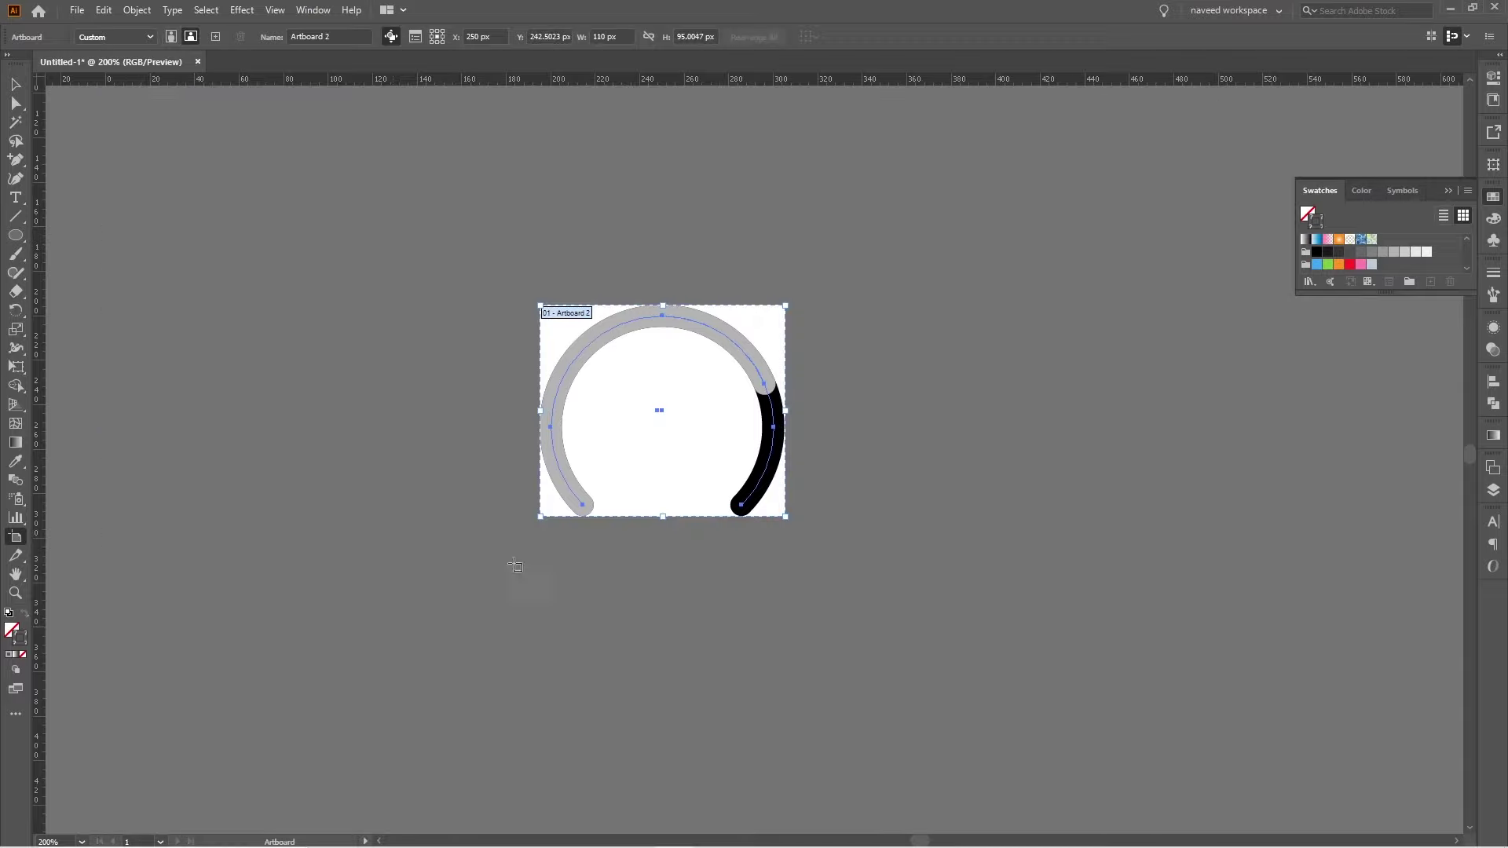
{"action": "left_click", "coordinate": [15, 84]}
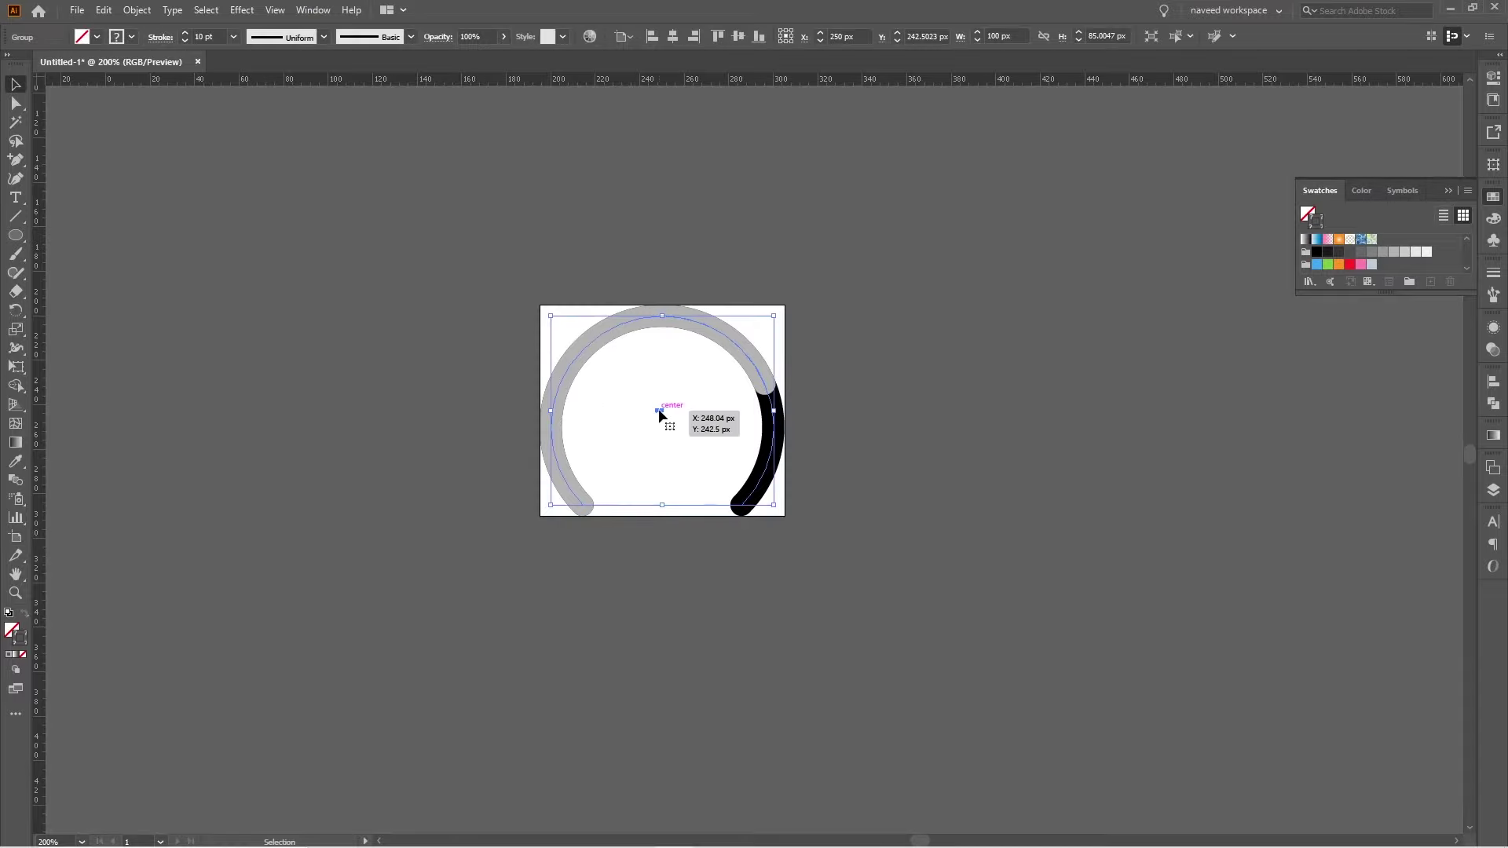
Expand the arc group into filled shapes and save it as Untitled-1.svg
{"action": "left_click", "coordinate": [137, 10]}
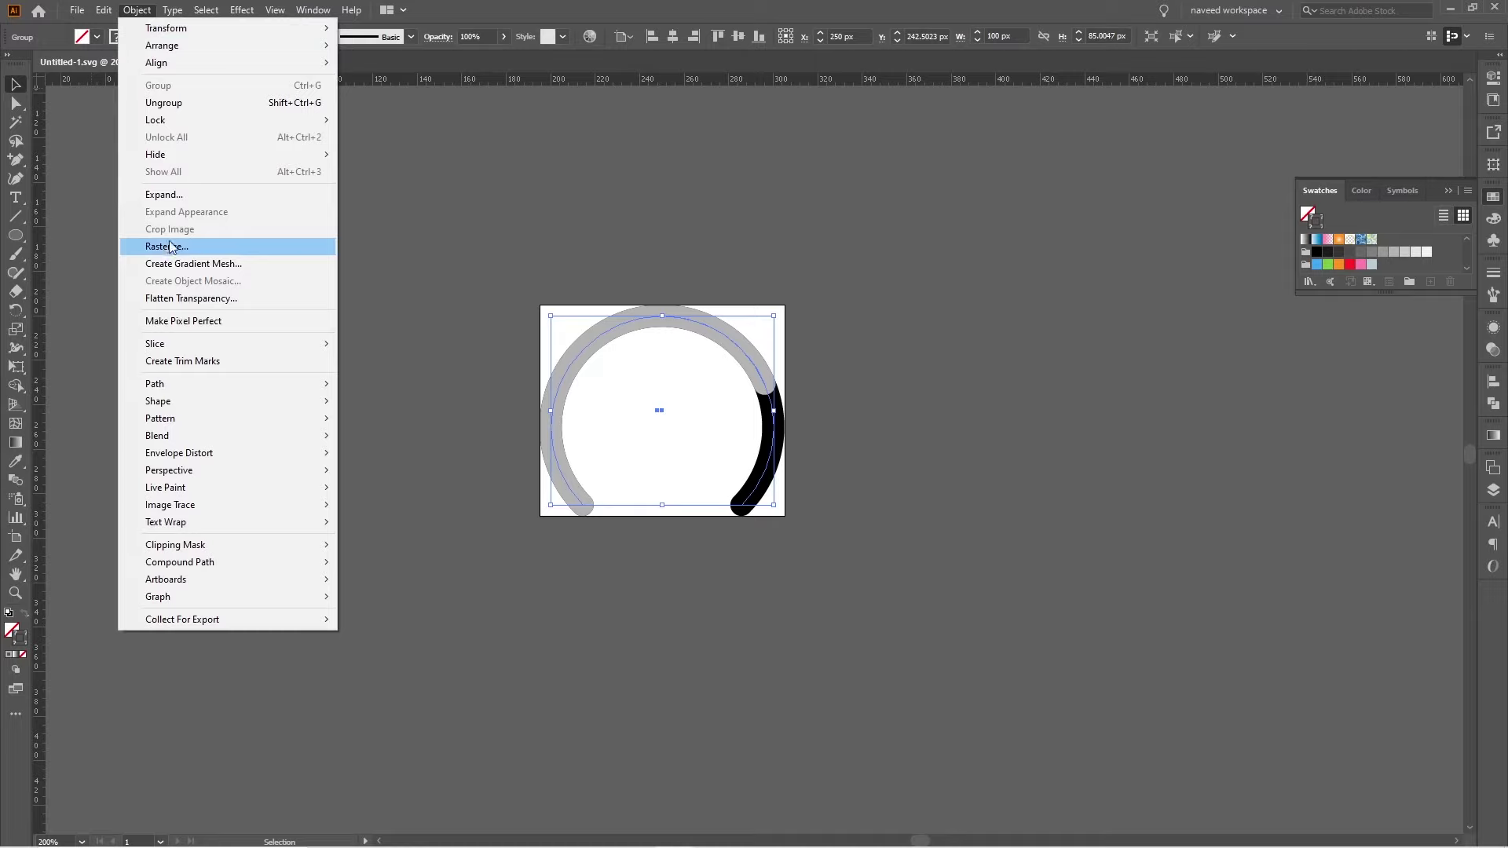
{"action": "left_click", "coordinate": [181, 200]}
{"action": "left_click", "coordinate": [715, 512]}
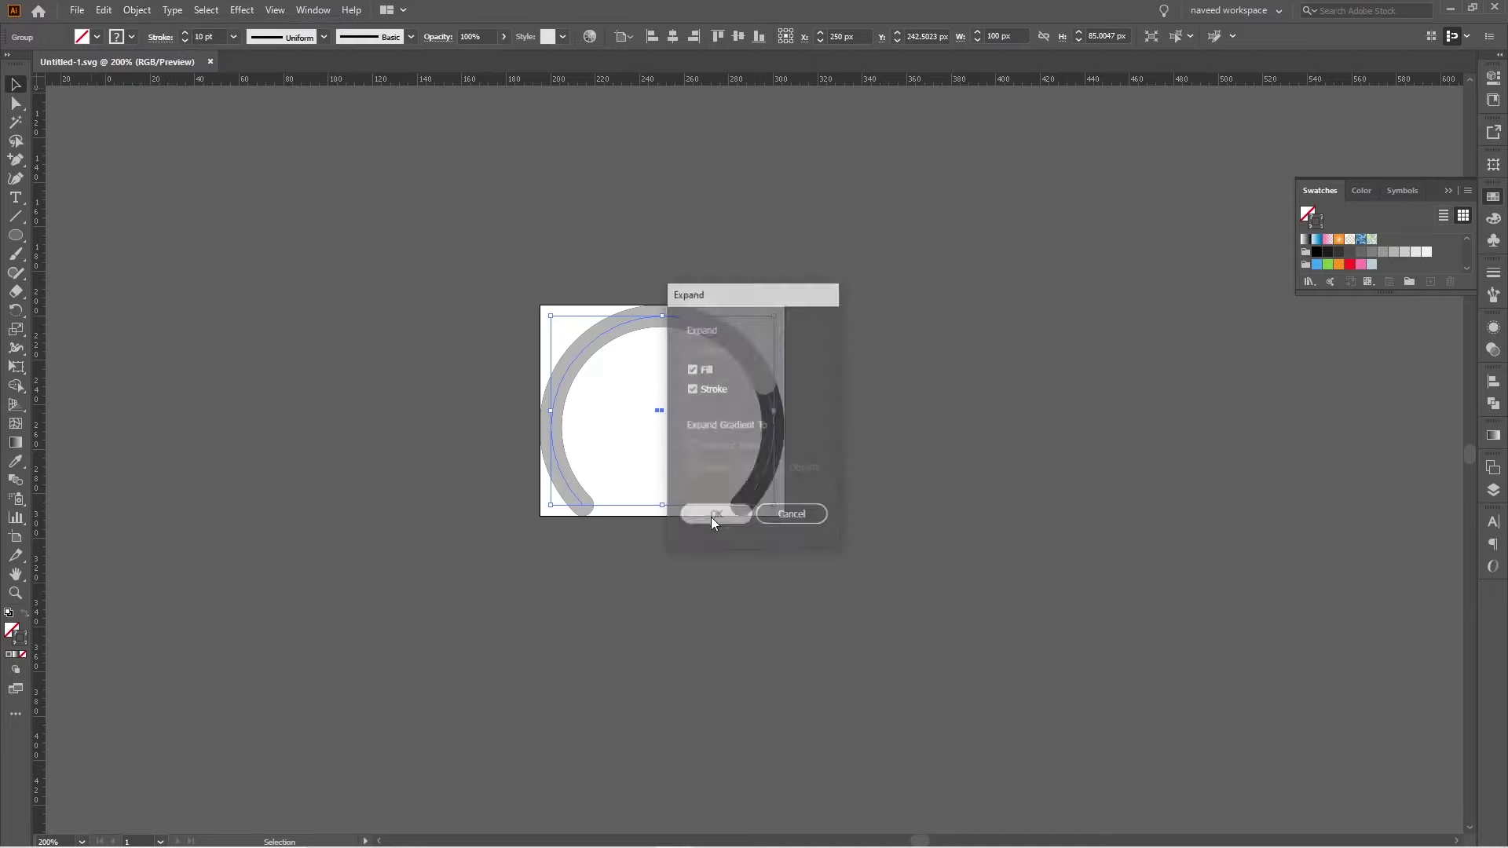
{"action": "left_click", "coordinate": [76, 9]}
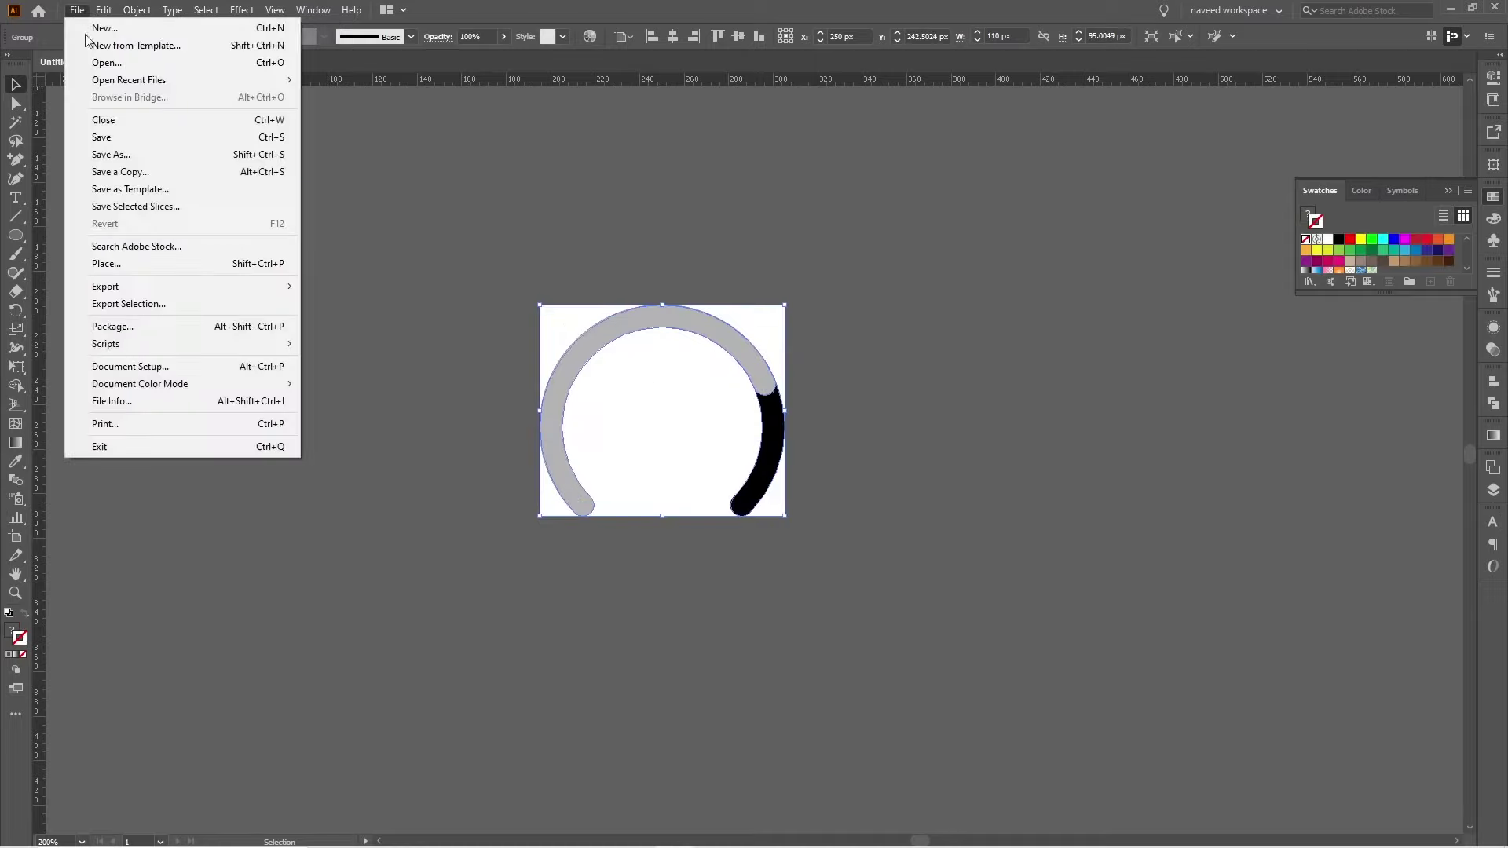
{"action": "left_click", "coordinate": [129, 154]}
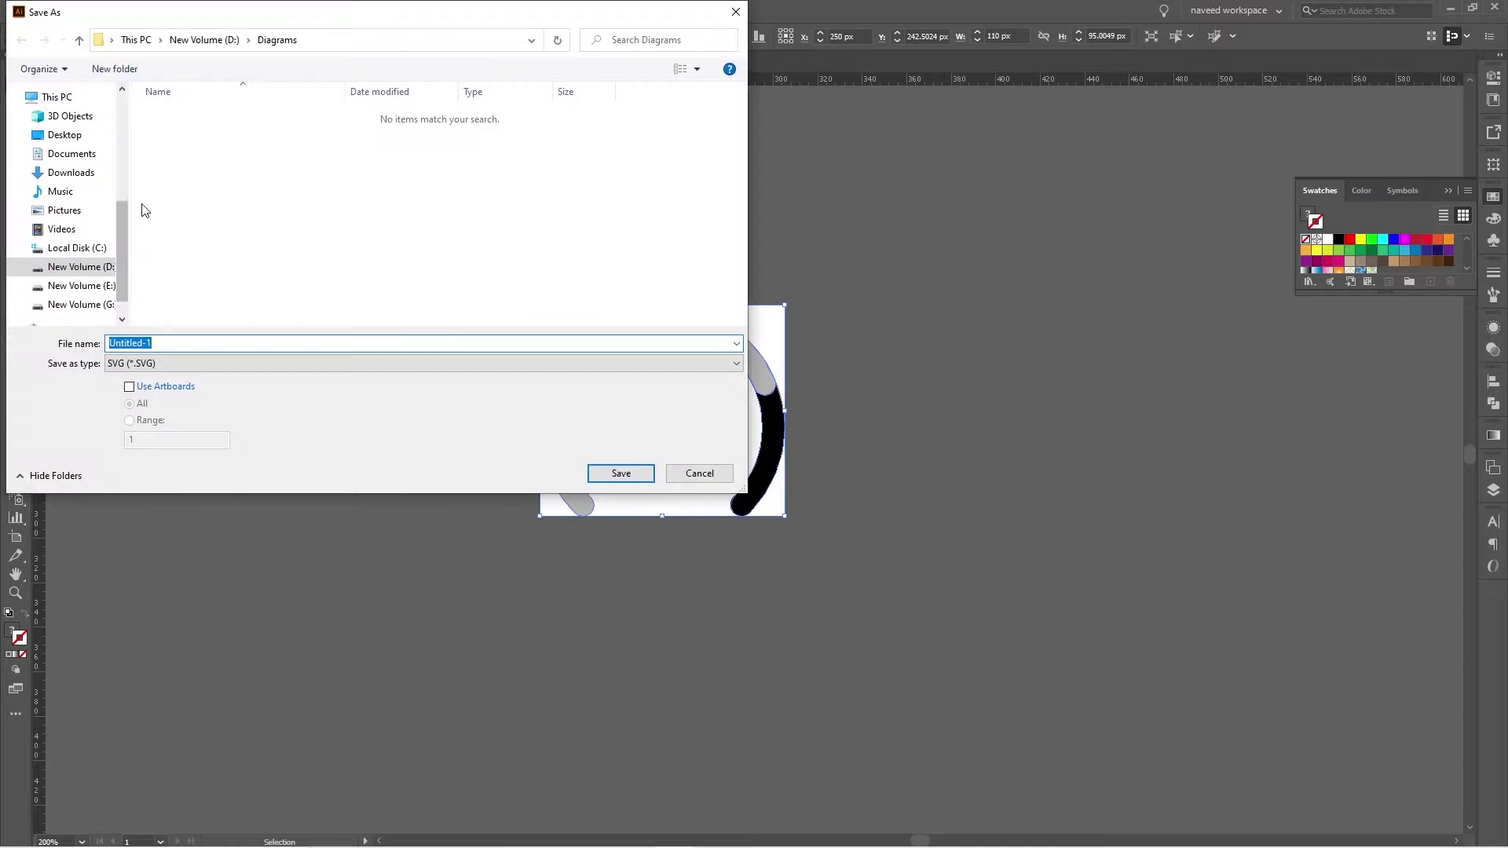
{"action": "left_click", "coordinate": [169, 364]}
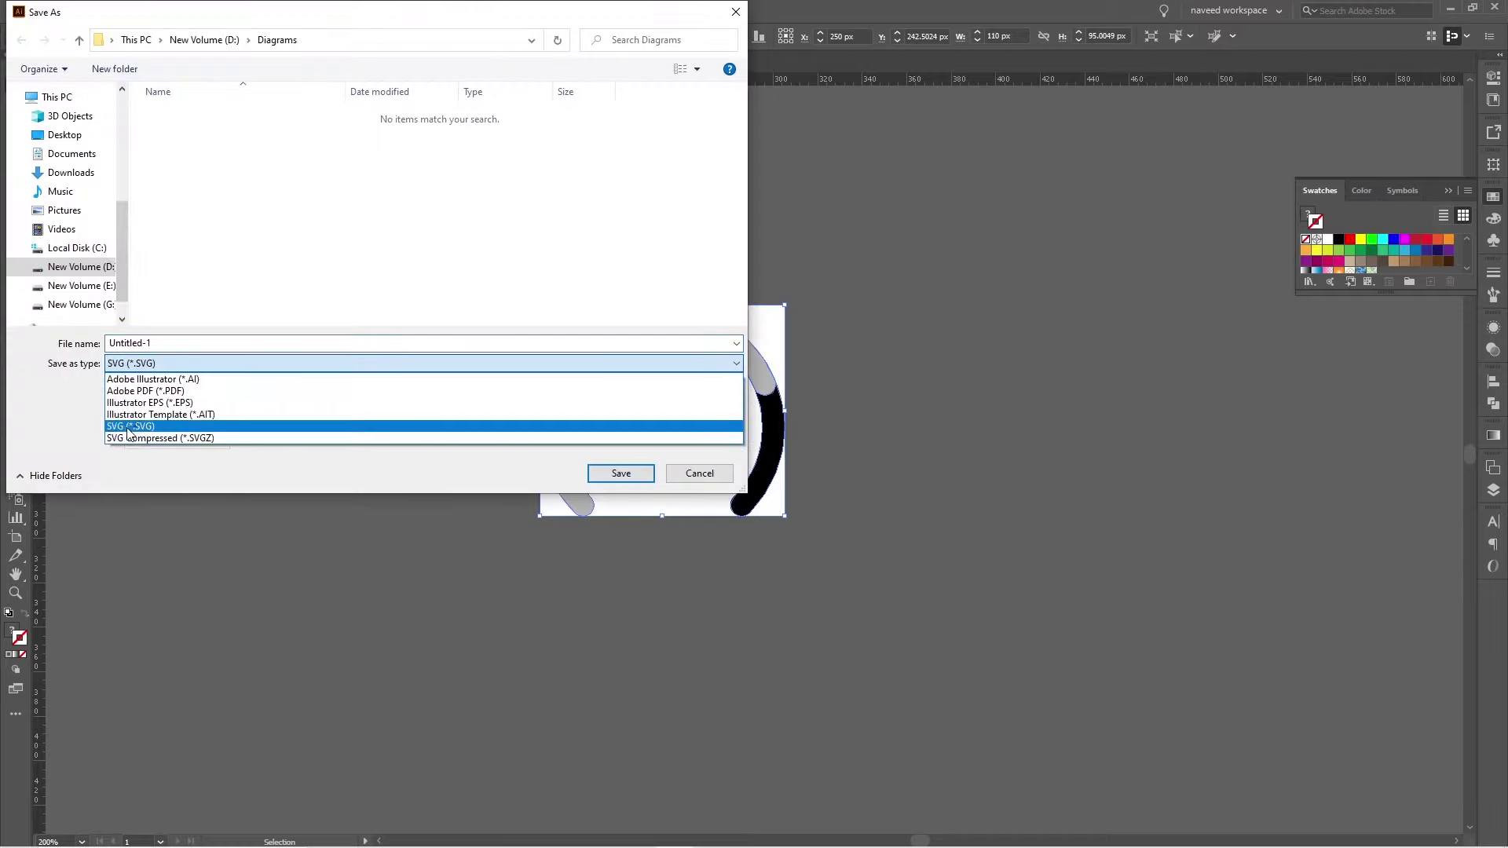
{"action": "left_click", "coordinate": [133, 427]}
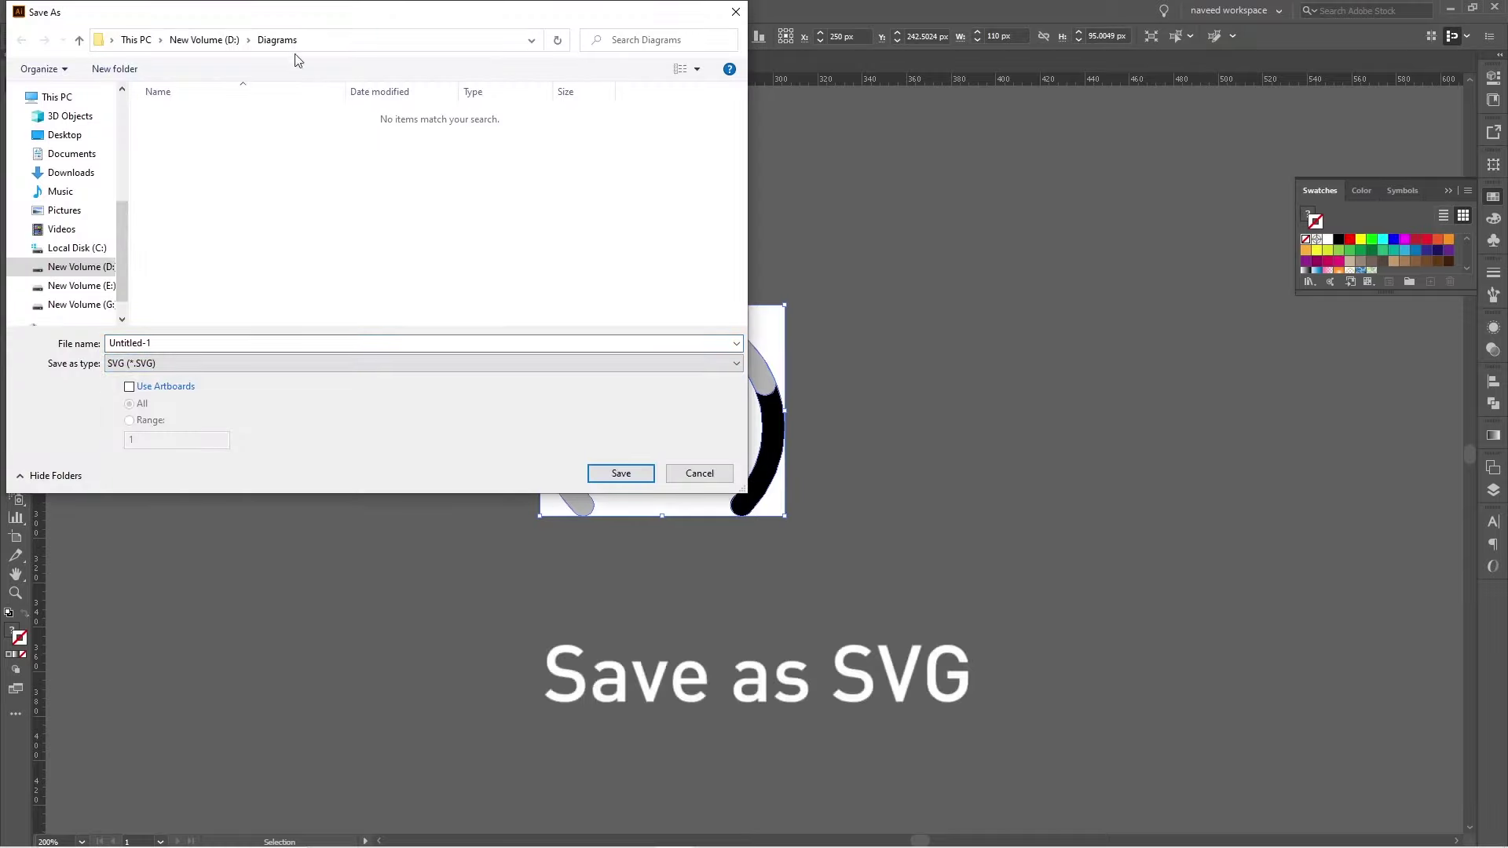
{"action": "left_click", "coordinate": [628, 479]}
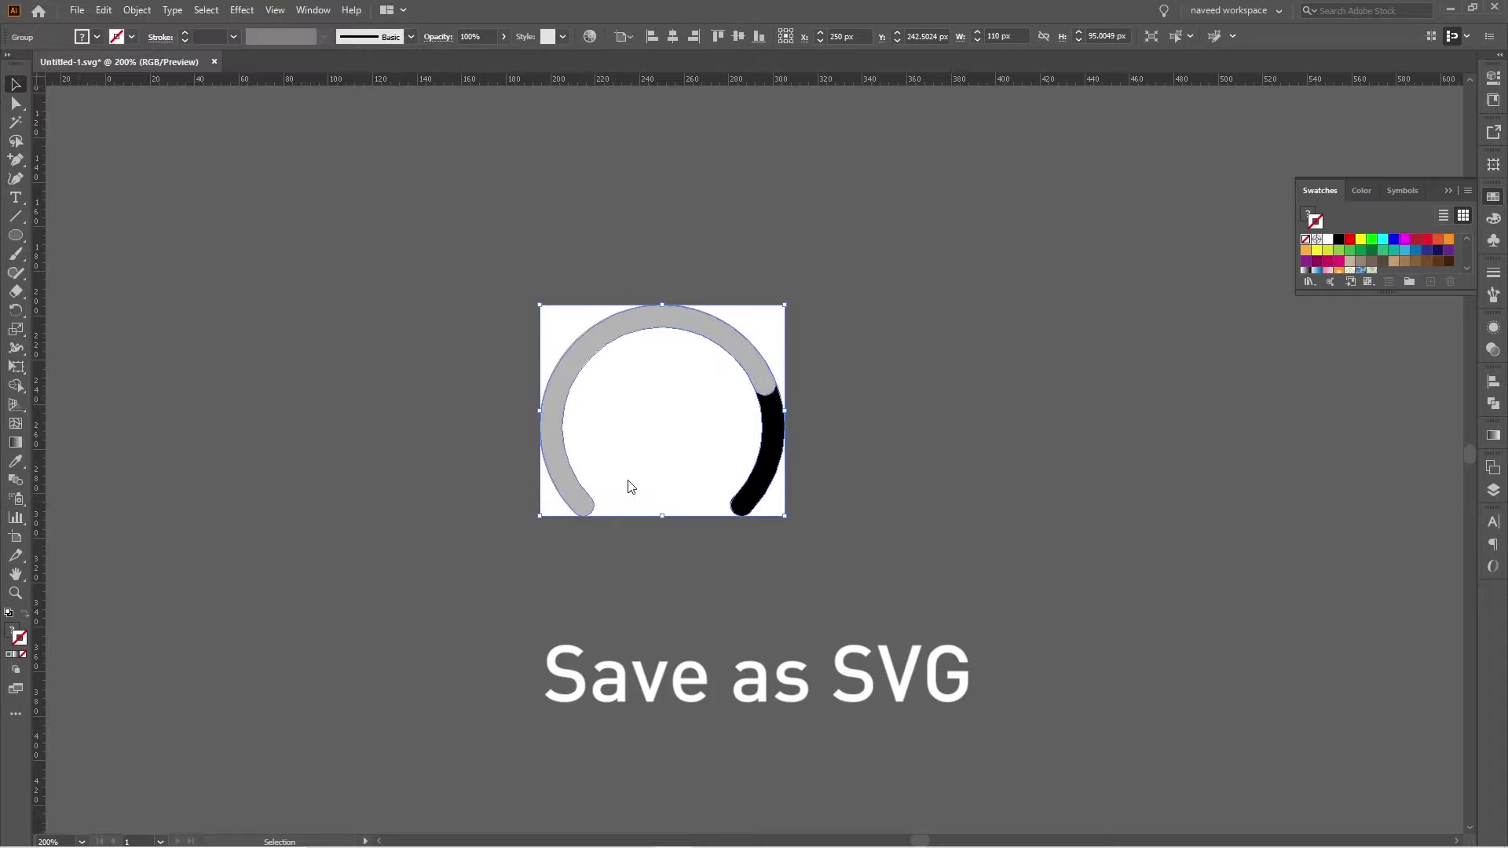
{"action": "left_click", "coordinate": [806, 468]}
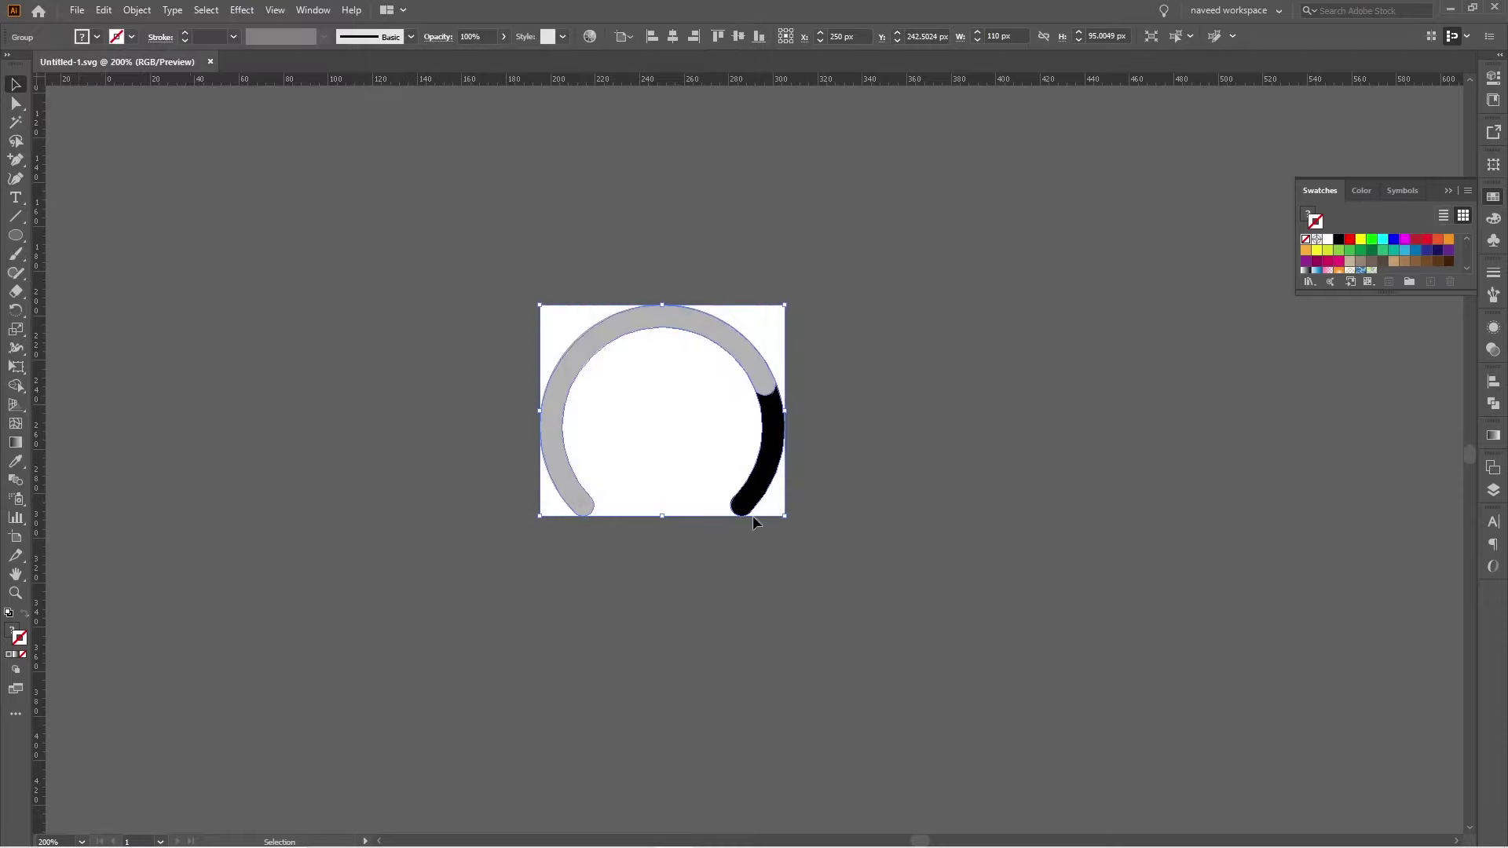
Drag Untitled-1.svg from its folder into the XD weather design
{"action": "left_click", "coordinate": [406, 832]}
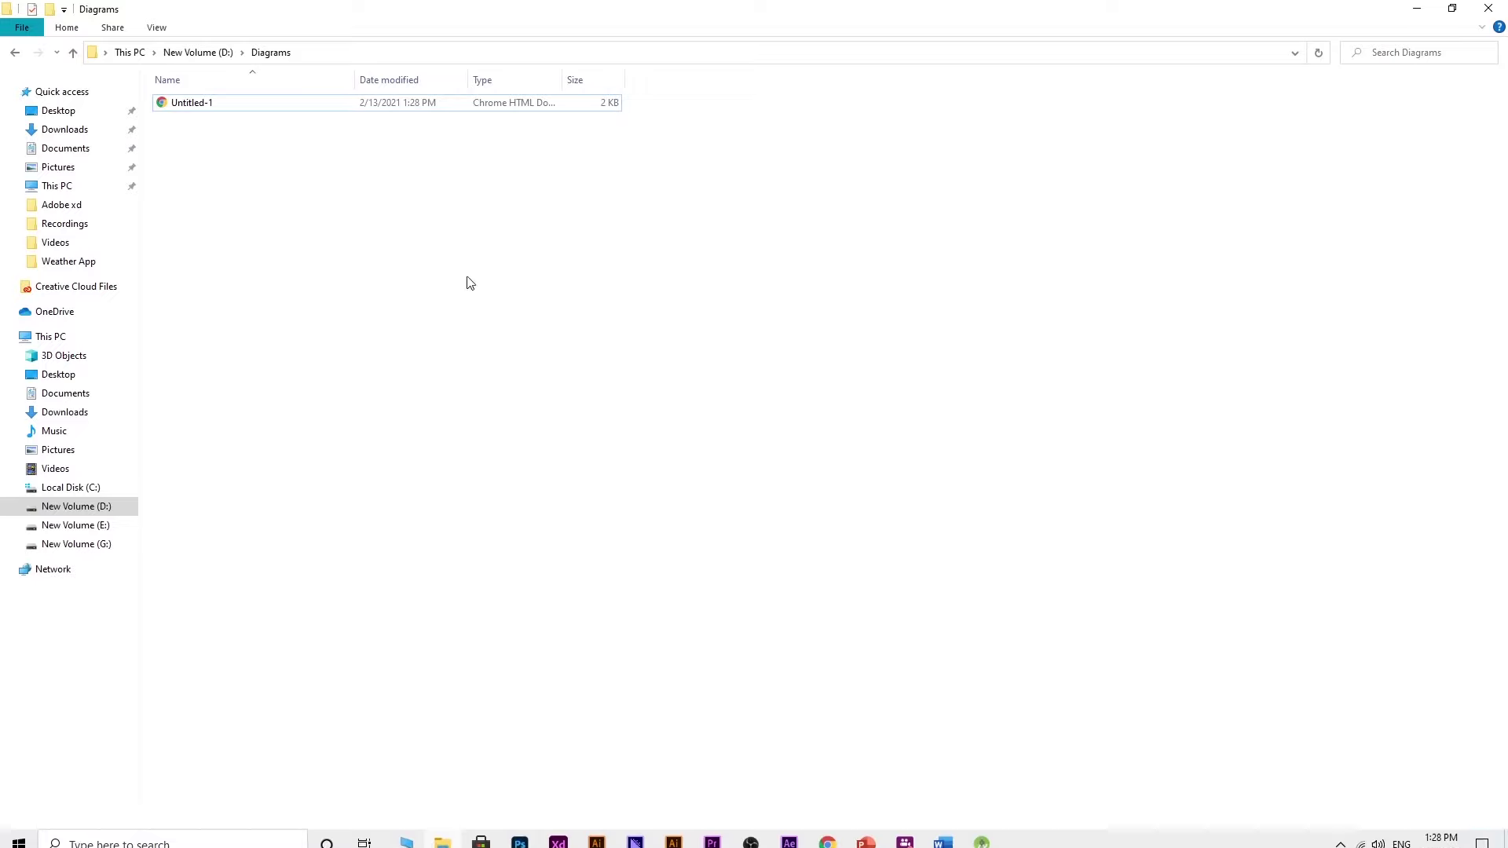
{"action": "left_click_drag", "start_coordinate": [199, 116], "coordinate": [565, 841]}
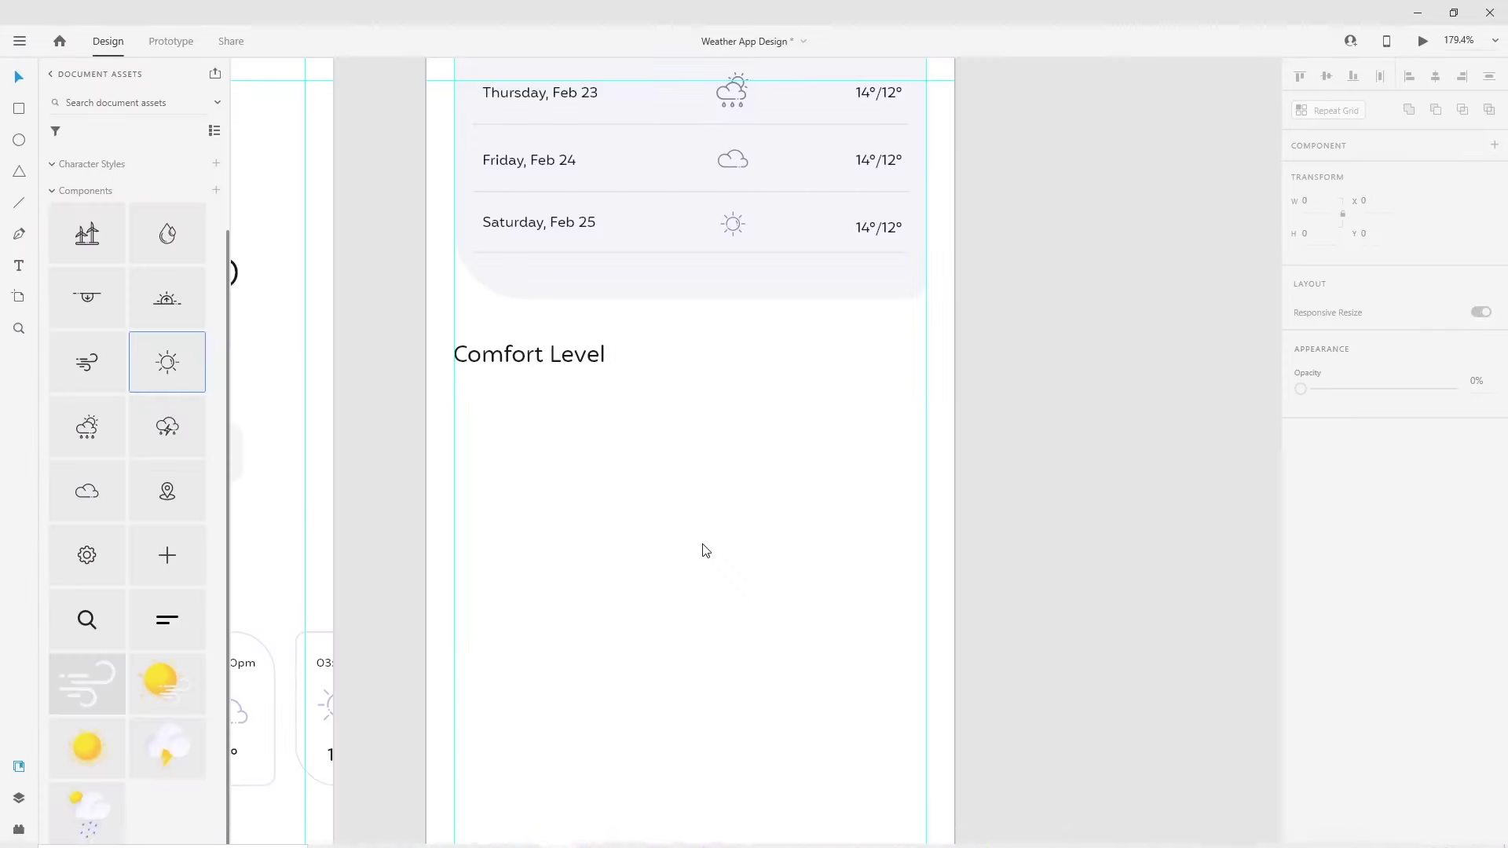
{"action": "mouse_move", "coordinate": [565, 840]}
{"action": "left_mouse_down"}
{"action": "mouse_move", "coordinate": [703, 549]}
{"action": "mouse_move", "coordinate": [700, 465]}
{"action": "left_mouse_up"}
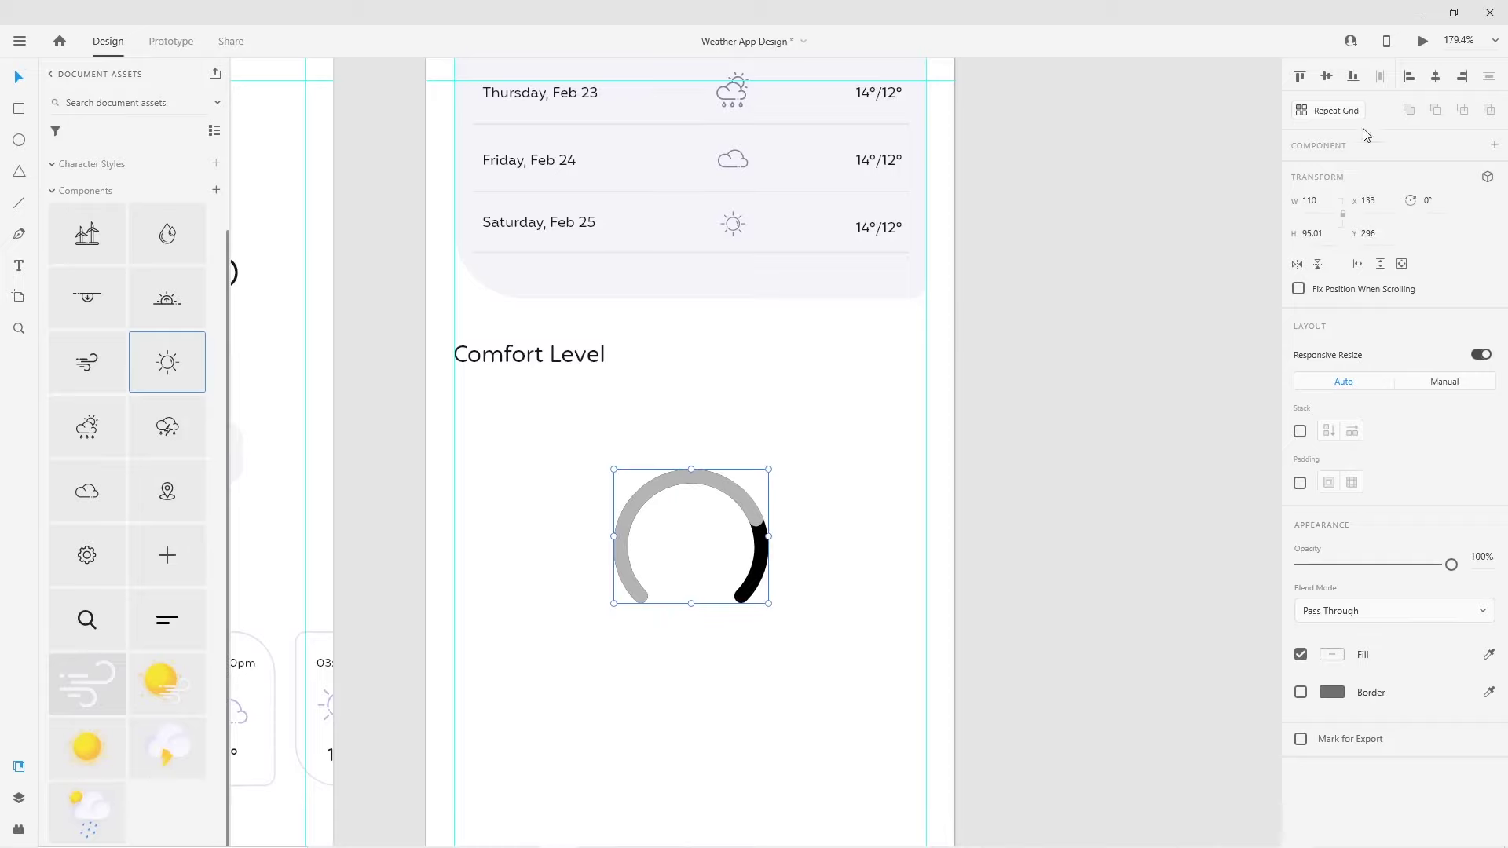
Ungroup the gauge and set the black arc's opacity to 0%
{"action": "right_click", "coordinate": [681, 474]}
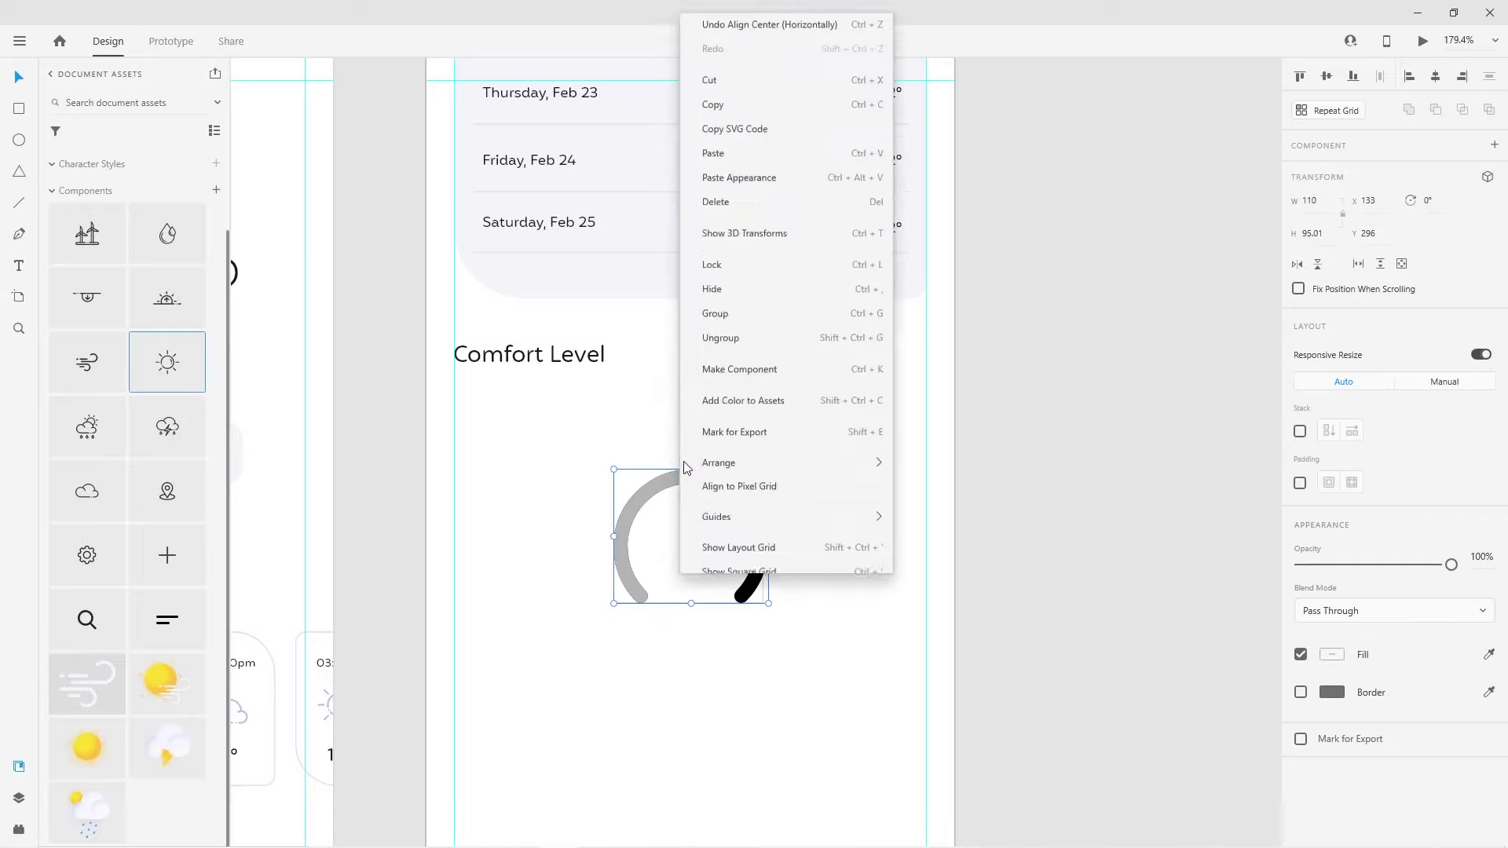
{"action": "left_click", "coordinate": [752, 338]}
{"action": "left_click", "coordinate": [746, 503]}
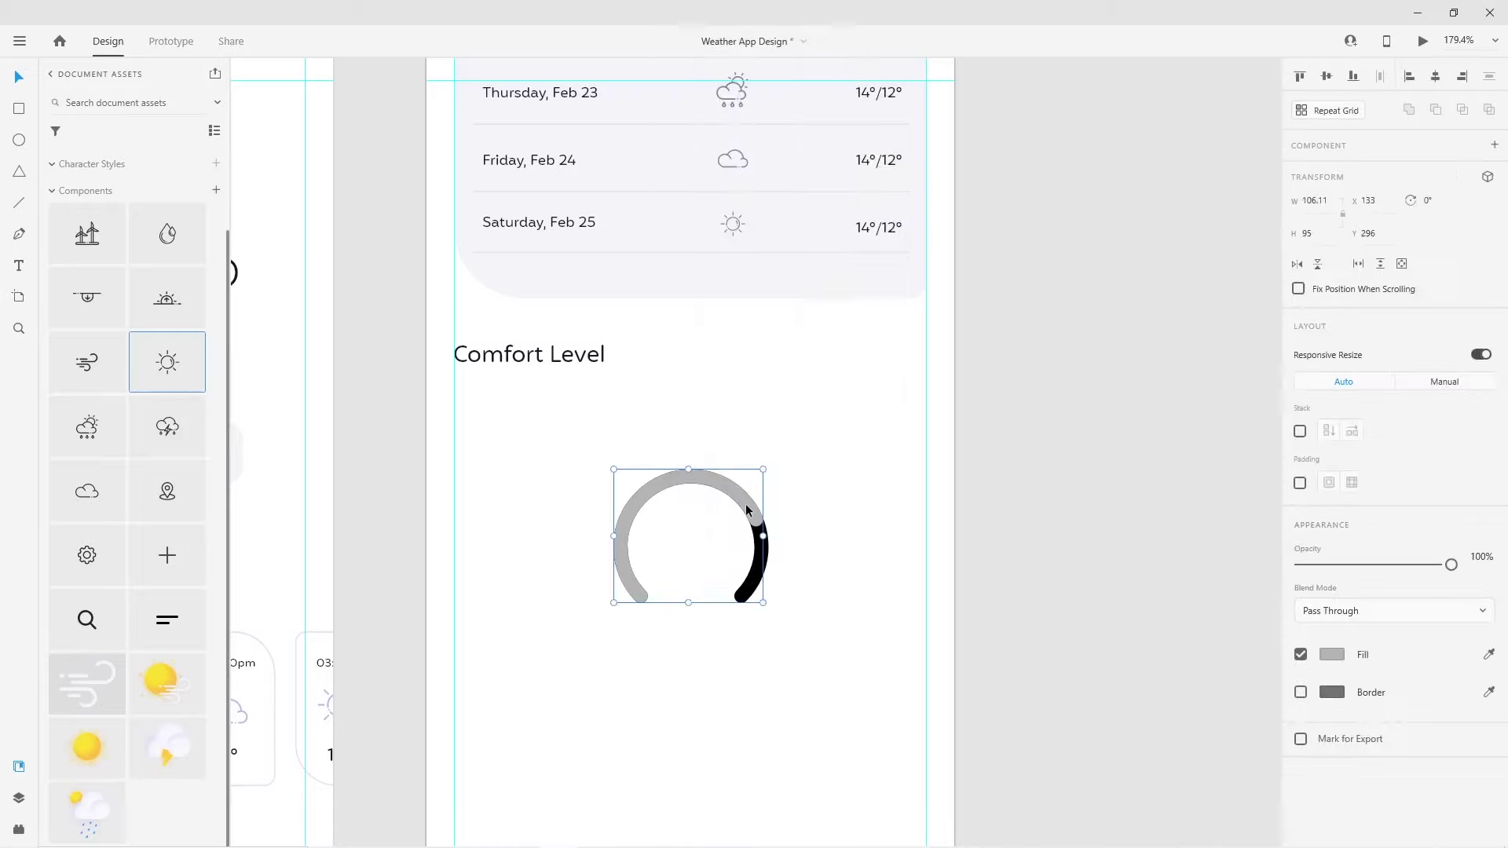
{"action": "double_click", "coordinate": [753, 580]}
{"action": "left_click", "coordinate": [752, 579]}
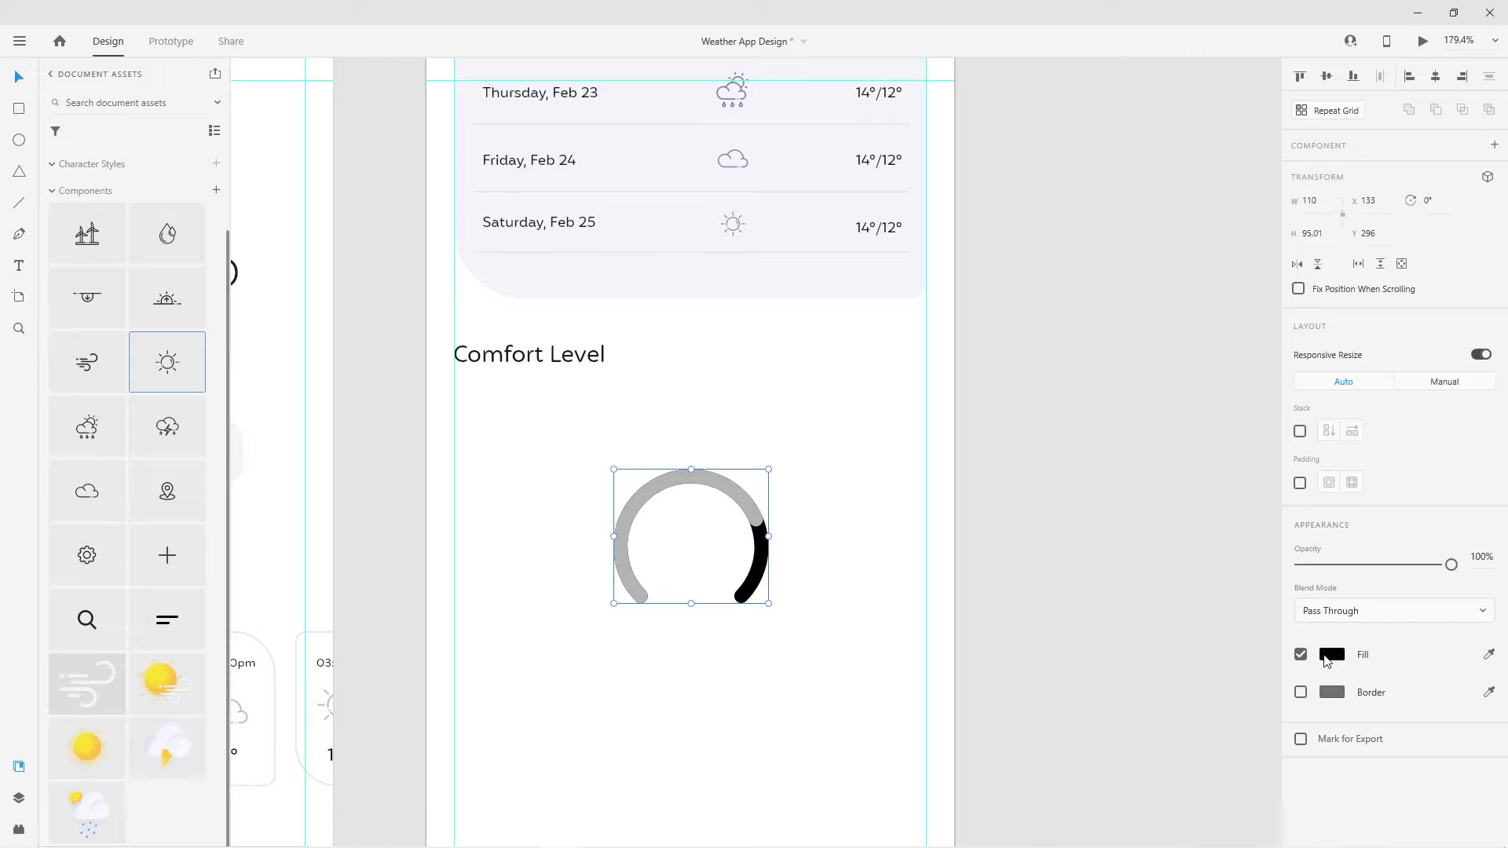
{"action": "left_click", "coordinate": [1331, 654]}
{"action": "left_click", "coordinate": [793, 668]}
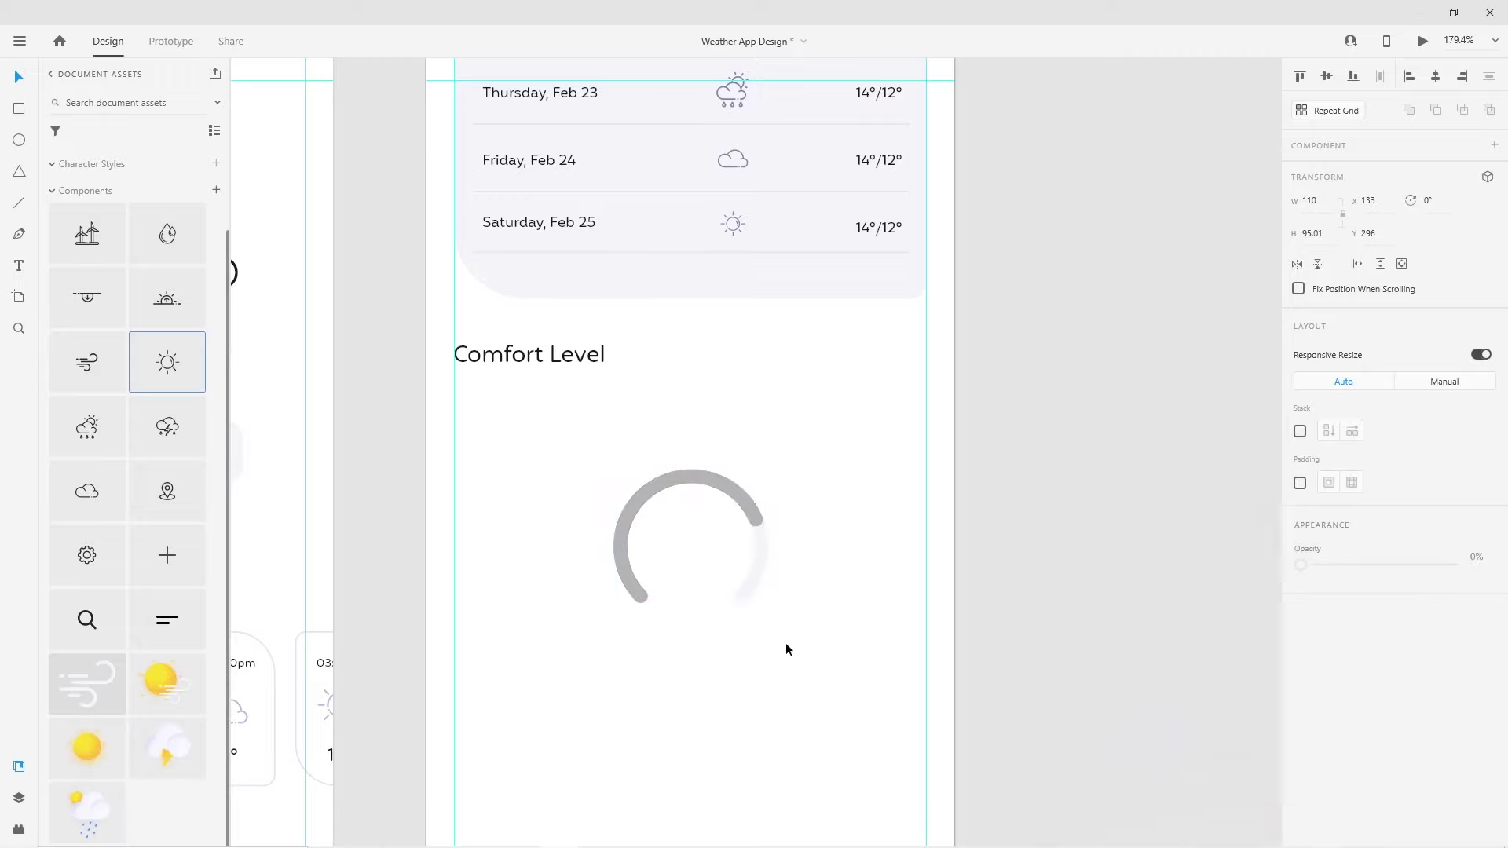
Give the grey arc a diagonal purple-to-blue linear gradient and move it up under Comfort Level
{"action": "left_click", "coordinate": [751, 504]}
{"action": "left_click", "coordinate": [1332, 656]}
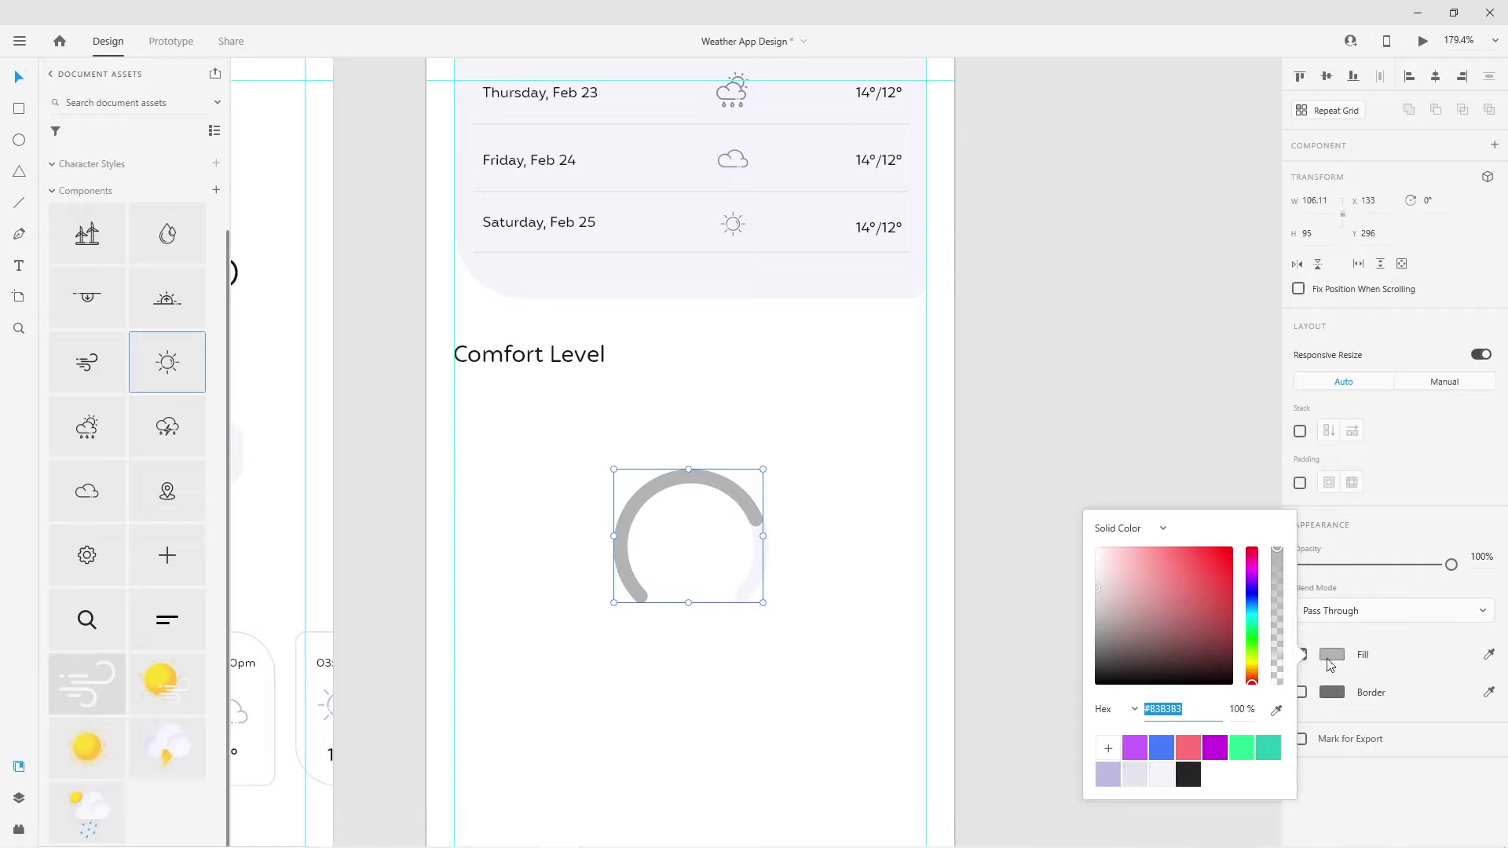
{"action": "left_click", "coordinate": [1160, 530]}
{"action": "left_click", "coordinate": [1172, 567]}
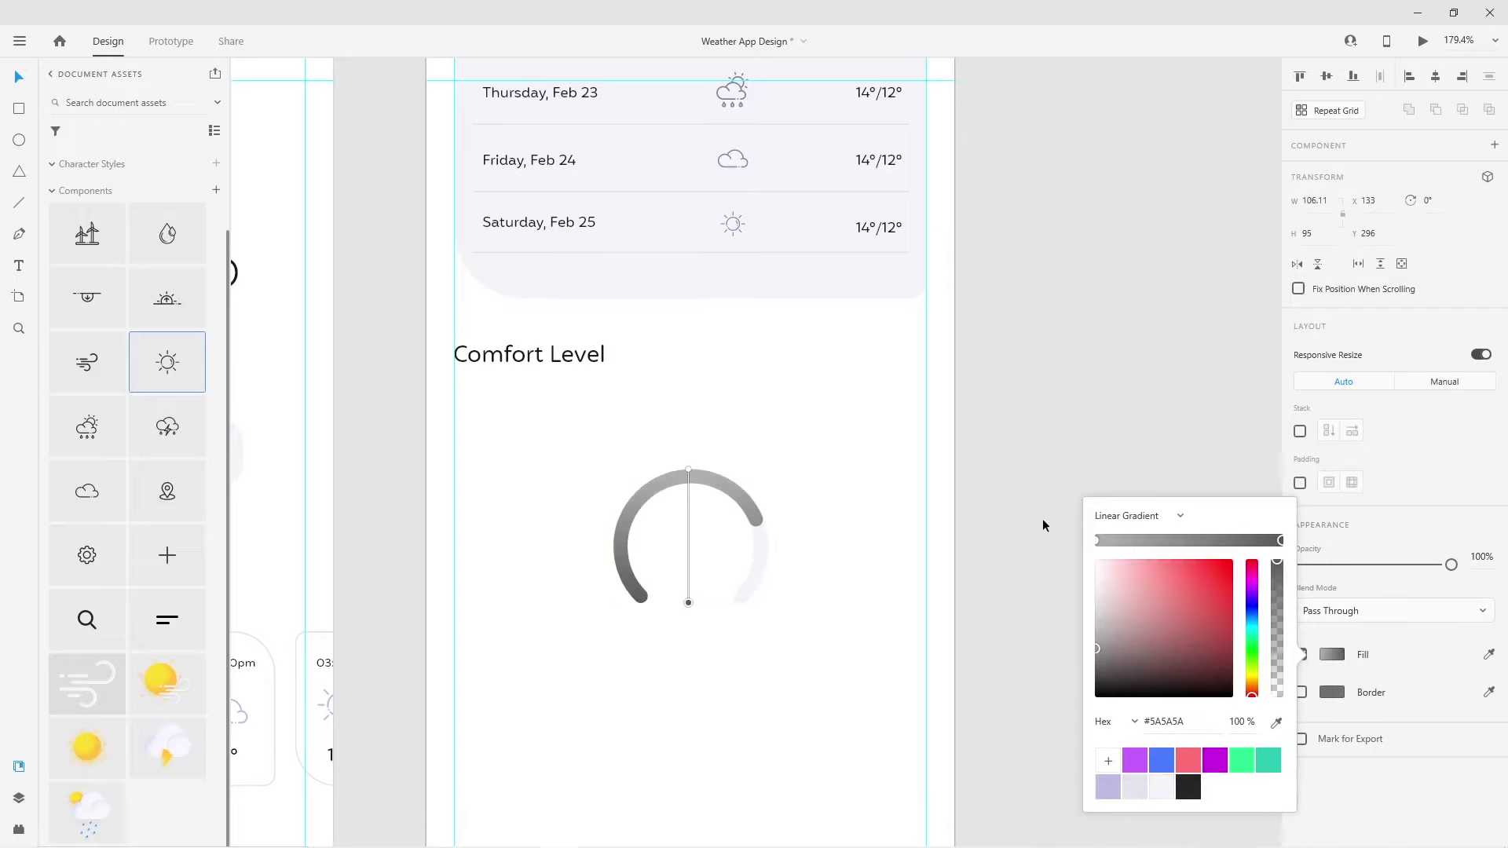
{"action": "left_click_drag", "start_coordinate": [688, 472], "coordinate": [752, 492]}
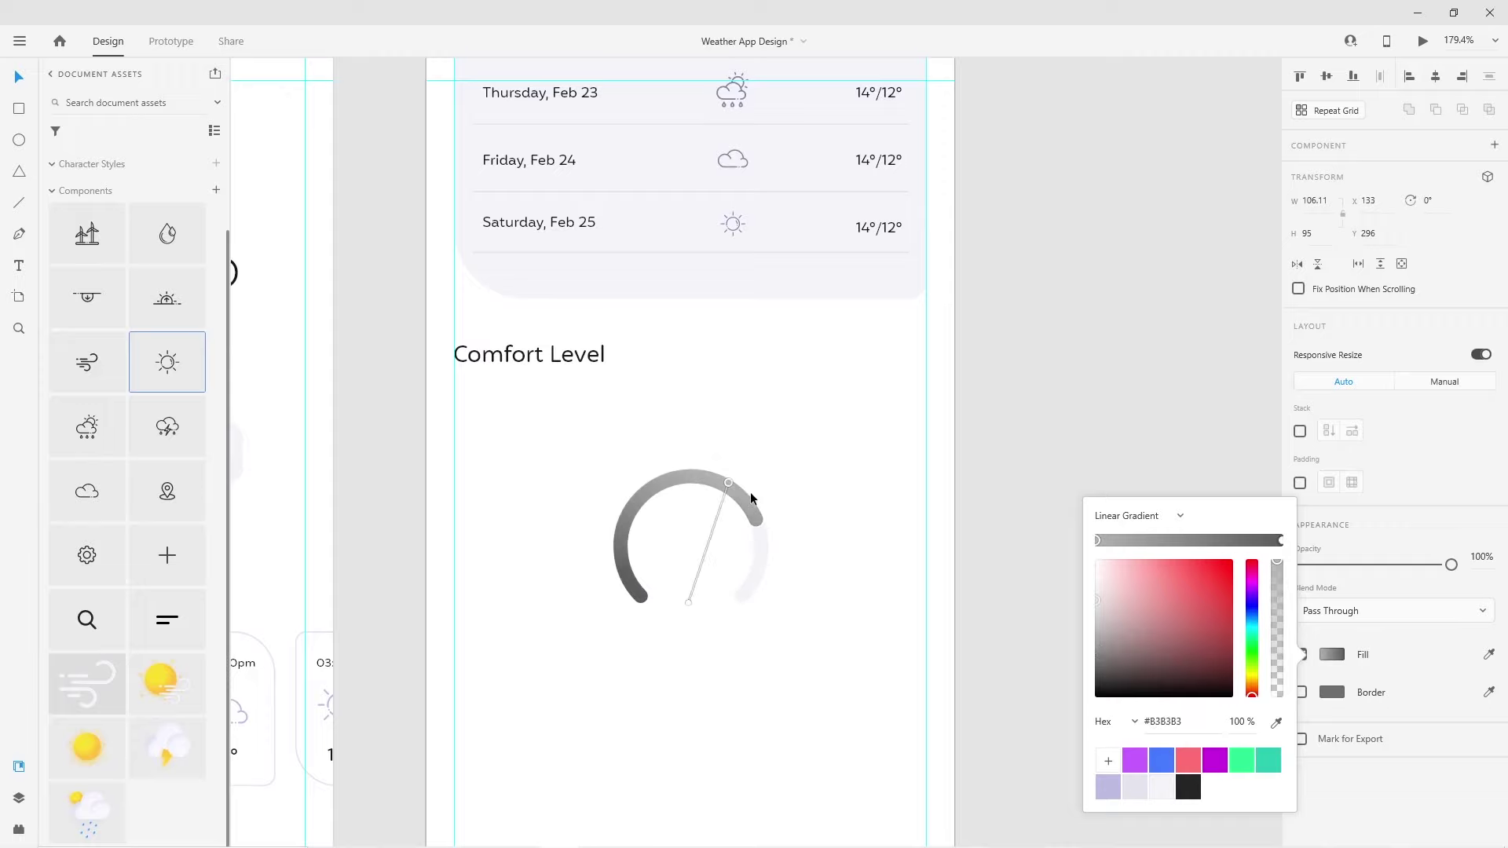
{"action": "left_click", "coordinate": [1168, 764]}
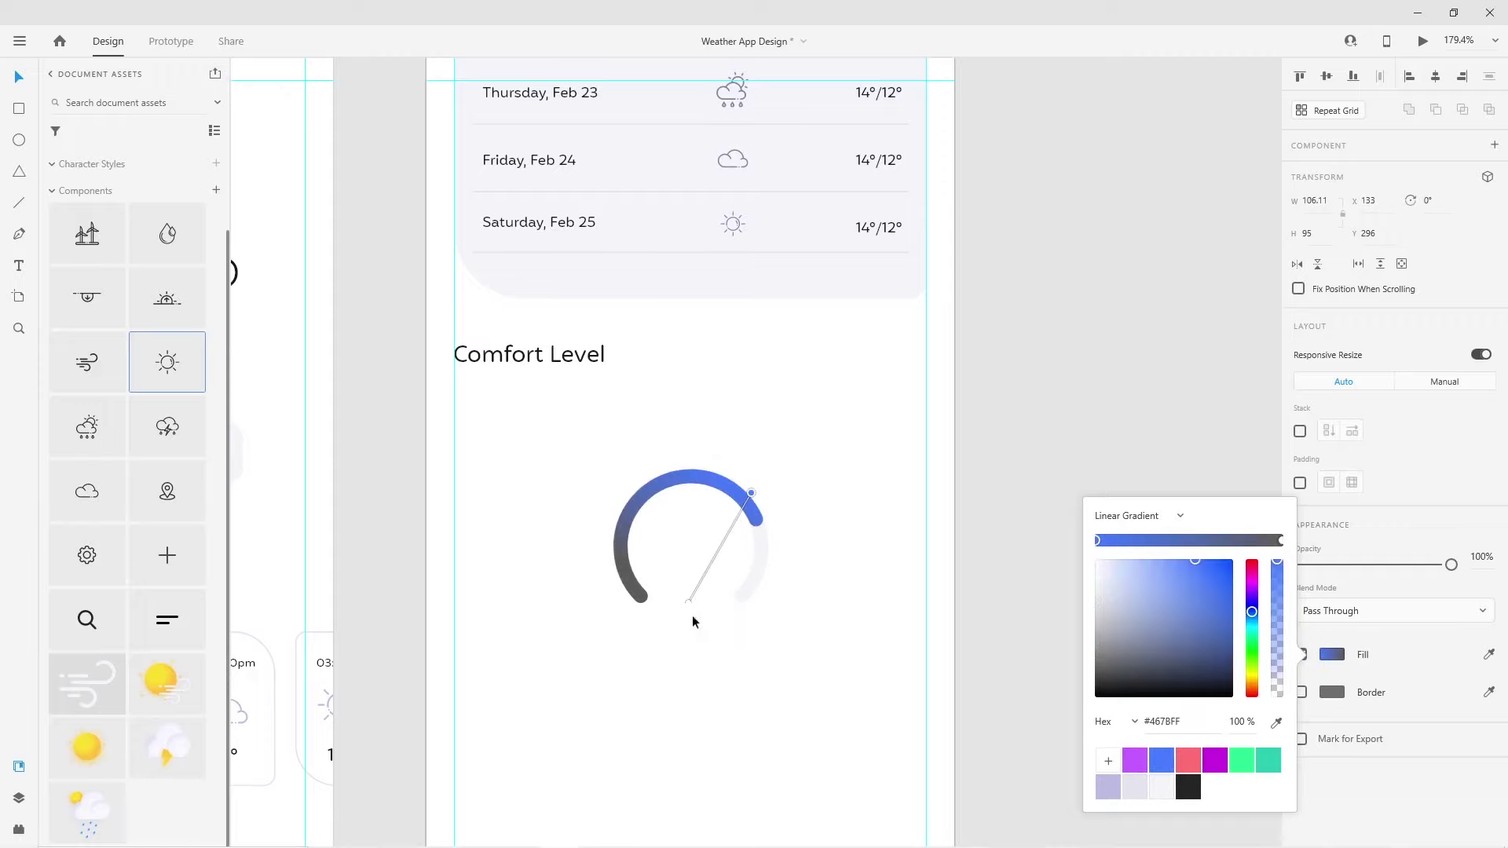
{"action": "left_click", "coordinate": [688, 600]}
{"action": "left_click", "coordinate": [1135, 760]}
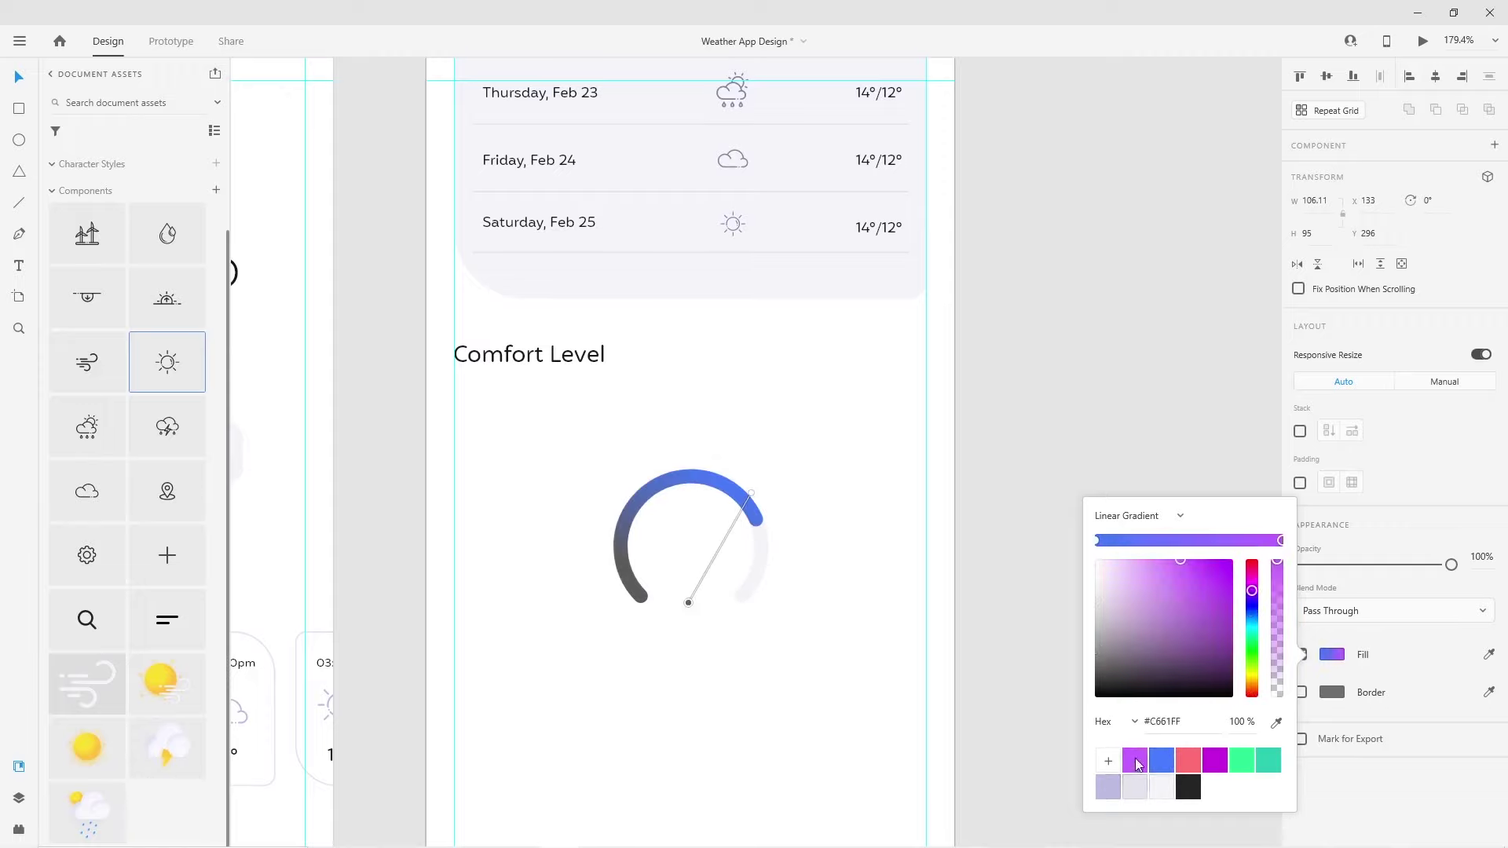
{"action": "left_click_drag", "start_coordinate": [687, 600], "coordinate": [638, 595]}
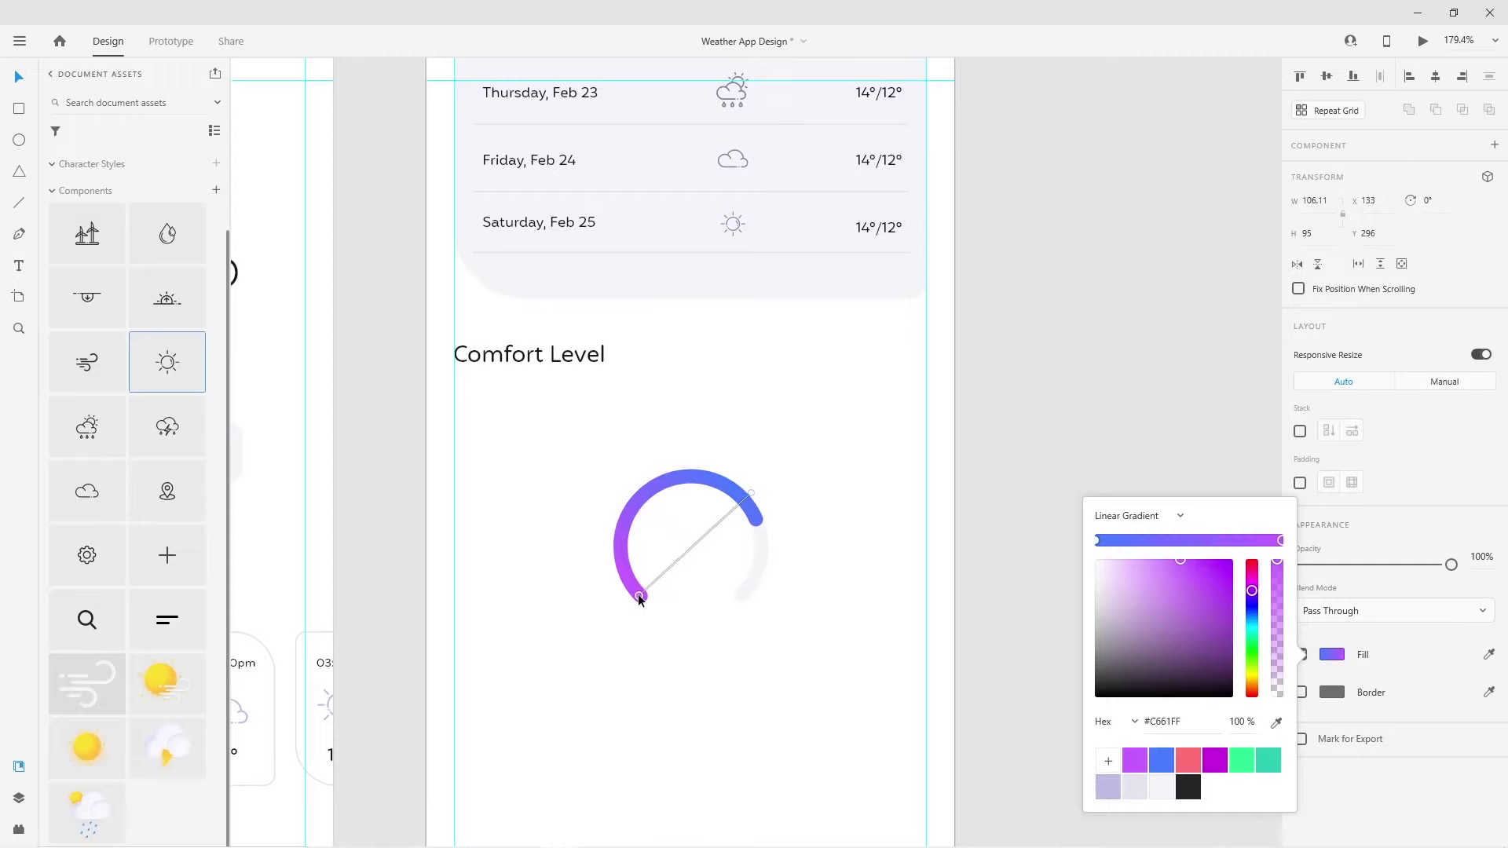
{"action": "left_click", "coordinate": [691, 638]}
{"action": "mouse_move", "coordinate": [595, 450]}
{"action": "left_mouse_down"}
{"action": "mouse_move", "coordinate": [773, 591]}
{"action": "mouse_move", "coordinate": [757, 510]}
{"action": "left_mouse_up"}
{"action": "left_click", "coordinate": [714, 618]}
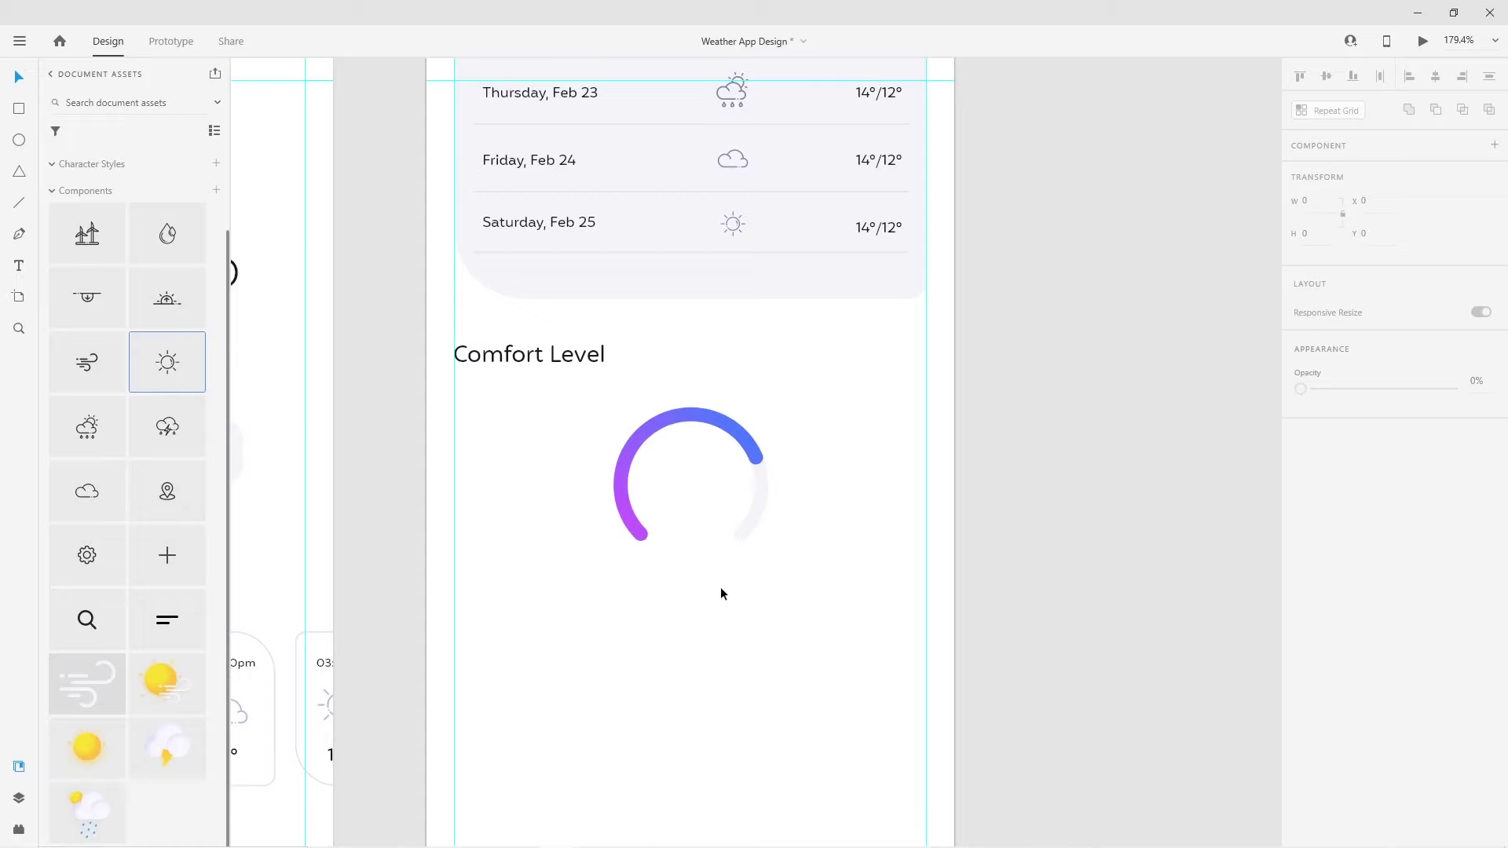
Add a size 25 '72%' label centred inside the arc
{"action": "left_click_drag", "start_coordinate": [550, 355], "coordinate": [732, 619], "text": "alt"}
{"action": "double_click", "coordinate": [717, 619]}
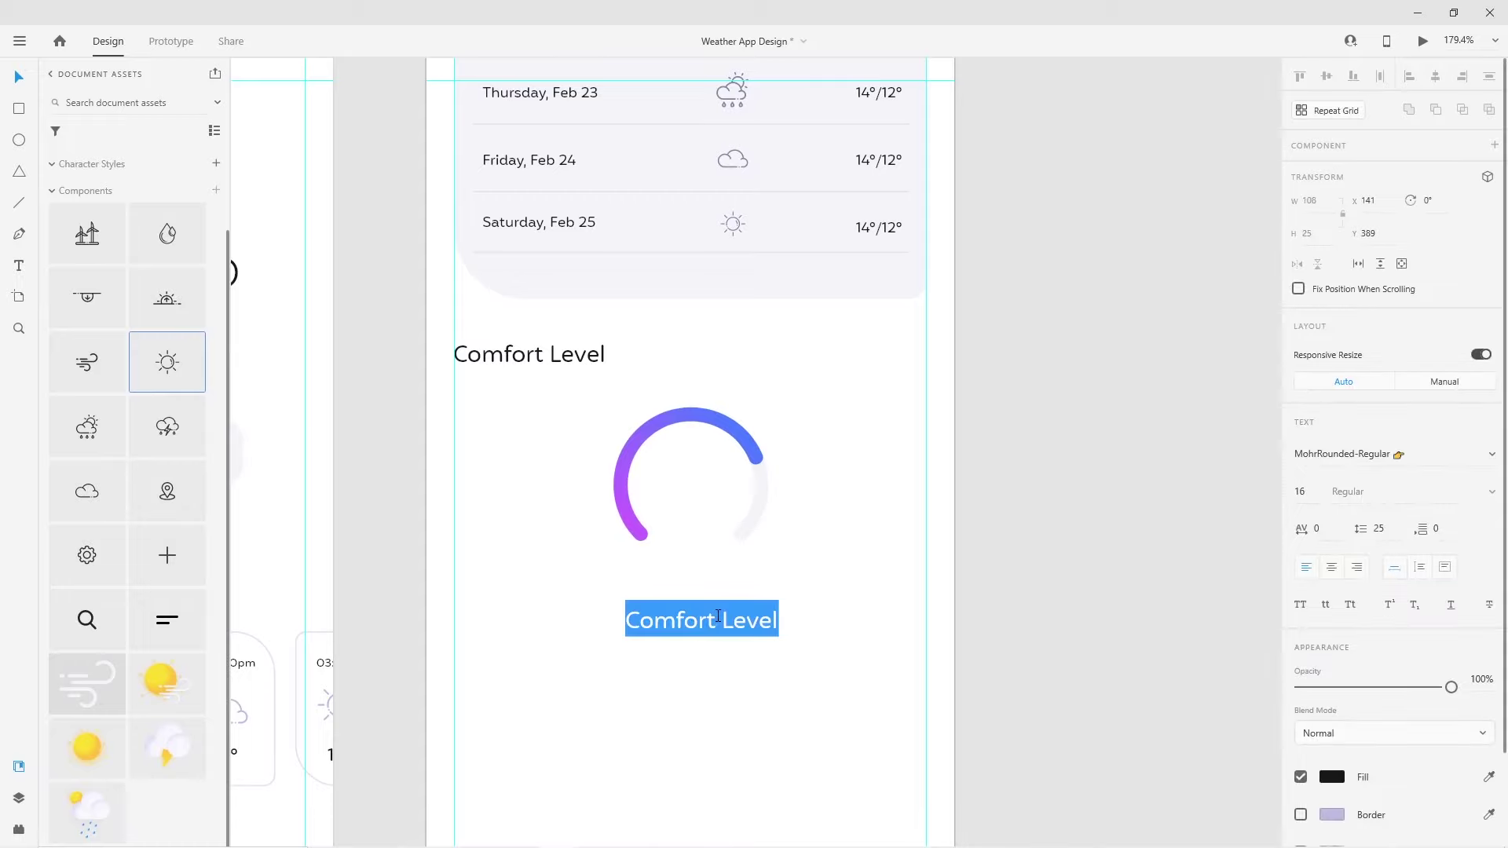
{"action": "type", "text": "72%"}
{"action": "key", "text": "Escape"}
{"action": "mouse_move", "coordinate": [656, 612]}
{"action": "left_mouse_down"}
{"action": "mouse_move", "coordinate": [705, 494]}
{"action": "mouse_move", "coordinate": [701, 466]}
{"action": "left_mouse_up"}
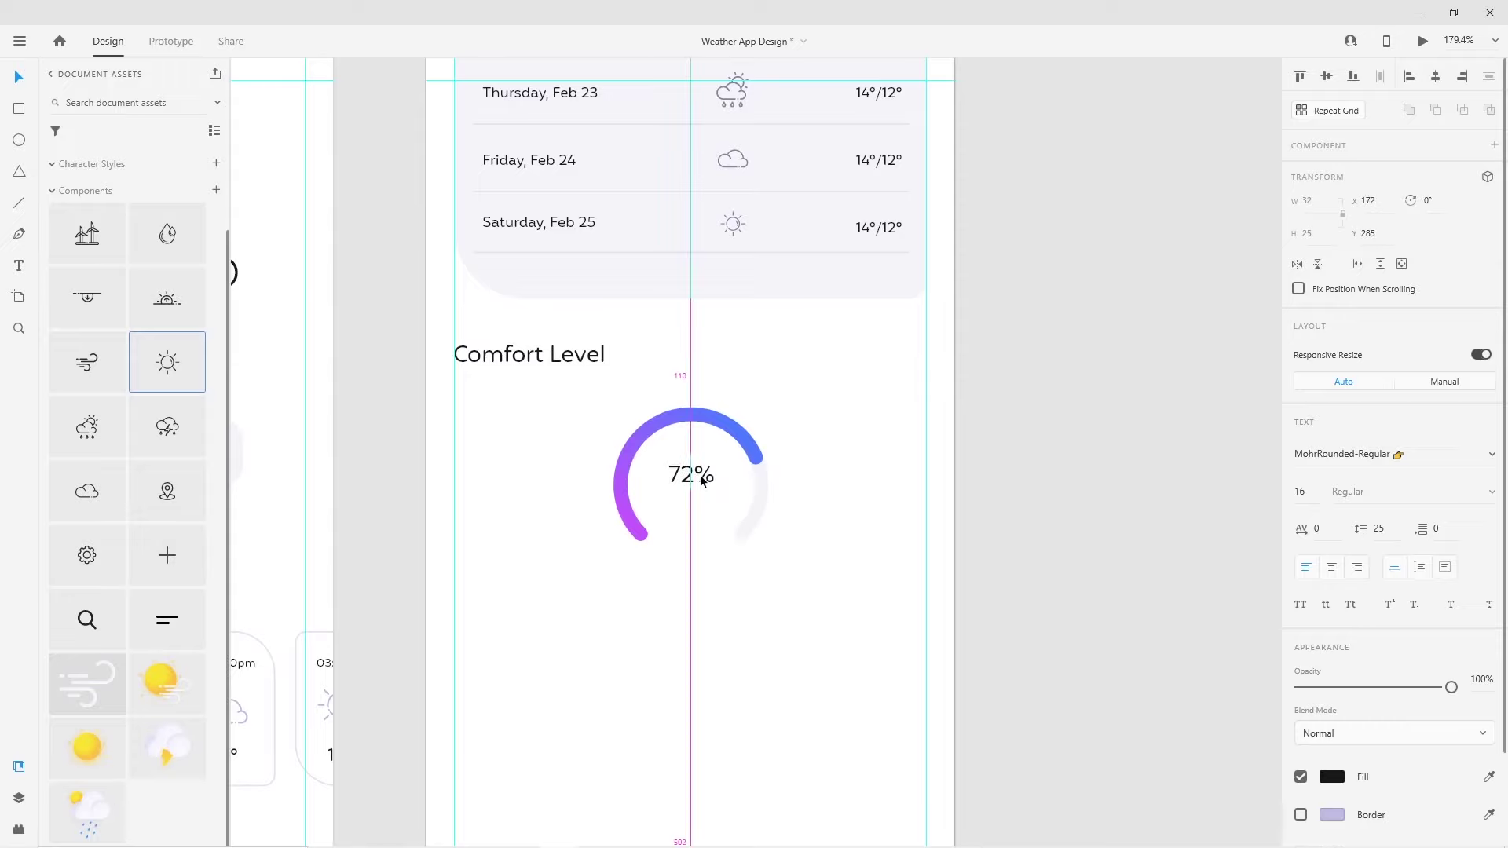
{"action": "key", "text": "Tab"}
{"action": "type", "text": "25"}
{"action": "key", "text": "Return"}
{"action": "left_click", "coordinate": [691, 483]}
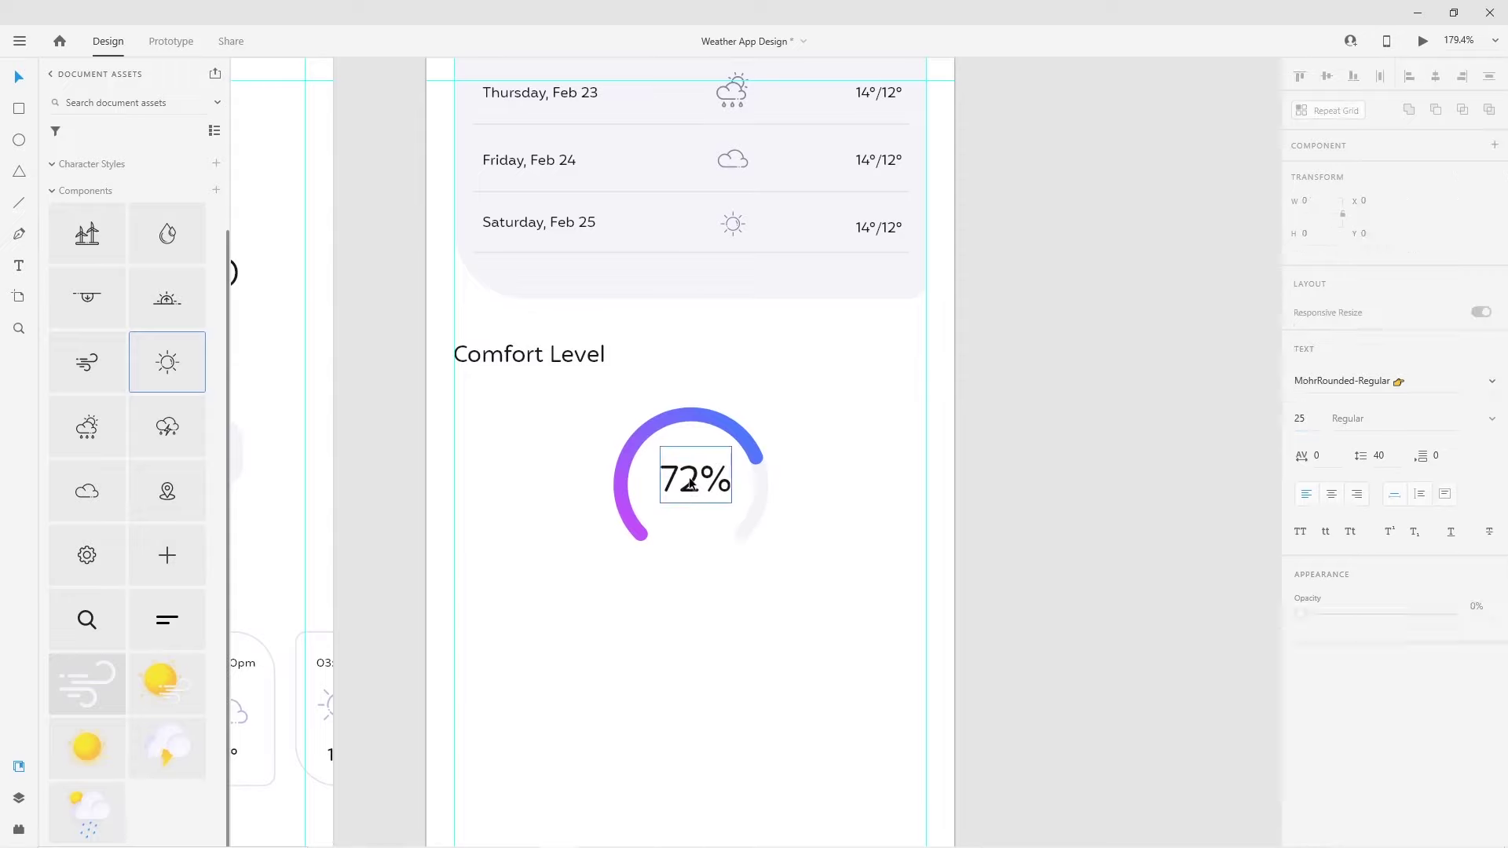
Add a size 12 'Humidity' caption under 72%, plus a Humidity copy below the gauge
{"action": "left_click_drag", "start_coordinate": [691, 483], "coordinate": [695, 609]}
{"action": "double_click", "coordinate": [696, 604]}
{"action": "type", "text": "Humidity"}
{"action": "key", "text": "Escape"}
{"action": "left_click_drag", "start_coordinate": [746, 617], "coordinate": [719, 586]}
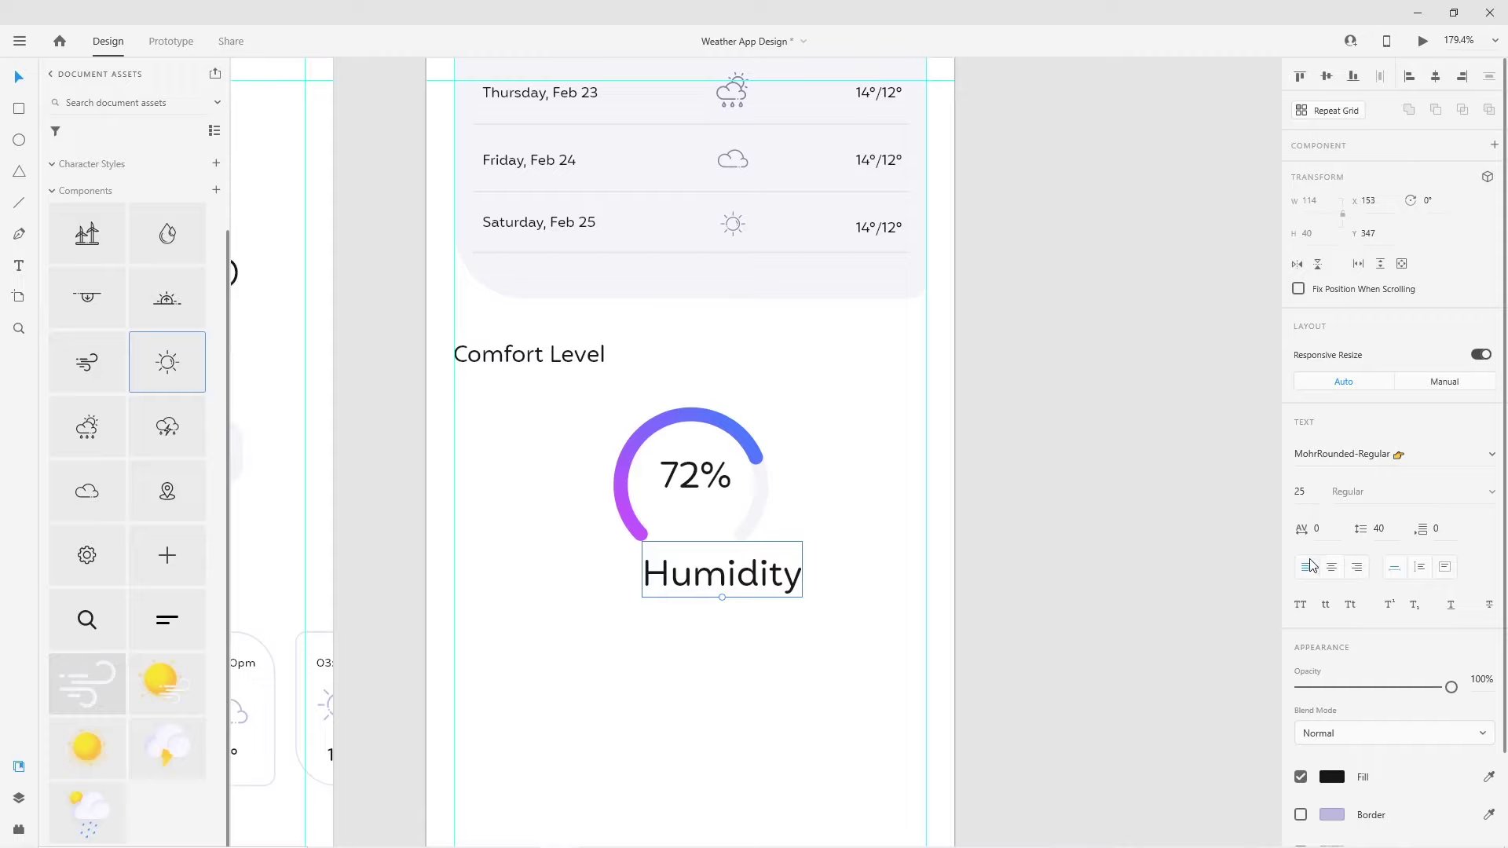
{"action": "key", "text": "Tab"}
{"action": "type", "text": "12"}
{"action": "key", "text": "Return"}
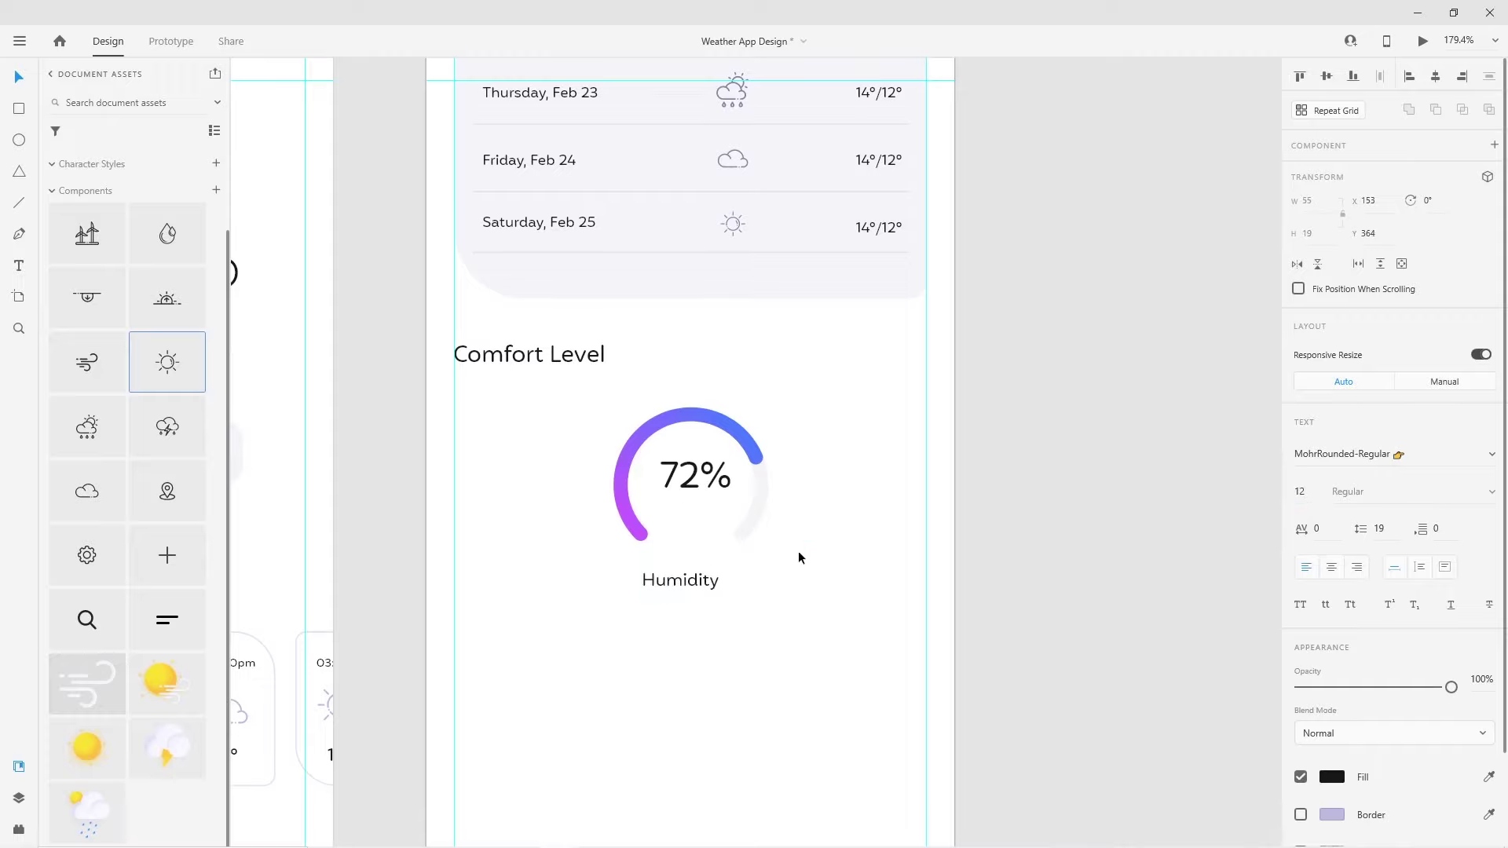
{"action": "mouse_move", "coordinate": [711, 582]}
{"action": "left_mouse_down"}
{"action": "mouse_move", "coordinate": [719, 509]}
{"action": "mouse_move", "coordinate": [681, 482]}
{"action": "left_mouse_up"}
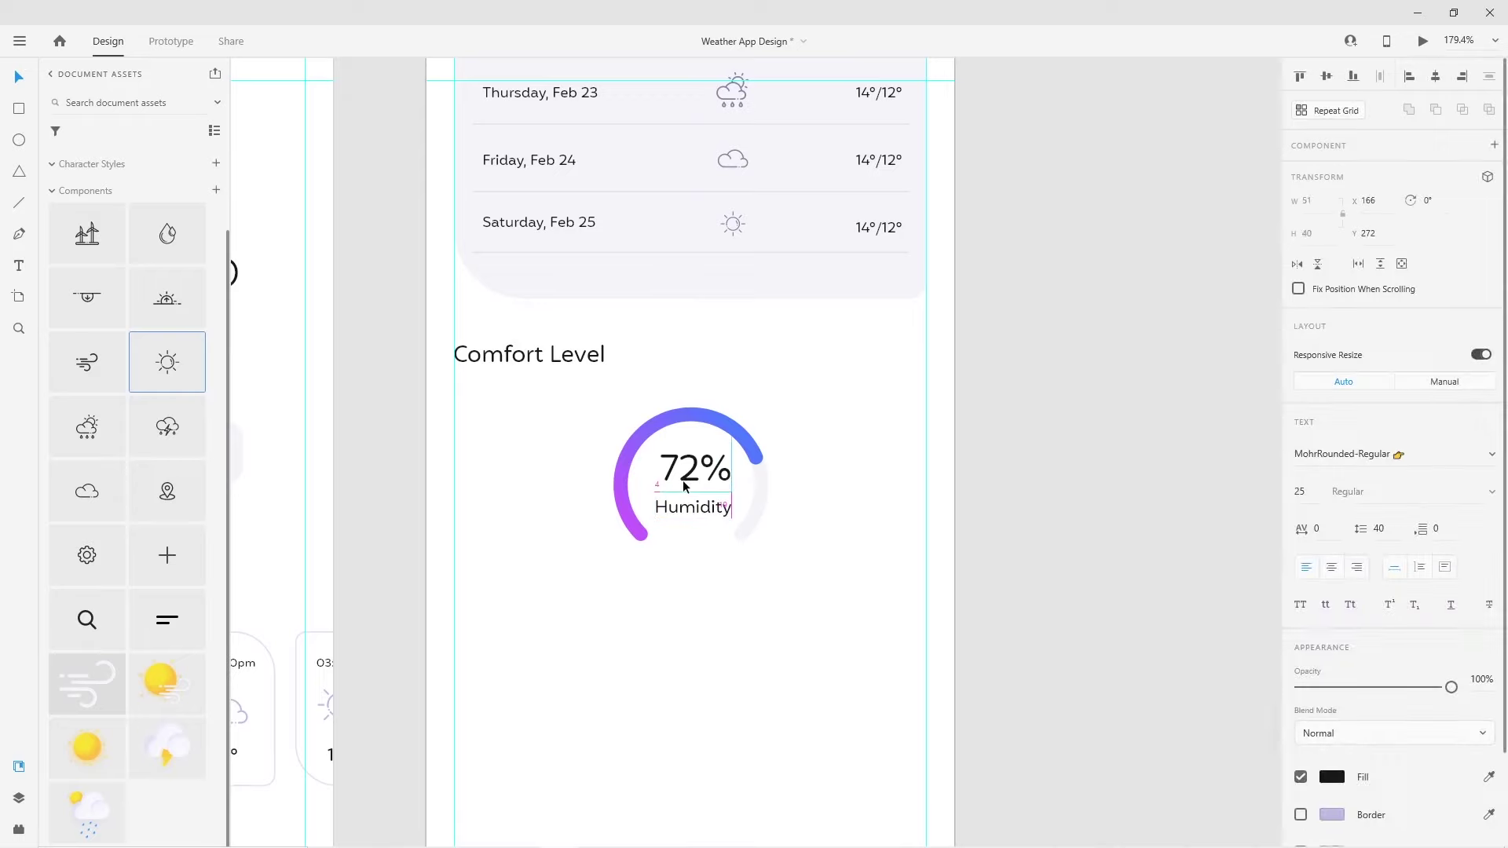
{"action": "left_click", "coordinate": [687, 511], "text": "shift"}
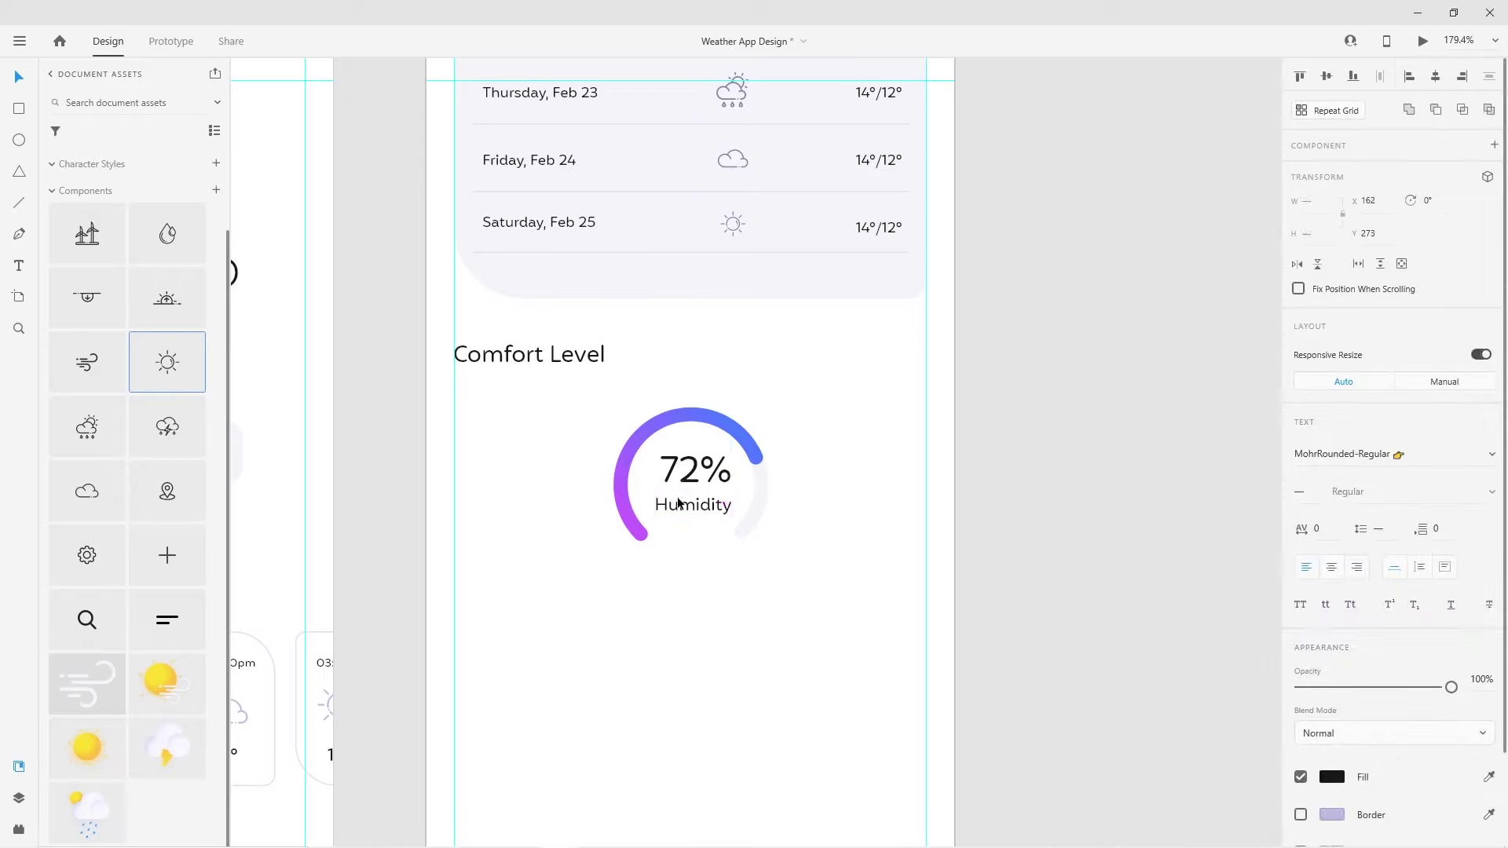
{"action": "left_click_drag", "start_coordinate": [704, 507], "coordinate": [583, 593]}
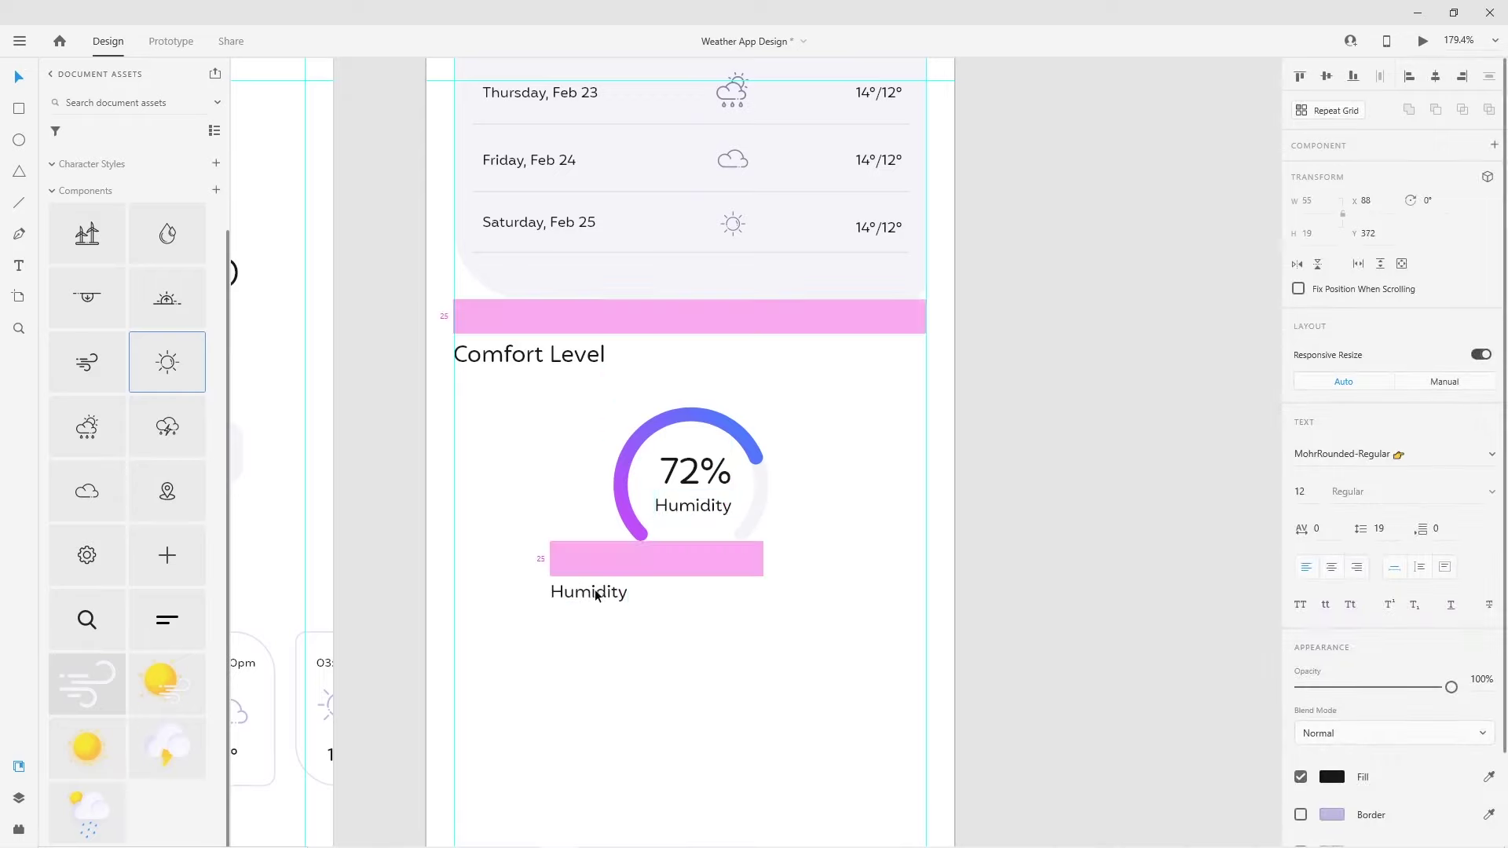
Retype the Humidity copy as 'Feels Like 10%', with 'Feels Like' in lavender
{"action": "double_click", "coordinate": [583, 593]}
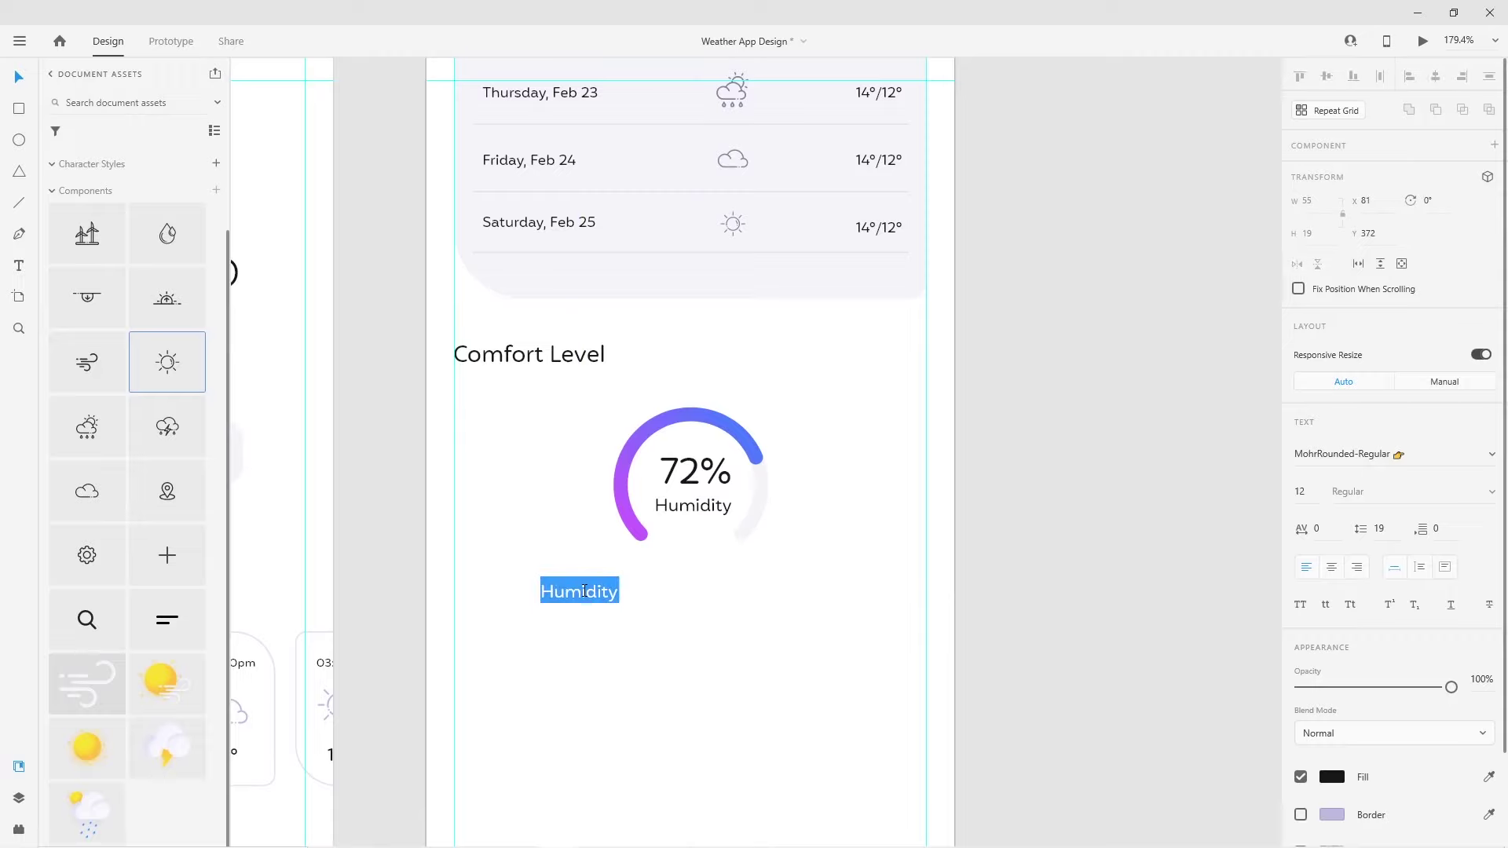
{"action": "type", "text": "Feels Like 10%"}
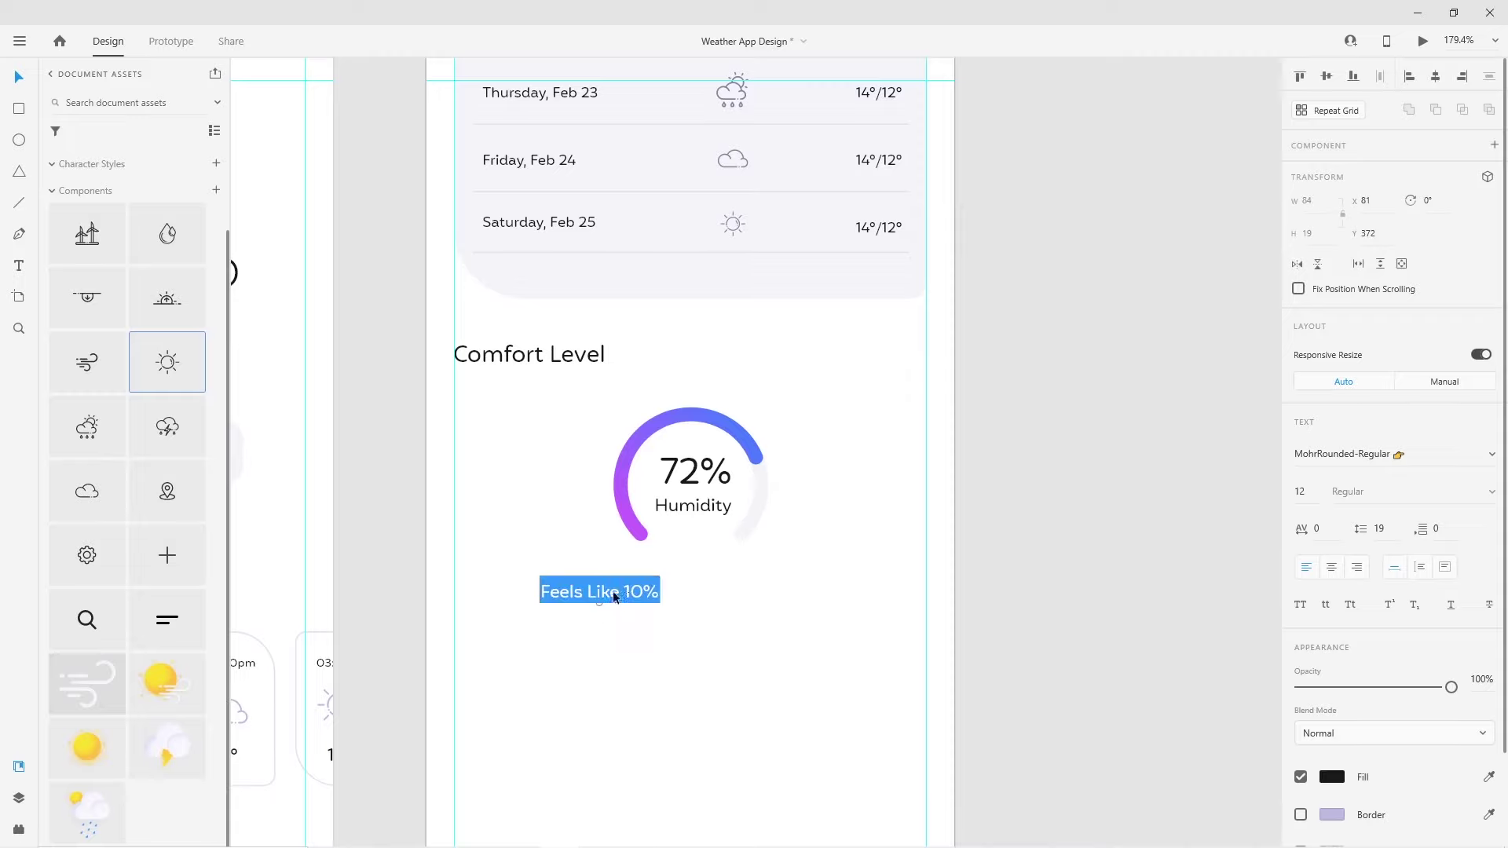
{"action": "left_click_drag", "start_coordinate": [540, 591], "coordinate": [622, 597]}
{"action": "left_click", "coordinate": [1333, 775]}
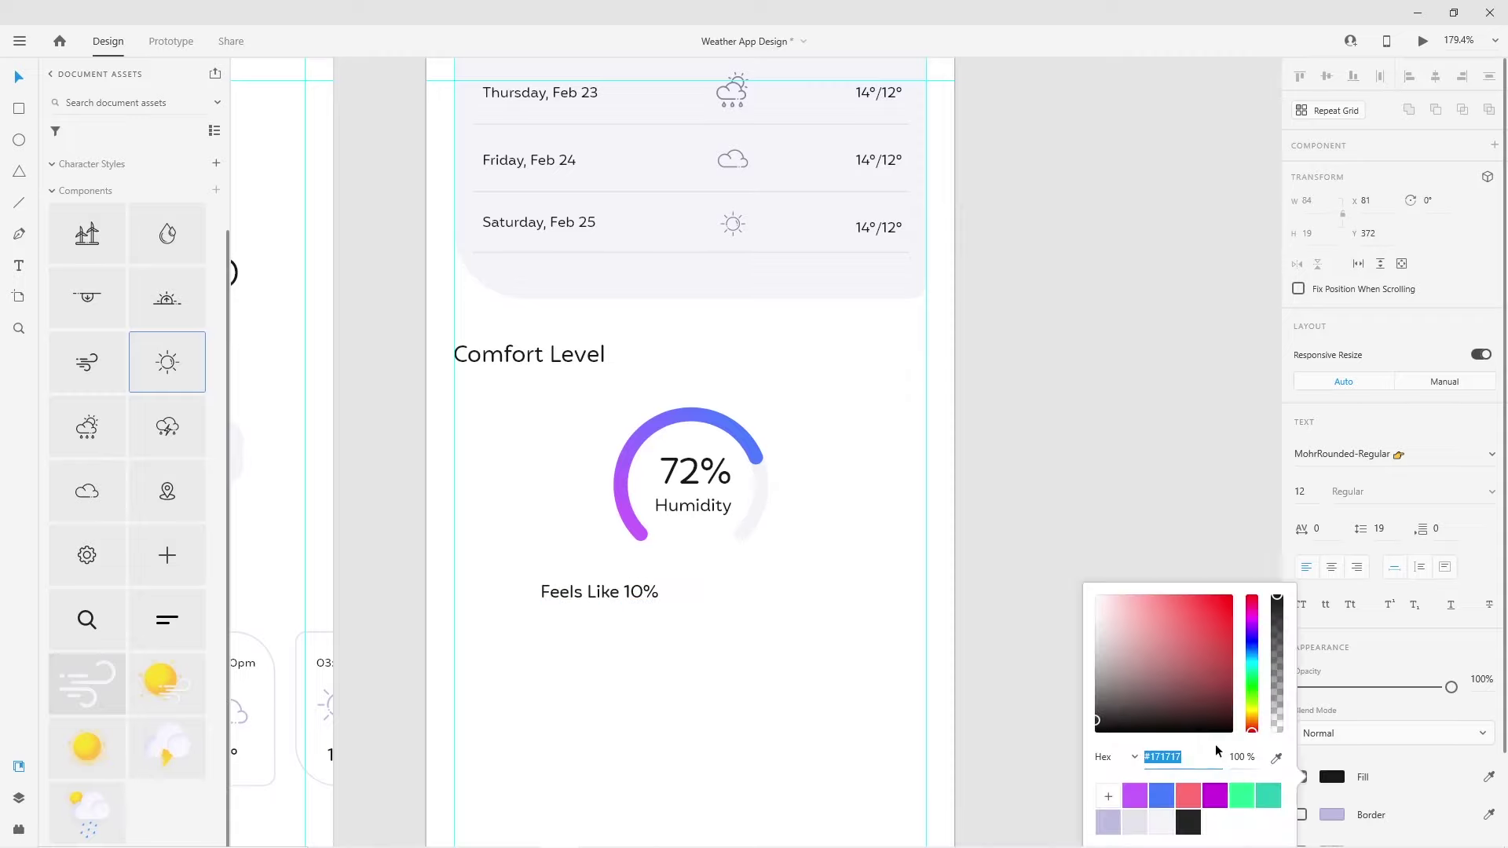
{"action": "left_click", "coordinate": [1108, 822]}
{"action": "left_click", "coordinate": [586, 583]}
Copy the reading to the right and edit it to 'UV Index 0 low'
{"action": "left_click_drag", "start_coordinate": [587, 582], "coordinate": [778, 587]}
{"action": "left_click", "coordinate": [805, 587]}
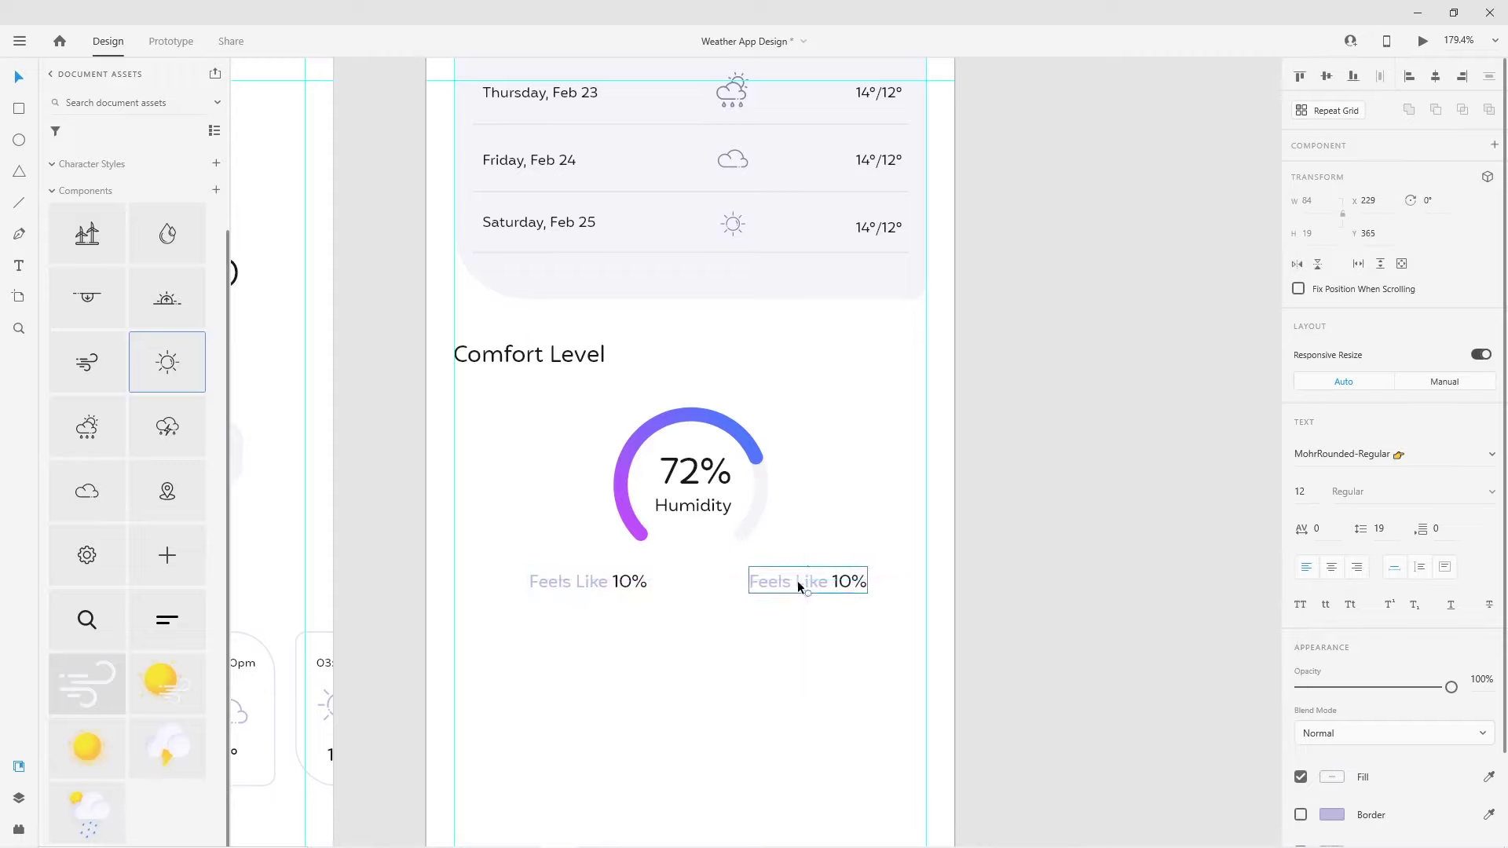
{"action": "double_click", "coordinate": [797, 582]}
{"action": "left_click_drag", "start_coordinate": [828, 583], "coordinate": [742, 588]}
{"action": "key", "text": "BackSpace"}
{"action": "type", "text": "UV Index"}
{"action": "left_click", "coordinate": [840, 582]}
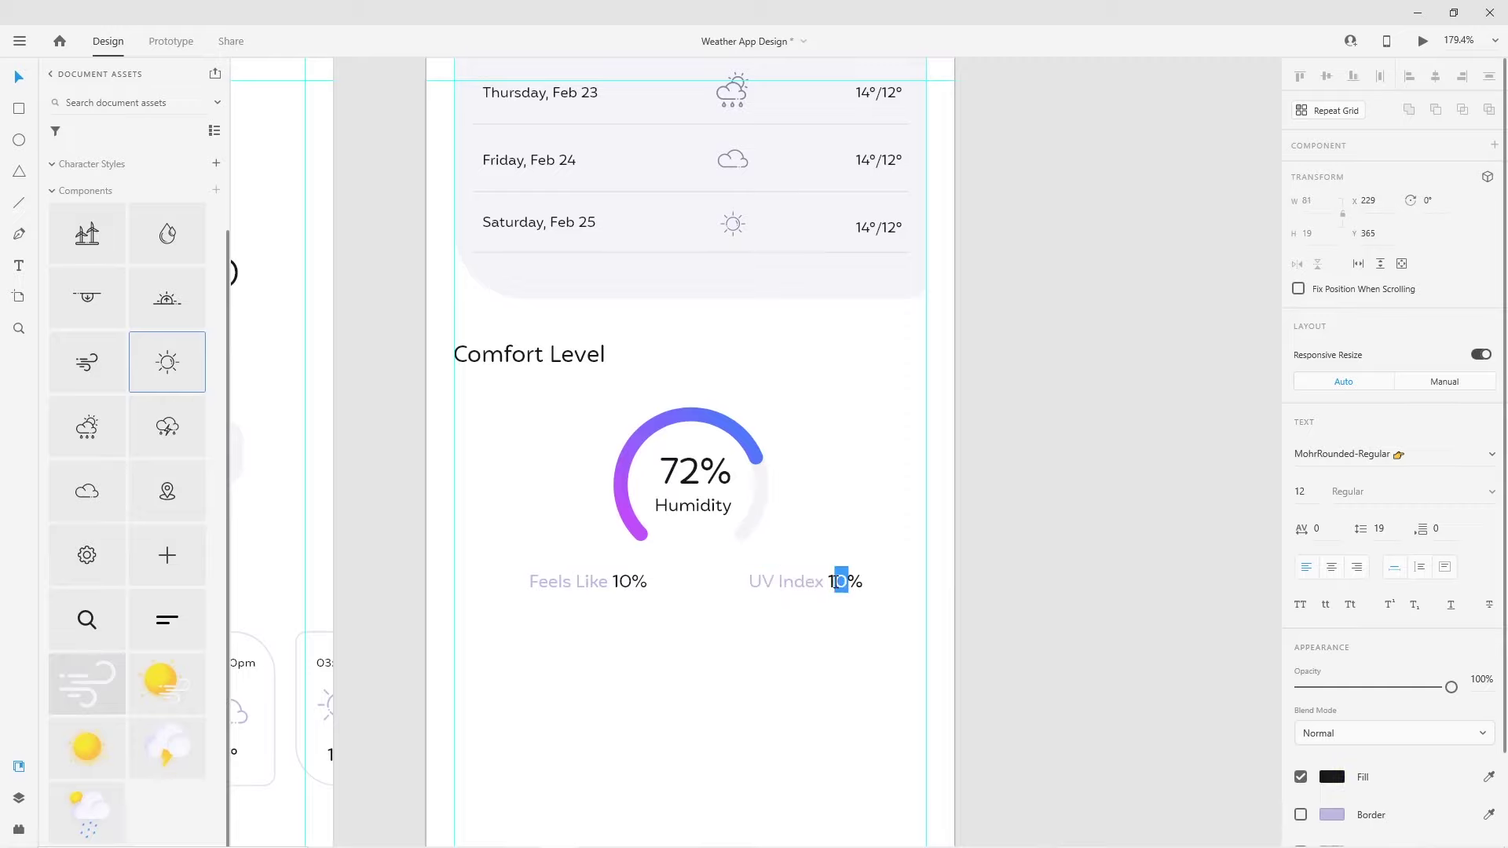
{"action": "left_click_drag", "start_coordinate": [829, 581], "coordinate": [868, 586]}
{"action": "type", "text": "0"}
{"action": "key", "text": "Escape"}
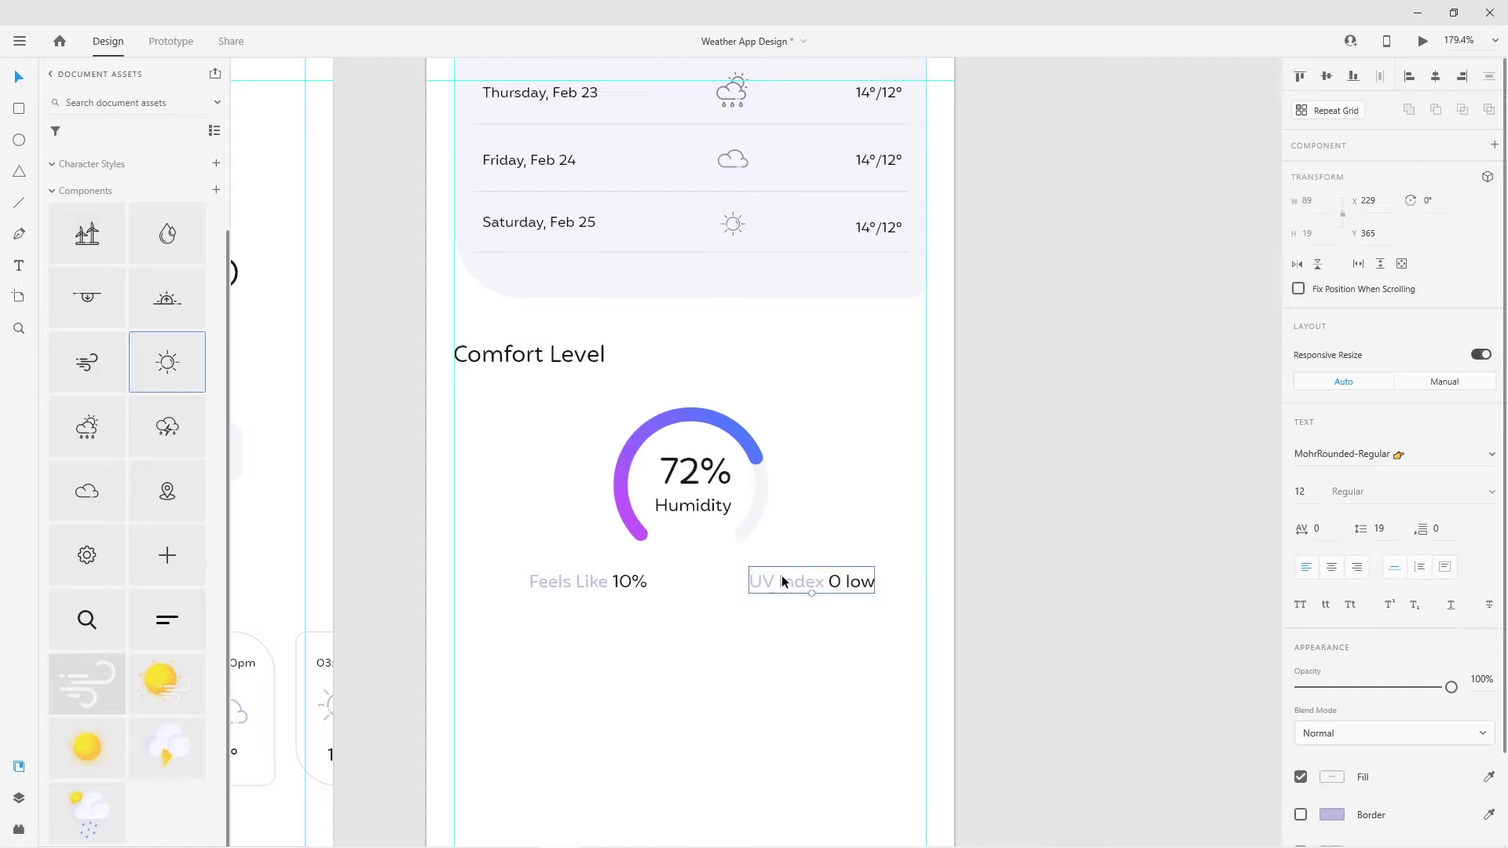
Draw a thin, light-coloured vertical divider centred between the two readings
{"action": "key", "text": "l"}
{"action": "left_click_drag", "start_coordinate": [691, 567], "coordinate": [690, 599]}
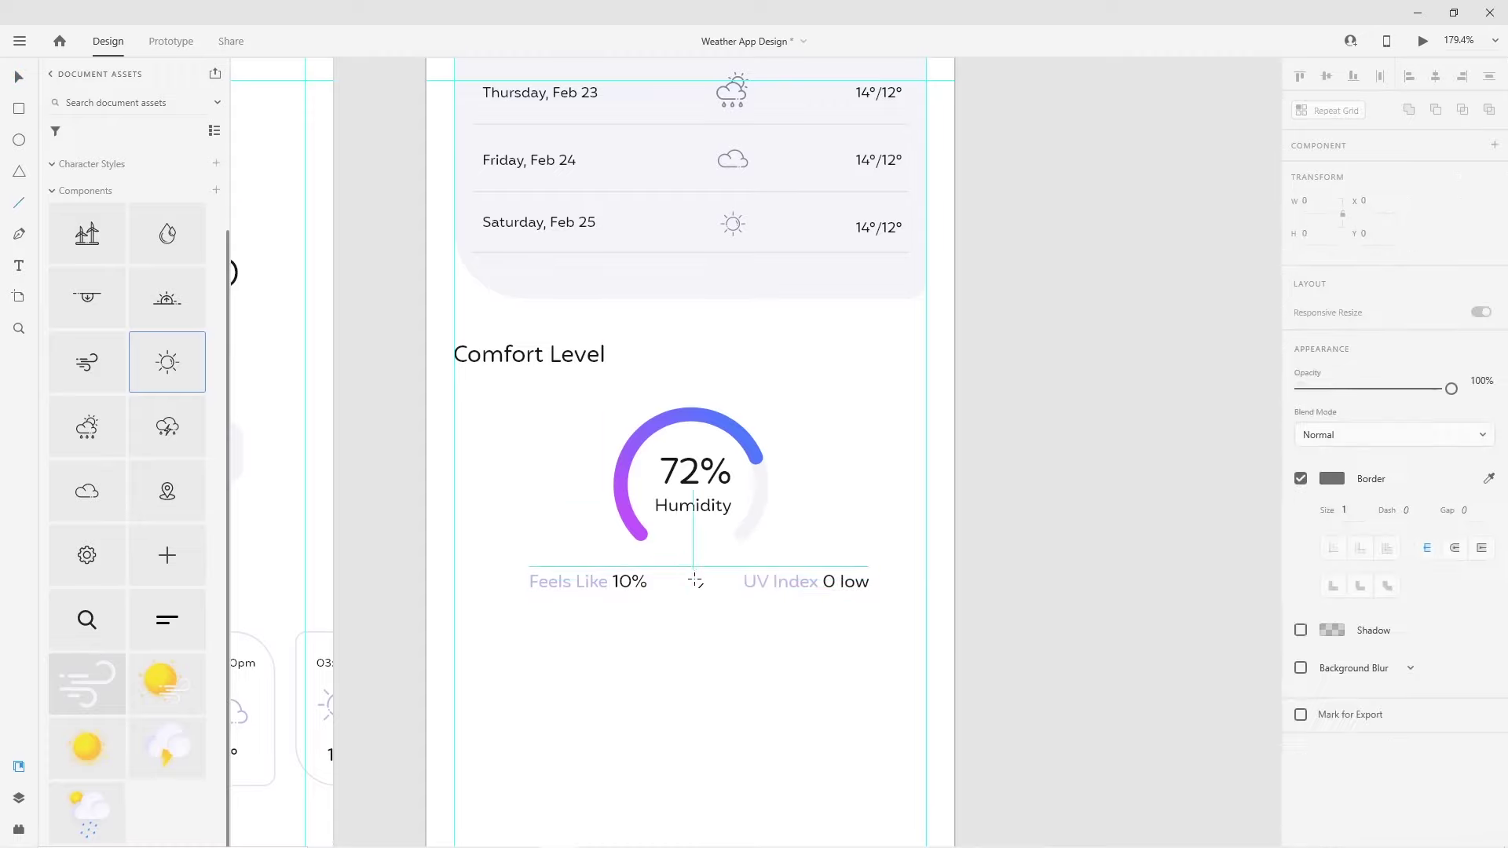
{"action": "left_click", "coordinate": [1338, 552]}
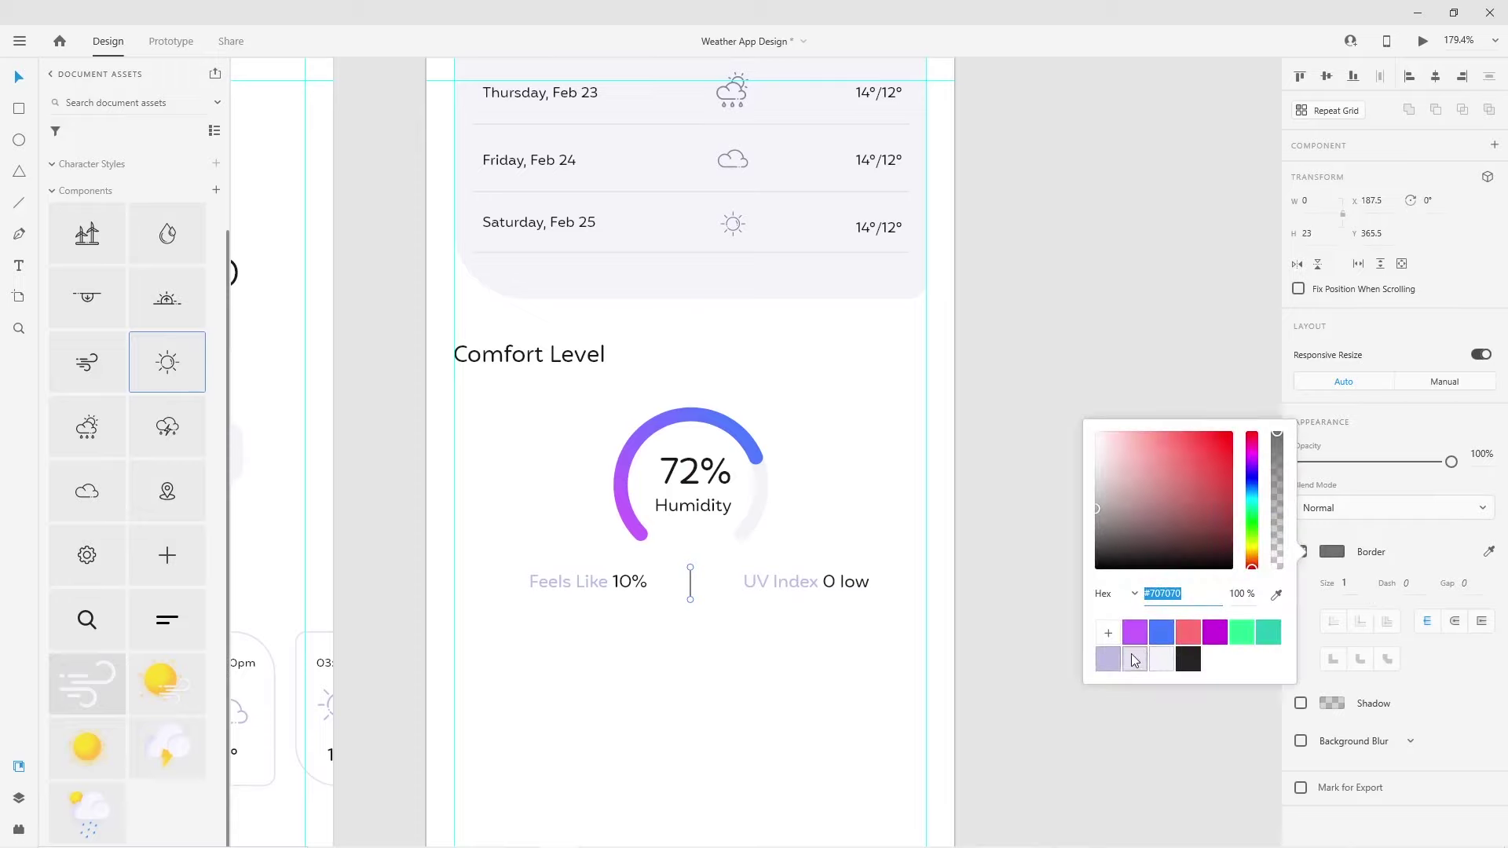
{"action": "left_click", "coordinate": [1134, 658]}
{"action": "left_click", "coordinate": [691, 600]}
{"action": "left_click", "coordinate": [706, 586]}
{"action": "left_click_drag", "start_coordinate": [689, 583], "coordinate": [690, 581]}
{"action": "left_click", "coordinate": [612, 578]}
{"action": "left_click", "coordinate": [680, 658]}
{"action": "scroll", "coordinate": [673, 639], "scroll_direction": "down", "scroll_amount": 5, "text": "ctrl"}
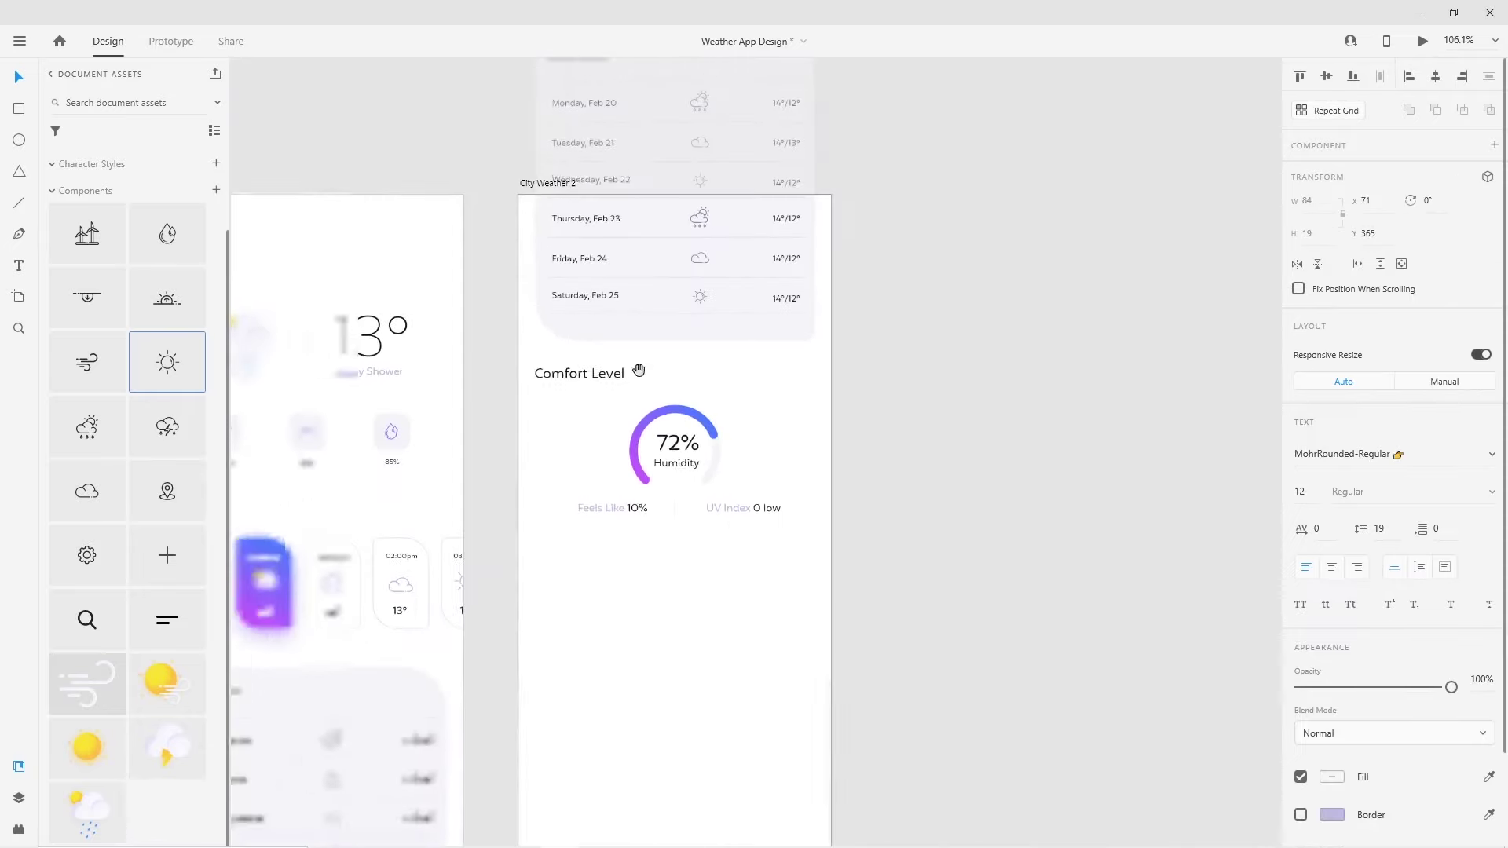
Change the Feels Like value from 10% to 10°
{"action": "double_click", "coordinate": [510, 307]}
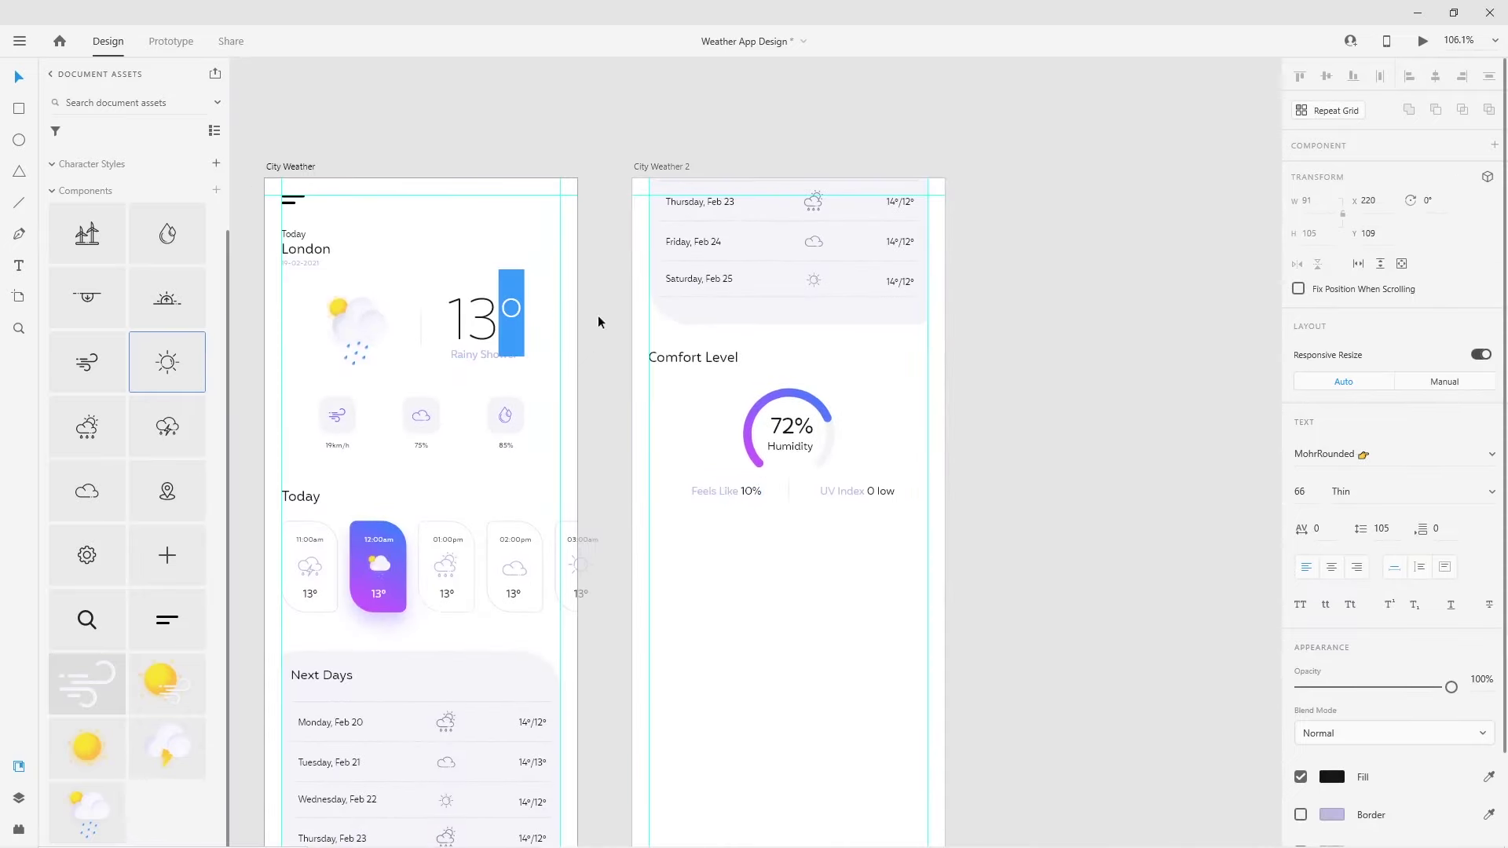
{"action": "left_click", "coordinate": [756, 493]}
{"action": "double_click", "coordinate": [754, 493]}
{"action": "left_click_drag", "start_coordinate": [752, 490], "coordinate": [762, 490]}
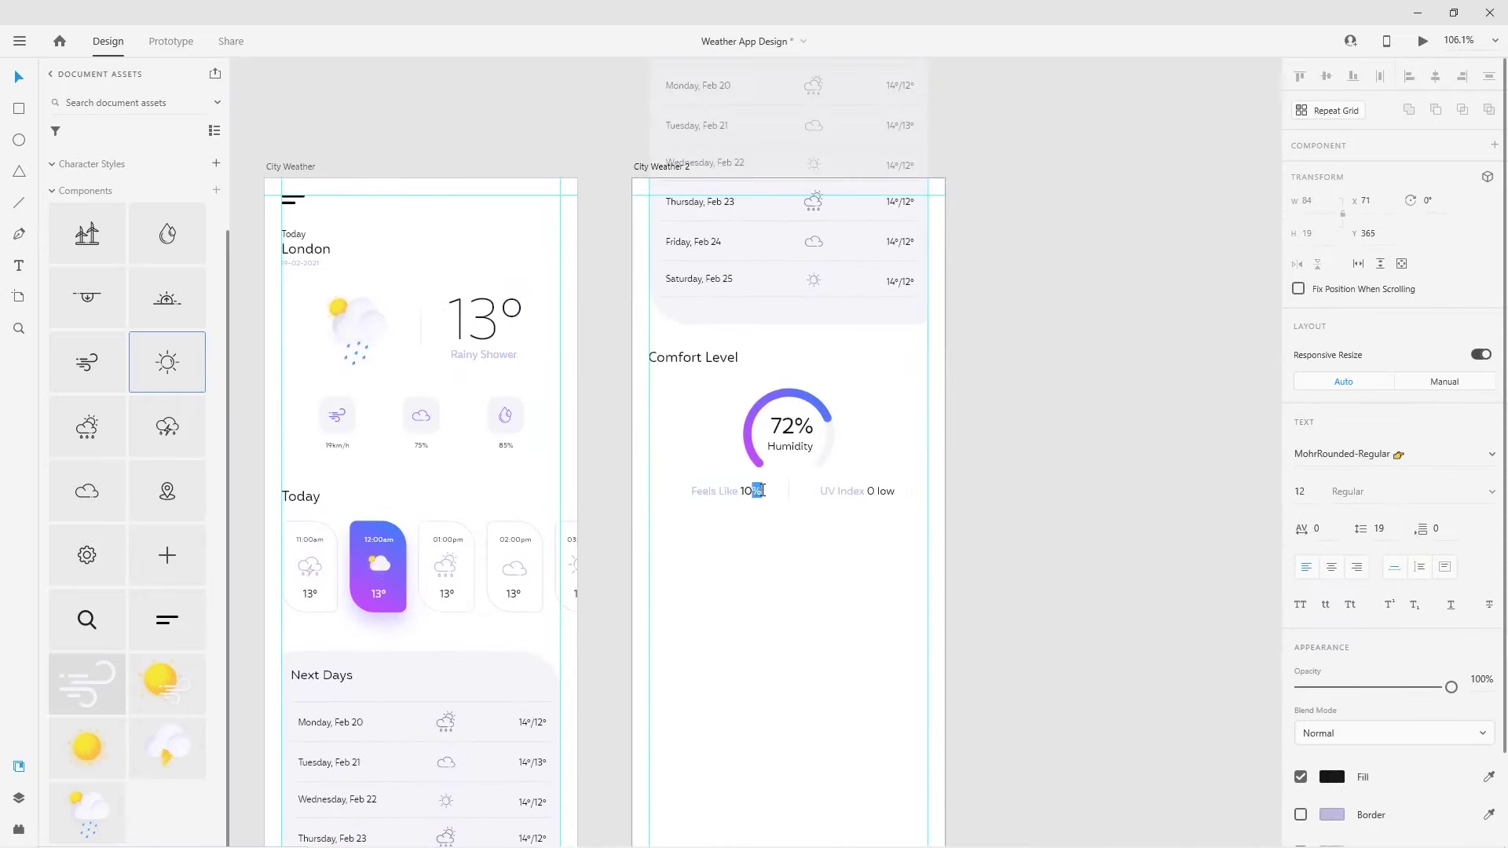
{"action": "type", "text": "°"}
{"action": "key", "text": "Escape"}
Place a copy of the Comfort Level heading below the gauge readings
{"action": "scroll", "coordinate": [823, 563], "scroll_direction": "up", "scroll_amount": 3, "text": "ctrl"}
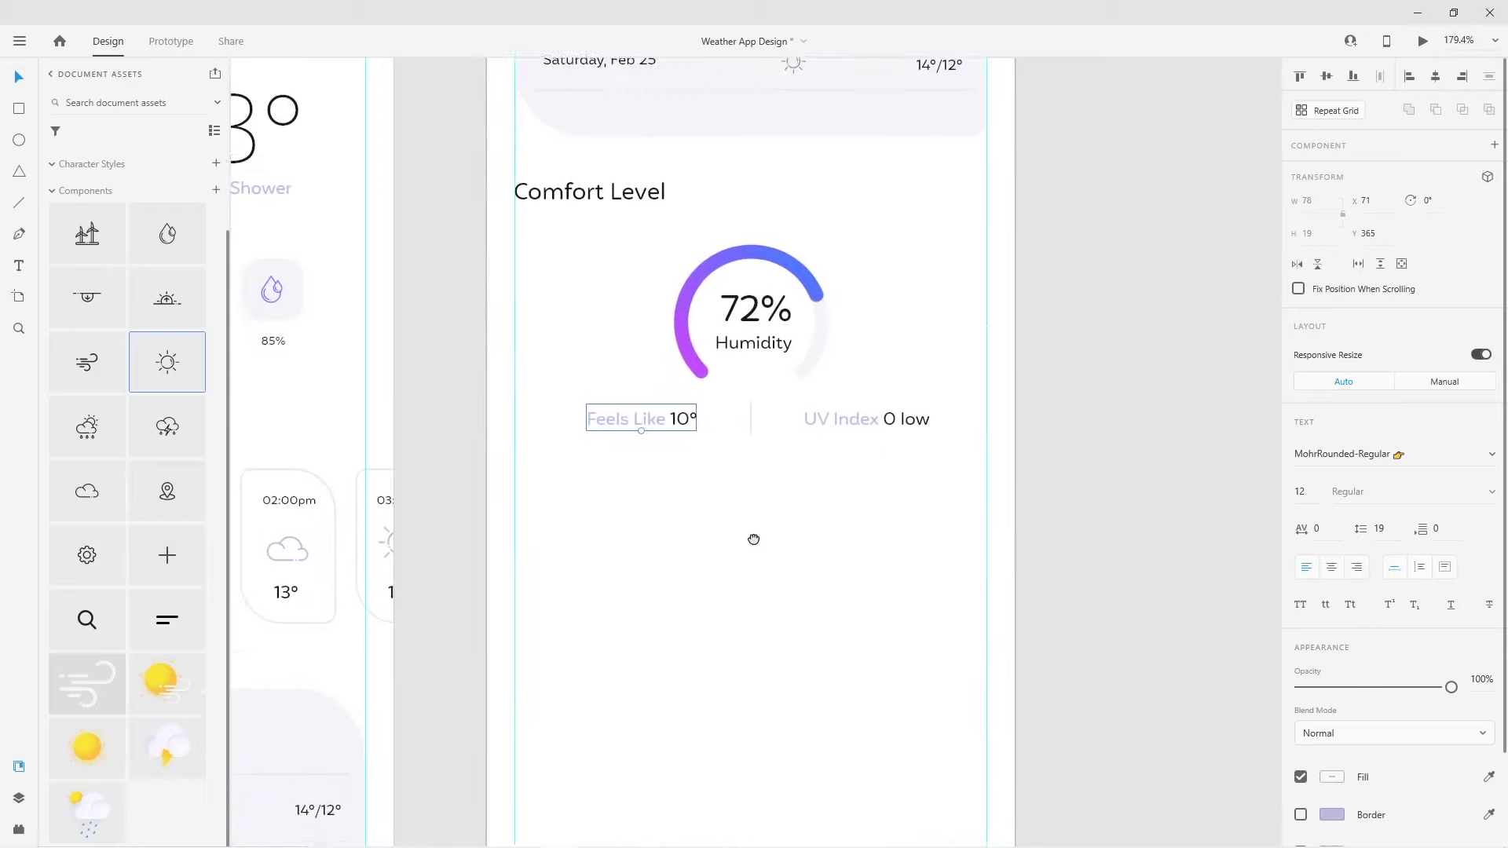
{"action": "left_click_drag", "start_coordinate": [823, 562], "coordinate": [732, 509]}
{"action": "left_click_drag", "start_coordinate": [542, 151], "coordinate": [598, 469], "text": "alt"}
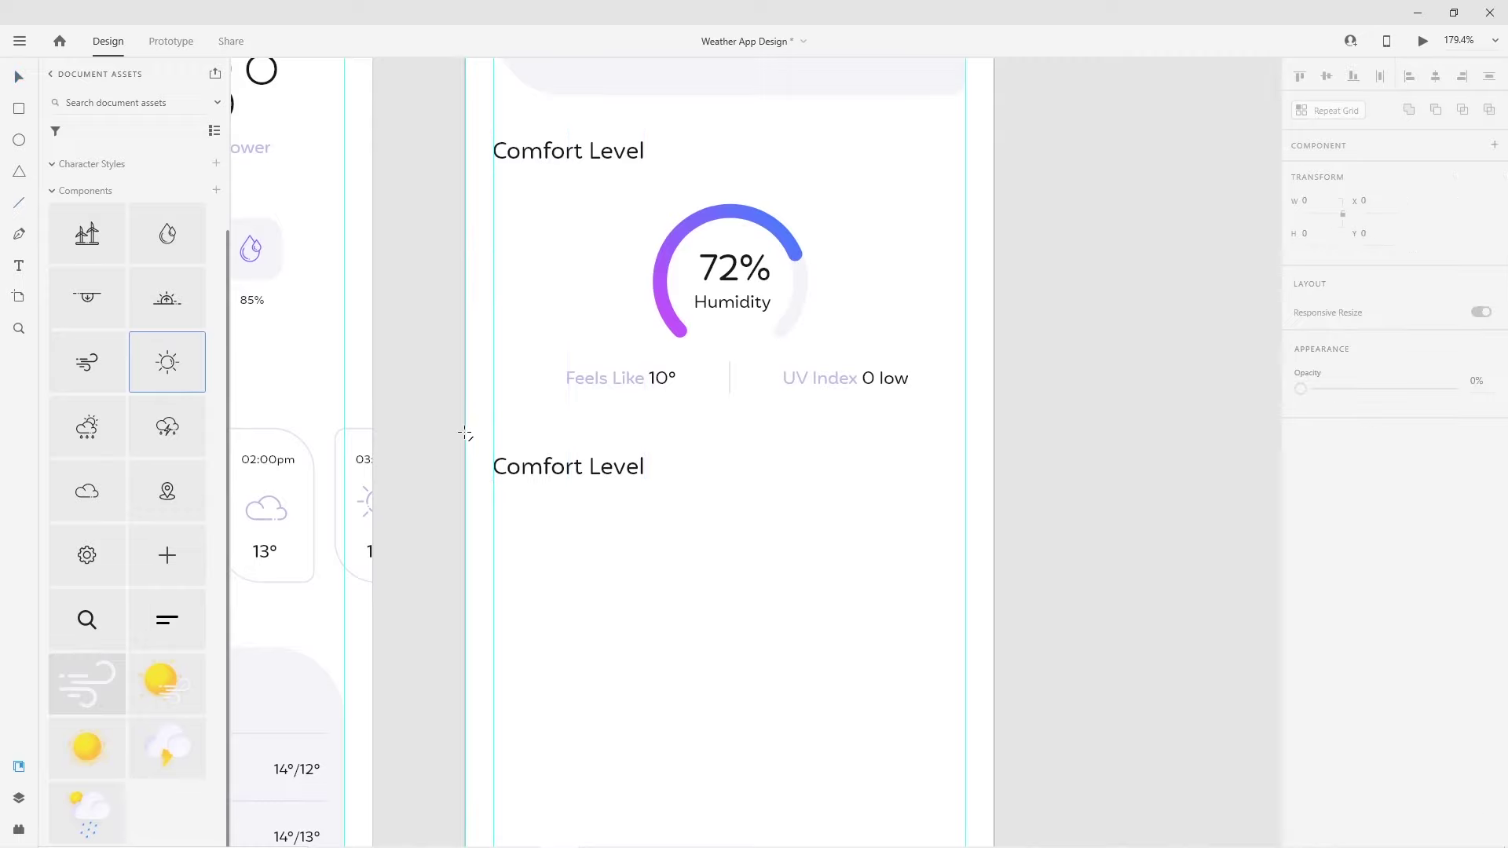
Draw a full-width light grey divider line under the Comfort Level section
{"action": "left_click_drag", "start_coordinate": [466, 431], "coordinate": [995, 431]}
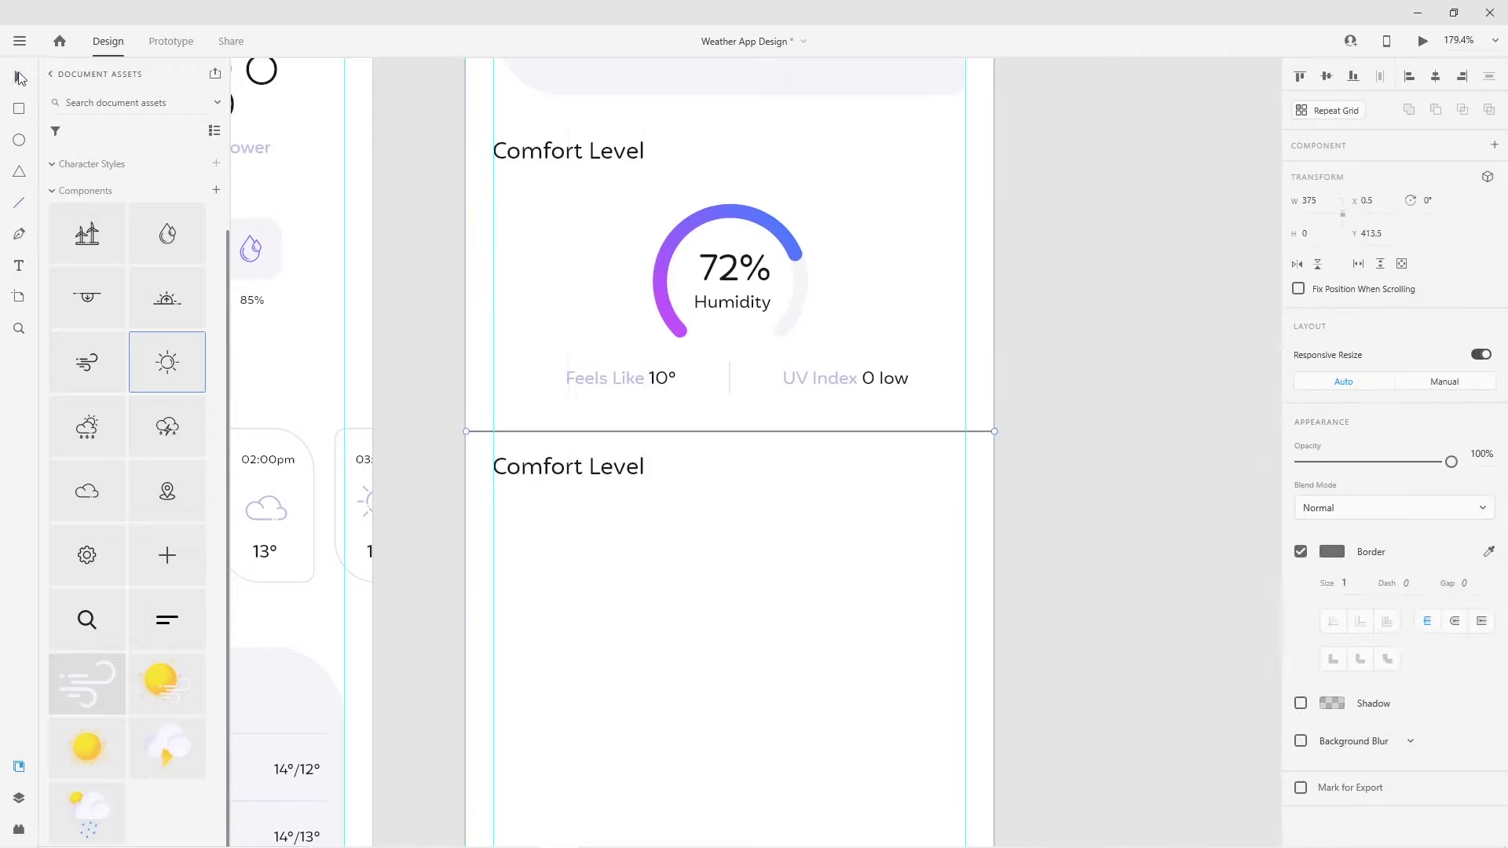
{"action": "left_click", "coordinate": [1334, 550]}
{"action": "left_click", "coordinate": [1132, 665]}
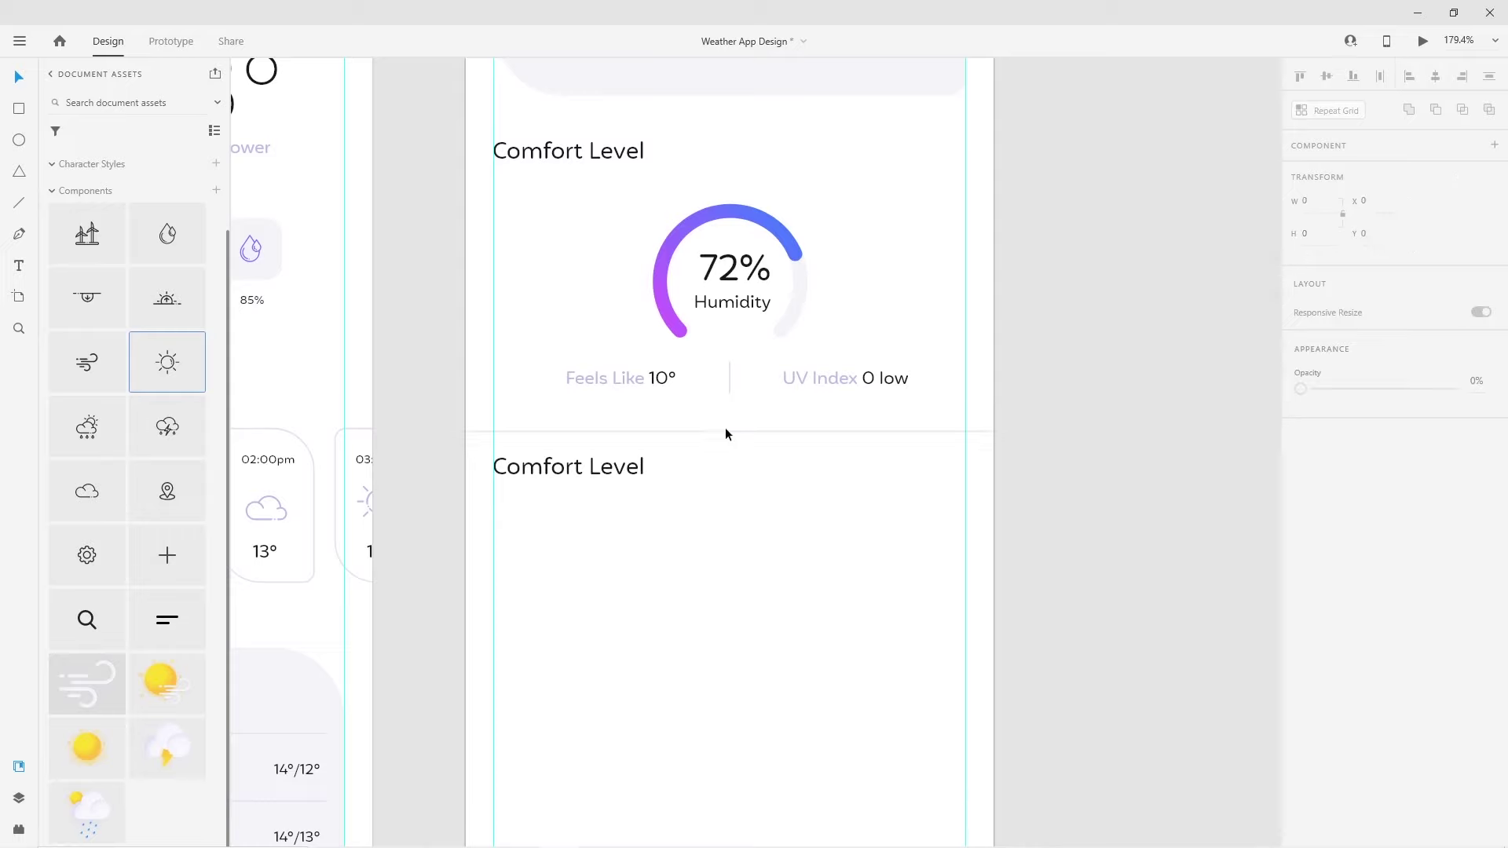
{"action": "left_click_drag", "start_coordinate": [724, 432], "coordinate": [724, 427]}
Rename the copied heading 'Sunrise and sunset', then return to Illustrator
{"action": "left_click", "coordinate": [640, 476]}
{"action": "double_click", "coordinate": [613, 468]}
{"action": "type", "text": "Sunrise and s"}
{"action": "key", "text": "BackSpace"}
{"action": "type", "text": "d suns"}
{"action": "key", "text": "Escape"}
{"action": "key", "text": "Escape"}
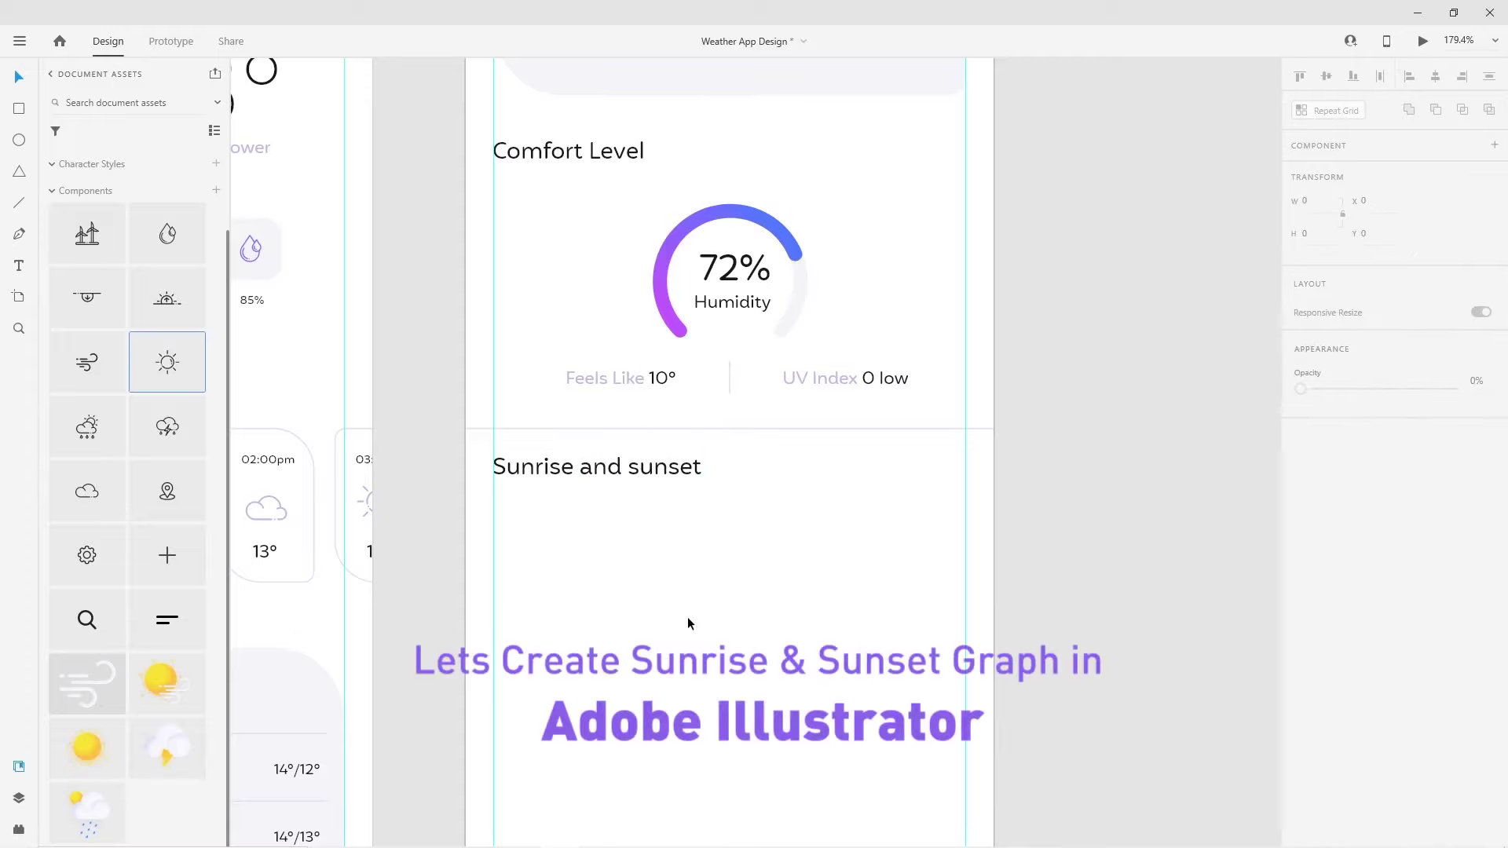
{"action": "left_click", "coordinate": [673, 832]}
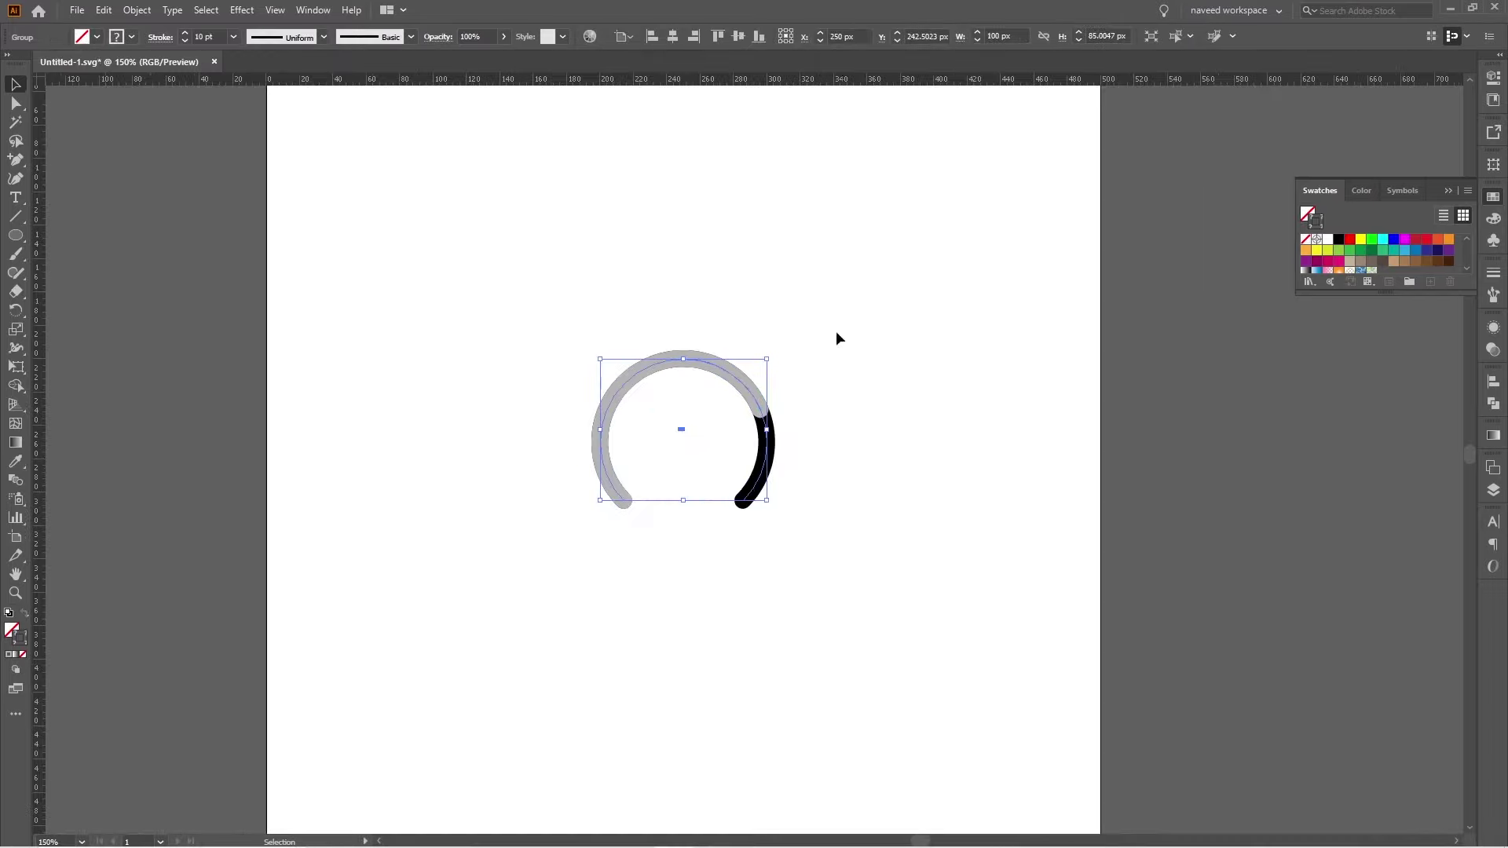
Replace the old arc with a 146 px circle in the middle of the artboard
{"action": "key", "text": "Delete"}
{"action": "key", "text": "ctrl+1"}
{"action": "key", "text": "space"}
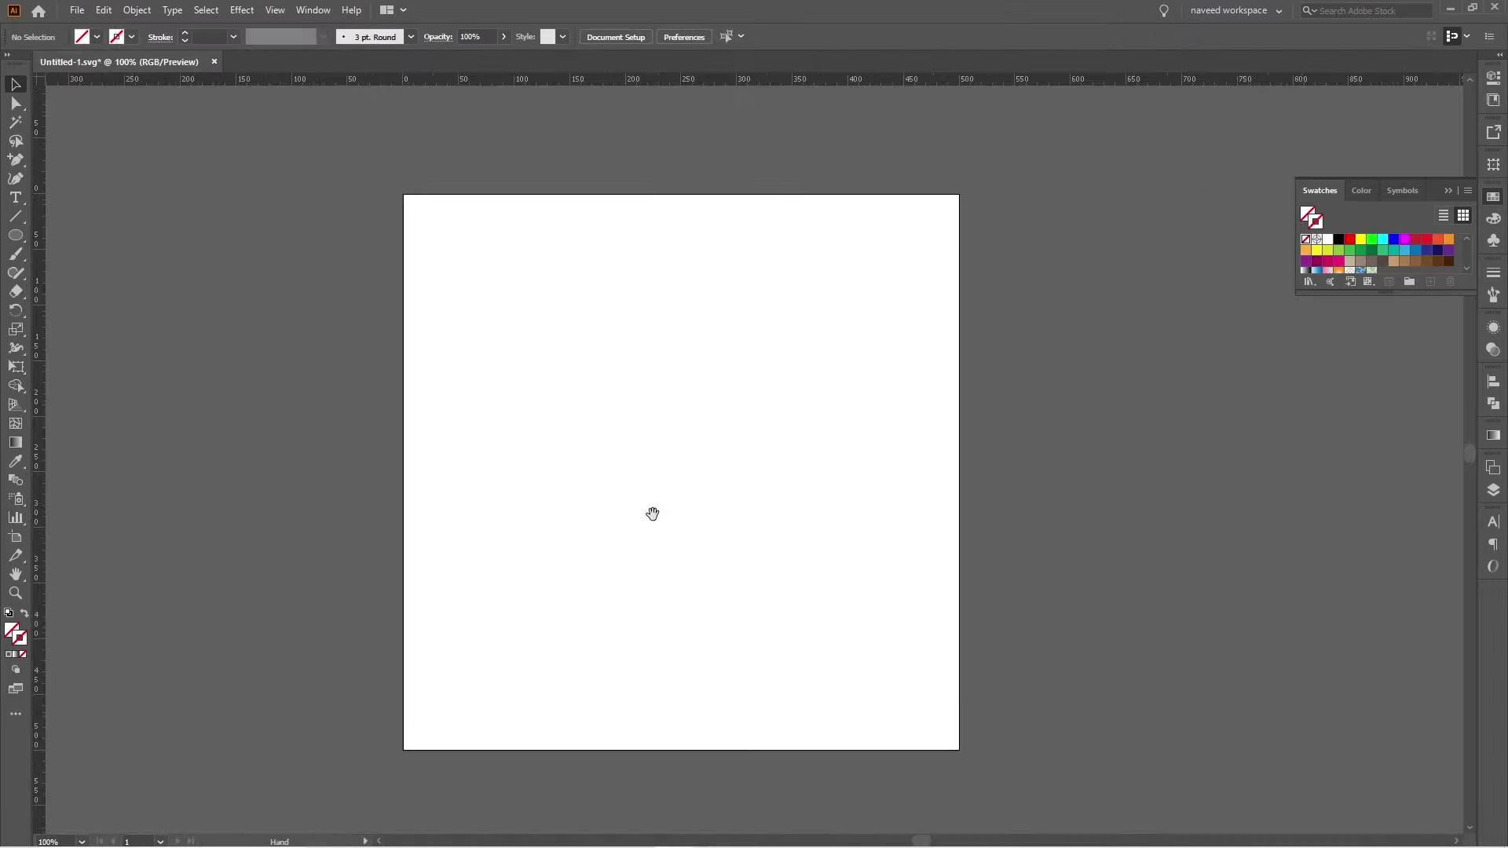
{"action": "left_click", "coordinate": [14, 235]}
{"action": "mouse_move", "coordinate": [682, 471]}
{"action": "left_mouse_down"}
{"action": "mouse_move", "coordinate": [771, 579]}
{"action": "mouse_move", "coordinate": [787, 577]}
{"action": "left_mouse_up"}
{"action": "key", "text": "v"}
{"action": "left_click", "coordinate": [862, 36]}
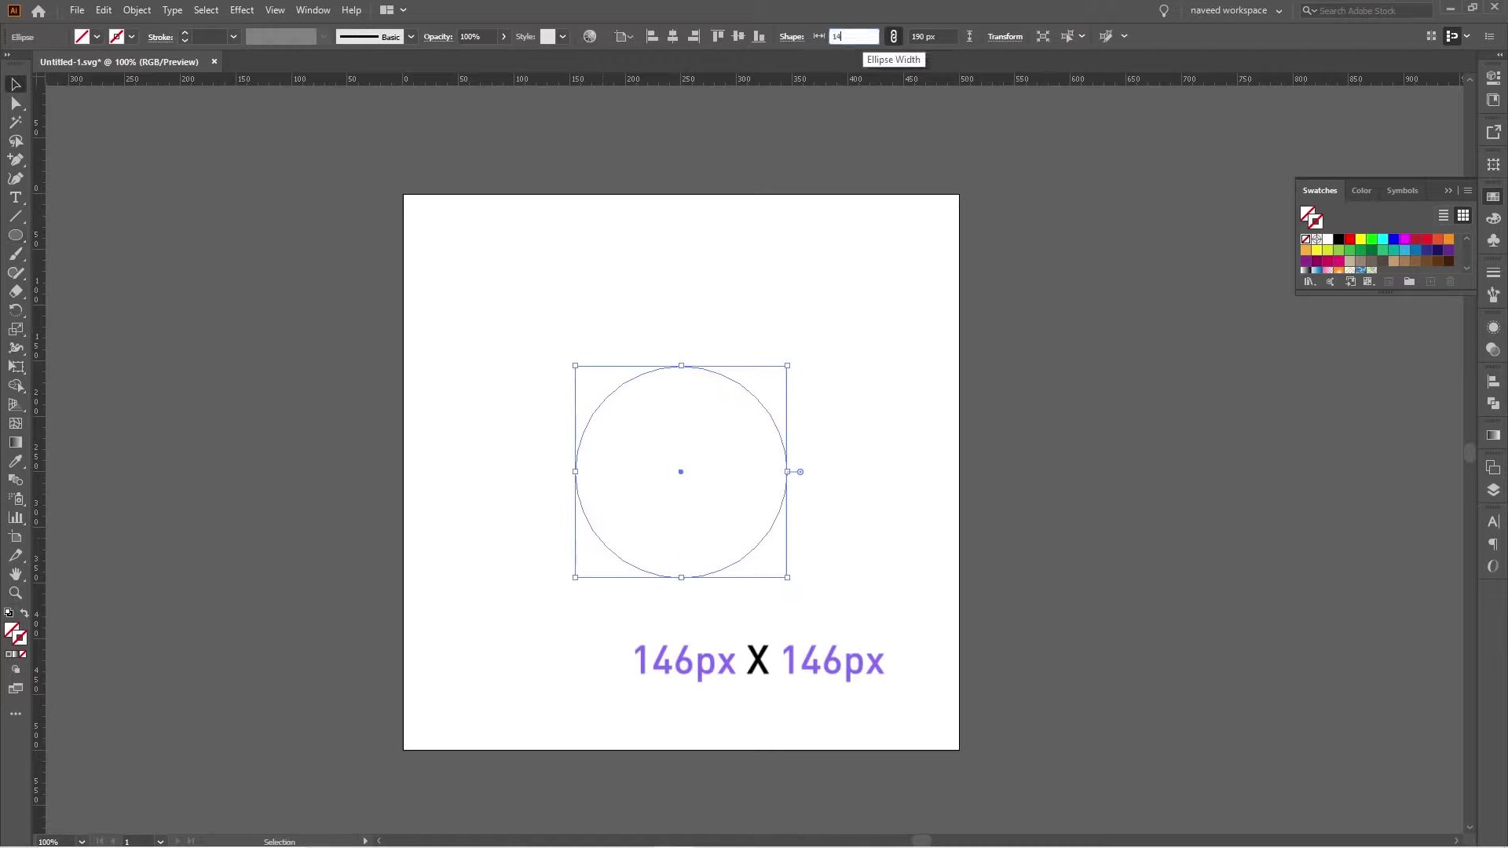
{"action": "type", "text": "6"}
{"action": "key", "text": "Return"}
Give the circle a black 1 pt dashed stroke with 2 pt dashes
{"action": "scroll", "coordinate": [752, 472], "scroll_direction": "up", "scroll_amount": 2}
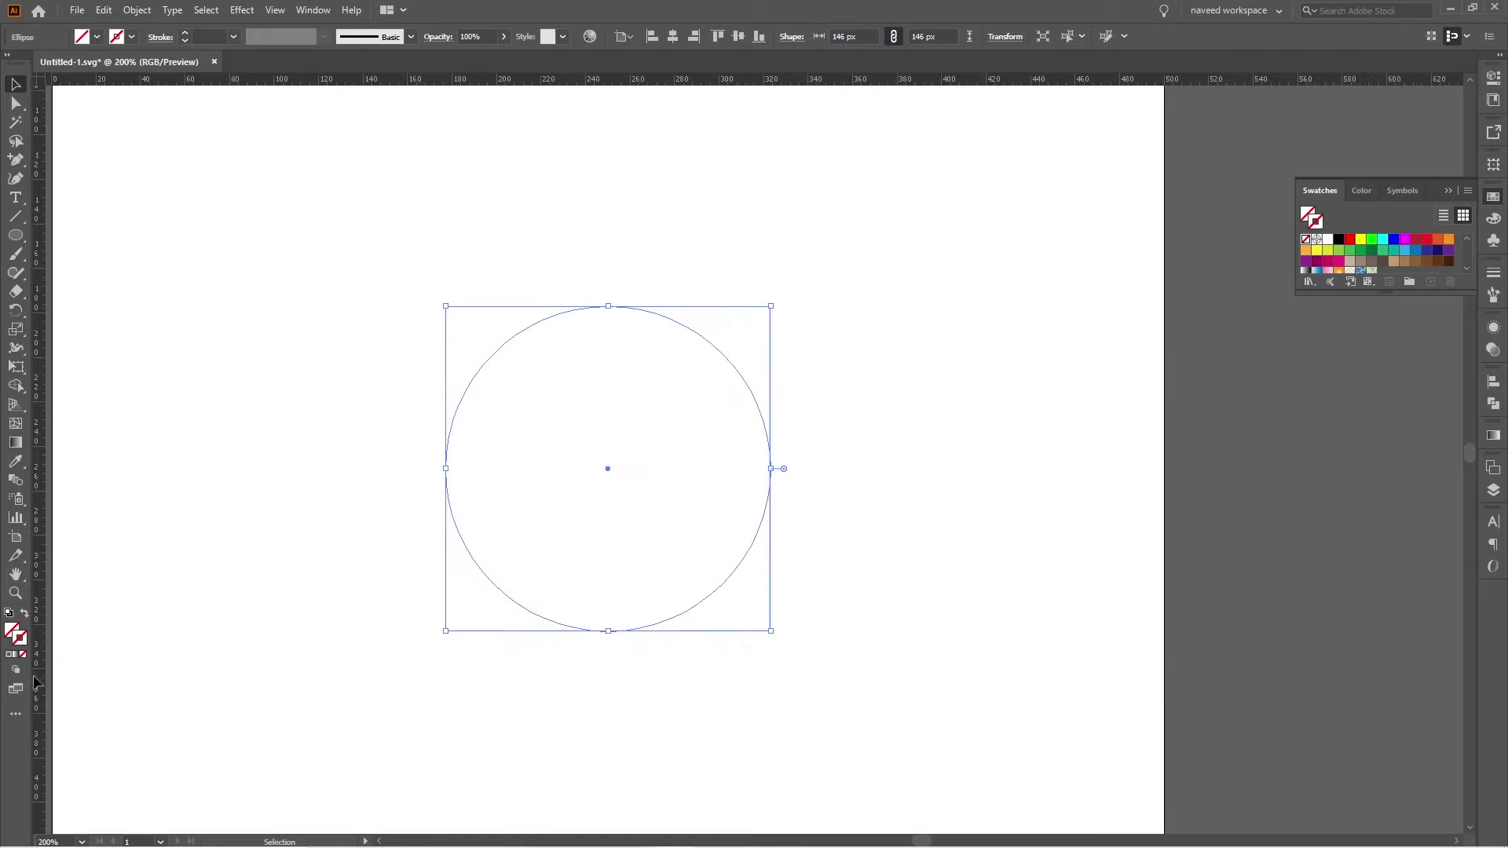
{"action": "left_click", "coordinate": [1338, 240]}
{"action": "left_click", "coordinate": [1029, 406]}
{"action": "left_click_drag", "start_coordinate": [749, 422], "coordinate": [746, 424]}
{"action": "left_click", "coordinate": [1493, 272]}
{"action": "double_click", "coordinate": [1382, 287]}
{"action": "key", "text": "Return"}
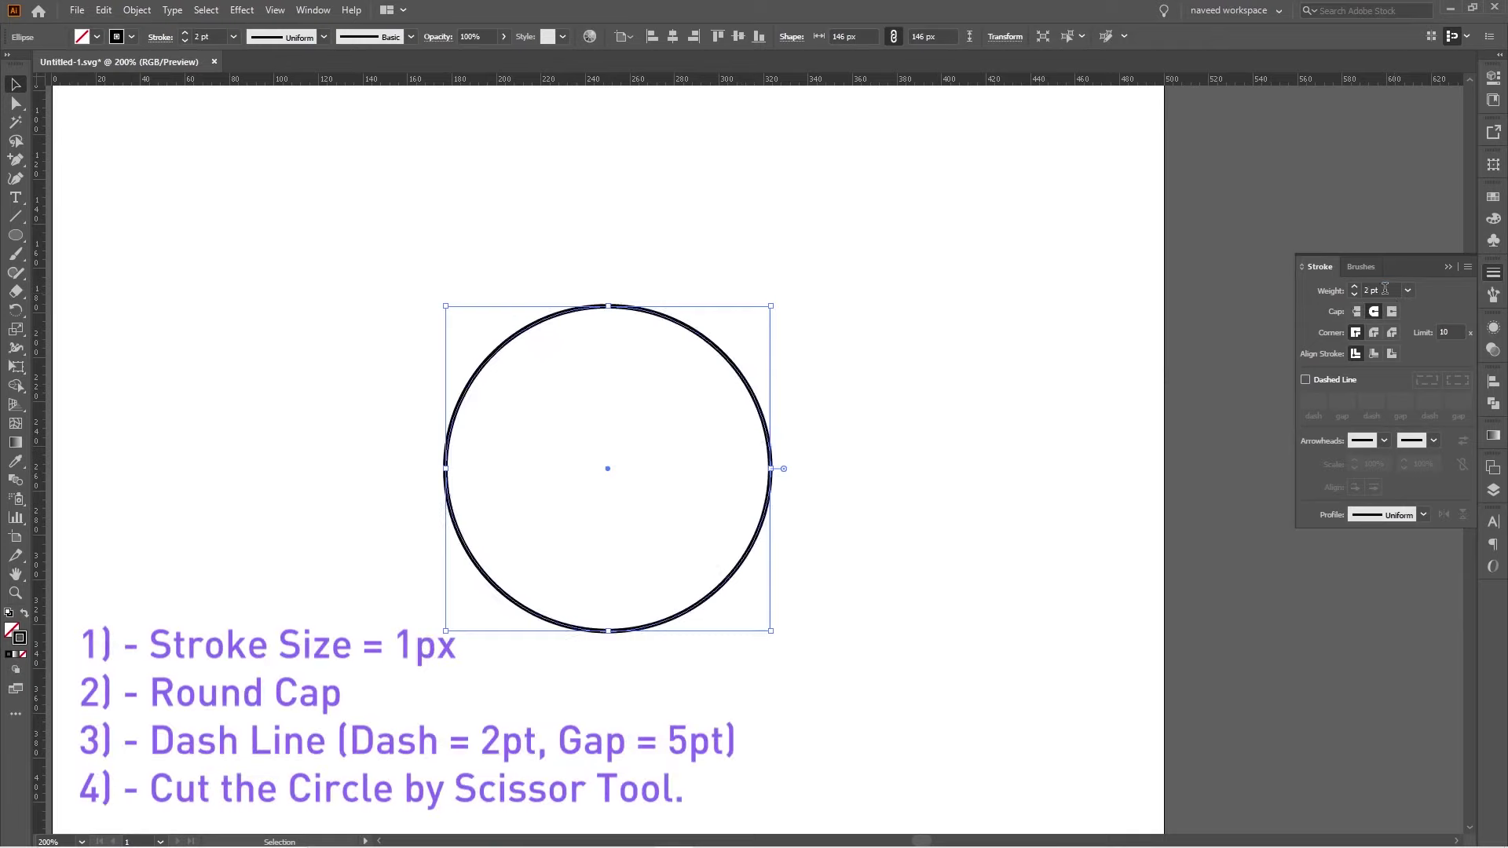
{"action": "left_click", "coordinate": [1306, 380]}
{"action": "type", "text": "2"}
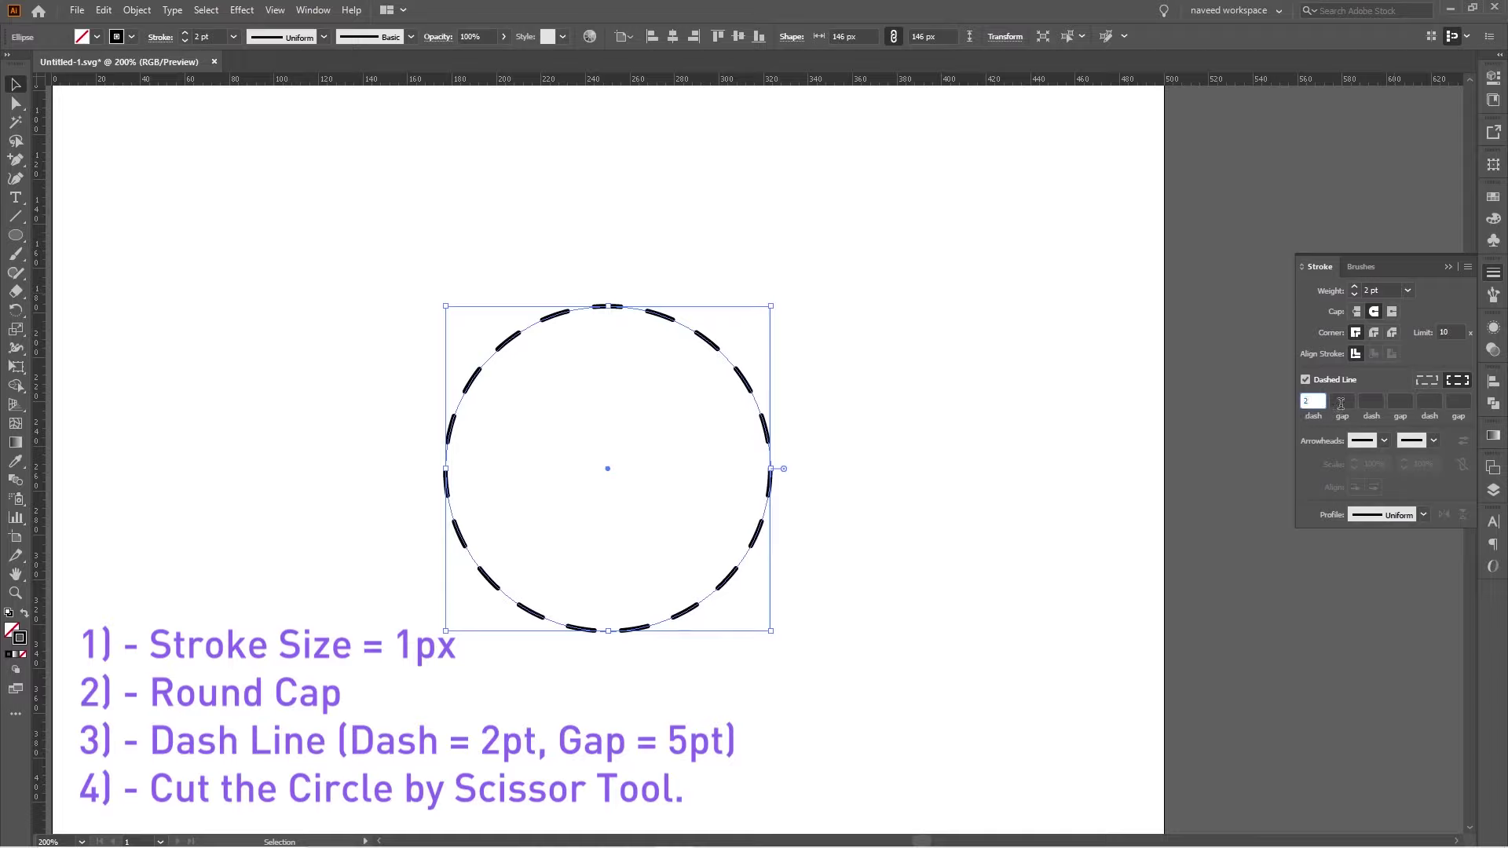
{"action": "left_click", "coordinate": [1345, 402]}
{"action": "type", "text": "5"}
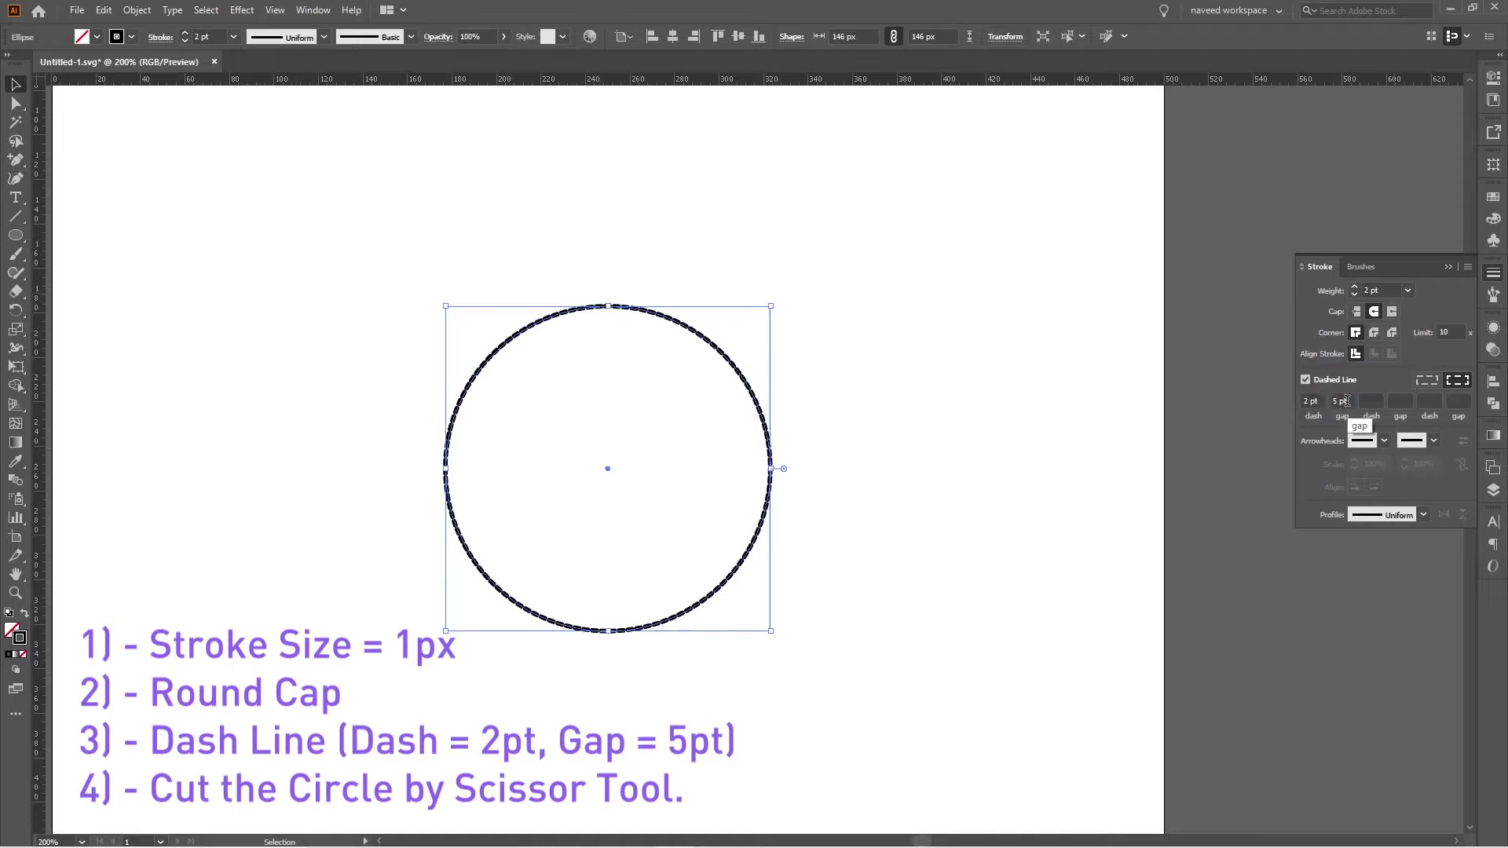
{"action": "left_click", "coordinate": [1379, 290]}
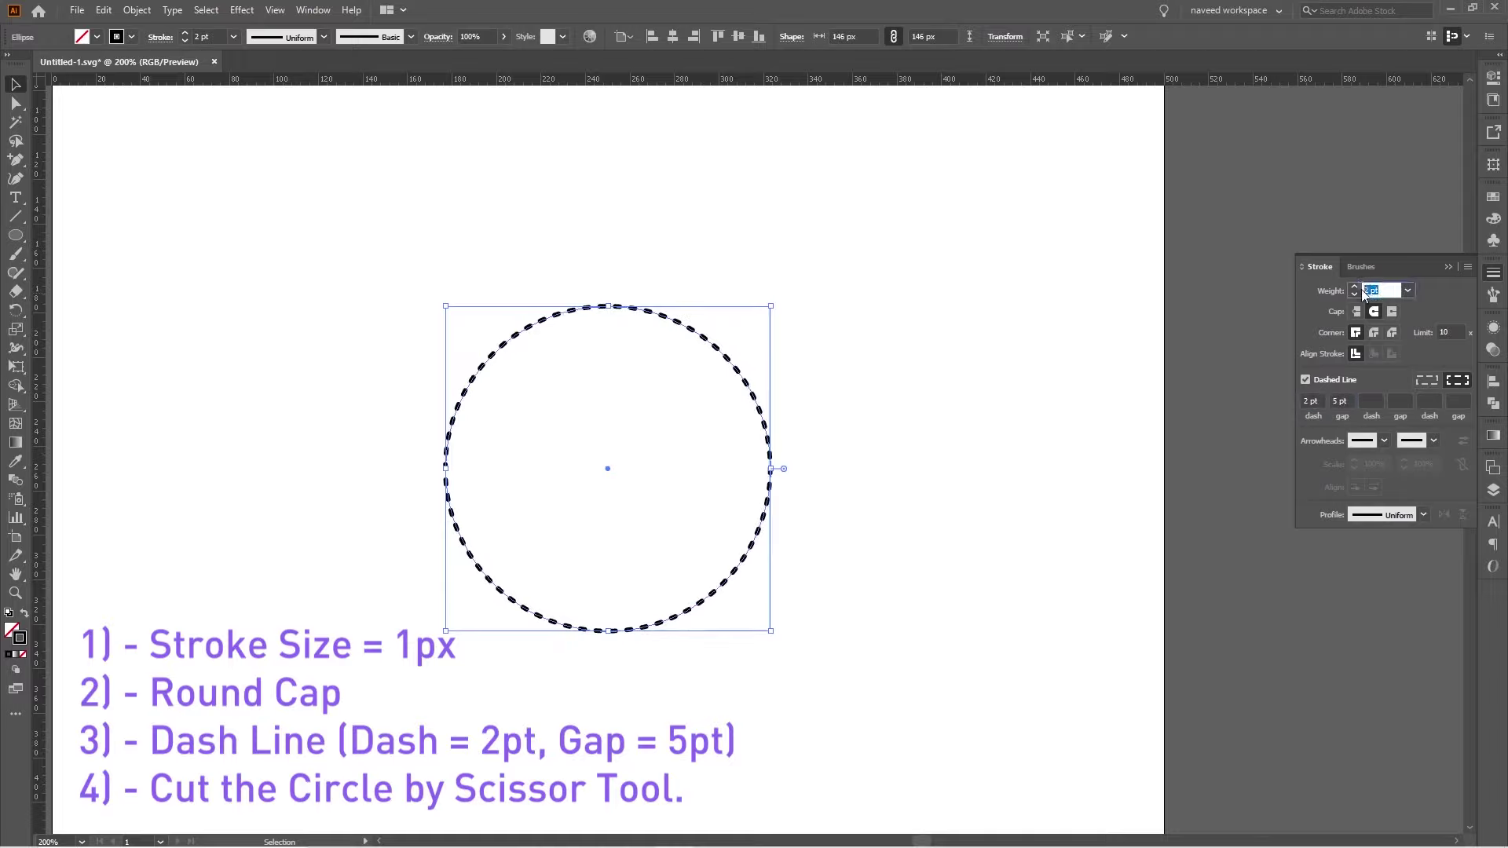
{"action": "type", "text": "1"}
{"action": "key", "text": "Return"}
{"action": "left_click", "coordinate": [860, 420]}
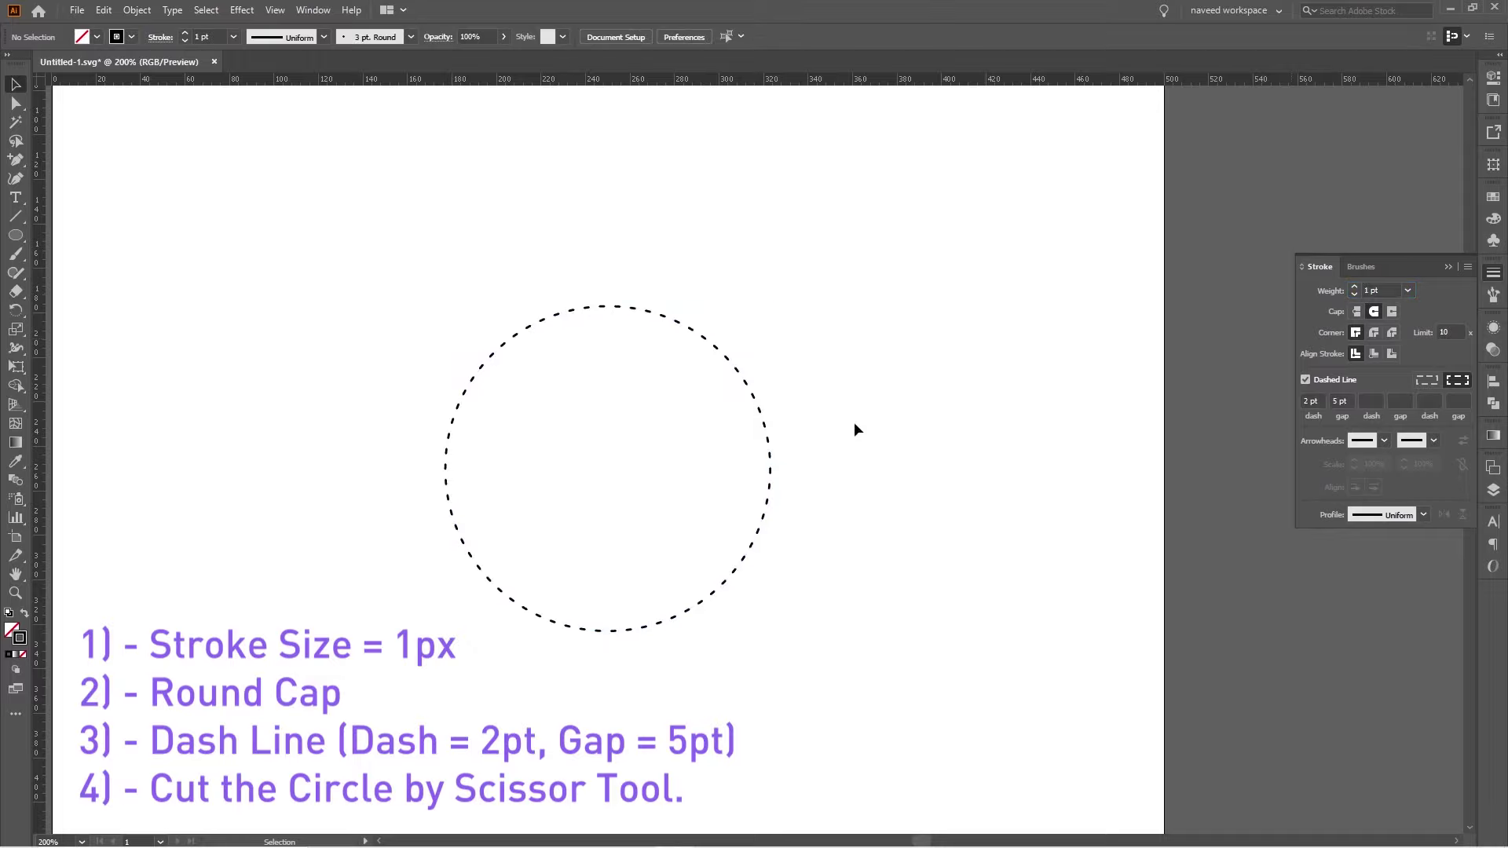
{"action": "left_click", "coordinate": [768, 449]}
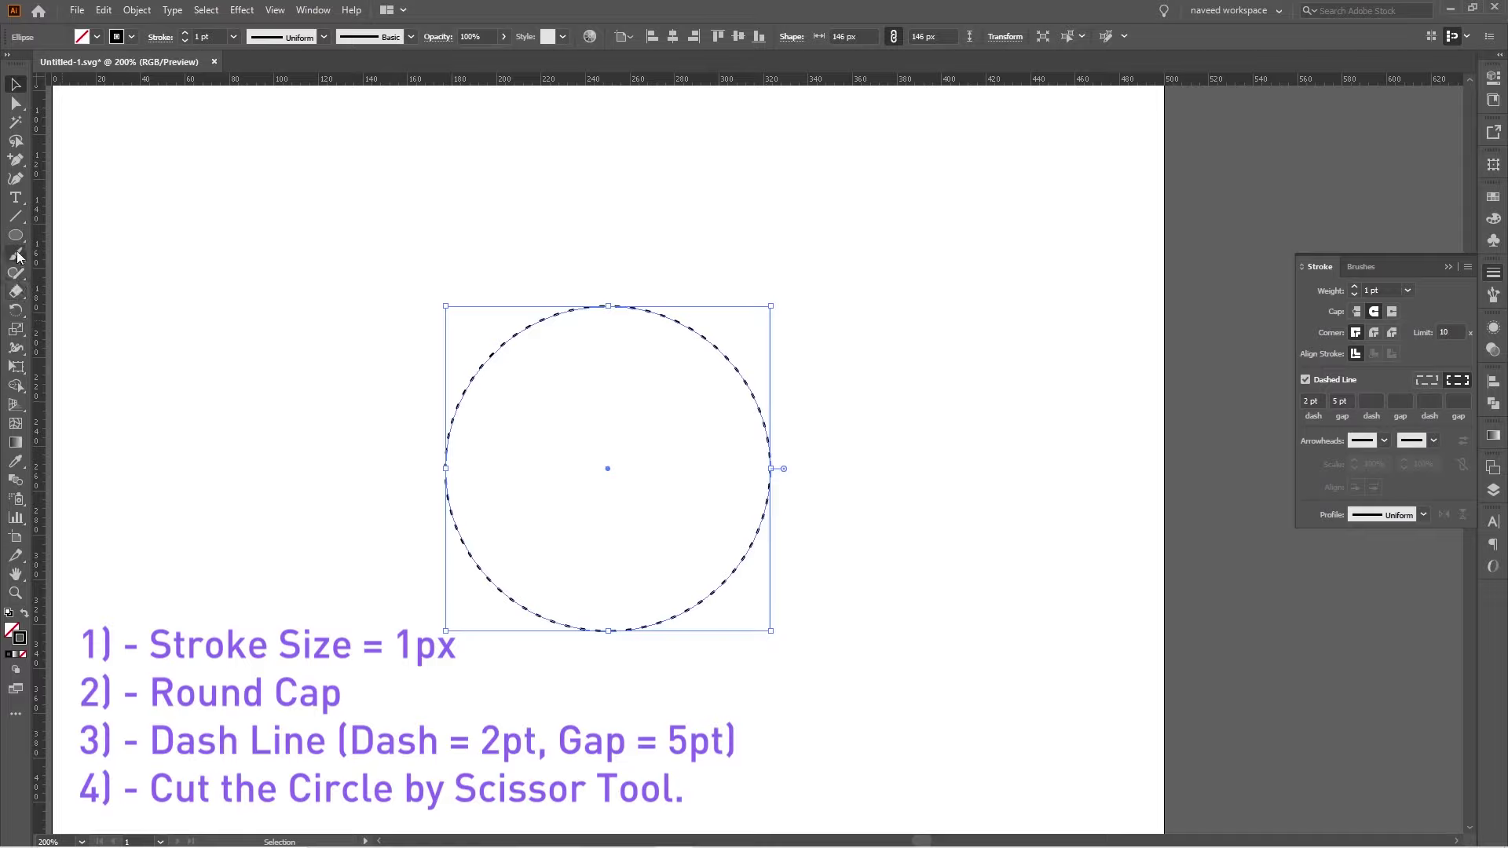
Cut the circle at its left and right points and make the bottom half solid
{"action": "left_click", "coordinate": [16, 308]}
{"action": "key", "text": "c"}
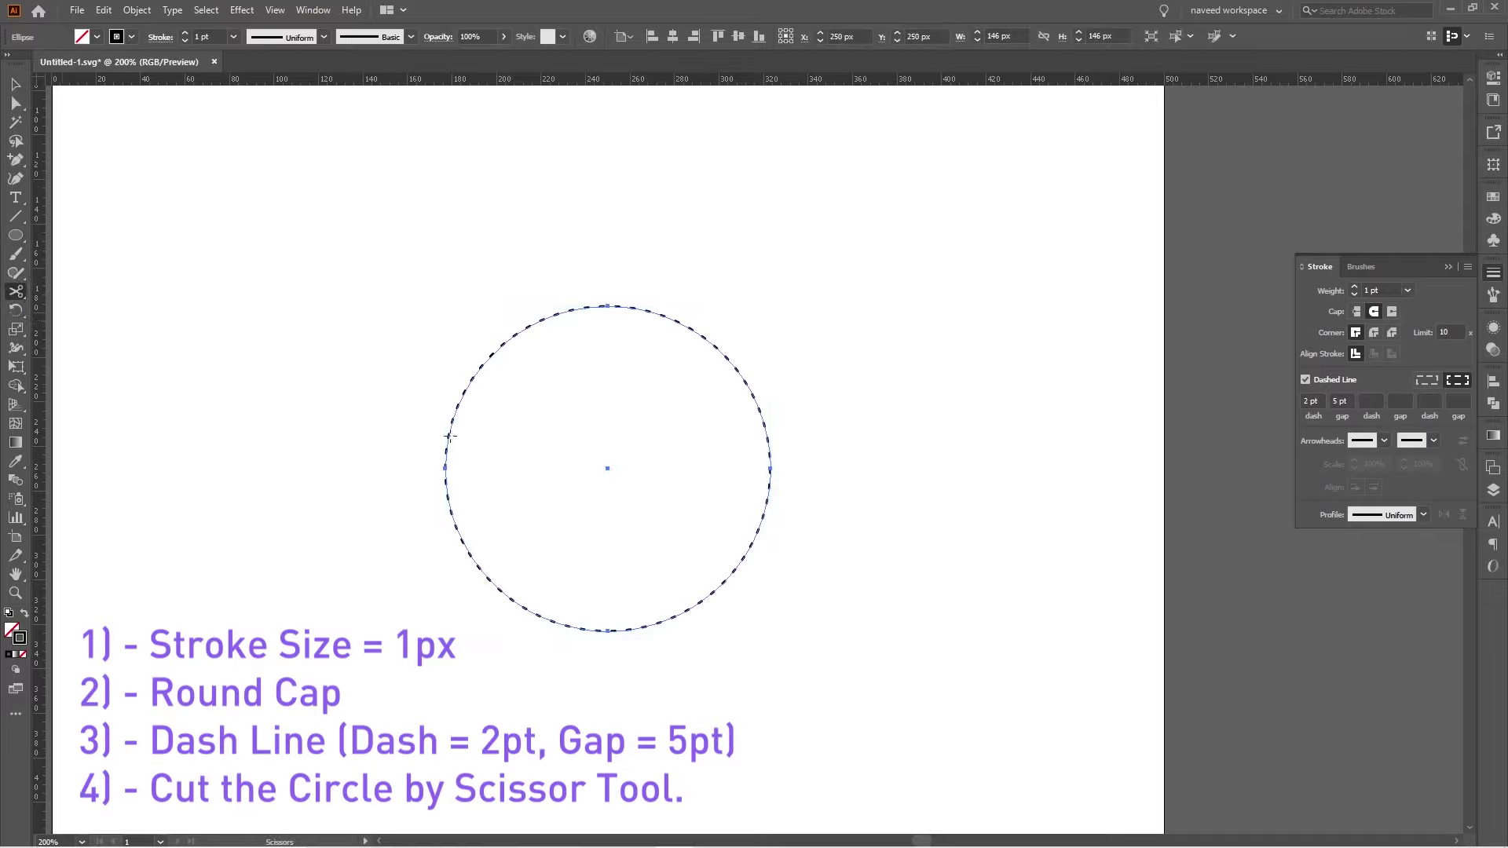
{"action": "left_click", "coordinate": [445, 467]}
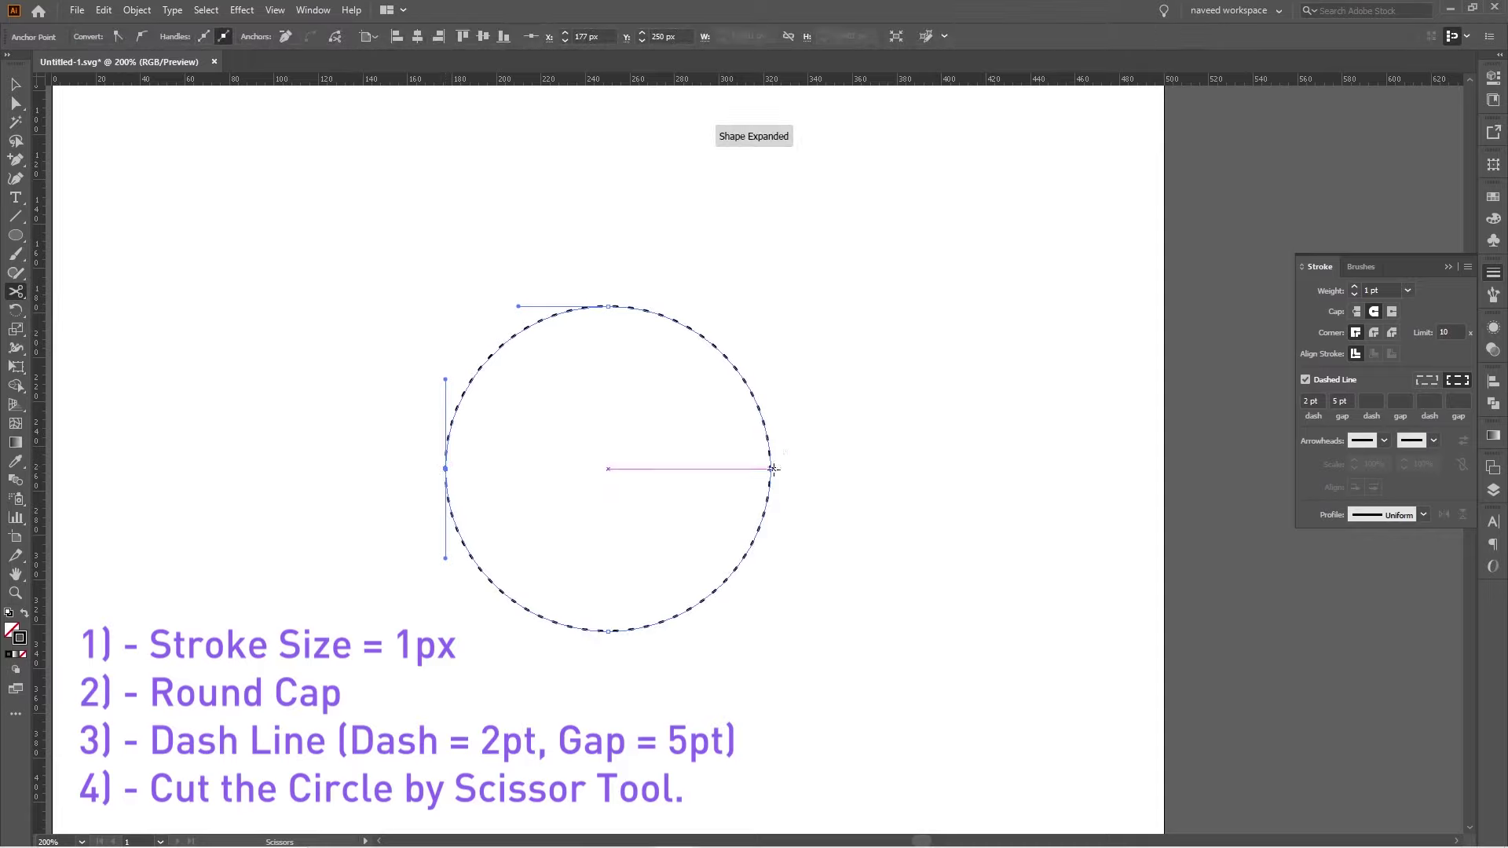
{"action": "left_click", "coordinate": [769, 467]}
{"action": "key", "text": "v"}
{"action": "left_click_drag", "start_coordinate": [545, 622], "coordinate": [491, 650]}
{"action": "key", "text": "ctrl+z"}
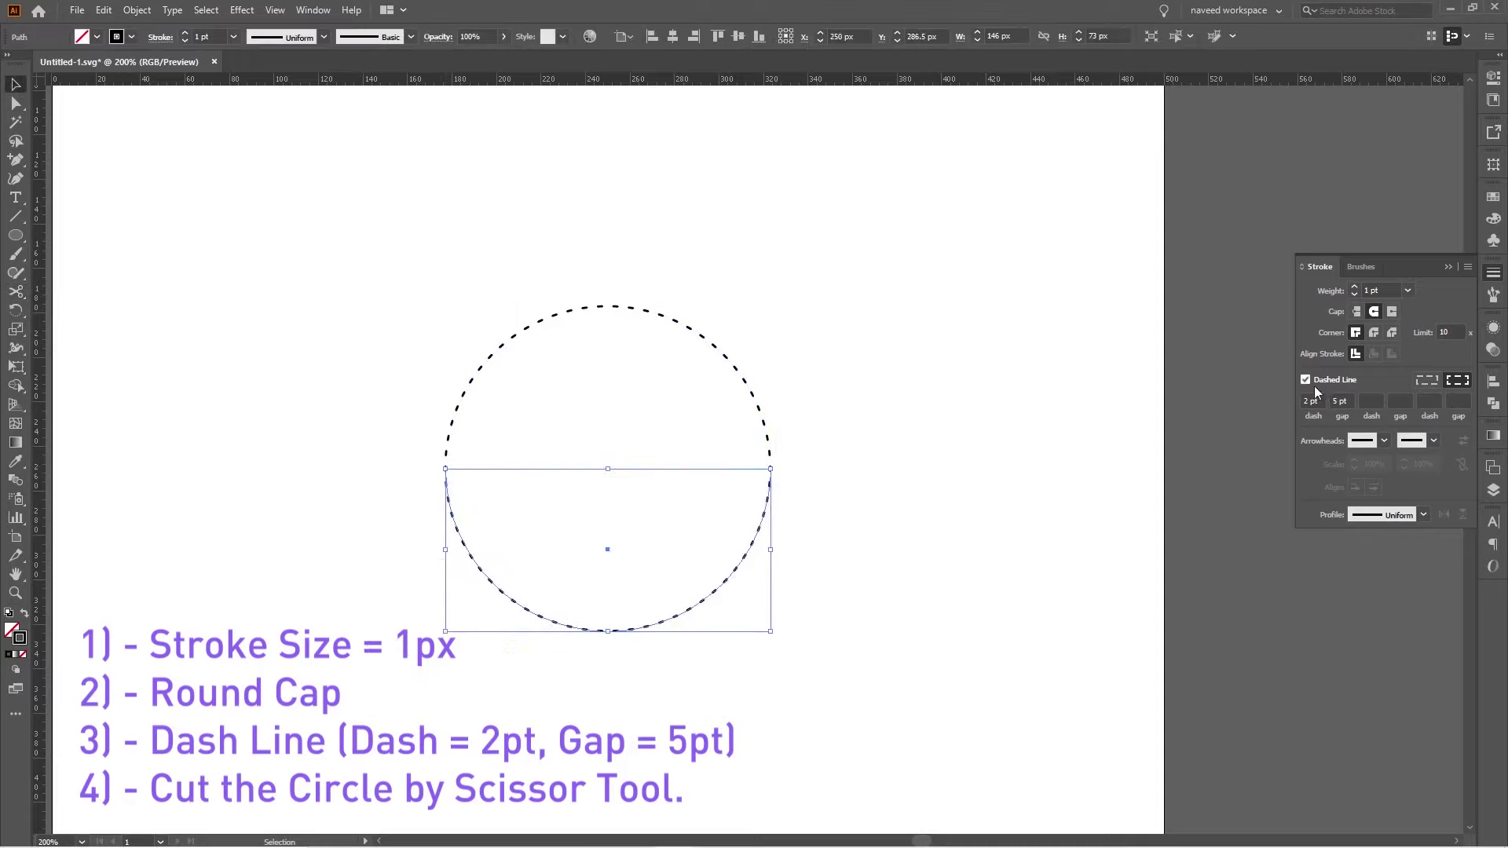
{"action": "left_click", "coordinate": [1305, 380]}
{"action": "left_click", "coordinate": [889, 548]}
Add a horizontal line across the circle's middle and group it with both halves
{"action": "left_click", "coordinate": [15, 217]}
{"action": "left_click_drag", "start_coordinate": [422, 469], "coordinate": [812, 469]}
{"action": "left_click", "coordinate": [14, 85]}
{"action": "left_click_drag", "start_coordinate": [380, 242], "coordinate": [814, 674]}
{"action": "left_click", "coordinate": [716, 410]}
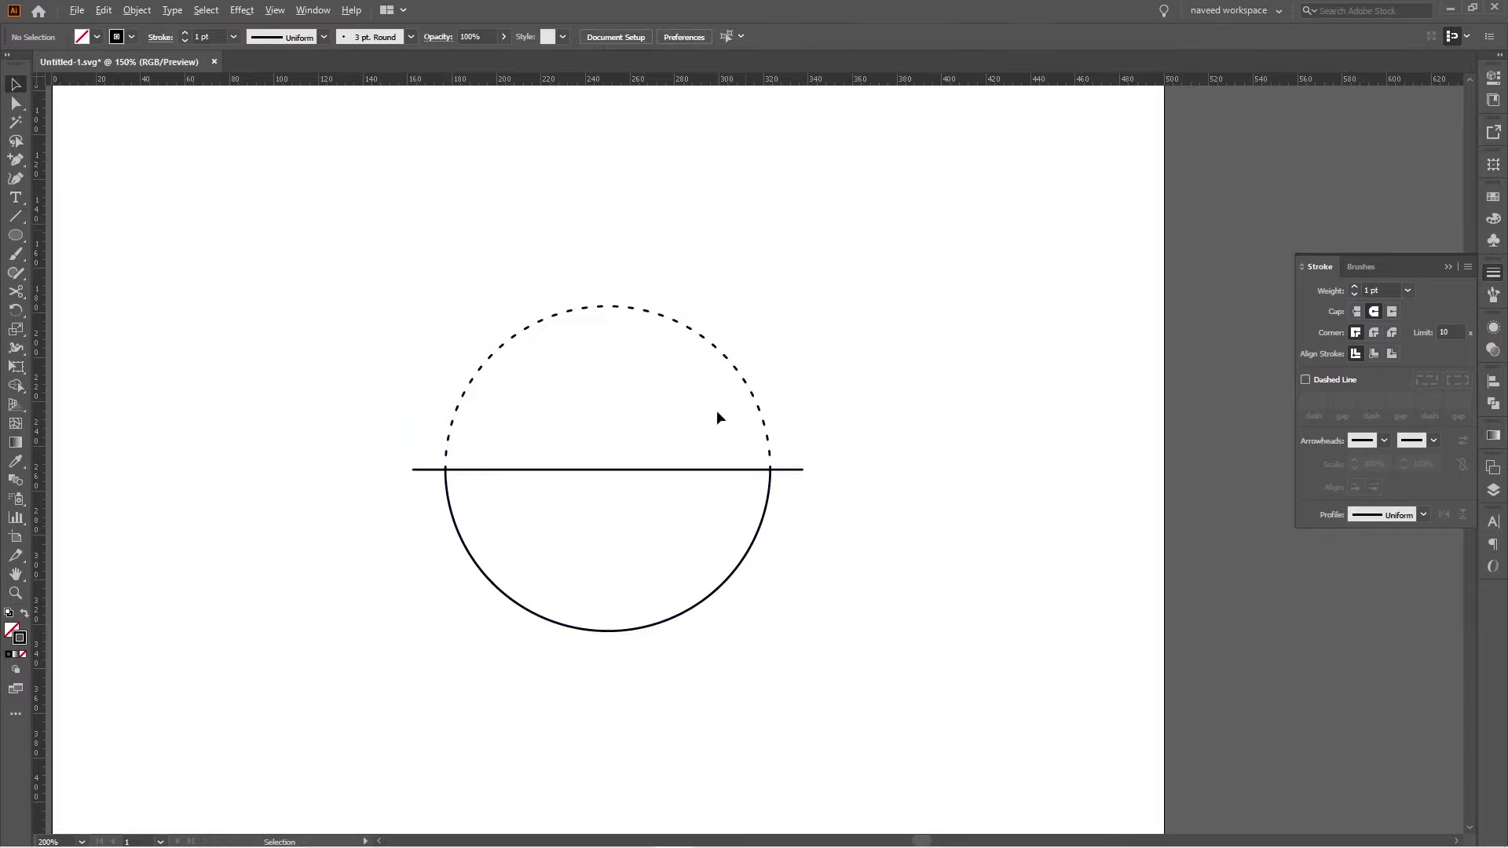
{"action": "scroll", "coordinate": [716, 410], "scroll_direction": "down", "scroll_amount": 1}
{"action": "key", "text": "a"}
{"action": "left_click_drag", "start_coordinate": [461, 303], "coordinate": [802, 591]}
{"action": "key", "text": "ctrl+g"}
{"action": "key", "text": "v"}
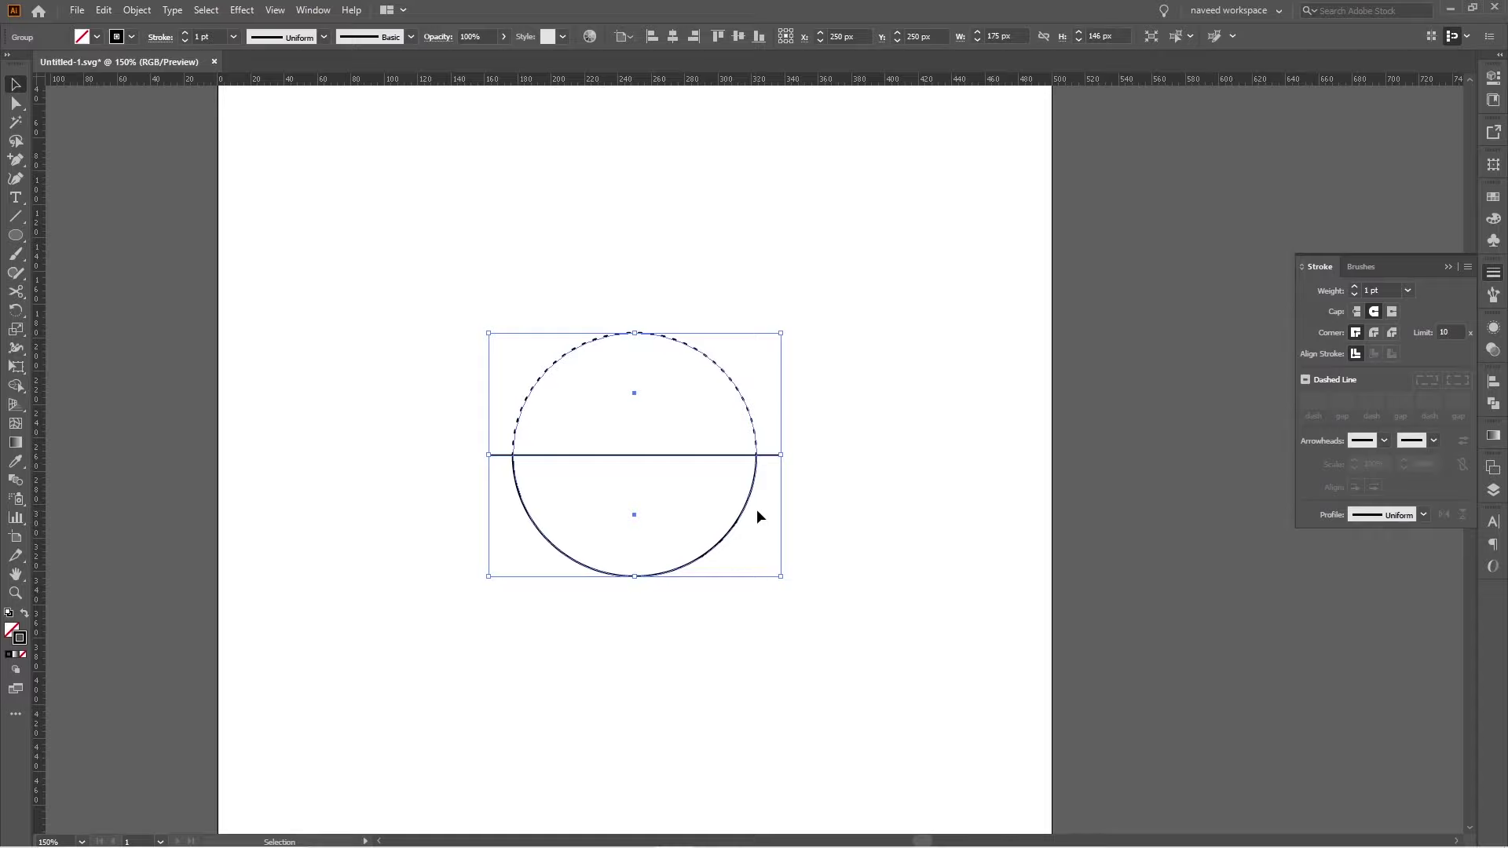
Fit a new artboard around the dial graphic and delete the original artboard
{"action": "scroll", "coordinate": [756, 509], "scroll_direction": "down", "scroll_amount": 1}
{"action": "left_click", "coordinate": [16, 537]}
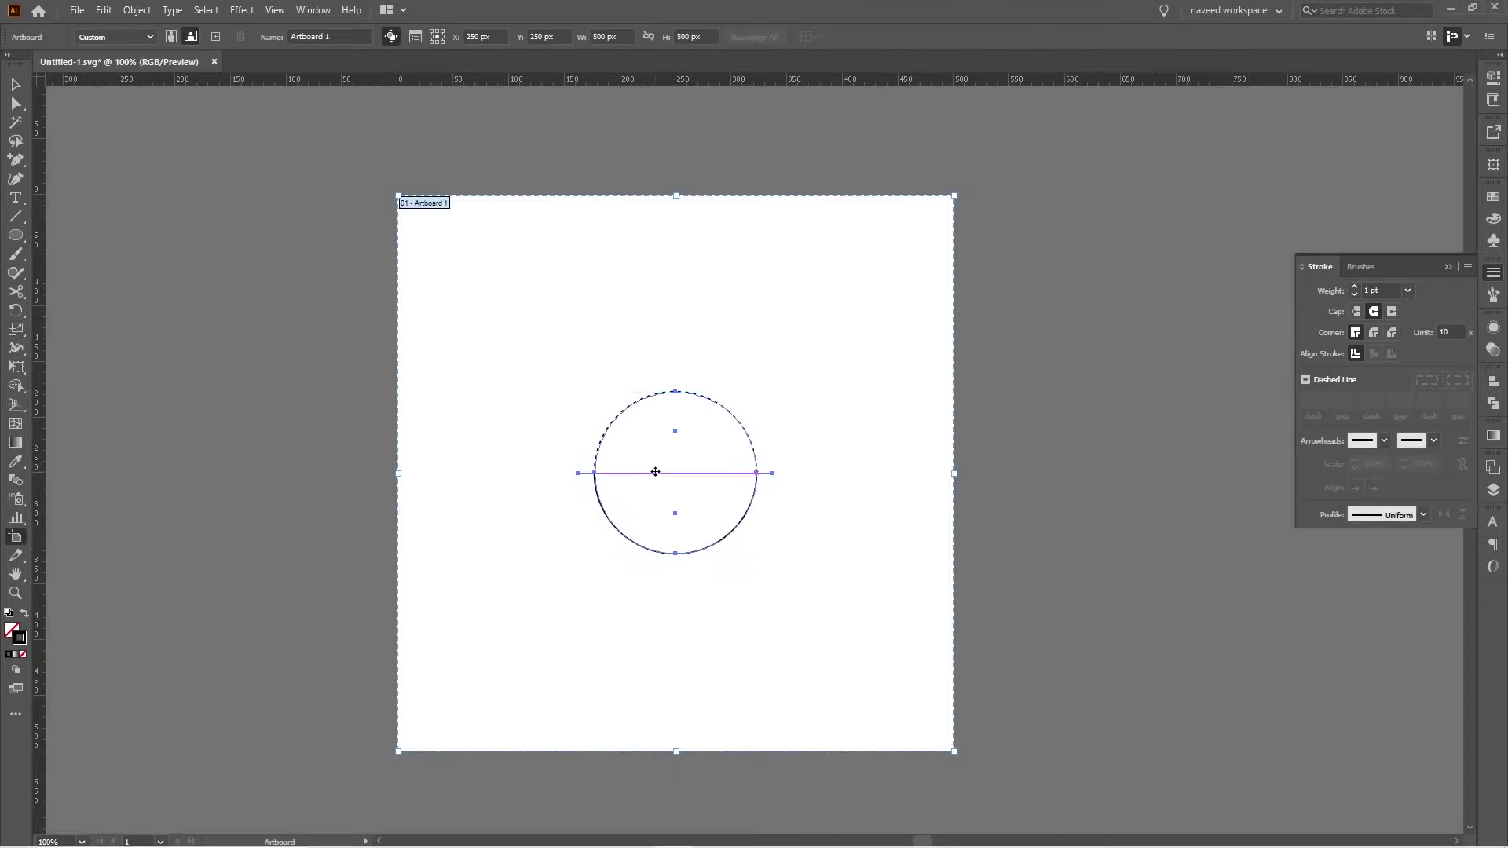
{"action": "left_click", "coordinate": [656, 472]}
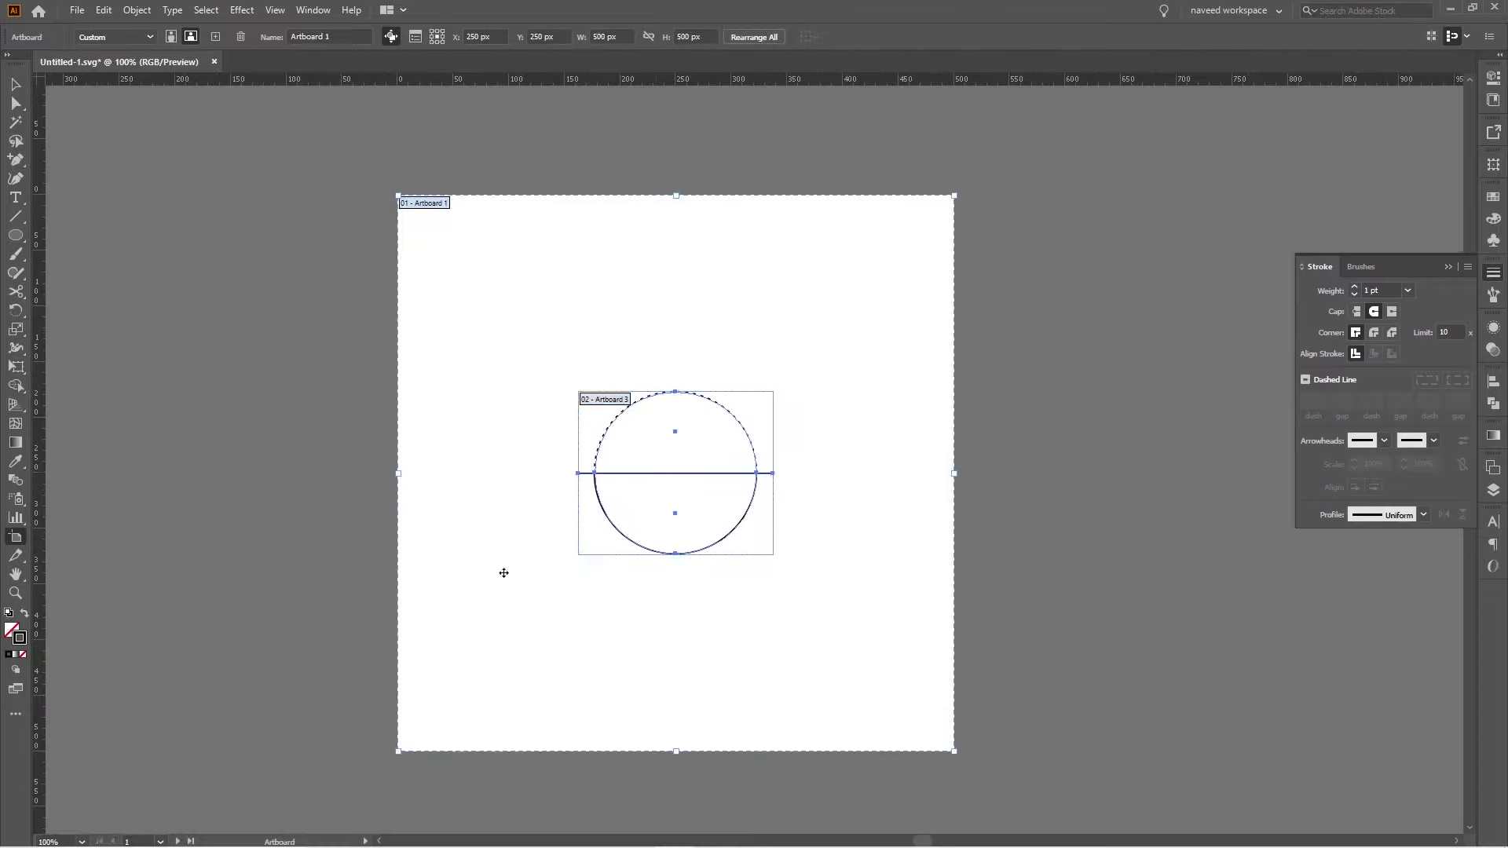
{"action": "key", "text": "Delete"}
{"action": "scroll", "coordinate": [666, 498], "scroll_direction": "up", "scroll_amount": 1}
{"action": "scroll", "coordinate": [666, 498], "scroll_direction": "up", "scroll_amount": 1}
{"action": "left_click", "coordinate": [20, 84]}
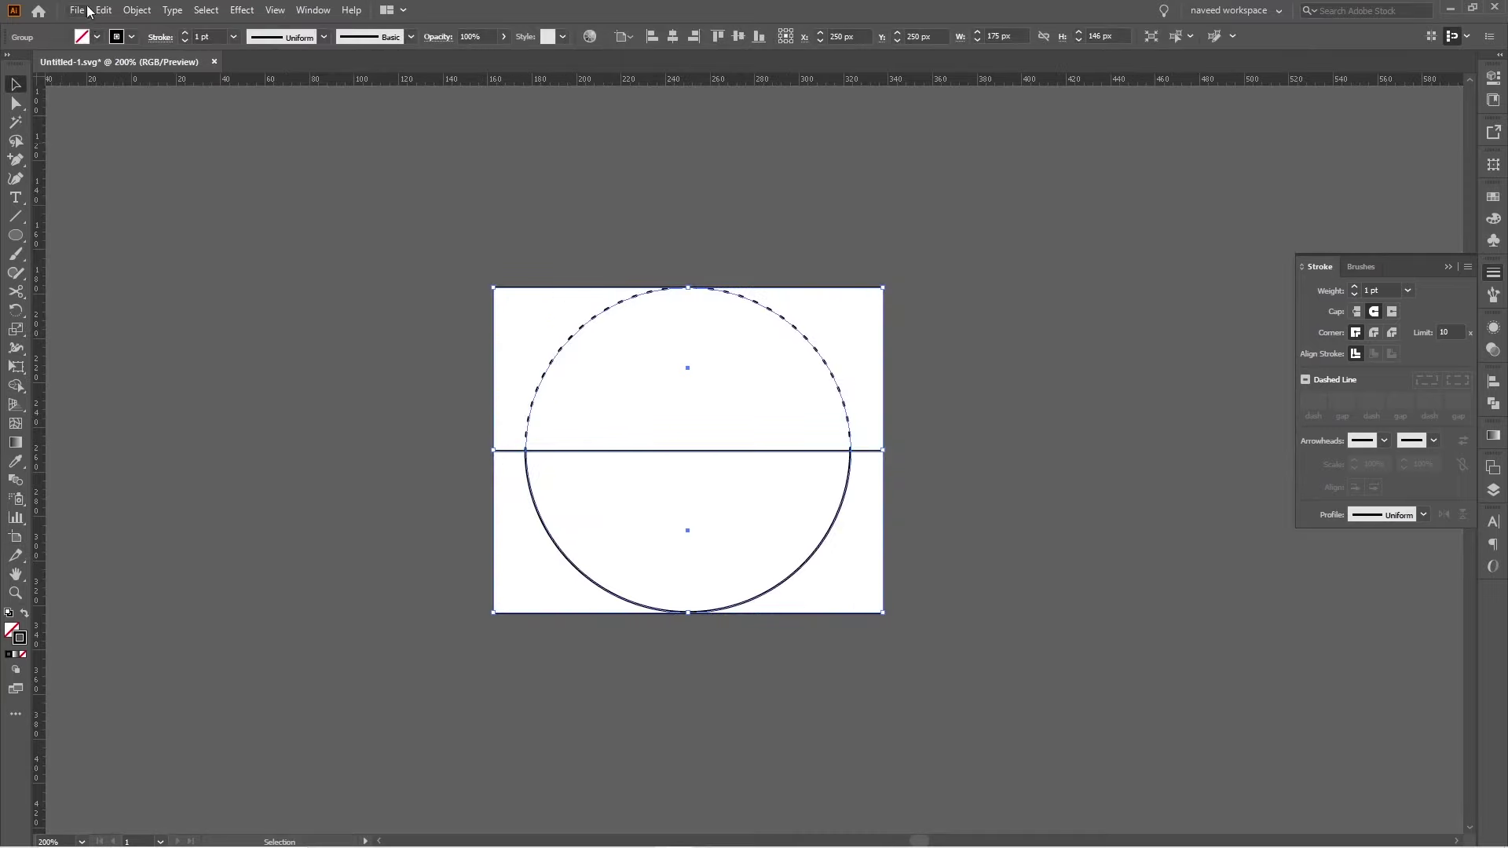
Save the drawing as the SVG 'pie graph' and drag it into the XD design
{"action": "left_click", "coordinate": [77, 9]}
{"action": "left_click", "coordinate": [124, 156]}
{"action": "left_click", "coordinate": [251, 363]}
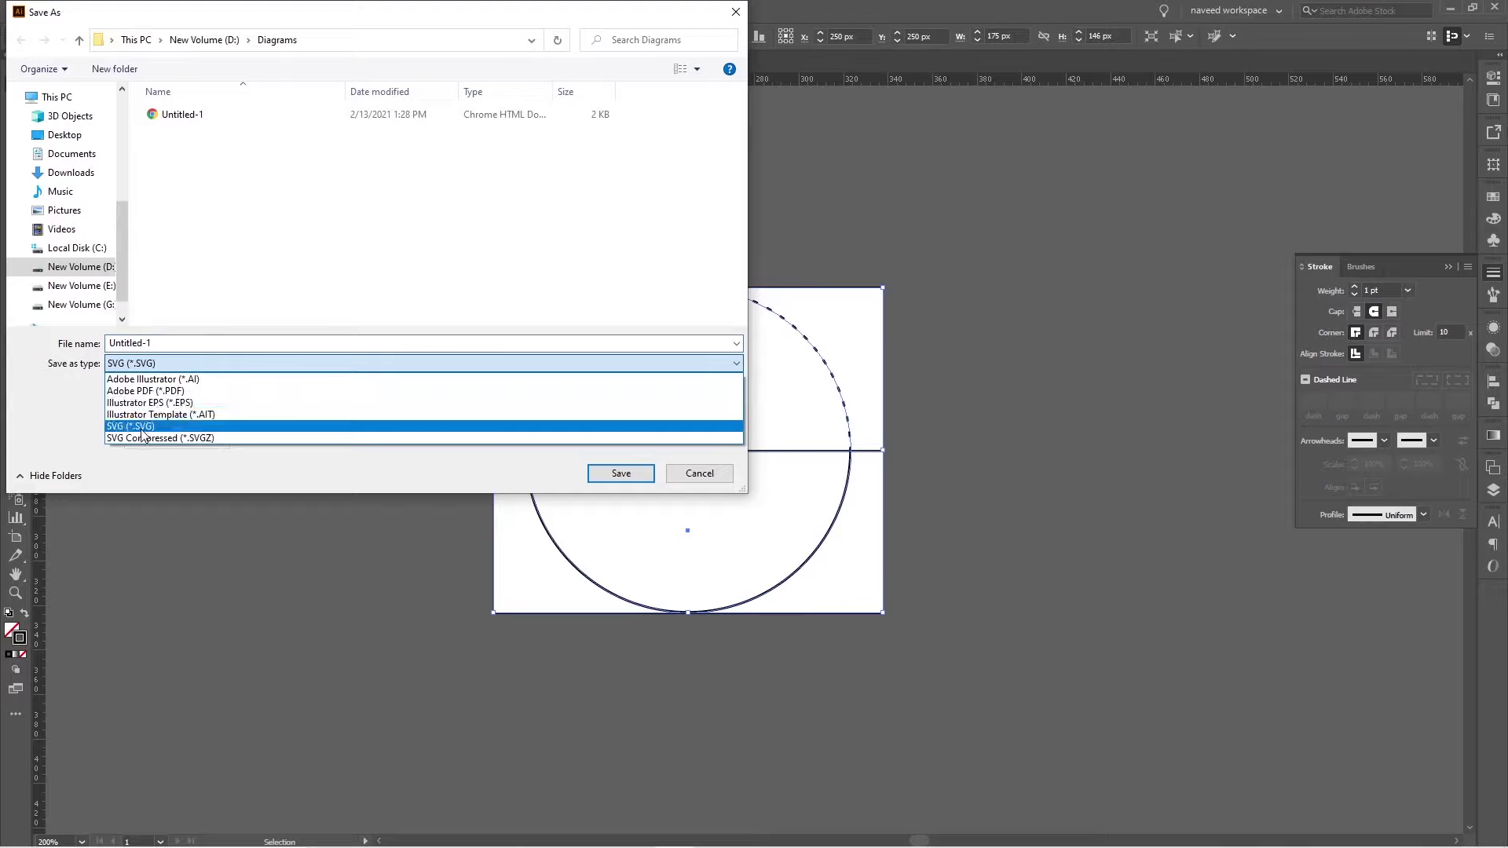
{"action": "left_click", "coordinate": [144, 427]}
{"action": "double_click", "coordinate": [157, 342]}
{"action": "type", "text": "p"}
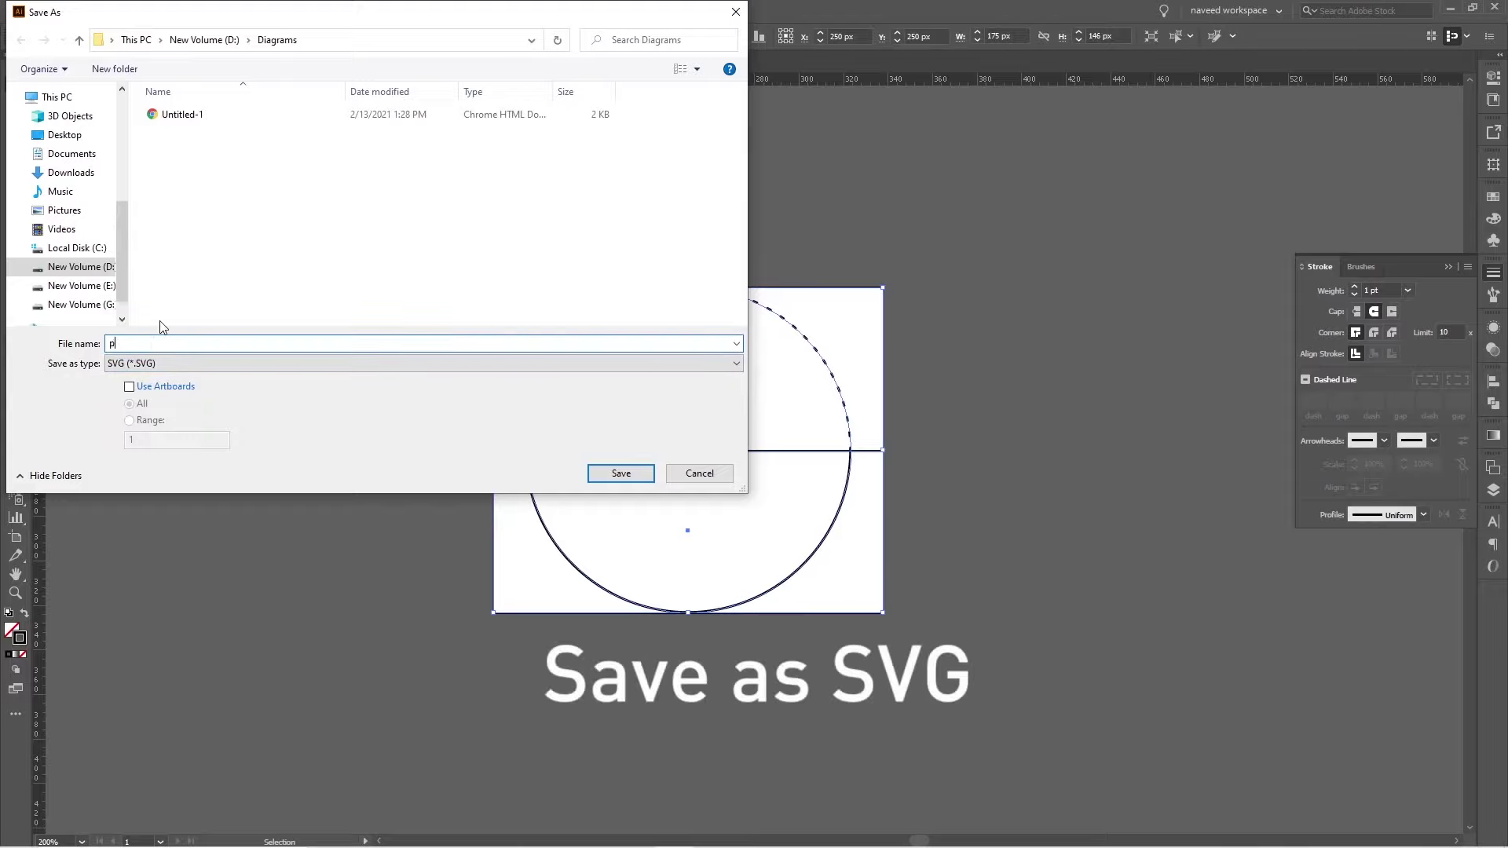
{"action": "left_click", "coordinate": [621, 473]}
{"action": "left_click", "coordinate": [785, 467]}
{"action": "left_click", "coordinate": [500, 834]}
{"action": "mouse_move", "coordinate": [191, 103]}
{"action": "left_mouse_down"}
{"action": "mouse_move", "coordinate": [807, 673]}
{"action": "mouse_move", "coordinate": [724, 564]}
{"action": "left_mouse_up"}
Ungroup the imported dial twice and make the lower arc light grey
{"action": "right_click", "coordinate": [724, 564]}
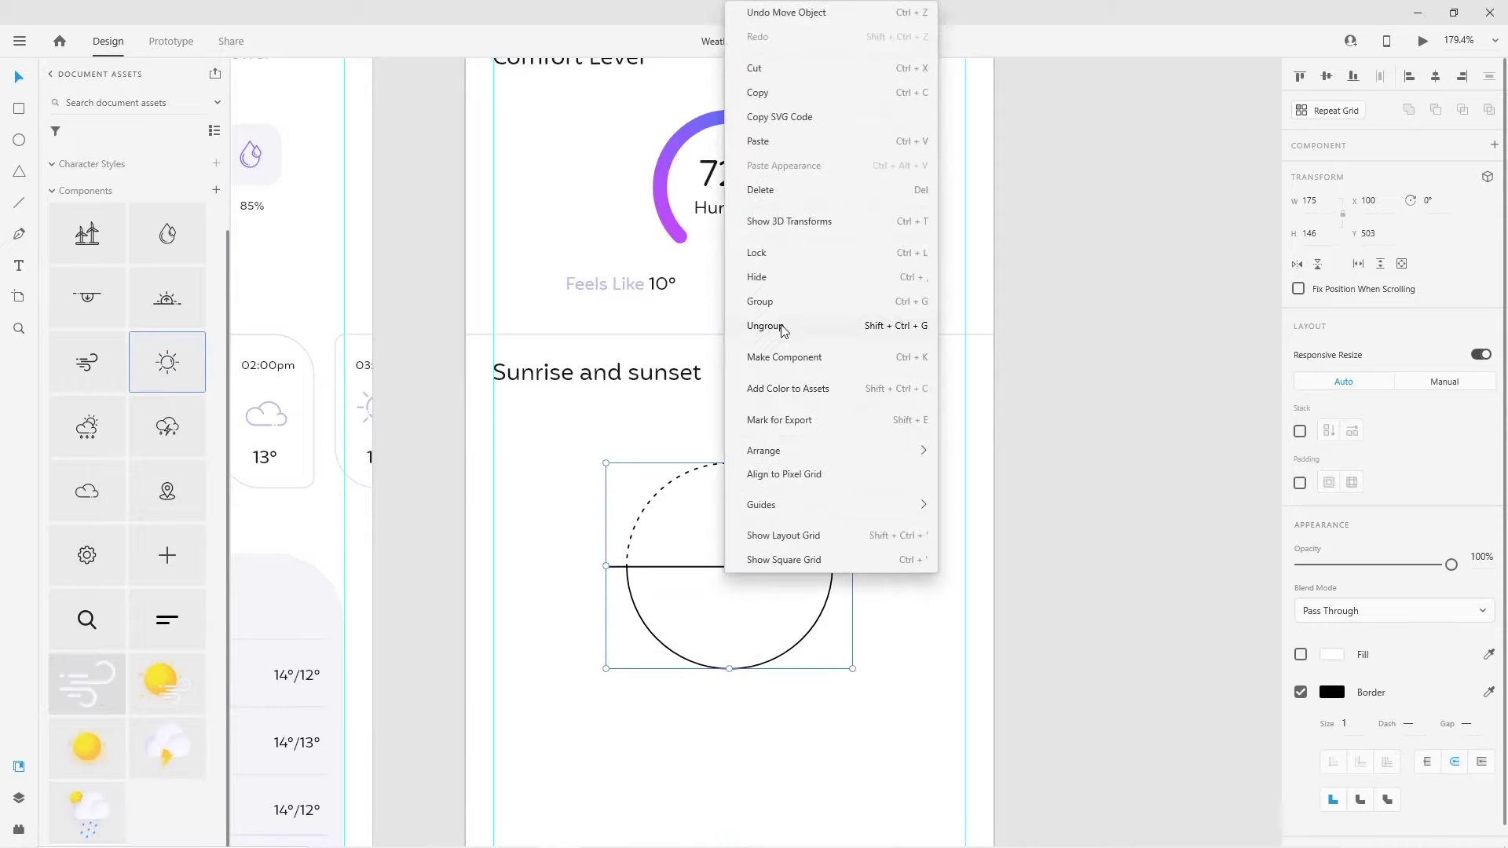
{"action": "left_click", "coordinate": [608, 500]}
{"action": "right_click", "coordinate": [642, 511]}
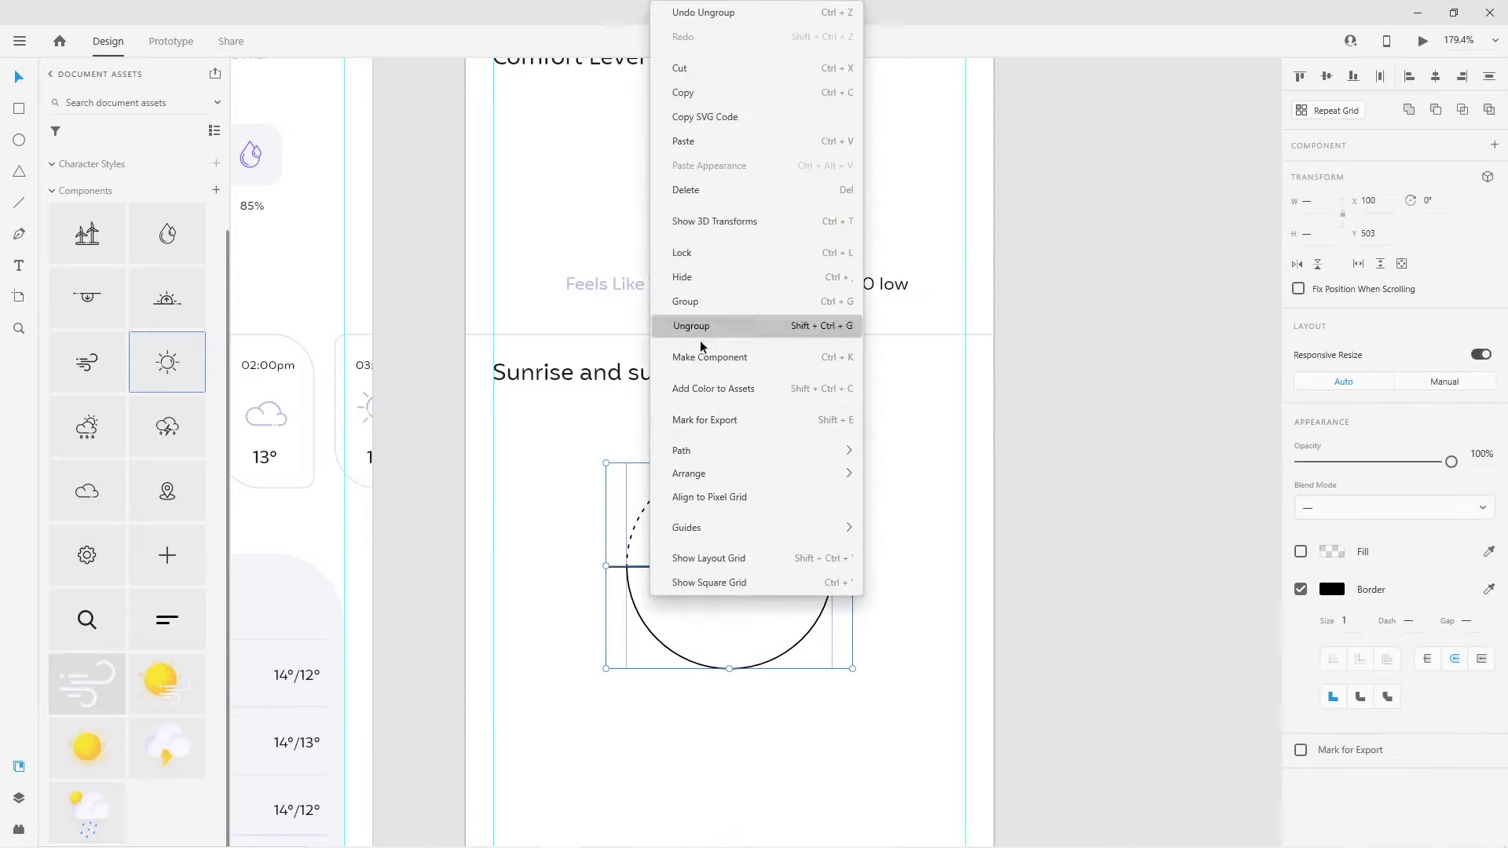
{"action": "left_click", "coordinate": [691, 326]}
{"action": "left_click", "coordinate": [640, 626]}
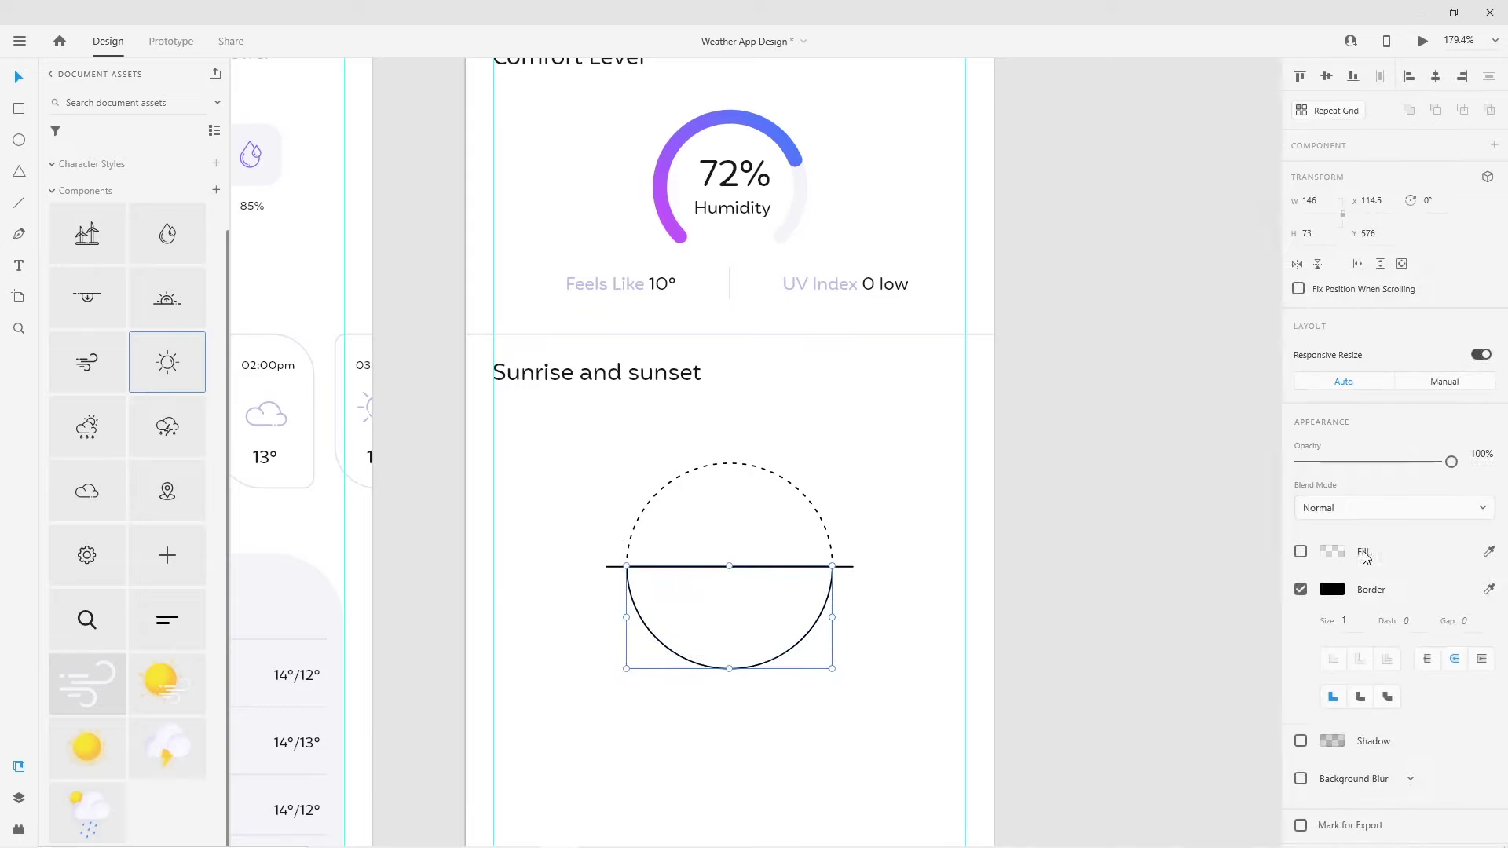
{"action": "left_click", "coordinate": [1331, 589]}
{"action": "left_click", "coordinate": [1135, 697]}
{"action": "left_click", "coordinate": [868, 709]}
Recolour the horizontal line dark grey and the dashed upper arc light purple
{"action": "left_click", "coordinate": [845, 567]}
{"action": "left_click", "coordinate": [1331, 552]}
{"action": "left_click_drag", "start_coordinate": [1097, 548], "coordinate": [1090, 536]}
{"action": "left_click", "coordinate": [793, 538]}
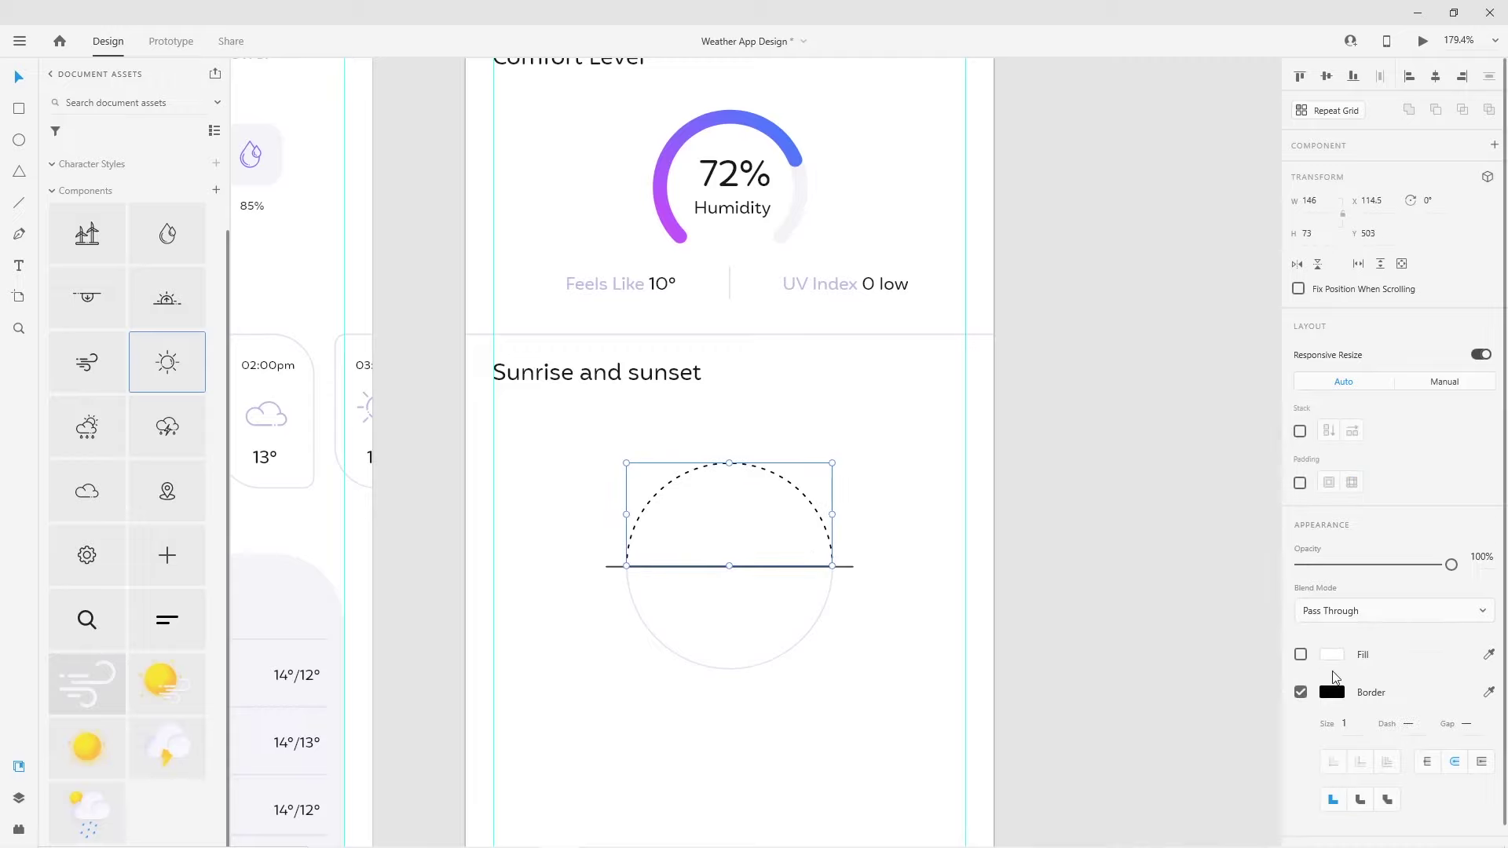
{"action": "left_click", "coordinate": [1331, 691]}
{"action": "left_click", "coordinate": [1107, 799]}
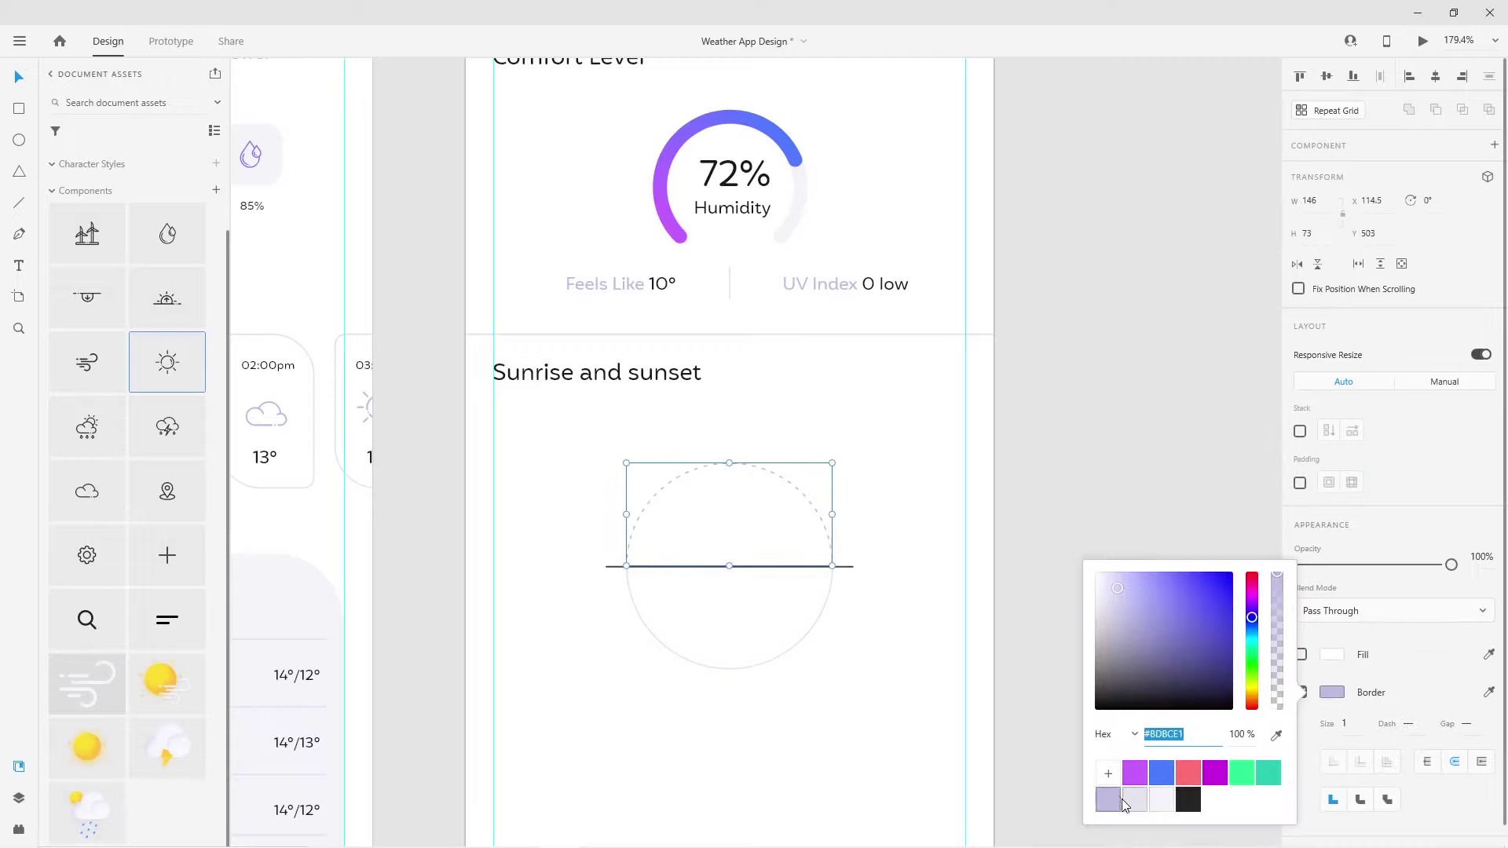
{"action": "left_click", "coordinate": [793, 691]}
Duplicate the dashed arc, trim the copy to a quarter arc, and set it over the dial
{"action": "scroll", "coordinate": [784, 629], "scroll_direction": "up", "scroll_amount": 3}
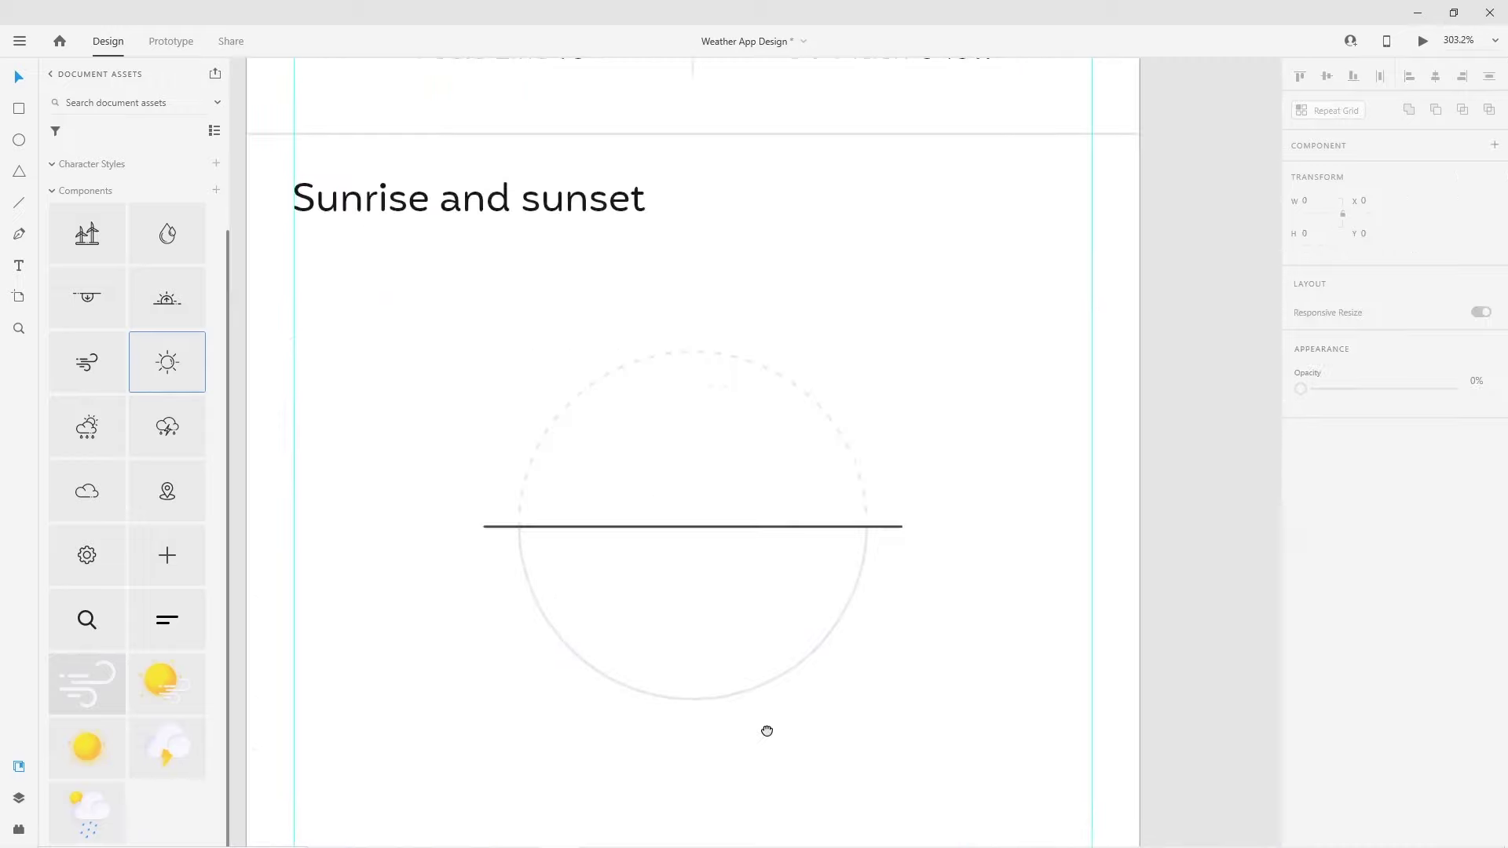
{"action": "left_click", "coordinate": [602, 404]}
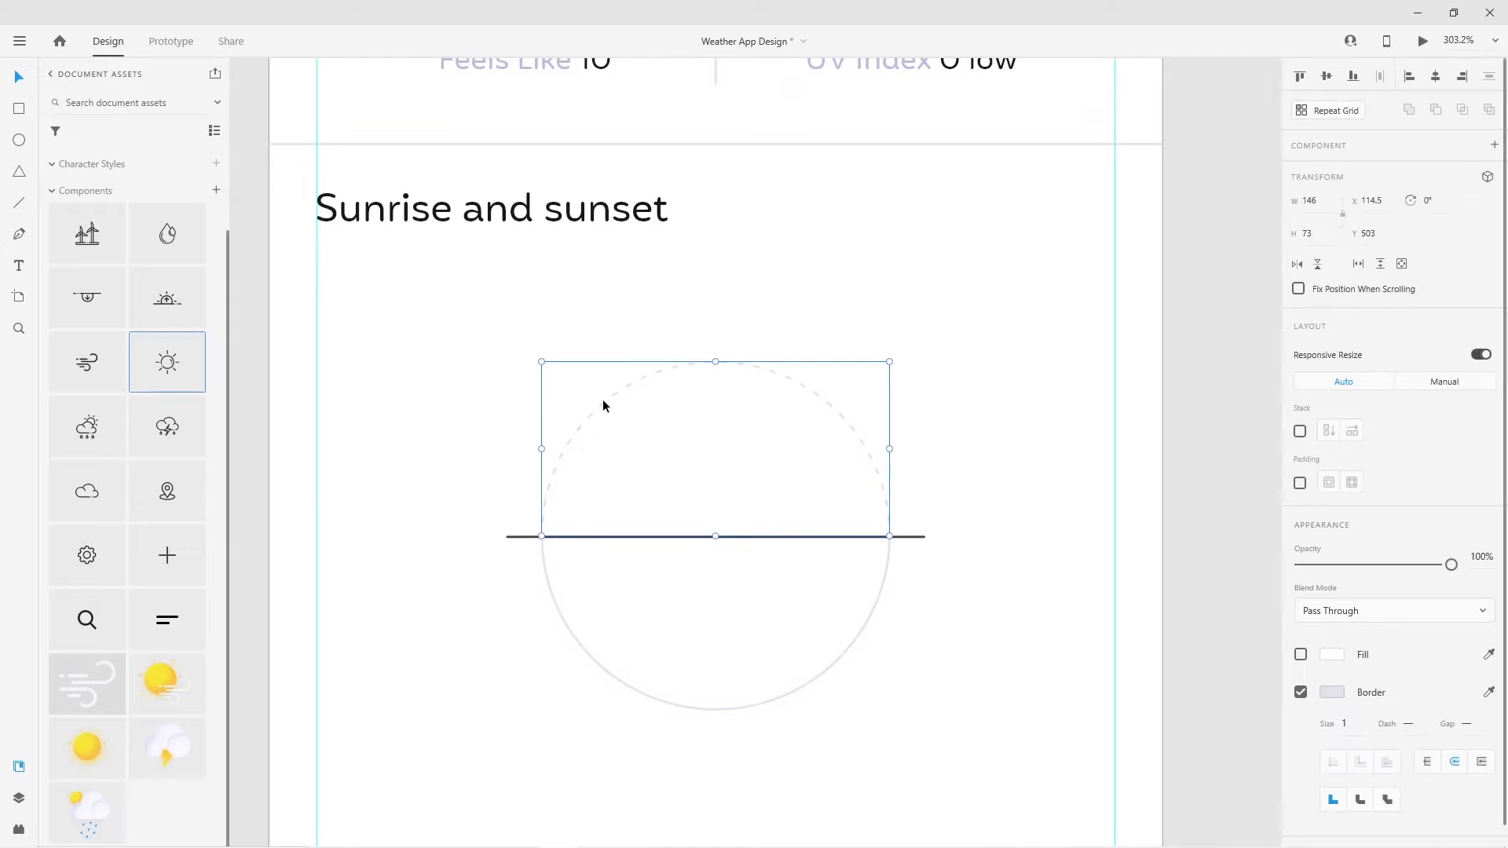
{"action": "left_click_drag", "start_coordinate": [602, 404], "coordinate": [582, 309]}
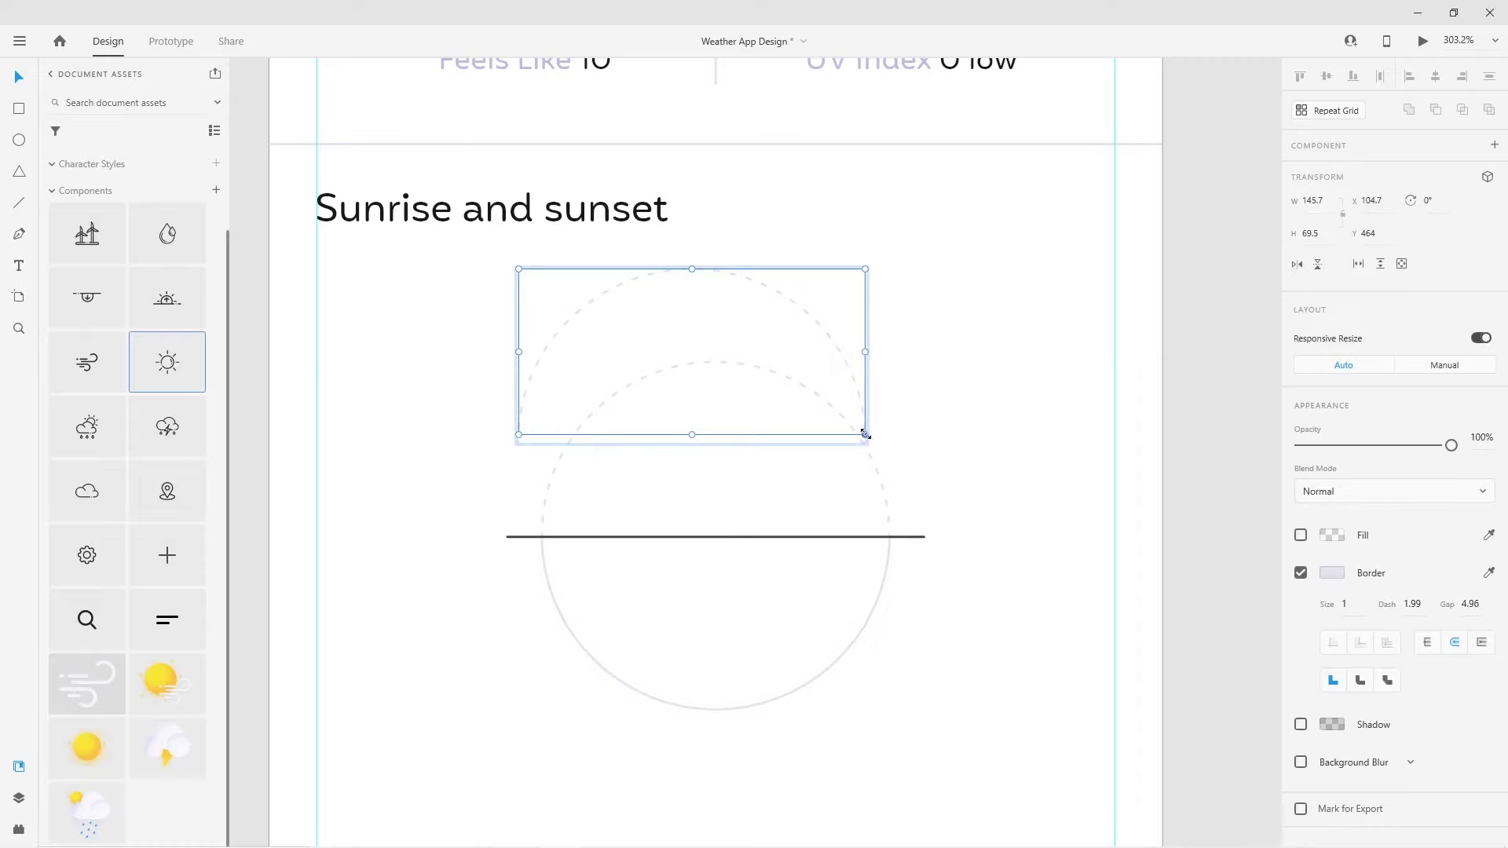
{"action": "left_click", "coordinate": [859, 410]}
{"action": "double_click", "coordinate": [858, 405]}
{"action": "left_click", "coordinate": [866, 434]}
{"action": "key", "text": "Delete"}
{"action": "key", "text": "Escape"}
{"action": "mouse_move", "coordinate": [597, 297]}
{"action": "left_mouse_down"}
{"action": "mouse_move", "coordinate": [602, 391]}
{"action": "mouse_move", "coordinate": [624, 389]}
{"action": "left_mouse_up"}
Place the sun icon, shrunk to 23 px, on top of the dashed arc
{"action": "scroll", "coordinate": [628, 392], "scroll_direction": "up", "scroll_amount": 5}
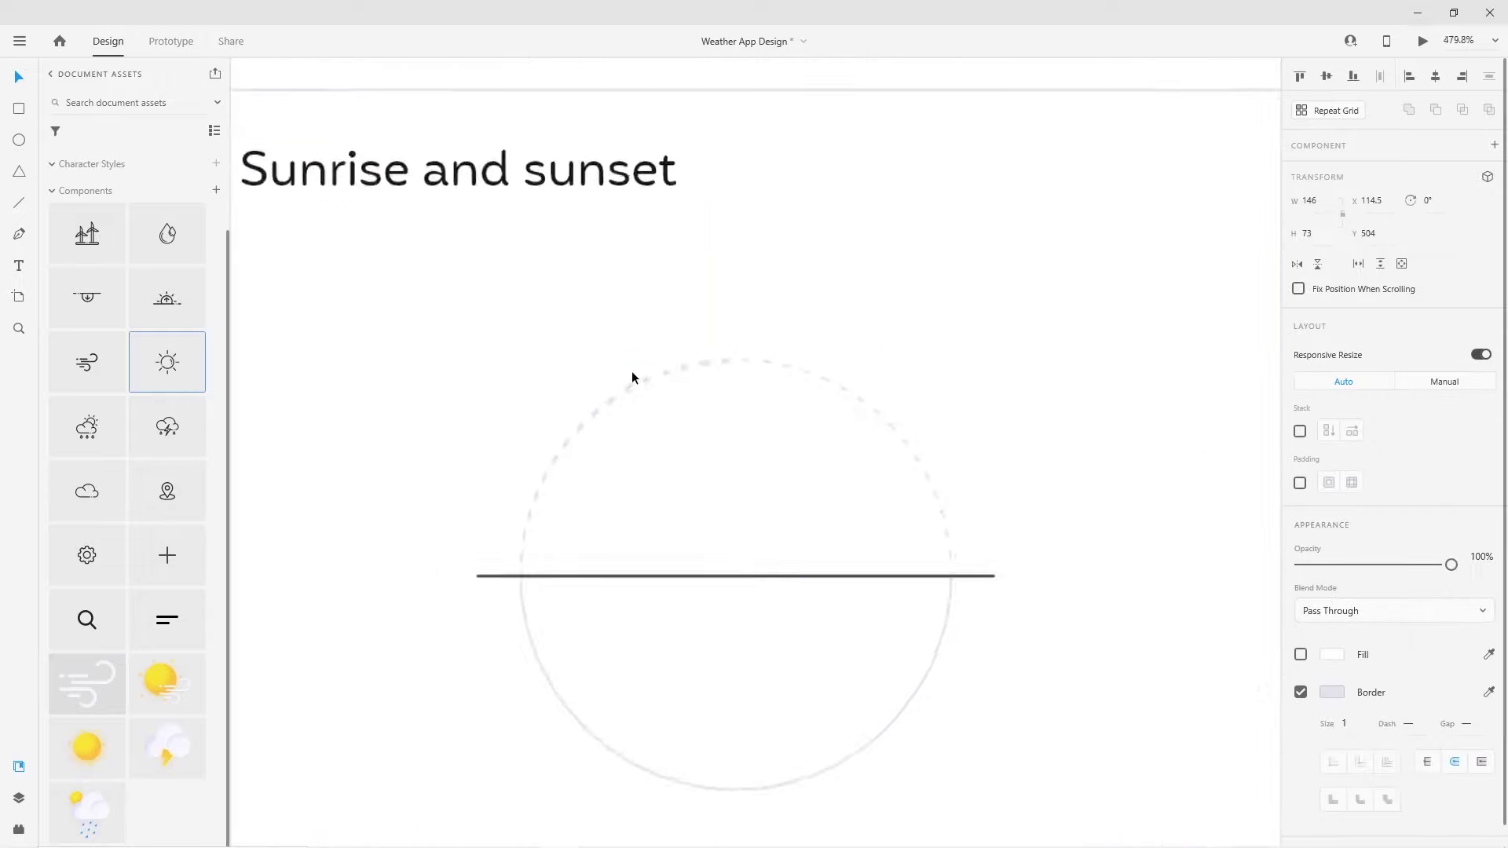
{"action": "scroll", "coordinate": [620, 413], "scroll_direction": "down", "scroll_amount": 2}
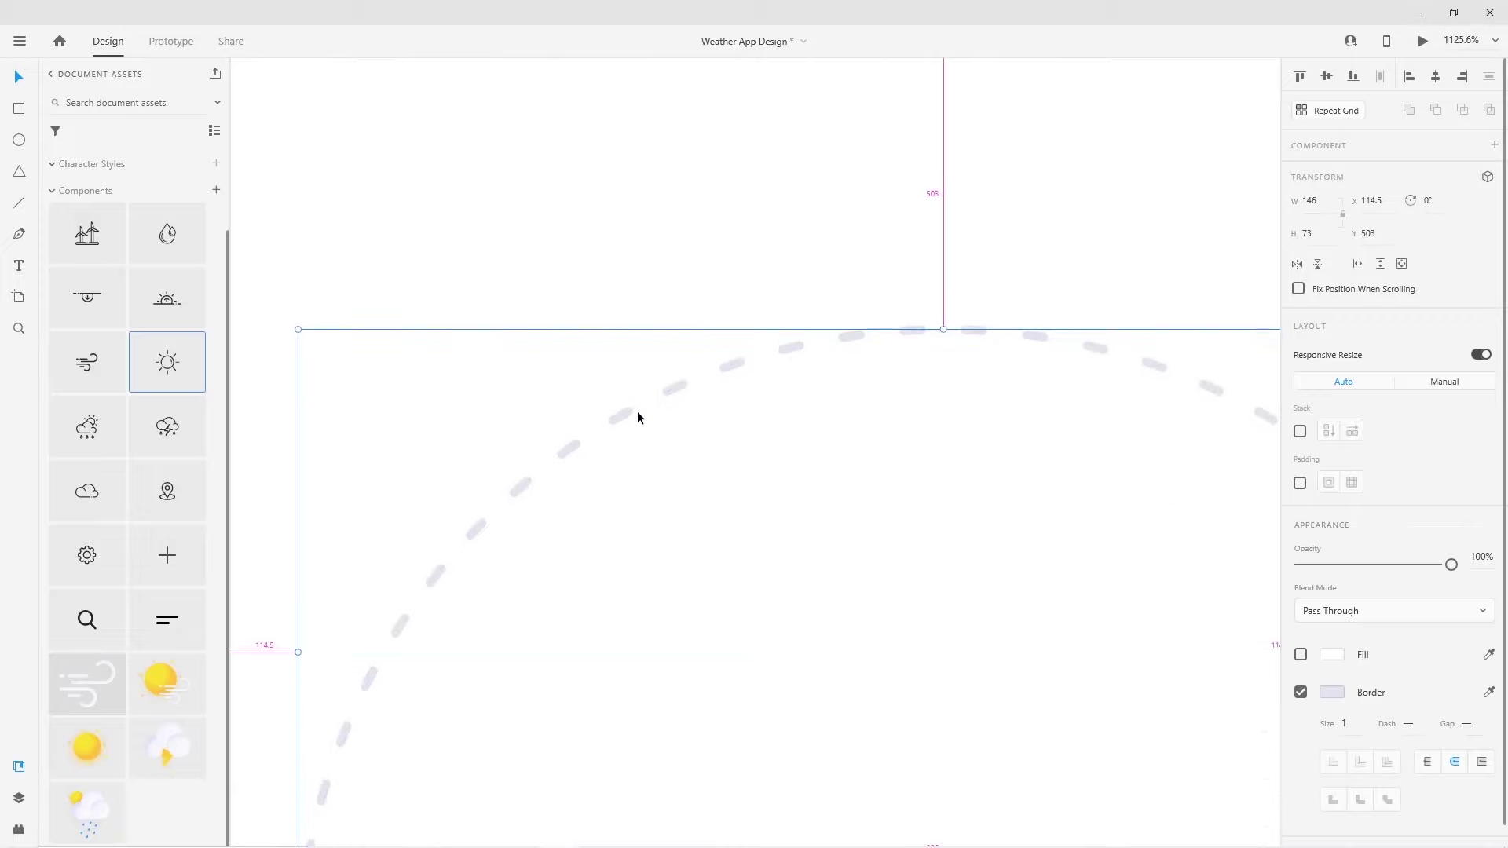
{"action": "scroll", "coordinate": [638, 411], "scroll_direction": "down", "scroll_amount": 2}
{"action": "left_click", "coordinate": [1331, 692]}
{"action": "scroll", "coordinate": [840, 685], "scroll_direction": "down", "scroll_amount": 1}
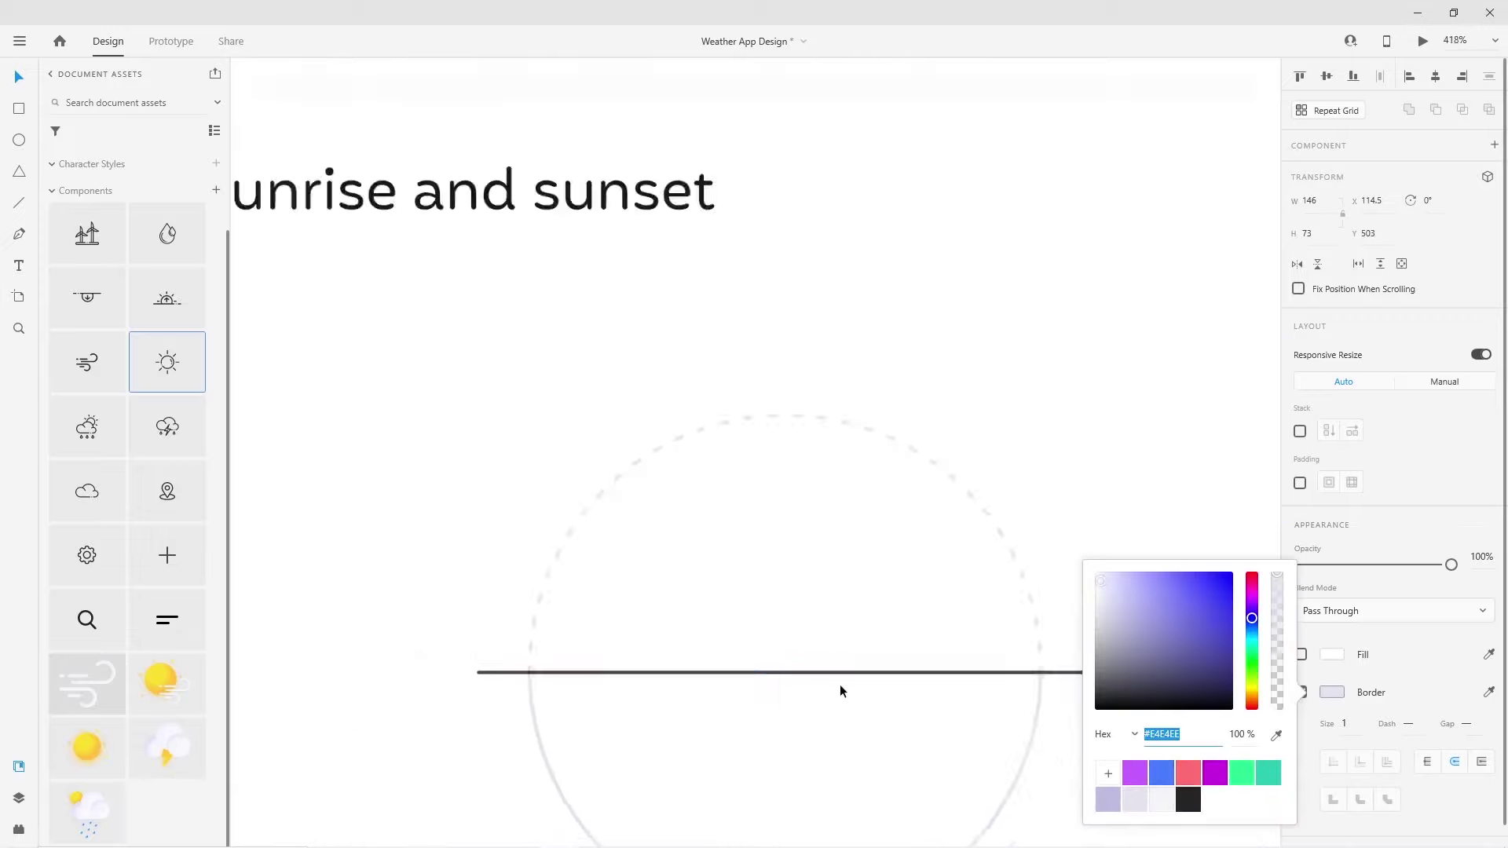
{"action": "scroll", "coordinate": [840, 685], "scroll_direction": "down", "scroll_amount": 3}
{"action": "mouse_move", "coordinate": [87, 748]}
{"action": "left_mouse_down"}
{"action": "mouse_move", "coordinate": [770, 492]}
{"action": "mouse_move", "coordinate": [1043, 710]}
{"action": "mouse_move", "coordinate": [892, 639]}
{"action": "left_mouse_up"}
{"action": "mouse_move", "coordinate": [1062, 831]}
{"action": "left_mouse_down"}
{"action": "mouse_move", "coordinate": [856, 572]}
{"action": "mouse_move", "coordinate": [549, 318]}
{"action": "mouse_move", "coordinate": [791, 528]}
{"action": "left_mouse_up"}
Colour the dashed quarter arc's border with the sun's yellow using the eyedropper
{"action": "scroll", "coordinate": [792, 553], "scroll_direction": "up", "scroll_amount": 4}
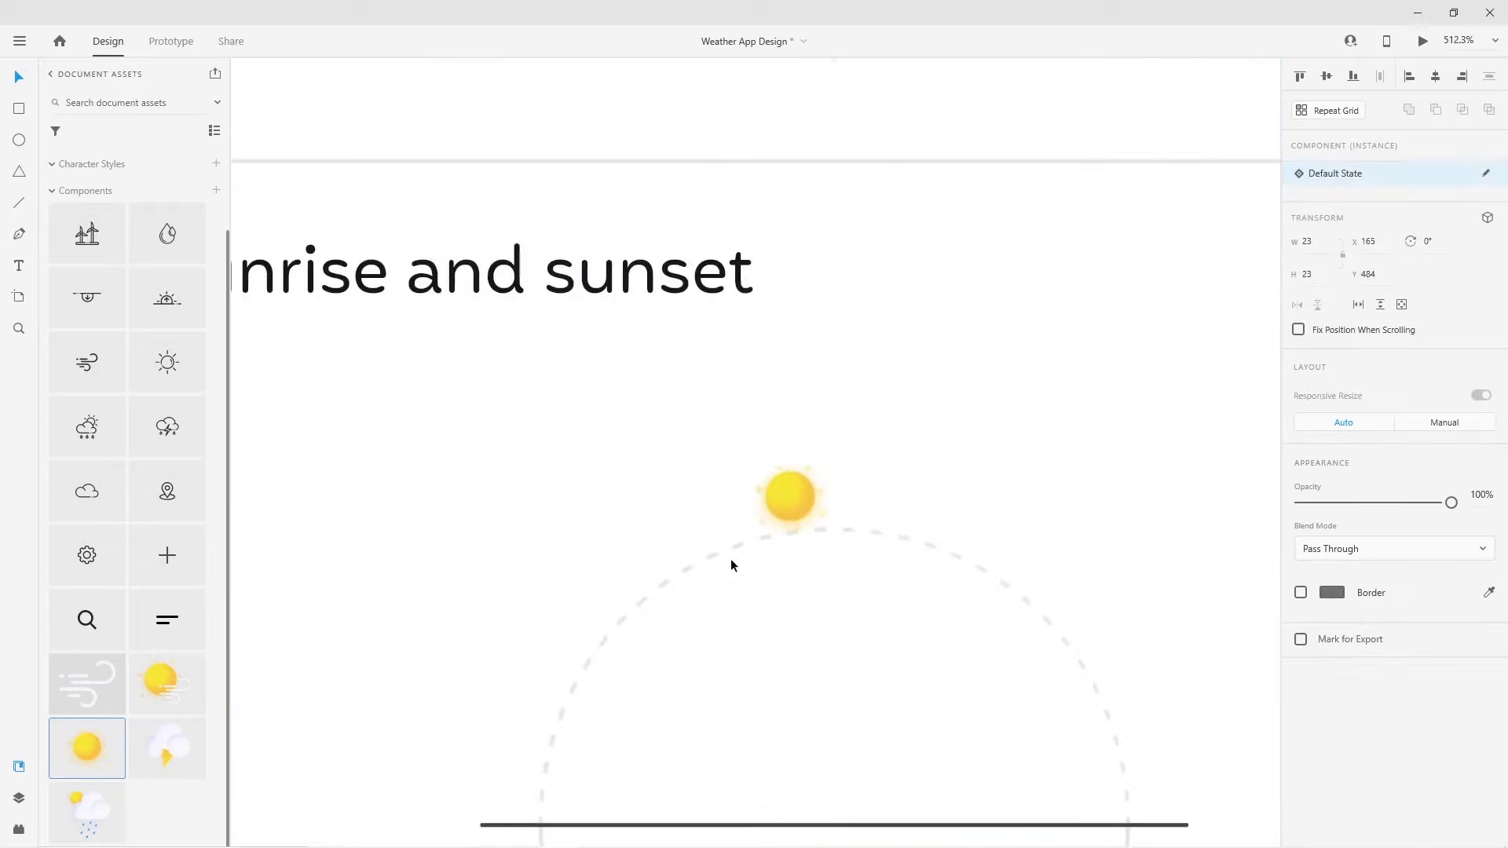
{"action": "left_click", "coordinate": [716, 552]}
{"action": "left_click", "coordinate": [1333, 692]}
{"action": "left_click", "coordinate": [1276, 734]}
{"action": "left_click", "coordinate": [782, 509]}
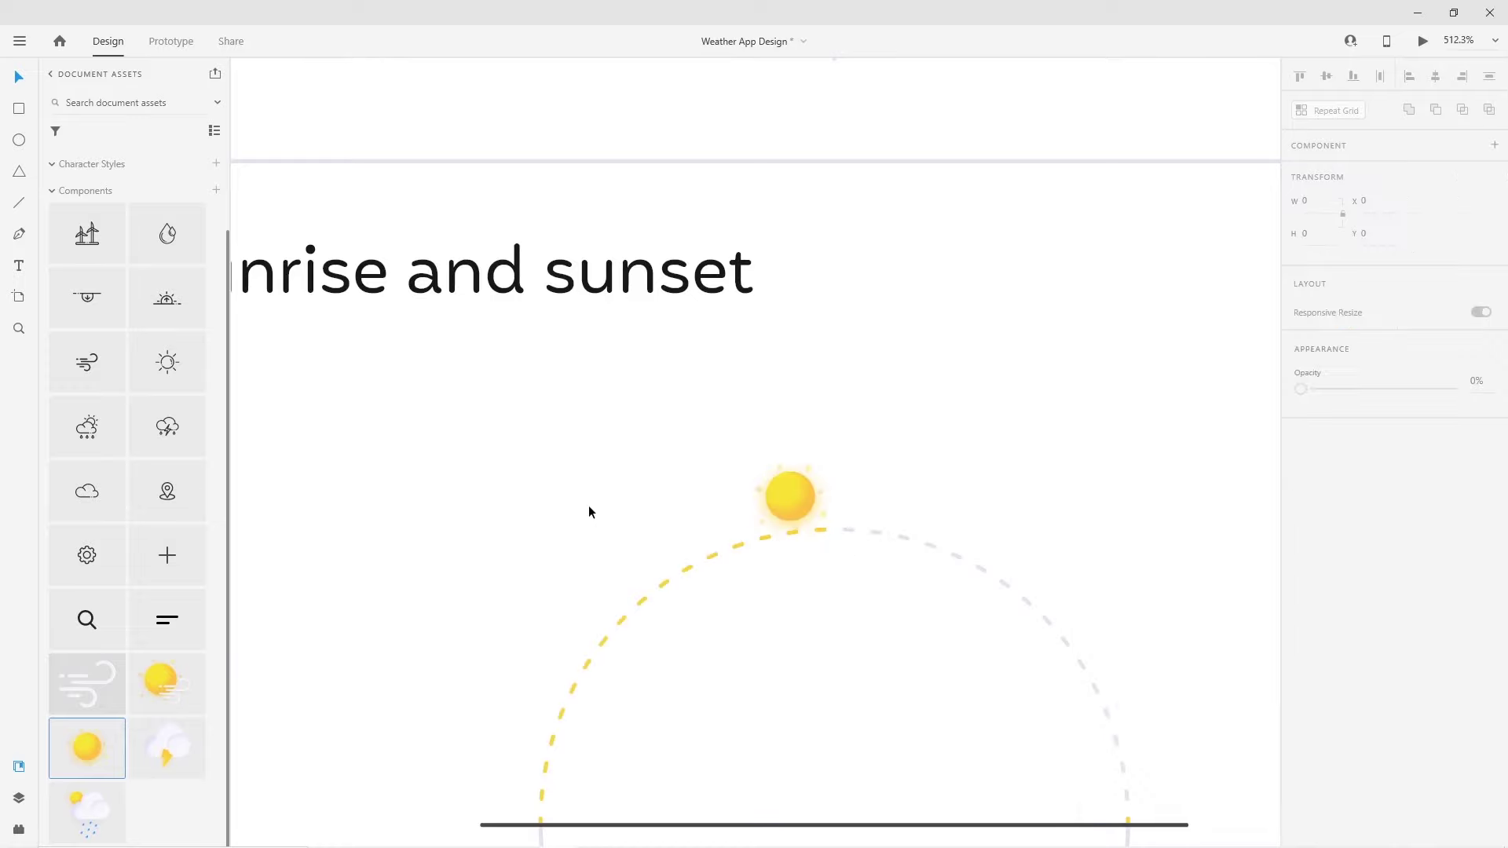
Shorten the yellow arc to stop just left of the top and set the sun at its end
{"action": "left_click_drag", "start_coordinate": [792, 506], "coordinate": [738, 545]}
{"action": "left_click", "coordinate": [739, 550]}
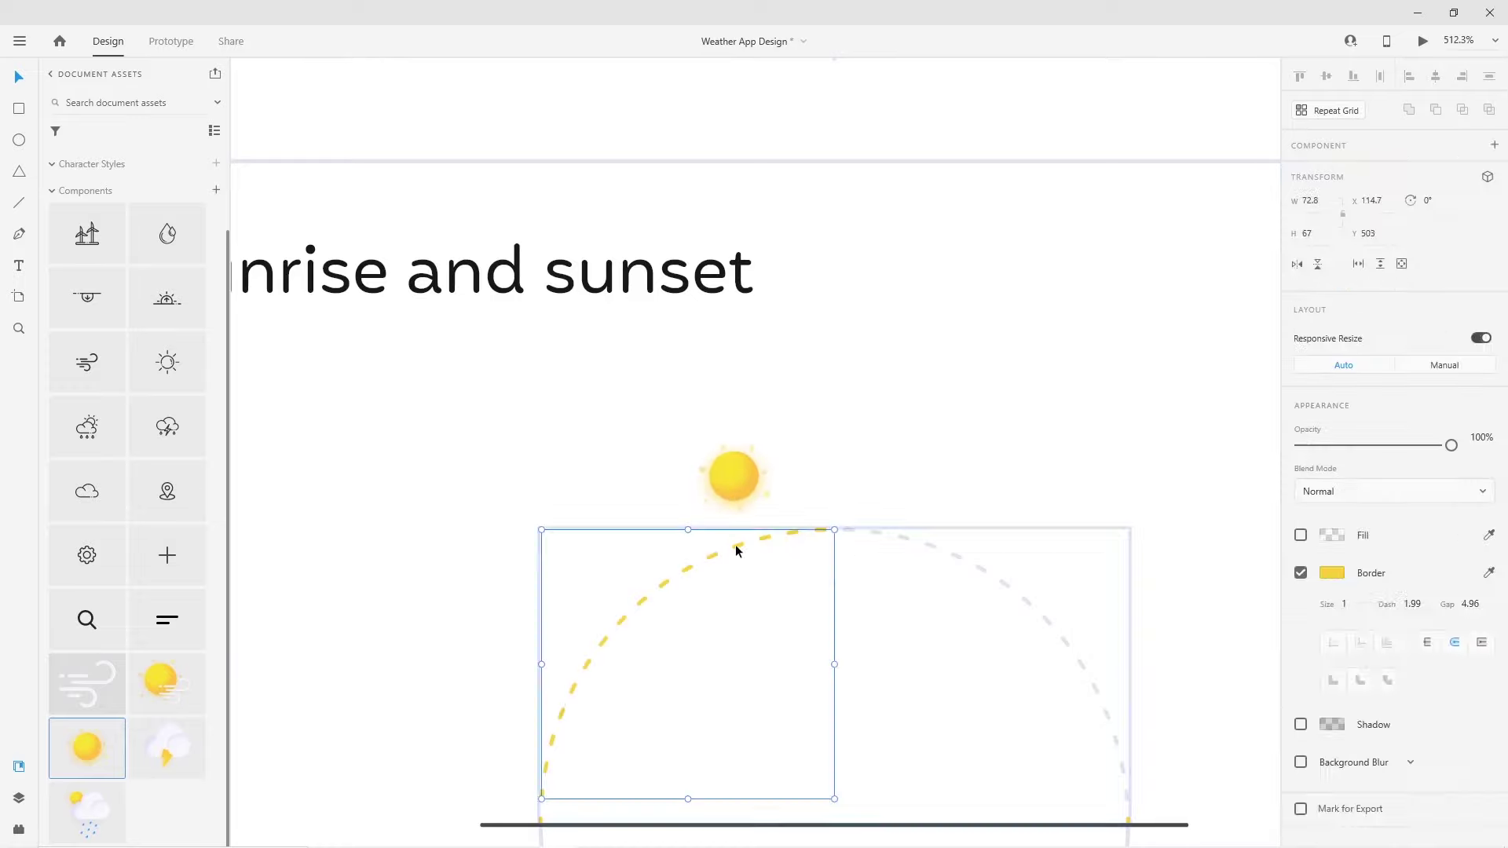
{"action": "double_click", "coordinate": [739, 551]}
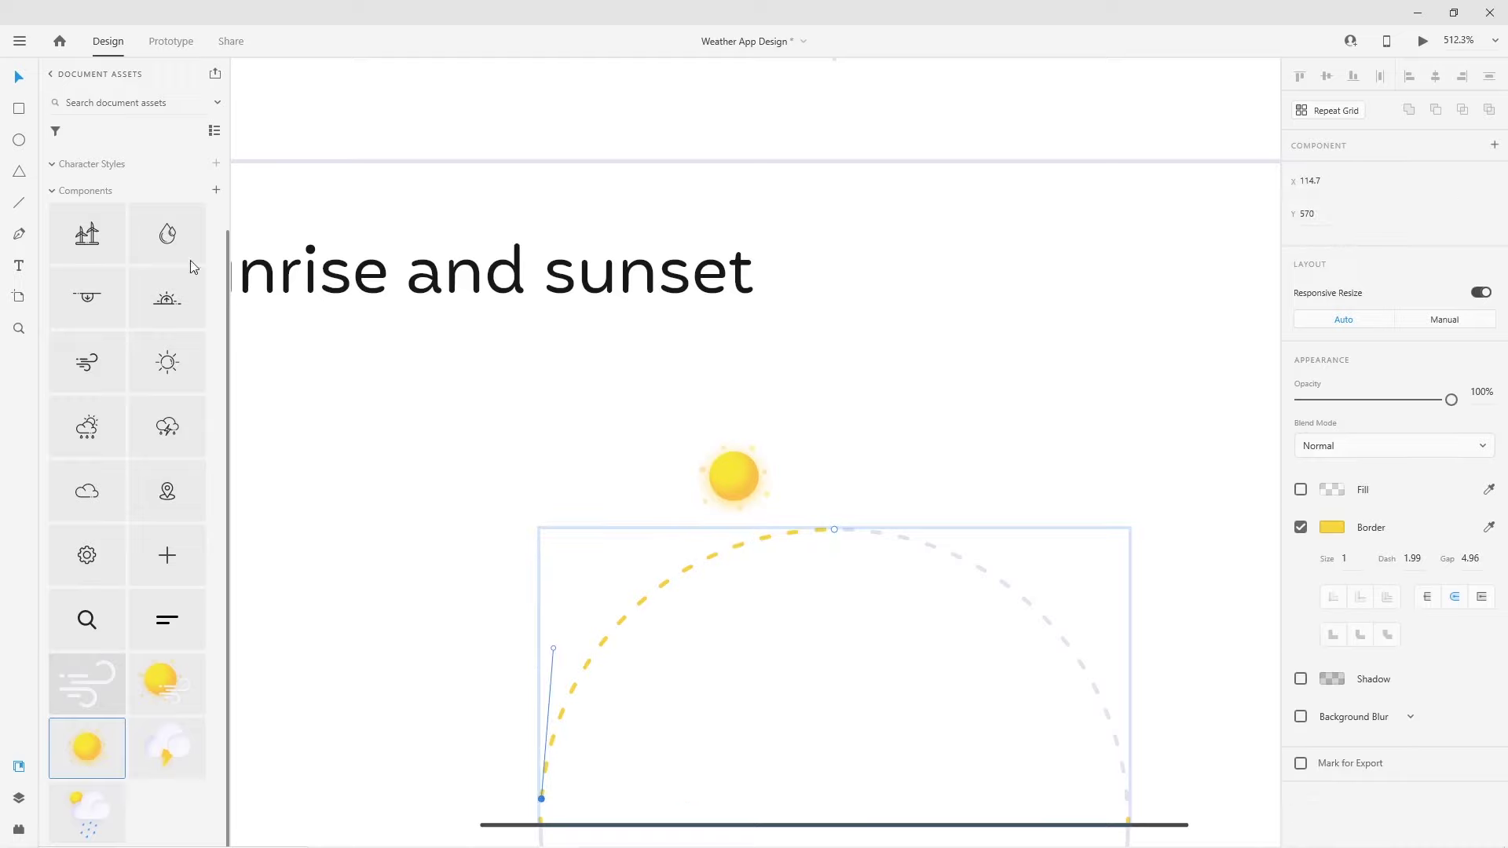
{"action": "left_click", "coordinate": [788, 534]}
{"action": "key", "text": "Escape"}
{"action": "key", "text": "Escape"}
{"action": "left_click_drag", "start_coordinate": [744, 471], "coordinate": [792, 537]}
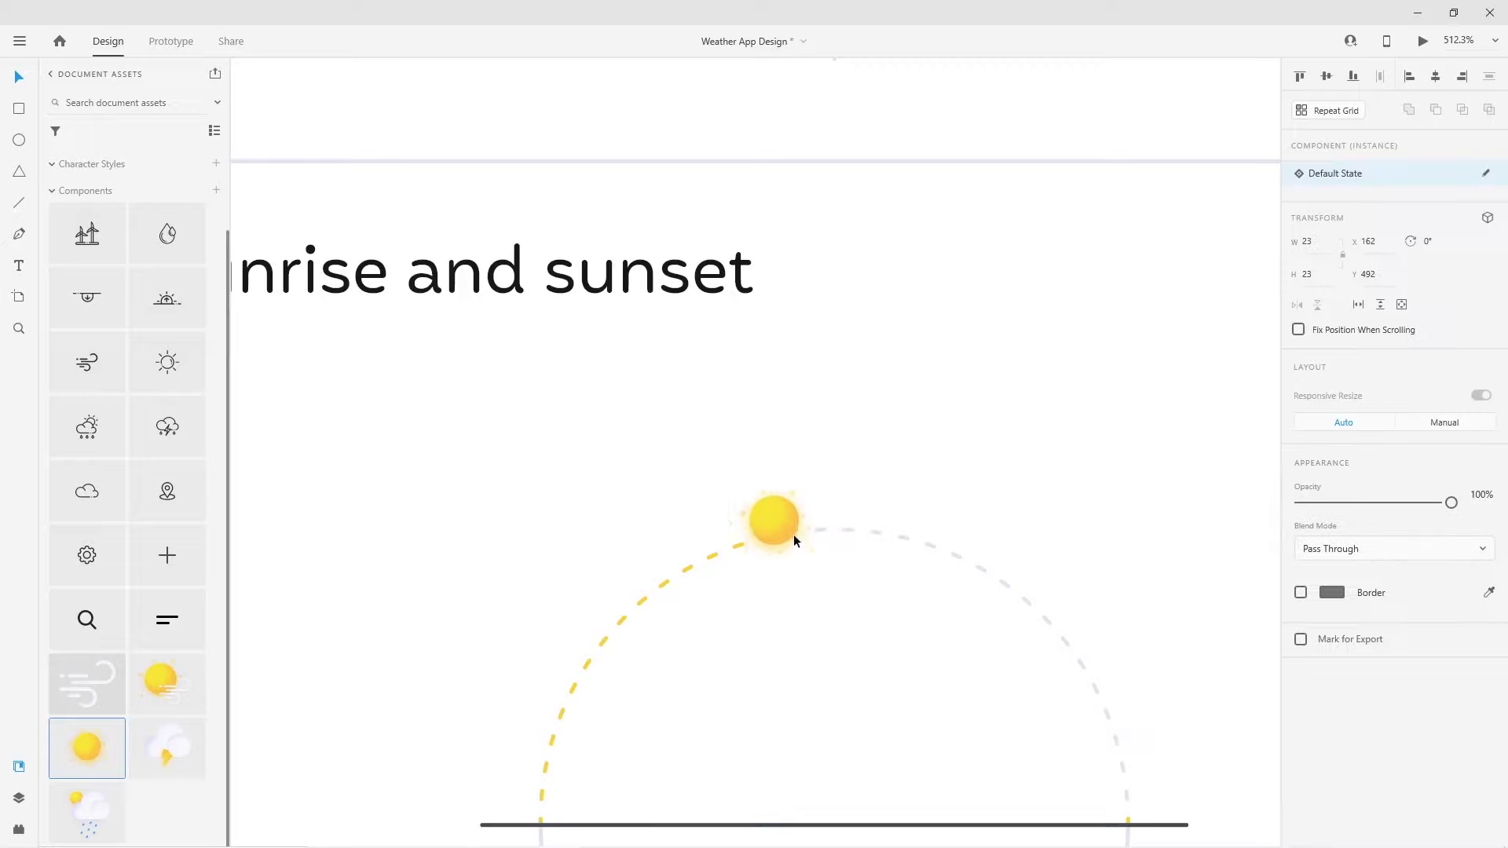
{"action": "left_click", "coordinate": [633, 487]}
Set the horizon line's border to mid grey #808080
{"action": "scroll", "coordinate": [722, 529], "scroll_direction": "down", "scroll_amount": 3}
{"action": "scroll", "coordinate": [722, 537], "scroll_direction": "down", "scroll_amount": 2}
{"action": "scroll", "coordinate": [722, 538], "scroll_direction": "up", "scroll_amount": 1}
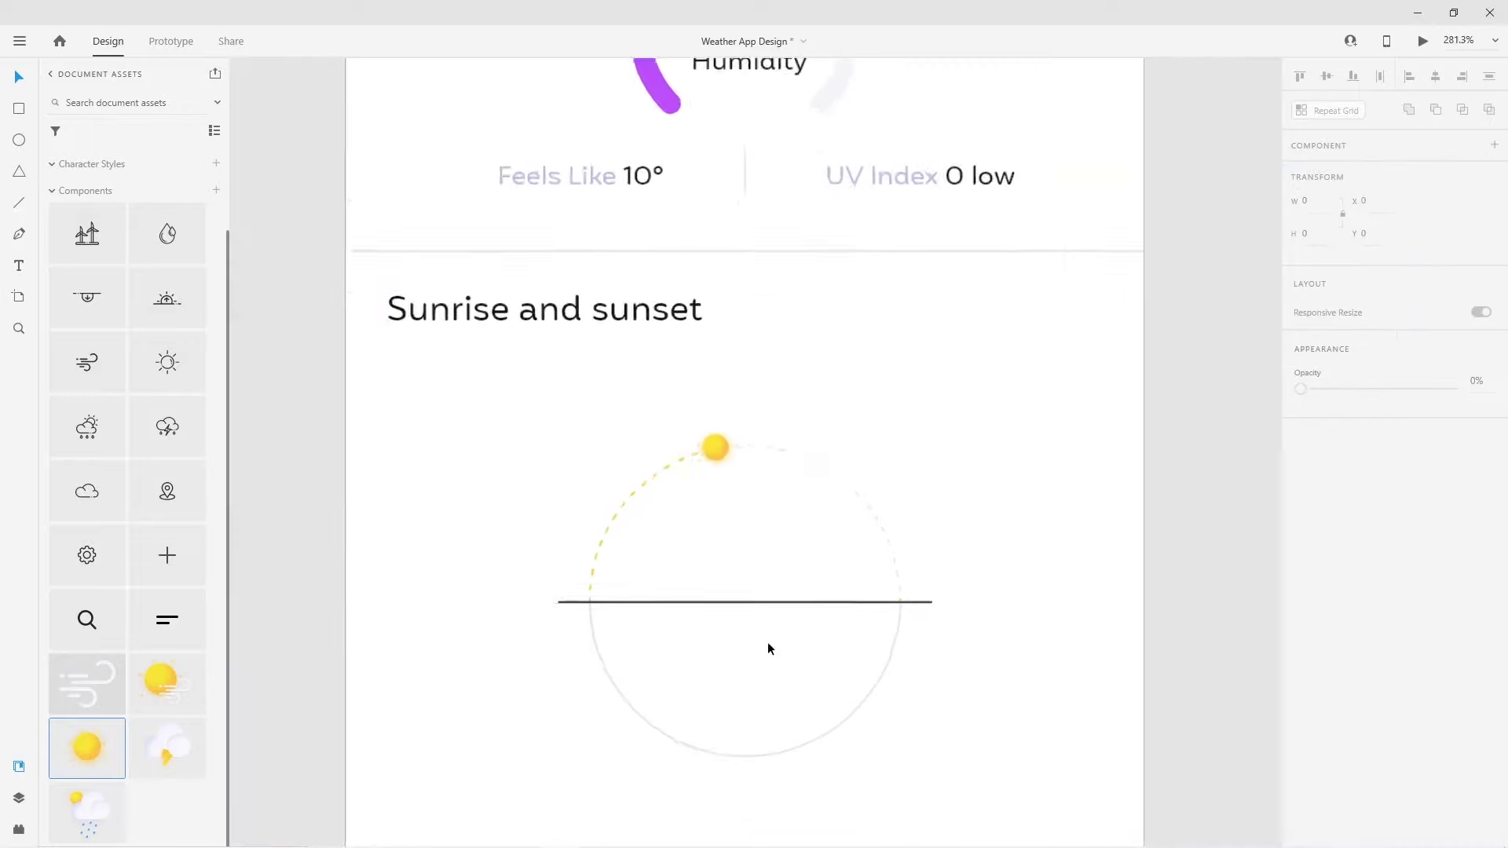
{"action": "scroll", "coordinate": [762, 643], "scroll_direction": "up", "scroll_amount": 1}
{"action": "left_click", "coordinate": [903, 594]}
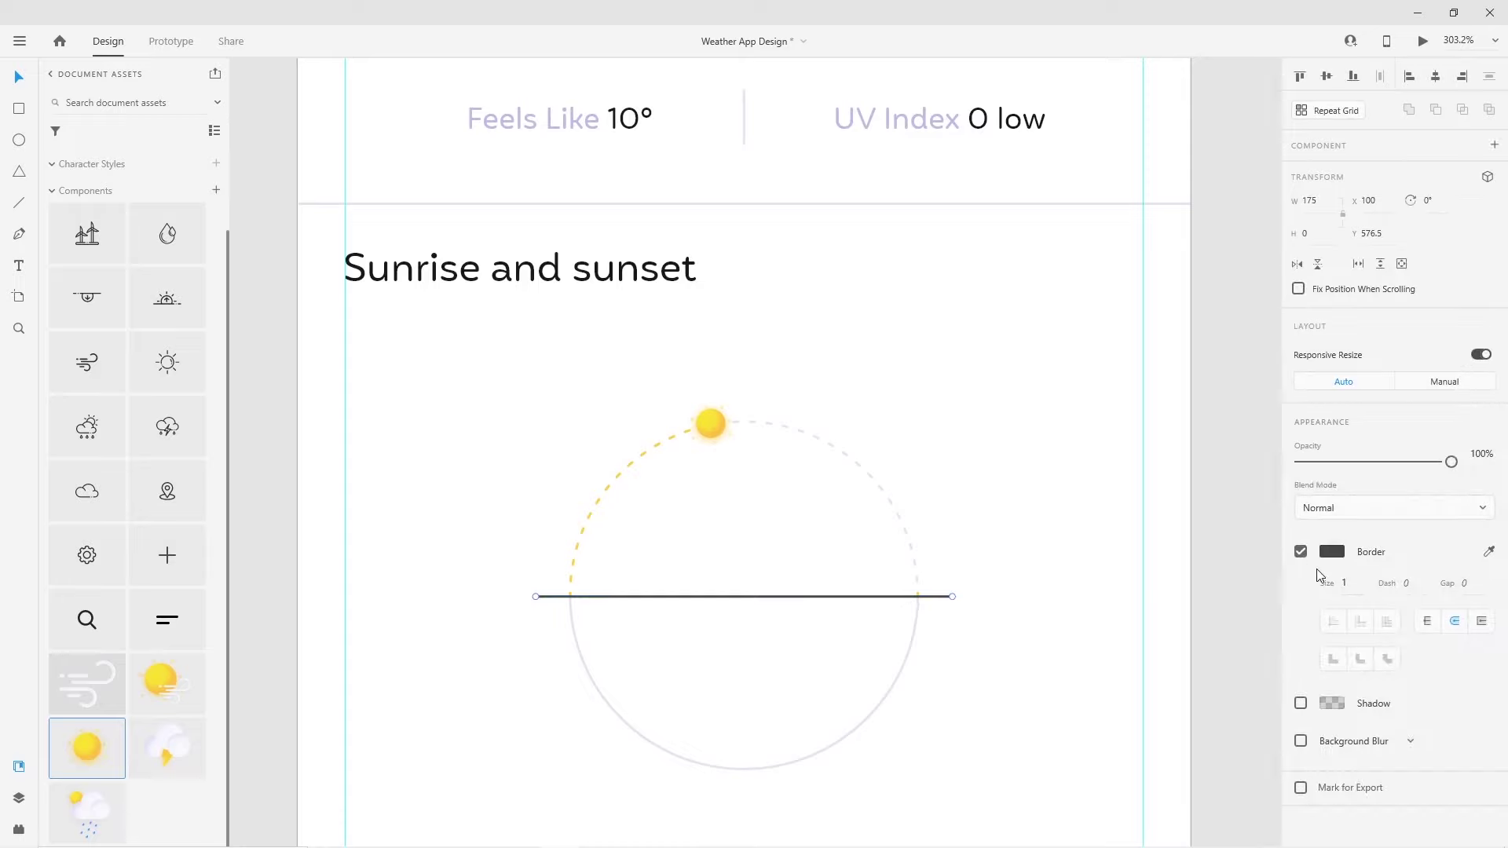
{"action": "left_click", "coordinate": [1332, 552]}
{"action": "left_click", "coordinate": [1095, 502]}
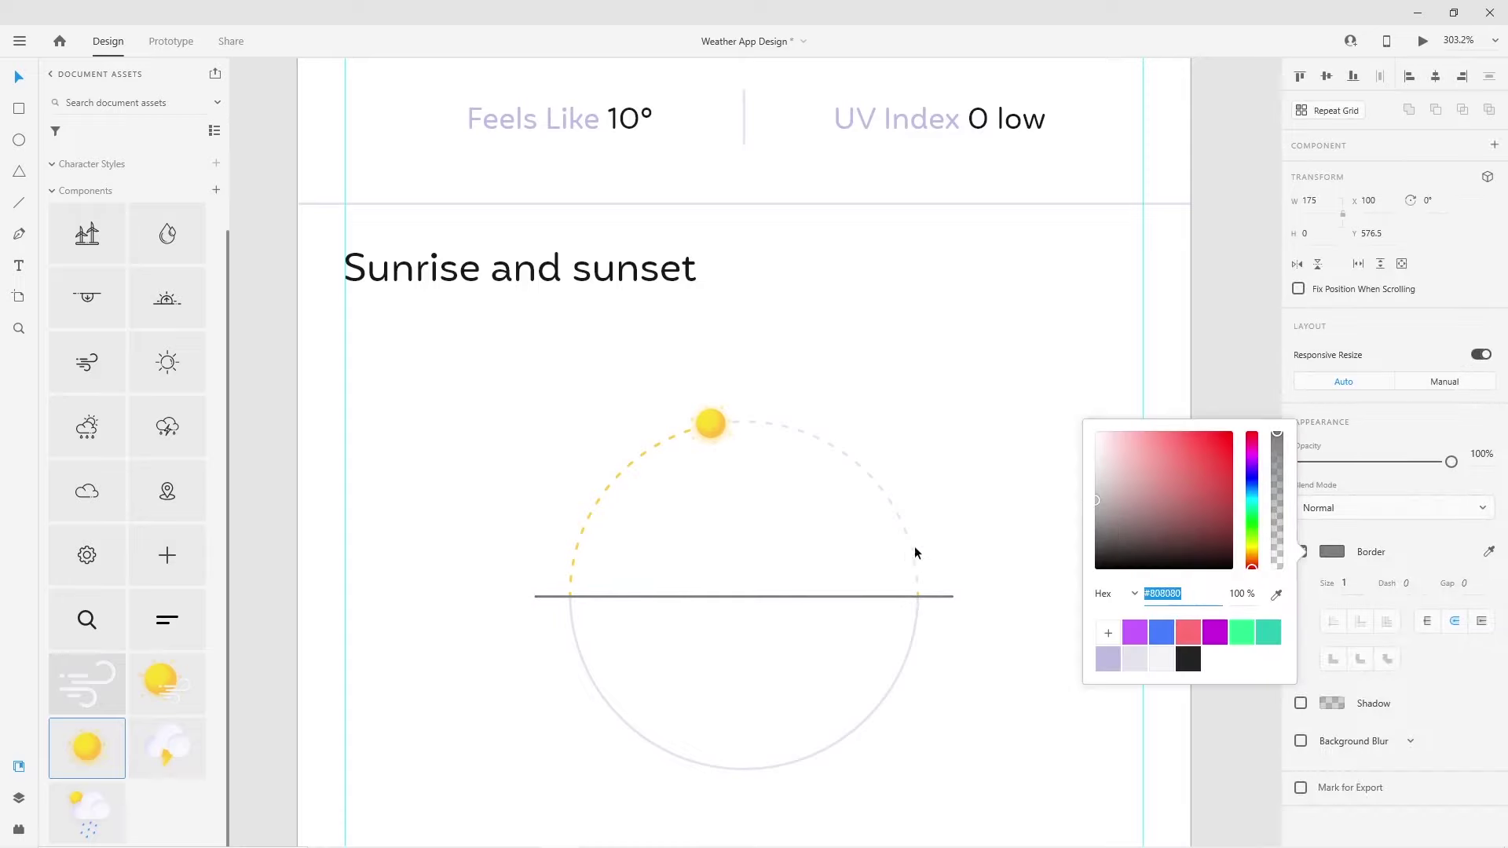
{"action": "left_click", "coordinate": [855, 552]}
{"action": "scroll", "coordinate": [855, 553], "scroll_direction": "down", "scroll_amount": 2}
{"action": "scroll", "coordinate": [783, 584], "scroll_direction": "down", "scroll_amount": 1}
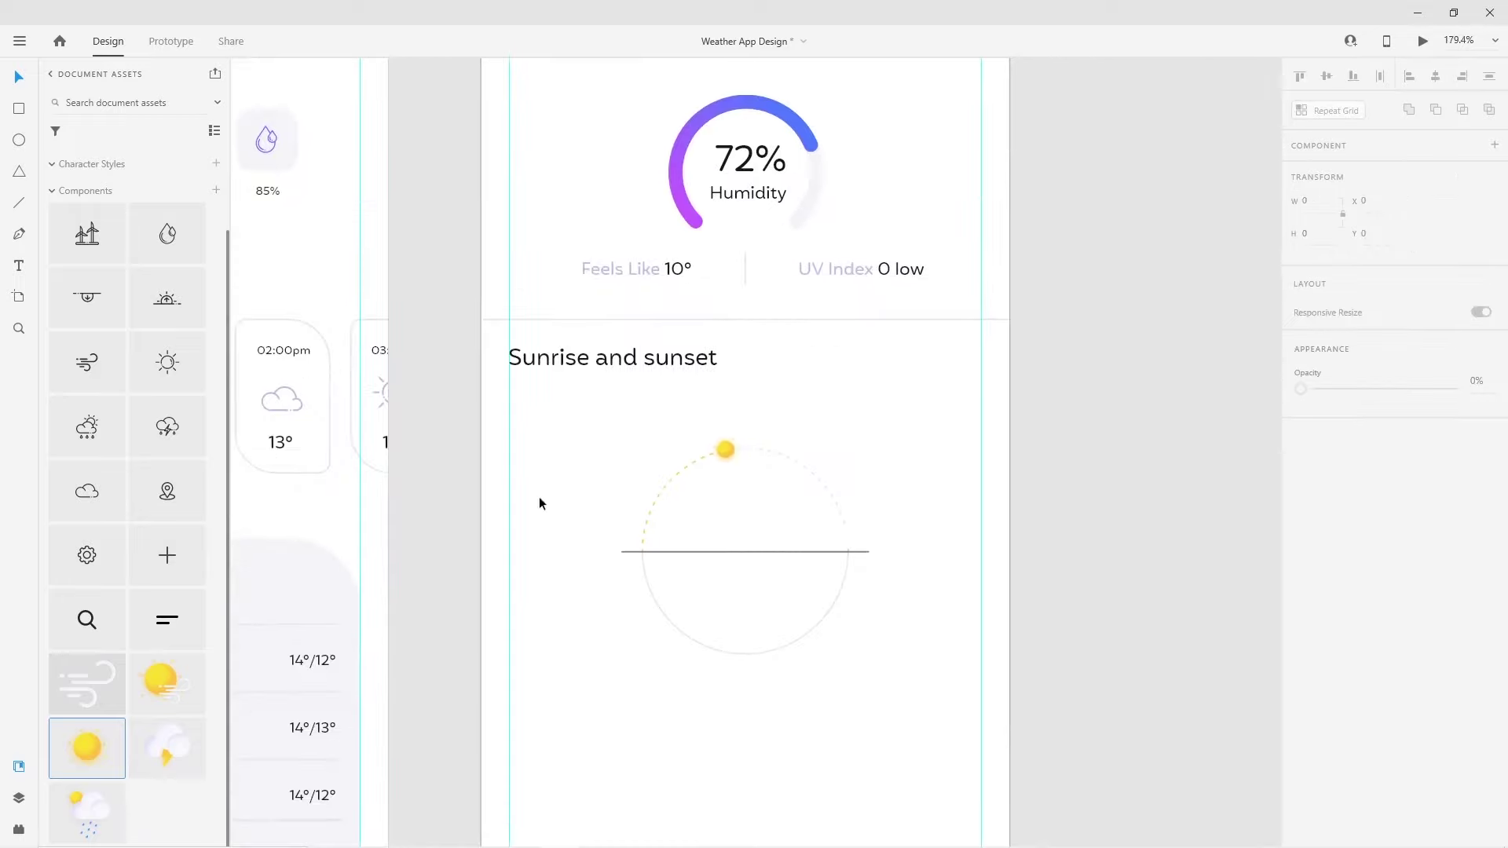
Copy the Sunrise and sunset heading and edit the copy into a 06:10 time label
{"action": "left_click_drag", "start_coordinate": [581, 358], "coordinate": [785, 412]}
{"action": "double_click", "coordinate": [783, 412]}
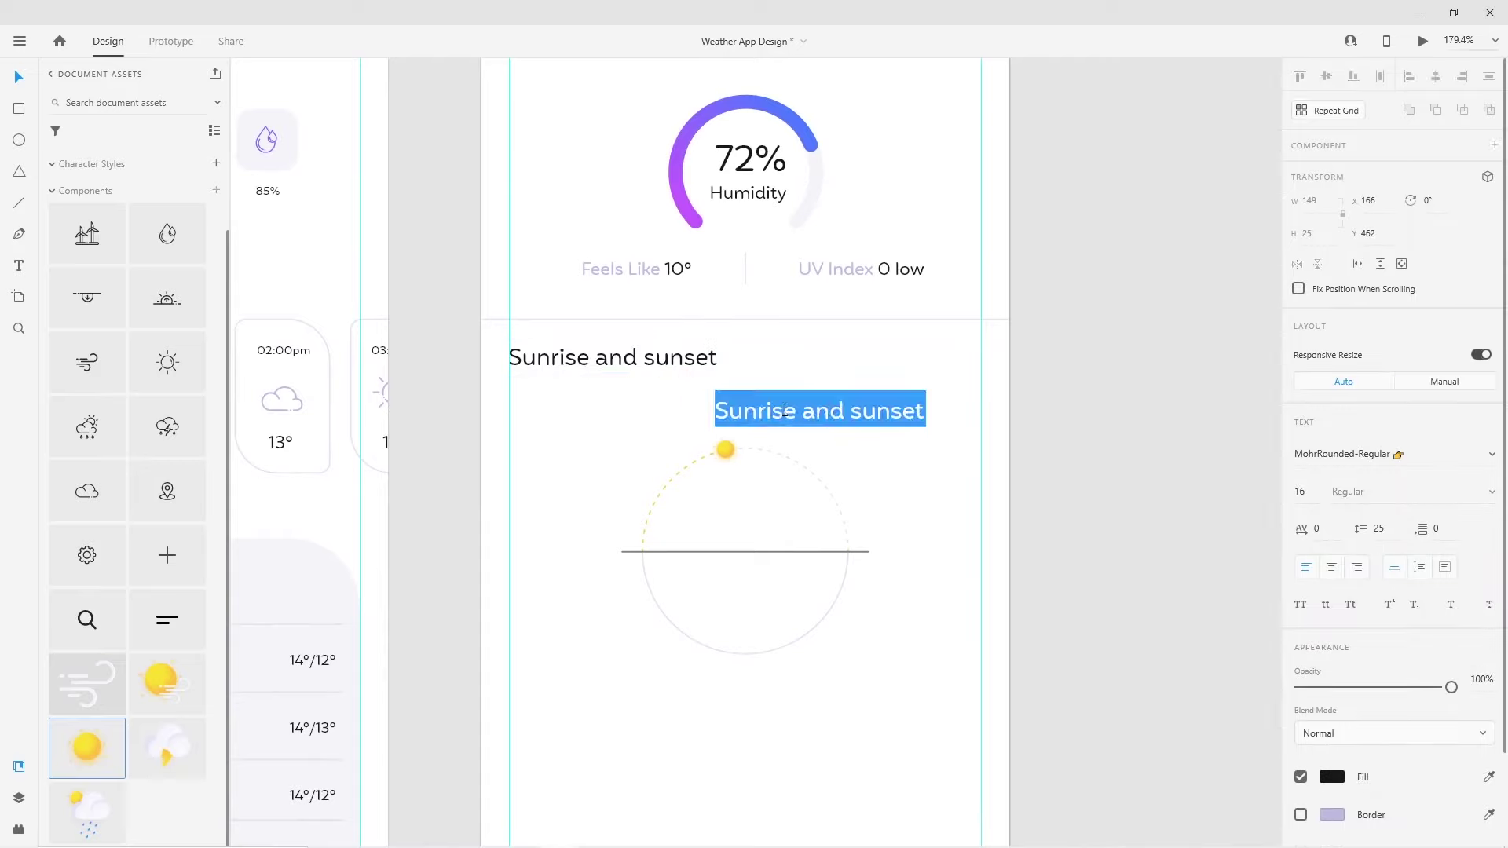
{"action": "type", "text": "06:10"}
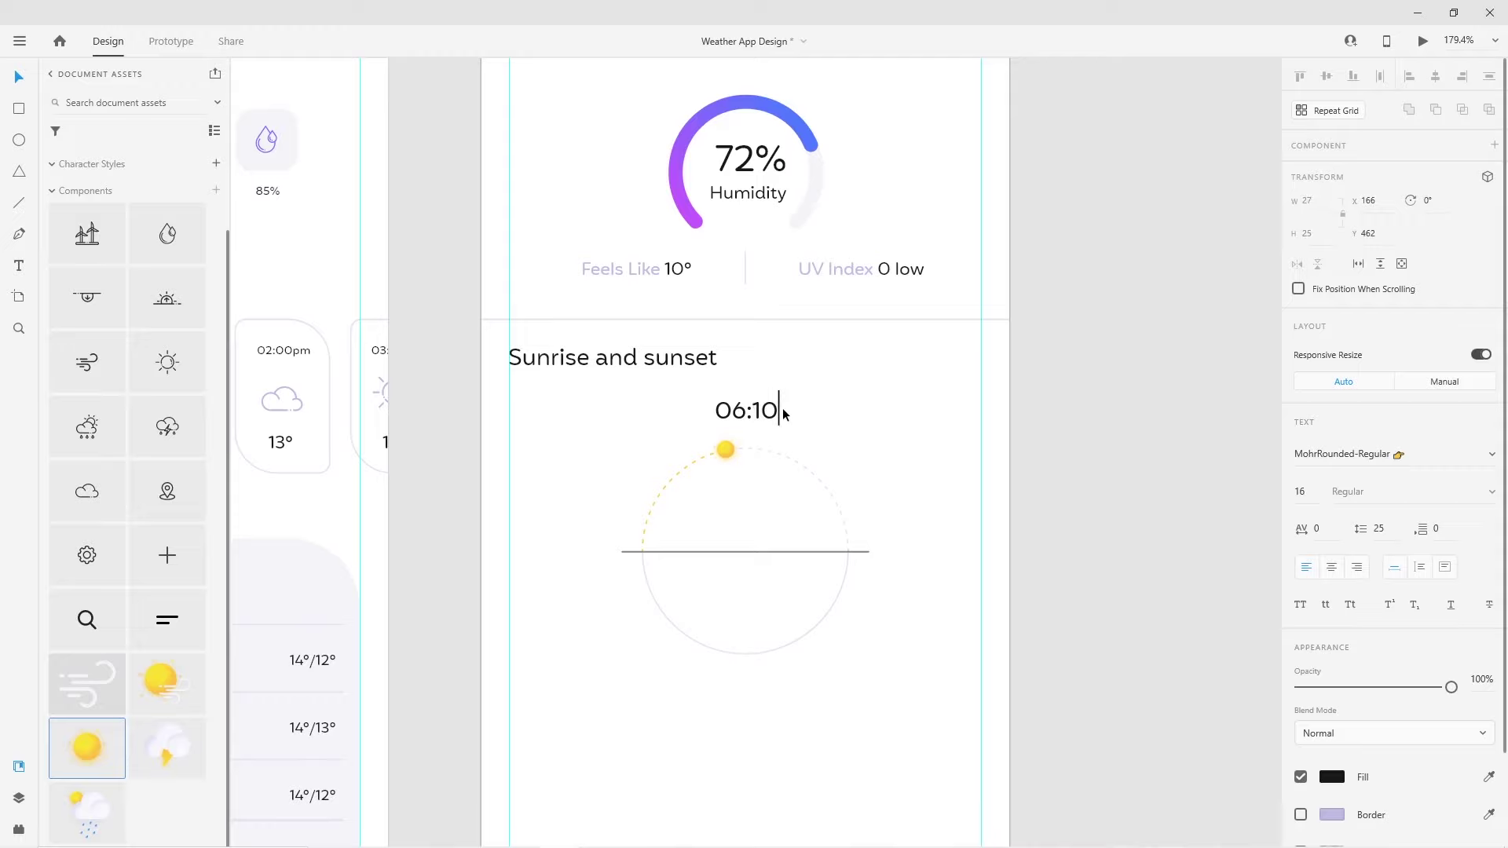
{"action": "key", "text": "Escape"}
Make 06:10 10 pt and place it at the horizon line's left end
{"action": "left_click_drag", "start_coordinate": [722, 412], "coordinate": [553, 556]}
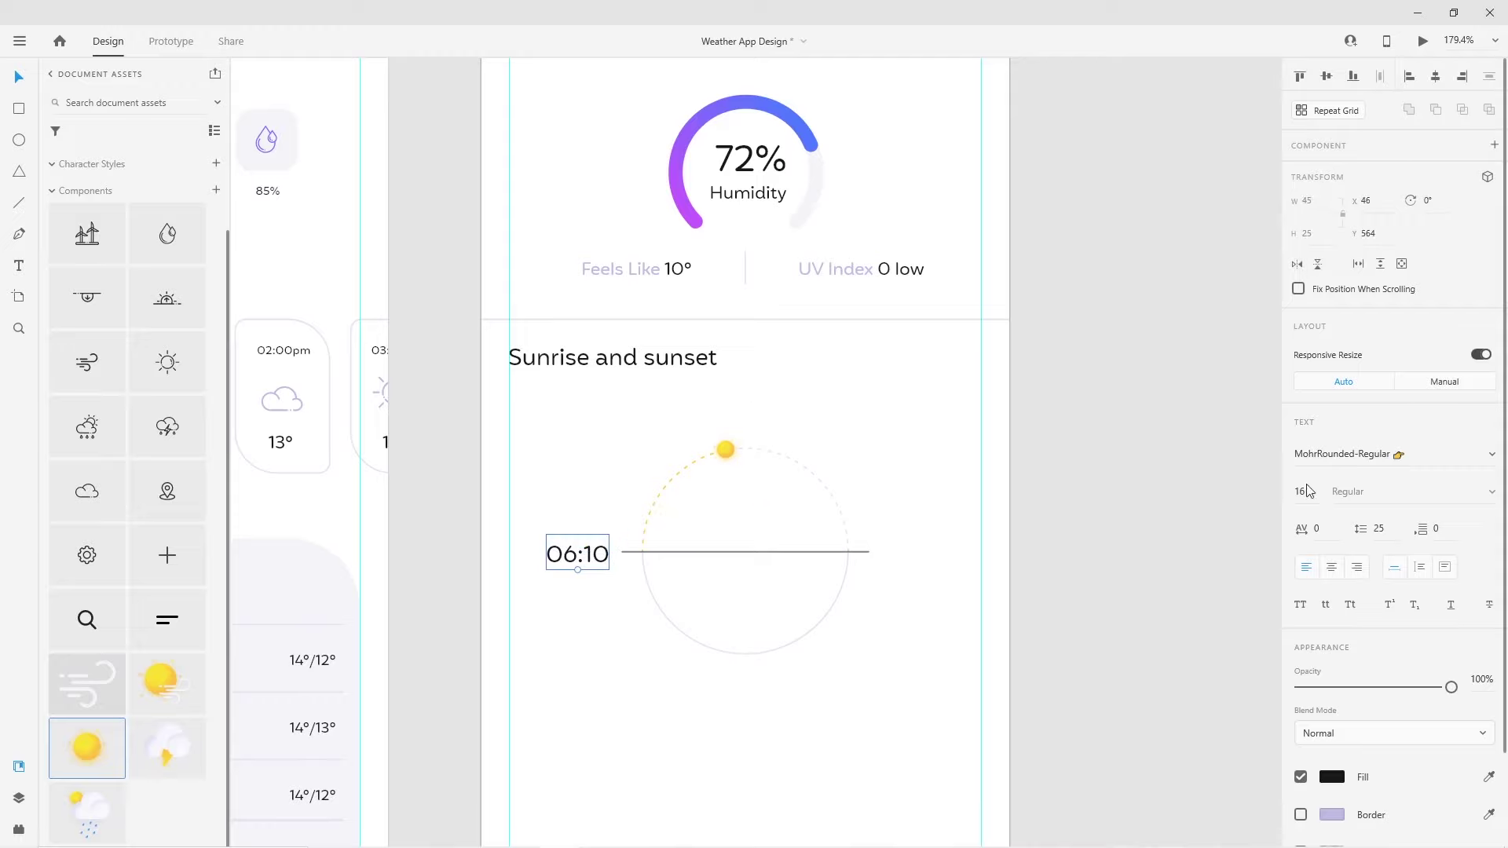
{"action": "type", "text": "0"}
{"action": "key", "text": "Return"}
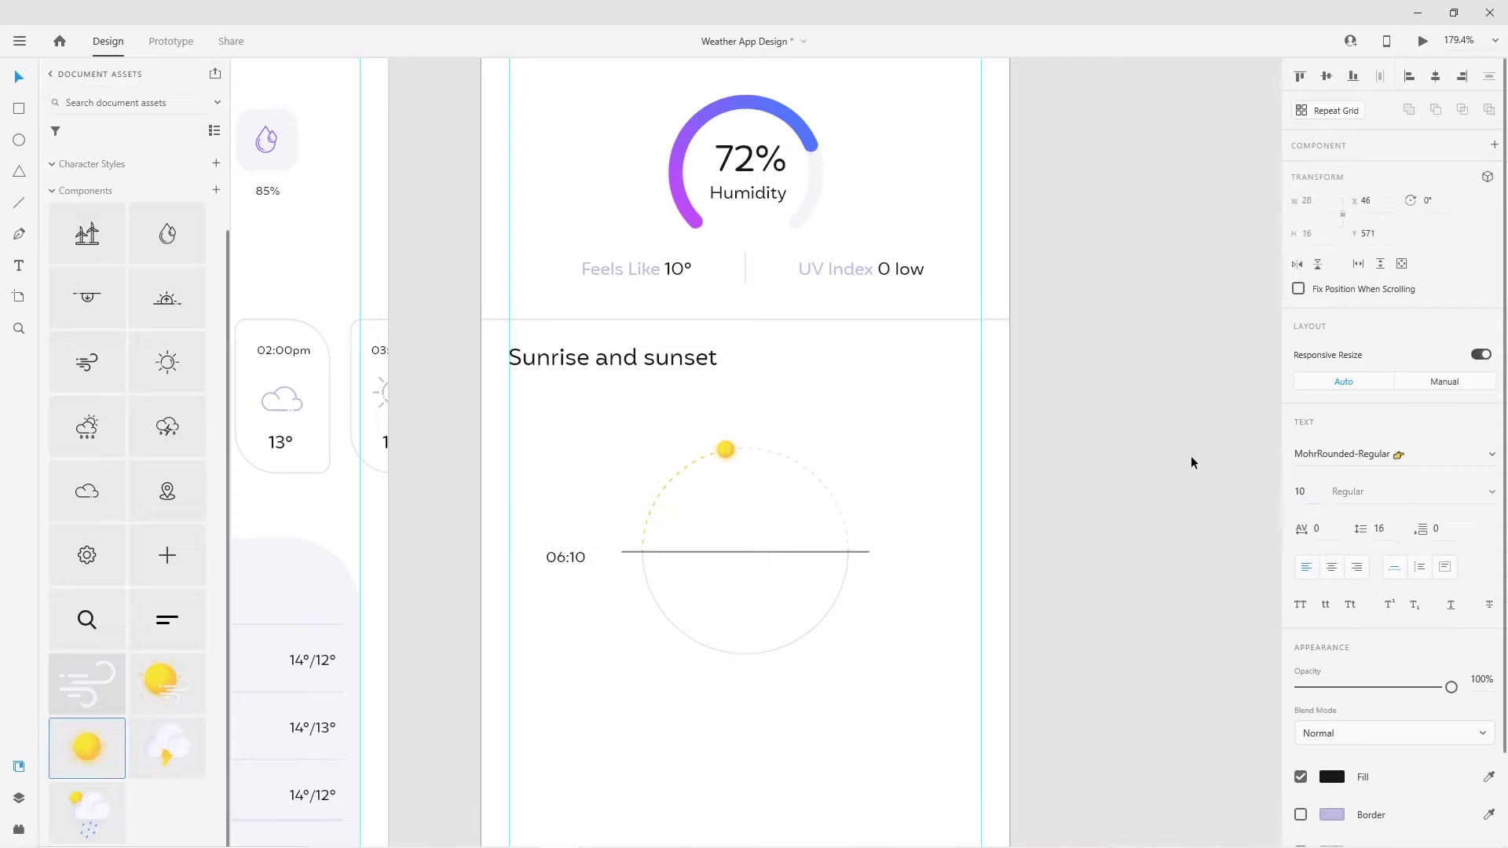
{"action": "scroll", "coordinate": [641, 552], "scroll_direction": "up", "scroll_amount": 3}
{"action": "scroll", "coordinate": [483, 558], "scroll_direction": "up", "scroll_amount": 2}
{"action": "left_click_drag", "start_coordinate": [483, 557], "coordinate": [521, 552]}
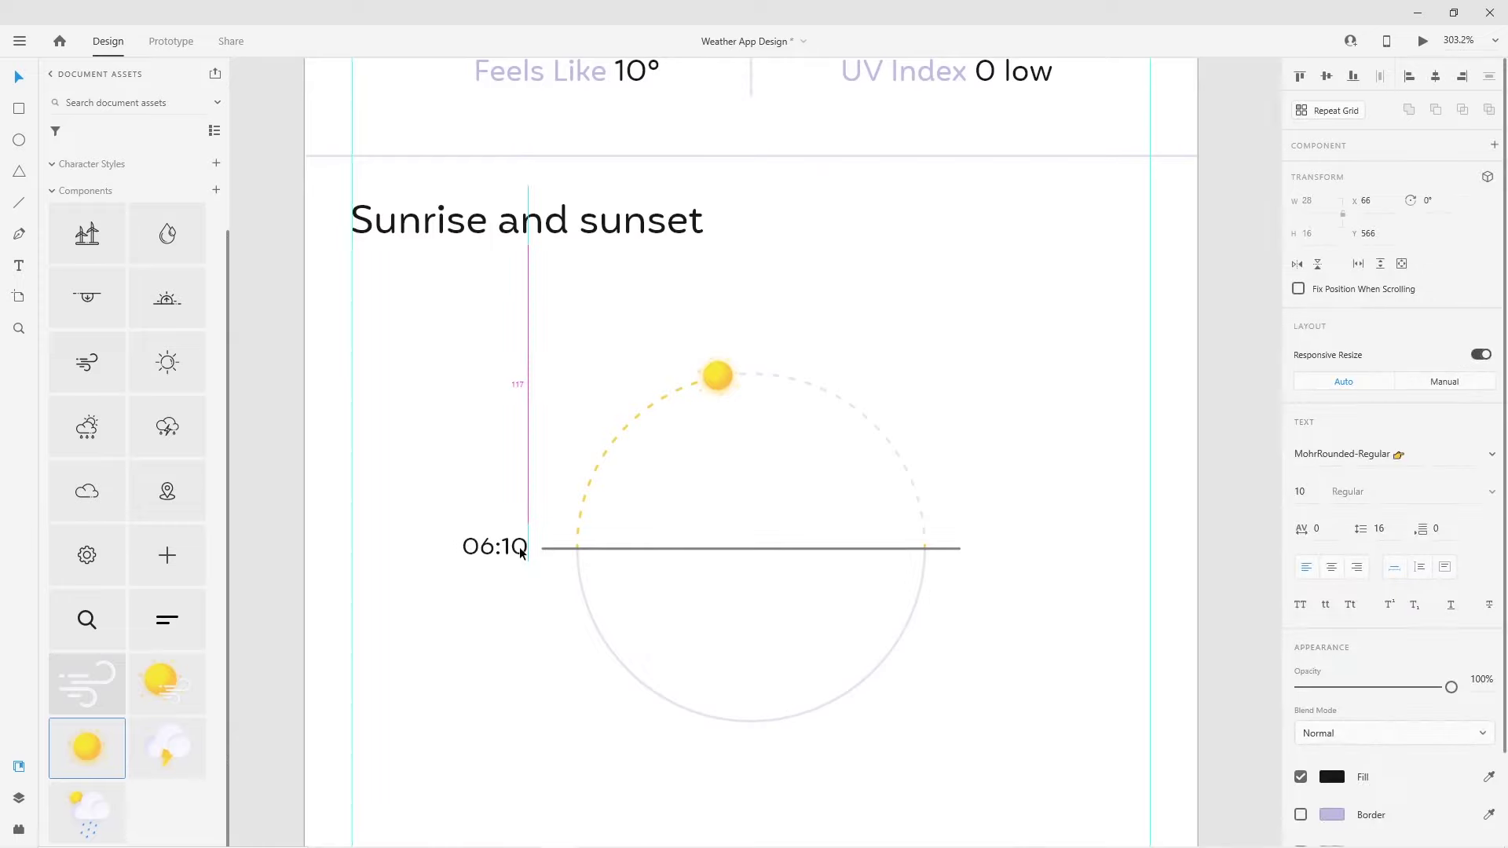
{"action": "left_click", "coordinate": [497, 584]}
Copy the time label to the line's right end and change it to 18:45
{"action": "left_click", "coordinate": [501, 564]}
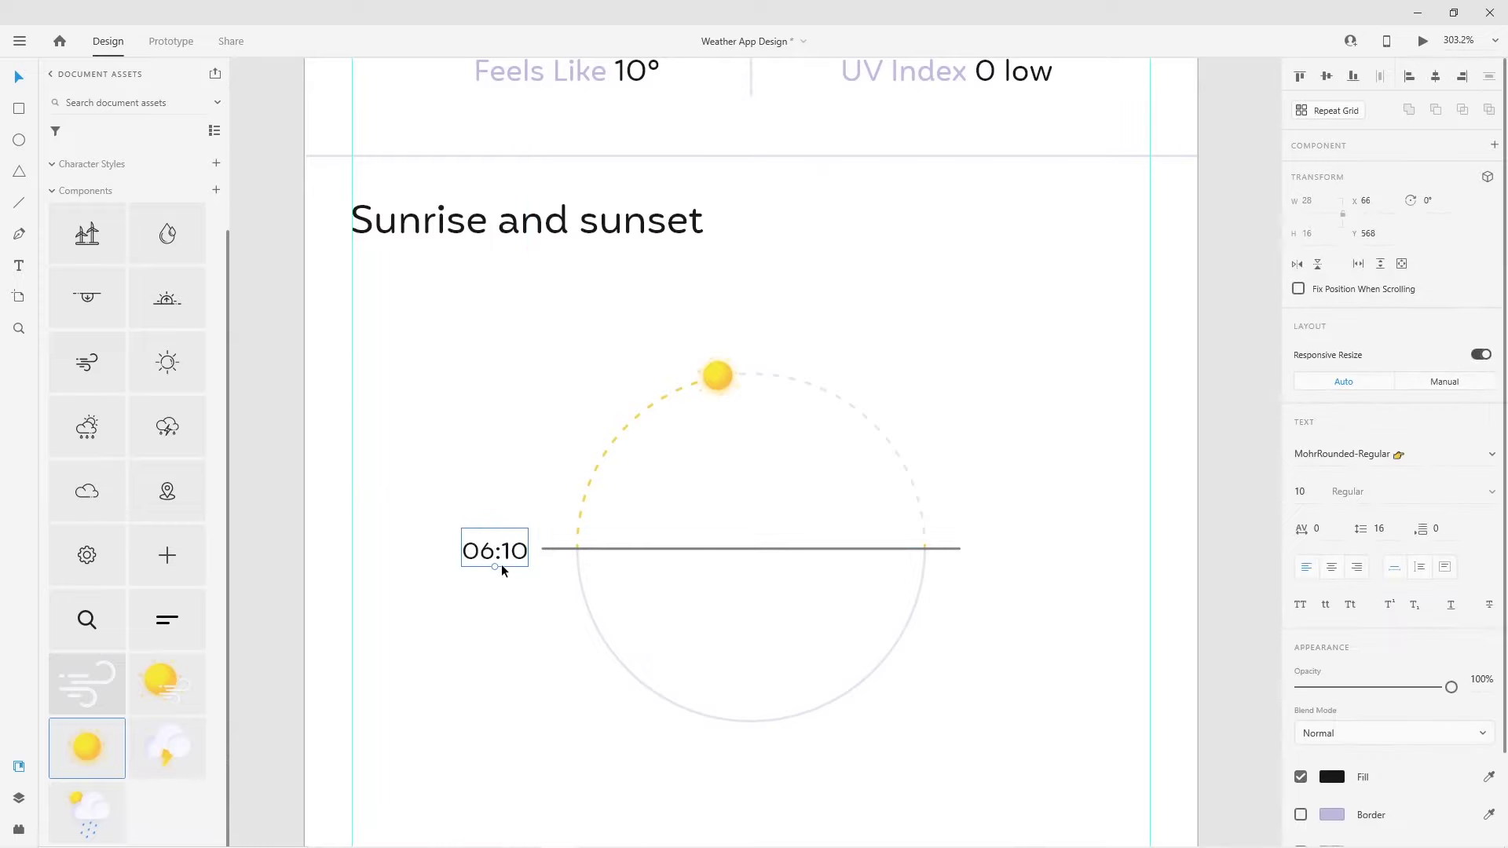
{"action": "left_click_drag", "start_coordinate": [538, 554], "coordinate": [1053, 554]}
{"action": "double_click", "coordinate": [991, 545]}
{"action": "type", "text": "18:"}
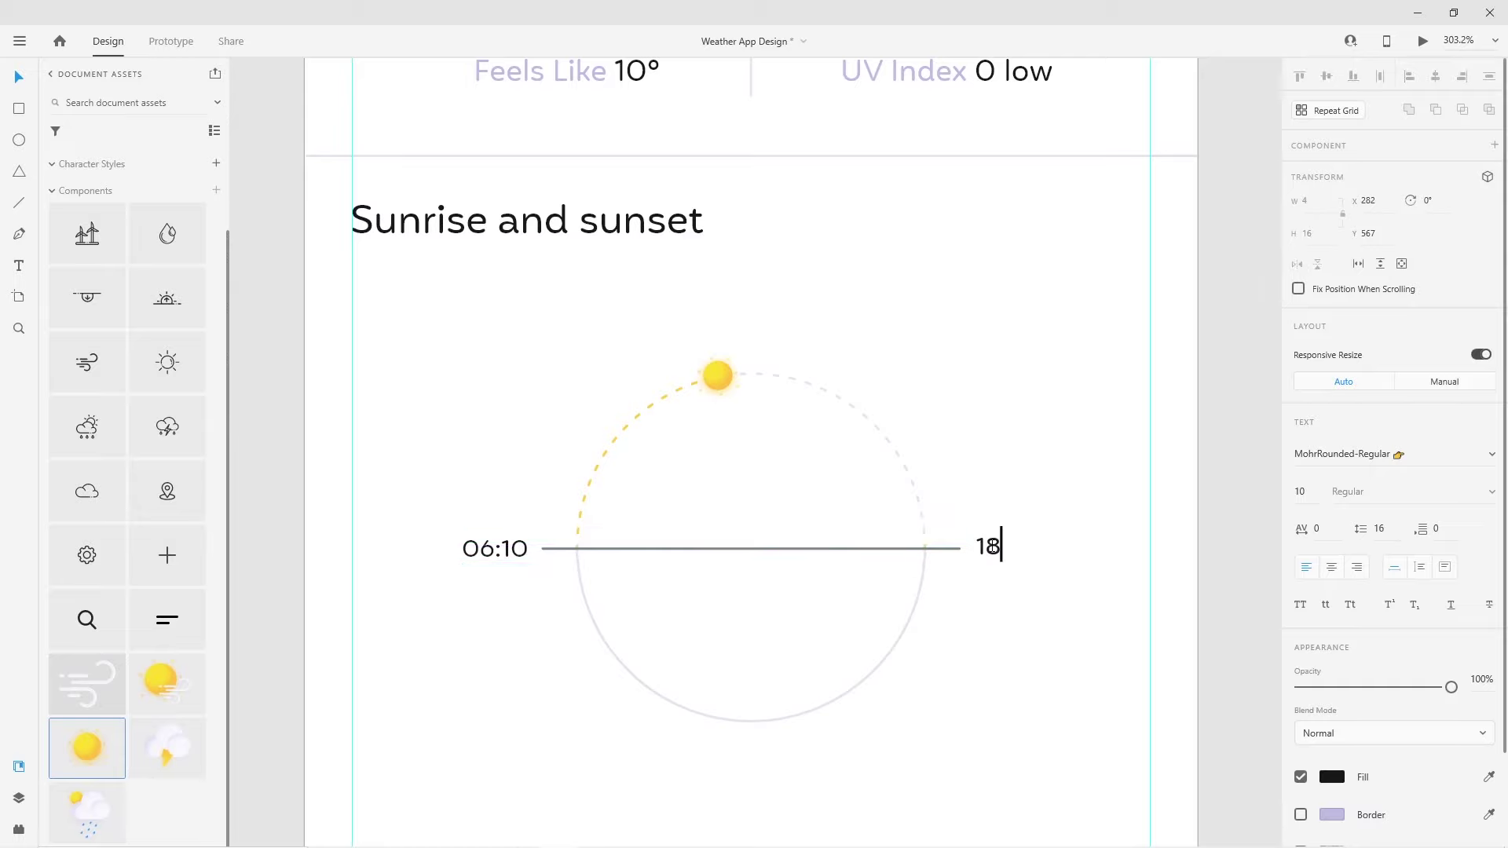
{"action": "type", "text": "45"}
{"action": "key", "text": "Escape"}
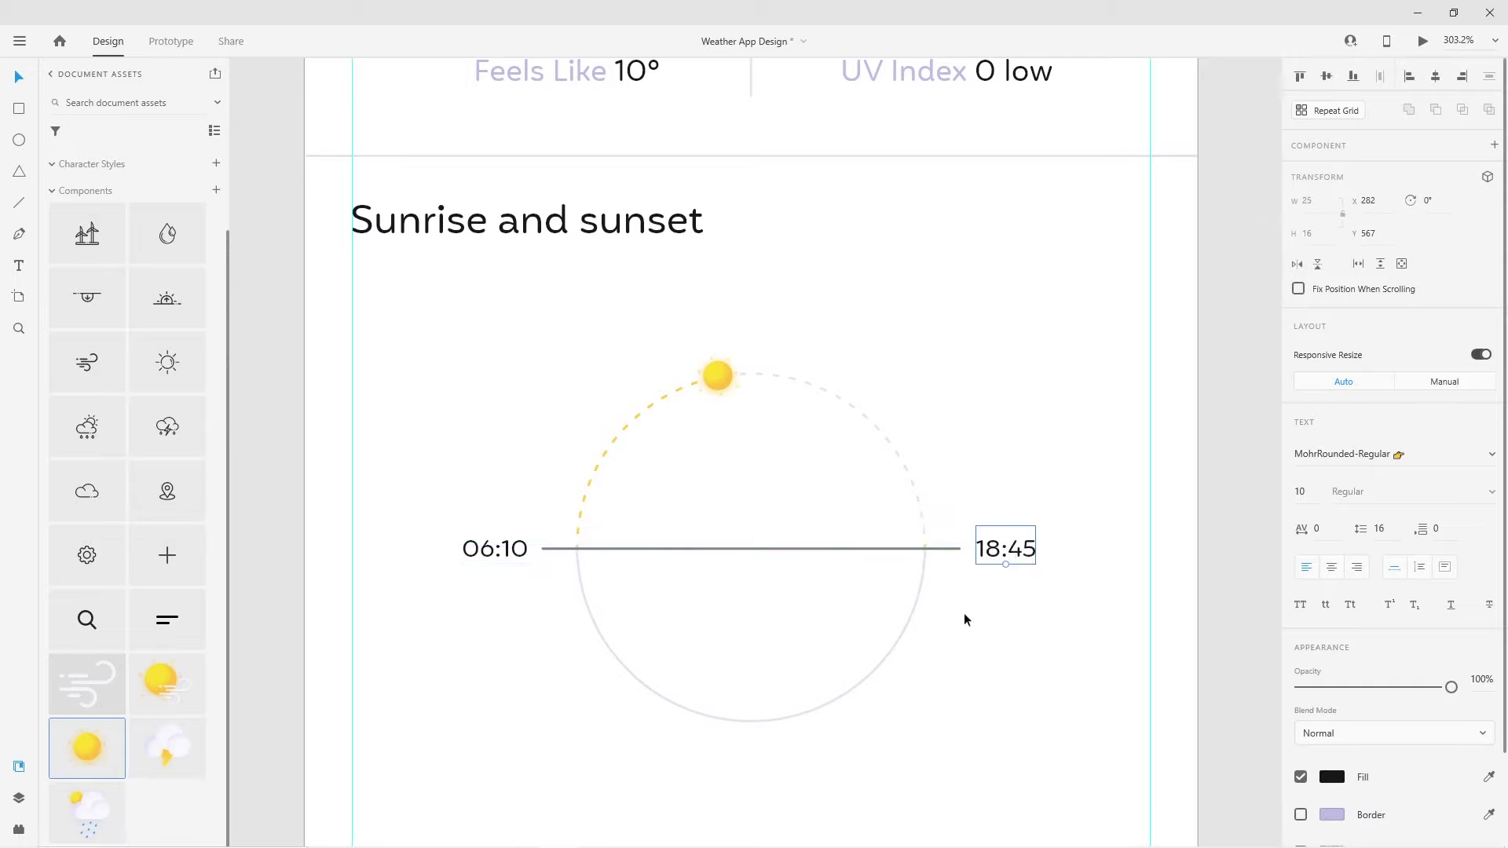
{"action": "key", "text": "Escape"}
Drag the sunset and sunrise icons from Assets onto the artboard beside the dial
{"action": "scroll", "coordinate": [902, 607], "scroll_direction": "down", "scroll_amount": 2}
{"action": "scroll", "coordinate": [901, 607], "scroll_direction": "down", "scroll_amount": 1}
{"action": "left_click_drag", "start_coordinate": [88, 297], "coordinate": [589, 432]}
{"action": "mouse_move", "coordinate": [167, 297]}
{"action": "left_mouse_down"}
{"action": "mouse_move", "coordinate": [672, 414]}
{"action": "mouse_move", "coordinate": [683, 431]}
{"action": "mouse_move", "coordinate": [587, 398]}
{"action": "left_mouse_up"}
Ungroup the sunrise and sunset icon components into editable artwork
{"action": "scroll", "coordinate": [581, 377], "scroll_direction": "up", "scroll_amount": 4}
{"action": "double_click", "coordinate": [628, 447]}
{"action": "left_click", "coordinate": [657, 464]}
{"action": "scroll", "coordinate": [653, 462], "scroll_direction": "down", "scroll_amount": 1}
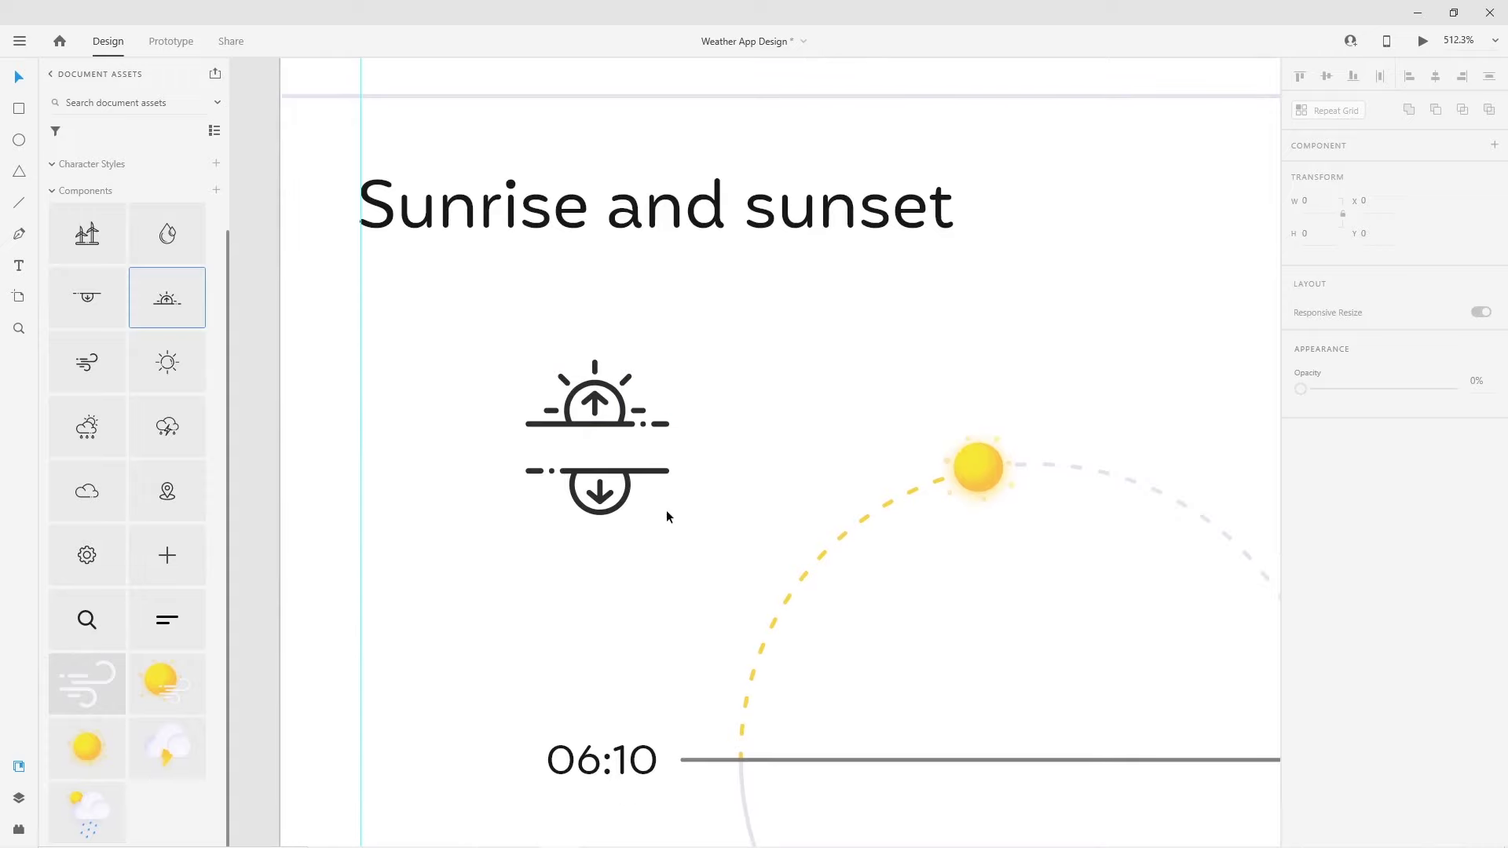
{"action": "left_click", "coordinate": [628, 475], "text": "shift"}
{"action": "right_click", "coordinate": [628, 475]}
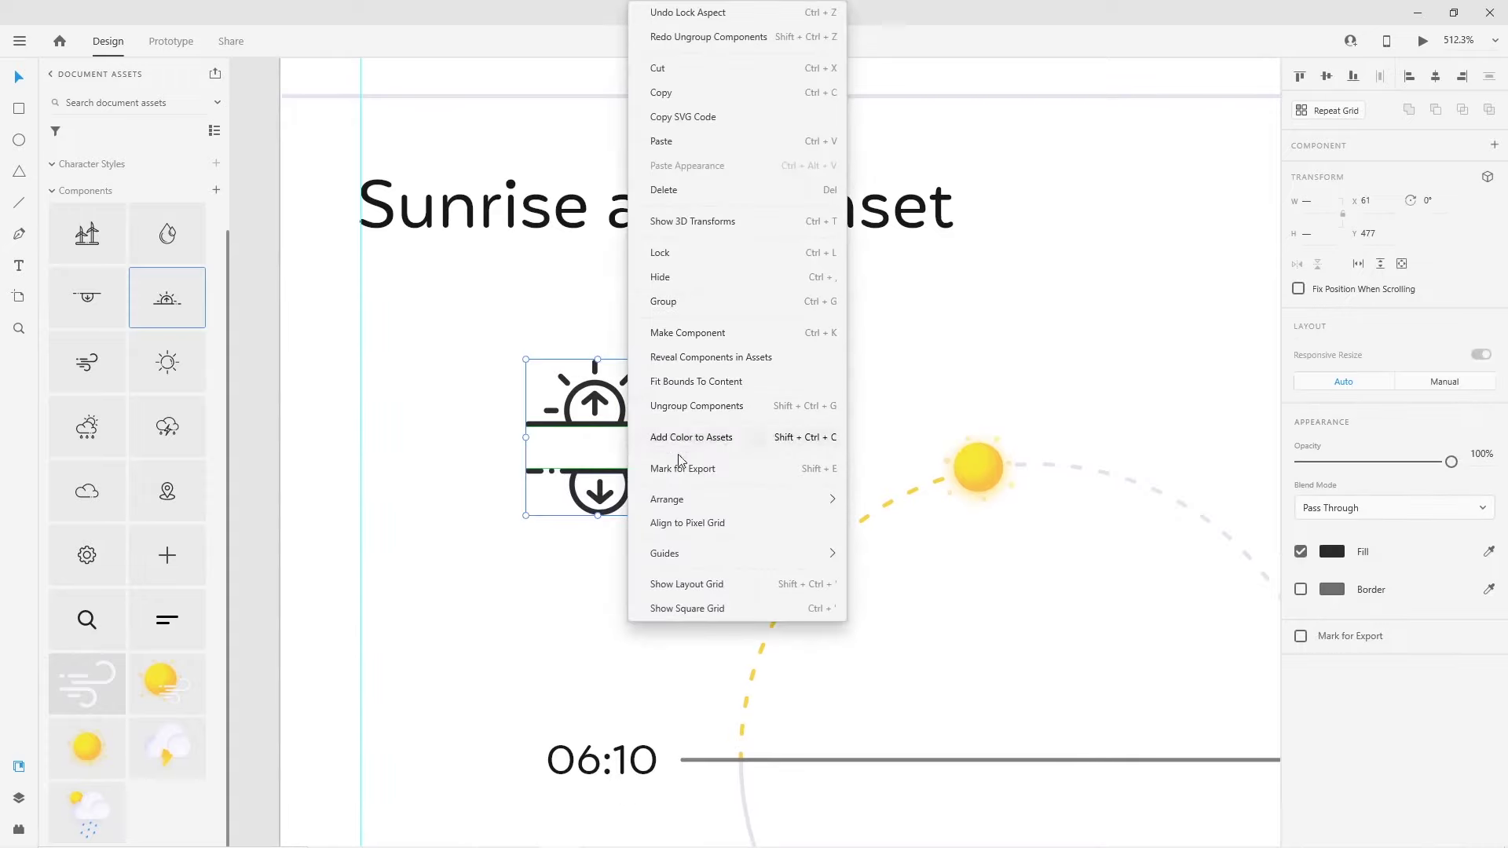
{"action": "left_click", "coordinate": [680, 406]}
Shrink both icons to about 30 px and place them in the dial above and below the horizon
{"action": "left_click_drag", "start_coordinate": [493, 351], "coordinate": [657, 442]}
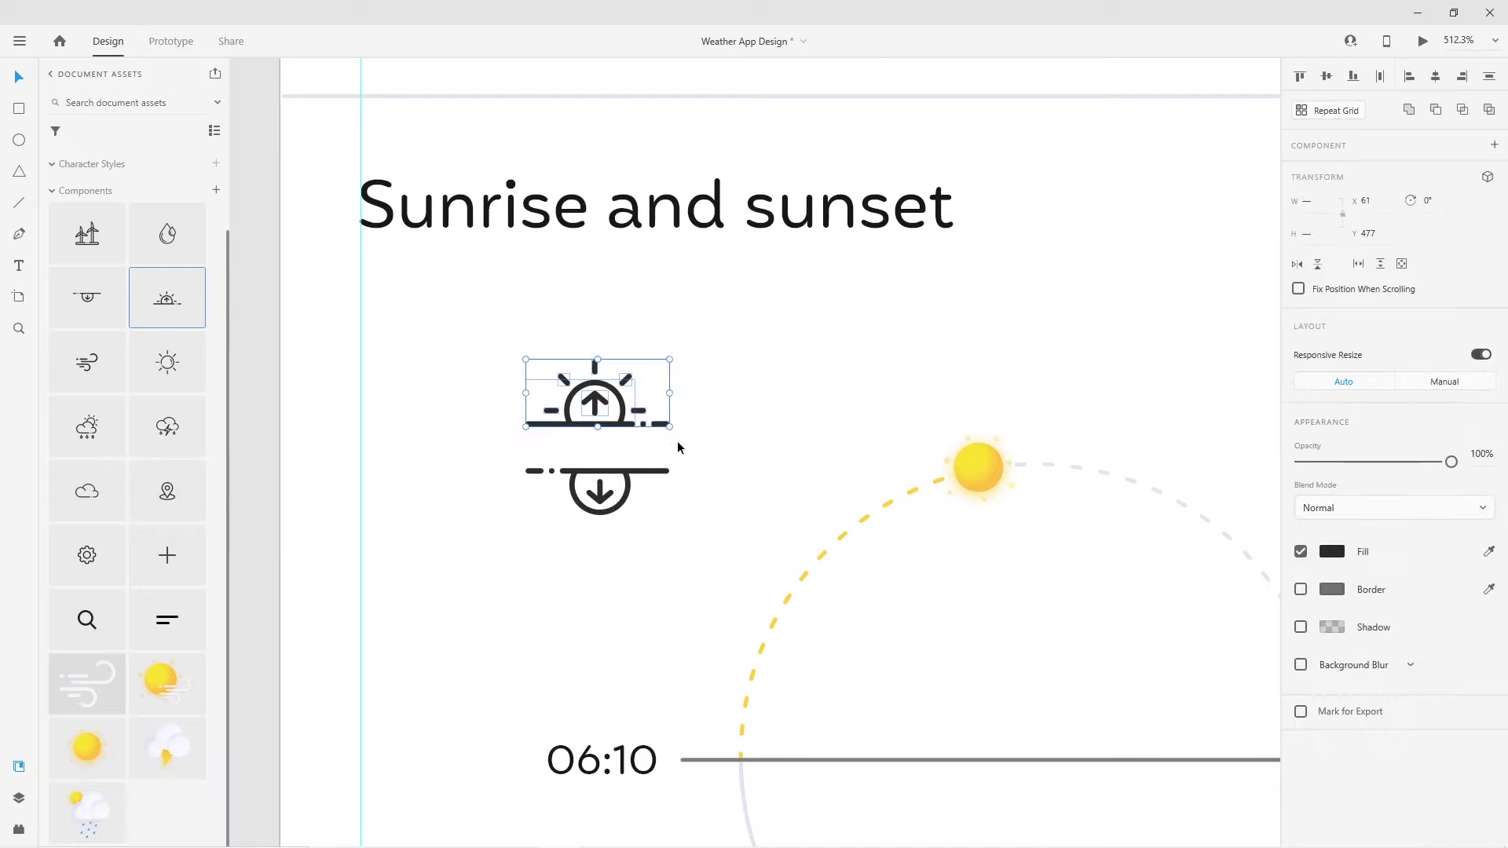
{"action": "left_click_drag", "start_coordinate": [678, 549], "coordinate": [516, 455]}
{"action": "left_click", "coordinate": [658, 425]}
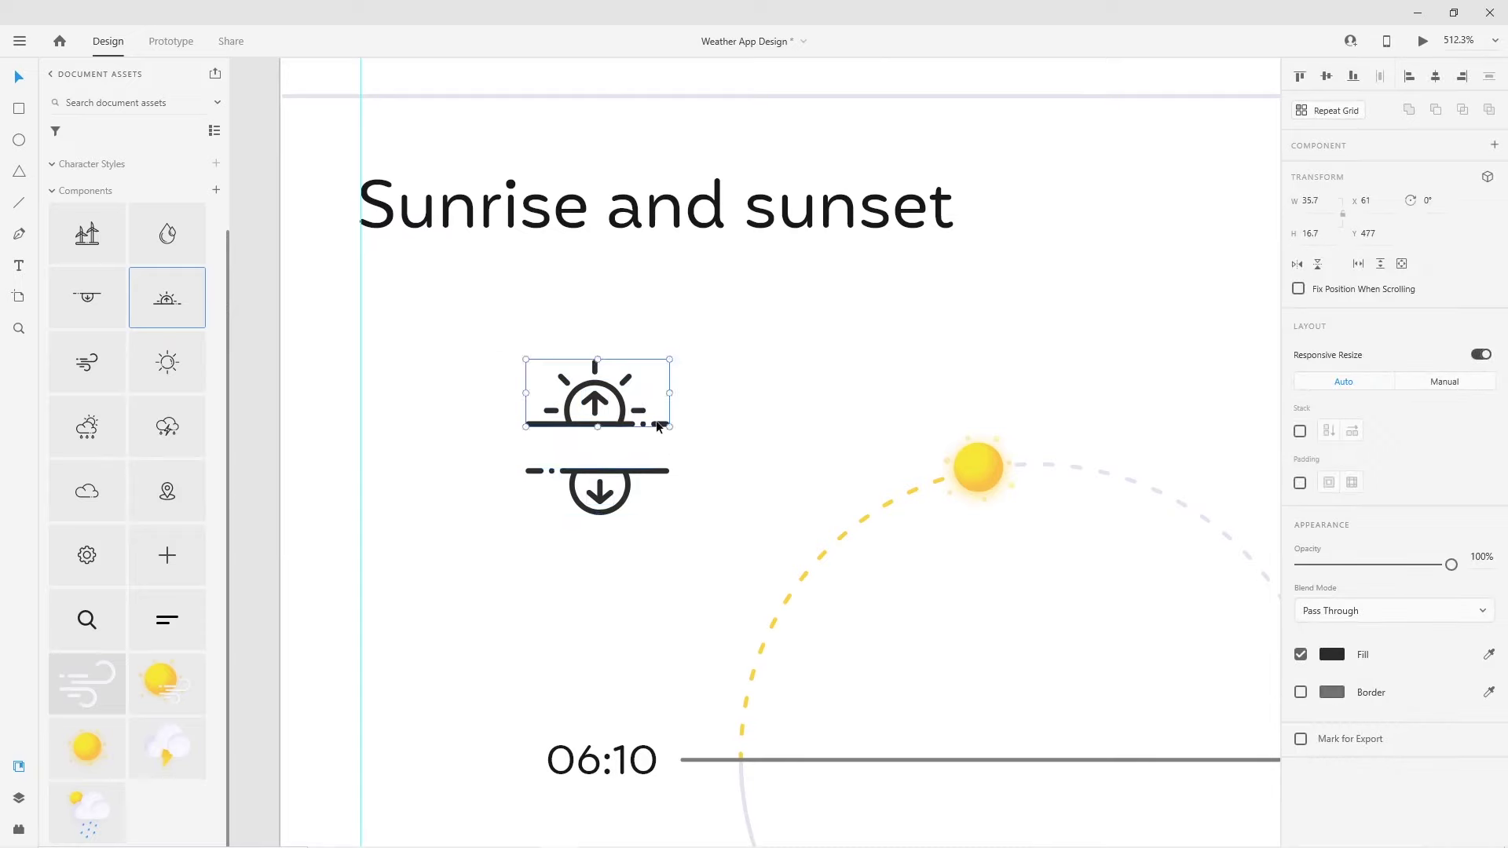
{"action": "left_click", "coordinate": [656, 470], "text": "shift"}
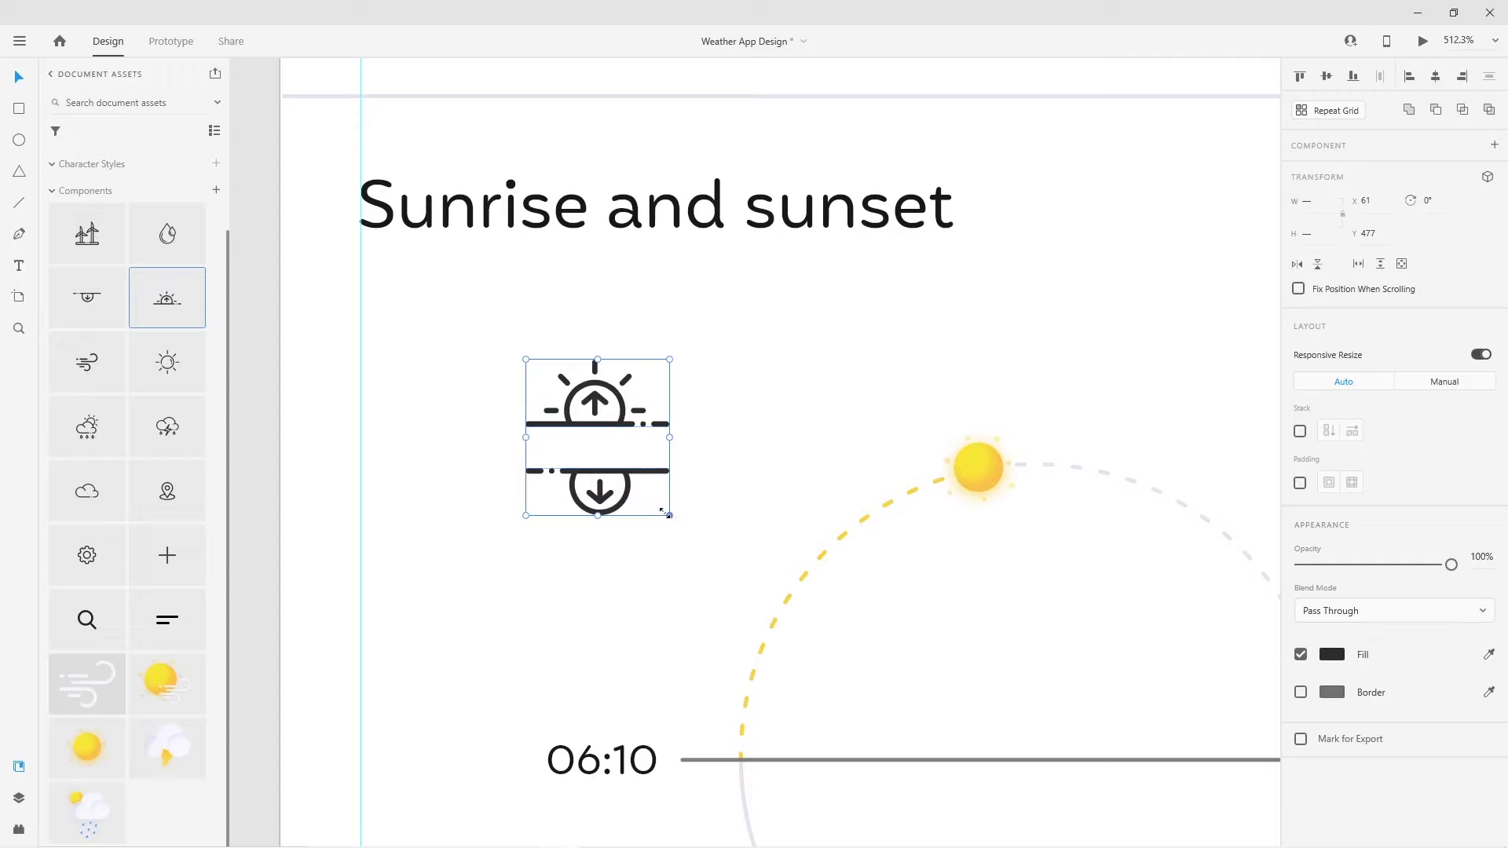
{"action": "left_click_drag", "start_coordinate": [662, 512], "coordinate": [647, 488]}
{"action": "scroll", "coordinate": [646, 494], "scroll_direction": "down", "scroll_amount": 3}
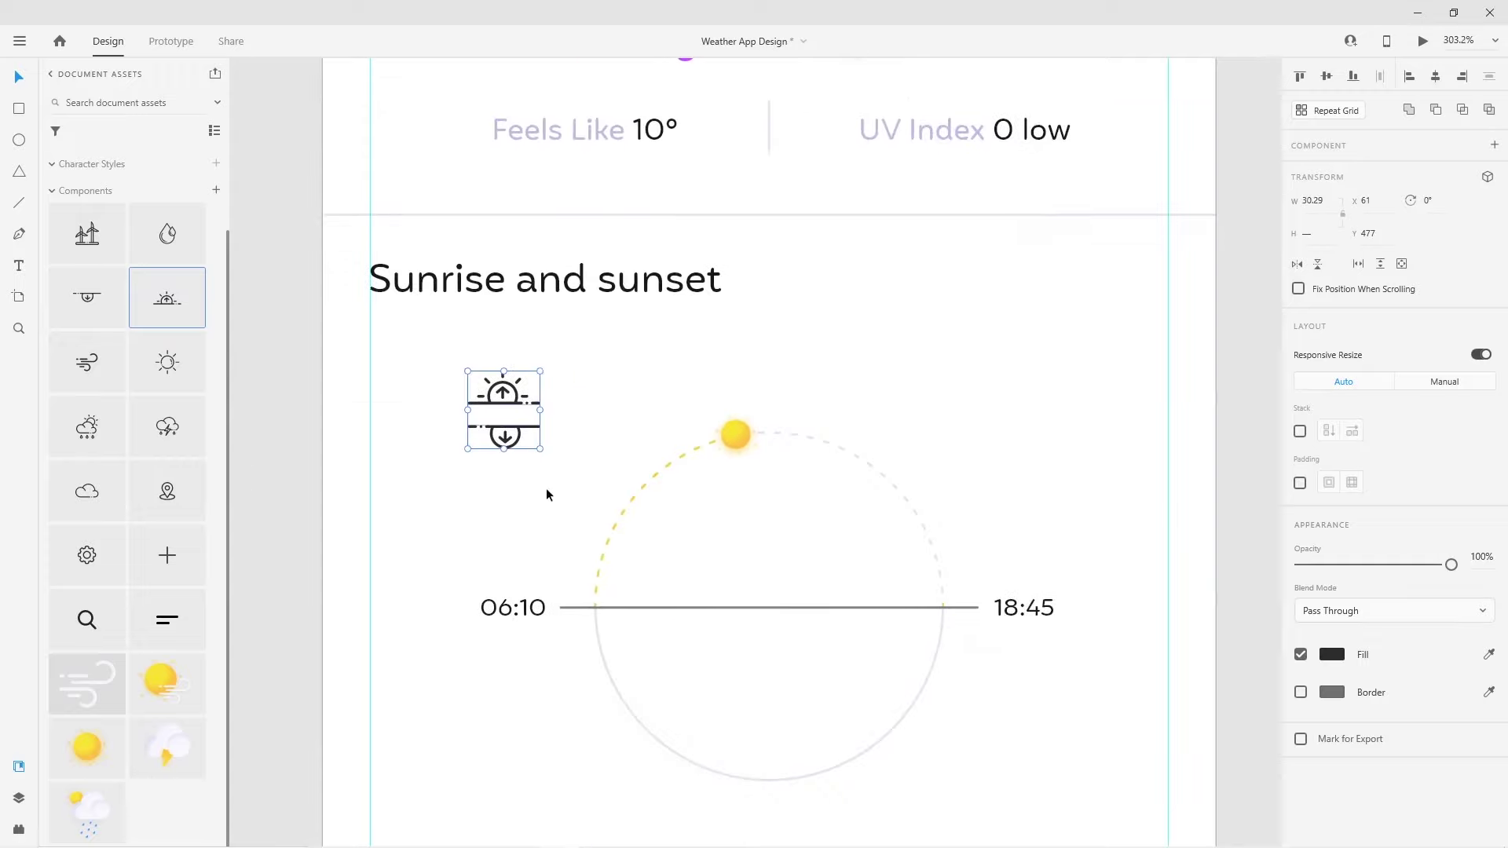
{"action": "mouse_move", "coordinate": [506, 399]}
{"action": "left_mouse_down"}
{"action": "mouse_move", "coordinate": [770, 581]}
{"action": "mouse_move", "coordinate": [770, 562]}
{"action": "left_mouse_up"}
{"action": "left_click_drag", "start_coordinate": [518, 442], "coordinate": [782, 668]}
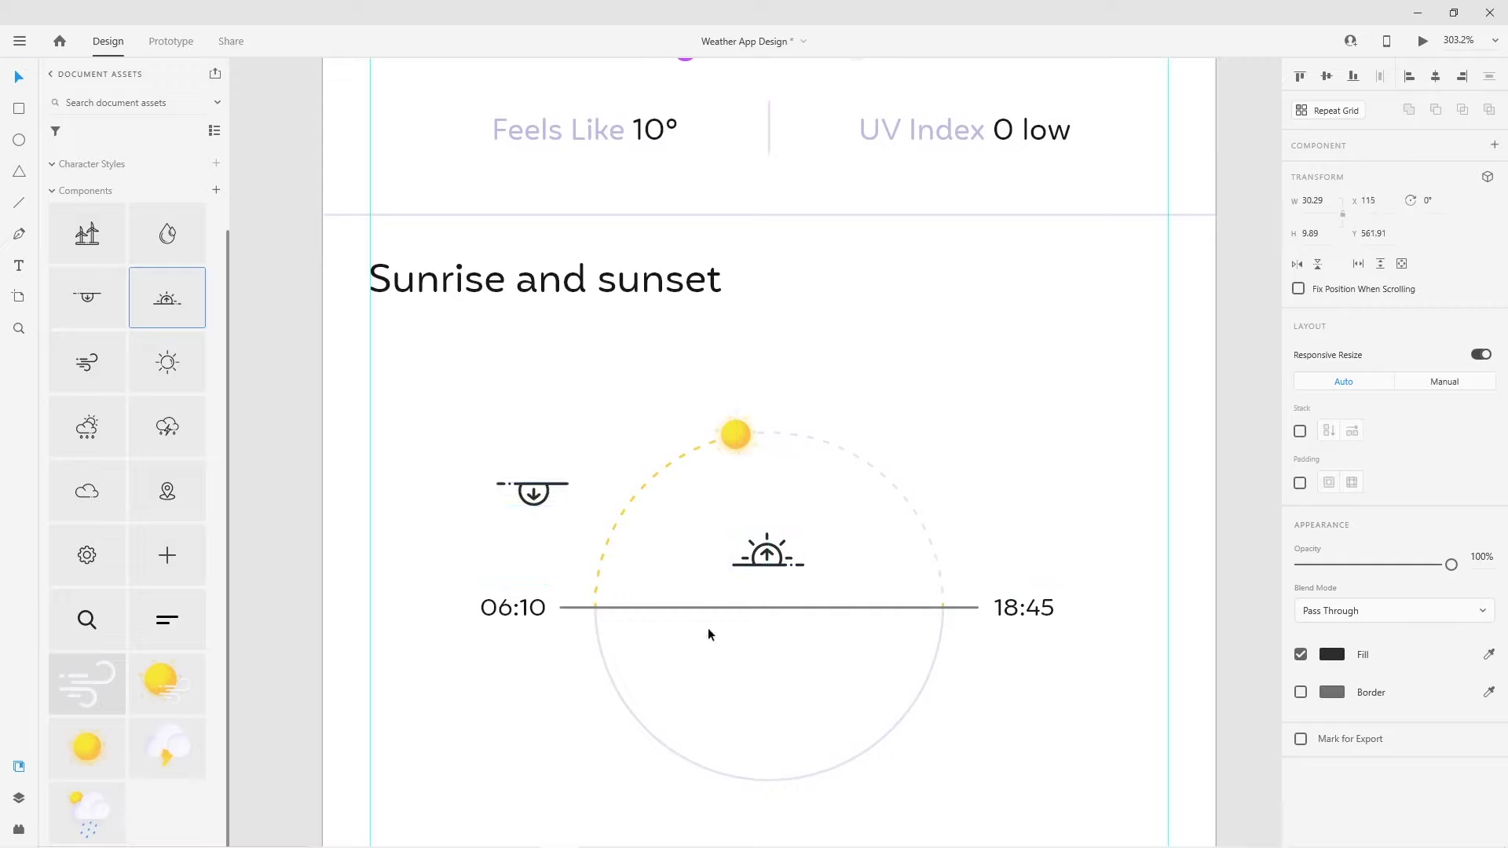
Copy the UV Index text into an 8 pt 'sunrise' label beside the sunrise icon
{"action": "left_click", "coordinate": [741, 635]}
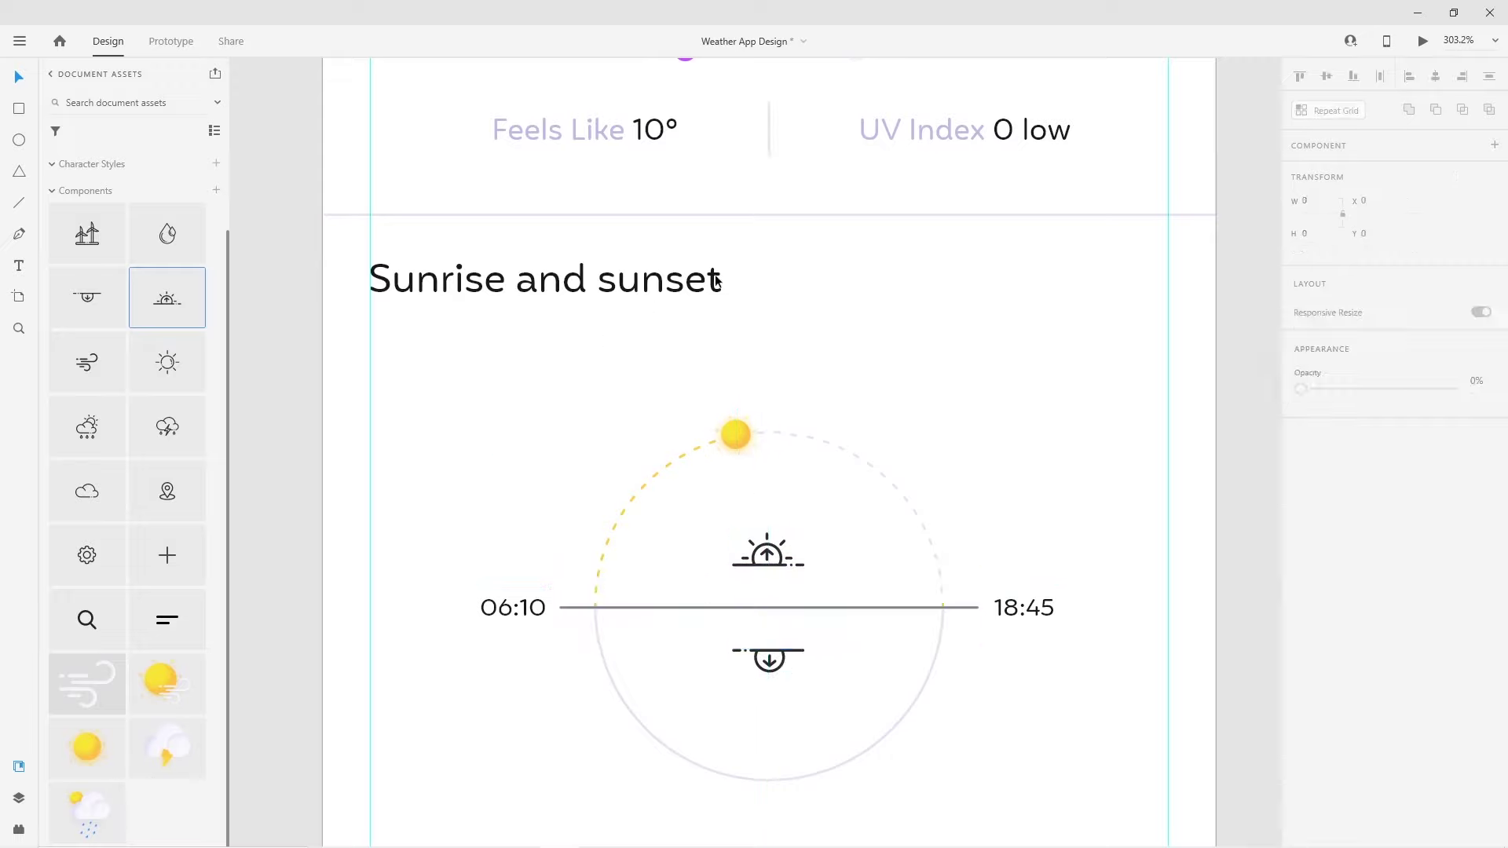
{"action": "mouse_move", "coordinate": [928, 119]}
{"action": "left_mouse_down"}
{"action": "mouse_move", "coordinate": [939, 421]}
{"action": "mouse_move", "coordinate": [1013, 423]}
{"action": "mouse_move", "coordinate": [850, 426]}
{"action": "left_mouse_up"}
{"action": "double_click", "coordinate": [1013, 422]}
{"action": "key", "text": "BackSpace"}
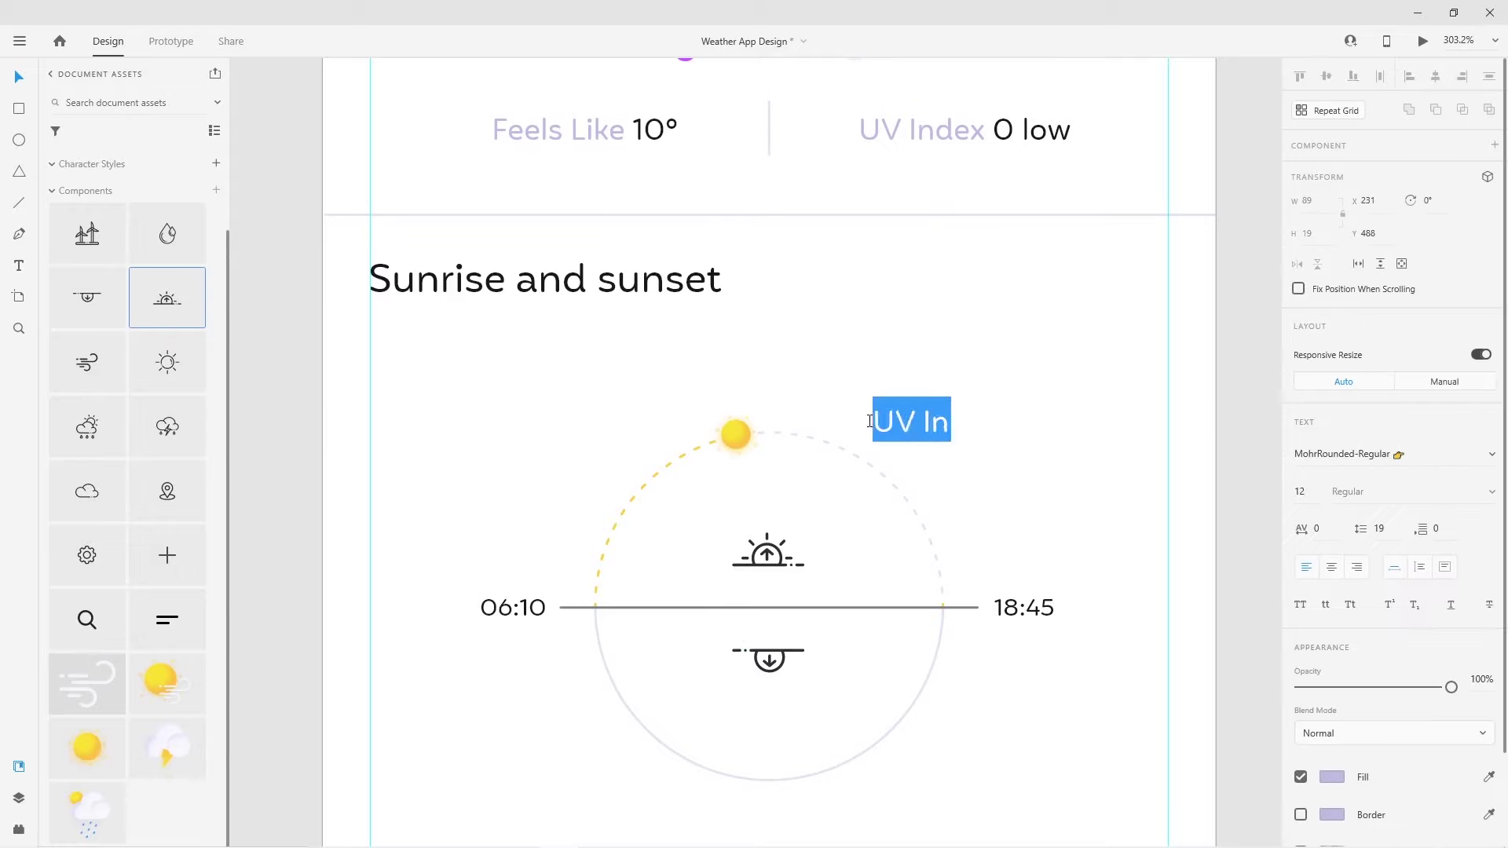
{"action": "type", "text": "sunrise"}
{"action": "key", "text": "Escape"}
{"action": "left_click_drag", "start_coordinate": [898, 422], "coordinate": [779, 587]}
{"action": "left_click", "coordinate": [1300, 490]}
{"action": "type", "text": "8"}
{"action": "key", "text": "Return"}
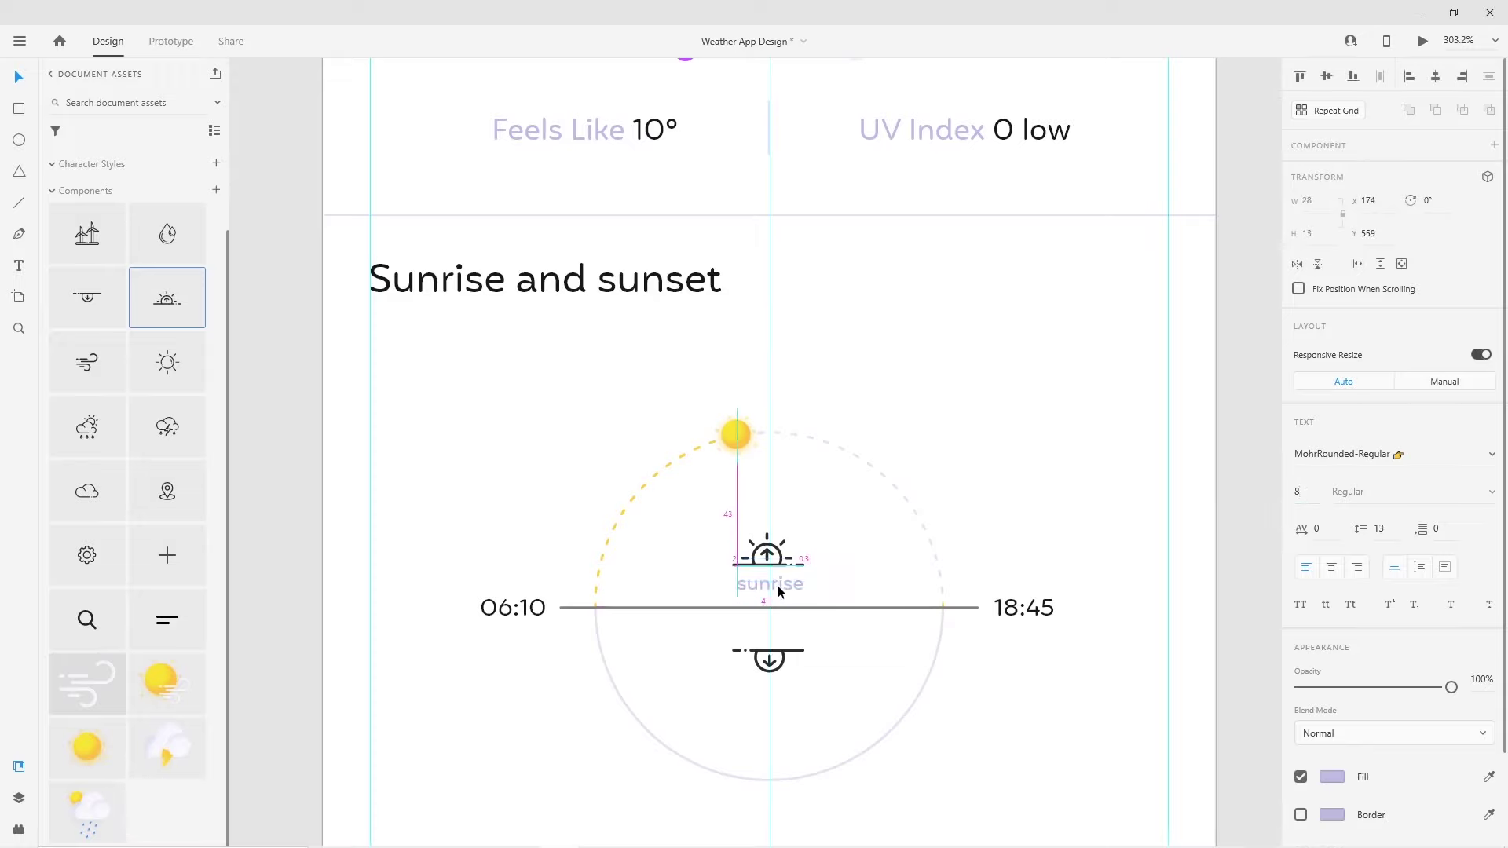
Narrow the sunrise icon, centre it above its label, and nudge the sunset icon into line
{"action": "scroll", "coordinate": [803, 606], "scroll_direction": "up", "scroll_amount": 5}
{"action": "left_click", "coordinate": [727, 449]}
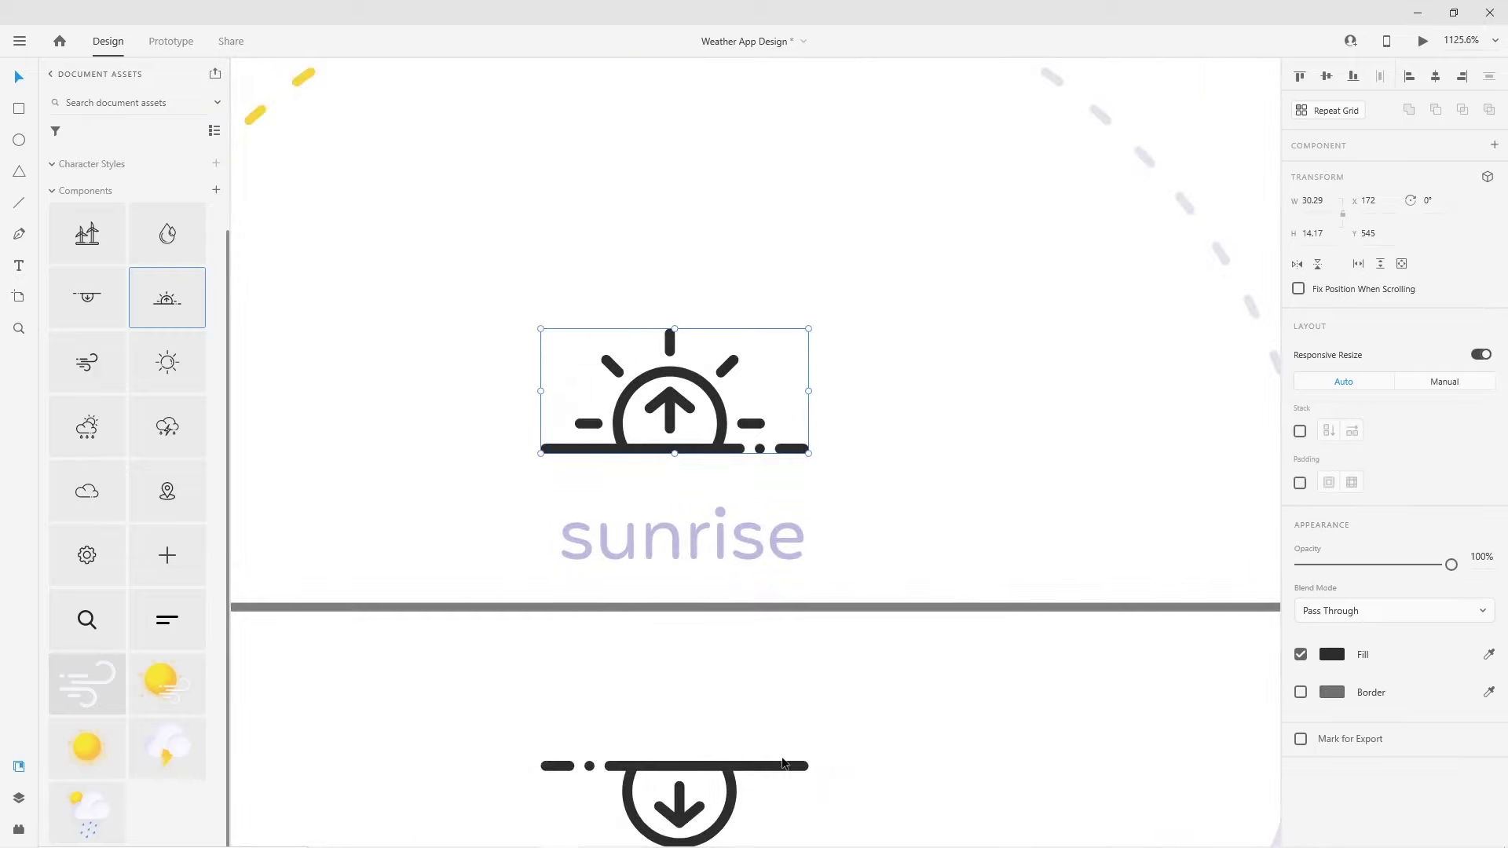
{"action": "left_click_drag", "start_coordinate": [809, 449], "coordinate": [781, 728]}
{"action": "left_click", "coordinate": [681, 439]}
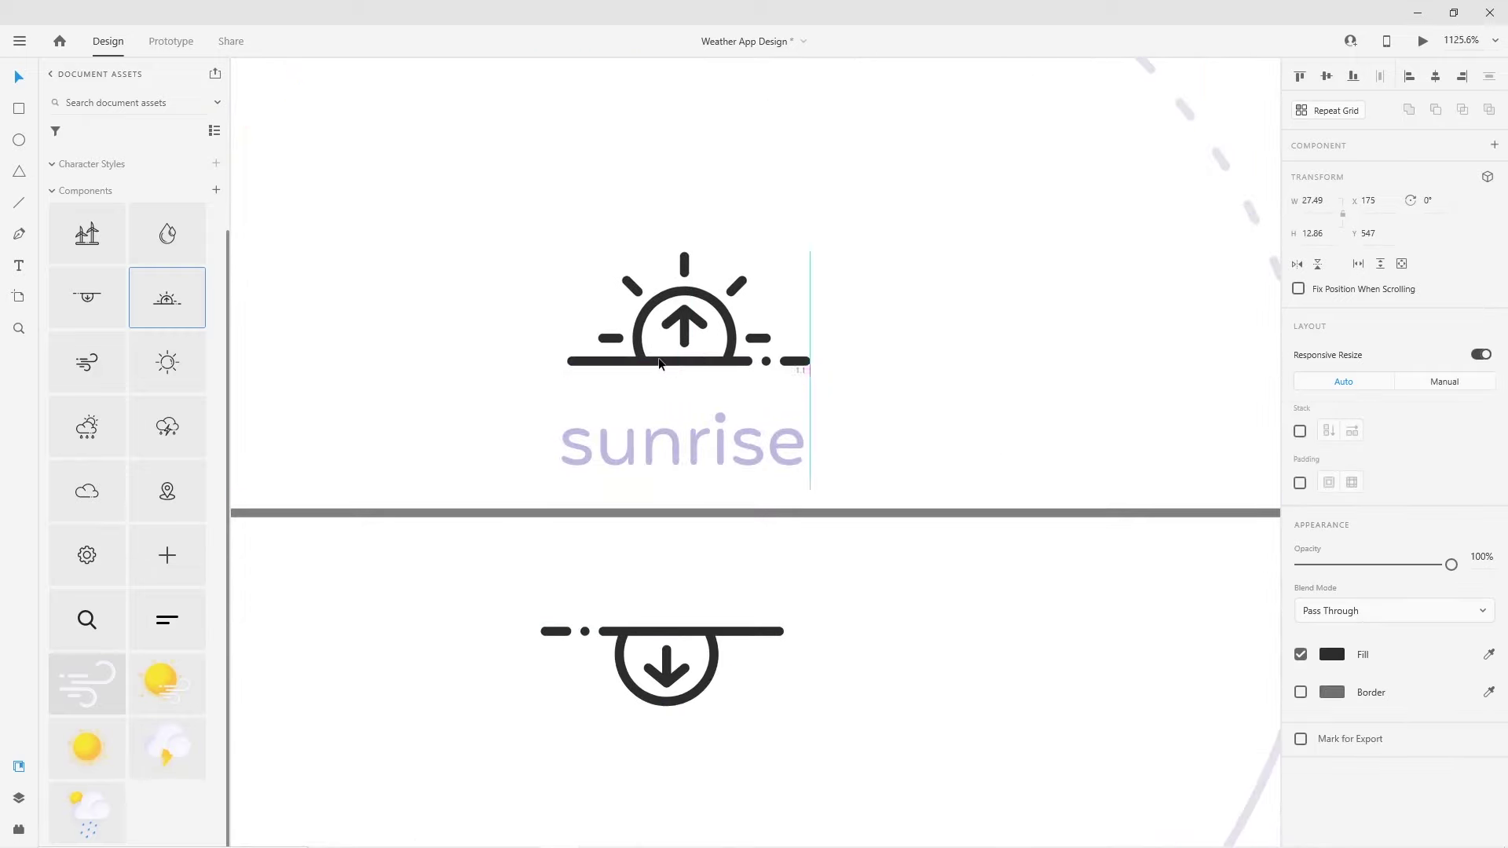
{"action": "left_click_drag", "start_coordinate": [638, 348], "coordinate": [659, 359]}
{"action": "scroll", "coordinate": [756, 585], "scroll_direction": "down", "scroll_amount": 3}
{"action": "scroll", "coordinate": [754, 585], "scroll_direction": "down", "scroll_amount": 2}
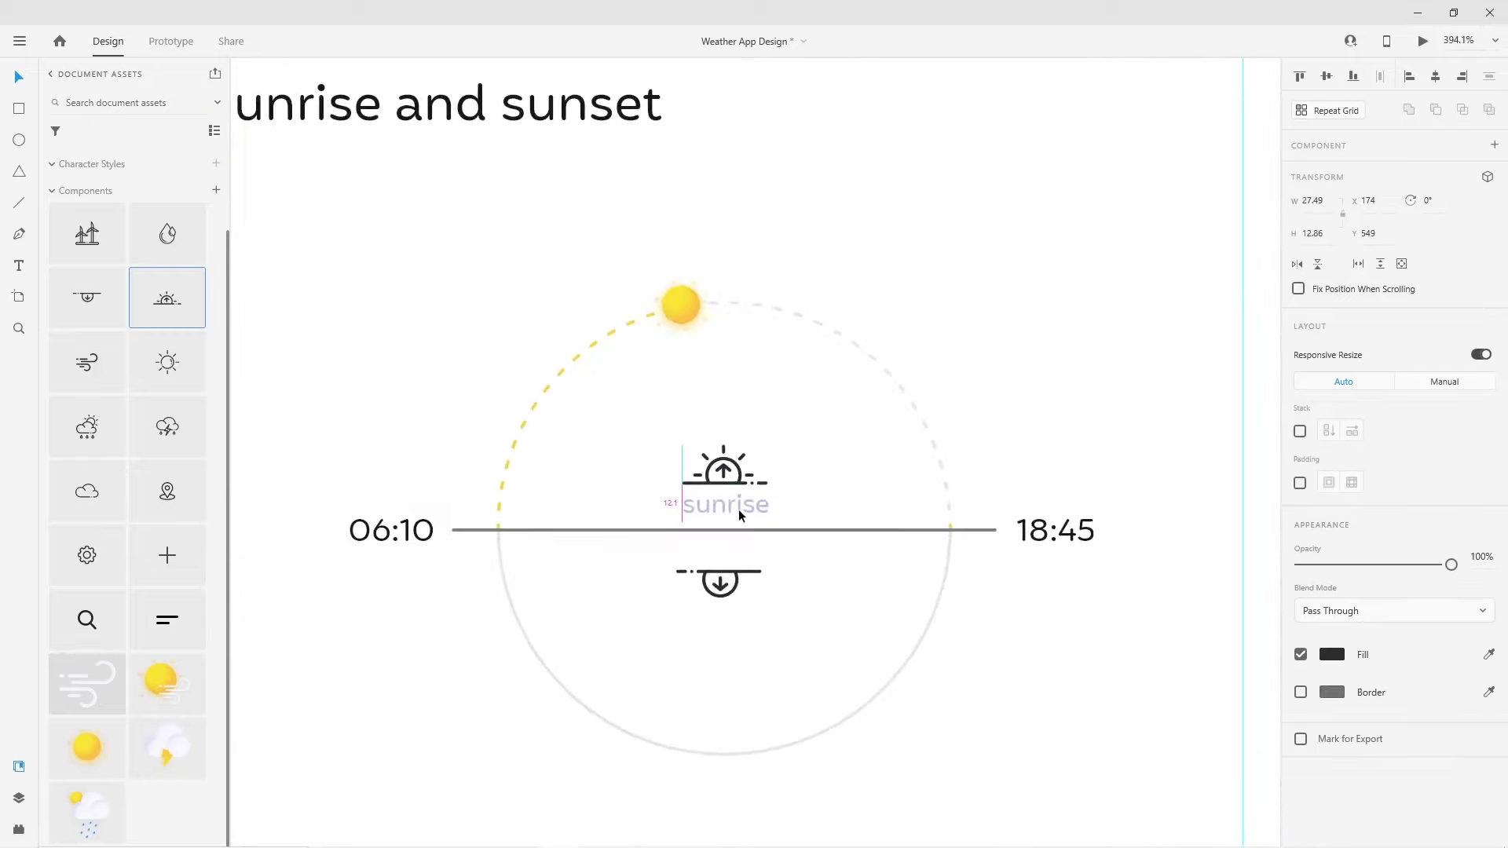
{"action": "left_click_drag", "start_coordinate": [736, 503], "coordinate": [733, 476]}
{"action": "left_click", "coordinate": [742, 572]}
{"action": "left_click_drag", "start_coordinate": [742, 572], "coordinate": [748, 568]}
Add a matching 'sunset' label above the sunset icon
{"action": "left_click", "coordinate": [743, 569]}
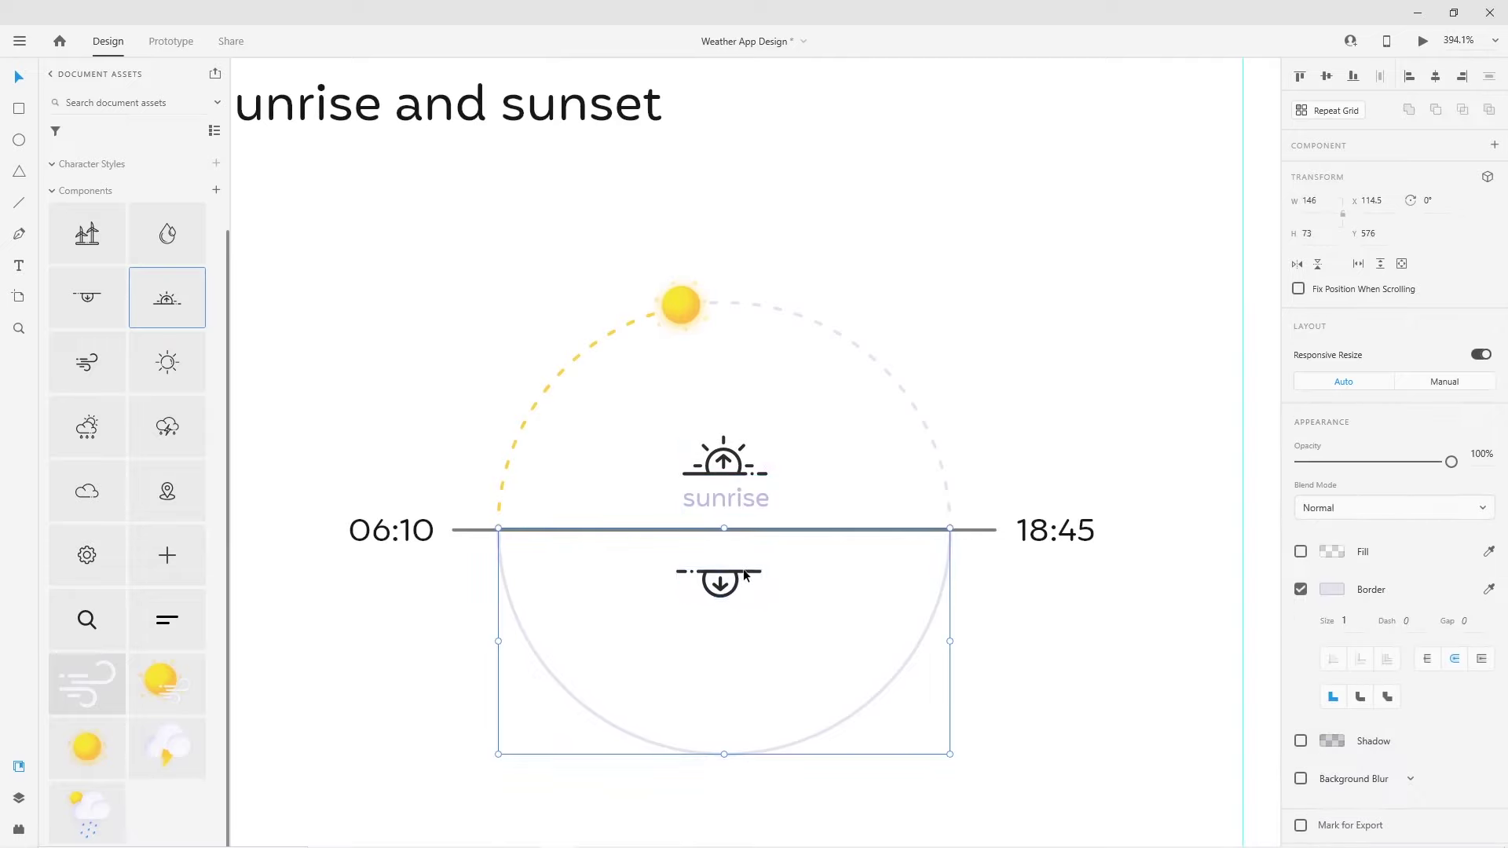
{"action": "left_click_drag", "start_coordinate": [729, 496], "coordinate": [721, 558]}
{"action": "double_click", "coordinate": [730, 562]}
{"action": "type", "text": "sunset"}
{"action": "key", "text": "Escape"}
{"action": "left_click", "coordinate": [738, 590]}
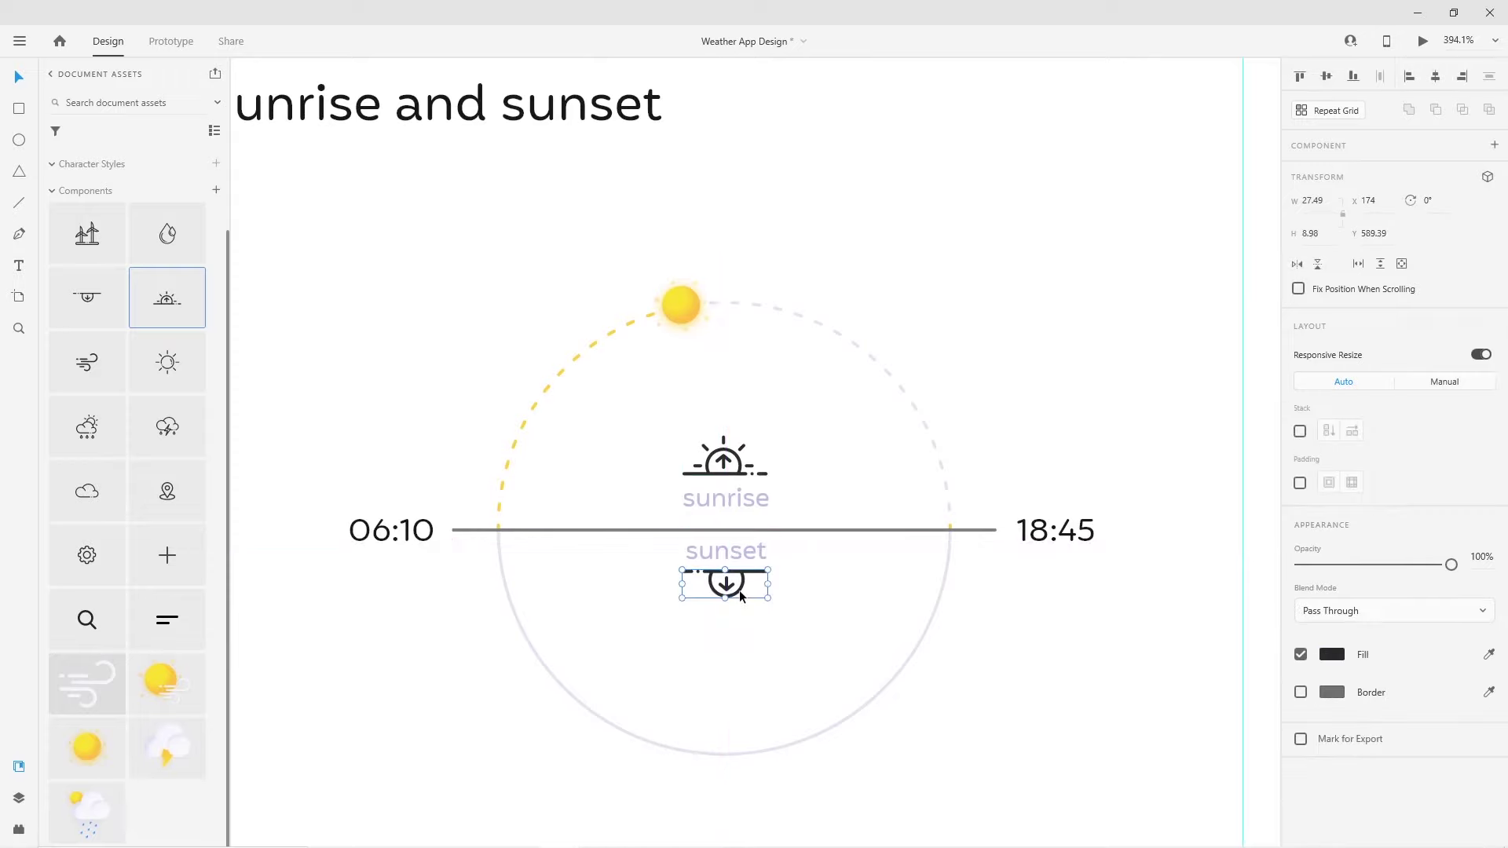
{"action": "left_click", "coordinate": [725, 540]}
Colour the sunrise icon the sun's yellow and centre the dial graphic in its section
{"action": "left_click", "coordinate": [744, 476]}
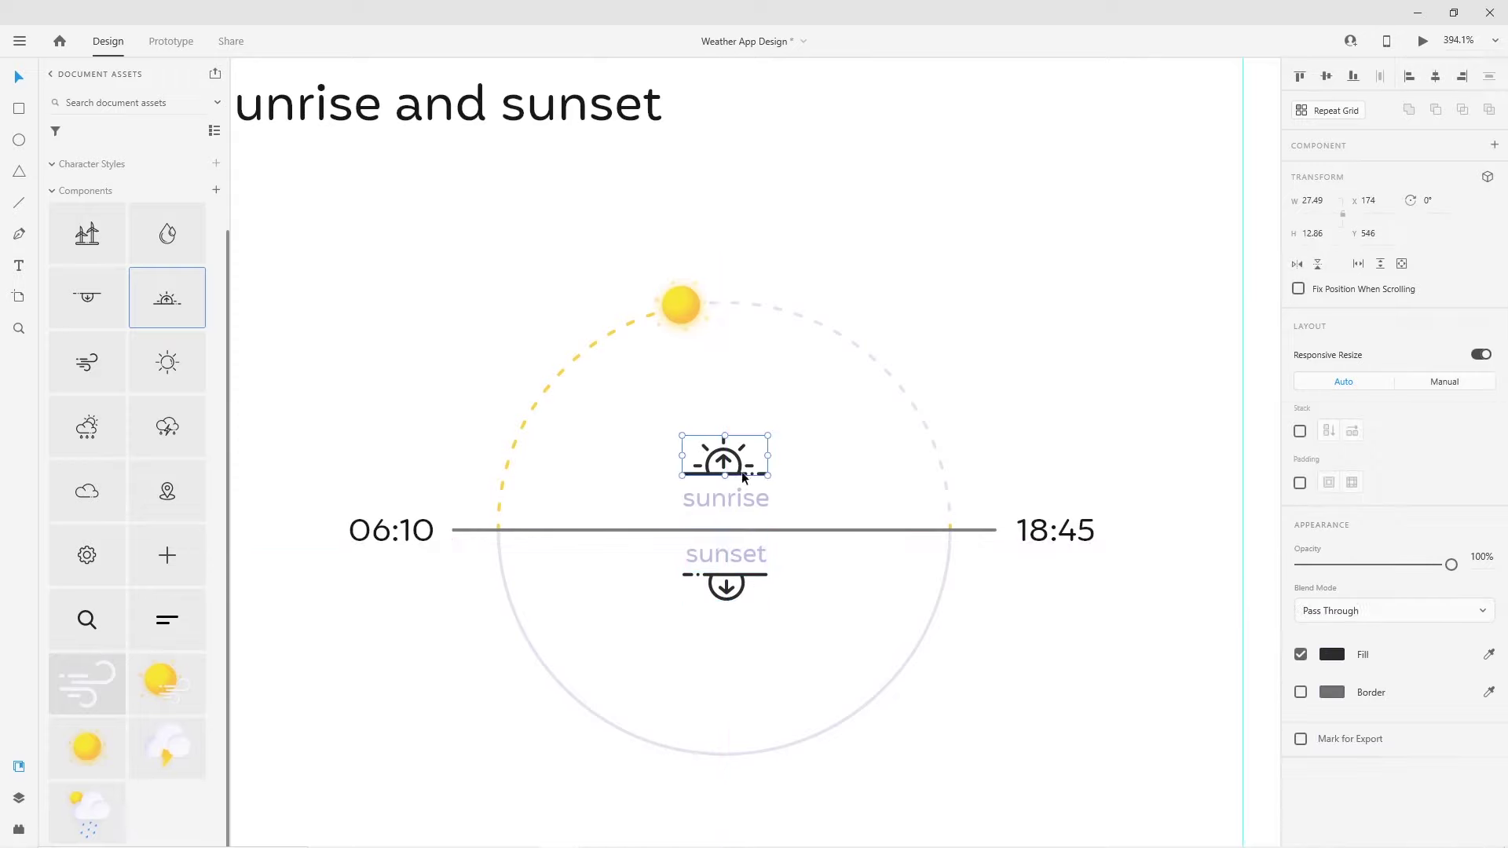
{"action": "left_click", "coordinate": [1488, 654]}
{"action": "left_click", "coordinate": [656, 318]}
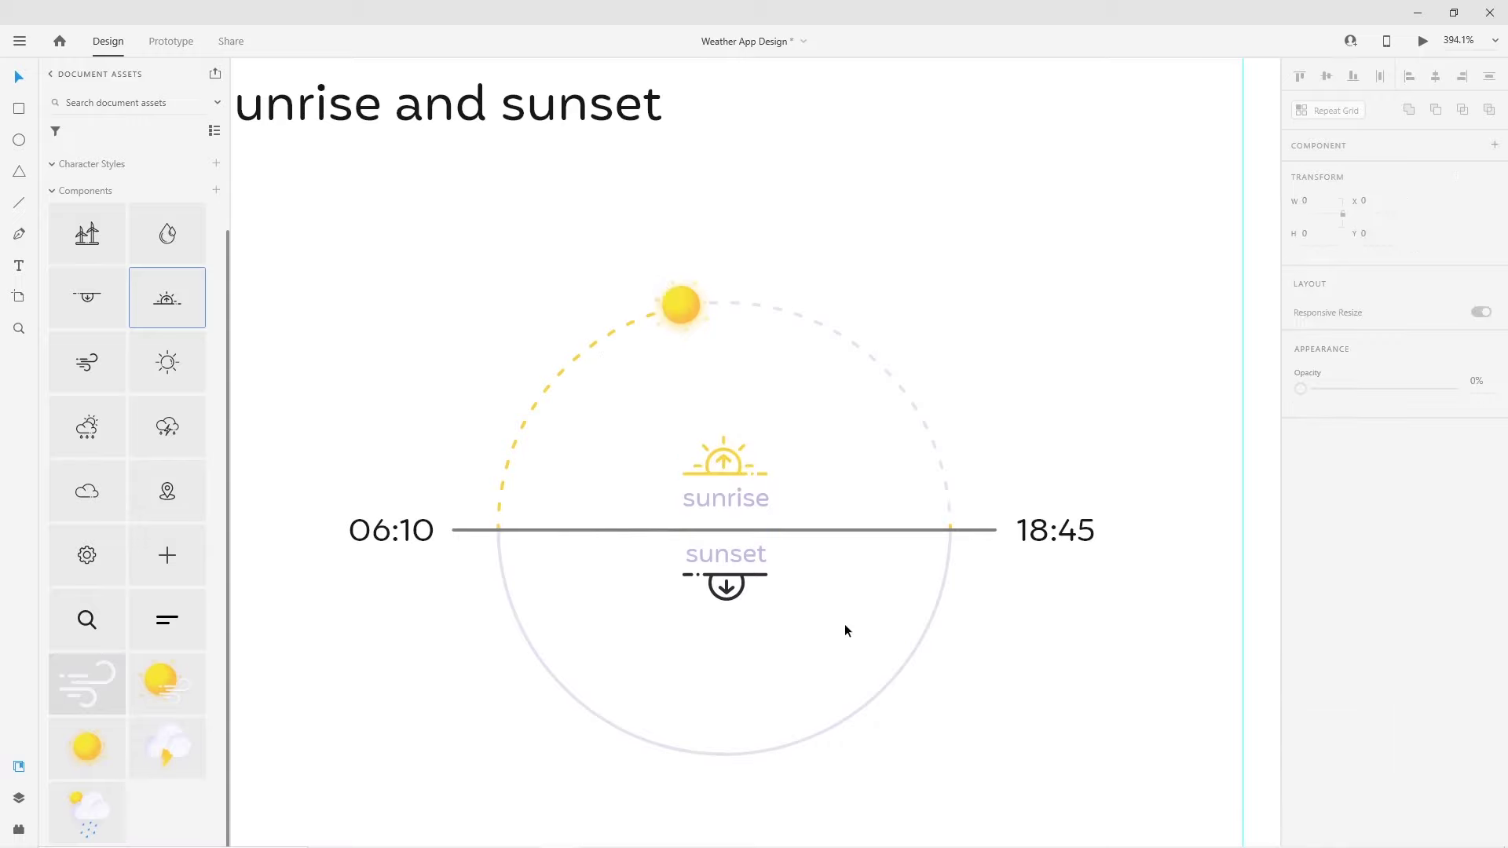
{"action": "scroll", "coordinate": [845, 624], "scroll_direction": "down", "scroll_amount": 3}
{"action": "scroll", "coordinate": [856, 621], "scroll_direction": "down", "scroll_amount": 3}
{"action": "left_click_drag", "start_coordinate": [573, 344], "coordinate": [987, 601]}
{"action": "left_click_drag", "start_coordinate": [799, 497], "coordinate": [799, 500]}
Copy a section title lower down and rename it 'Wind'
{"action": "scroll", "coordinate": [712, 639], "scroll_direction": "down", "scroll_amount": 2}
{"action": "left_click_drag", "start_coordinate": [705, 440], "coordinate": [705, 694]}
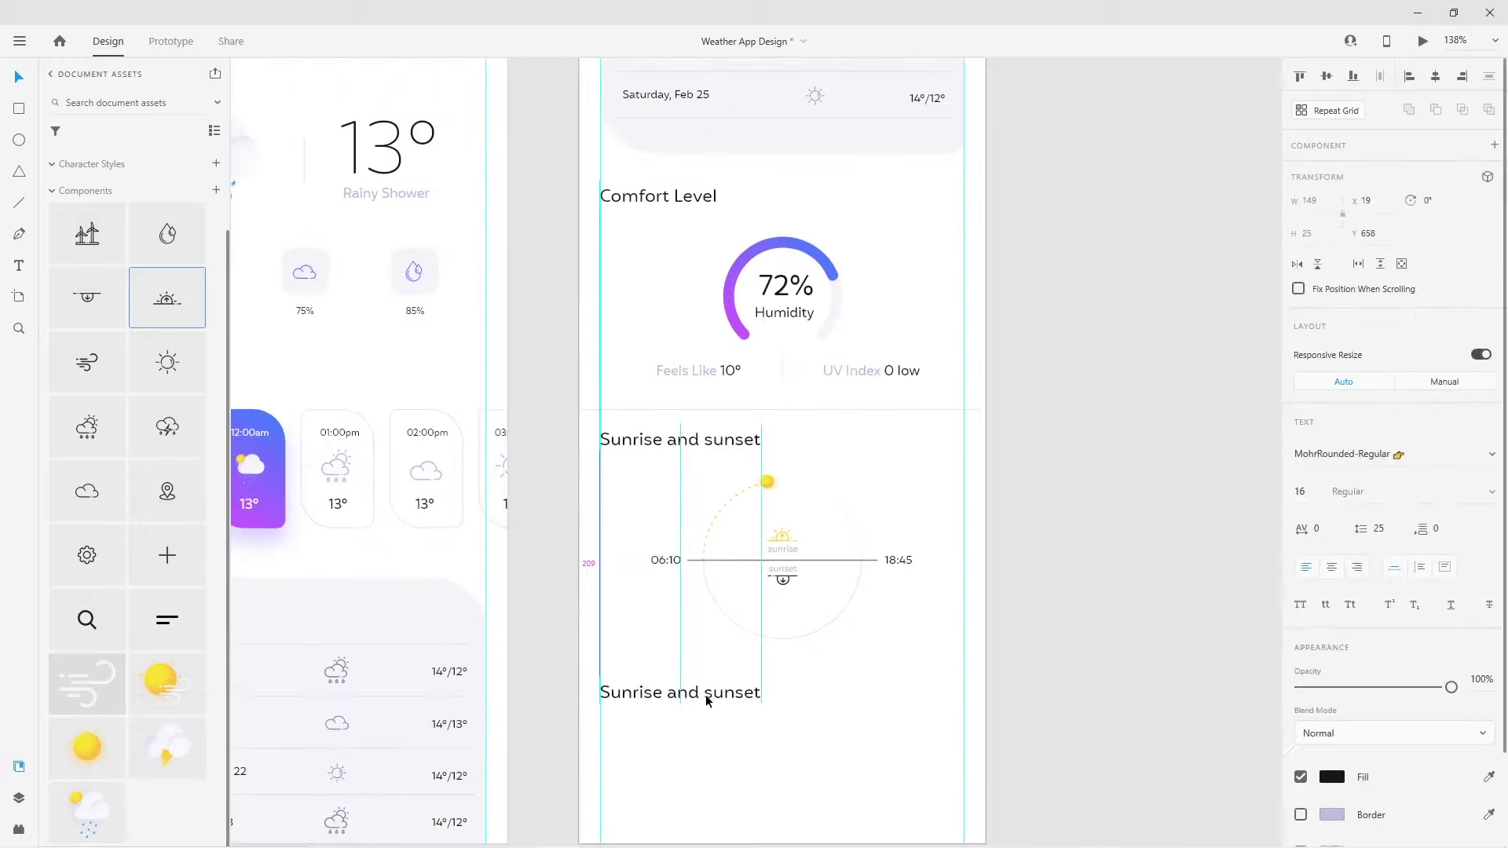
{"action": "left_click_drag", "start_coordinate": [709, 409], "coordinate": [728, 668]}
{"action": "scroll", "coordinate": [743, 718], "scroll_direction": "down", "scroll_amount": 1}
{"action": "left_click", "coordinate": [711, 630]}
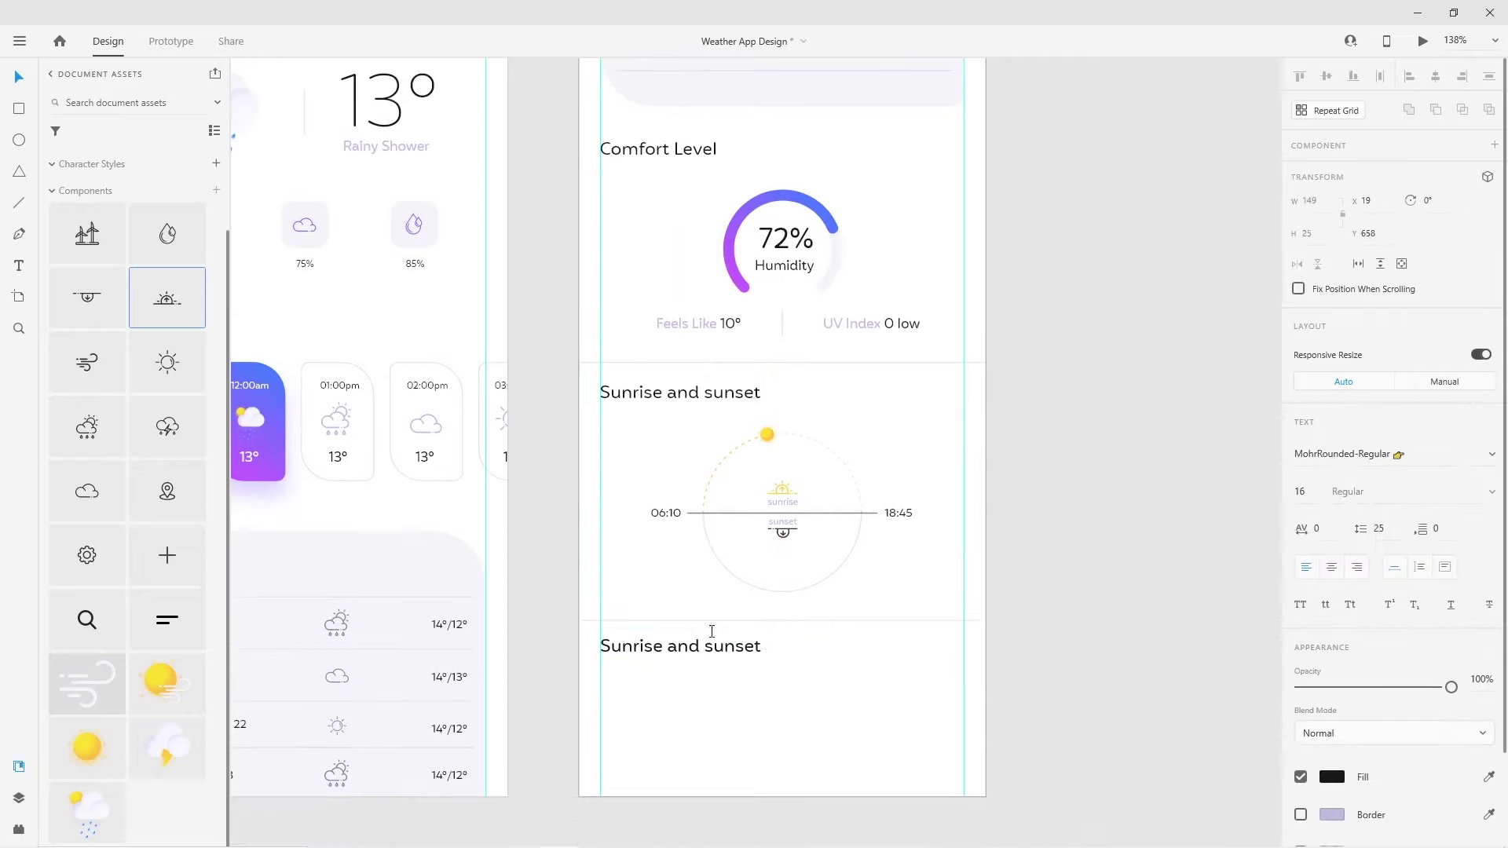
{"action": "double_click", "coordinate": [680, 648]}
{"action": "type", "text": "Wind"}
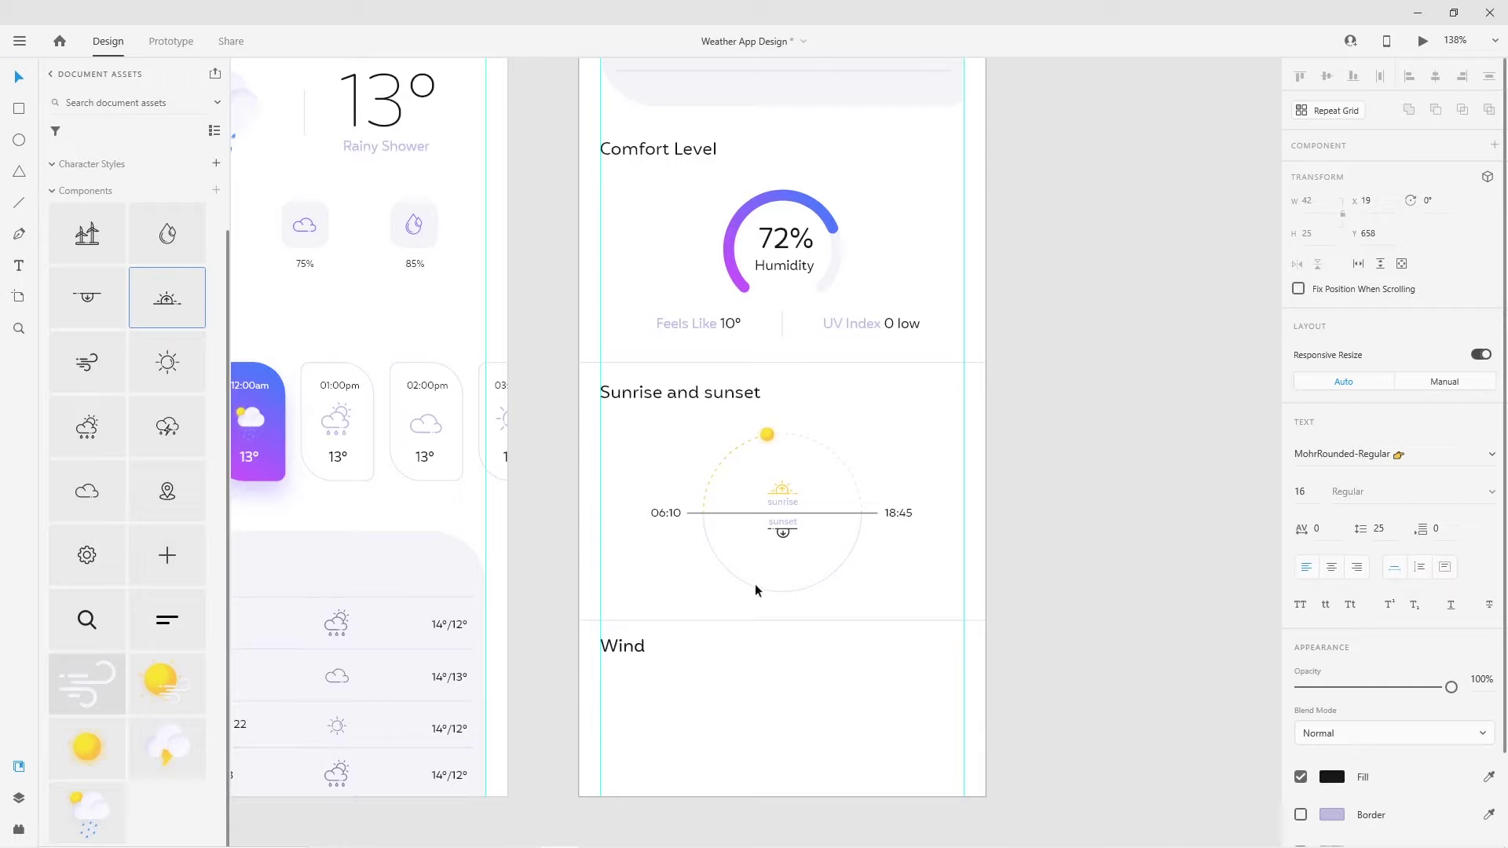
Place the wind turbine icon under Wind, ungroup it, and enlarge it to about 60 px
{"action": "left_click_drag", "start_coordinate": [87, 233], "coordinate": [723, 706]}
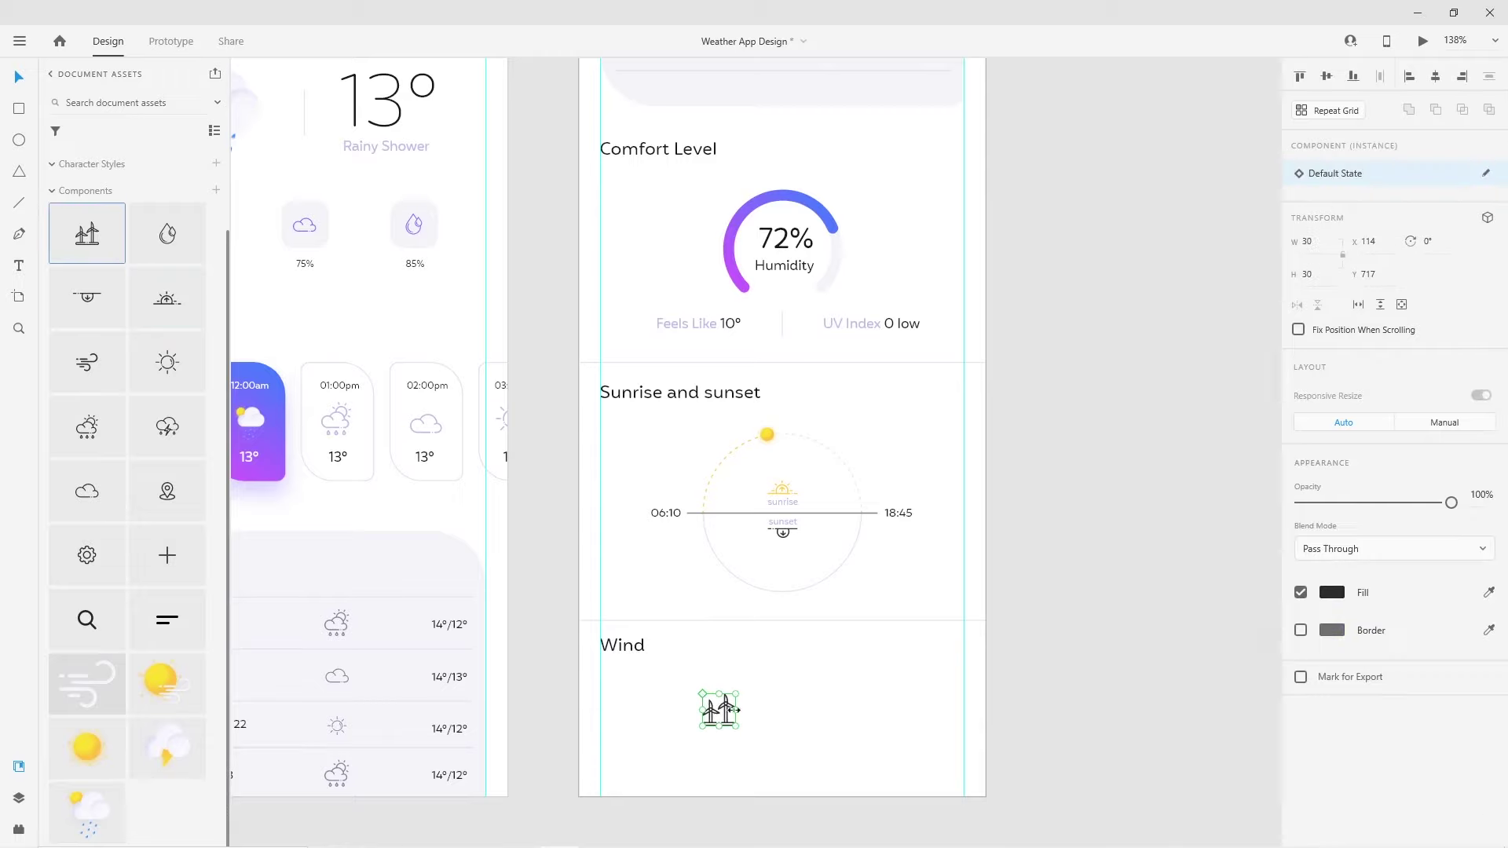
{"action": "right_click", "coordinate": [726, 712]}
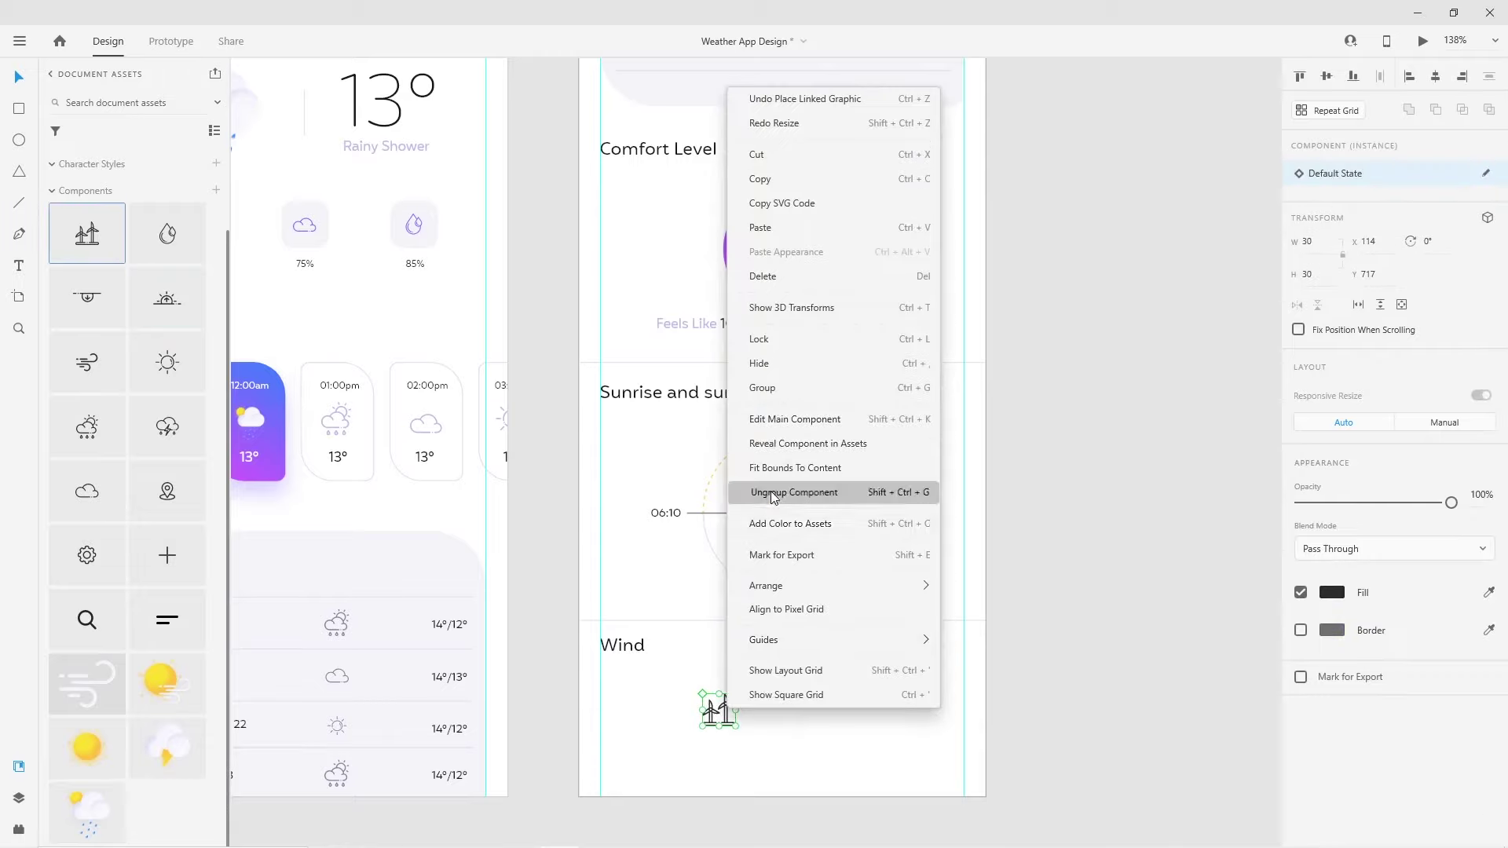
{"action": "left_click", "coordinate": [793, 492]}
{"action": "mouse_move", "coordinate": [736, 732]}
{"action": "left_mouse_down"}
{"action": "mouse_move", "coordinate": [764, 756]}
{"action": "mouse_move", "coordinate": [803, 735]}
{"action": "left_mouse_up"}
Fill the turbine with a blue-to-purple linear gradient
{"action": "left_click", "coordinate": [1331, 654]}
{"action": "left_click", "coordinate": [1131, 516]}
{"action": "left_click", "coordinate": [1130, 559]}
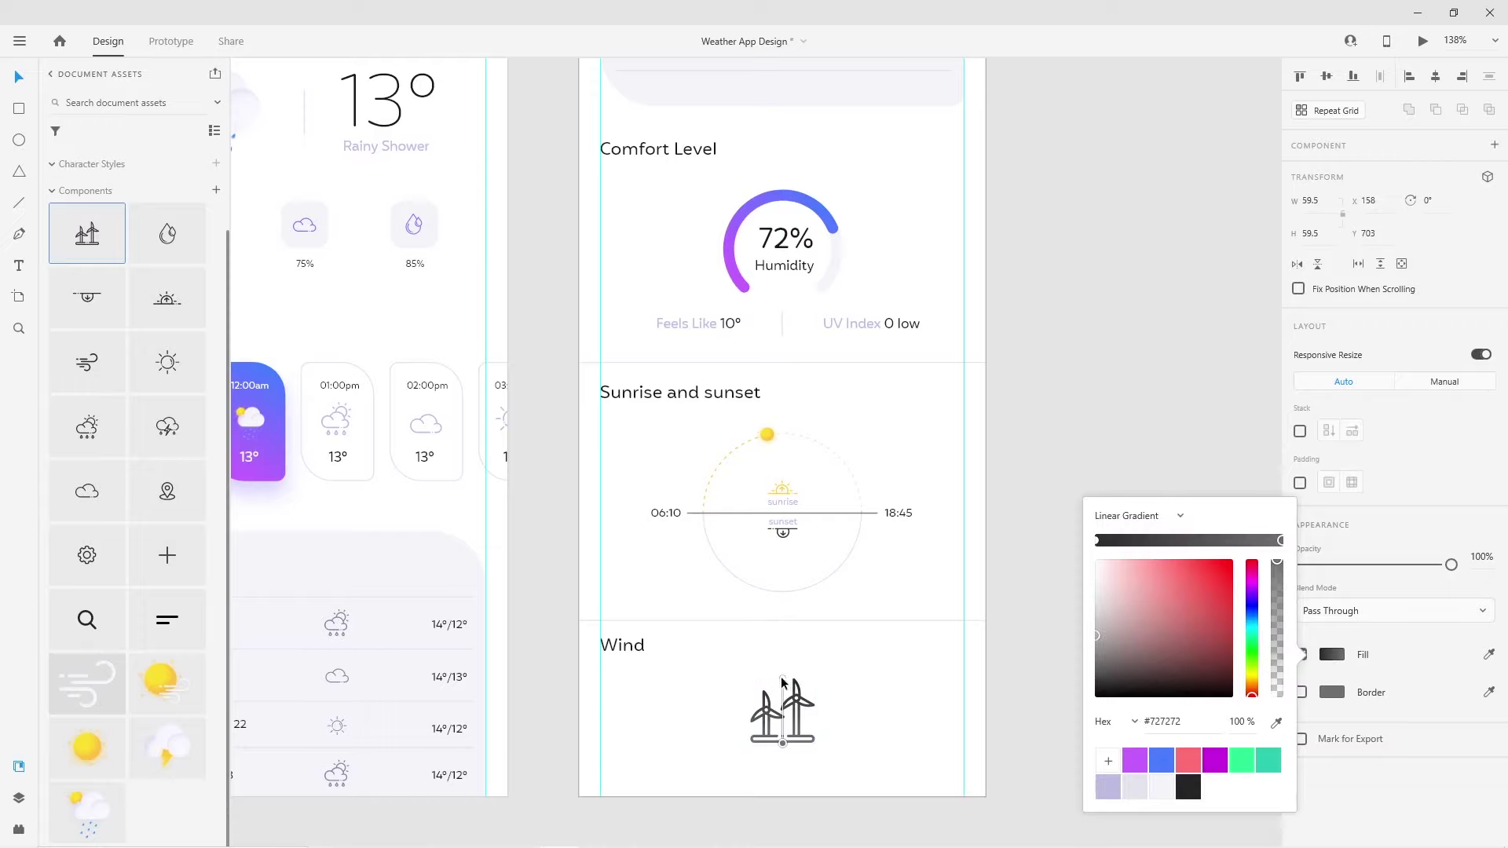
{"action": "left_click_drag", "start_coordinate": [783, 679], "coordinate": [794, 681]}
{"action": "left_click_drag", "start_coordinate": [783, 743], "coordinate": [756, 741]}
{"action": "left_click", "coordinate": [1099, 541]}
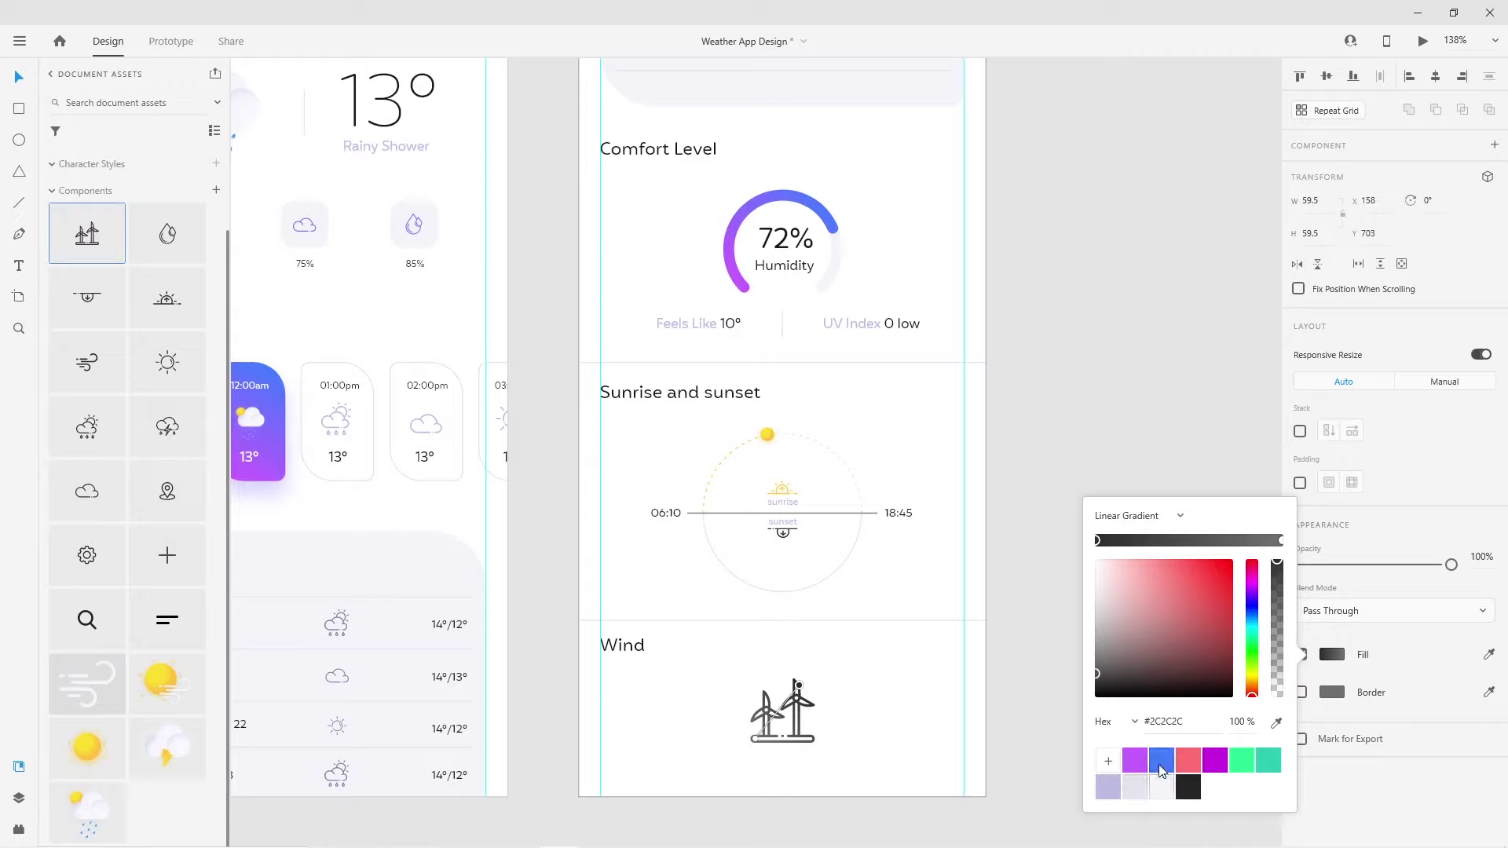
{"action": "left_click", "coordinate": [1161, 760]}
{"action": "left_click", "coordinate": [1280, 541]}
{"action": "left_click", "coordinate": [1134, 760]}
{"action": "left_click", "coordinate": [813, 759]}
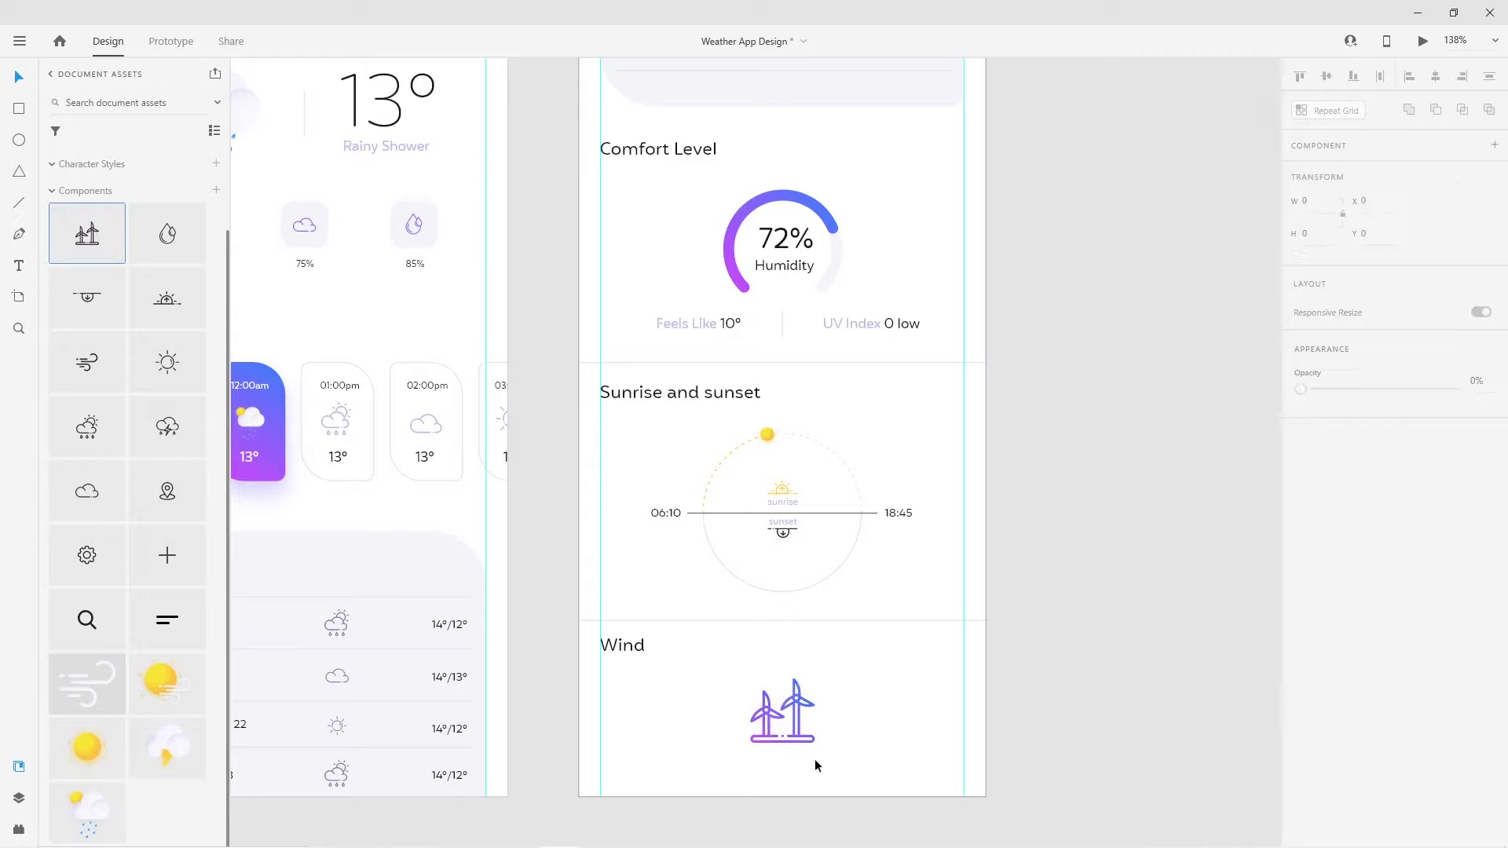
Shrink the gradient turbine icon slightly
{"action": "scroll", "coordinate": [813, 758], "scroll_direction": "up", "scroll_amount": 5}
{"action": "left_click", "coordinate": [741, 696]}
{"action": "left_click_drag", "start_coordinate": [835, 731], "coordinate": [808, 701]}
{"action": "left_click", "coordinate": [1034, 562]}
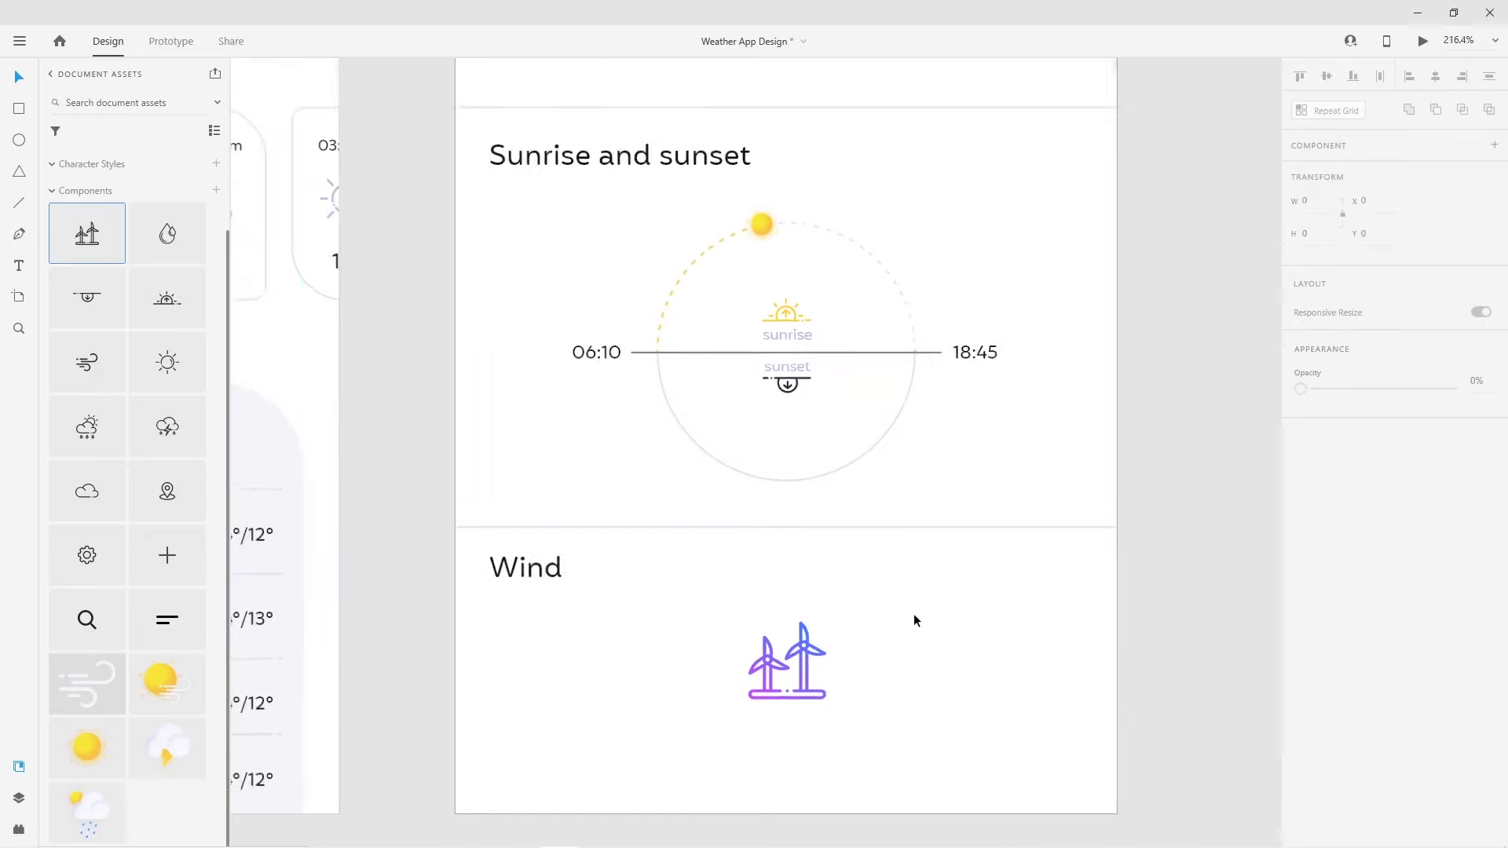
{"action": "scroll", "coordinate": [913, 614], "scroll_direction": "down", "scroll_amount": 5}
Copy the Feels Like and UV Index row below the turbine
{"action": "left_click", "coordinate": [786, 296]}
{"action": "left_click_drag", "start_coordinate": [935, 295], "coordinate": [925, 737]}
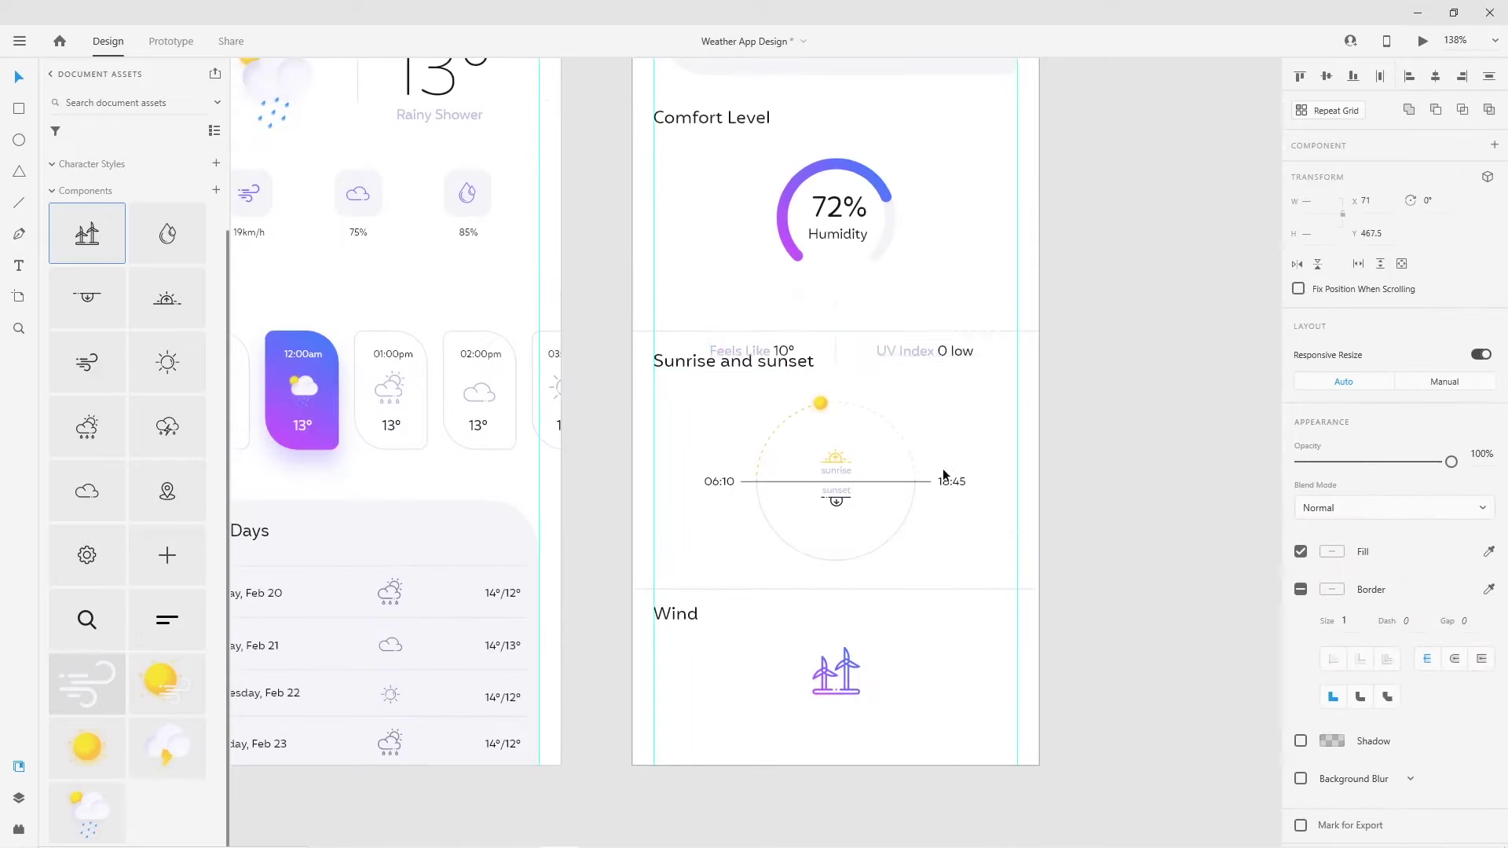
{"action": "mouse_move", "coordinate": [728, 656]}
{"action": "left_mouse_down"}
{"action": "mouse_move", "coordinate": [913, 731]}
{"action": "mouse_move", "coordinate": [913, 717]}
{"action": "left_mouse_up"}
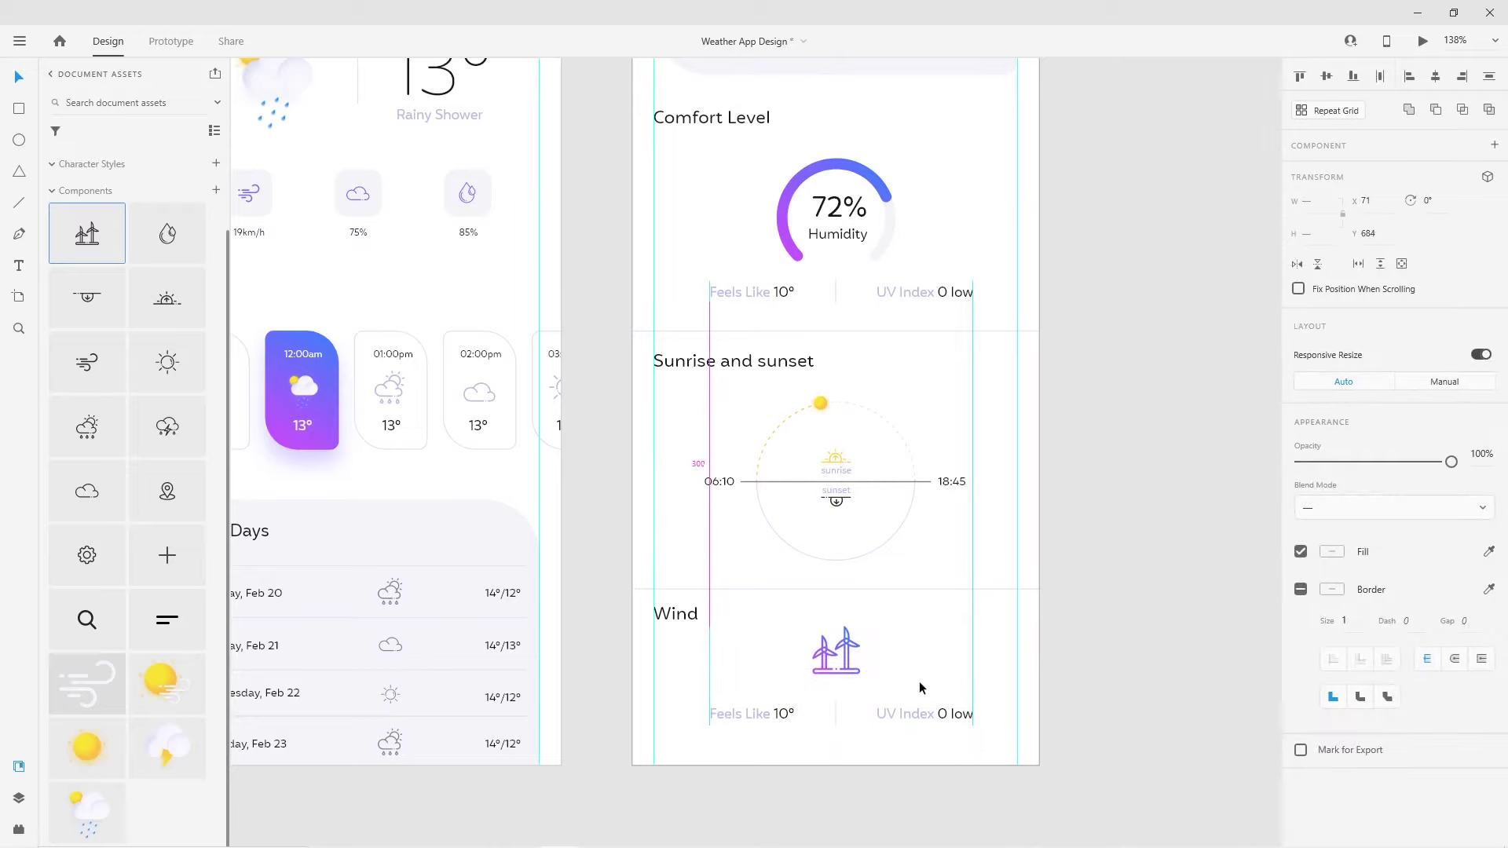
{"action": "left_click", "coordinate": [834, 776]}
Change the copied Feels Like reading to Direction North
{"action": "left_click", "coordinate": [732, 718]}
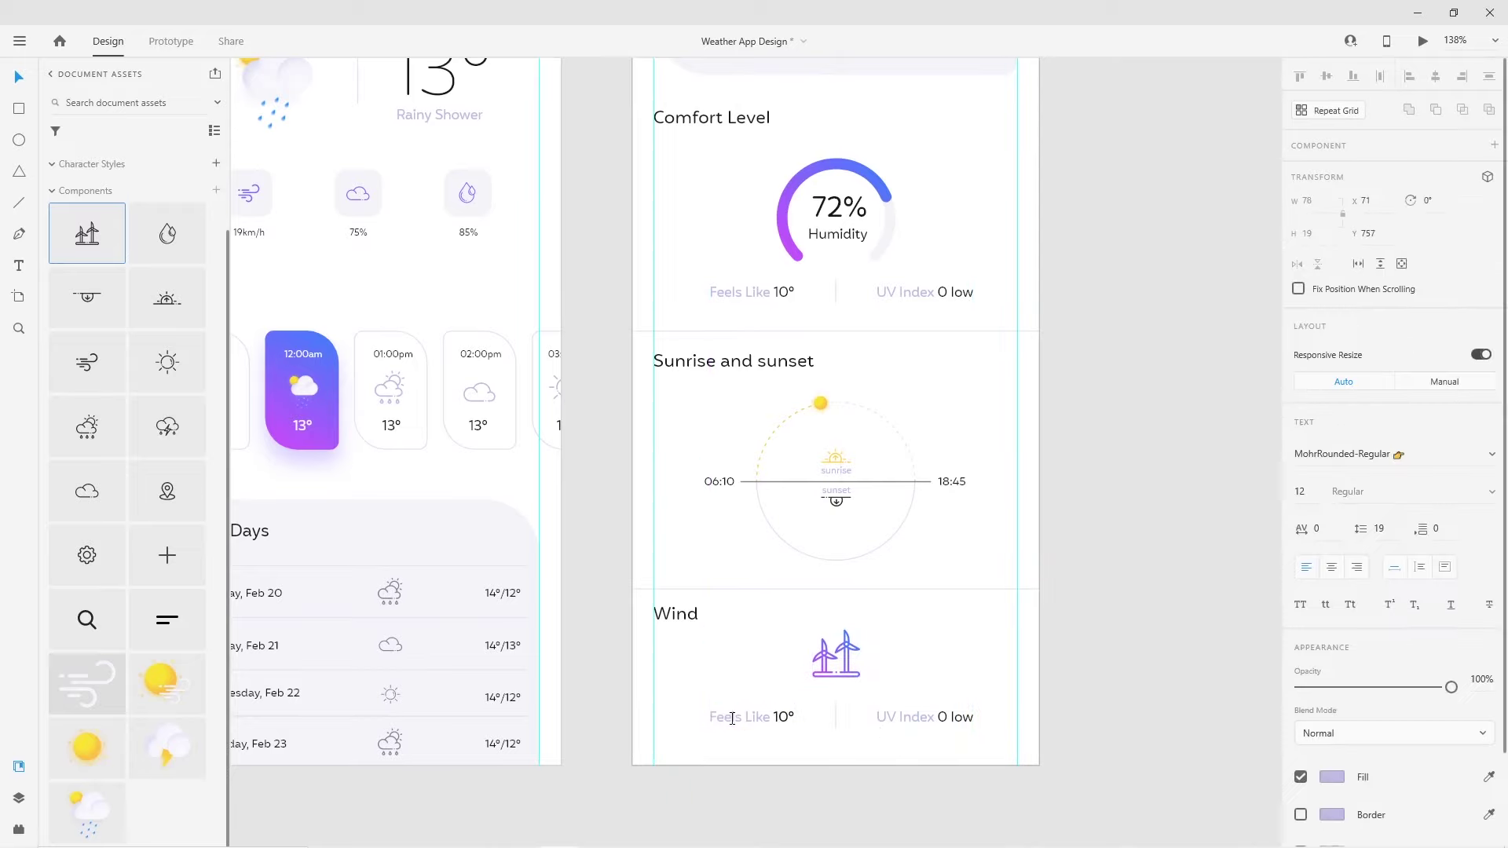
{"action": "left_click_drag", "start_coordinate": [767, 720], "coordinate": [694, 713]}
{"action": "type", "text": "Di"}
{"action": "type", "text": "rection"}
{"action": "mouse_move", "coordinate": [792, 716]}
{"action": "left_mouse_down"}
{"action": "mouse_move", "coordinate": [757, 710]}
{"action": "mouse_move", "coordinate": [774, 719]}
{"action": "left_mouse_up"}
Change the copied UV Index reading to Speed 12km/h
{"action": "double_click", "coordinate": [903, 716]}
{"action": "left_click_drag", "start_coordinate": [935, 716], "coordinate": [877, 705]}
{"action": "type", "text": "Spee"}
{"action": "left_click_drag", "start_coordinate": [957, 717], "coordinate": [920, 716]}
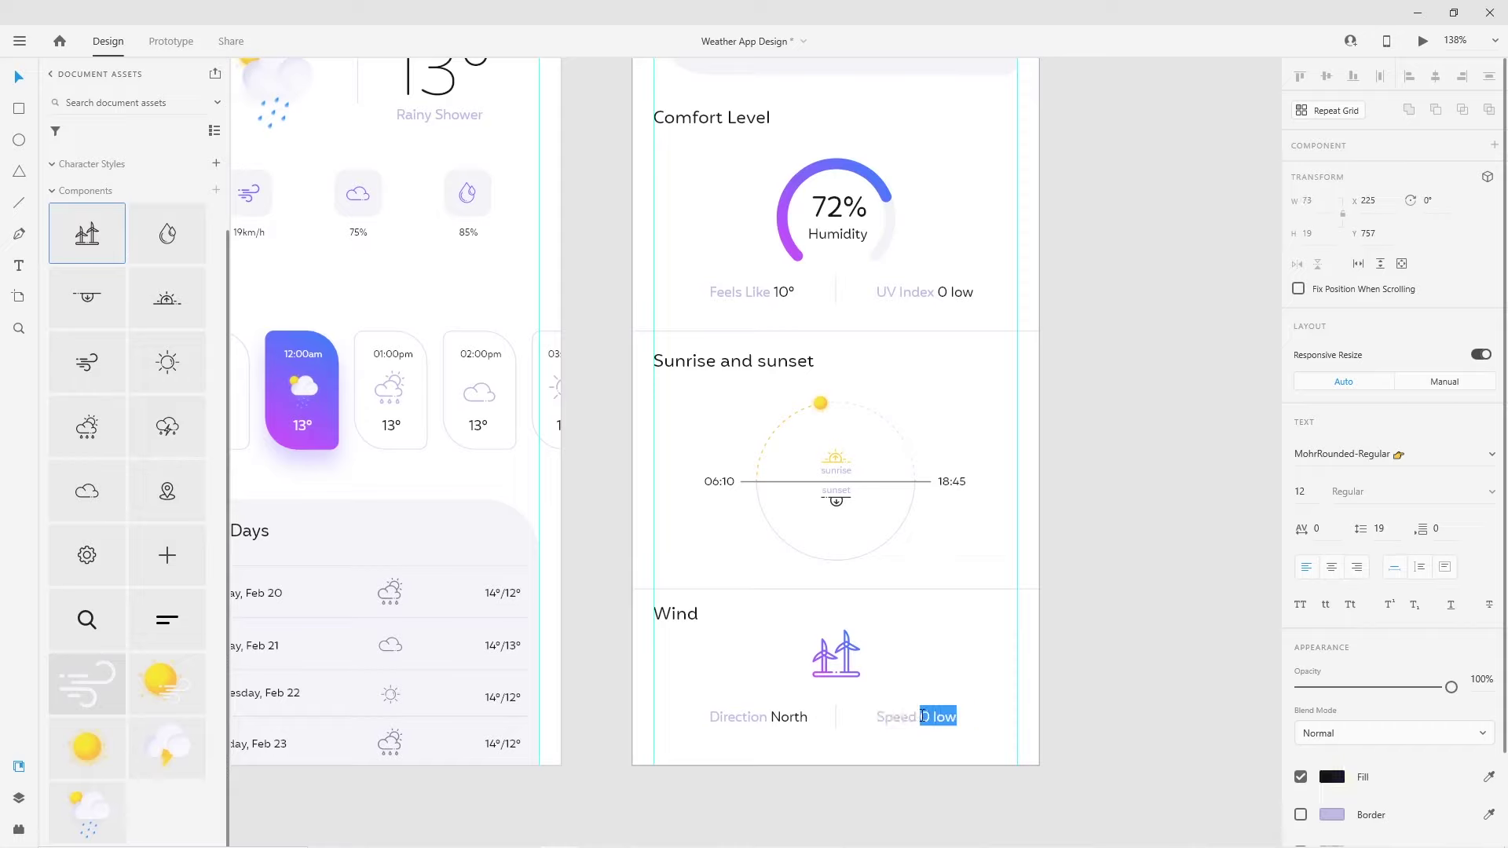
{"action": "type", "text": "12km/h"}
{"action": "left_click", "coordinate": [18, 76]}
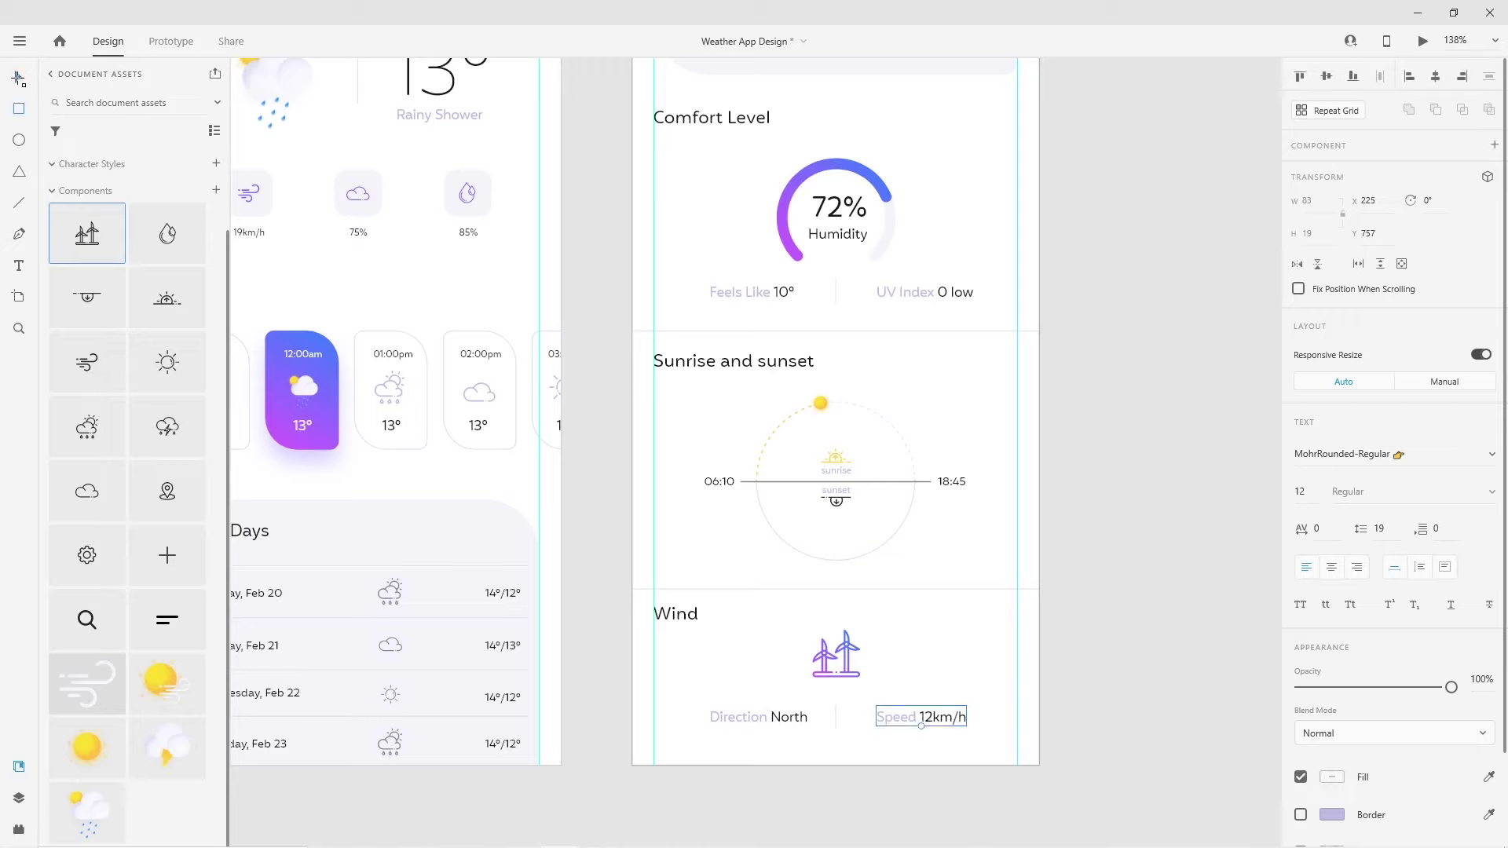
{"action": "scroll", "coordinate": [768, 656], "scroll_direction": "down", "scroll_amount": 2}
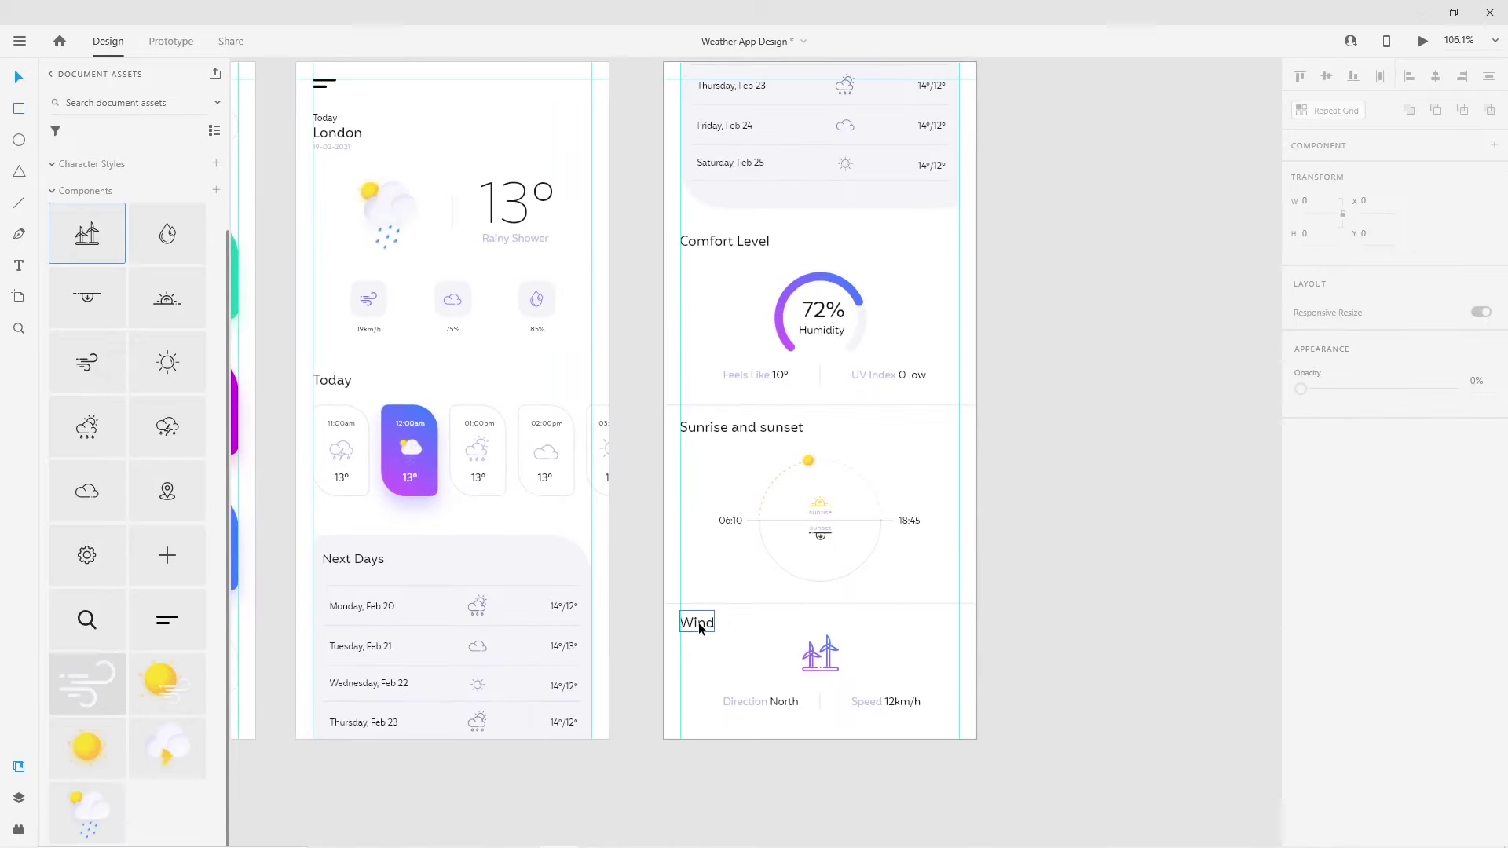
{"action": "left_click", "coordinate": [699, 628]}
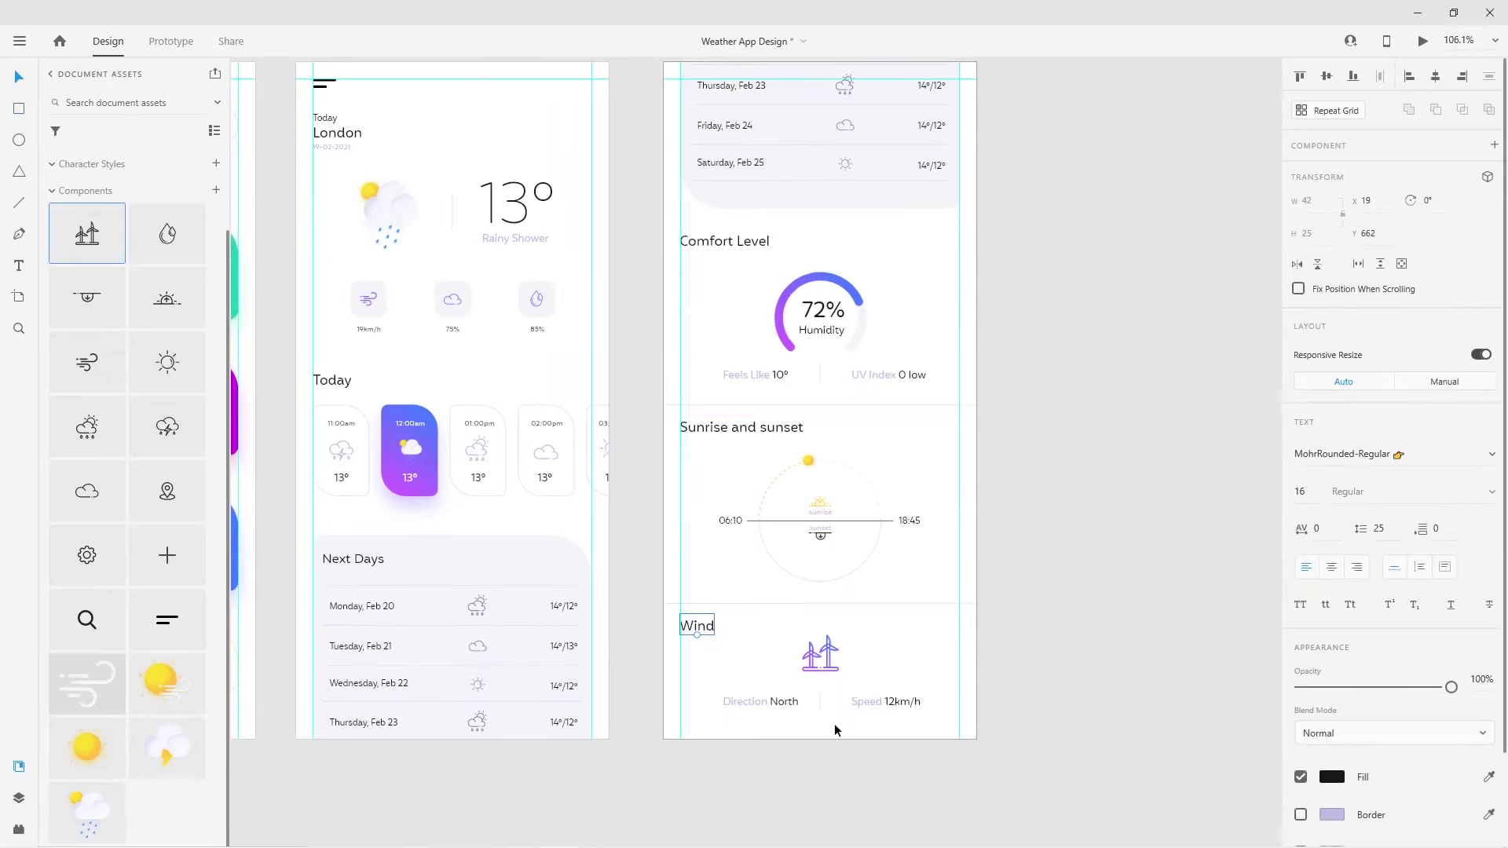
{"action": "scroll", "coordinate": [836, 730], "scroll_direction": "up", "scroll_amount": 2}
{"action": "scroll", "coordinate": [795, 546], "scroll_direction": "up", "scroll_amount": 3}
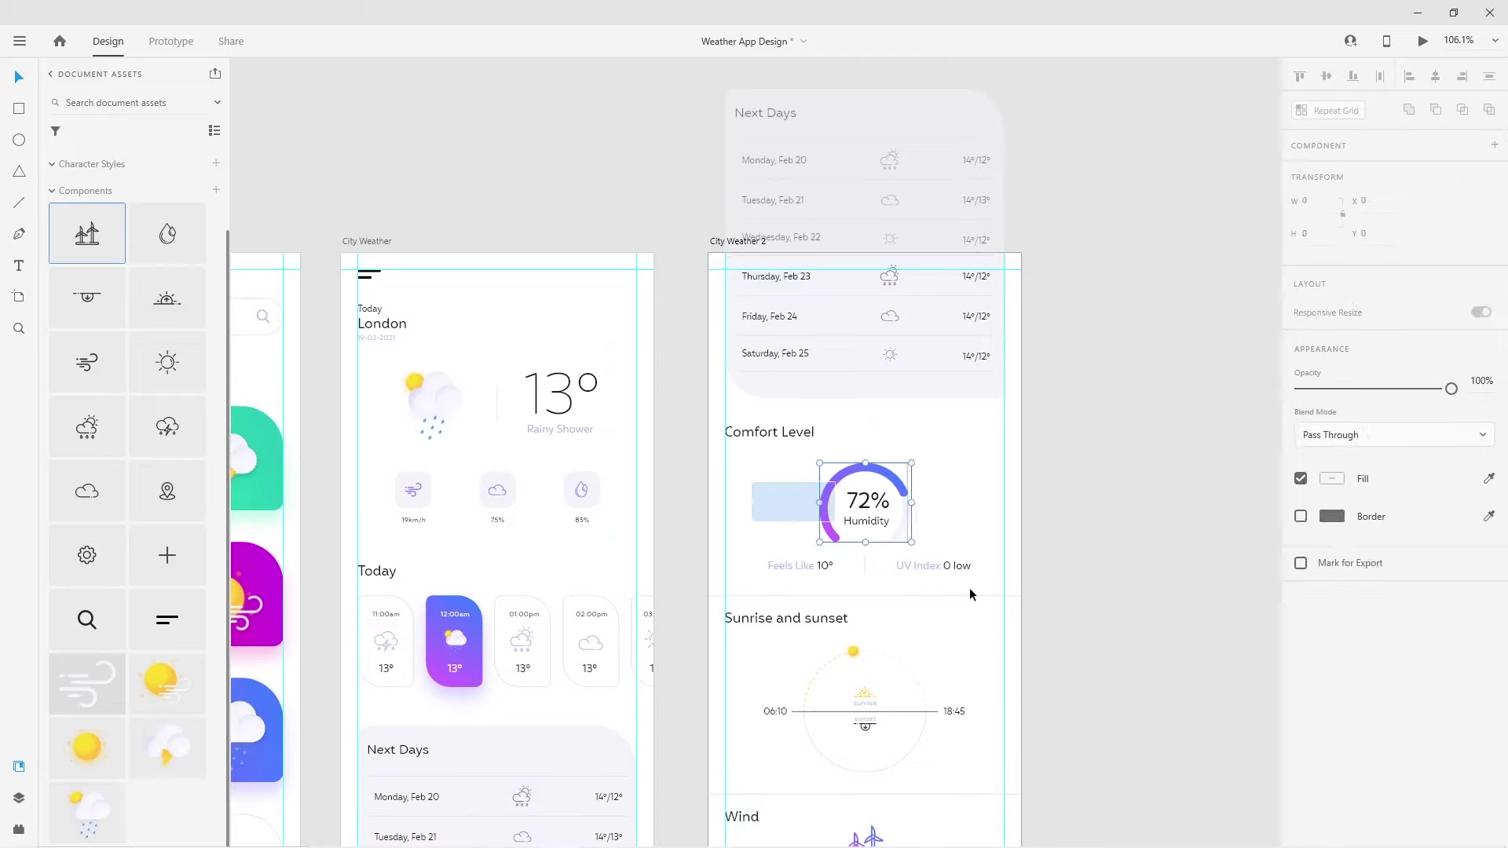
Enlarge the London heading to 36 pt
{"action": "left_click_drag", "start_coordinate": [752, 471], "coordinate": [967, 571]}
{"action": "scroll", "coordinate": [968, 571], "scroll_direction": "down", "scroll_amount": 2}
{"action": "scroll", "coordinate": [773, 676], "scroll_direction": "down", "scroll_amount": 2}
{"action": "scroll", "coordinate": [773, 676], "scroll_direction": "left", "scroll_amount": 3}
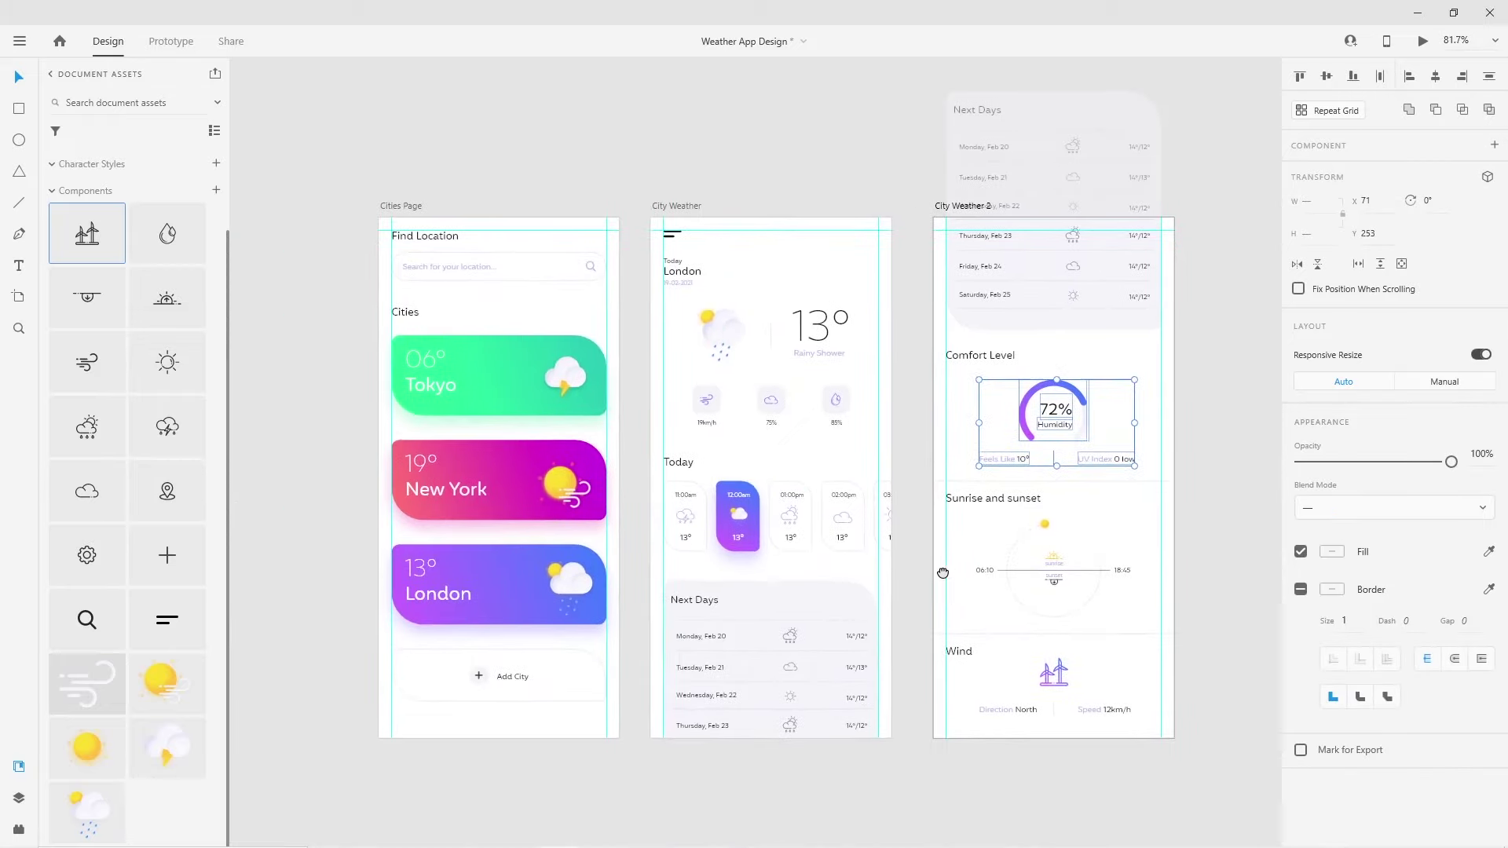
{"action": "left_click", "coordinate": [696, 567]}
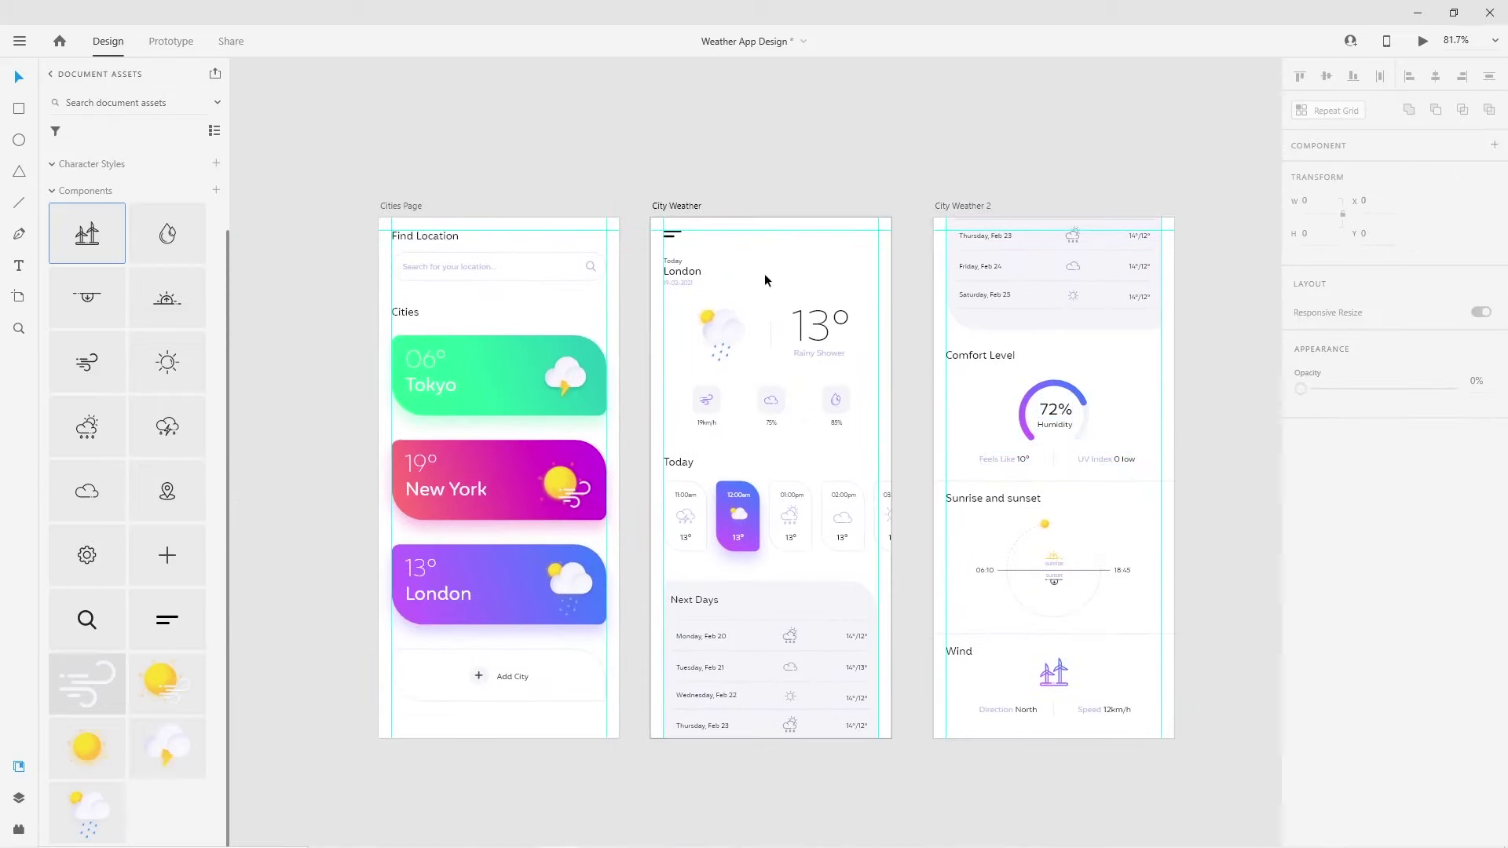
{"action": "scroll", "coordinate": [719, 258], "scroll_direction": "up", "scroll_amount": 5}
{"action": "left_click", "coordinate": [639, 307]}
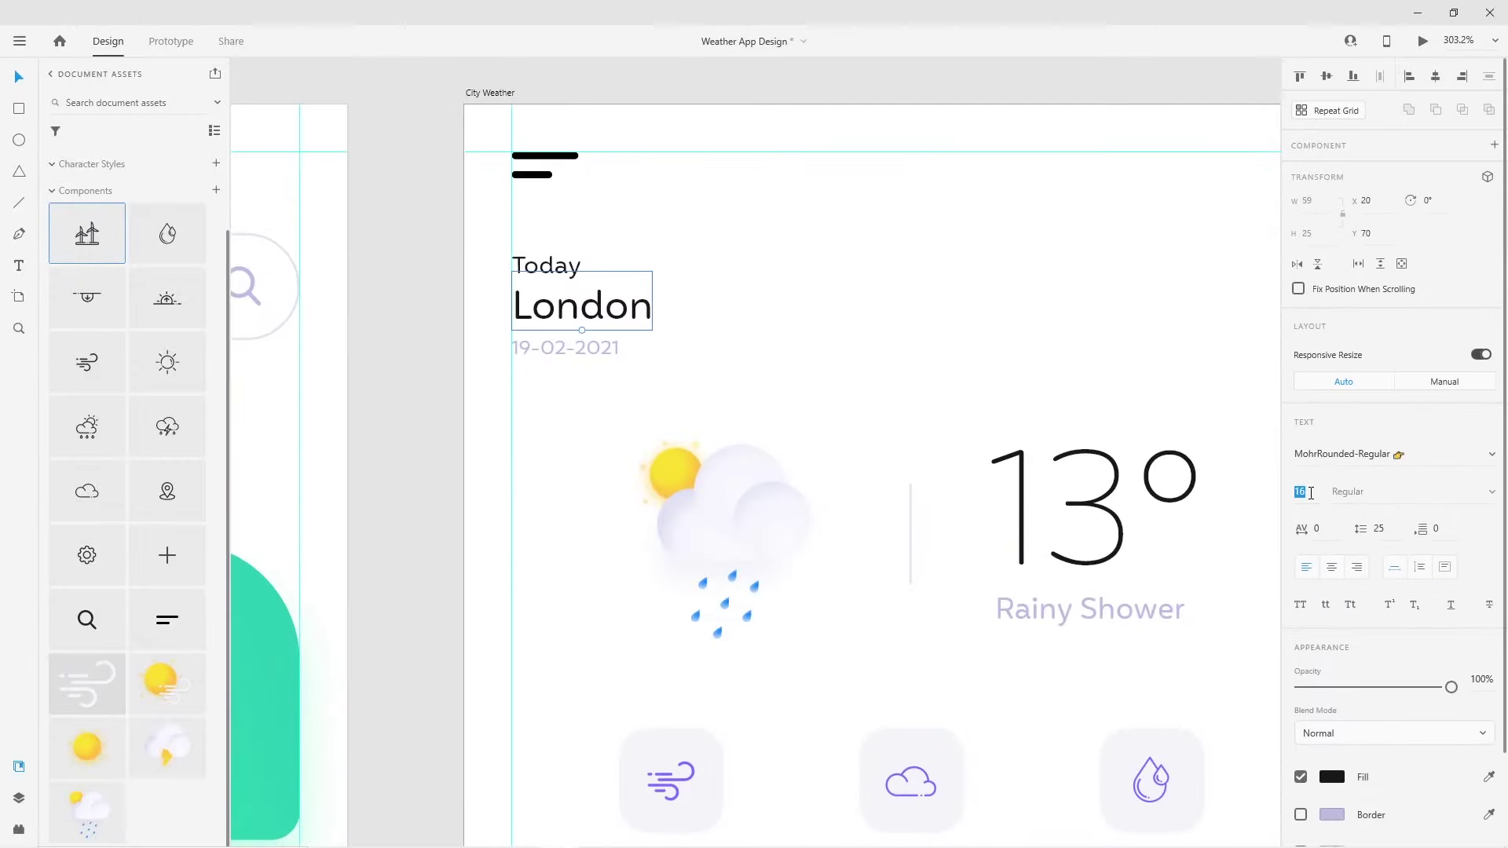
{"action": "type", "text": "36"}
{"action": "key", "text": "Return"}
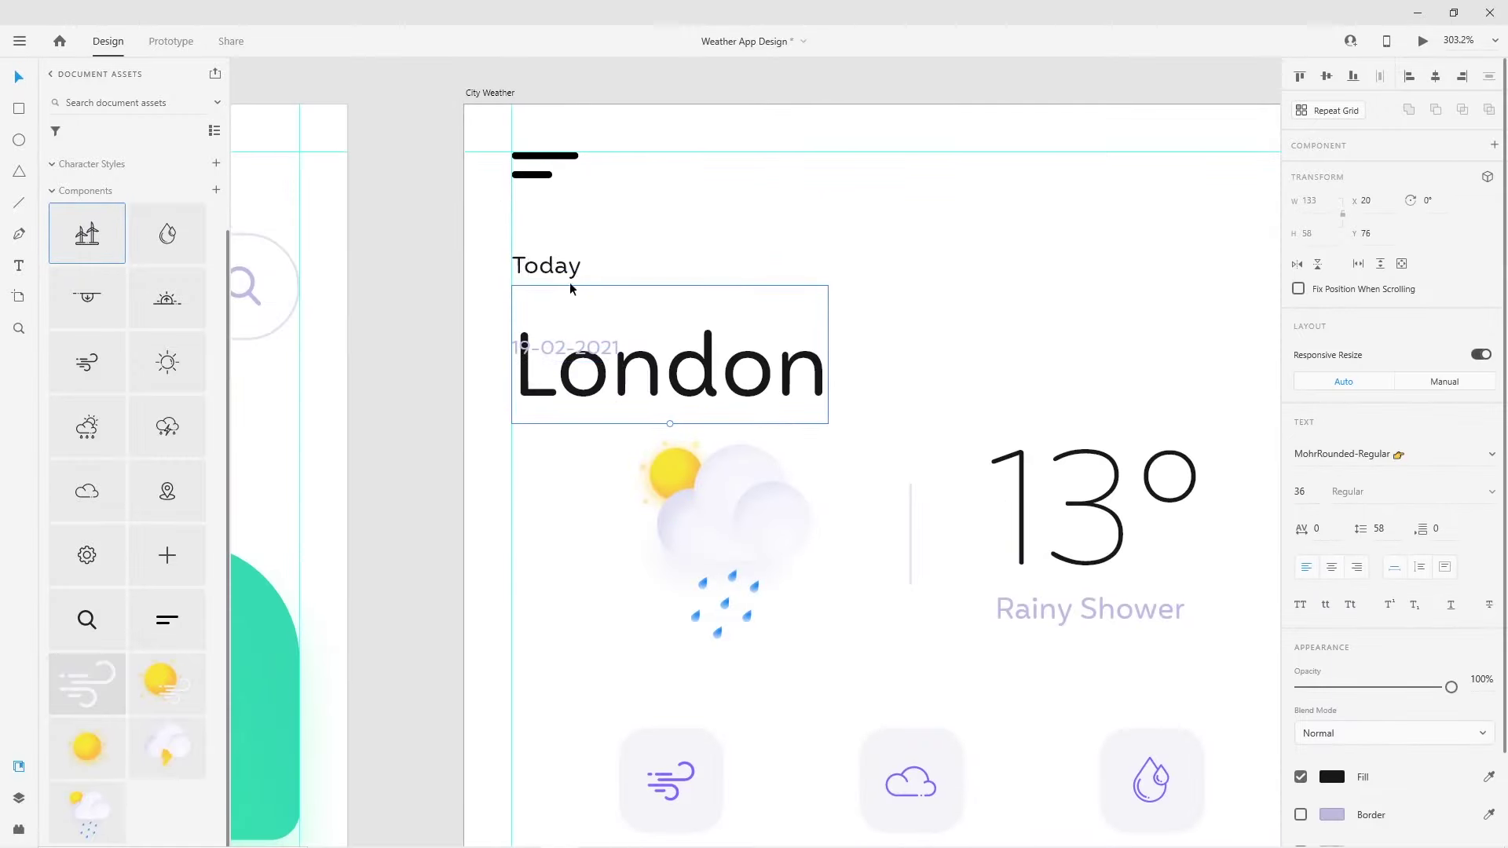
Move the date out from behind London to just below it, raising London slightly
{"action": "left_click_drag", "start_coordinate": [601, 348], "coordinate": [605, 440]}
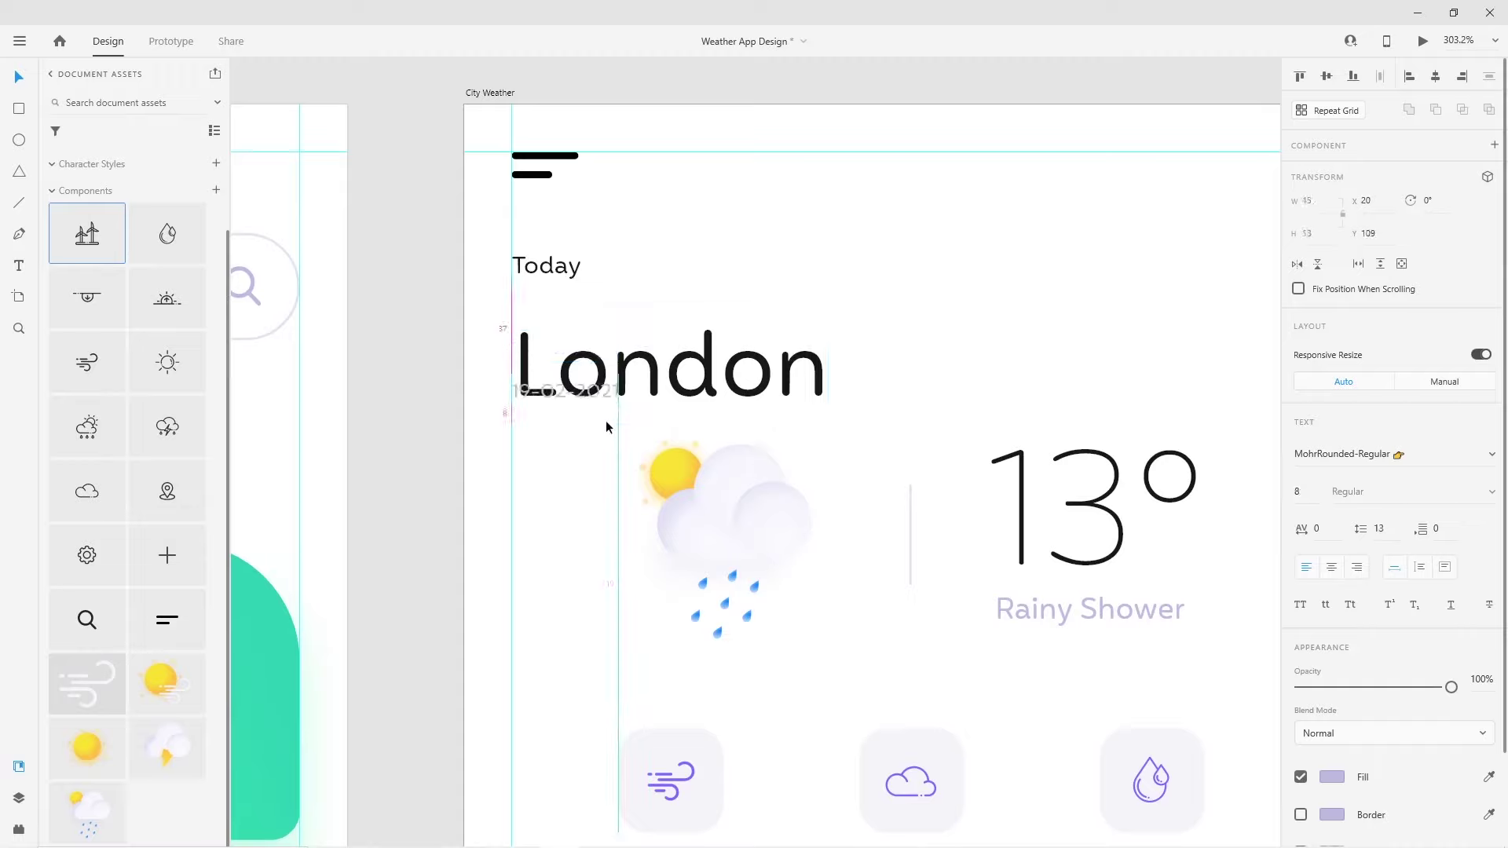
{"action": "left_click_drag", "start_coordinate": [626, 377], "coordinate": [626, 354]}
{"action": "left_click_drag", "start_coordinate": [573, 443], "coordinate": [575, 412]}
{"action": "left_click", "coordinate": [554, 448]}
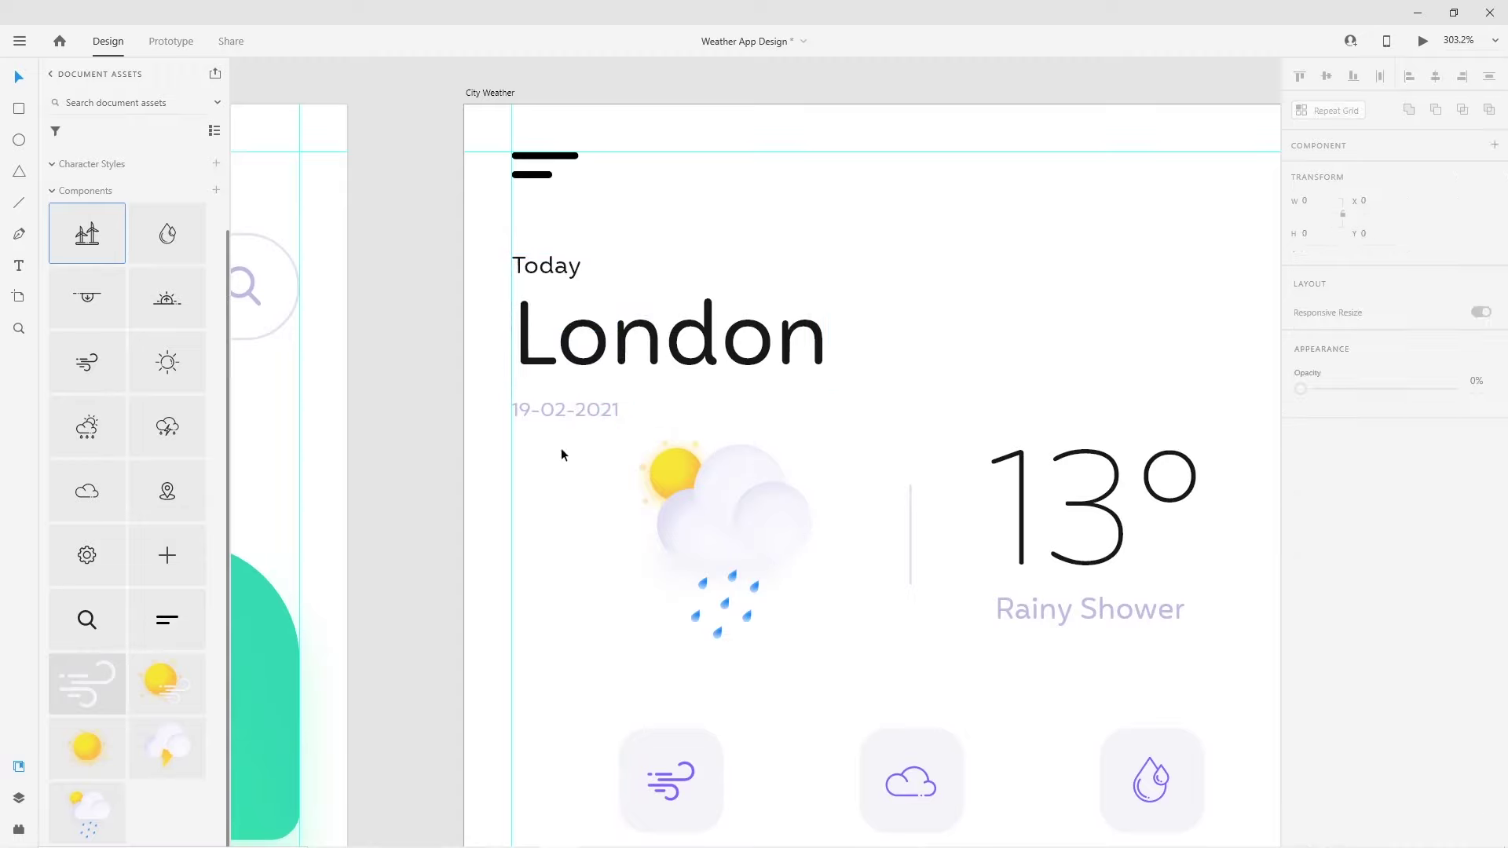
Set the date's font size to 12 pt, trying 10 first
{"action": "scroll", "coordinate": [566, 439], "scroll_direction": "down", "scroll_amount": 5}
{"action": "left_click", "coordinate": [575, 434]}
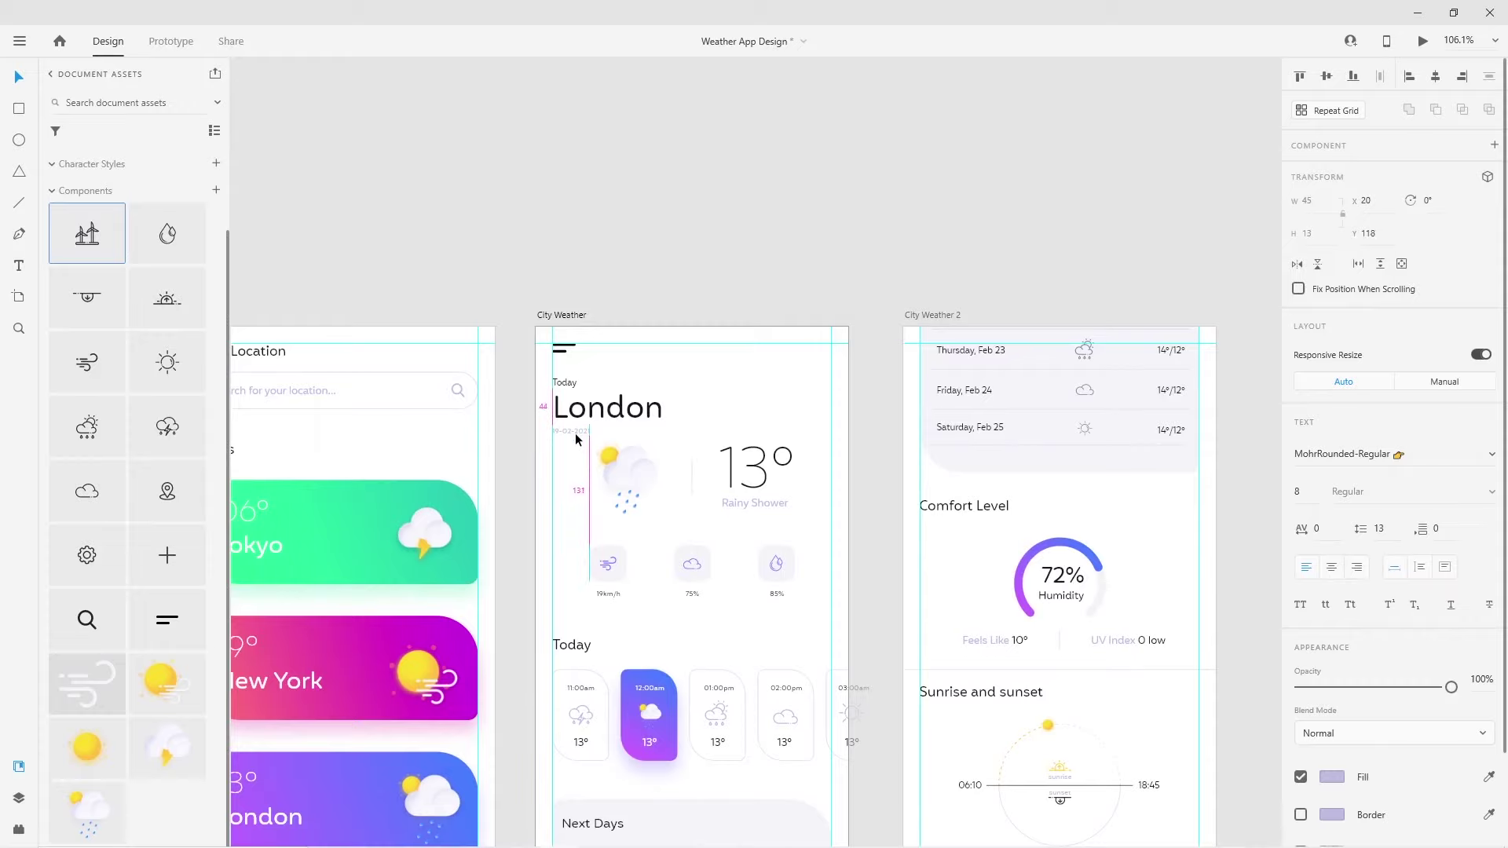
{"action": "double_click", "coordinate": [575, 433]}
{"action": "scroll", "coordinate": [944, 556], "scroll_direction": "right", "scroll_amount": 1}
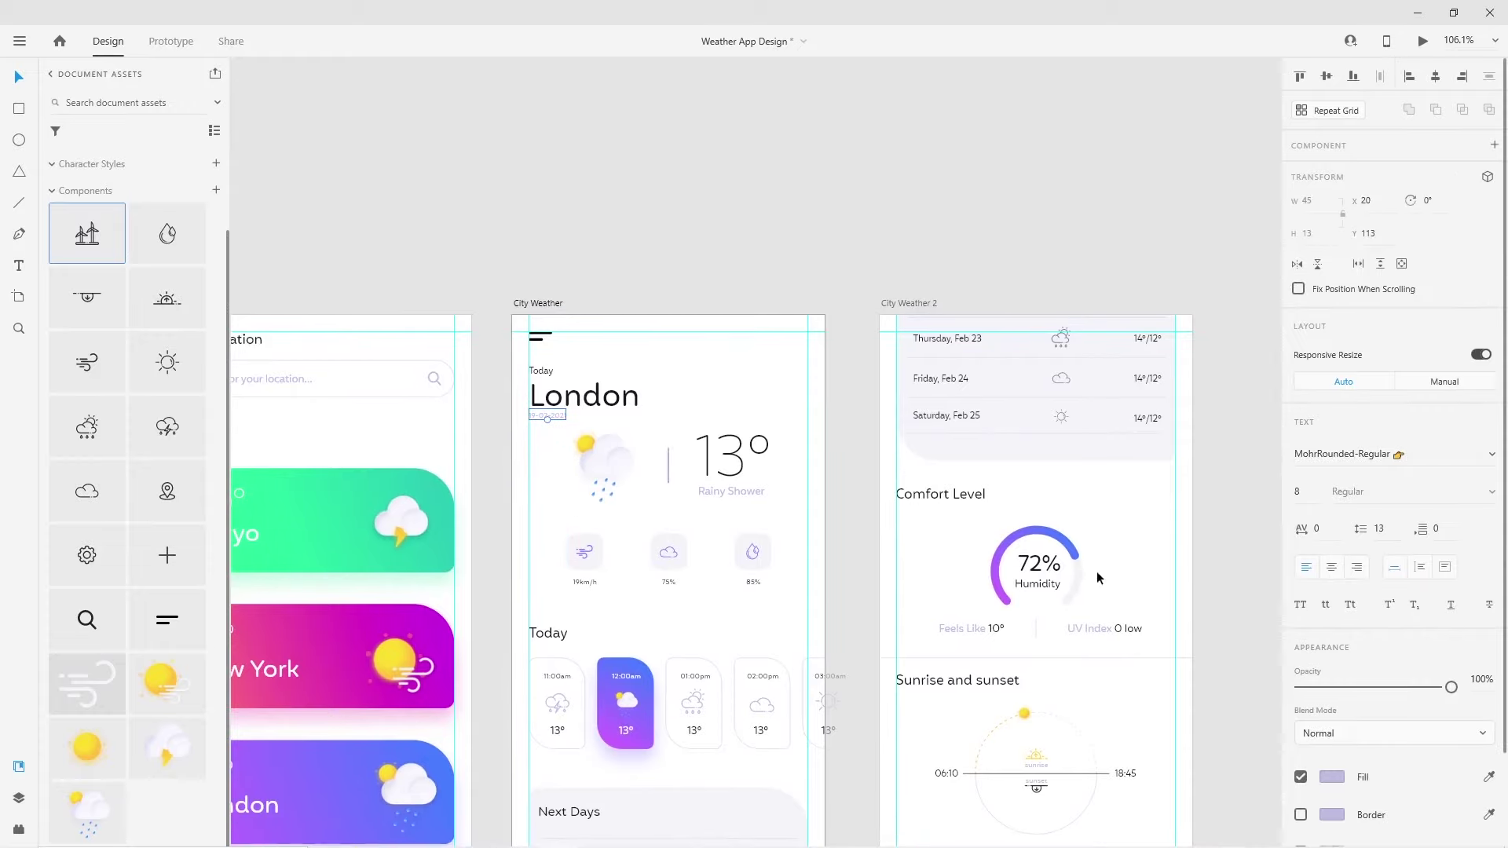
{"action": "left_click", "coordinate": [1296, 492]}
{"action": "type", "text": "10"}
{"action": "key", "text": "Return"}
{"action": "left_click", "coordinate": [1294, 490]}
{"action": "key", "text": "Return"}
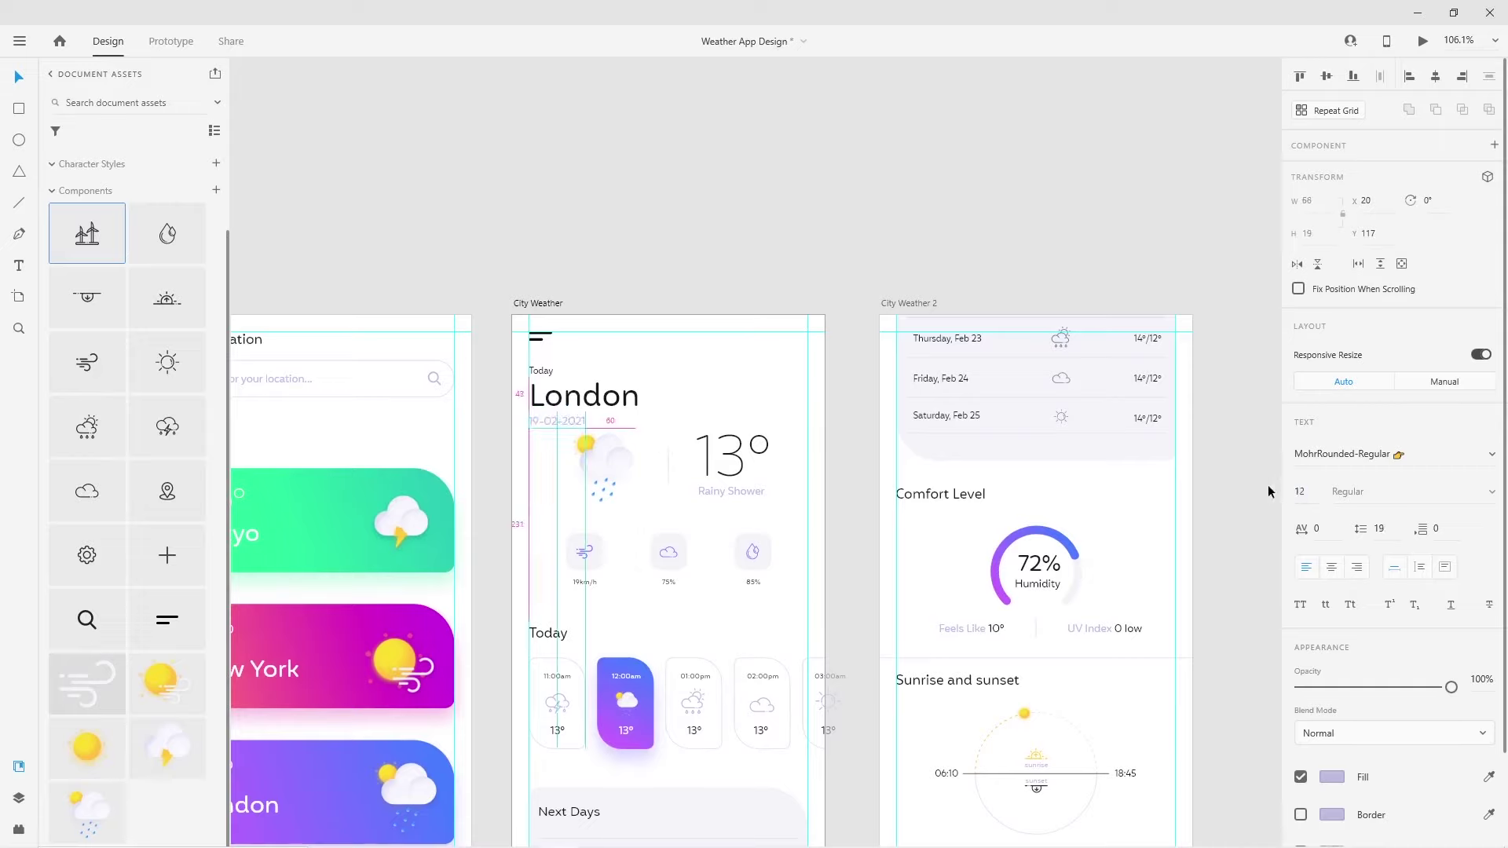
{"action": "key", "text": "Tab"}
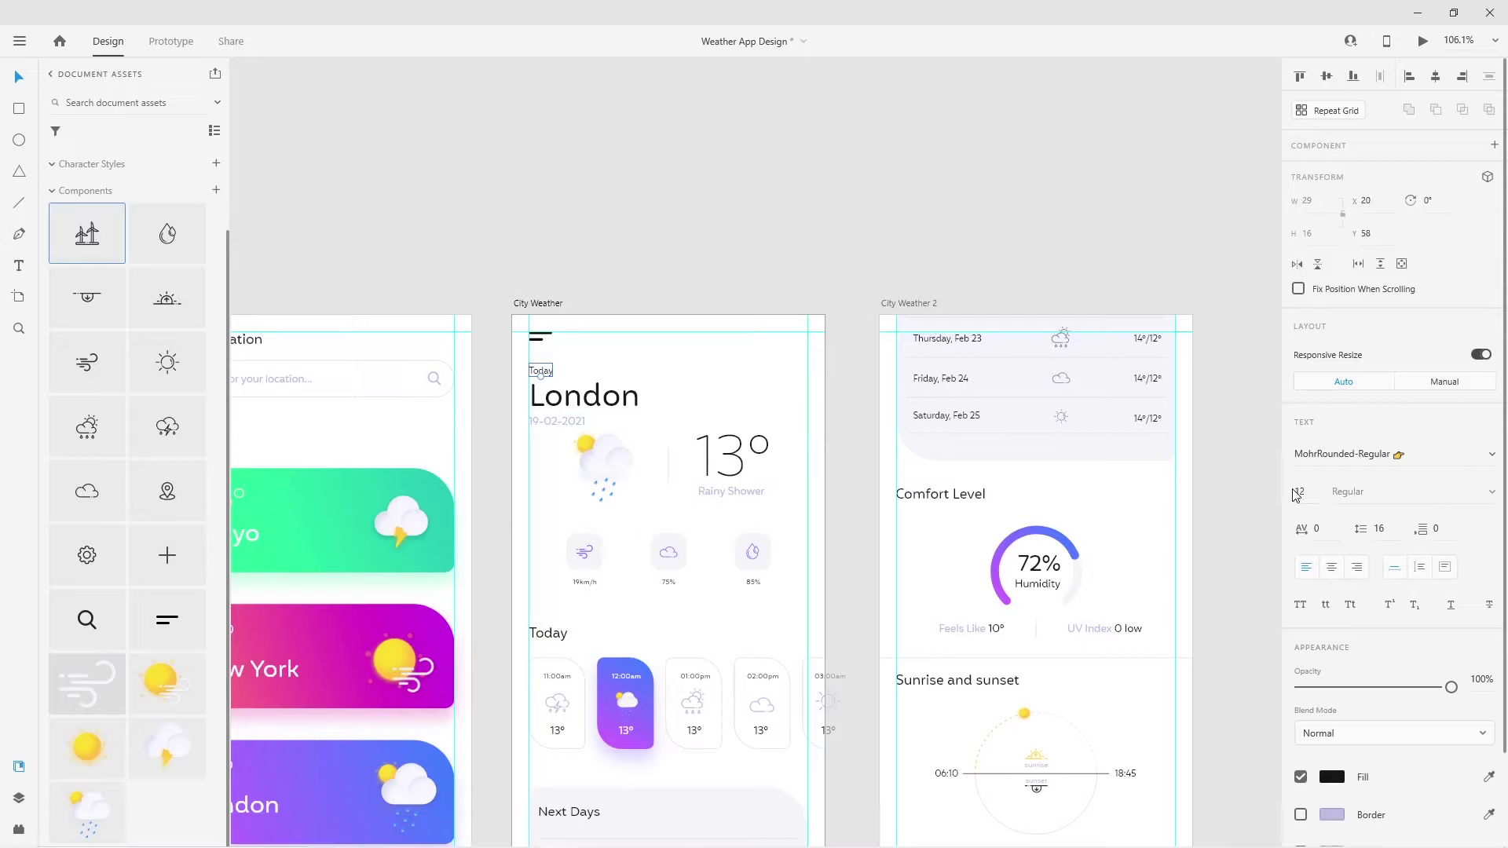
Nudge the rain-cloud icon, 13° and stats block down
{"action": "mouse_move", "coordinate": [491, 358]}
{"action": "left_mouse_down"}
{"action": "mouse_move", "coordinate": [562, 460]}
{"action": "mouse_move", "coordinate": [794, 508]}
{"action": "left_mouse_up"}
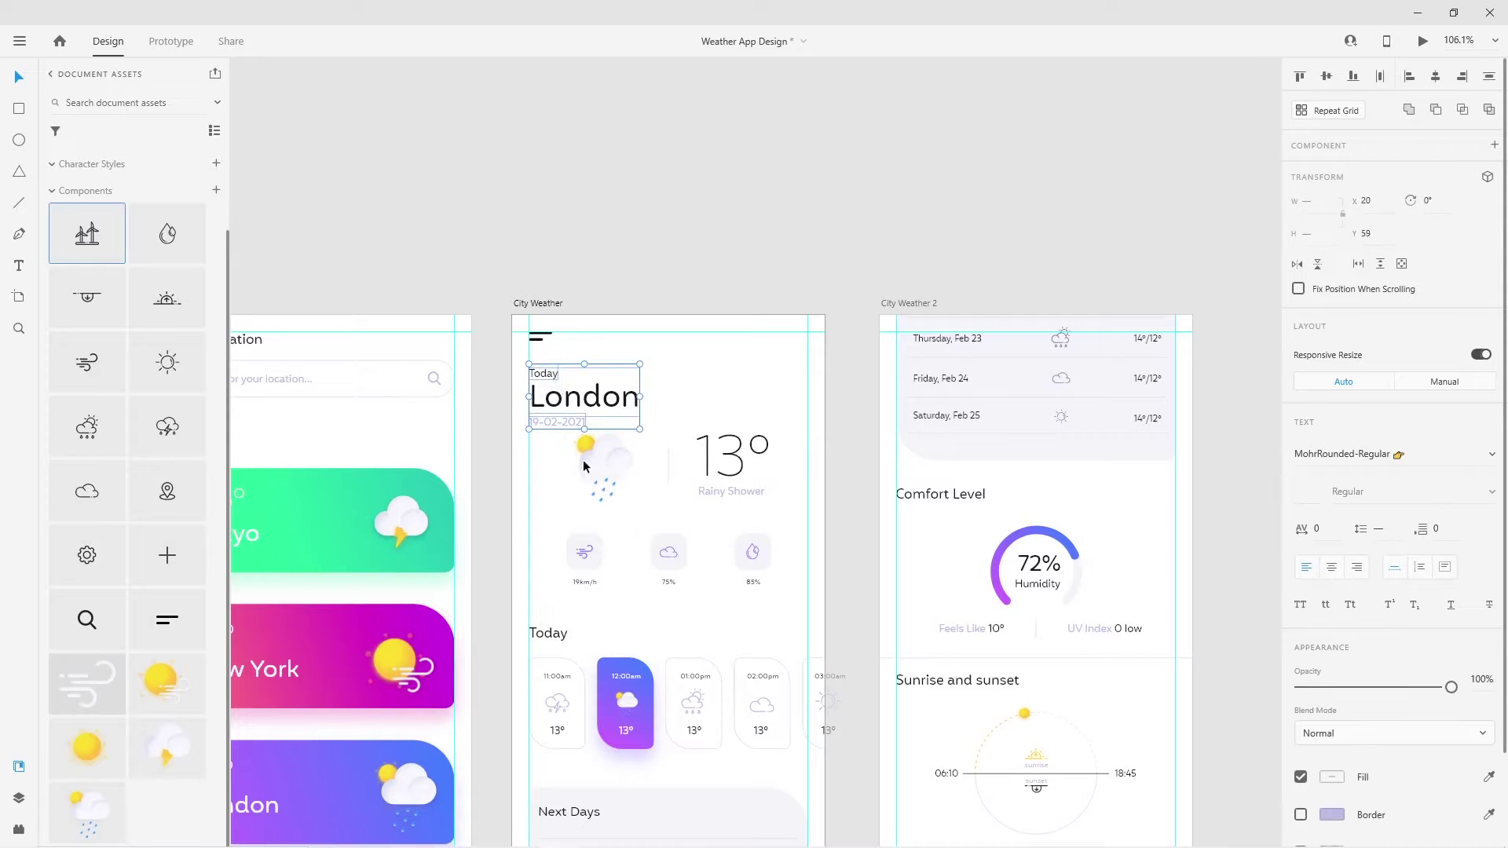
{"action": "left_click", "coordinate": [793, 507]}
{"action": "scroll", "coordinate": [682, 490], "scroll_direction": "up", "scroll_amount": 5}
{"action": "left_click", "coordinate": [550, 486]}
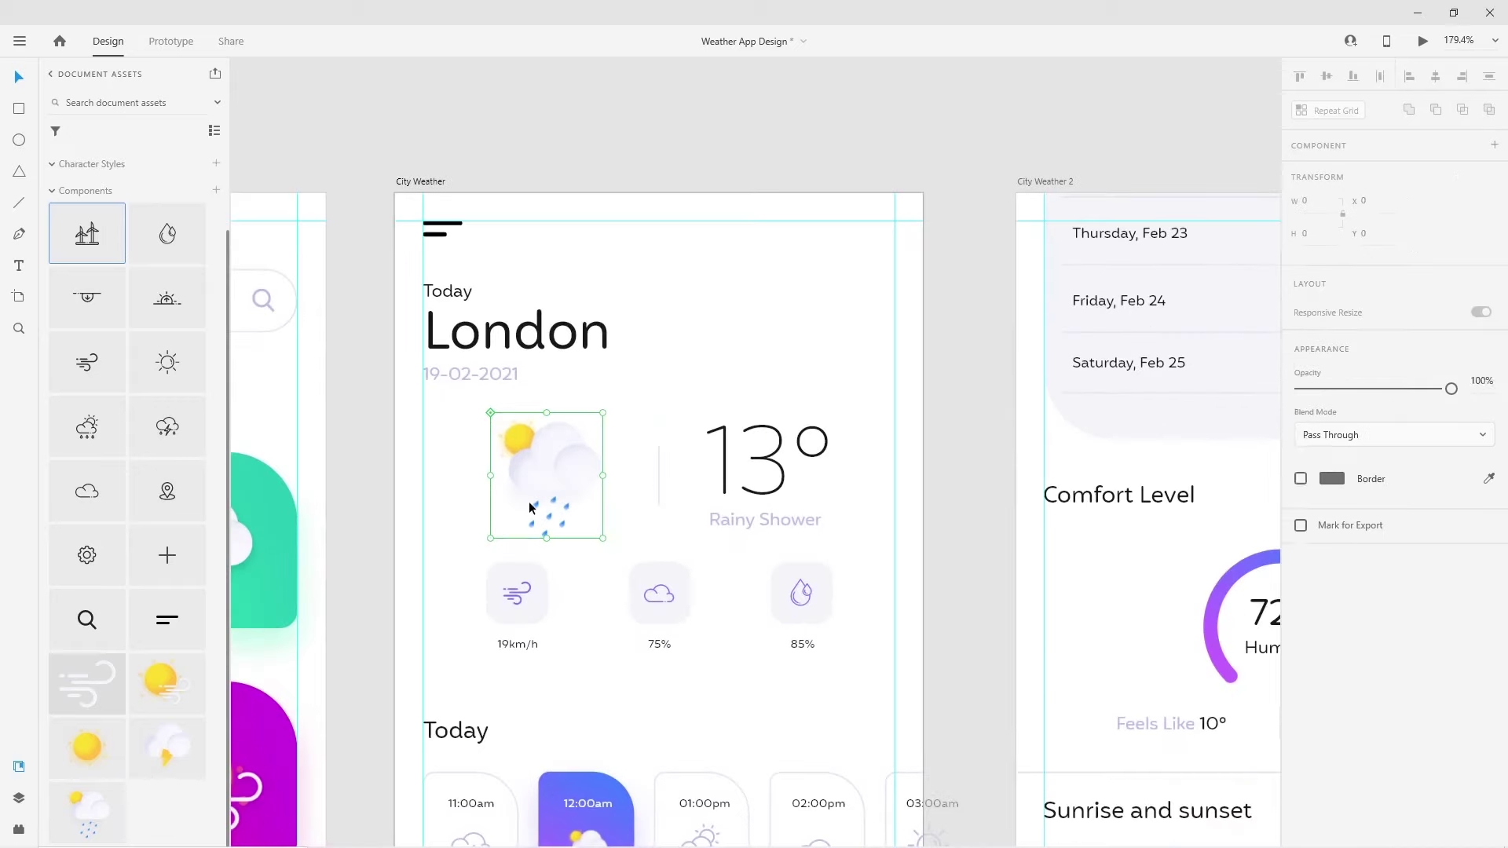
{"action": "left_click_drag", "start_coordinate": [454, 425], "coordinate": [851, 658]}
{"action": "key", "text": "shift+Down"}
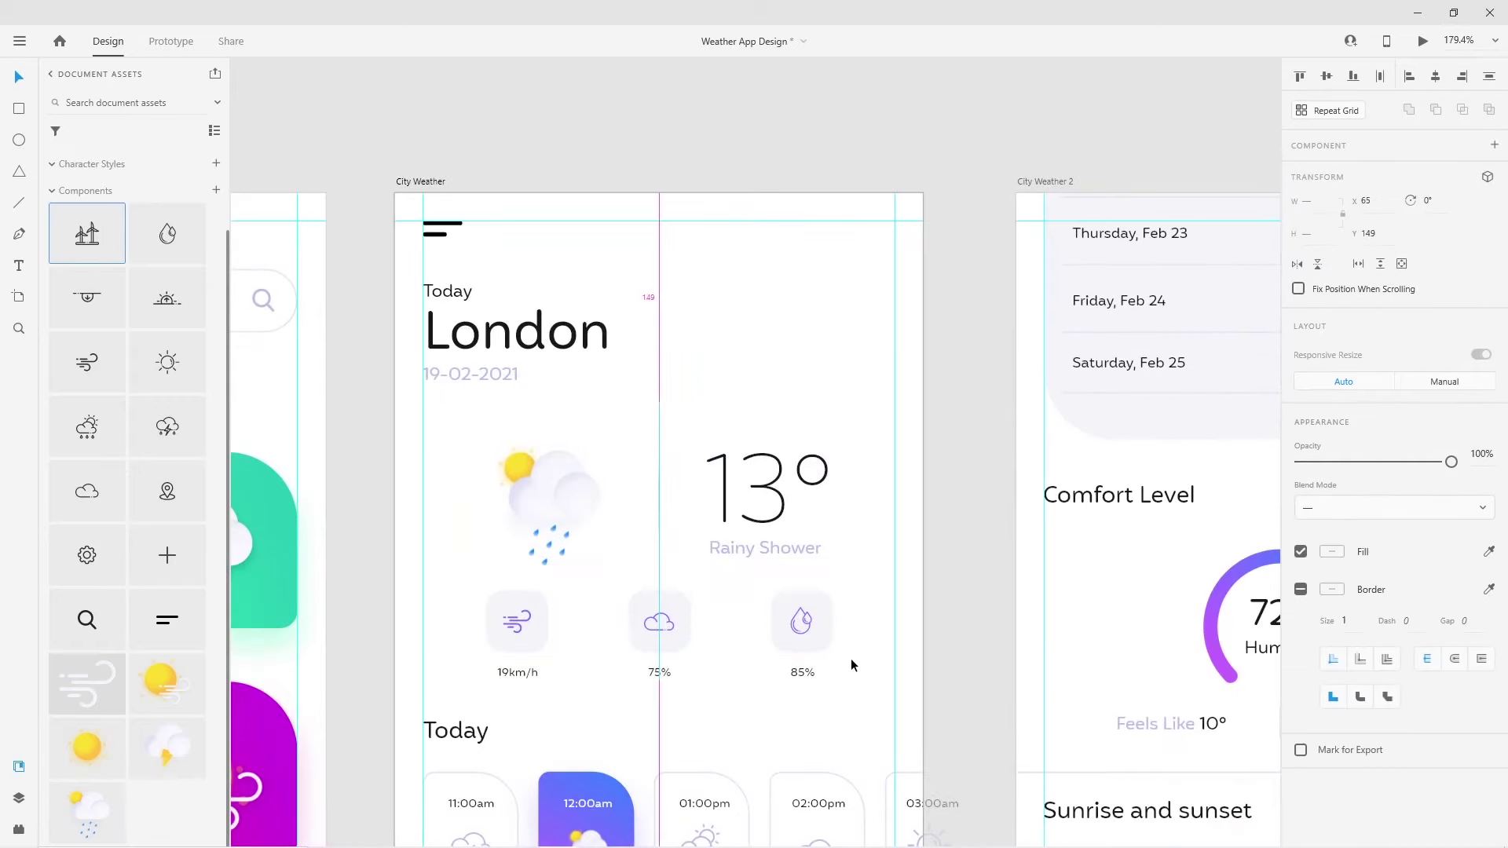
Nudge the three stat items further down
{"action": "scroll", "coordinate": [677, 684], "scroll_direction": "down", "scroll_amount": 2}
{"action": "left_click", "coordinate": [421, 531]}
{"action": "left_click_drag", "start_coordinate": [404, 507], "coordinate": [884, 615]}
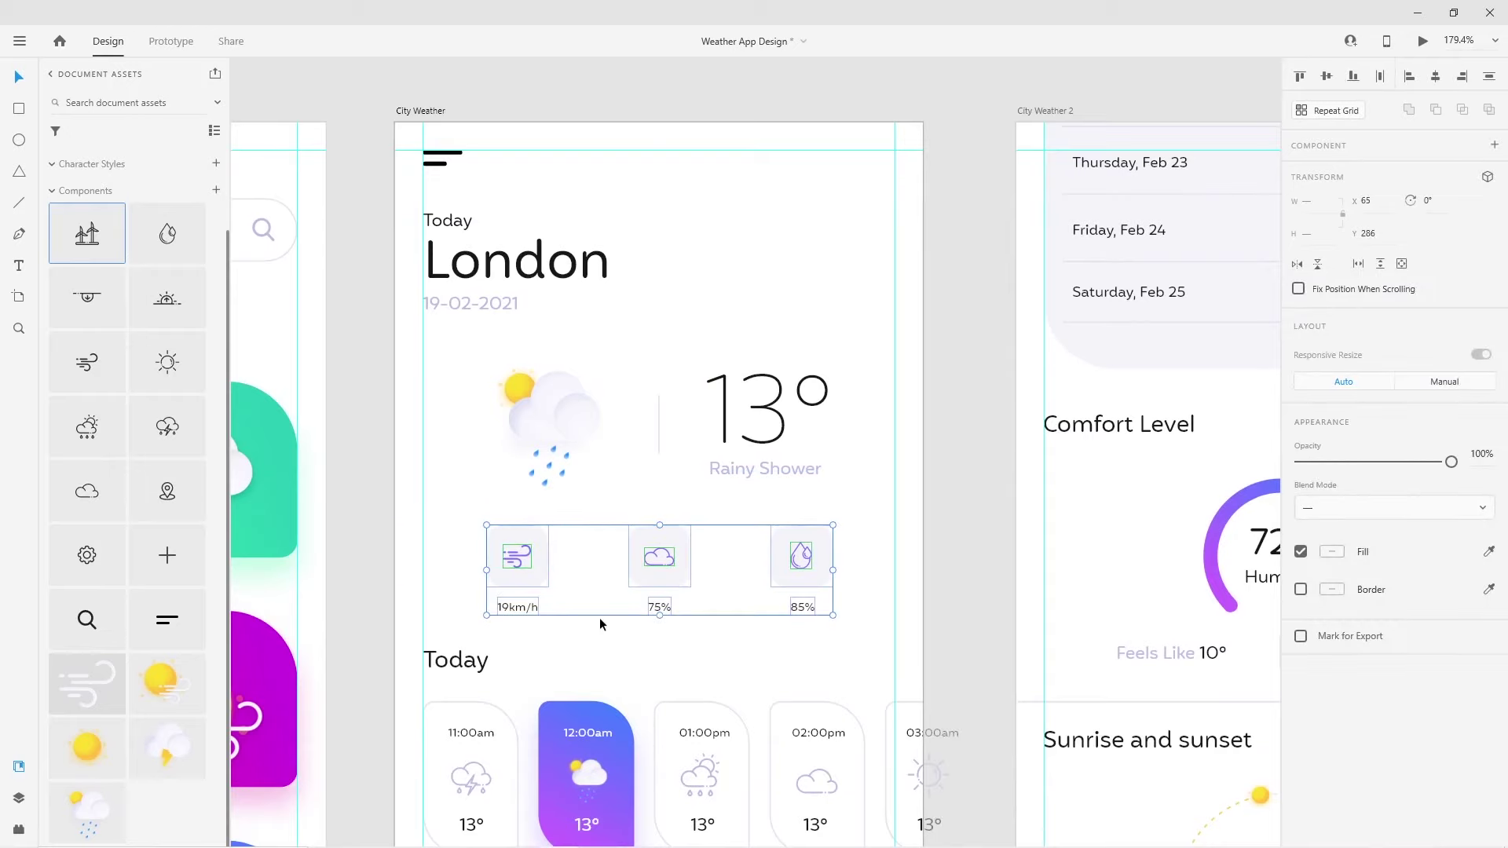
{"action": "key", "text": "shift+Down"}
{"action": "scroll", "coordinate": [612, 661], "scroll_direction": "down", "scroll_amount": 1}
{"action": "scroll", "coordinate": [612, 660], "scroll_direction": "down", "scroll_amount": 3}
{"action": "left_click_drag", "start_coordinate": [673, 657], "coordinate": [621, 484]}
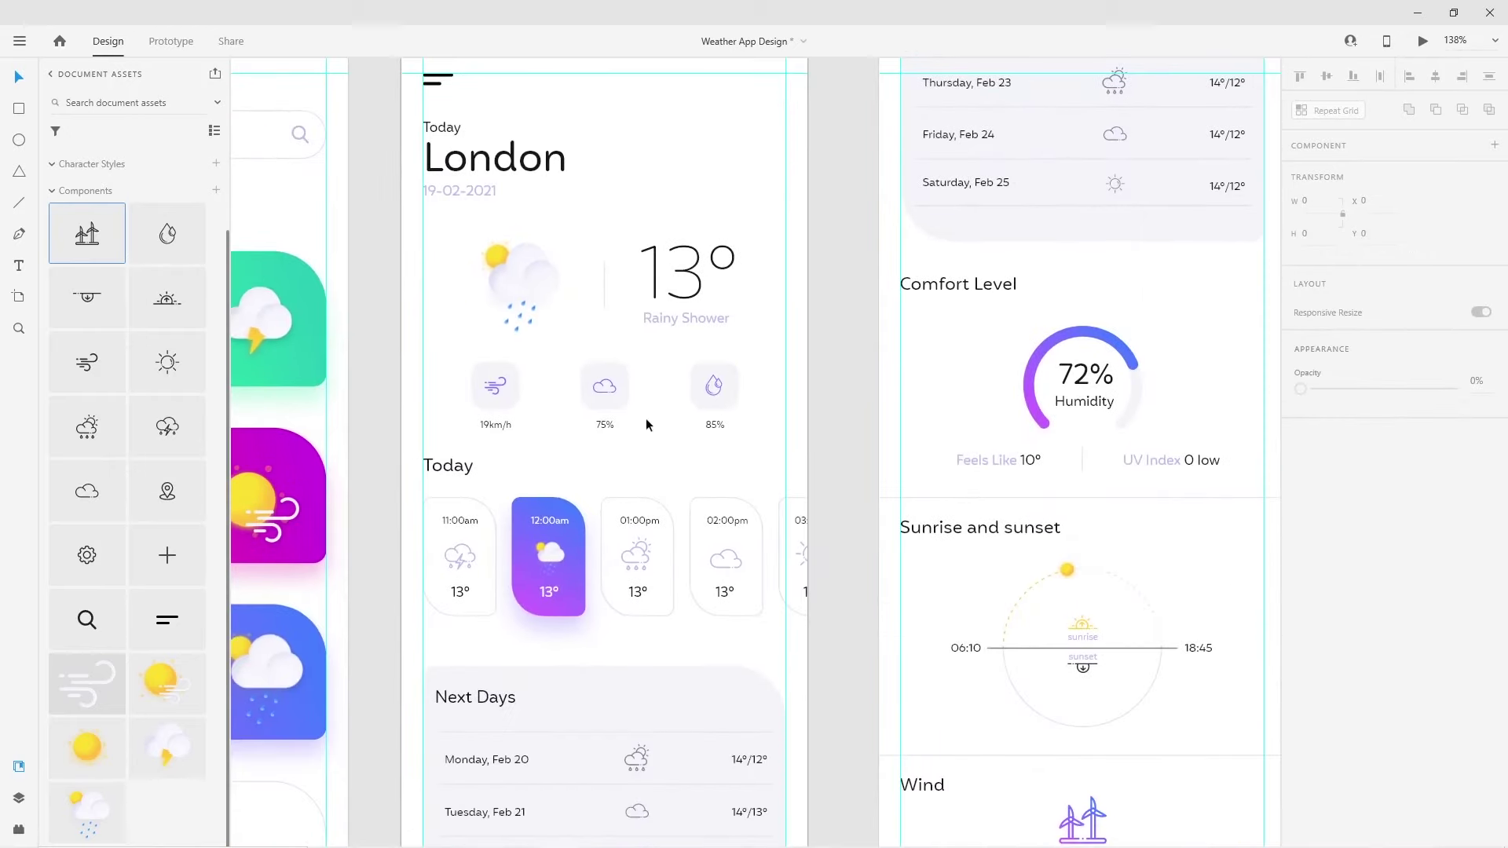
Check the weather icon's spacing, then zoom out to show all three screens
{"action": "left_click", "coordinate": [498, 285]}
{"action": "key", "text": "Escape"}
{"action": "key", "text": "ctrl+0"}
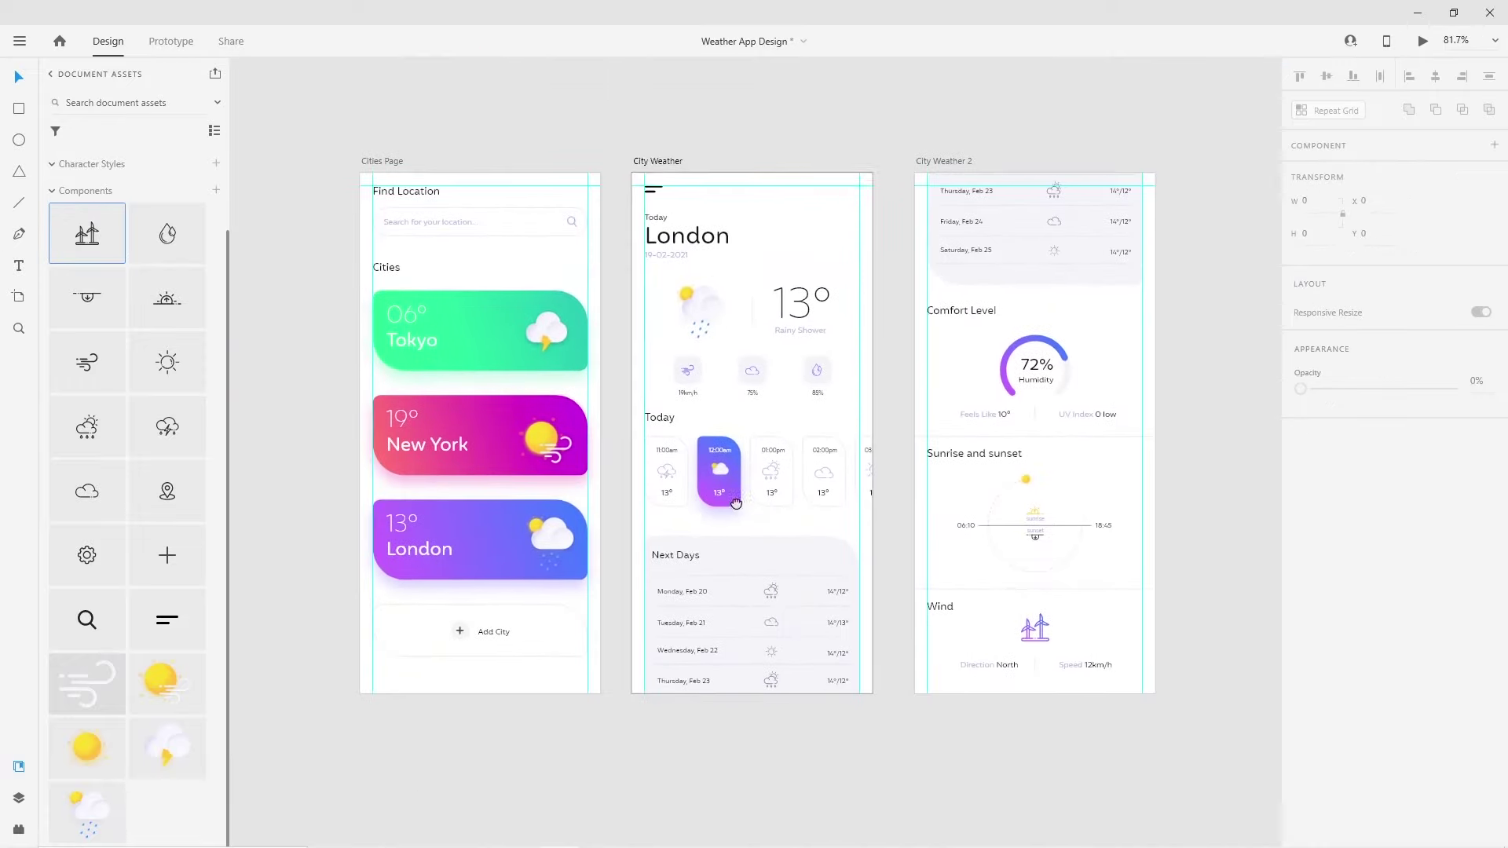
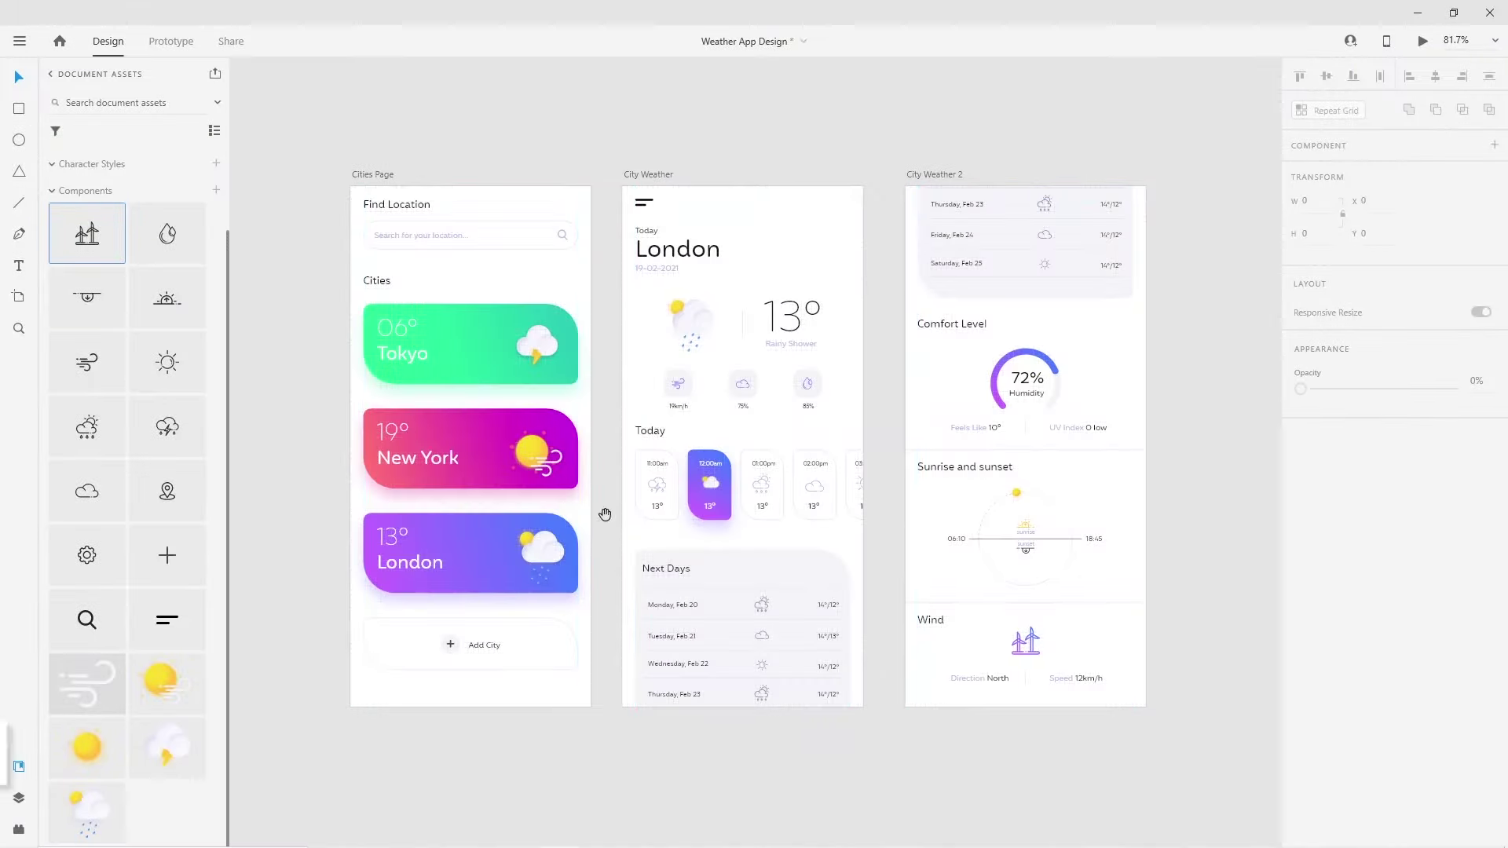
Group the London, New York and Tokyo cards' parts
{"action": "key", "text": "ctrl+g"}
{"action": "left_click_drag", "start_coordinate": [569, 391], "coordinate": [353, 475]}
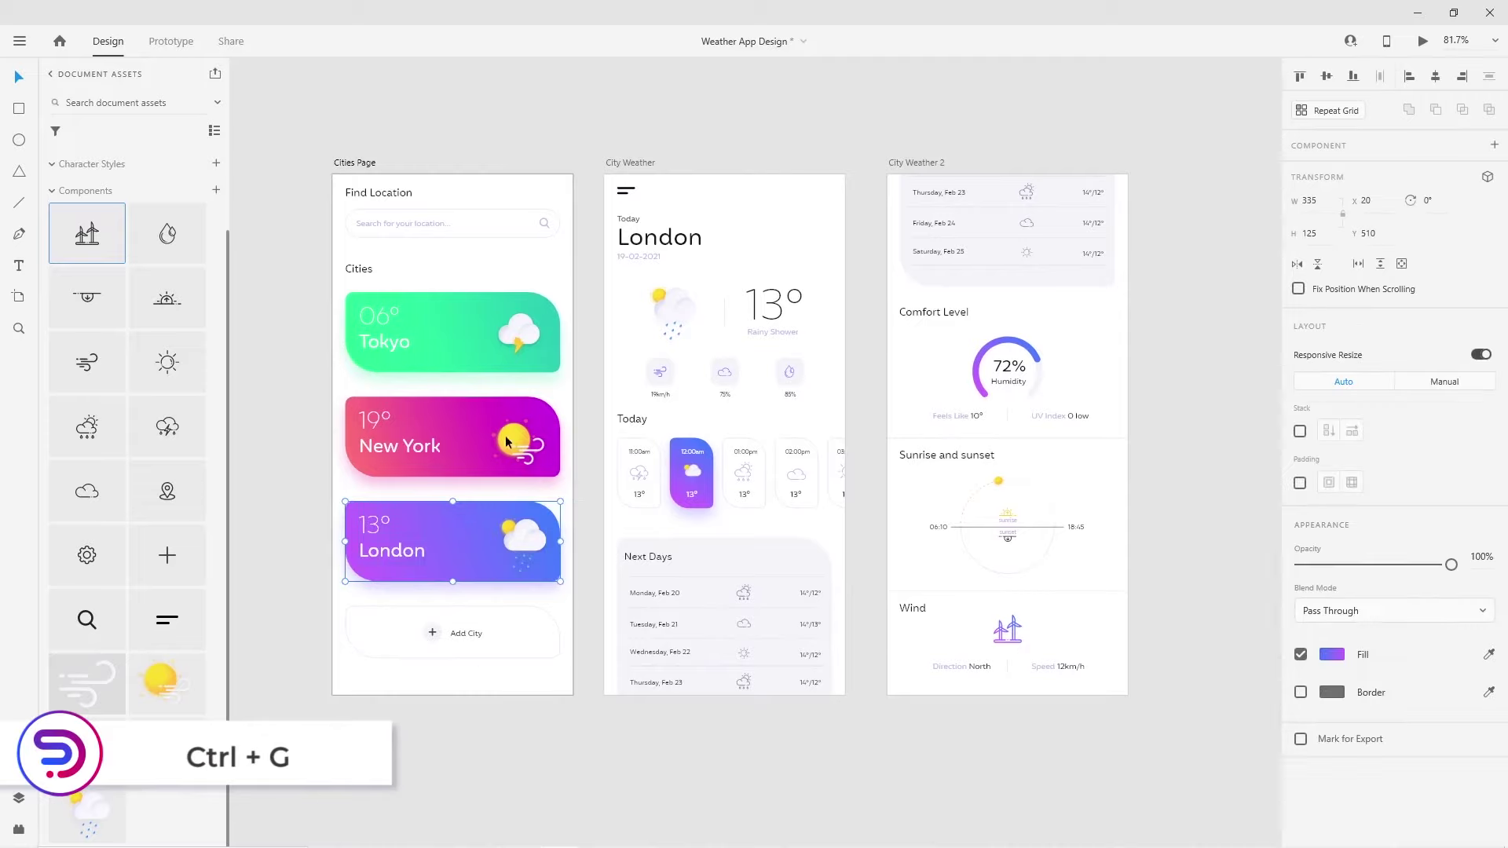
{"action": "key", "text": "ctrl+g"}
{"action": "key", "text": "ctrl+g"}
{"action": "left_click", "coordinate": [424, 353]}
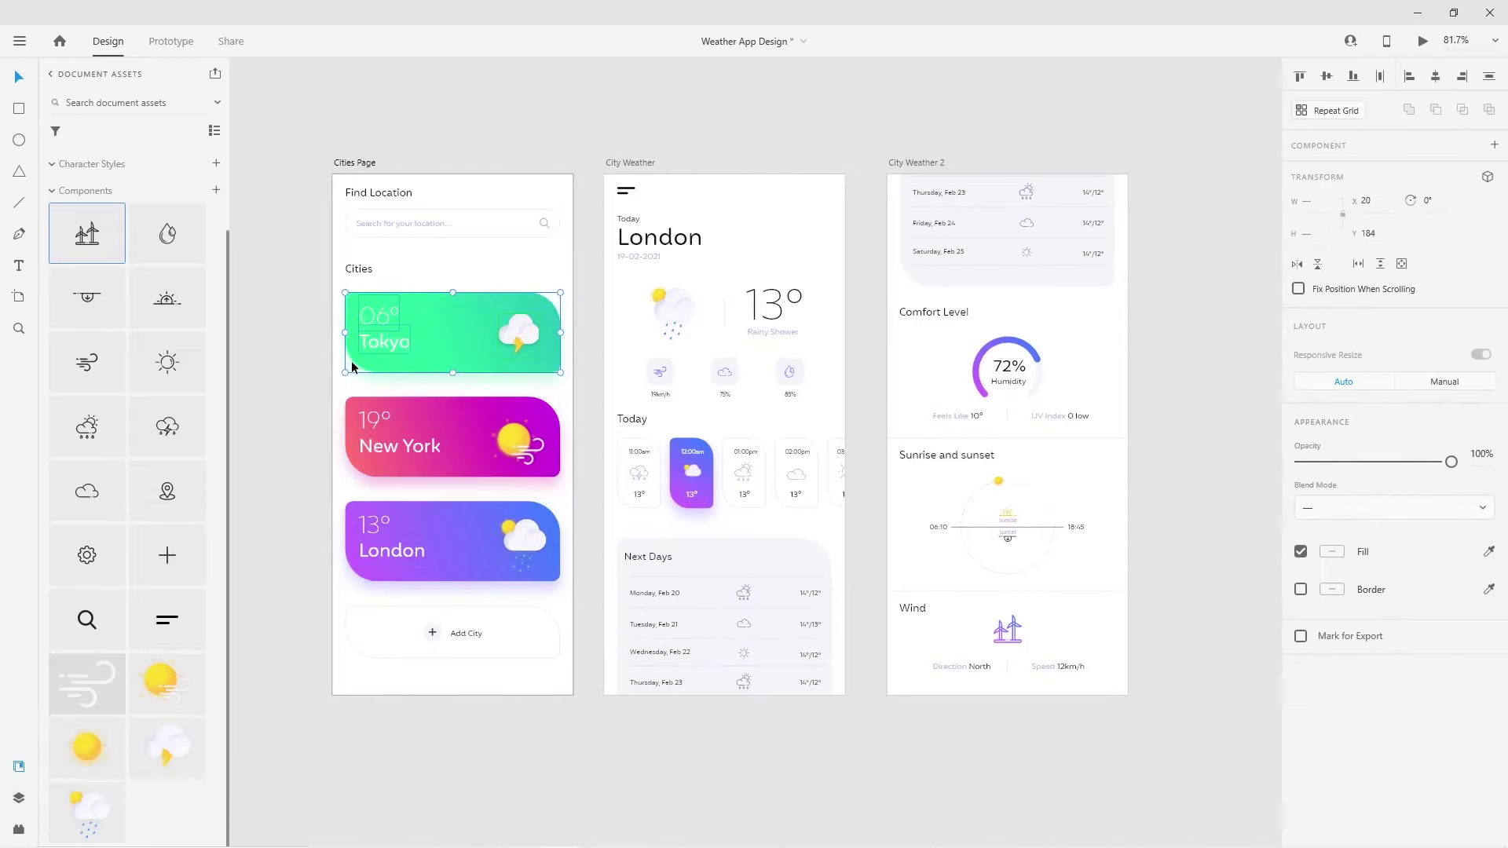
Wire the London card to City Weather with a Push Up transition
{"action": "left_click", "coordinate": [171, 41]}
{"action": "left_click_drag", "start_coordinate": [561, 541], "coordinate": [620, 495]}
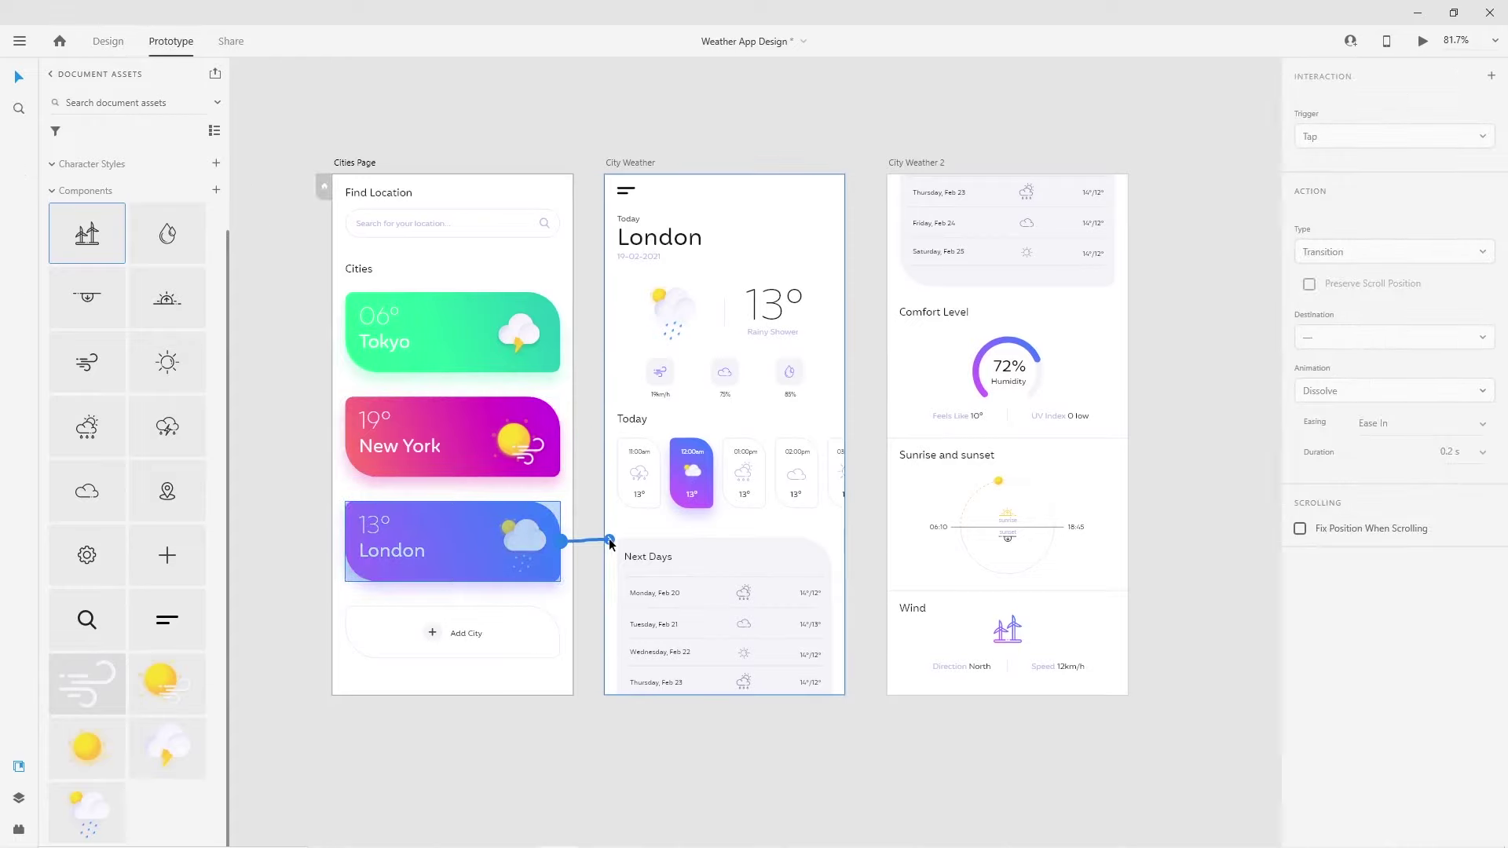
{"action": "left_click", "coordinate": [1465, 260]}
{"action": "left_click", "coordinate": [1335, 215]}
{"action": "left_click", "coordinate": [1490, 394]}
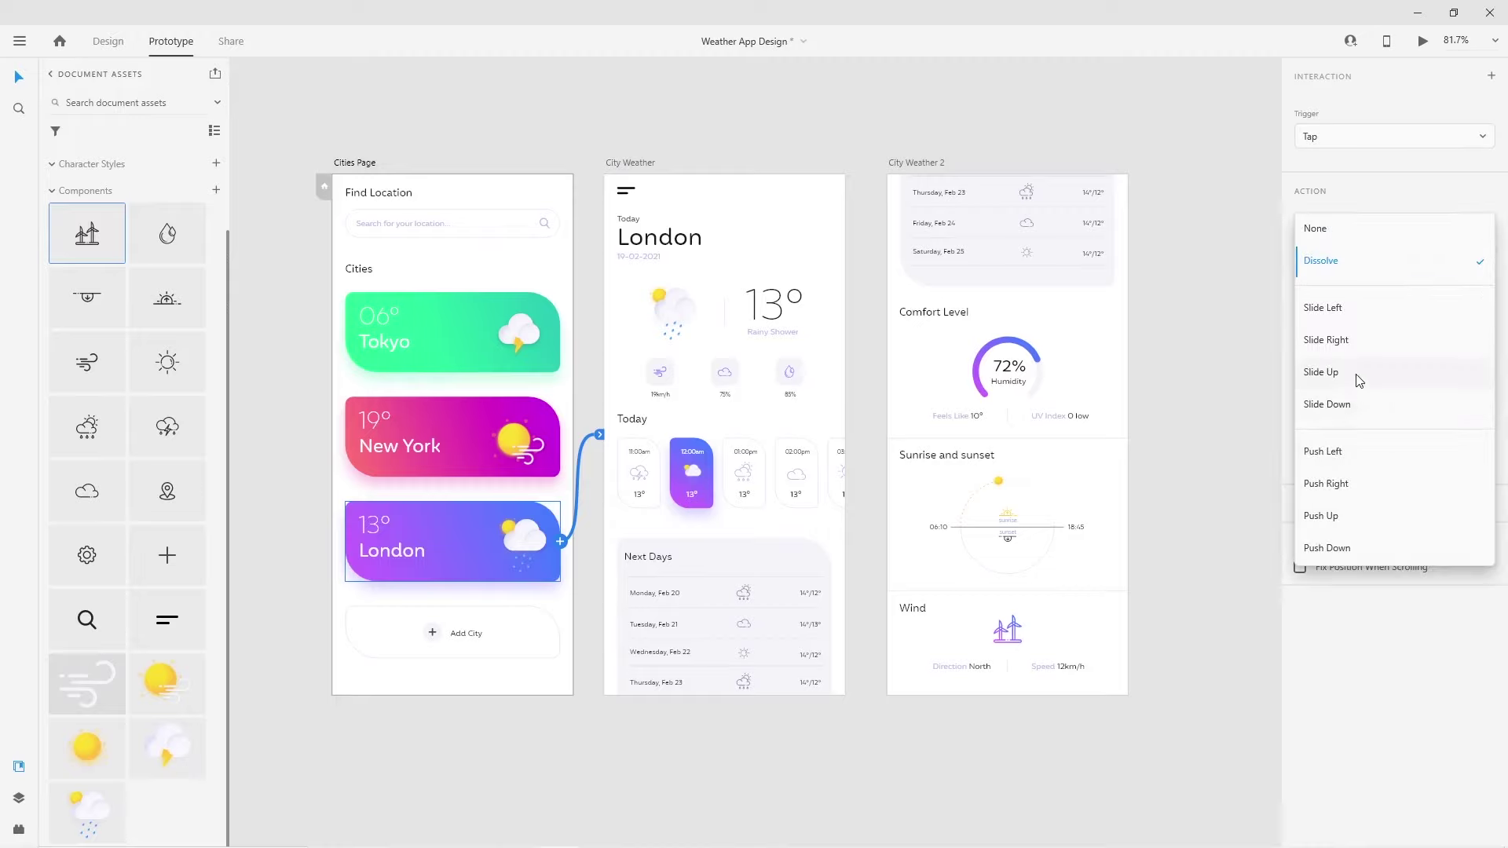
{"action": "left_click", "coordinate": [1330, 517]}
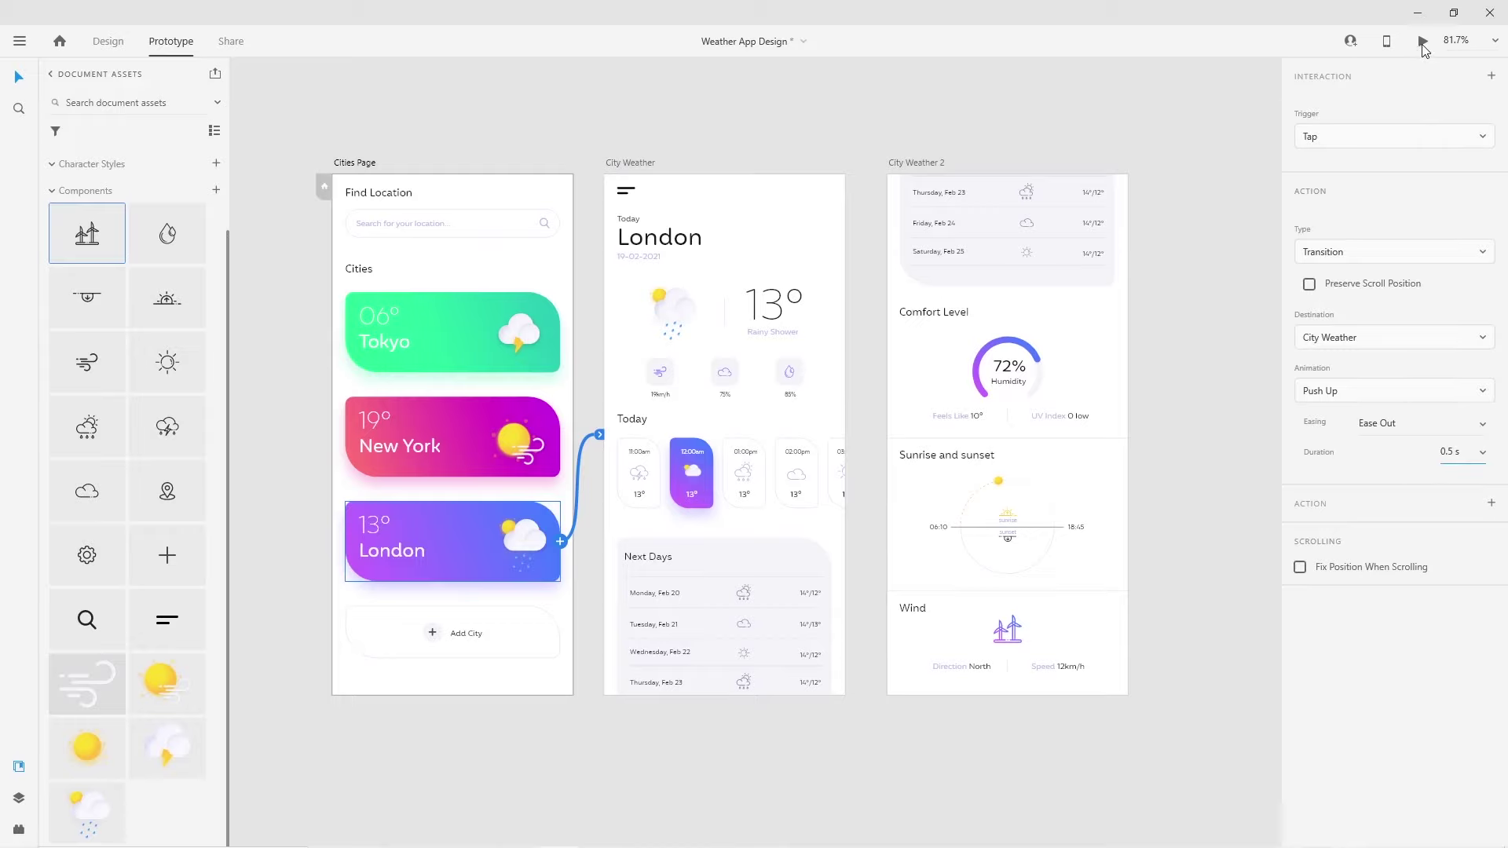
Preview the prototype, tapping London to test the push-up transition
{"action": "left_click", "coordinate": [1422, 43]}
{"action": "left_click", "coordinate": [347, 556]}
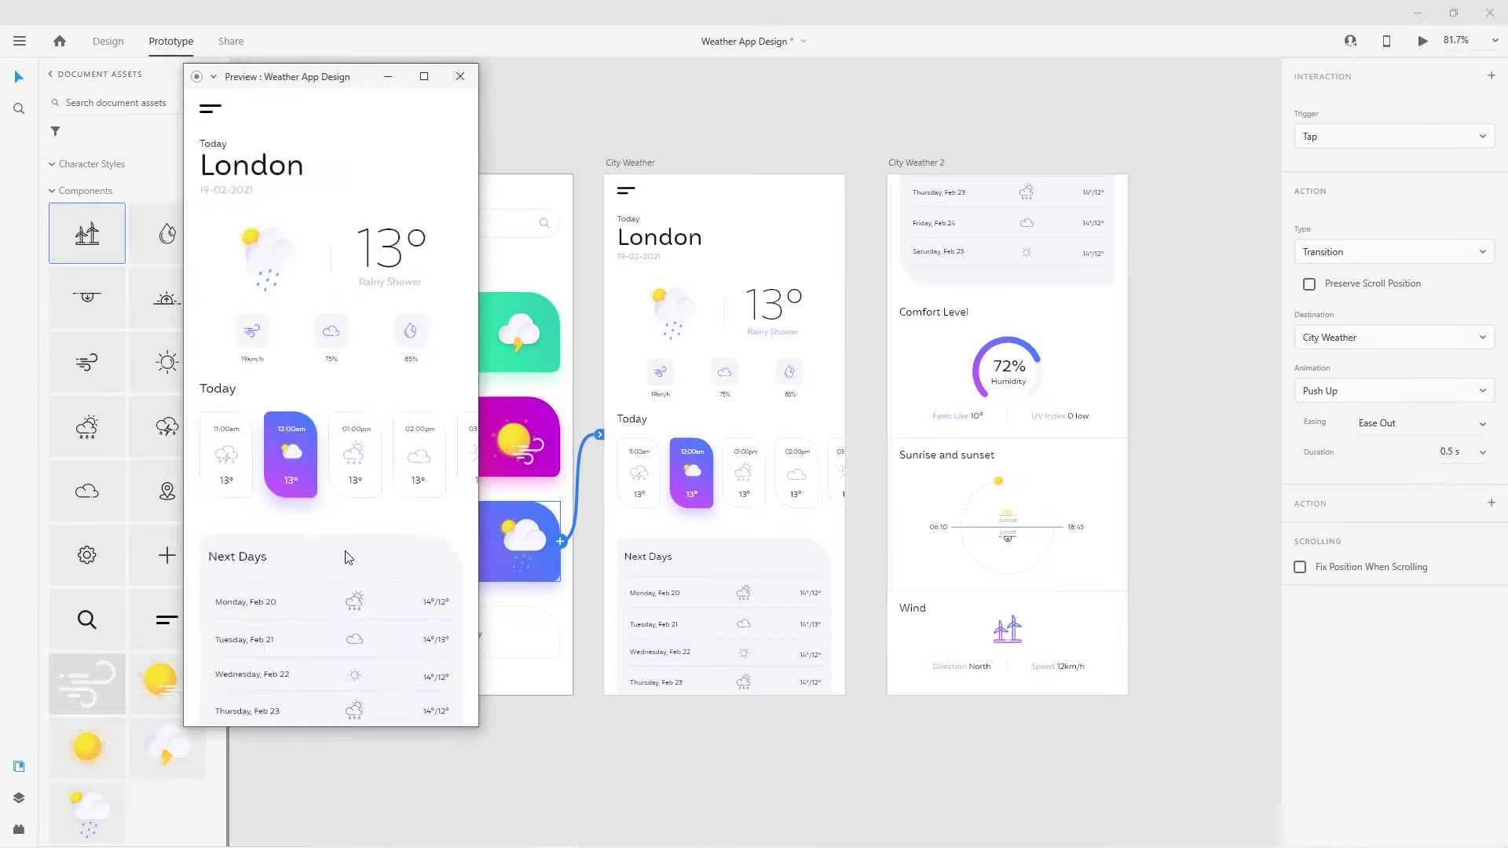
{"action": "left_click", "coordinate": [460, 76]}
{"action": "mouse_move", "coordinate": [818, 393]}
{"action": "left_mouse_down"}
{"action": "mouse_move", "coordinate": [691, 389]}
{"action": "mouse_move", "coordinate": [817, 432]}
{"action": "left_mouse_up"}
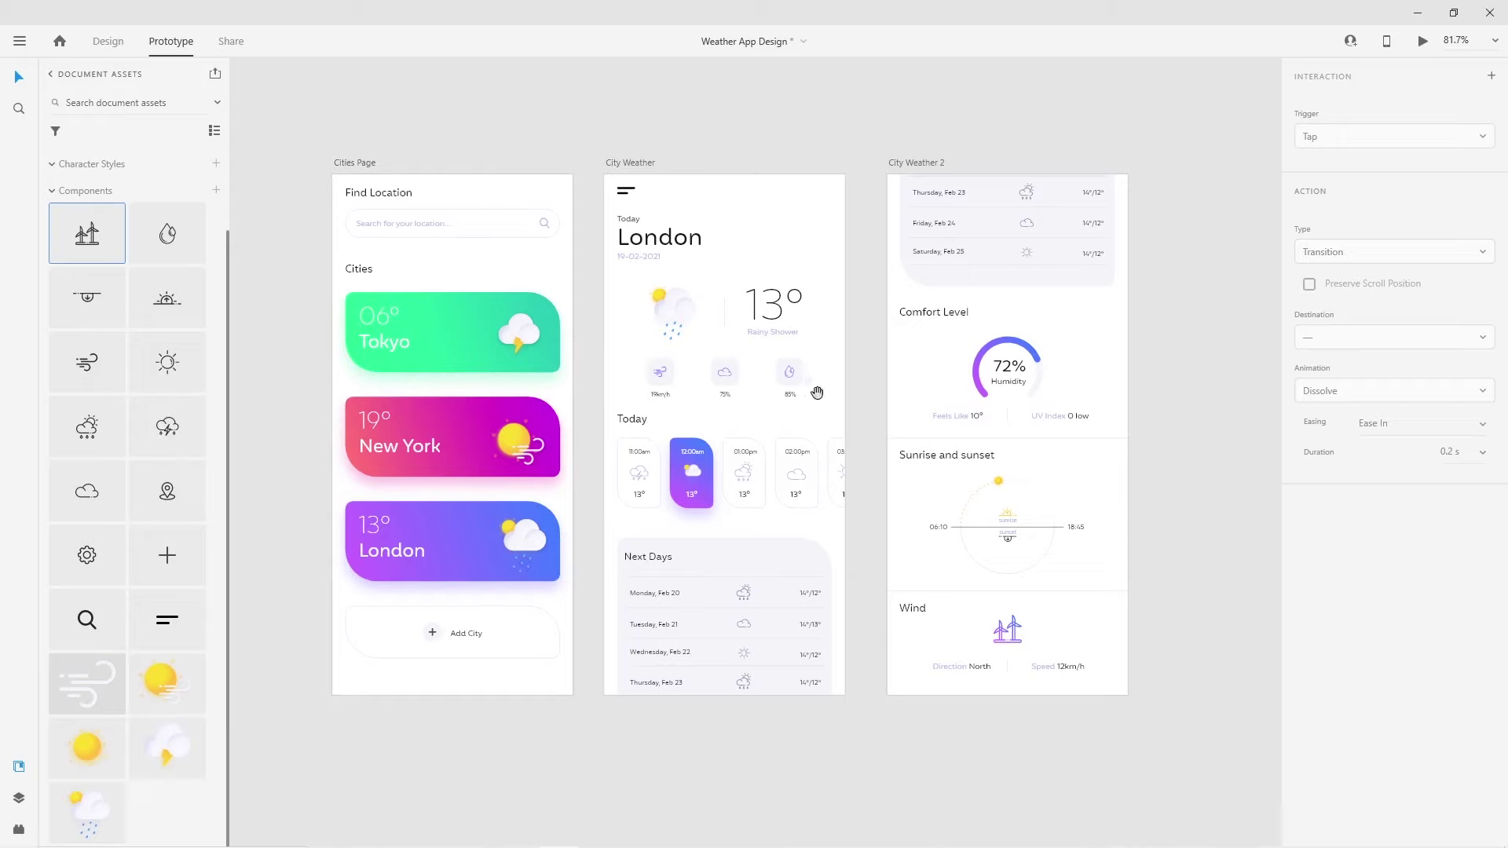
{"action": "left_click", "coordinate": [723, 413]}
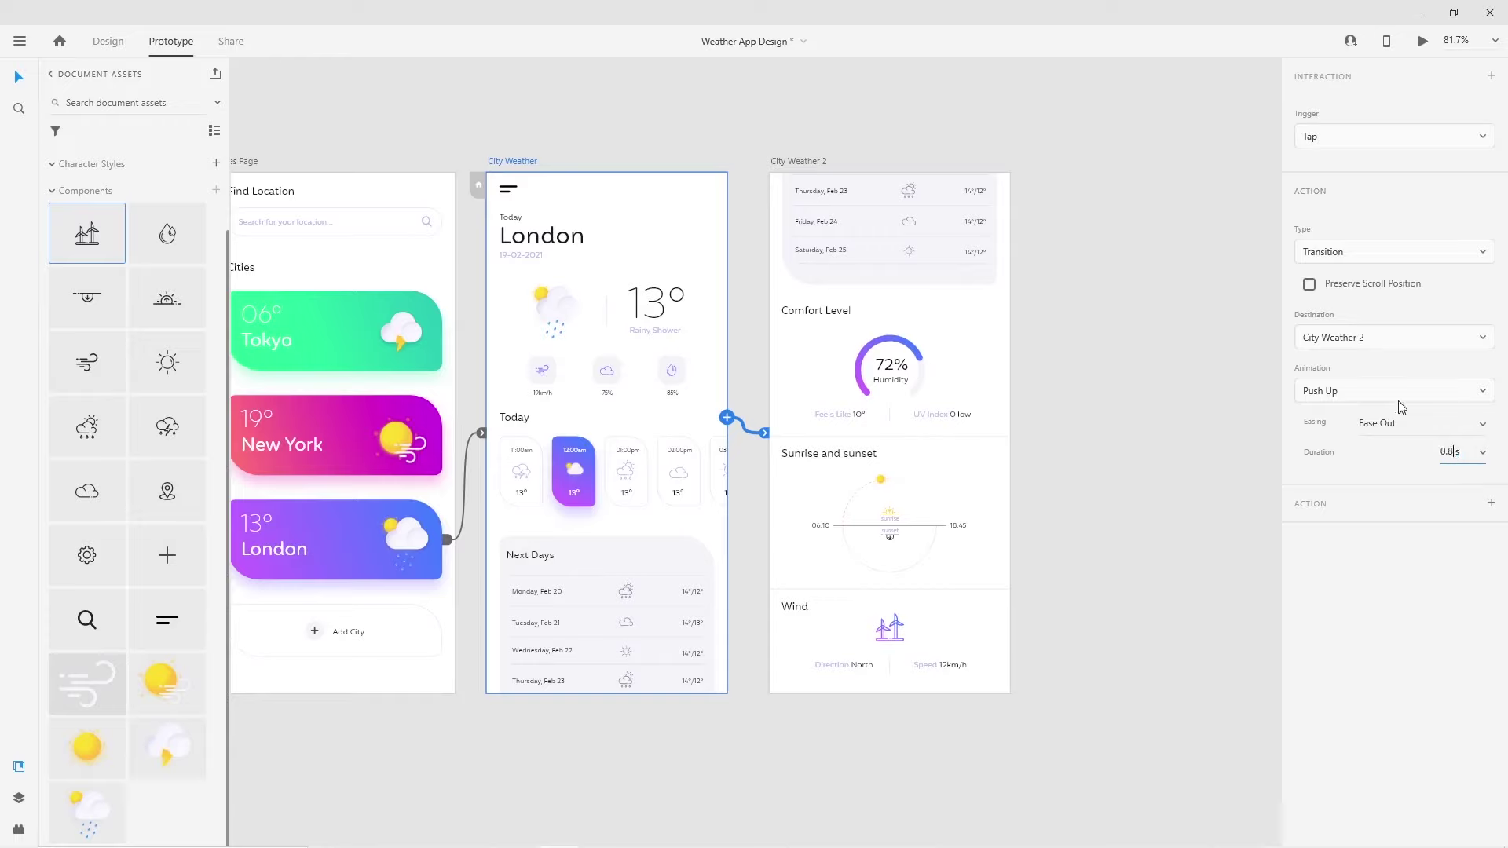
Set the transition duration to 0.8 s and preview the push up to City Weather 2
{"action": "key", "text": "Return"}
{"action": "key", "text": "ctrl+Return"}
{"action": "left_click", "coordinate": [402, 377]}
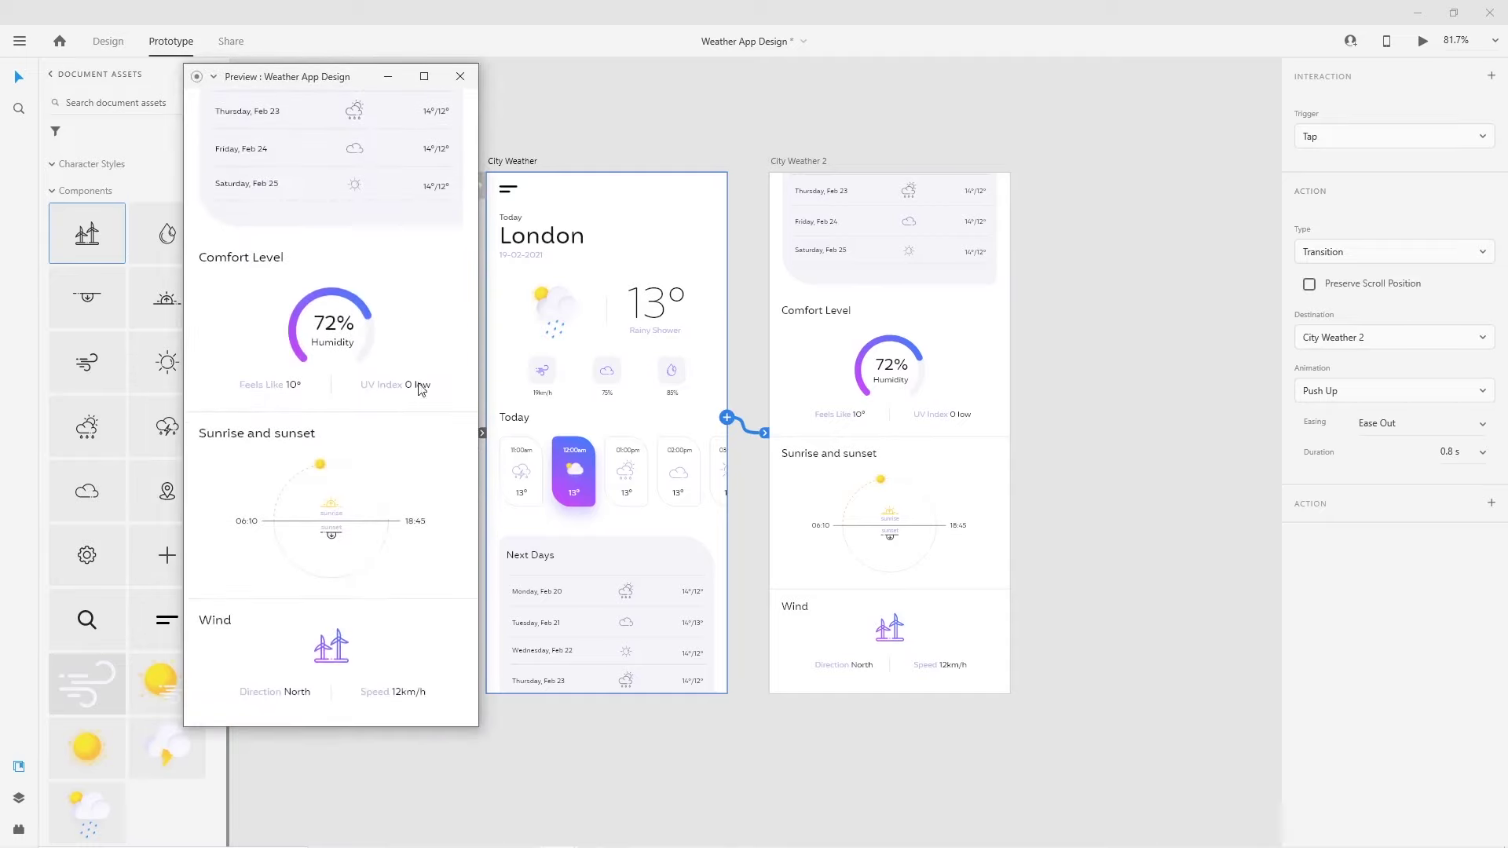
{"action": "left_click", "coordinate": [460, 76]}
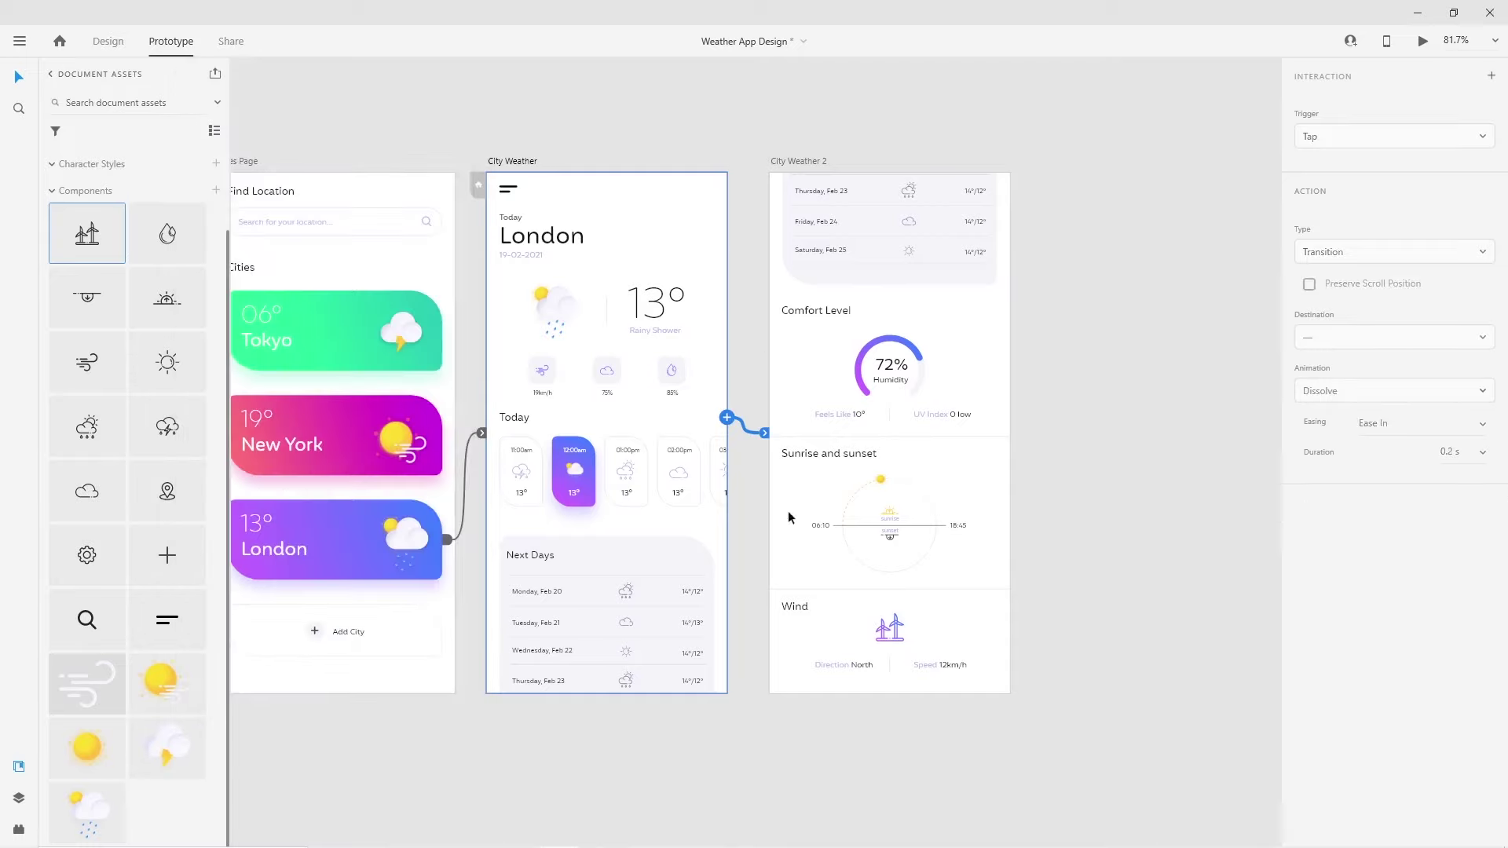
Link City Weather 2 back to City Weather and test it in preview
{"action": "left_click", "coordinate": [989, 446]}
{"action": "left_click_drag", "start_coordinate": [1010, 416], "coordinate": [730, 487]}
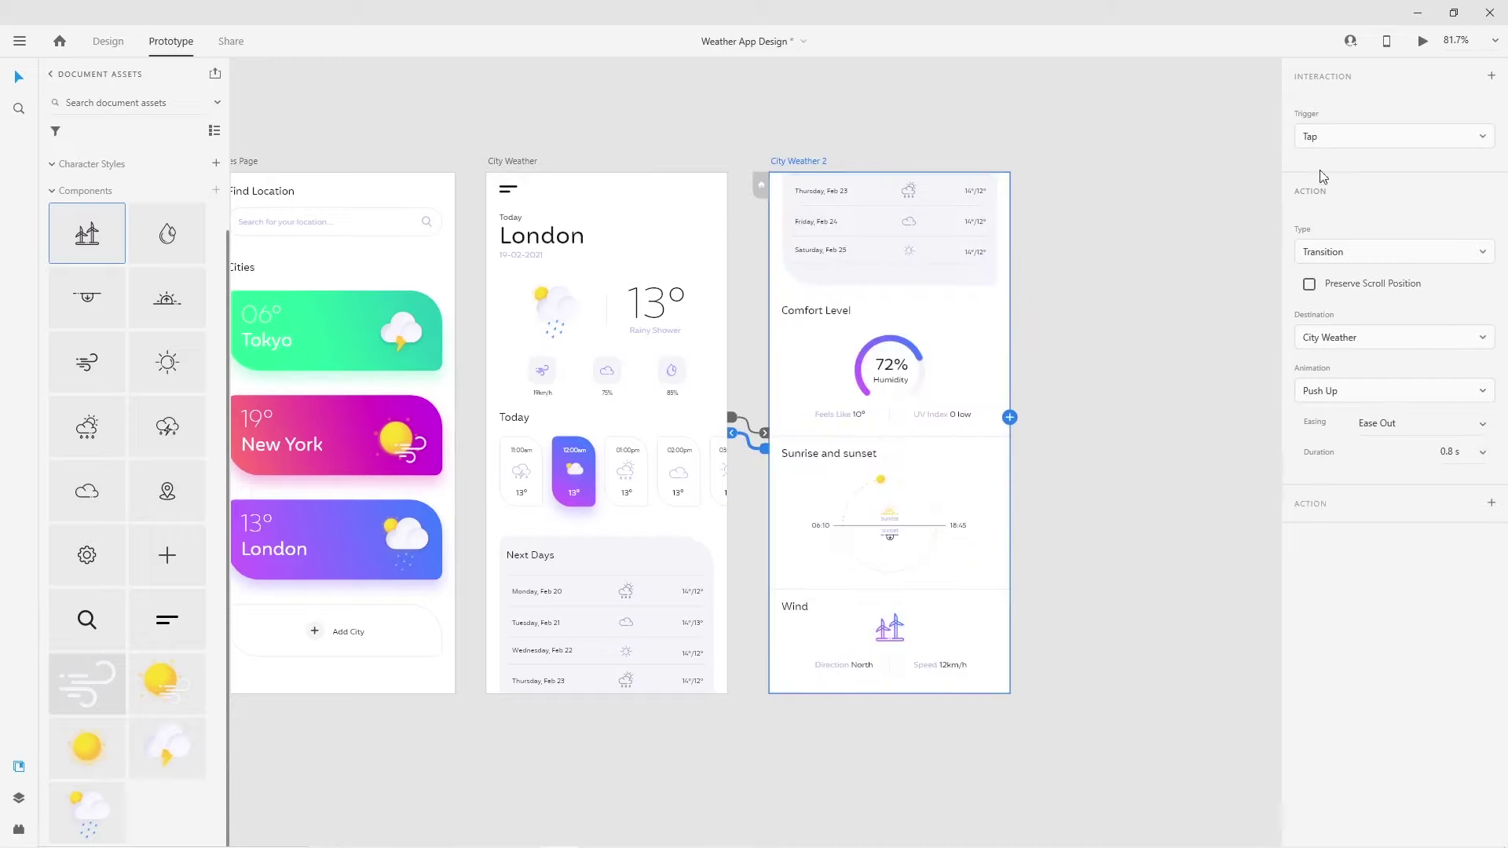
{"action": "left_click", "coordinate": [1421, 43]}
{"action": "left_click", "coordinate": [397, 549]}
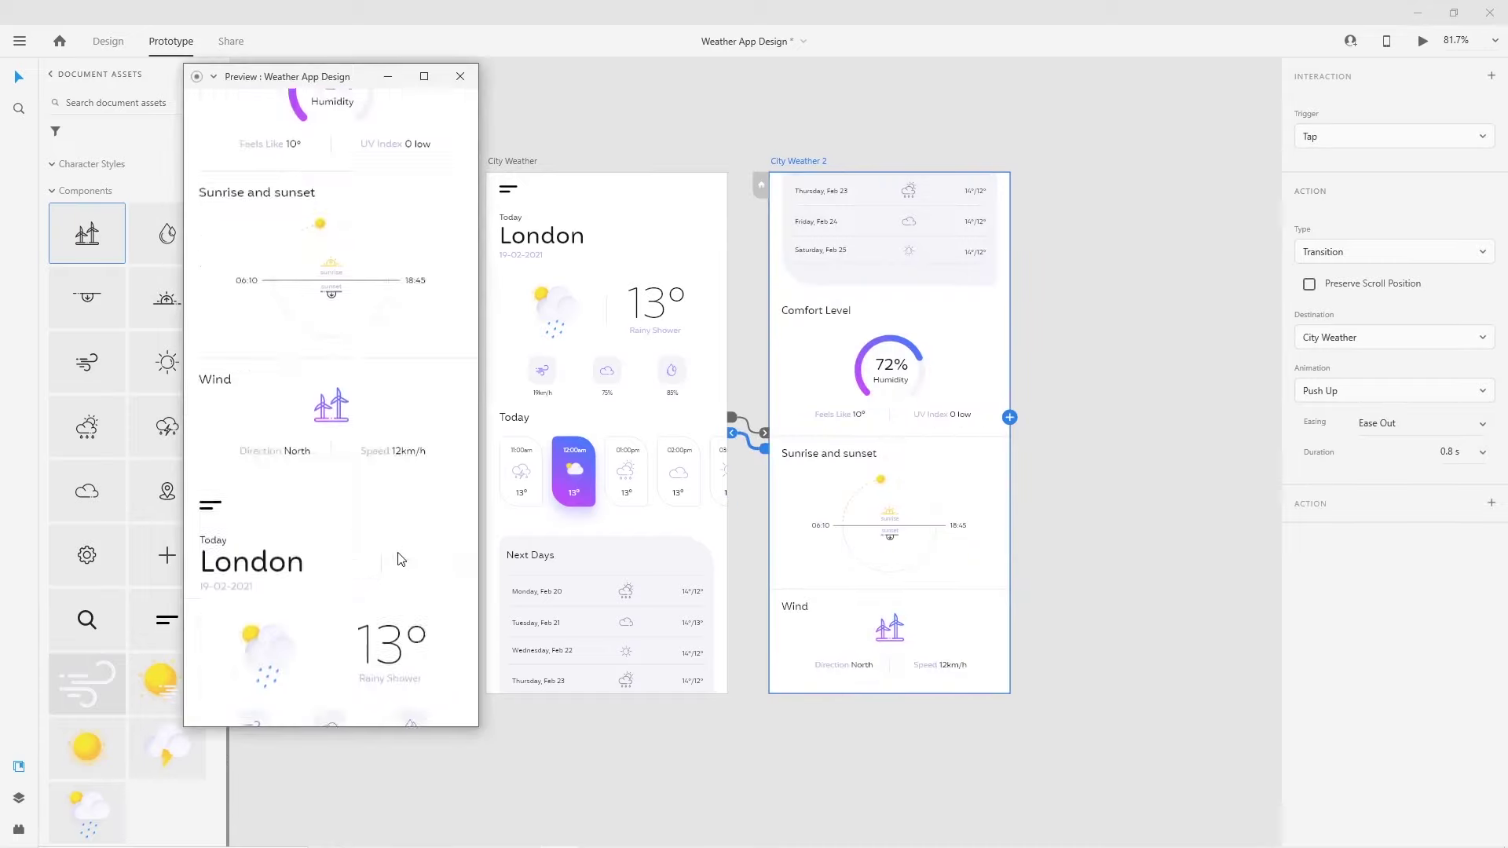
{"action": "left_click", "coordinate": [397, 442]}
{"action": "left_click", "coordinate": [396, 537]}
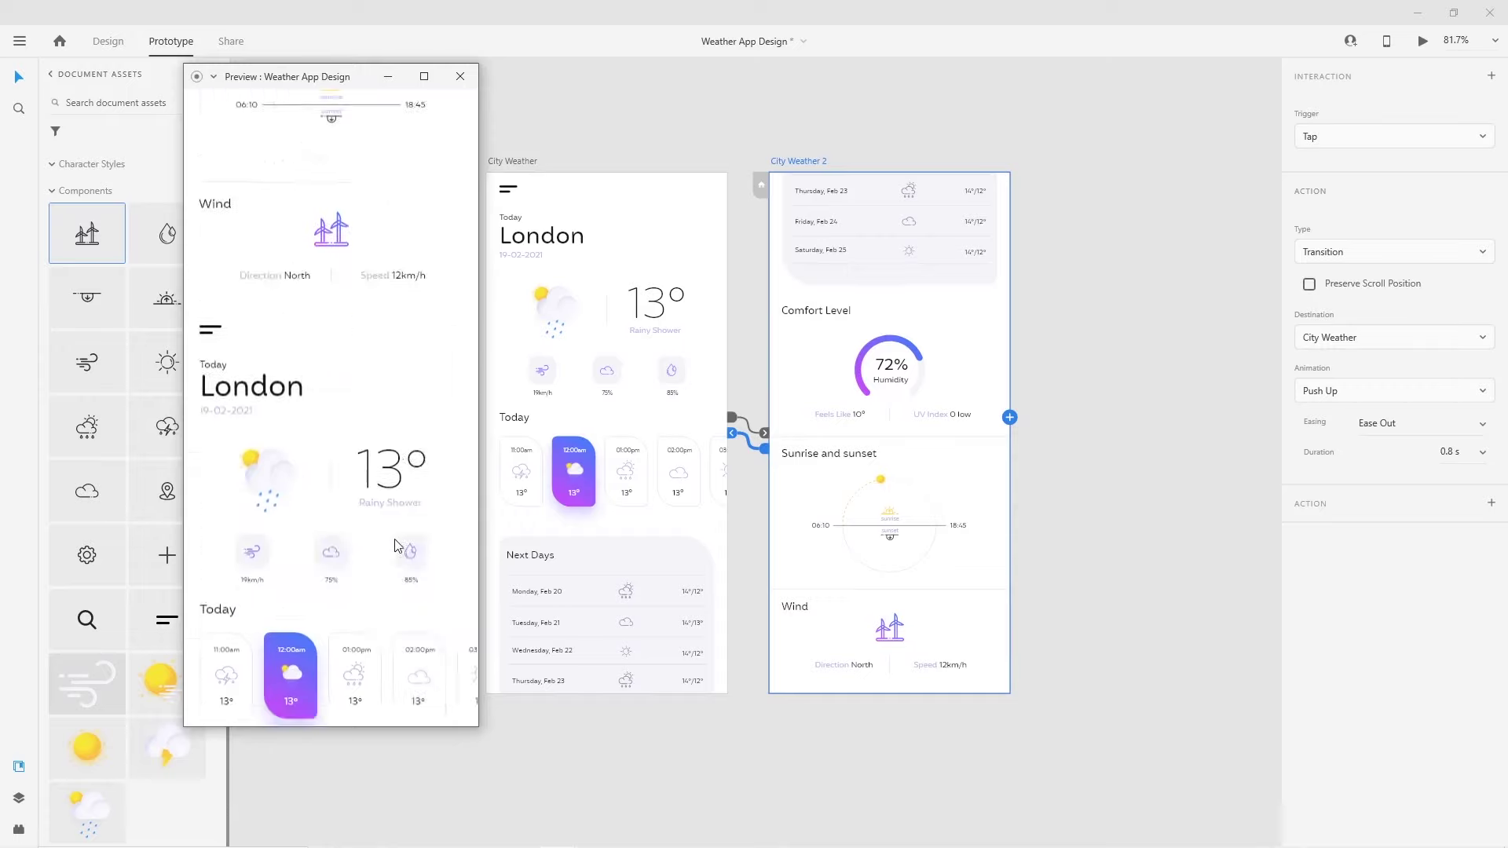
{"action": "left_click", "coordinate": [460, 77]}
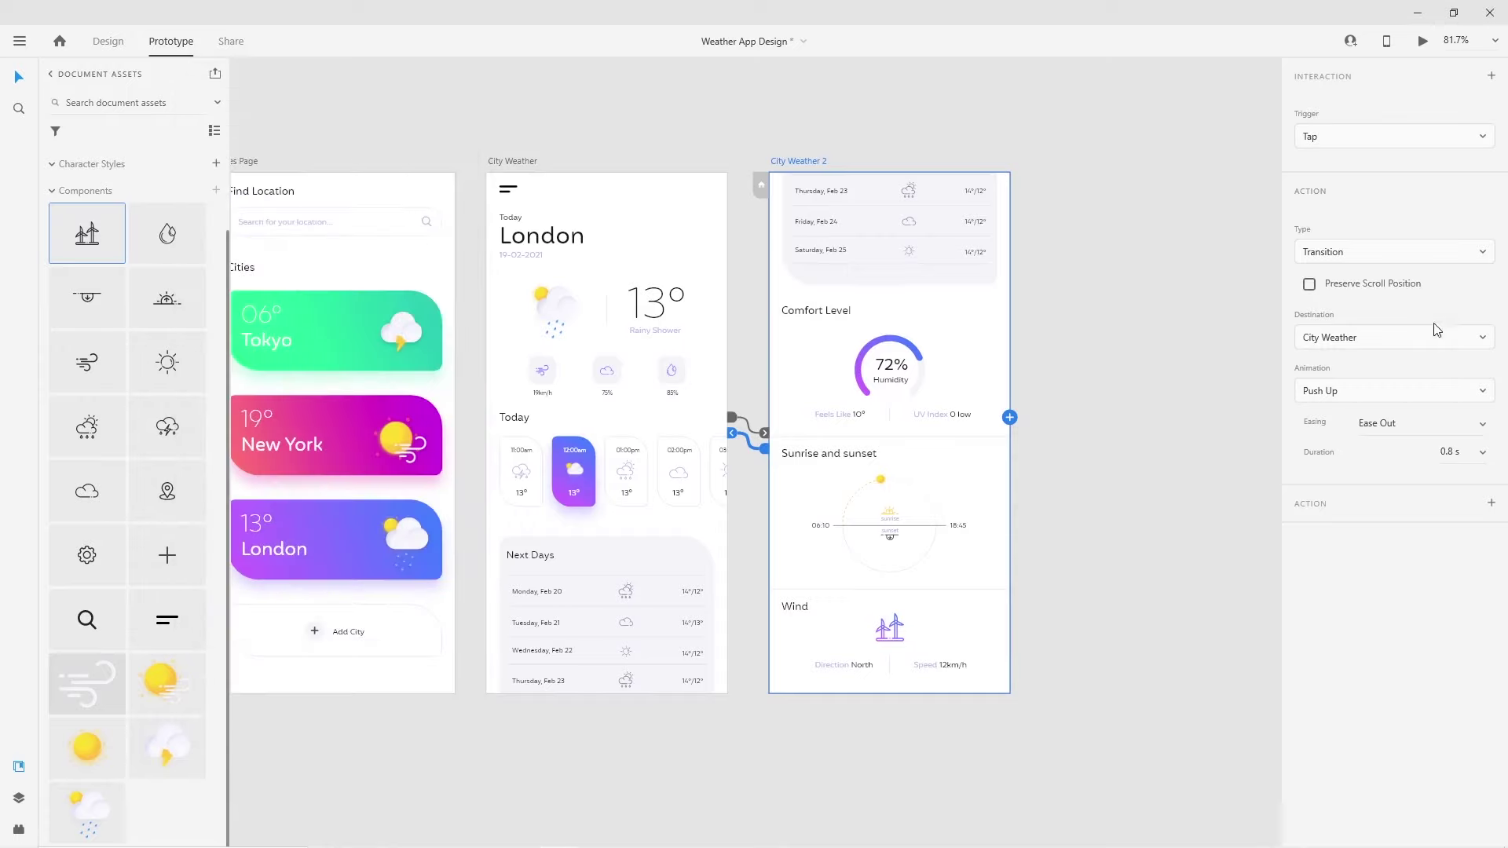
Change the return transition to Push Down and test it in preview
{"action": "left_click", "coordinate": [1457, 392]}
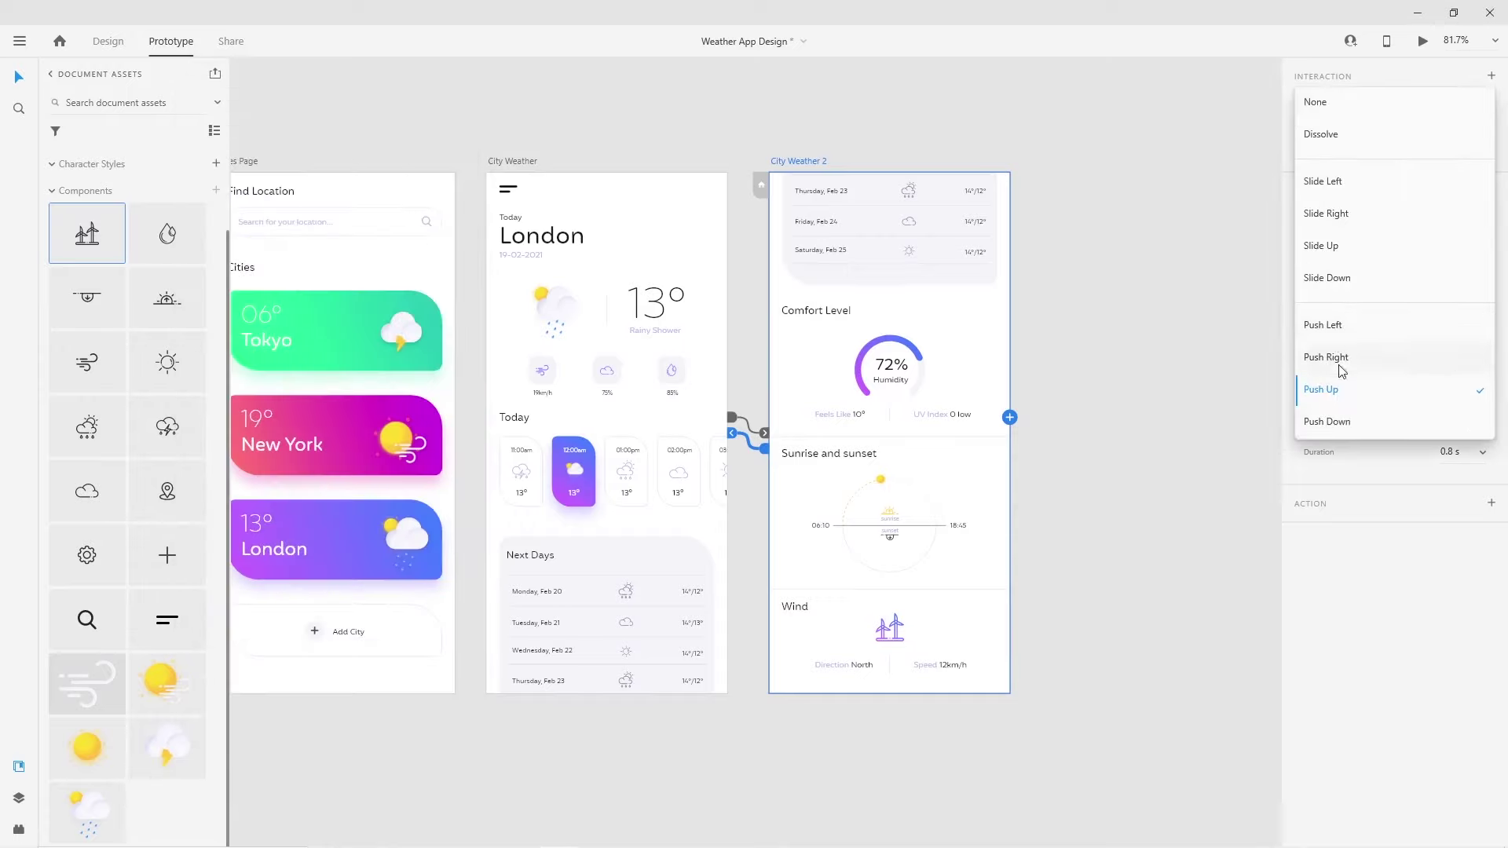
{"action": "left_click", "coordinate": [1338, 422]}
{"action": "key", "text": "ctrl+Return"}
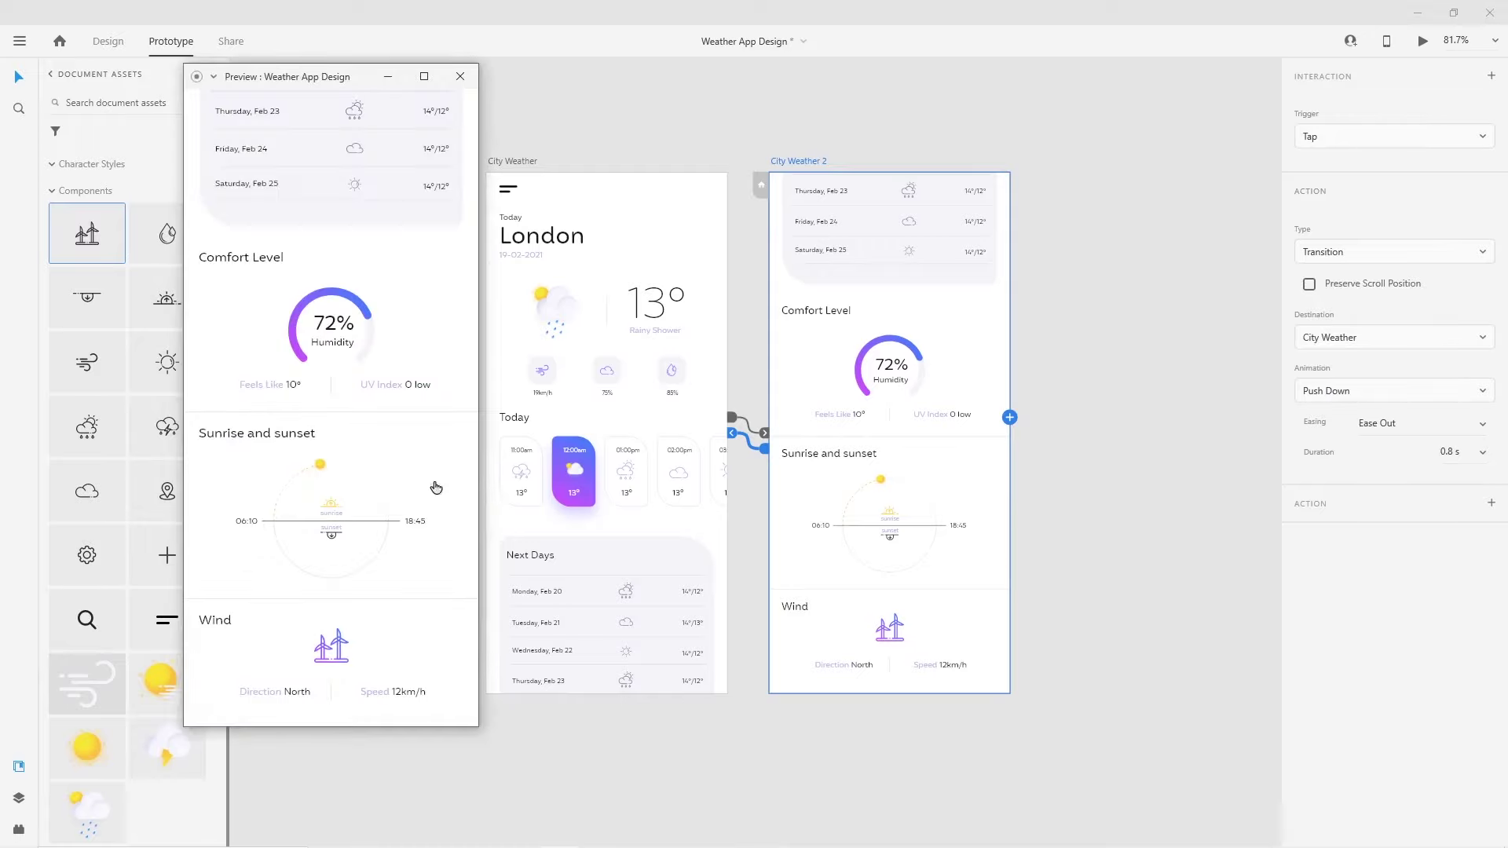
{"action": "left_click", "coordinate": [384, 558]}
{"action": "left_click", "coordinate": [380, 599]}
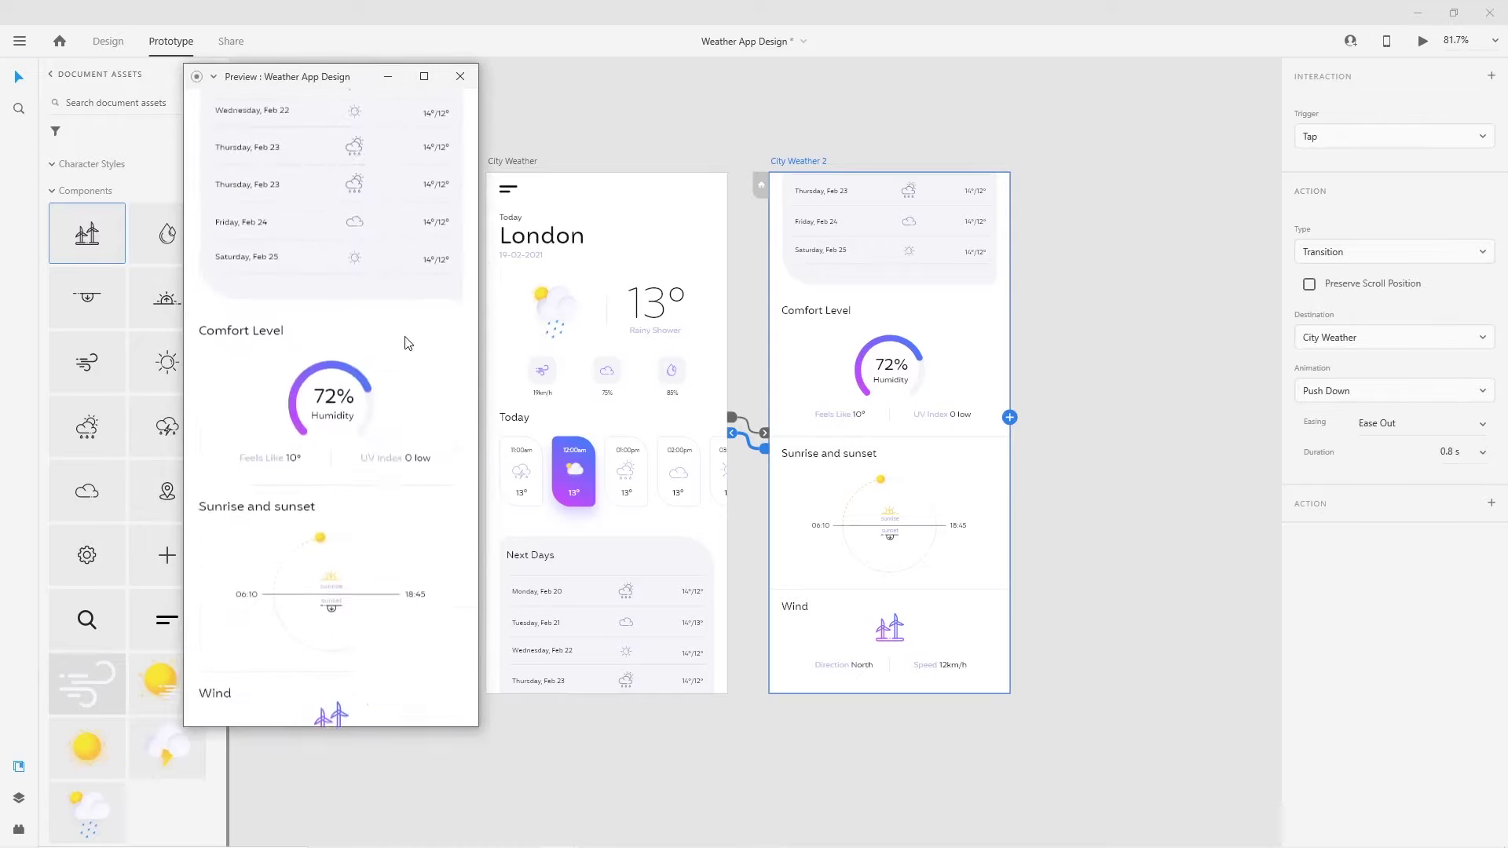
{"action": "left_click", "coordinate": [404, 483]}
{"action": "left_click", "coordinate": [460, 76]}
{"action": "left_click", "coordinate": [471, 366]}
{"action": "left_click_drag", "start_coordinate": [472, 367], "coordinate": [622, 372]}
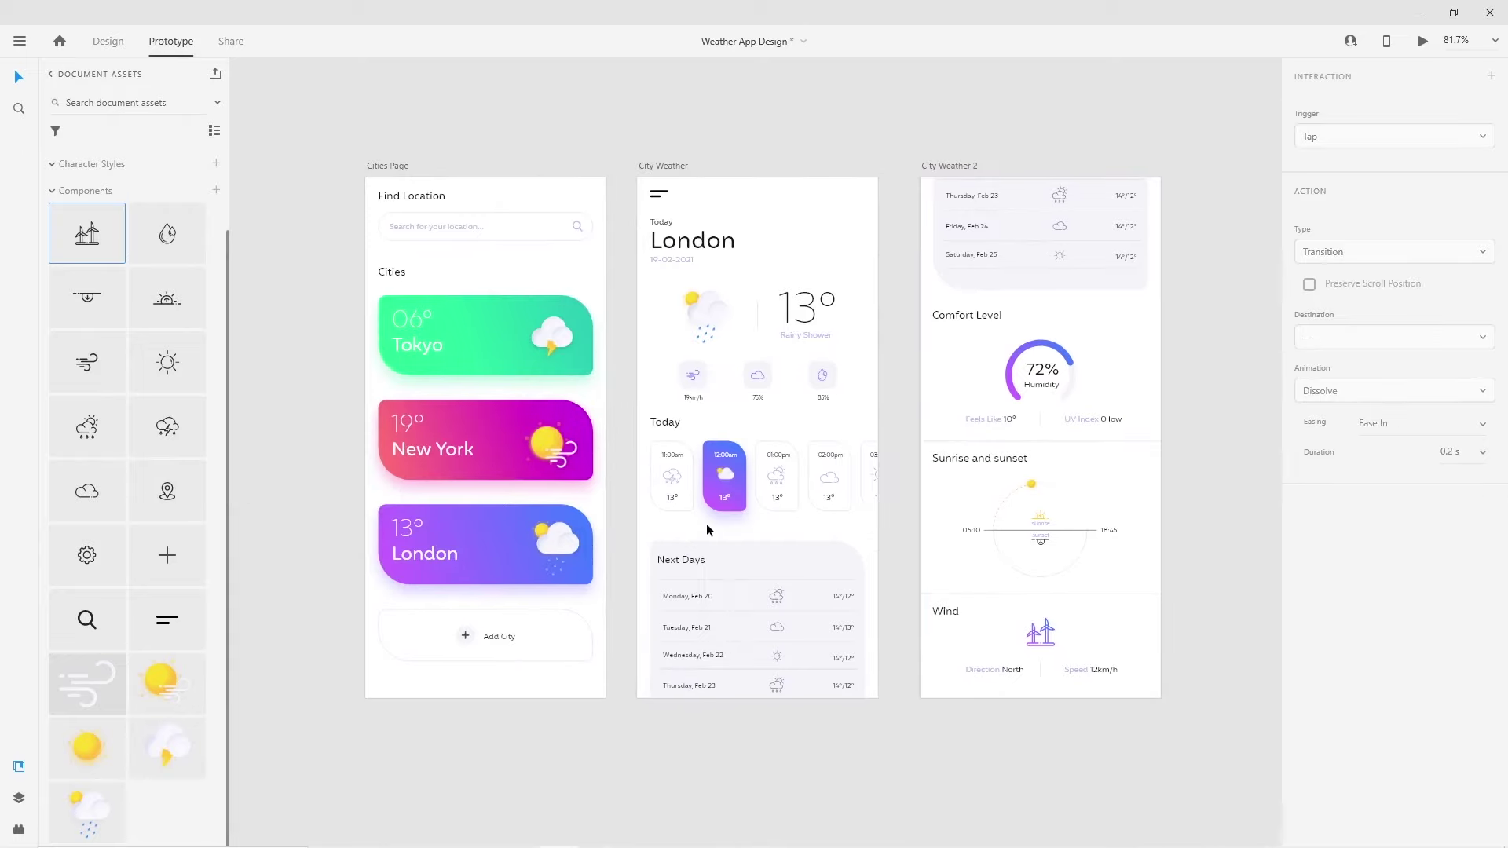
Draw a borderless rectangle over the City Weather screen
{"action": "left_click", "coordinate": [658, 329]}
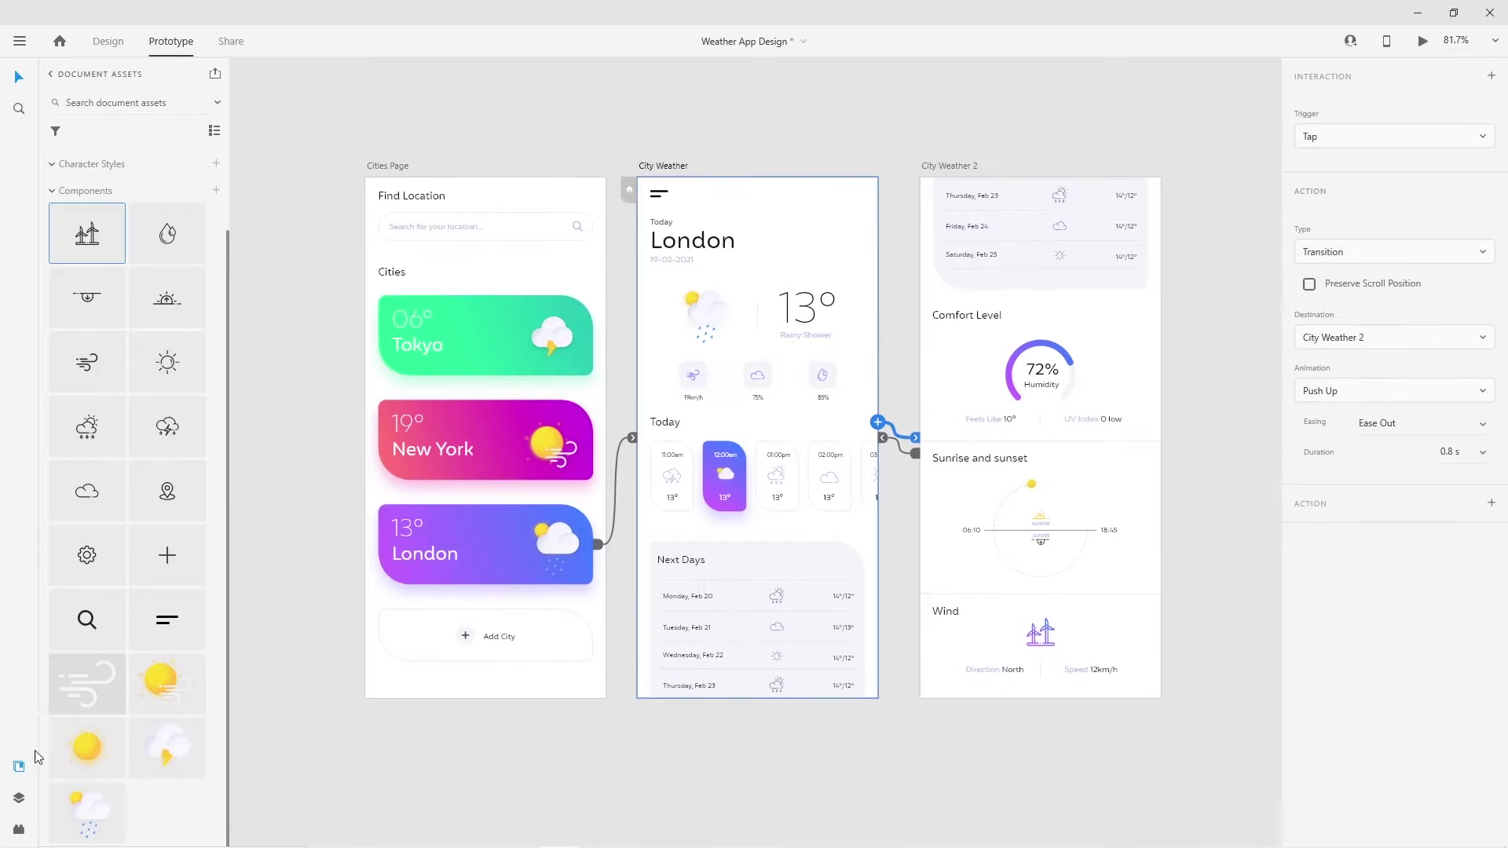
{"action": "left_click", "coordinate": [18, 798]}
{"action": "left_click", "coordinate": [107, 43]}
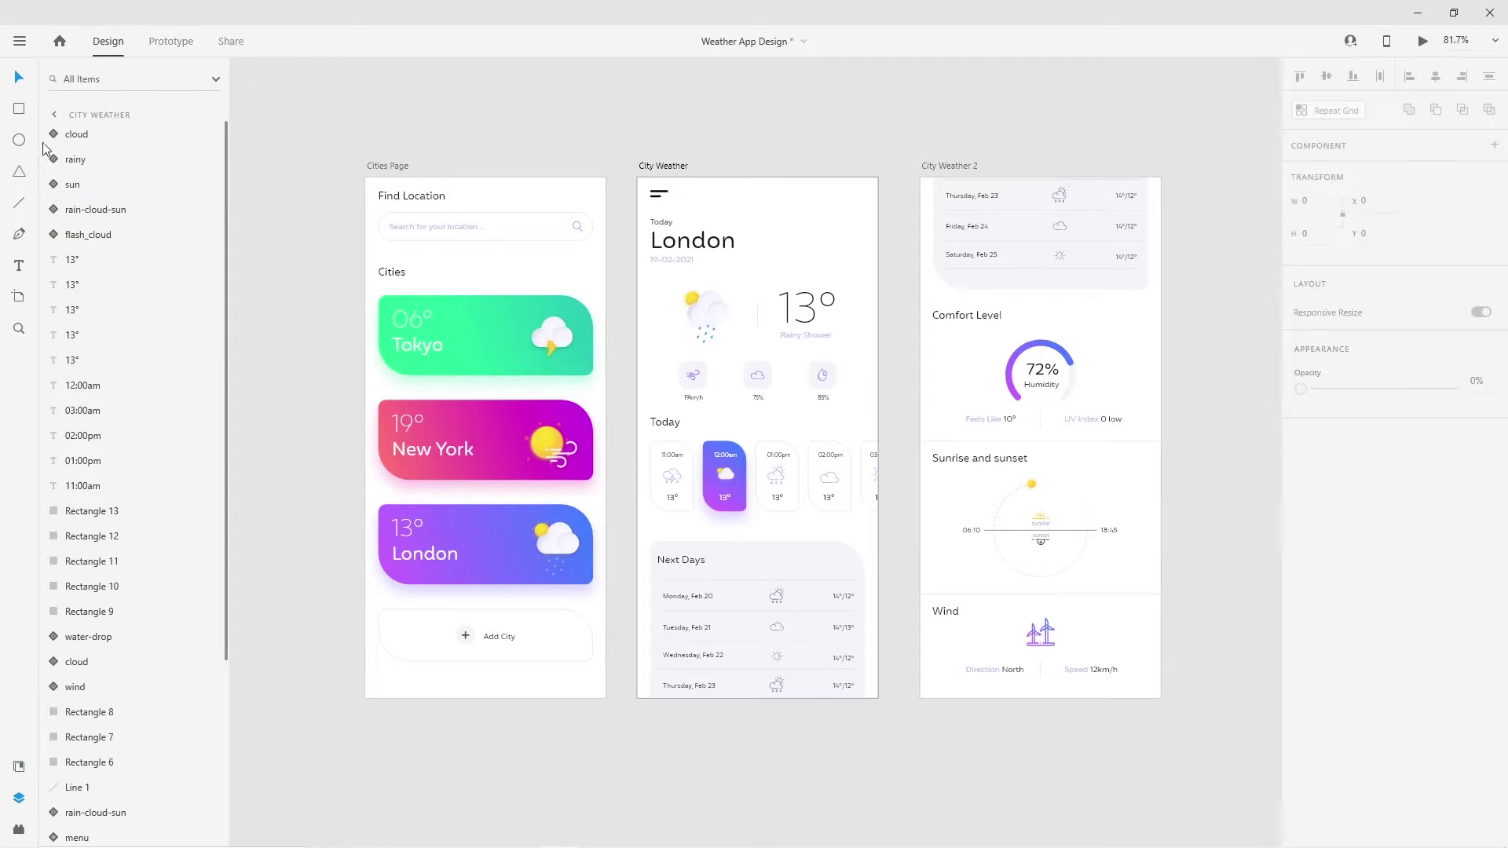
{"action": "mouse_move", "coordinate": [636, 179]}
{"action": "left_mouse_down"}
{"action": "mouse_move", "coordinate": [879, 638]}
{"action": "mouse_move", "coordinate": [878, 697]}
{"action": "left_mouse_up"}
{"action": "left_click_drag", "start_coordinate": [773, 433], "coordinate": [776, 471]}
{"action": "left_click", "coordinate": [1301, 627]}
{"action": "left_click_drag", "start_coordinate": [827, 553], "coordinate": [804, 509]}
Give the rectangle a #676FBC drop shadow with offsets -19, 2 and blur 64
{"action": "left_click", "coordinate": [1301, 665]}
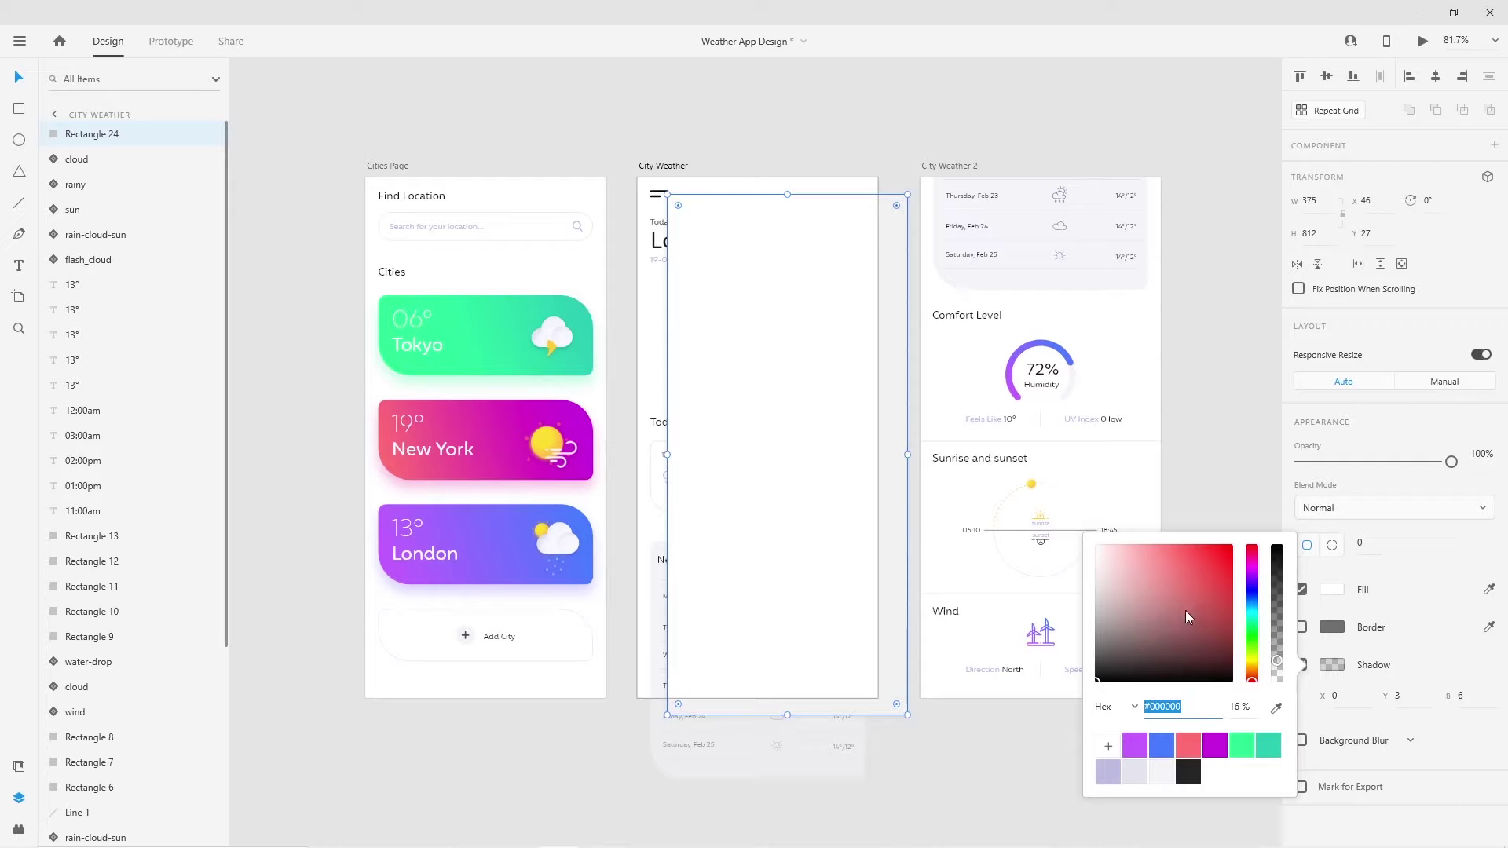
{"action": "left_click", "coordinate": [1252, 593]}
{"action": "left_click_drag", "start_coordinate": [1167, 581], "coordinate": [1157, 581]}
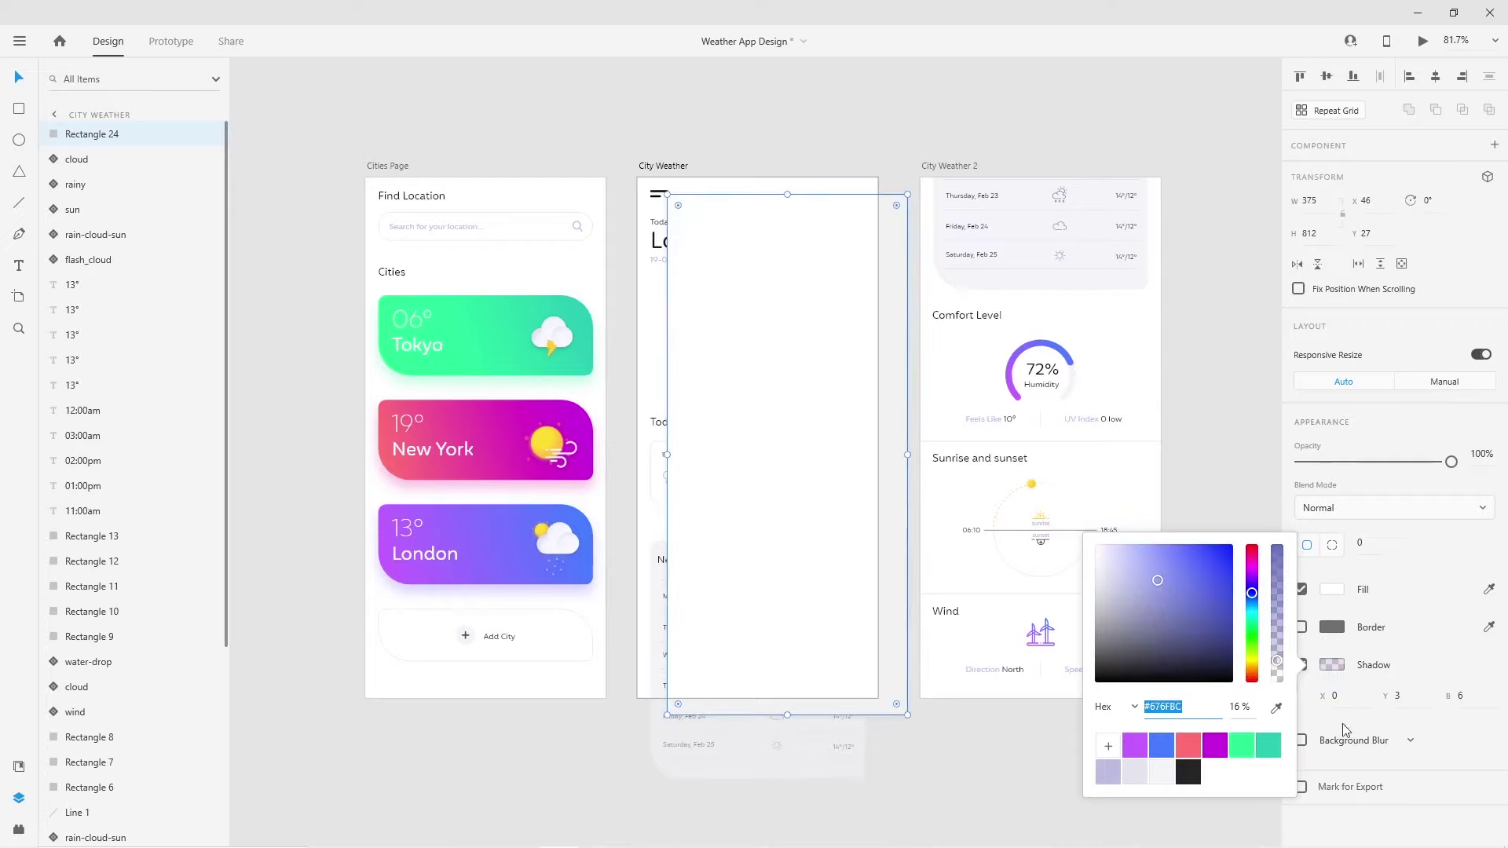
{"action": "left_click", "coordinate": [1343, 694]}
{"action": "type", "text": "-19"}
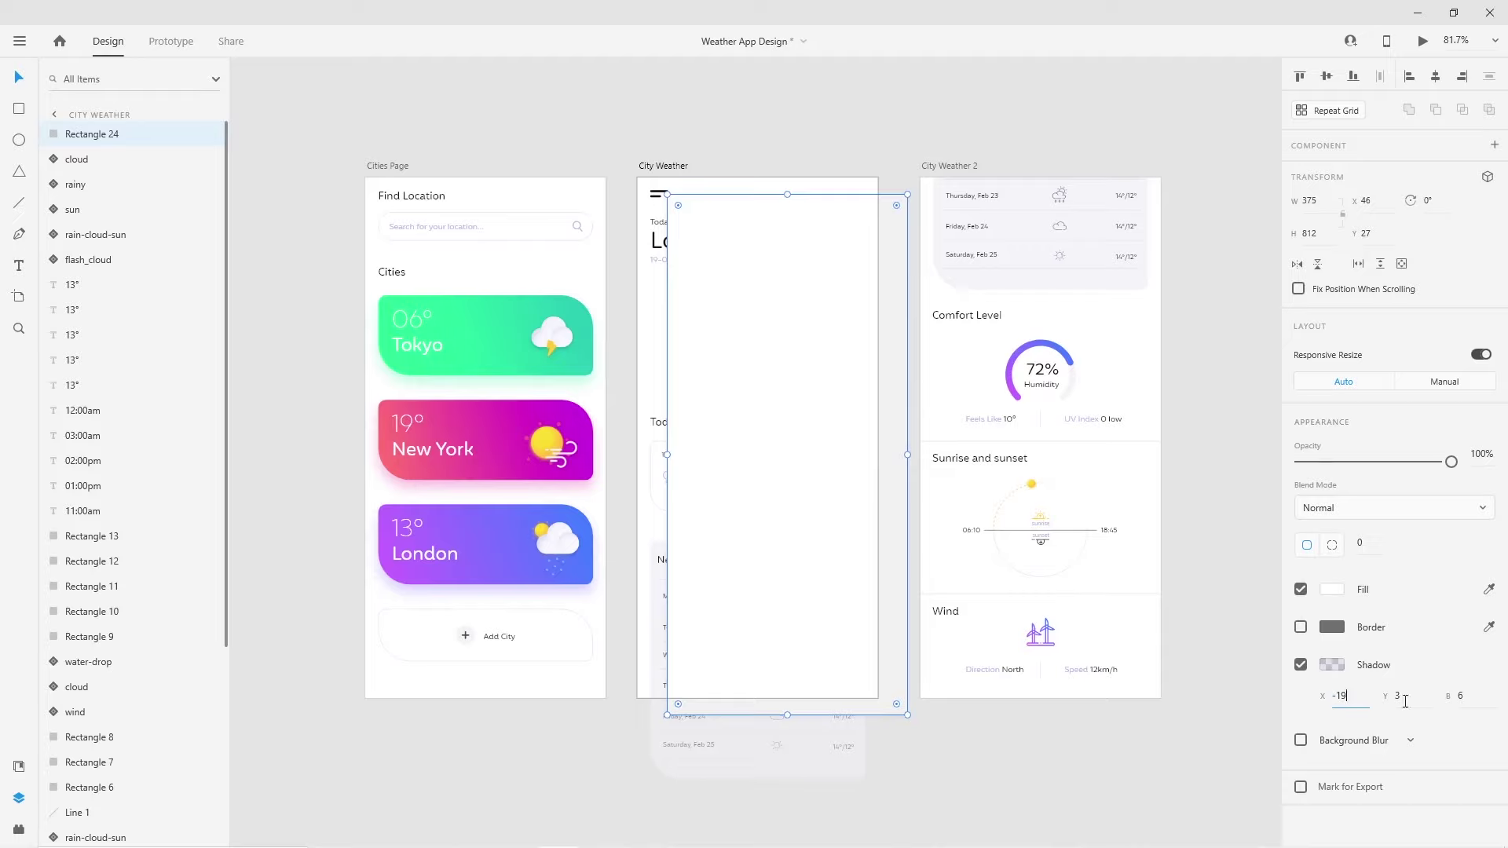
{"action": "left_click", "coordinate": [1405, 696]}
{"action": "type", "text": "2"}
{"action": "left_click", "coordinate": [1451, 697]}
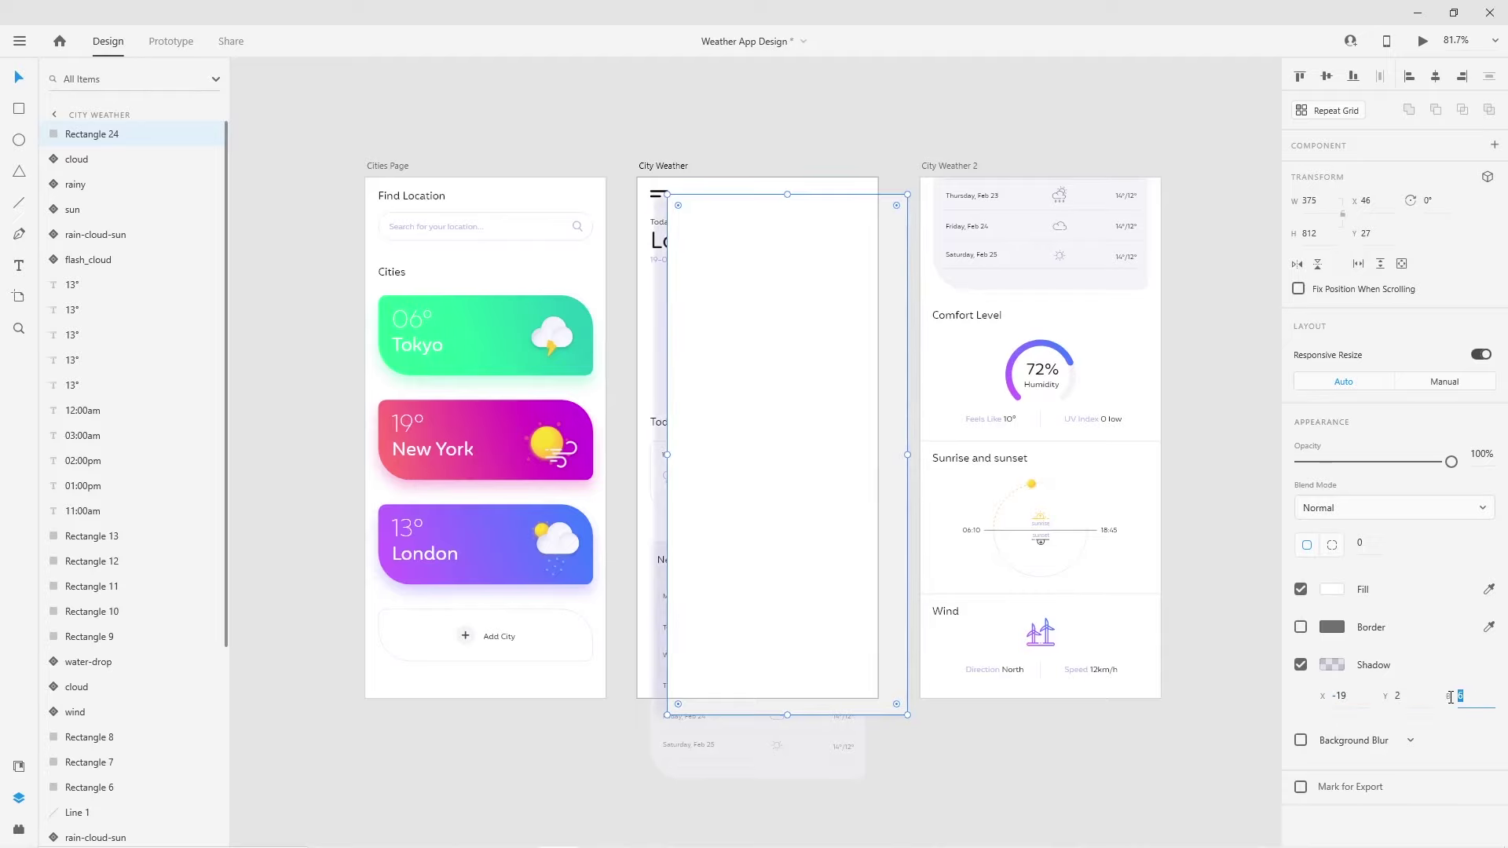
{"action": "type", "text": "4"}
{"action": "key", "text": "Return"}
Snap the card to X/Y 0, round its corners to 26, and send it to back
{"action": "left_click", "coordinate": [704, 475]}
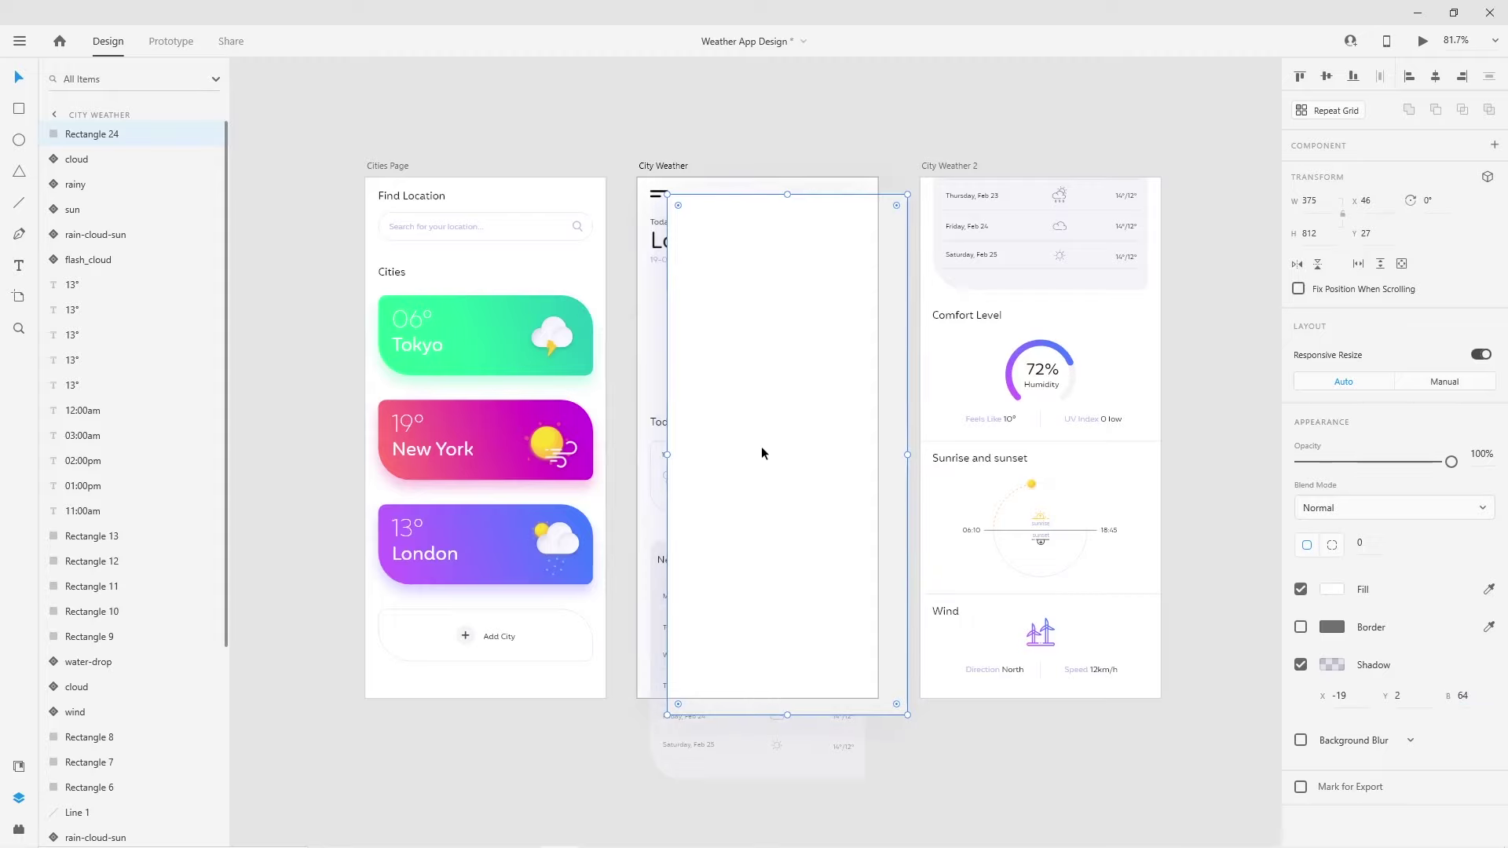
{"action": "left_click_drag", "start_coordinate": [761, 446], "coordinate": [735, 432]}
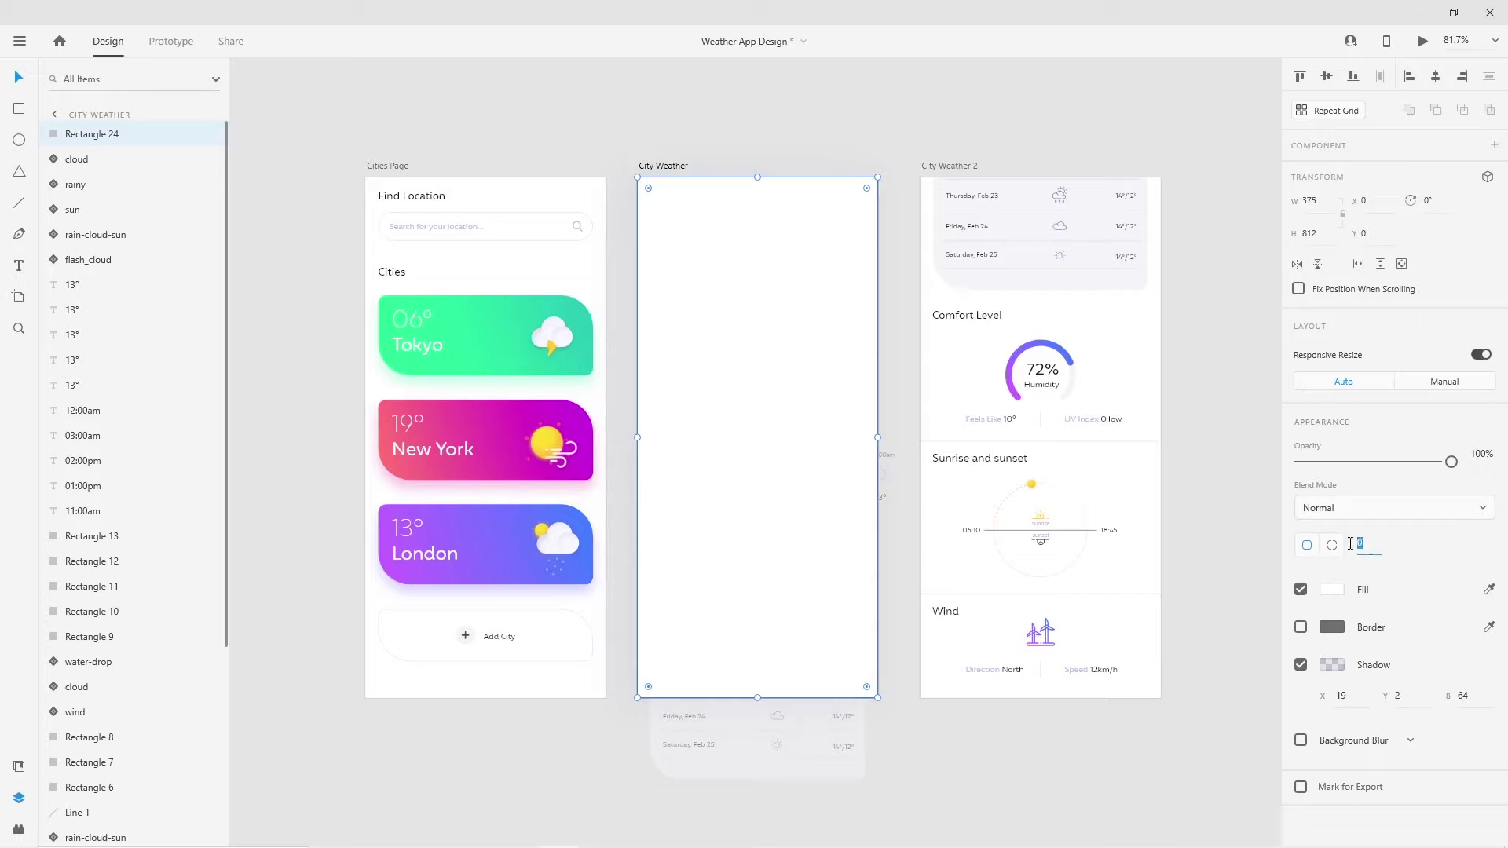
{"action": "type", "text": "26"}
{"action": "key", "text": "Return"}
{"action": "left_click", "coordinate": [633, 310]}
{"action": "left_click", "coordinate": [719, 303]}
{"action": "key", "text": "ctrl+shift+bracketleft"}
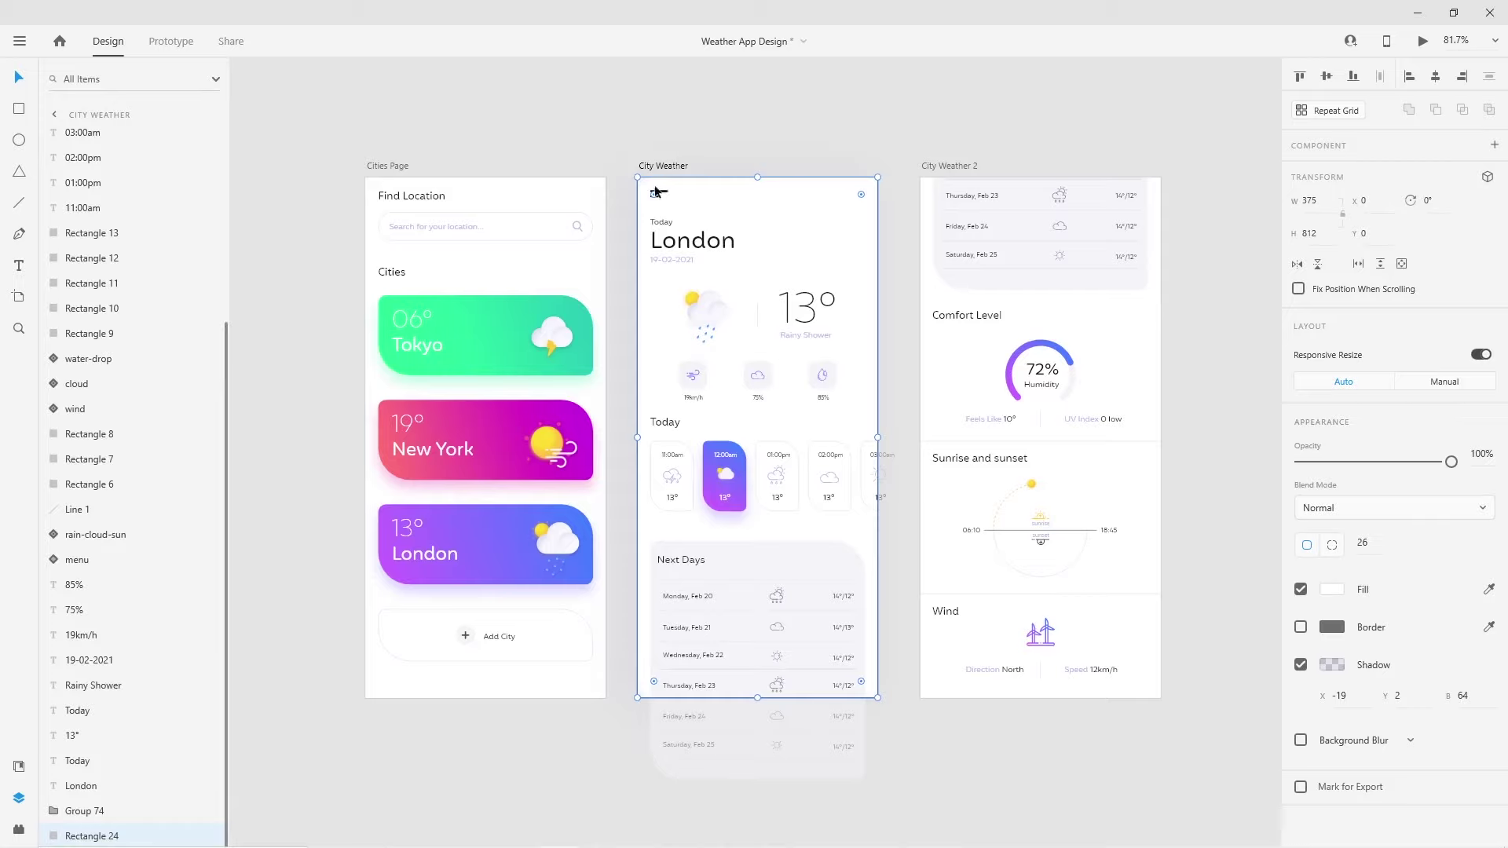
{"action": "left_click_drag", "start_coordinate": [776, 252], "coordinate": [840, 304]}
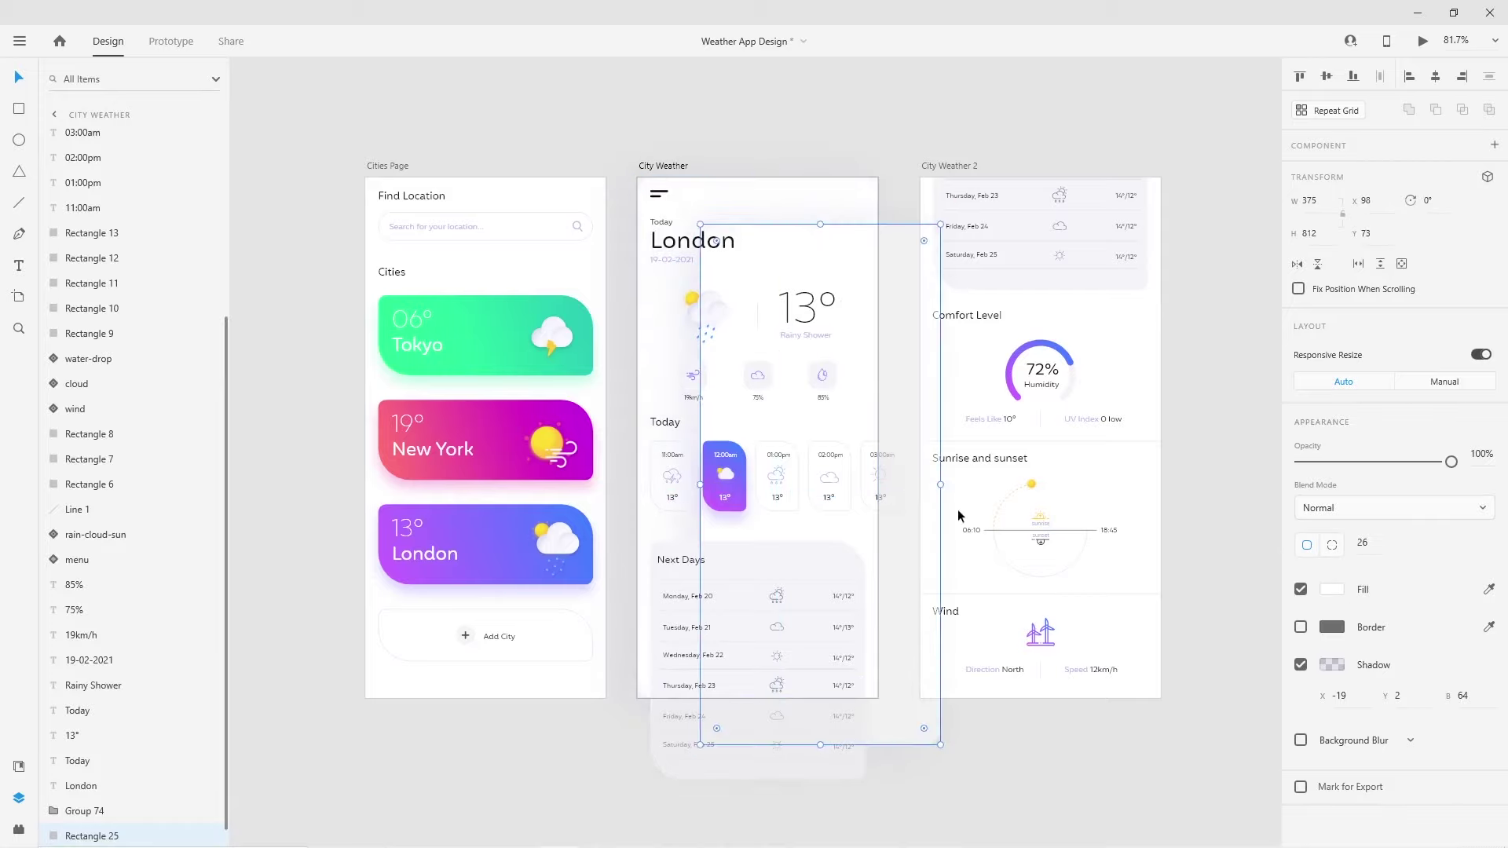
Move the card copy beside Cities Page, with shadow X -4 and 50% opacity
{"action": "scroll", "coordinate": [859, 394], "scroll_direction": "down", "scroll_amount": 2}
{"action": "mouse_move", "coordinate": [840, 304]}
{"action": "left_mouse_down"}
{"action": "mouse_move", "coordinate": [491, 442]}
{"action": "mouse_move", "coordinate": [338, 471]}
{"action": "left_mouse_up"}
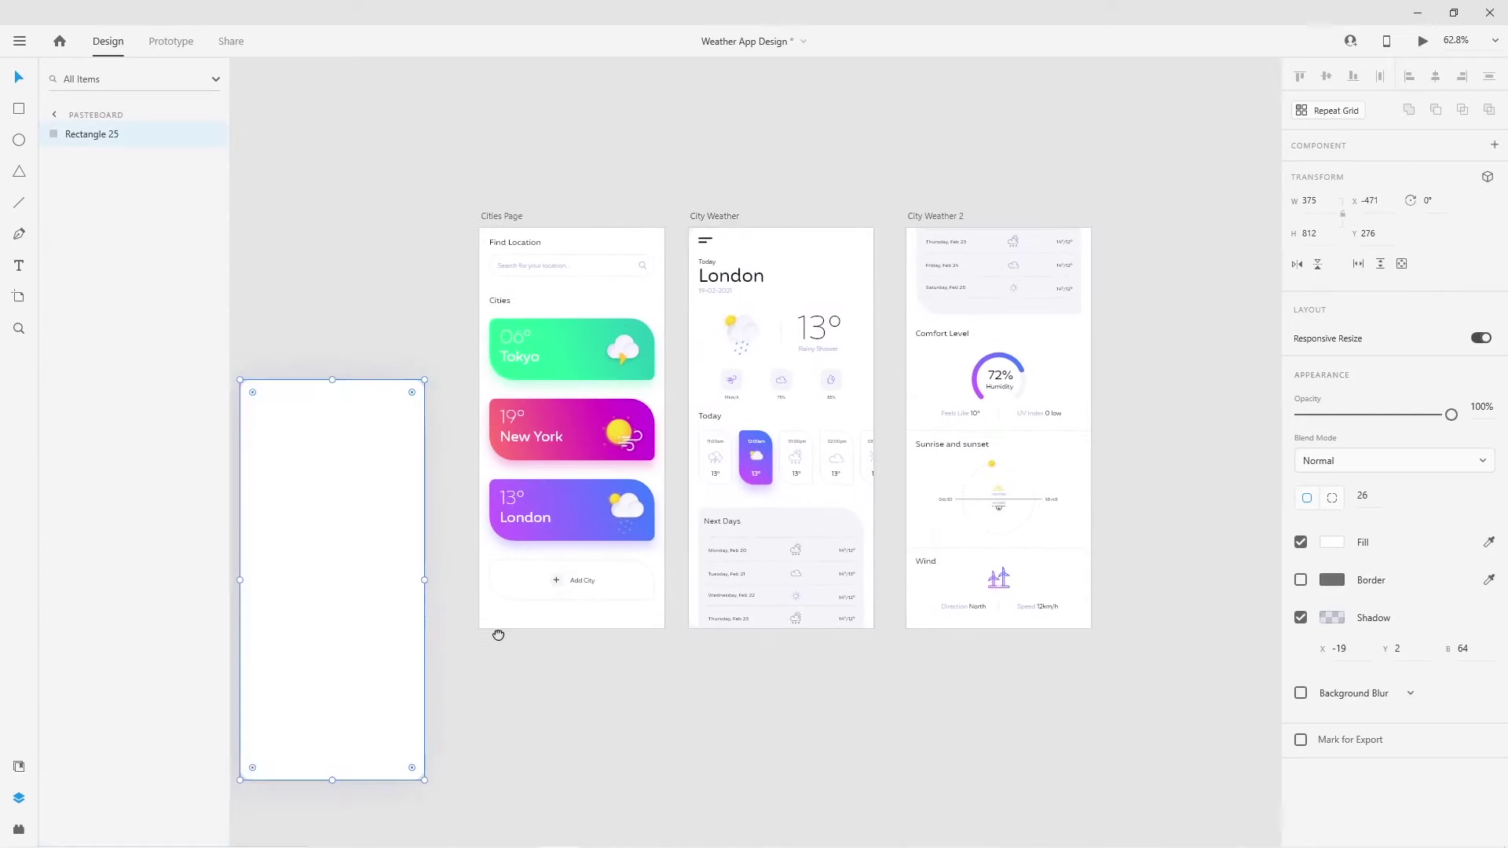
{"action": "scroll", "coordinate": [507, 578], "scroll_direction": "left", "scroll_amount": 3}
{"action": "left_click_drag", "start_coordinate": [1355, 646], "coordinate": [1335, 648]}
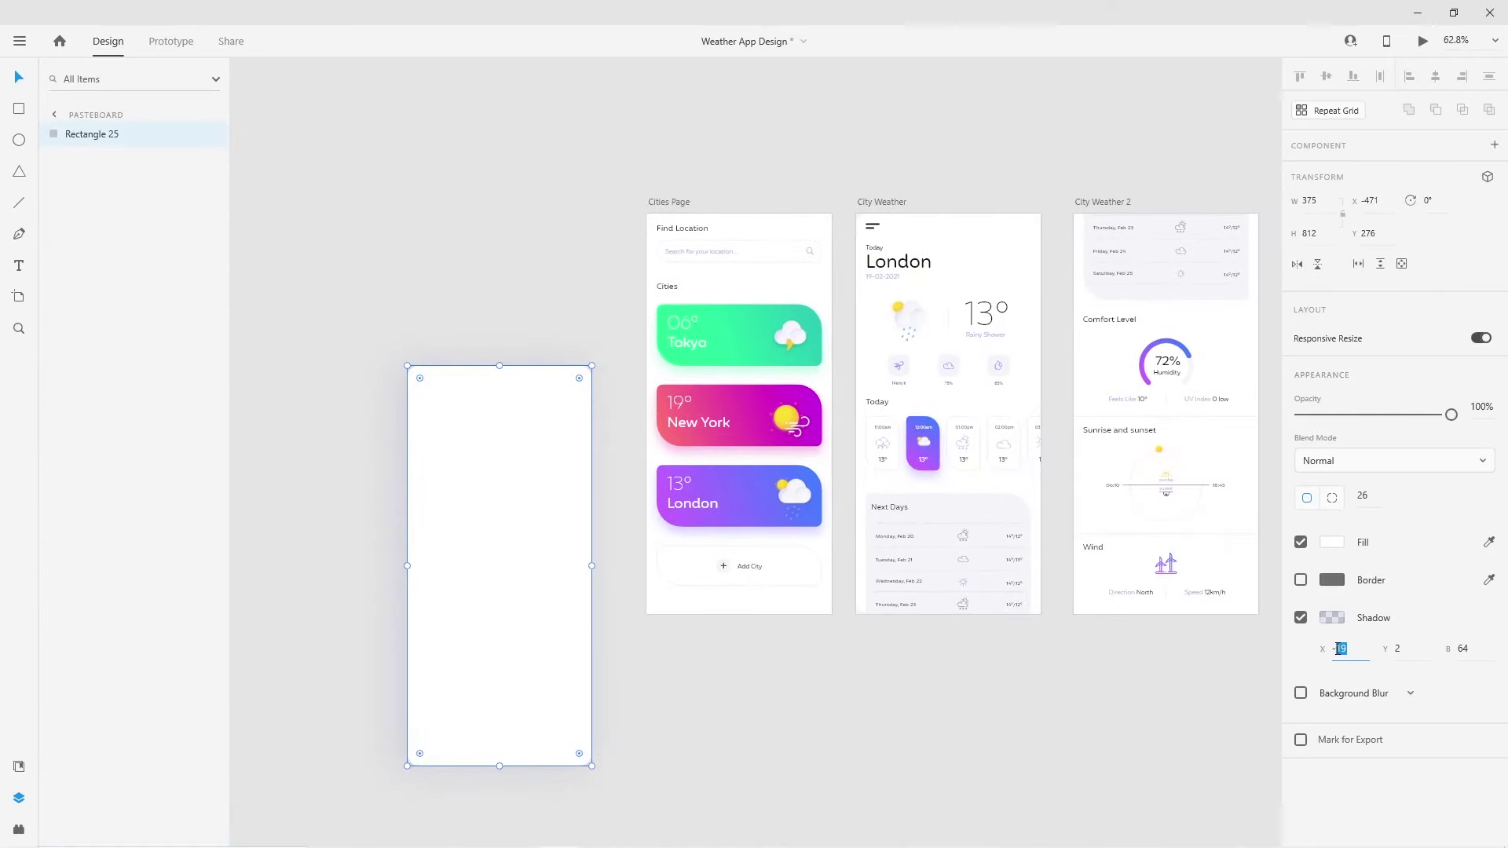
{"action": "type", "text": "-4"}
{"action": "key", "text": "Return"}
{"action": "key", "text": "5"}
Set the copy's shadow Y to -5 and blur to 48, then nudge it into place
{"action": "left_click", "coordinate": [1392, 650]}
{"action": "left_click", "coordinate": [1454, 648]}
{"action": "type", "text": "8"}
{"action": "left_click", "coordinate": [1003, 646]}
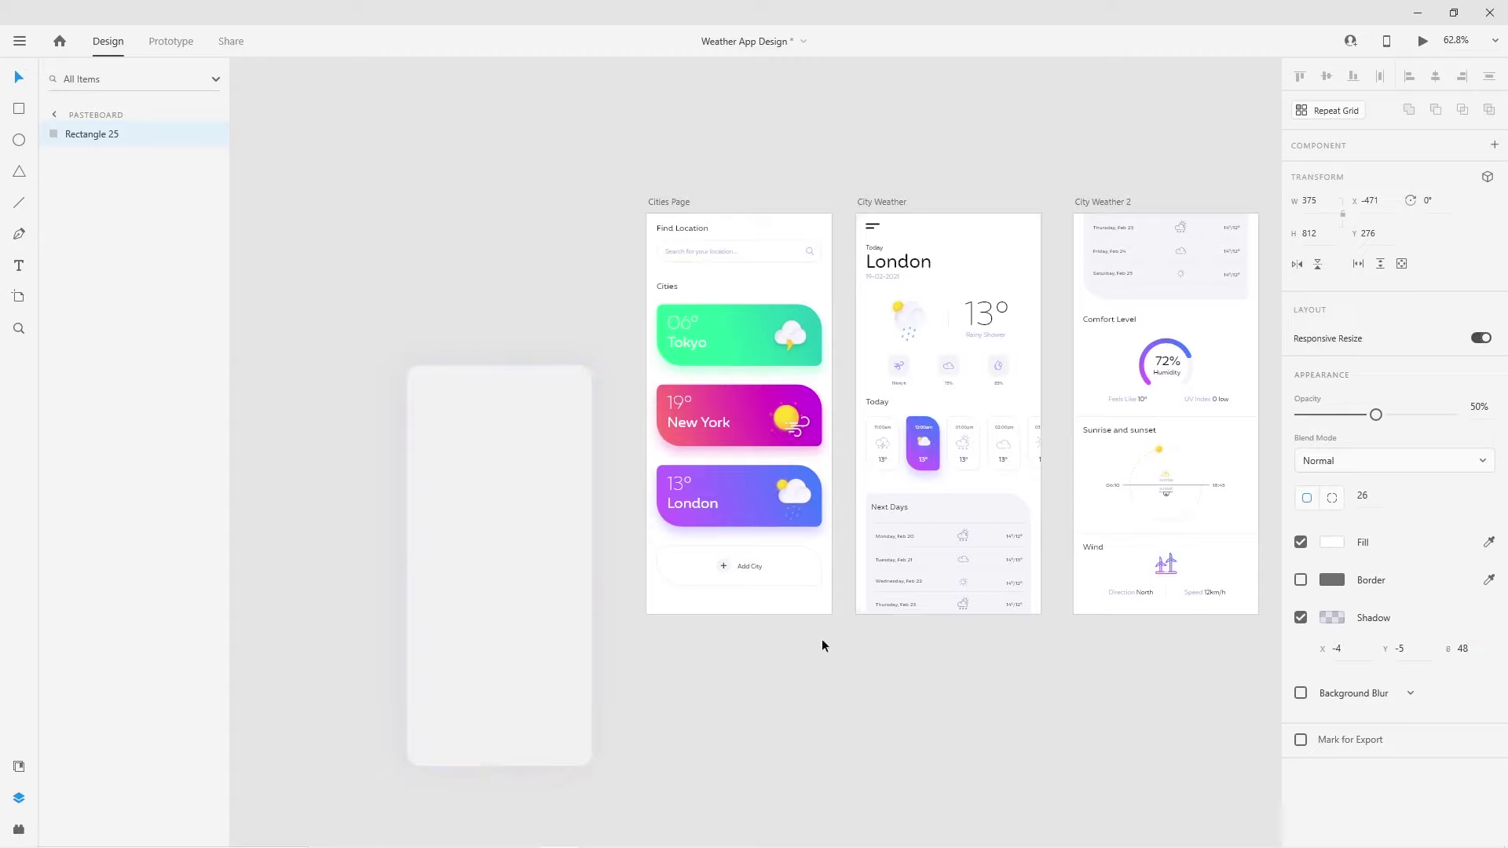
{"action": "left_click_drag", "start_coordinate": [495, 609], "coordinate": [511, 614]}
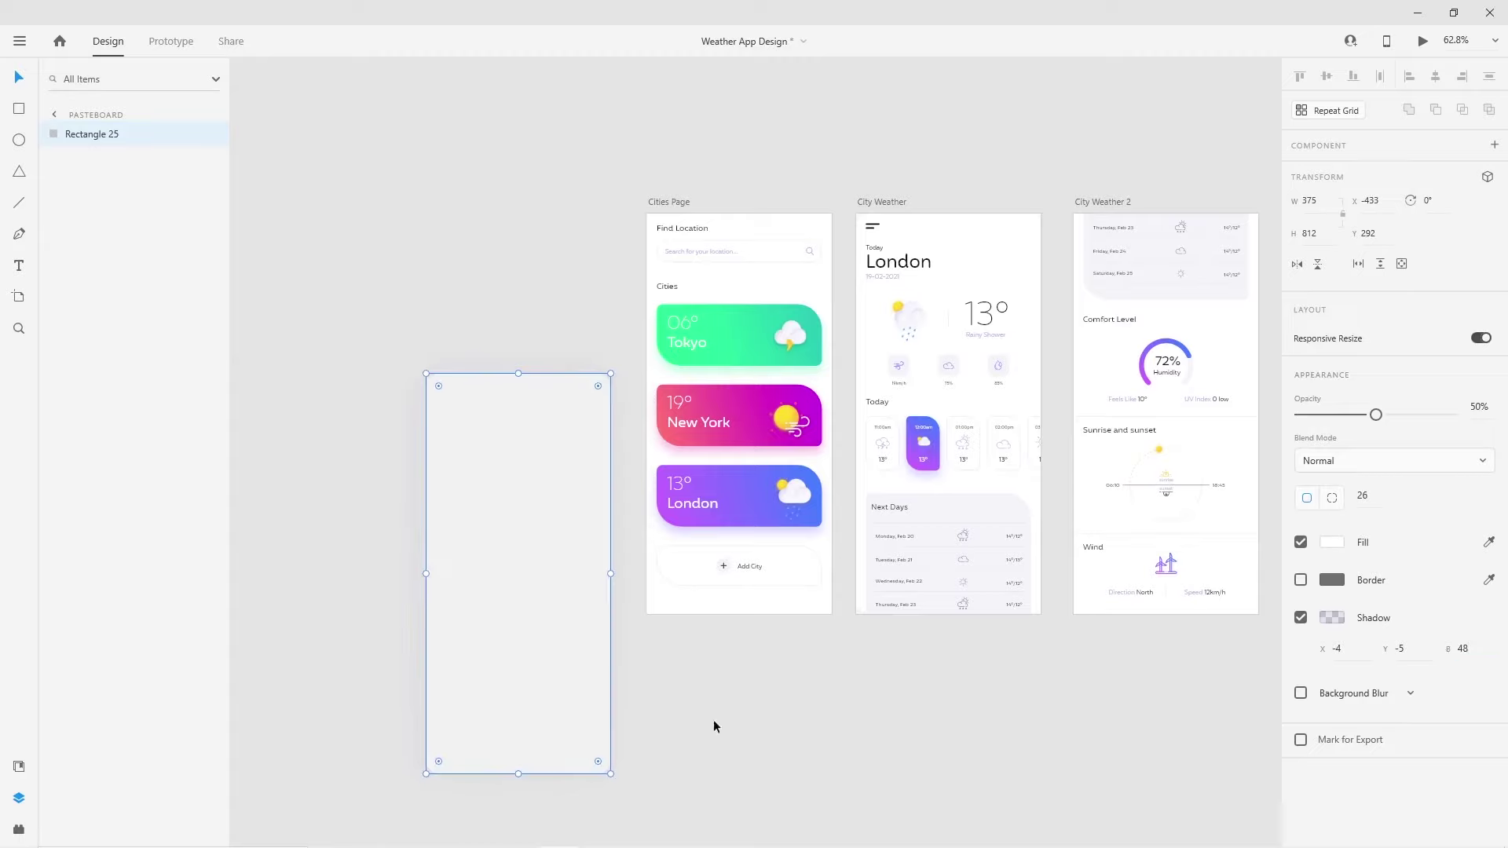
{"action": "scroll", "coordinate": [780, 673], "scroll_direction": "right", "scroll_amount": 5}
{"action": "left_click", "coordinate": [698, 407]}
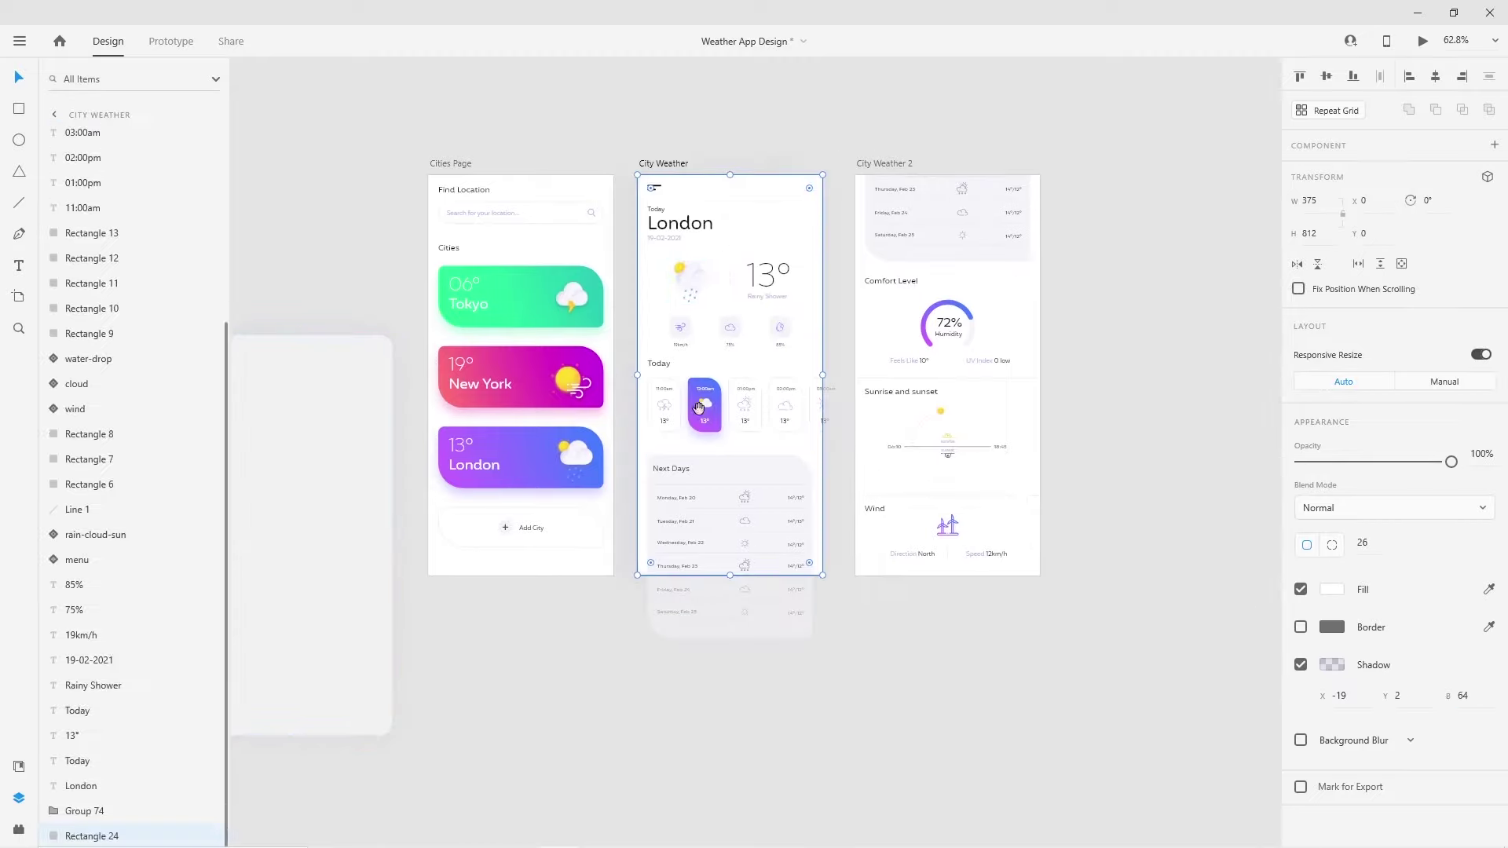
{"action": "scroll", "coordinate": [698, 407], "scroll_direction": "right", "scroll_amount": 3}
{"action": "scroll", "coordinate": [624, 336], "scroll_direction": "up", "scroll_amount": 2}
Group City Weather's content and align the faded card on the artboard behind it
{"action": "left_click_drag", "start_coordinate": [545, 185], "coordinate": [727, 694]}
{"action": "key", "text": "ctrl+g"}
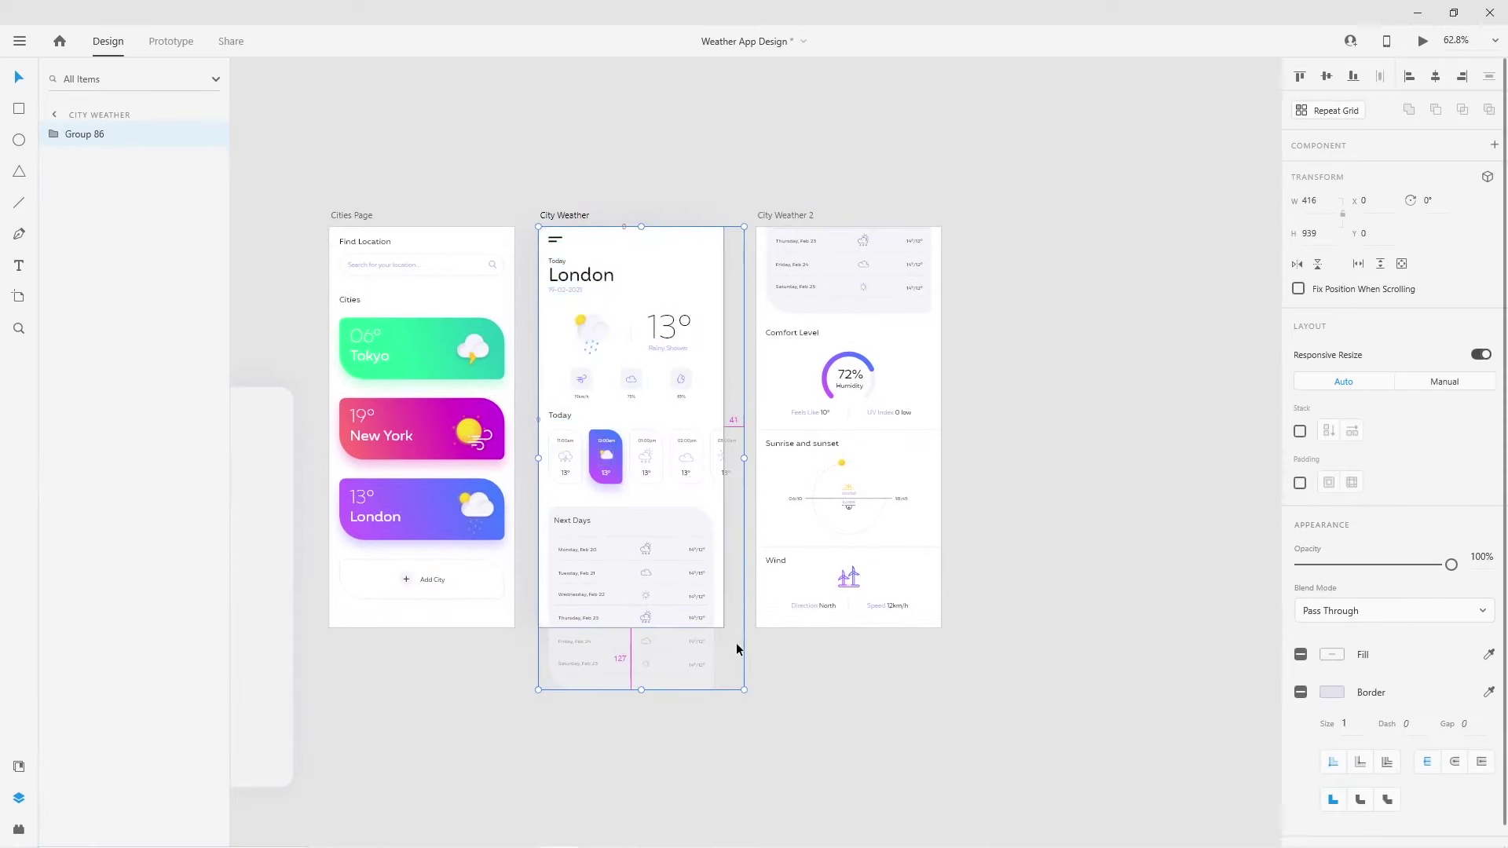
{"action": "scroll", "coordinate": [737, 642], "scroll_direction": "down", "scroll_amount": 2}
{"action": "mouse_move", "coordinate": [296, 633]}
{"action": "left_mouse_down"}
{"action": "mouse_move", "coordinate": [645, 520]}
{"action": "mouse_move", "coordinate": [633, 515]}
{"action": "left_mouse_up"}
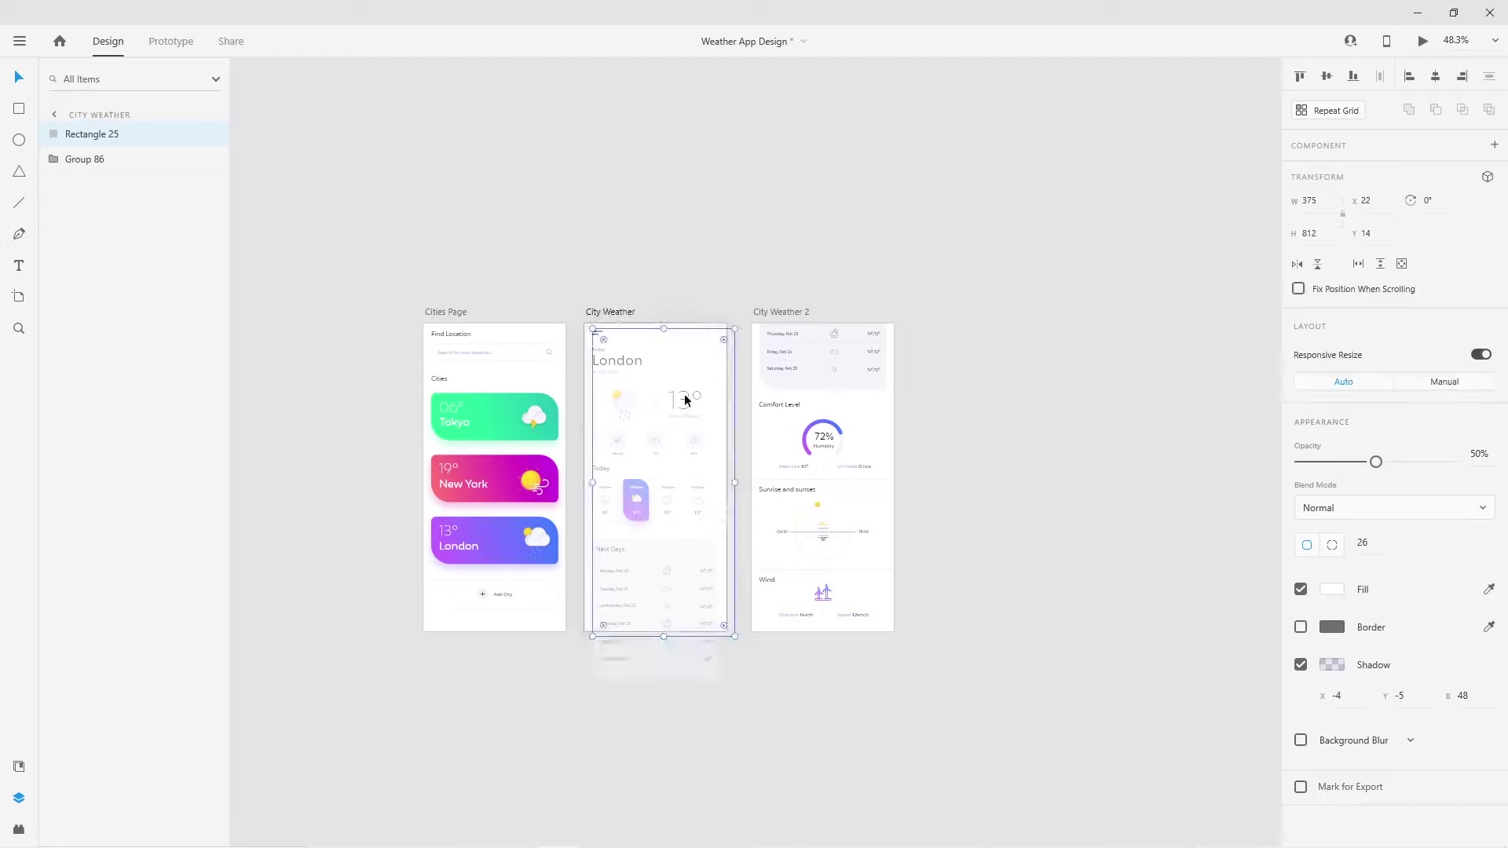
{"action": "scroll", "coordinate": [707, 369], "scroll_direction": "up", "scroll_amount": 2}
{"action": "scroll", "coordinate": [714, 346], "scroll_direction": "up", "scroll_amount": 1}
{"action": "left_click_drag", "start_coordinate": [724, 321], "coordinate": [718, 308]}
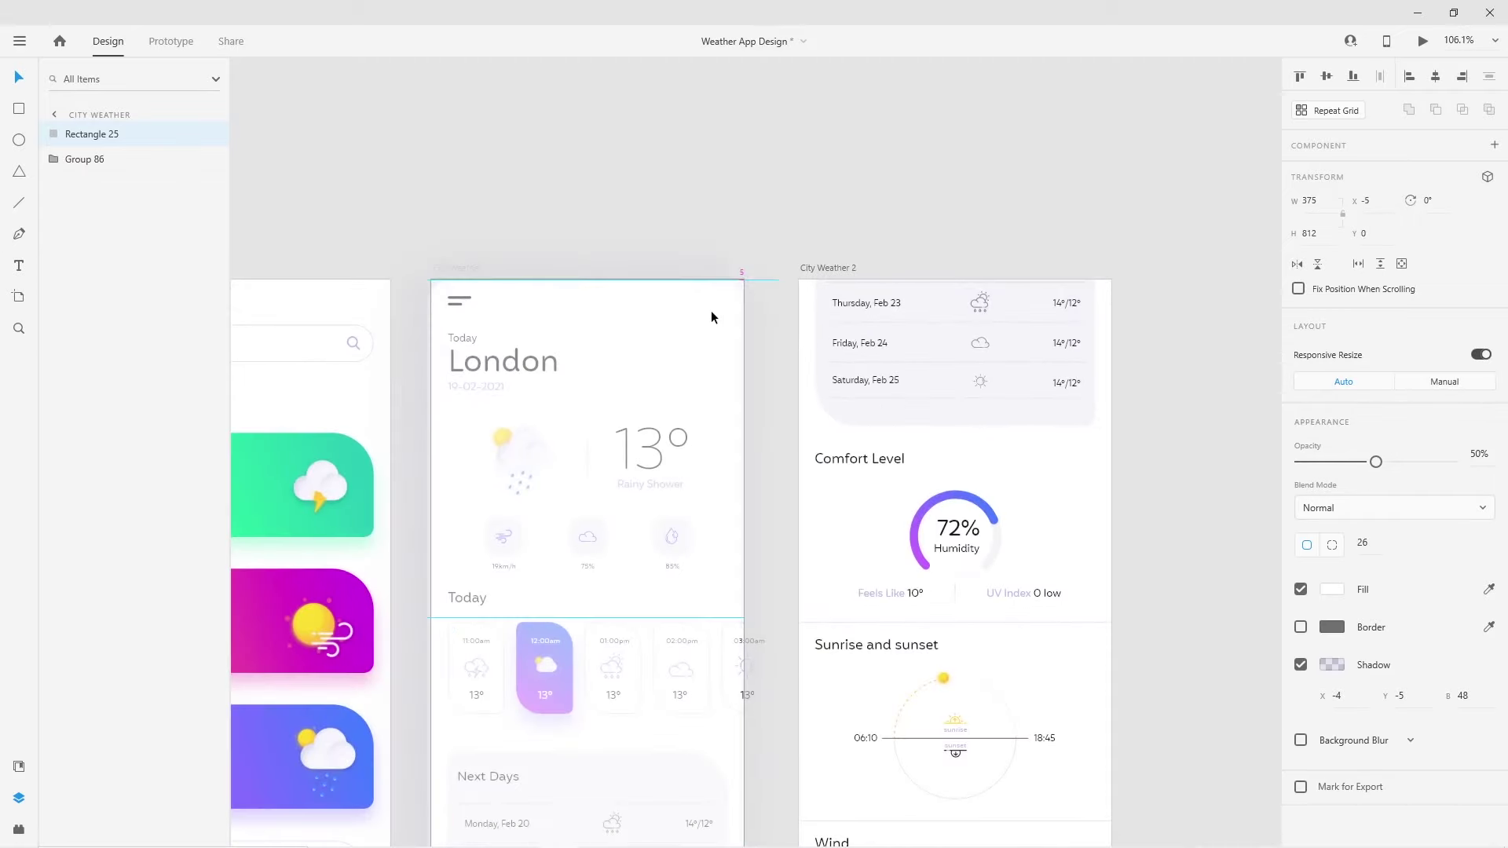
{"action": "left_click_drag", "start_coordinate": [717, 310], "coordinate": [716, 310]}
{"action": "left_click", "coordinate": [1326, 79]}
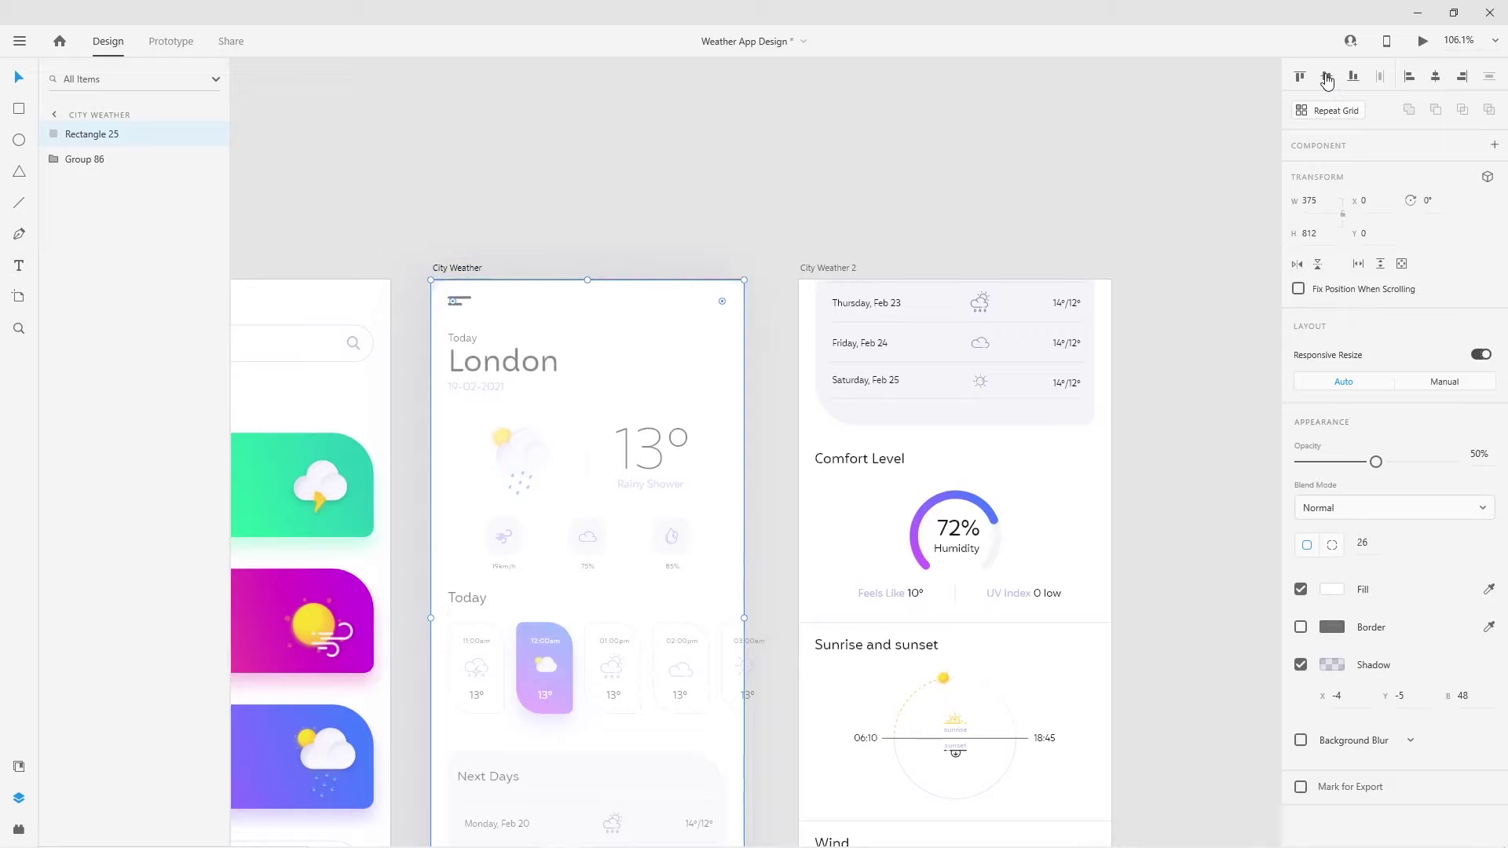
{"action": "key", "text": "ctrl+shift+bracketleft"}
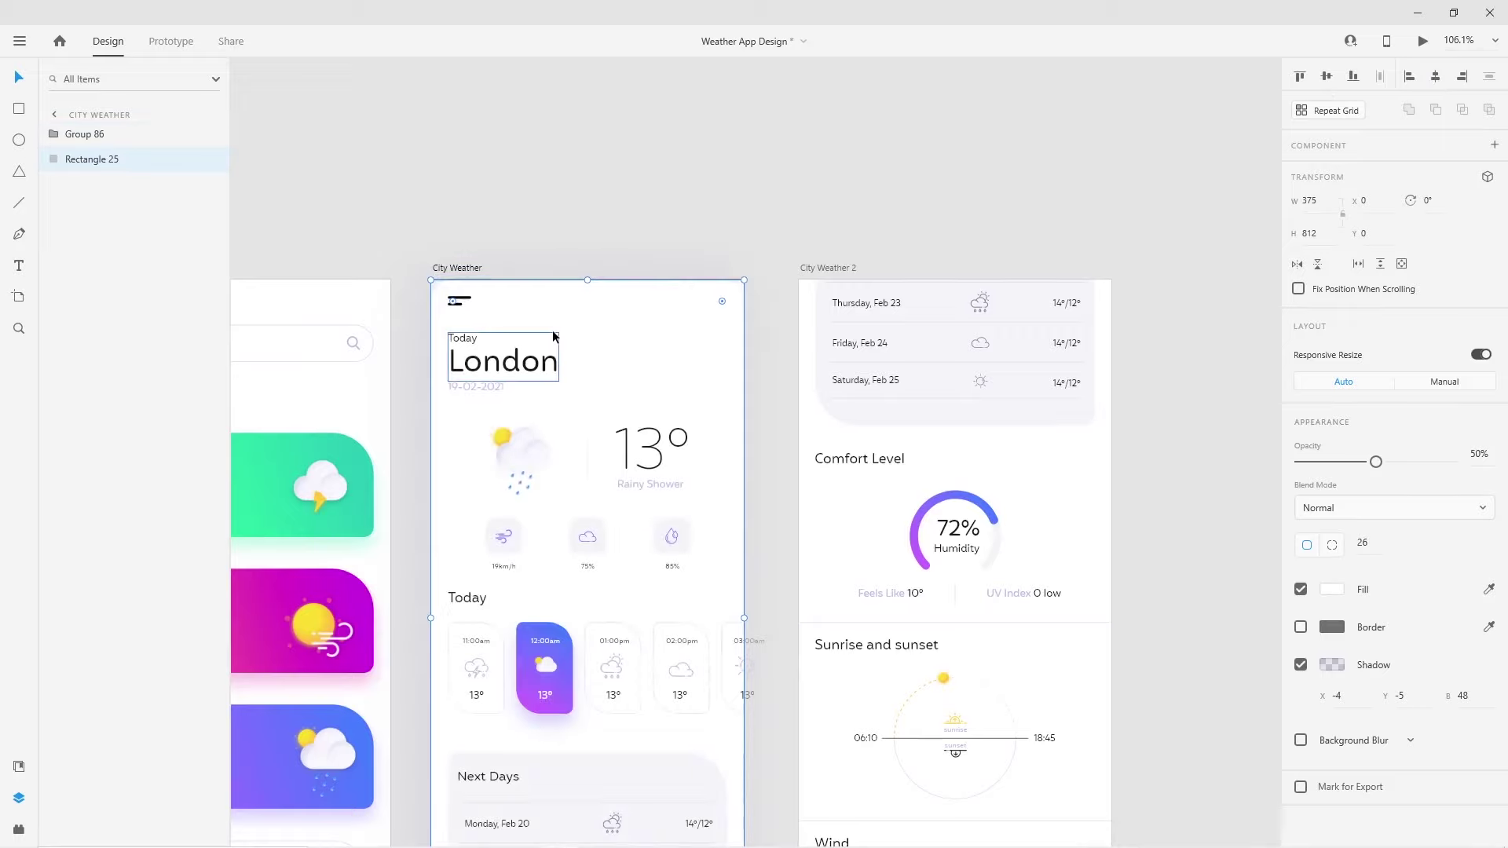
Alt-drag City Weather to duplicate it as City Weather – 1
{"action": "left_click", "coordinate": [413, 329]}
{"action": "scroll", "coordinate": [650, 316], "scroll_direction": "down", "scroll_amount": 5}
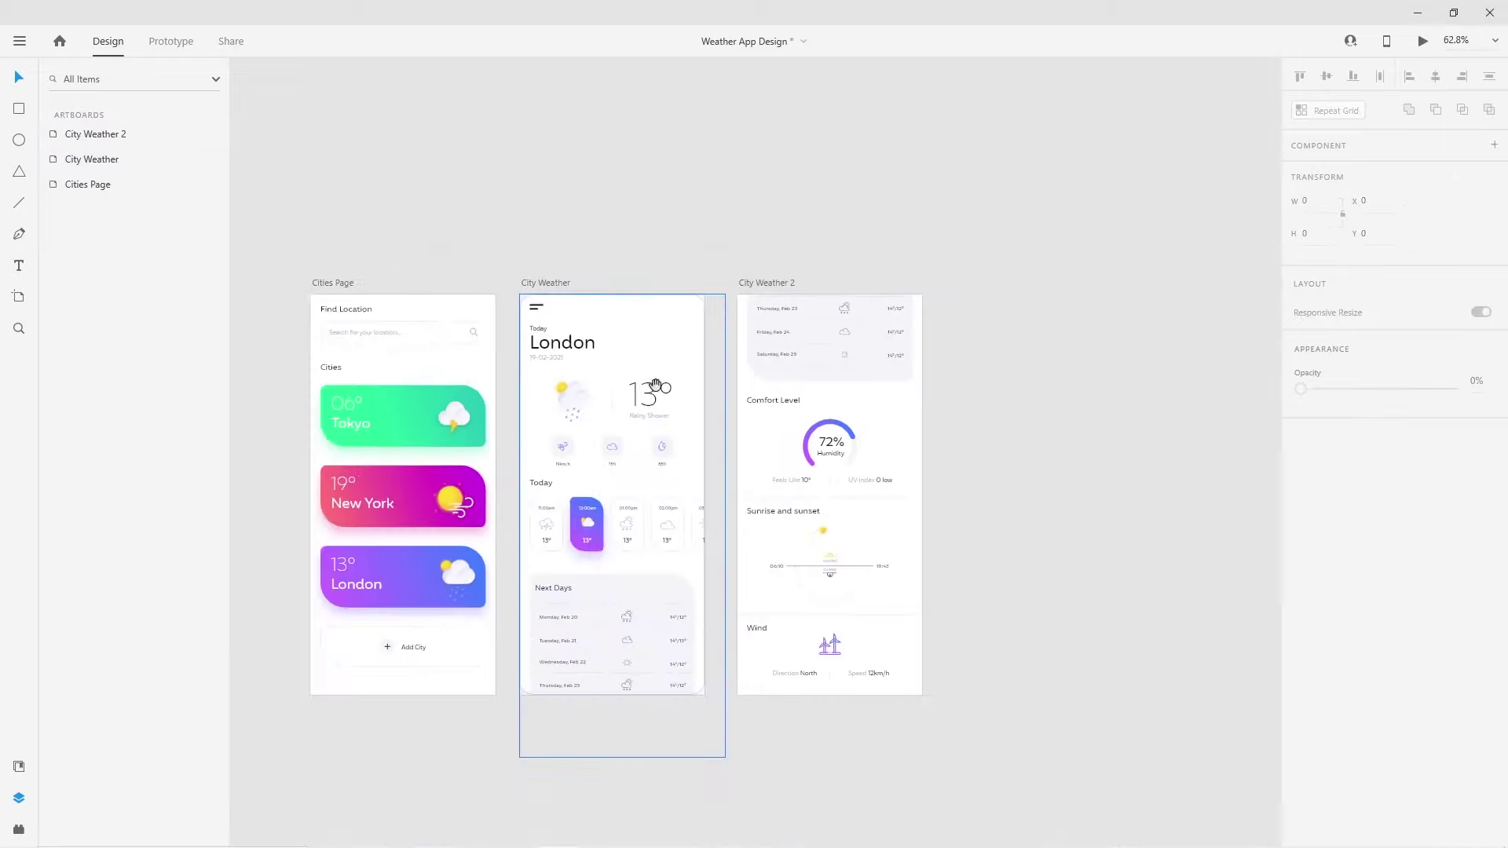
{"action": "left_click_drag", "start_coordinate": [649, 346], "coordinate": [653, 262]}
{"action": "left_click", "coordinate": [652, 262]}
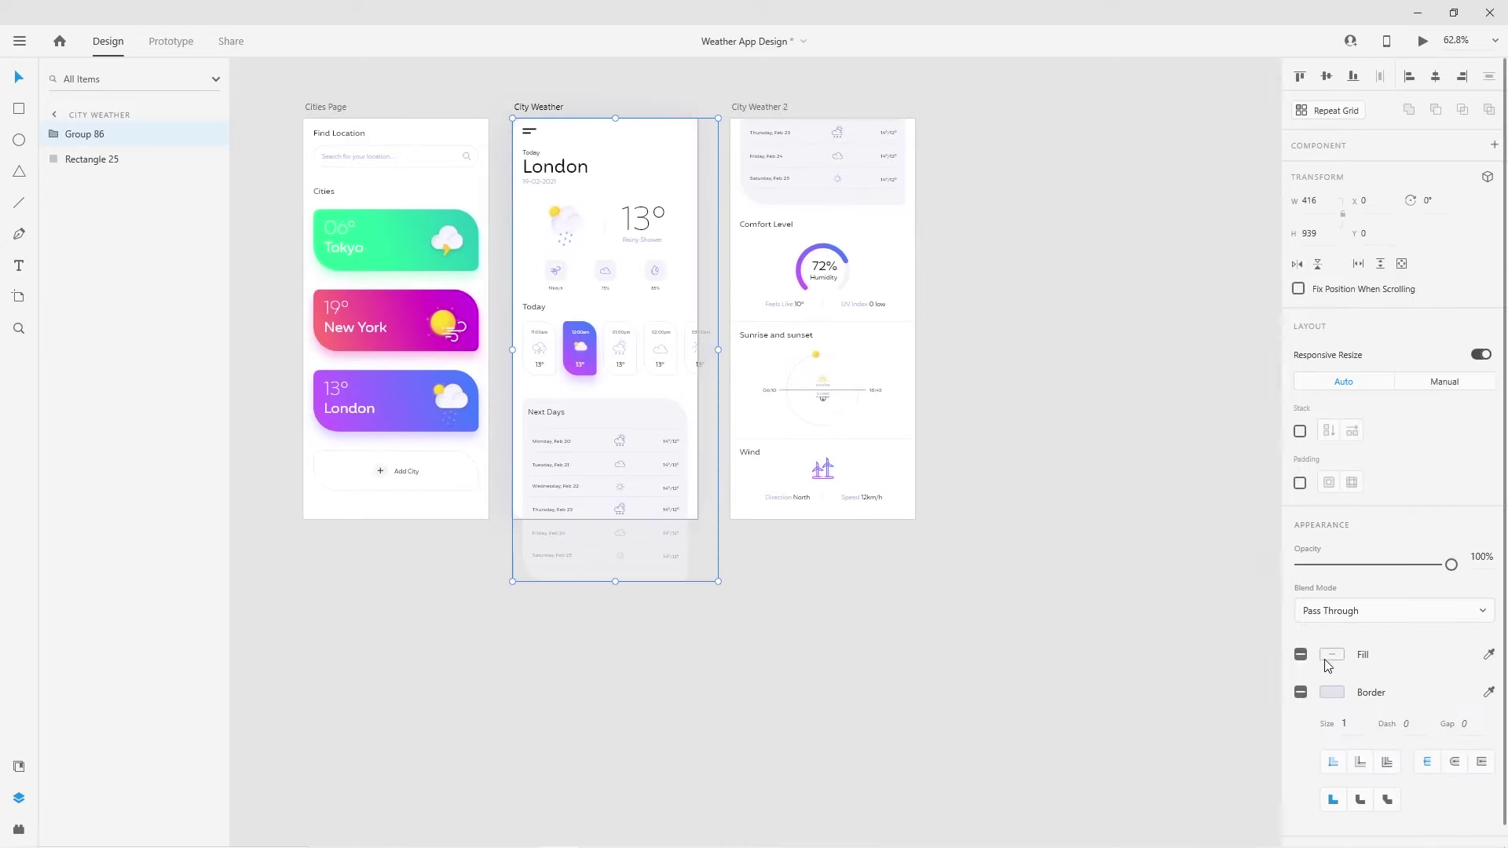
{"action": "scroll", "coordinate": [983, 600], "scroll_direction": "down", "scroll_amount": 1}
{"action": "left_click_drag", "start_coordinate": [589, 68], "coordinate": [630, 521]}
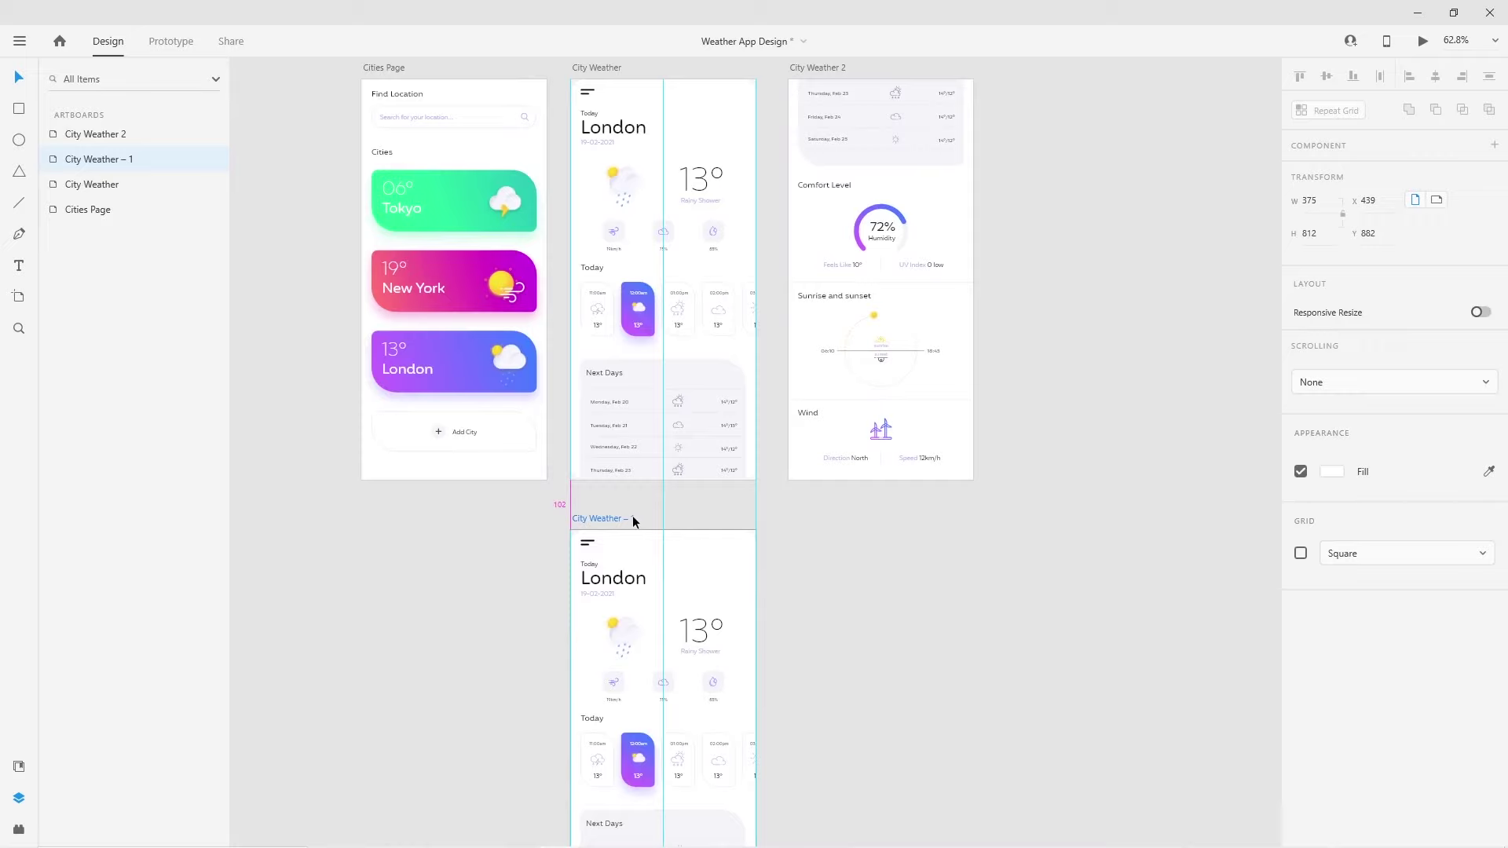
{"action": "scroll", "coordinate": [528, 585], "scroll_direction": "down", "scroll_amount": 3}
{"action": "left_click", "coordinate": [640, 390]}
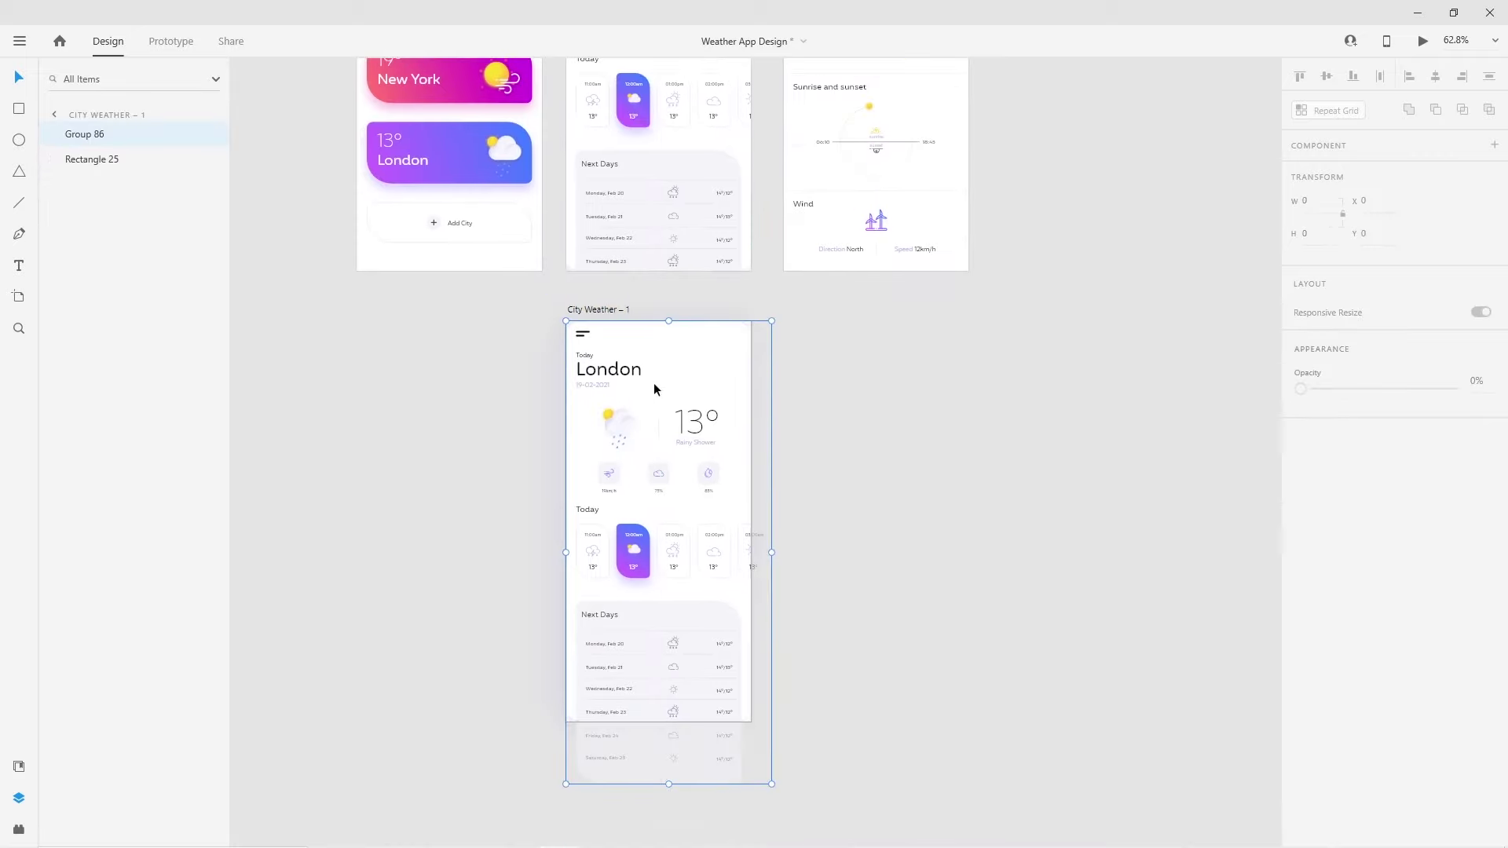
Rotate City Weather – 1's content group to 13° and shift it right
{"action": "left_click_drag", "start_coordinate": [774, 319], "coordinate": [812, 363]}
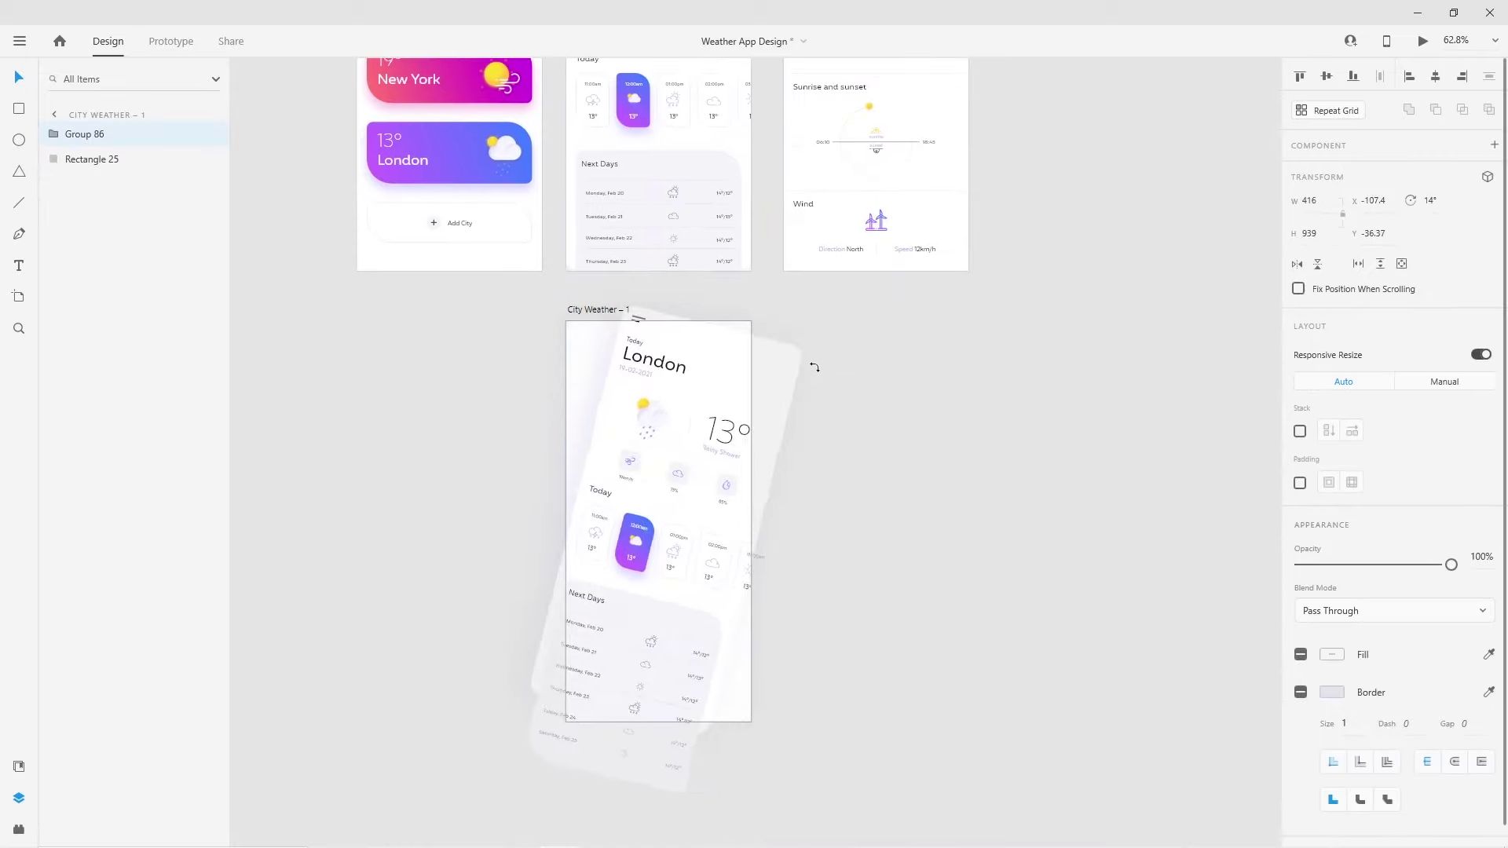
{"action": "left_click_drag", "start_coordinate": [703, 420], "coordinate": [762, 473]}
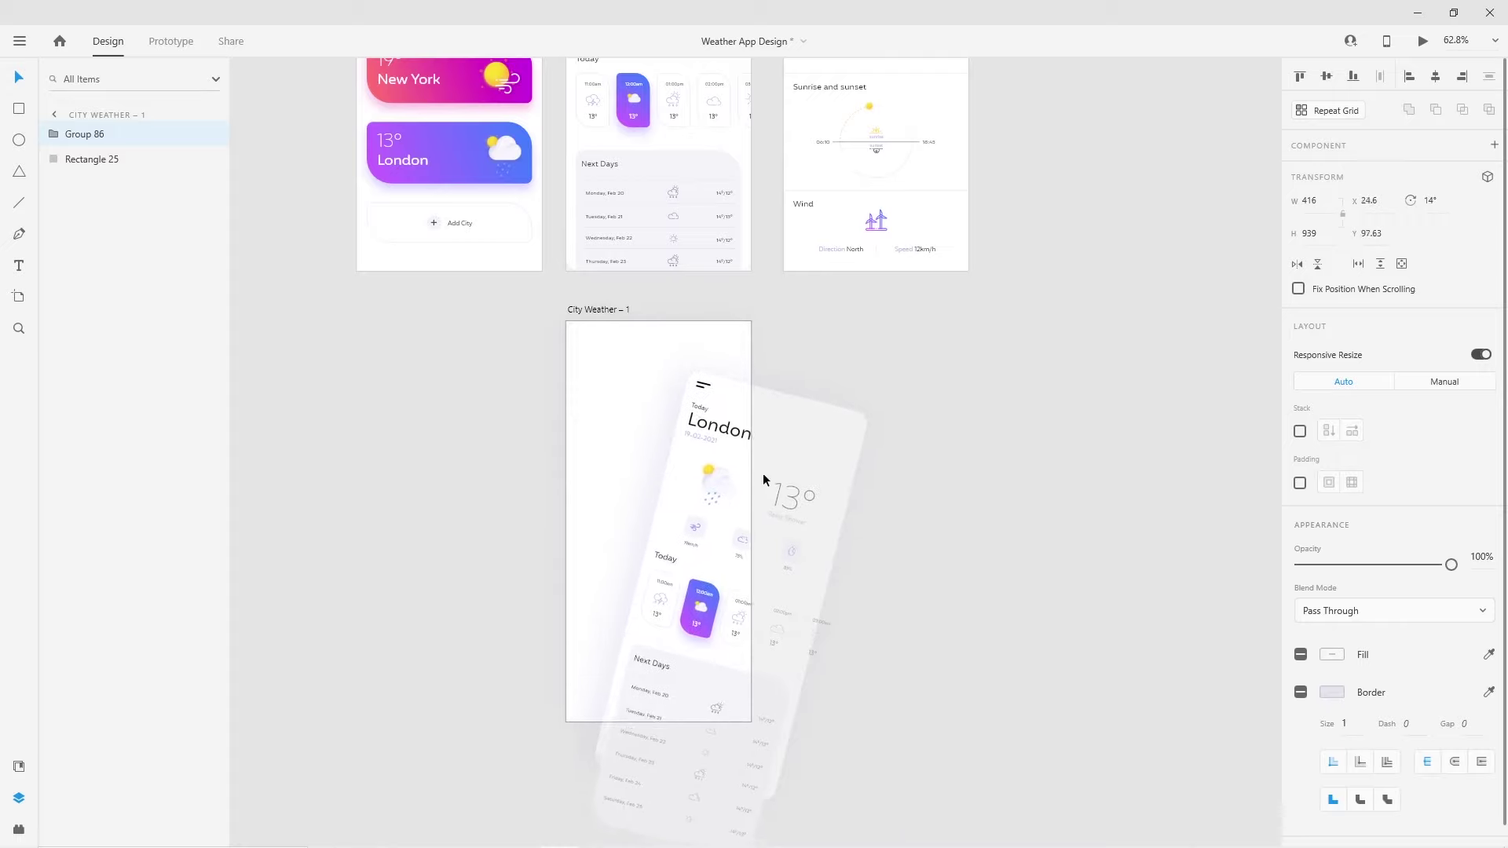
{"action": "scroll", "coordinate": [743, 521], "scroll_direction": "up", "scroll_amount": 3}
{"action": "left_click_drag", "start_coordinate": [929, 356], "coordinate": [924, 364]}
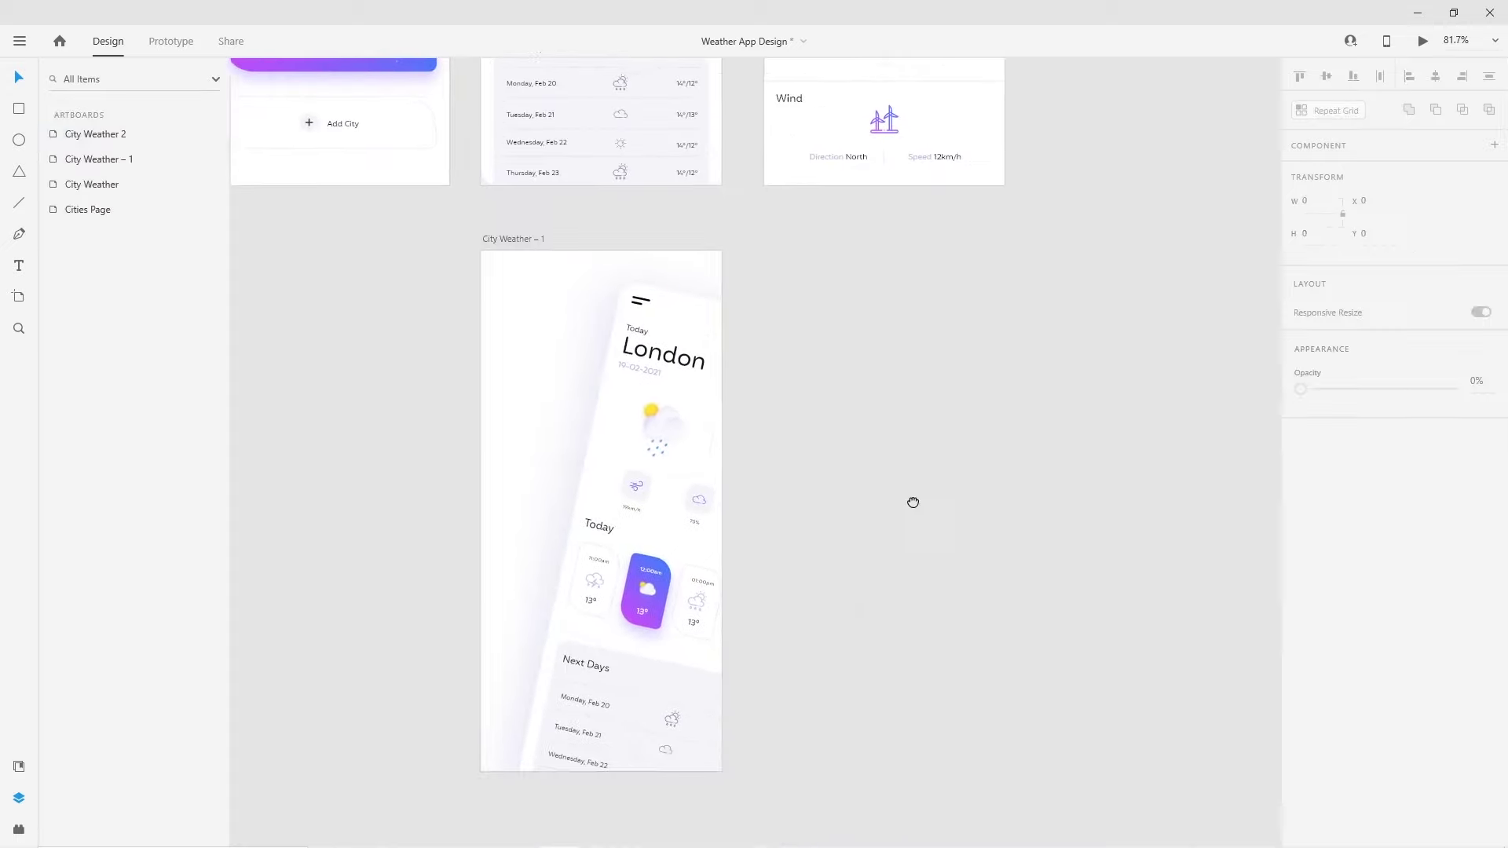
{"action": "mouse_move", "coordinate": [870, 330]}
{"action": "left_mouse_down"}
{"action": "mouse_move", "coordinate": [881, 324]}
{"action": "mouse_move", "coordinate": [879, 432]}
{"action": "left_mouse_up"}
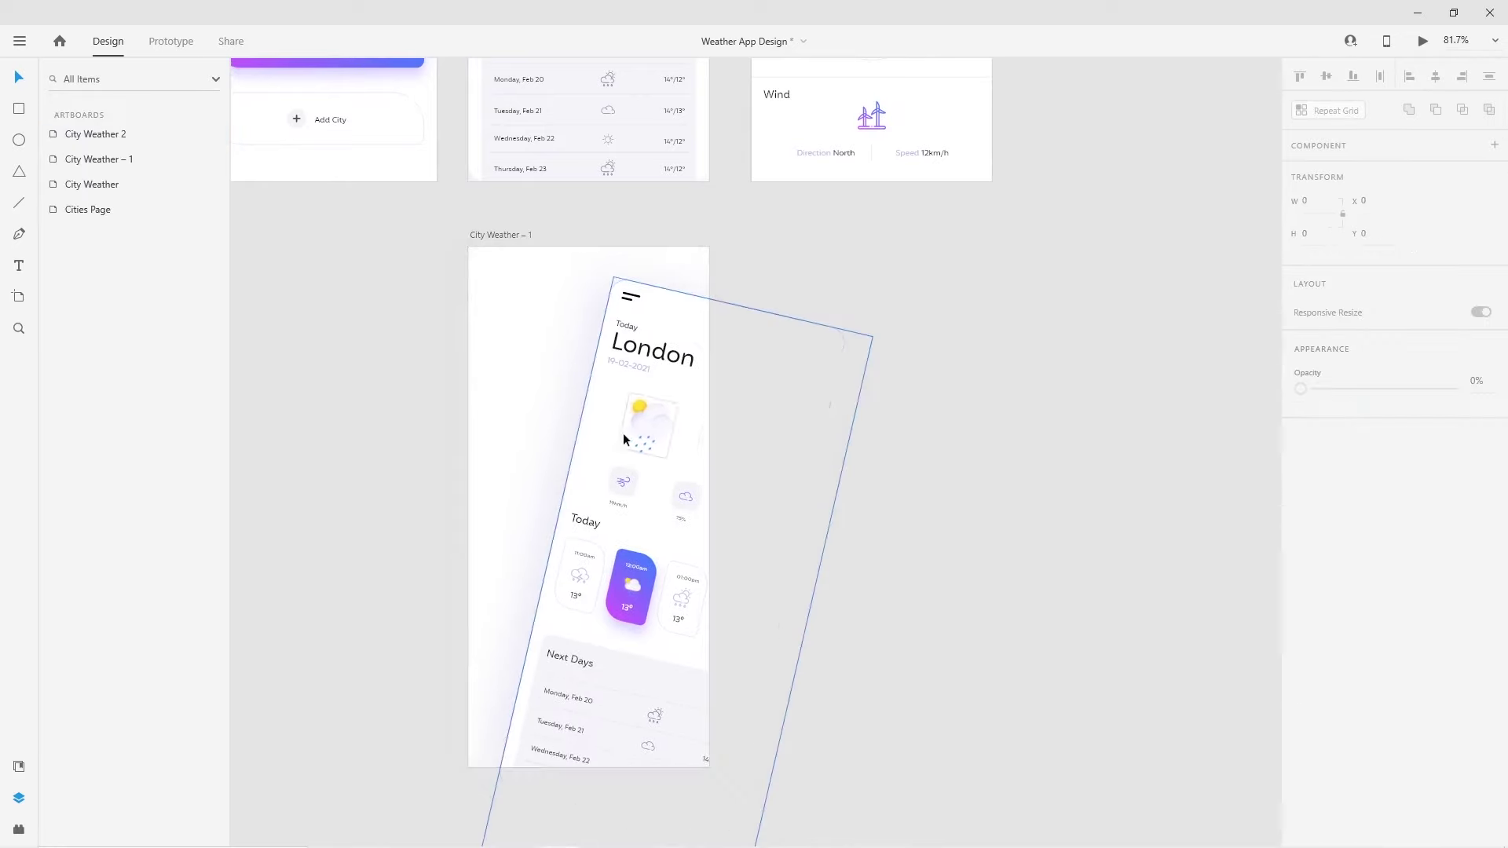
Rotate and move the faded backing card behind the tilted screen
{"action": "left_click", "coordinate": [563, 408]}
{"action": "mouse_move", "coordinate": [714, 240]}
{"action": "left_mouse_down"}
{"action": "mouse_move", "coordinate": [740, 285]}
{"action": "mouse_move", "coordinate": [681, 360]}
{"action": "left_mouse_up"}
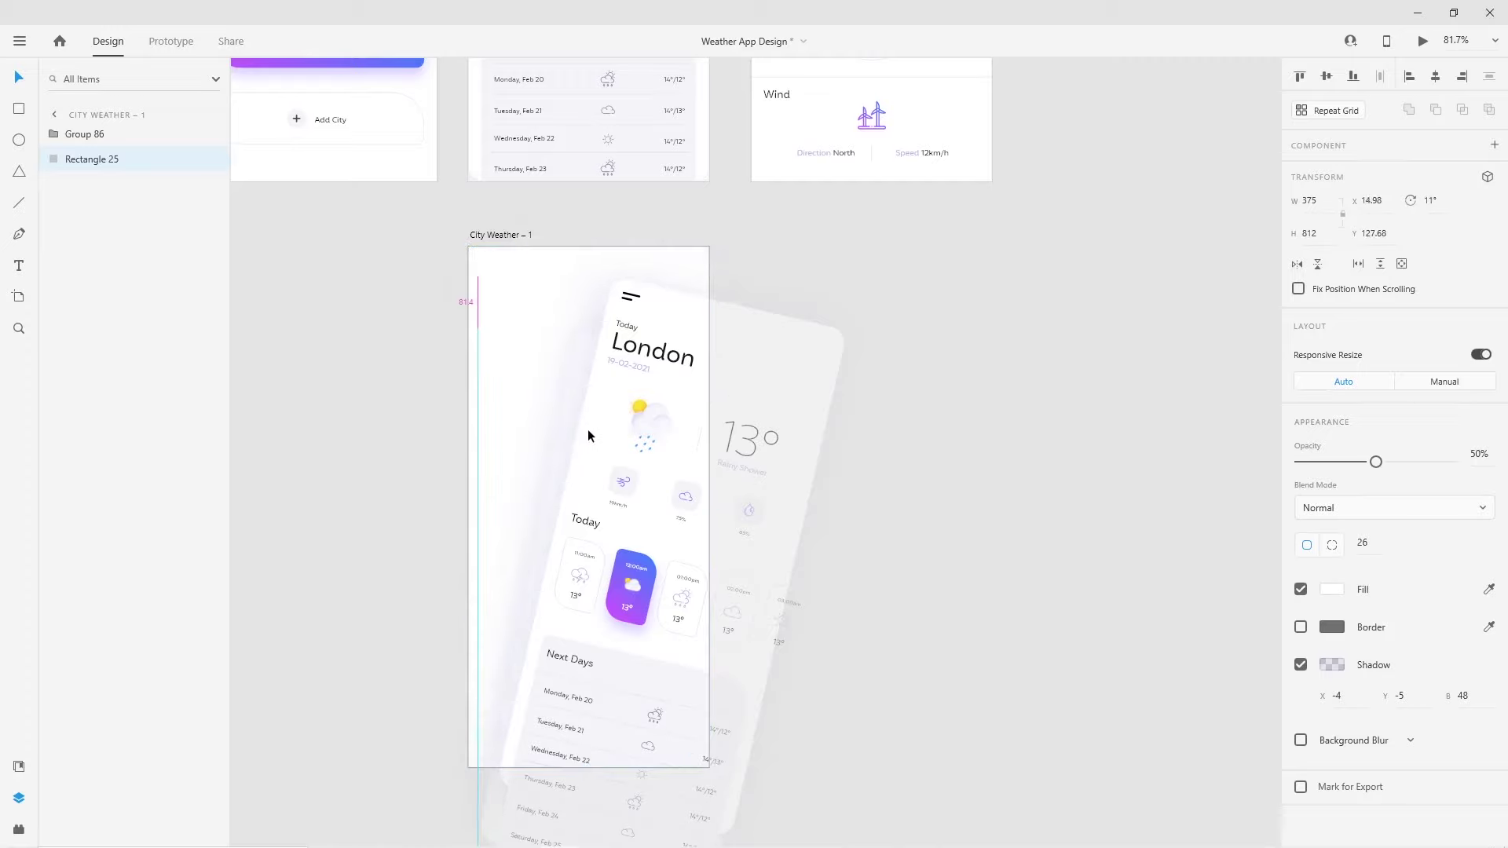
{"action": "mouse_move", "coordinate": [680, 359]}
{"action": "left_mouse_down"}
{"action": "mouse_move", "coordinate": [567, 333]}
{"action": "mouse_move", "coordinate": [688, 367]}
{"action": "left_mouse_up"}
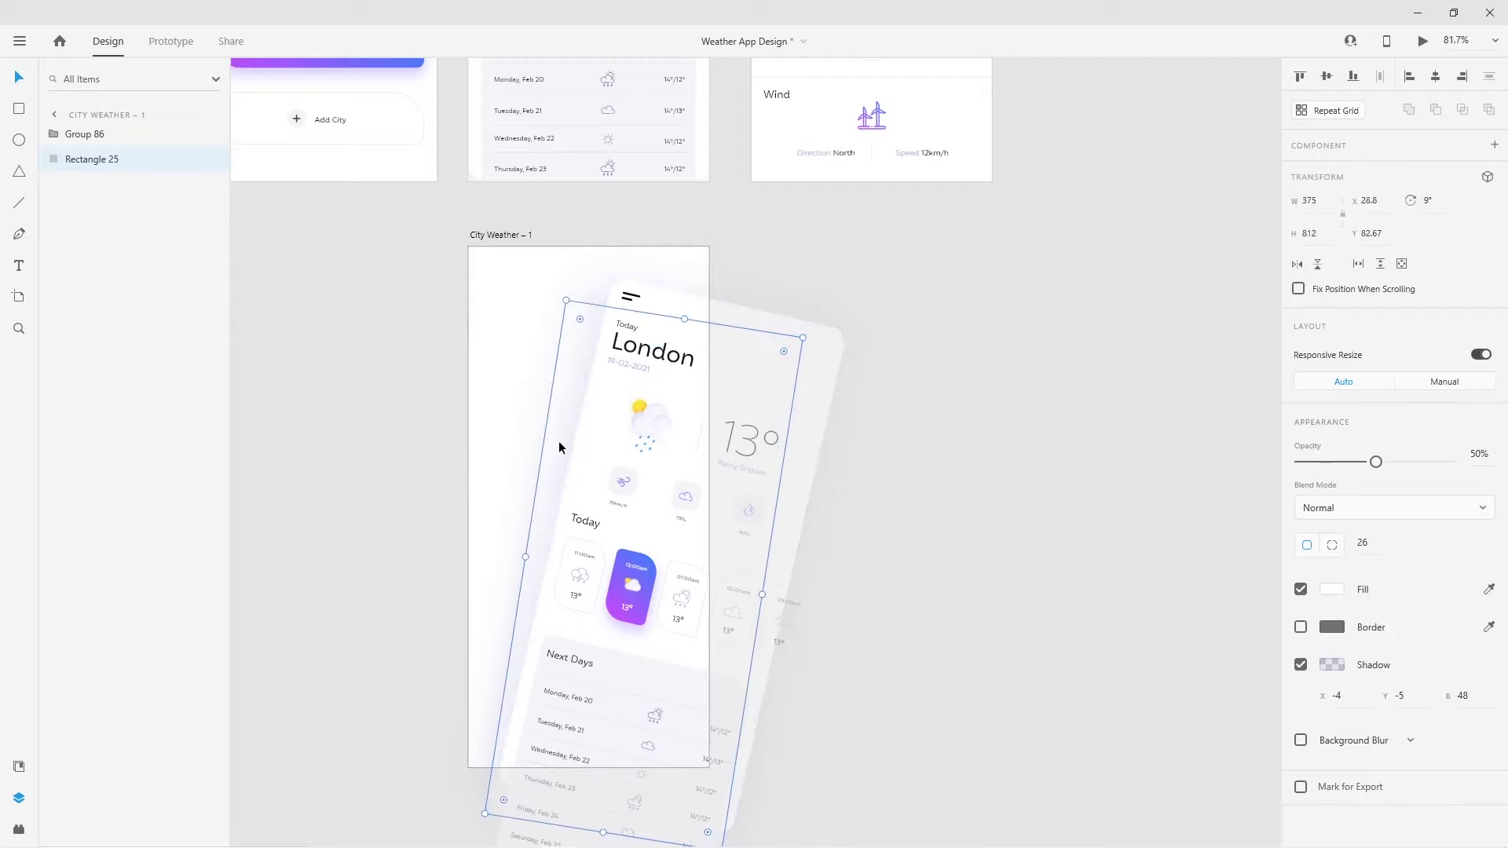
{"action": "left_click_drag", "start_coordinate": [558, 441], "coordinate": [568, 439]}
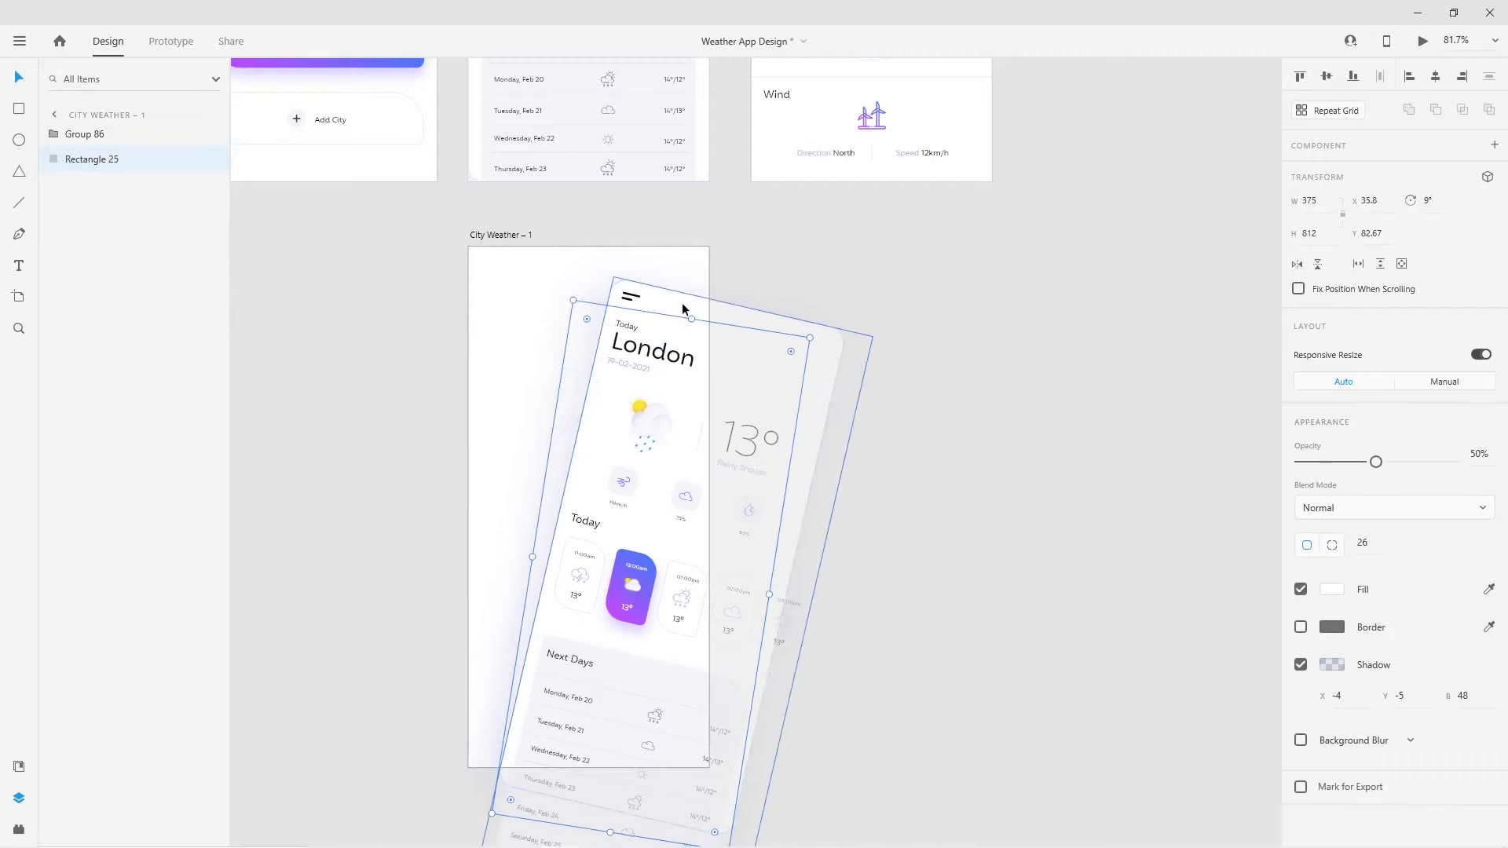
Shift both layers about 24 px right, then place the plus icon from Document Assets
{"action": "key", "text": "ctrl+a"}
{"action": "left_click_drag", "start_coordinate": [634, 397], "coordinate": [657, 403]}
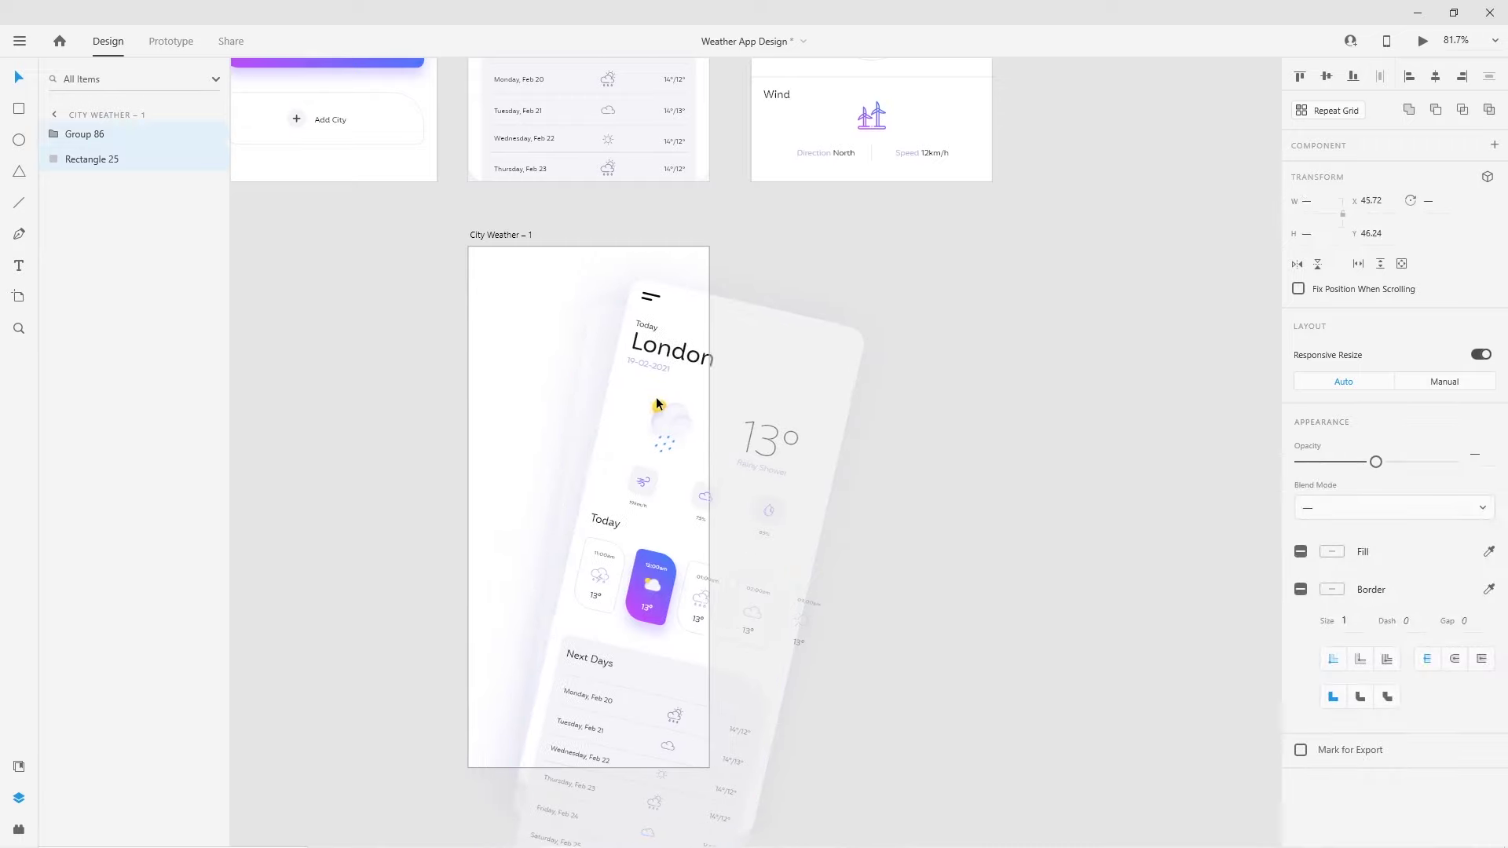
{"action": "key", "text": "Escape"}
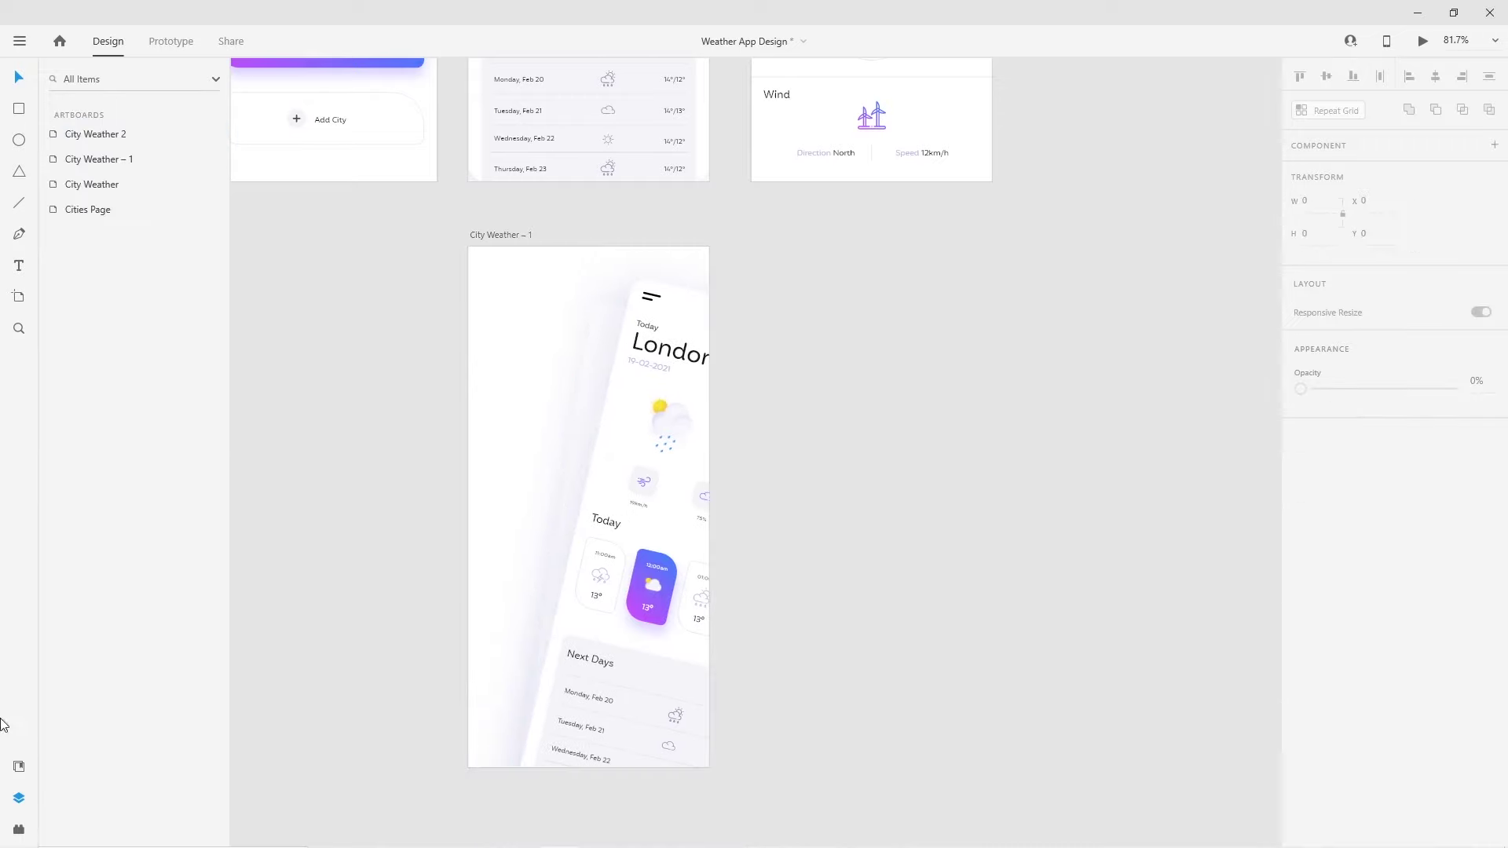
{"action": "left_click", "coordinate": [19, 767]}
{"action": "left_click_drag", "start_coordinate": [179, 569], "coordinate": [494, 412]}
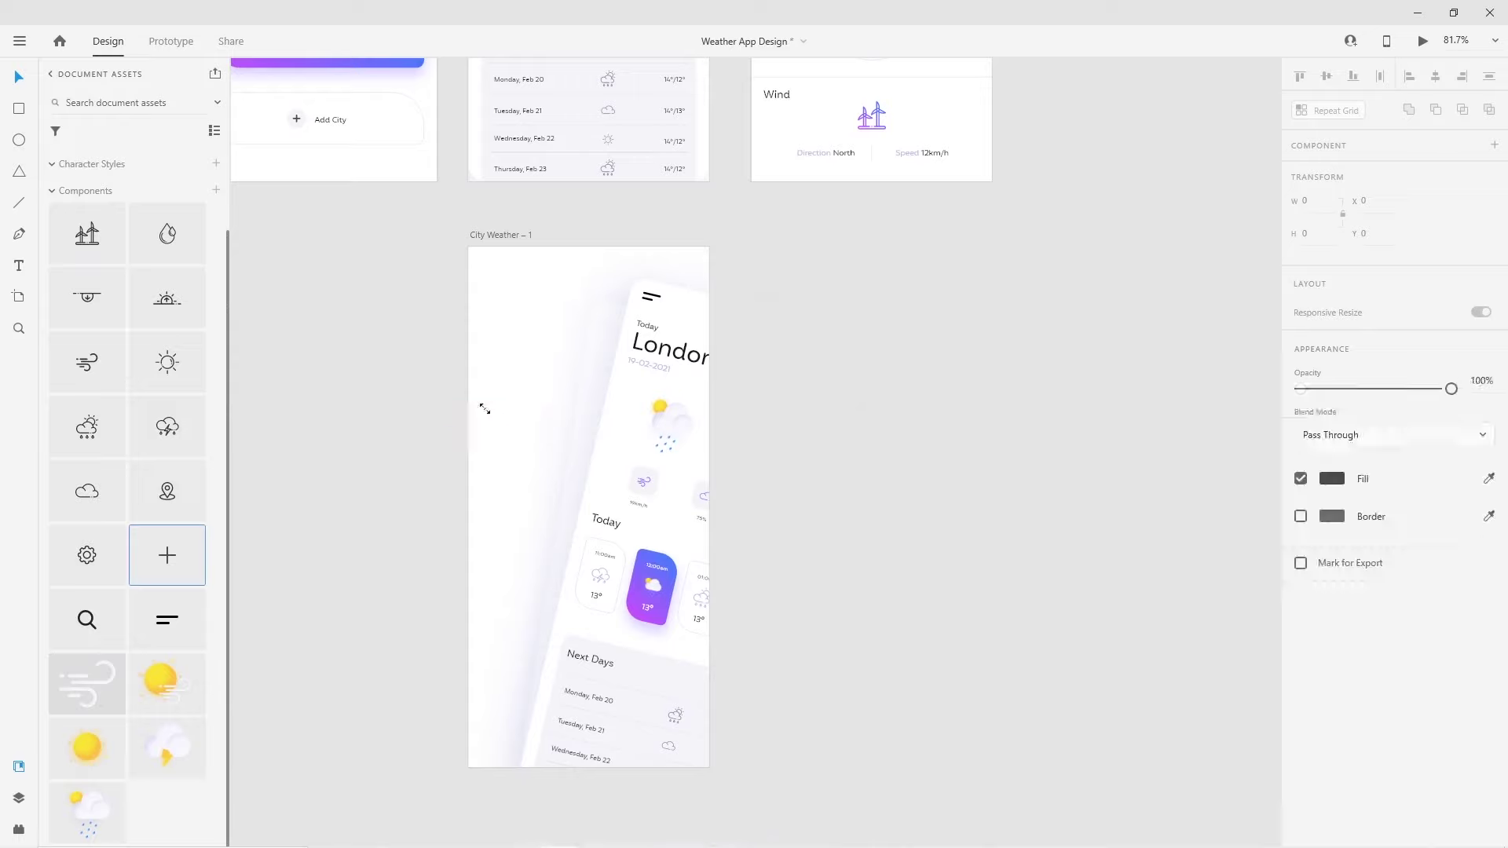
Place the location-pin icon on the artboard beside the plus and gear icons
{"action": "left_click", "coordinate": [405, 467]}
{"action": "left_click", "coordinate": [517, 497]}
{"action": "left_click_drag", "start_coordinate": [168, 490], "coordinate": [512, 551]}
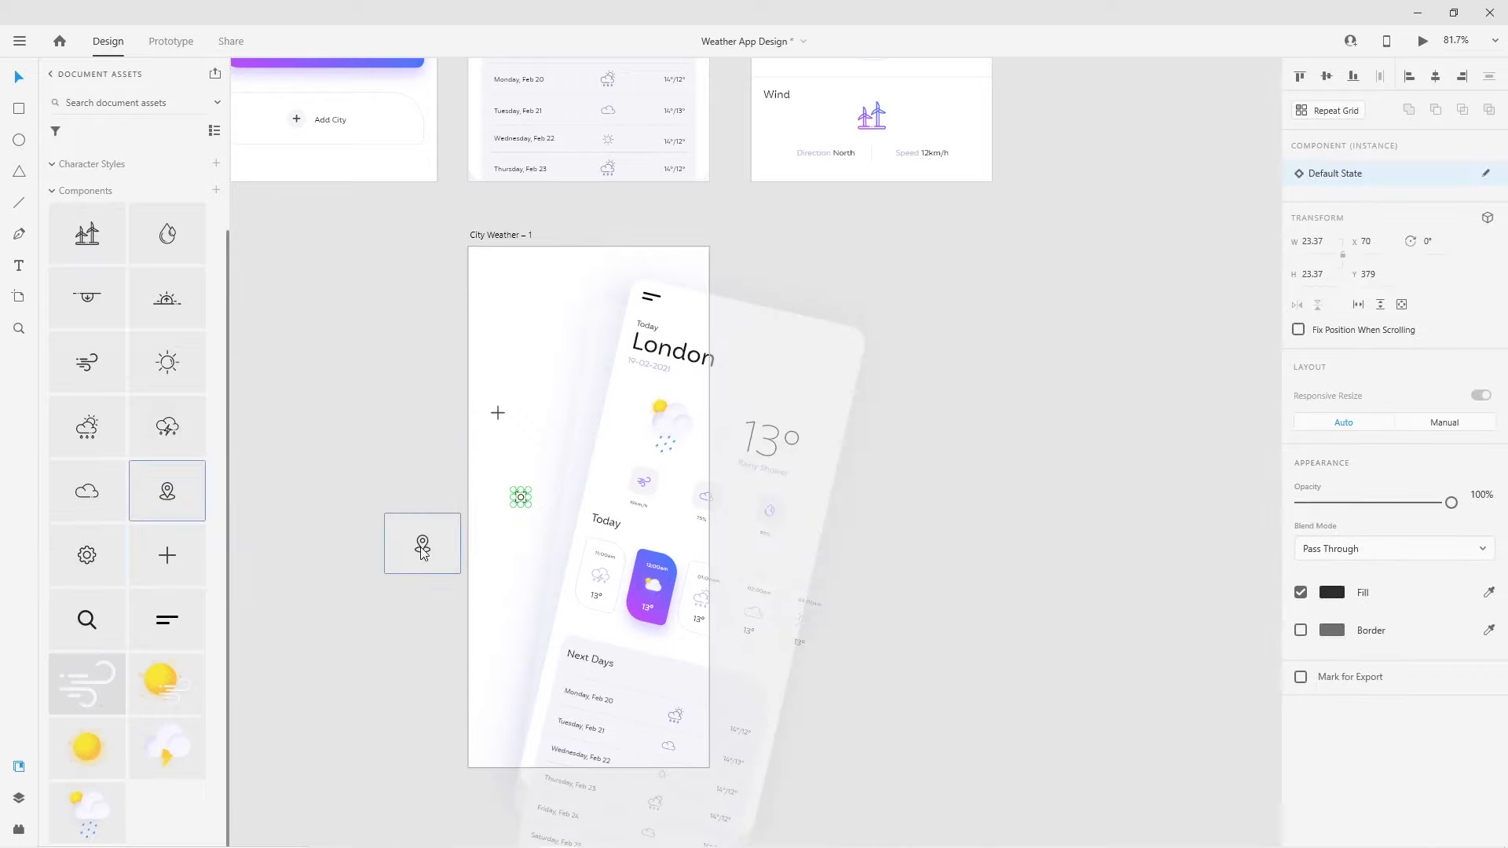
{"action": "scroll", "coordinate": [531, 488], "scroll_direction": "up", "scroll_amount": 5}
{"action": "left_click_drag", "start_coordinate": [407, 283], "coordinate": [527, 709]}
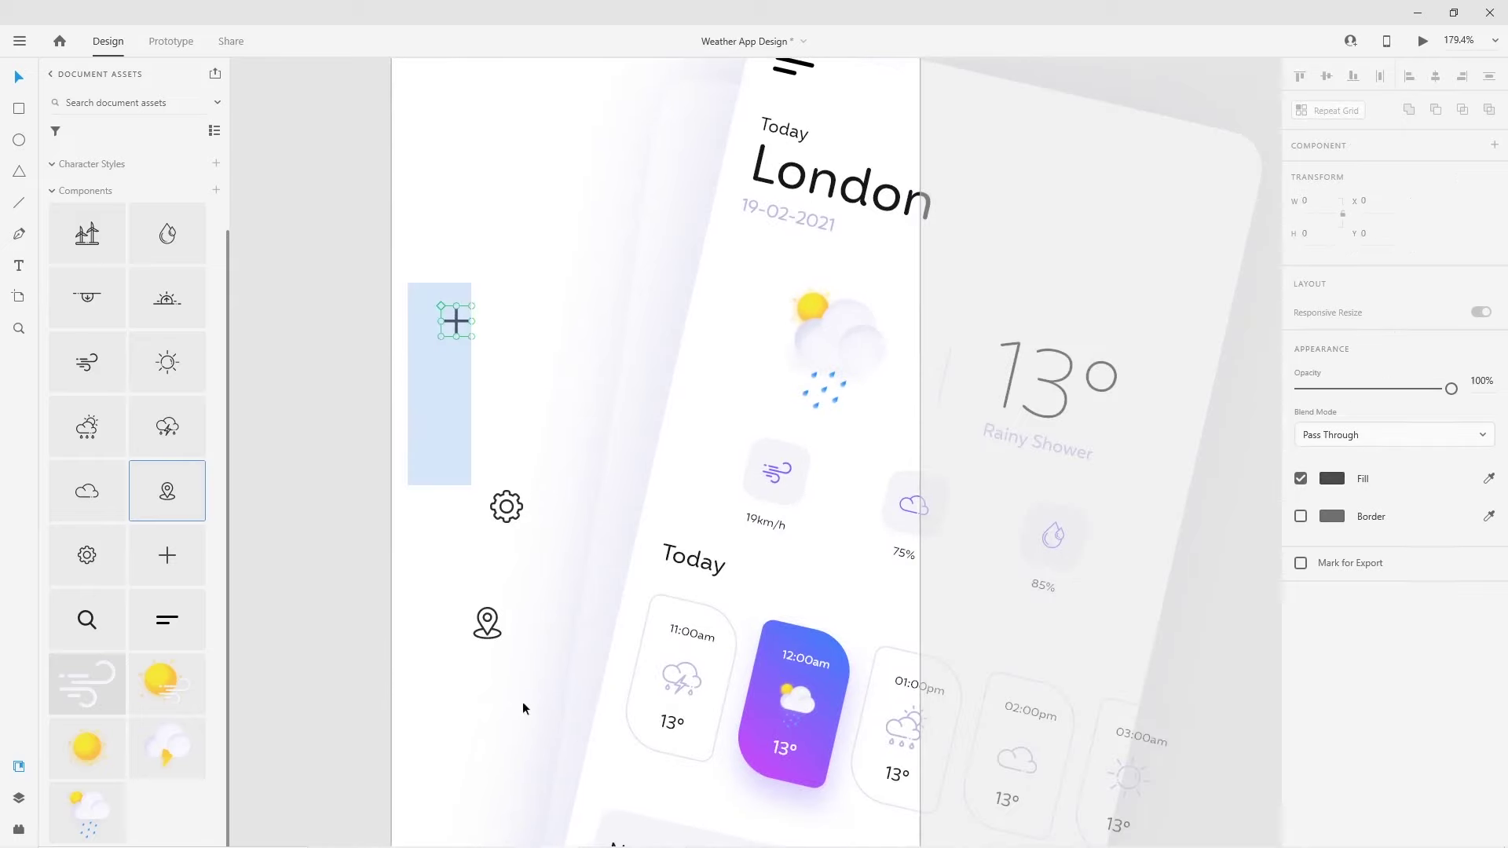
{"action": "left_click", "coordinate": [522, 481]}
Stack the gear and pin under the plus and nudge the column up-left
{"action": "left_click_drag", "start_coordinate": [506, 507], "coordinate": [462, 415]}
{"action": "left_click", "coordinate": [451, 544]}
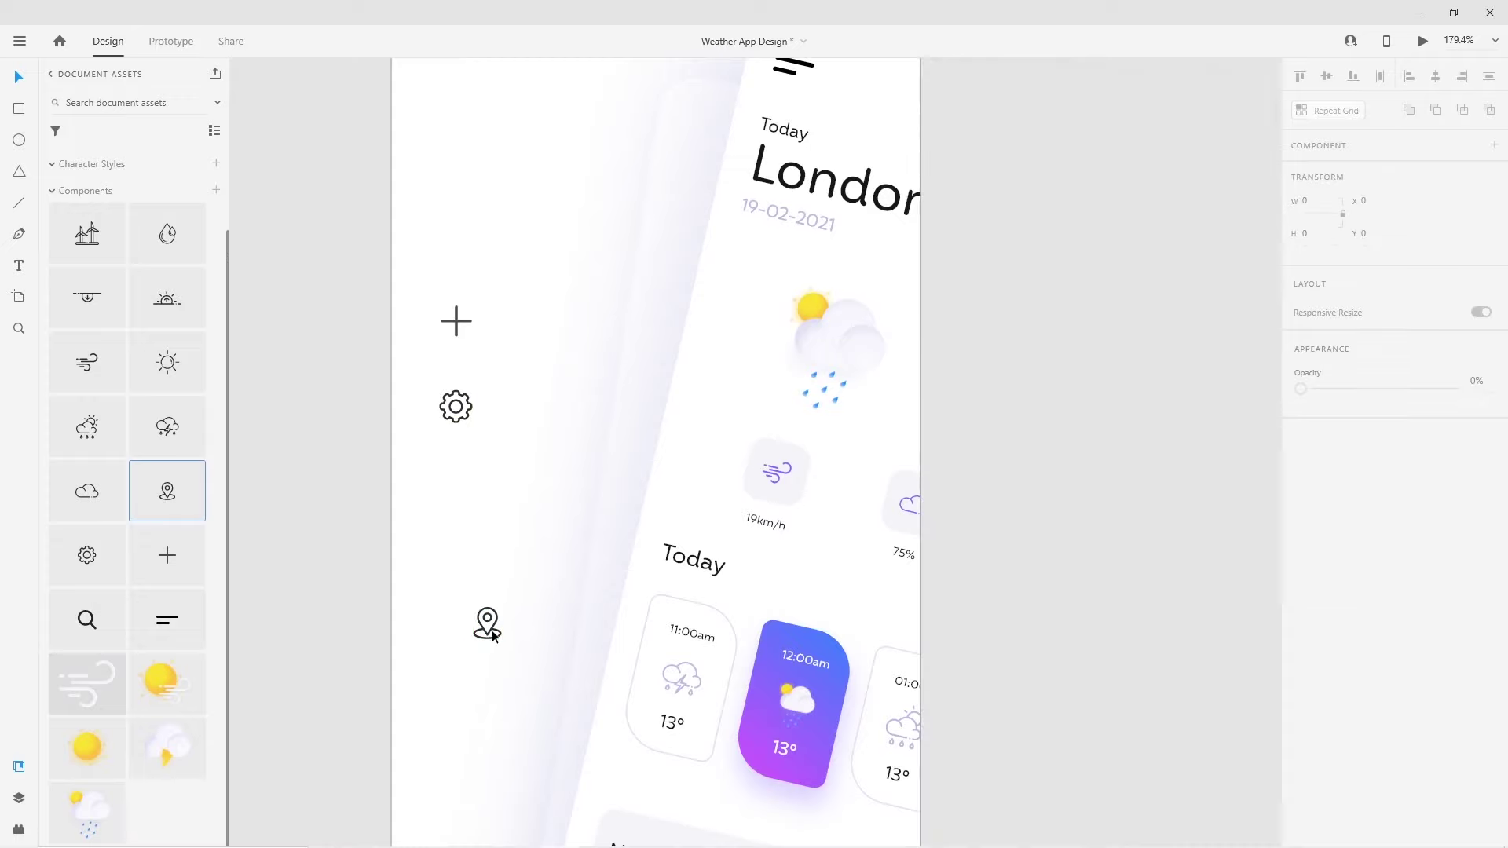
{"action": "left_click_drag", "start_coordinate": [494, 636], "coordinate": [462, 505]}
{"action": "left_click", "coordinate": [433, 332]}
{"action": "left_click_drag", "start_coordinate": [422, 288], "coordinate": [526, 529]}
{"action": "left_click", "coordinate": [458, 415]}
{"action": "left_click_drag", "start_coordinate": [413, 287], "coordinate": [517, 544]}
{"action": "key", "text": "shift+Up"}
{"action": "key", "text": "shift+Up"}
{"action": "key", "text": "shift+Up"}
{"action": "key", "text": "shift+Up"}
{"action": "key", "text": "shift+Left"}
{"action": "key", "text": "shift+Up"}
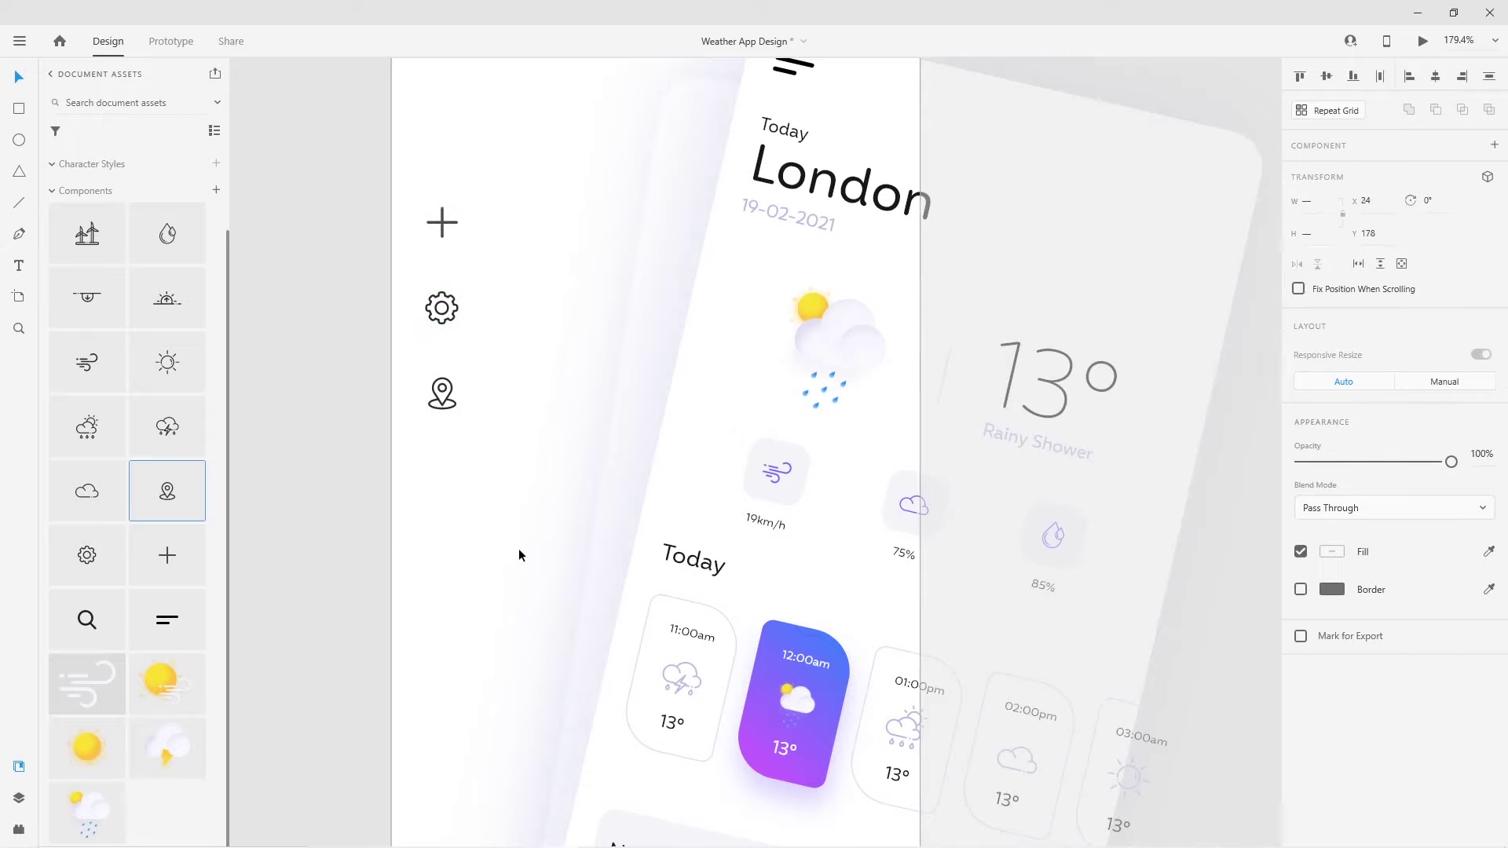
Copy the Wind label next to the plus icon
{"action": "scroll", "coordinate": [518, 549], "scroll_direction": "down", "scroll_amount": 2}
{"action": "scroll", "coordinate": [515, 492], "scroll_direction": "up", "scroll_amount": 2}
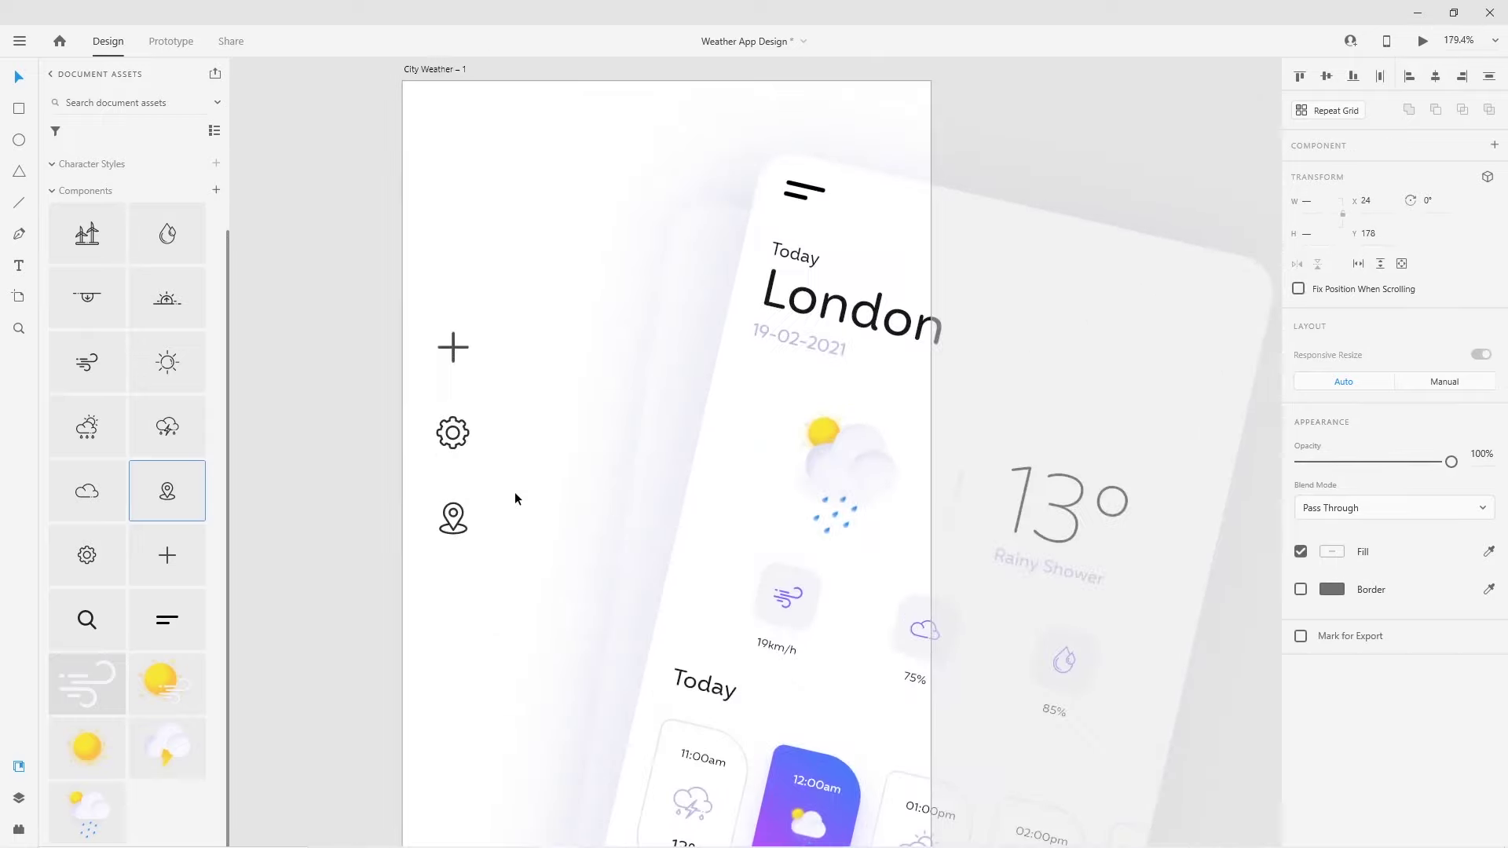
{"action": "key", "text": "Escape"}
{"action": "scroll", "coordinate": [594, 380], "scroll_direction": "down", "scroll_amount": 1}
{"action": "scroll", "coordinate": [503, 314], "scroll_direction": "down", "scroll_amount": 3}
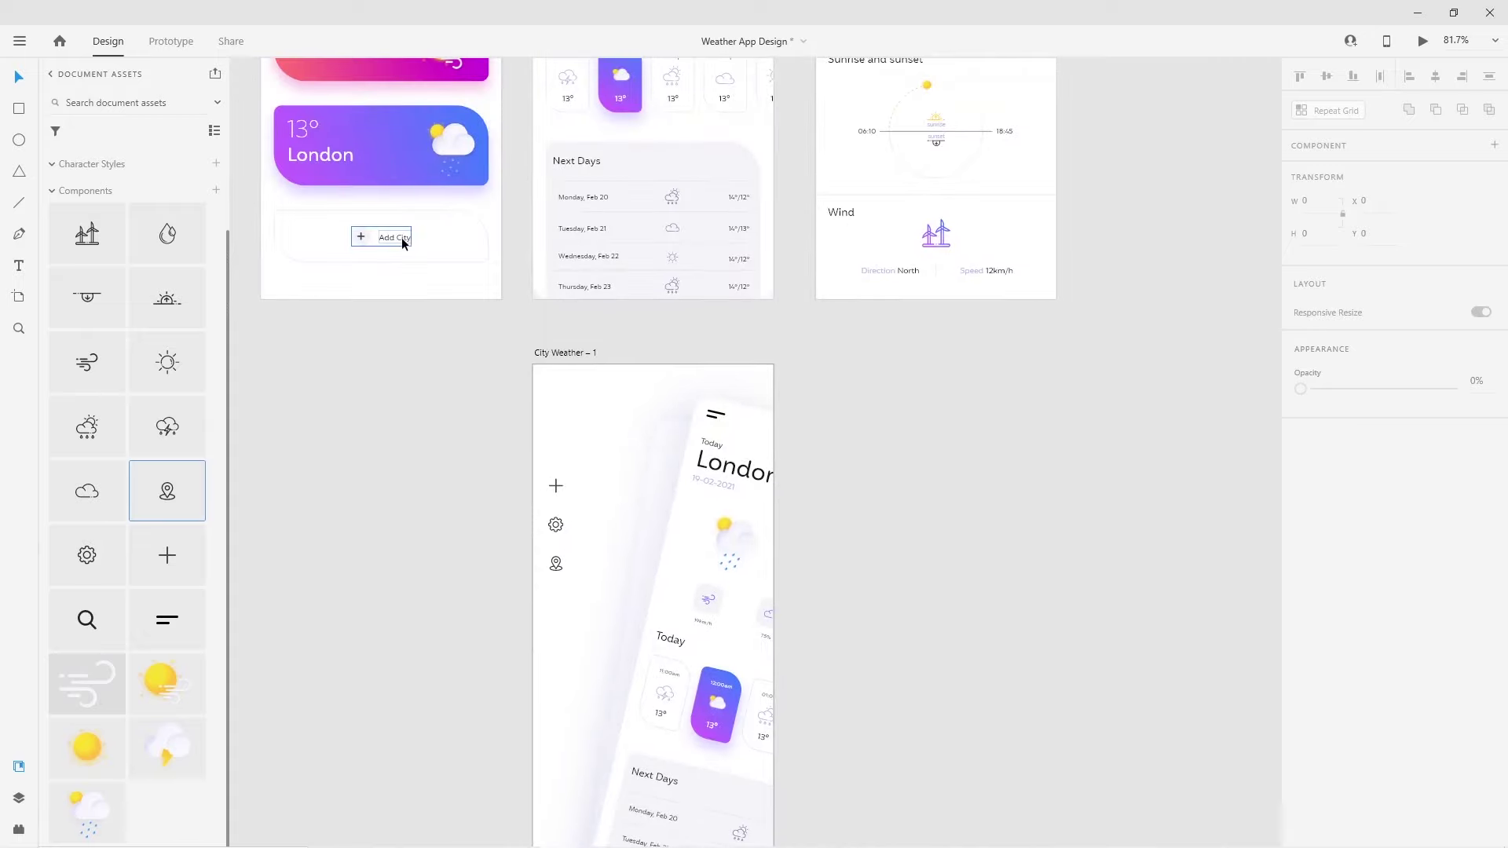
{"action": "left_click_drag", "start_coordinate": [840, 212], "coordinate": [596, 505]}
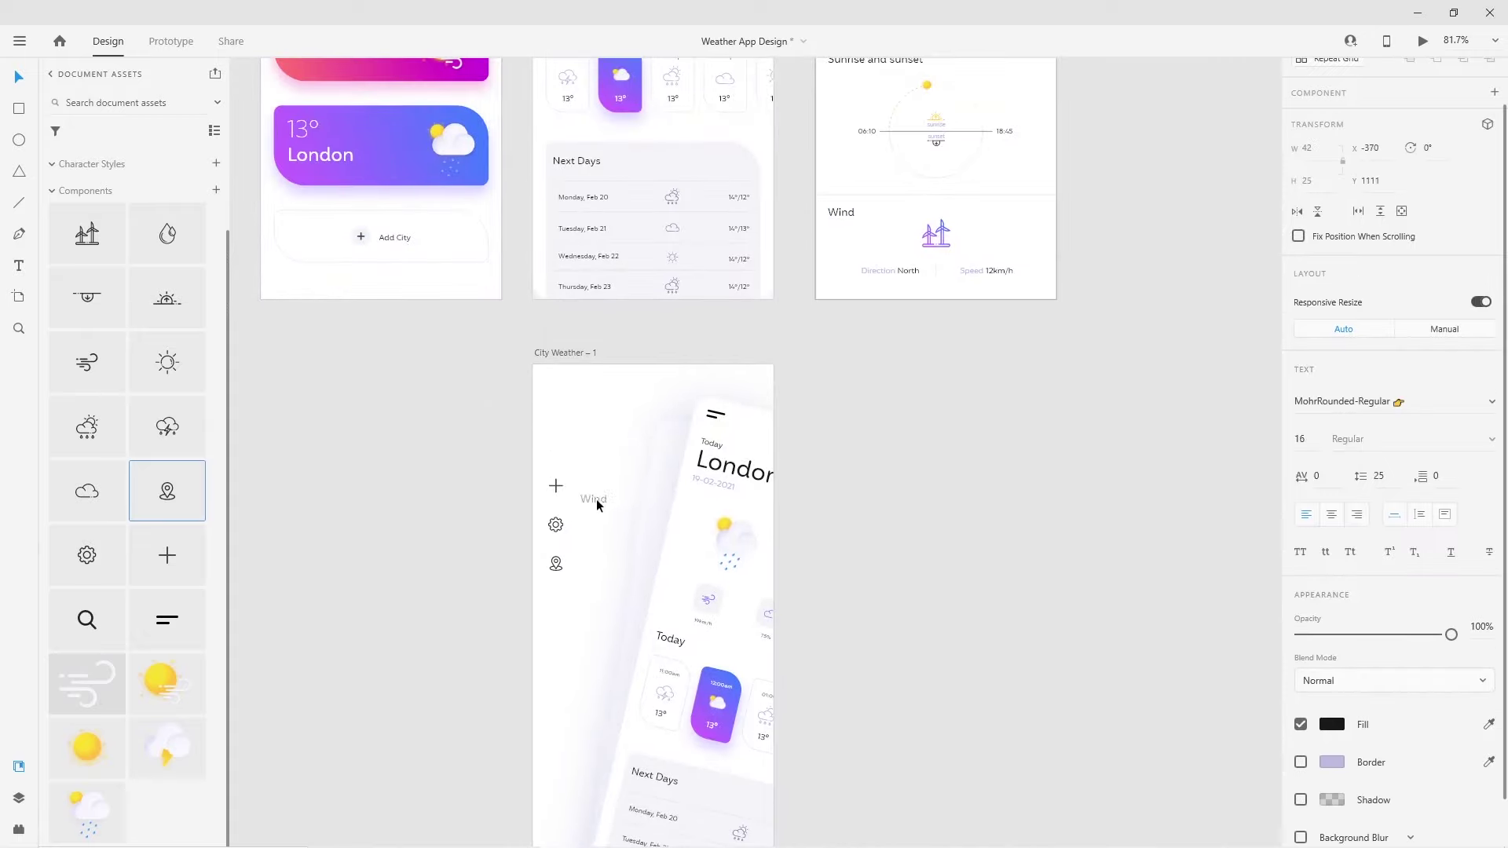
Move the Wind label beside the plus icon, retype it as 'Add City', at size 18
{"action": "scroll", "coordinate": [596, 498], "scroll_direction": "up", "scroll_amount": 5}
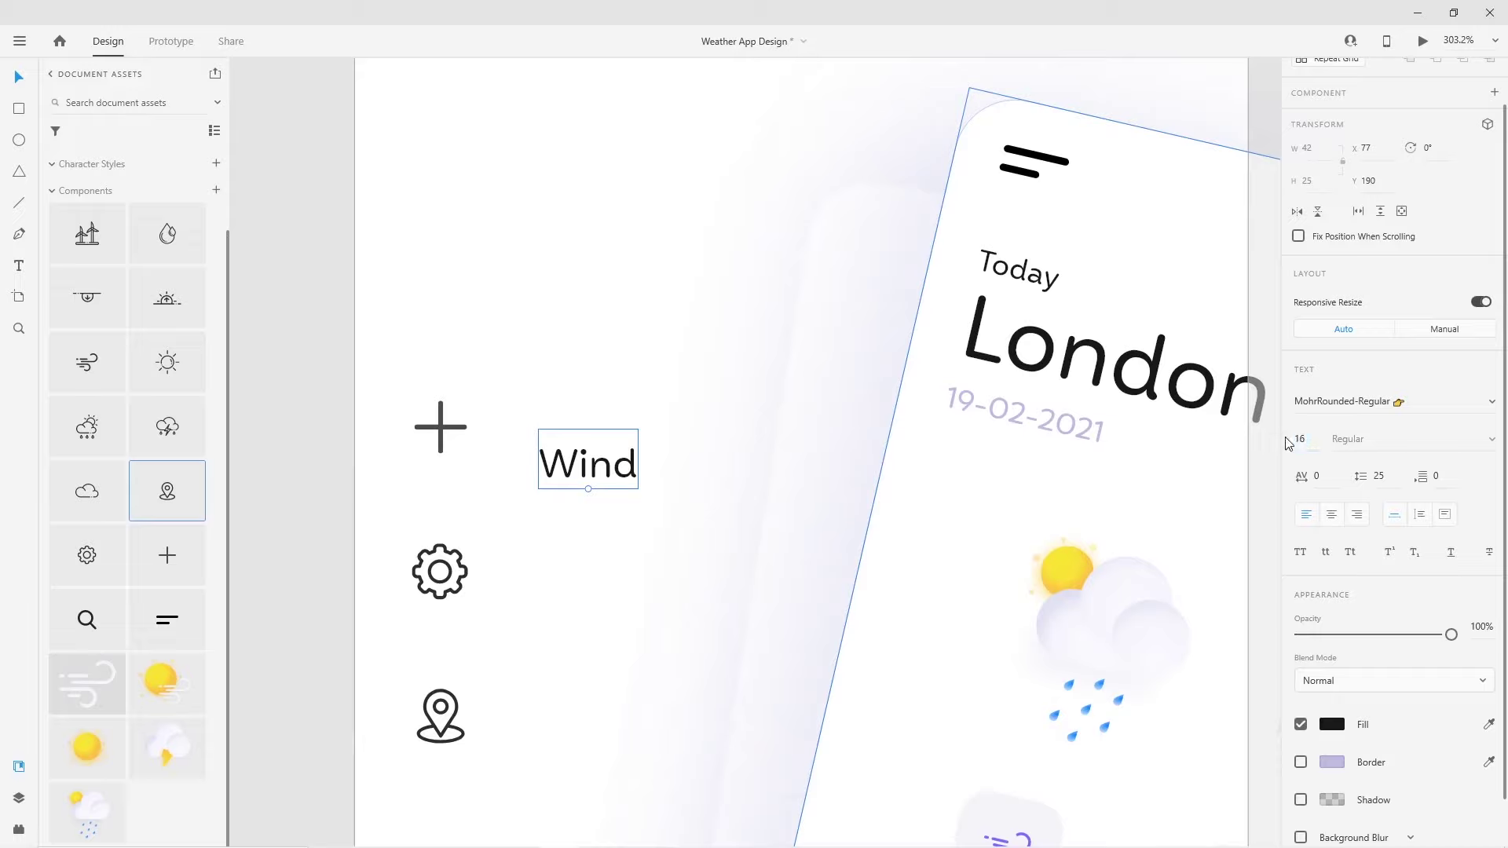
{"action": "left_click_drag", "start_coordinate": [581, 467], "coordinate": [560, 426]}
{"action": "double_click", "coordinate": [560, 426]}
{"action": "type", "text": "d"}
{"action": "key", "text": "BackSpace"}
{"action": "type", "text": "Add City"}
{"action": "key", "text": "Escape"}
{"action": "left_click", "coordinate": [1298, 439]}
{"action": "key", "text": "Return"}
Duplicate the label as 'Setting' beside the gear icon and 'Map' beside the pin icon
{"action": "left_click_drag", "start_coordinate": [585, 428], "coordinate": [581, 564]}
{"action": "double_click", "coordinate": [581, 563]}
{"action": "type", "text": "Setting"}
{"action": "key", "text": "Escape"}
{"action": "left_click_drag", "start_coordinate": [582, 564], "coordinate": [564, 718]}
{"action": "double_click", "coordinate": [564, 719]}
{"action": "type", "text": "Map"}
{"action": "key", "text": "Escape"}
Line the Setting label up with the gear icon and select the three side-menu items
{"action": "scroll", "coordinate": [547, 760], "scroll_direction": "down", "scroll_amount": 3}
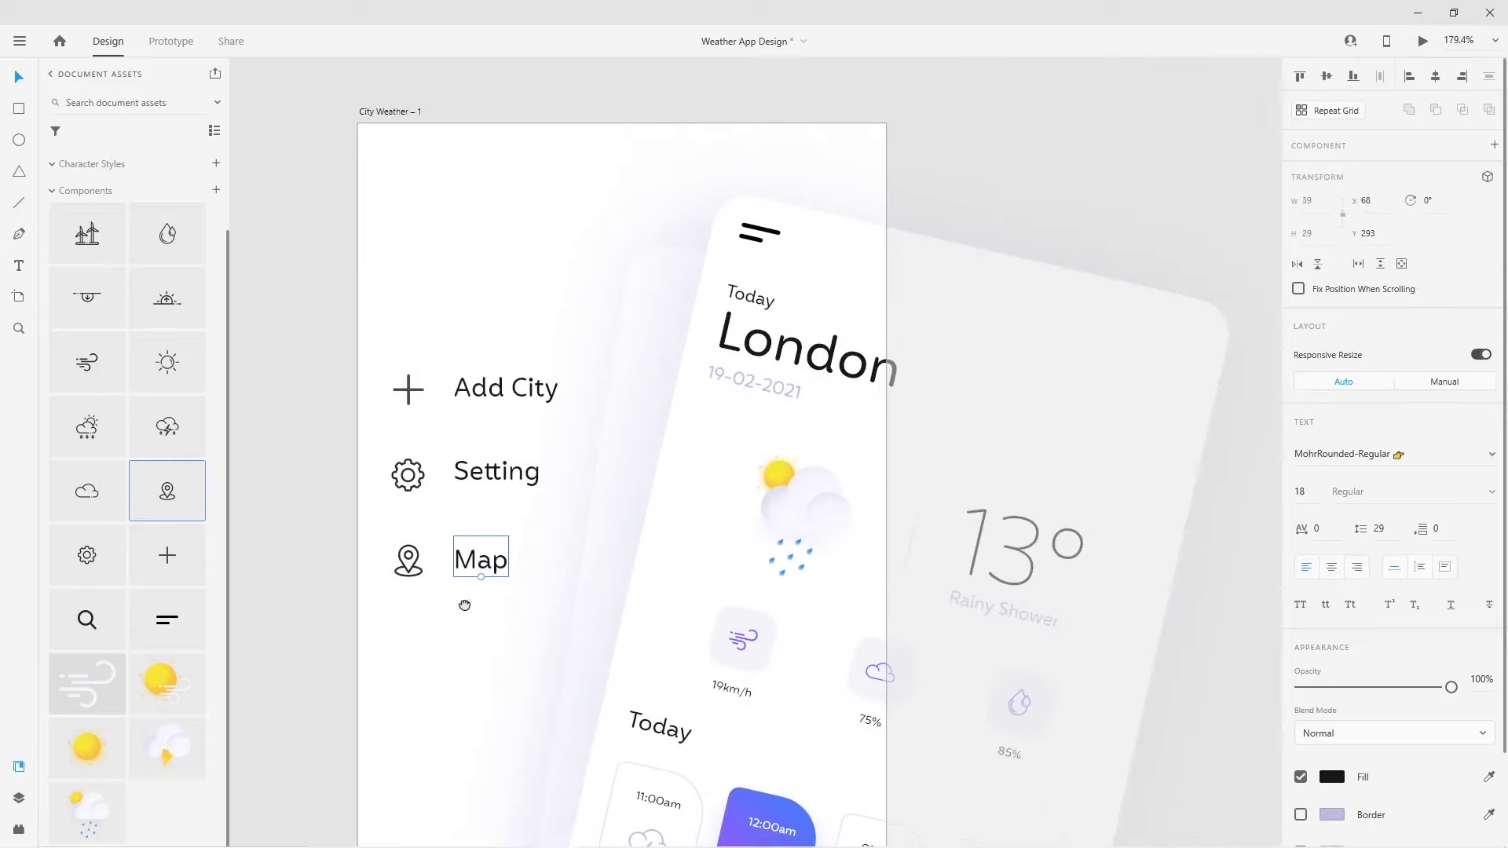
{"action": "left_click_drag", "start_coordinate": [485, 471], "coordinate": [458, 504]}
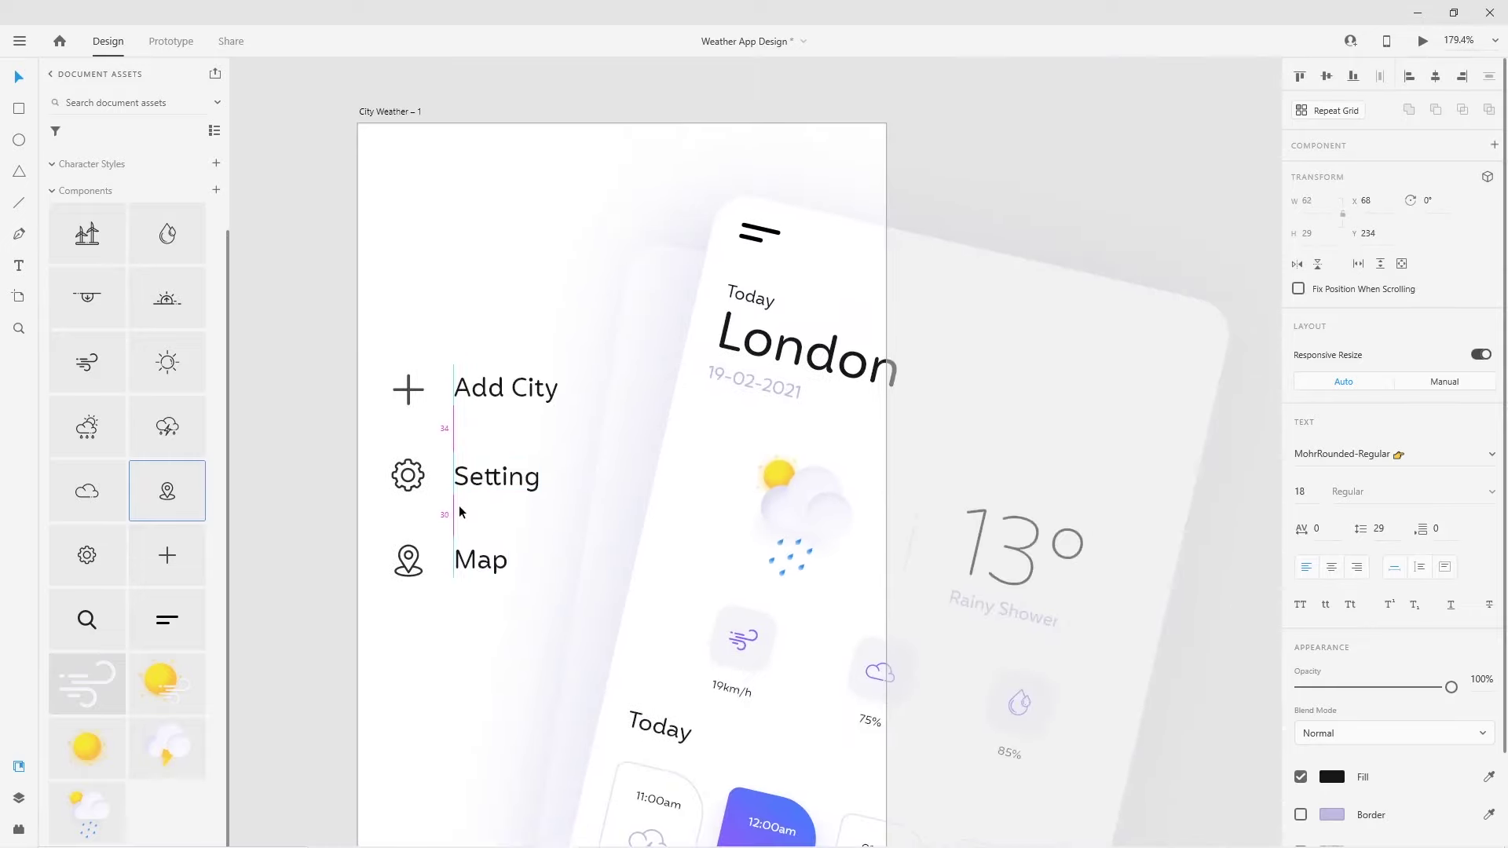
{"action": "left_click", "coordinate": [459, 506]}
{"action": "scroll", "coordinate": [437, 479], "scroll_direction": "down", "scroll_amount": 1}
{"action": "mouse_move", "coordinate": [381, 366]}
{"action": "left_mouse_down"}
{"action": "mouse_move", "coordinate": [534, 586]}
{"action": "mouse_move", "coordinate": [503, 579]}
{"action": "mouse_move", "coordinate": [528, 417]}
{"action": "left_mouse_up"}
{"action": "scroll", "coordinate": [550, 471], "scroll_direction": "down", "scroll_amount": 2}
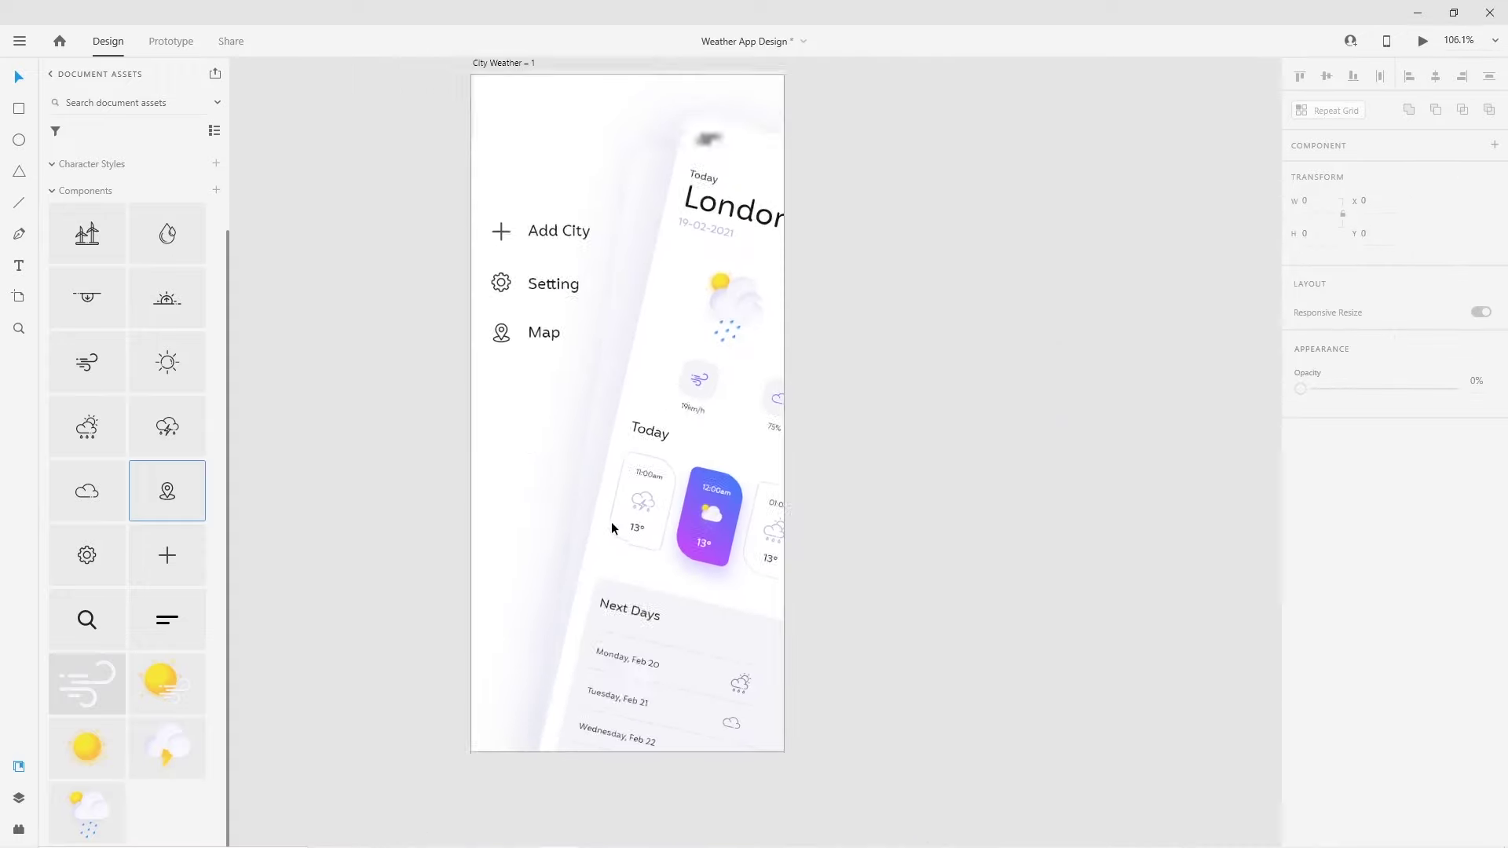
Zoom out to all artboards and select City Weather's hamburger icon as the trigger in Prototype mode
{"action": "scroll", "coordinate": [566, 530], "scroll_direction": "up", "scroll_amount": 2}
{"action": "scroll", "coordinate": [596, 378], "scroll_direction": "up", "scroll_amount": 1}
{"action": "scroll", "coordinate": [597, 377], "scroll_direction": "down", "scroll_amount": 1}
{"action": "scroll", "coordinate": [604, 389], "scroll_direction": "up", "scroll_amount": 2}
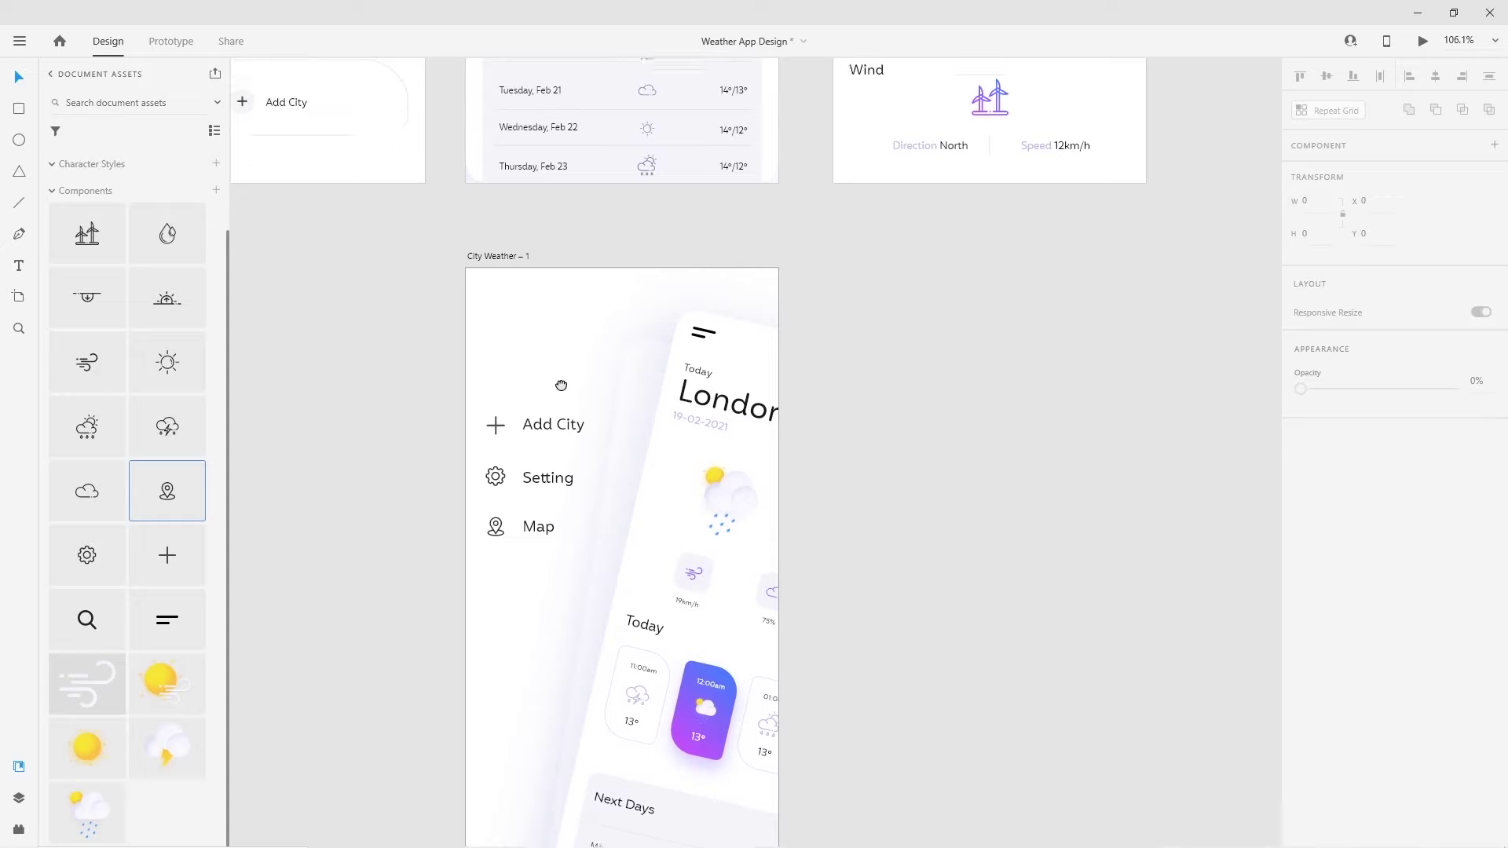
{"action": "scroll", "coordinate": [610, 397], "scroll_direction": "up", "scroll_amount": 1}
{"action": "scroll", "coordinate": [601, 432], "scroll_direction": "down", "scroll_amount": 1}
{"action": "scroll", "coordinate": [610, 489], "scroll_direction": "up", "scroll_amount": 2}
{"action": "scroll", "coordinate": [610, 489], "scroll_direction": "up", "scroll_amount": 3}
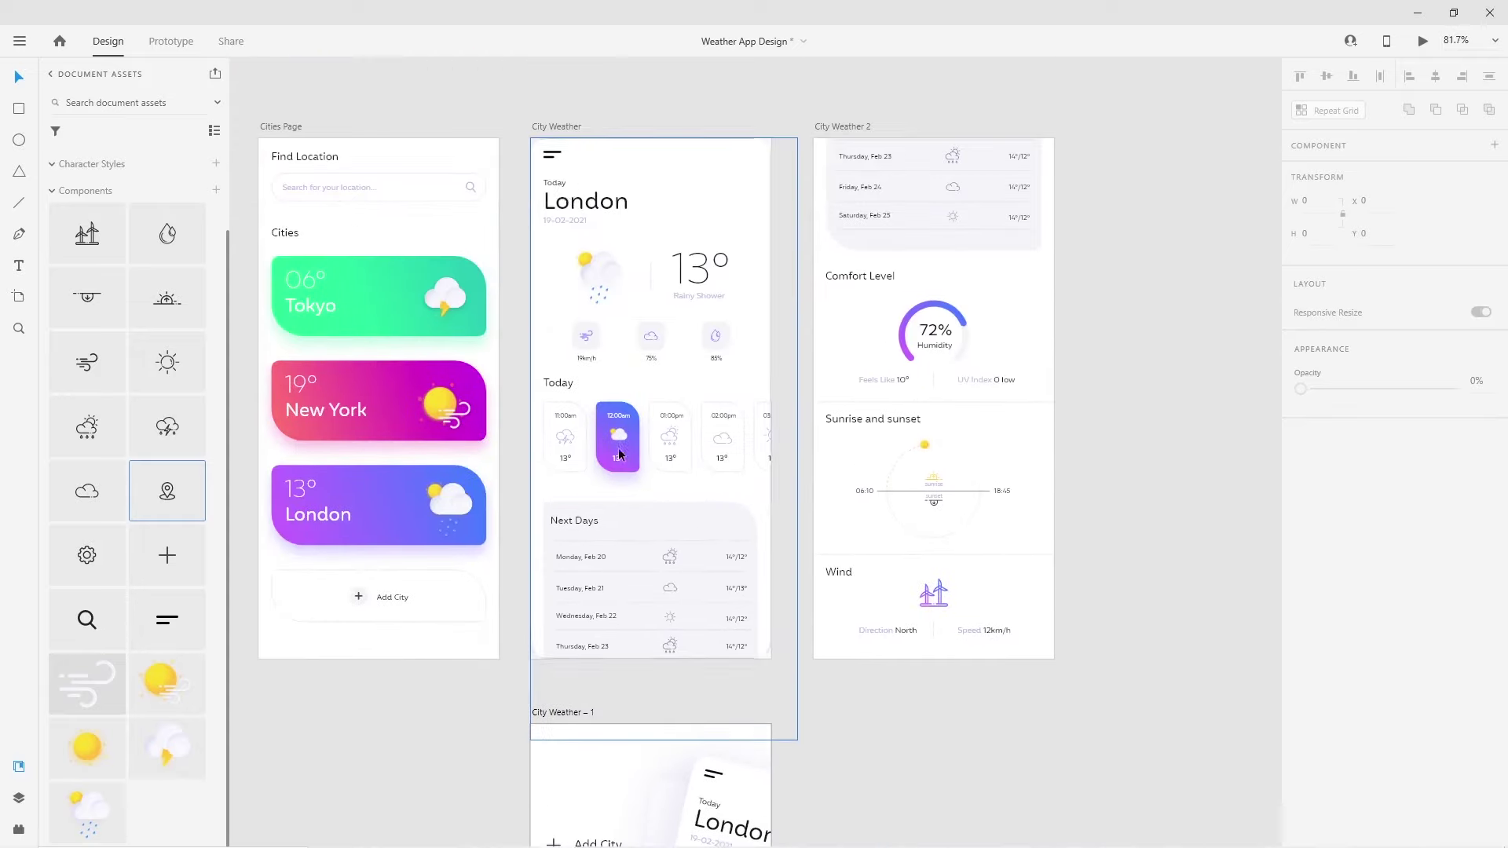
{"action": "left_click", "coordinate": [552, 157]}
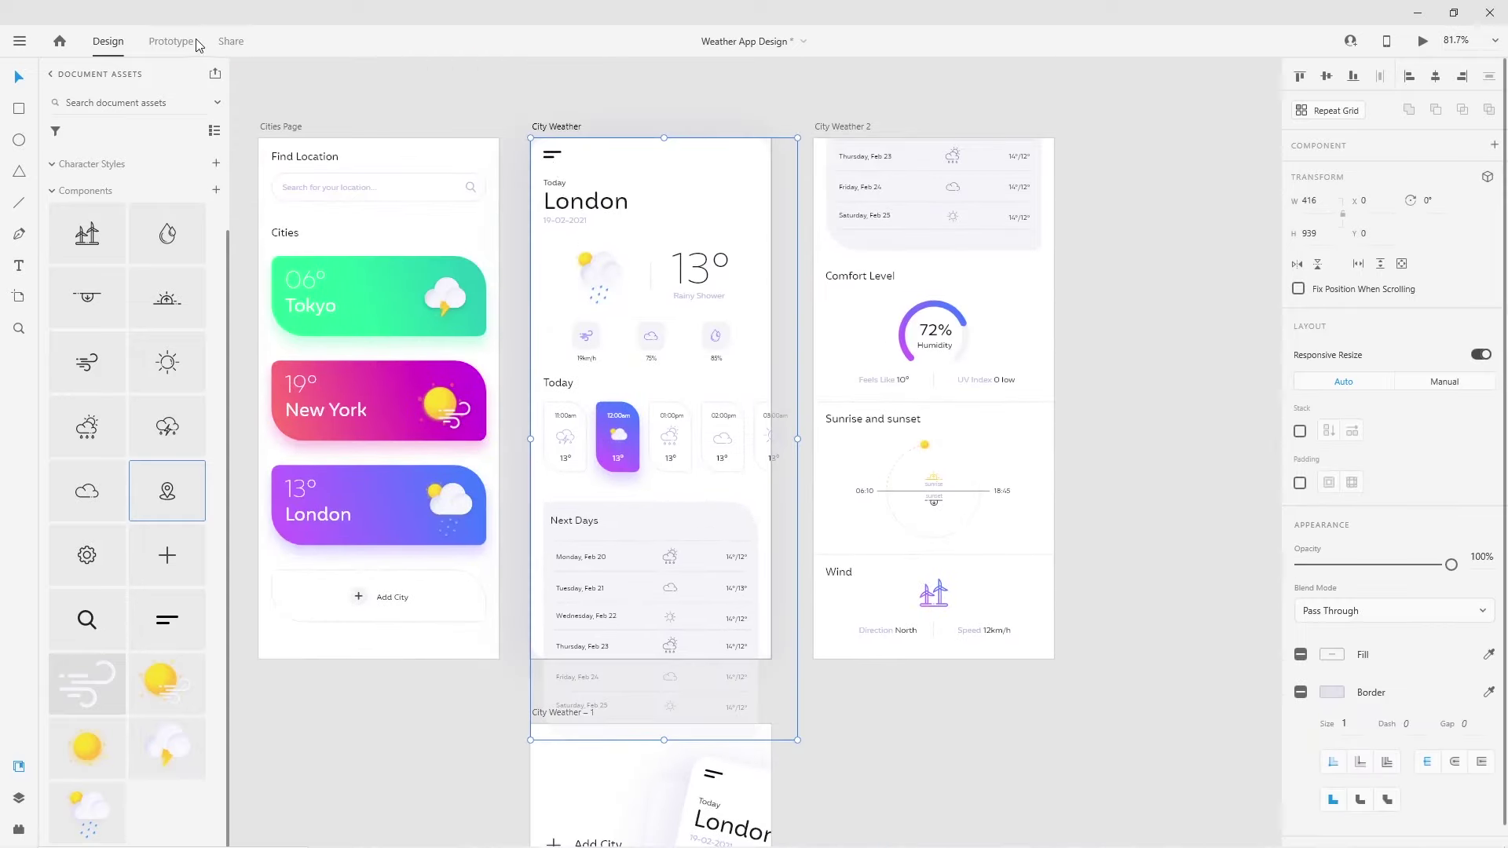
{"action": "left_click", "coordinate": [171, 40]}
{"action": "left_click", "coordinate": [554, 157]}
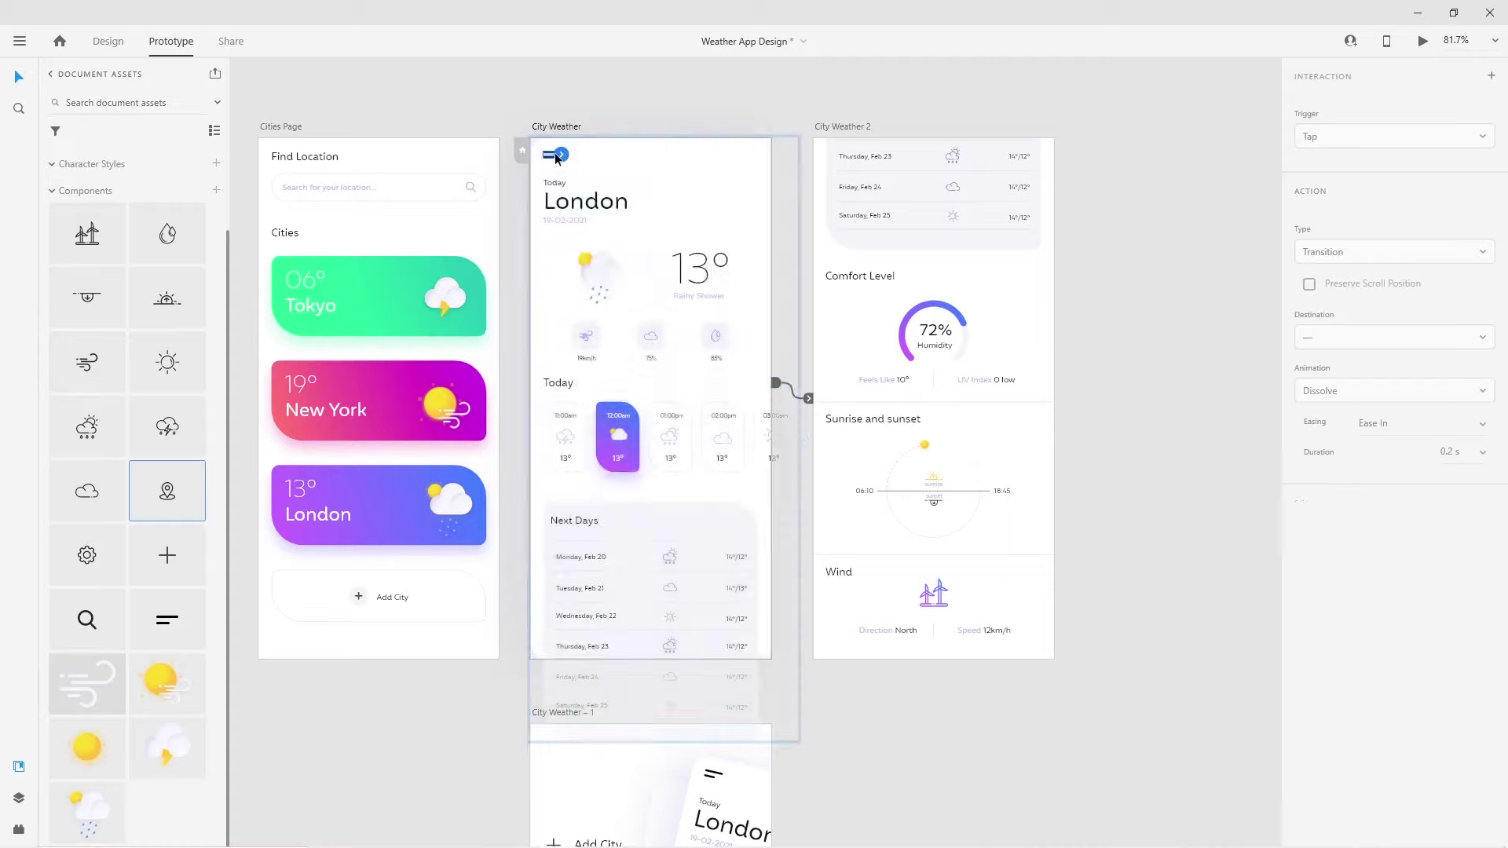
Wire City Weather's hamburger to City Weather – 1 on Tap and test it in preview
{"action": "left_click_drag", "start_coordinate": [561, 155], "coordinate": [618, 774]}
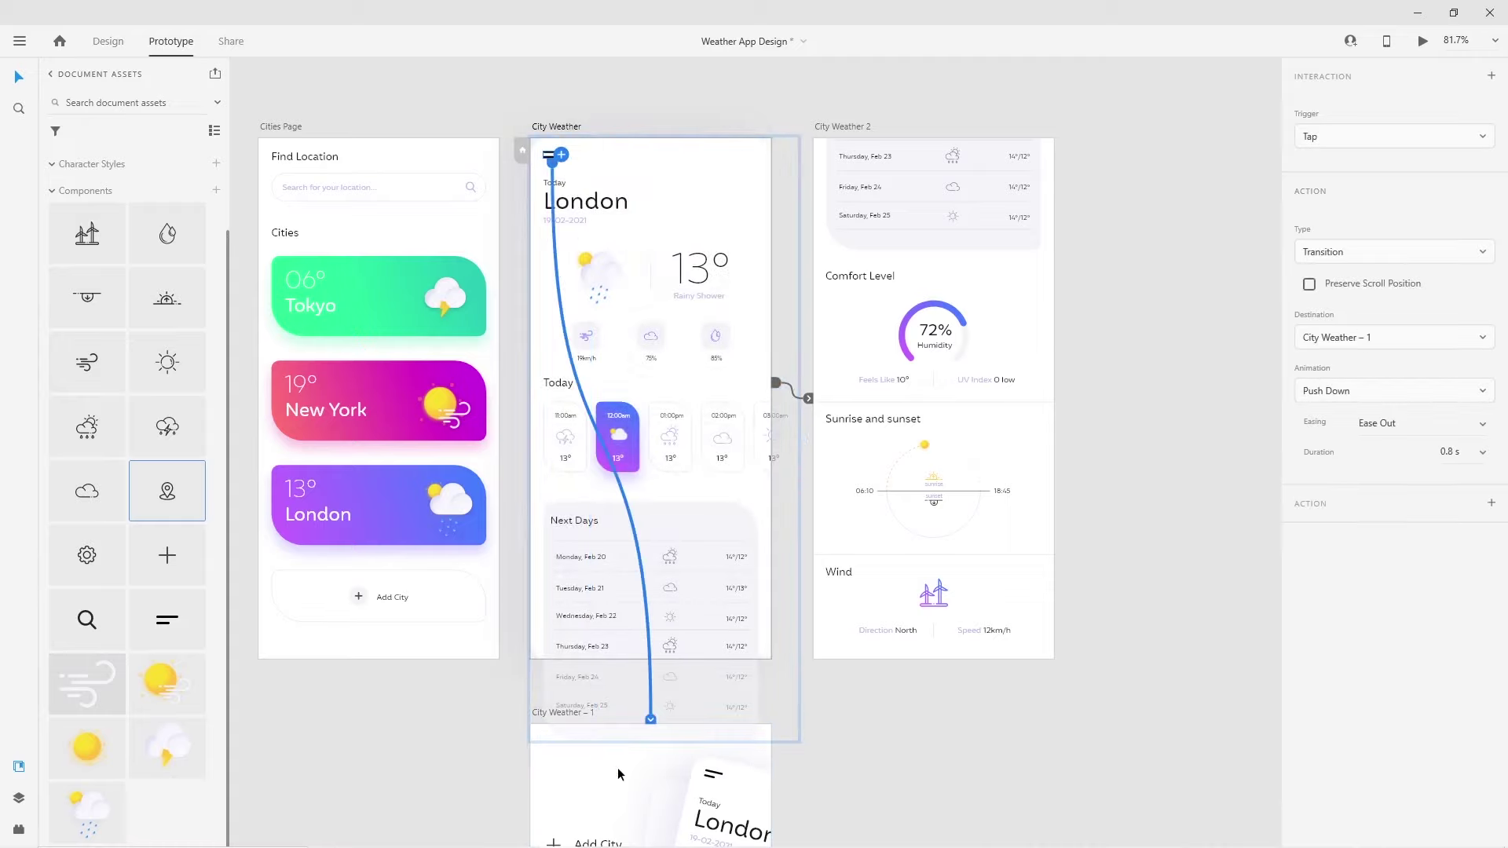
{"action": "left_click", "coordinate": [1483, 139]}
{"action": "key", "text": "Escape"}
{"action": "left_click", "coordinate": [1436, 253]}
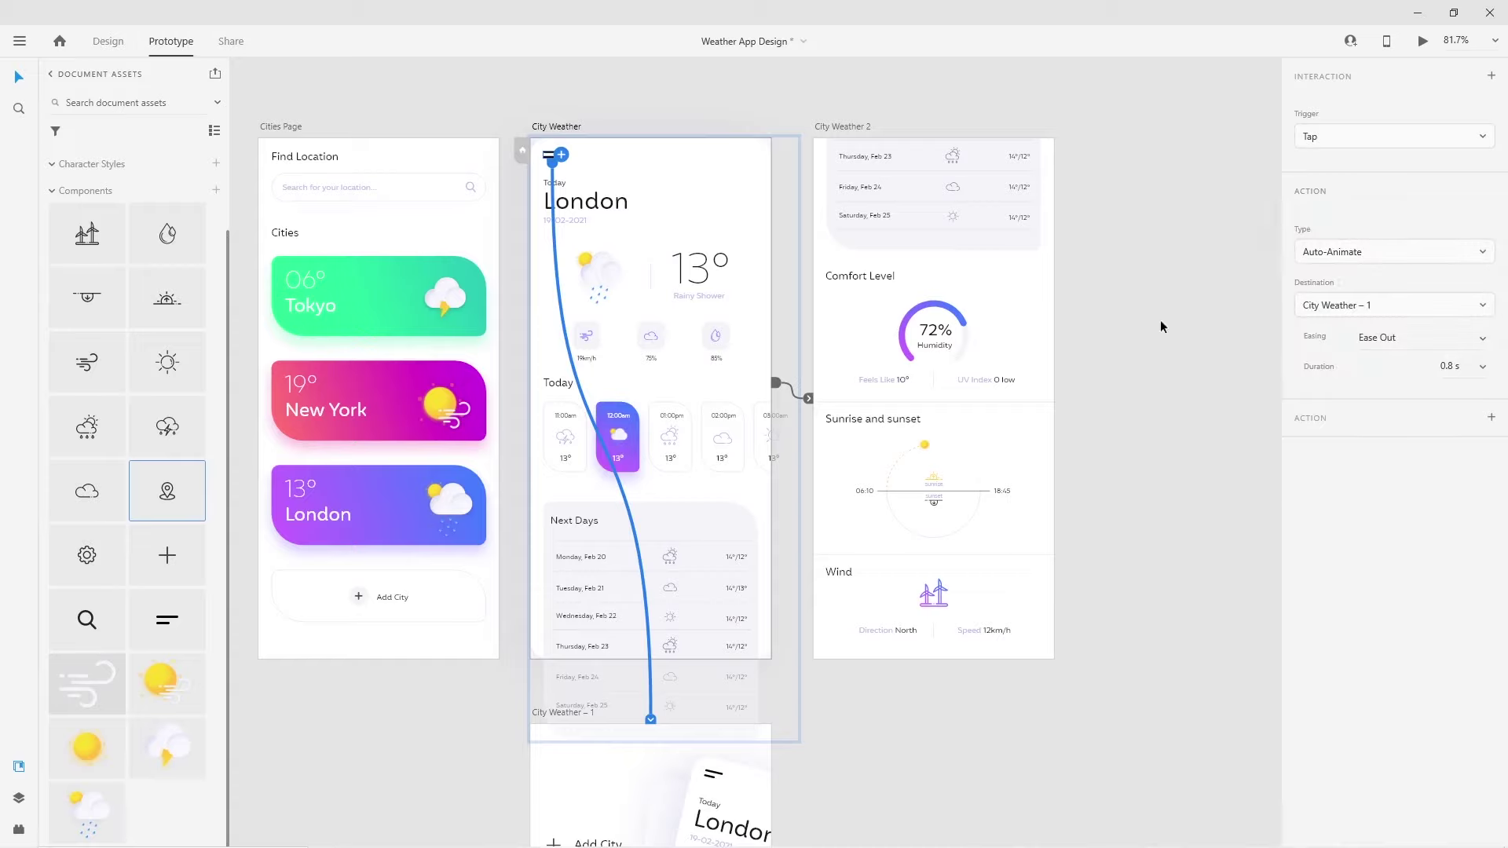
{"action": "left_click", "coordinate": [1422, 41]}
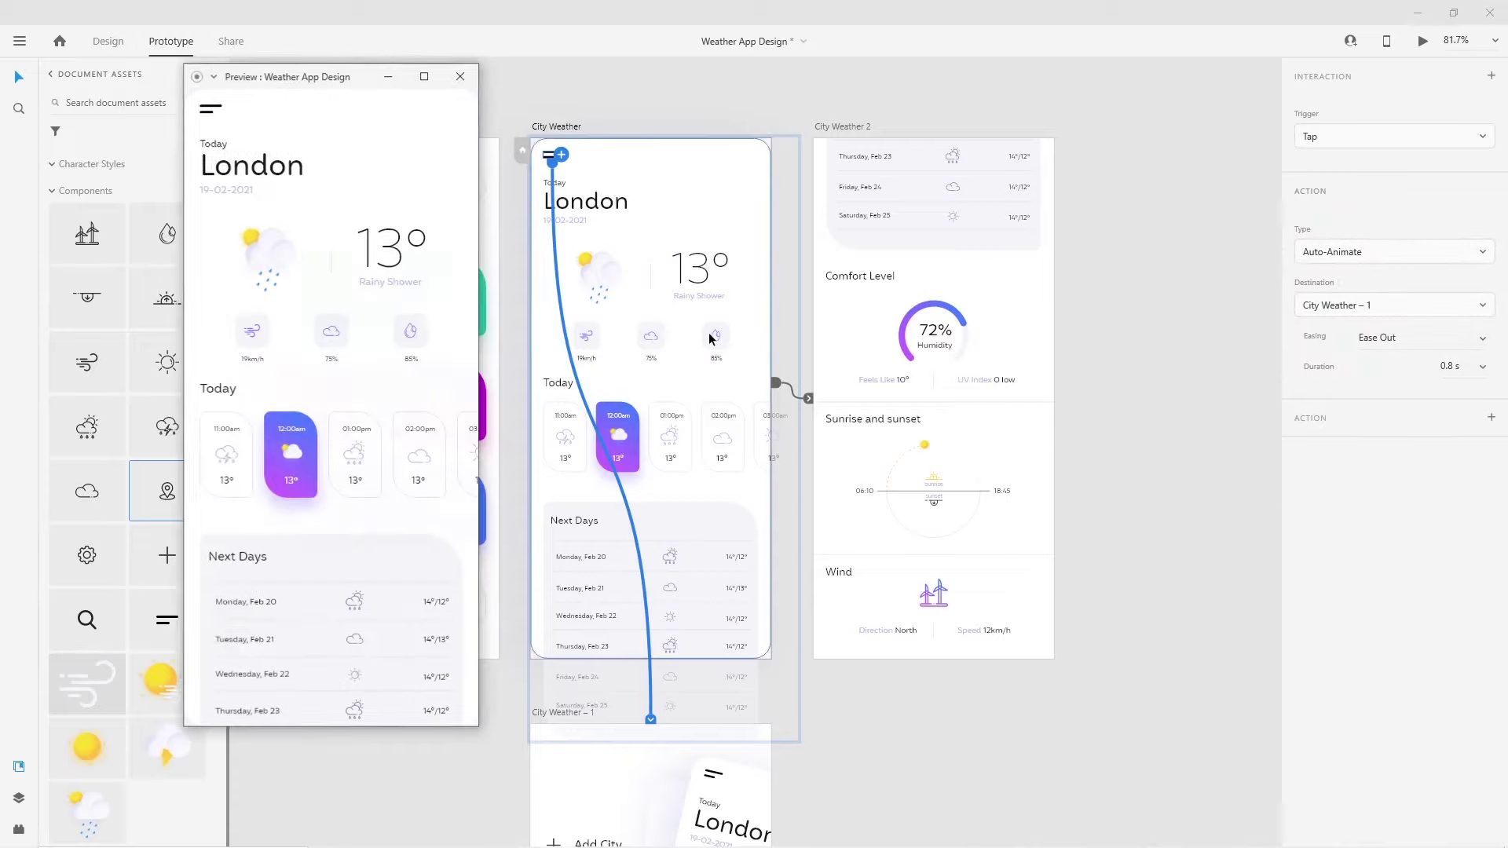
{"action": "left_click", "coordinate": [218, 119]}
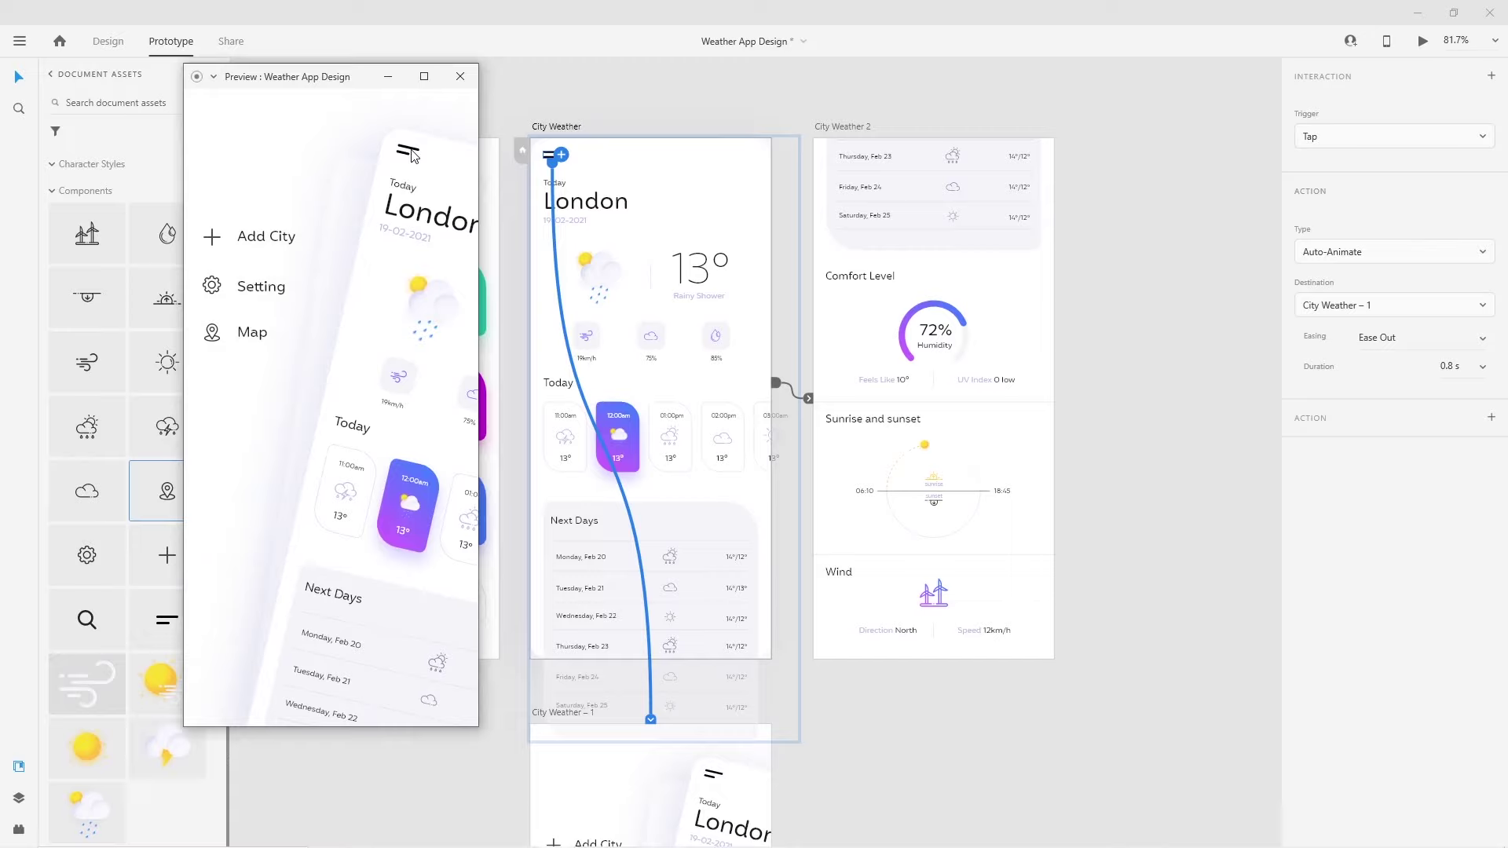
{"action": "left_click", "coordinate": [460, 77]}
Wire City Weather – 1's hamburger back to City Weather and adjust both animation durations
{"action": "left_click", "coordinate": [710, 779]}
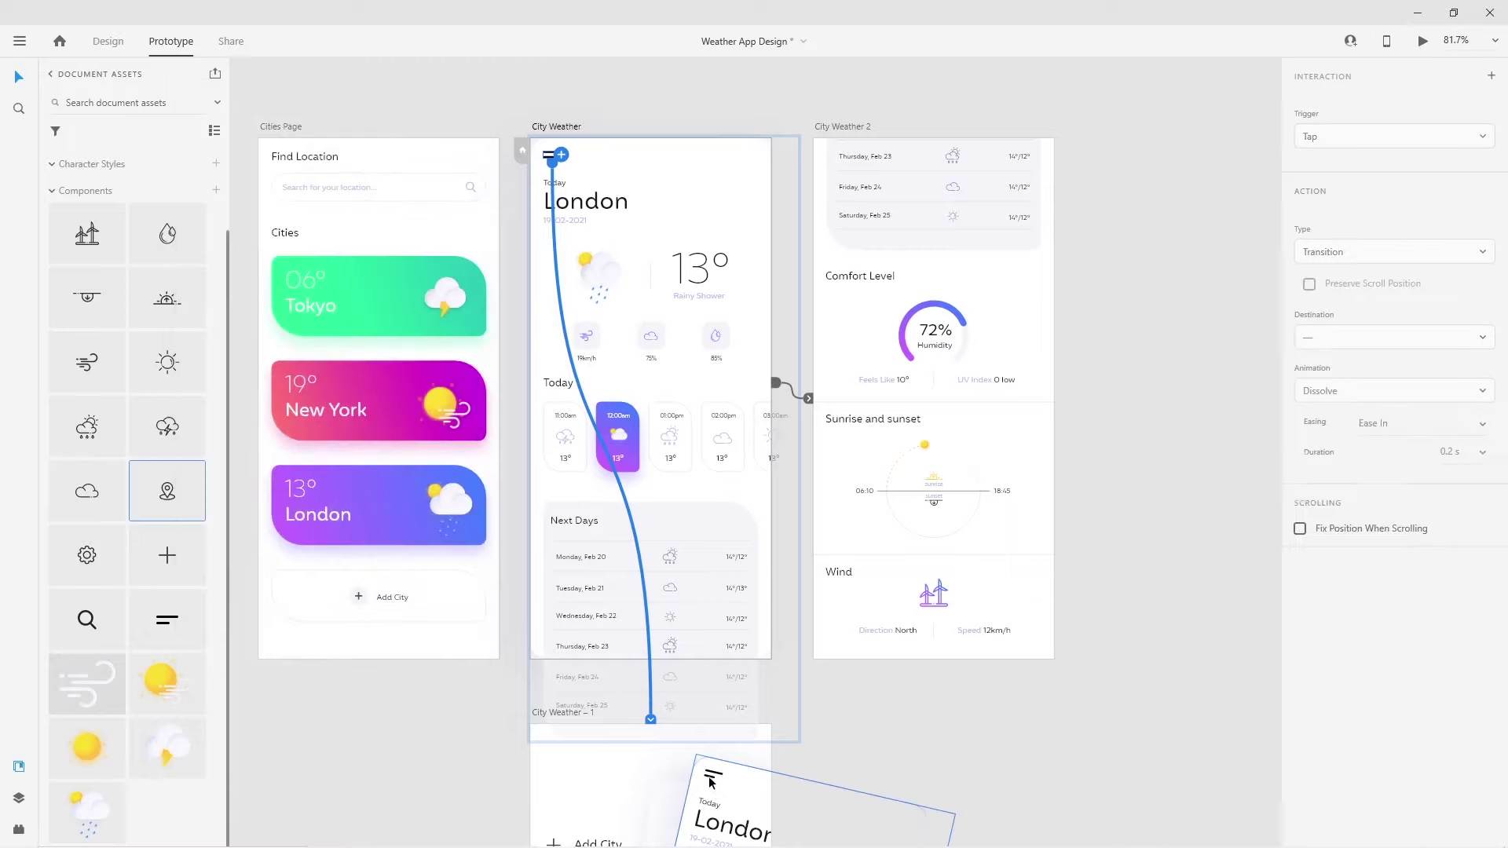
{"action": "left_click", "coordinate": [711, 780]}
{"action": "left_click_drag", "start_coordinate": [721, 775], "coordinate": [660, 640]}
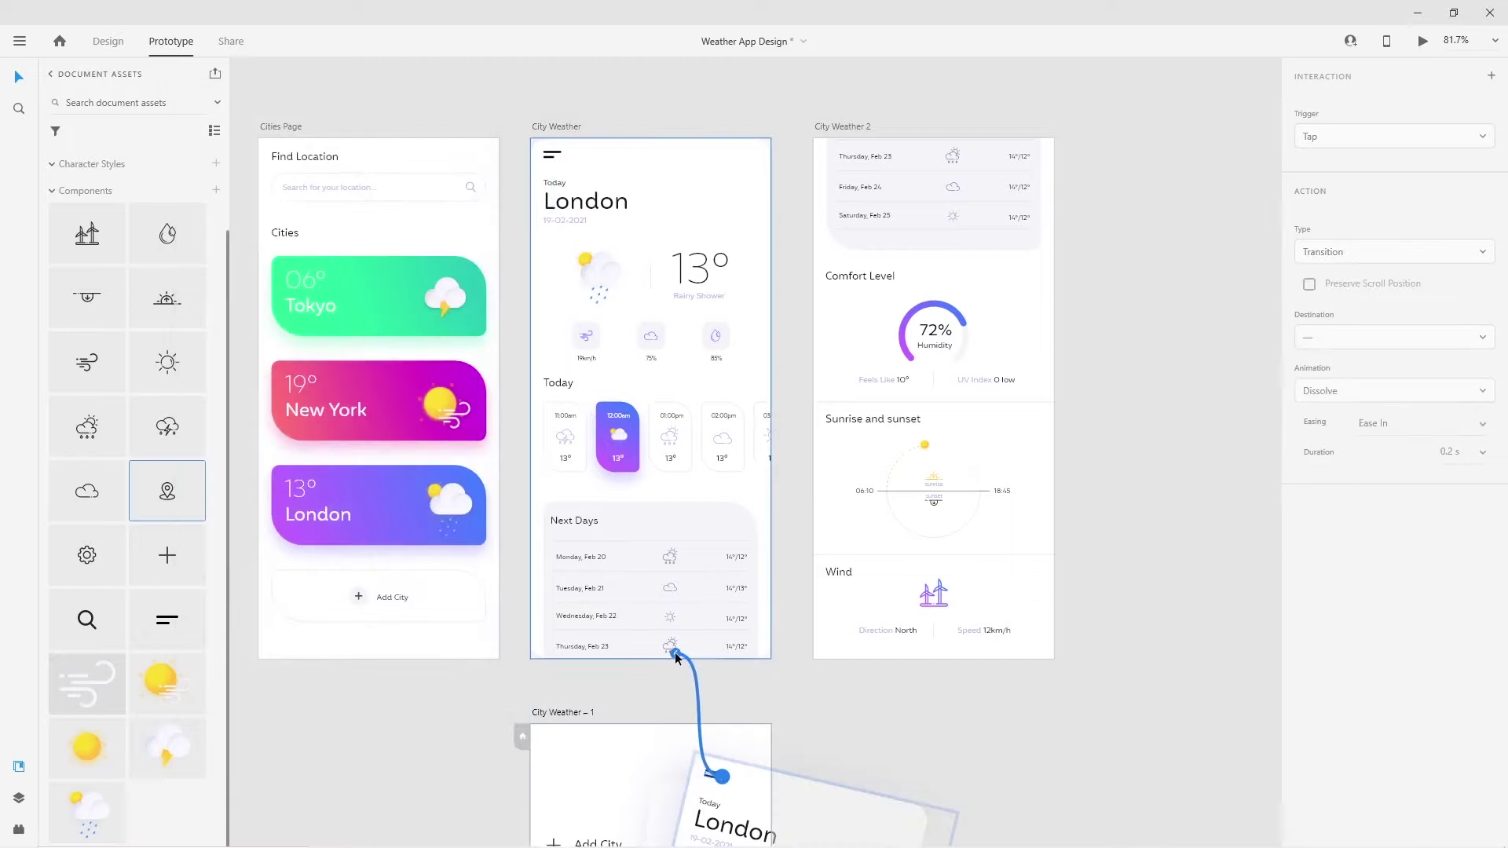
{"action": "left_click", "coordinate": [1451, 367]}
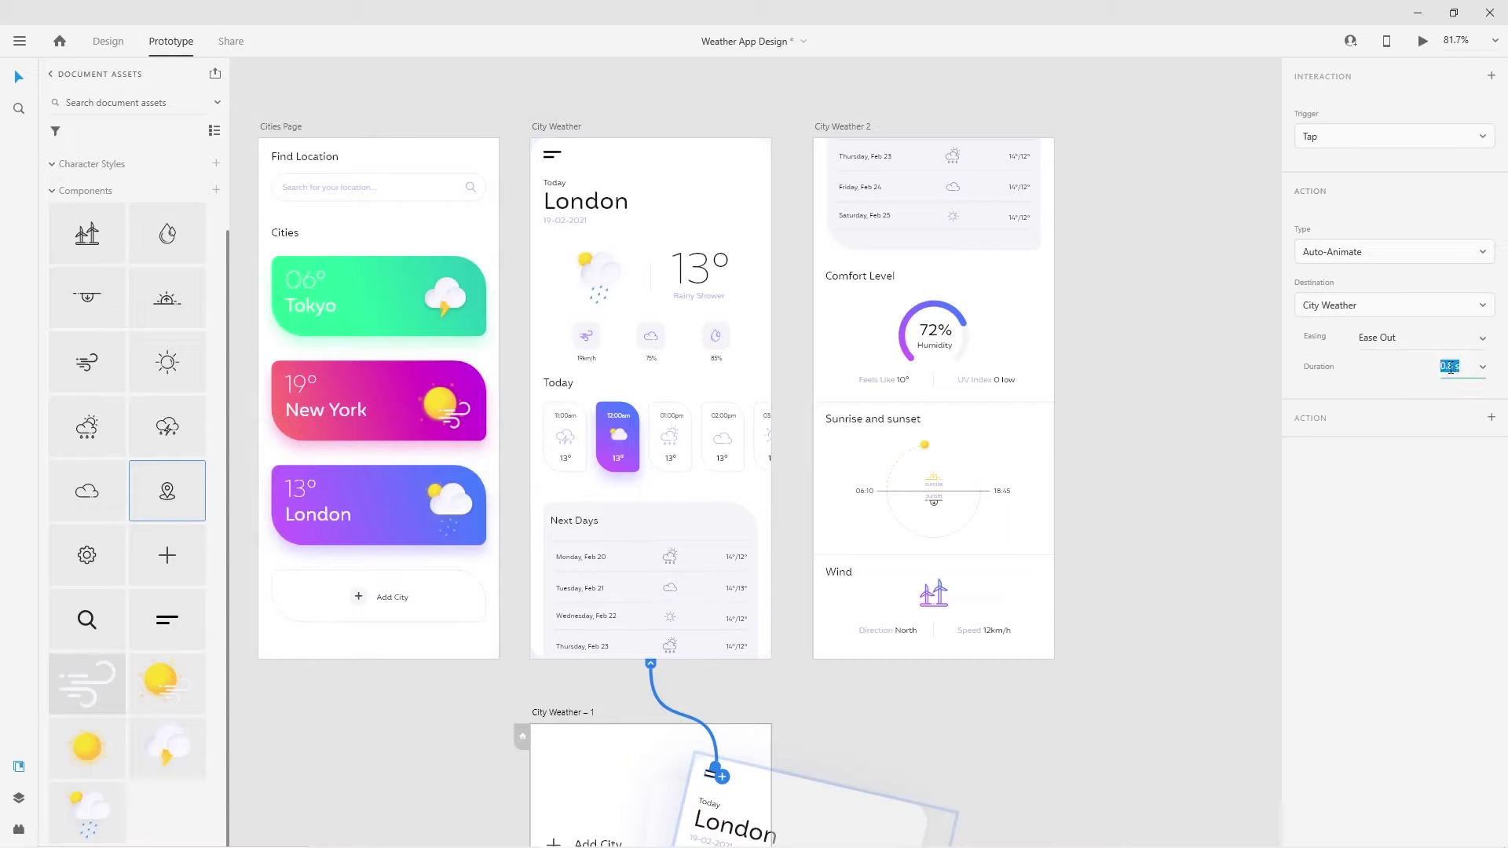
{"action": "key", "text": "ctrl+z"}
{"action": "left_click", "coordinate": [1455, 368]}
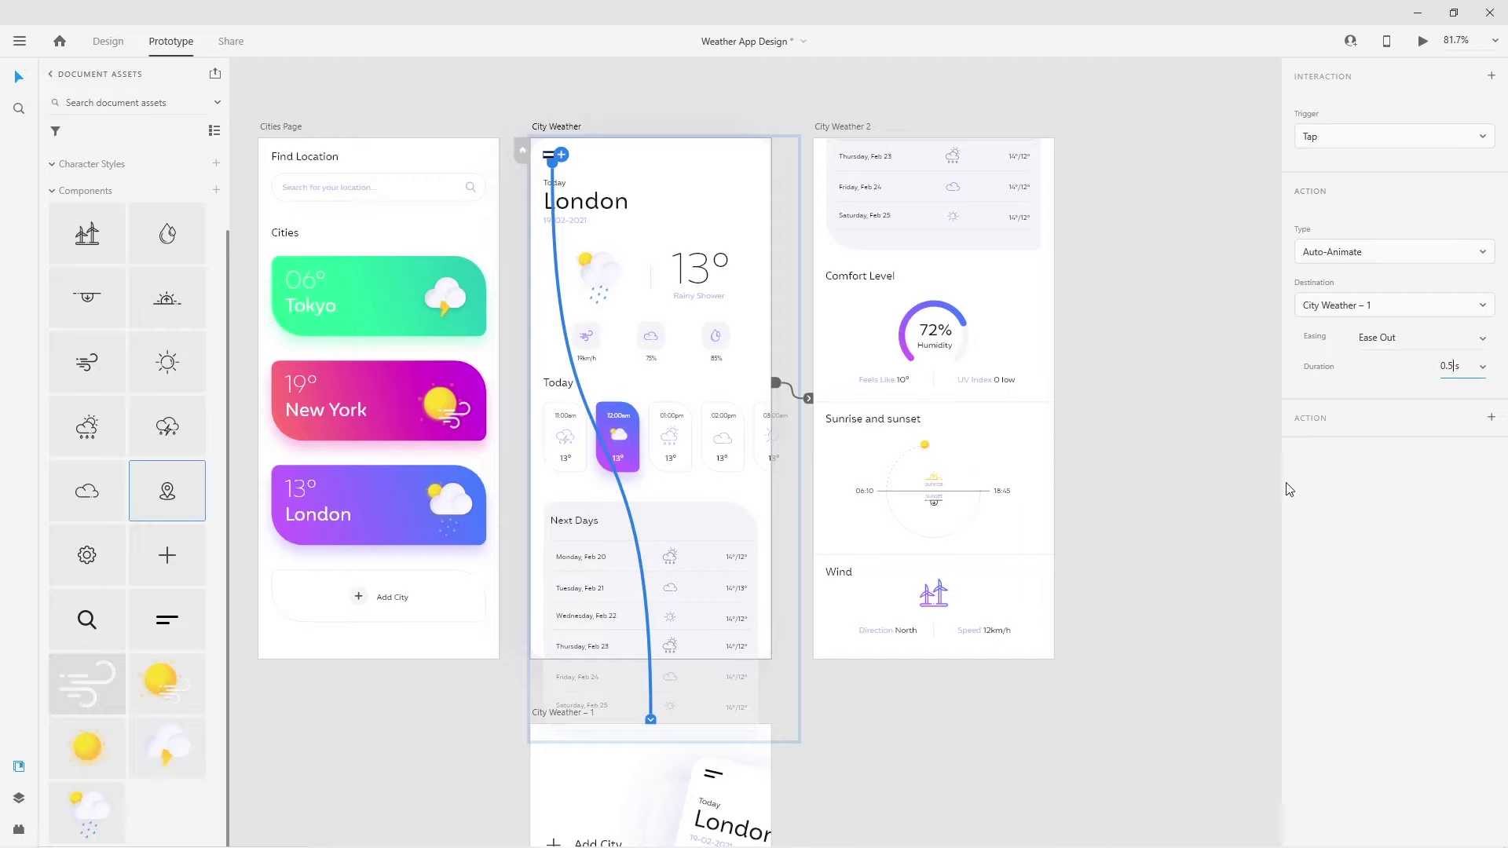
Preview the prototype from the Cities Page in a maximized window
{"action": "left_click", "coordinate": [445, 205]}
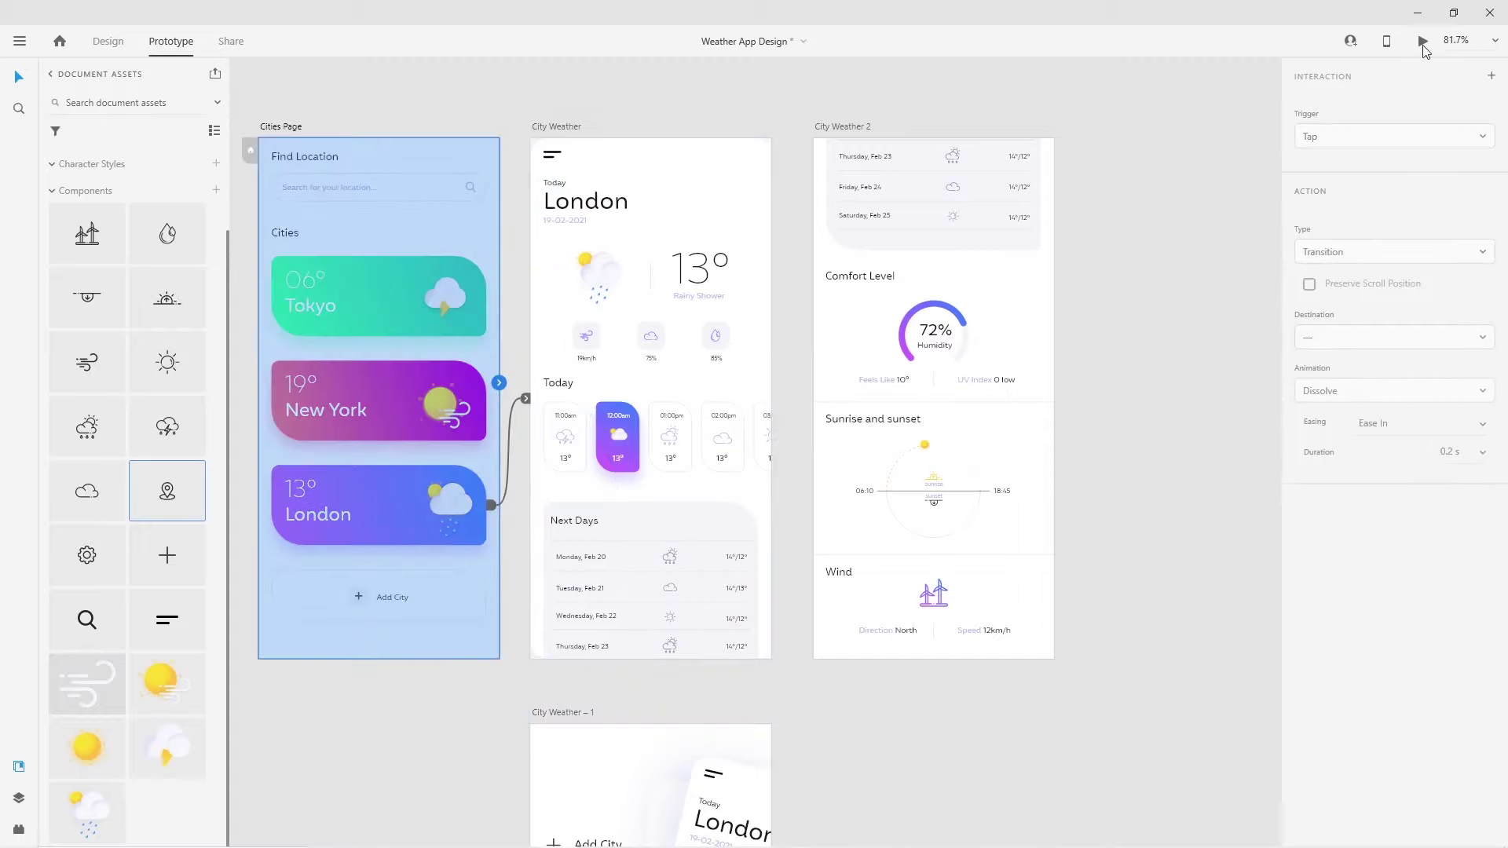
{"action": "left_click", "coordinate": [1422, 43]}
{"action": "left_click", "coordinate": [423, 77]}
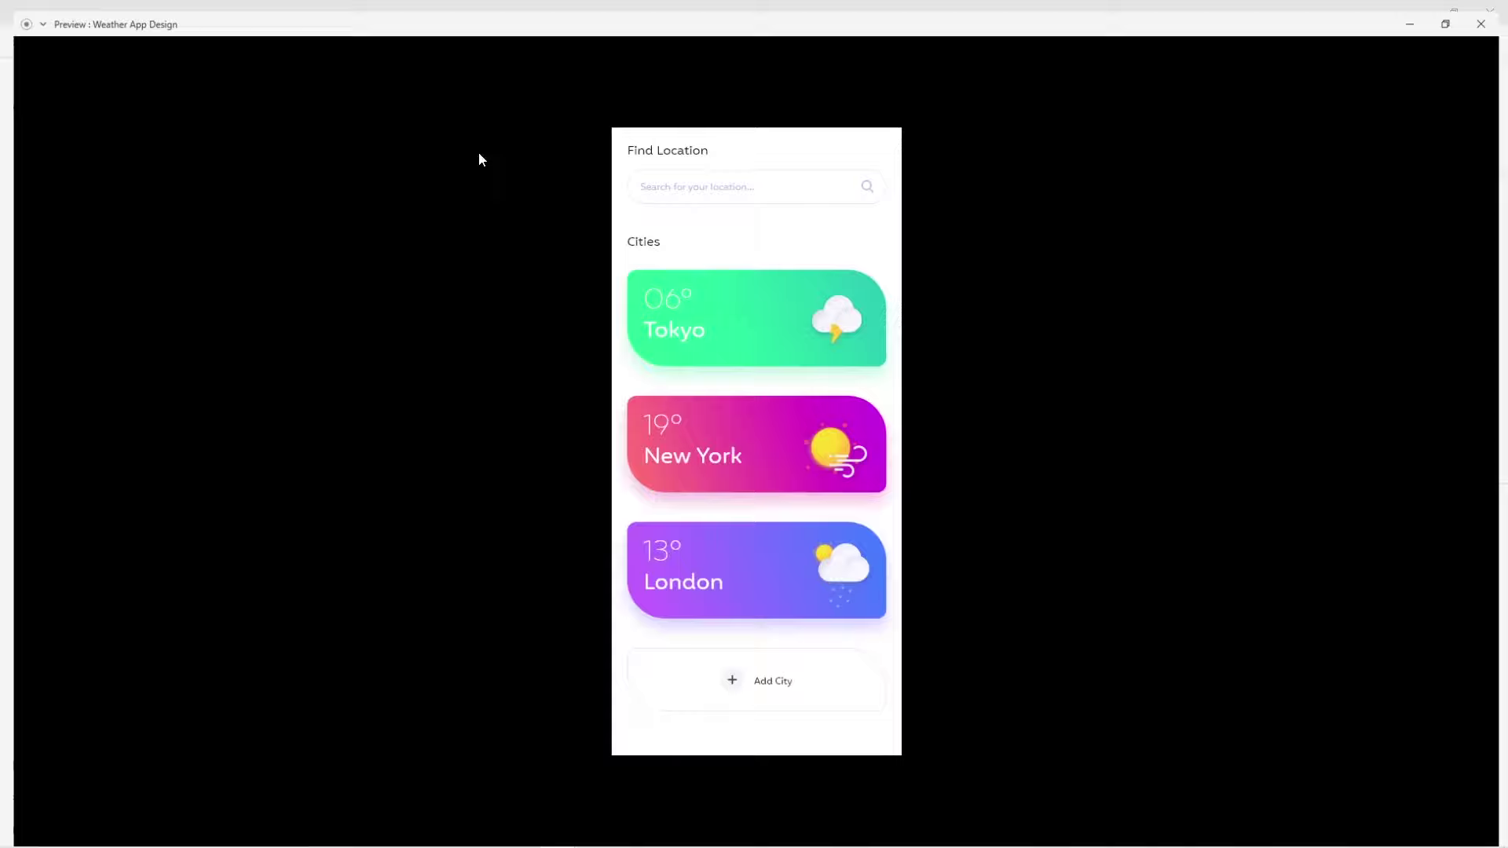
Open London's page in the preview, open and close its side menu, then close the preview
{"action": "left_click", "coordinate": [746, 550]}
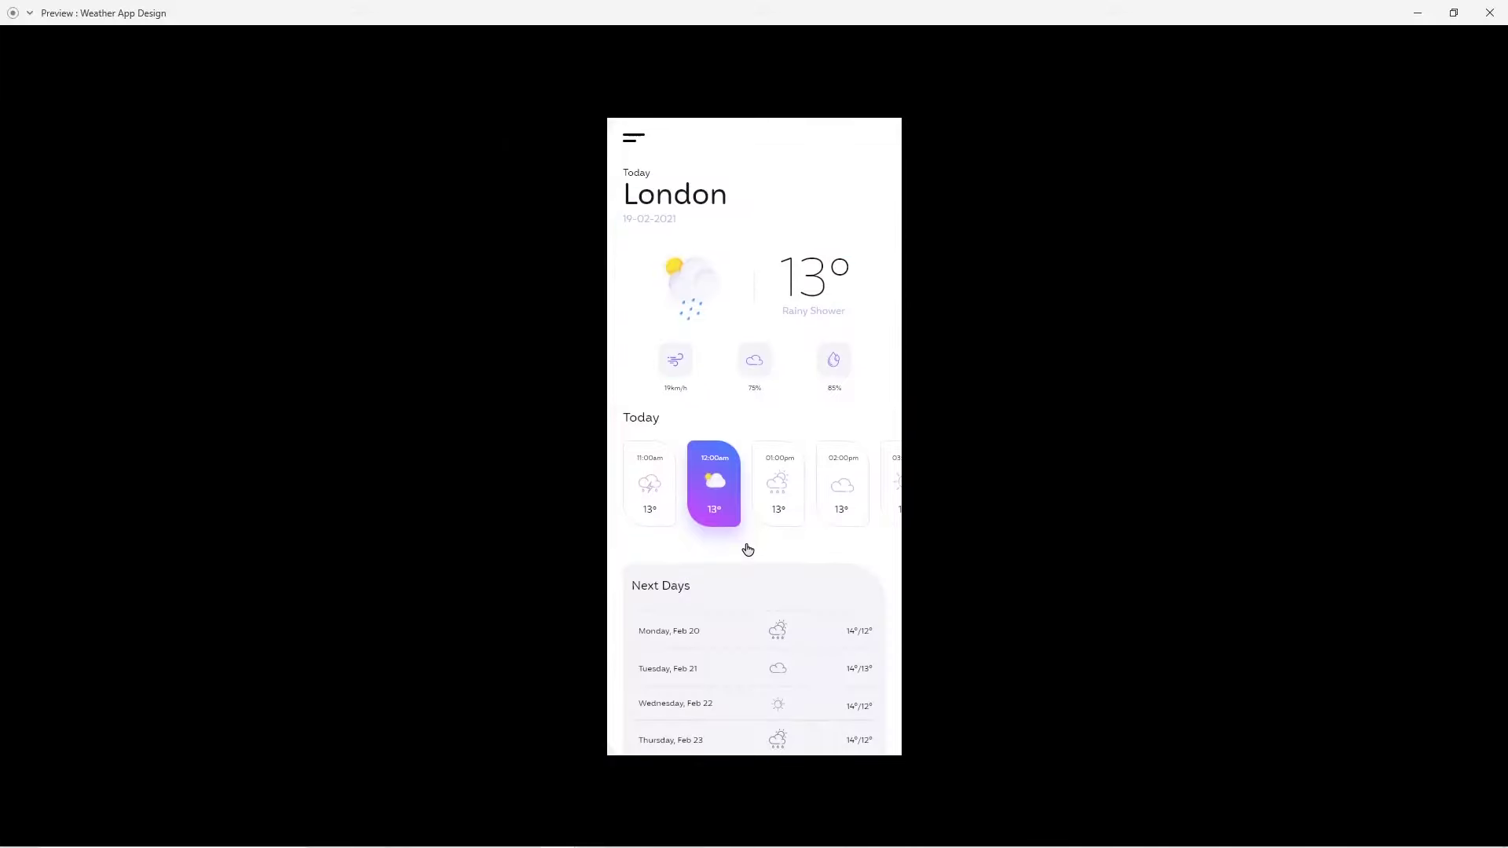
{"action": "scroll", "coordinate": [755, 377], "scroll_direction": "down", "scroll_amount": 5}
{"action": "scroll", "coordinate": [757, 505], "scroll_direction": "up", "scroll_amount": 10}
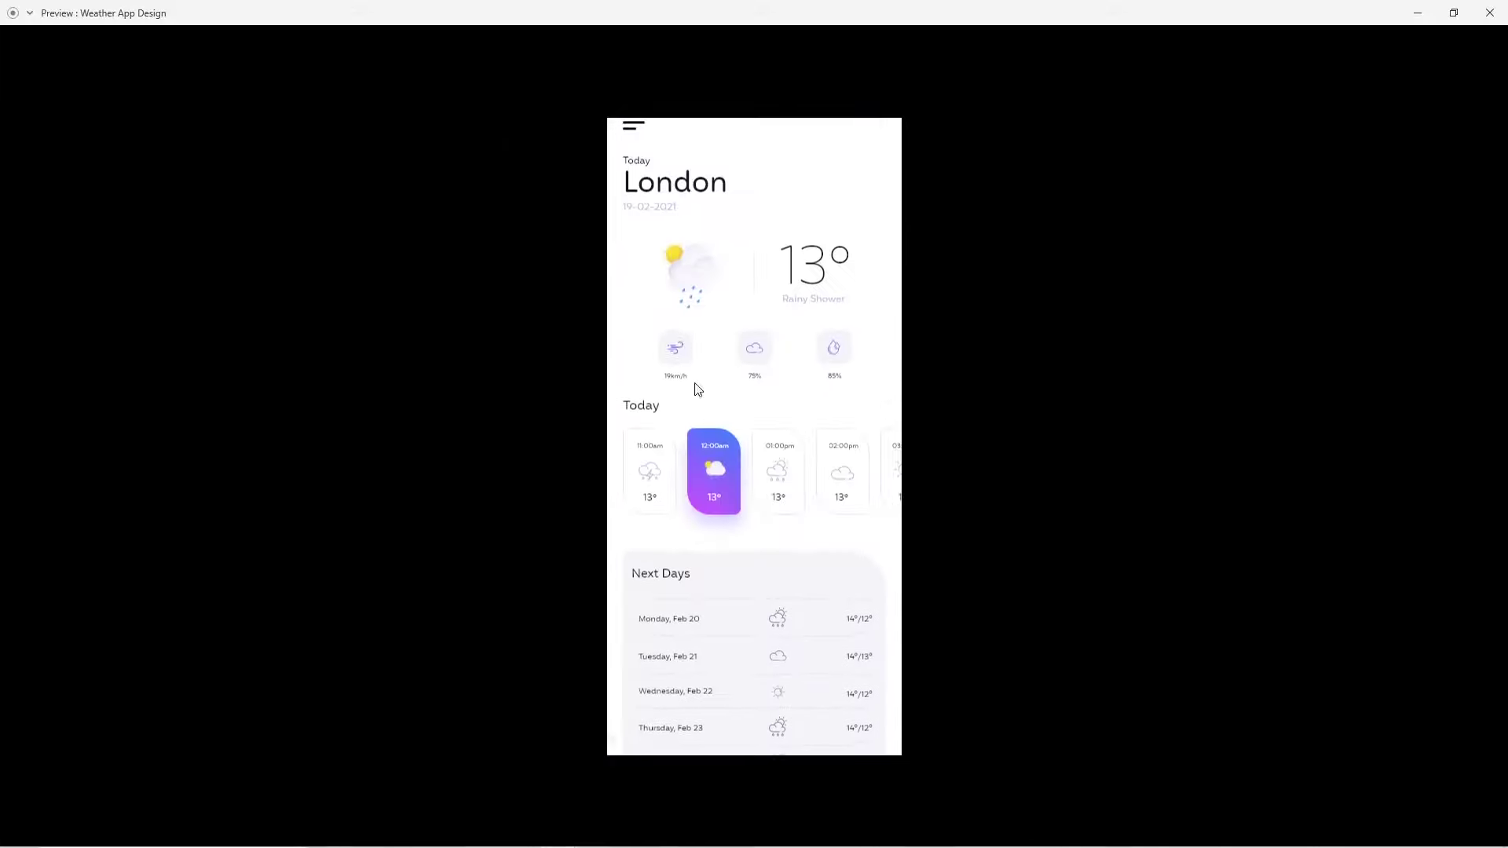
{"action": "left_click", "coordinate": [630, 143]}
{"action": "left_click", "coordinate": [830, 181]}
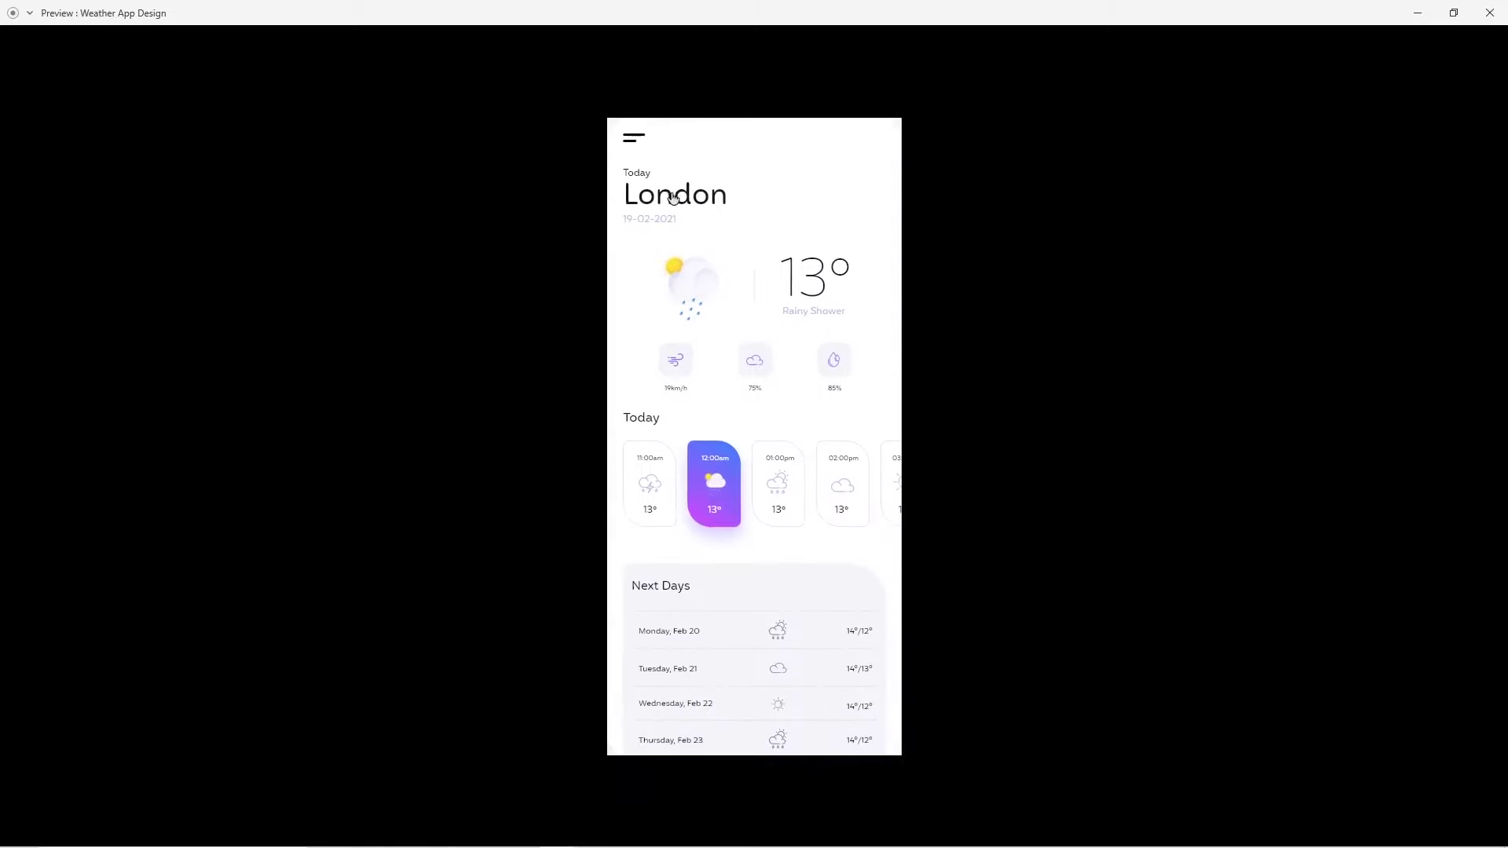
{"action": "left_click", "coordinate": [1488, 14]}
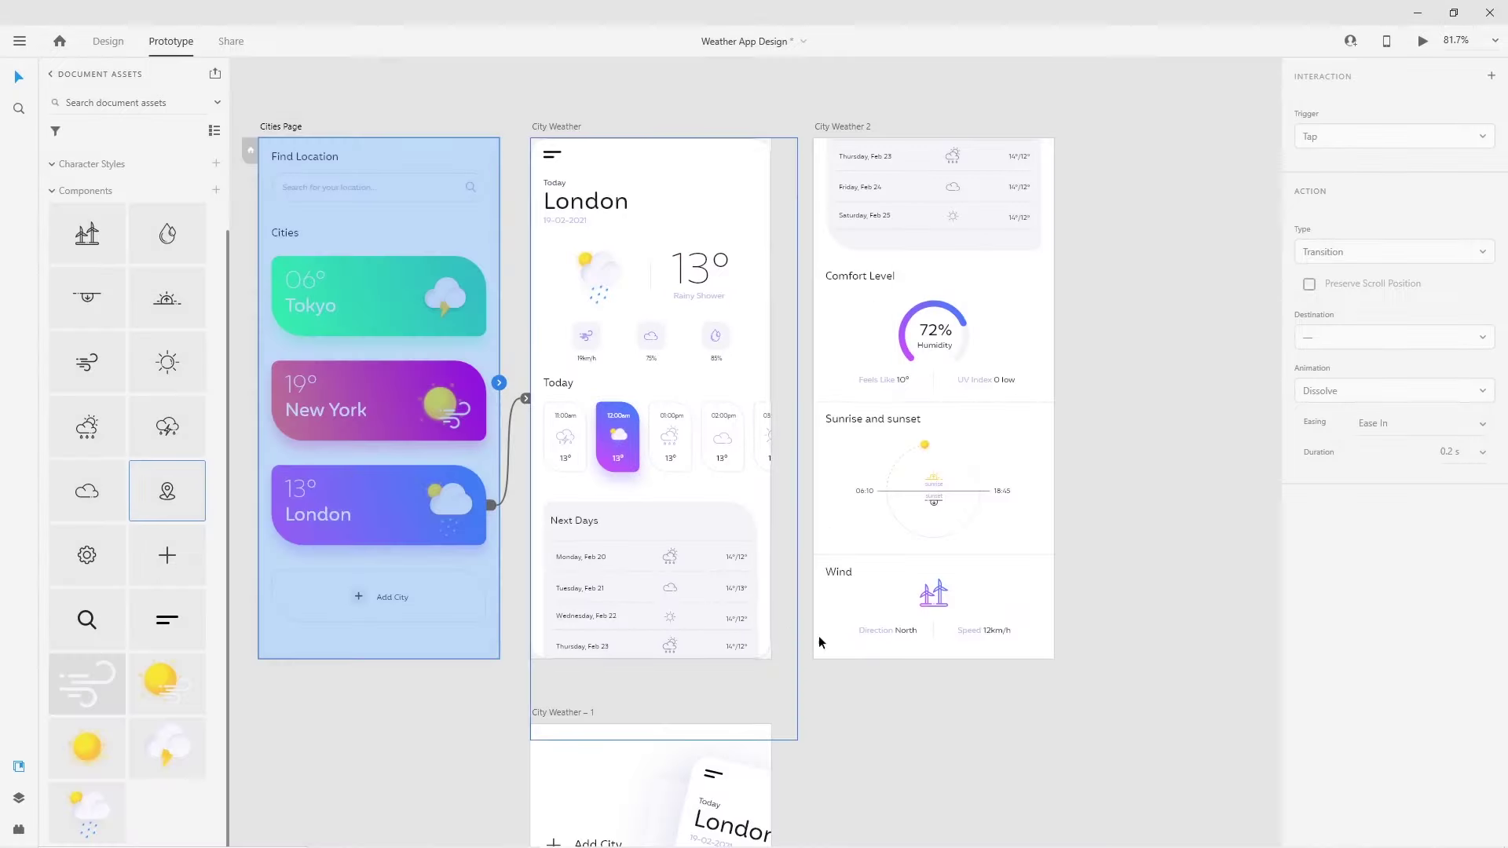